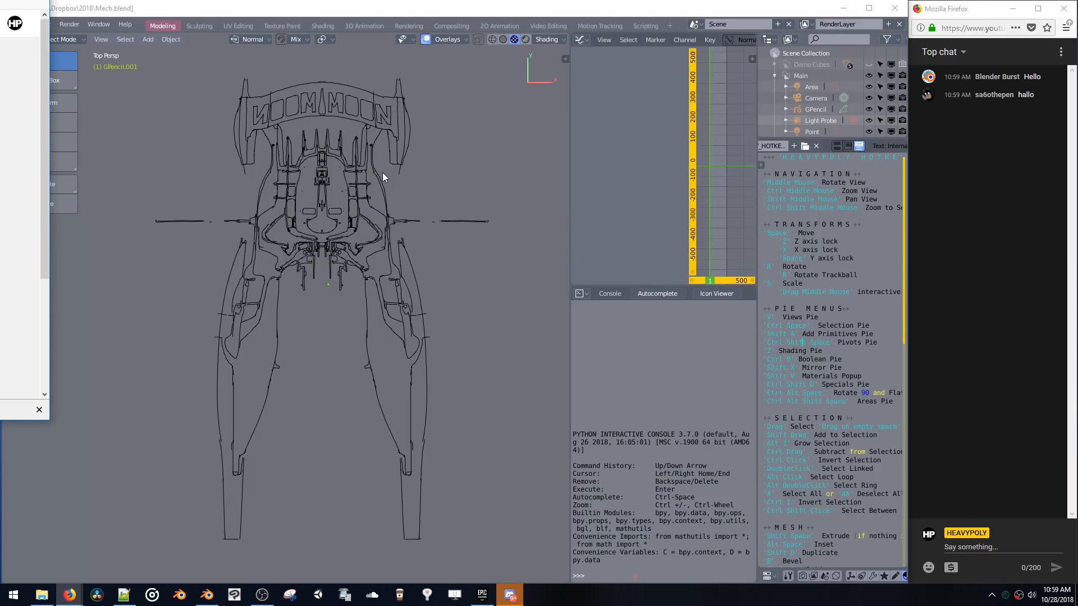
- Maximize the 3D viewport showing the grease pencil mech sketch
{"action": "key", "text": "alt"}
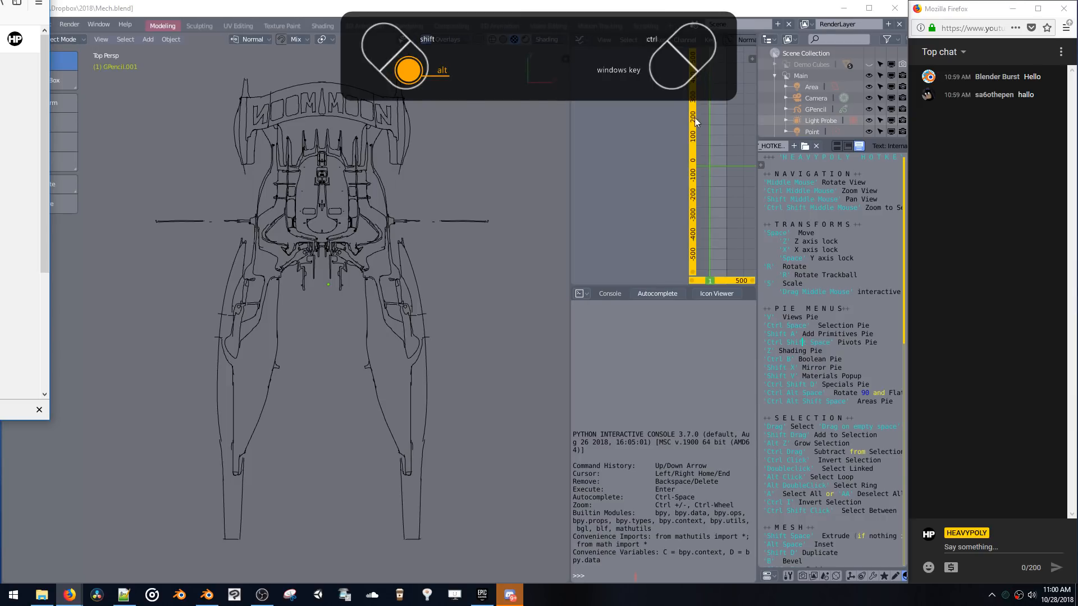
{"action": "left_click", "coordinate": [561, 135]}
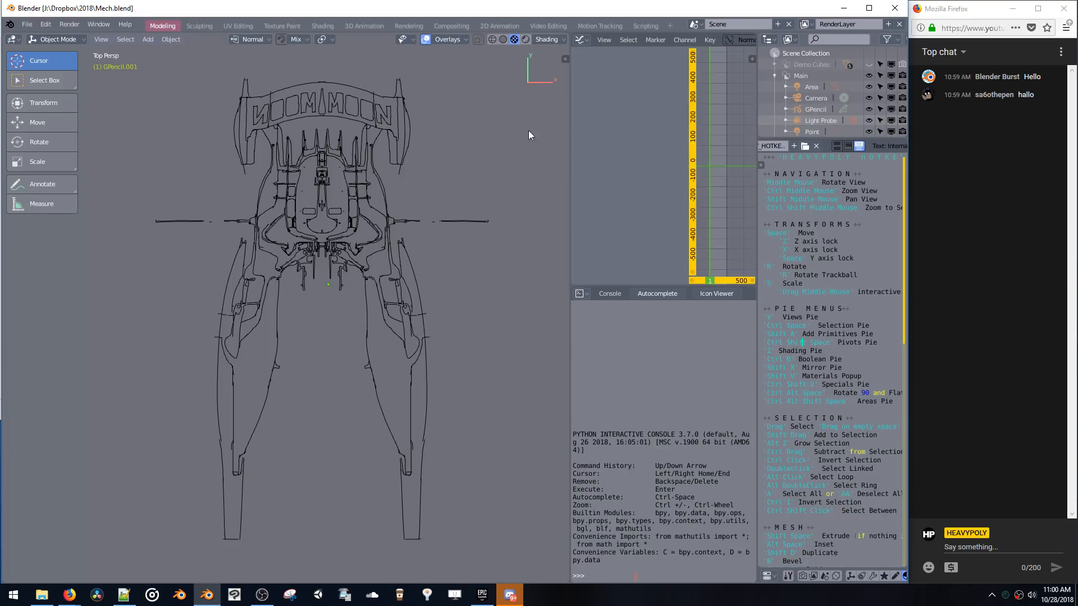
{"action": "middle_click_drag", "start_coordinate": [383, 229], "coordinate": [354, 211]}
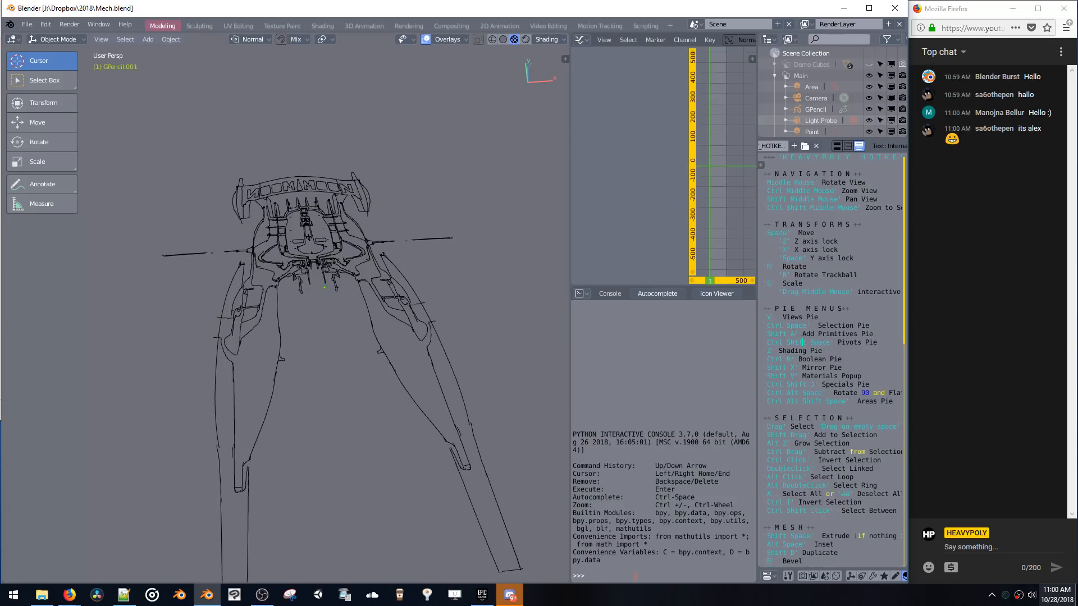
{"action": "mouse_move", "coordinate": [357, 324]}
{"action": "middle_mouse_down"}
{"action": "mouse_move", "coordinate": [414, 322]}
{"action": "mouse_move", "coordinate": [362, 392]}
{"action": "mouse_move", "coordinate": [349, 336]}
{"action": "mouse_move", "coordinate": [325, 344]}
{"action": "middle_mouse_up"}
{"action": "key", "text": "ctrl+alt+shift+space"}
{"action": "left_click", "coordinate": [322, 285]}
- Turn the mech sketch sideways and put the grease pencil object into Draw mode
{"action": "mouse_move", "coordinate": [324, 294]}
{"action": "middle_mouse_down"}
{"action": "mouse_move", "coordinate": [391, 294]}
{"action": "mouse_move", "coordinate": [350, 294]}
{"action": "mouse_move", "coordinate": [283, 267]}
{"action": "mouse_move", "coordinate": [372, 302]}
{"action": "mouse_move", "coordinate": [339, 363]}
{"action": "mouse_move", "coordinate": [396, 352]}
{"action": "middle_mouse_up"}
{"action": "middle_click_drag", "start_coordinate": [387, 276], "coordinate": [535, 320]}
{"action": "key", "text": "ctrl+Tab"}
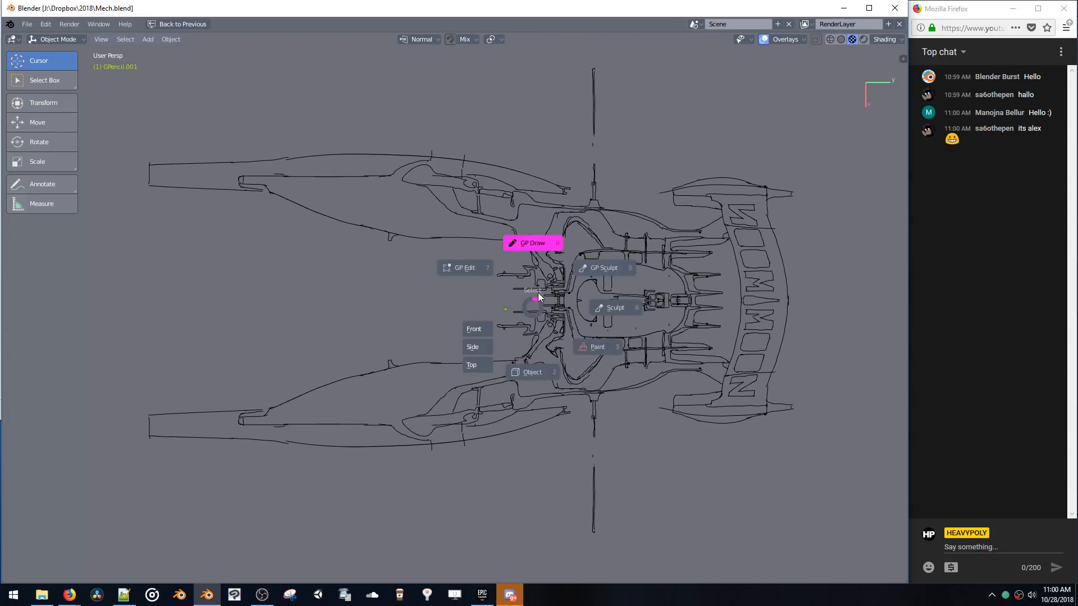
{"action": "left_click", "coordinate": [523, 240]}
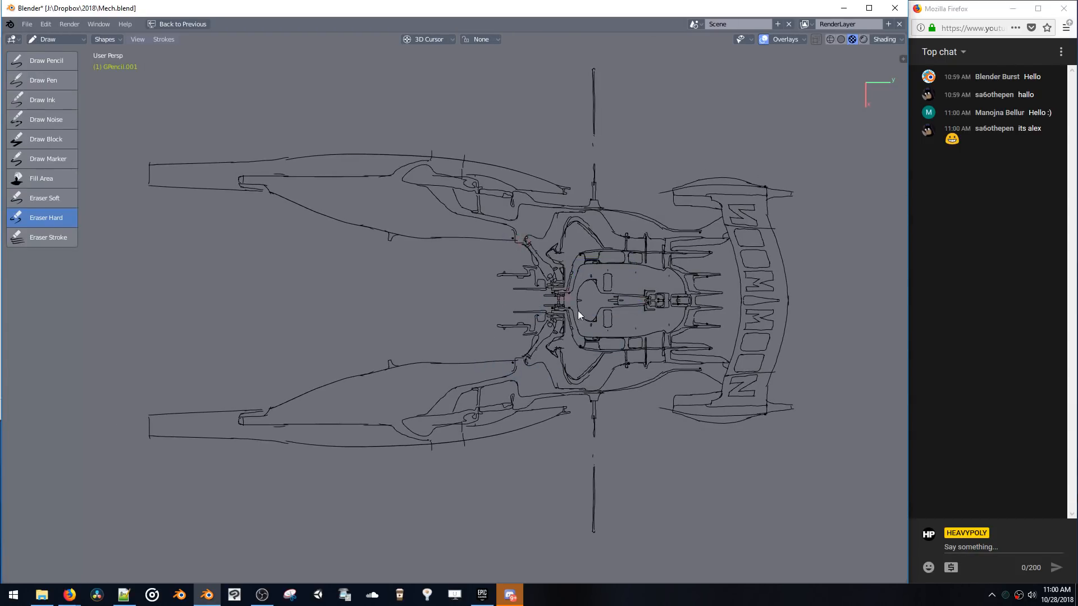
{"action": "middle_click_drag", "start_coordinate": [713, 330], "coordinate": [597, 275], "text": "shift"}
{"action": "left_click_drag", "start_coordinate": [665, 307], "coordinate": [677, 257]}
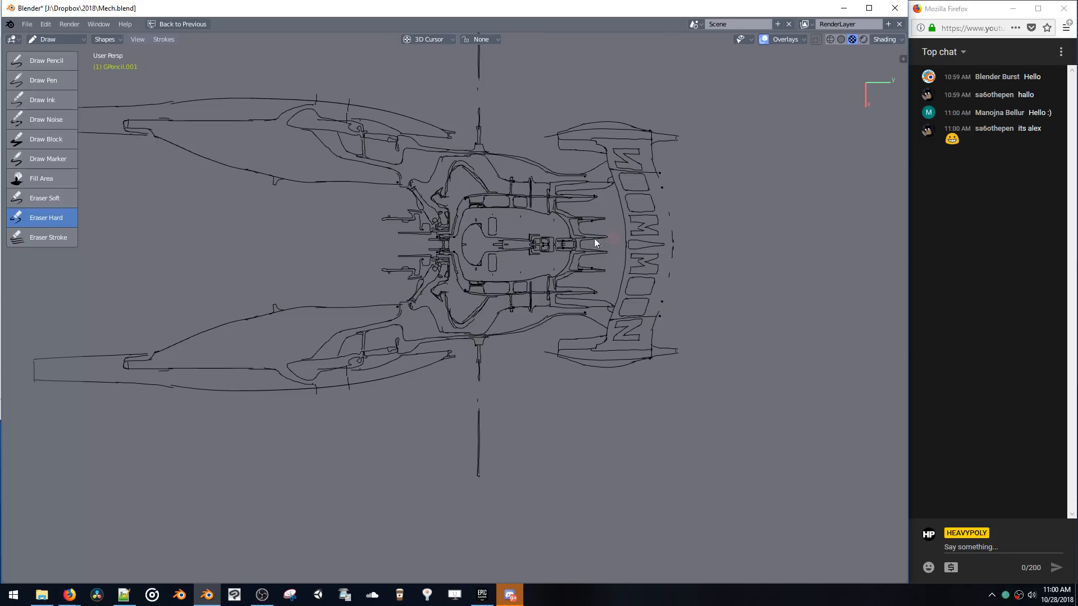
{"action": "key", "text": "ctrl+z"}
- Choose the Draw Pencil brush and make a short stroke beside the linkage in front of the hull
{"action": "mouse_move", "coordinate": [204, 245]}
{"action": "middle_mouse_down"}
{"action": "mouse_move", "coordinate": [362, 238]}
{"action": "mouse_move", "coordinate": [378, 285]}
{"action": "mouse_move", "coordinate": [283, 258]}
{"action": "mouse_move", "coordinate": [284, 293]}
{"action": "mouse_move", "coordinate": [328, 259]}
{"action": "mouse_move", "coordinate": [335, 284]}
{"action": "middle_mouse_up"}
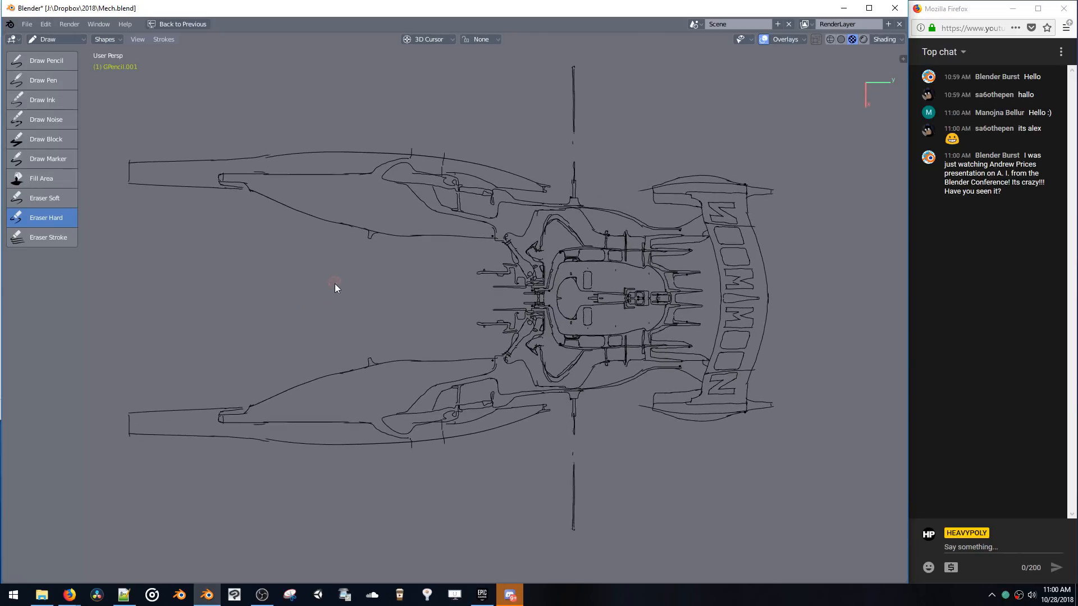
{"action": "left_click", "coordinate": [46, 60]}
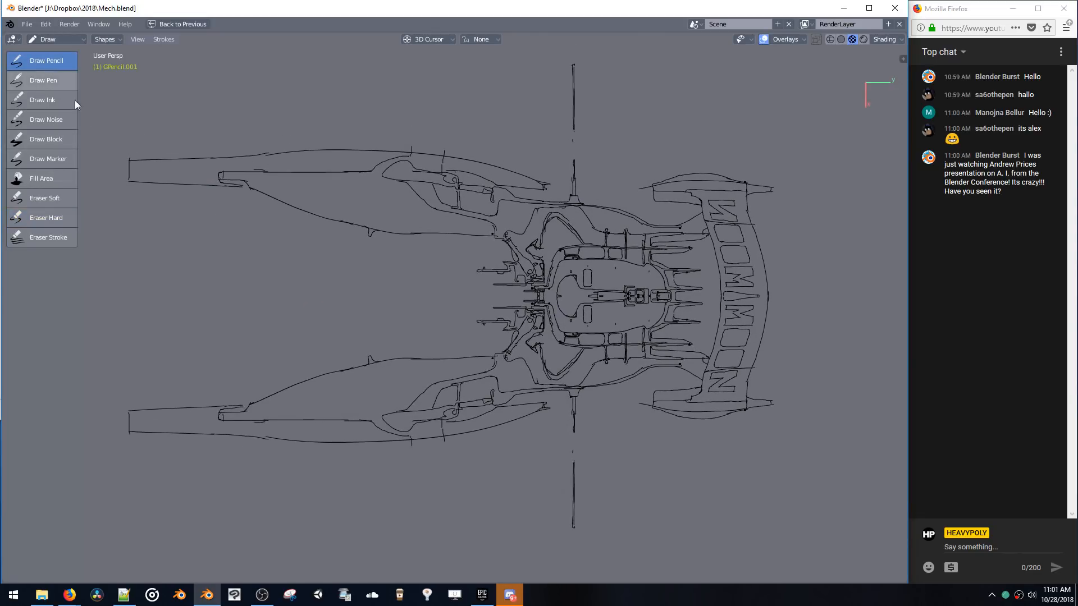
{"action": "middle_click_drag", "start_coordinate": [540, 304], "coordinate": [537, 231], "text": "shift"}
{"action": "scroll", "coordinate": [537, 230], "scroll_direction": "up", "scroll_amount": 6}
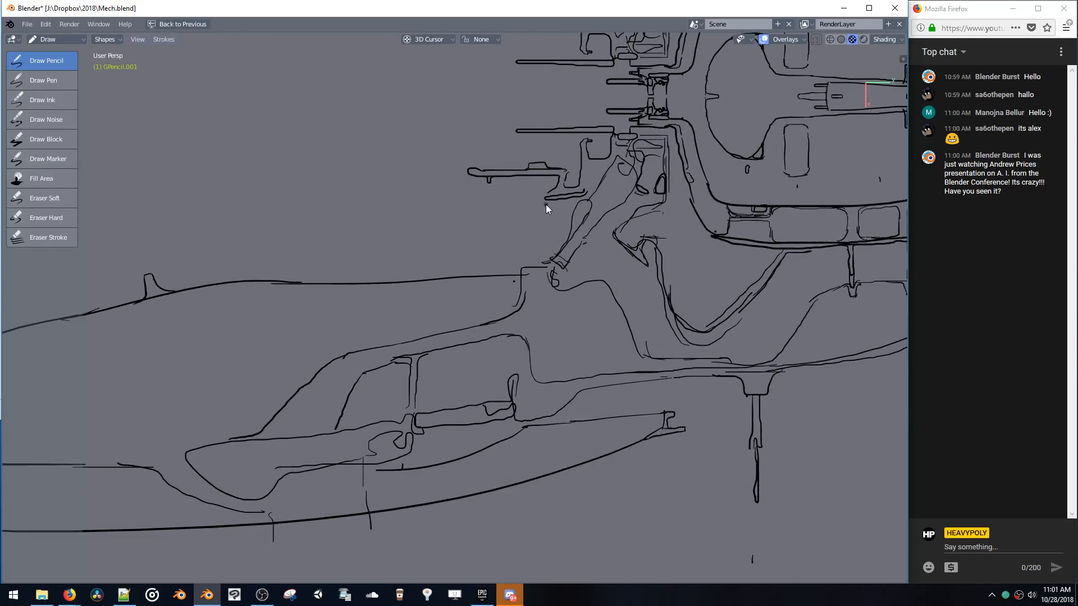
{"action": "left_click_drag", "start_coordinate": [545, 204], "coordinate": [551, 218]}
- Try sketching freehand curves between the two long prongs from the top orthographic view
{"action": "scroll", "coordinate": [553, 194], "scroll_direction": "down", "scroll_amount": 8}
{"action": "middle_click_drag", "start_coordinate": [492, 312], "coordinate": [462, 309]}
{"action": "key", "text": "v"}
{"action": "left_click", "coordinate": [484, 97]}
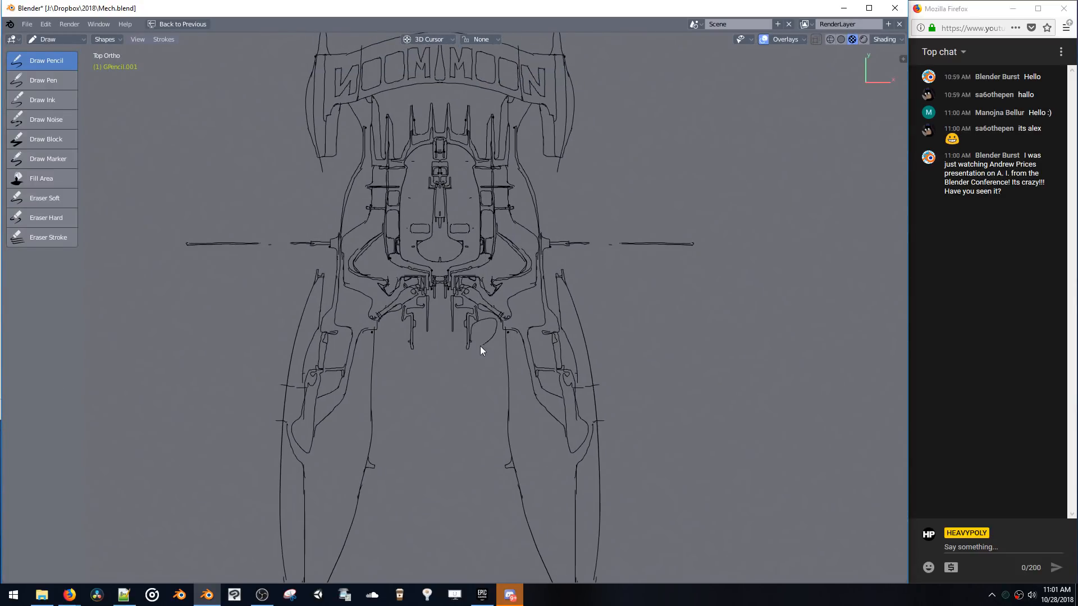
{"action": "left_click_drag", "start_coordinate": [448, 429], "coordinate": [393, 320]}
- Lock the drawing plane to the X-Y Plane and test it with a freehand curve between the prongs
{"action": "mouse_move", "coordinate": [477, 369]}
{"action": "middle_mouse_down"}
{"action": "mouse_move", "coordinate": [480, 231]}
{"action": "mouse_move", "coordinate": [423, 341]}
{"action": "mouse_move", "coordinate": [429, 284]}
{"action": "mouse_move", "coordinate": [432, 293]}
{"action": "mouse_move", "coordinate": [484, 174]}
{"action": "mouse_move", "coordinate": [515, 150]}
{"action": "mouse_move", "coordinate": [486, 170]}
{"action": "mouse_move", "coordinate": [412, 284]}
{"action": "mouse_move", "coordinate": [472, 172]}
{"action": "middle_mouse_up"}
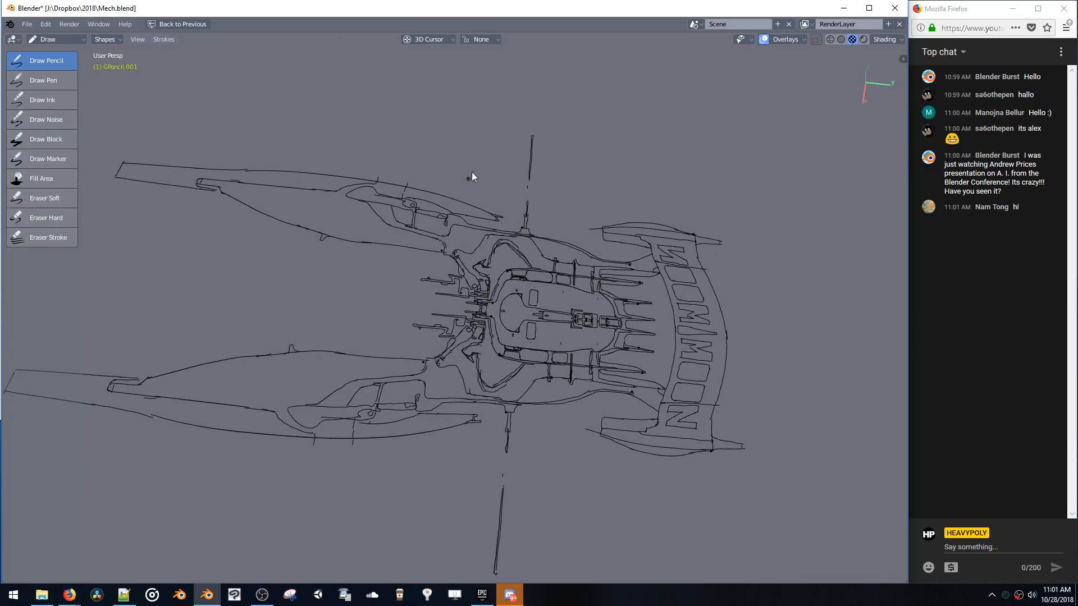
{"action": "left_click", "coordinate": [486, 39]}
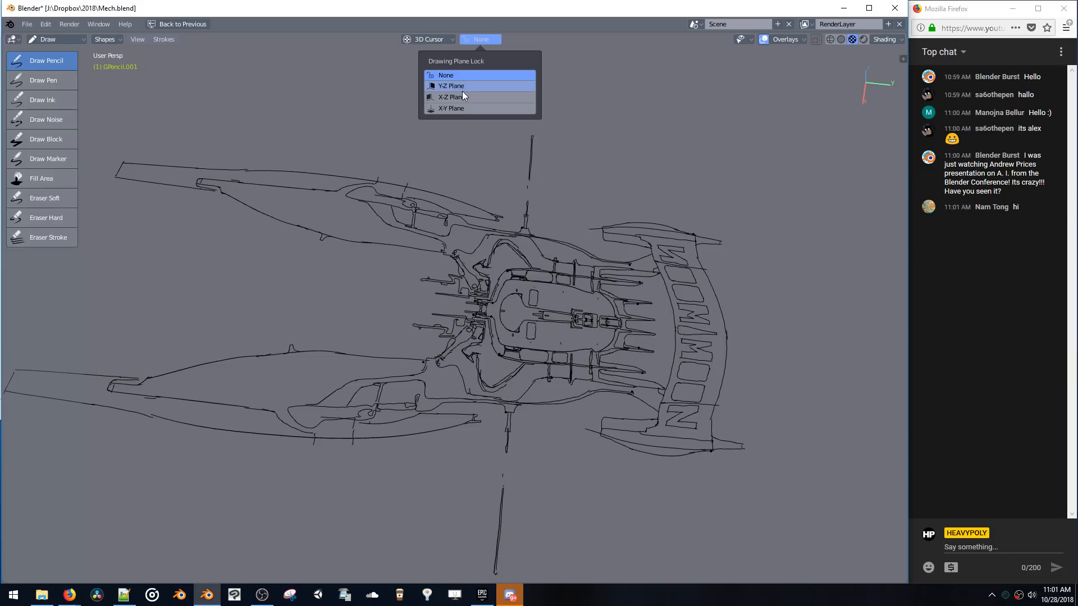
{"action": "left_click", "coordinate": [456, 109]}
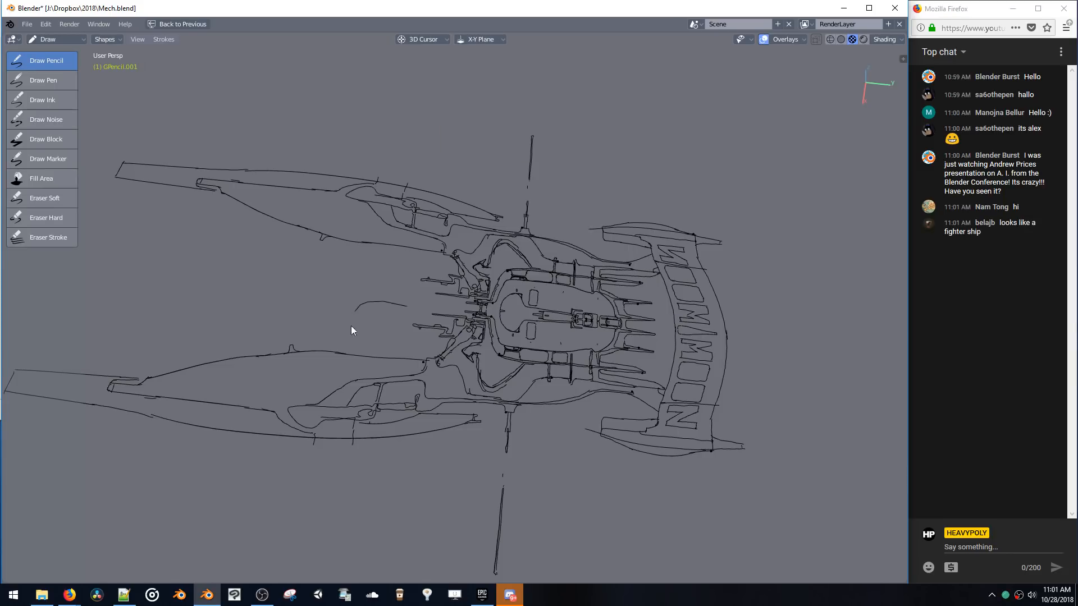
{"action": "left_click_drag", "start_coordinate": [351, 325], "coordinate": [408, 326]}
- Return to the top view and draw a small notch on the rear wing's inner edge, near the end letter N
{"action": "mouse_move", "coordinate": [408, 326]}
{"action": "middle_mouse_down"}
{"action": "mouse_move", "coordinate": [524, 234]}
{"action": "mouse_move", "coordinate": [526, 244]}
{"action": "mouse_move", "coordinate": [466, 231]}
{"action": "mouse_move", "coordinate": [487, 254]}
{"action": "mouse_move", "coordinate": [491, 304]}
{"action": "middle_mouse_up"}
{"action": "key", "text": "v"}
{"action": "left_click", "coordinate": [504, 200]}
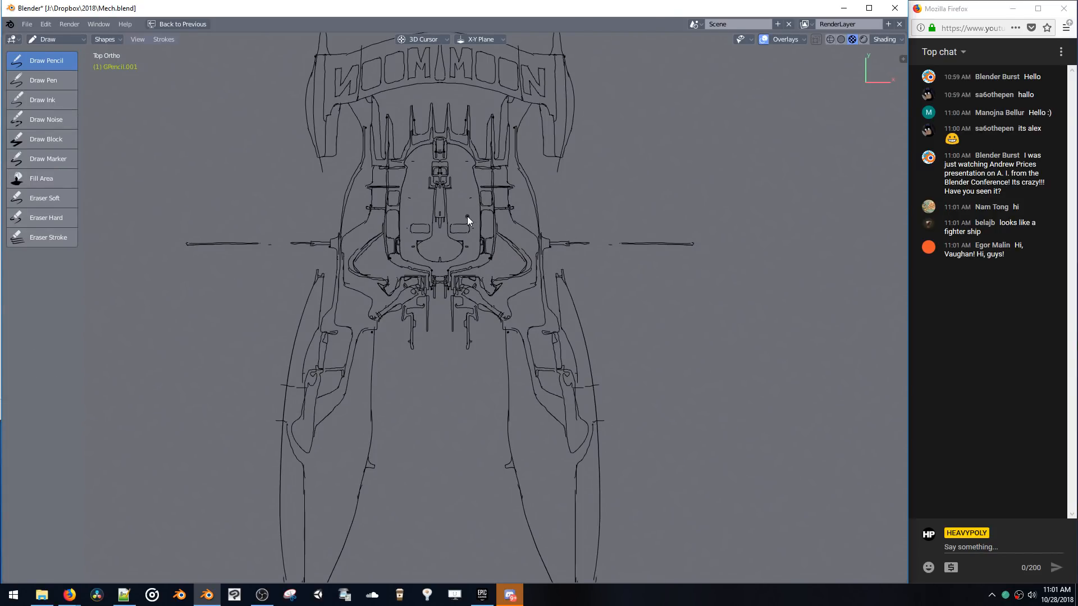
{"action": "mouse_move", "coordinate": [561, 202]}
{"action": "middle_mouse_down"}
{"action": "mouse_move", "coordinate": [546, 188]}
{"action": "mouse_move", "coordinate": [437, 188]}
{"action": "mouse_move", "coordinate": [487, 251]}
{"action": "mouse_move", "coordinate": [481, 212]}
{"action": "mouse_move", "coordinate": [475, 265]}
{"action": "mouse_move", "coordinate": [411, 245]}
{"action": "mouse_move", "coordinate": [514, 205]}
{"action": "middle_mouse_up"}
{"action": "mouse_move", "coordinate": [603, 224]}
{"action": "middle_mouse_down", "text": "shift"}
{"action": "mouse_move", "coordinate": [541, 257]}
{"action": "mouse_move", "coordinate": [624, 244]}
{"action": "mouse_move", "coordinate": [556, 256]}
{"action": "middle_mouse_up", "text": "shift"}
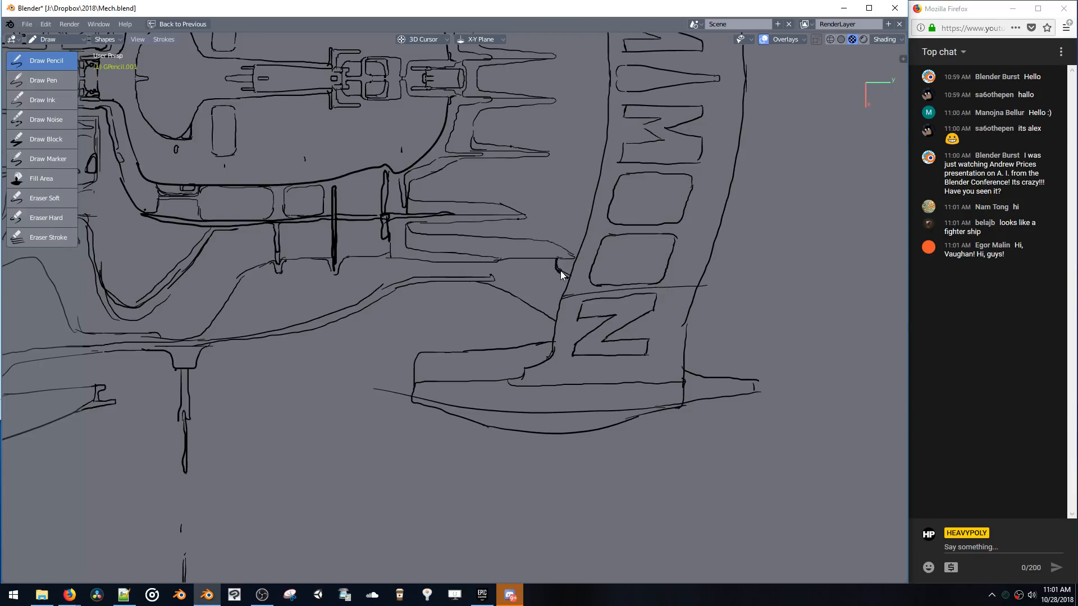
{"action": "left_click_drag", "start_coordinate": [560, 271], "coordinate": [569, 274]}
{"action": "scroll", "coordinate": [569, 258], "scroll_direction": "down", "scroll_amount": 6}
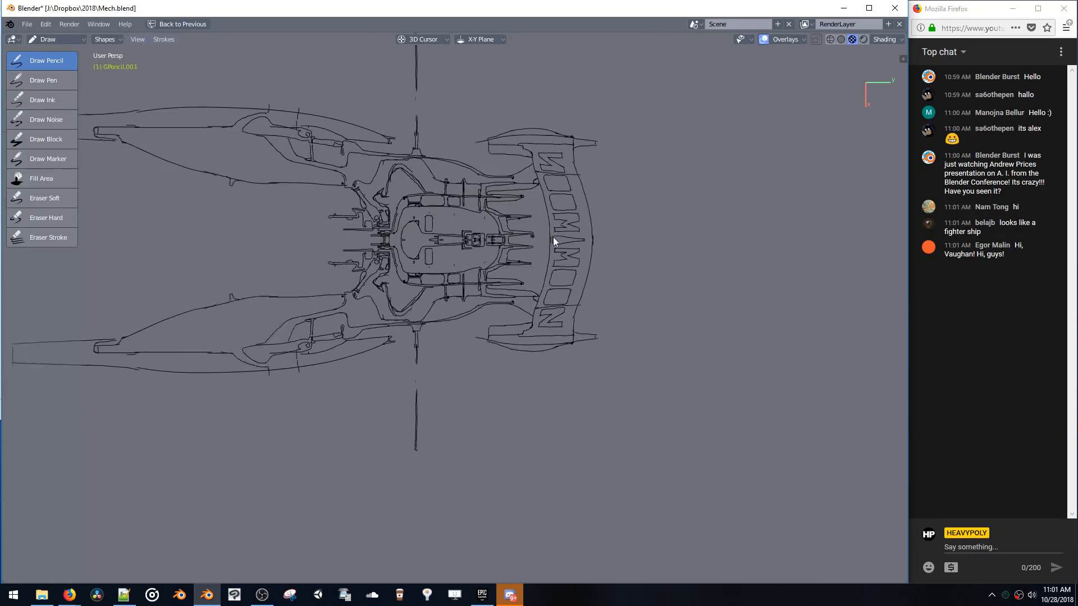
- Draw a long rectangular panel outline on the central hull beside the existing upright panel, redoing the first stroke
{"action": "scroll", "coordinate": [543, 237], "scroll_direction": "up", "scroll_amount": 5}
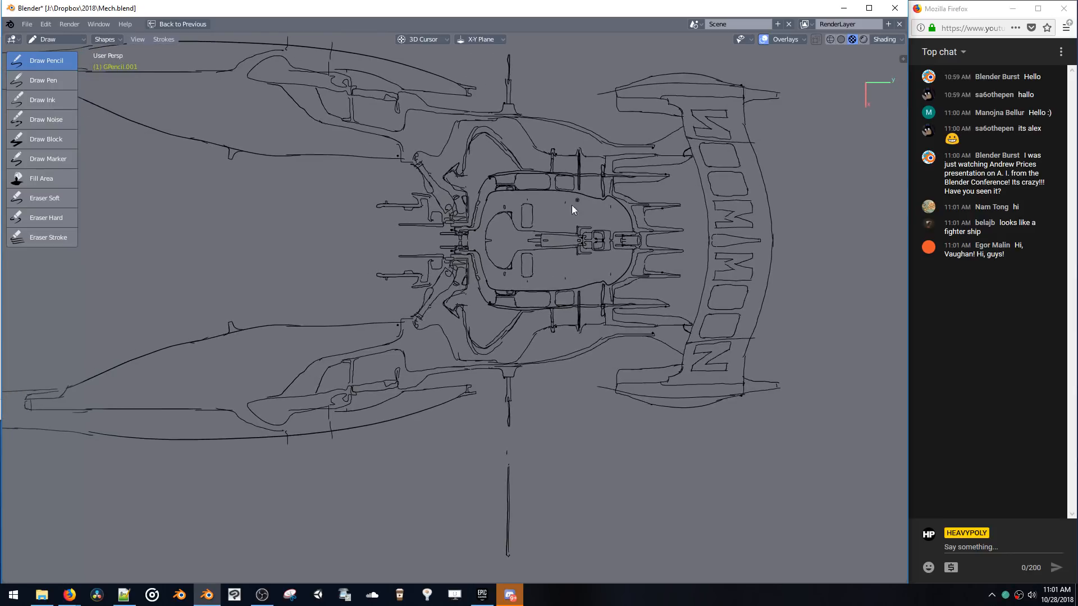
{"action": "scroll", "coordinate": [550, 247], "scroll_direction": "up", "scroll_amount": 5}
{"action": "middle_click_drag", "start_coordinate": [489, 241], "coordinate": [476, 225], "text": "shift"}
{"action": "scroll", "coordinate": [550, 267], "scroll_direction": "down", "scroll_amount": 2}
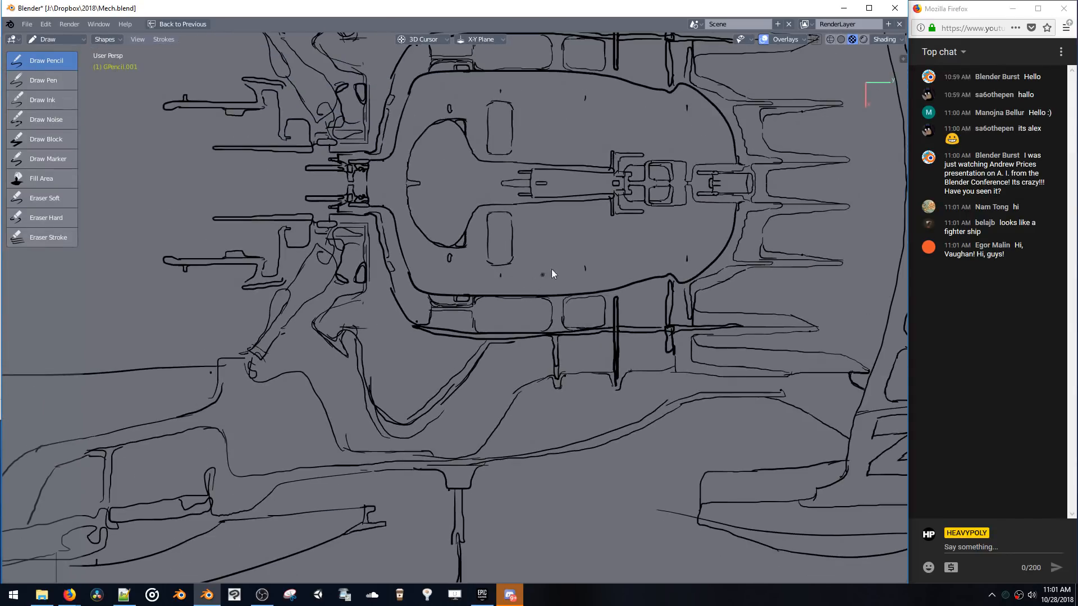
{"action": "mouse_move", "coordinate": [522, 257]}
{"action": "left_mouse_down"}
{"action": "mouse_move", "coordinate": [531, 274]}
{"action": "mouse_move", "coordinate": [522, 273]}
{"action": "left_mouse_up"}
{"action": "key", "text": "ctrl+z"}
{"action": "left_click_drag", "start_coordinate": [570, 269], "coordinate": [523, 271]}
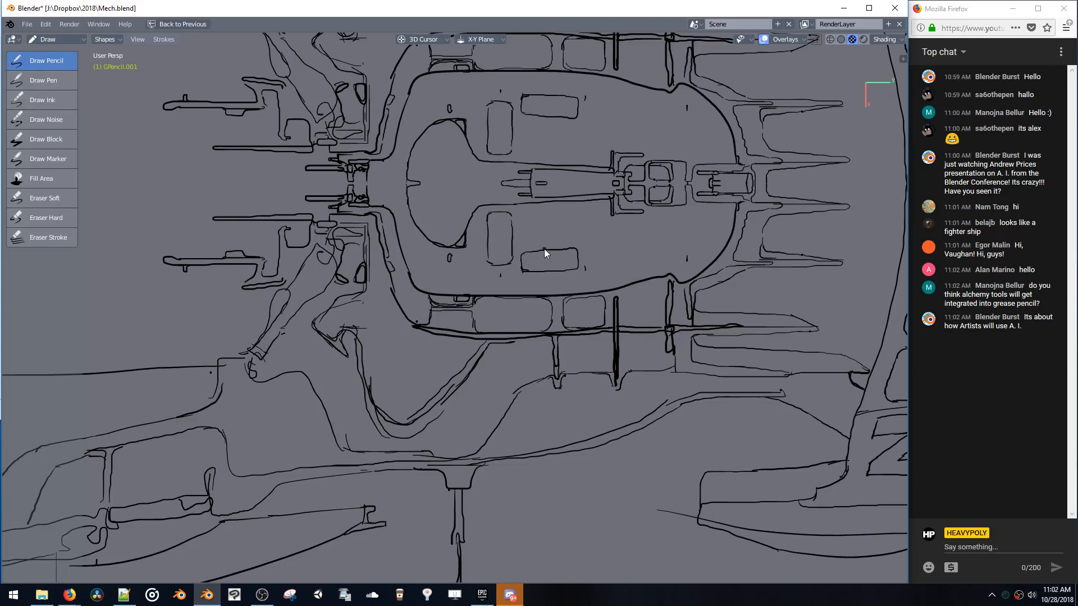
- Sketch a small pointed bracket and short connecting details on the linkage in front of the hull
{"action": "mouse_move", "coordinate": [564, 214]}
{"action": "middle_mouse_down"}
{"action": "mouse_move", "coordinate": [554, 268]}
{"action": "mouse_move", "coordinate": [576, 216]}
{"action": "mouse_move", "coordinate": [643, 227]}
{"action": "mouse_move", "coordinate": [601, 247]}
{"action": "mouse_move", "coordinate": [618, 220]}
{"action": "mouse_move", "coordinate": [578, 271]}
{"action": "mouse_move", "coordinate": [614, 285]}
{"action": "mouse_move", "coordinate": [495, 250]}
{"action": "mouse_move", "coordinate": [518, 200]}
{"action": "mouse_move", "coordinate": [518, 243]}
{"action": "middle_mouse_up"}
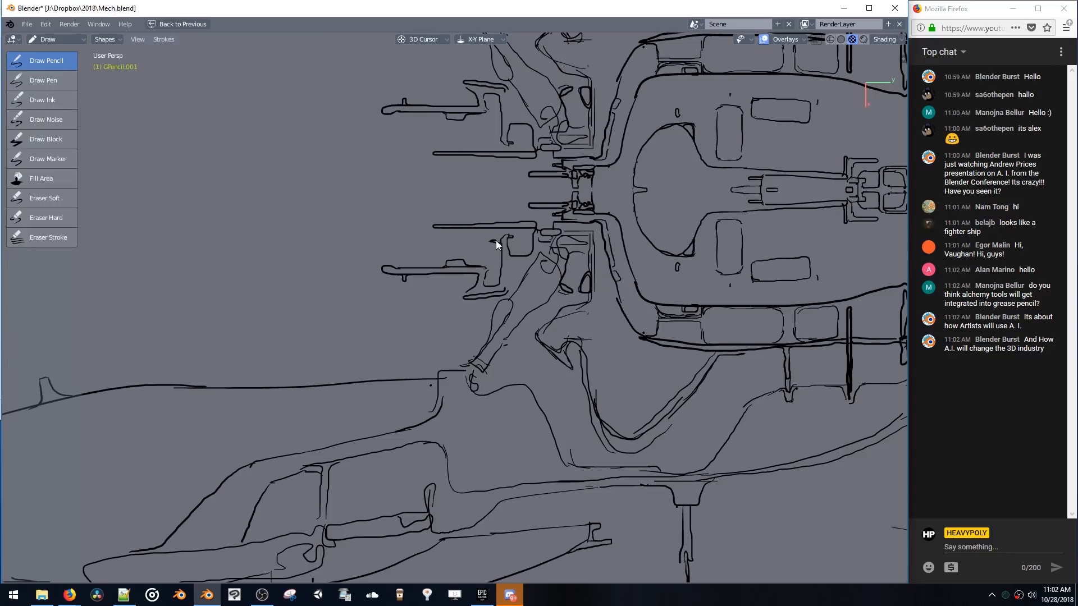
{"action": "left_click_drag", "start_coordinate": [496, 241], "coordinate": [500, 240]}
{"action": "middle_click_drag", "start_coordinate": [542, 207], "coordinate": [513, 212], "text": "shift"}
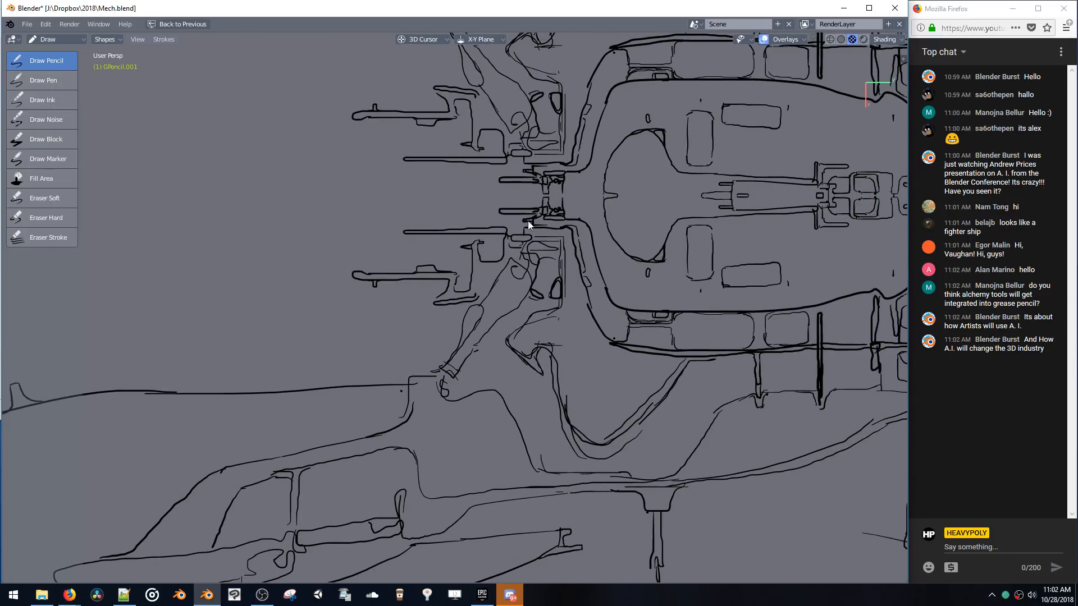
{"action": "scroll", "coordinate": [528, 221], "scroll_direction": "up", "scroll_amount": 3}
{"action": "middle_click_drag", "start_coordinate": [574, 180], "coordinate": [539, 213], "text": "shift"}
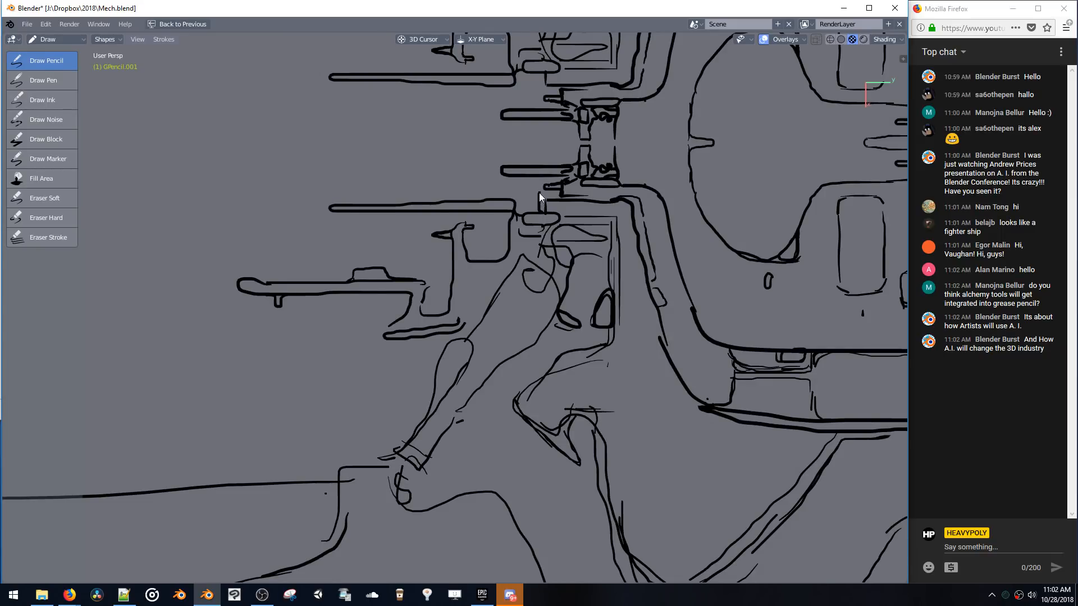
{"action": "scroll", "coordinate": [528, 241], "scroll_direction": "down", "scroll_amount": 3}
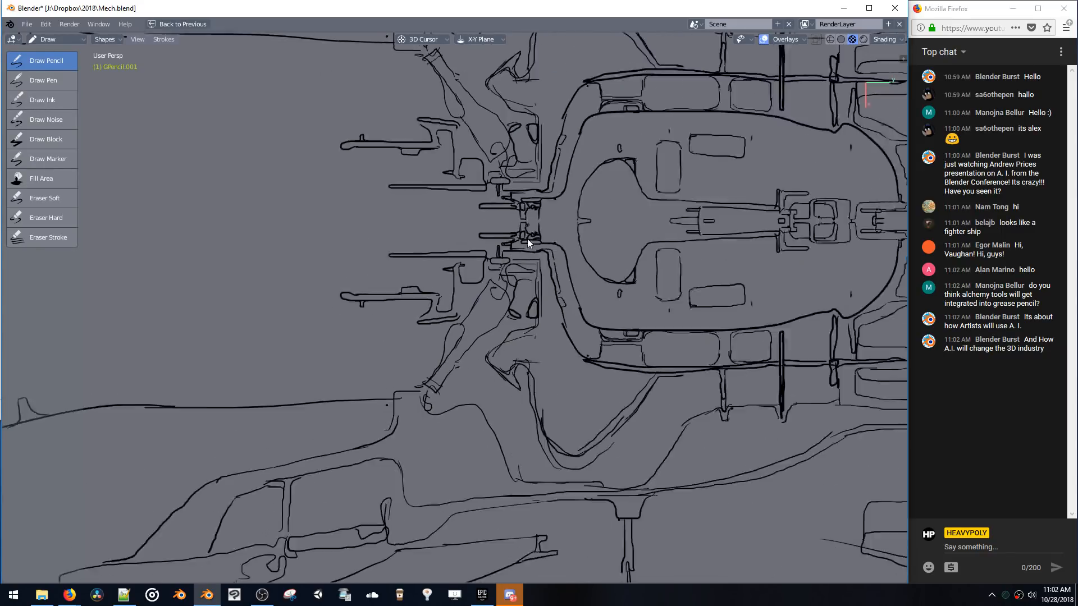
{"action": "scroll", "coordinate": [527, 238], "scroll_direction": "down", "scroll_amount": 3}
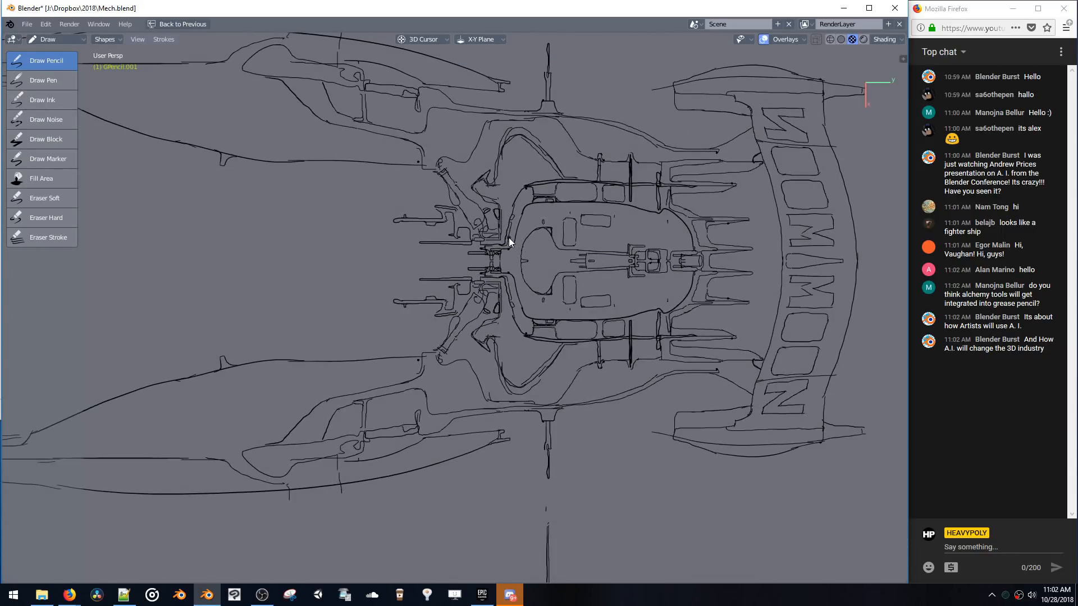
- Add a small spike on the hull's edge beside the cross struts near the rear
{"action": "middle_click_drag", "start_coordinate": [638, 184], "coordinate": [545, 172], "text": "shift"}
{"action": "scroll", "coordinate": [550, 174], "scroll_direction": "up", "scroll_amount": 5}
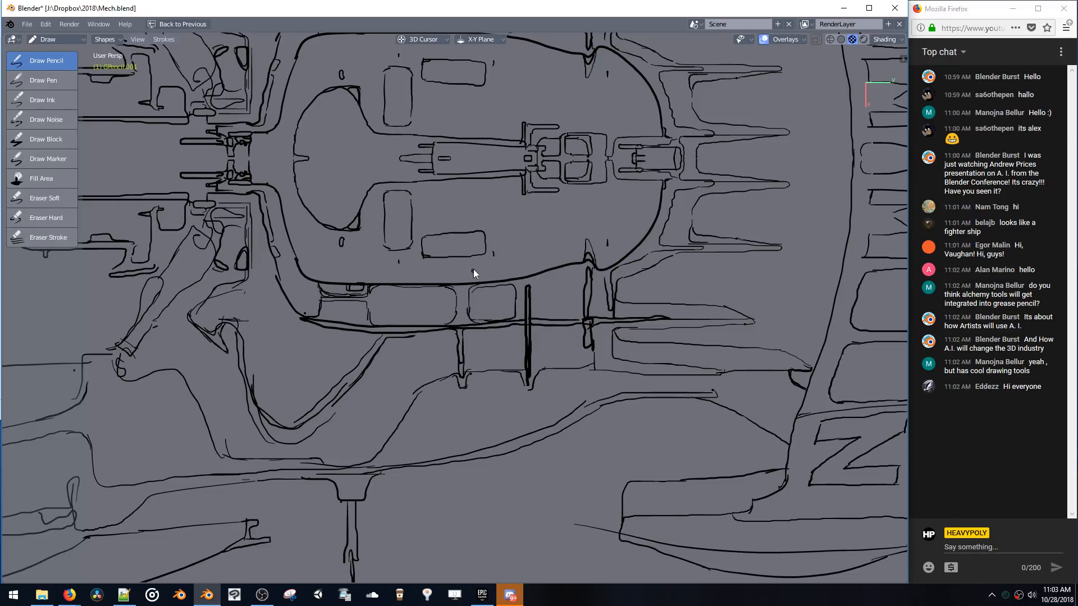
{"action": "middle_click_drag", "start_coordinate": [474, 268], "coordinate": [469, 342], "text": "ctrl"}
- Try a stroke on the long prong's edge beside the shoulder joint, then undo it
{"action": "mouse_move", "coordinate": [464, 302]}
{"action": "middle_mouse_down", "text": "shift"}
{"action": "mouse_move", "coordinate": [545, 284]}
{"action": "mouse_move", "coordinate": [580, 313]}
{"action": "mouse_move", "coordinate": [548, 388]}
{"action": "middle_mouse_up", "text": "shift"}
{"action": "middle_click_drag", "start_coordinate": [534, 300], "coordinate": [621, 318], "text": "shift"}
{"action": "middle_click_drag", "start_coordinate": [546, 282], "coordinate": [578, 223], "text": "ctrl"}
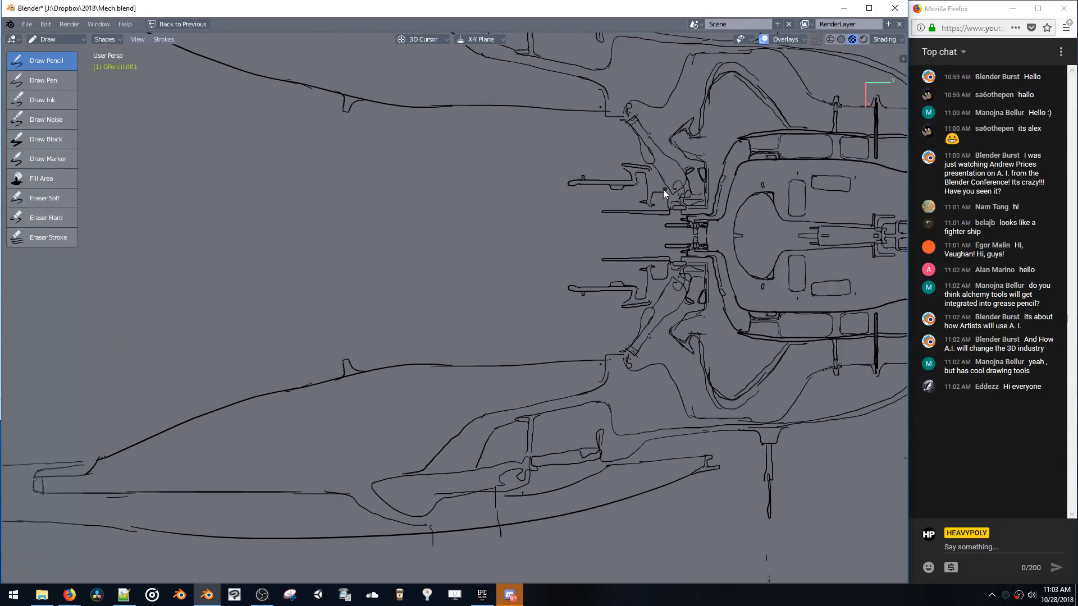
{"action": "mouse_move", "coordinate": [624, 161]}
{"action": "middle_mouse_down", "text": "shift"}
{"action": "mouse_move", "coordinate": [573, 241]}
{"action": "mouse_move", "coordinate": [581, 265]}
{"action": "middle_mouse_up", "text": "shift"}
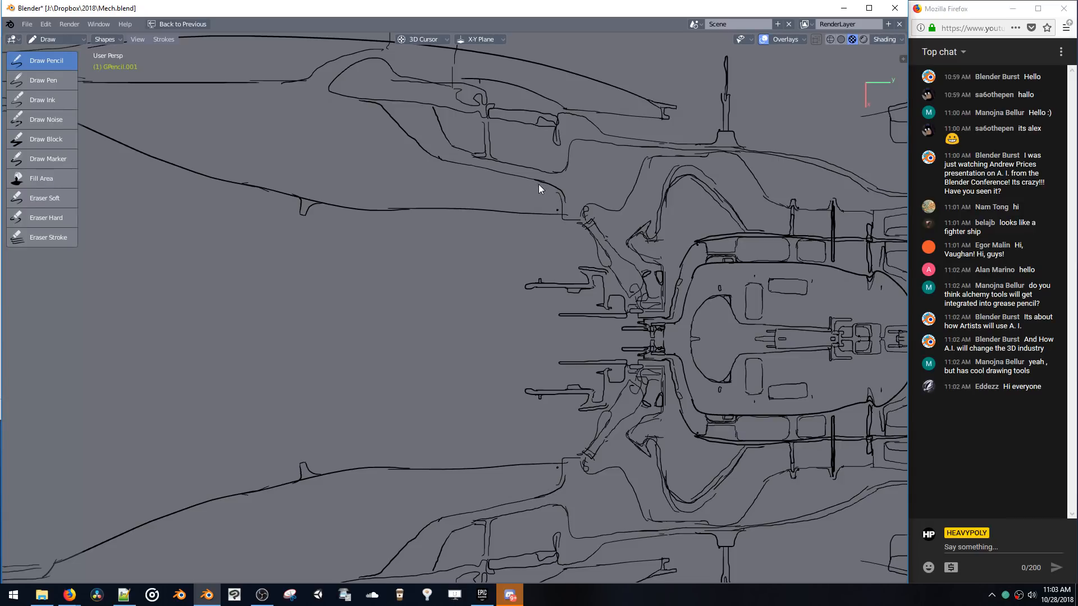
{"action": "left_click_drag", "start_coordinate": [537, 184], "coordinate": [555, 214]}
{"action": "key", "text": "ctrl+z"}
- Try a short stroke at the front tip of the rear wing's side fin, then undo it
{"action": "scroll", "coordinate": [542, 157], "scroll_direction": "down", "scroll_amount": 5}
{"action": "mouse_move", "coordinate": [563, 234]}
{"action": "middle_mouse_down"}
{"action": "mouse_move", "coordinate": [520, 238]}
{"action": "mouse_move", "coordinate": [642, 172]}
{"action": "mouse_move", "coordinate": [642, 213]}
{"action": "mouse_move", "coordinate": [606, 210]}
{"action": "mouse_move", "coordinate": [648, 171]}
{"action": "mouse_move", "coordinate": [612, 257]}
{"action": "mouse_move", "coordinate": [703, 293]}
{"action": "mouse_move", "coordinate": [638, 283]}
{"action": "mouse_move", "coordinate": [603, 305]}
{"action": "mouse_move", "coordinate": [691, 252]}
{"action": "mouse_move", "coordinate": [671, 262]}
{"action": "mouse_move", "coordinate": [671, 243]}
{"action": "mouse_move", "coordinate": [640, 334]}
{"action": "mouse_move", "coordinate": [509, 338]}
{"action": "mouse_move", "coordinate": [565, 336]}
{"action": "mouse_move", "coordinate": [625, 221]}
{"action": "mouse_move", "coordinate": [671, 202]}
{"action": "mouse_move", "coordinate": [580, 320]}
{"action": "mouse_move", "coordinate": [513, 329]}
{"action": "mouse_move", "coordinate": [469, 278]}
{"action": "mouse_move", "coordinate": [441, 308]}
{"action": "mouse_move", "coordinate": [450, 326]}
{"action": "mouse_move", "coordinate": [403, 333]}
{"action": "mouse_move", "coordinate": [423, 241]}
{"action": "mouse_move", "coordinate": [477, 213]}
{"action": "mouse_move", "coordinate": [517, 264]}
{"action": "mouse_move", "coordinate": [516, 292]}
{"action": "mouse_move", "coordinate": [554, 267]}
{"action": "middle_mouse_up"}
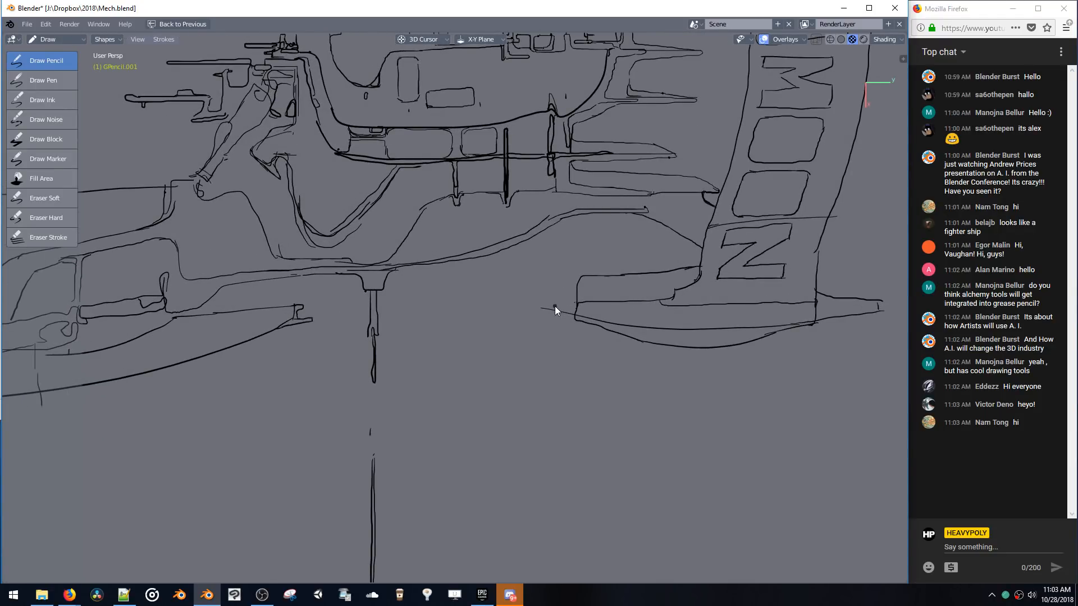
{"action": "left_click_drag", "start_coordinate": [549, 305], "coordinate": [557, 315]}
{"action": "key", "text": "ctrl+z"}
- Draw curved panel recesses along the long prong's inner edge and a small notch near its shoulder joint
{"action": "scroll", "coordinate": [533, 296], "scroll_direction": "down", "scroll_amount": 10}
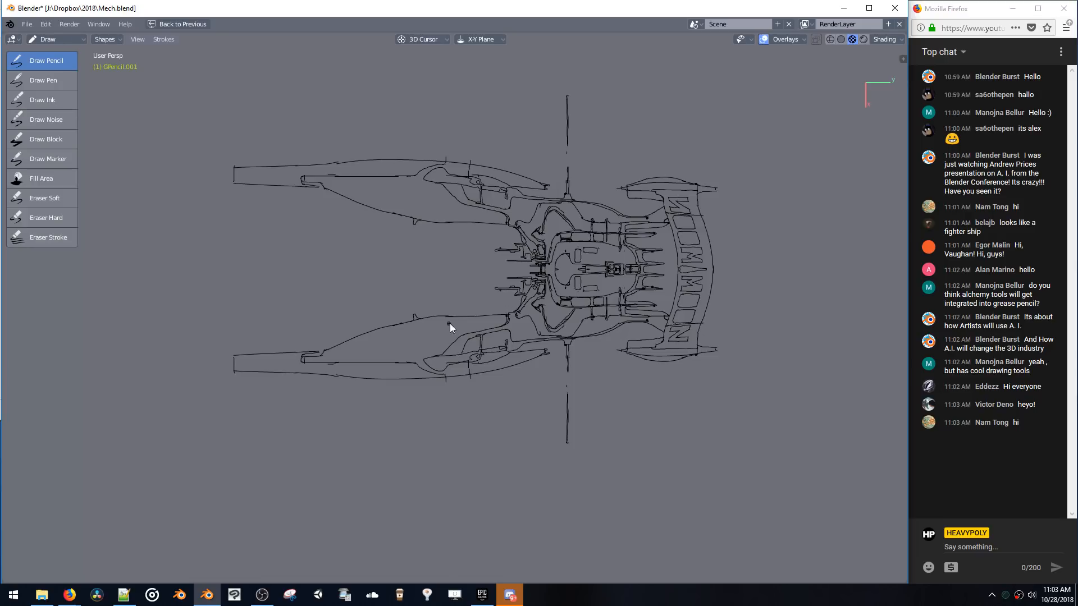
{"action": "scroll", "coordinate": [460, 309], "scroll_direction": "up", "scroll_amount": 3}
{"action": "scroll", "coordinate": [510, 278], "scroll_direction": "up", "scroll_amount": 2}
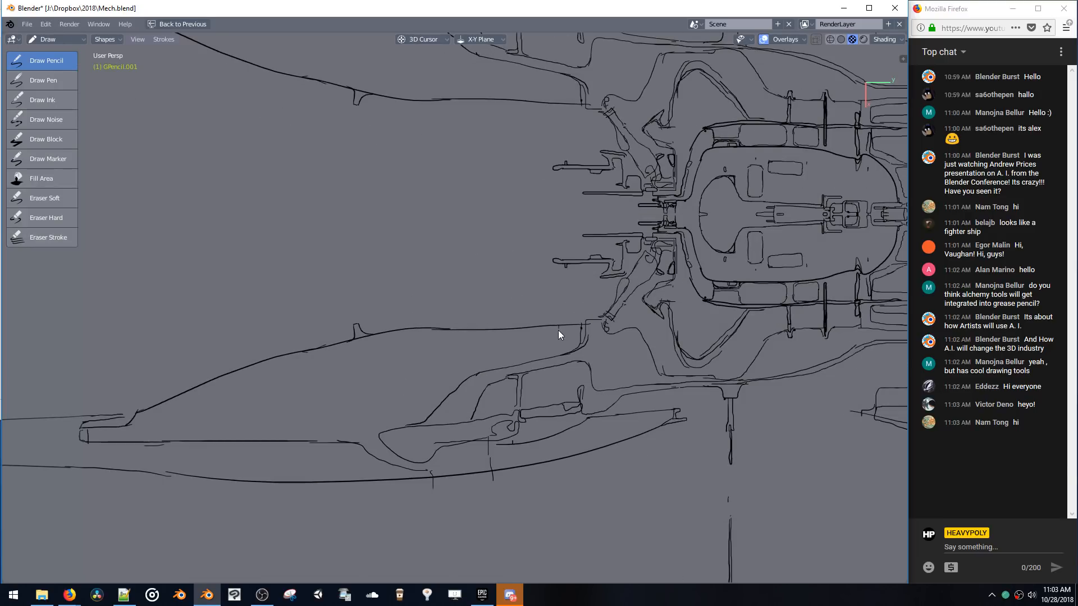
{"action": "mouse_move", "coordinate": [439, 311]}
{"action": "middle_mouse_down"}
{"action": "mouse_move", "coordinate": [500, 315]}
{"action": "mouse_move", "coordinate": [453, 303]}
{"action": "middle_mouse_up"}
{"action": "left_click_drag", "start_coordinate": [429, 289], "coordinate": [476, 278]}
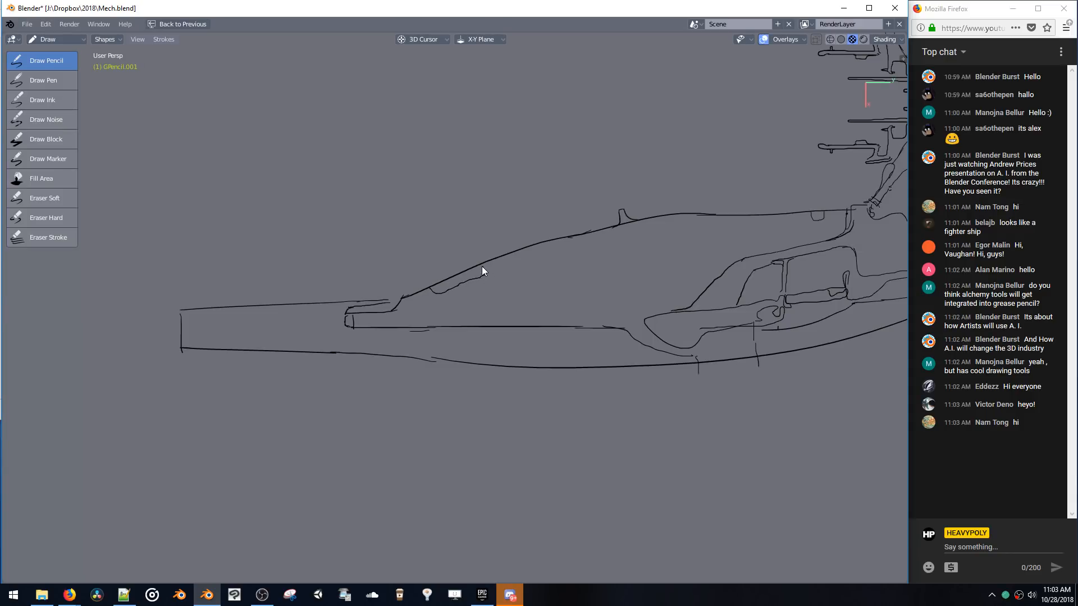
{"action": "key", "text": "ctrl+z"}
{"action": "left_click_drag", "start_coordinate": [453, 298], "coordinate": [437, 301]}
{"action": "middle_click_drag", "start_coordinate": [562, 223], "coordinate": [496, 201], "text": "shift"}
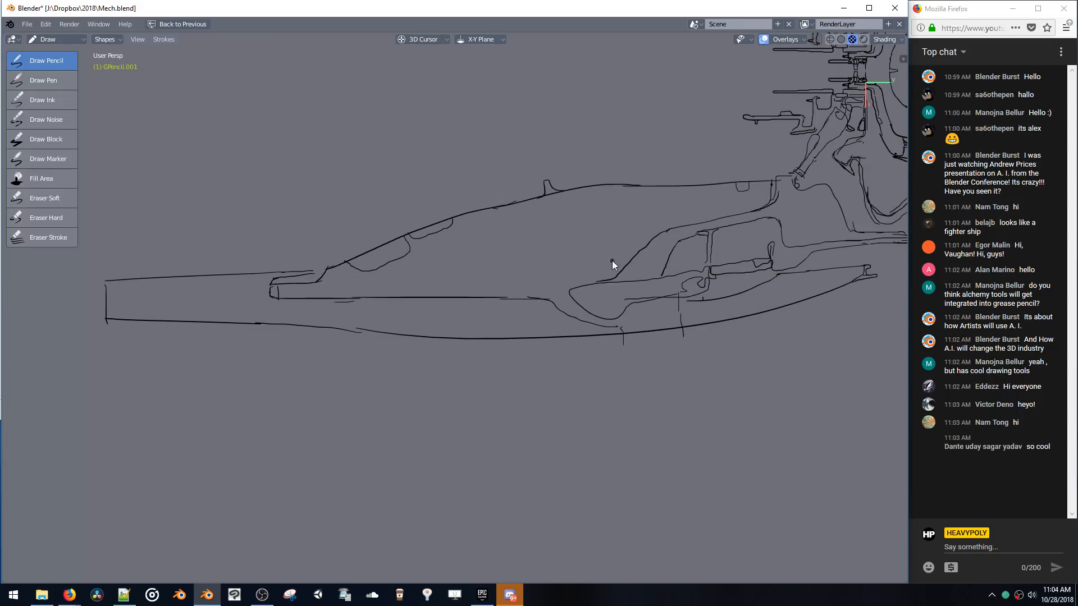
- Try extra detail strokes around the prong's cutout and inner edge, undoing each one
{"action": "middle_click_drag", "start_coordinate": [612, 260], "coordinate": [595, 236], "text": "shift"}
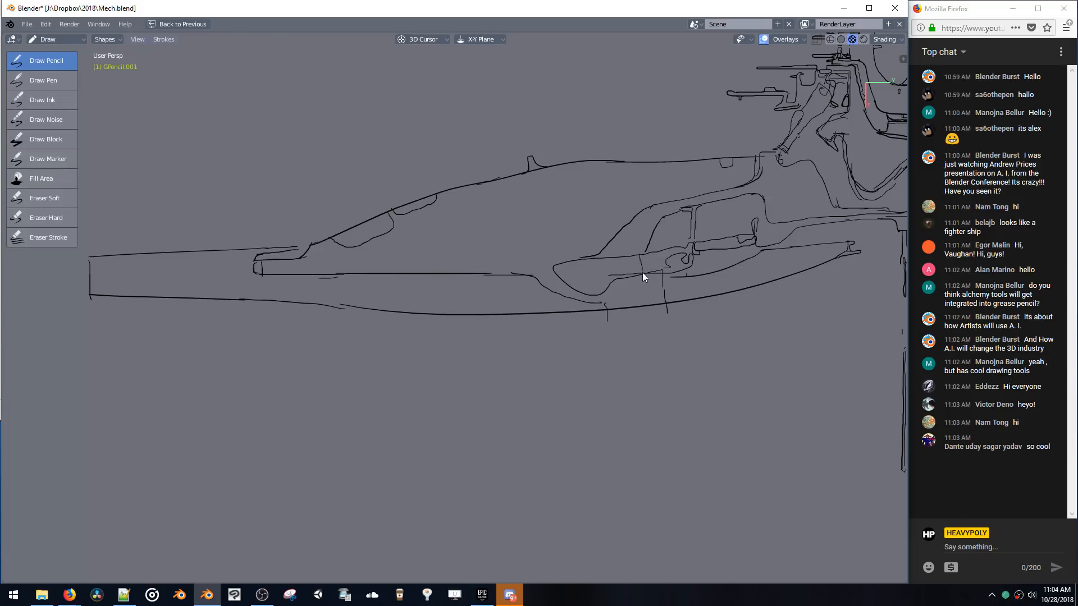
{"action": "key", "text": "ctrl+z"}
{"action": "middle_click_drag", "start_coordinate": [588, 163], "coordinate": [588, 218], "text": "shift"}
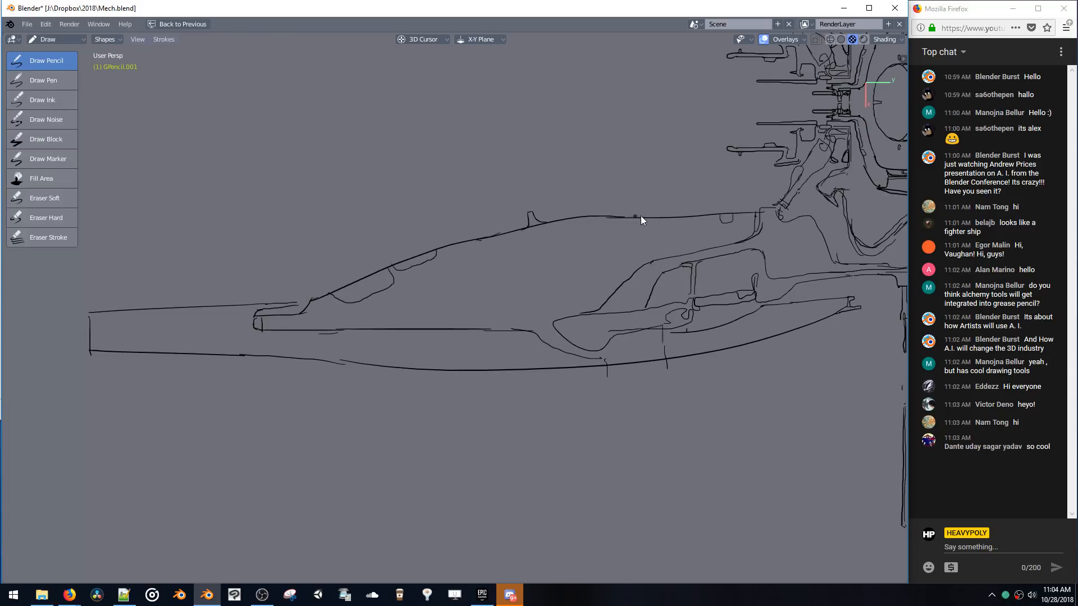
{"action": "left_click_drag", "start_coordinate": [590, 229], "coordinate": [607, 246]}
{"action": "key", "text": "ctrl+z"}
{"action": "middle_click_drag", "start_coordinate": [525, 184], "coordinate": [557, 247], "text": "ctrl"}
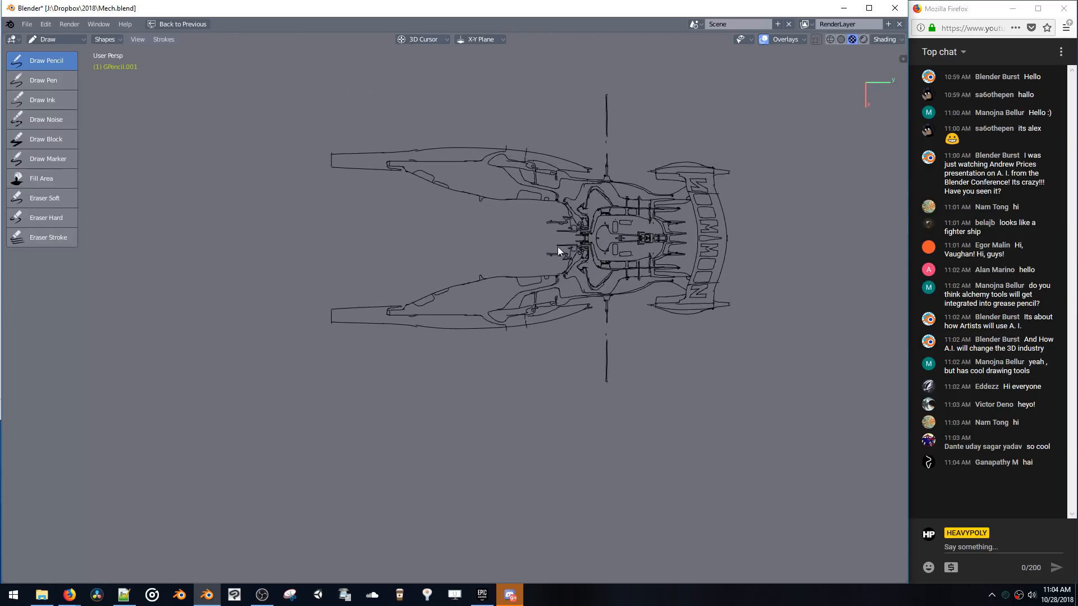
- Draw a narrow vertical slot inside each O of the MOON lettering on the rear wing, undoing the first trial strokes
{"action": "middle_click_drag", "start_coordinate": [557, 200], "coordinate": [536, 220], "text": "shift"}
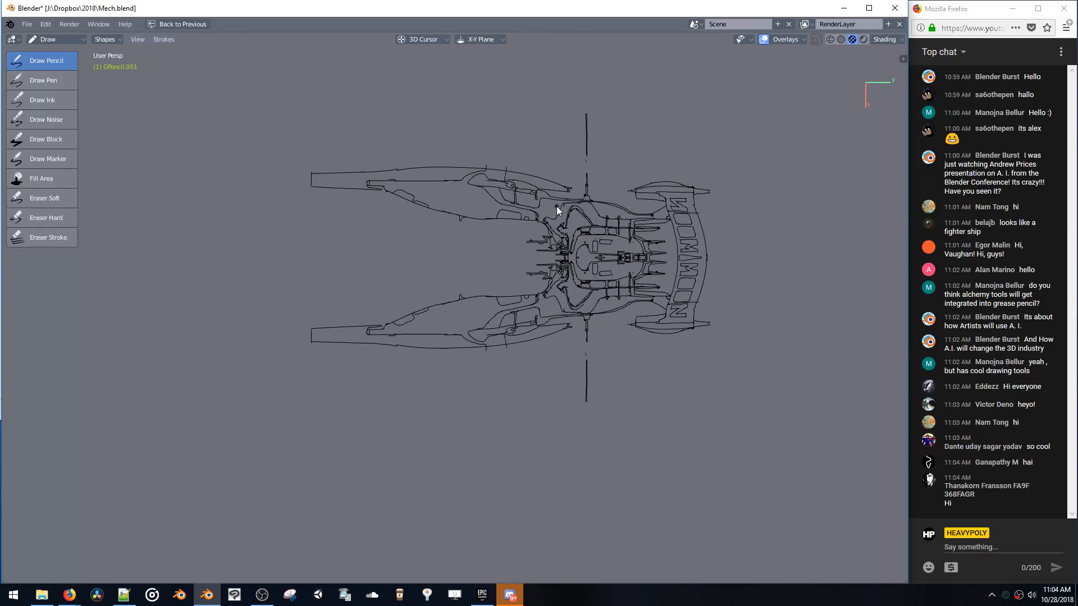
{"action": "middle_click_drag", "start_coordinate": [484, 204], "coordinate": [602, 185]}
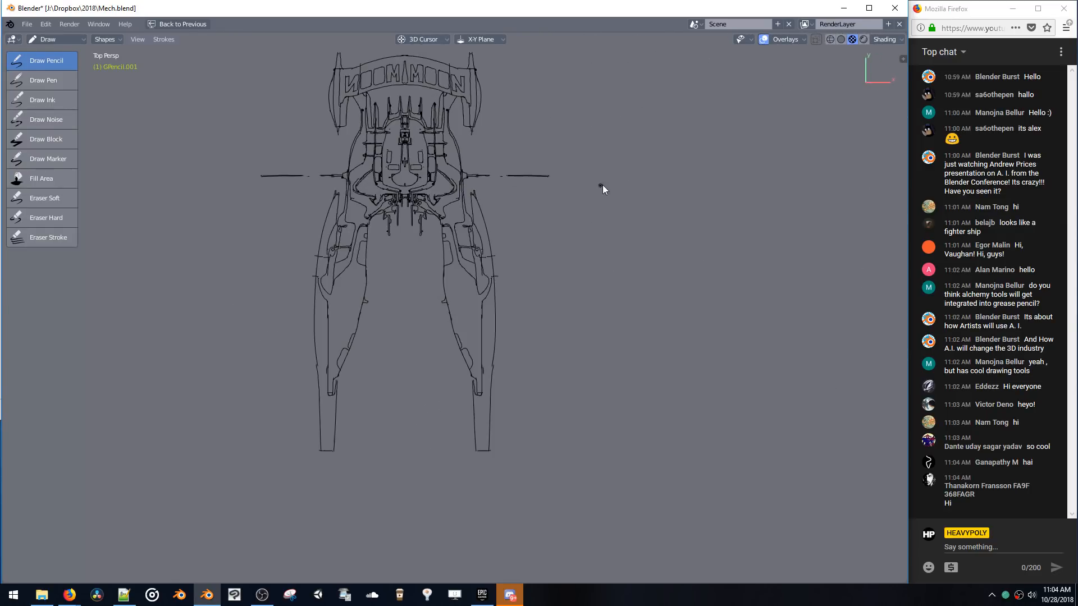
{"action": "middle_click_drag", "start_coordinate": [480, 102], "coordinate": [560, 270], "text": "shift"}
{"action": "mouse_move", "coordinate": [560, 270]}
{"action": "middle_mouse_down", "text": "ctrl"}
{"action": "mouse_move", "coordinate": [527, 221]}
{"action": "mouse_move", "coordinate": [560, 139]}
{"action": "mouse_move", "coordinate": [557, 183]}
{"action": "mouse_move", "coordinate": [536, 208]}
{"action": "mouse_move", "coordinate": [545, 171]}
{"action": "middle_mouse_up", "text": "ctrl"}
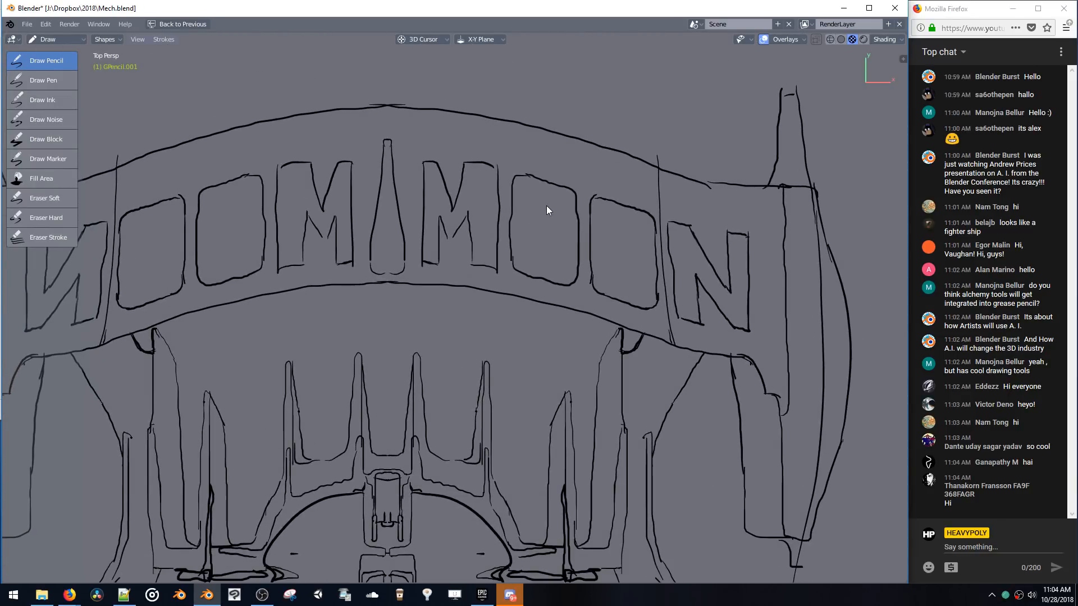
{"action": "left_click_drag", "start_coordinate": [547, 205], "coordinate": [541, 215]}
{"action": "key", "text": "ctrl+z"}
{"action": "key", "text": "ctrl+z"}
{"action": "left_click_drag", "start_coordinate": [547, 188], "coordinate": [547, 189]}
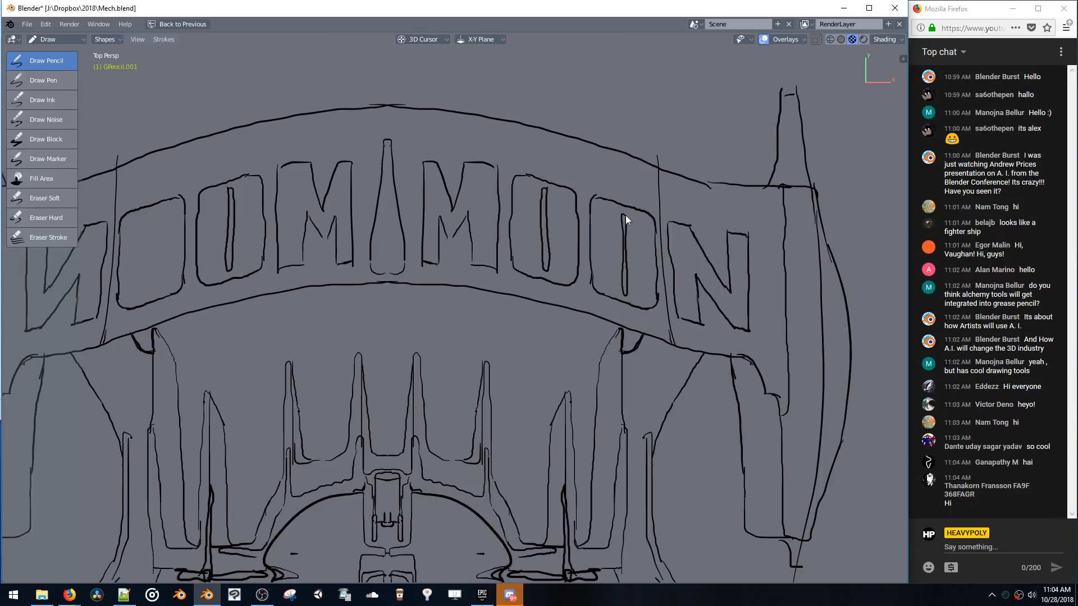
- Examine the whole mech sketch from the top, back, front and oblique angles, checking its proportions and cockpit details
{"action": "scroll", "coordinate": [625, 215], "scroll_direction": "down", "scroll_amount": 6}
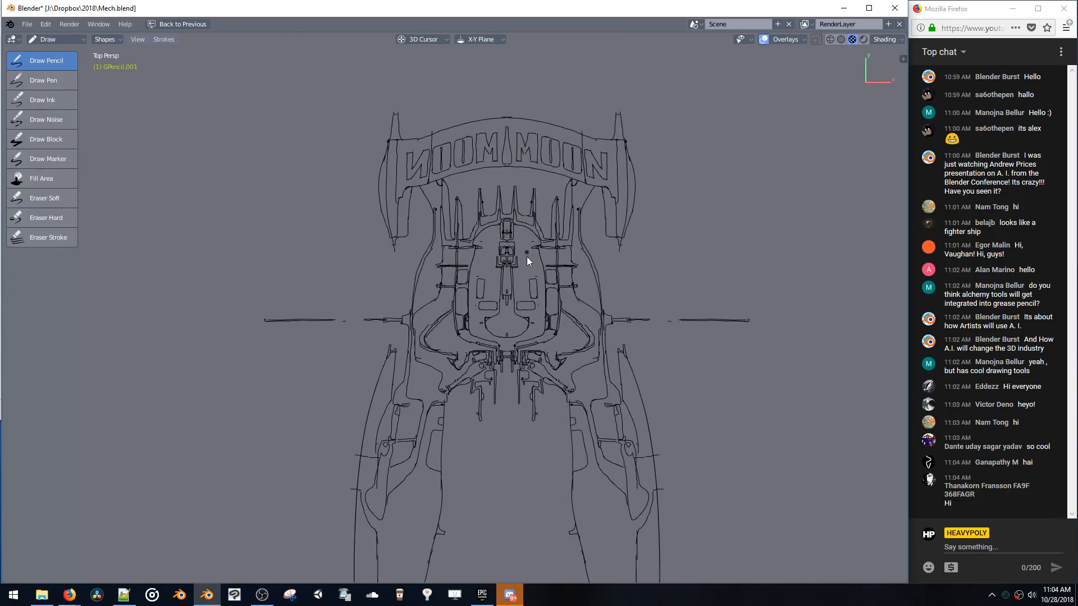
{"action": "middle_click_drag", "start_coordinate": [526, 258], "coordinate": [514, 300], "text": "ctrl"}
{"action": "mouse_move", "coordinate": [513, 300]}
{"action": "middle_mouse_down", "text": "shift"}
{"action": "mouse_move", "coordinate": [541, 205]}
{"action": "mouse_move", "coordinate": [563, 196]}
{"action": "mouse_move", "coordinate": [443, 136]}
{"action": "mouse_move", "coordinate": [481, 203]}
{"action": "mouse_move", "coordinate": [574, 203]}
{"action": "mouse_move", "coordinate": [564, 187]}
{"action": "mouse_move", "coordinate": [516, 267]}
{"action": "middle_mouse_up", "text": "shift"}
{"action": "middle_click_drag", "start_coordinate": [516, 267], "coordinate": [569, 178], "text": "ctrl"}
{"action": "mouse_move", "coordinate": [584, 189]}
{"action": "middle_mouse_down", "text": "shift"}
{"action": "mouse_move", "coordinate": [522, 220]}
{"action": "mouse_move", "coordinate": [537, 220]}
{"action": "mouse_move", "coordinate": [531, 233]}
{"action": "mouse_move", "coordinate": [527, 205]}
{"action": "mouse_move", "coordinate": [452, 166]}
{"action": "mouse_move", "coordinate": [503, 179]}
{"action": "mouse_move", "coordinate": [494, 165]}
{"action": "mouse_move", "coordinate": [510, 166]}
{"action": "mouse_move", "coordinate": [513, 259]}
{"action": "mouse_move", "coordinate": [517, 149]}
{"action": "mouse_move", "coordinate": [524, 177]}
{"action": "mouse_move", "coordinate": [520, 166]}
{"action": "mouse_move", "coordinate": [426, 202]}
{"action": "middle_mouse_up", "text": "shift"}
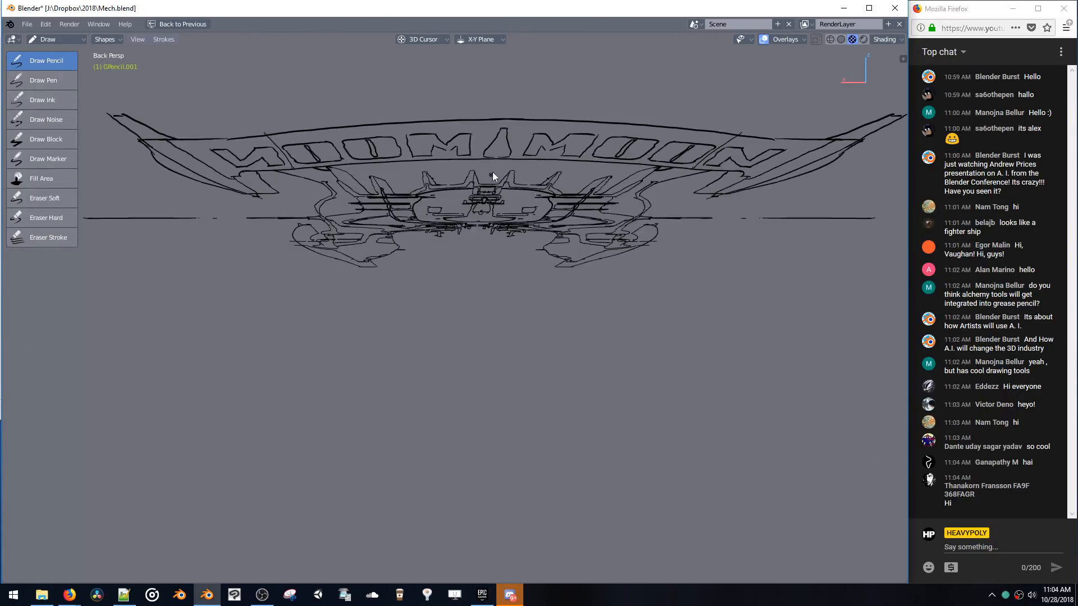
{"action": "mouse_move", "coordinate": [500, 341]}
{"action": "middle_mouse_down"}
{"action": "mouse_move", "coordinate": [511, 210]}
{"action": "mouse_move", "coordinate": [506, 328]}
{"action": "mouse_move", "coordinate": [507, 285]}
{"action": "mouse_move", "coordinate": [496, 288]}
{"action": "mouse_move", "coordinate": [490, 359]}
{"action": "middle_mouse_up"}
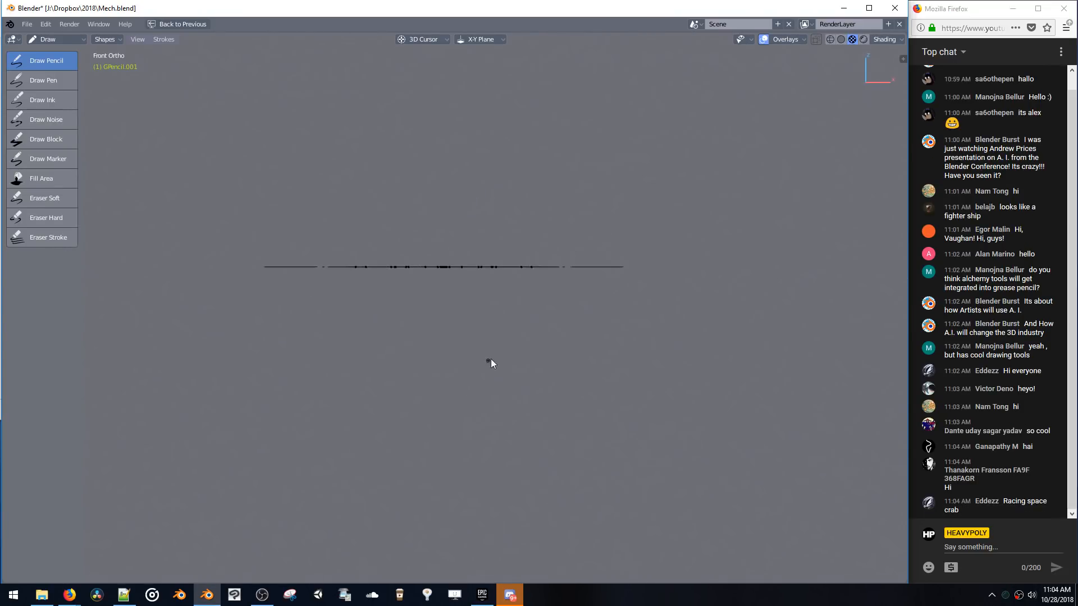
{"action": "middle_click_drag", "start_coordinate": [486, 241], "coordinate": [526, 170], "text": "alt"}
{"action": "mouse_move", "coordinate": [502, 219]}
{"action": "middle_mouse_down"}
{"action": "mouse_move", "coordinate": [458, 239]}
{"action": "mouse_move", "coordinate": [488, 351]}
{"action": "mouse_move", "coordinate": [391, 293]}
{"action": "mouse_move", "coordinate": [467, 261]}
{"action": "mouse_move", "coordinate": [520, 314]}
{"action": "mouse_move", "coordinate": [446, 349]}
{"action": "mouse_move", "coordinate": [456, 429]}
{"action": "middle_mouse_up"}
{"action": "mouse_move", "coordinate": [582, 376]}
{"action": "middle_mouse_down"}
{"action": "mouse_move", "coordinate": [462, 351]}
{"action": "mouse_move", "coordinate": [404, 354]}
{"action": "mouse_move", "coordinate": [412, 312]}
{"action": "mouse_move", "coordinate": [531, 248]}
{"action": "mouse_move", "coordinate": [591, 244]}
{"action": "mouse_move", "coordinate": [544, 238]}
{"action": "middle_mouse_up"}
{"action": "key", "text": "Tab"}
{"action": "key", "text": "space"}
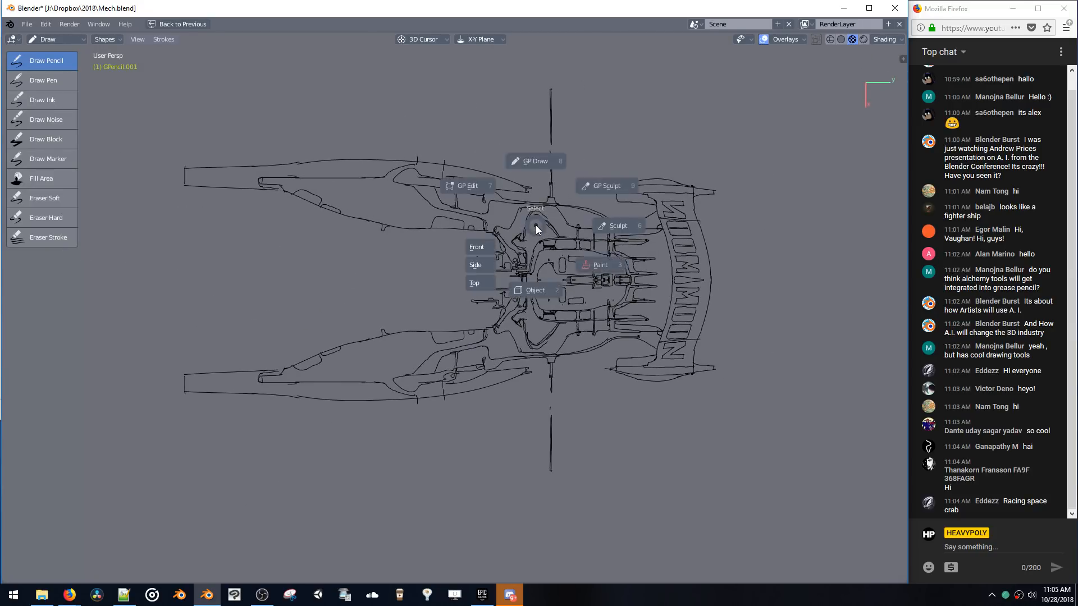
{"action": "key", "text": "v"}
{"action": "left_click", "coordinate": [531, 186]}
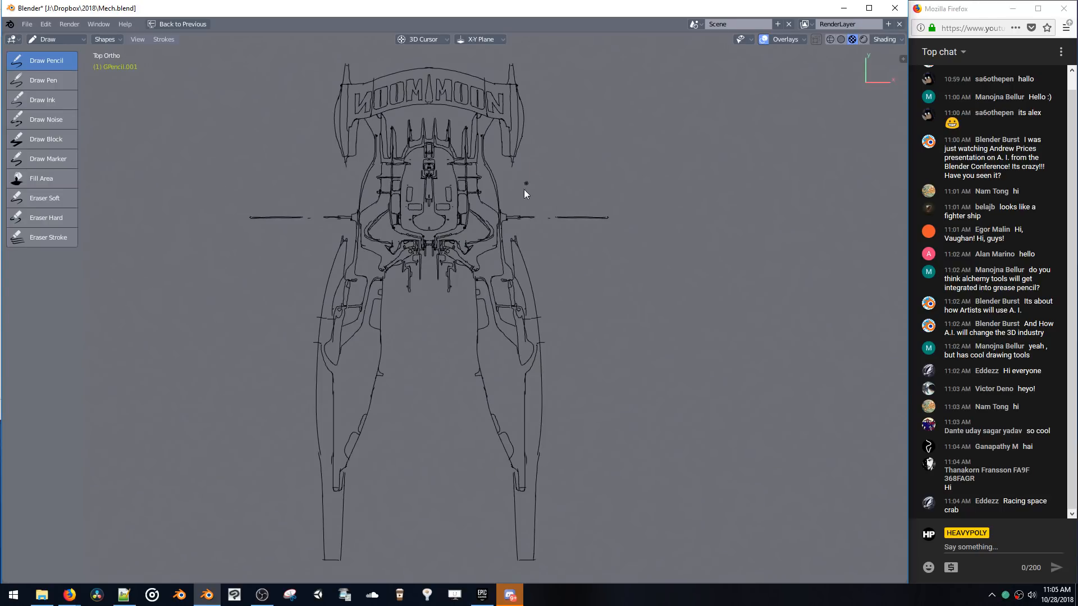
{"action": "middle_click_drag", "start_coordinate": [494, 211], "coordinate": [572, 192], "text": "shift"}
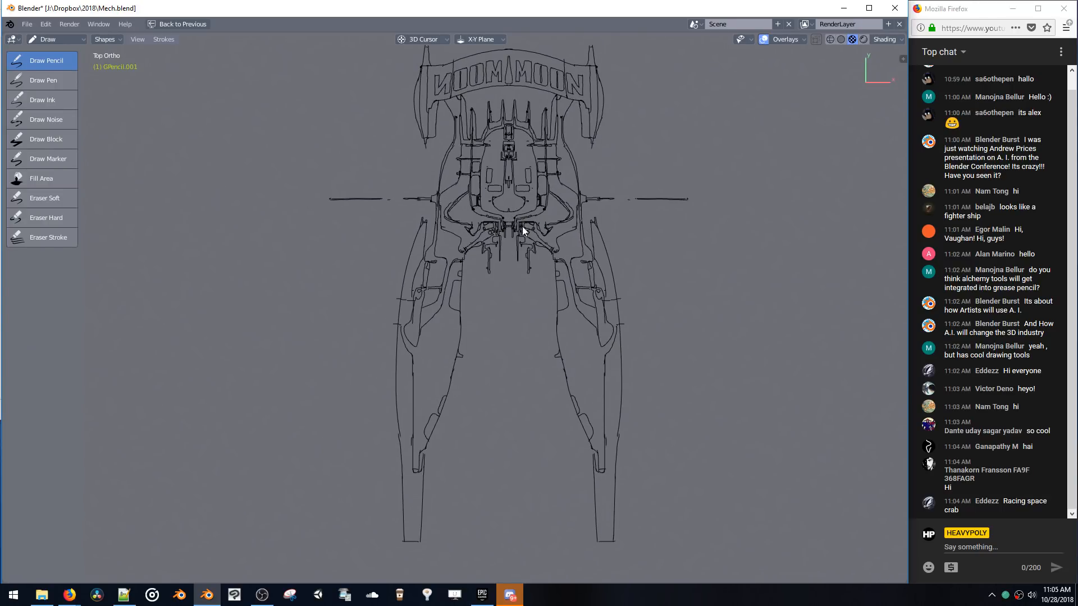
{"action": "mouse_move", "coordinate": [505, 225]}
{"action": "middle_mouse_down"}
{"action": "mouse_move", "coordinate": [594, 288]}
{"action": "mouse_move", "coordinate": [495, 288]}
{"action": "mouse_move", "coordinate": [515, 262]}
{"action": "mouse_move", "coordinate": [506, 300]}
{"action": "mouse_move", "coordinate": [503, 204]}
{"action": "mouse_move", "coordinate": [533, 251]}
{"action": "mouse_move", "coordinate": [501, 314]}
{"action": "mouse_move", "coordinate": [461, 269]}
{"action": "mouse_move", "coordinate": [503, 292]}
{"action": "mouse_move", "coordinate": [544, 280]}
{"action": "mouse_move", "coordinate": [499, 329]}
{"action": "mouse_move", "coordinate": [500, 365]}
{"action": "middle_mouse_up"}
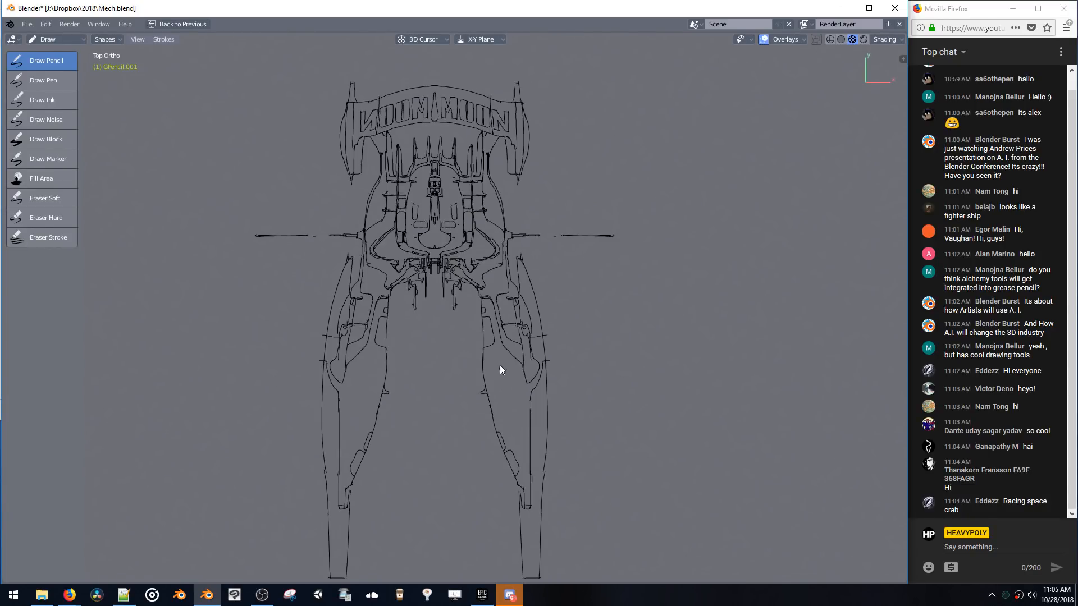
{"action": "mouse_move", "coordinate": [661, 338]}
{"action": "middle_mouse_down"}
{"action": "mouse_move", "coordinate": [555, 367]}
{"action": "mouse_move", "coordinate": [504, 338]}
{"action": "mouse_move", "coordinate": [509, 403]}
{"action": "mouse_move", "coordinate": [495, 366]}
{"action": "mouse_move", "coordinate": [414, 320]}
{"action": "mouse_move", "coordinate": [395, 284]}
{"action": "mouse_move", "coordinate": [534, 305]}
{"action": "mouse_move", "coordinate": [490, 278]}
{"action": "middle_mouse_up"}
{"action": "scroll", "coordinate": [490, 275], "scroll_direction": "up", "scroll_amount": 10}
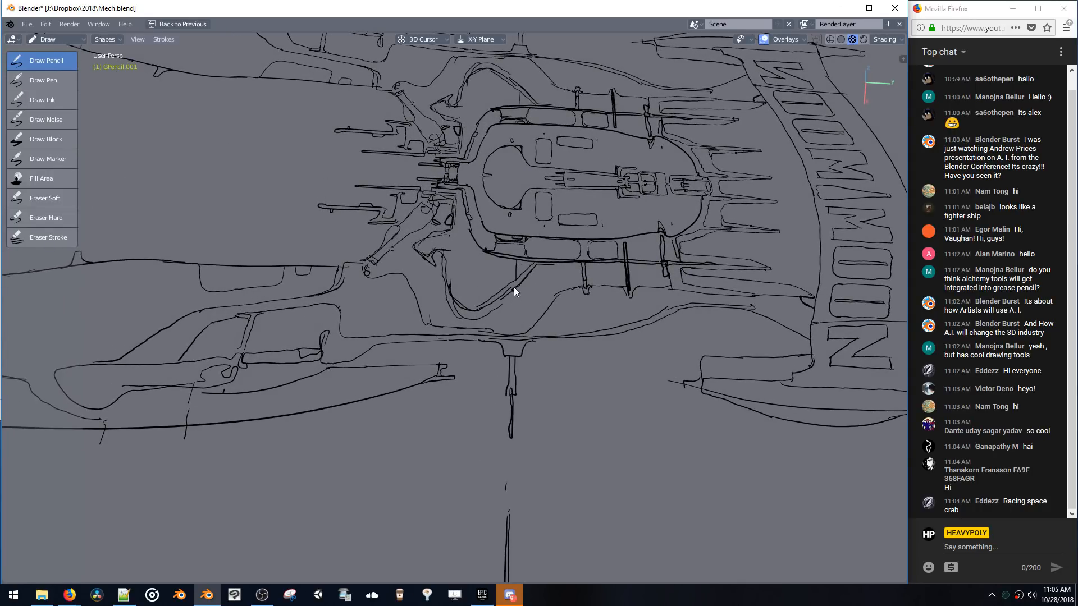
- Save the changes to Mech.blend
{"action": "mouse_move", "coordinate": [508, 289]}
{"action": "middle_mouse_down"}
{"action": "mouse_move", "coordinate": [522, 262]}
{"action": "mouse_move", "coordinate": [446, 245]}
{"action": "mouse_move", "coordinate": [443, 220]}
{"action": "mouse_move", "coordinate": [445, 235]}
{"action": "mouse_move", "coordinate": [625, 264]}
{"action": "mouse_move", "coordinate": [546, 264]}
{"action": "mouse_move", "coordinate": [523, 320]}
{"action": "mouse_move", "coordinate": [555, 272]}
{"action": "mouse_move", "coordinate": [480, 264]}
{"action": "mouse_move", "coordinate": [537, 281]}
{"action": "mouse_move", "coordinate": [490, 207]}
{"action": "mouse_move", "coordinate": [567, 203]}
{"action": "mouse_move", "coordinate": [578, 301]}
{"action": "mouse_move", "coordinate": [539, 254]}
{"action": "middle_mouse_up"}
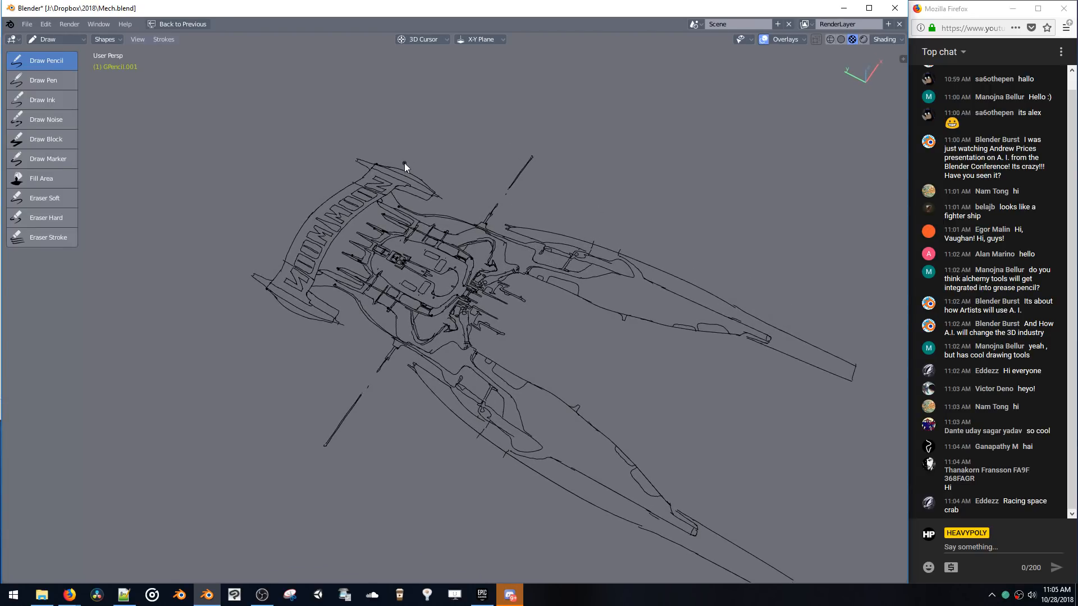
{"action": "key", "text": "ctrl+s"}
{"action": "mouse_move", "coordinate": [540, 171]}
{"action": "middle_mouse_down"}
{"action": "mouse_move", "coordinate": [466, 143]}
{"action": "mouse_move", "coordinate": [539, 156]}
{"action": "middle_mouse_up"}
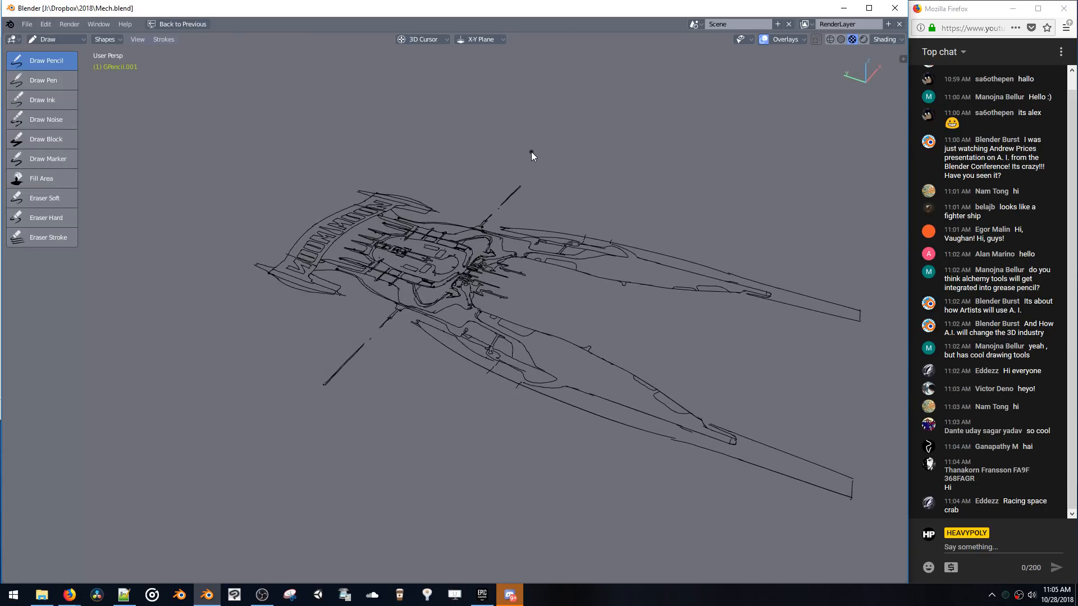
- Switch to Object Mode and try to add a blank grease pencil object
{"action": "key", "text": "Tab"}
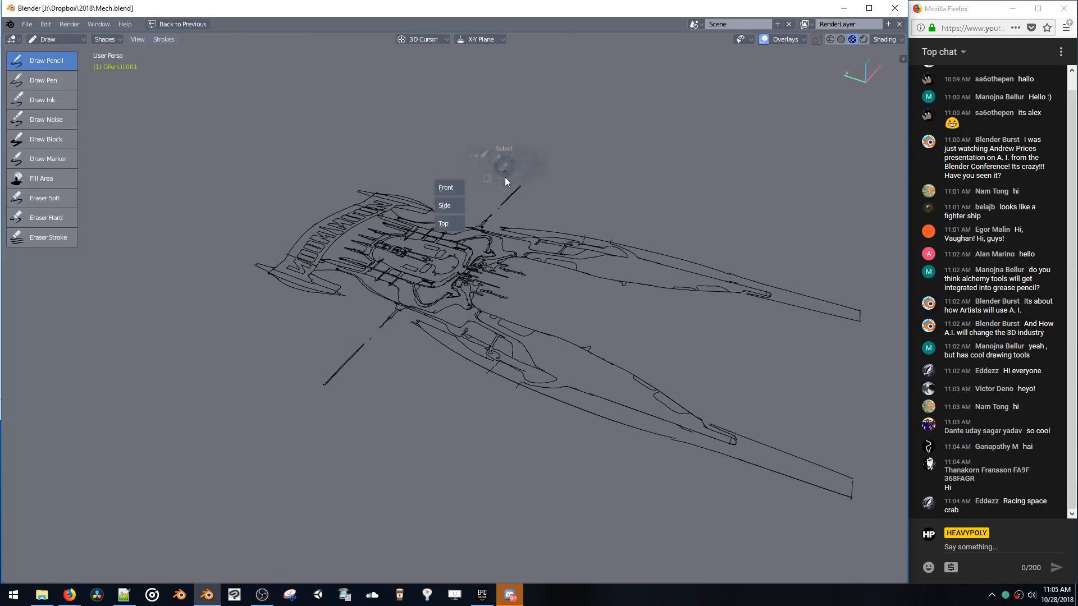
{"action": "key", "text": "shift+a"}
{"action": "mouse_move", "coordinate": [503, 203]}
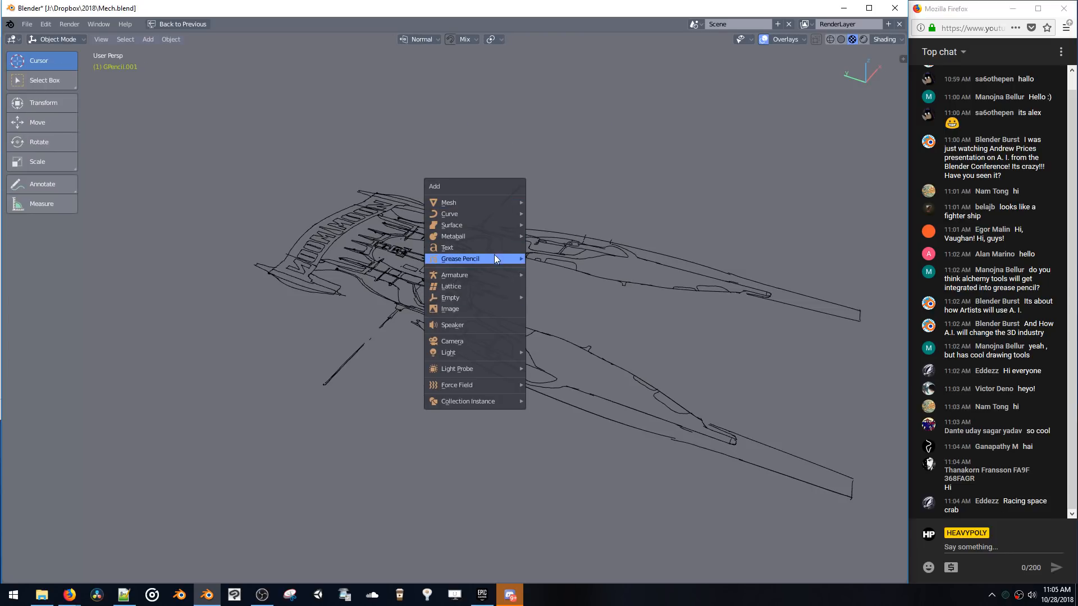
{"action": "mouse_move", "coordinate": [494, 257]}
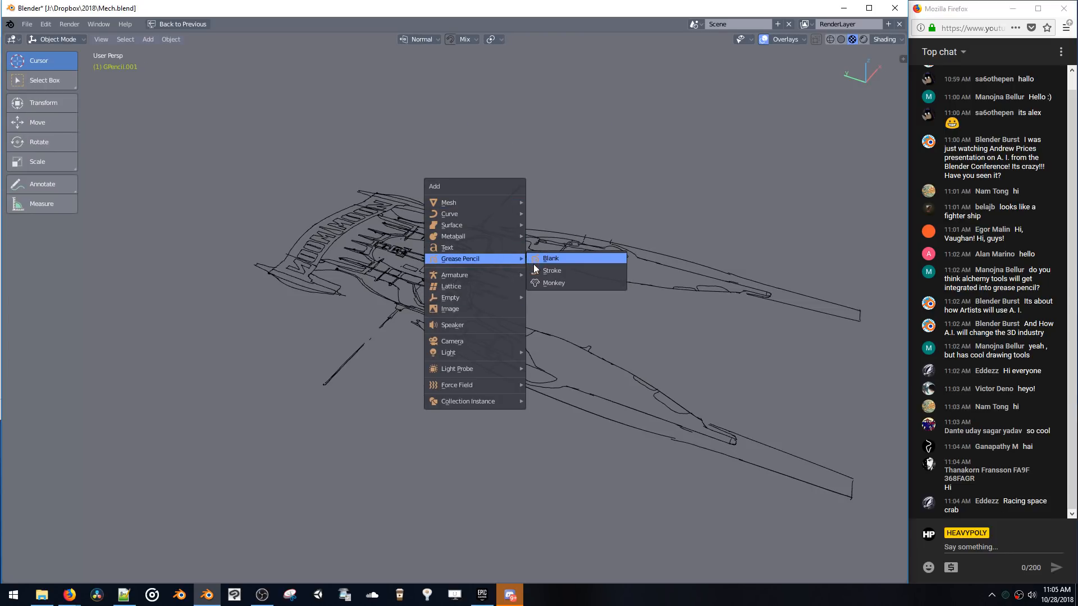
{"action": "left_click", "coordinate": [532, 261]}
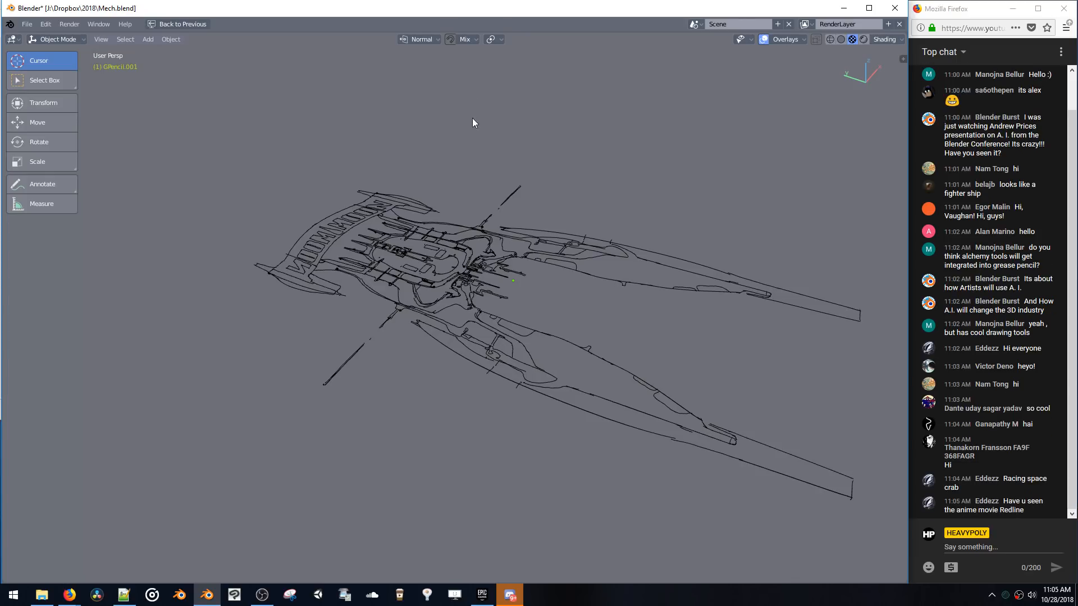
- Restore the 3D view from maximized to the multi-editor layout and select GPencil.001 in the outliner
{"action": "mouse_move", "coordinate": [488, 226]}
{"action": "middle_mouse_down"}
{"action": "mouse_move", "coordinate": [526, 234]}
{"action": "mouse_move", "coordinate": [518, 228]}
{"action": "mouse_move", "coordinate": [548, 215]}
{"action": "mouse_move", "coordinate": [515, 217]}
{"action": "middle_mouse_up"}
{"action": "scroll", "coordinate": [518, 228], "scroll_direction": "up", "scroll_amount": 3}
{"action": "key", "text": "ctrl+alt+shift+space"}
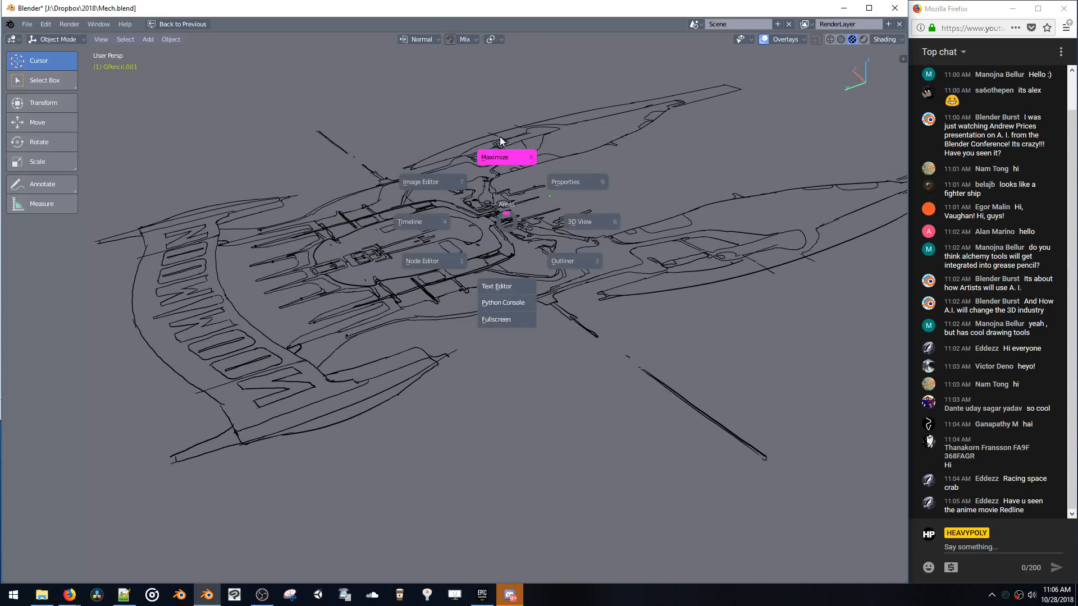
{"action": "left_click", "coordinate": [499, 137]}
{"action": "left_click", "coordinate": [806, 119]}
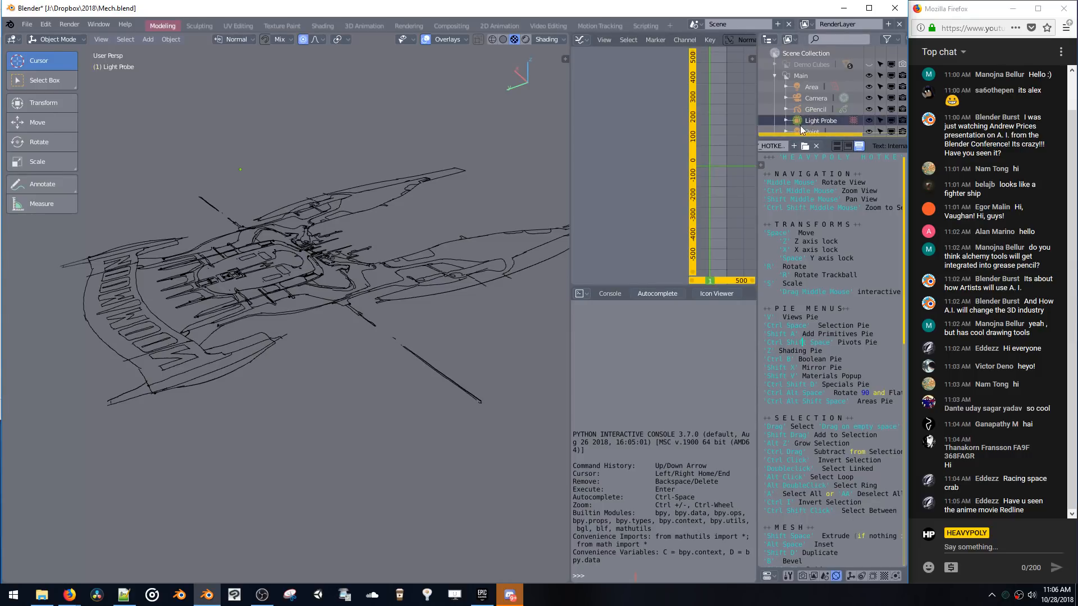
{"action": "scroll", "coordinate": [798, 126], "scroll_direction": "down", "scroll_amount": 1}
{"action": "left_click", "coordinate": [791, 132]}
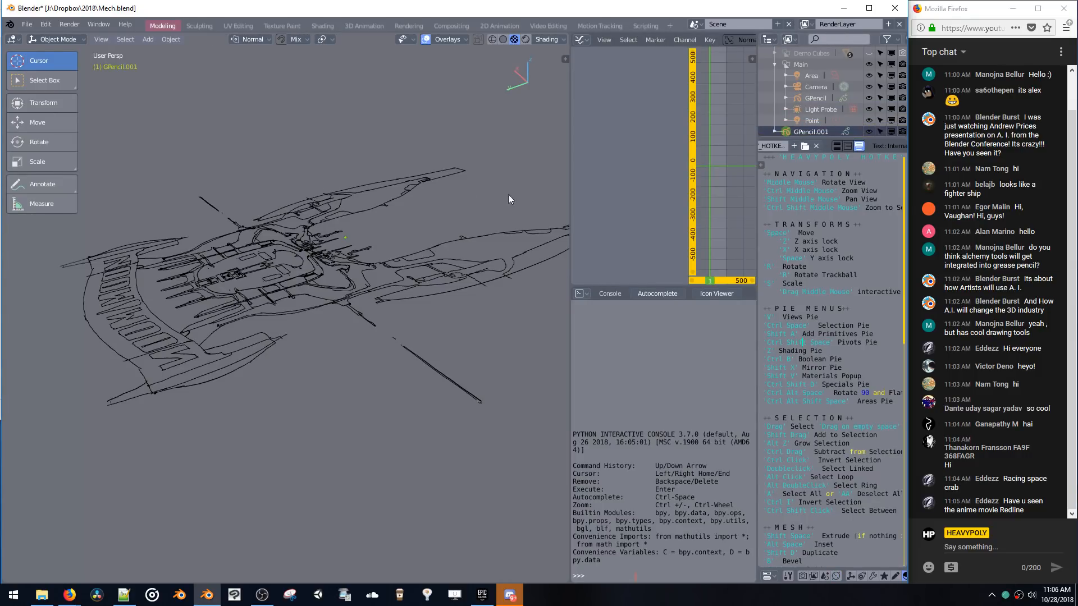
- Widen the 3D view and switch GPencil.001 to grease pencil Sculpt Mode
{"action": "left_click_drag", "start_coordinate": [569, 190], "coordinate": [655, 190]}
{"action": "mouse_move", "coordinate": [505, 217]}
{"action": "middle_mouse_down"}
{"action": "mouse_move", "coordinate": [483, 207]}
{"action": "mouse_move", "coordinate": [557, 197]}
{"action": "mouse_move", "coordinate": [494, 322]}
{"action": "mouse_move", "coordinate": [382, 283]}
{"action": "mouse_move", "coordinate": [372, 308]}
{"action": "mouse_move", "coordinate": [458, 234]}
{"action": "mouse_move", "coordinate": [409, 226]}
{"action": "middle_mouse_up"}
{"action": "middle_click_drag", "start_coordinate": [382, 235], "coordinate": [388, 266], "text": "shift"}
{"action": "key", "text": "ctrl+space"}
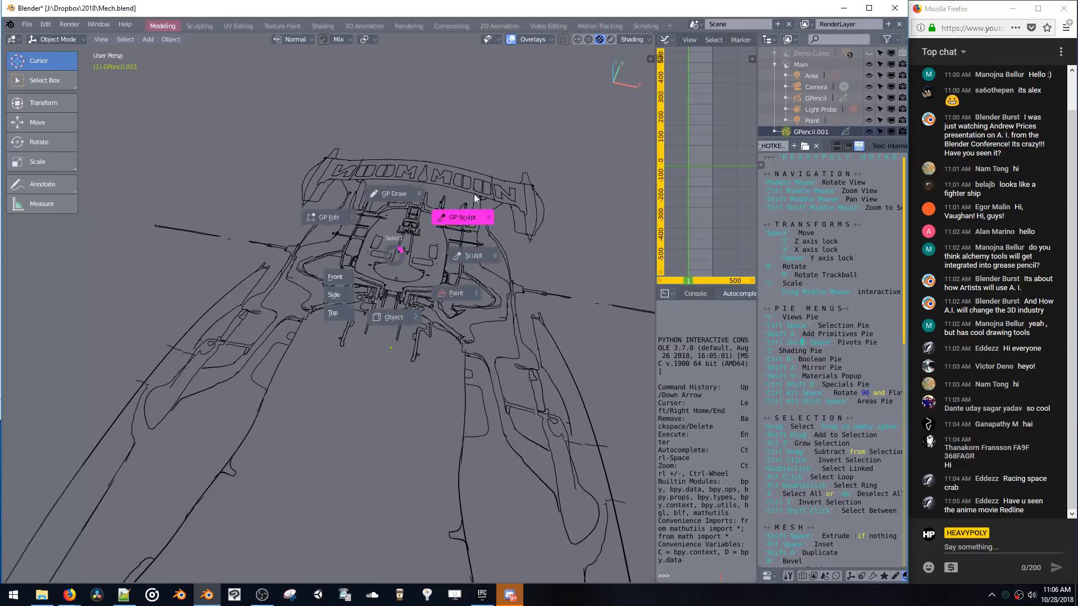
{"action": "key", "text": "ctrl+space"}
{"action": "mouse_move", "coordinate": [445, 312]}
{"action": "middle_mouse_down"}
{"action": "mouse_move", "coordinate": [482, 226]}
{"action": "mouse_move", "coordinate": [413, 292]}
{"action": "middle_mouse_up"}
{"action": "key", "text": "ctrl+space"}
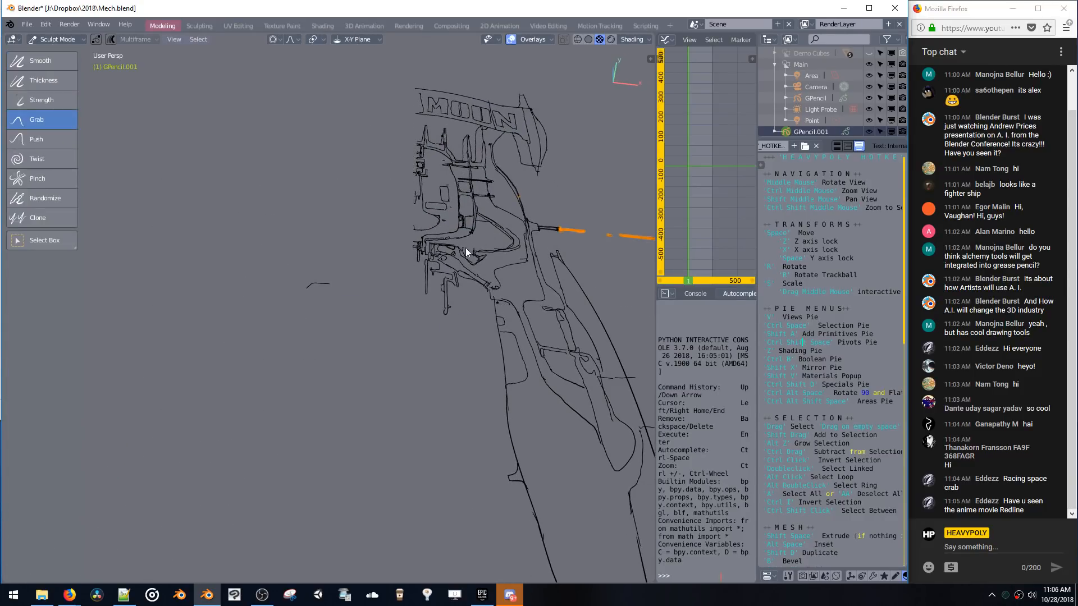
- Deselect all strokes, box-select the stray short stroke floating beside the mech and try to delete it in Sculpt Mode
{"action": "middle_click_drag", "start_coordinate": [466, 248], "coordinate": [418, 306]}
{"action": "key", "text": "a"}
{"action": "key", "text": "a"}
{"action": "key", "text": "a"}
{"action": "key", "text": "a"}
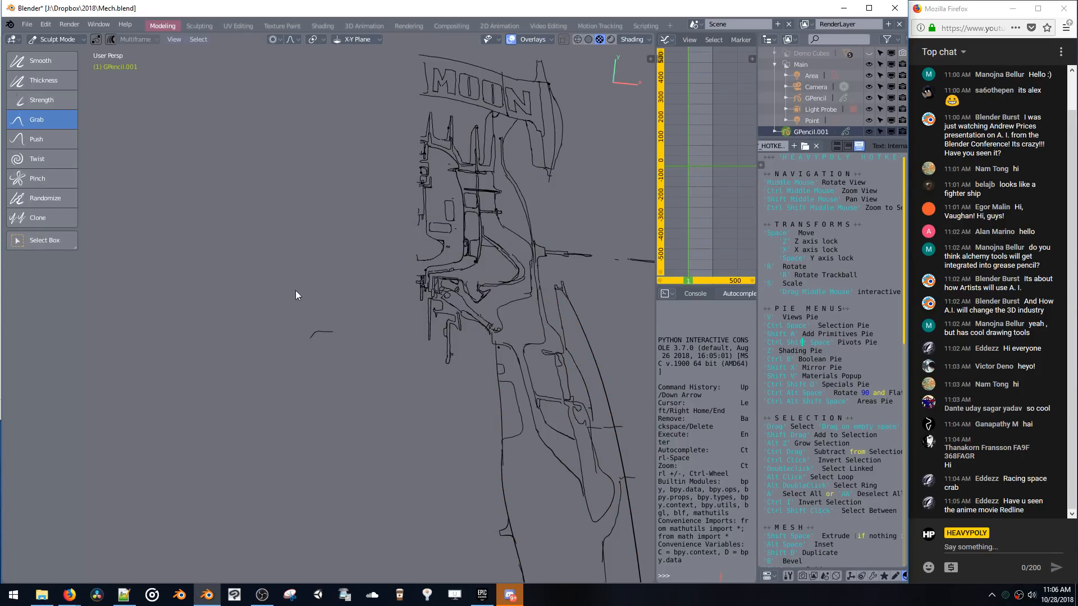
{"action": "left_click_drag", "start_coordinate": [344, 369], "coordinate": [344, 369]}
{"action": "key", "text": "x"}
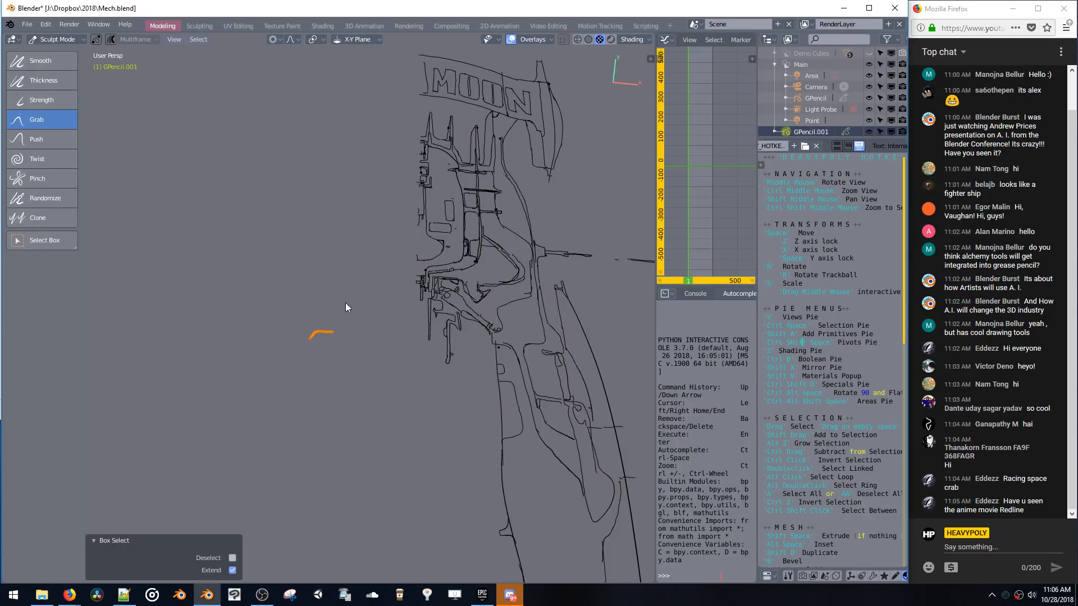
{"action": "key", "text": "x"}
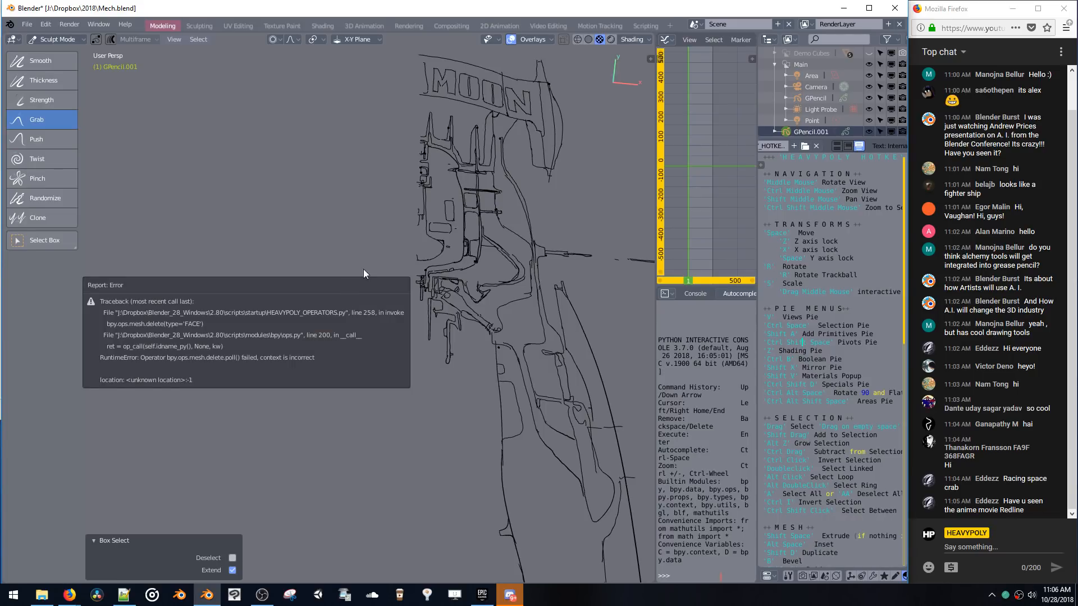
{"action": "middle_click_drag", "start_coordinate": [361, 284], "coordinate": [330, 247]}
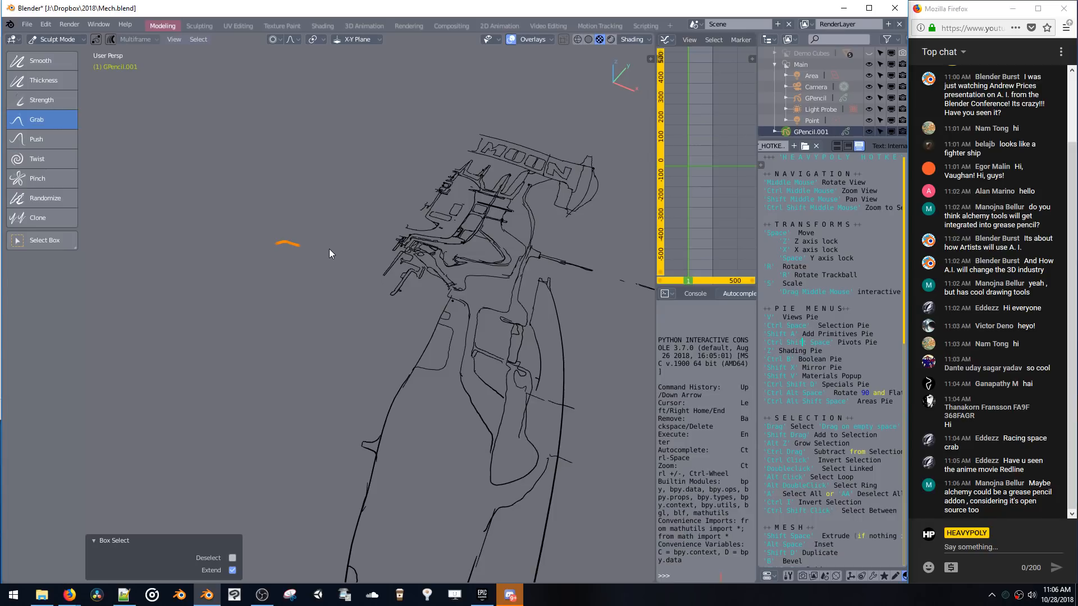
{"action": "mouse_move", "coordinate": [339, 234]}
{"action": "middle_mouse_down"}
{"action": "mouse_move", "coordinate": [301, 234]}
{"action": "mouse_move", "coordinate": [310, 237]}
{"action": "middle_mouse_up"}
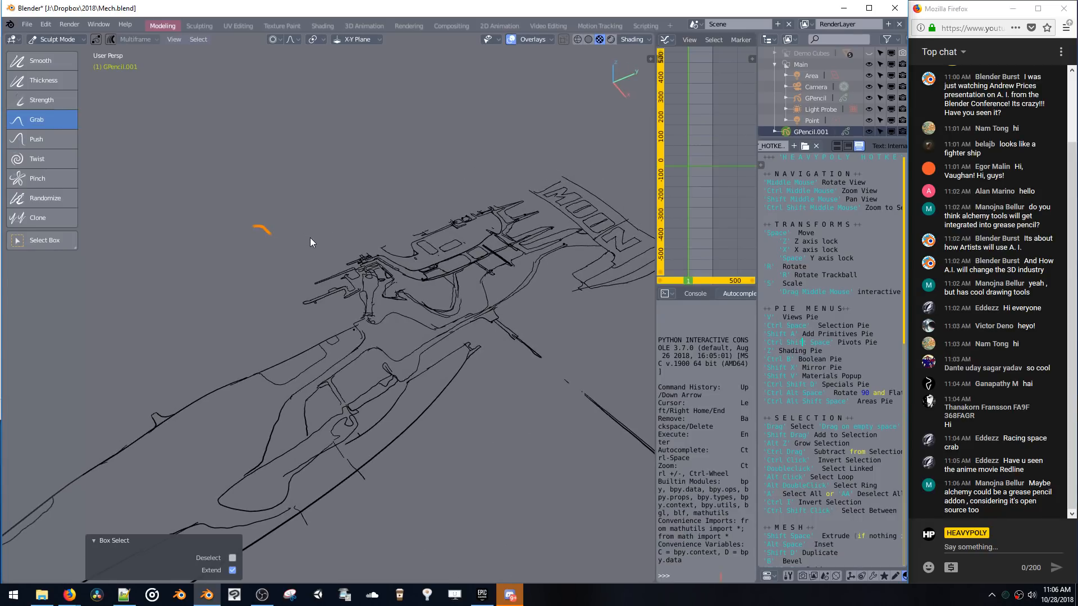
{"action": "key", "text": "x"}
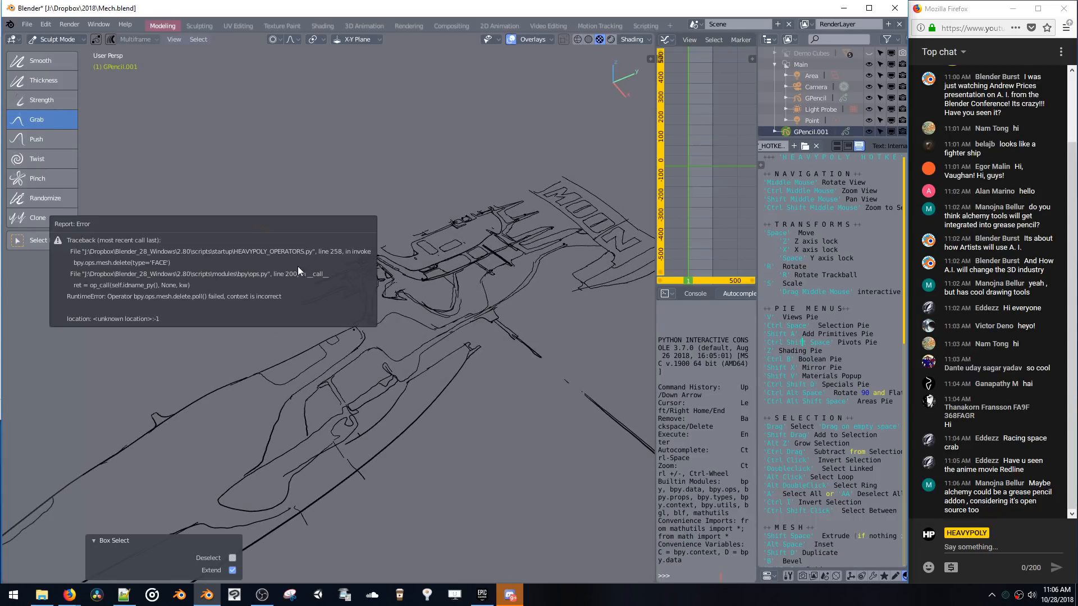
- Switch to grease pencil Edit Mode and delete the points of the selected stray stroke
{"action": "key", "text": "ctrl+space"}
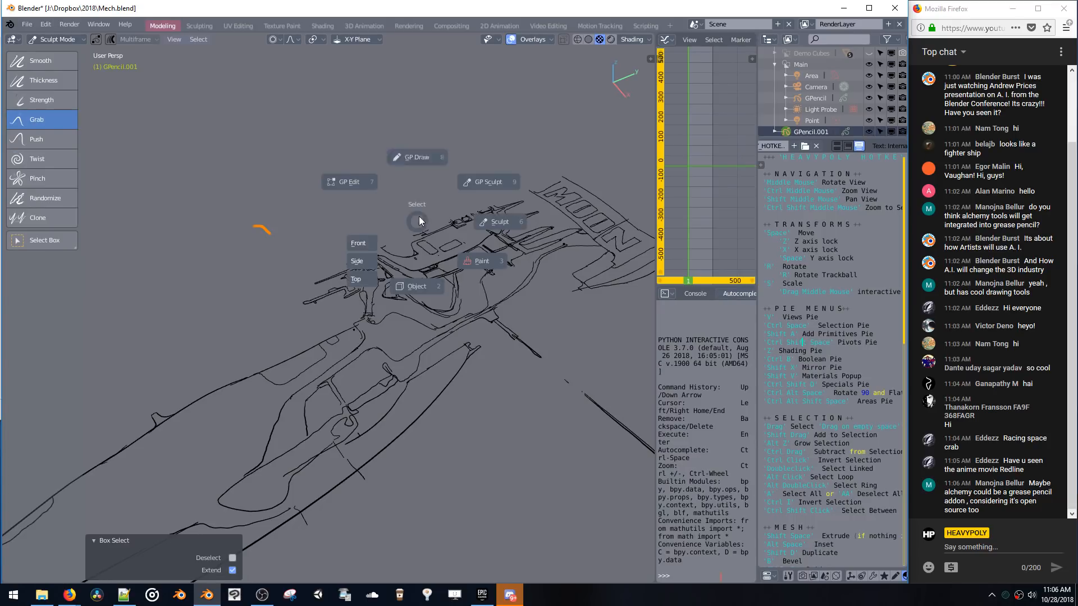
{"action": "left_click", "coordinate": [421, 164]}
{"action": "key", "text": "ctrl+space"}
{"action": "left_click", "coordinate": [390, 188]}
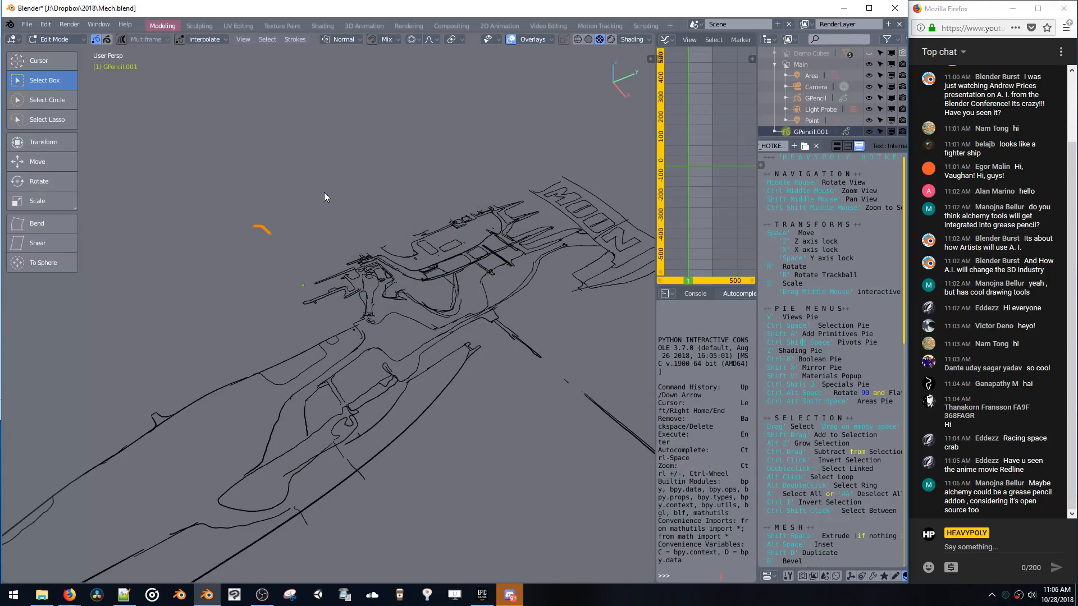
{"action": "key", "text": "x"}
{"action": "left_click", "coordinate": [318, 216]}
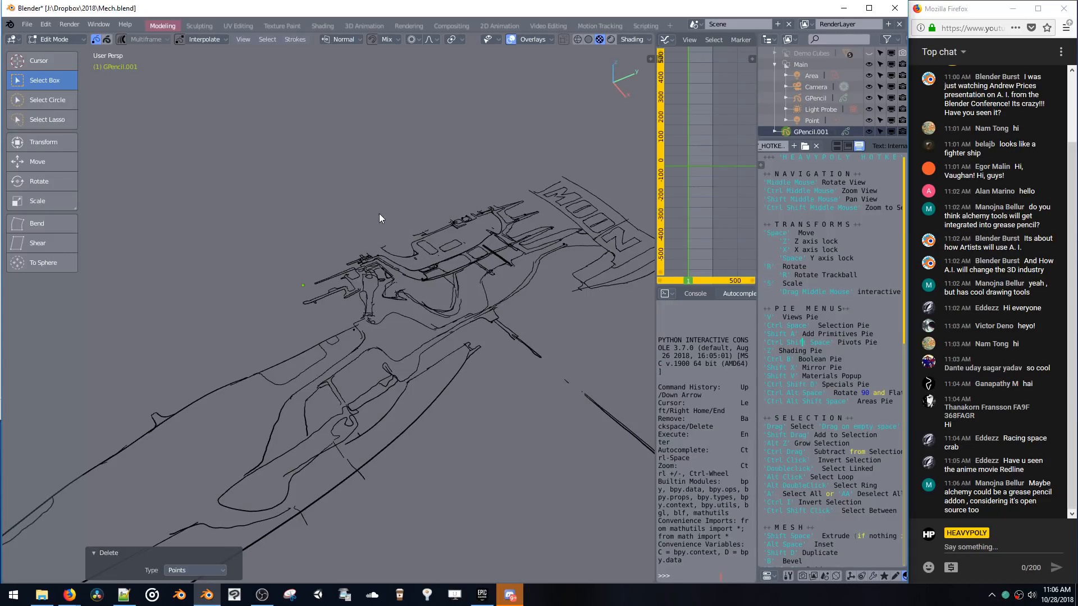
- Return to grease pencil Draw mode and show the 3D Cursor in the viewport overlays
{"action": "mouse_move", "coordinate": [451, 245]}
{"action": "middle_mouse_down"}
{"action": "mouse_move", "coordinate": [430, 255]}
{"action": "mouse_move", "coordinate": [476, 234]}
{"action": "mouse_move", "coordinate": [432, 223]}
{"action": "mouse_move", "coordinate": [464, 291]}
{"action": "mouse_move", "coordinate": [520, 314]}
{"action": "mouse_move", "coordinate": [510, 278]}
{"action": "mouse_move", "coordinate": [549, 241]}
{"action": "mouse_move", "coordinate": [534, 215]}
{"action": "mouse_move", "coordinate": [491, 218]}
{"action": "middle_mouse_up"}
{"action": "key", "text": "ctrl+space"}
{"action": "left_click", "coordinate": [490, 161]}
{"action": "mouse_move", "coordinate": [490, 163]}
{"action": "middle_mouse_down"}
{"action": "mouse_move", "coordinate": [403, 161]}
{"action": "mouse_move", "coordinate": [399, 133]}
{"action": "mouse_move", "coordinate": [402, 200]}
{"action": "middle_mouse_up"}
{"action": "left_click", "coordinate": [528, 39]}
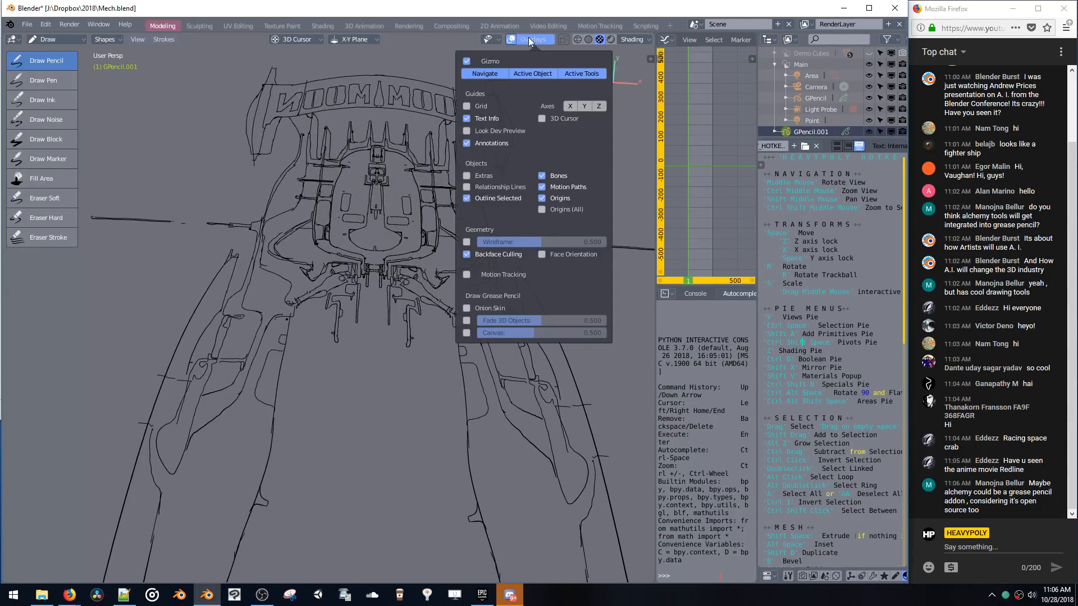
{"action": "left_click", "coordinate": [543, 118]}
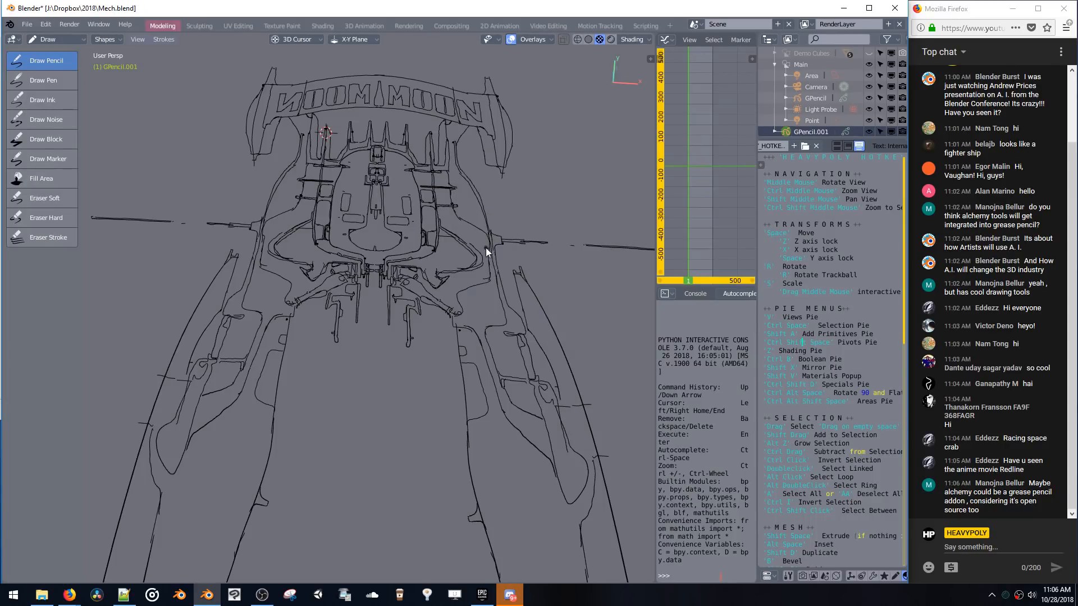
{"action": "mouse_move", "coordinate": [502, 243]}
{"action": "middle_mouse_down"}
{"action": "mouse_move", "coordinate": [489, 221]}
{"action": "mouse_move", "coordinate": [405, 176]}
{"action": "mouse_move", "coordinate": [345, 173]}
{"action": "mouse_move", "coordinate": [393, 191]}
{"action": "mouse_move", "coordinate": [364, 170]}
{"action": "mouse_move", "coordinate": [386, 171]}
{"action": "mouse_move", "coordinate": [346, 165]}
{"action": "mouse_move", "coordinate": [372, 186]}
{"action": "mouse_move", "coordinate": [445, 127]}
{"action": "middle_mouse_up"}
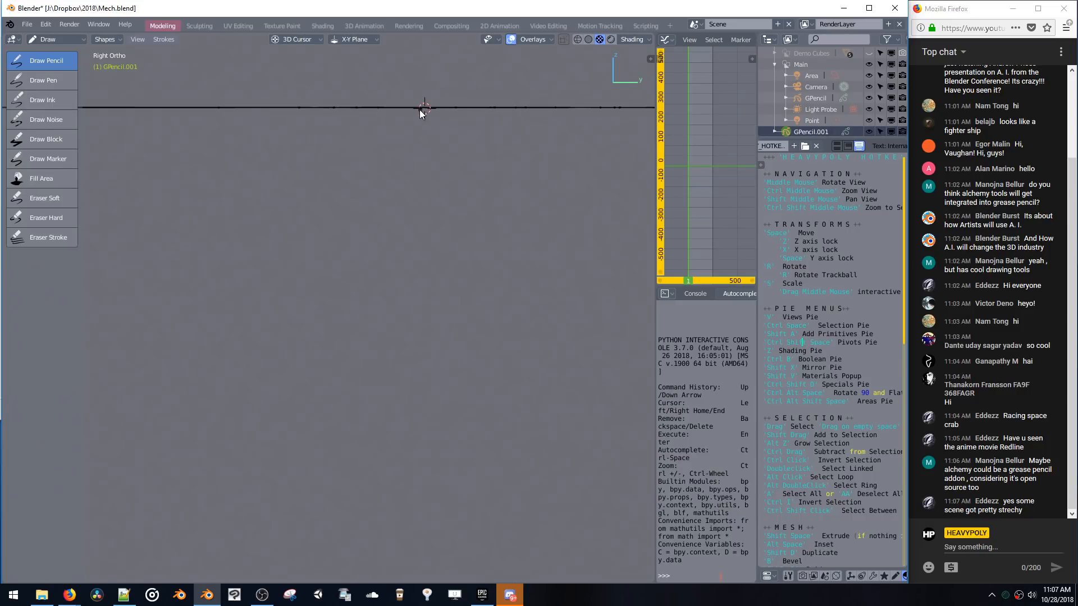
- Place the 3D cursor on the mech's body in top view, right of the centre line and level with the side spikes
{"action": "mouse_move", "coordinate": [410, 117]}
{"action": "middle_mouse_down"}
{"action": "mouse_move", "coordinate": [438, 157]}
{"action": "mouse_move", "coordinate": [437, 247]}
{"action": "mouse_move", "coordinate": [441, 160]}
{"action": "mouse_move", "coordinate": [421, 211]}
{"action": "middle_mouse_up"}
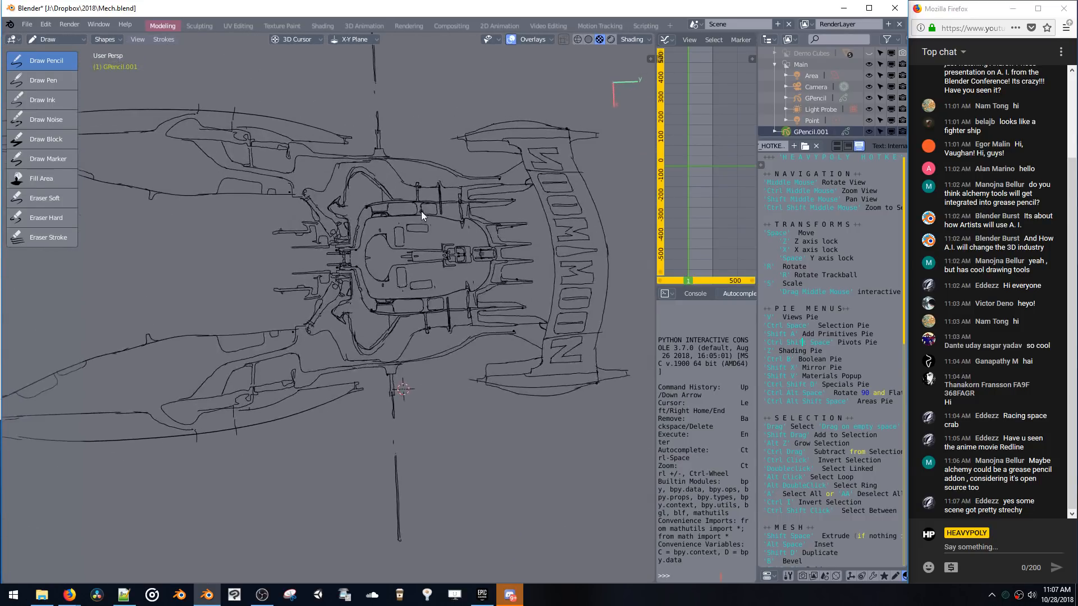
{"action": "middle_click_drag", "start_coordinate": [422, 144], "coordinate": [416, 224], "text": "ctrl"}
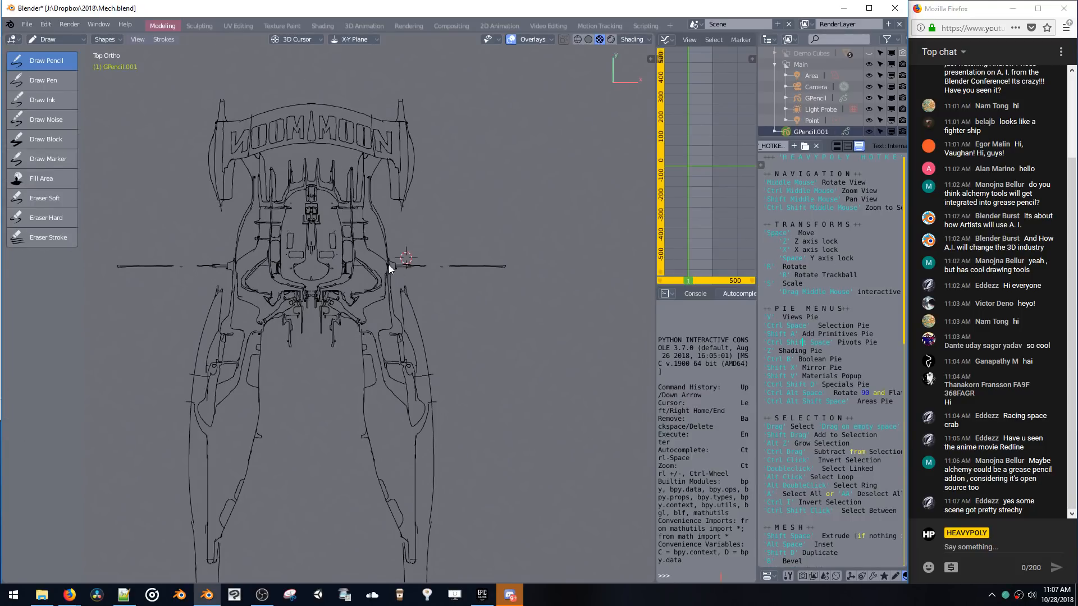
{"action": "right_click", "coordinate": [342, 266], "text": "shift"}
- Try to draw a curved stroke rising from the 3D cursor in front view
{"action": "mouse_move", "coordinate": [363, 288]}
{"action": "middle_mouse_down"}
{"action": "mouse_move", "coordinate": [365, 183]}
{"action": "mouse_move", "coordinate": [359, 216]}
{"action": "middle_mouse_up"}
{"action": "mouse_move", "coordinate": [354, 176]}
{"action": "middle_mouse_down", "text": "alt"}
{"action": "mouse_move", "coordinate": [355, 150]}
{"action": "mouse_move", "coordinate": [370, 203]}
{"action": "mouse_move", "coordinate": [368, 141]}
{"action": "middle_mouse_up", "text": "alt"}
{"action": "middle_click_drag", "start_coordinate": [375, 168], "coordinate": [379, 273], "text": "shift"}
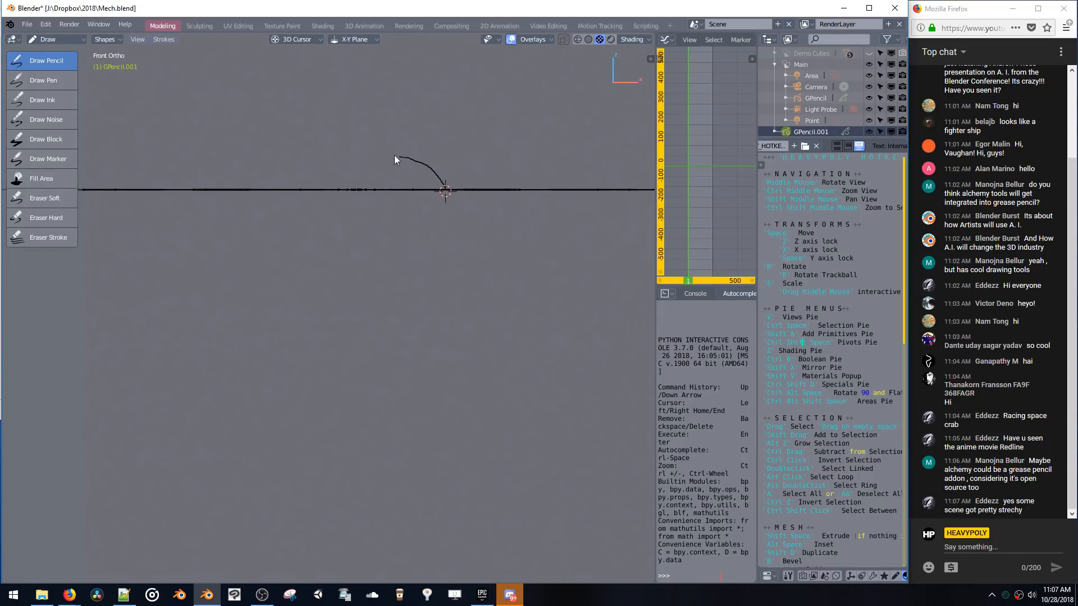
{"action": "left_click_drag", "start_coordinate": [394, 156], "coordinate": [393, 156]}
{"action": "left_click_drag", "start_coordinate": [317, 167], "coordinate": [321, 171]}
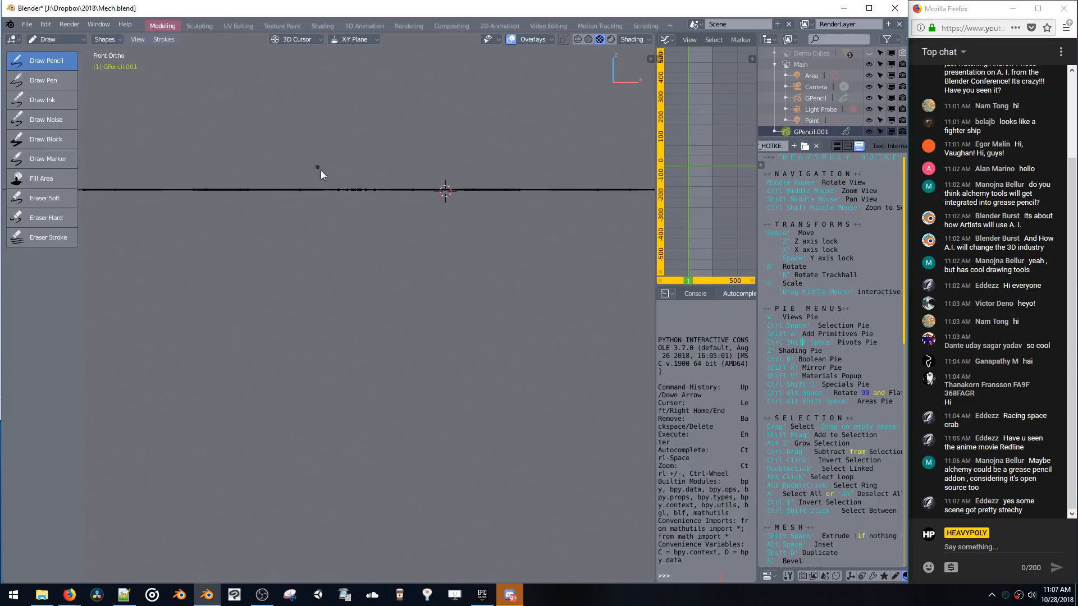
- Lock the drawing plane to X-Z and try drawing short curved strokes above the 3D cursor in front view
{"action": "left_click", "coordinate": [347, 40]}
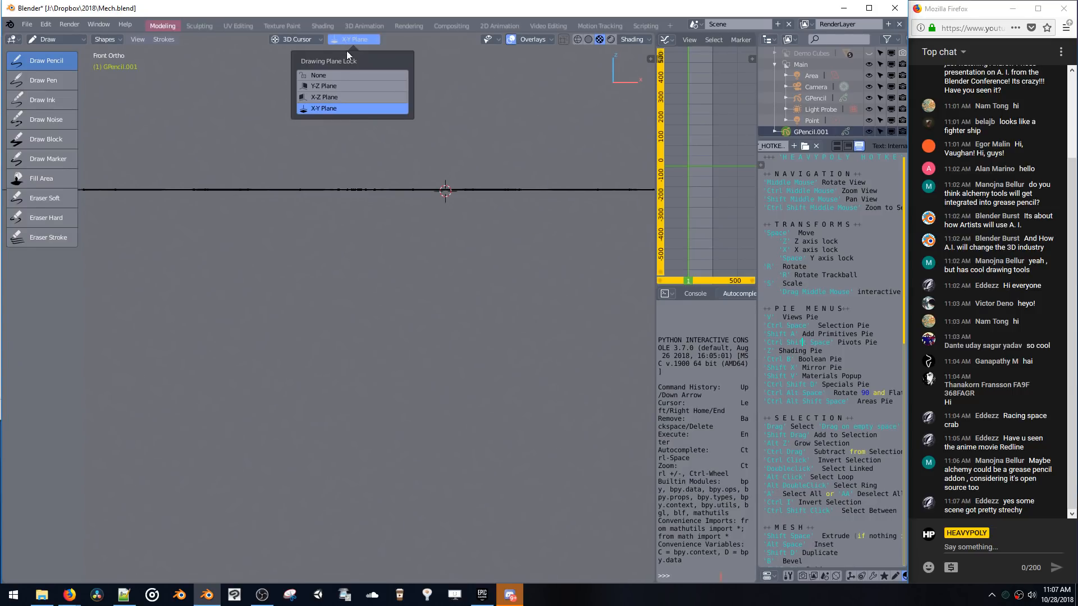
{"action": "left_click", "coordinate": [341, 98]}
{"action": "mouse_move", "coordinate": [382, 156]}
{"action": "left_mouse_down"}
{"action": "mouse_move", "coordinate": [449, 187]}
{"action": "mouse_move", "coordinate": [349, 142]}
{"action": "mouse_move", "coordinate": [401, 149]}
{"action": "left_mouse_up"}
{"action": "left_click_drag", "start_coordinate": [448, 190], "coordinate": [356, 145]}
{"action": "left_click_drag", "start_coordinate": [426, 164], "coordinate": [350, 144]}
{"action": "left_click_drag", "start_coordinate": [348, 144], "coordinate": [355, 143]}
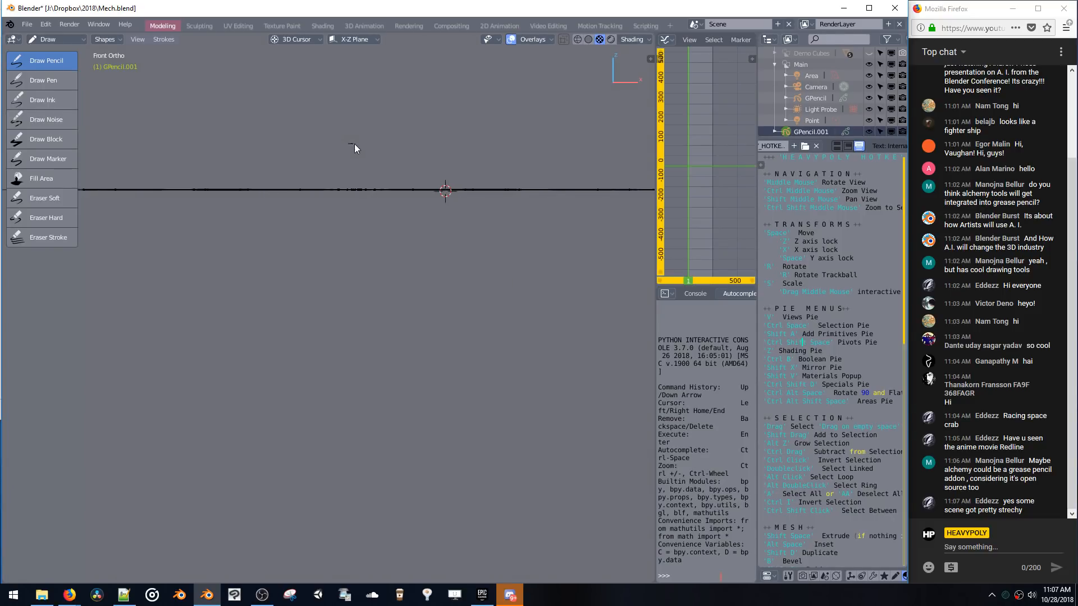
{"action": "left_click_drag", "start_coordinate": [439, 181], "coordinate": [432, 174]}
- Return to the top view of the mech and switch from Draw mode to Object Mode
{"action": "mouse_move", "coordinate": [400, 131]}
{"action": "middle_mouse_down"}
{"action": "mouse_move", "coordinate": [422, 193]}
{"action": "mouse_move", "coordinate": [441, 194]}
{"action": "mouse_move", "coordinate": [422, 258]}
{"action": "mouse_move", "coordinate": [534, 228]}
{"action": "mouse_move", "coordinate": [597, 228]}
{"action": "mouse_move", "coordinate": [534, 227]}
{"action": "mouse_move", "coordinate": [574, 270]}
{"action": "mouse_move", "coordinate": [555, 306]}
{"action": "mouse_move", "coordinate": [418, 225]}
{"action": "mouse_move", "coordinate": [332, 222]}
{"action": "mouse_move", "coordinate": [269, 203]}
{"action": "mouse_move", "coordinate": [270, 220]}
{"action": "mouse_move", "coordinate": [409, 177]}
{"action": "mouse_move", "coordinate": [434, 194]}
{"action": "mouse_move", "coordinate": [471, 183]}
{"action": "mouse_move", "coordinate": [447, 193]}
{"action": "mouse_move", "coordinate": [407, 254]}
{"action": "mouse_move", "coordinate": [389, 228]}
{"action": "mouse_move", "coordinate": [436, 188]}
{"action": "mouse_move", "coordinate": [413, 237]}
{"action": "mouse_move", "coordinate": [332, 246]}
{"action": "middle_mouse_up"}
{"action": "key", "text": "v"}
{"action": "scroll", "coordinate": [353, 191], "scroll_direction": "down", "scroll_amount": 4}
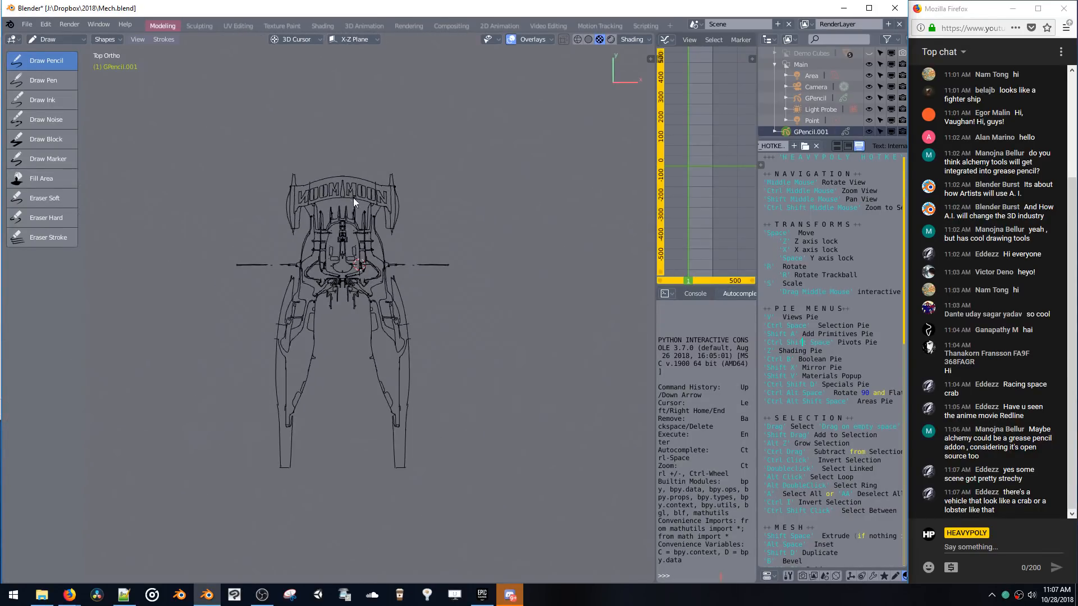
{"action": "scroll", "coordinate": [364, 235], "scroll_direction": "up", "scroll_amount": 1}
{"action": "scroll", "coordinate": [365, 238], "scroll_direction": "up", "scroll_amount": 2}
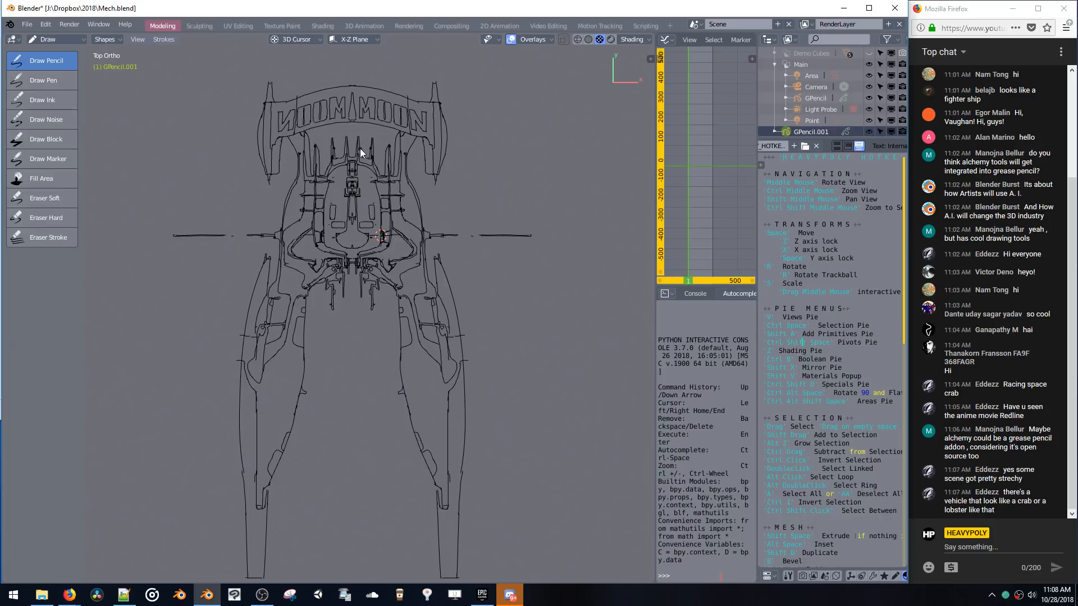
{"action": "key", "text": "Tab"}
{"action": "key", "text": "shift+a"}
{"action": "mouse_move", "coordinate": [348, 211]}
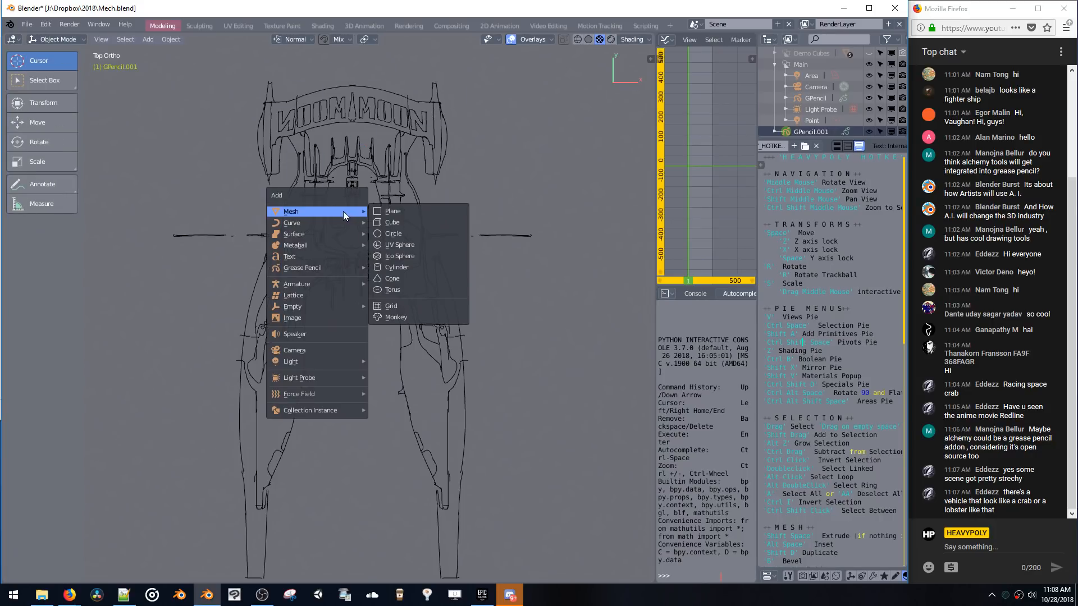
{"action": "left_click", "coordinate": [385, 224]}
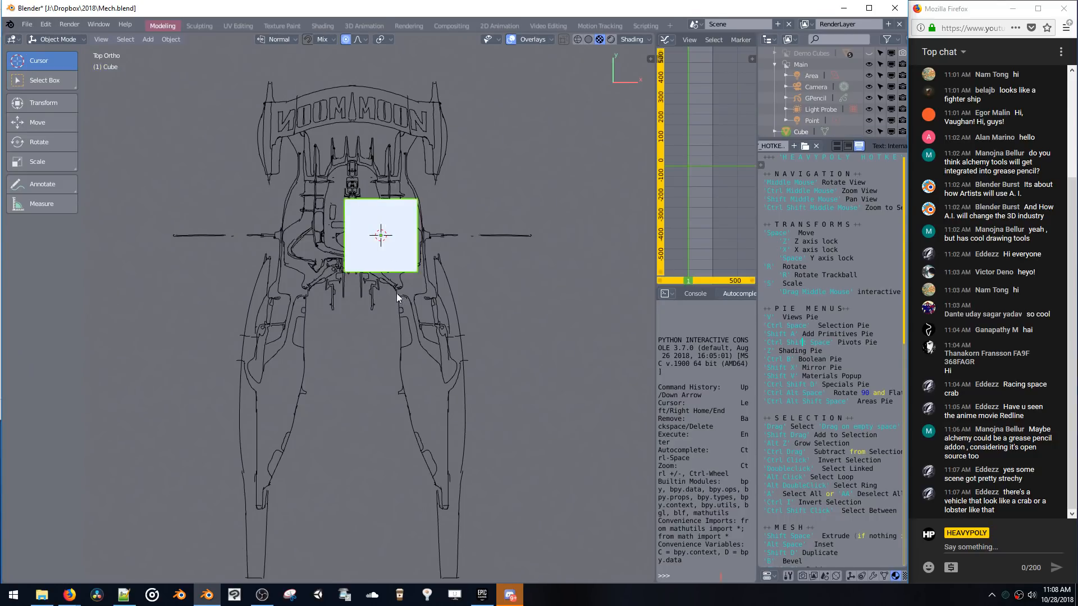
{"action": "key", "text": "ctrl+space"}
{"action": "left_click", "coordinate": [425, 235]}
{"action": "key", "text": "ctrl+space"}
{"action": "left_click", "coordinate": [422, 300]}
{"action": "key", "text": "x"}
- Add a mesh plane at the 3D cursor and move its lower inner corner vertex 0.412 m along Y in Edit Mode
{"action": "key", "text": "shift+a"}
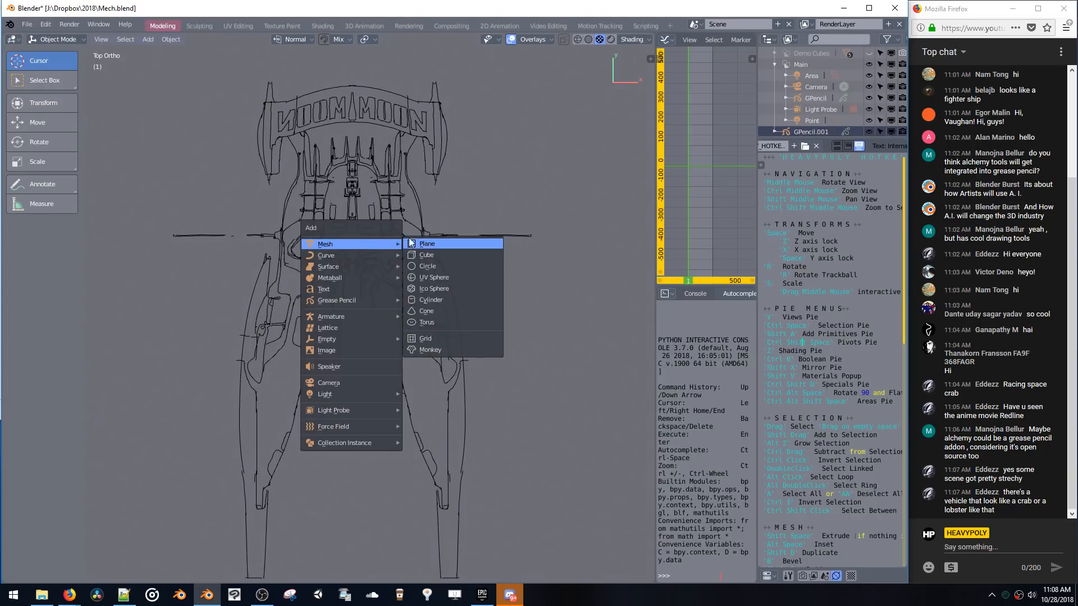
{"action": "left_click", "coordinate": [418, 243]}
{"action": "left_click", "coordinate": [398, 233]}
{"action": "middle_click_drag", "start_coordinate": [398, 233], "coordinate": [338, 245], "text": "ctrl"}
{"action": "left_click", "coordinate": [336, 236]}
{"action": "key", "text": "space"}
{"action": "key", "text": "space"}
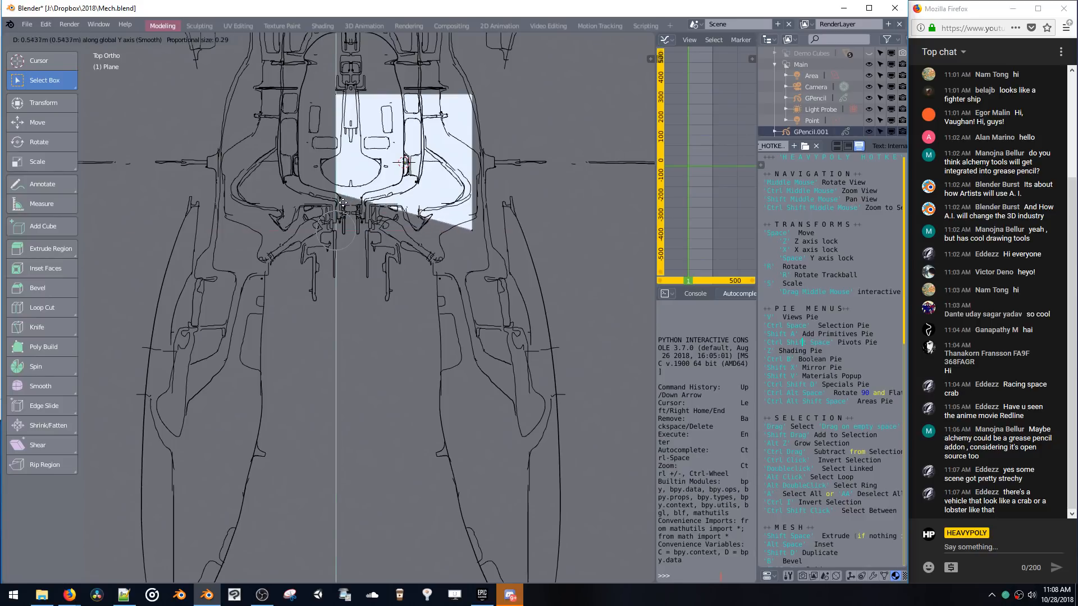
{"action": "left_click", "coordinate": [343, 210]}
- Try to box-select and move the vertices on the plane's inner side, and undo the move
{"action": "key", "text": "ctrl+space"}
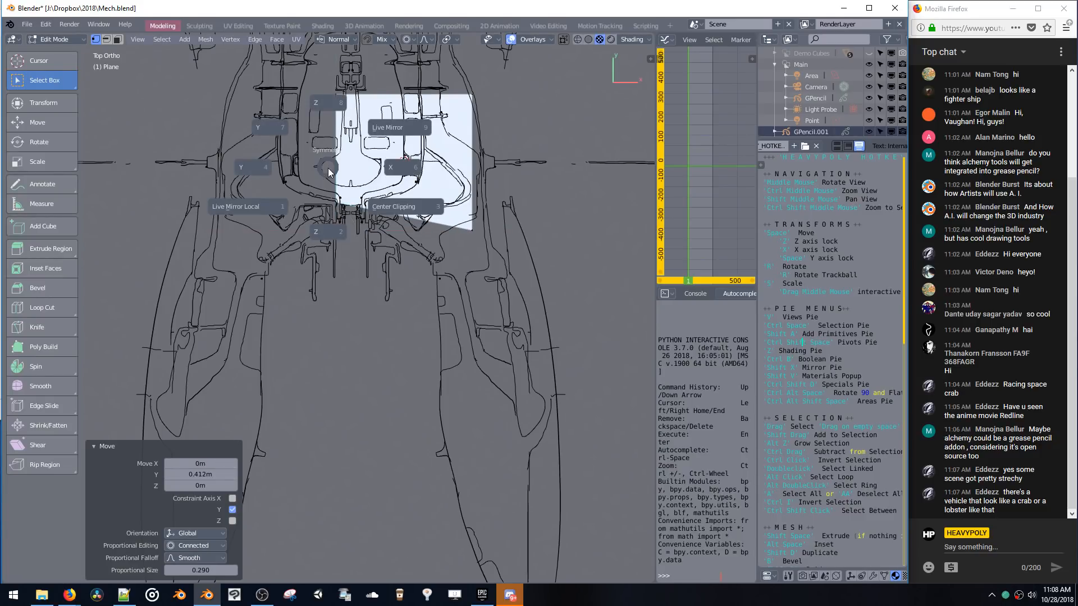
{"action": "middle_click_drag", "start_coordinate": [345, 160], "coordinate": [360, 220], "text": "shift"}
{"action": "scroll", "coordinate": [360, 220], "scroll_direction": "down", "scroll_amount": 2}
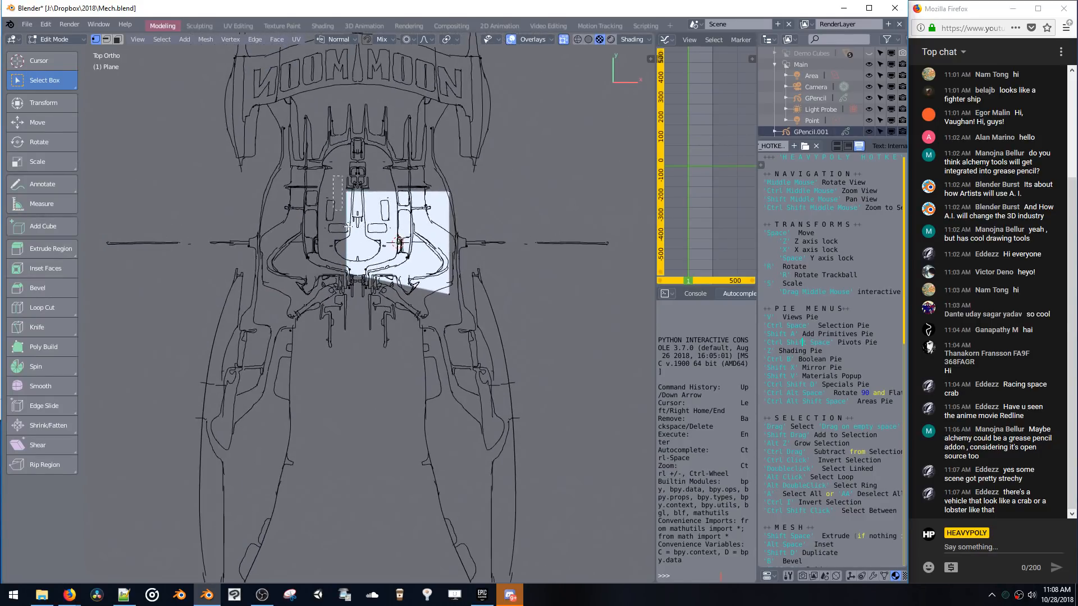
{"action": "key", "text": "space"}
{"action": "left_click", "coordinate": [364, 281]}
{"action": "key", "text": "ctrl+z"}
{"action": "middle_click_drag", "start_coordinate": [364, 209], "coordinate": [408, 202], "text": "shift"}
- Return to Object Mode, select the GPencil object and try to move it
{"action": "key", "text": "Tab"}
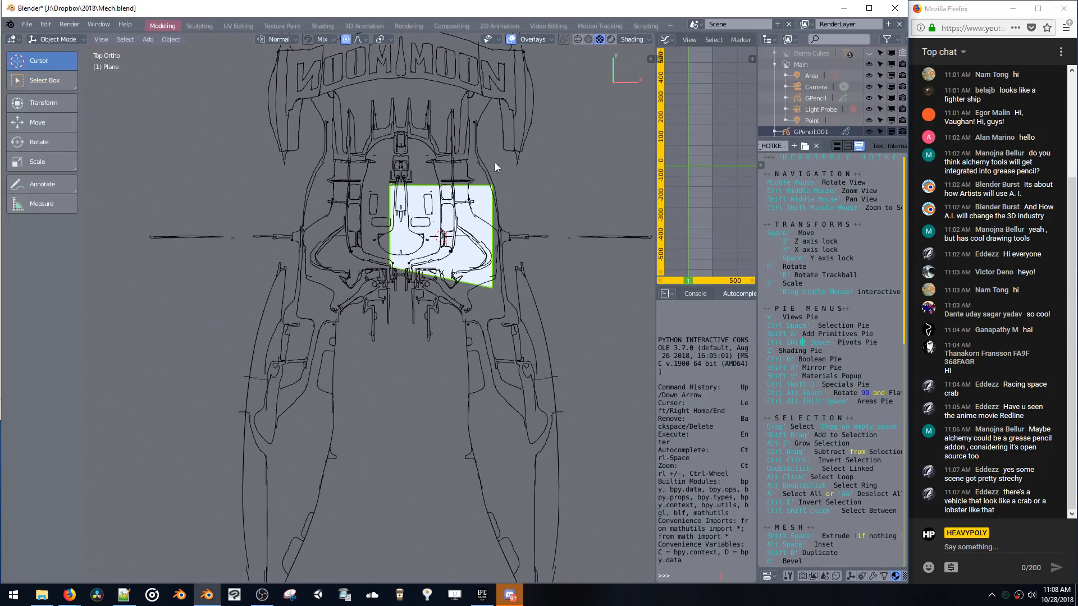
{"action": "left_click", "coordinate": [815, 98]}
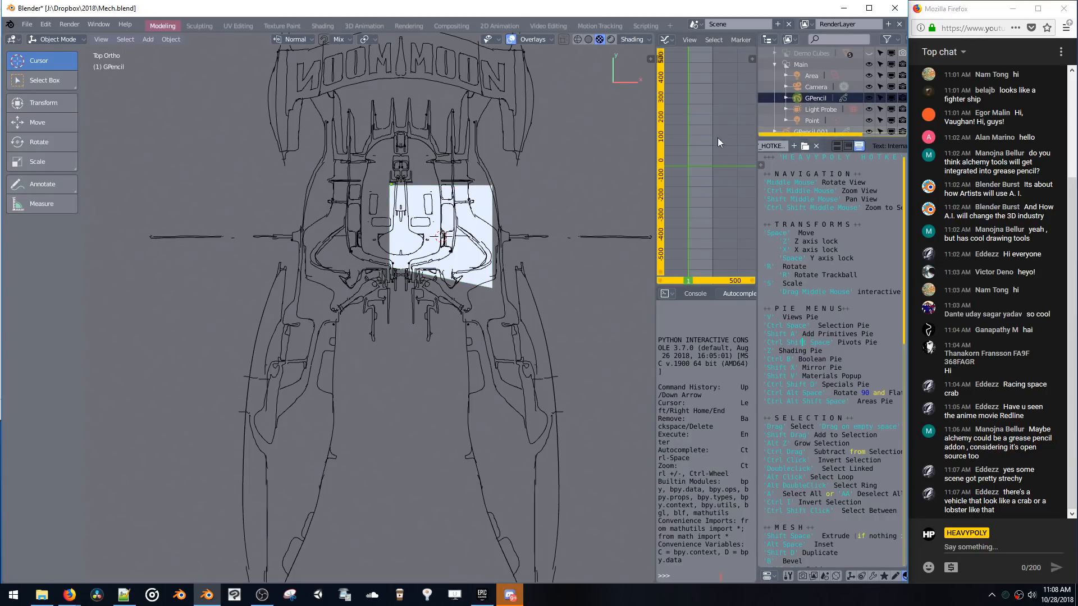
{"action": "key", "text": "space"}
{"action": "key", "text": "space"}
{"action": "right_click", "coordinate": [534, 148]}
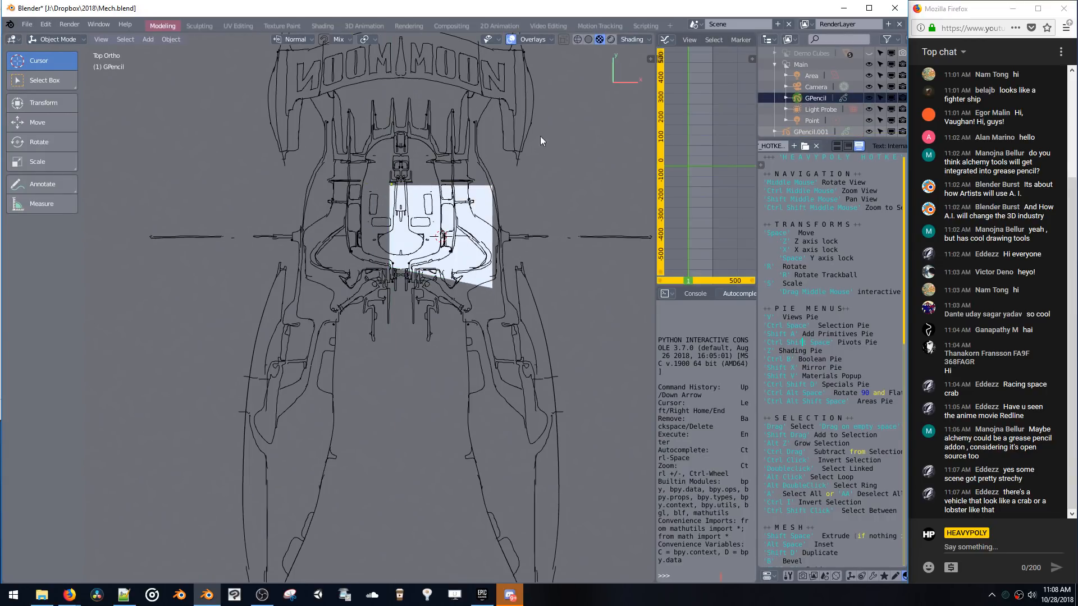
- Show the Y axis line in the viewport overlays
{"action": "left_click", "coordinate": [549, 39]}
{"action": "left_click", "coordinate": [583, 107]}
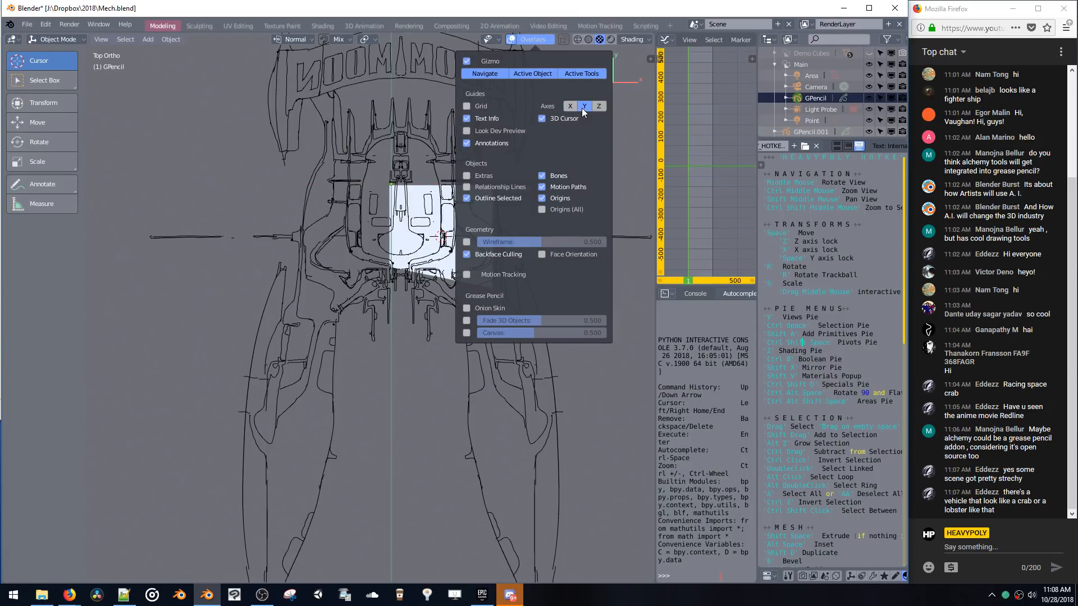
{"action": "scroll", "coordinate": [408, 235], "scroll_direction": "up", "scroll_amount": 3}
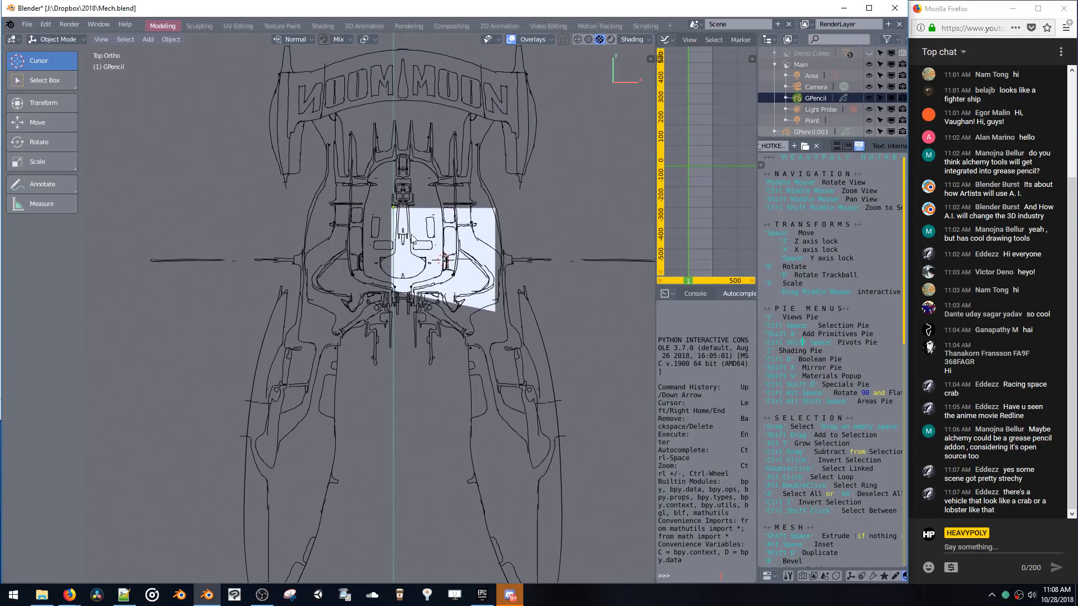
- Select the plane, enter Edit Mode and move all of its geometry 0.182 m along X
{"action": "left_click", "coordinate": [475, 212]}
{"action": "key", "text": "Tab"}
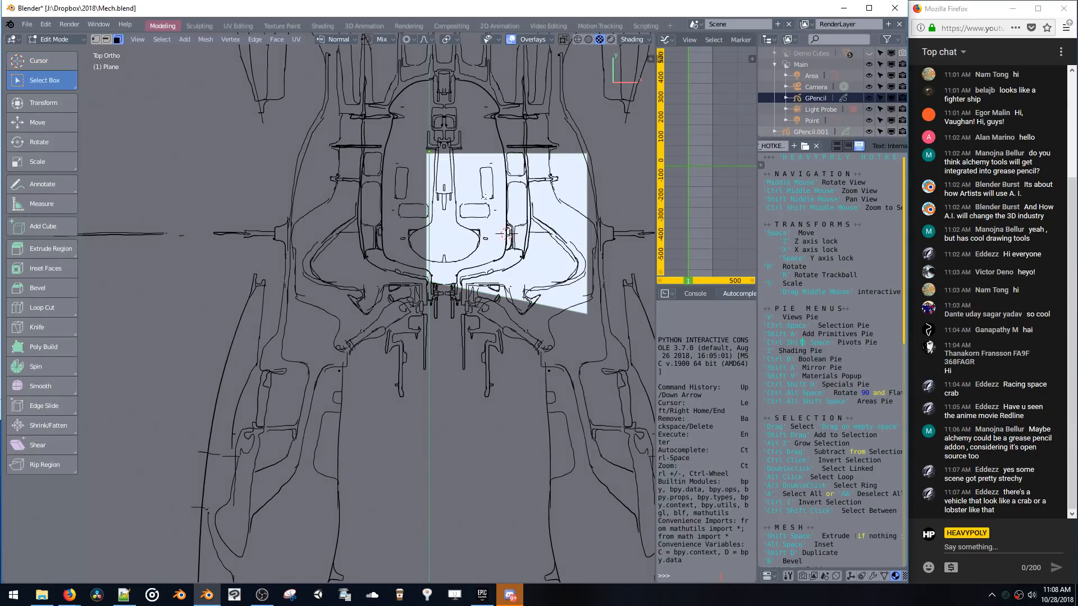
{"action": "middle_click_drag", "start_coordinate": [467, 216], "coordinate": [470, 132]}
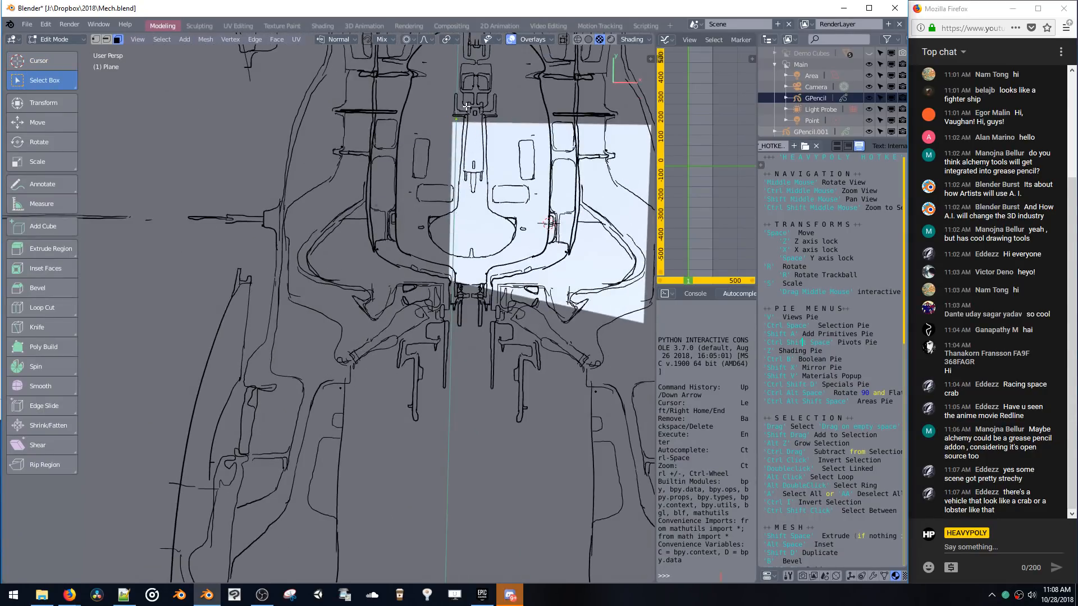
{"action": "key", "text": "KP_7"}
{"action": "key", "text": "a"}
{"action": "key", "text": "g"}
{"action": "key", "text": "x"}
{"action": "left_click", "coordinate": [504, 147]}
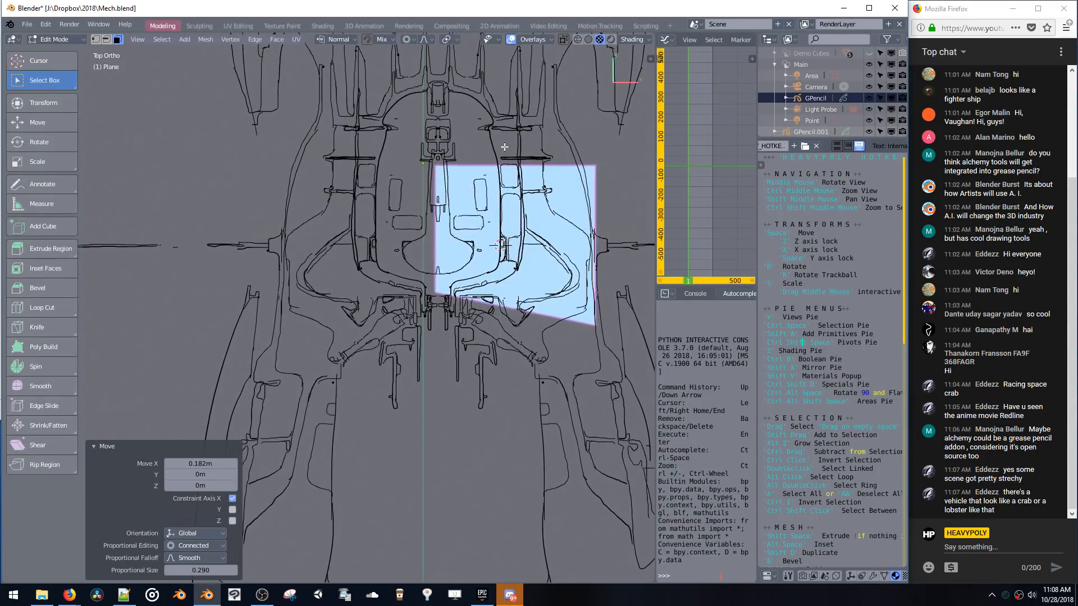
- Move the plane's geometry farther from the Y axis line and return to Object Mode
{"action": "middle_click_drag", "start_coordinate": [504, 147], "coordinate": [475, 174], "text": "shift"}
{"action": "key", "text": "g"}
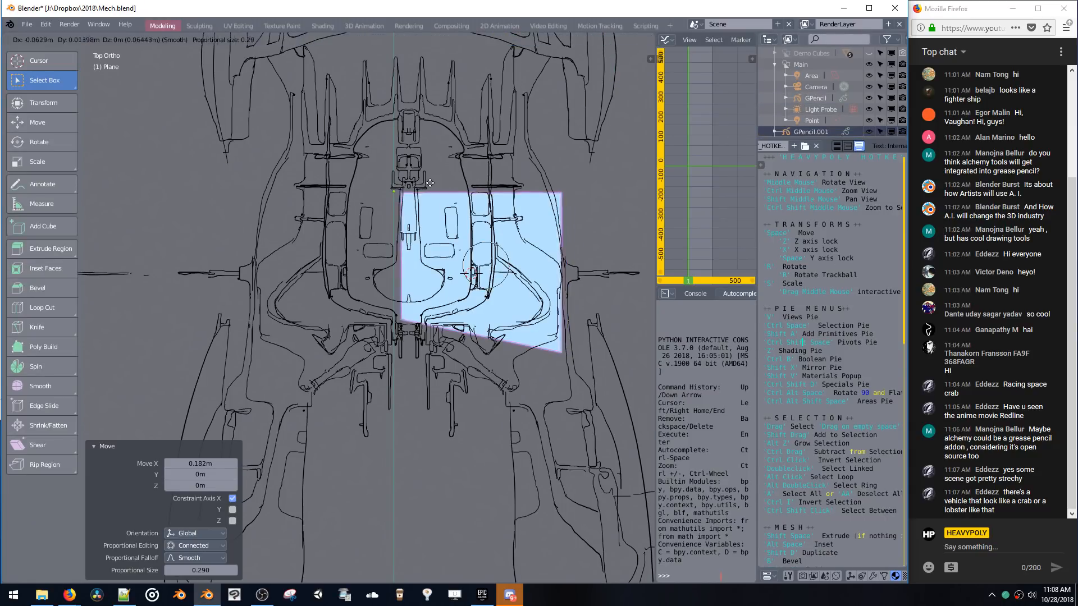
{"action": "left_click", "coordinate": [446, 183]}
{"action": "key", "text": "Tab"}
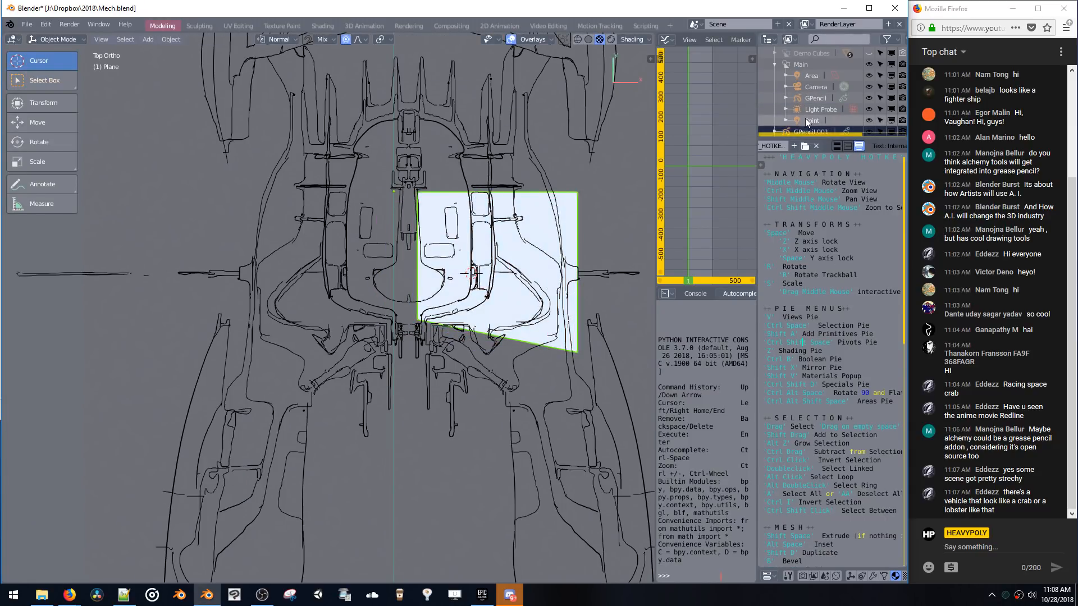
- Select the GPencil.001 object and try to move it freely in Object Mode
{"action": "left_click", "coordinate": [786, 131]}
{"action": "key", "text": "Tab"}
{"action": "key", "text": "g"}
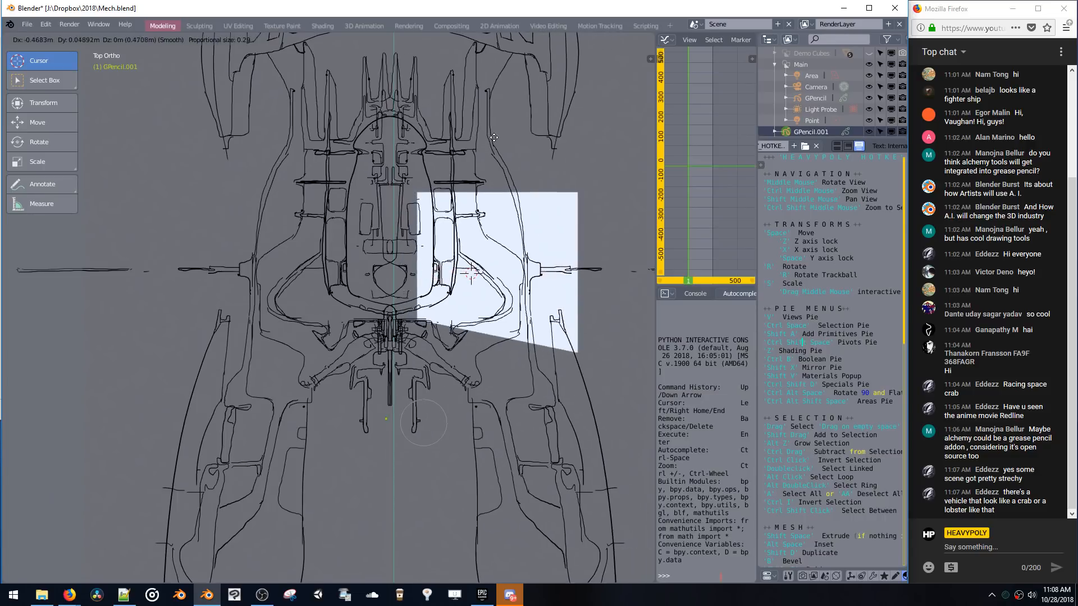
{"action": "right_click", "coordinate": [542, 148]}
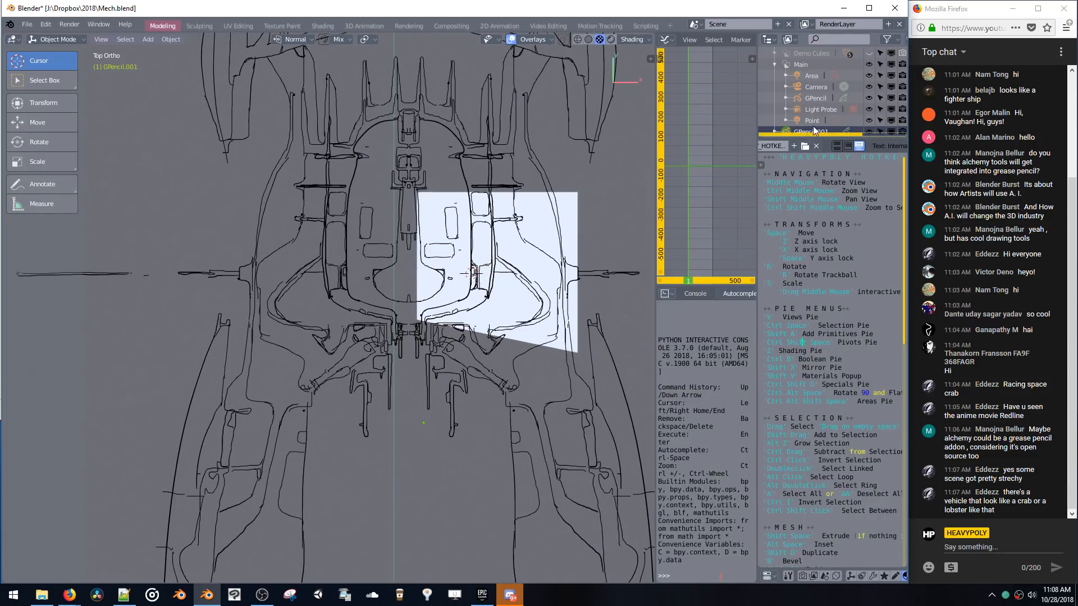
- Switch the text editor area to Properties and set GPencil.001's X location to 0 m
{"action": "key", "text": "ctrl+alt+shift+space"}
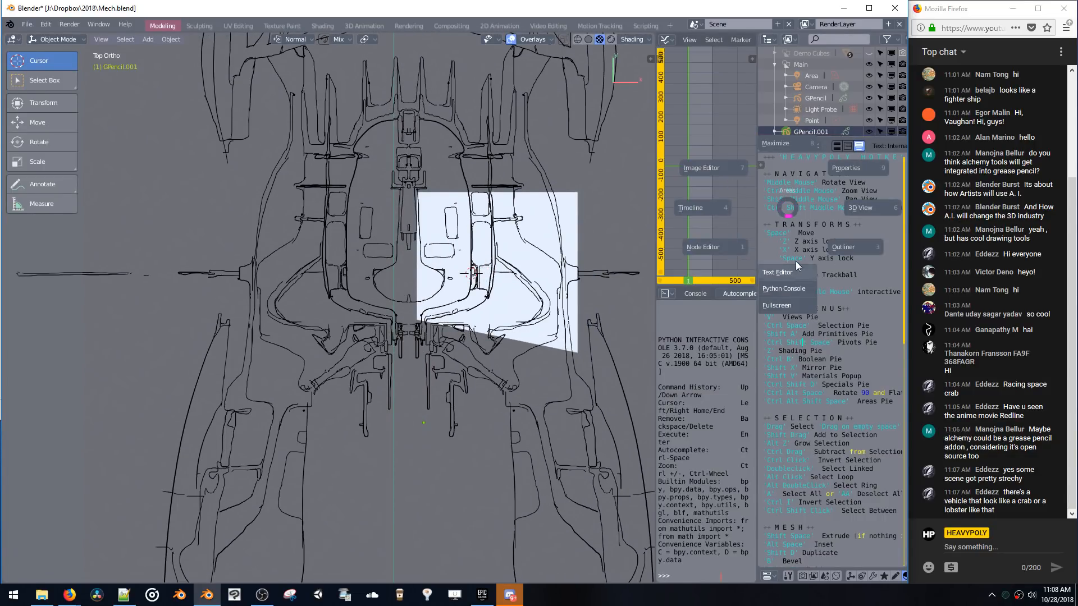
{"action": "left_click", "coordinate": [841, 170]}
{"action": "left_click", "coordinate": [850, 217]}
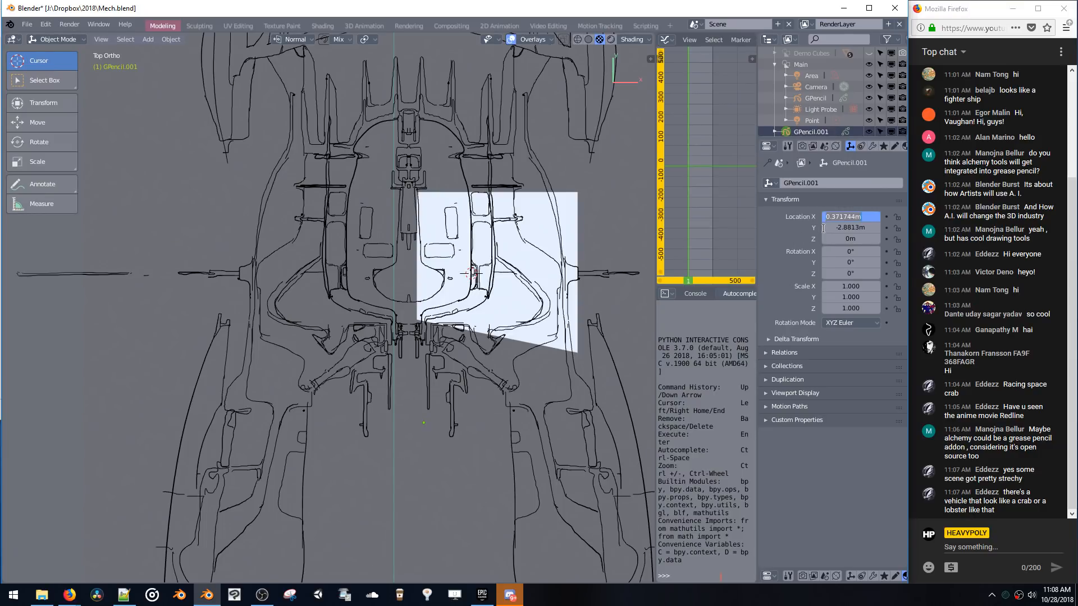
{"action": "type", "text": "0"}
{"action": "key", "text": "Return"}
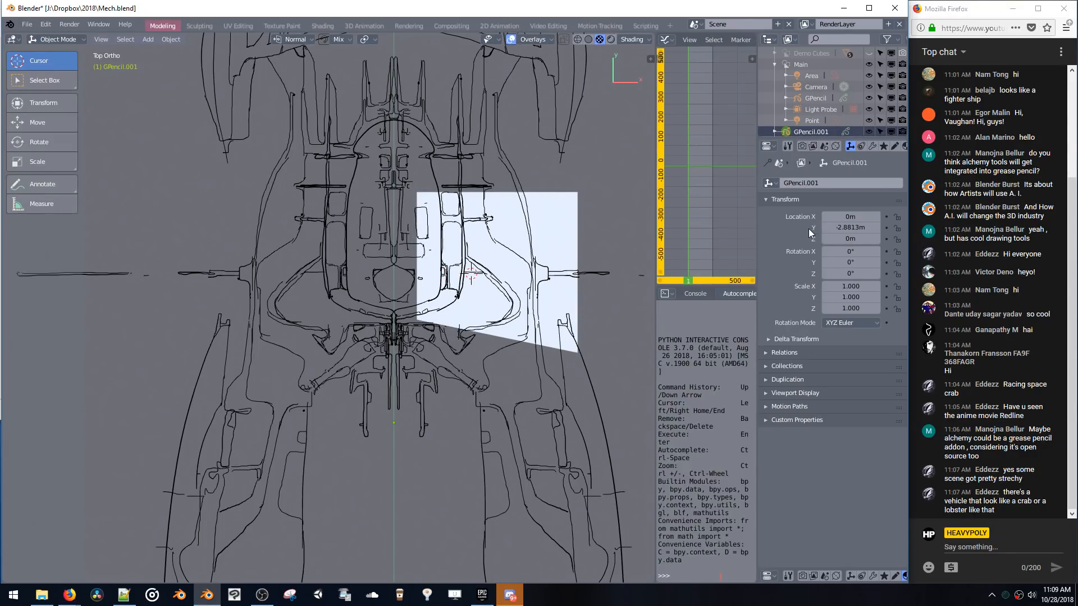
- Select all GPencil.001 strokes in grease pencil Edit Mode, move them 0.205 m along X and return to Object Mode
{"action": "middle_click_drag", "start_coordinate": [381, 213], "coordinate": [403, 187], "text": "shift"}
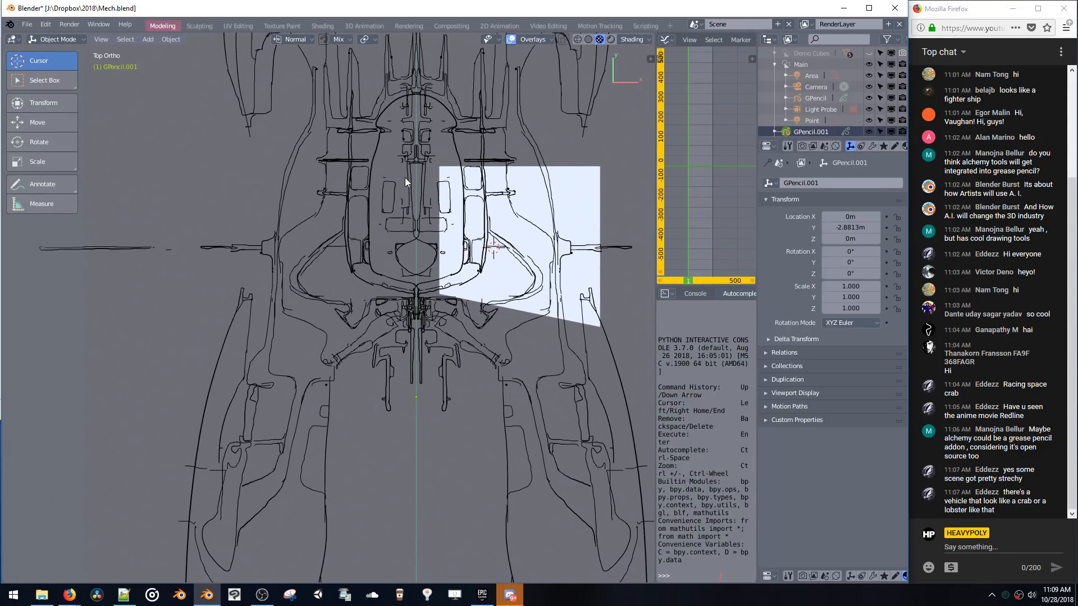
{"action": "scroll", "coordinate": [406, 178], "scroll_direction": "down", "scroll_amount": 2}
{"action": "key", "text": "ctrl+Tab"}
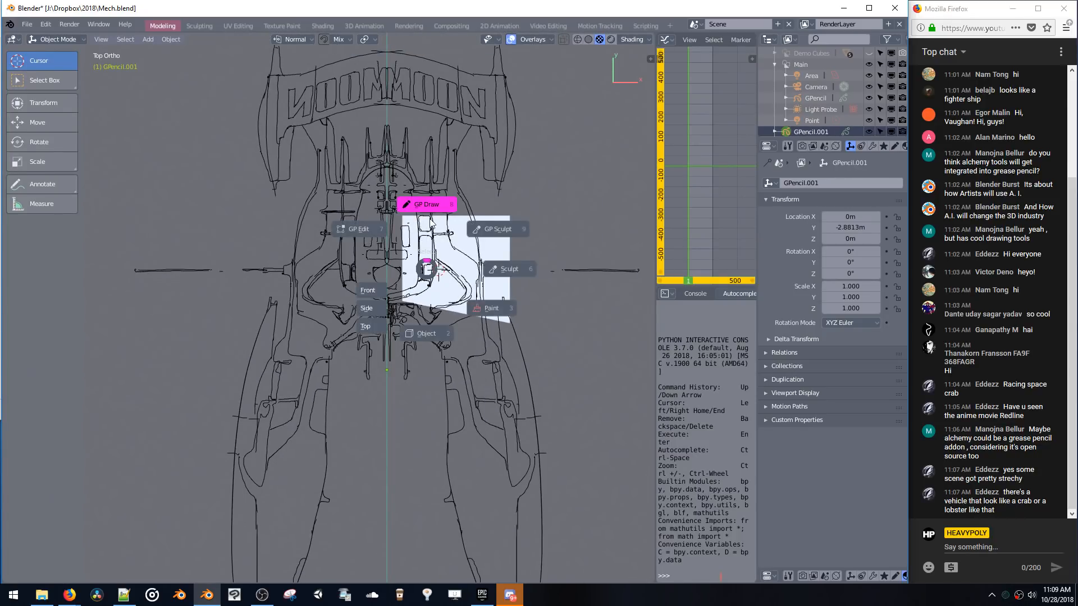
{"action": "left_click", "coordinate": [365, 227]}
{"action": "key", "text": "a"}
{"action": "key", "text": "g"}
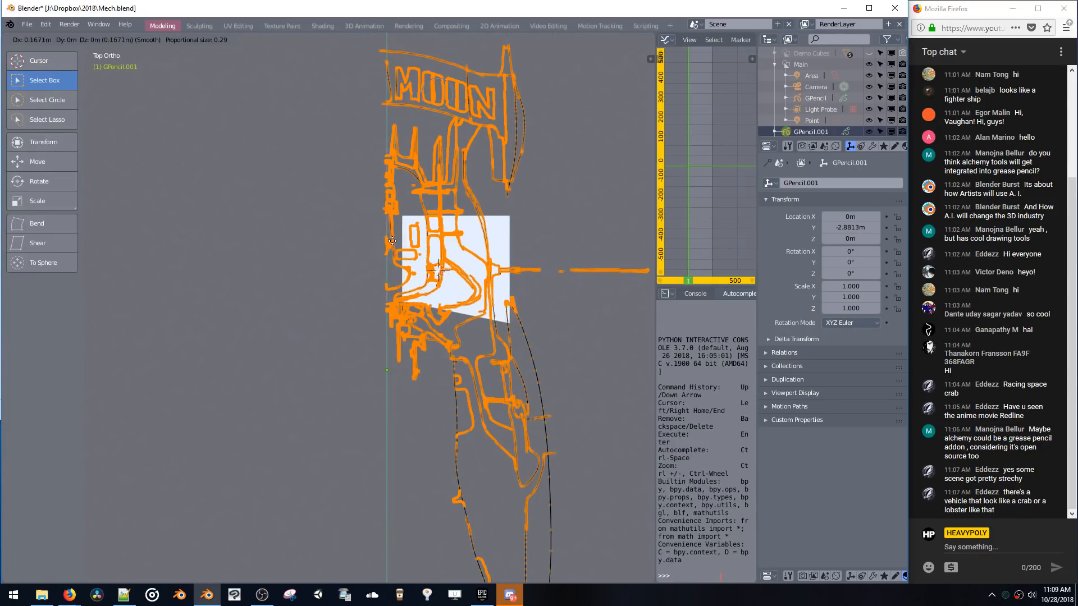
{"action": "key", "text": "x"}
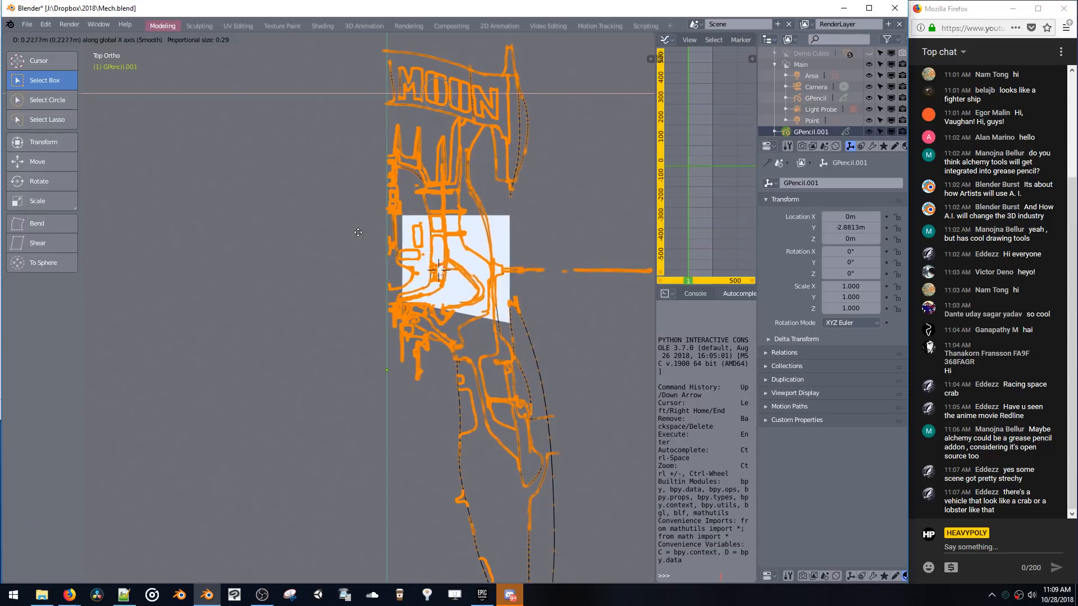
{"action": "left_click", "coordinate": [342, 231]}
{"action": "key", "text": "ctrl+Tab"}
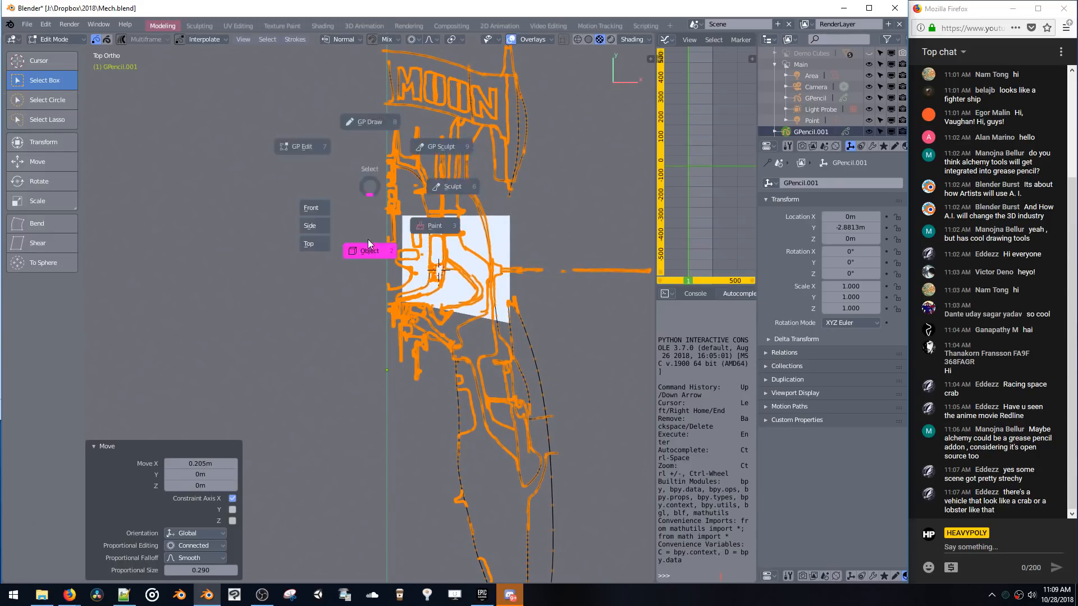
{"action": "left_click", "coordinate": [368, 239]}
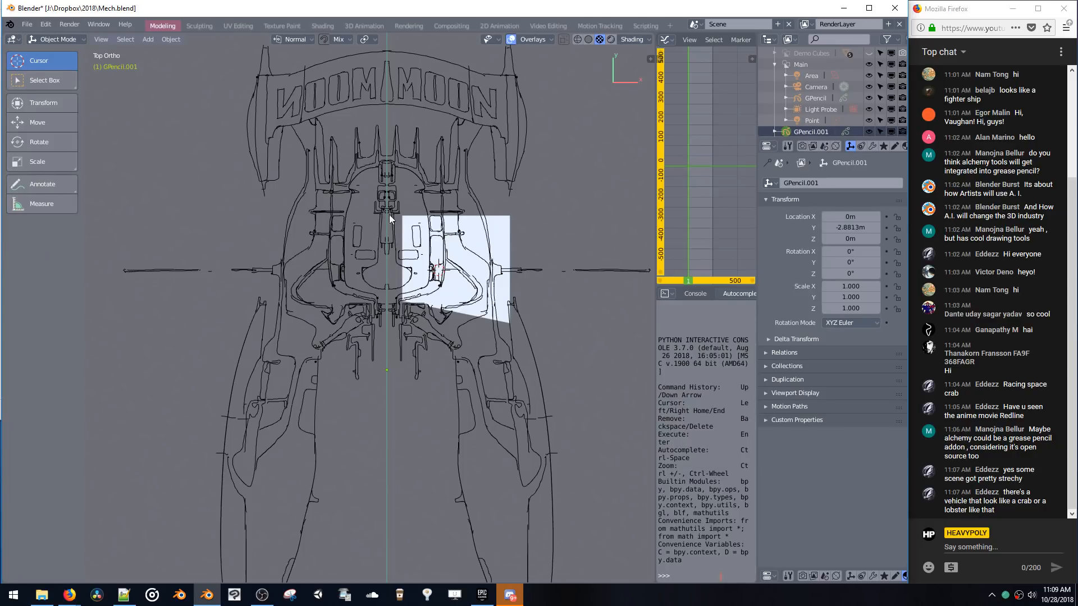
- Select the plane, enter Edit Mode and move its geometry along global X until its inner edge reaches the sketch's centre line
{"action": "middle_click_drag", "start_coordinate": [389, 215], "coordinate": [394, 160], "text": "shift"}
{"action": "left_click", "coordinate": [486, 197]}
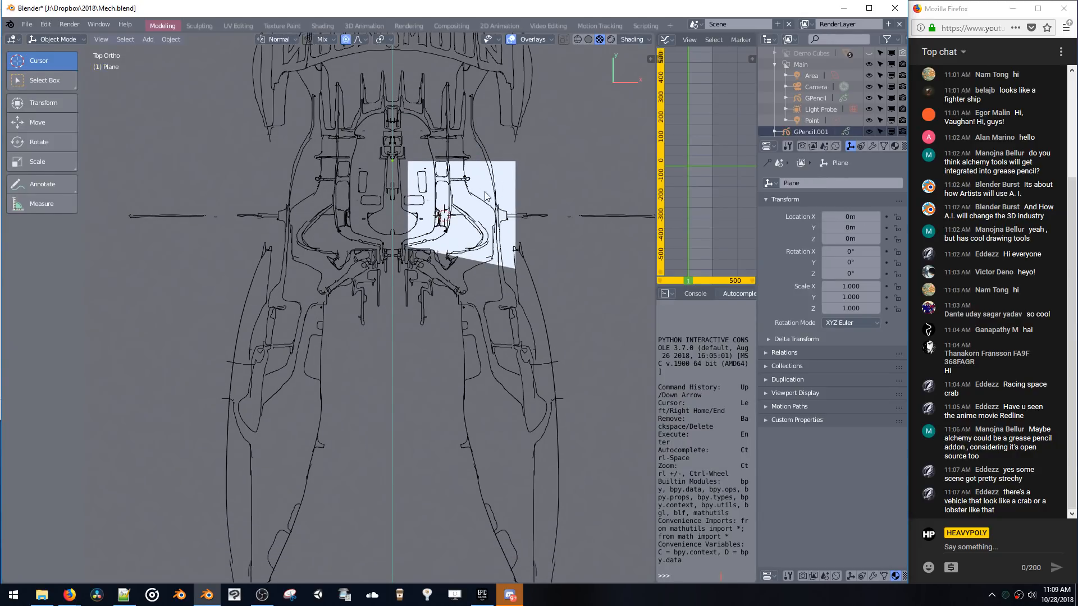
{"action": "key", "text": "Tab"}
{"action": "middle_click_drag", "start_coordinate": [453, 199], "coordinate": [473, 172], "text": "ctrl"}
{"action": "middle_click_drag", "start_coordinate": [474, 173], "coordinate": [439, 220], "text": "shift"}
{"action": "key", "text": "g"}
{"action": "key", "text": "x"}
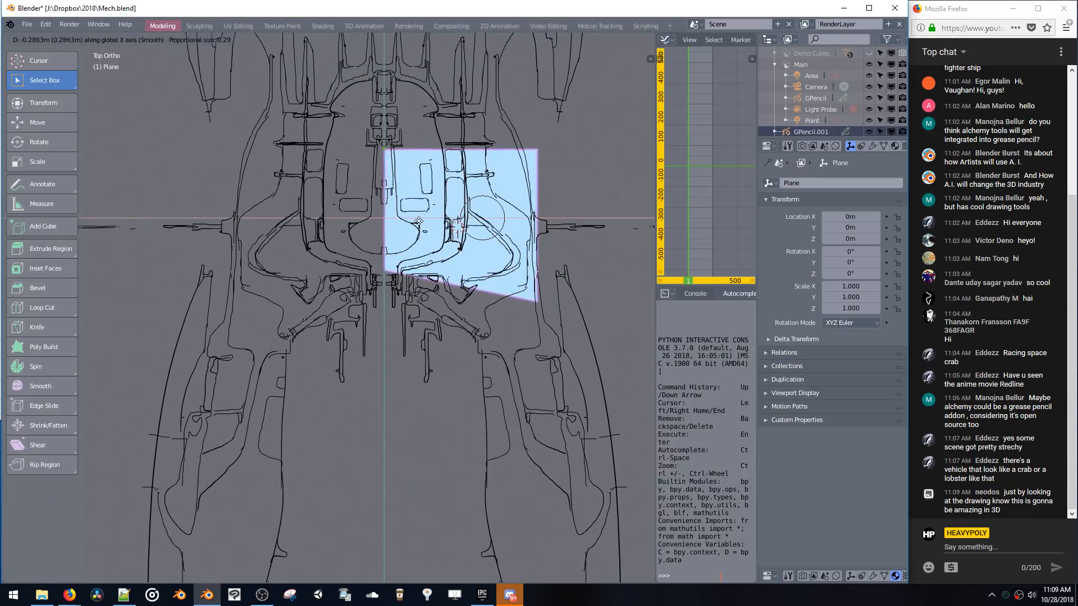
{"action": "left_click", "coordinate": [425, 222]}
{"action": "key", "text": "g"}
{"action": "key", "text": "x"}
{"action": "left_click", "coordinate": [398, 223]}
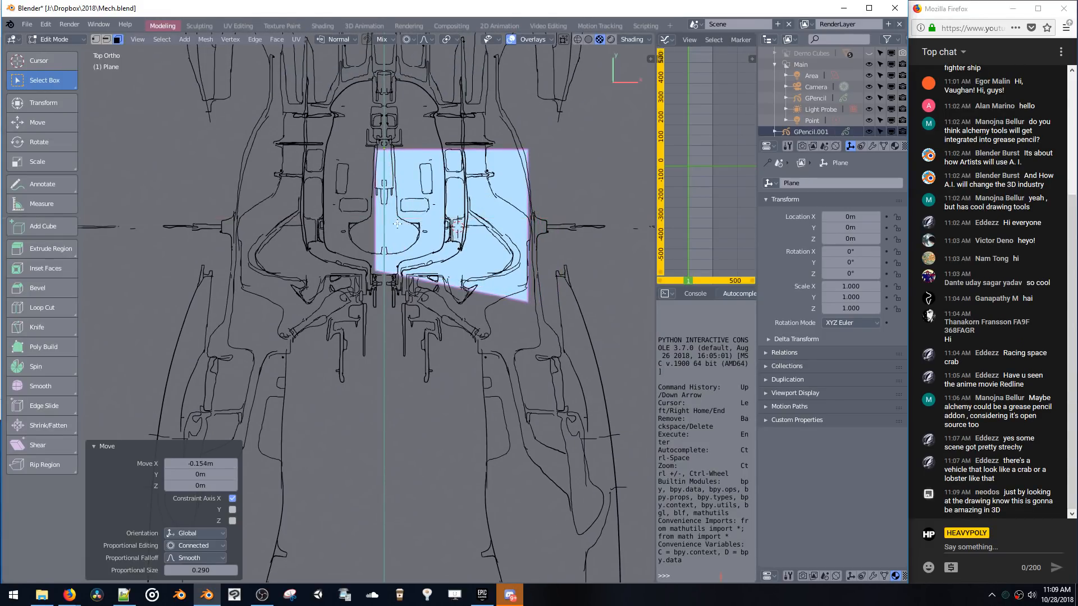
{"action": "key", "text": "shift+x"}
{"action": "key", "text": "ctrl+z"}
{"action": "key", "text": "shift+x"}
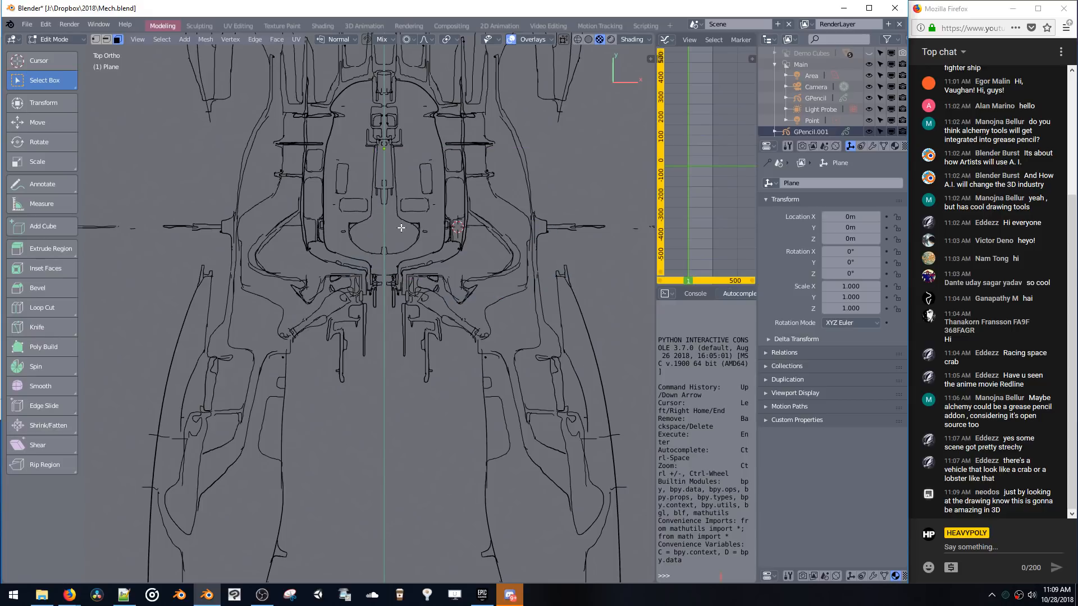
{"action": "key", "text": "ctrl+z"}
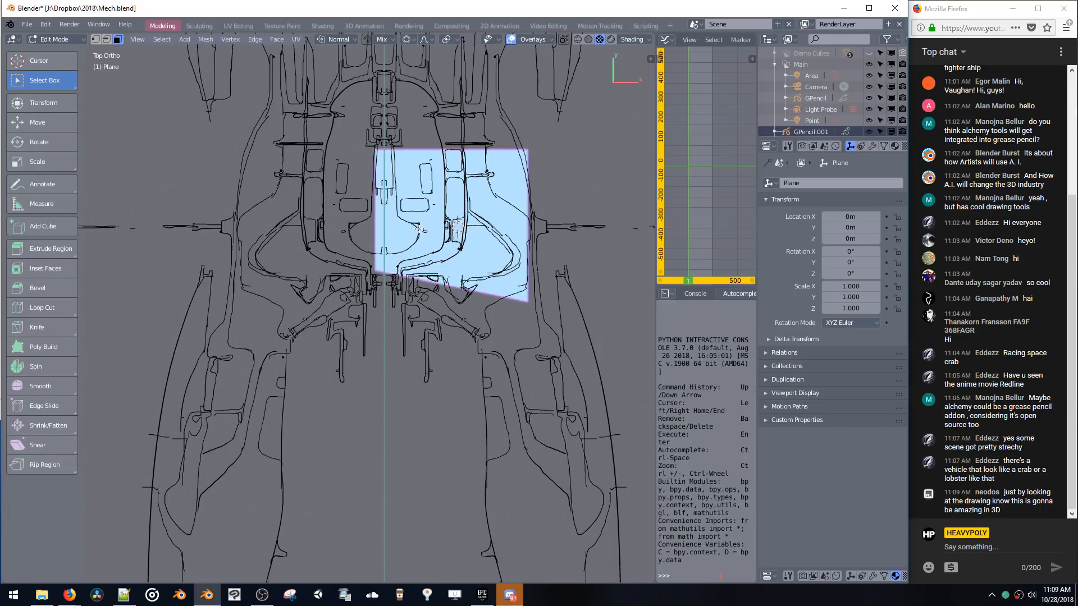
- Switch to vertex selection and reposition the plane's upper outer vertex on the sketch's body outline
{"action": "middle_click_drag", "start_coordinate": [460, 250], "coordinate": [448, 191], "text": "shift"}
{"action": "key", "text": "space"}
{"action": "middle_click_drag", "start_coordinate": [511, 87], "coordinate": [505, 121], "text": "shift"}
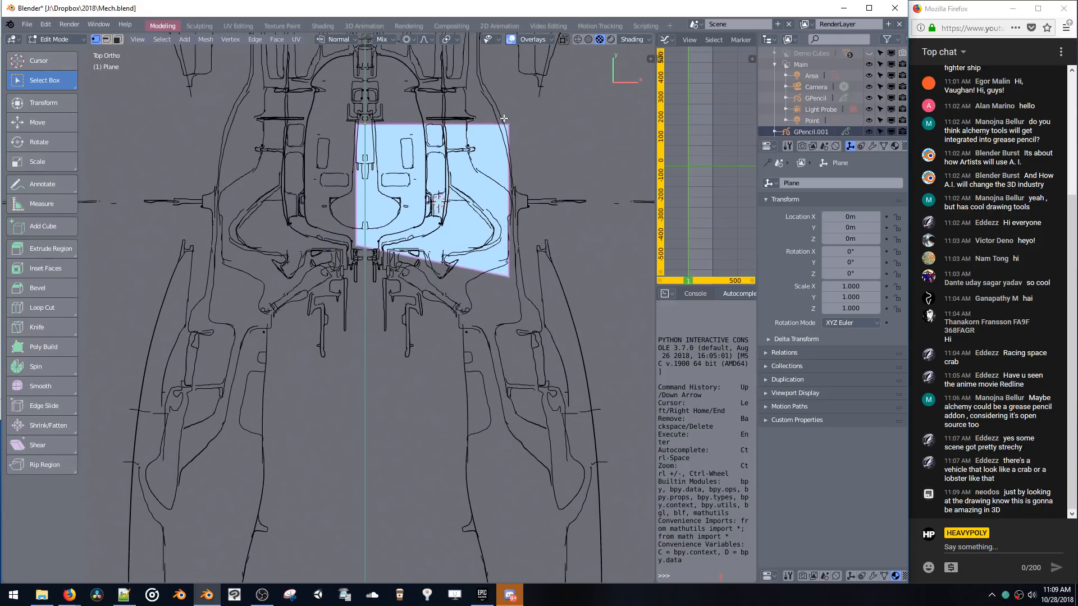
{"action": "left_click", "coordinate": [506, 128]}
{"action": "key", "text": "g"}
{"action": "left_click", "coordinate": [497, 135]}
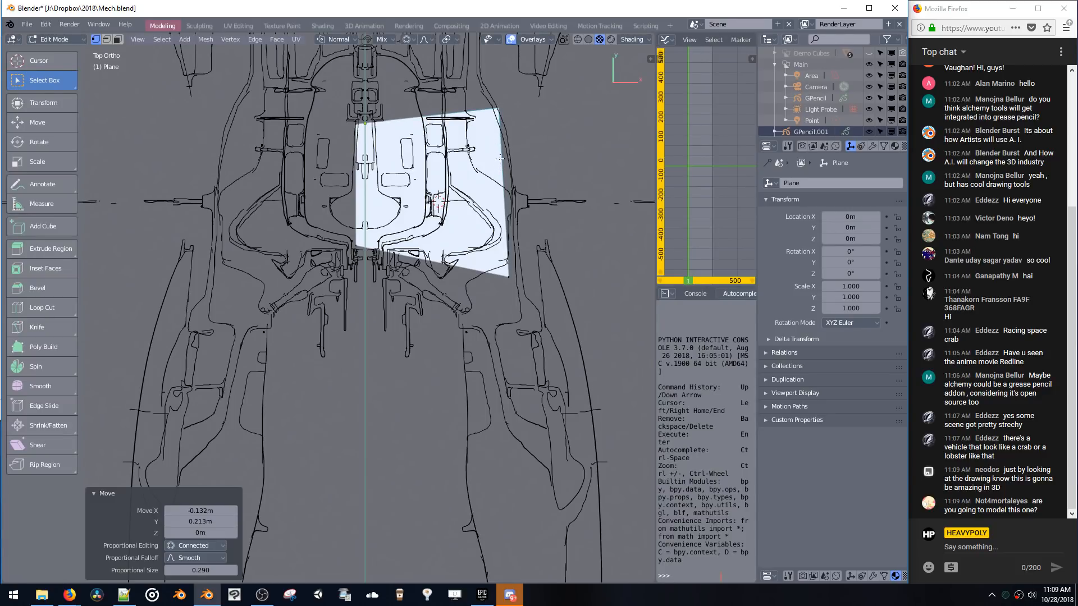
{"action": "key", "text": "g"}
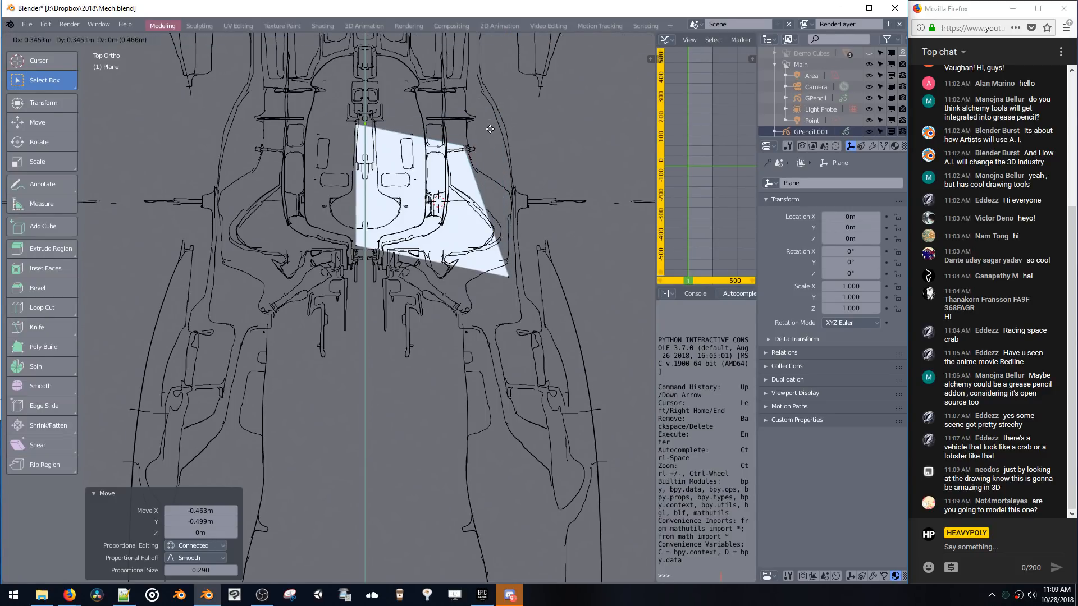
{"action": "left_click", "coordinate": [498, 124]}
{"action": "left_click", "coordinate": [466, 149]}
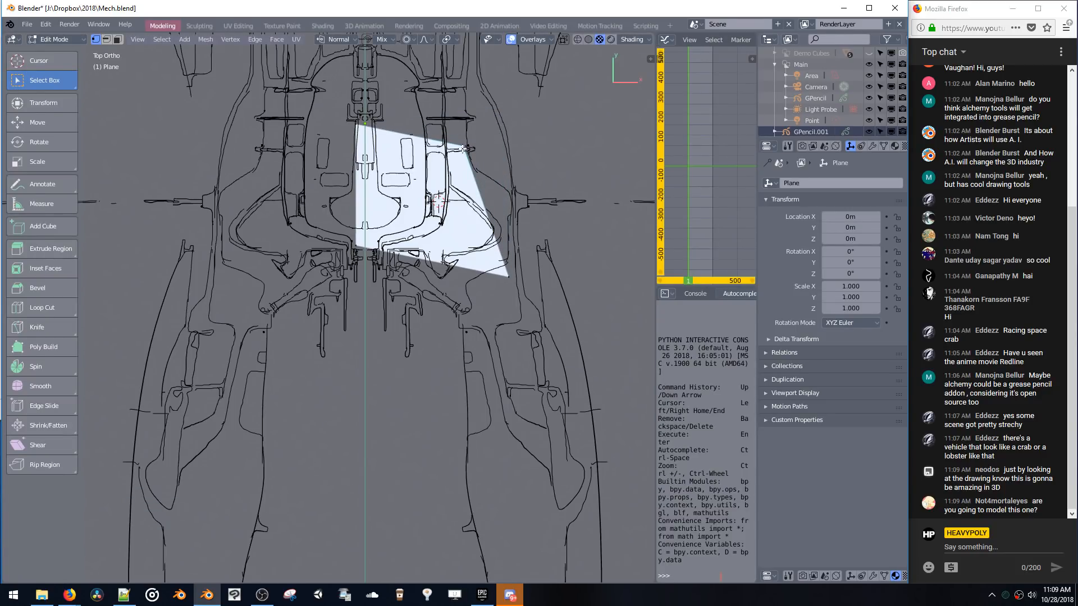
{"action": "key", "text": "g"}
{"action": "left_click", "coordinate": [495, 95]}
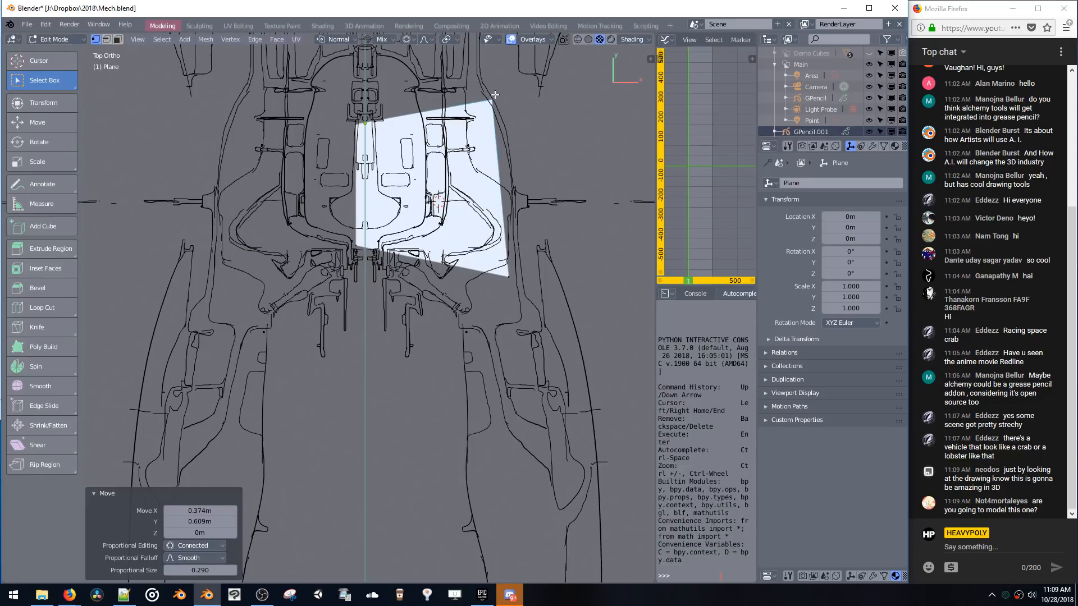
- Move the plane's lower outer vertex up about 1.65 m along Y, keeping it on the body outline
{"action": "left_click", "coordinate": [508, 277]}
{"action": "key", "text": "g"}
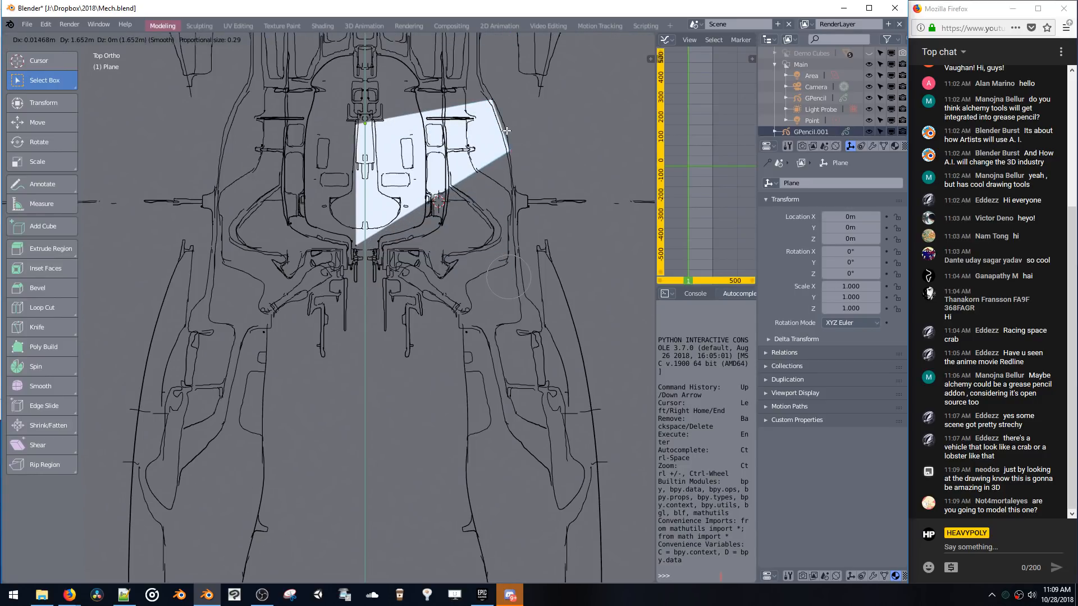
{"action": "left_click", "coordinate": [510, 184]}
{"action": "key", "text": "g"}
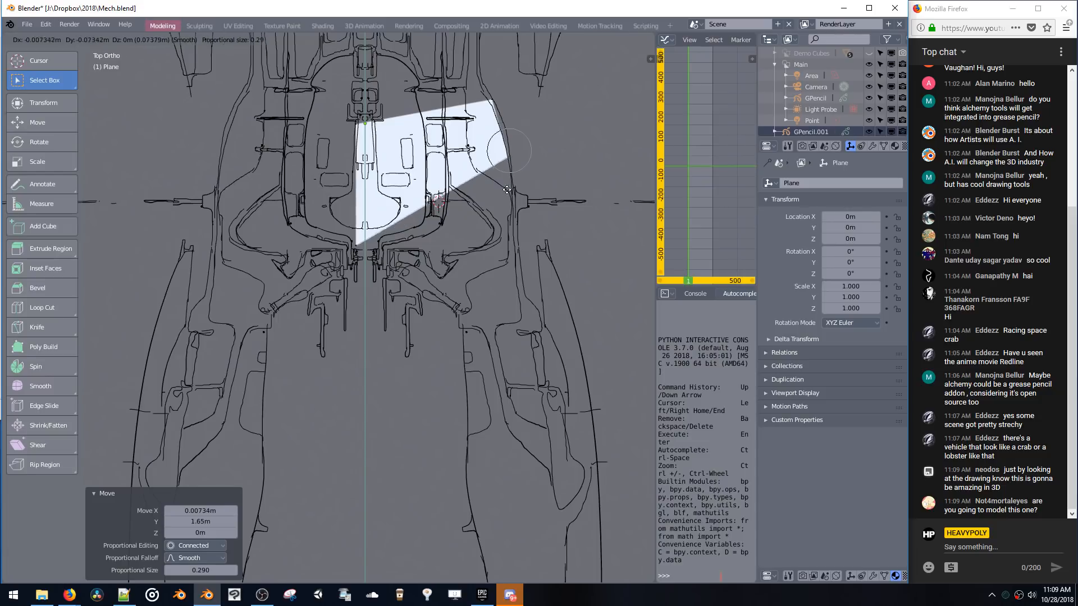
{"action": "left_click", "coordinate": [499, 141]}
{"action": "key", "text": "ctrl+z"}
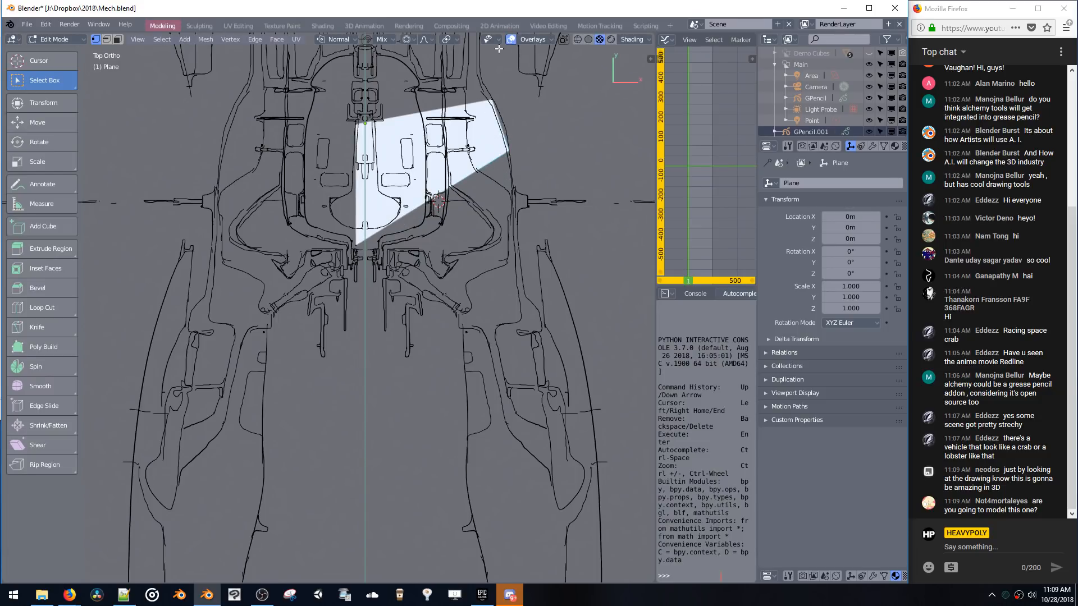
- Disable proportional editing and extrude the outer vertex in short segments down the body outline to the arm joint
{"action": "left_click", "coordinate": [399, 39]}
{"action": "key", "text": "g"}
{"action": "left_click", "coordinate": [511, 252]}
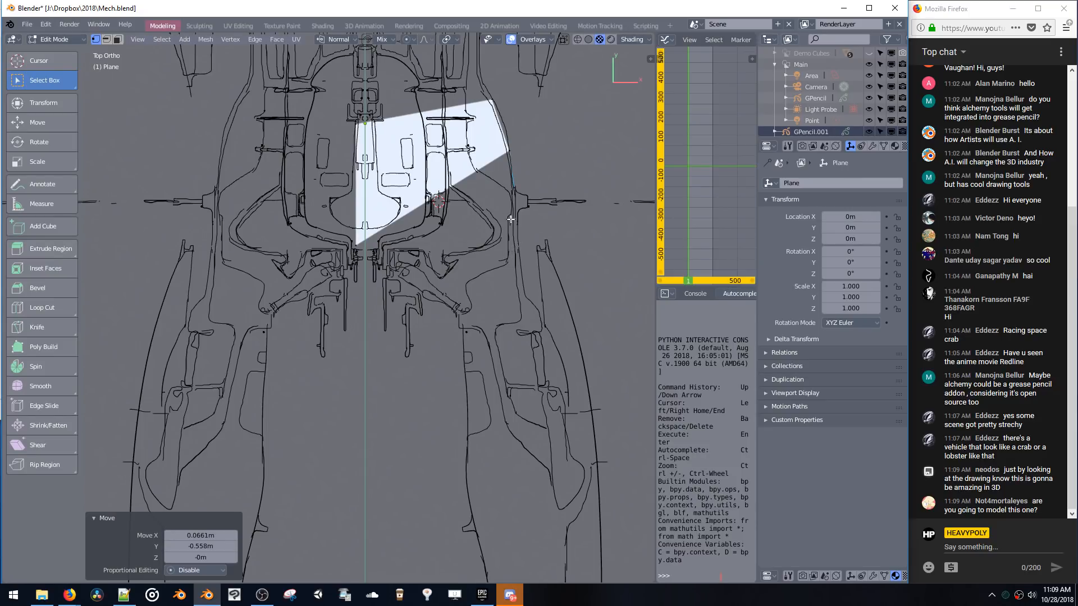
{"action": "key", "text": "g"}
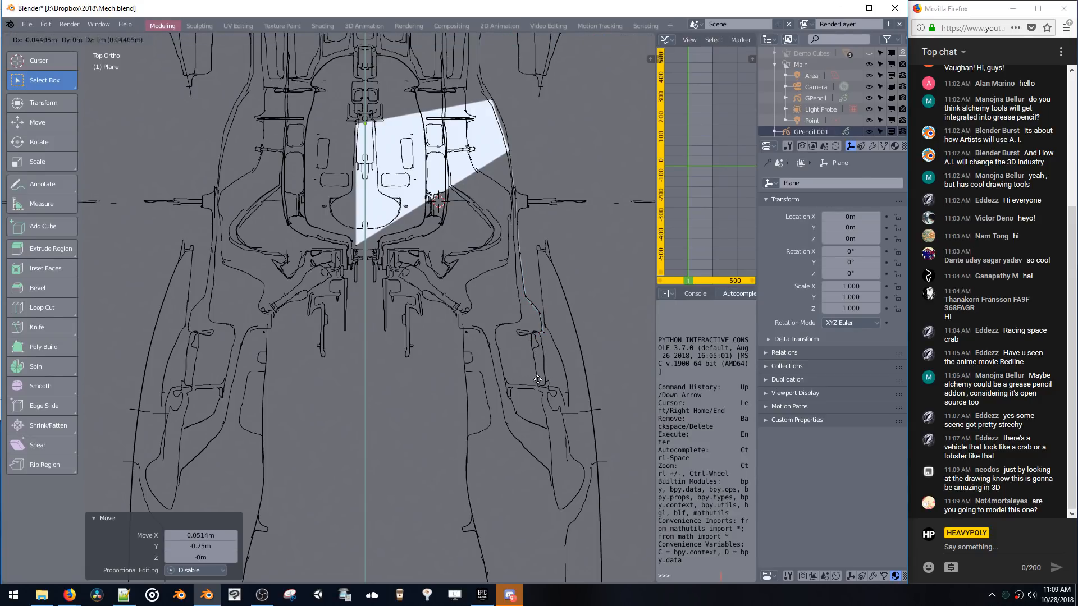
{"action": "left_click", "coordinate": [538, 380]}
- Extrude a chain of vertices from the plane's lower inner corner along the hip strut towards the leg
{"action": "scroll", "coordinate": [414, 159], "scroll_direction": "down", "scroll_amount": 4}
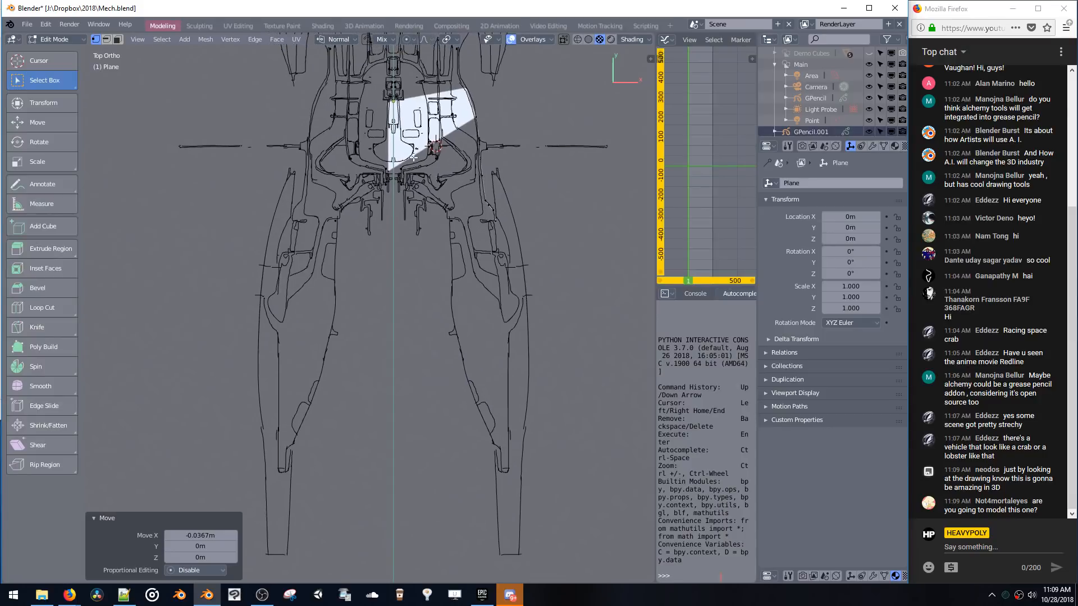
{"action": "left_click", "coordinate": [386, 175]}
{"action": "key", "text": "g"}
{"action": "left_click", "coordinate": [392, 181]}
{"action": "key", "text": "g"}
{"action": "left_click", "coordinate": [407, 181]}
{"action": "key", "text": "g"}
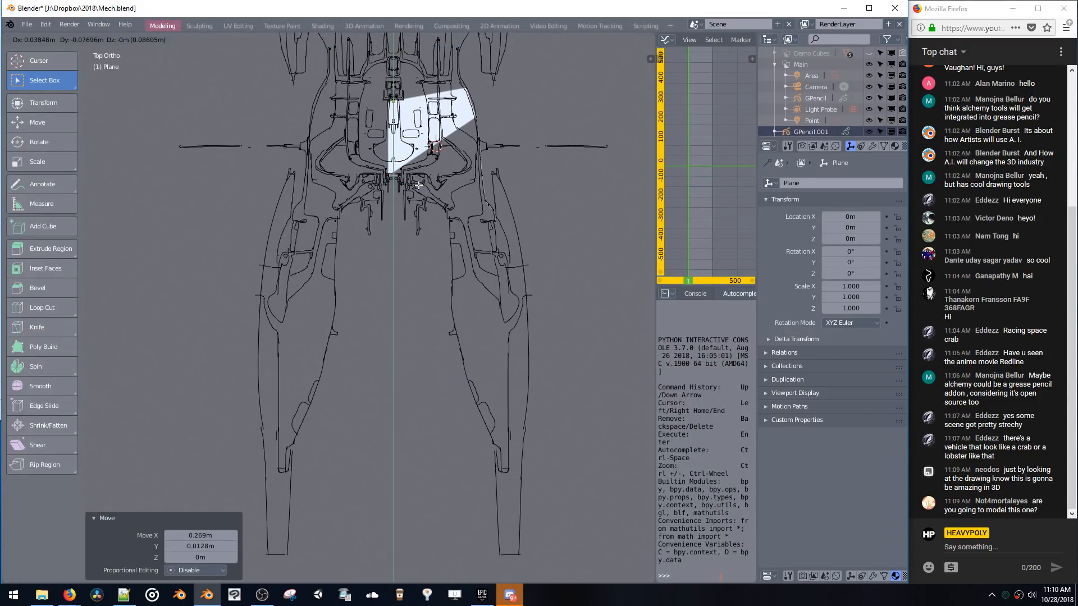
{"action": "left_click", "coordinate": [418, 195]}
{"action": "key", "text": "g"}
{"action": "left_click", "coordinate": [429, 202]}
{"action": "key", "text": "g"}
{"action": "left_click", "coordinate": [430, 203]}
{"action": "key", "text": "g"}
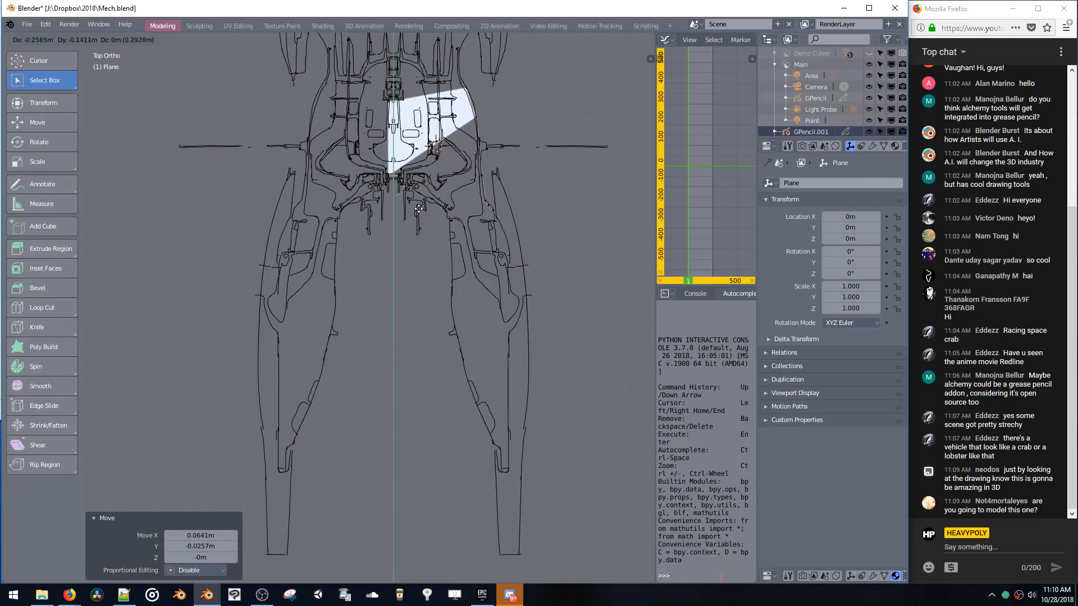
{"action": "left_click", "coordinate": [426, 206]}
{"action": "key", "text": "g"}
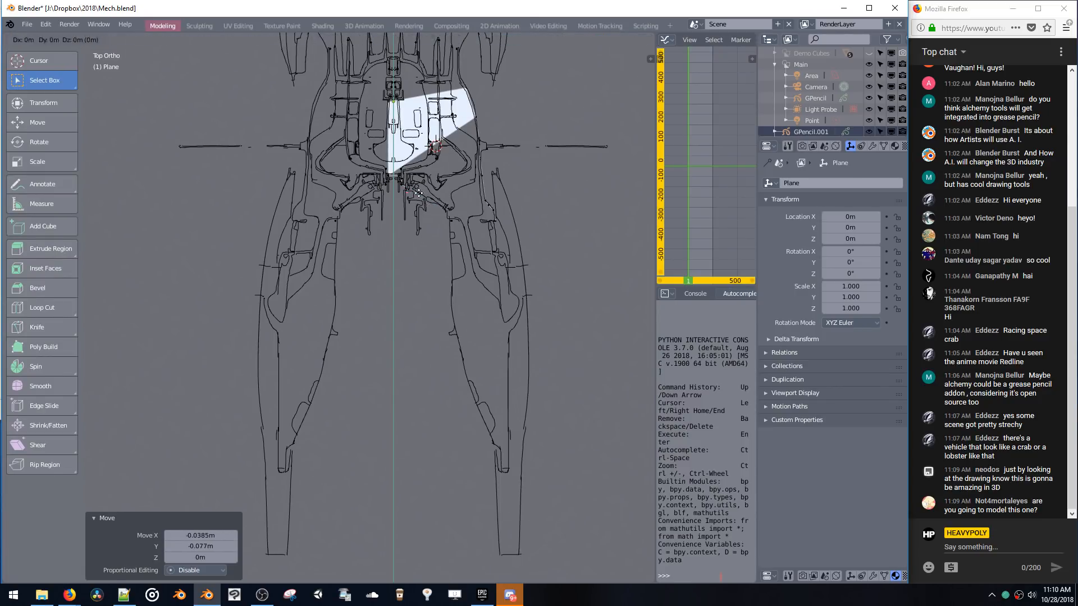
{"action": "left_click", "coordinate": [453, 210]}
{"action": "left_click", "coordinate": [407, 193]}
{"action": "key", "text": "g"}
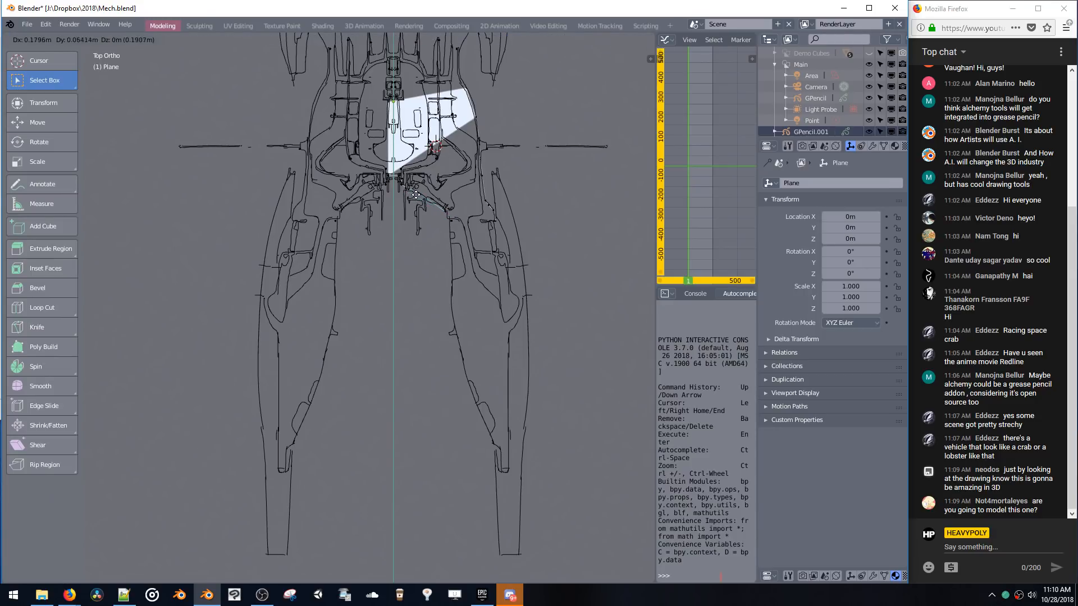
{"action": "left_click", "coordinate": [416, 194]}
- Continue the vertex chain around the top of the leg and down its inner contour in the sketch
{"action": "left_click", "coordinate": [446, 218]}
{"action": "key", "text": "g"}
{"action": "left_click", "coordinate": [446, 218]}
{"action": "key", "text": "g"}
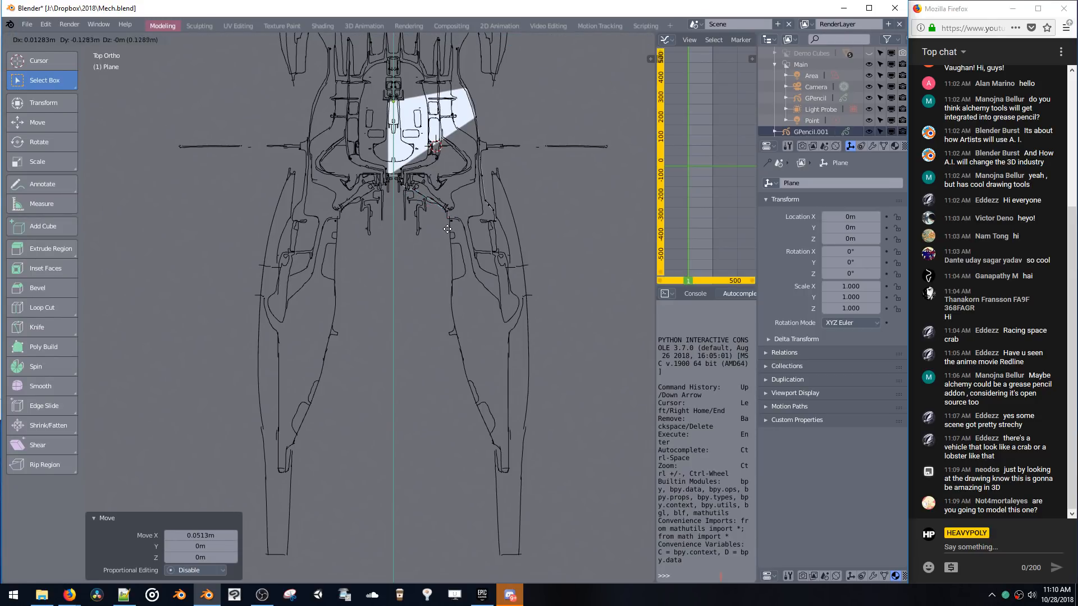
{"action": "left_click", "coordinate": [448, 231]}
{"action": "key", "text": "g"}
{"action": "left_click", "coordinate": [451, 233]}
{"action": "key", "text": "g"}
{"action": "left_click", "coordinate": [451, 325]}
{"action": "key", "text": "g"}
{"action": "left_click", "coordinate": [472, 416]}
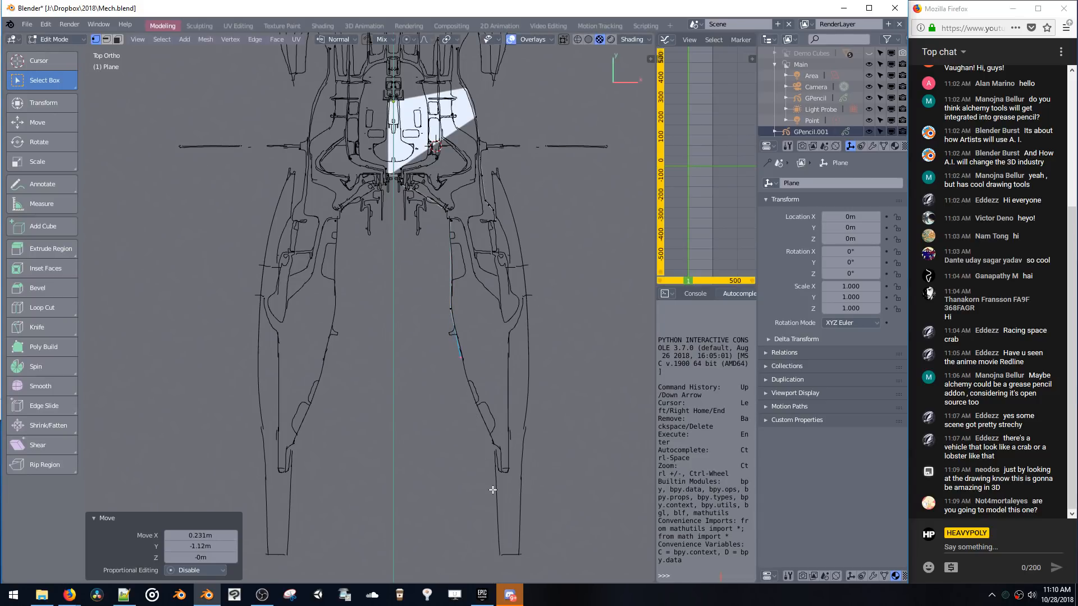
- Extrude the chain along the lower inner leg contour and around the small notch above the foot section
{"action": "key", "text": "e"}
{"action": "left_click", "coordinate": [504, 527]}
{"action": "key", "text": "e"}
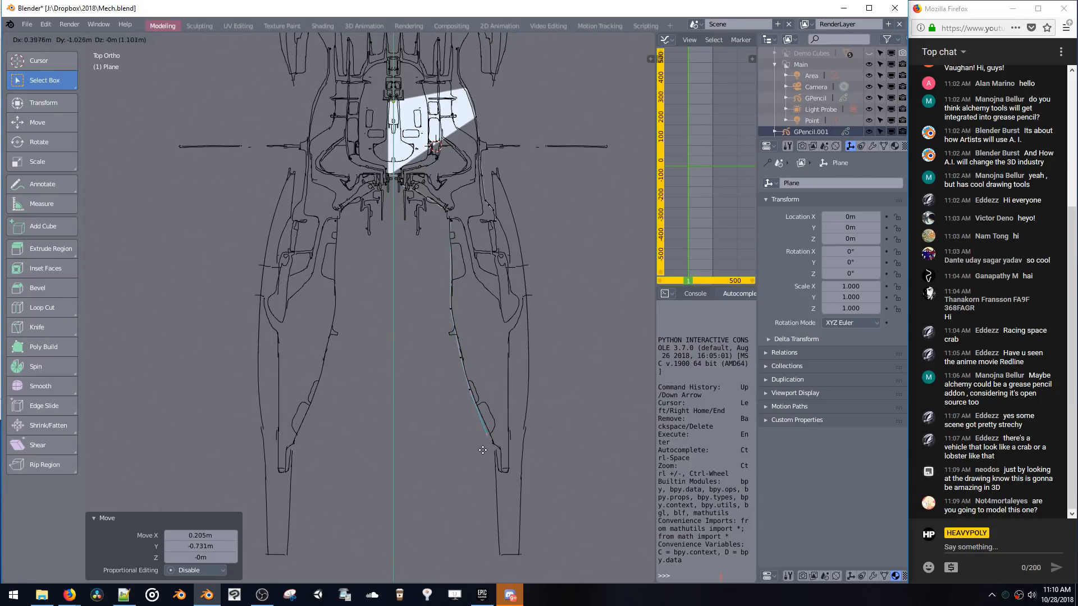
{"action": "left_click", "coordinate": [489, 460]}
{"action": "key", "text": "e"}
{"action": "left_click", "coordinate": [505, 470]}
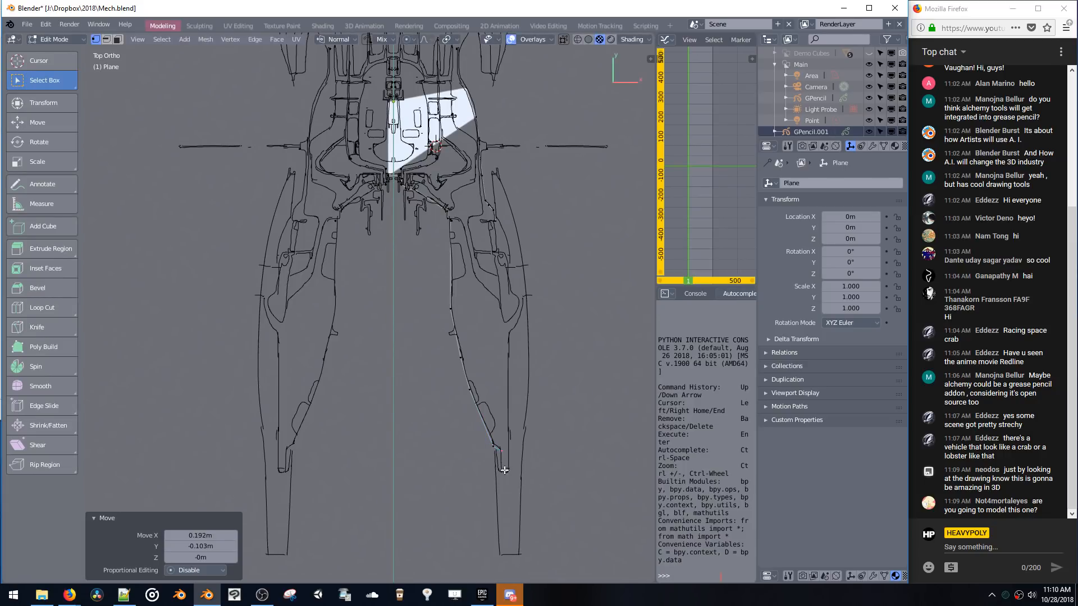
{"action": "key", "text": "e"}
{"action": "left_click", "coordinate": [501, 469]}
{"action": "key", "text": "e"}
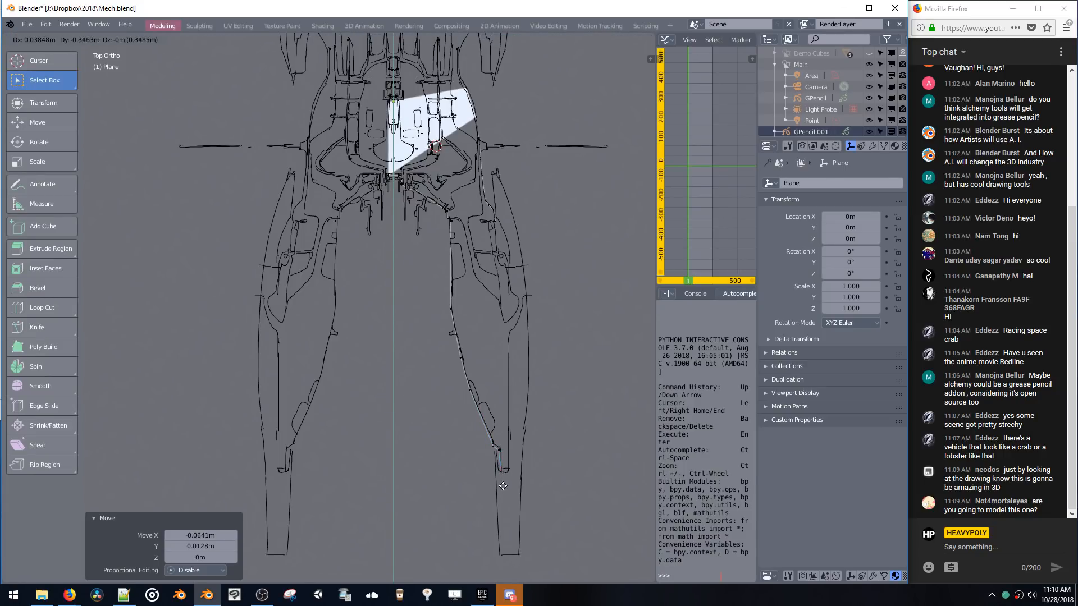
{"action": "left_click", "coordinate": [498, 473]}
- Extrude the chain down to the foot tip, across its end and up the leg's outer contour
{"action": "key", "text": "e"}
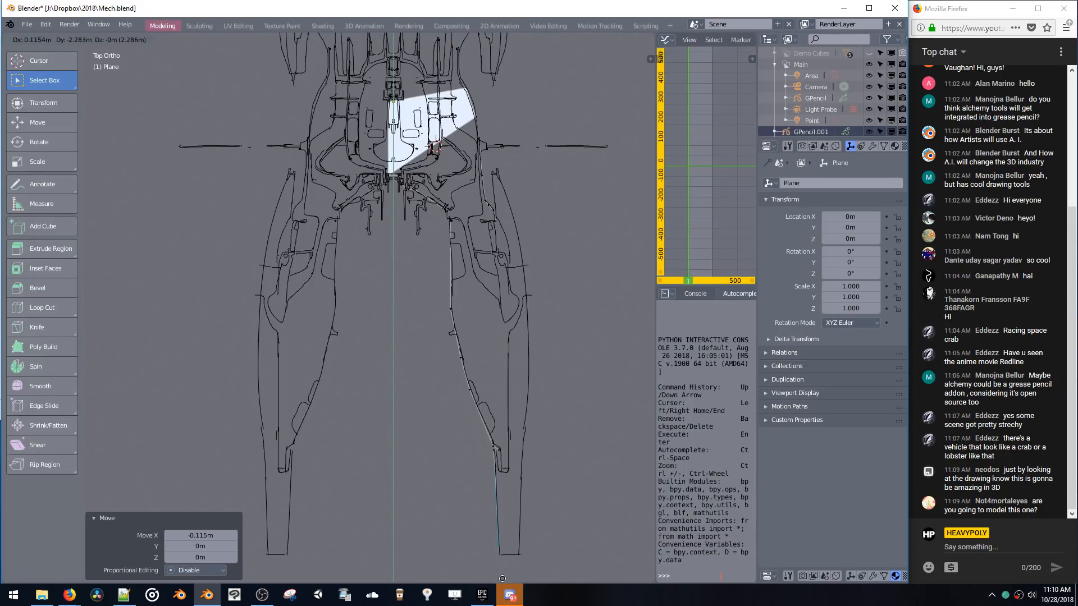
{"action": "left_click", "coordinate": [499, 558]}
{"action": "key", "text": "e"}
{"action": "left_click", "coordinate": [527, 543]}
{"action": "key", "text": "e"}
{"action": "left_click", "coordinate": [530, 335]}
{"action": "key", "text": "e"}
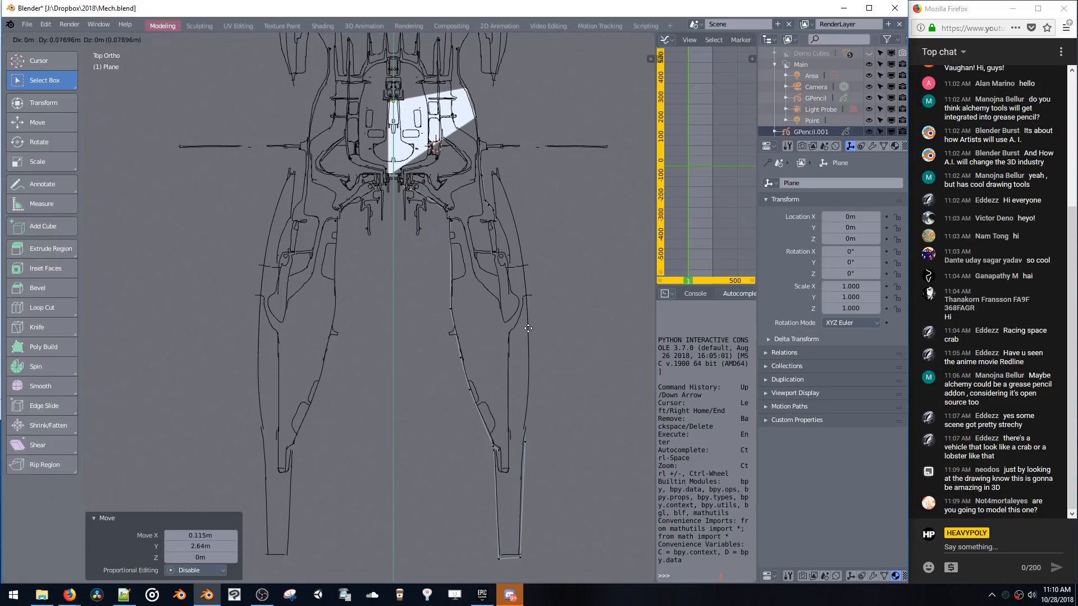
{"action": "left_click", "coordinate": [534, 289]}
{"action": "key", "text": "e"}
{"action": "left_click", "coordinate": [531, 190]}
- Extrude the chain over the pointed top of the outer leg and back down to the arm joint
{"action": "key", "text": "e"}
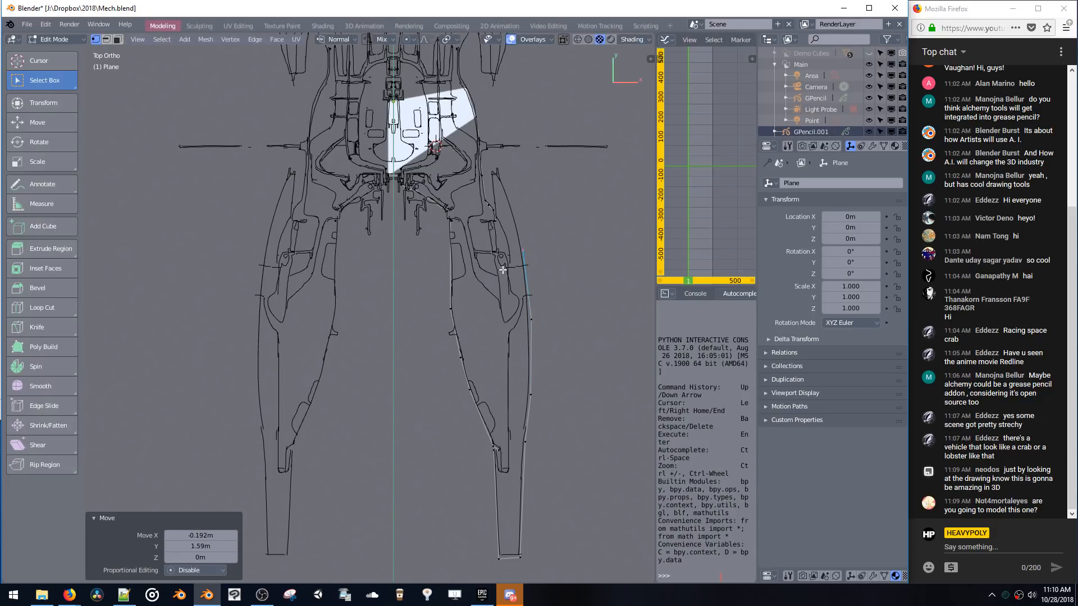
{"action": "left_click", "coordinate": [490, 216]}
{"action": "key", "text": "e"}
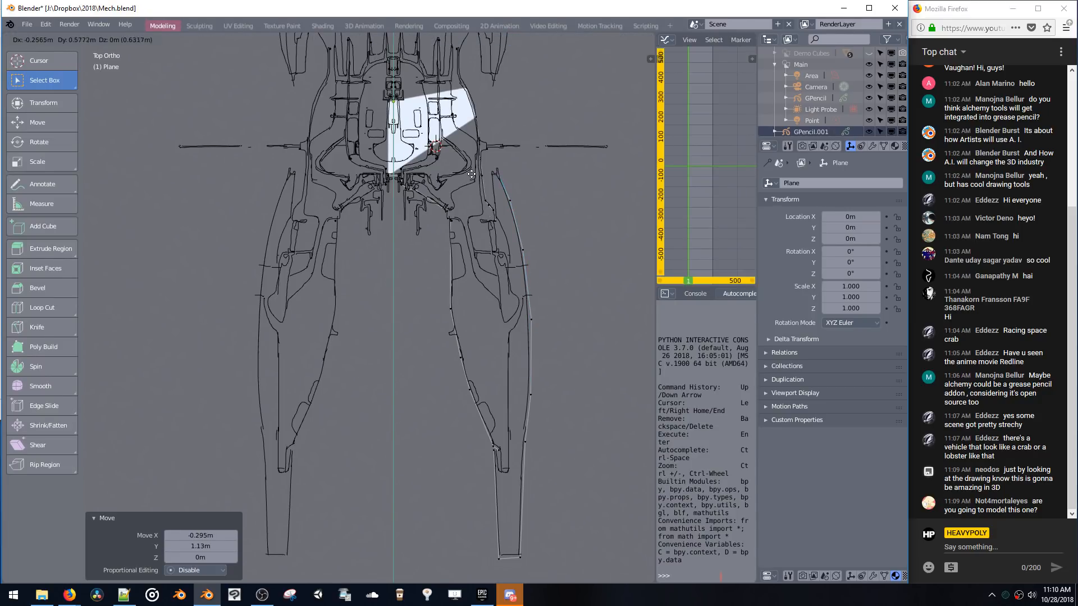
{"action": "left_click", "coordinate": [469, 172]}
{"action": "key", "text": "e"}
{"action": "left_click", "coordinate": [459, 175]}
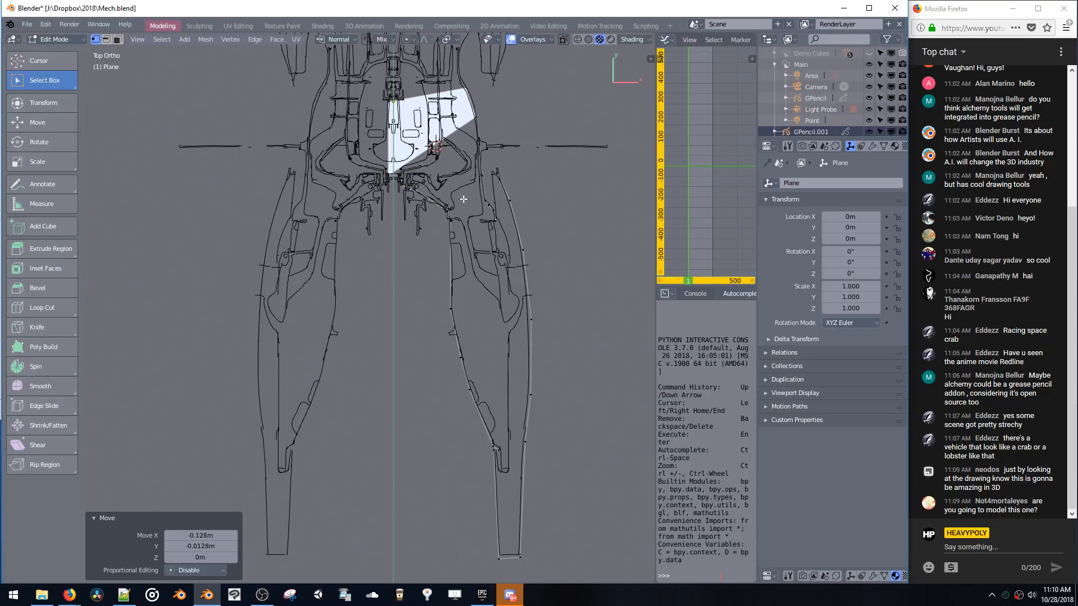
{"action": "key", "text": "e"}
{"action": "left_click", "coordinate": [467, 247]}
- Select all the traced outline geometry, try to fill it with a face and clear the selection
{"action": "key", "text": "ctrl+l"}
{"action": "key", "text": "f"}
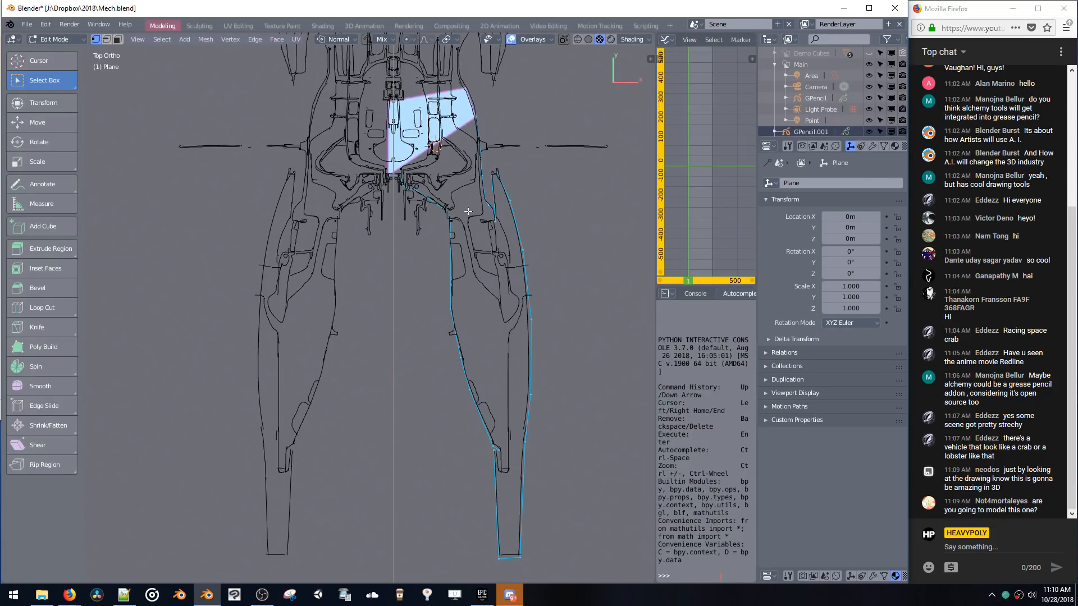
{"action": "scroll", "coordinate": [493, 223], "scroll_direction": "up", "scroll_amount": 5}
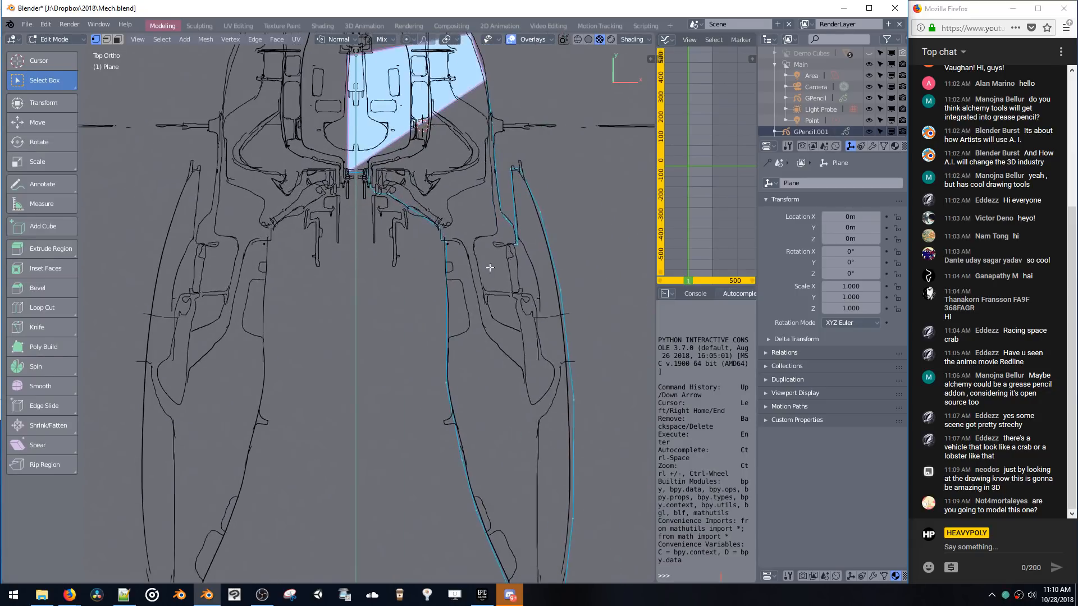
{"action": "key", "text": "shift+Tab"}
{"action": "key", "text": "alt+a"}
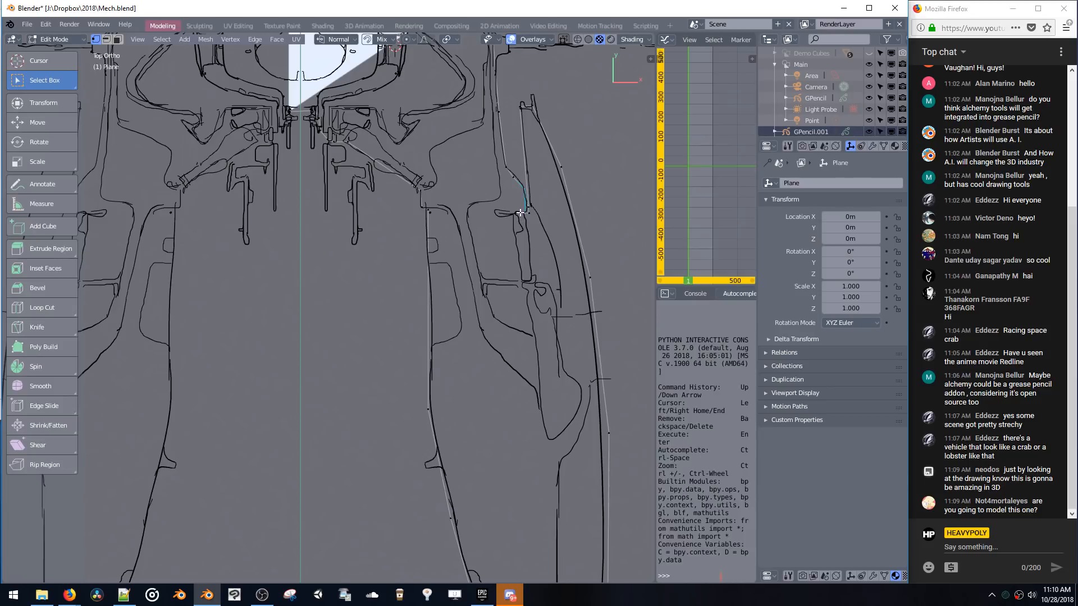
- Switch to face selection and delete the plane's original filled face
{"action": "scroll", "coordinate": [456, 224], "scroll_direction": "down", "scroll_amount": 2}
{"action": "key", "text": "3"}
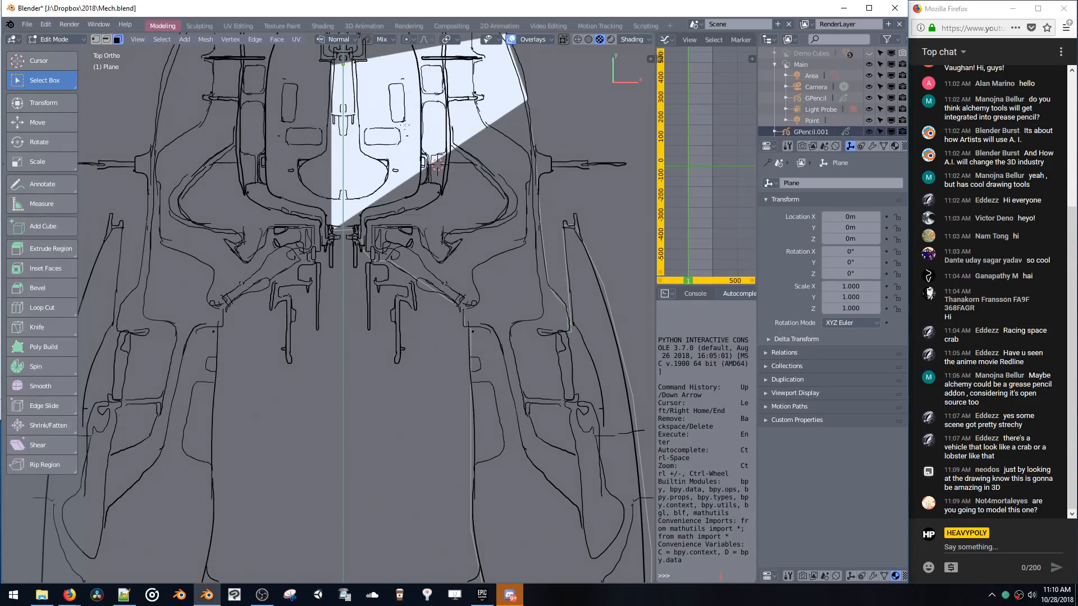
{"action": "left_click", "coordinate": [431, 156]}
{"action": "key", "text": "x"}
- Select the edge chain along the body's outer contour beside the arm joint and shift it slightly inward
{"action": "key", "text": "2"}
{"action": "left_click", "coordinate": [535, 226]}
{"action": "key", "text": "ctrl+l"}
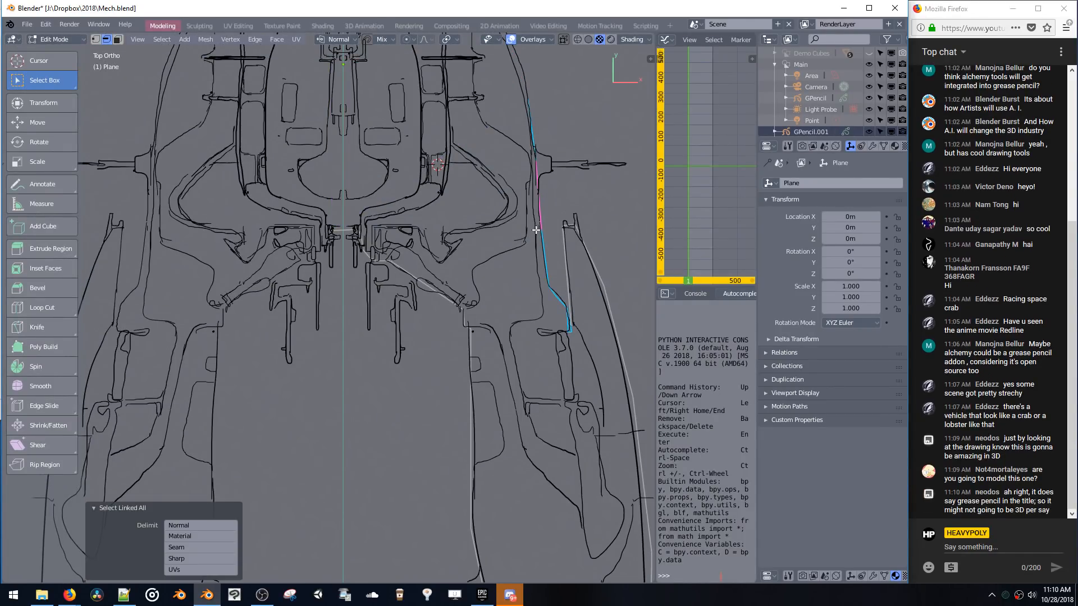
{"action": "left_click", "coordinate": [544, 248]}
{"action": "middle_click_drag", "start_coordinate": [550, 290], "coordinate": [536, 273], "text": "shift"}
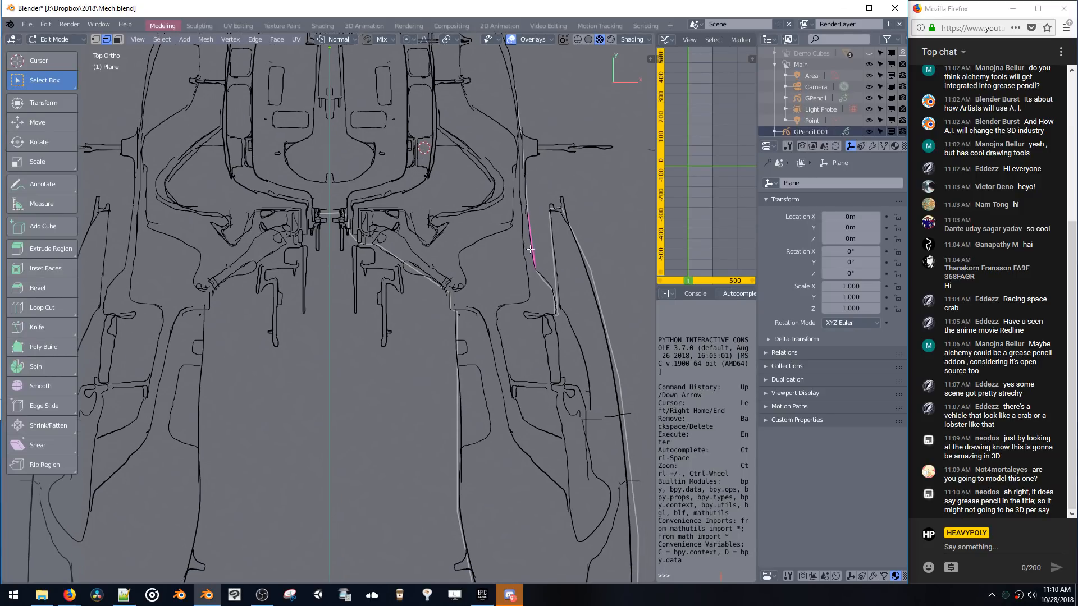
{"action": "double_click", "coordinate": [530, 249]}
{"action": "key", "text": "g"}
{"action": "left_click", "coordinate": [517, 247]}
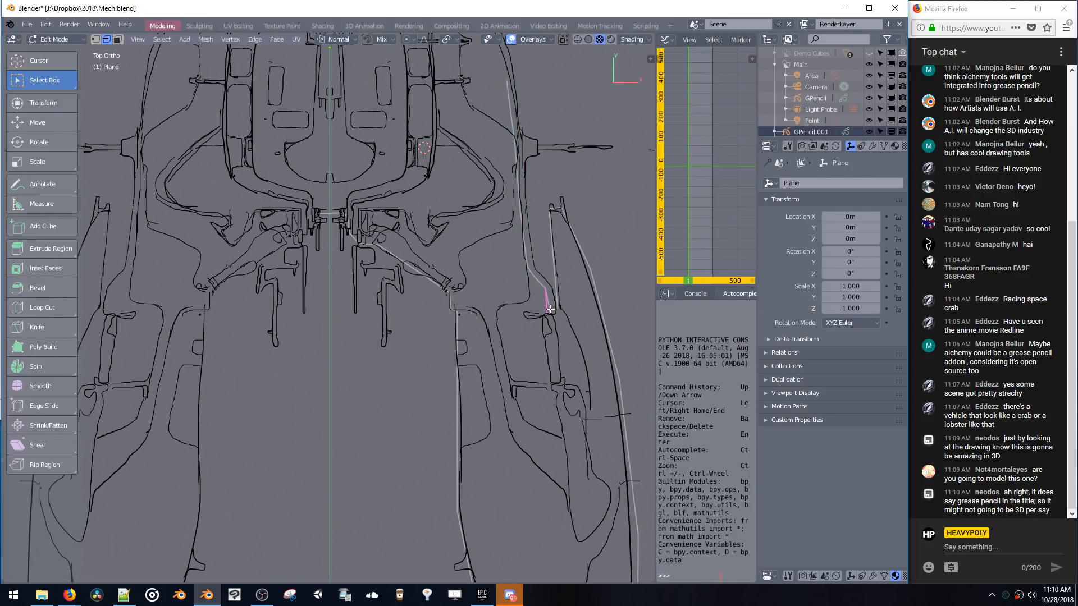
- Reposition the linked body contour chain, and move the adjoining leg chain's end vertex about 0.025 m in X and 0.021 m in Y
{"action": "left_click", "coordinate": [554, 313]}
{"action": "key", "text": "l"}
{"action": "key", "text": "g"}
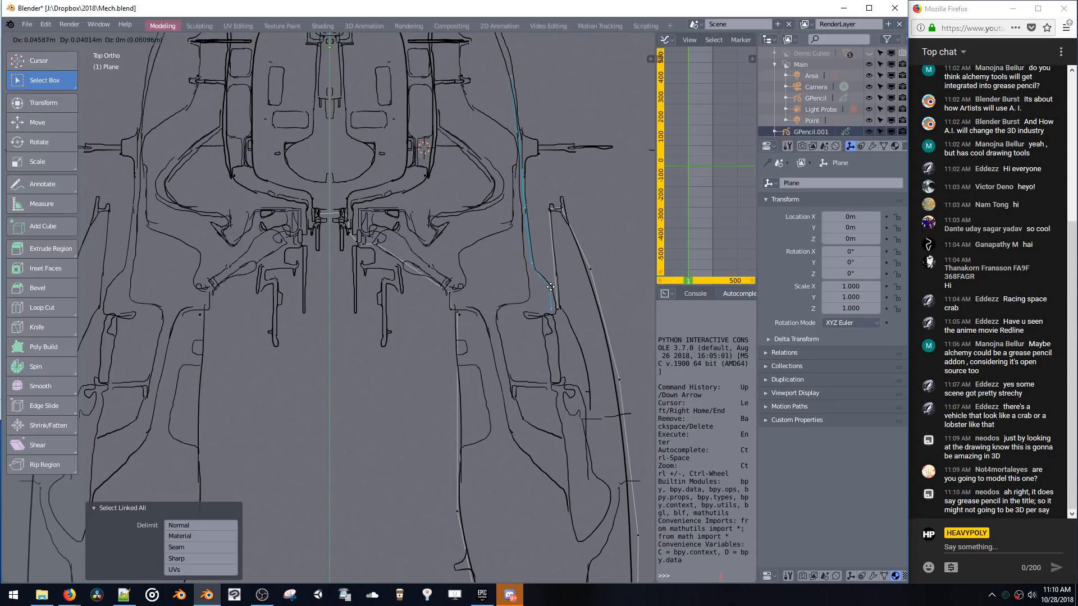
{"action": "left_click", "coordinate": [549, 292]}
{"action": "left_click", "coordinate": [555, 312]}
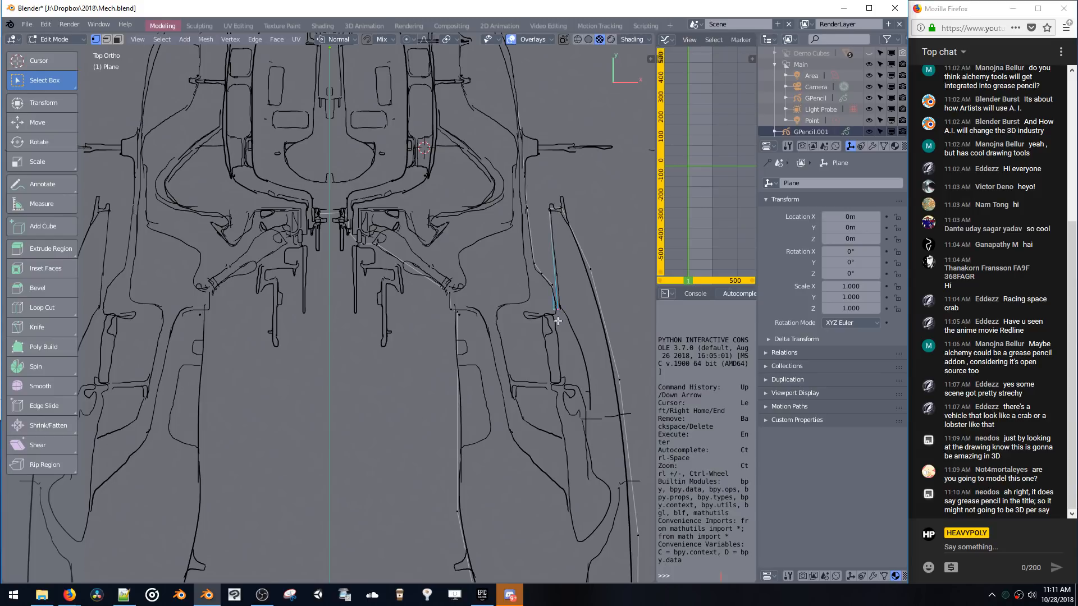
{"action": "key", "text": "g"}
{"action": "left_click", "coordinate": [540, 331]}
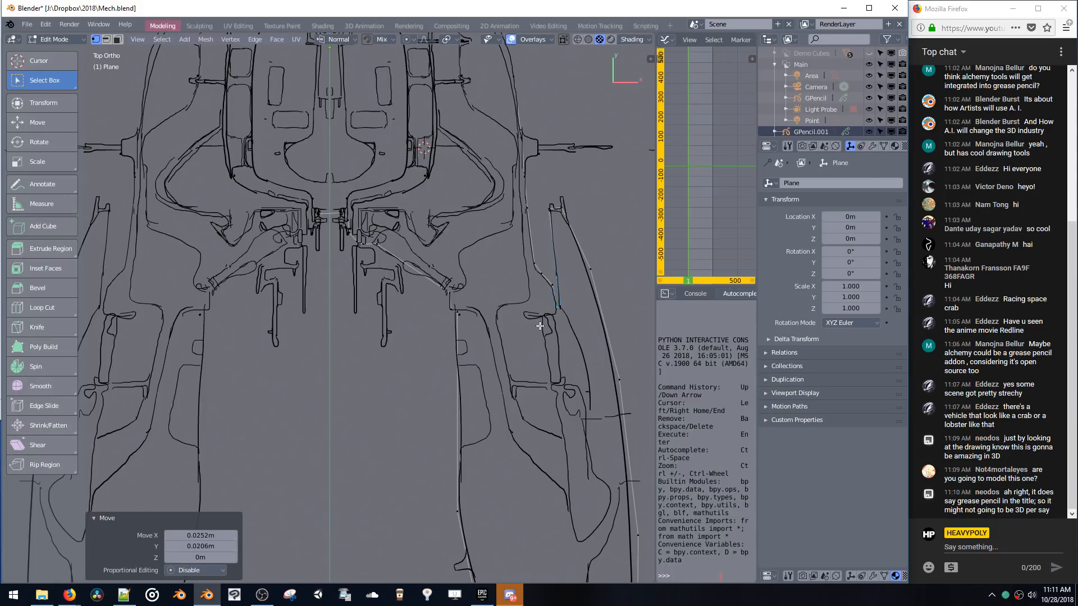
- Try to fill the linked body and leg outline with a face, and undo the fill
{"action": "left_click", "coordinate": [547, 285]}
{"action": "key", "text": "l"}
{"action": "key", "text": "f"}
{"action": "middle_click_drag", "start_coordinate": [462, 175], "coordinate": [489, 235], "text": "shift"}
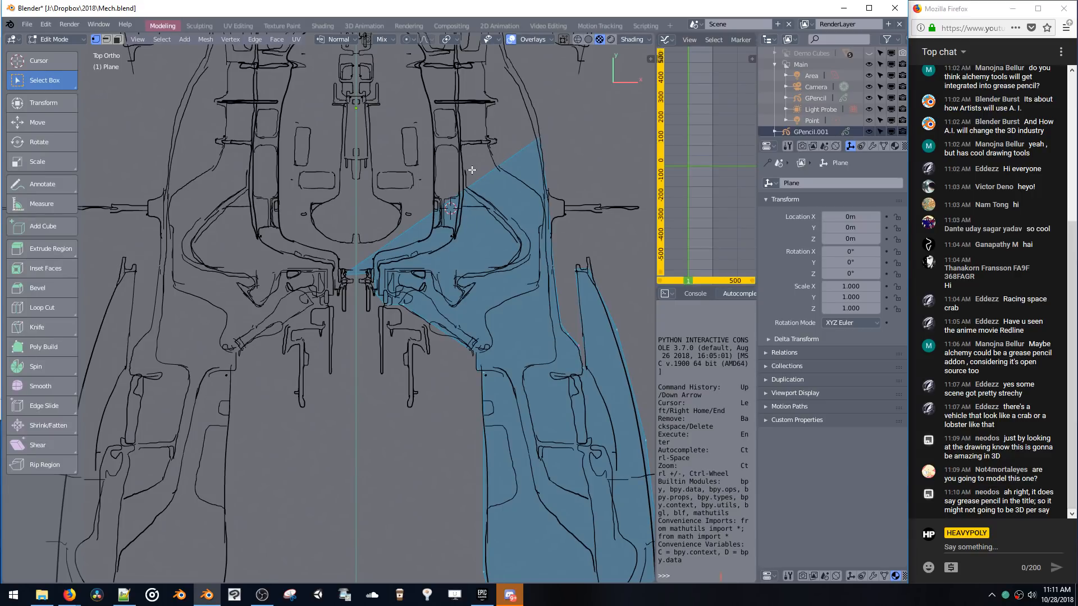
{"action": "middle_click_drag", "start_coordinate": [472, 170], "coordinate": [472, 243], "text": "shift"}
{"action": "key", "text": "ctrl+z"}
- Extend the outline's open end upward along the body's shoulder contour toward the rear wing
{"action": "middle_click_drag", "start_coordinate": [514, 191], "coordinate": [499, 278], "text": "shift"}
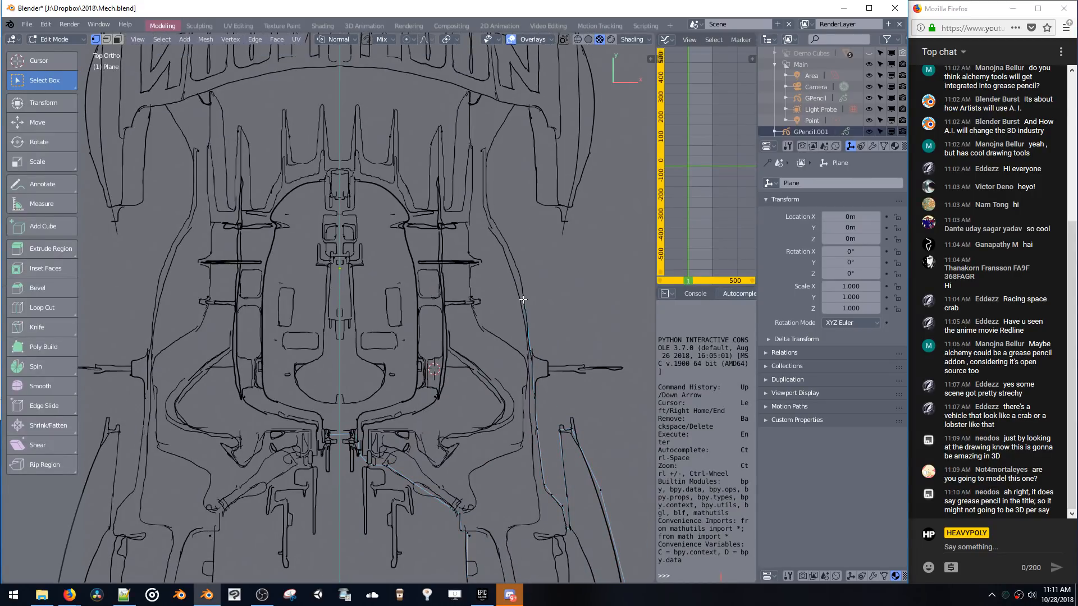
{"action": "key", "text": "g"}
{"action": "left_click", "coordinate": [493, 218]}
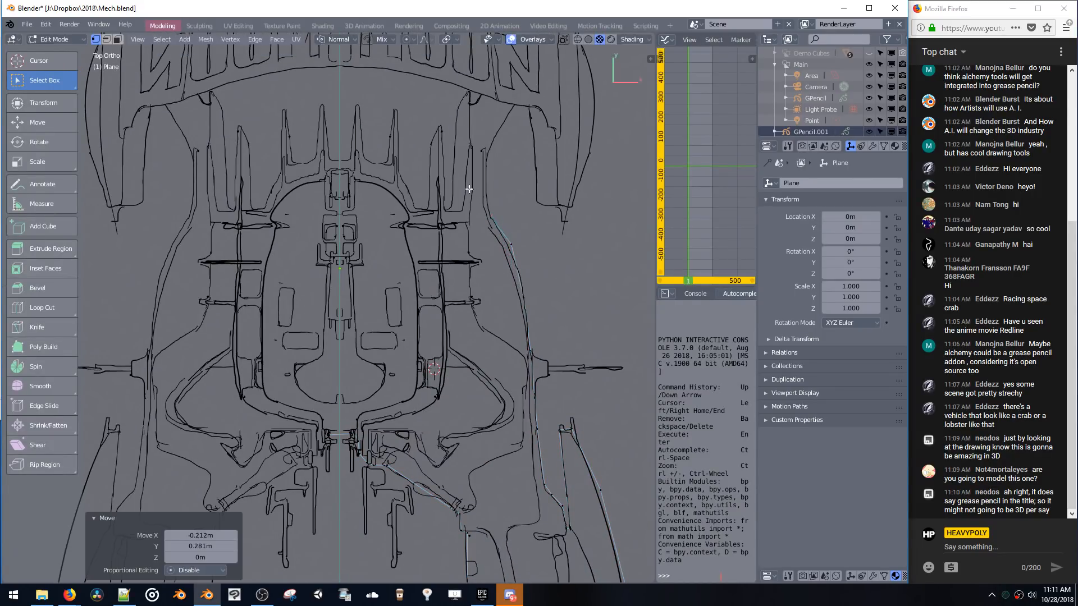
{"action": "scroll", "coordinate": [470, 153], "scroll_direction": "down", "scroll_amount": 3}
{"action": "key", "text": "g"}
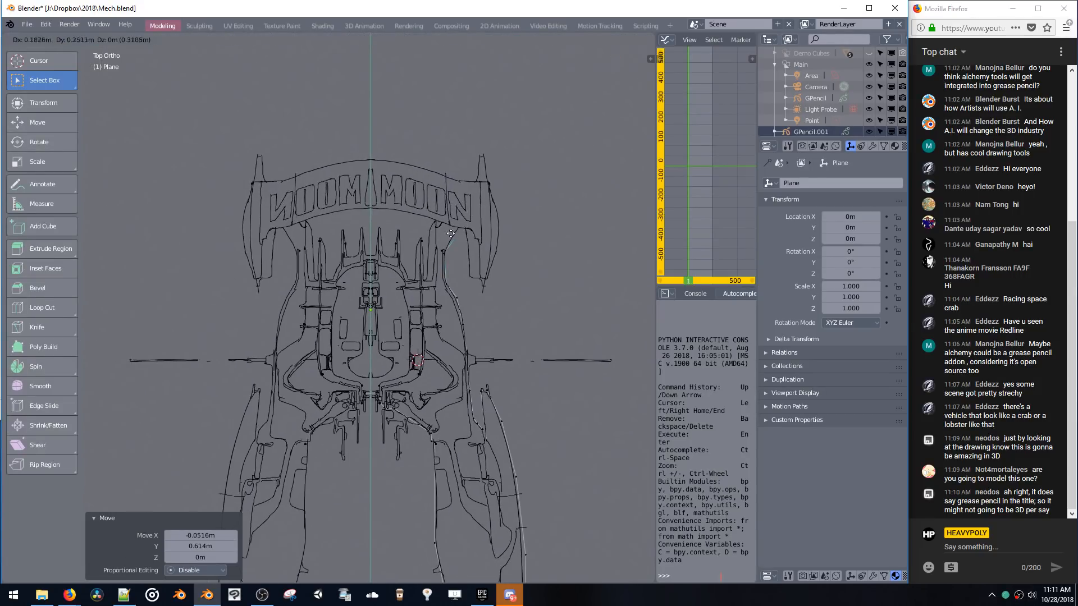
{"action": "left_click", "coordinate": [450, 228]}
{"action": "middle_click_drag", "start_coordinate": [456, 225], "coordinate": [516, 187], "text": "shift"}
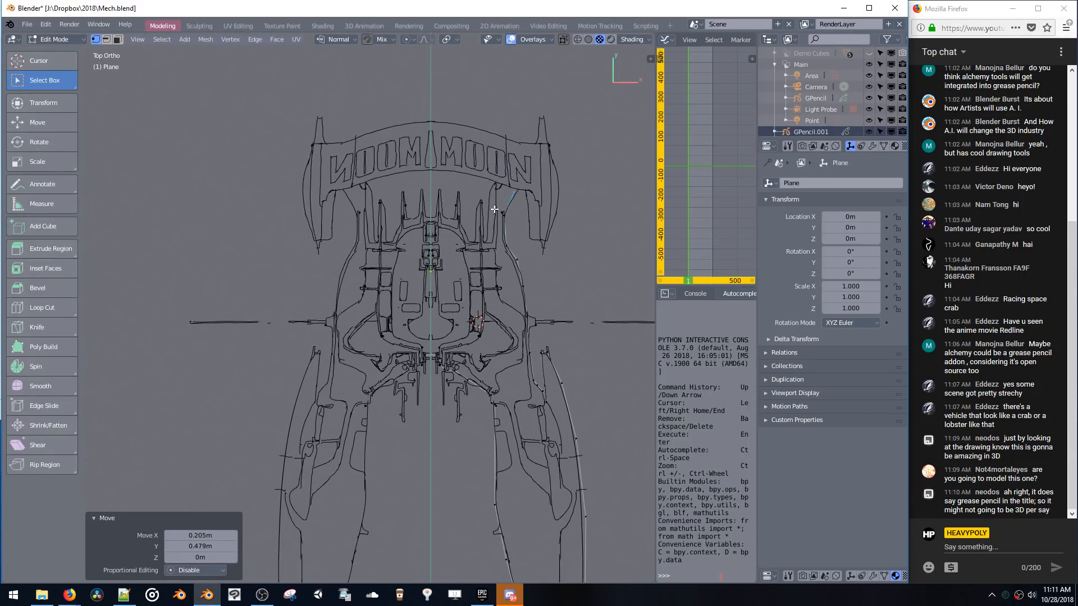
- Extend the outline around the body's rear edge, in front of the wing, to the centre line
{"action": "left_click", "coordinate": [493, 220]}
{"action": "key", "text": "g"}
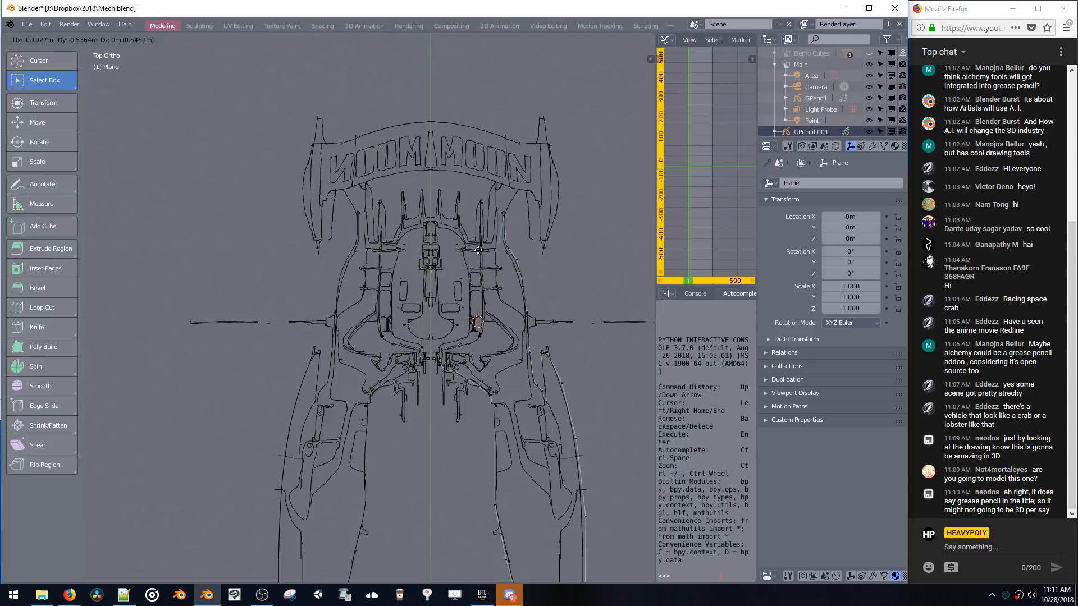
{"action": "left_click", "coordinate": [452, 190]}
{"action": "key", "text": "g"}
{"action": "left_click", "coordinate": [394, 183]}
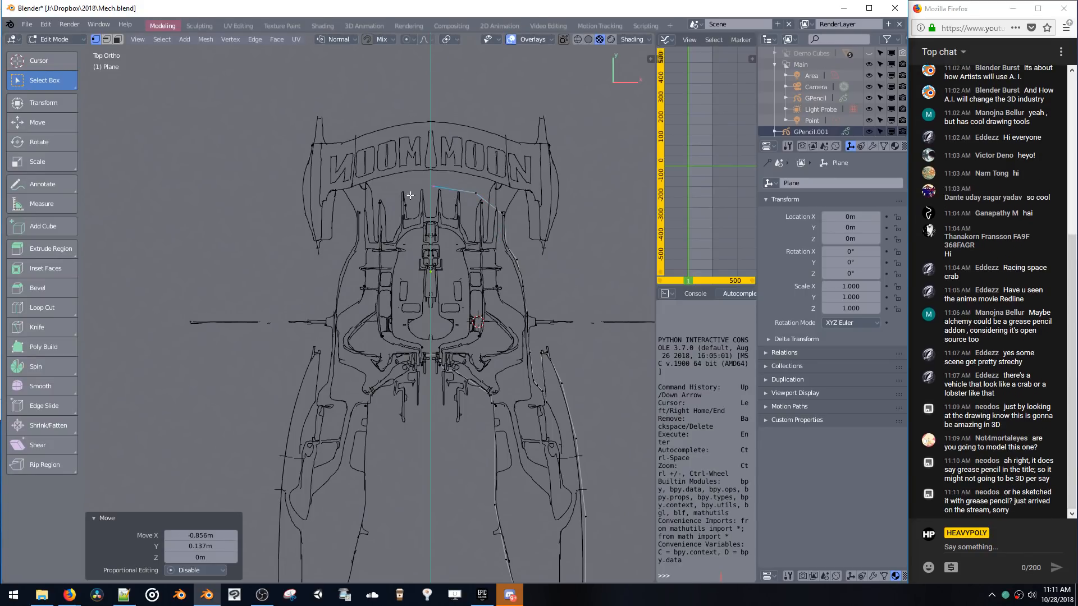
{"action": "key", "text": "g"}
{"action": "left_click", "coordinate": [406, 192]}
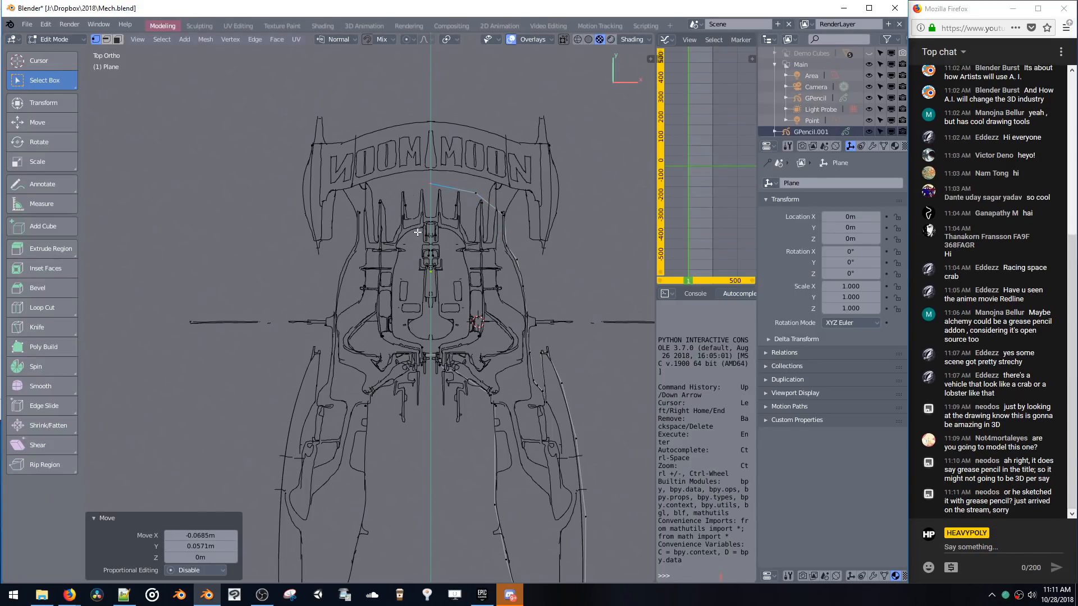
- Fill the complete linked outline with a face and extrude it downward by about 0.5
{"action": "key", "text": "ctrl+l"}
{"action": "key", "text": "g"}
{"action": "right_click", "coordinate": [428, 356]}
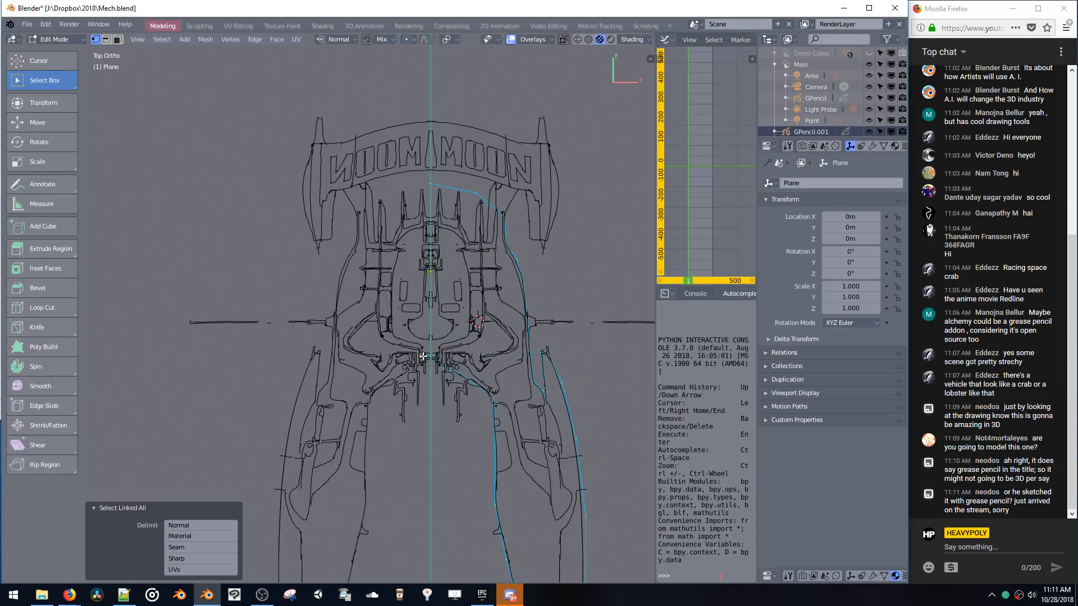
{"action": "key", "text": "f"}
{"action": "mouse_move", "coordinate": [435, 258]}
{"action": "middle_mouse_down"}
{"action": "mouse_move", "coordinate": [413, 181]}
{"action": "mouse_move", "coordinate": [448, 220]}
{"action": "mouse_move", "coordinate": [447, 232]}
{"action": "mouse_move", "coordinate": [432, 228]}
{"action": "middle_mouse_up"}
{"action": "key", "text": "e"}
{"action": "left_click", "coordinate": [435, 190]}
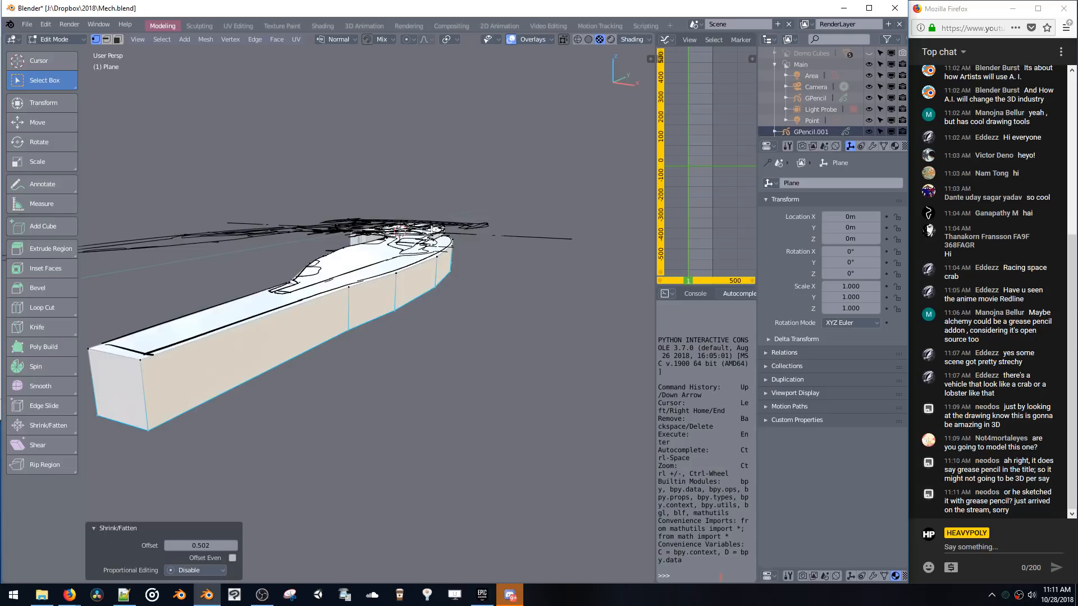
- Cut a horizontal edge loop around the extruded side walls, halfway up their height
{"action": "key", "text": "ctrl+r"}
{"action": "left_click", "coordinate": [396, 295]}
{"action": "left_click", "coordinate": [395, 295]}
{"action": "key", "text": "space"}
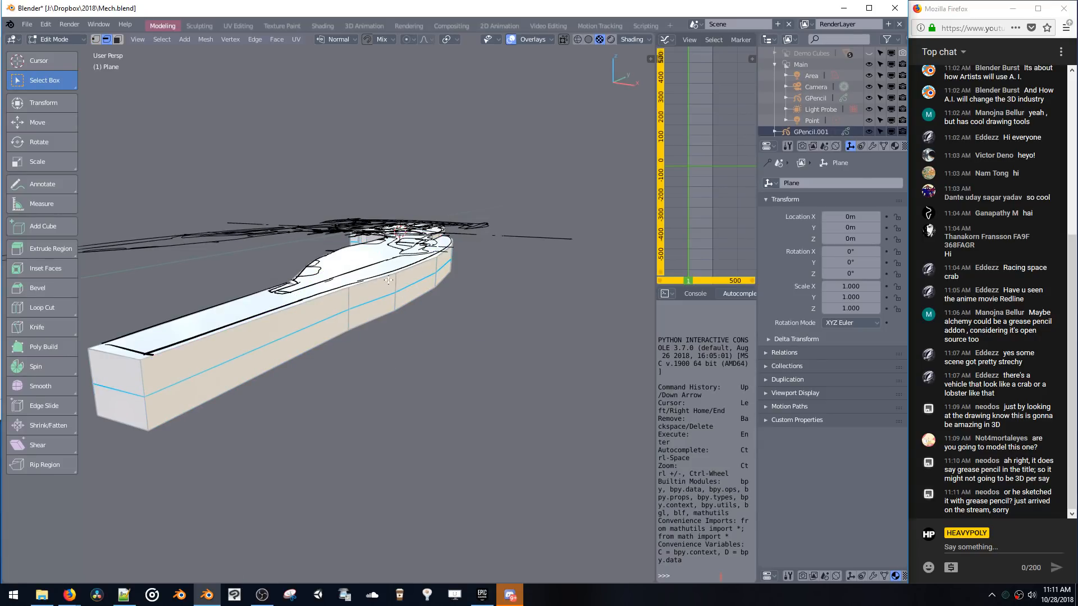
- Try to scale the extrusion's top edge loop to about 0.885, and undo the resize
{"action": "left_click", "coordinate": [388, 280], "text": "alt"}
{"action": "middle_click_drag", "start_coordinate": [388, 280], "coordinate": [413, 374]}
{"action": "key", "text": "s"}
{"action": "left_click", "coordinate": [421, 367]}
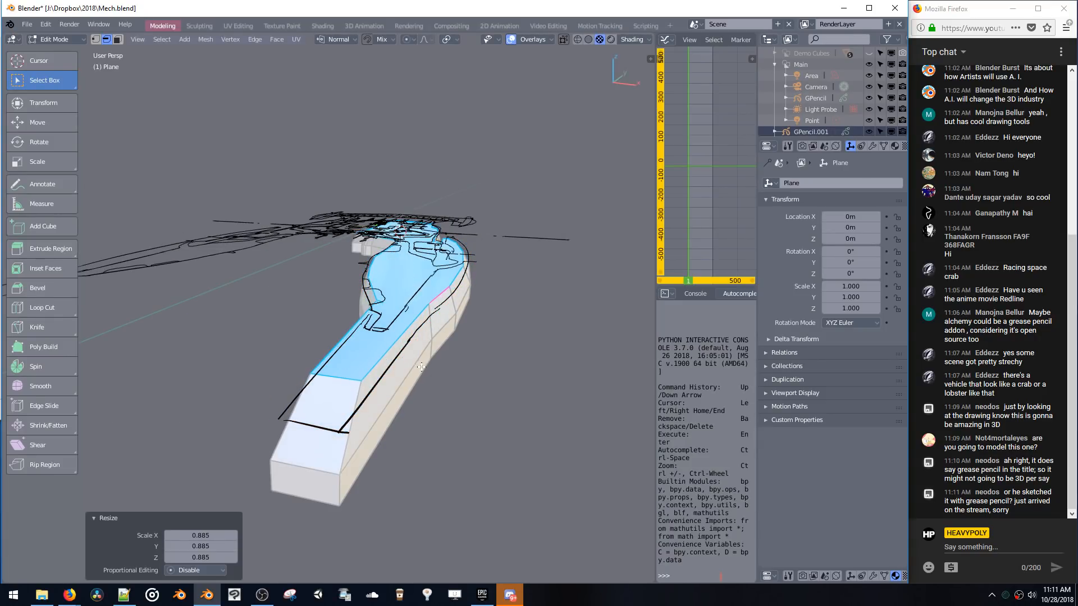
{"action": "key", "text": "ctrl+z"}
{"action": "key", "text": "space"}
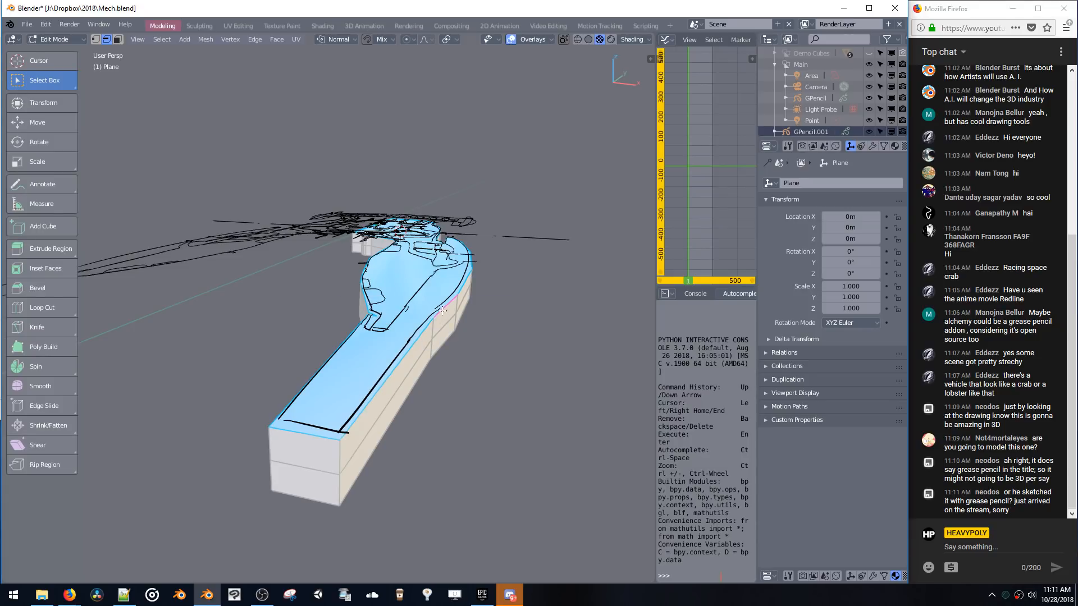
- Select the run of top edges along the leg's outer side
{"action": "left_click", "coordinate": [443, 309]}
{"action": "mouse_move", "coordinate": [468, 291]}
{"action": "middle_mouse_down"}
{"action": "mouse_move", "coordinate": [378, 293]}
{"action": "mouse_move", "coordinate": [452, 277]}
{"action": "mouse_move", "coordinate": [454, 286]}
{"action": "middle_mouse_up"}
{"action": "left_click", "coordinate": [377, 293], "text": "ctrl"}
- Try to move the outer top edges along X and Z, and undo the moves
{"action": "key", "text": "g"}
{"action": "key", "text": "z"}
{"action": "key", "text": "x"}
{"action": "left_click", "coordinate": [424, 288]}
{"action": "key", "text": "g"}
{"action": "key", "text": "z"}
{"action": "left_click", "coordinate": [445, 276]}
{"action": "key", "text": "ctrl+z"}
{"action": "key", "text": "ctrl+z"}
{"action": "key", "text": "ctrl+z"}
{"action": "key", "text": "ctrl+z"}
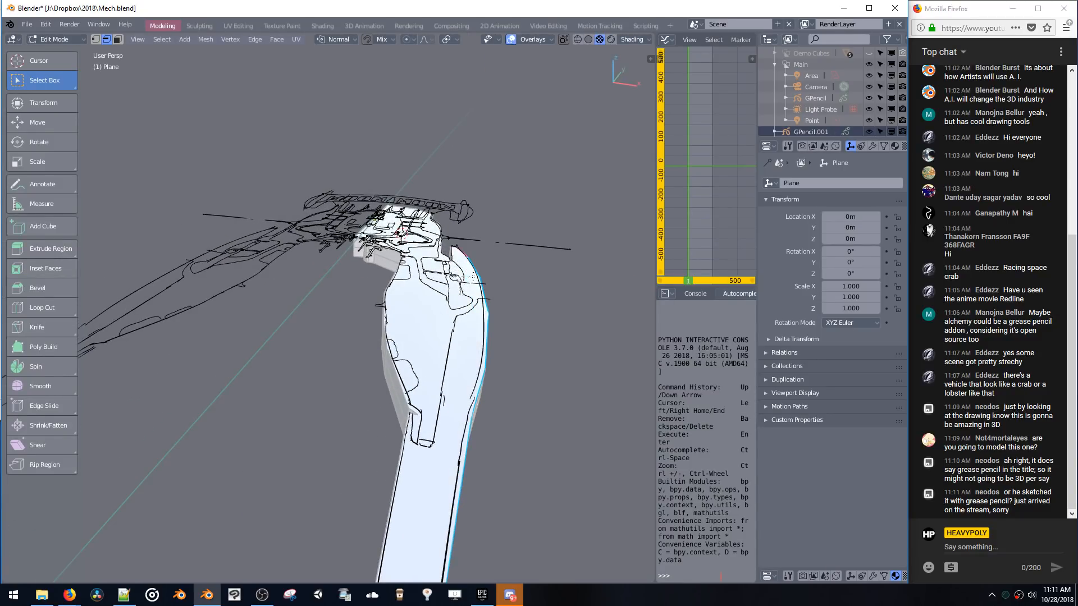
- Move the outer top edges inward along X, and lower a further selection of edges along Z
{"action": "key", "text": "g"}
{"action": "key", "text": "x"}
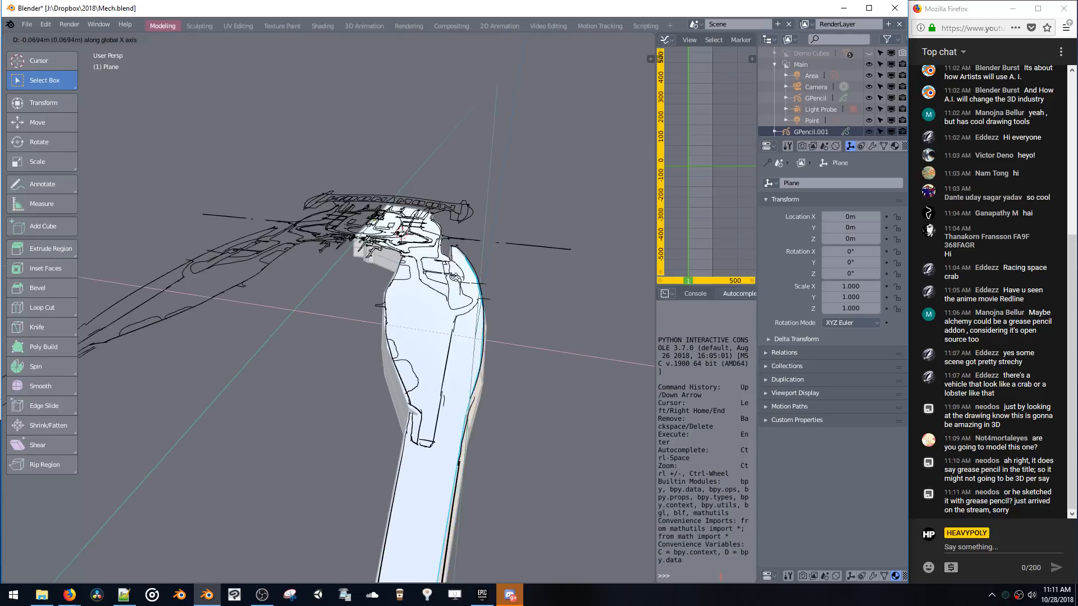
{"action": "left_click", "coordinate": [454, 278]}
{"action": "middle_click_drag", "start_coordinate": [454, 279], "coordinate": [455, 219]}
{"action": "double_click", "coordinate": [450, 194]}
{"action": "key", "text": "g"}
{"action": "key", "text": "z"}
{"action": "left_click", "coordinate": [453, 276]}
- Select another run of edges on the body mesh, move it along X and fill the selected edges
{"action": "left_click", "coordinate": [413, 238]}
{"action": "left_click", "coordinate": [442, 218], "text": "ctrl"}
{"action": "key", "text": "g"}
{"action": "key", "text": "x"}
{"action": "left_click", "coordinate": [444, 258]}
{"action": "double_click", "coordinate": [450, 273]}
{"action": "key", "text": "f"}
- Select a further run of edges along the body mesh, shift it along X and return to Object Mode
{"action": "left_click", "coordinate": [400, 226]}
{"action": "left_click", "coordinate": [519, 279], "text": "ctrl"}
{"action": "key", "text": "g"}
{"action": "key", "text": "x"}
{"action": "left_click", "coordinate": [474, 234]}
{"action": "key", "text": "space"}
{"action": "left_click", "coordinate": [407, 240]}
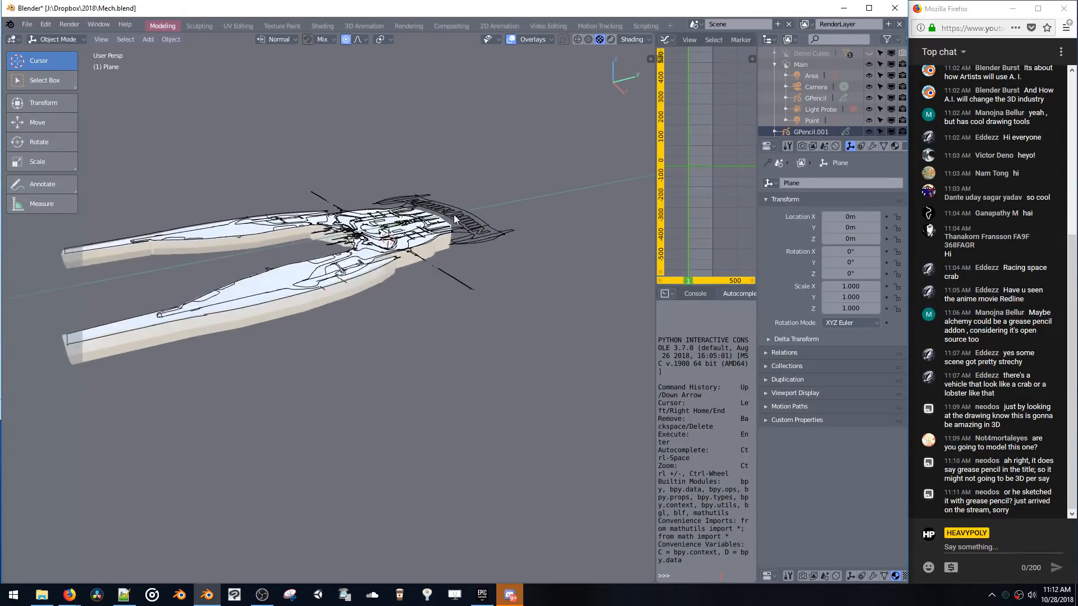
- Move the whole body mesh about 0.79 m down along Z, below the sketch
{"action": "left_click", "coordinate": [371, 275]}
{"action": "key", "text": "g"}
{"action": "key", "text": "z"}
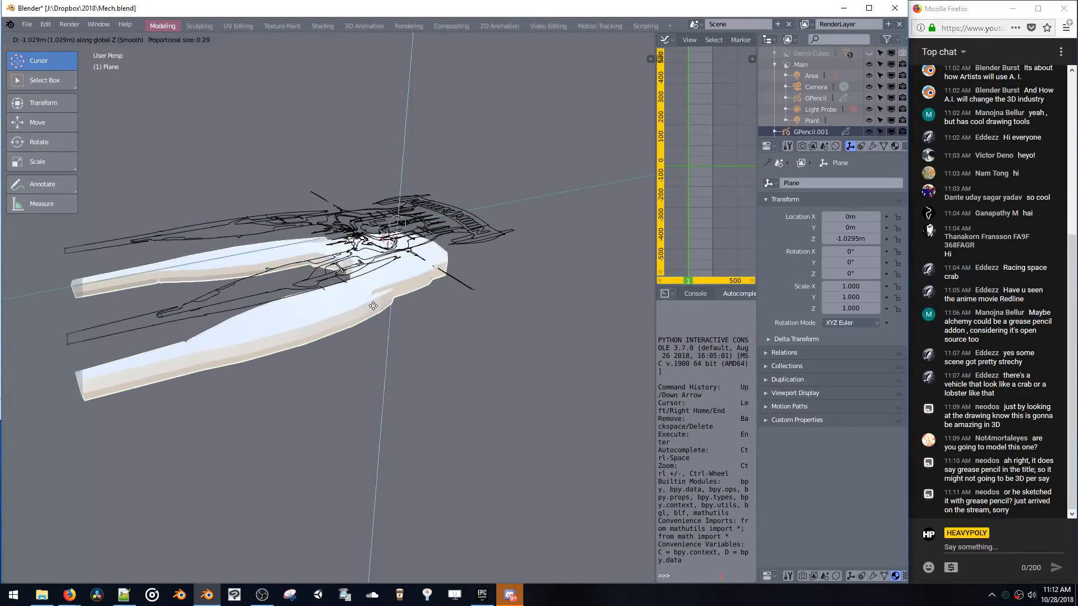
{"action": "left_click", "coordinate": [375, 299]}
- In Edit Mode, duplicate the body's curved rear edges and raise the copy about 1.13 m along Z
{"action": "key", "text": "space"}
{"action": "left_click", "coordinate": [462, 236]}
{"action": "middle_click_drag", "start_coordinate": [459, 239], "coordinate": [463, 285]}
{"action": "key", "text": "space"}
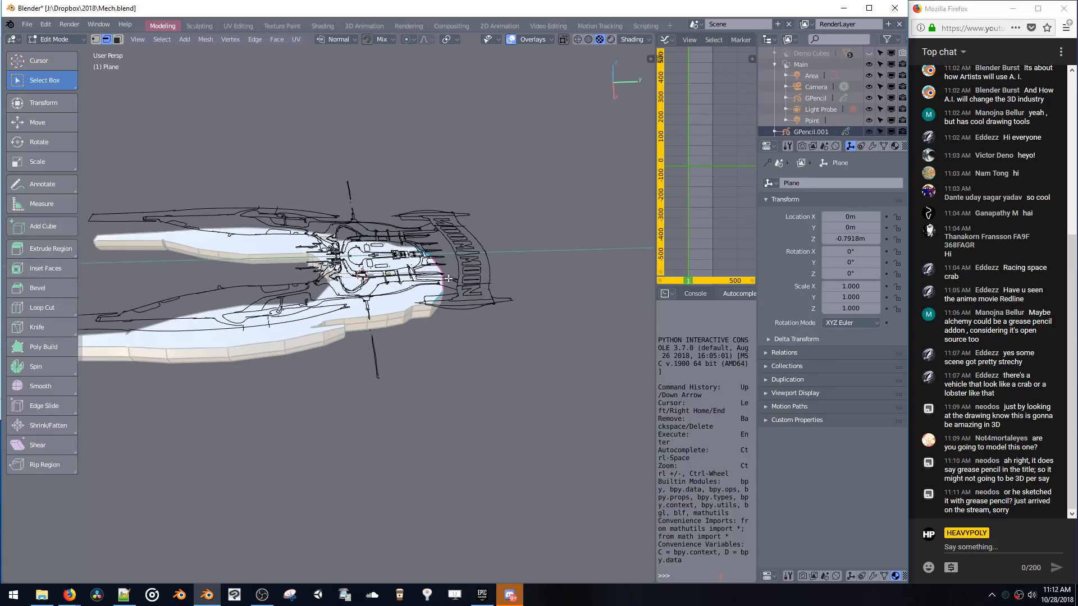
{"action": "key", "text": "shift+d"}
{"action": "left_click", "coordinate": [463, 282]}
{"action": "key", "text": "g"}
{"action": "key", "text": "z"}
{"action": "left_click", "coordinate": [462, 249]}
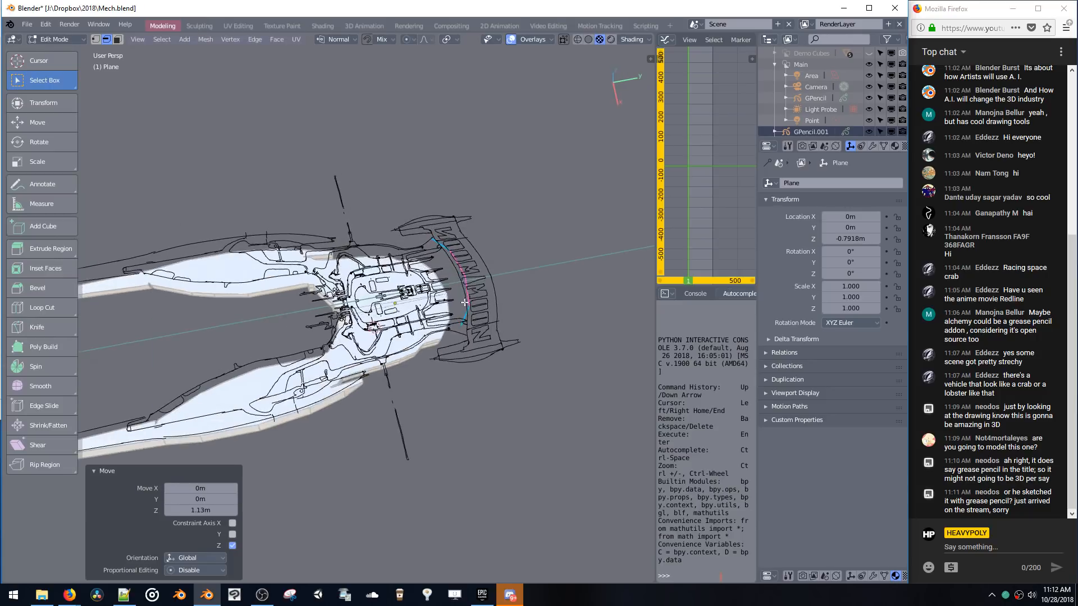
- In top view, align the duplicated edges along Y with the rear wing's lower curve
{"action": "key", "text": "KP_7"}
{"action": "scroll", "coordinate": [437, 263], "scroll_direction": "up", "scroll_amount": 2}
{"action": "key", "text": "1"}
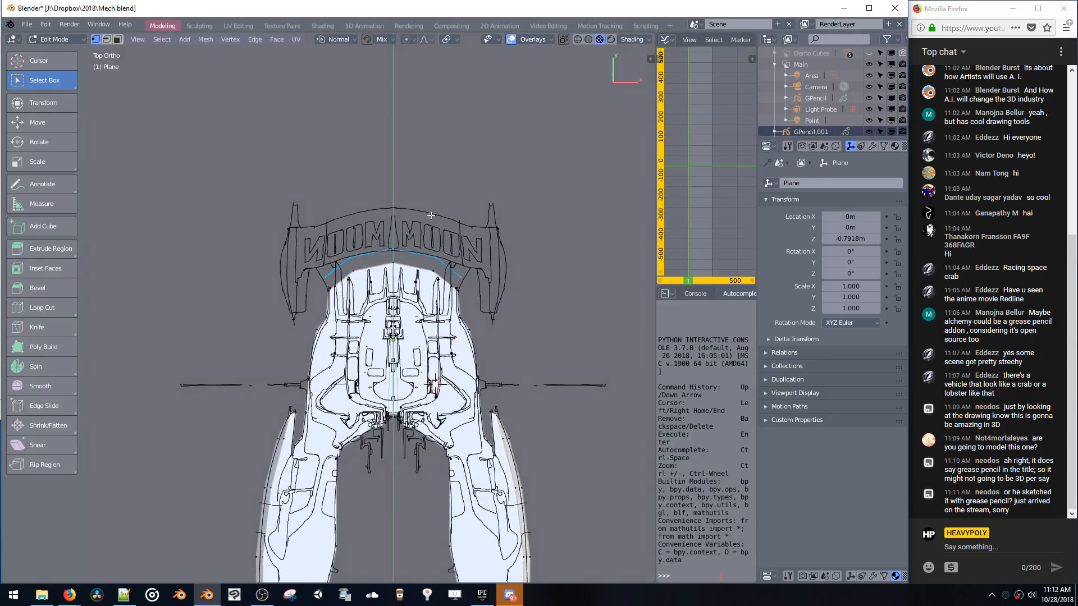
{"action": "scroll", "coordinate": [407, 268], "scroll_direction": "up", "scroll_amount": 3}
{"action": "key", "text": "g"}
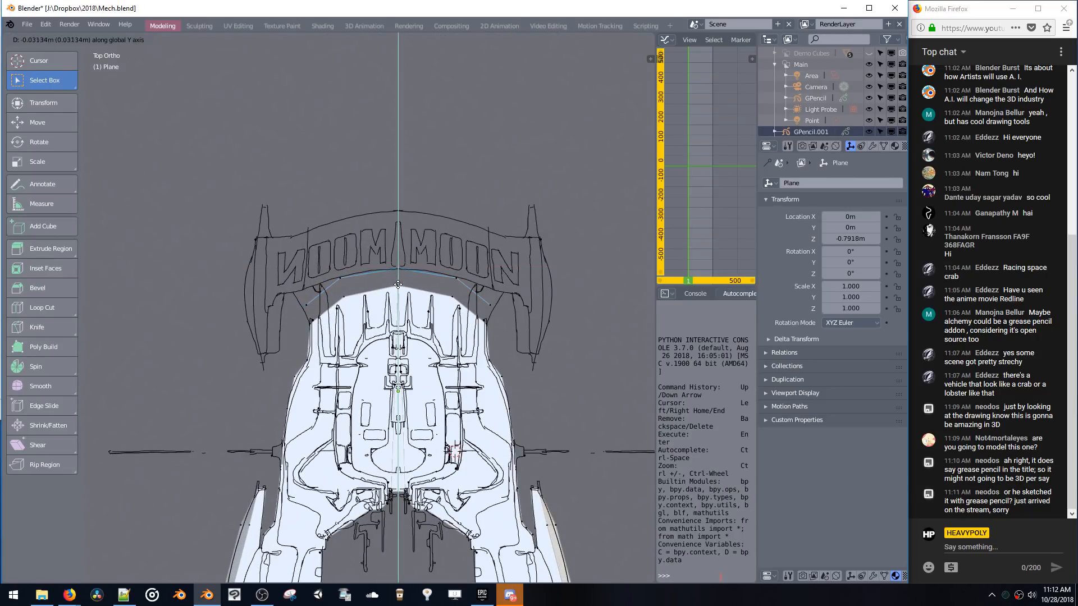
{"action": "left_click", "coordinate": [398, 284]}
- Extend the outer end of the wing edges to the side fin and down its inner edge to the tip
{"action": "left_click", "coordinate": [489, 304]}
{"action": "key", "text": "g"}
{"action": "right_click", "coordinate": [521, 303]}
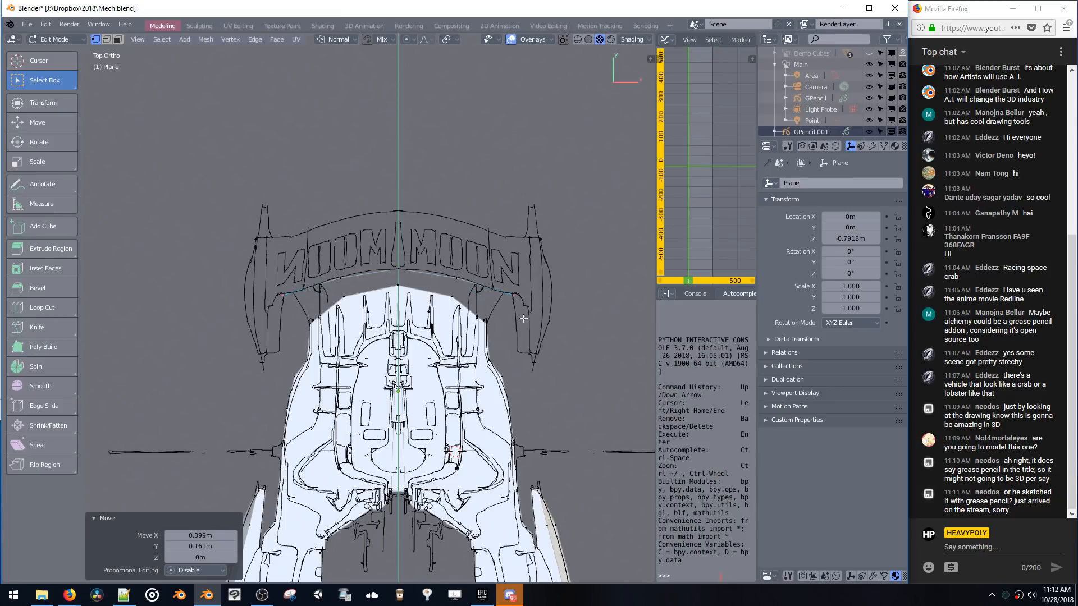
{"action": "key", "text": "g"}
{"action": "left_click", "coordinate": [530, 326]}
{"action": "key", "text": "g"}
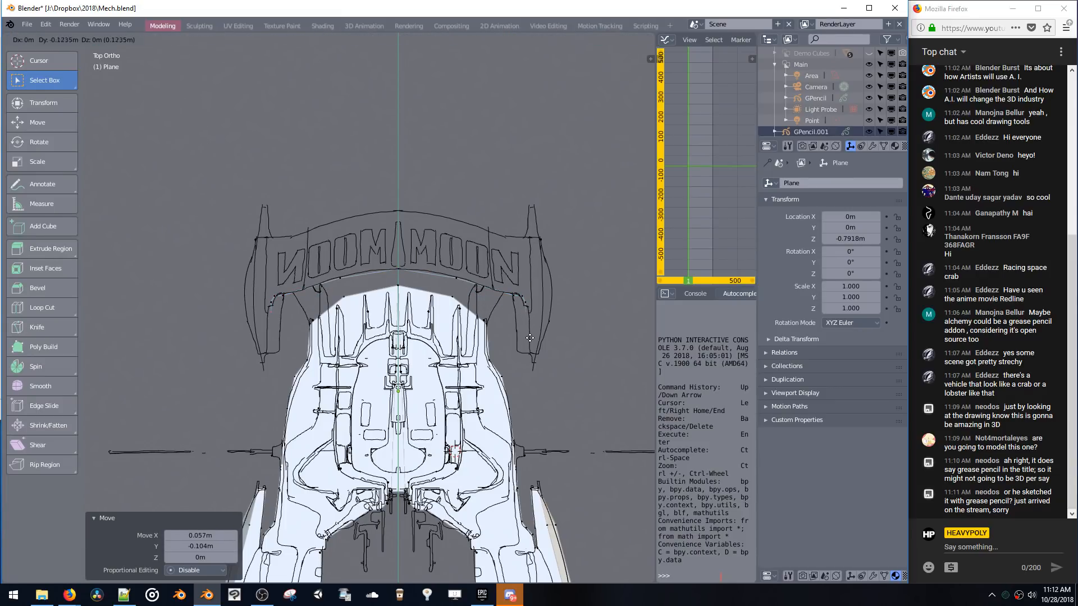
{"action": "left_click", "coordinate": [533, 380]}
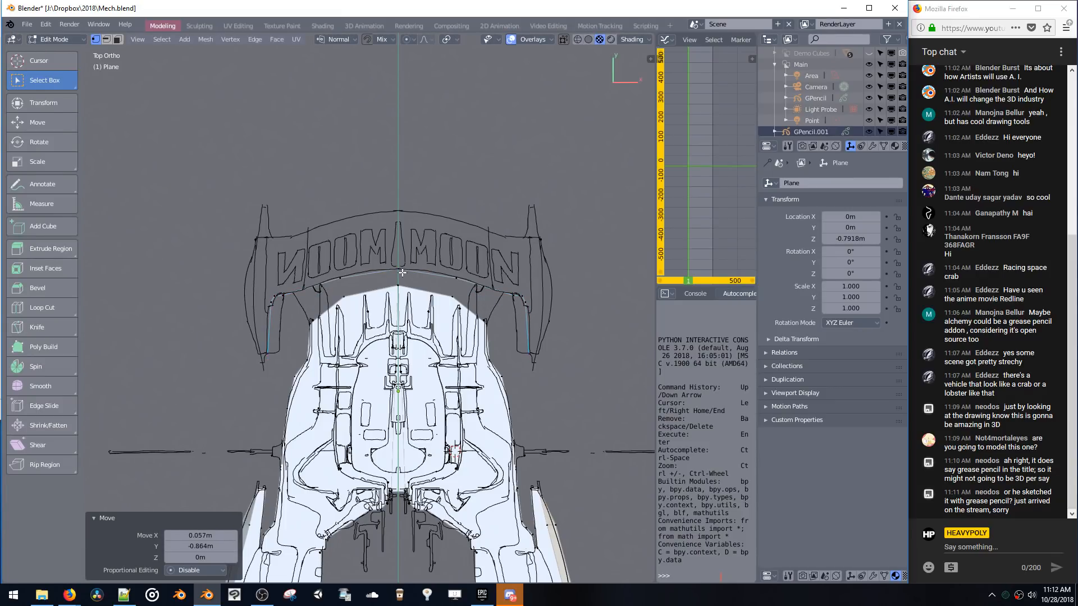
- Fit the middle vertex of the chain to the wing's lower curve, select the linked chain and switch to face selection
{"action": "key", "text": "ctrl+l"}
{"action": "left_click", "coordinate": [459, 280]}
{"action": "key", "text": "g"}
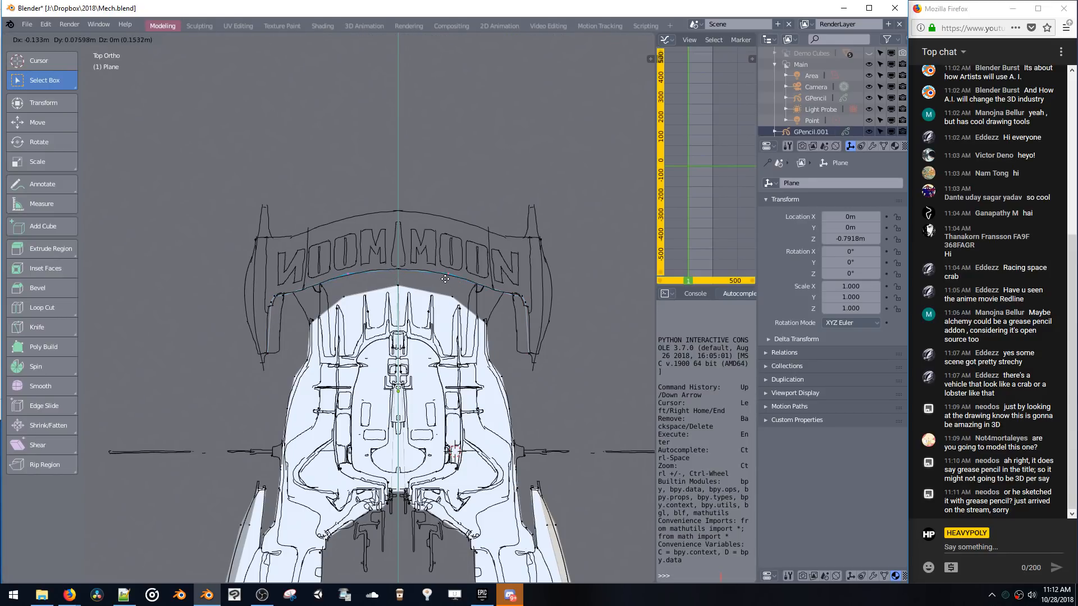
{"action": "left_click", "coordinate": [449, 276]}
{"action": "double_click", "coordinate": [397, 272]}
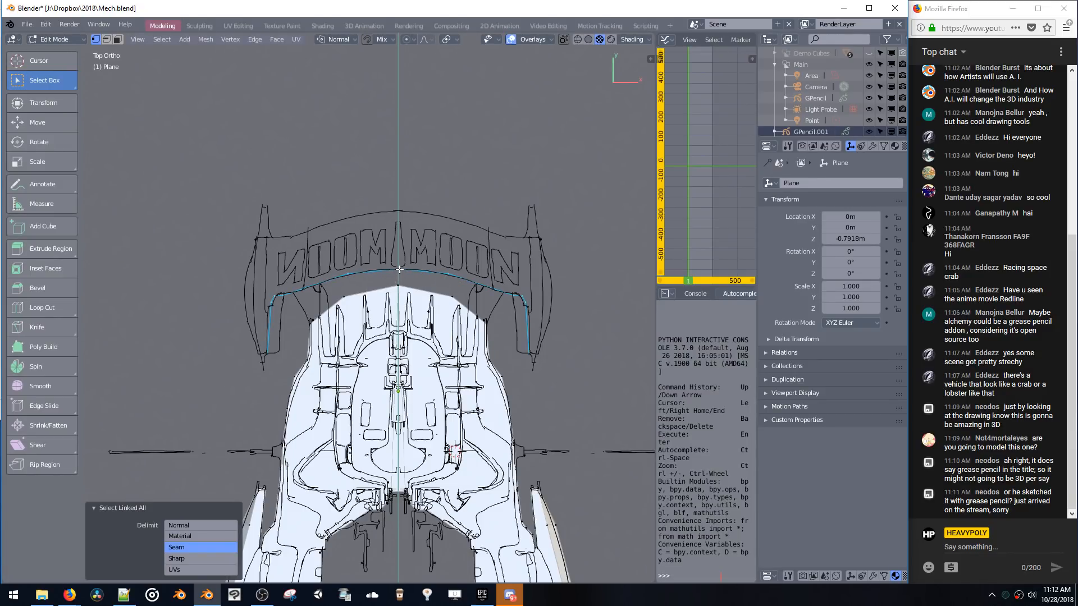
{"action": "key", "text": "3"}
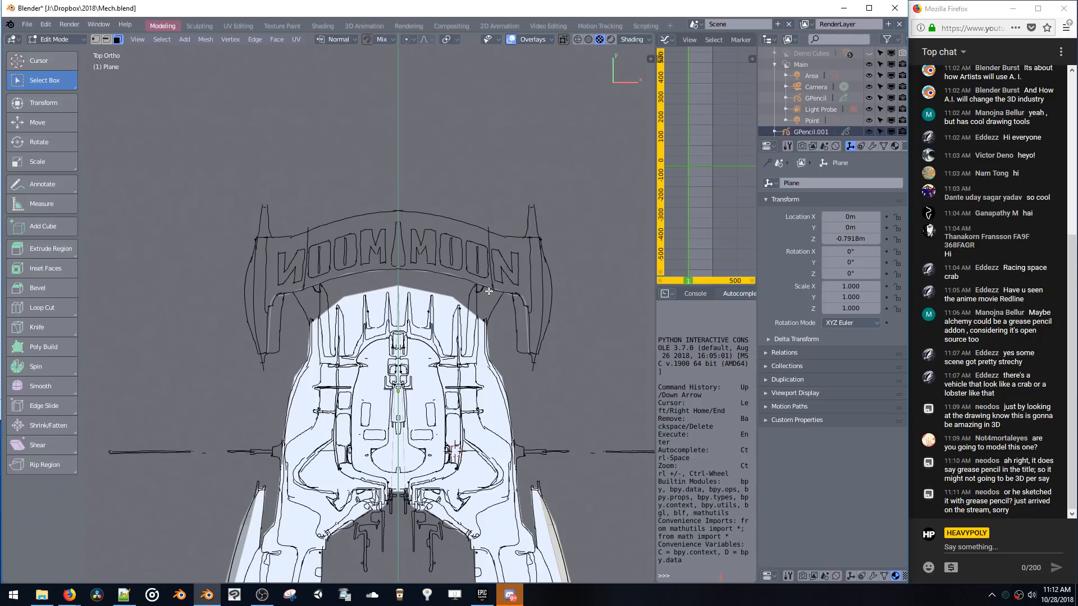
- Extrude the wing's lower curve edges along Y to the wing's upper contour, and select the adjoining outer edge
{"action": "key", "text": "2"}
{"action": "key", "text": "g"}
{"action": "key", "text": "y"}
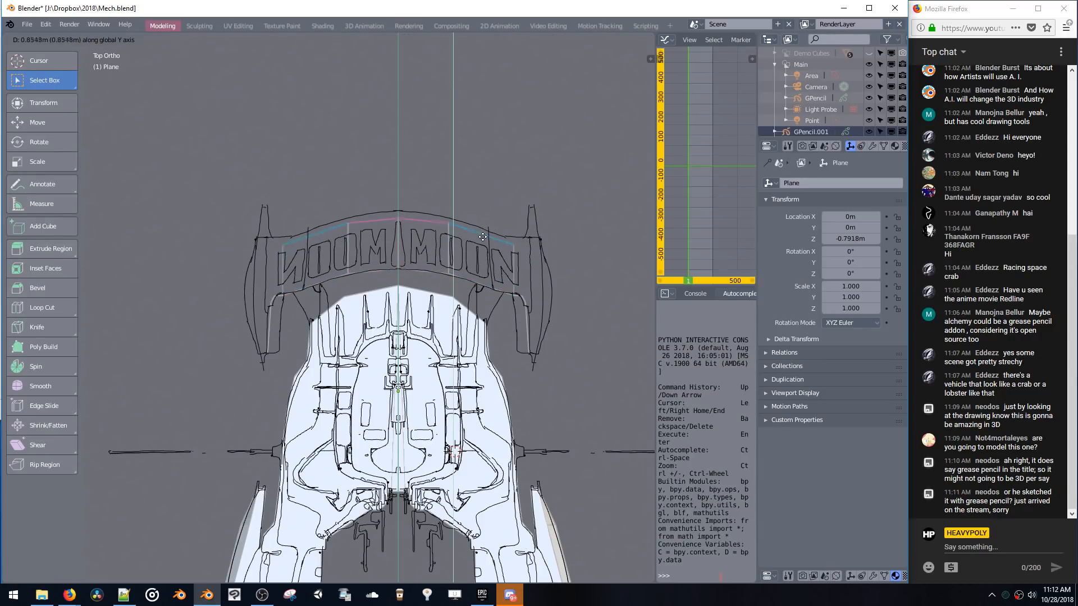
{"action": "left_click", "coordinate": [484, 233]}
{"action": "left_click", "coordinate": [516, 291]}
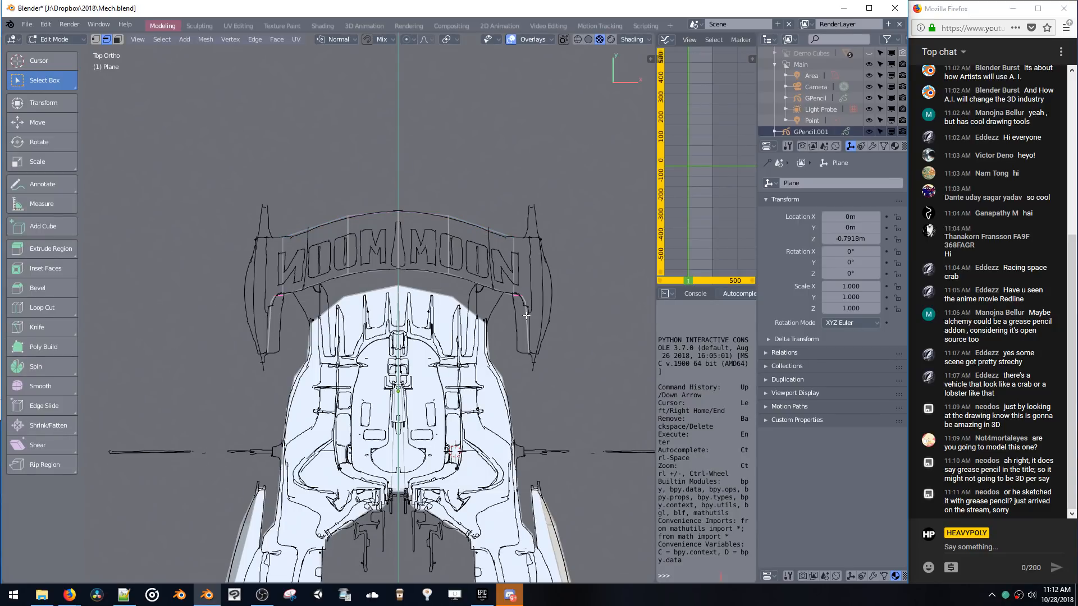
- Remove the leftover fin edges, extrude the wing's outer edge along X to the side fin, and make the linked wing's normals consistent
{"action": "key", "text": "x"}
{"action": "key", "text": "space"}
{"action": "key", "text": "g"}
{"action": "key", "text": "x"}
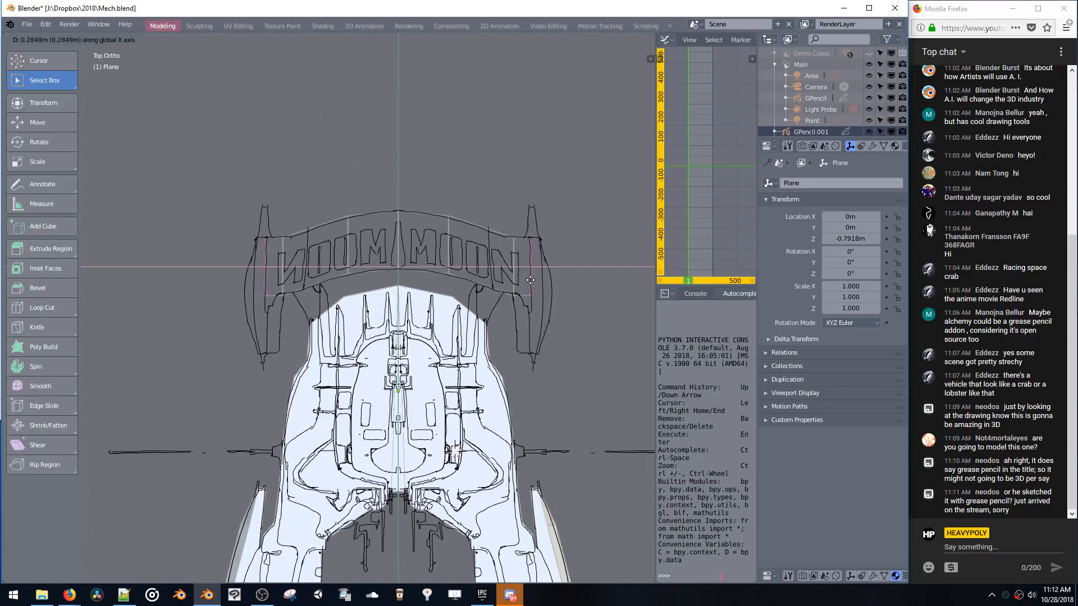
{"action": "left_click", "coordinate": [519, 280]}
{"action": "key", "text": "ctrl+l"}
{"action": "key", "text": "ctrl+n"}
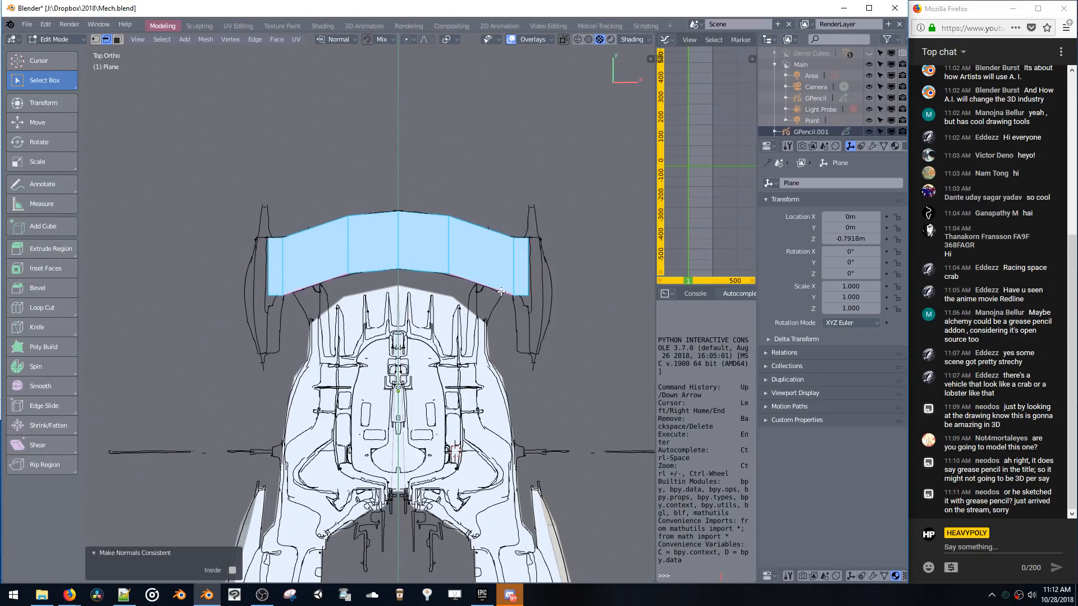
- Lower the selected rear wing mesh about 0.45 m along Z
{"action": "middle_click_drag", "start_coordinate": [500, 290], "coordinate": [465, 232]}
{"action": "mouse_move", "coordinate": [460, 245]}
{"action": "middle_mouse_down"}
{"action": "mouse_move", "coordinate": [495, 245]}
{"action": "mouse_move", "coordinate": [466, 160]}
{"action": "mouse_move", "coordinate": [488, 172]}
{"action": "mouse_move", "coordinate": [487, 189]}
{"action": "middle_mouse_up"}
{"action": "key", "text": "g"}
{"action": "key", "text": "z"}
{"action": "left_click", "coordinate": [458, 180]}
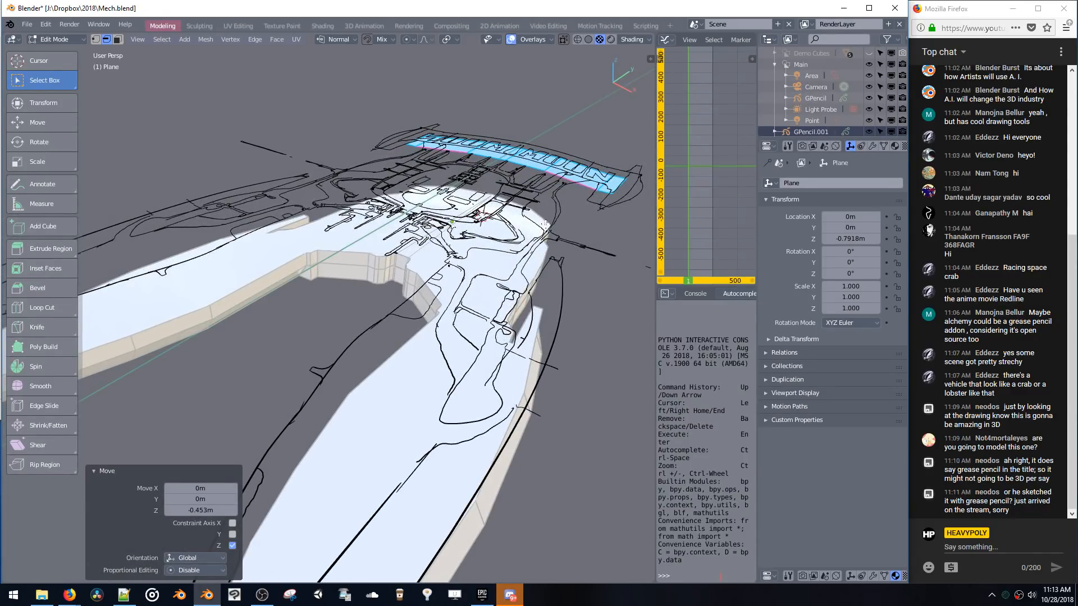
- Return to edge selection on the body mesh and select the inner top edge of the lower leg
{"action": "mouse_move", "coordinate": [544, 224]}
{"action": "middle_mouse_down"}
{"action": "mouse_move", "coordinate": [470, 204]}
{"action": "mouse_move", "coordinate": [480, 208]}
{"action": "mouse_move", "coordinate": [485, 176]}
{"action": "mouse_move", "coordinate": [566, 165]}
{"action": "mouse_move", "coordinate": [523, 192]}
{"action": "middle_mouse_up"}
{"action": "key", "text": "ctrl+space"}
{"action": "key", "text": "ctrl+Tab"}
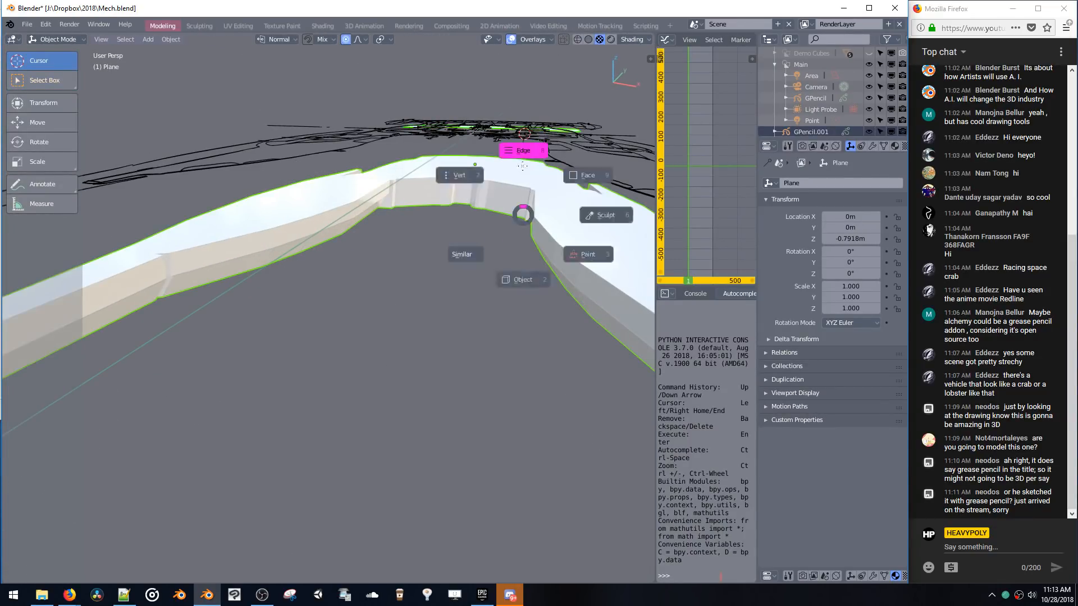
{"action": "left_click", "coordinate": [503, 185]}
{"action": "middle_click_drag", "start_coordinate": [515, 194], "coordinate": [476, 220]}
{"action": "key", "text": "alt+a"}
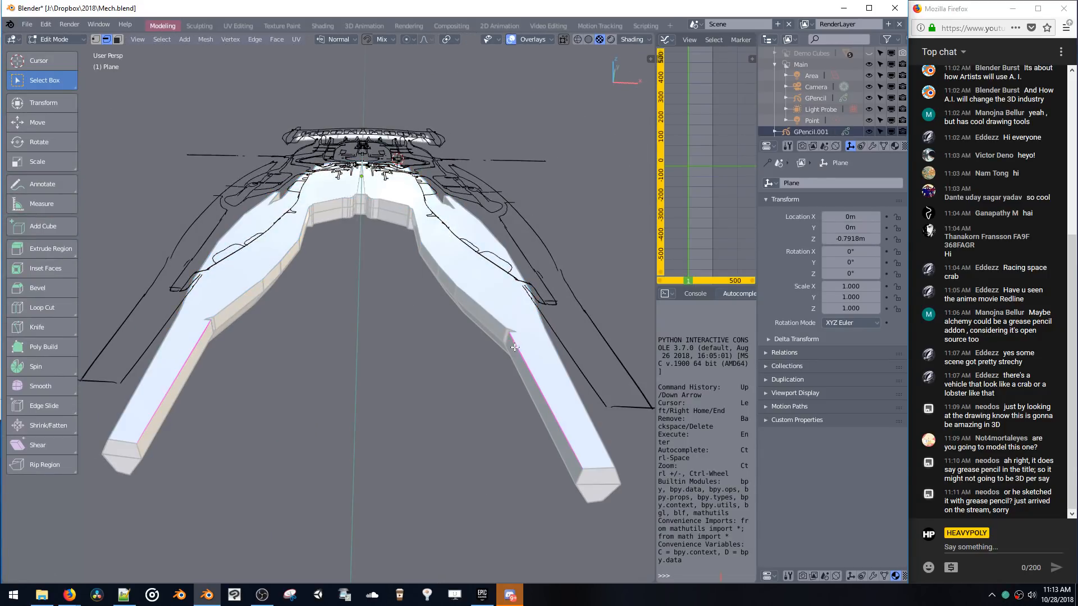
- Cut an edge across the leg's top surface at the knee, from the inner corner to the outer corner
{"action": "middle_click_drag", "start_coordinate": [510, 335], "coordinate": [479, 304]}
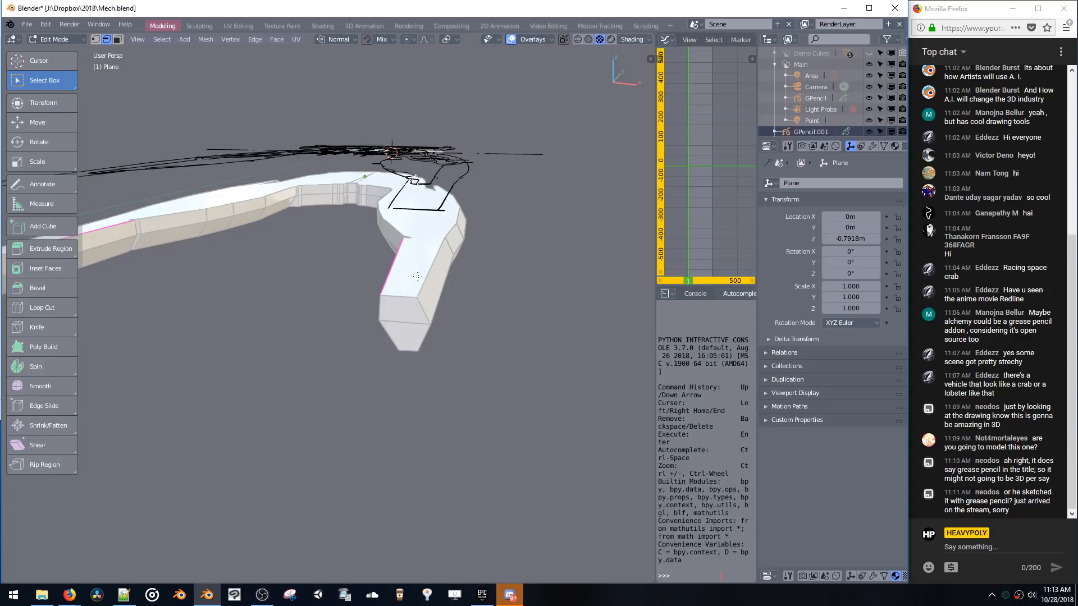
{"action": "mouse_move", "coordinate": [417, 276]}
{"action": "middle_mouse_down"}
{"action": "mouse_move", "coordinate": [455, 284]}
{"action": "mouse_move", "coordinate": [420, 318]}
{"action": "middle_mouse_up"}
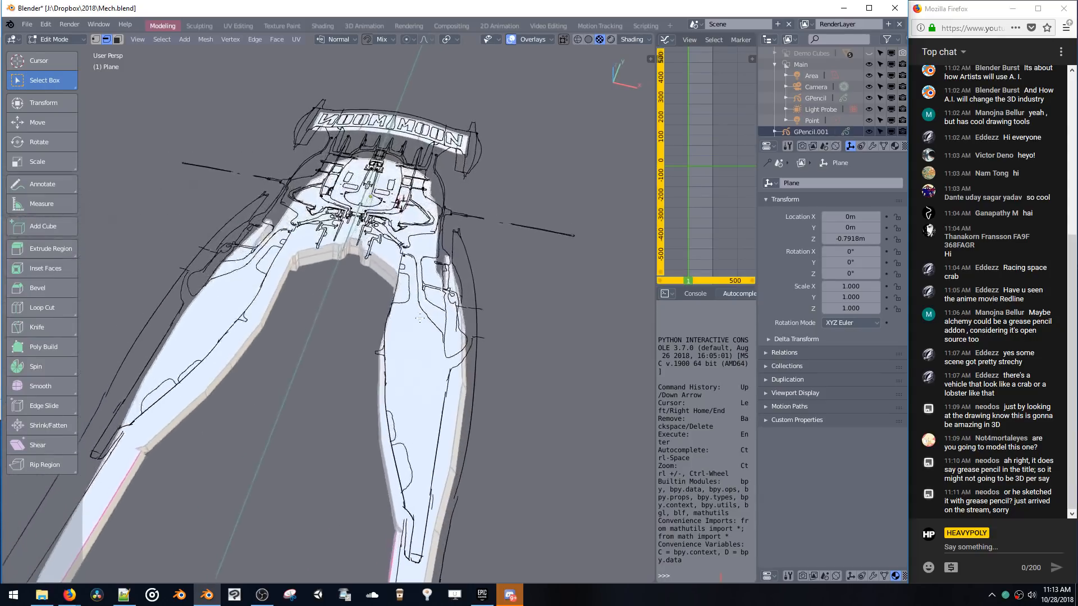
{"action": "key", "text": "grave"}
{"action": "left_click", "coordinate": [425, 278]}
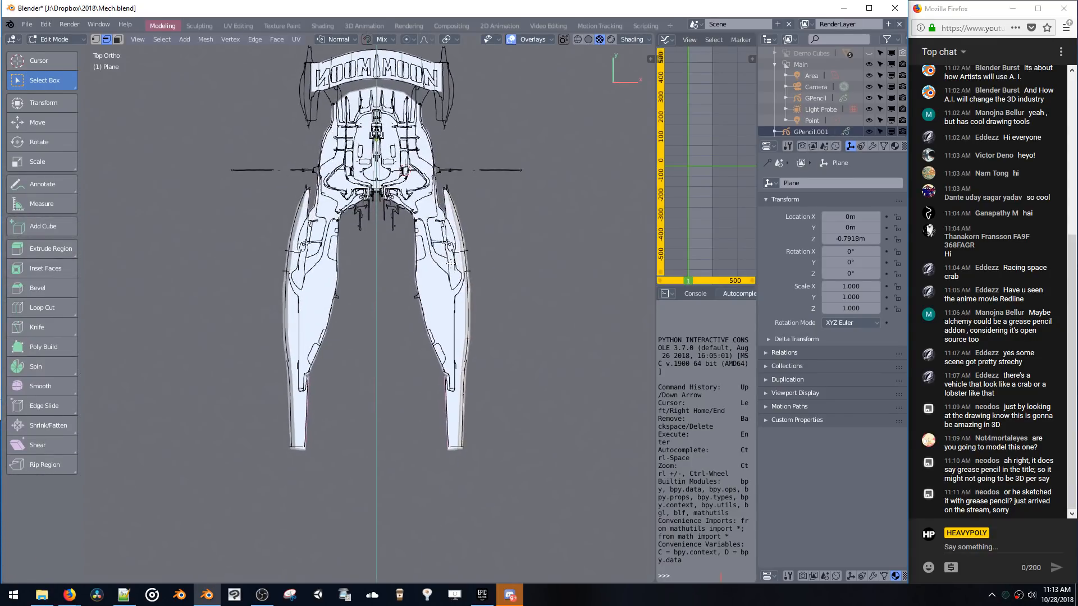
{"action": "scroll", "coordinate": [449, 264], "scroll_direction": "up", "scroll_amount": 1}
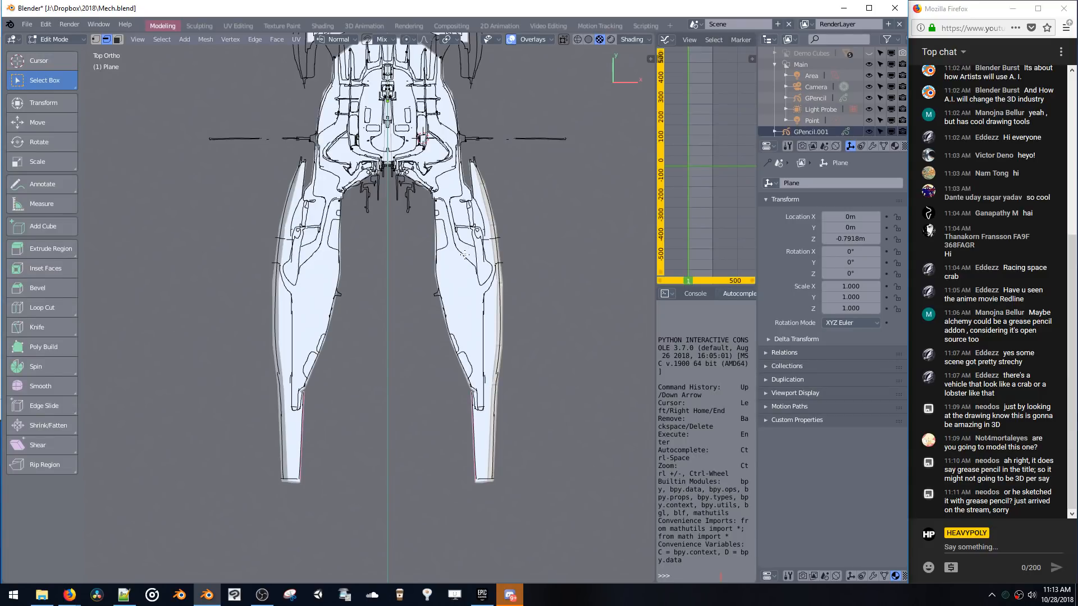
{"action": "mouse_move", "coordinate": [465, 255]}
{"action": "middle_mouse_down"}
{"action": "mouse_move", "coordinate": [494, 224]}
{"action": "mouse_move", "coordinate": [393, 124]}
{"action": "mouse_move", "coordinate": [457, 187]}
{"action": "mouse_move", "coordinate": [478, 260]}
{"action": "middle_mouse_up"}
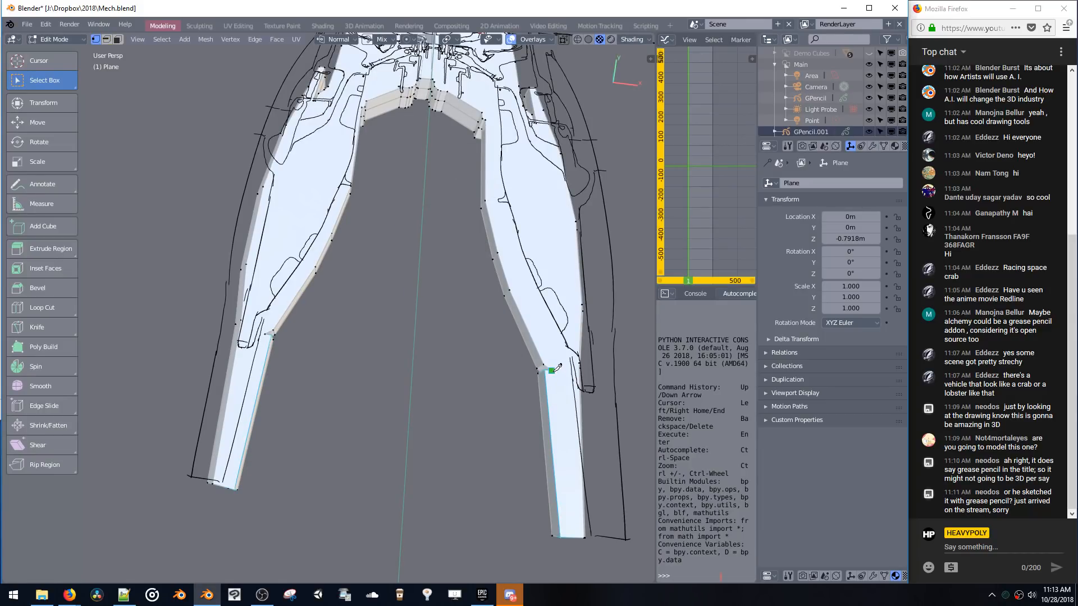
{"action": "mouse_move", "coordinate": [604, 370]}
{"action": "middle_mouse_down"}
{"action": "mouse_move", "coordinate": [415, 258]}
{"action": "mouse_move", "coordinate": [409, 196]}
{"action": "mouse_move", "coordinate": [375, 157]}
{"action": "middle_mouse_up"}
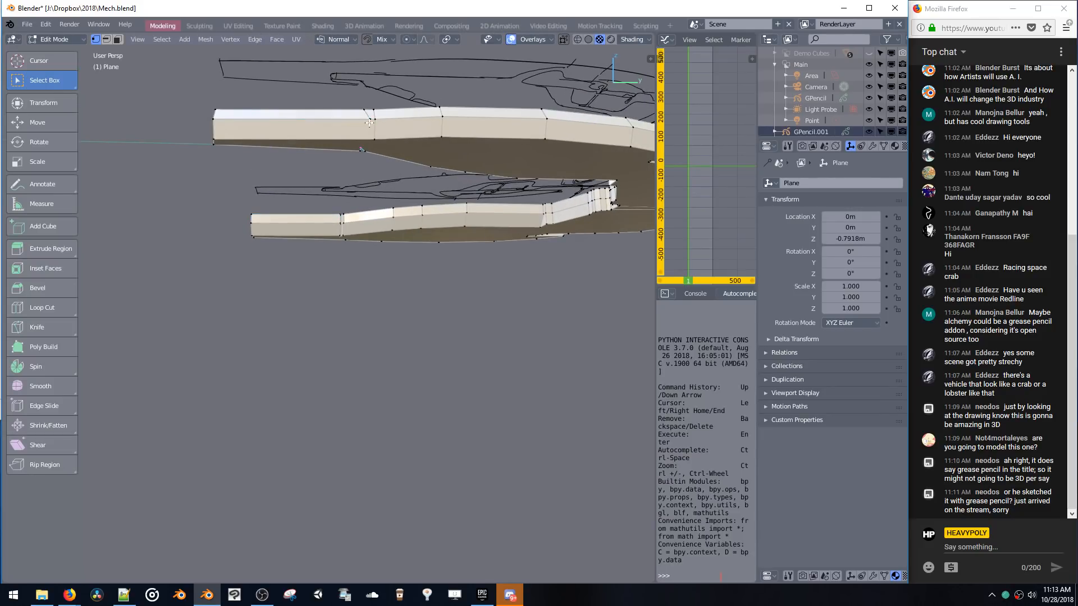
{"action": "mouse_move", "coordinate": [357, 139]}
{"action": "middle_mouse_down"}
{"action": "mouse_move", "coordinate": [466, 194]}
{"action": "mouse_move", "coordinate": [448, 150]}
{"action": "middle_mouse_up"}
{"action": "middle_click_drag", "start_coordinate": [444, 207], "coordinate": [484, 231]}
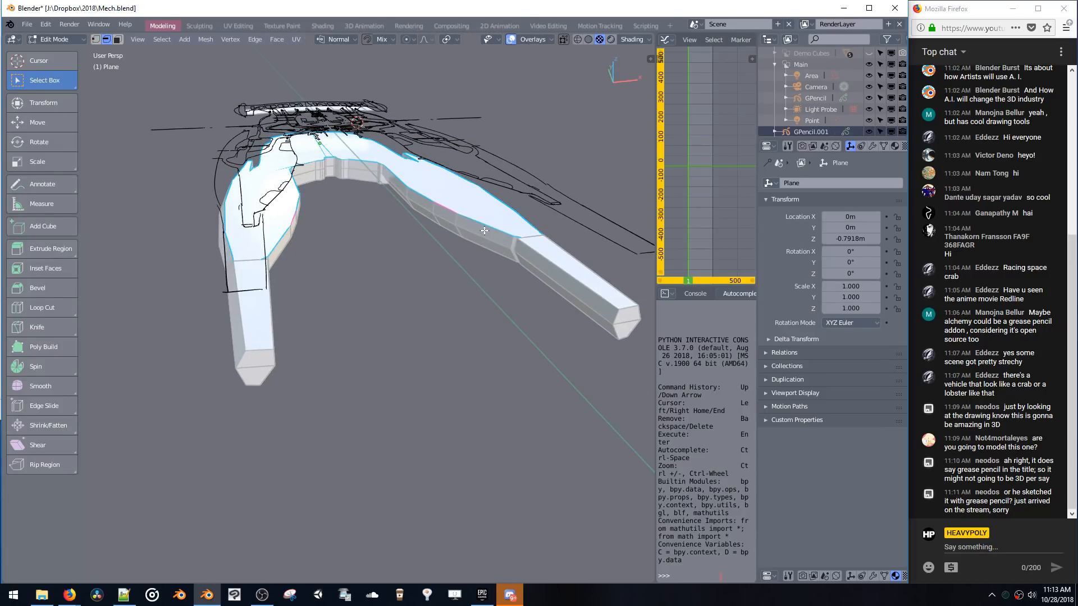
- Select the path of inner top edges along the thigh and move it down along Z
{"action": "left_click", "coordinate": [398, 176], "text": "ctrl"}
{"action": "key", "text": "g"}
{"action": "key", "text": "z"}
{"action": "left_click", "coordinate": [403, 194]}
{"action": "middle_click_drag", "start_coordinate": [424, 190], "coordinate": [392, 190]}
{"action": "scroll", "coordinate": [474, 201], "scroll_direction": "up", "scroll_amount": 4}
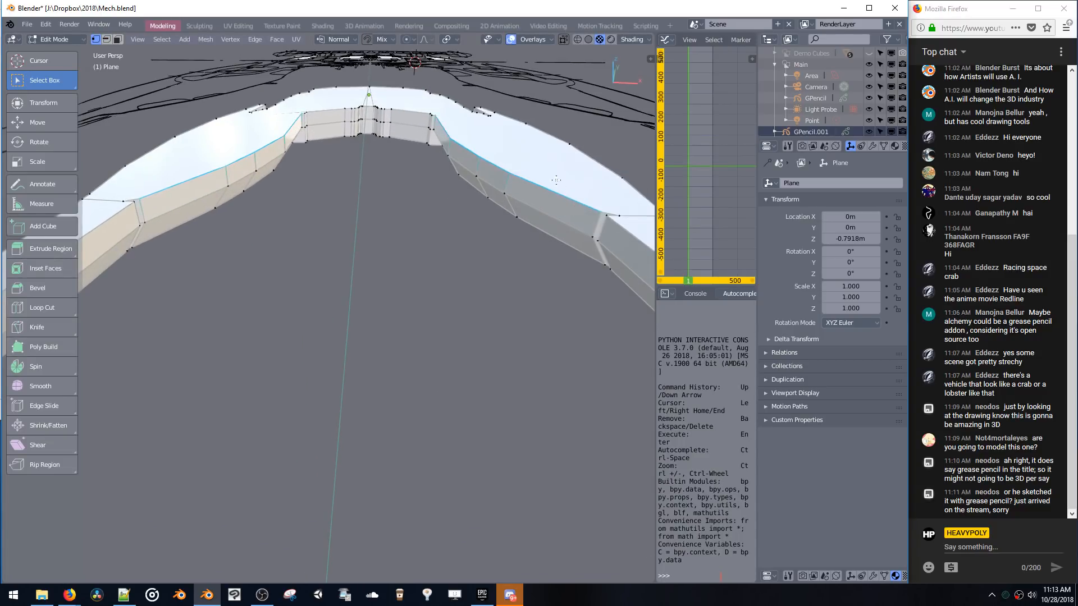
{"action": "middle_click_drag", "start_coordinate": [555, 179], "coordinate": [445, 270]}
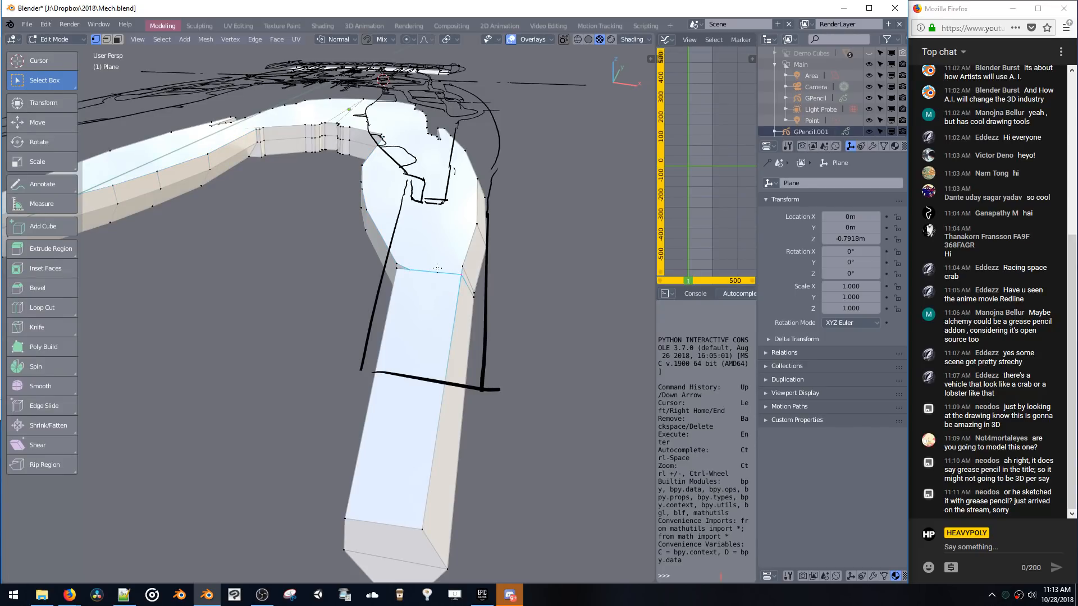
{"action": "middle_click_drag", "start_coordinate": [437, 267], "coordinate": [404, 254]}
{"action": "right_click", "coordinate": [365, 234]}
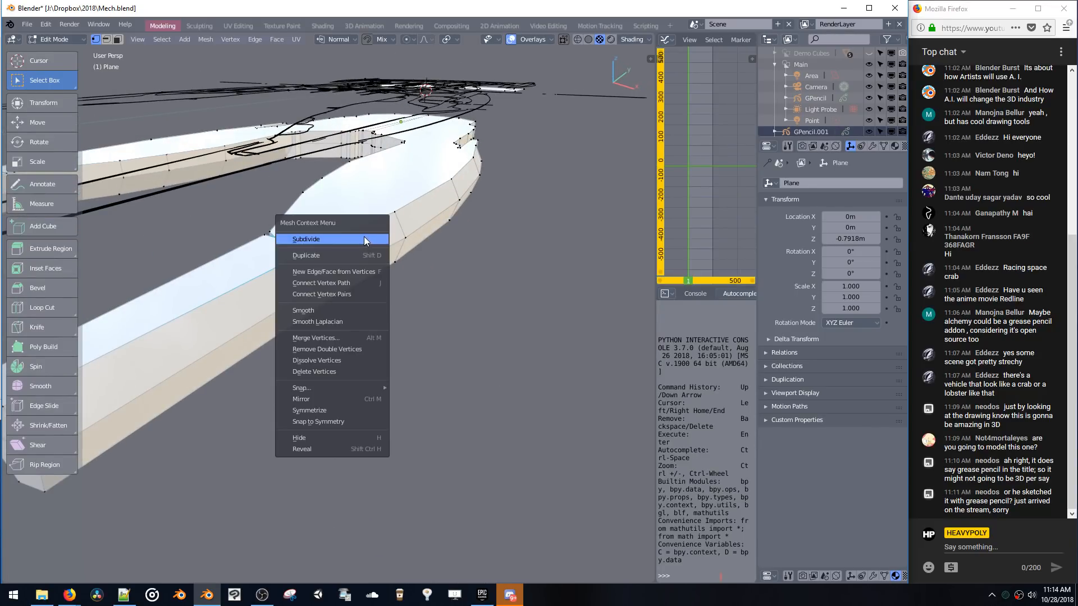
{"action": "left_click", "coordinate": [361, 237]}
{"action": "left_click", "coordinate": [301, 239]}
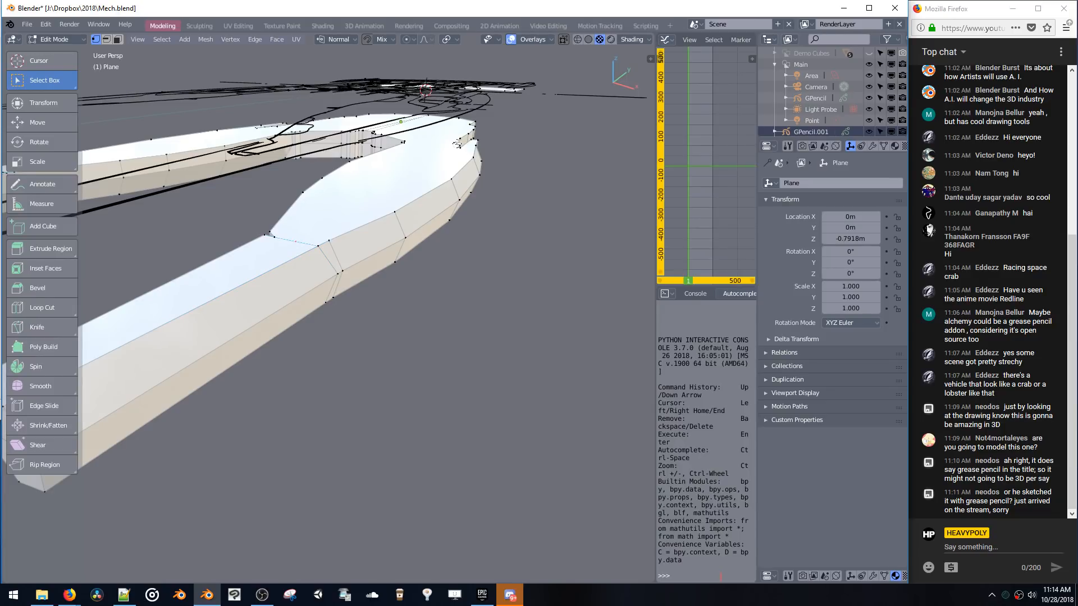
- Select the thigh's inner top edges from hip to knee and lower them about 0.18 m along Z
{"action": "middle_click_drag", "start_coordinate": [402, 179], "coordinate": [430, 183]}
{"action": "key", "text": "space"}
{"action": "left_click", "coordinate": [378, 167]}
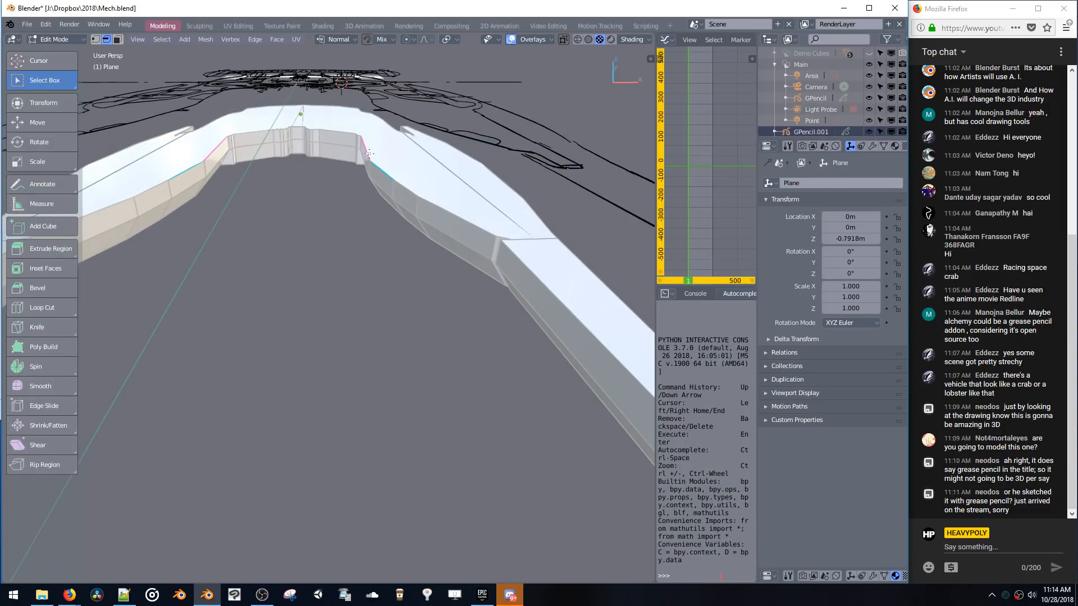
{"action": "key", "text": "g"}
{"action": "key", "text": "z"}
{"action": "left_click", "coordinate": [432, 222]}
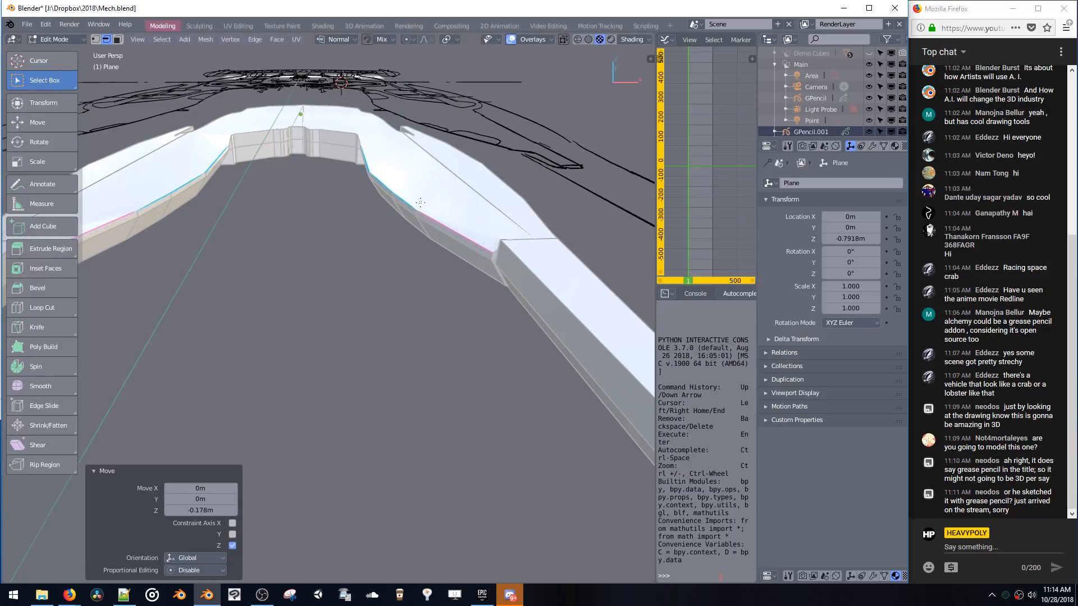
- Move the thigh's inner top edges outward about 0.32 m along X and raise them about 0.1 m along Z
{"action": "middle_click_drag", "start_coordinate": [431, 222], "coordinate": [404, 192]}
{"action": "key", "text": "g"}
{"action": "key", "text": "x"}
{"action": "left_click", "coordinate": [420, 190]}
{"action": "key", "text": "g"}
{"action": "key", "text": "z"}
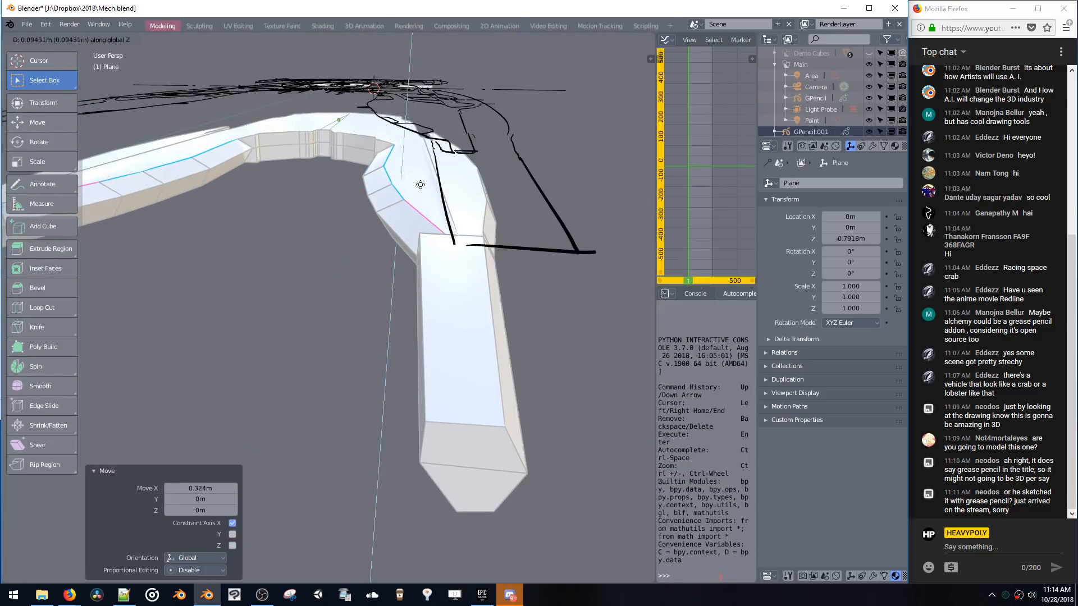
{"action": "left_click", "coordinate": [421, 181]}
- Shift the thigh's inner top edges another 0.26 m or so outward along X and scale them along X
{"action": "key", "text": "g"}
{"action": "key", "text": "x"}
{"action": "left_click", "coordinate": [446, 188]}
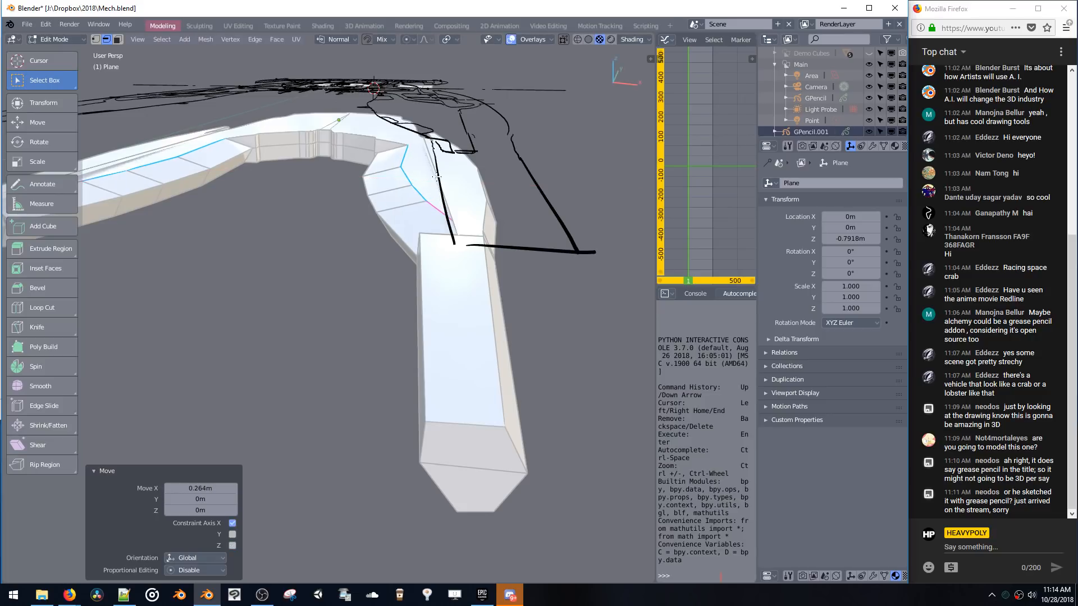
{"action": "key", "text": "s"}
{"action": "key", "text": "x"}
{"action": "left_click", "coordinate": [458, 197]}
- Select the body's upper edge path between the legs and move it about 0.8 m along Y toward the rear
{"action": "middle_click_drag", "start_coordinate": [457, 197], "coordinate": [398, 141]}
{"action": "left_click", "coordinate": [360, 134], "text": "ctrl+shift"}
{"action": "key", "text": "g"}
{"action": "key", "text": "y"}
{"action": "left_click", "coordinate": [392, 141]}
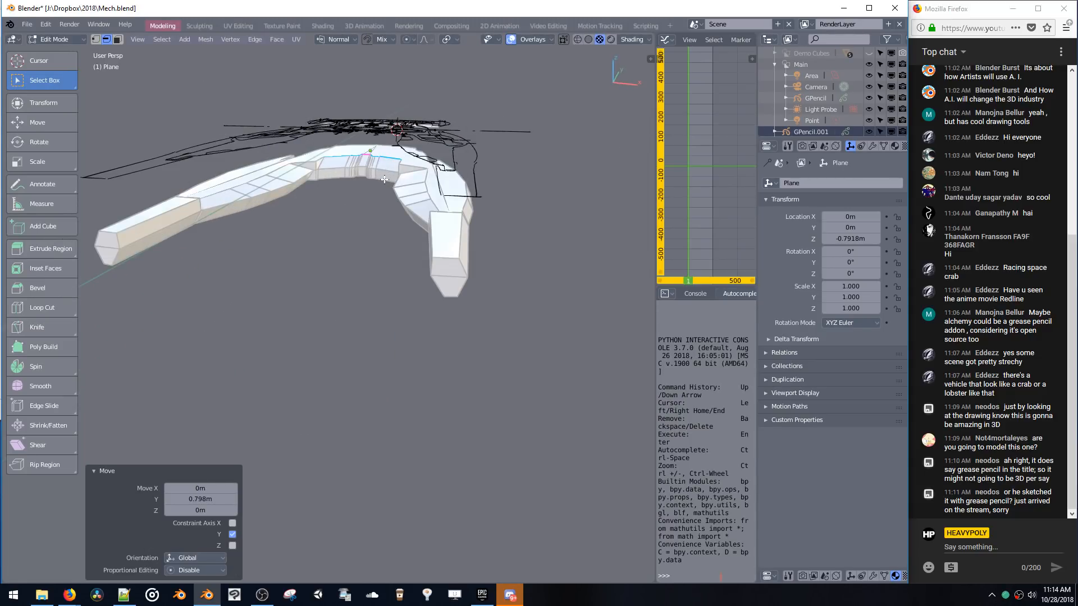
{"action": "middle_click_drag", "start_coordinate": [385, 179], "coordinate": [449, 273]}
{"action": "left_click", "coordinate": [351, 247], "text": "ctrl+shift"}
{"action": "key", "text": "g"}
{"action": "key", "text": "y"}
{"action": "left_click", "coordinate": [408, 297]}
- Move the lower leg's inner top edge outward about 0.14 m along X to bevel the leg
{"action": "left_click", "coordinate": [449, 273], "text": "alt"}
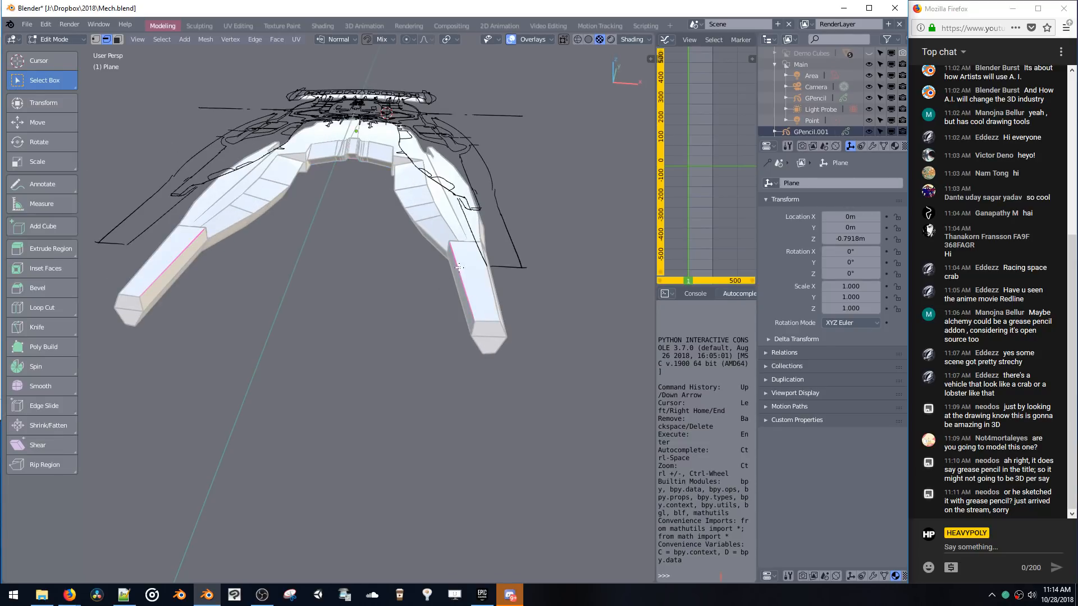
{"action": "key", "text": "g"}
{"action": "key", "text": "x"}
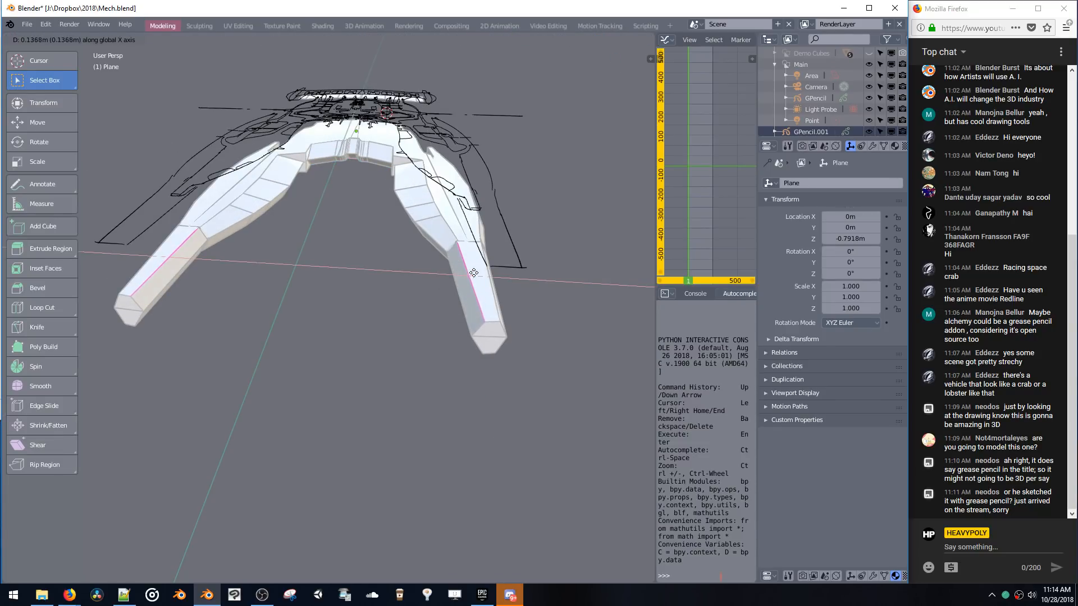
{"action": "left_click", "coordinate": [474, 273]}
- Select the top edge path along the body's rear side, move it inward along X, and shift it back about 0.09 m
{"action": "middle_click_drag", "start_coordinate": [474, 273], "coordinate": [296, 226]}
{"action": "left_click", "coordinate": [262, 209]}
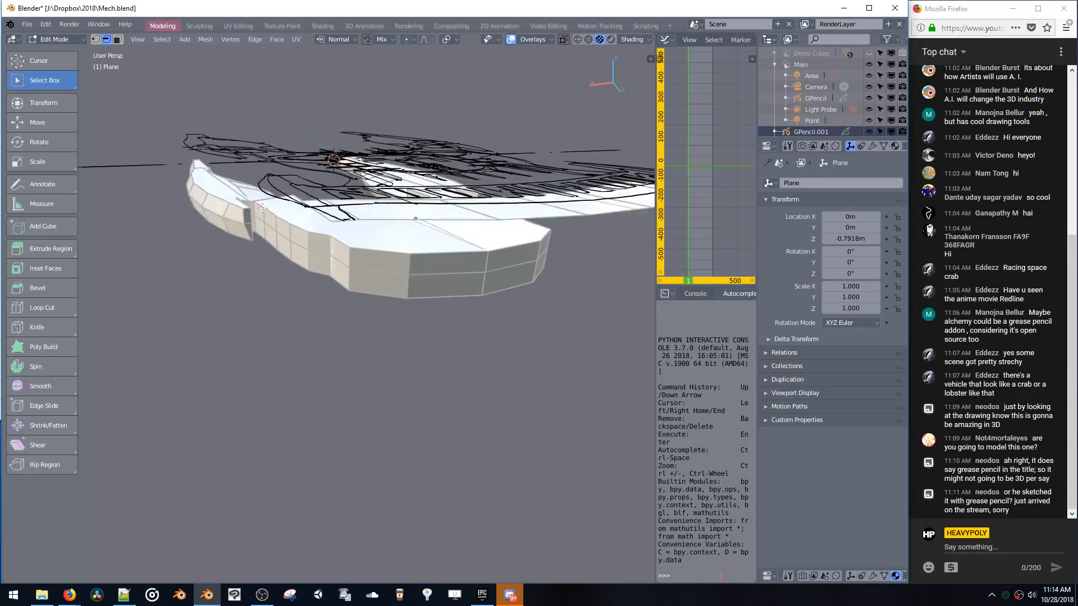
{"action": "left_click", "coordinate": [391, 253], "text": "ctrl"}
{"action": "middle_click_drag", "start_coordinate": [391, 254], "coordinate": [365, 255]}
{"action": "key", "text": "g"}
{"action": "key", "text": "x"}
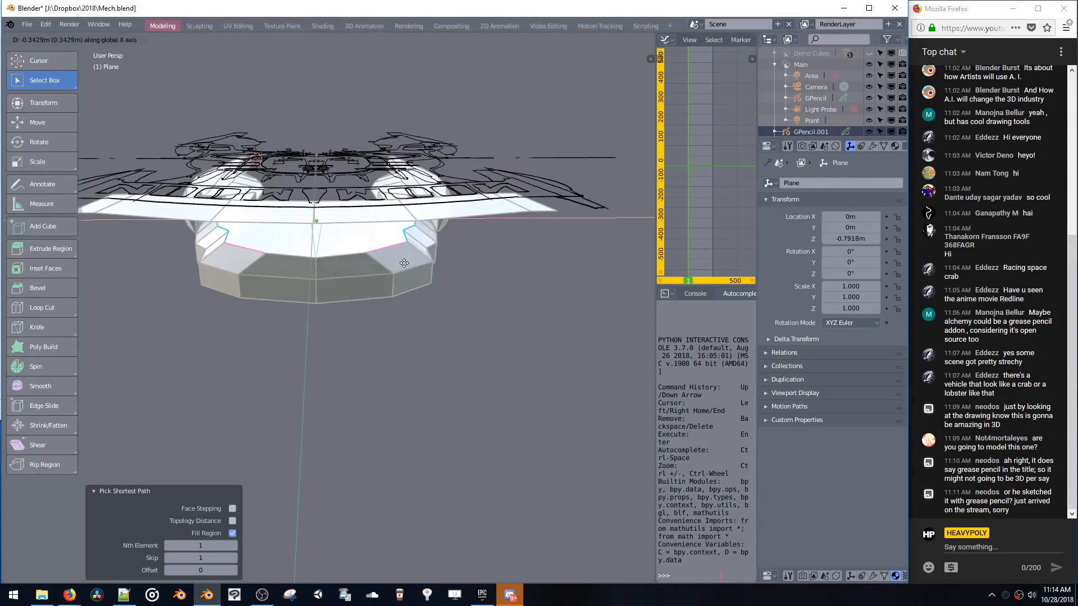
{"action": "left_click", "coordinate": [404, 257]}
{"action": "key", "text": "g"}
{"action": "key", "text": "x"}
{"action": "left_click", "coordinate": [402, 254]}
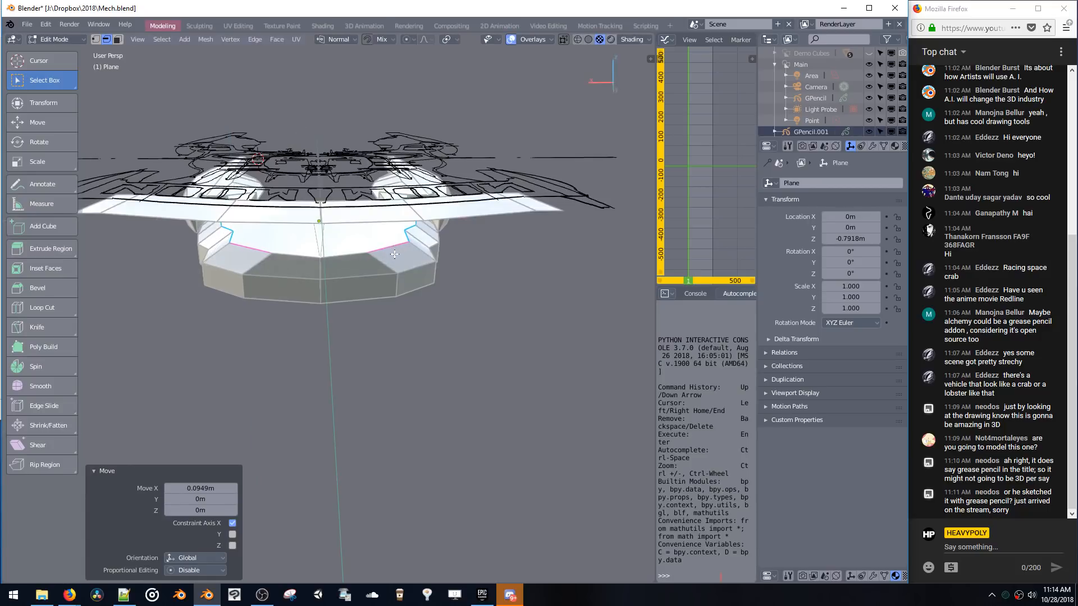
- Select the bottom edge path along the body's rear side and move it inward about 0.68 m along X
{"action": "middle_click_drag", "start_coordinate": [402, 253], "coordinate": [412, 231]}
{"action": "middle_click_drag", "start_coordinate": [343, 127], "coordinate": [262, 135]}
{"action": "left_click", "coordinate": [300, 174], "text": "ctrl"}
{"action": "left_click", "coordinate": [245, 162]}
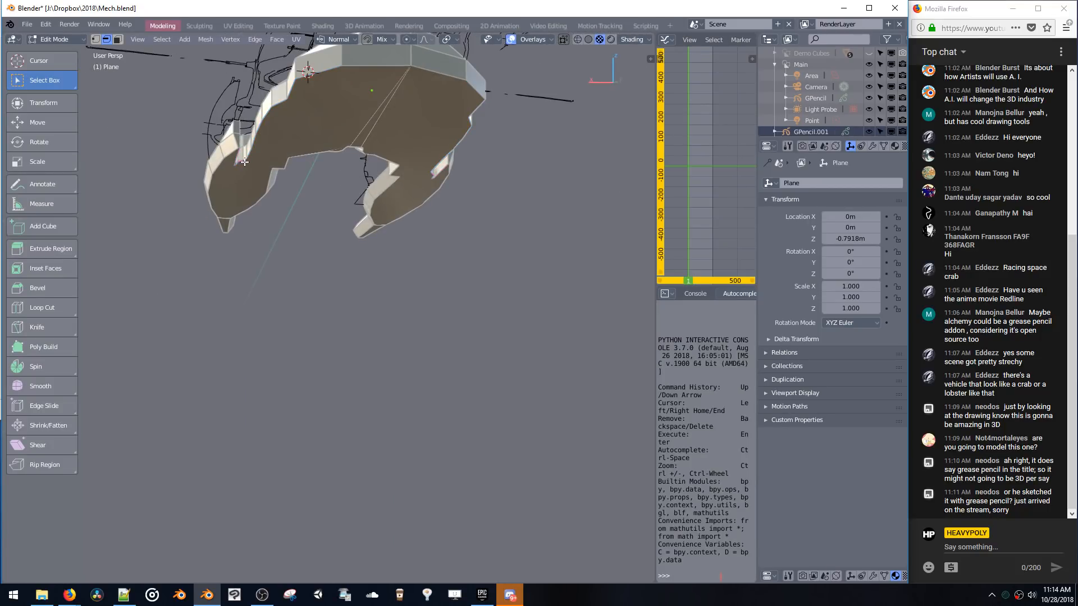
{"action": "left_click", "coordinate": [328, 75], "text": "ctrl+shift"}
{"action": "key", "text": "g"}
{"action": "key", "text": "x"}
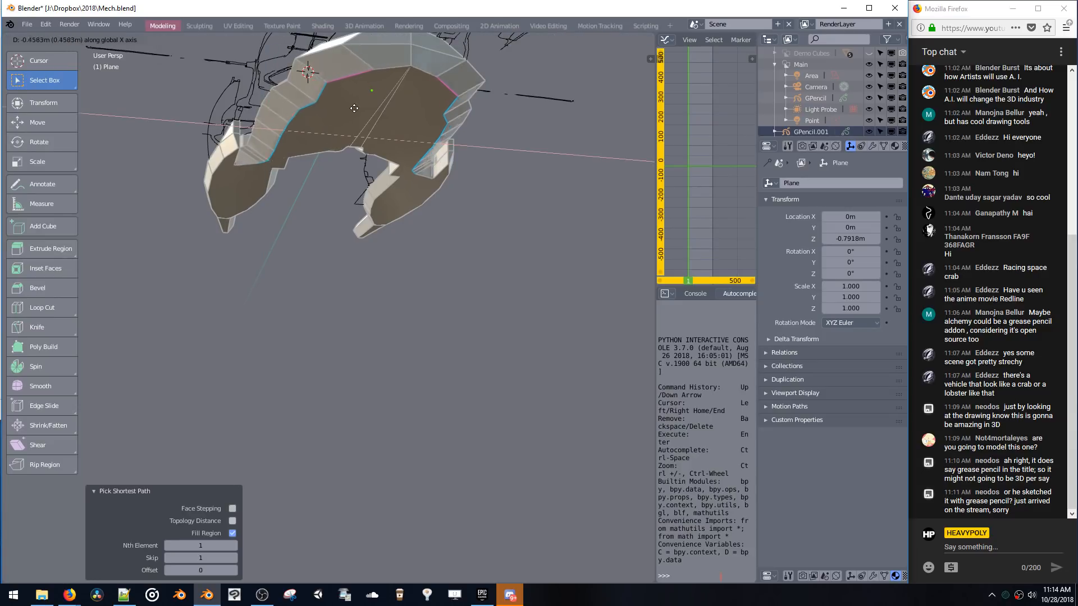
{"action": "left_click", "coordinate": [364, 111]}
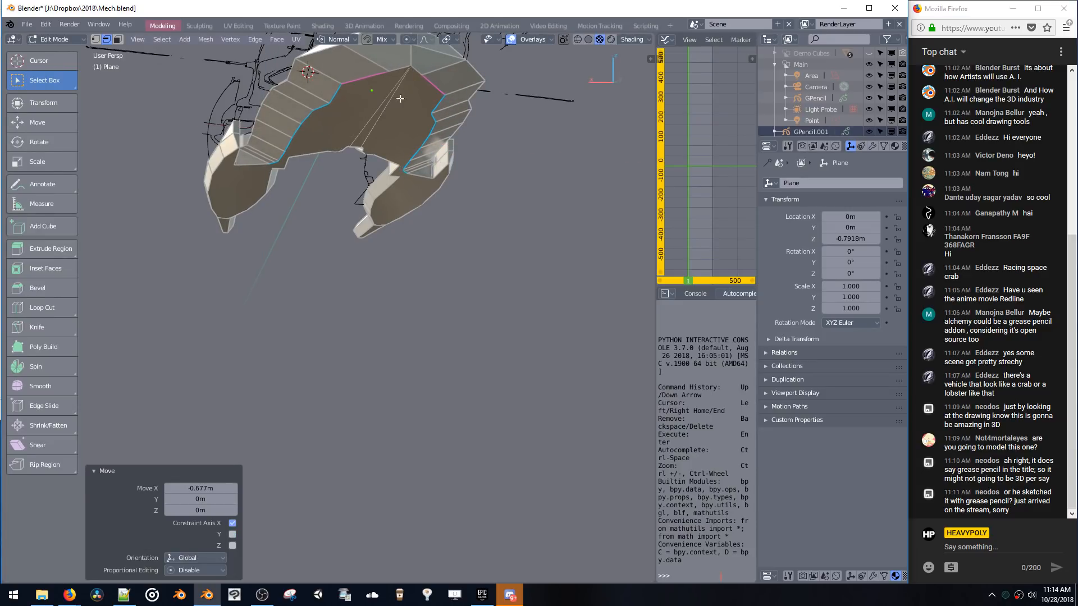
- Move the rear center vertex of the body's underside about -0.17 m along Y and save the file
{"action": "key", "text": "1"}
{"action": "left_click", "coordinate": [410, 68]}
{"action": "middle_click_drag", "start_coordinate": [409, 68], "coordinate": [358, 162]}
{"action": "key", "text": "g"}
{"action": "key", "text": "y"}
{"action": "left_click", "coordinate": [427, 118]}
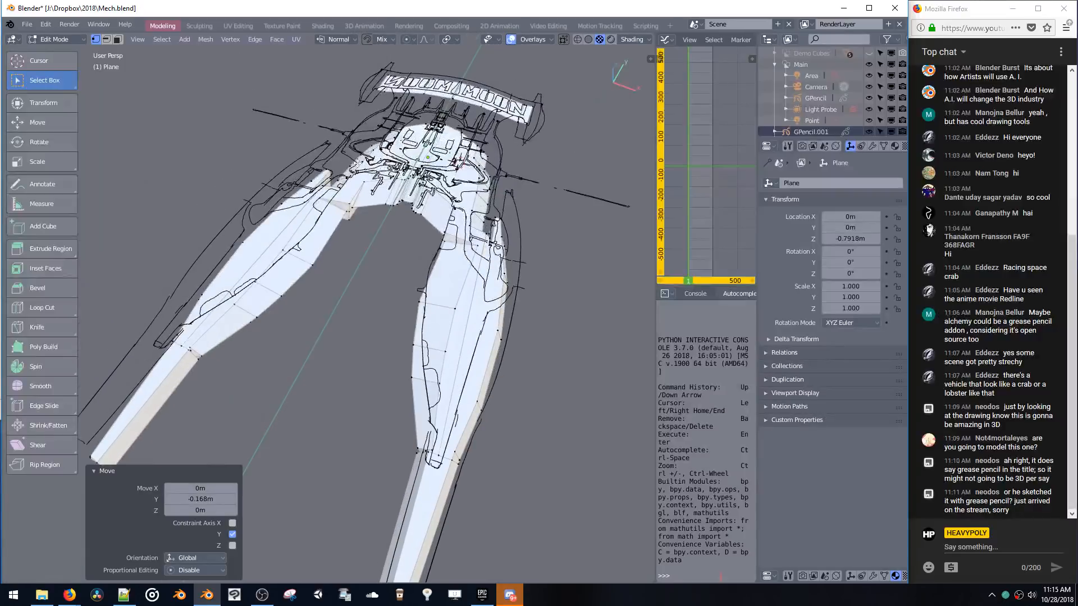
{"action": "key", "text": "ctrl+s"}
- Leave mesh editing, select the GPencil.001 sketch object and lower it 0.42 m along Z
{"action": "scroll", "coordinate": [797, 110], "scroll_direction": "down", "scroll_amount": 2}
{"action": "left_click", "coordinate": [791, 108]}
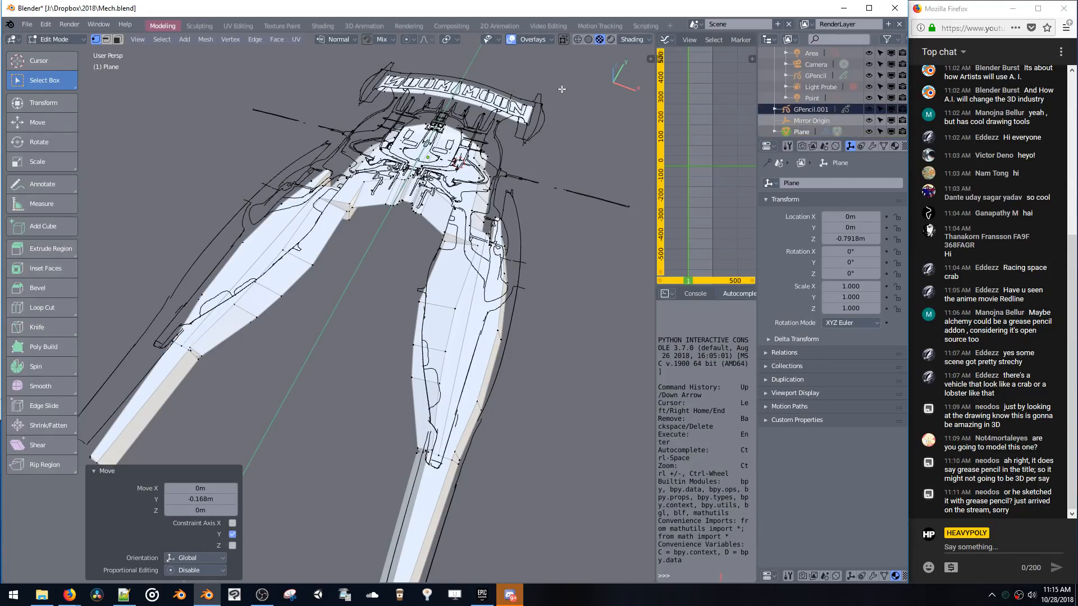
{"action": "key", "text": "Tab"}
{"action": "left_click", "coordinate": [797, 110]}
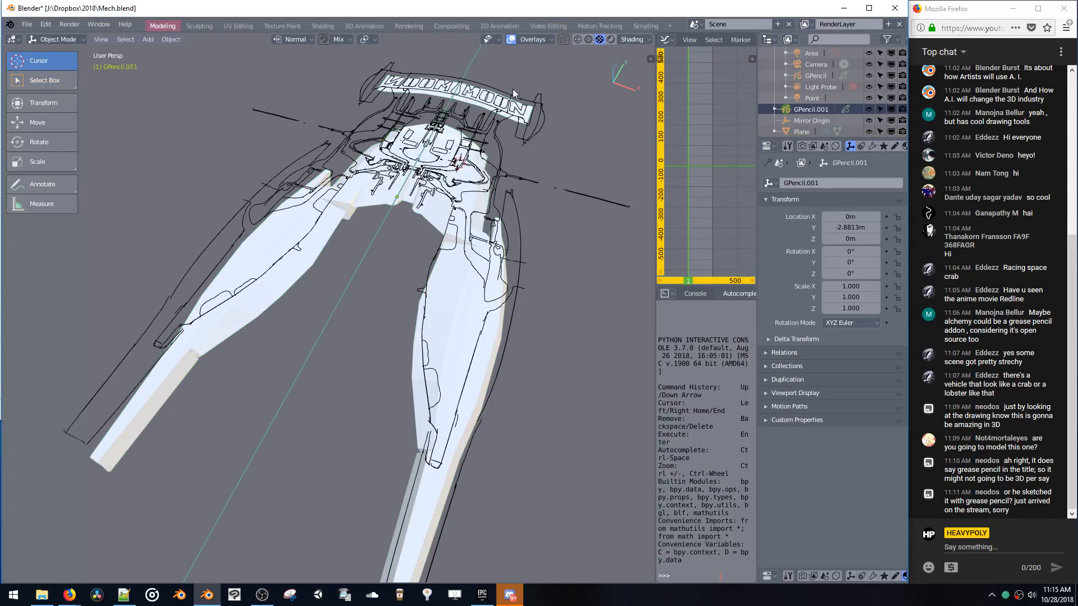
{"action": "middle_click_drag", "start_coordinate": [489, 163], "coordinate": [521, 92]}
{"action": "key", "text": "g"}
{"action": "key", "text": "z"}
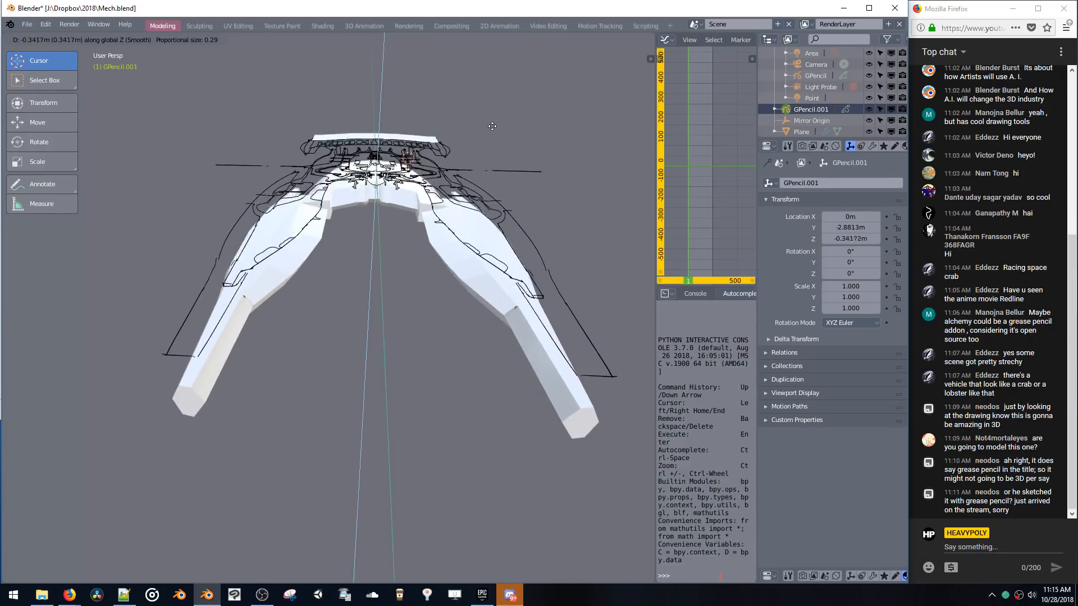
{"action": "left_click", "coordinate": [481, 123]}
{"action": "mouse_move", "coordinate": [481, 123]}
{"action": "middle_mouse_down"}
{"action": "mouse_move", "coordinate": [503, 133]}
{"action": "mouse_move", "coordinate": [484, 115]}
{"action": "middle_mouse_up"}
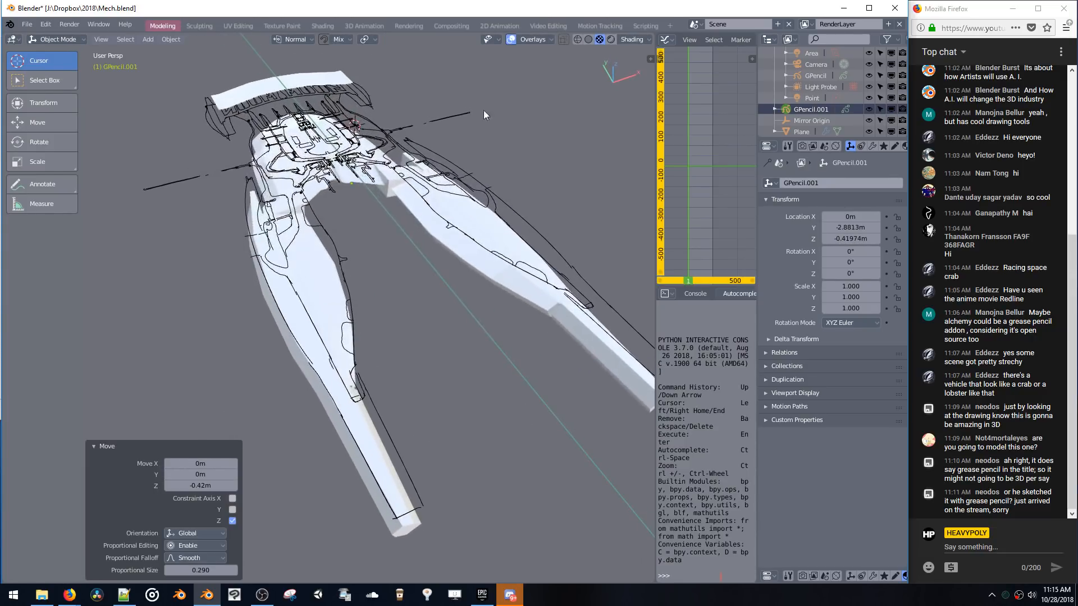
- Enable Project Elements in the snapping options and put the GPencil.001 sketch into stroke editing
{"action": "left_click", "coordinate": [339, 39]}
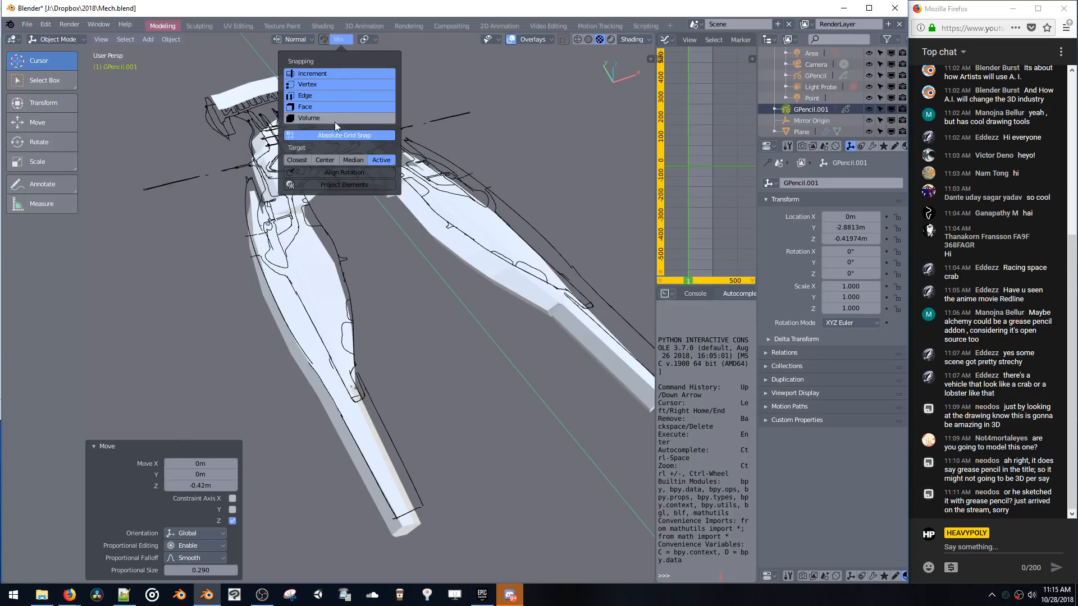
{"action": "left_click", "coordinate": [320, 183]}
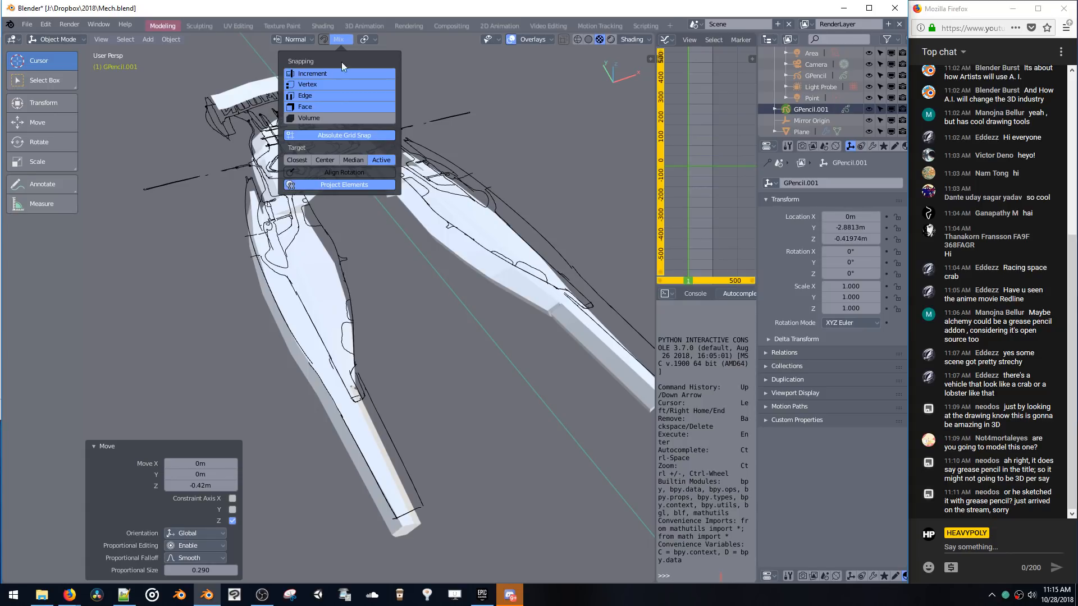
{"action": "key", "text": "ctrl+Tab"}
{"action": "left_click", "coordinate": [372, 92]}
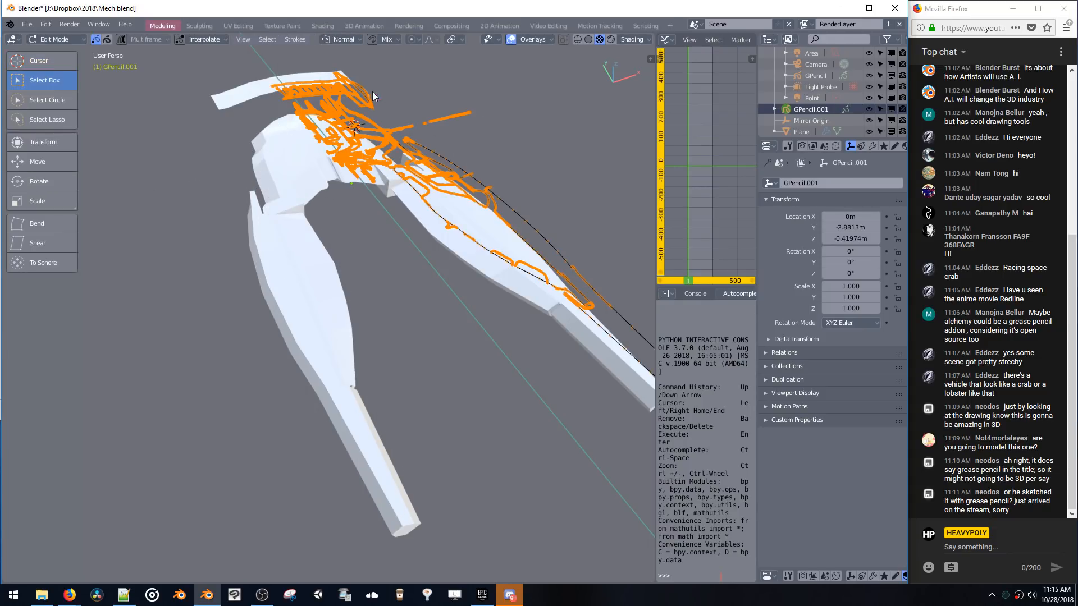
- Try to lower all the sketch strokes along Z onto the mesh with projected snapping
{"action": "middle_click_drag", "start_coordinate": [401, 125], "coordinate": [395, 91]}
{"action": "key", "text": "g"}
{"action": "key", "text": "z"}
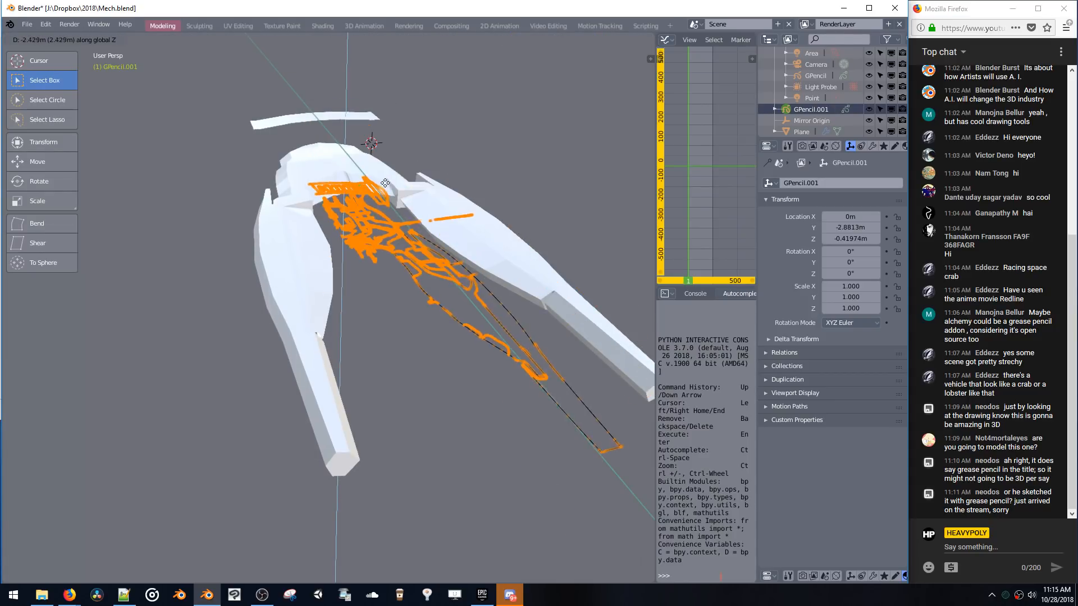
{"action": "left_click", "coordinate": [402, 55]}
- Try the Closest snap target and move the sketch strokes down along Z again
{"action": "left_click", "coordinate": [389, 39]}
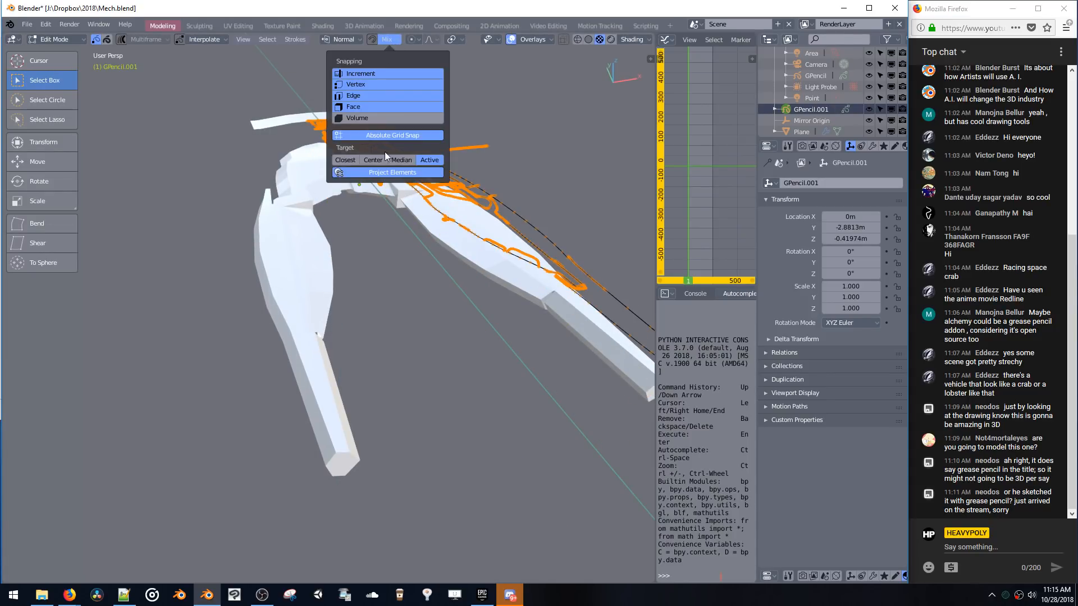
{"action": "left_click", "coordinate": [351, 161]}
{"action": "middle_click_drag", "start_coordinate": [563, 140], "coordinate": [515, 139]}
{"action": "key", "text": "g"}
{"action": "key", "text": "z"}
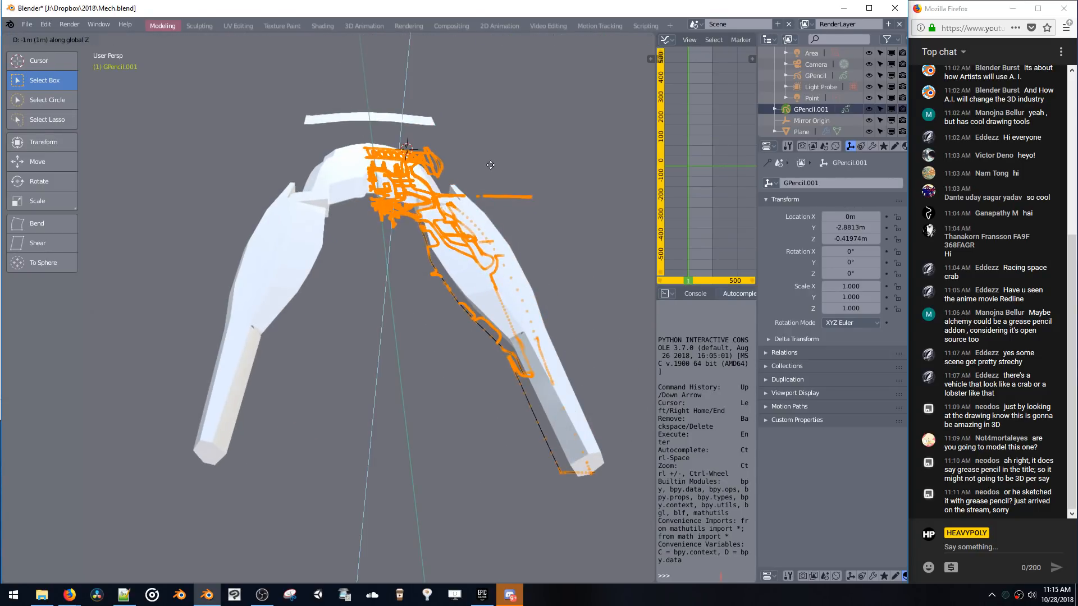
{"action": "left_click", "coordinate": [489, 178]}
- Try another Z move of the strokes from a lower view, undo it, and leave stroke editing
{"action": "mouse_move", "coordinate": [490, 178]}
{"action": "middle_mouse_down"}
{"action": "mouse_move", "coordinate": [449, 136]}
{"action": "mouse_move", "coordinate": [484, 167]}
{"action": "middle_mouse_up"}
{"action": "key", "text": "g"}
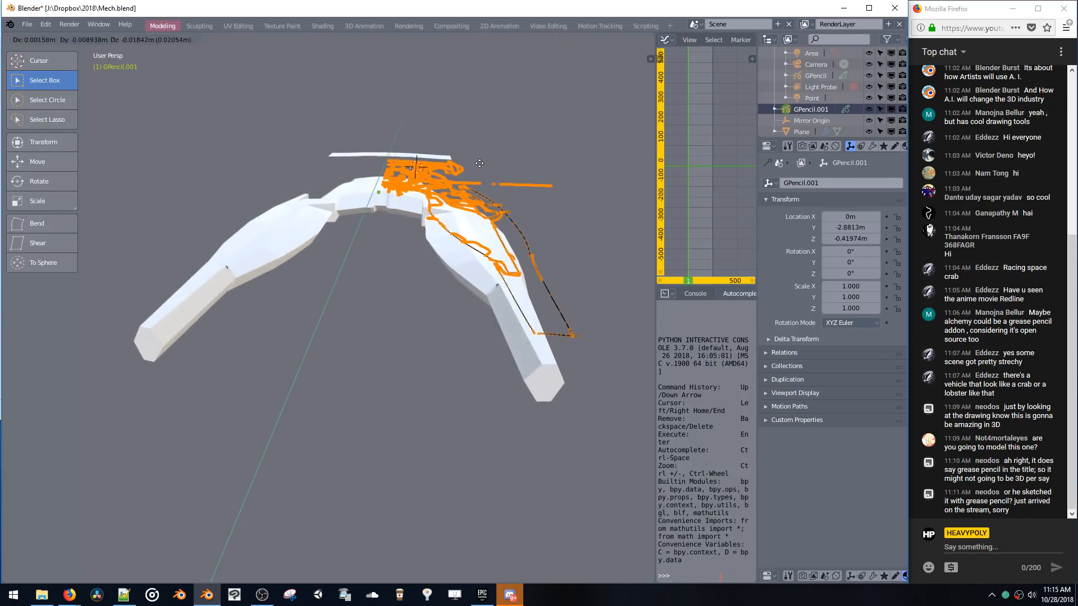
{"action": "key", "text": "z"}
{"action": "left_click", "coordinate": [484, 167]}
{"action": "key", "text": "ctrl+z"}
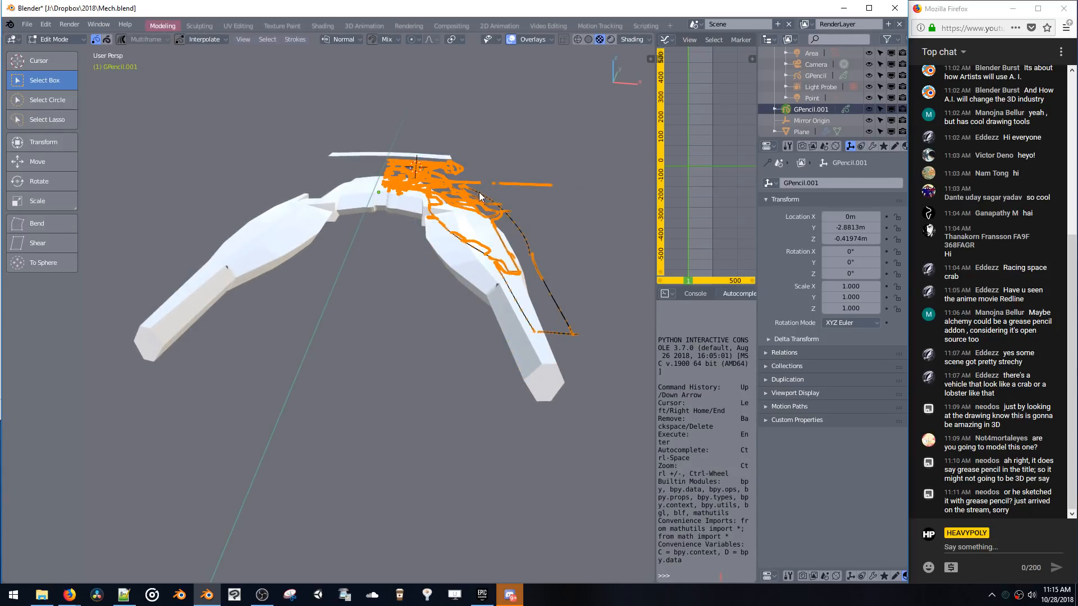
{"action": "mouse_move", "coordinate": [480, 128]}
{"action": "middle_mouse_down"}
{"action": "mouse_move", "coordinate": [496, 177]}
{"action": "mouse_move", "coordinate": [472, 174]}
{"action": "mouse_move", "coordinate": [494, 204]}
{"action": "mouse_move", "coordinate": [488, 140]}
{"action": "mouse_move", "coordinate": [466, 174]}
{"action": "middle_mouse_up"}
{"action": "key", "text": "Tab"}
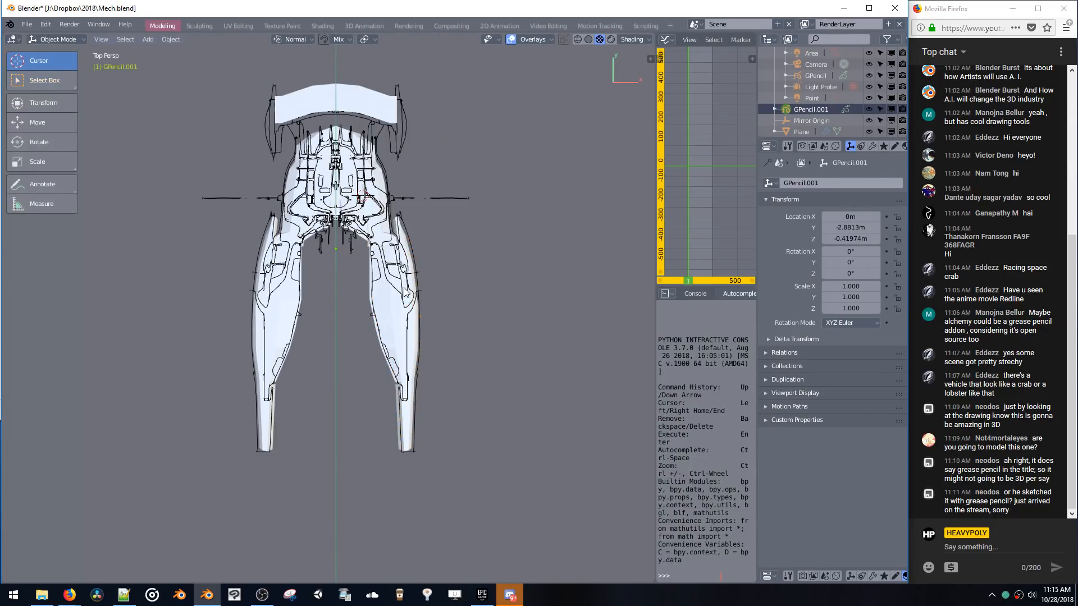
{"action": "key", "text": "ctrl+z"}
{"action": "key", "text": "ctrl+shift+z"}
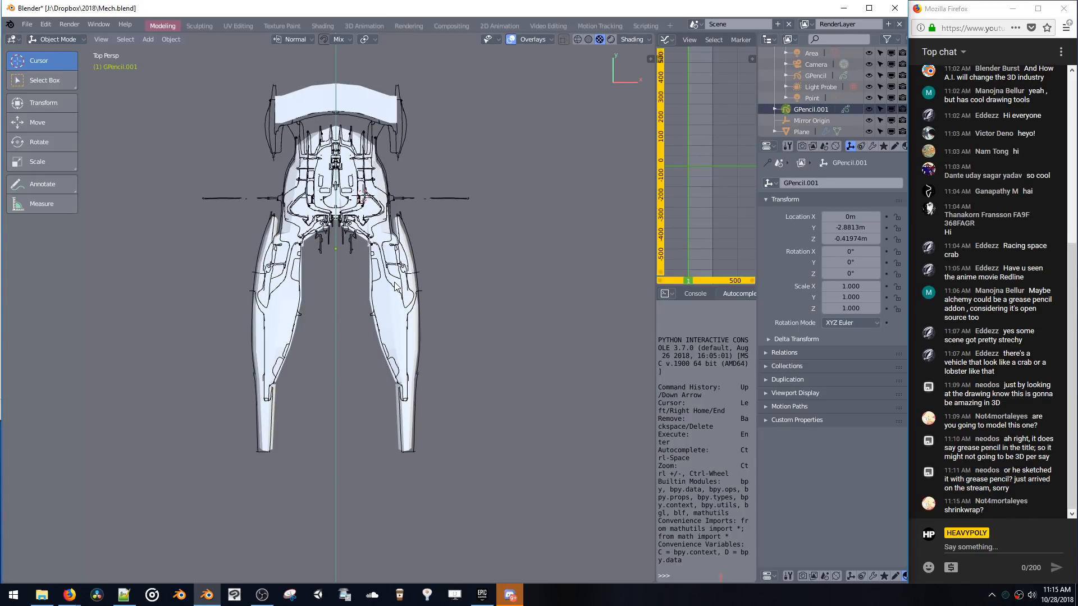
- Reopen stroke editing on the sketch in top view, try an unconstrained move of the strokes, and undo it
{"action": "key", "text": "ctrl+Tab"}
{"action": "left_click", "coordinate": [352, 219]}
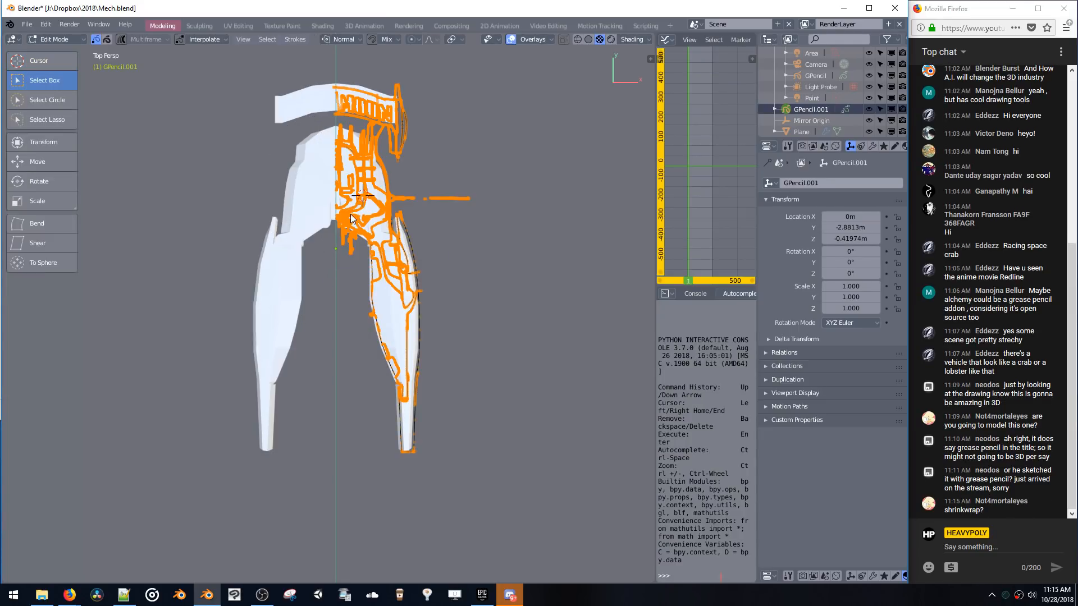
{"action": "scroll", "coordinate": [394, 238], "scroll_direction": "up", "scroll_amount": 4}
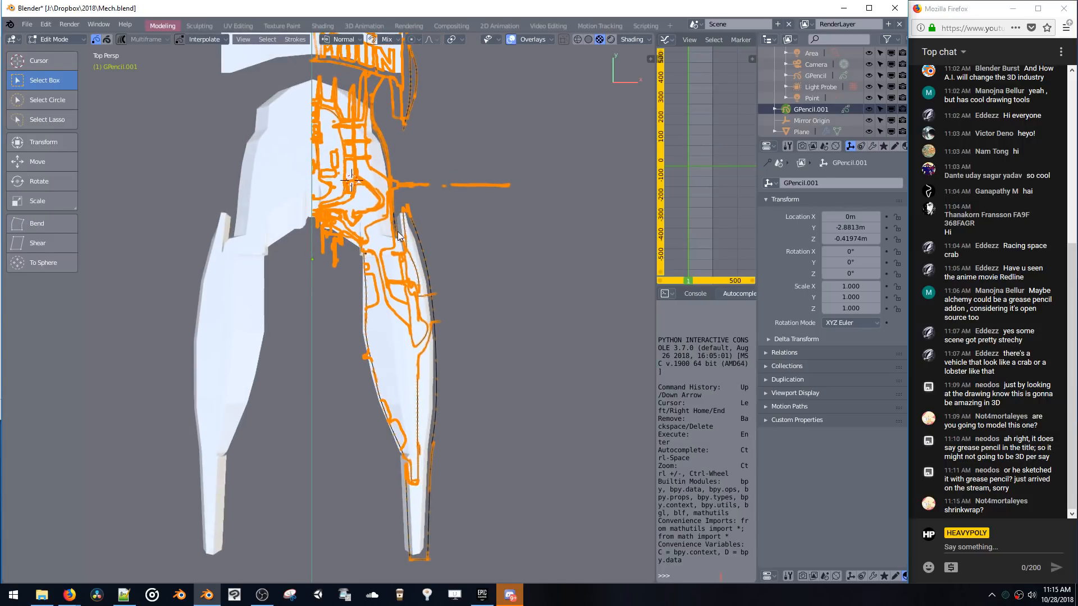
{"action": "key", "text": "g"}
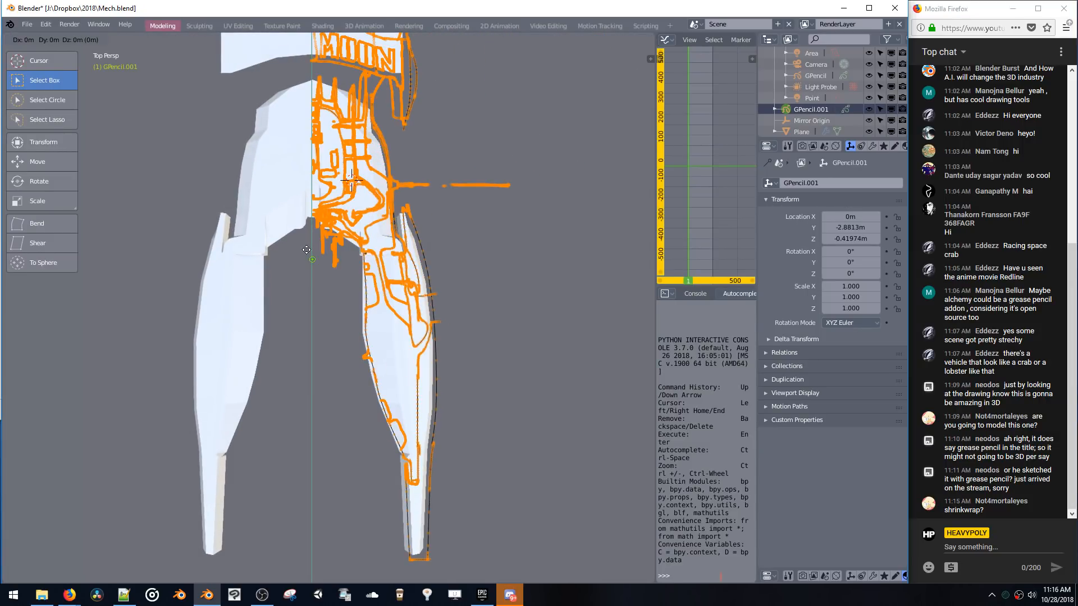
{"action": "left_click", "coordinate": [310, 256]}
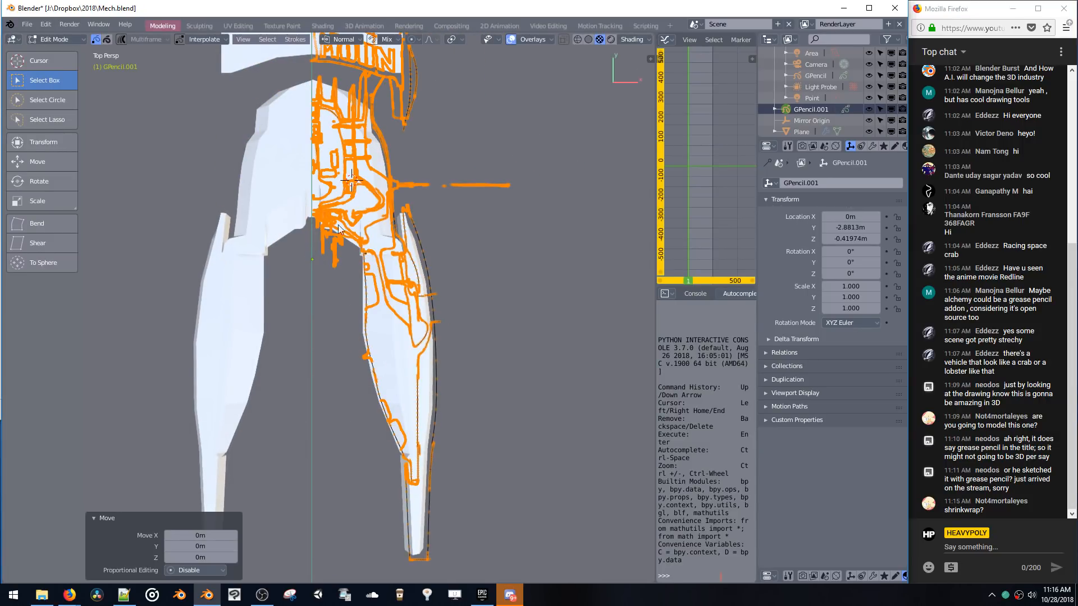
{"action": "middle_click_drag", "start_coordinate": [371, 163], "coordinate": [362, 216], "text": "shift"}
{"action": "key", "text": "ctrl+z"}
- Turn off Absolute Grid Snap and restrict snapping to Face only
{"action": "left_click", "coordinate": [388, 41]}
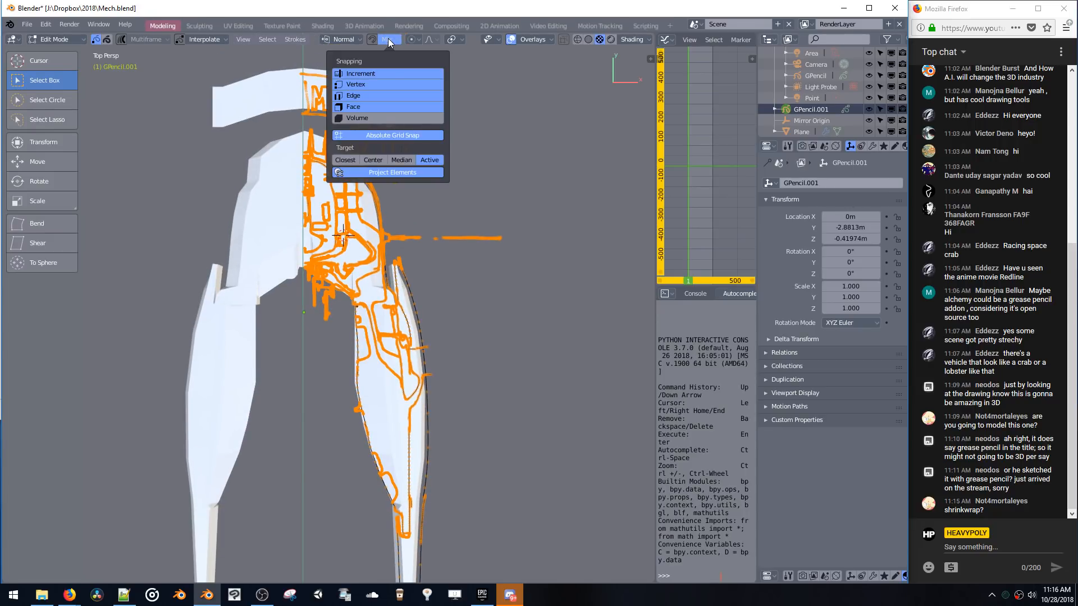
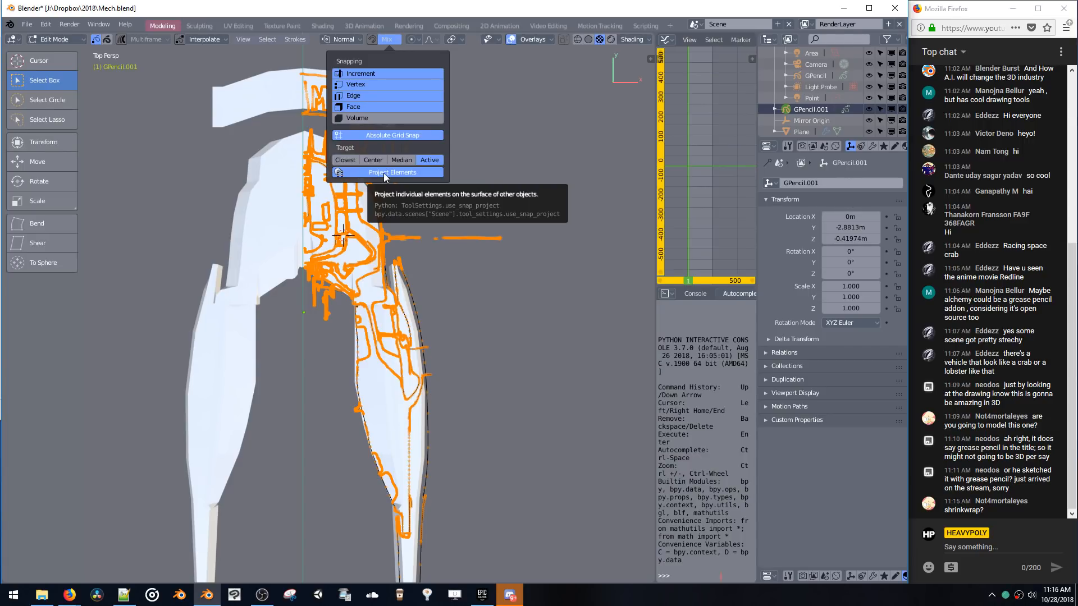
{"action": "left_click", "coordinate": [387, 135]}
{"action": "left_click", "coordinate": [388, 39]}
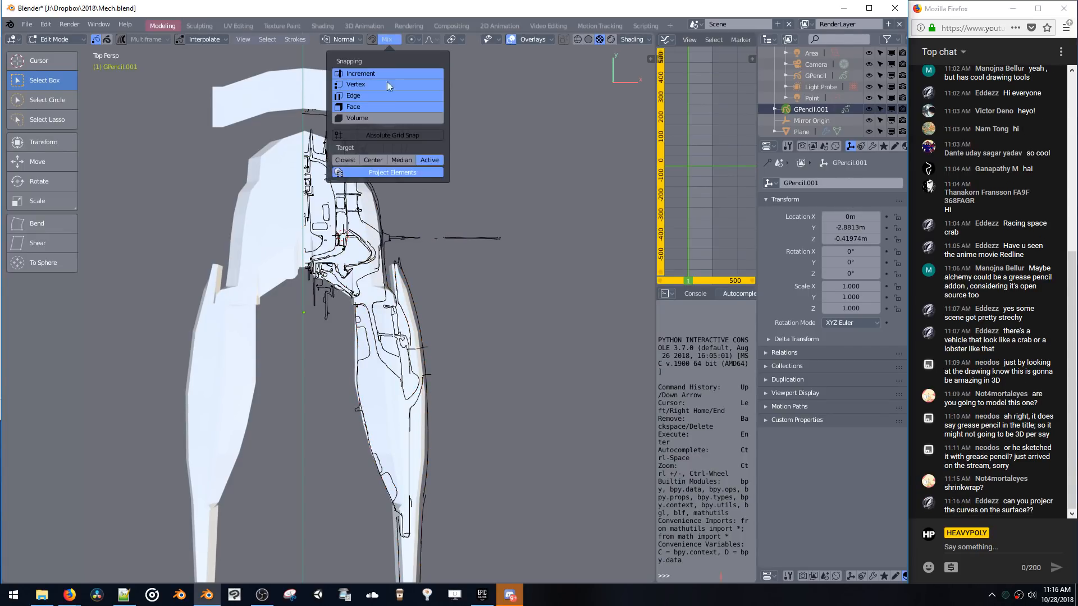
{"action": "left_click", "coordinate": [349, 75]}
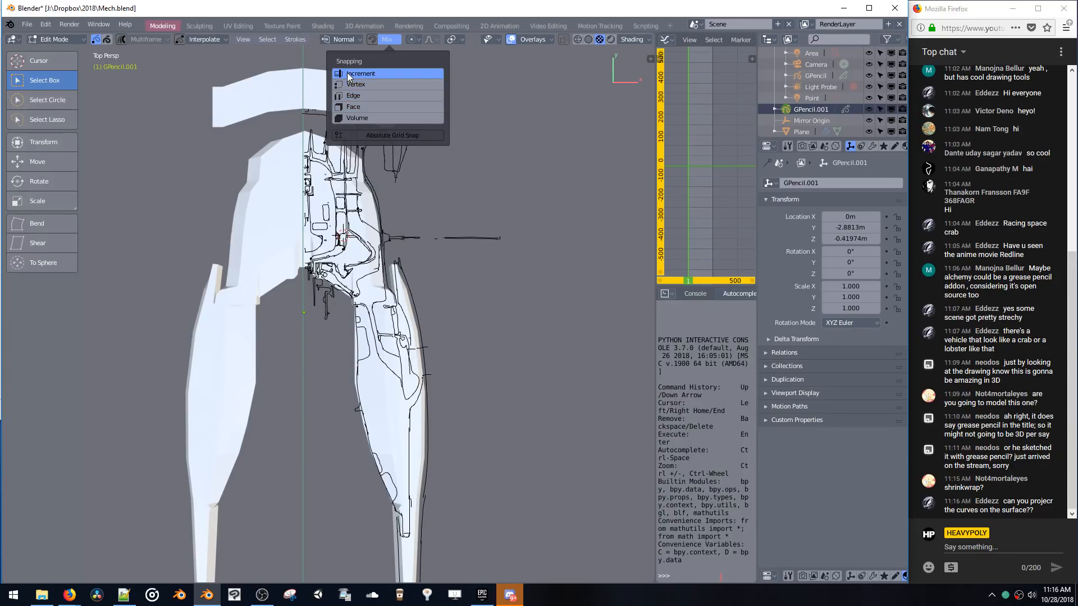
{"action": "left_click", "coordinate": [352, 107]}
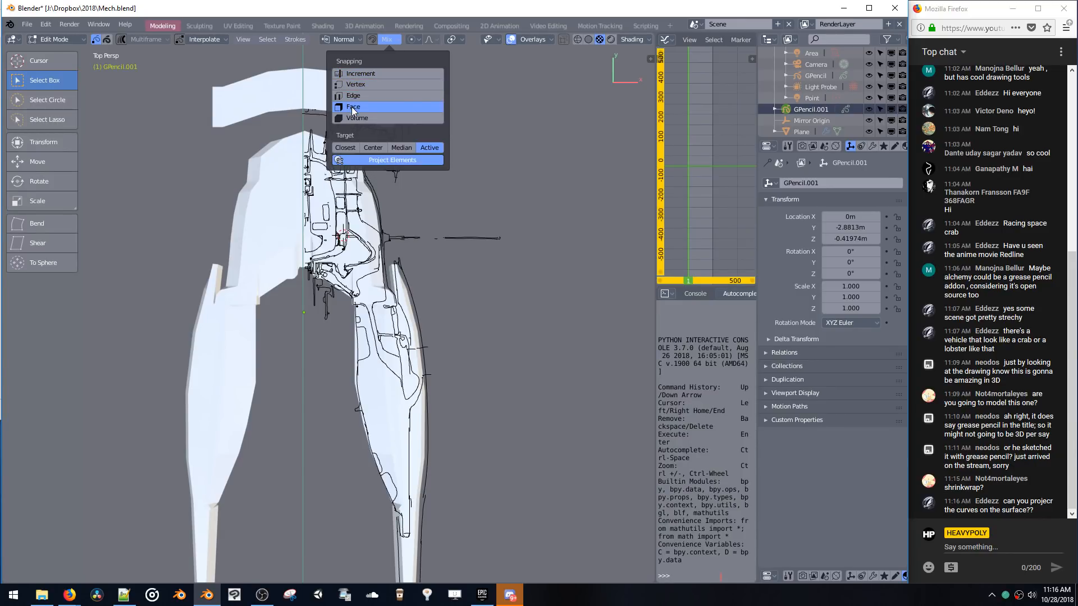
- Select all sketch strokes and try slight moves in top view to project them onto the mesh faces
{"action": "key", "text": "a"}
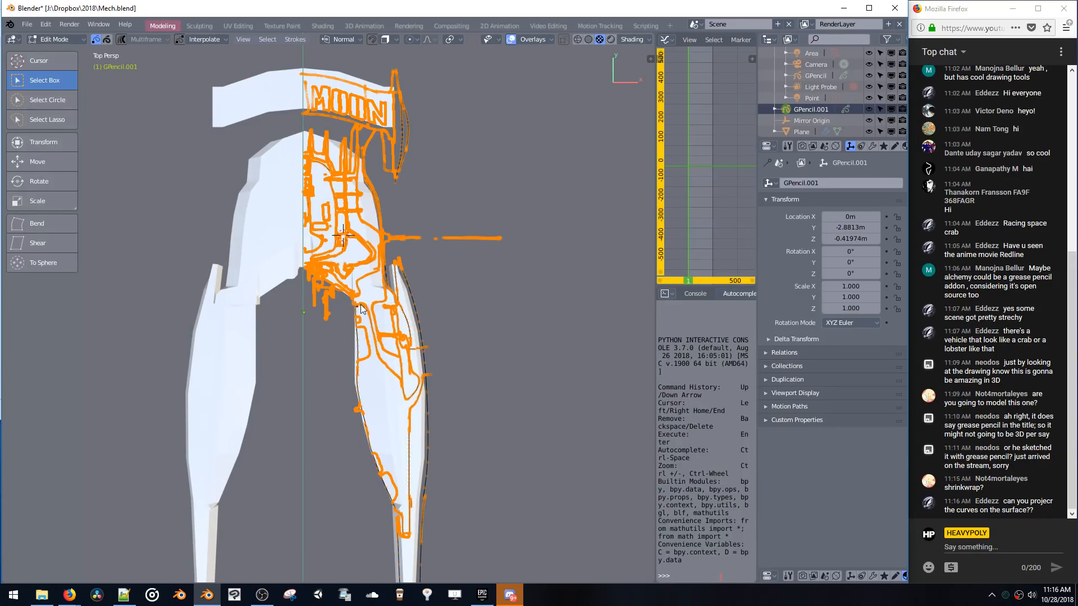
{"action": "key", "text": "g"}
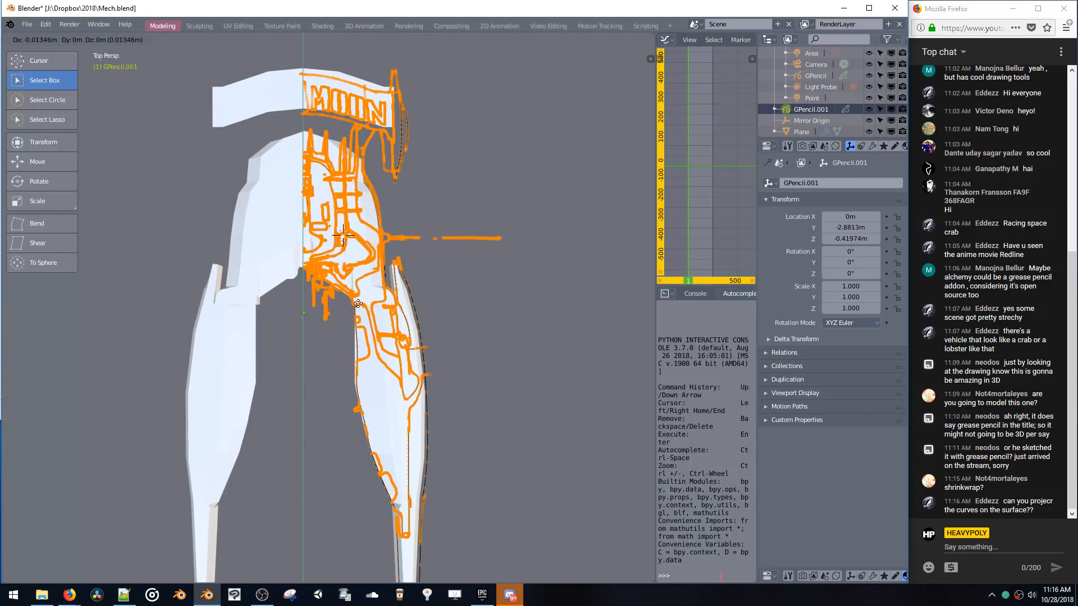
{"action": "left_click", "coordinate": [357, 303]}
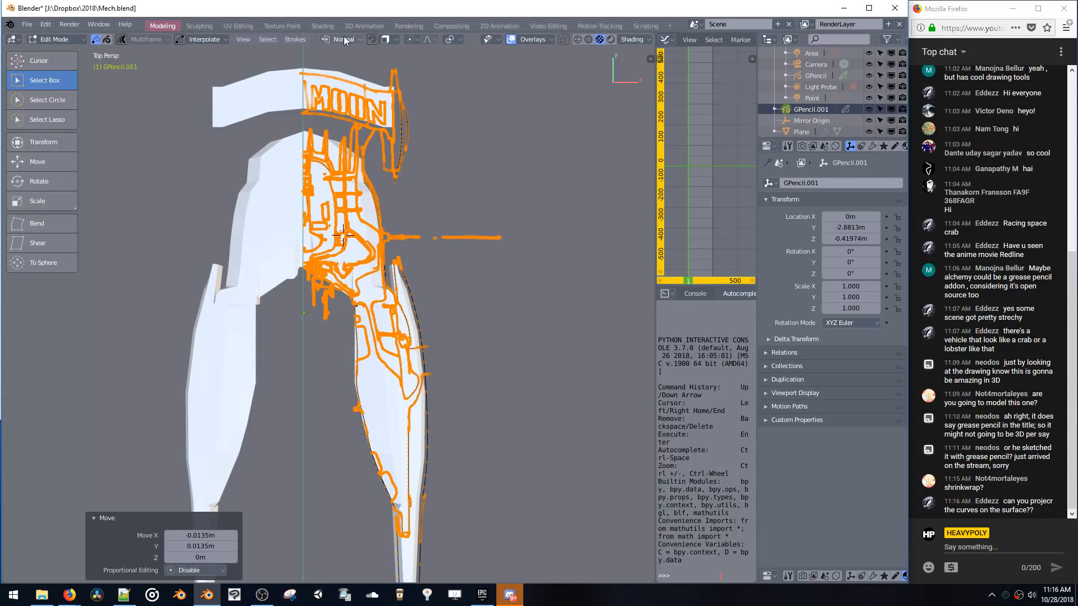
{"action": "key", "text": "g"}
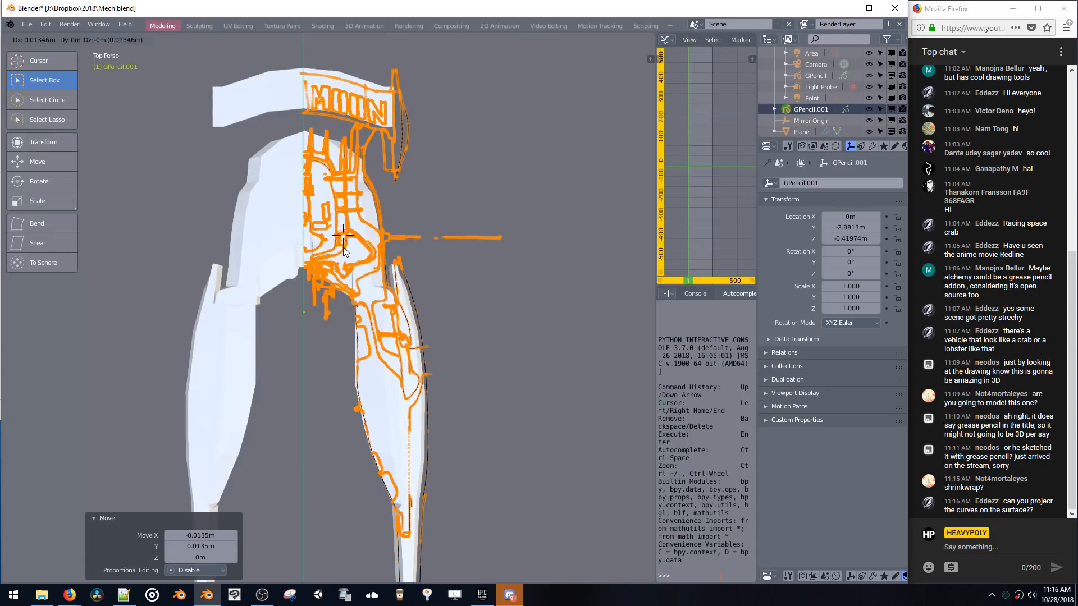
{"action": "left_click", "coordinate": [343, 247]}
{"action": "mouse_move", "coordinate": [343, 247]}
{"action": "middle_mouse_down"}
{"action": "mouse_move", "coordinate": [359, 233]}
{"action": "mouse_move", "coordinate": [352, 156]}
{"action": "mouse_move", "coordinate": [373, 168]}
{"action": "mouse_move", "coordinate": [357, 174]}
{"action": "mouse_move", "coordinate": [352, 227]}
{"action": "mouse_move", "coordinate": [359, 200]}
{"action": "mouse_move", "coordinate": [365, 226]}
{"action": "middle_mouse_up"}
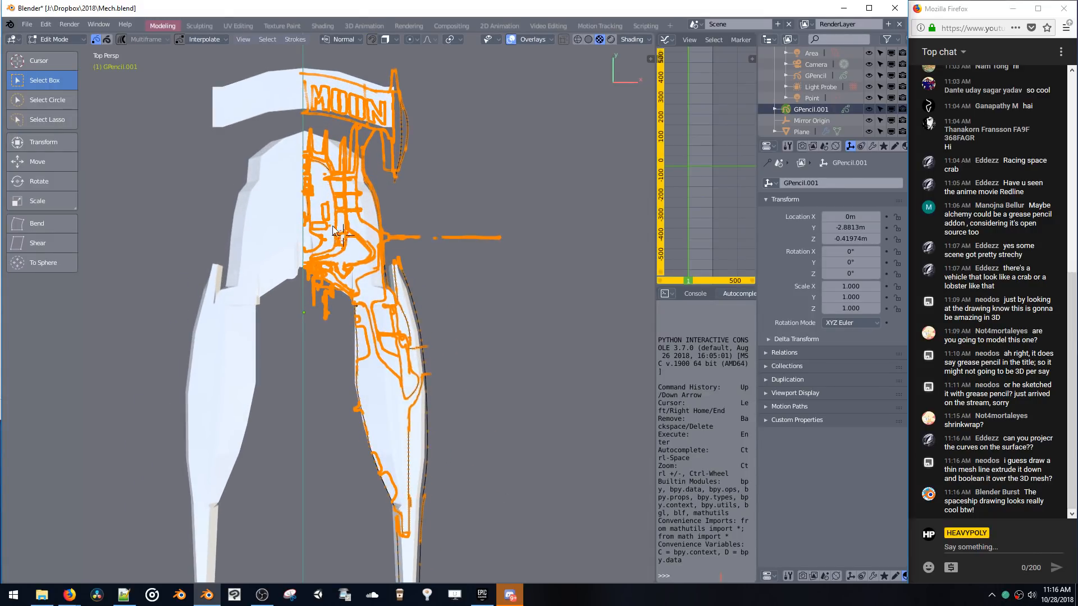
{"action": "key", "text": "g"}
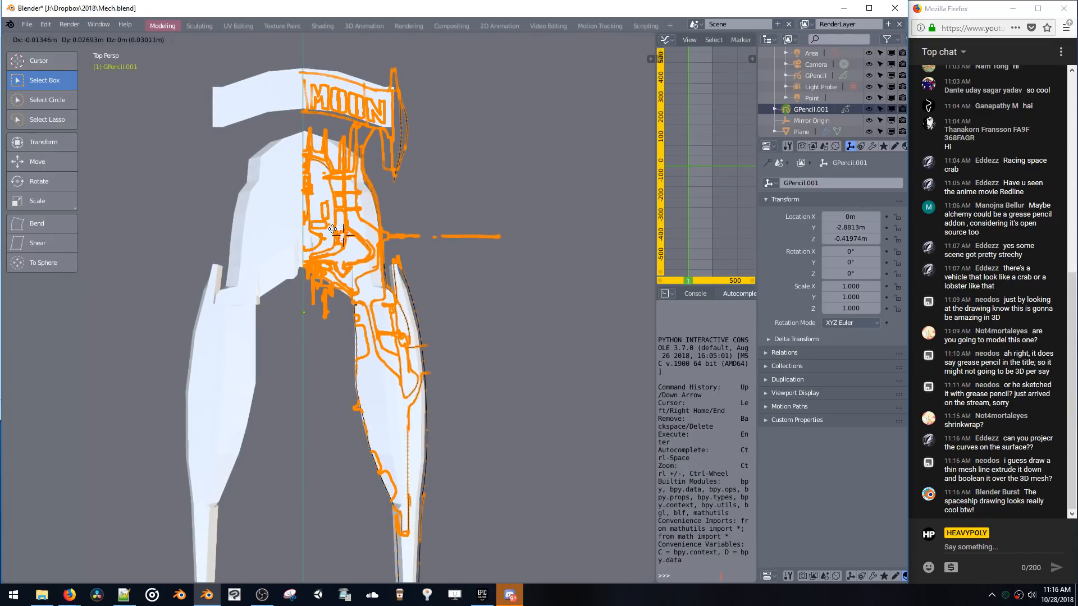
{"action": "left_click", "coordinate": [334, 228]}
{"action": "middle_click_drag", "start_coordinate": [341, 224], "coordinate": [347, 184]}
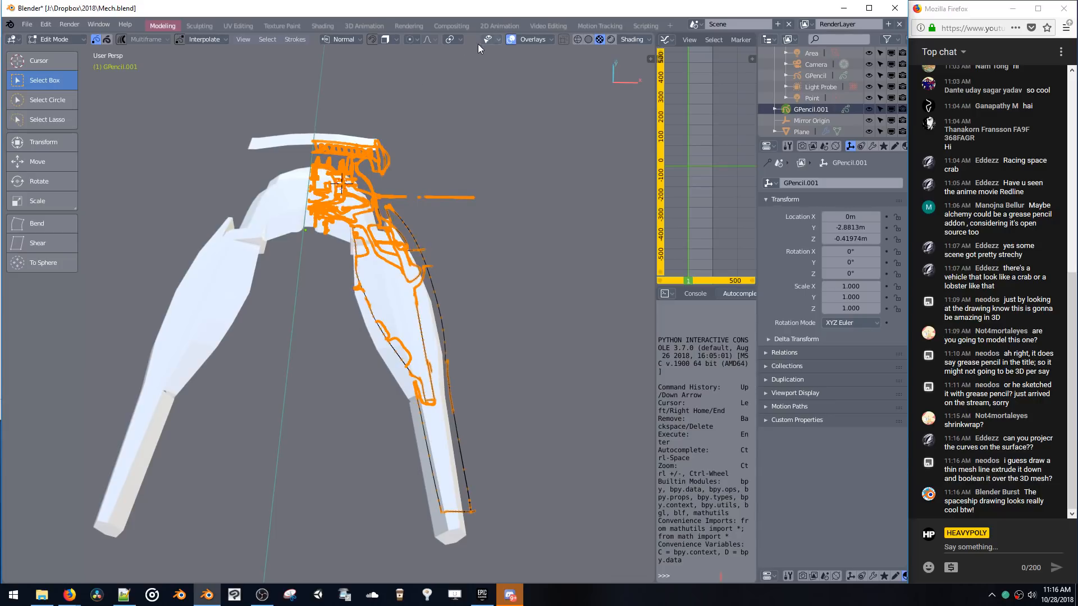
{"action": "left_click", "coordinate": [388, 39]}
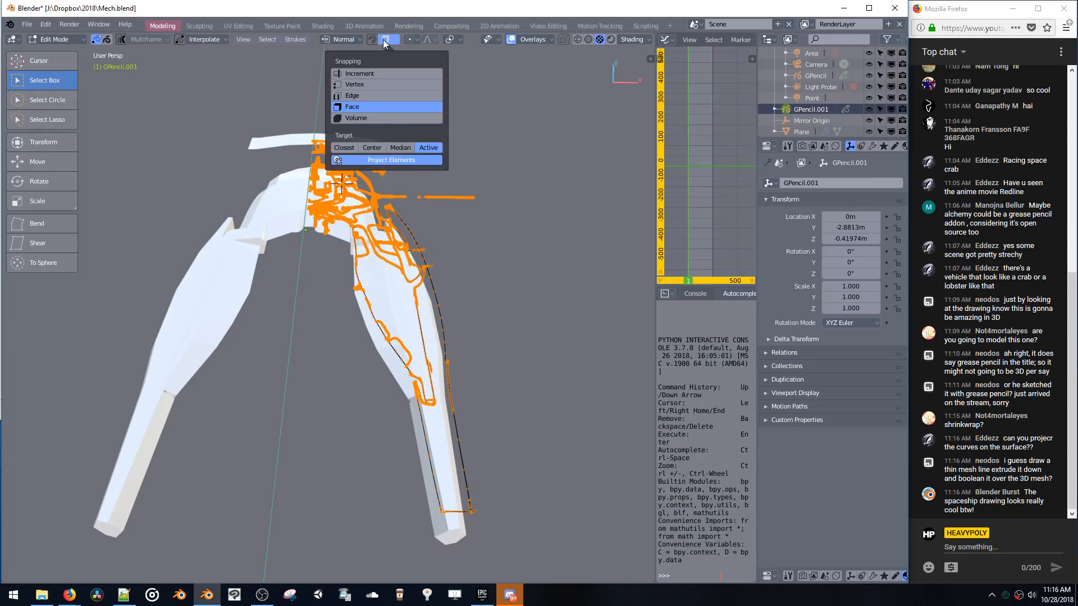
{"action": "left_click", "coordinate": [373, 40]}
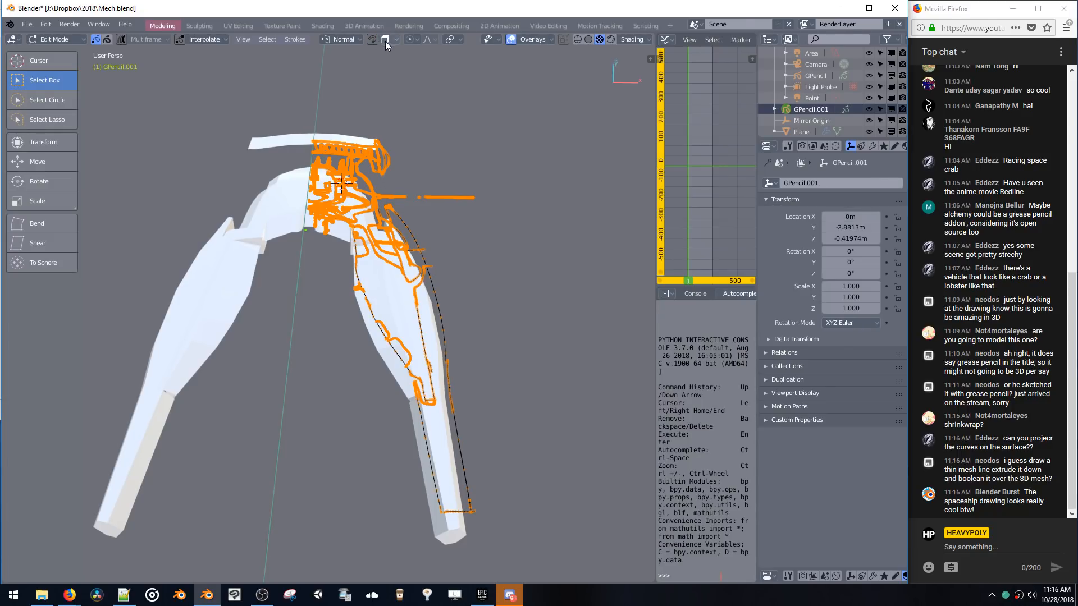
{"action": "left_click", "coordinate": [385, 40]}
{"action": "left_click", "coordinate": [385, 40]}
{"action": "left_click", "coordinate": [386, 40]}
- Return to object mode, duplicate the GPencil.001 sketch, and raise the copy 2.73 m along Z
{"action": "middle_click_drag", "start_coordinate": [408, 189], "coordinate": [394, 161]}
{"action": "key", "text": "ctrl+Tab"}
{"action": "left_click", "coordinate": [385, 243]}
{"action": "mouse_move", "coordinate": [385, 243]}
{"action": "middle_mouse_down"}
{"action": "mouse_move", "coordinate": [410, 214]}
{"action": "mouse_move", "coordinate": [427, 243]}
{"action": "mouse_move", "coordinate": [479, 206]}
{"action": "mouse_move", "coordinate": [504, 206]}
{"action": "mouse_move", "coordinate": [502, 217]}
{"action": "mouse_move", "coordinate": [494, 154]}
{"action": "mouse_move", "coordinate": [434, 167]}
{"action": "middle_mouse_up"}
{"action": "key", "text": "shift+d"}
{"action": "key", "text": "z"}
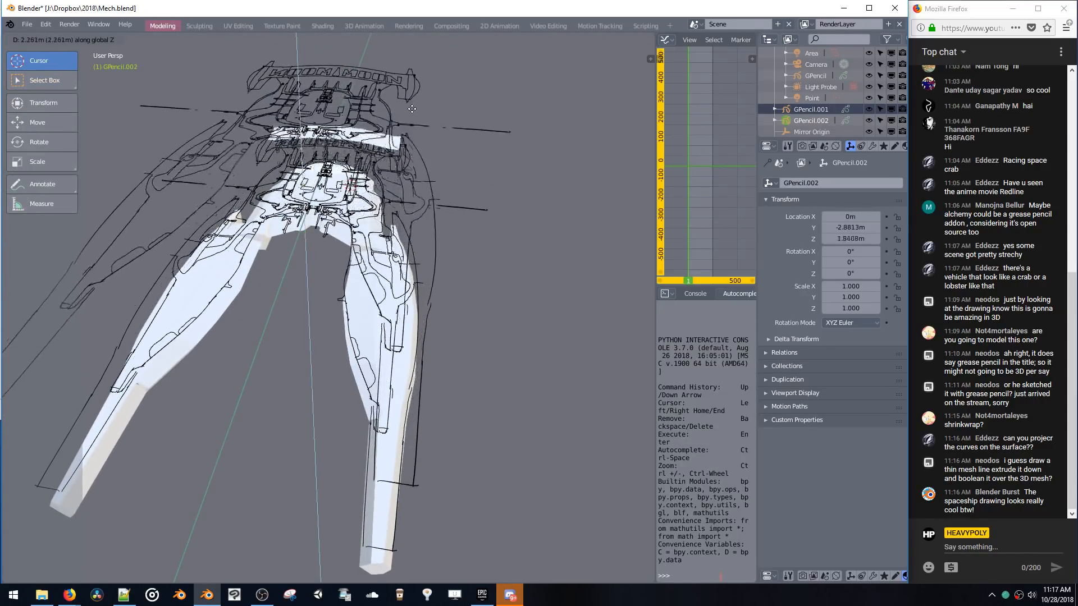
{"action": "left_click", "coordinate": [411, 97]}
- Open the duplicated sketch for stroke editing and convert its strokes to a Polygon Curve
{"action": "key", "text": "ctrl+Tab"}
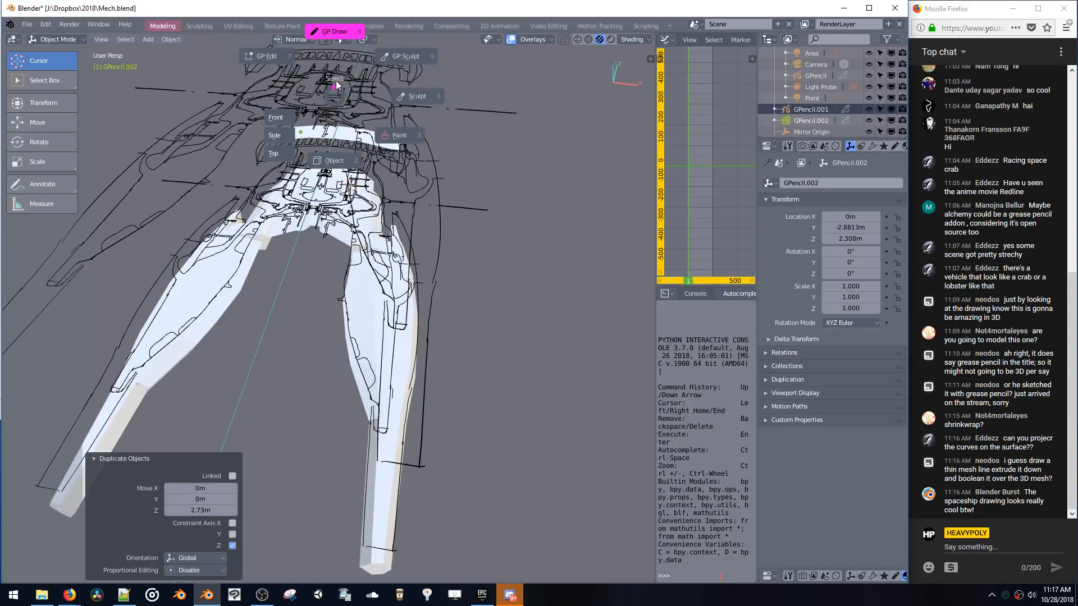
{"action": "left_click", "coordinate": [303, 61]}
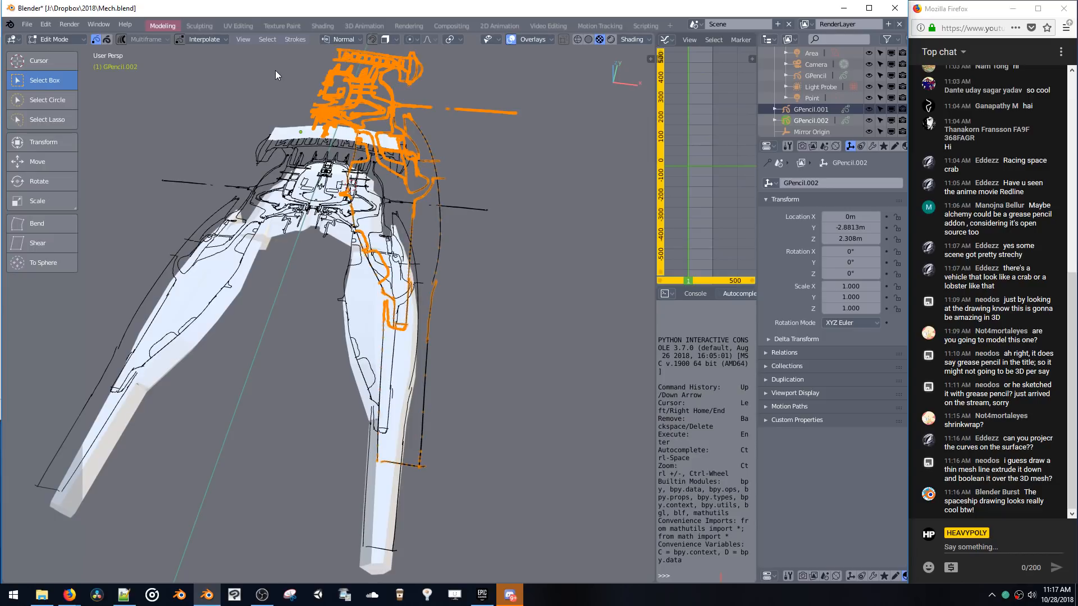
{"action": "left_click", "coordinate": [293, 42]}
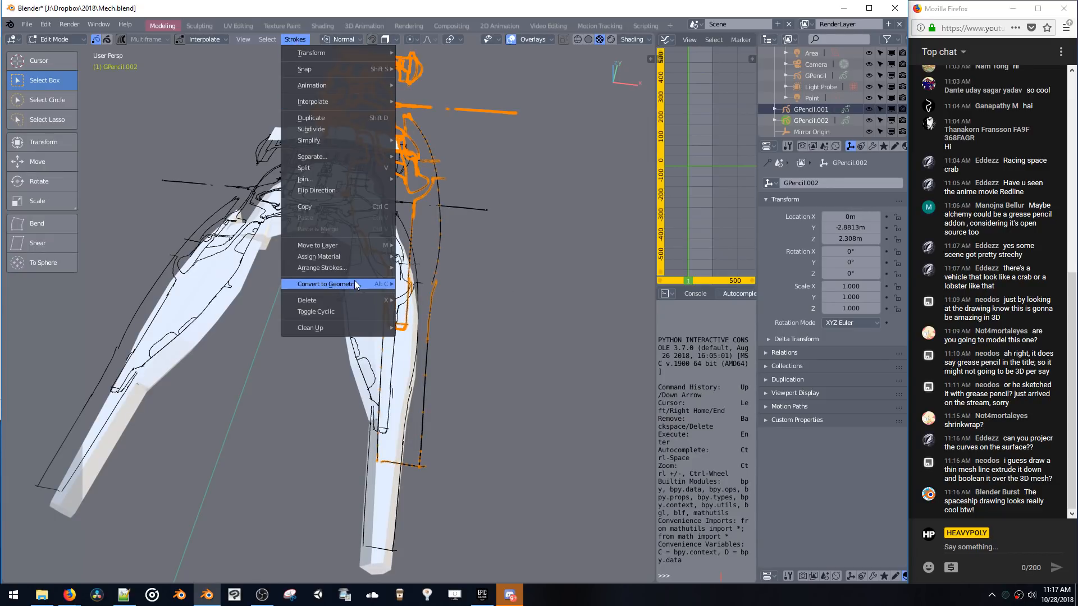
{"action": "mouse_move", "coordinate": [355, 283]}
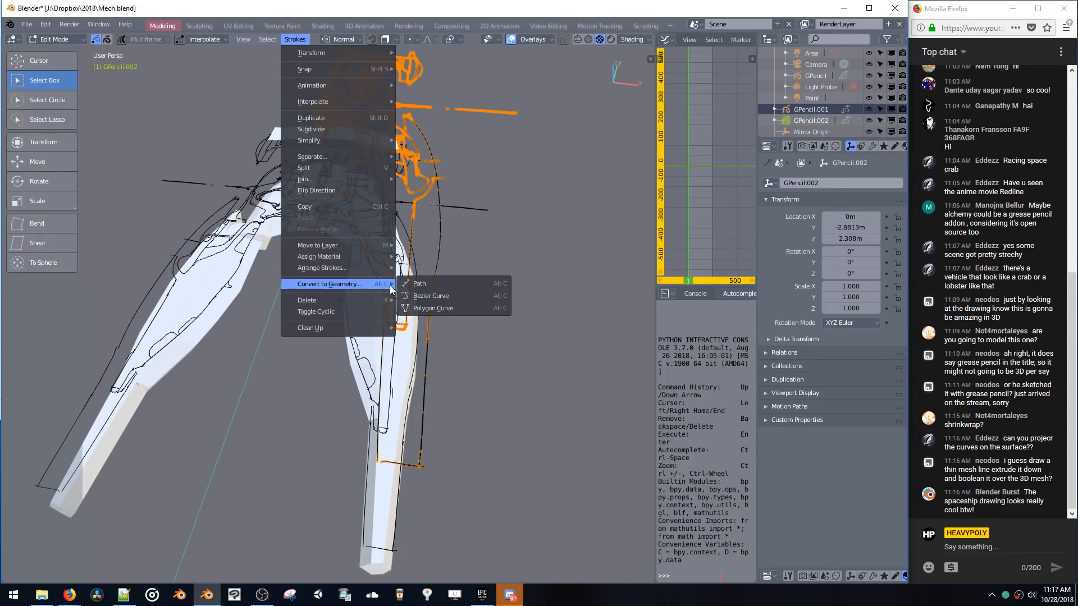
{"action": "left_click", "coordinate": [429, 308]}
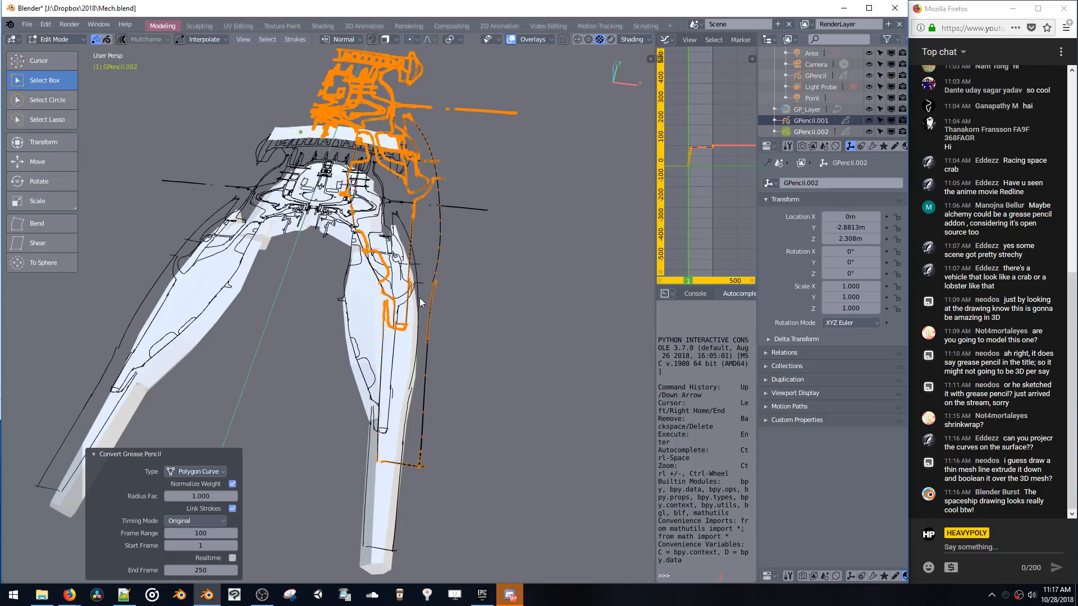
{"action": "mouse_move", "coordinate": [409, 238]}
{"action": "middle_mouse_down"}
{"action": "mouse_move", "coordinate": [440, 203]}
{"action": "mouse_move", "coordinate": [446, 231]}
{"action": "mouse_move", "coordinate": [425, 238]}
{"action": "middle_mouse_up"}
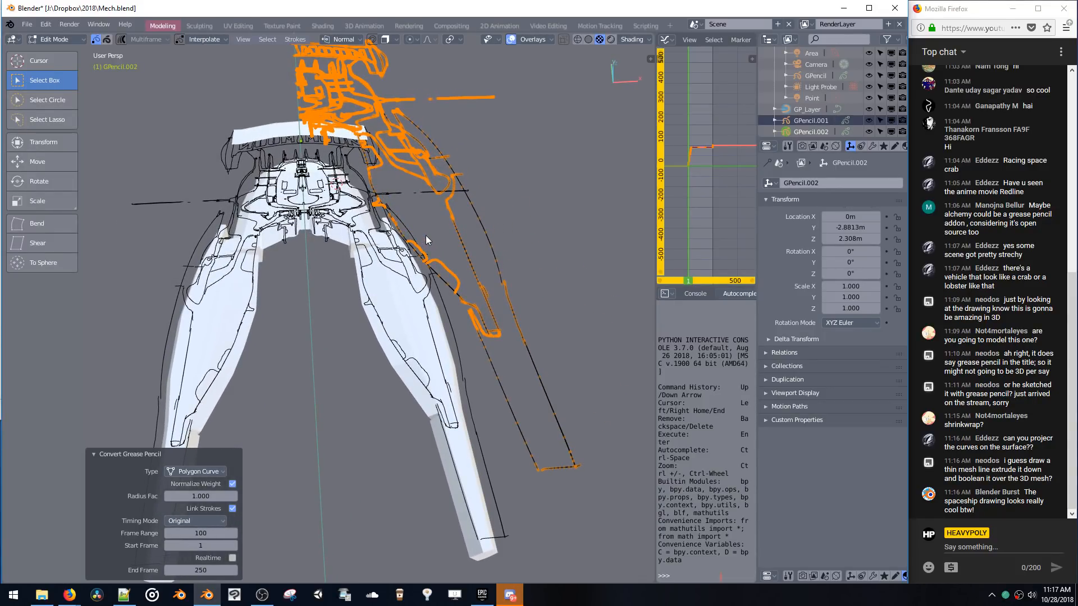
- Keep Polygon Curve as the grease pencil conversion type and collapse the conversion options
{"action": "left_click", "coordinate": [206, 470]}
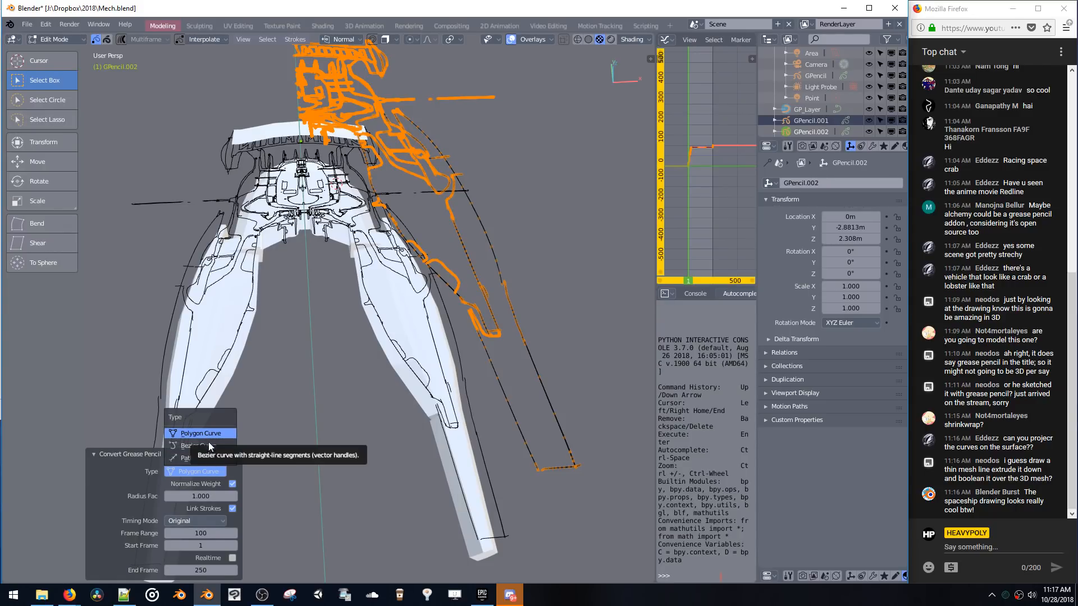
{"action": "left_click", "coordinate": [211, 437]}
{"action": "left_click", "coordinate": [199, 451]}
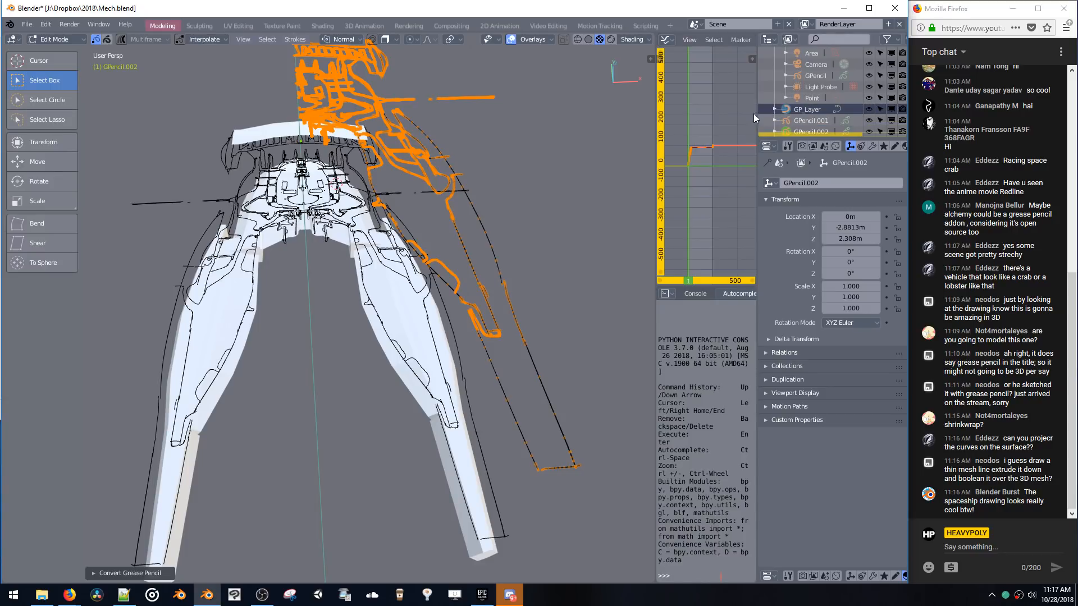
- Hide the GPencil.001 and GPencil.002 sketches in the viewport
{"action": "left_click", "coordinate": [892, 120]}
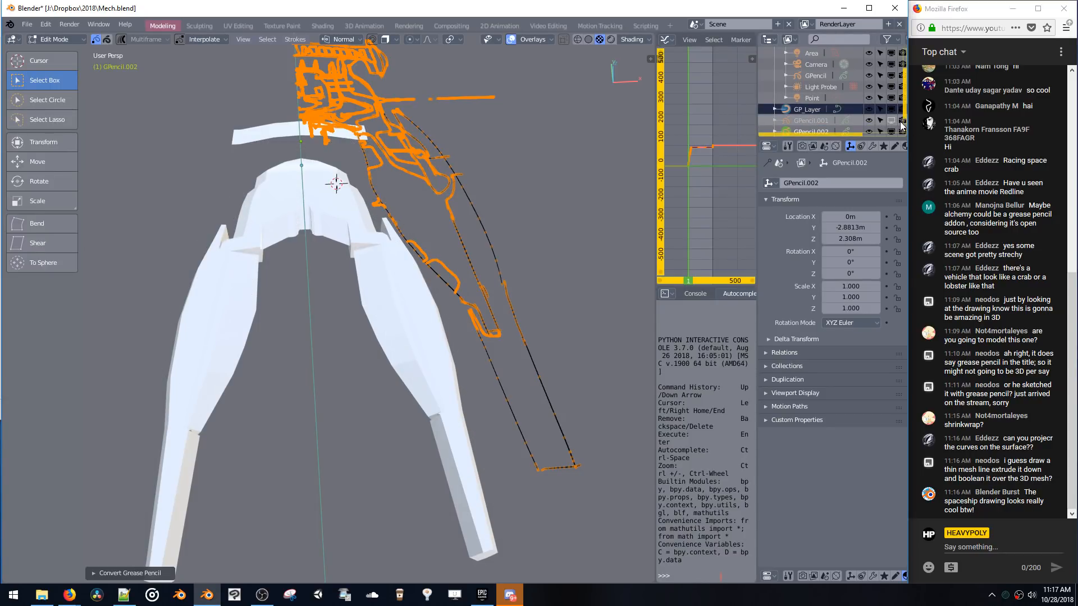
{"action": "left_click", "coordinate": [892, 133]}
{"action": "left_click", "coordinate": [891, 132]}
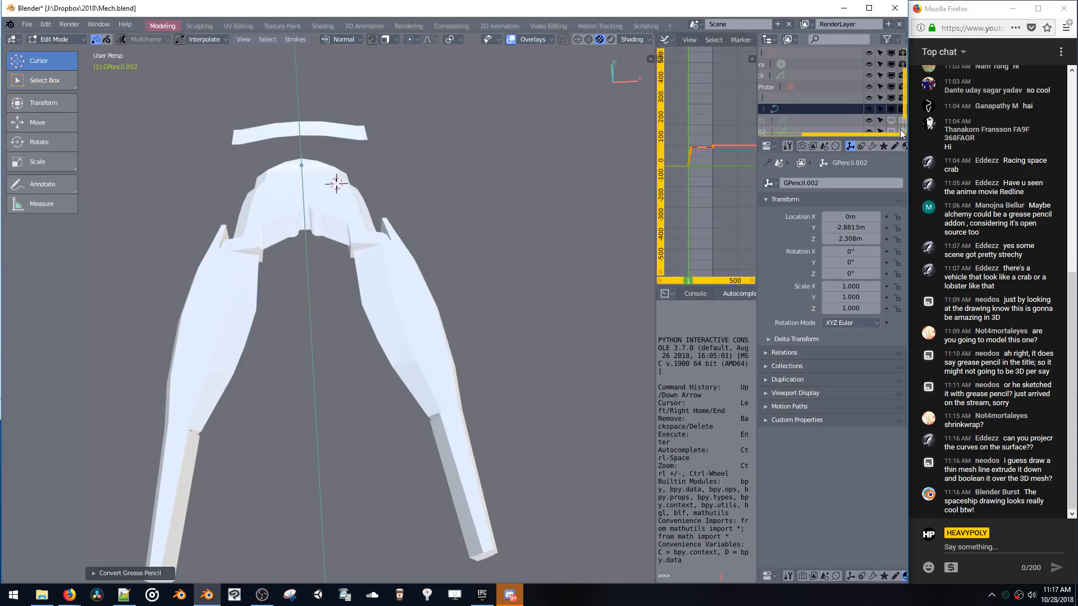
{"action": "mouse_move", "coordinate": [814, 121]}
{"action": "middle_mouse_down"}
{"action": "mouse_move", "coordinate": [880, 55]}
{"action": "mouse_move", "coordinate": [879, 65]}
{"action": "middle_mouse_up"}
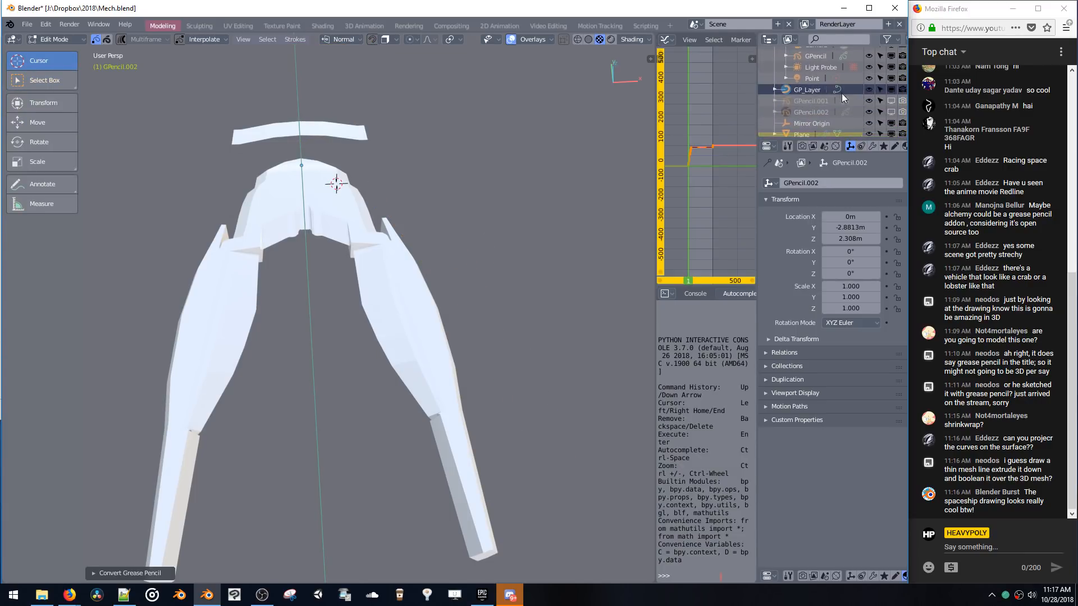
- Leave stroke editing of the sketch copy and return to object mode
{"action": "middle_click_drag", "start_coordinate": [372, 193], "coordinate": [356, 171]}
{"action": "key", "text": "space"}
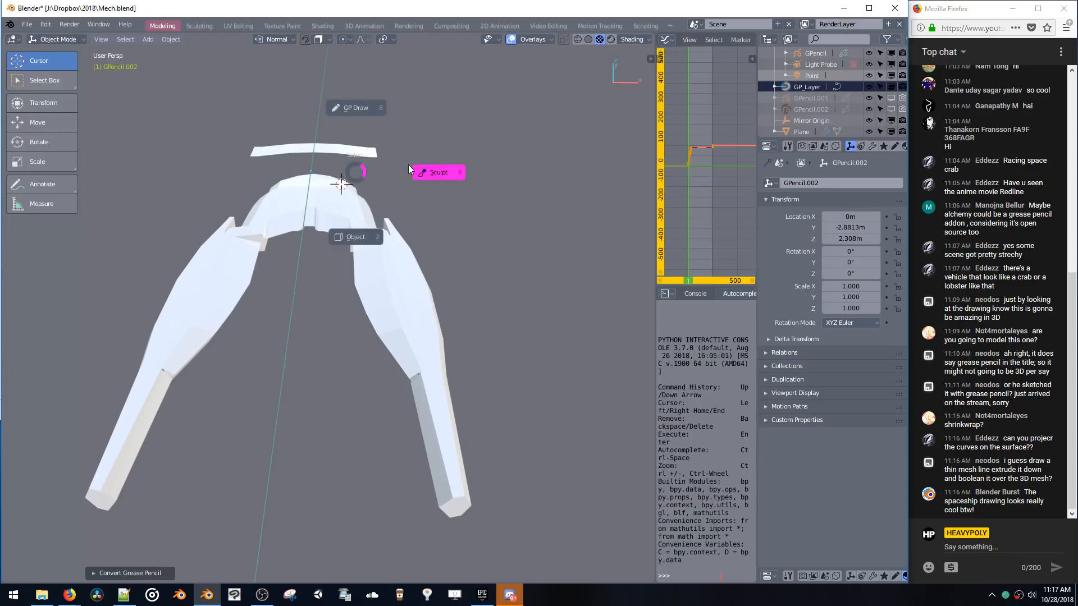
{"action": "left_click", "coordinate": [346, 245]}
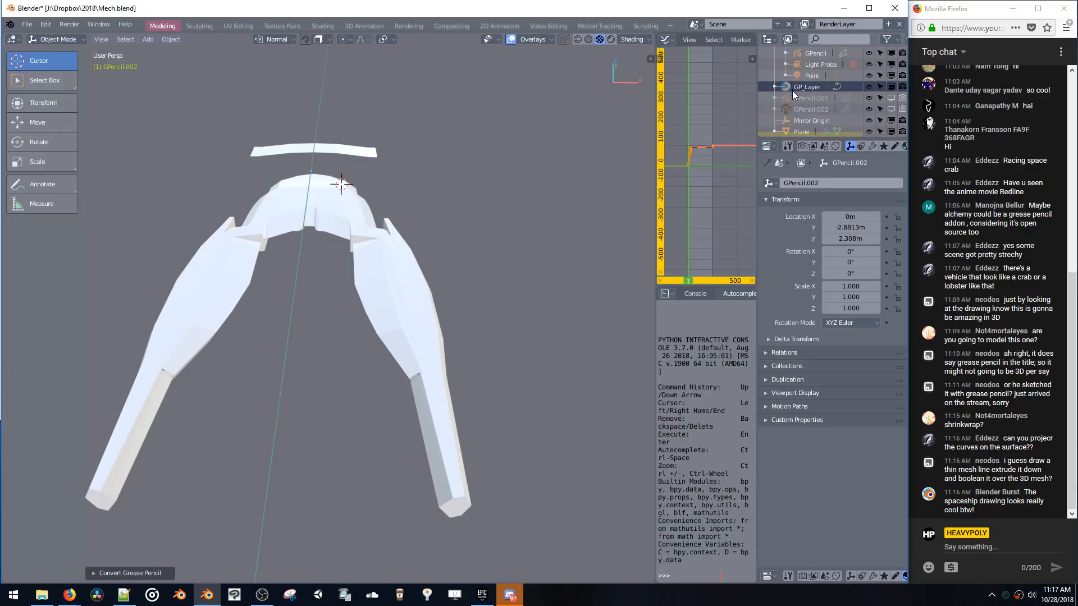
{"action": "key", "text": "ctrl+Tab"}
{"action": "middle_click_drag", "start_coordinate": [494, 112], "coordinate": [415, 131]}
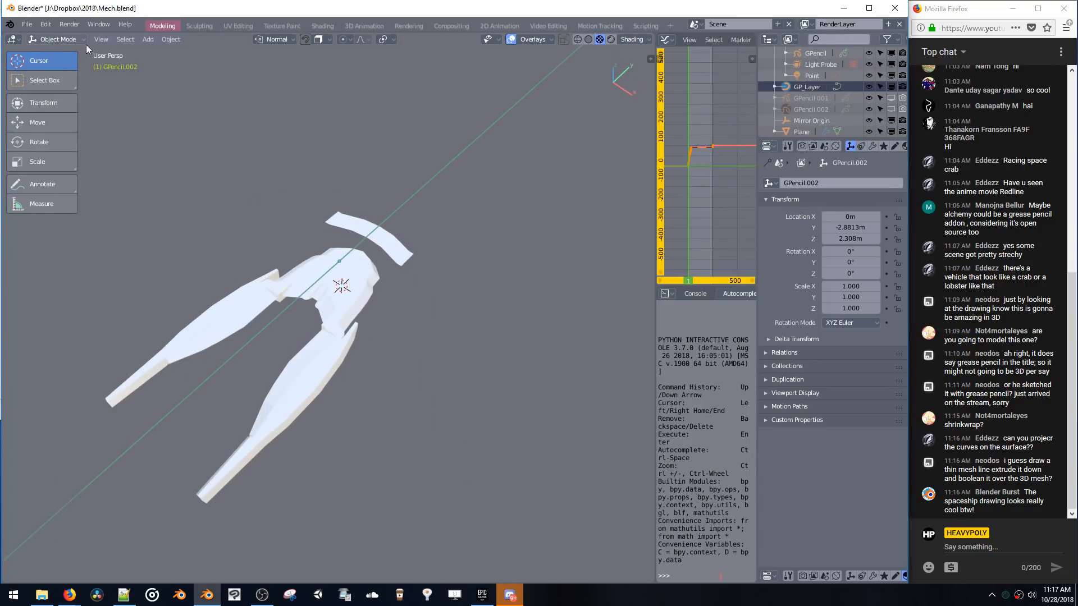
- Expand the converted GP_Layer curve object and its curve data in the outliner
{"action": "middle_click_drag", "start_coordinate": [317, 49], "coordinate": [460, 174]}
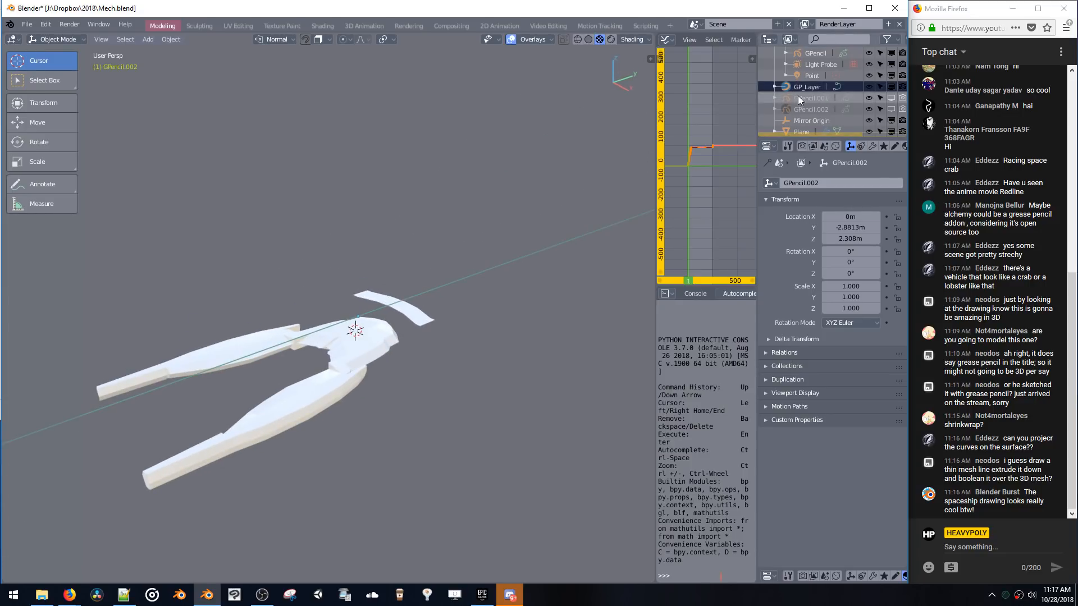
{"action": "left_click", "coordinate": [775, 87]}
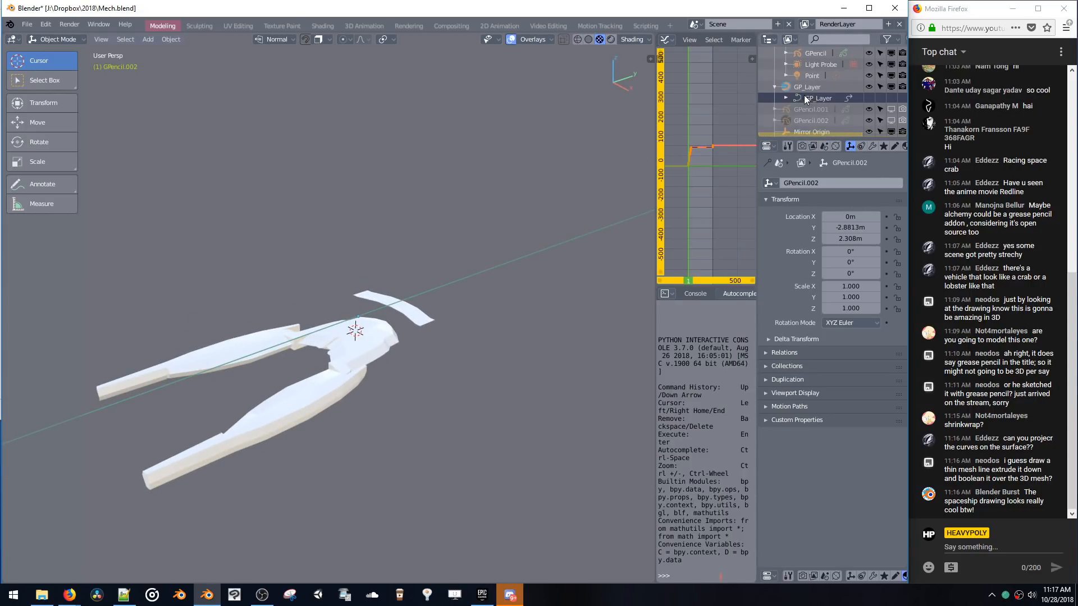
{"action": "left_click", "coordinate": [785, 98]}
{"action": "left_click", "coordinate": [804, 98]}
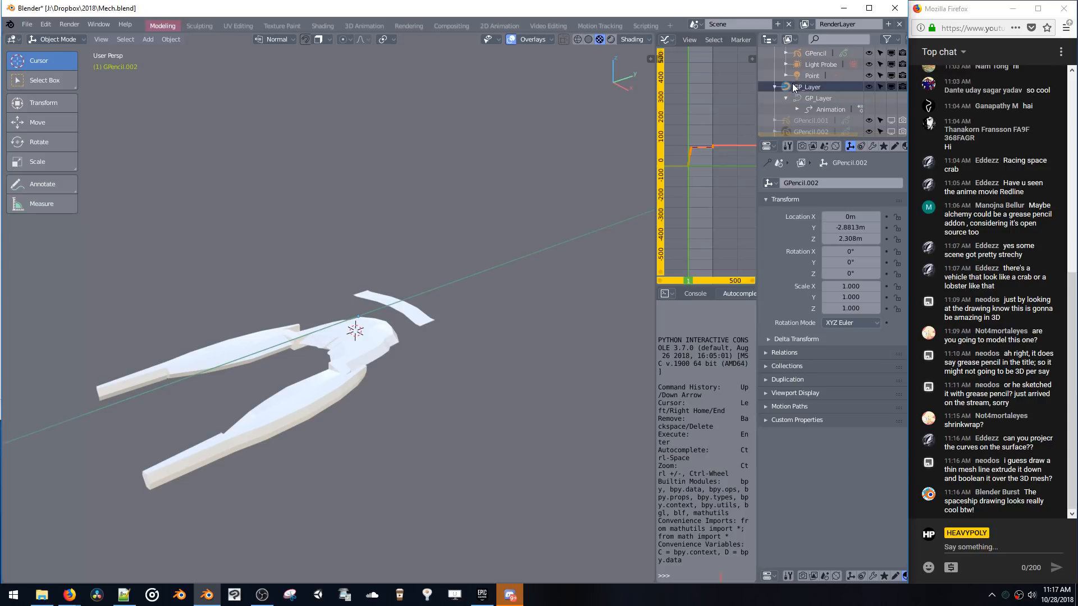
{"action": "scroll", "coordinate": [853, 146], "scroll_direction": "down", "scroll_amount": 2}
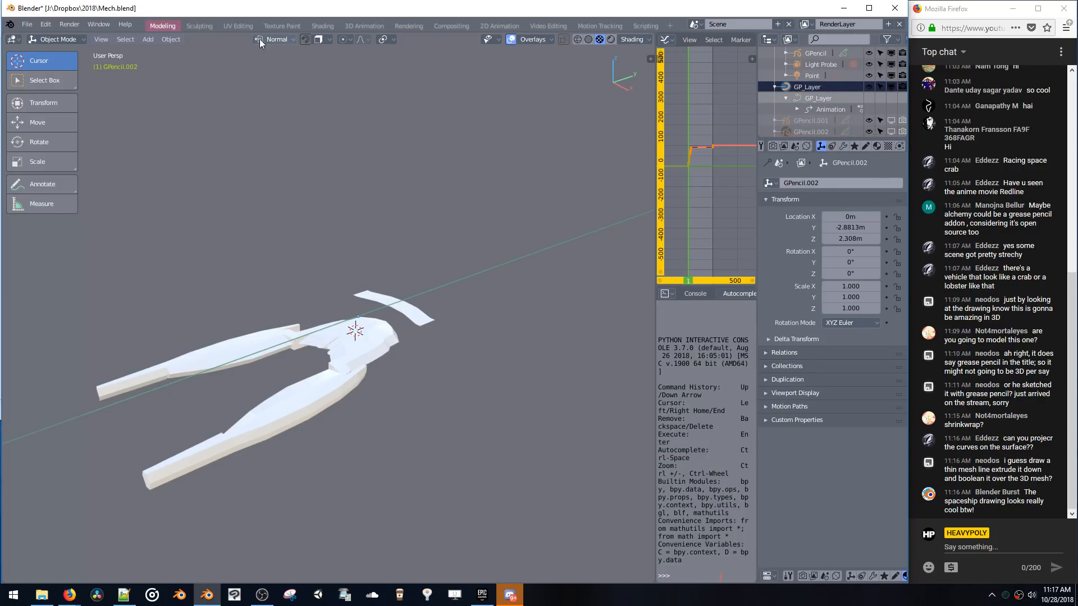
- Delete the converted GP_Layer curve object
{"action": "key", "text": "space"}
{"action": "left_click", "coordinate": [328, 180]}
{"action": "middle_click_drag", "start_coordinate": [328, 179], "coordinate": [368, 180]}
{"action": "key", "text": "x"}
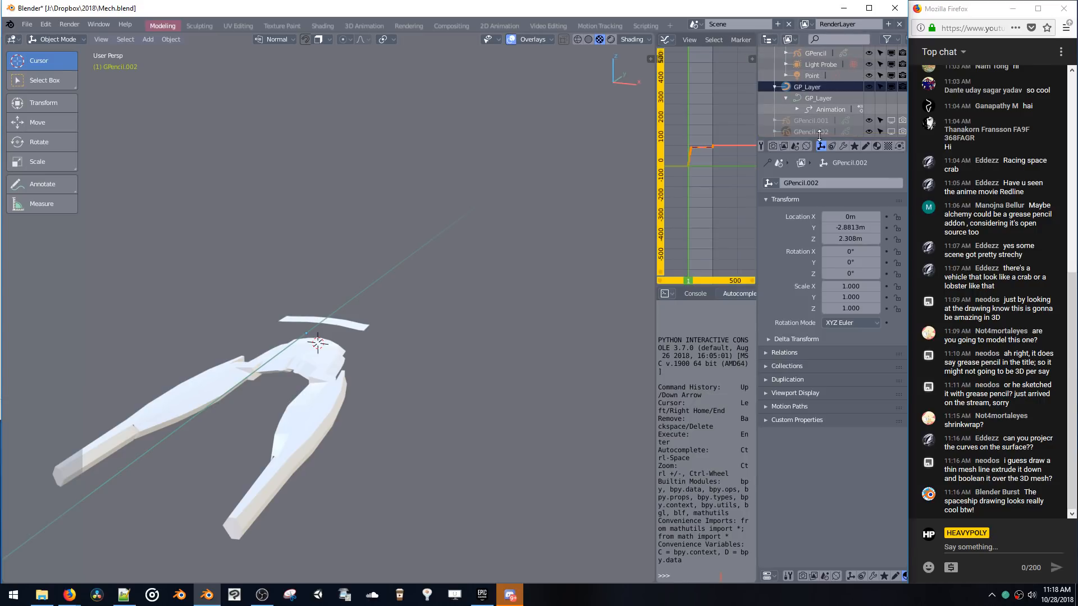
{"action": "right_click", "coordinate": [808, 87]}
{"action": "left_click", "coordinate": [795, 89]}
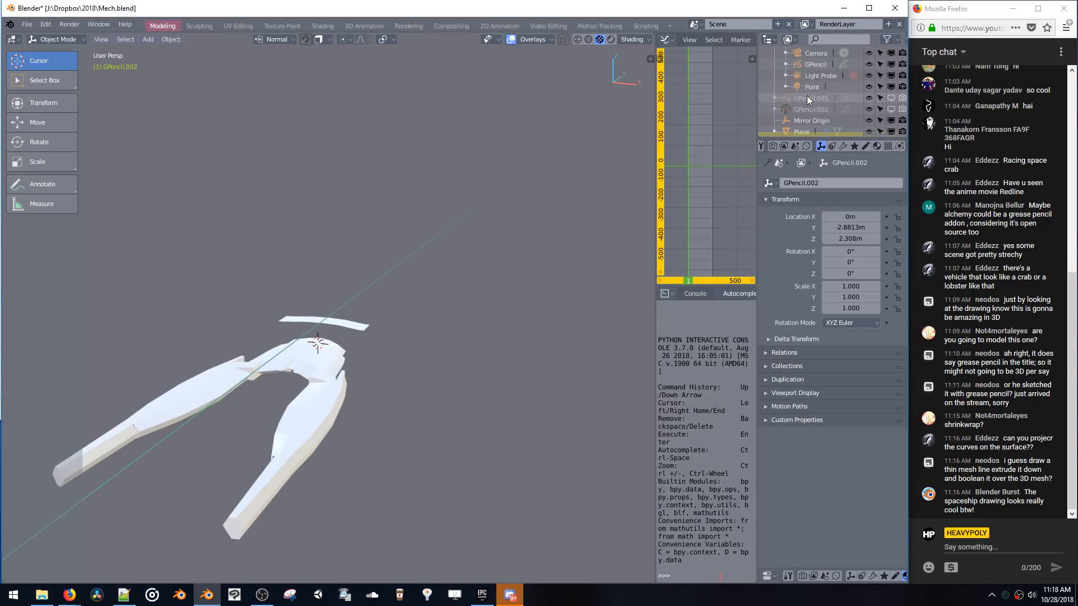
- Show GPencil.002 and GPencil.001 in the viewport again and open the sketch copy for stroke editing
{"action": "left_click", "coordinate": [891, 108]}
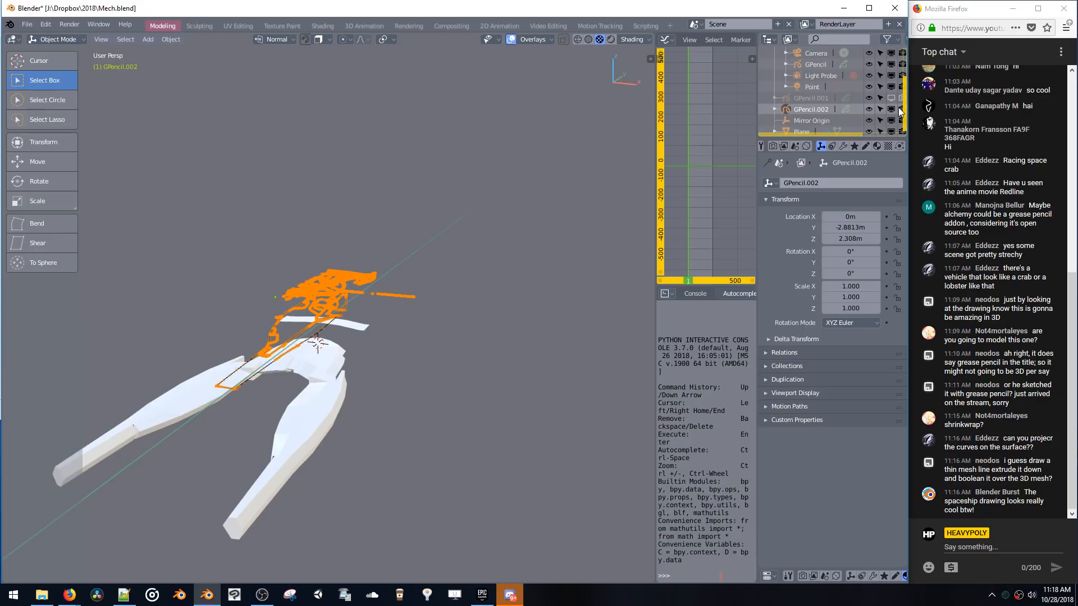
{"action": "left_click", "coordinate": [891, 98]}
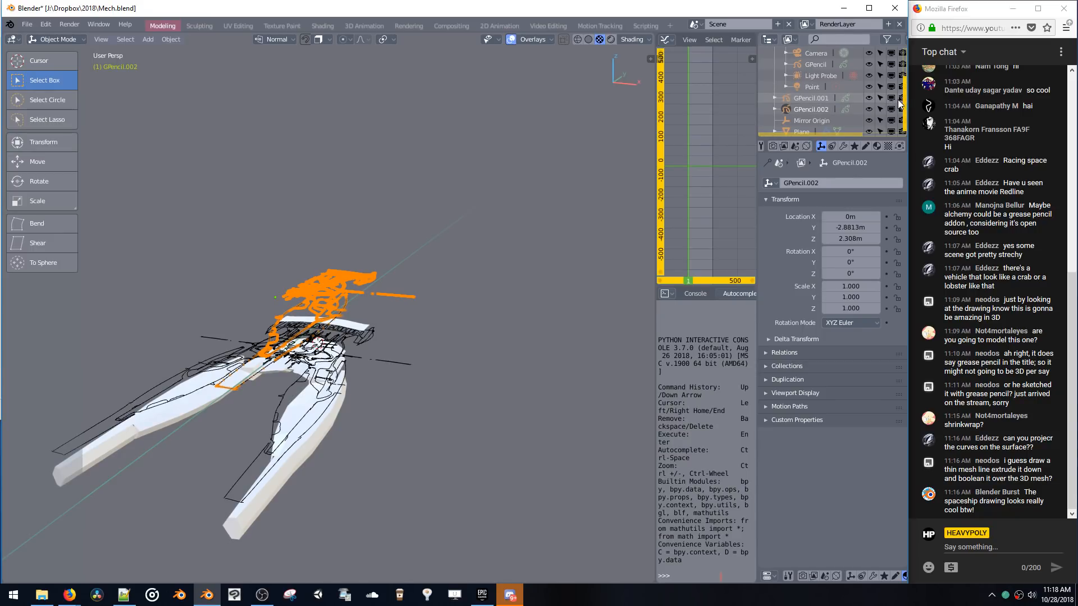
{"action": "key", "text": "Tab"}
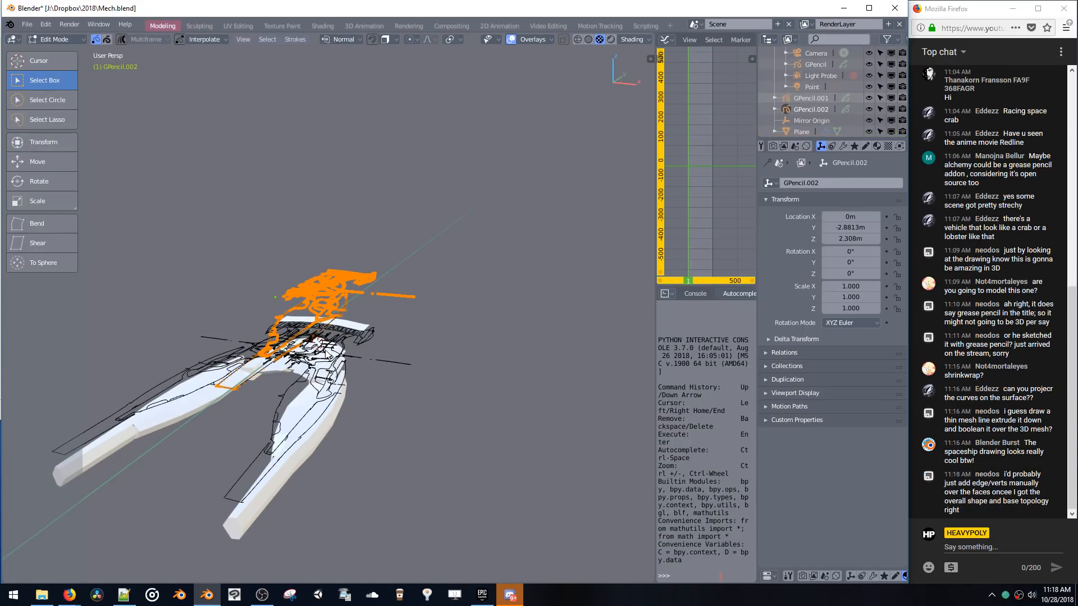
- Hide GPencil.002, return to object mode and view the remaining sketch over the blockout from the top
{"action": "mouse_move", "coordinate": [370, 342]}
{"action": "middle_mouse_down"}
{"action": "mouse_move", "coordinate": [395, 328]}
{"action": "mouse_move", "coordinate": [385, 307]}
{"action": "mouse_move", "coordinate": [402, 339]}
{"action": "mouse_move", "coordinate": [359, 284]}
{"action": "mouse_move", "coordinate": [361, 361]}
{"action": "mouse_move", "coordinate": [285, 351]}
{"action": "mouse_move", "coordinate": [312, 380]}
{"action": "mouse_move", "coordinate": [305, 396]}
{"action": "mouse_move", "coordinate": [320, 371]}
{"action": "mouse_move", "coordinate": [322, 392]}
{"action": "middle_mouse_up"}
{"action": "mouse_move", "coordinate": [332, 355]}
{"action": "middle_mouse_down", "text": "shift"}
{"action": "mouse_move", "coordinate": [343, 371]}
{"action": "mouse_move", "coordinate": [336, 400]}
{"action": "mouse_move", "coordinate": [385, 349]}
{"action": "middle_mouse_up", "text": "shift"}
{"action": "left_click", "coordinate": [891, 109]}
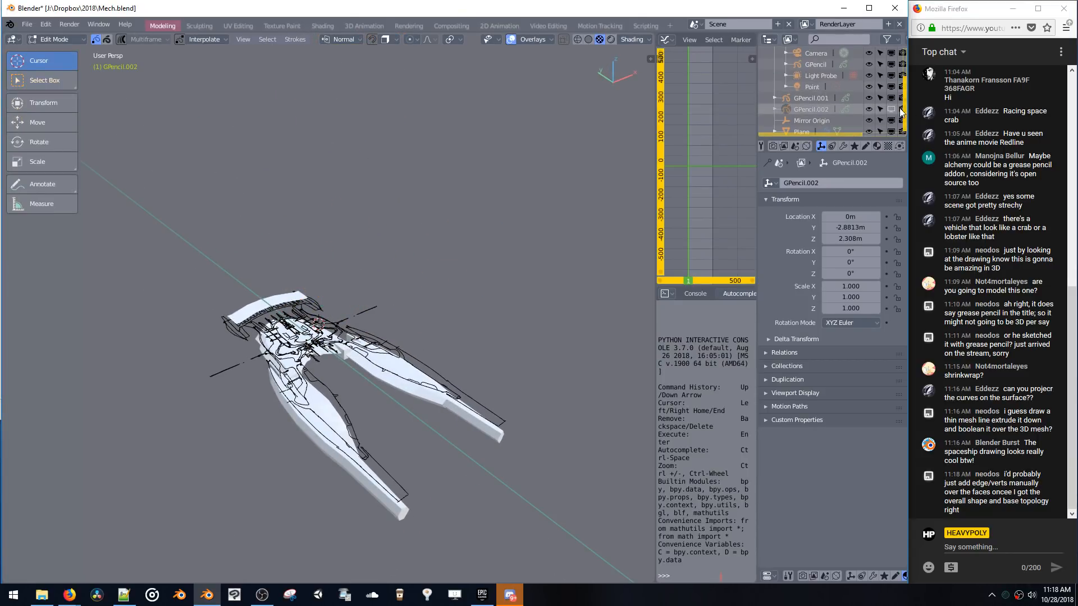
{"action": "left_click", "coordinate": [901, 109]}
{"action": "key", "text": "KP_7"}
{"action": "middle_click_drag", "start_coordinate": [409, 290], "coordinate": [425, 206], "text": "shift"}
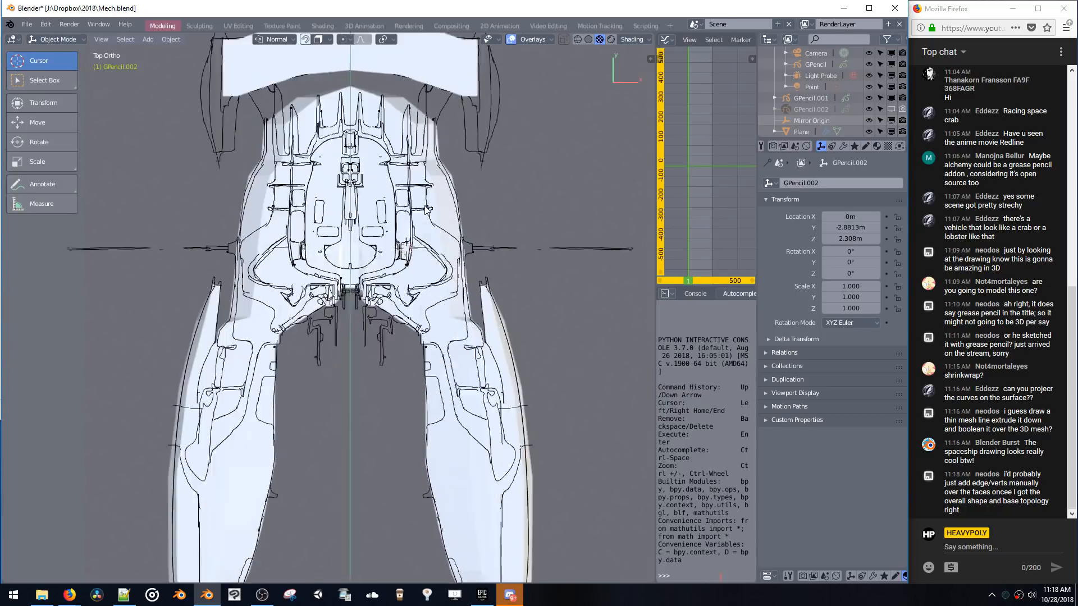
{"action": "scroll", "coordinate": [427, 209], "scroll_direction": "up", "scroll_amount": 1}
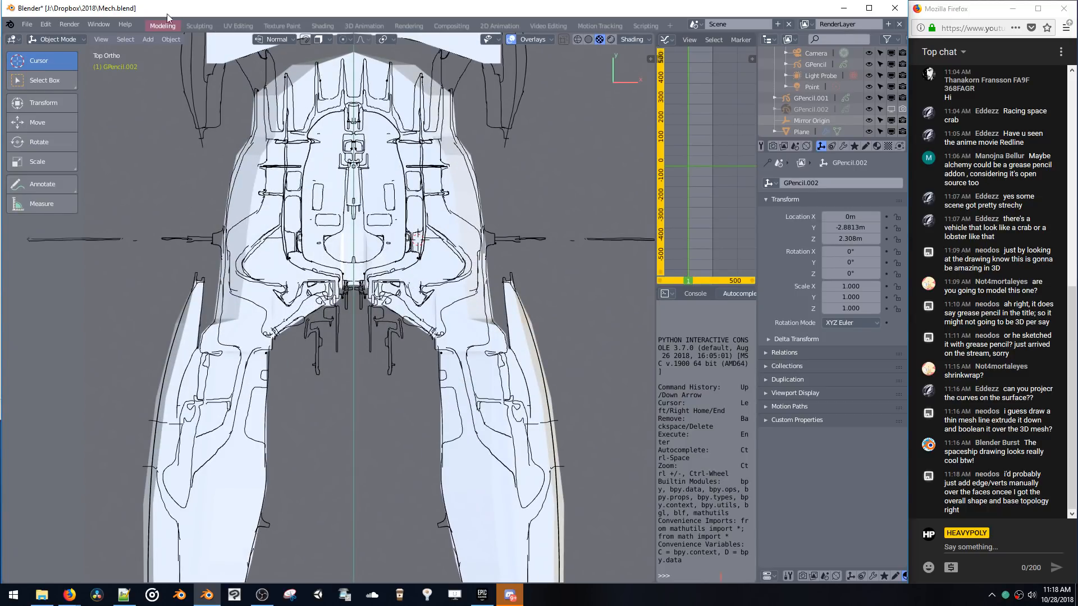
- Try to make the GPencil.001 sketch the active object through the outliner
{"action": "key", "text": "ctrl+Tab"}
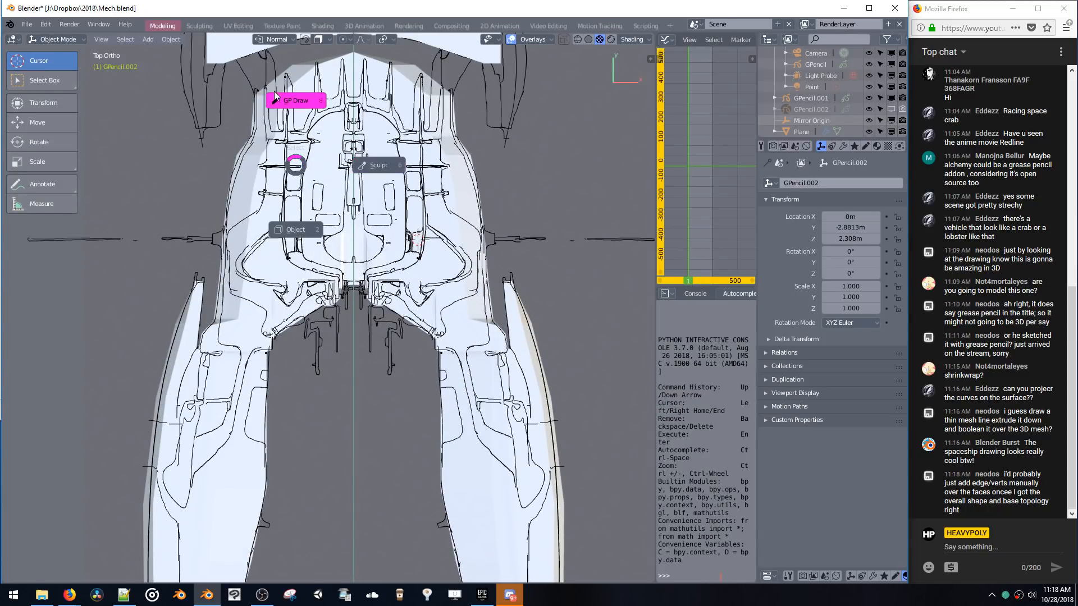
{"action": "left_click", "coordinate": [299, 254]}
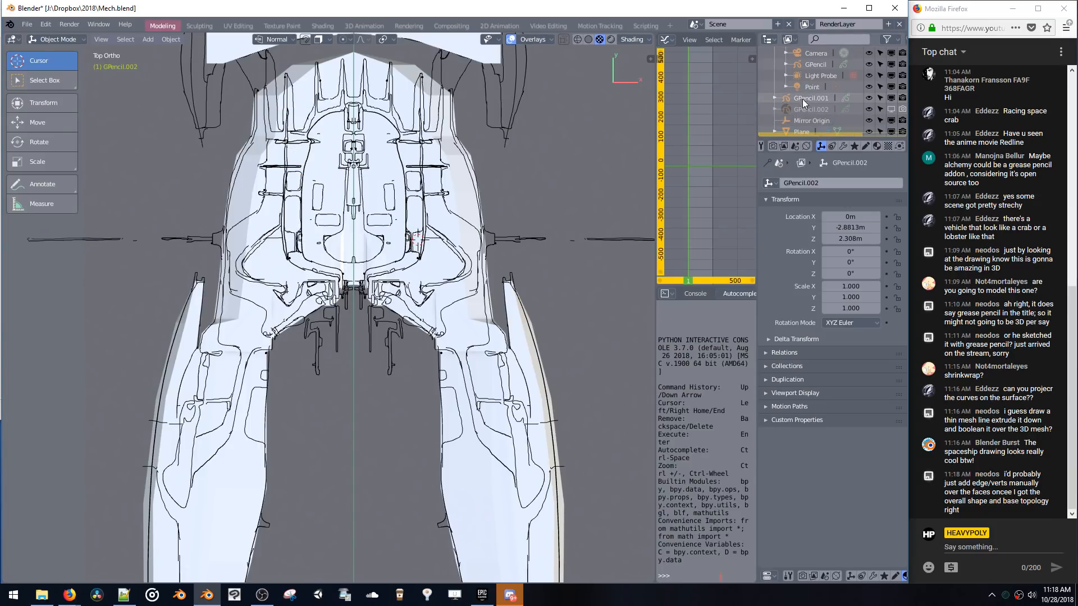
{"action": "left_click", "coordinate": [787, 111]}
{"action": "left_click", "coordinate": [786, 99]}
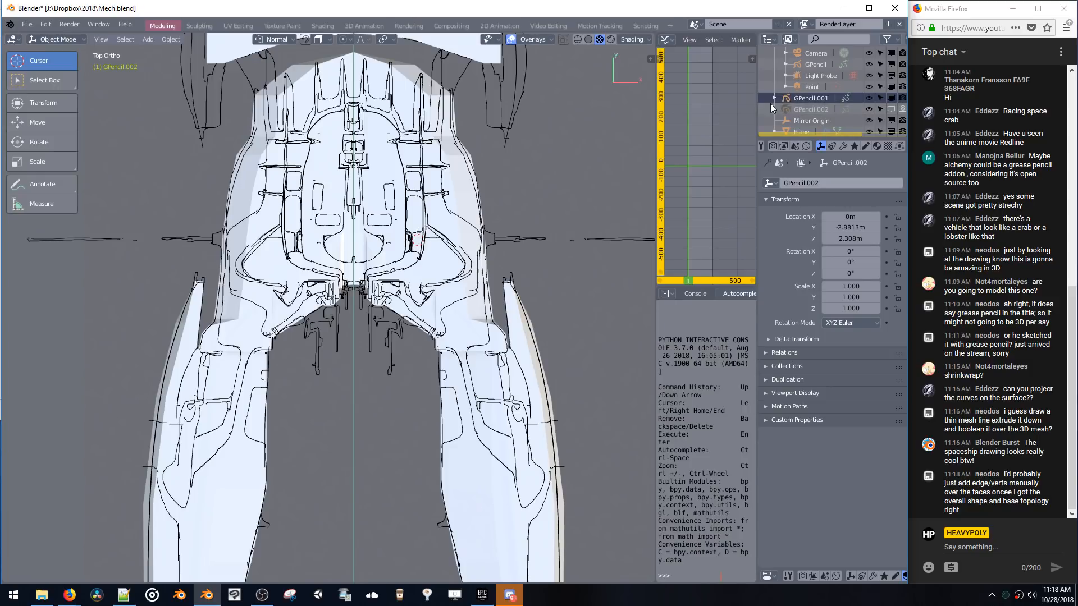
{"action": "key", "text": "ctrl+Tab"}
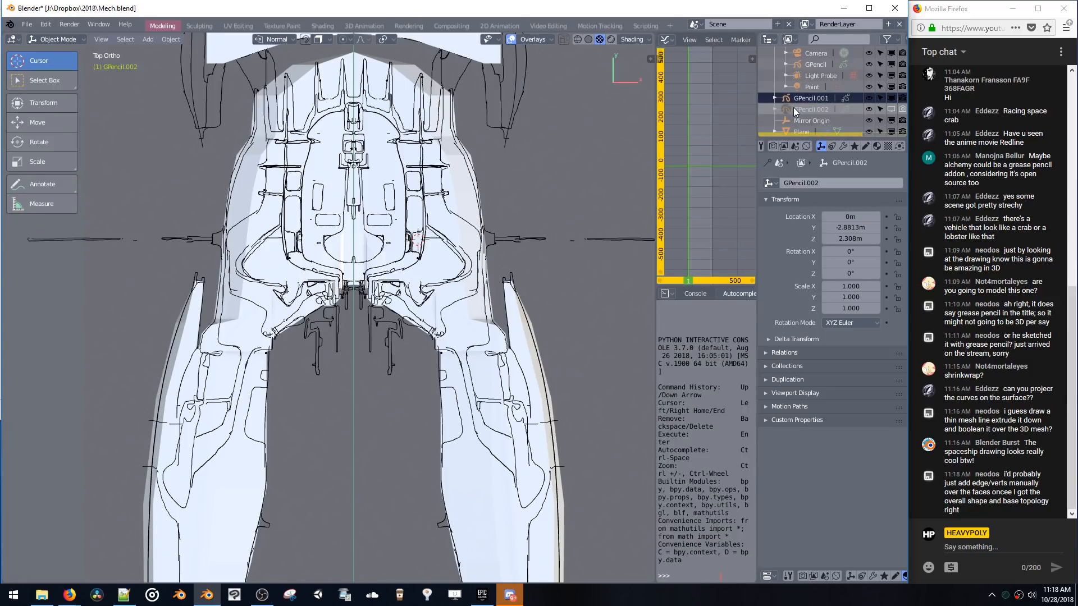
{"action": "left_click", "coordinate": [787, 121]}
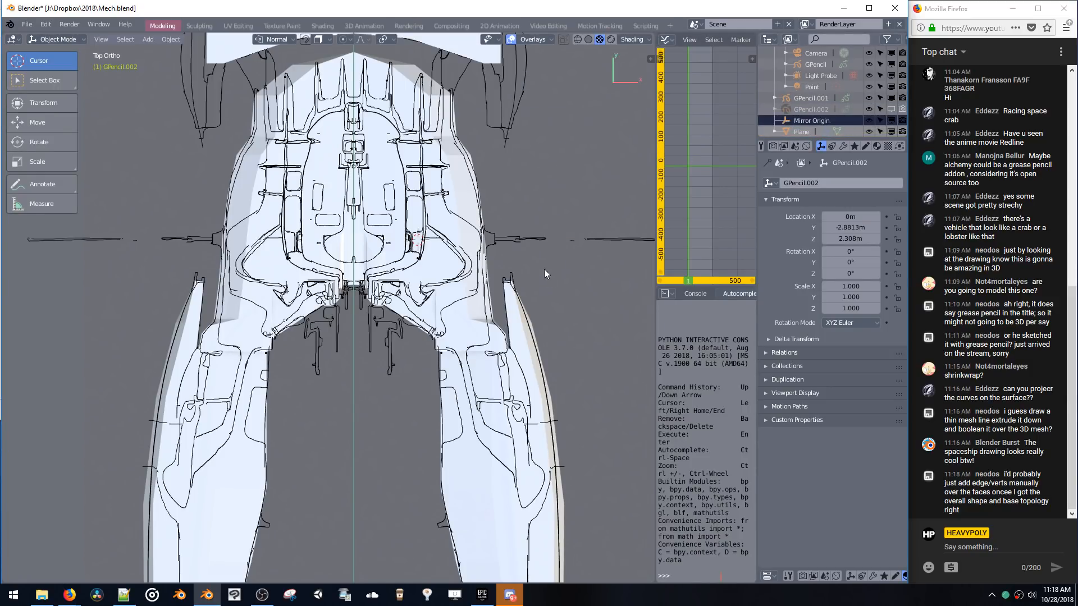
{"action": "mouse_move", "coordinate": [544, 268]}
{"action": "middle_mouse_down"}
{"action": "mouse_move", "coordinate": [494, 214]}
{"action": "mouse_move", "coordinate": [511, 270]}
{"action": "middle_mouse_up"}
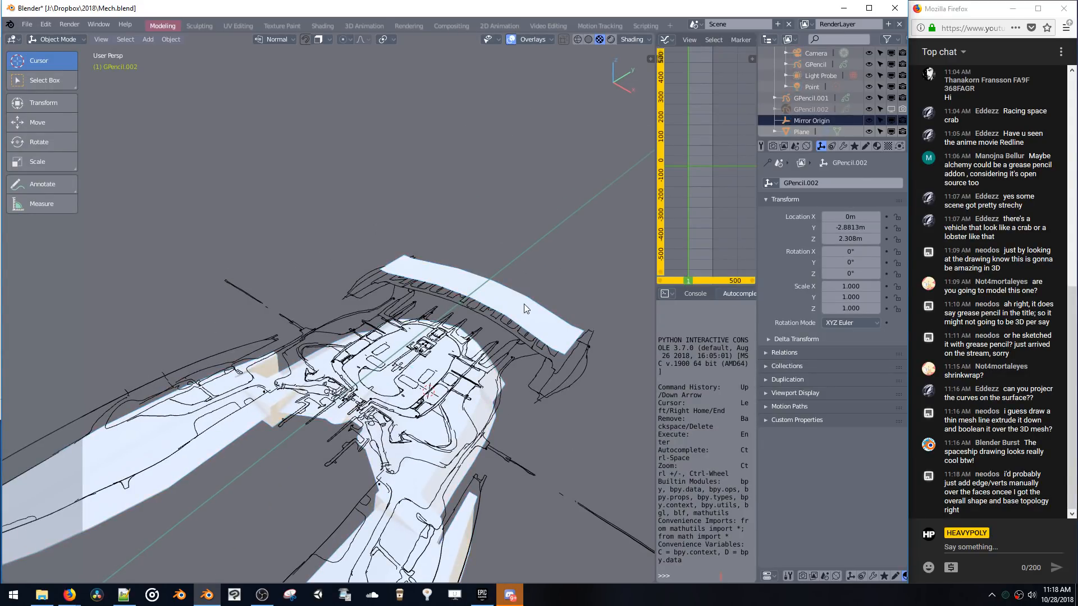
{"action": "left_click", "coordinate": [787, 98]}
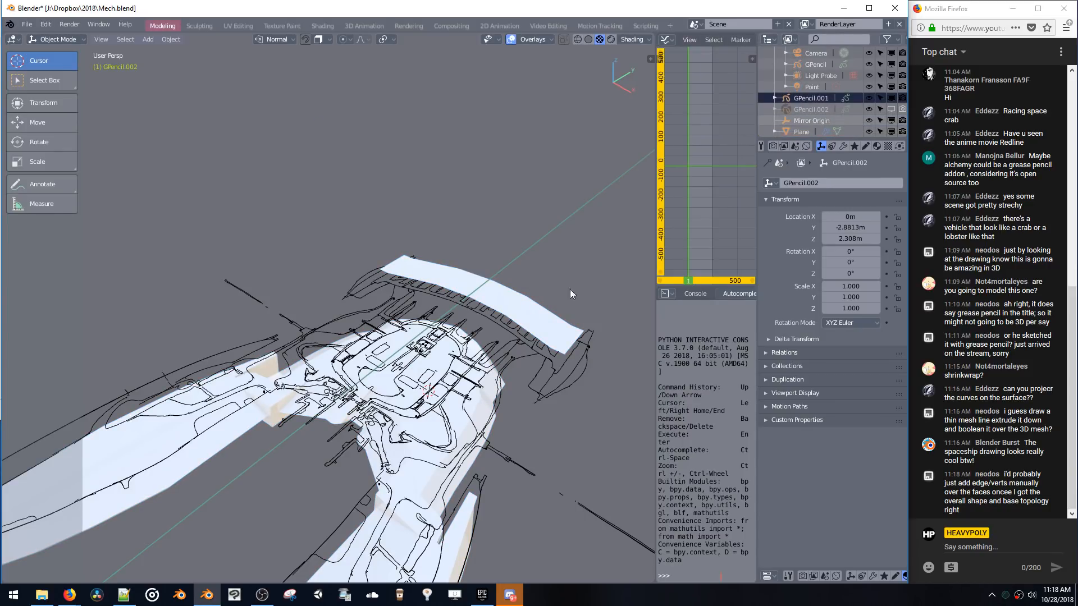
{"action": "scroll", "coordinate": [454, 392], "scroll_direction": "down", "scroll_amount": 3}
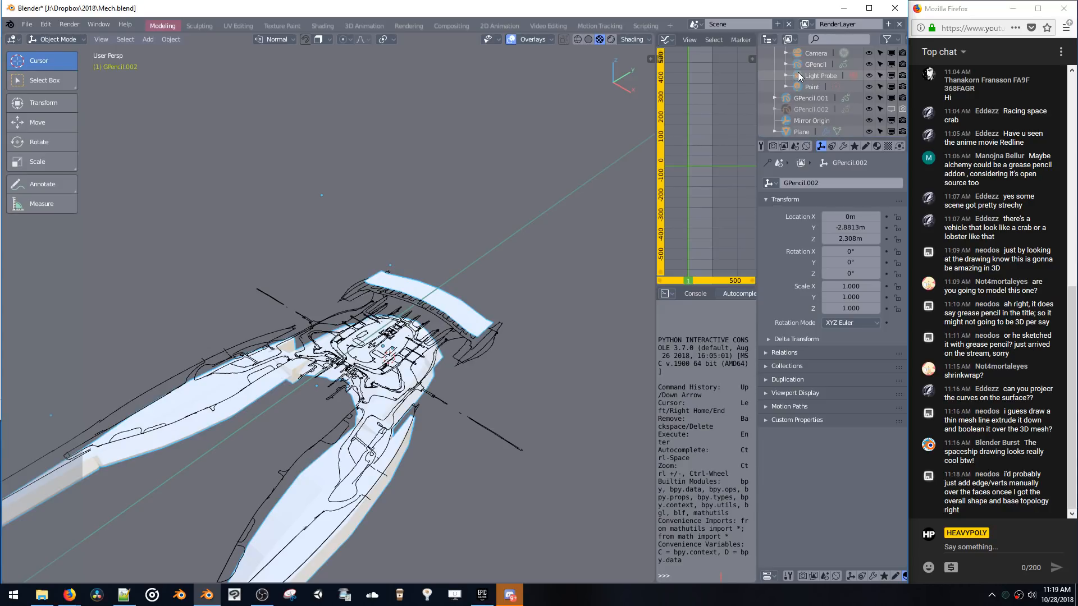
{"action": "scroll", "coordinate": [193, 185], "scroll_direction": "down", "scroll_amount": 3}
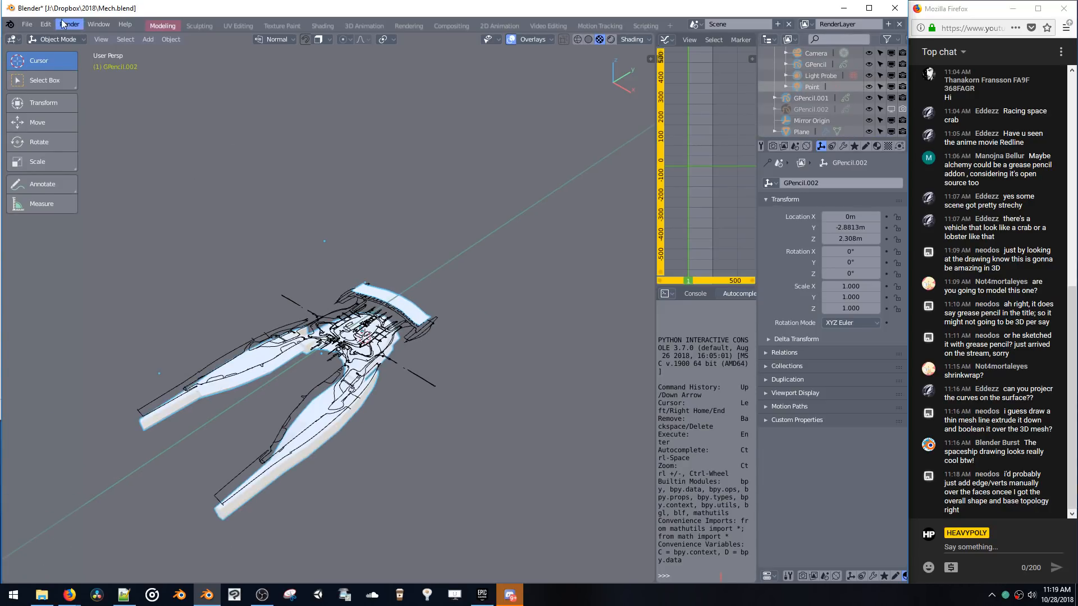
- Revert Mech.blend to its last saved version
{"action": "left_click", "coordinate": [27, 24]}
{"action": "left_click", "coordinate": [63, 72]}
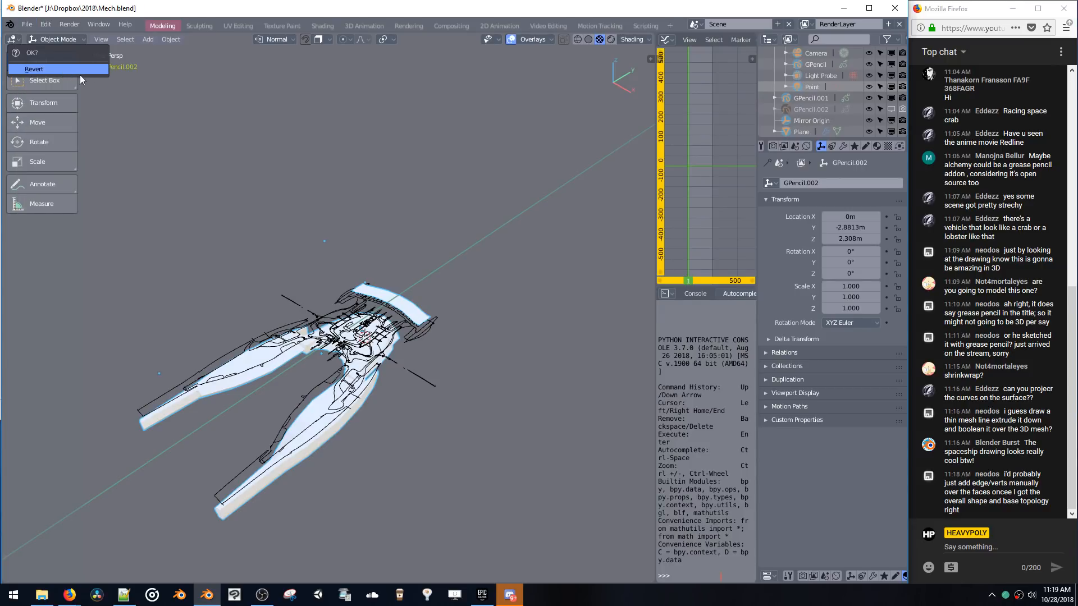
{"action": "left_click", "coordinate": [71, 75]}
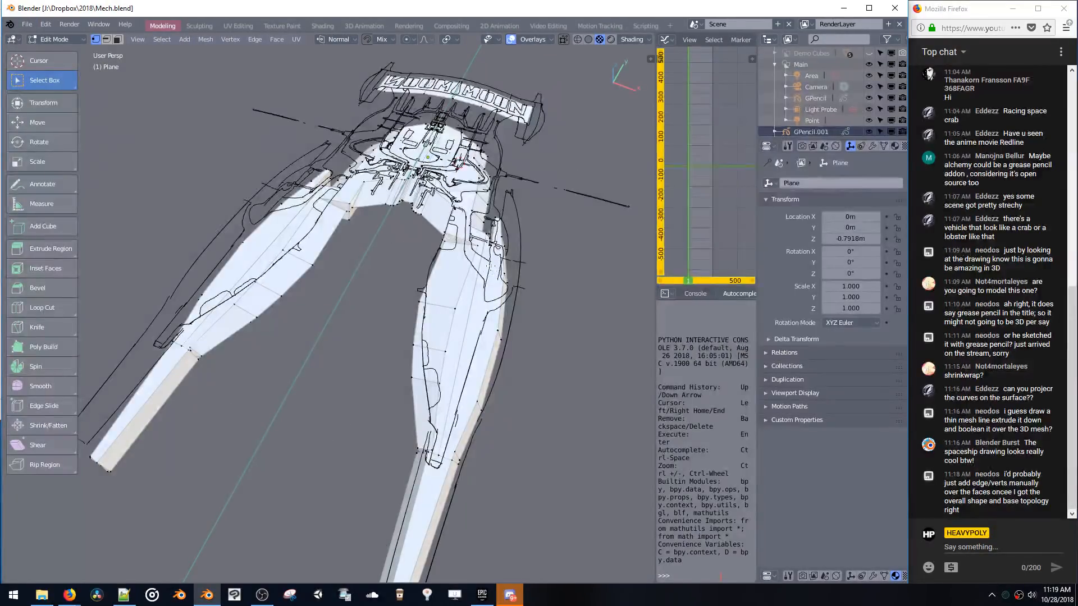
- Leave mesh editing of the blockout and make the GPencil.001 sketch the active object in object mode
{"action": "left_click", "coordinate": [789, 133]}
{"action": "key", "text": "space"}
{"action": "key", "text": "Escape"}
{"action": "middle_click_drag", "start_coordinate": [417, 161], "coordinate": [431, 201], "text": "shift"}
{"action": "key", "text": "space"}
{"action": "key", "text": "Escape"}
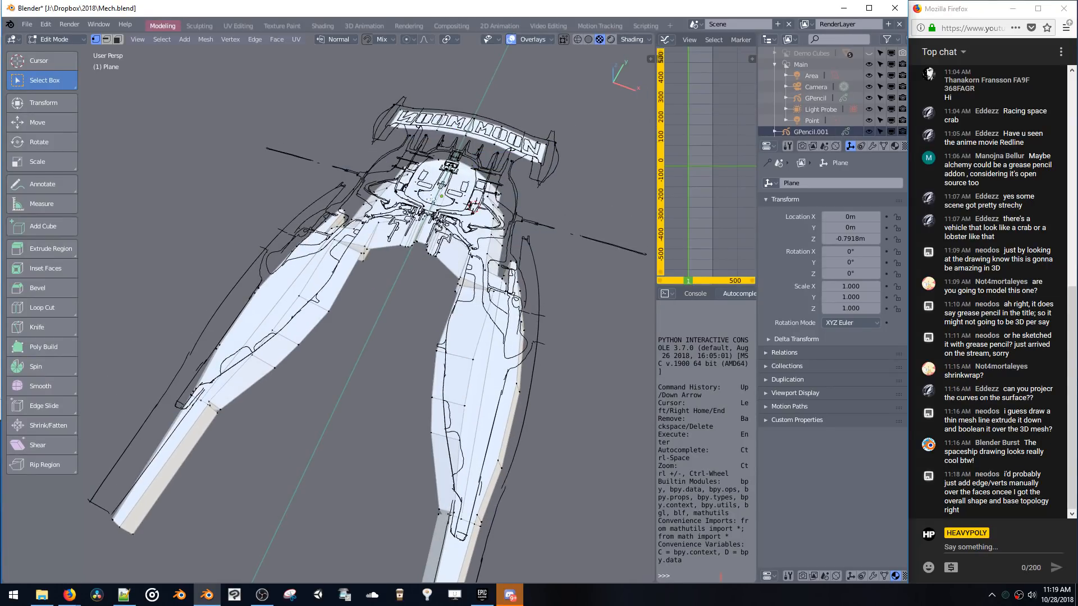
{"action": "key", "text": "space"}
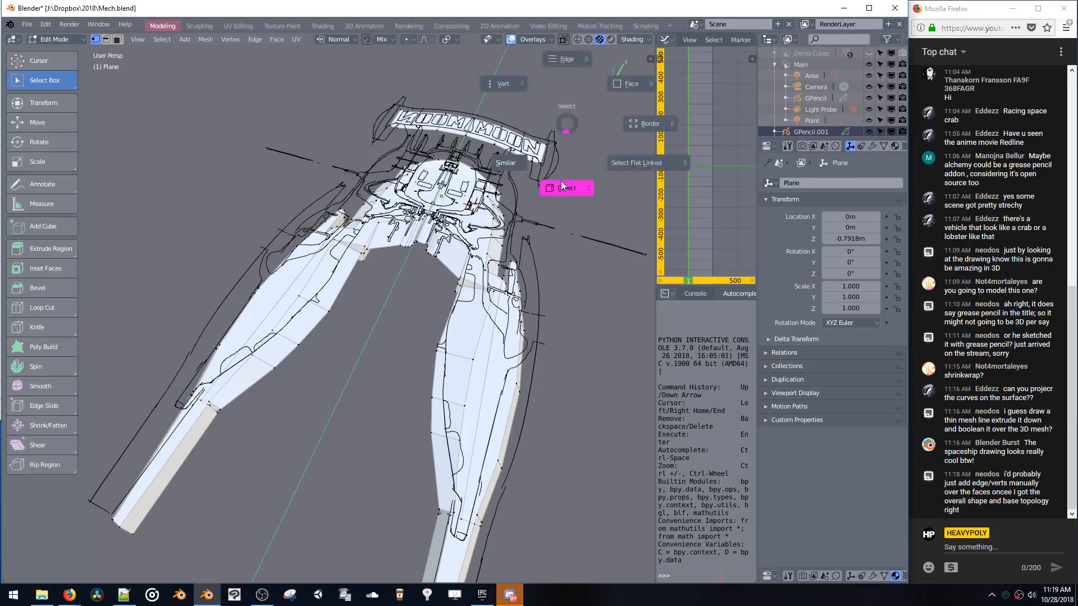
{"action": "left_click", "coordinate": [566, 187]}
{"action": "left_click", "coordinate": [784, 132]}
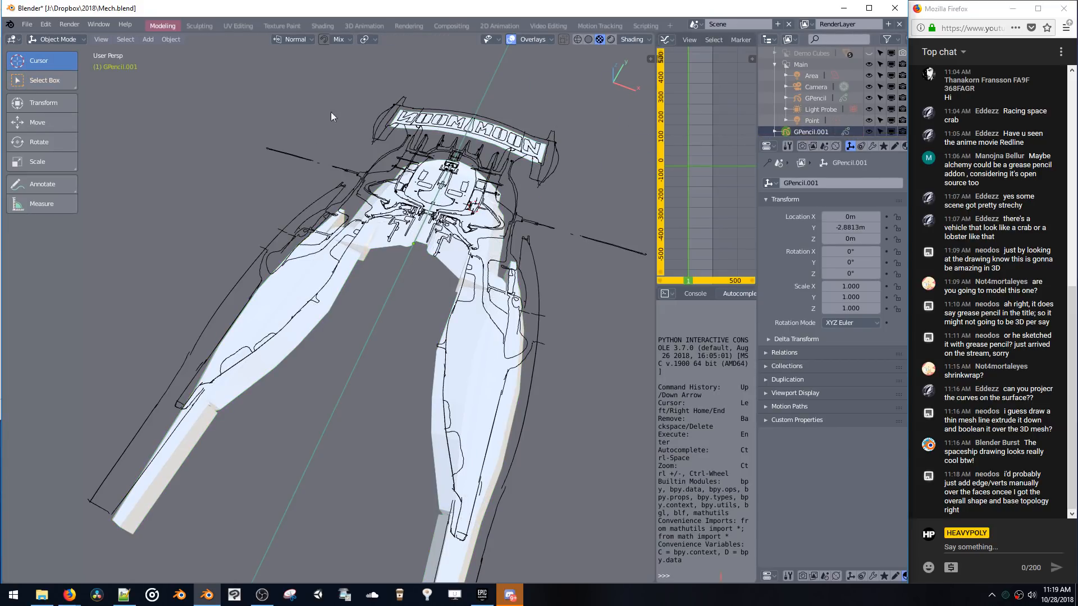
- Look through the stroke commands available while editing GPencil.001 for a way to project it, and return to object mode
{"action": "key", "text": "ctrl+Tab"}
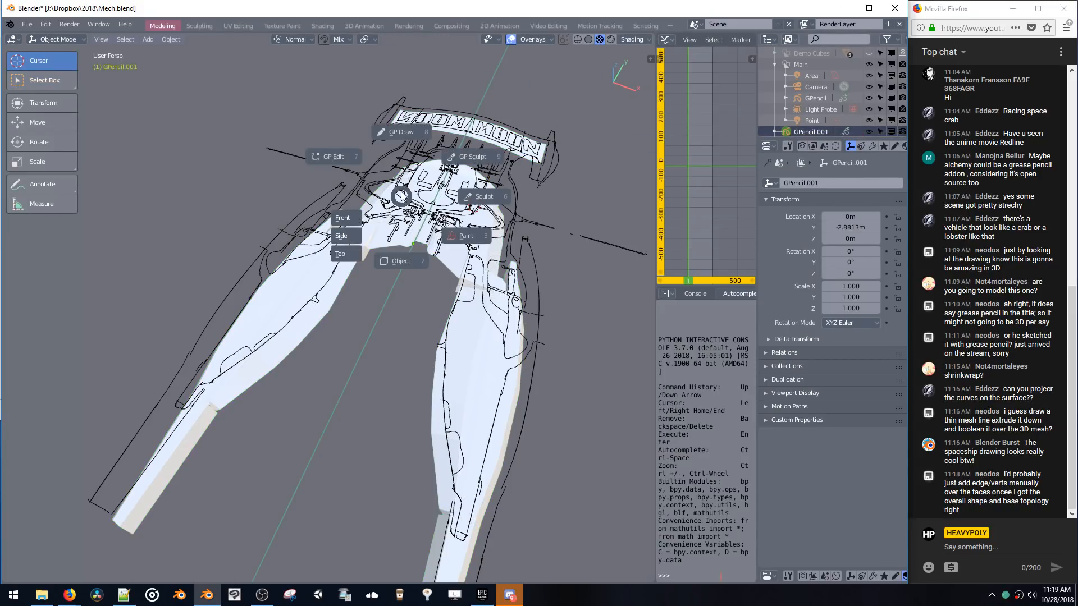
{"action": "left_click", "coordinate": [353, 163]}
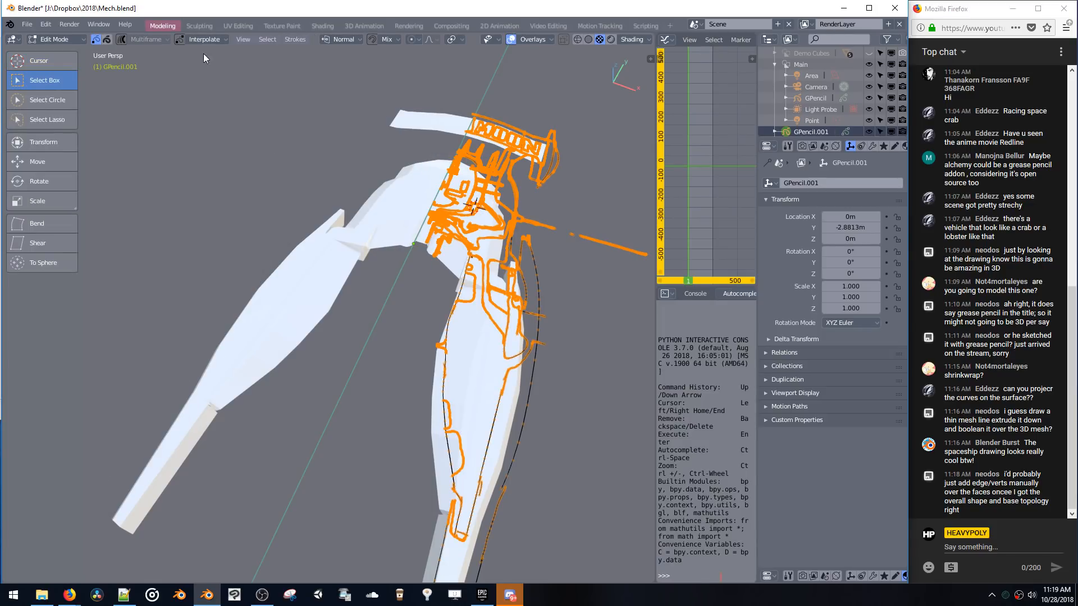
{"action": "left_click", "coordinate": [244, 39]}
{"action": "mouse_move", "coordinate": [264, 43]}
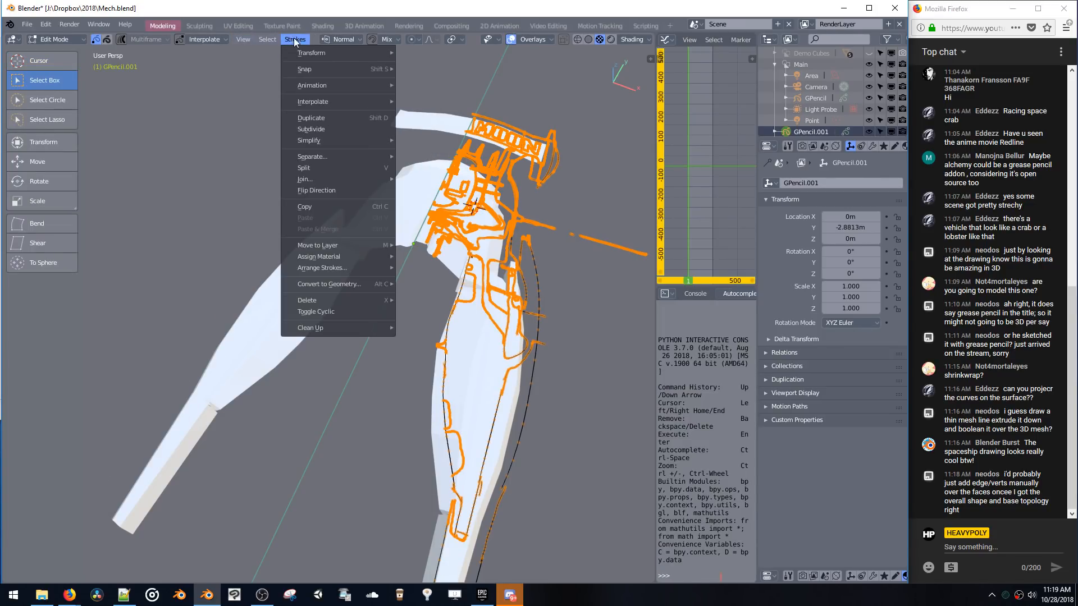
{"action": "mouse_move", "coordinate": [348, 267]}
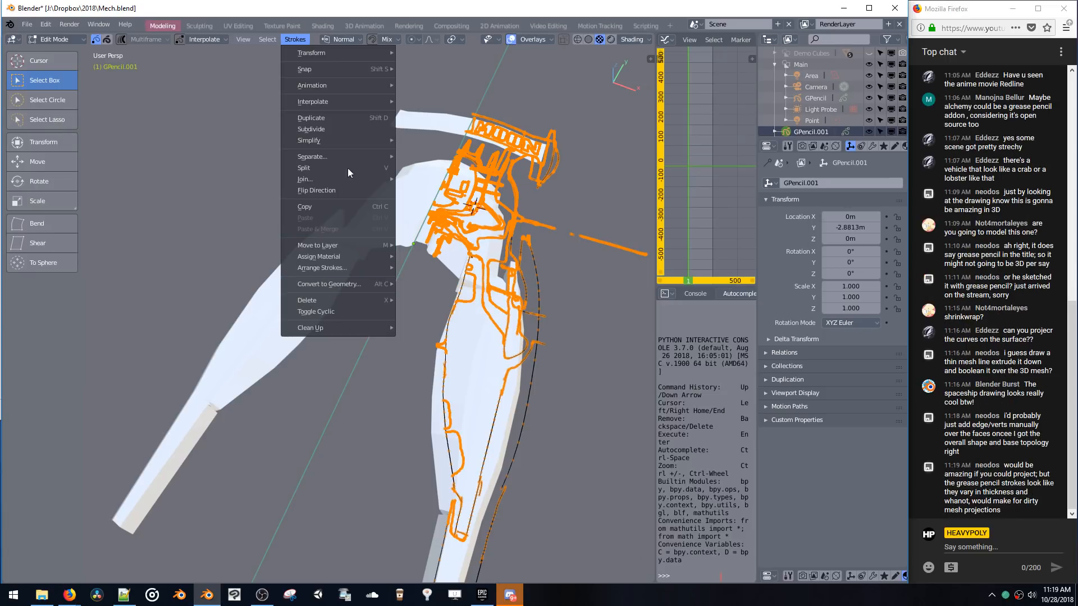
{"action": "mouse_move", "coordinate": [343, 36]}
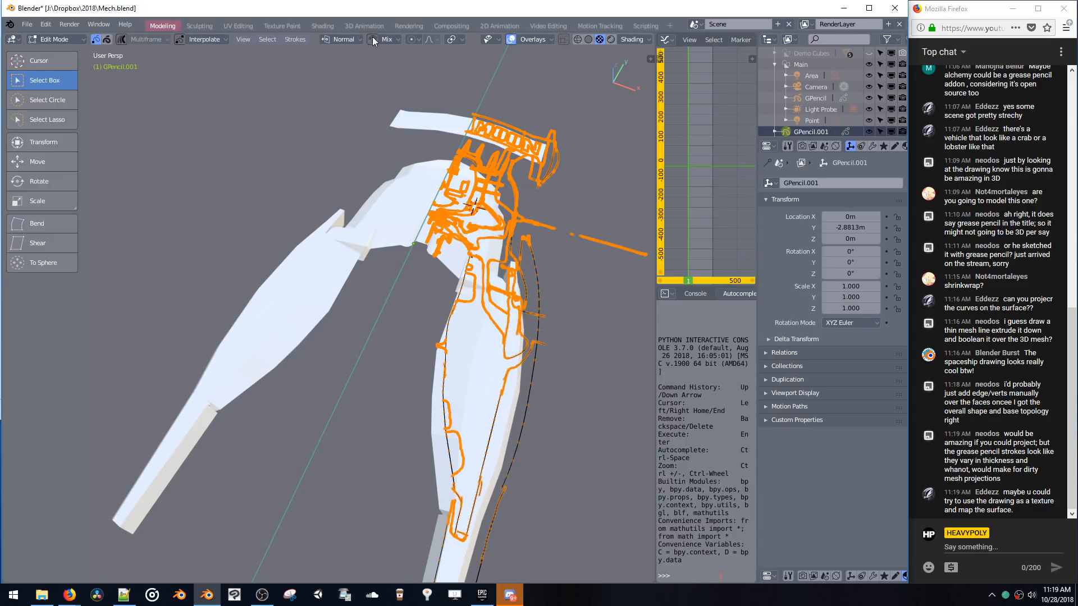
{"action": "middle_click_drag", "start_coordinate": [591, 257], "coordinate": [530, 225]}
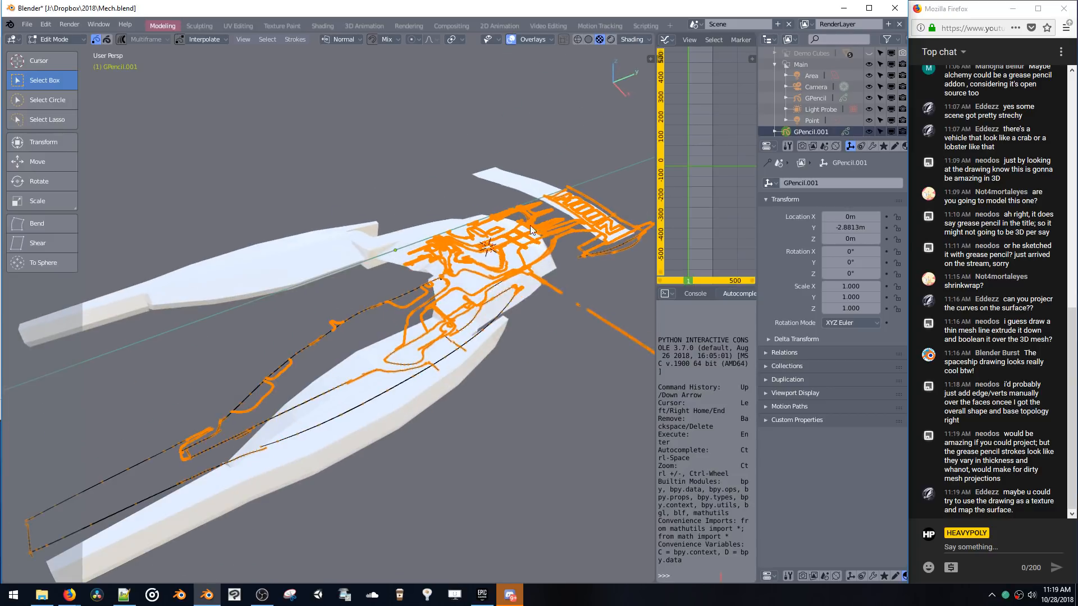
{"action": "key", "text": "Tab"}
{"action": "middle_click_drag", "start_coordinate": [522, 332], "coordinate": [615, 220]}
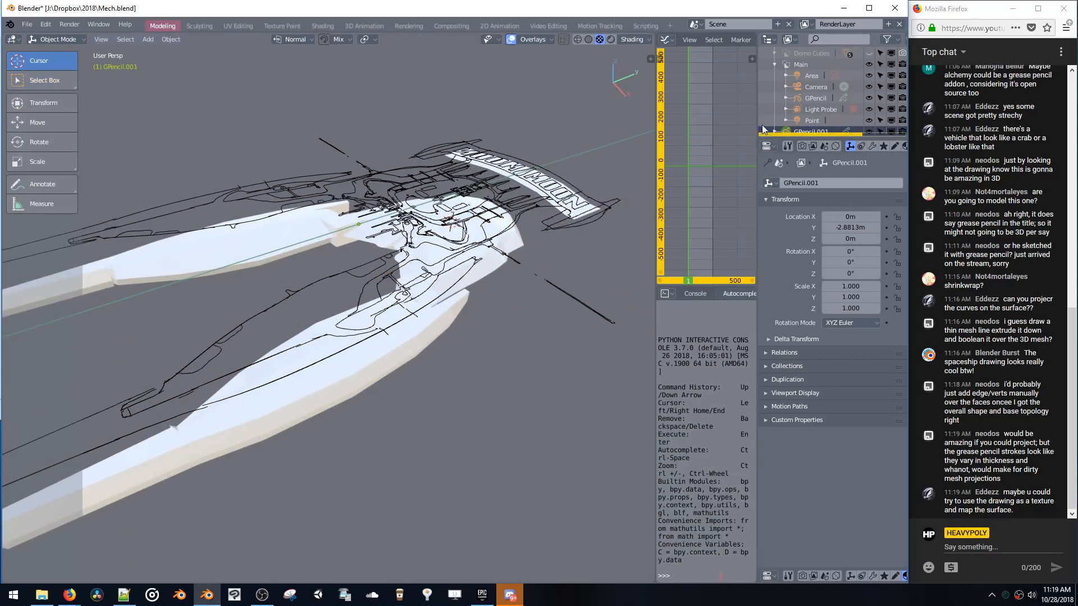
- Widen the properties editor and show the modifiers of GPencil.001
{"action": "left_click_drag", "start_coordinate": [757, 123], "coordinate": [688, 124]}
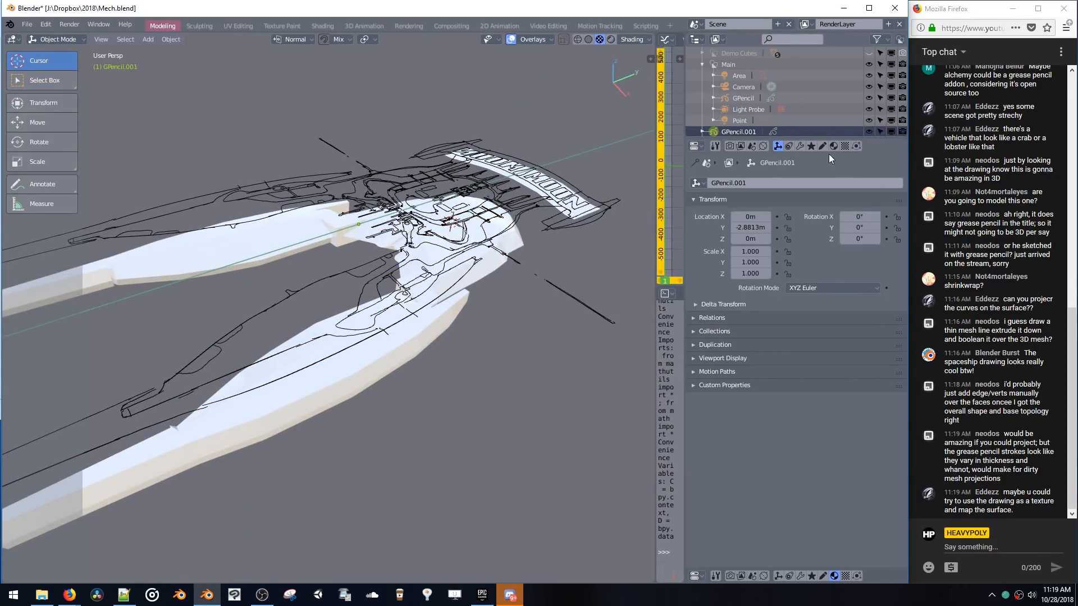
{"action": "left_click", "coordinate": [823, 147]}
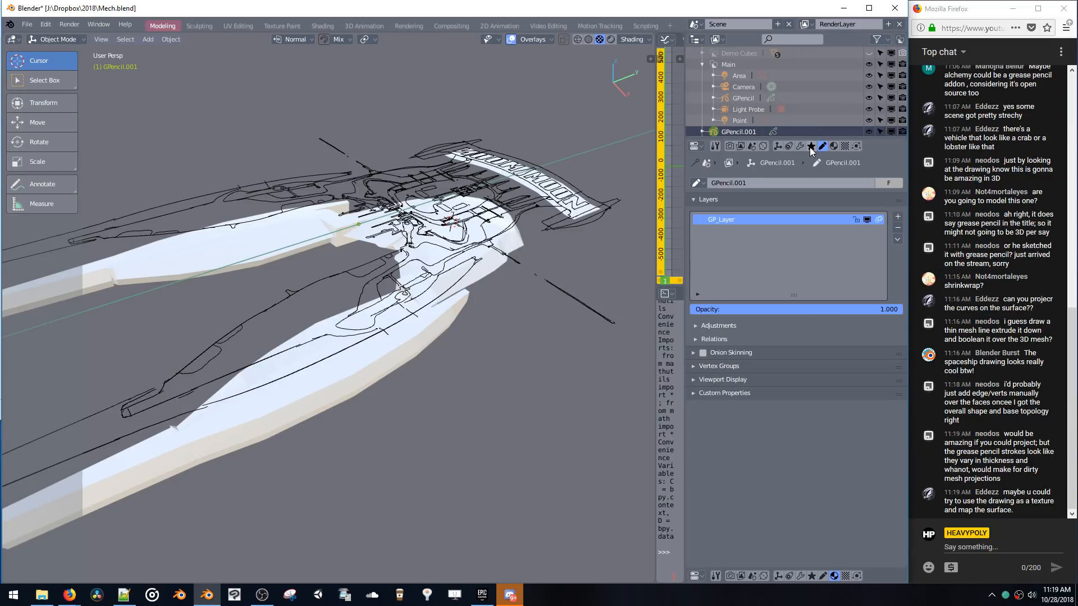
{"action": "left_click", "coordinate": [800, 147]}
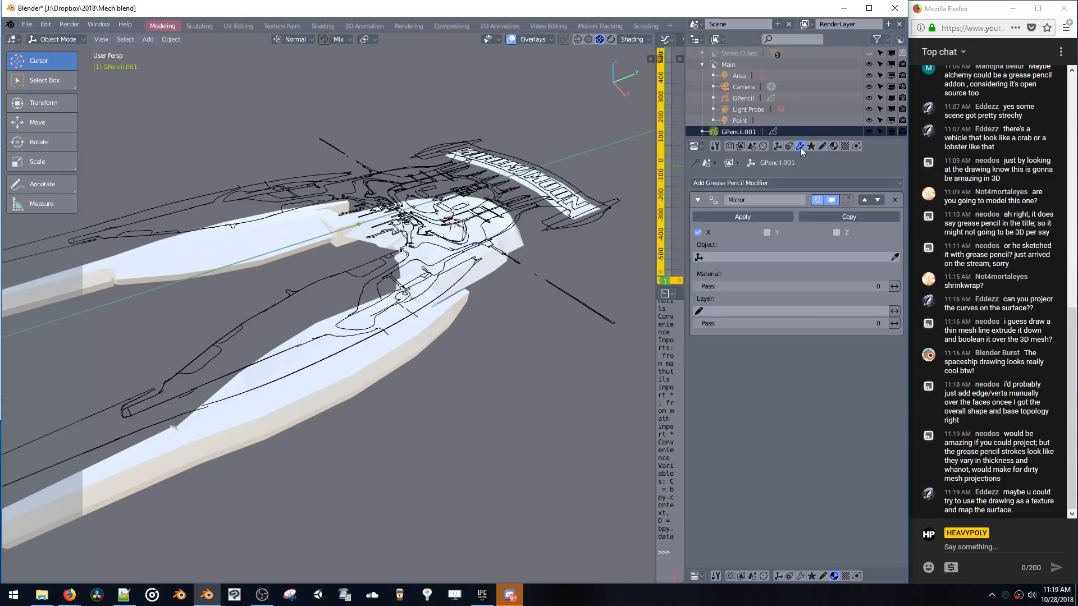
- Try an Offset modifier on GPencil.001 and remove it again
{"action": "left_click", "coordinate": [784, 183]}
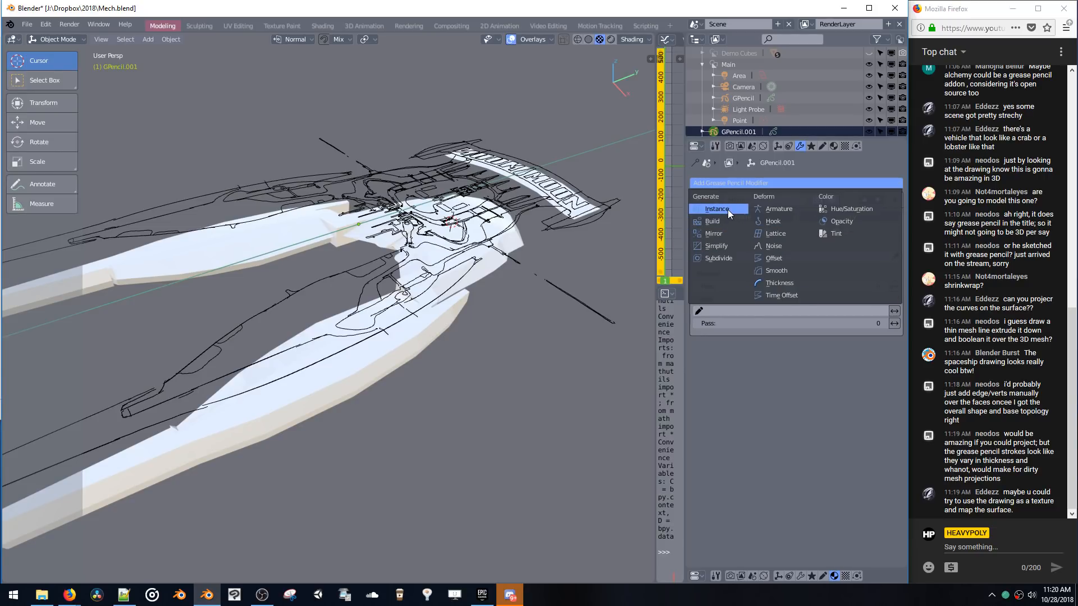
{"action": "left_click", "coordinate": [790, 258]}
{"action": "scroll", "coordinate": [809, 303], "scroll_direction": "down", "scroll_amount": 2}
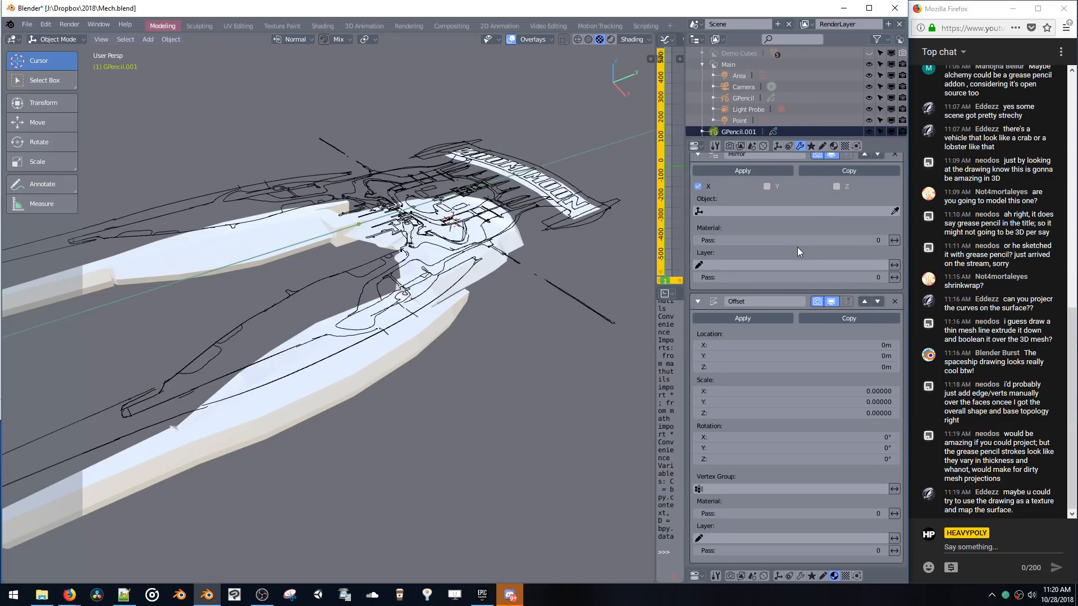
{"action": "left_click", "coordinate": [896, 302]}
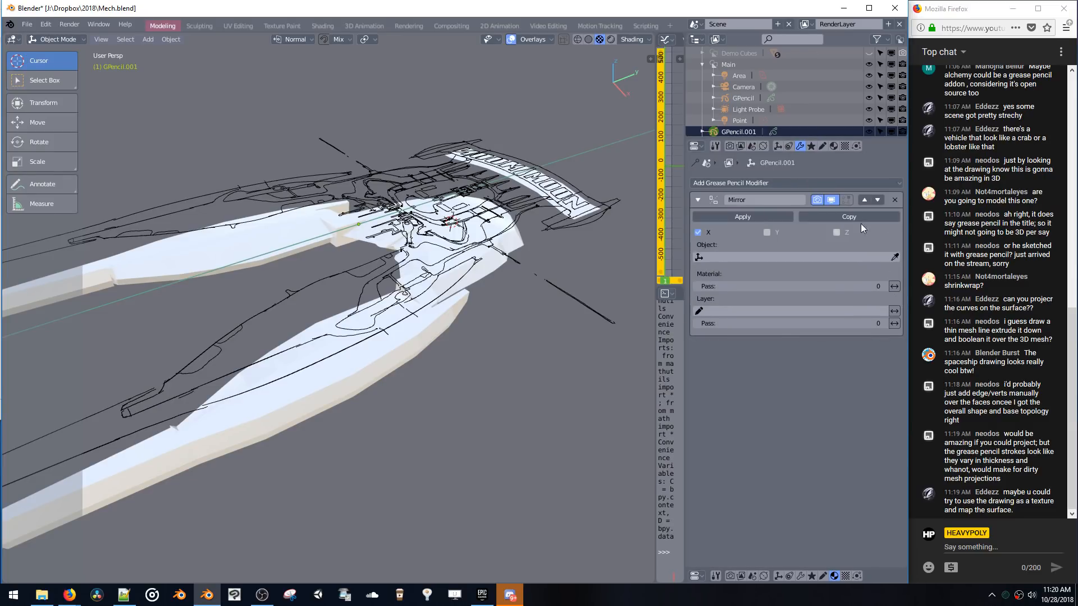
- Add a Lattice modifier to GPencil.001 and create a new lattice object with a 1 m radius
{"action": "left_click", "coordinate": [804, 183]}
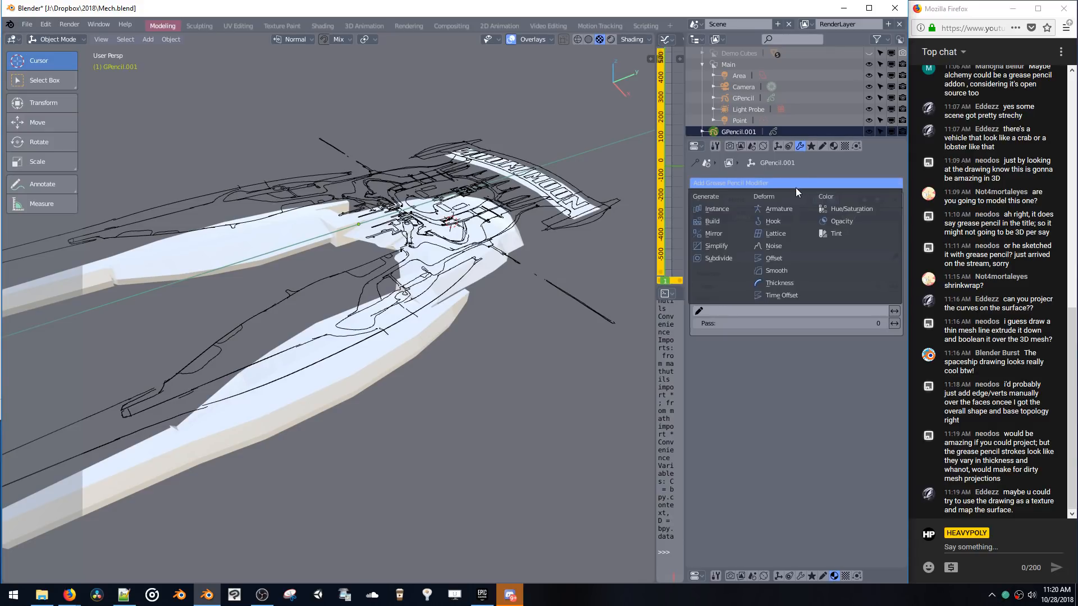
{"action": "left_click", "coordinate": [776, 232]}
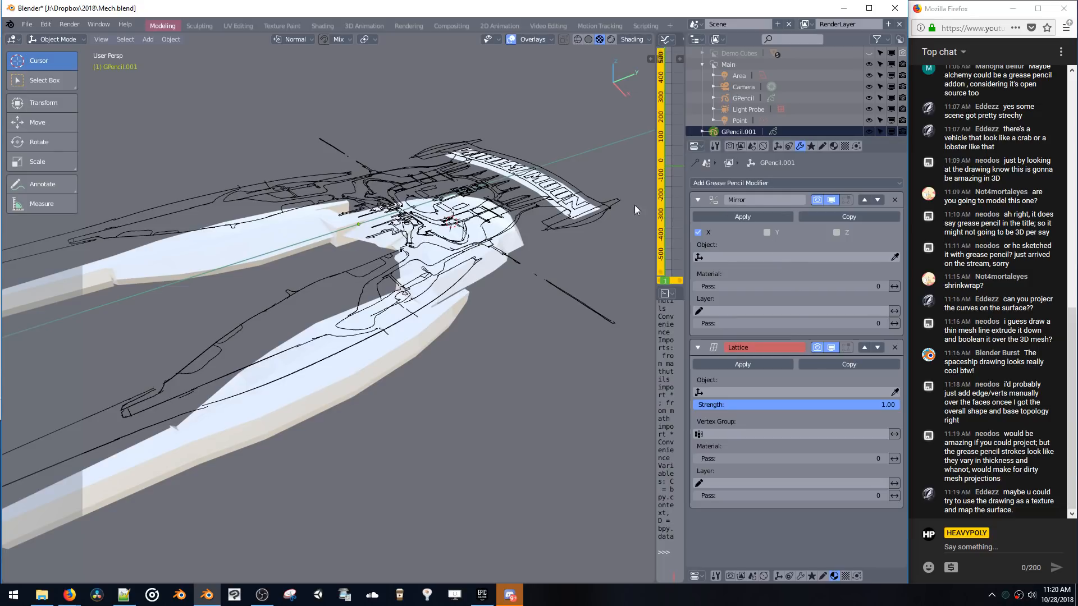
{"action": "middle_click_drag", "start_coordinate": [634, 204], "coordinate": [448, 239]}
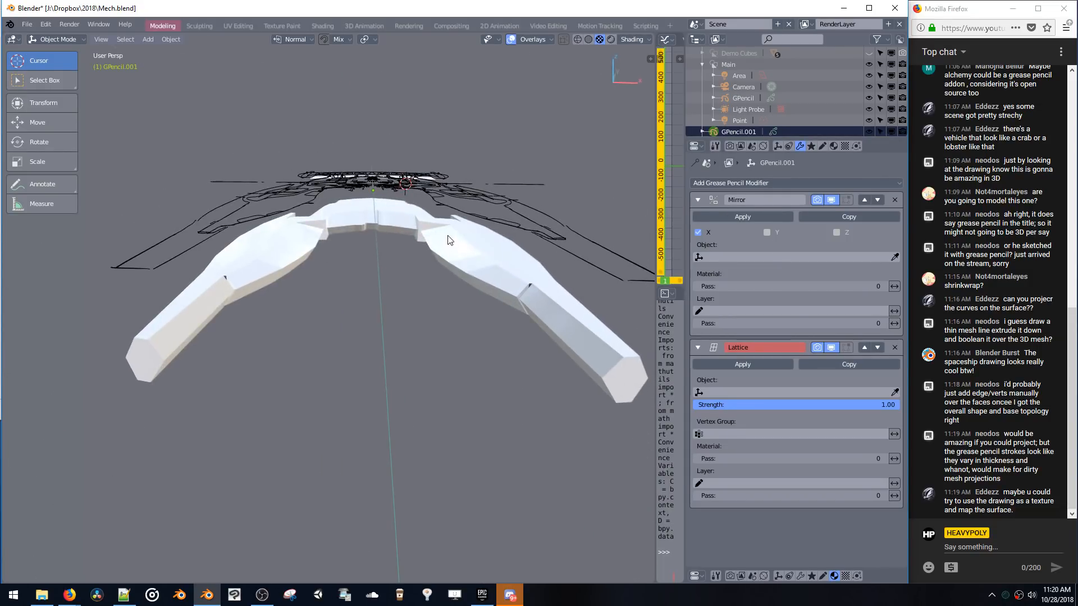
{"action": "key", "text": "shift+a"}
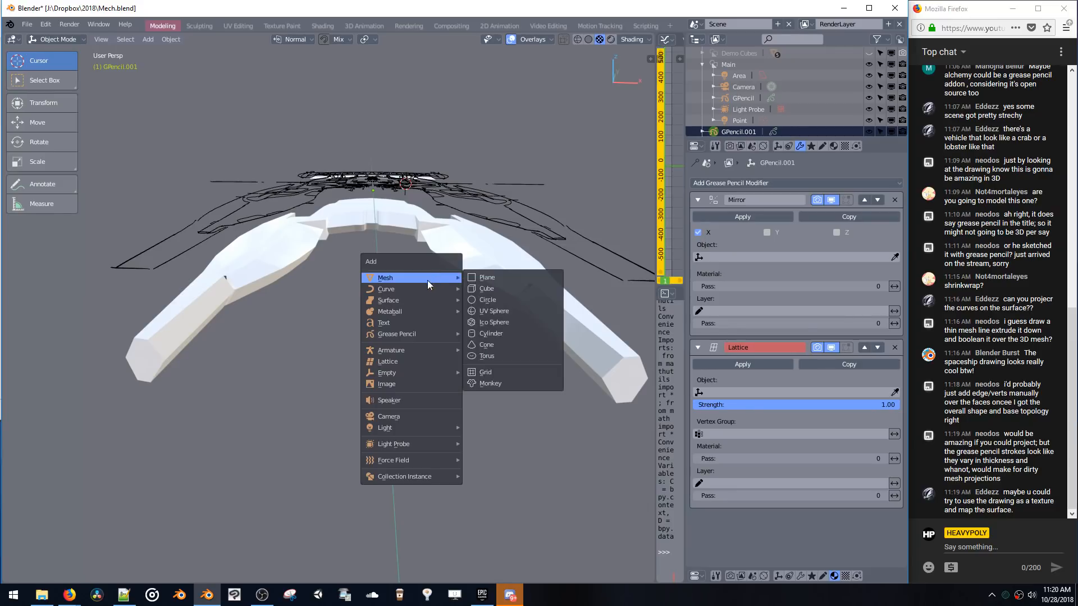
{"action": "left_click", "coordinate": [394, 358]}
{"action": "middle_click_drag", "start_coordinate": [394, 354], "coordinate": [419, 315]}
{"action": "key", "text": "z"}
{"action": "key", "text": "z"}
{"action": "left_click", "coordinate": [339, 305]}
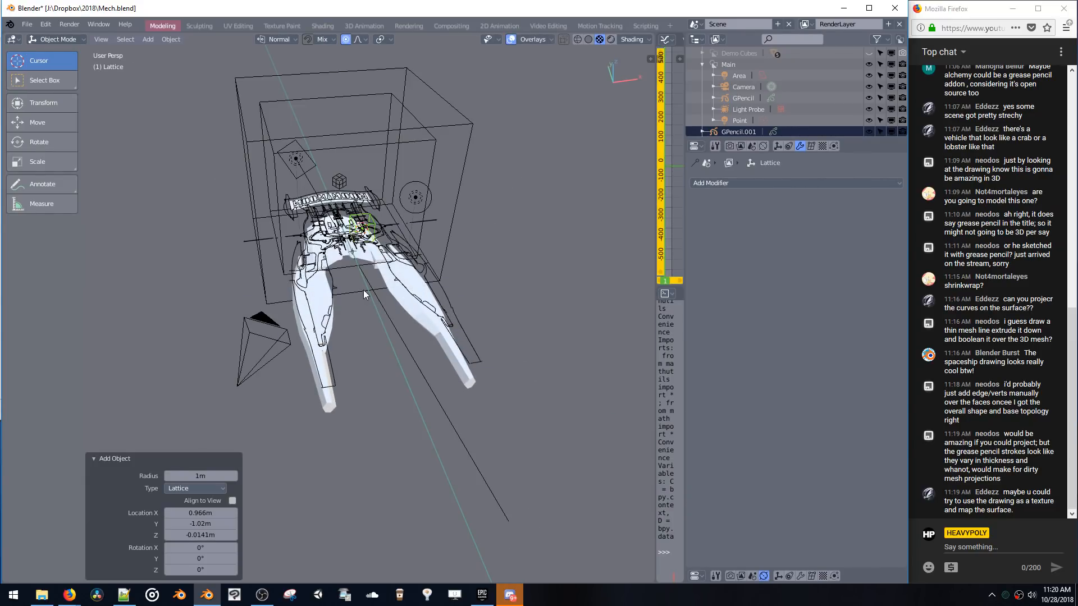
- Stretch the lattice along the Y axis until it roughly covers the mech's length
{"action": "middle_click_drag", "start_coordinate": [363, 290], "coordinate": [375, 251]}
{"action": "key", "text": "s"}
{"action": "key", "text": "y"}
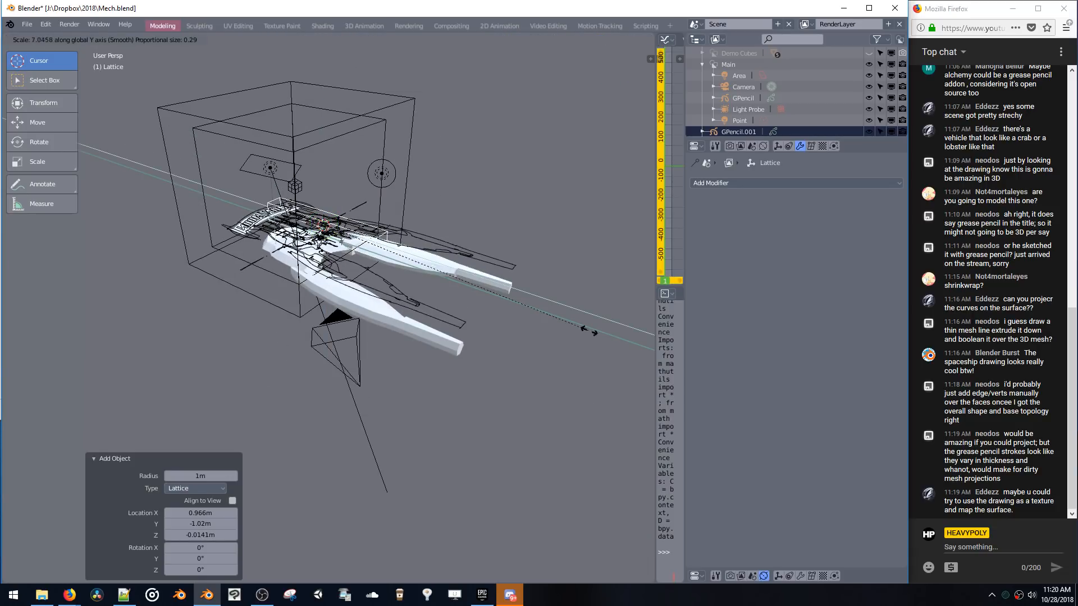
{"action": "left_click", "coordinate": [662, 382]}
{"action": "key", "text": "s"}
{"action": "key", "text": "y"}
{"action": "left_click", "coordinate": [550, 314]}
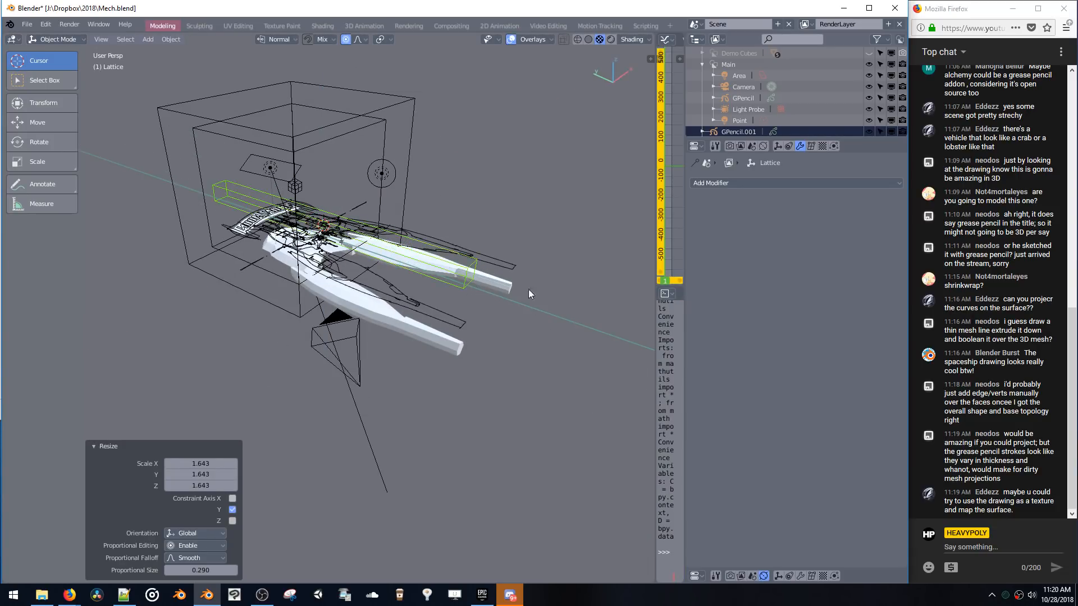
- Widen the lattice along X and centre it over the mech so that it encloses both legs
{"action": "middle_click_drag", "start_coordinate": [527, 289], "coordinate": [470, 284]}
{"action": "key", "text": "s"}
{"action": "key", "text": "x"}
{"action": "left_click", "coordinate": [561, 289]}
{"action": "key", "text": "g"}
{"action": "key", "text": "x"}
{"action": "left_click", "coordinate": [392, 263]}
{"action": "key", "text": "s"}
{"action": "key", "text": "x"}
{"action": "left_click", "coordinate": [453, 272]}
- Try moving the lattice about -0.525 m along Y and rescaling its width along X, undoing these changes
{"action": "key", "text": "g"}
{"action": "key", "text": "y"}
{"action": "left_click", "coordinate": [444, 287]}
{"action": "key", "text": "s"}
{"action": "key", "text": "x"}
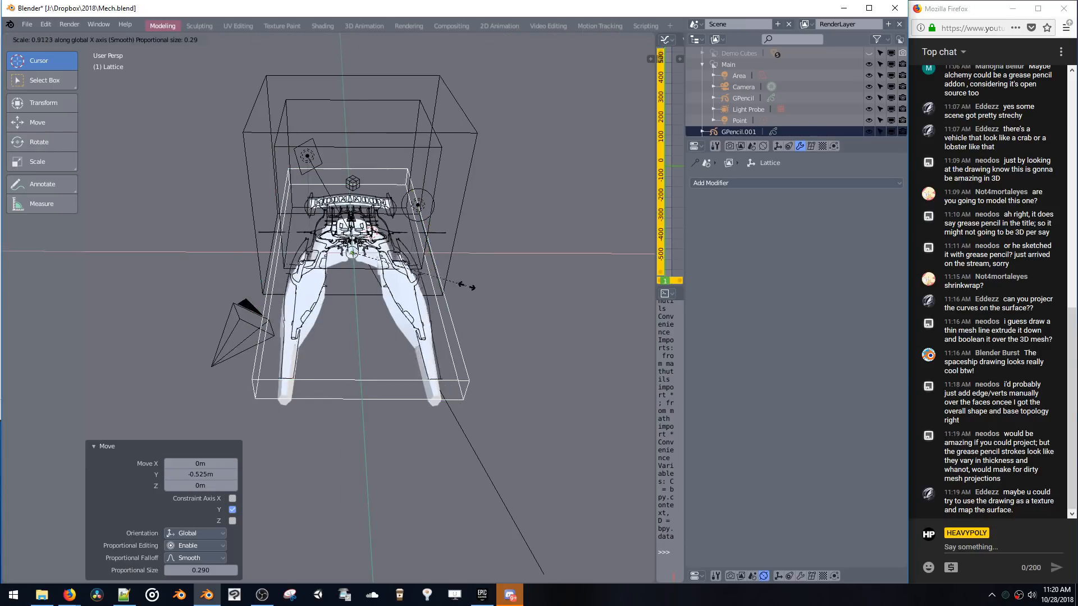
{"action": "left_click", "coordinate": [477, 294]}
{"action": "key", "text": "ctrl+z"}
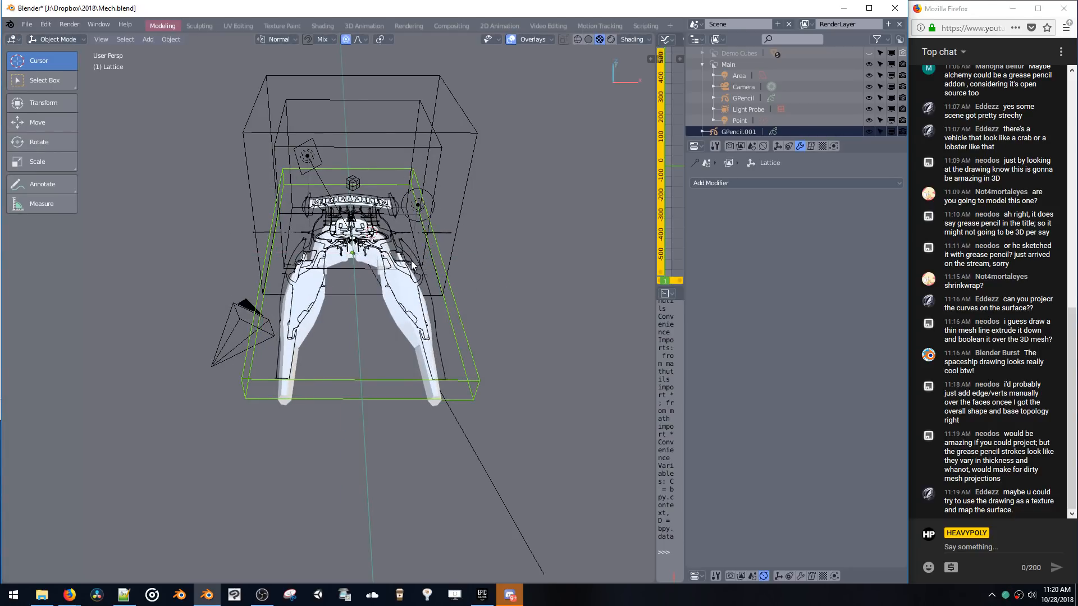
{"action": "key", "text": "s"}
{"action": "key", "text": "x"}
{"action": "left_click", "coordinate": [440, 273]}
{"action": "key", "text": "ctrl+z"}
{"action": "key", "text": "ctrl+z"}
- Move the lattice about -0.603 m along Y so that it lines up with the sketch
{"action": "mouse_move", "coordinate": [408, 284]}
{"action": "middle_mouse_down"}
{"action": "mouse_move", "coordinate": [413, 275]}
{"action": "mouse_move", "coordinate": [423, 289]}
{"action": "middle_mouse_up"}
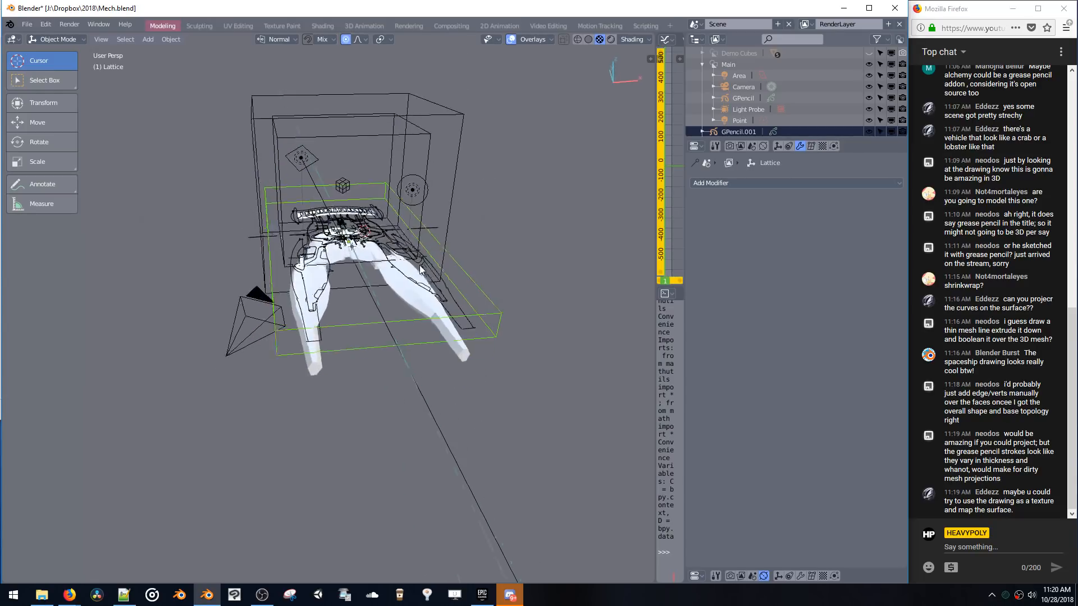
{"action": "key", "text": "g"}
{"action": "key", "text": "y"}
{"action": "left_click", "coordinate": [438, 280]}
{"action": "key", "text": "s"}
{"action": "key", "text": "x"}
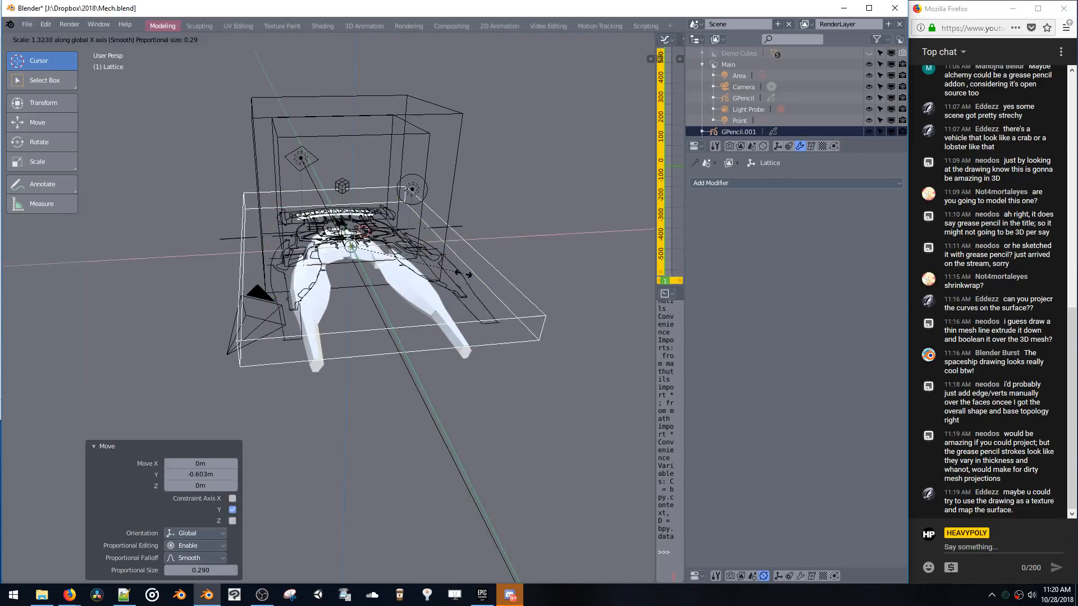
{"action": "left_click", "coordinate": [444, 268]}
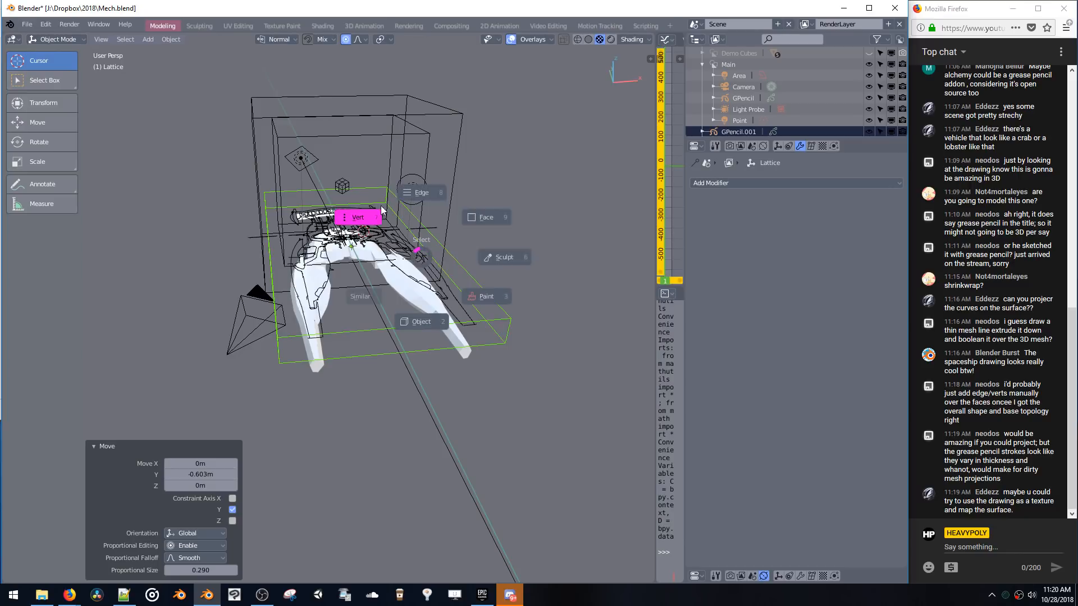
- Reselect the lattice and switch it to edit mode
{"action": "middle_click_drag", "start_coordinate": [401, 222], "coordinate": [390, 216]}
{"action": "left_click", "coordinate": [404, 199]}
{"action": "left_click", "coordinate": [416, 226]}
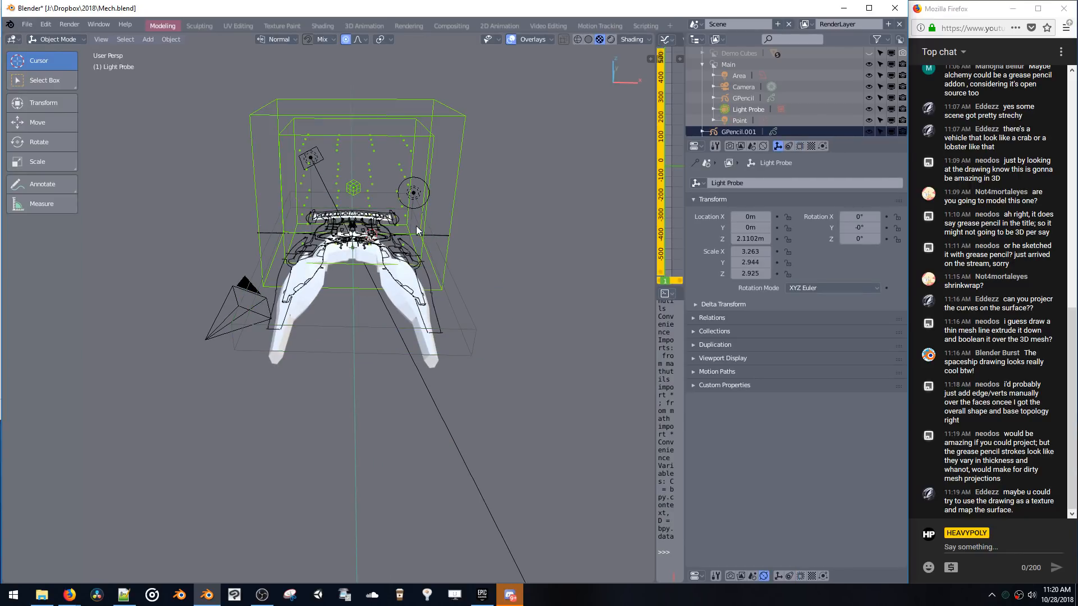
{"action": "left_click", "coordinate": [416, 225]}
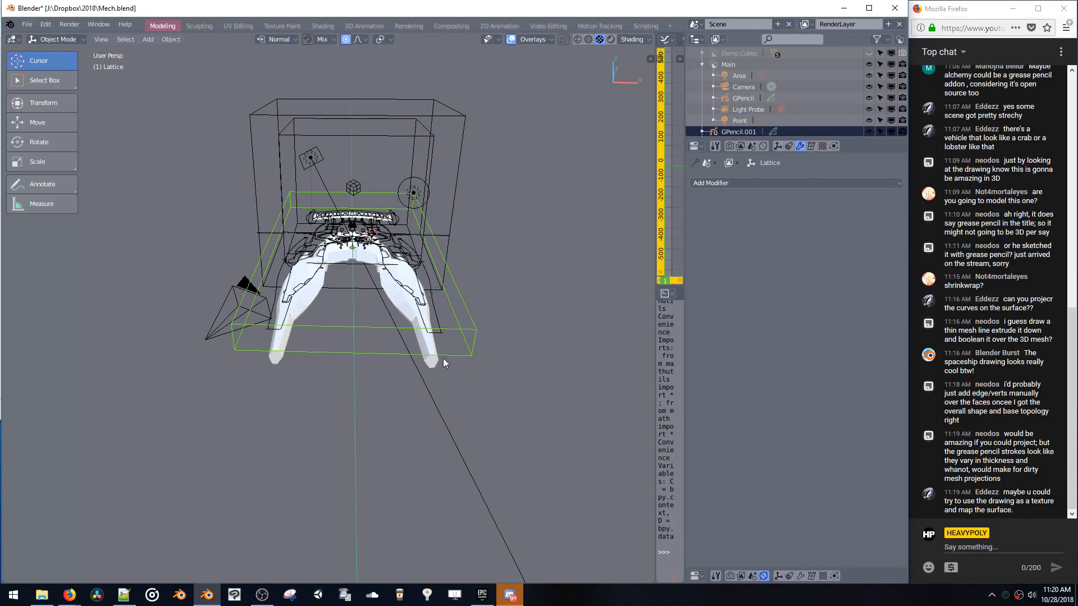
{"action": "key", "text": "ctrl+Tab"}
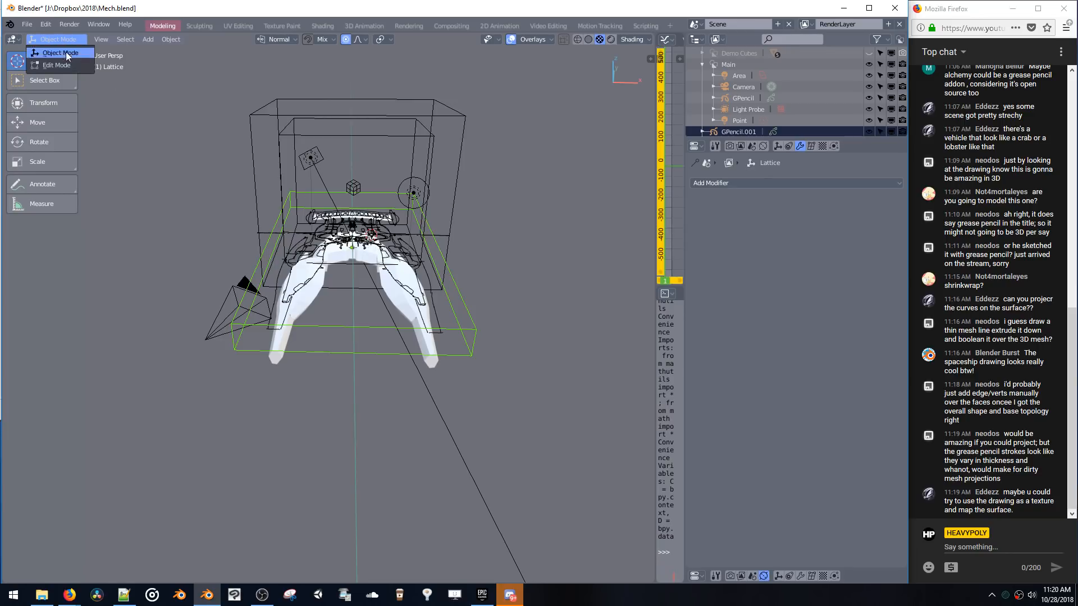
{"action": "left_click", "coordinate": [71, 68]}
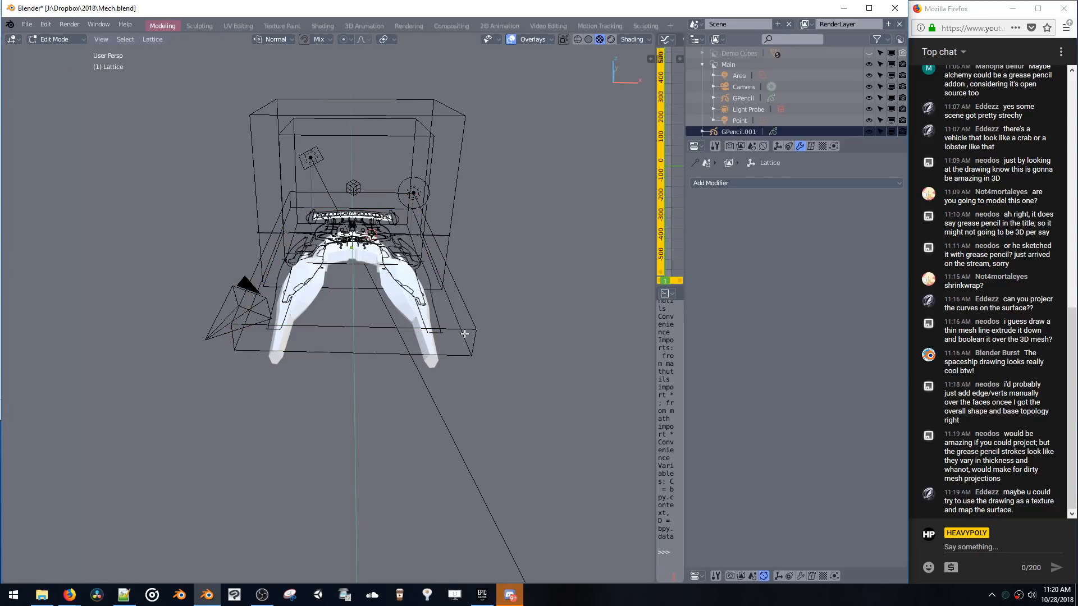
- Try shifting a lattice corner point near the leg tips along X, check the deformed shape in object mode, and resume lattice editing
{"action": "key", "text": "g"}
{"action": "key", "text": "x"}
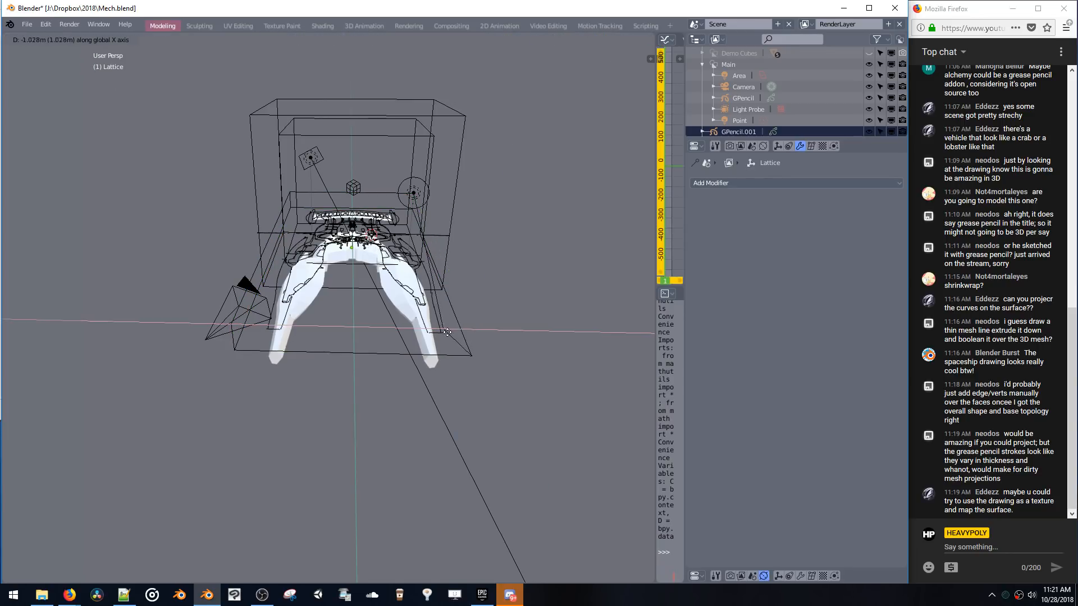
{"action": "left_click", "coordinate": [387, 323]}
{"action": "key", "text": "Tab"}
{"action": "left_click", "coordinate": [411, 366]}
{"action": "middle_click_drag", "start_coordinate": [422, 337], "coordinate": [425, 387]}
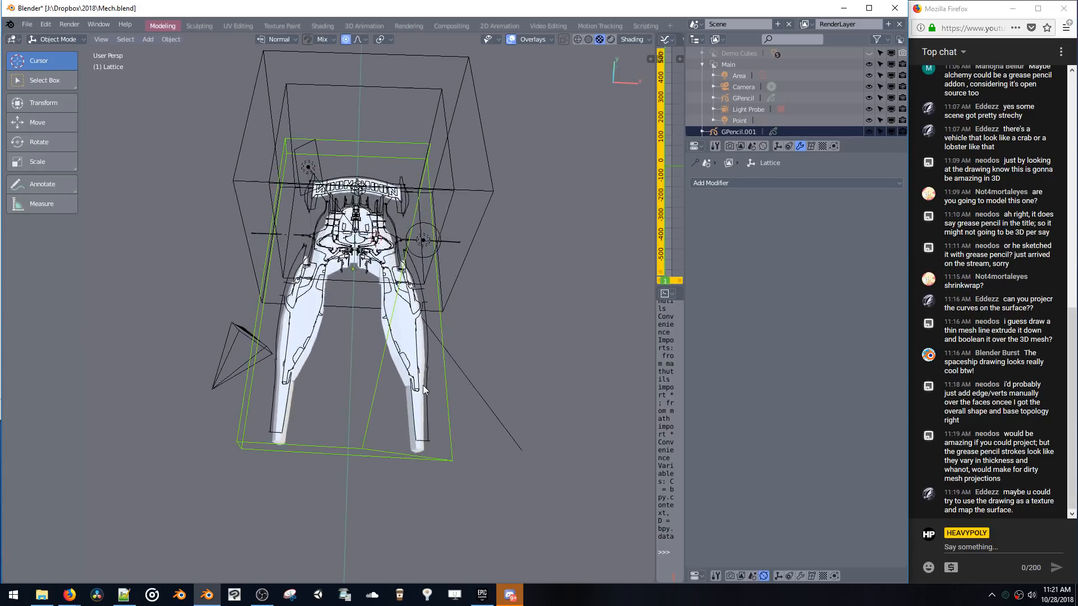
{"action": "key", "text": "Tab"}
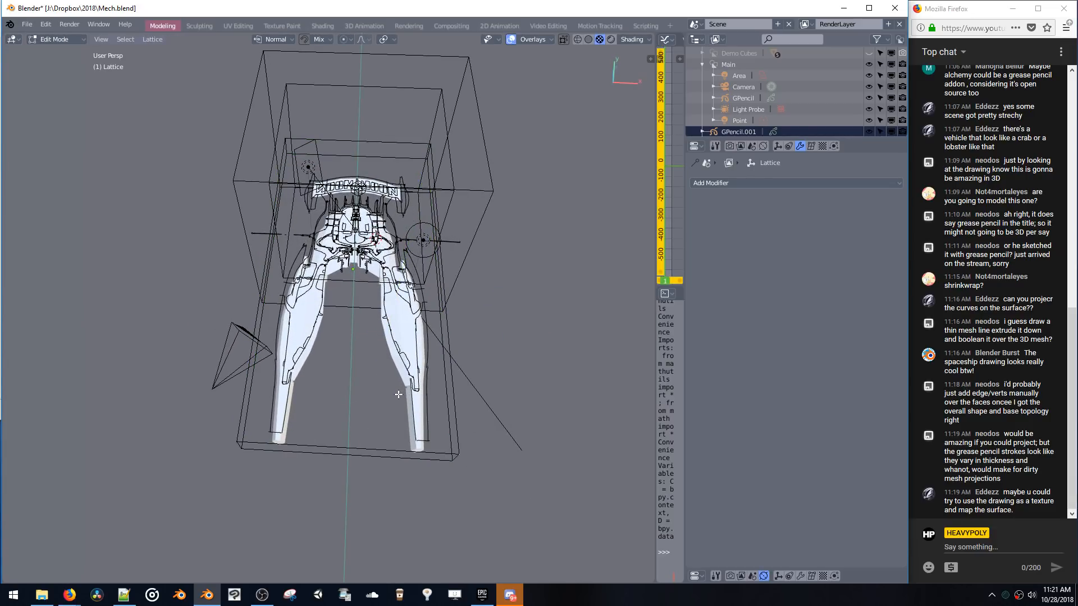
- Scale the selected lattice points at the leg tips by 0.583, and move them along Y
{"action": "middle_click_drag", "start_coordinate": [403, 385], "coordinate": [431, 296]}
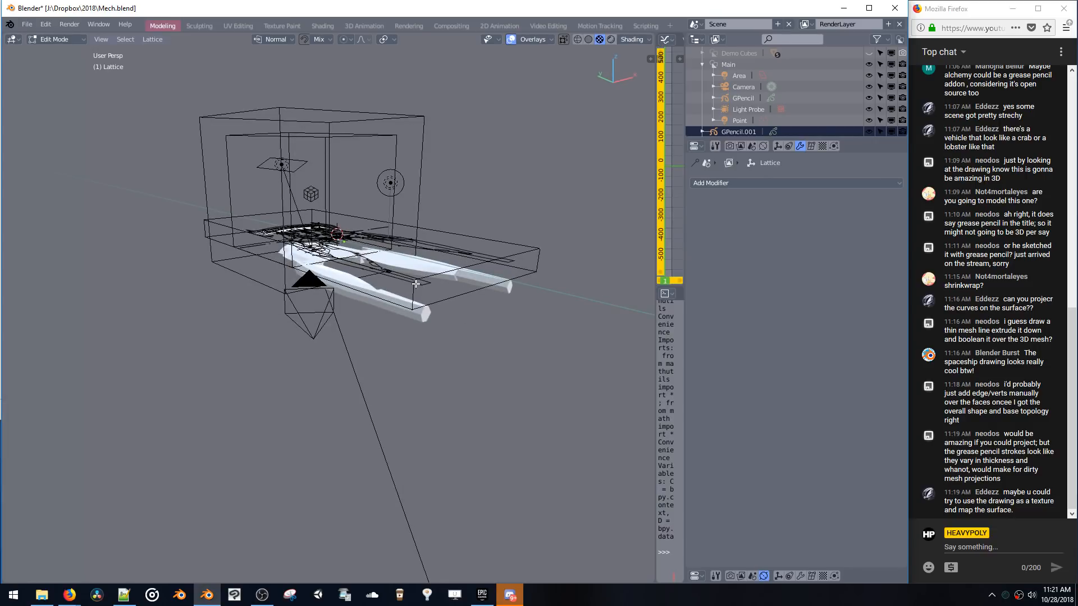
{"action": "key", "text": "s"}
{"action": "left_click", "coordinate": [470, 309]}
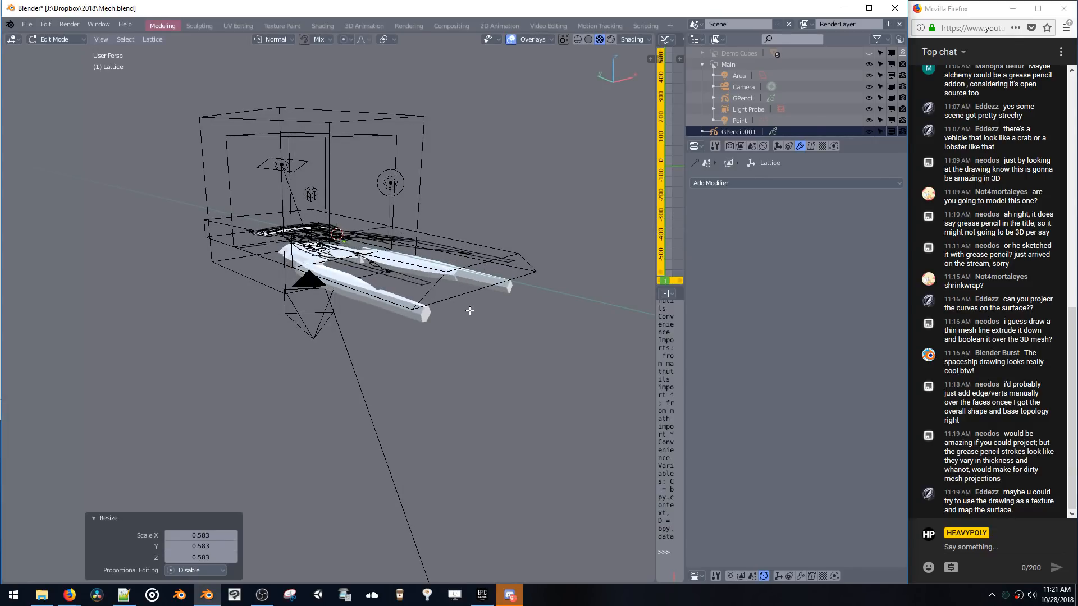
{"action": "key", "text": "g"}
{"action": "middle_click_drag", "start_coordinate": [469, 310], "coordinate": [430, 266]}
{"action": "key", "text": "y"}
{"action": "left_click", "coordinate": [476, 325]}
{"action": "left_click", "coordinate": [536, 246]}
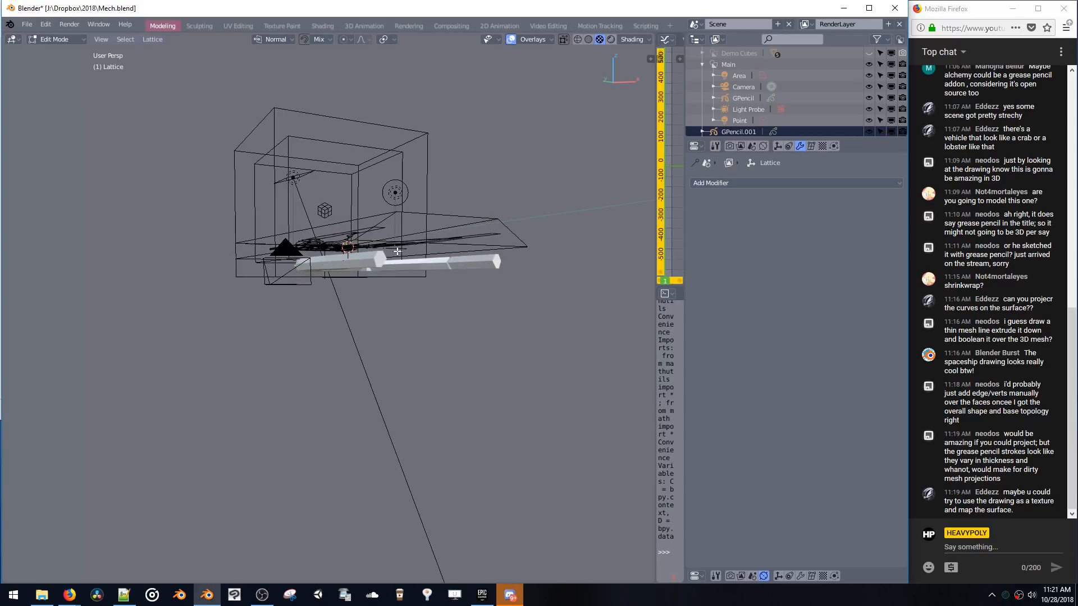
- Shift the lower lattice points at the leg-tip end along Y toward the mech's body, and return to object mode
{"action": "middle_click_drag", "start_coordinate": [350, 241], "coordinate": [393, 292]}
{"action": "key", "text": "g"}
{"action": "key", "text": "y"}
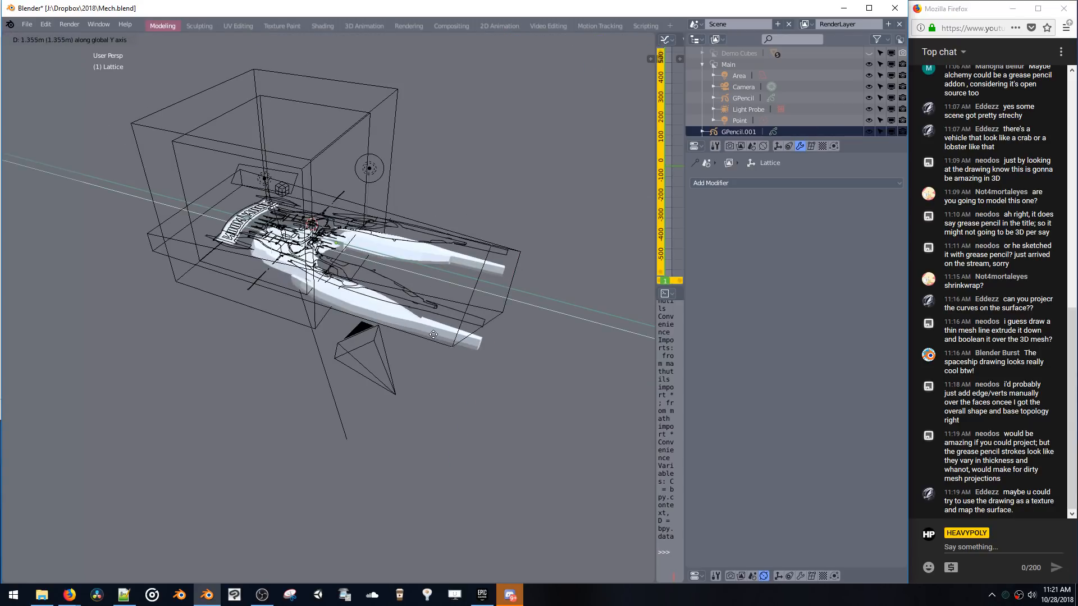
{"action": "left_click", "coordinate": [396, 299]}
{"action": "key", "text": "Tab"}
- Assign the lattice as the target object of GPencil.001's Lattice modifier
{"action": "left_click", "coordinate": [419, 248]}
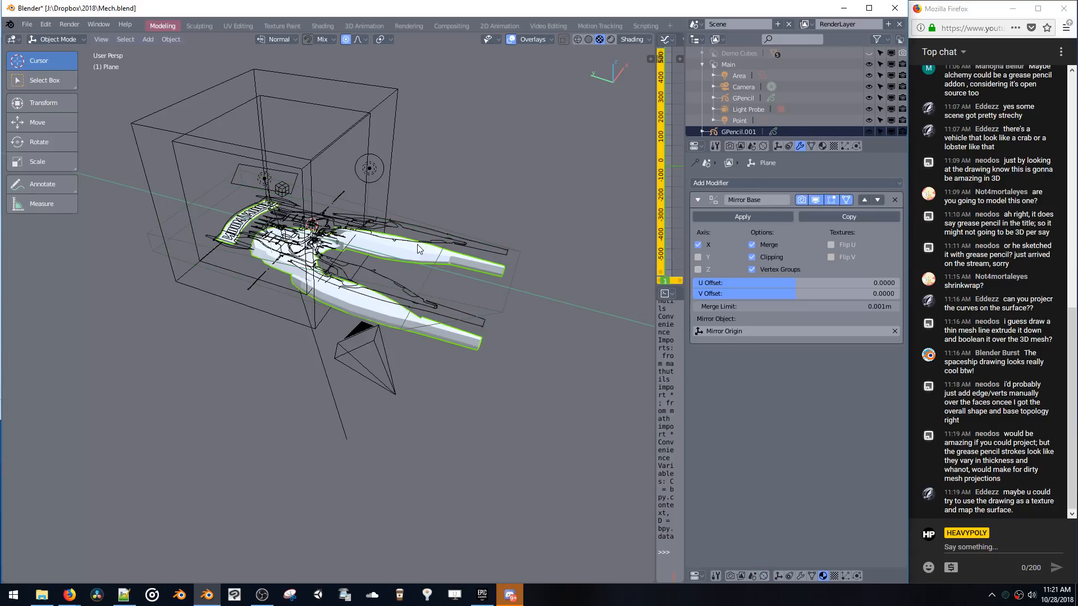
{"action": "left_click", "coordinate": [416, 244]}
{"action": "left_click", "coordinate": [414, 243]}
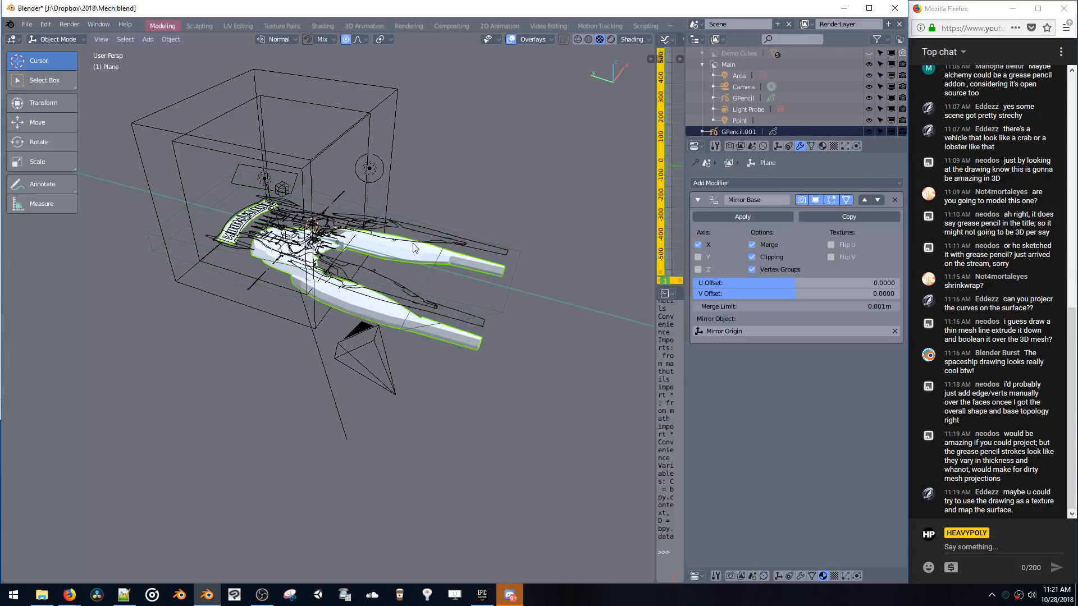
{"action": "left_click", "coordinate": [733, 99]}
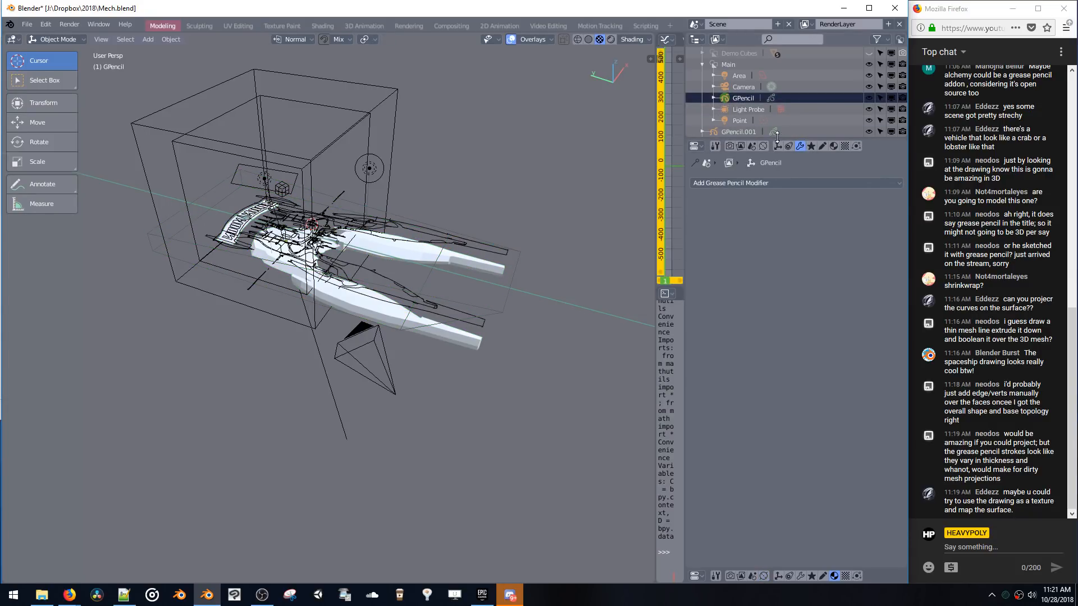
{"action": "left_click", "coordinate": [734, 131]}
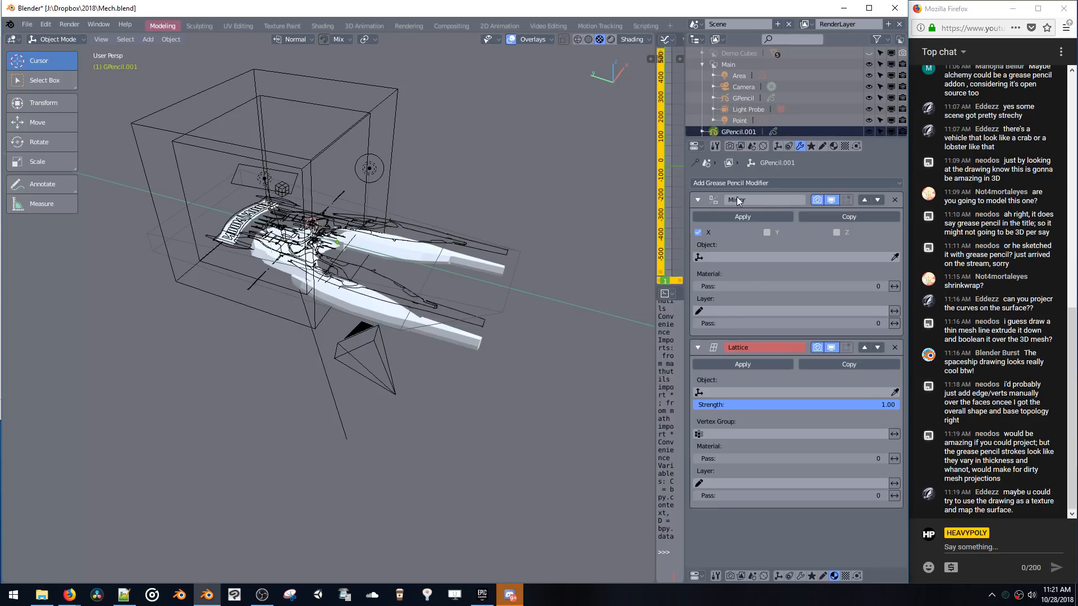
{"action": "left_click", "coordinate": [894, 392]}
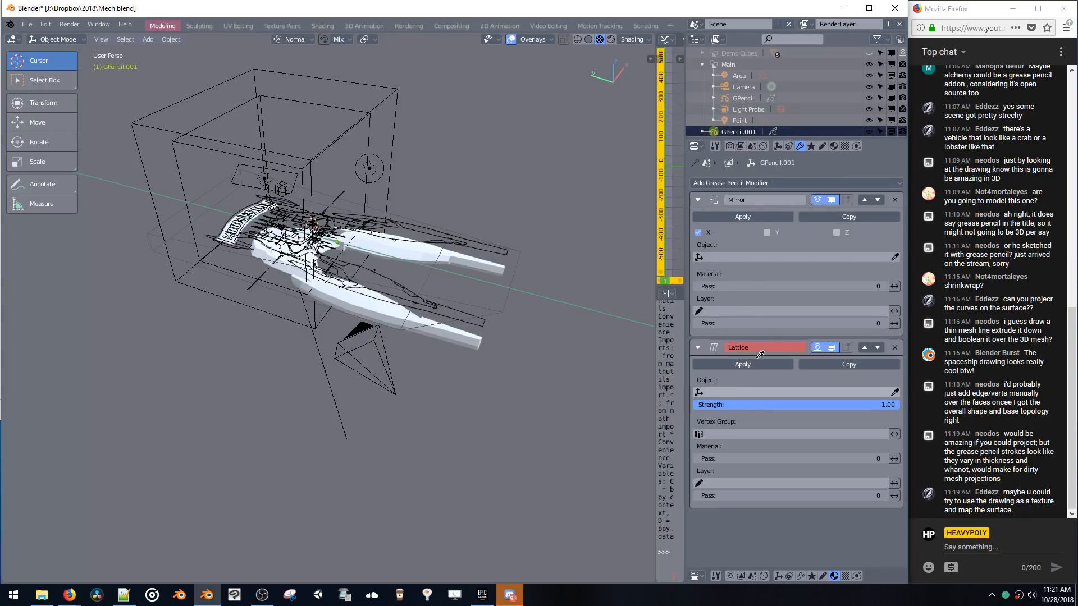
{"action": "left_click", "coordinate": [519, 253]}
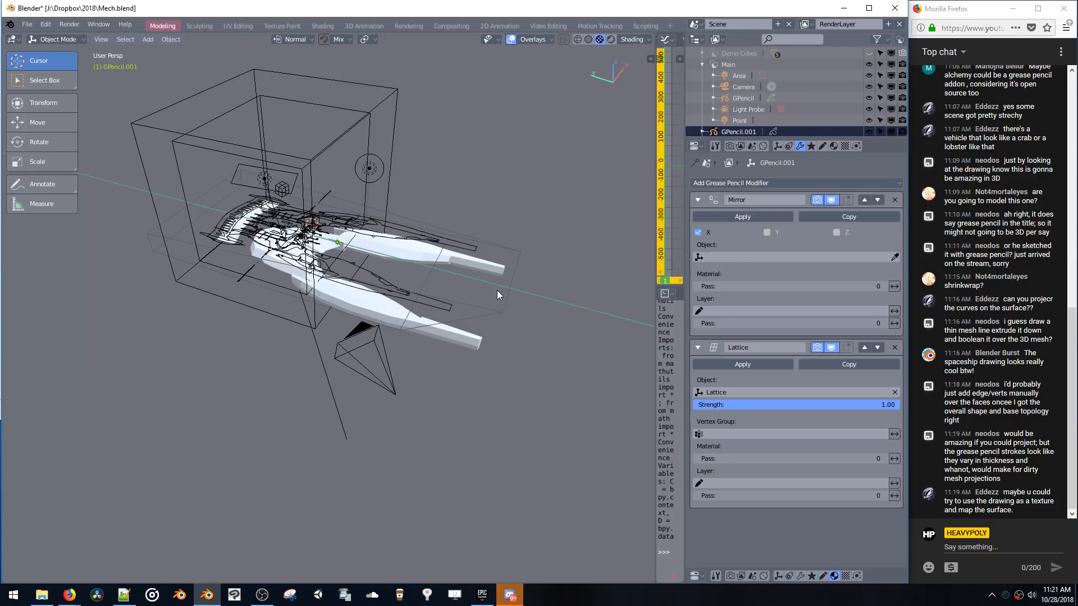
- Edit the lattice again and move its lower leg-tip points about -1.4 m along Y
{"action": "left_click", "coordinate": [504, 304]}
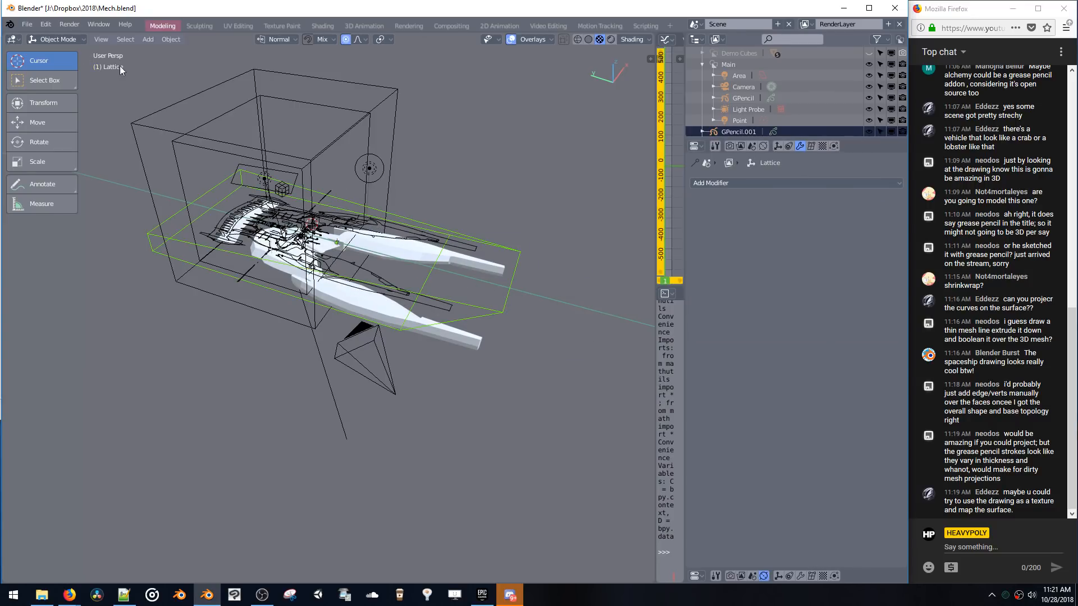
{"action": "left_click", "coordinate": [59, 65]}
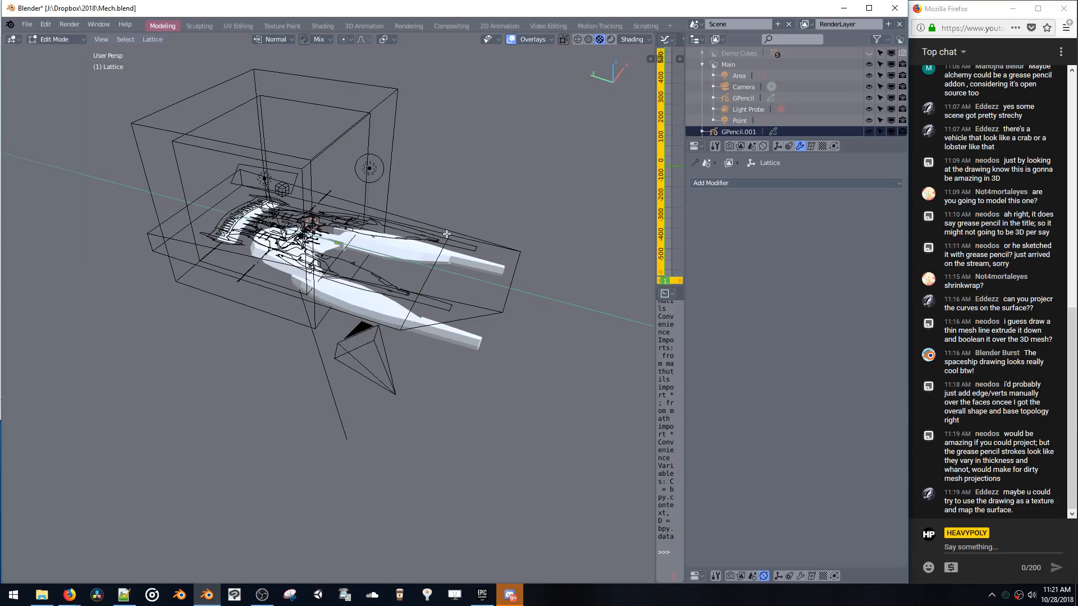
{"action": "left_click", "coordinate": [446, 234]}
{"action": "key", "text": "g"}
{"action": "key", "text": "y"}
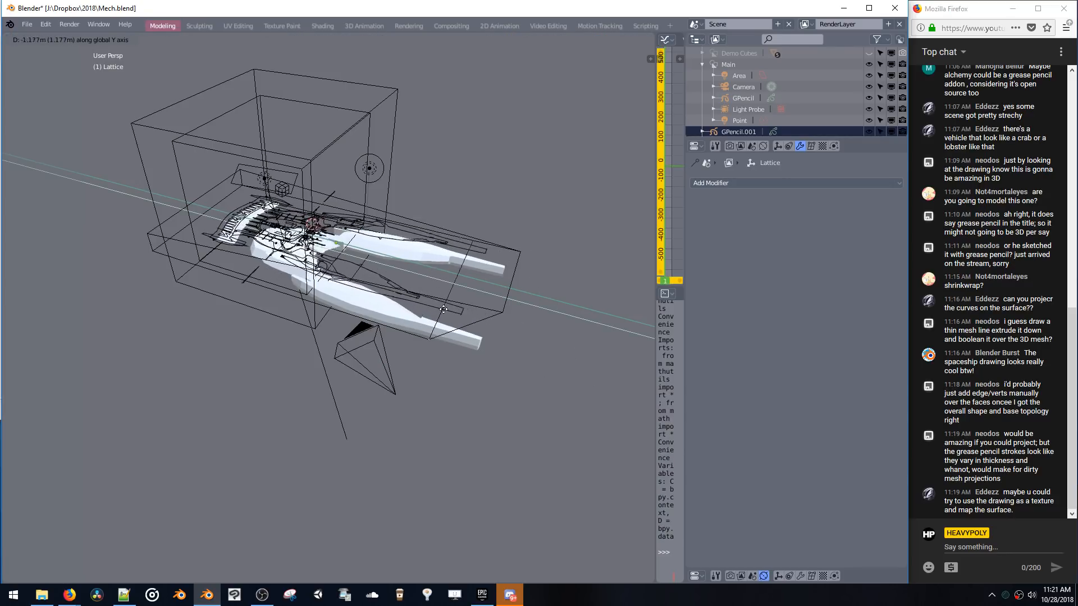
{"action": "left_click", "coordinate": [444, 309]}
- Set the lattice's U resolution to 3
{"action": "middle_click_drag", "start_coordinate": [444, 309], "coordinate": [556, 303]}
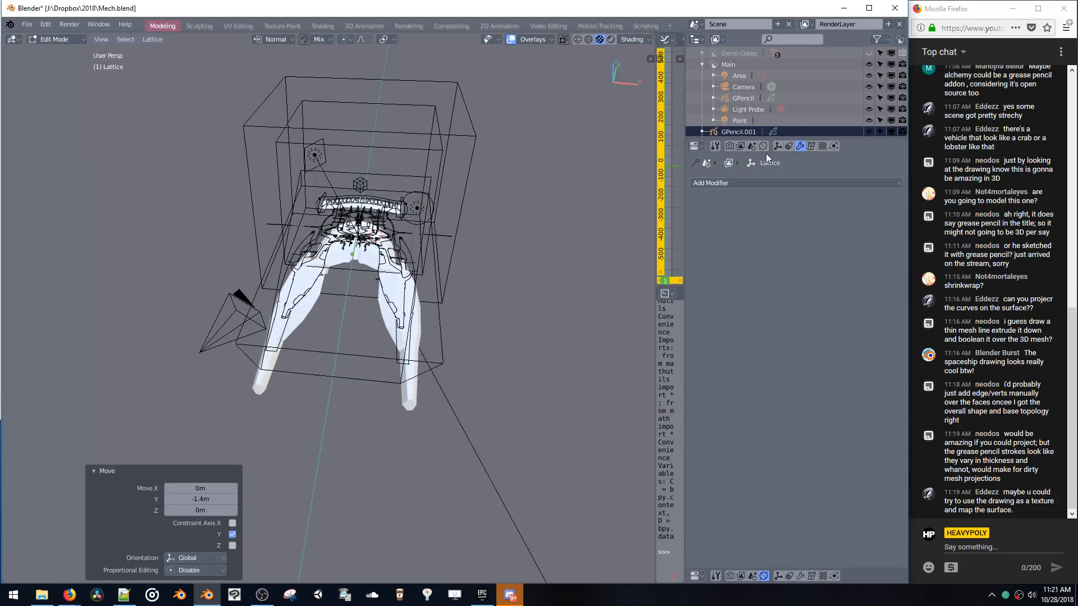
{"action": "left_click", "coordinate": [811, 146]}
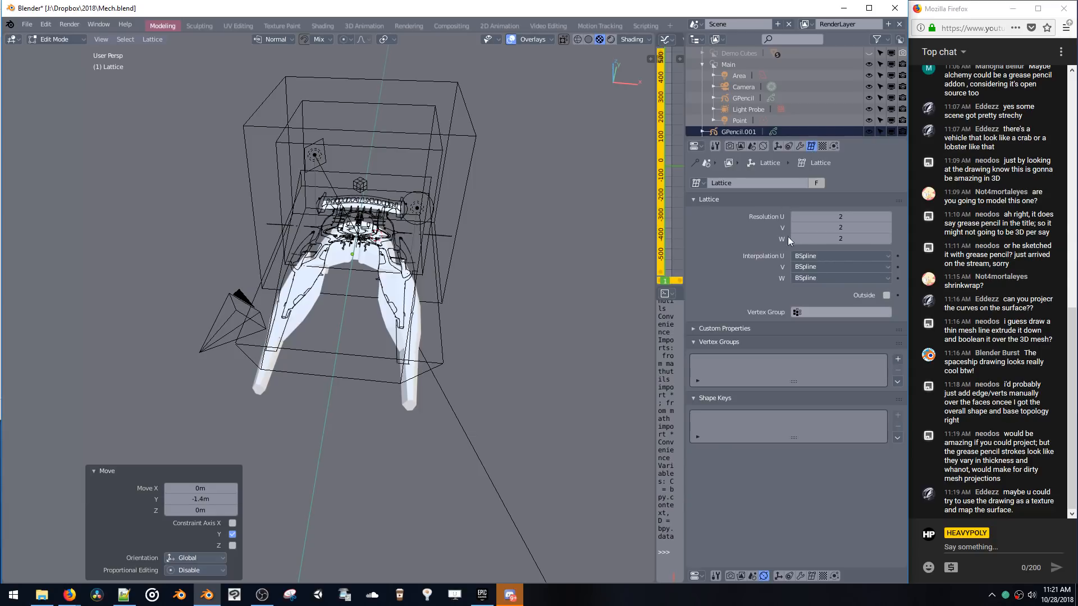
{"action": "left_click", "coordinate": [890, 217]}
{"action": "left_click", "coordinate": [889, 217]}
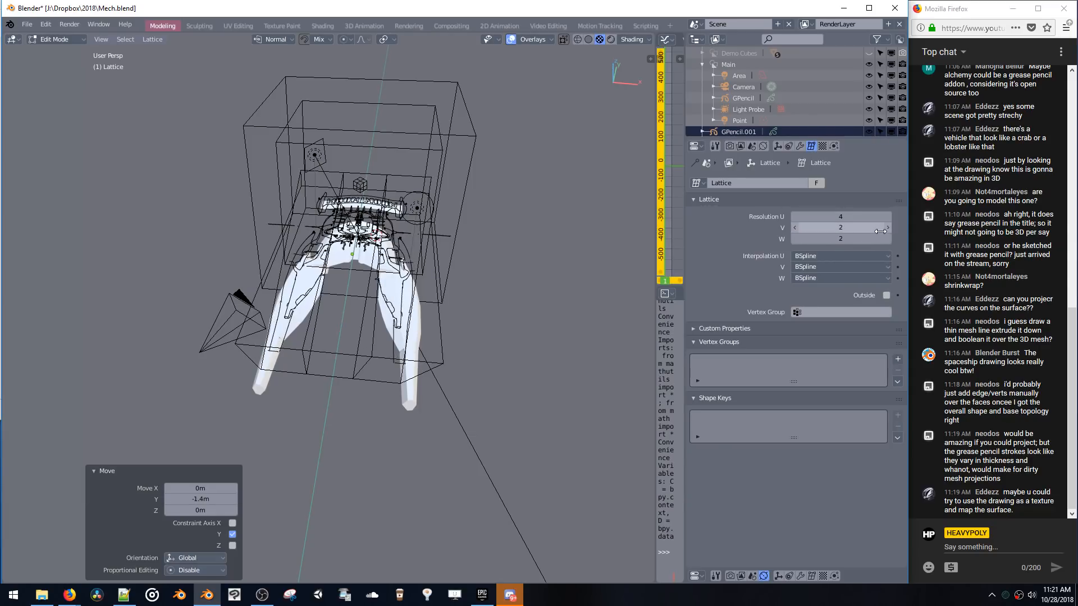
{"action": "left_click", "coordinate": [795, 218]}
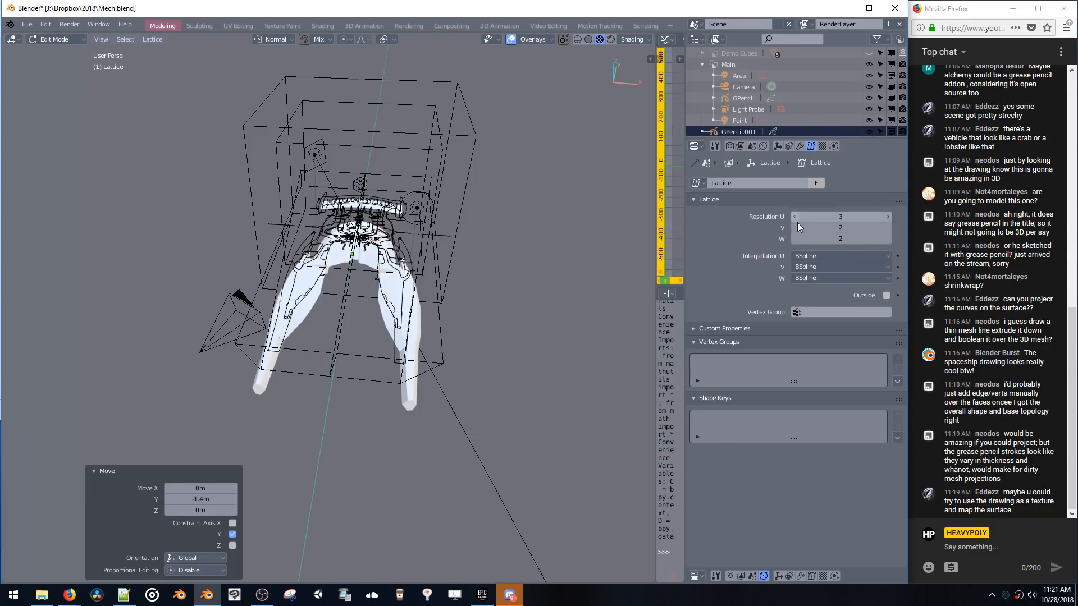
- Raise the lattice's new centre points along Z by about 2 m to bend the sketch
{"action": "middle_click_drag", "start_coordinate": [328, 365], "coordinate": [342, 341]}
{"action": "left_click_drag", "start_coordinate": [338, 304], "coordinate": [342, 309]}
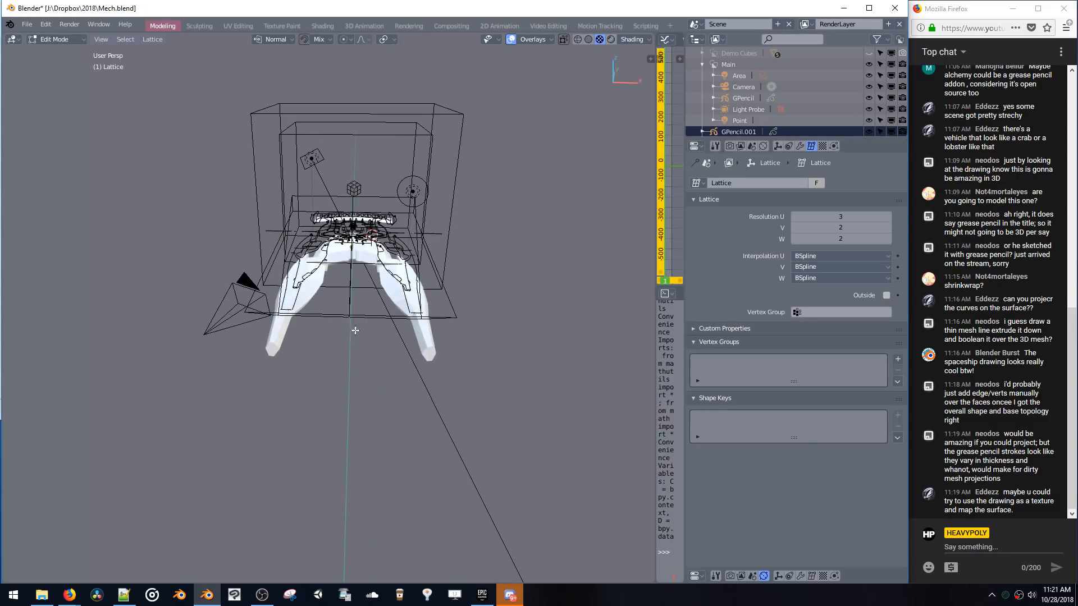
{"action": "middle_click_drag", "start_coordinate": [355, 331], "coordinate": [359, 323]}
{"action": "key", "text": "g"}
{"action": "key", "text": "z"}
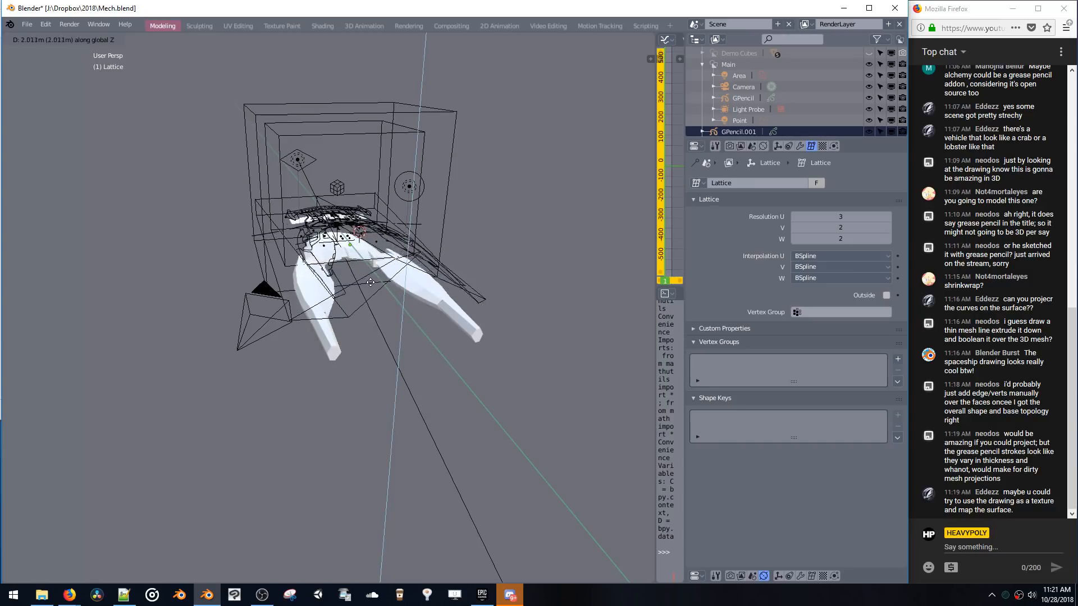
{"action": "left_click", "coordinate": [370, 281]}
- Adjust the height of the lattice points along Z in several further moves to arch the sketch across its width
{"action": "middle_click_drag", "start_coordinate": [362, 218], "coordinate": [327, 207]}
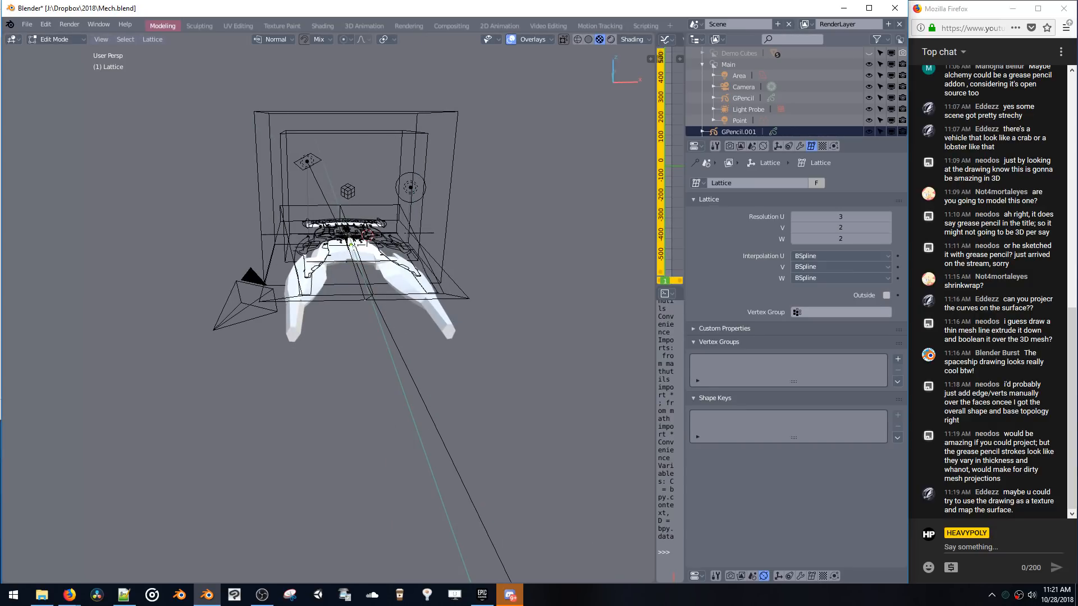
{"action": "key", "text": "g"}
{"action": "key", "text": "z"}
{"action": "left_click", "coordinate": [349, 192]}
{"action": "middle_click_drag", "start_coordinate": [350, 192], "coordinate": [415, 210]}
{"action": "key", "text": "g"}
{"action": "key", "text": "z"}
{"action": "left_click", "coordinate": [335, 186]}
{"action": "key", "text": "g"}
{"action": "key", "text": "z"}
{"action": "left_click", "coordinate": [118, 172]}
- Widen the lattice points along X, and leave lattice editing for object mode
{"action": "key", "text": "s"}
{"action": "key", "text": "x"}
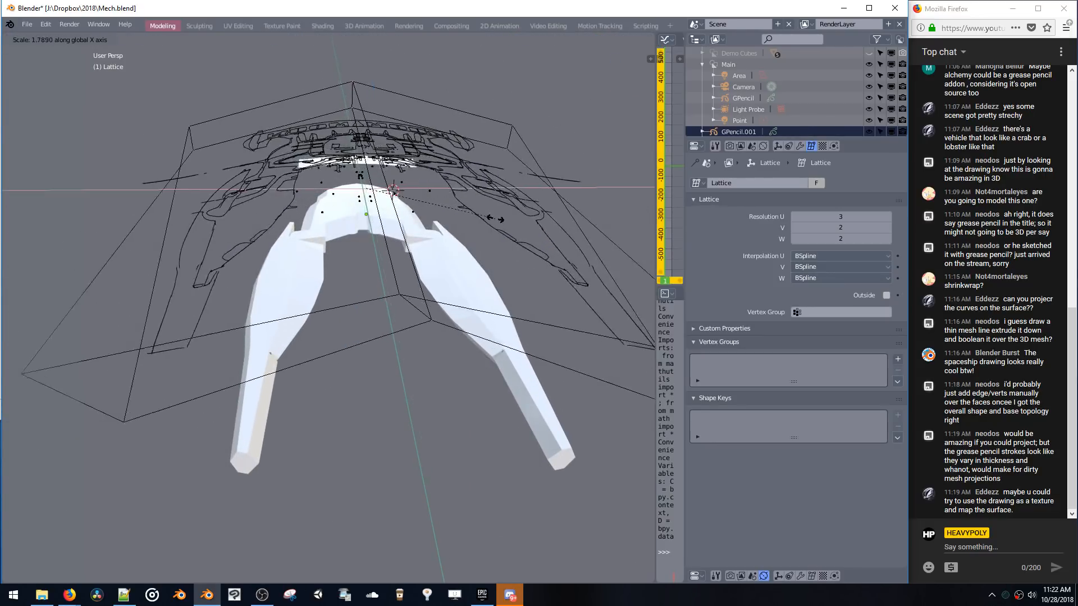
{"action": "left_click", "coordinate": [447, 218]}
{"action": "middle_click_drag", "start_coordinate": [447, 218], "coordinate": [505, 201]}
{"action": "key", "text": "space"}
{"action": "left_click", "coordinate": [496, 292]}
{"action": "middle_click_drag", "start_coordinate": [497, 292], "coordinate": [426, 242]}
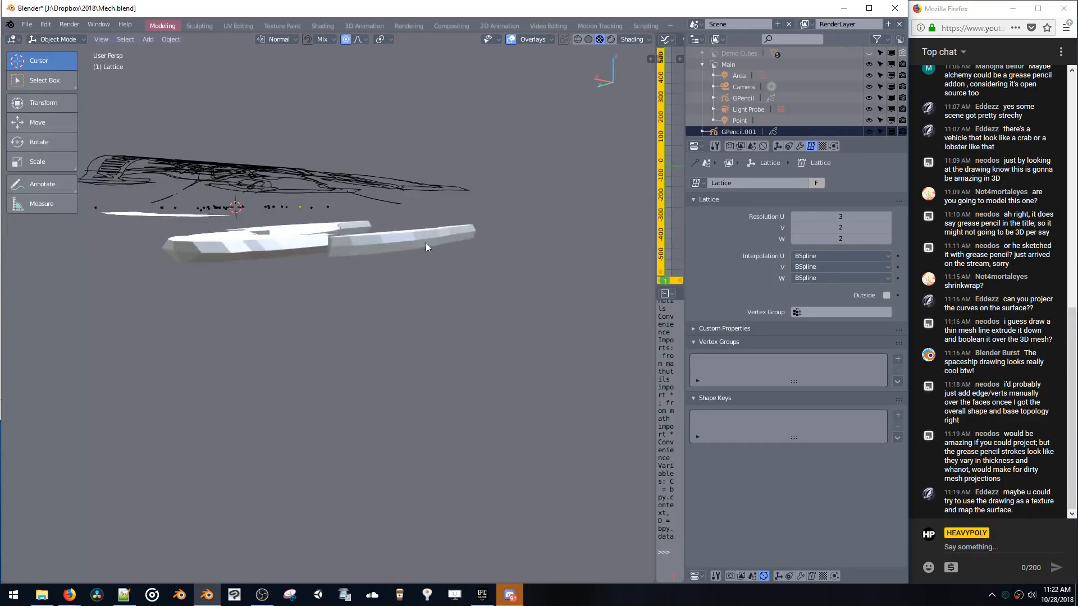
- Move the blockout mesh -7.34 m along Z so that it sits below the sketch, and save the file
{"action": "left_click", "coordinate": [330, 247]}
{"action": "key", "text": "g"}
{"action": "key", "text": "z"}
{"action": "left_click", "coordinate": [359, 413]}
{"action": "mouse_move", "coordinate": [359, 412]}
{"action": "middle_mouse_down"}
{"action": "mouse_move", "coordinate": [366, 246]}
{"action": "mouse_move", "coordinate": [516, 221]}
{"action": "mouse_move", "coordinate": [562, 227]}
{"action": "mouse_move", "coordinate": [507, 215]}
{"action": "mouse_move", "coordinate": [524, 259]}
{"action": "mouse_move", "coordinate": [547, 194]}
{"action": "mouse_move", "coordinate": [538, 179]}
{"action": "mouse_move", "coordinate": [514, 175]}
{"action": "mouse_move", "coordinate": [363, 197]}
{"action": "mouse_move", "coordinate": [277, 187]}
{"action": "mouse_move", "coordinate": [413, 224]}
{"action": "mouse_move", "coordinate": [324, 214]}
{"action": "middle_mouse_up"}
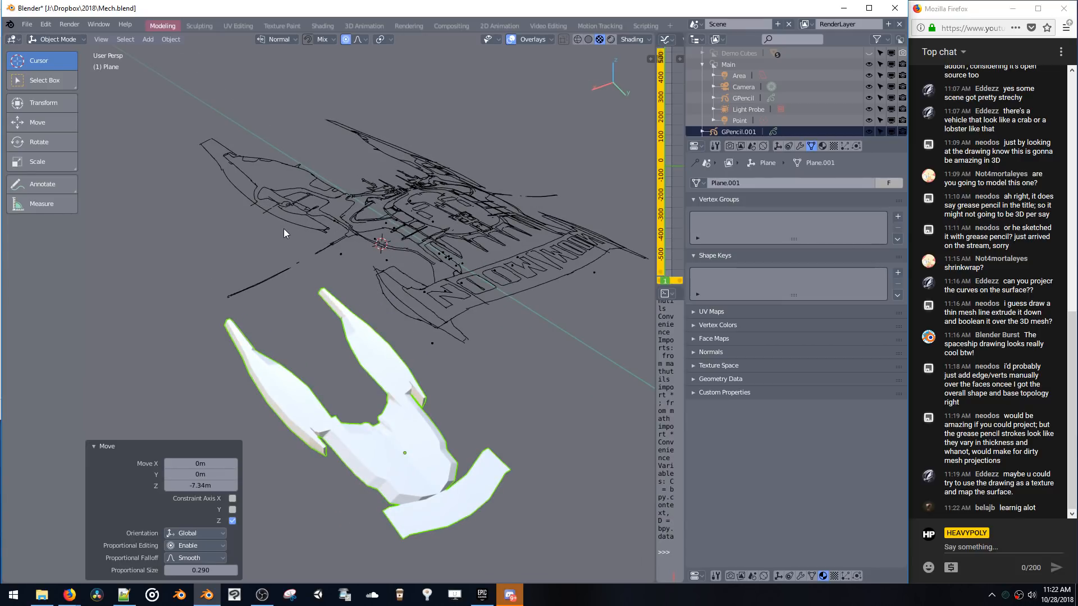
{"action": "key", "text": "ctrl+s"}
{"action": "mouse_move", "coordinate": [391, 231]}
{"action": "middle_mouse_down"}
{"action": "mouse_move", "coordinate": [387, 214]}
{"action": "mouse_move", "coordinate": [354, 226]}
{"action": "middle_mouse_up"}
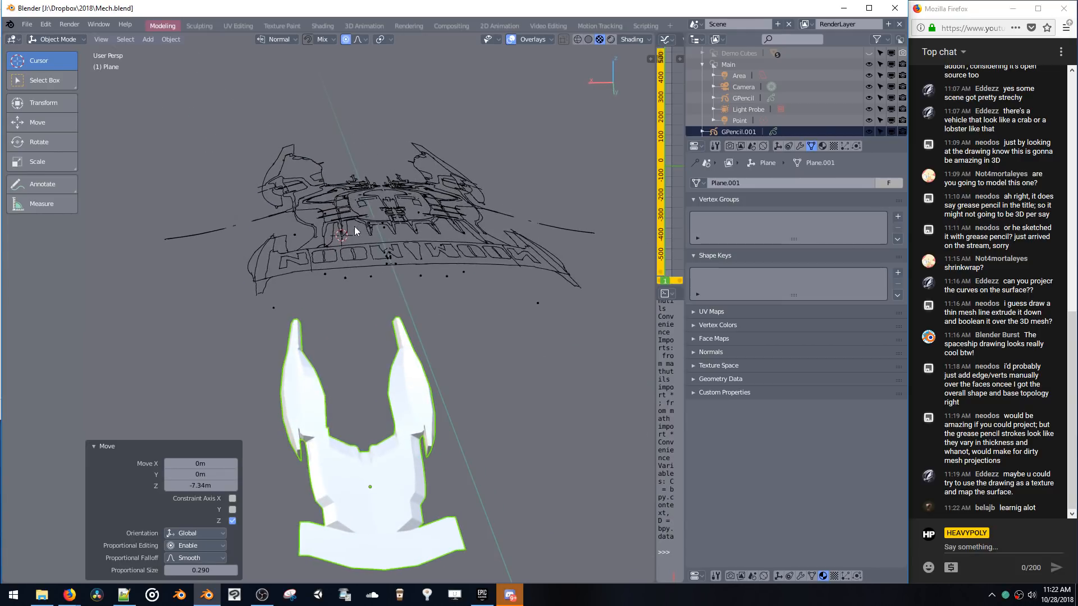
- Select GPencil.001 and turn off the viewport and render display of its Lattice modifier
{"action": "scroll", "coordinate": [748, 106], "scroll_direction": "down", "scroll_amount": 3}
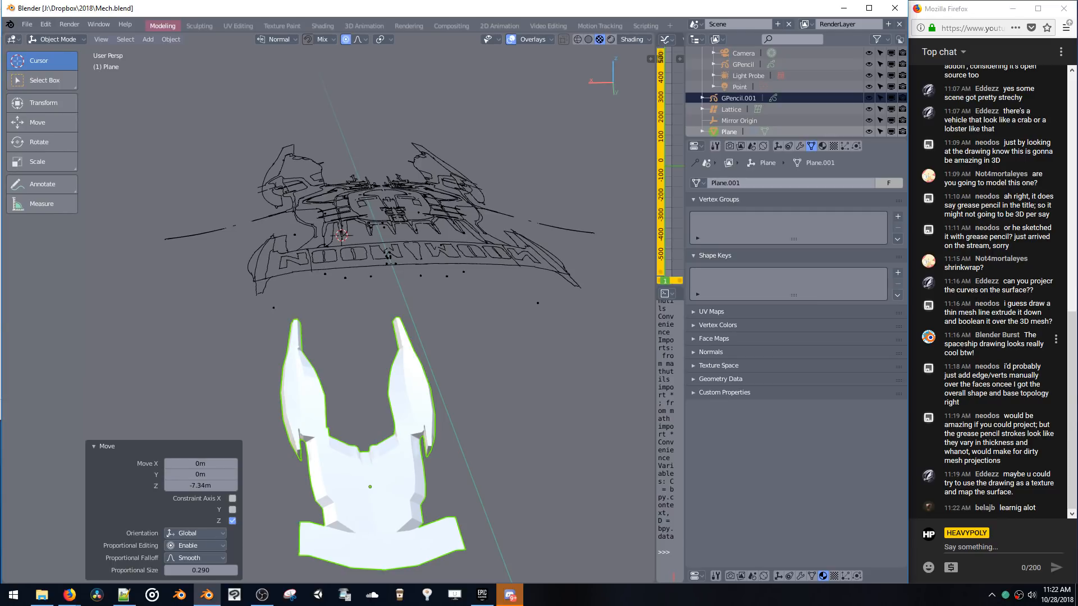
{"action": "middle_click_drag", "start_coordinate": [574, 119], "coordinate": [567, 147]}
{"action": "left_click", "coordinate": [800, 146]}
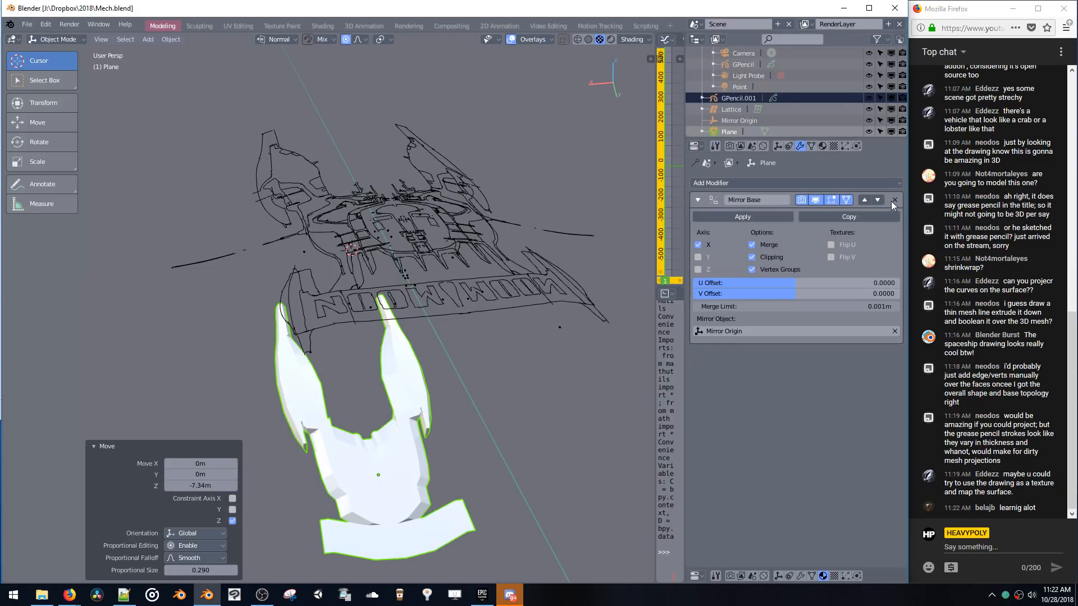
{"action": "left_click", "coordinate": [725, 121]}
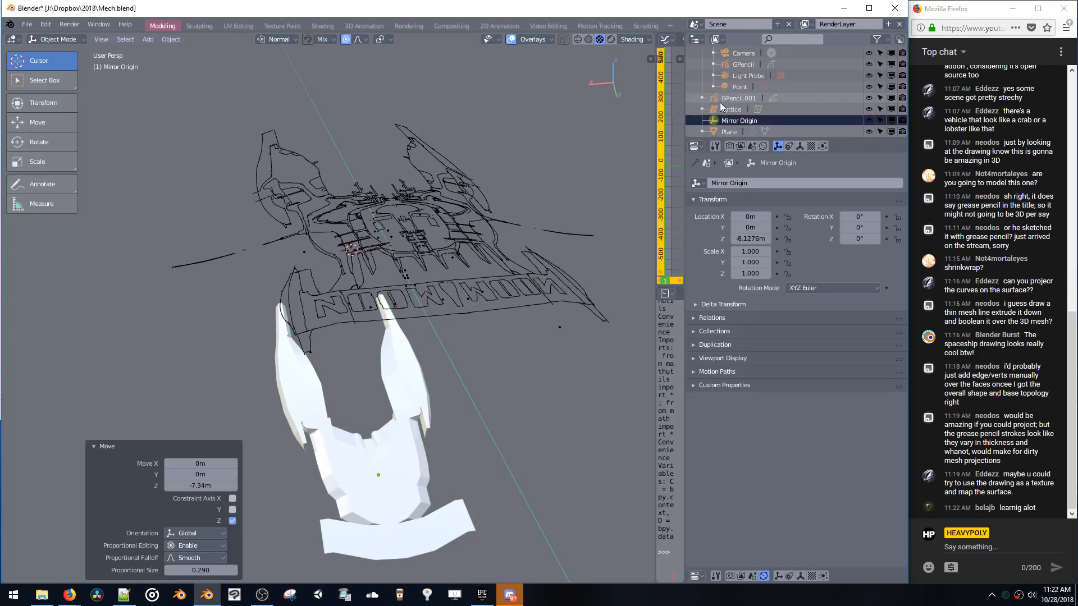
{"action": "left_click", "coordinate": [719, 101]}
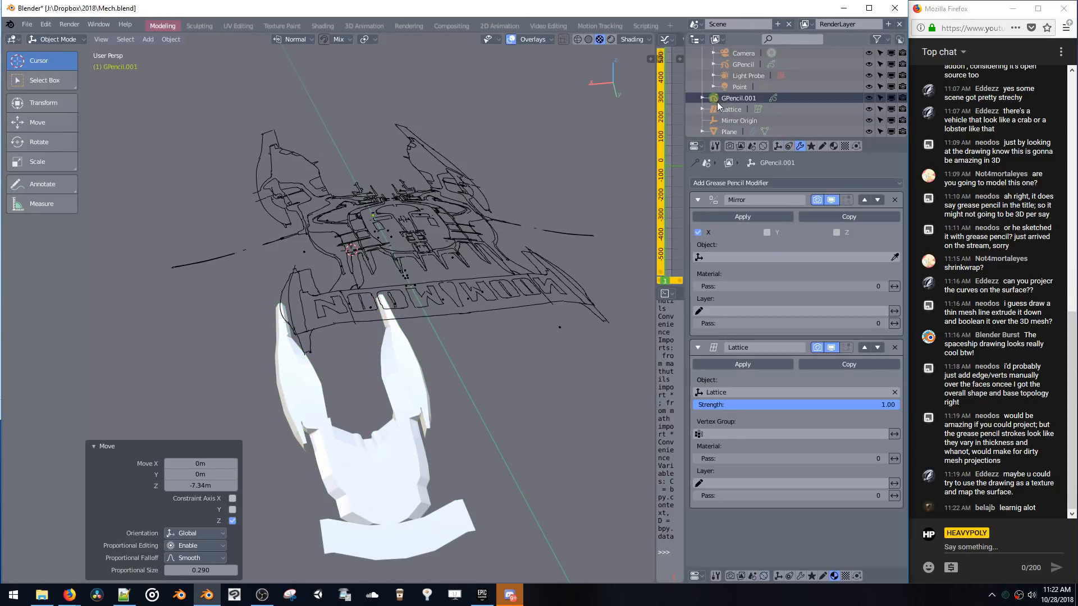
{"action": "left_click", "coordinate": [831, 348]}
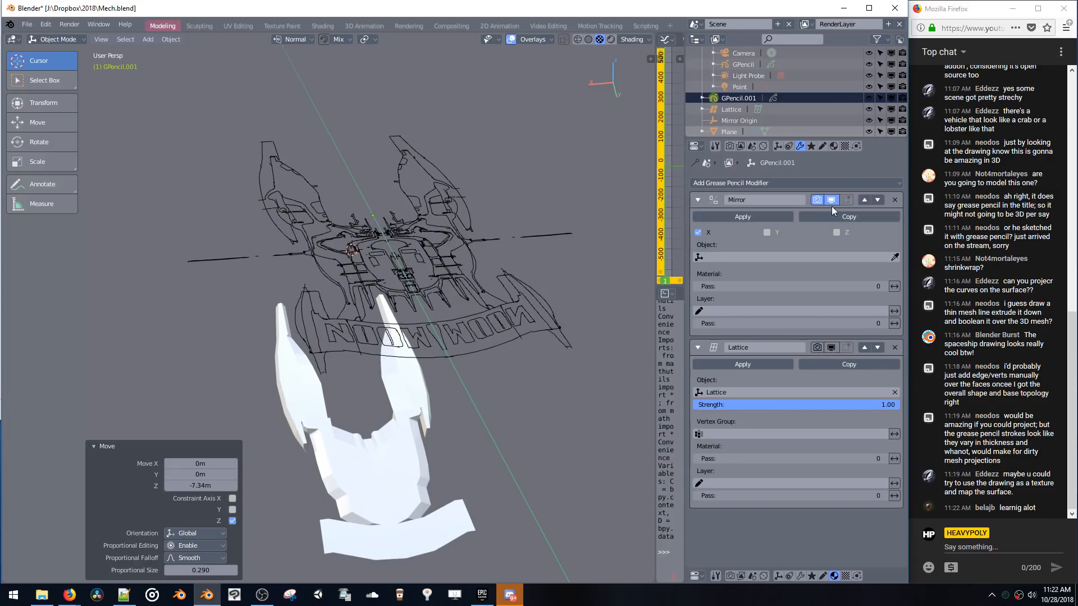
- Switch to top view, and hide the blockout mesh Plane and the viewport overlays
{"action": "mouse_move", "coordinate": [370, 106]}
{"action": "middle_mouse_down"}
{"action": "mouse_move", "coordinate": [413, 100]}
{"action": "mouse_move", "coordinate": [466, 119]}
{"action": "middle_mouse_up"}
{"action": "key", "text": "KP_7"}
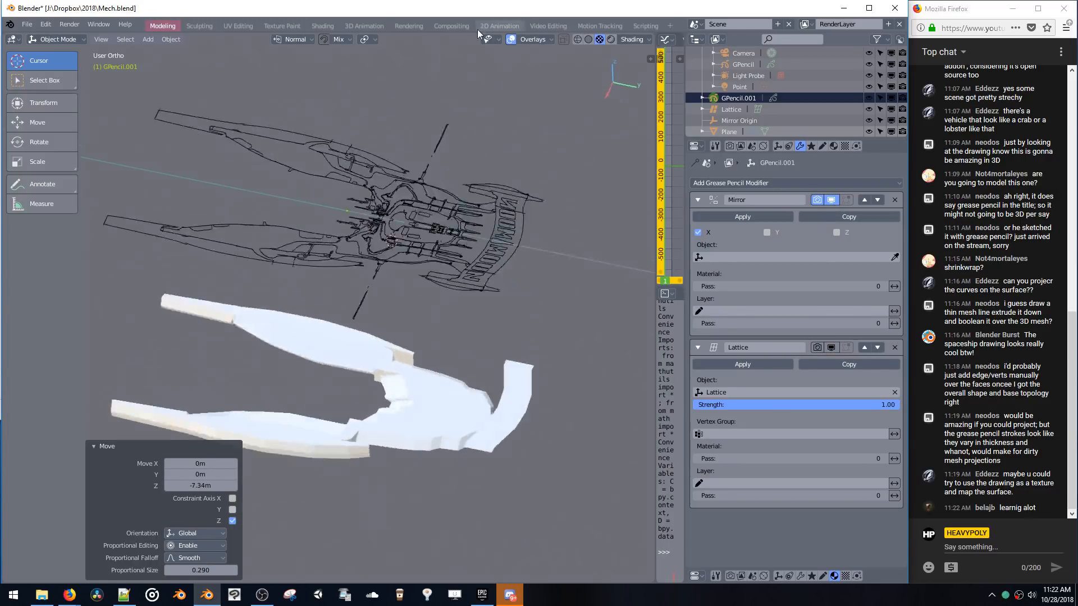
{"action": "middle_click_drag", "start_coordinate": [457, 105], "coordinate": [471, 133], "text": "shift"}
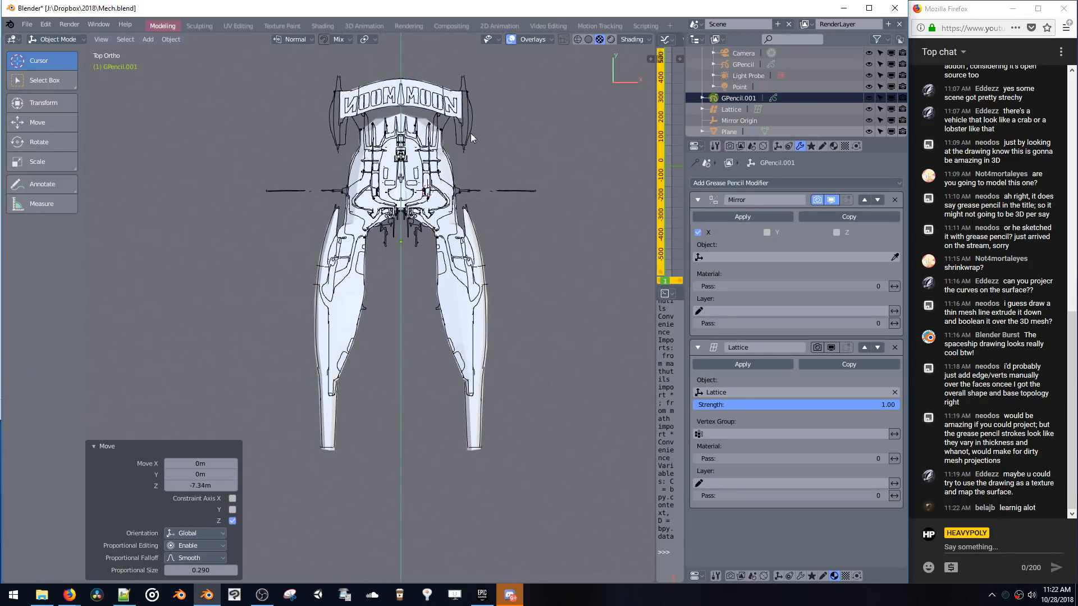
{"action": "left_click", "coordinate": [722, 131]}
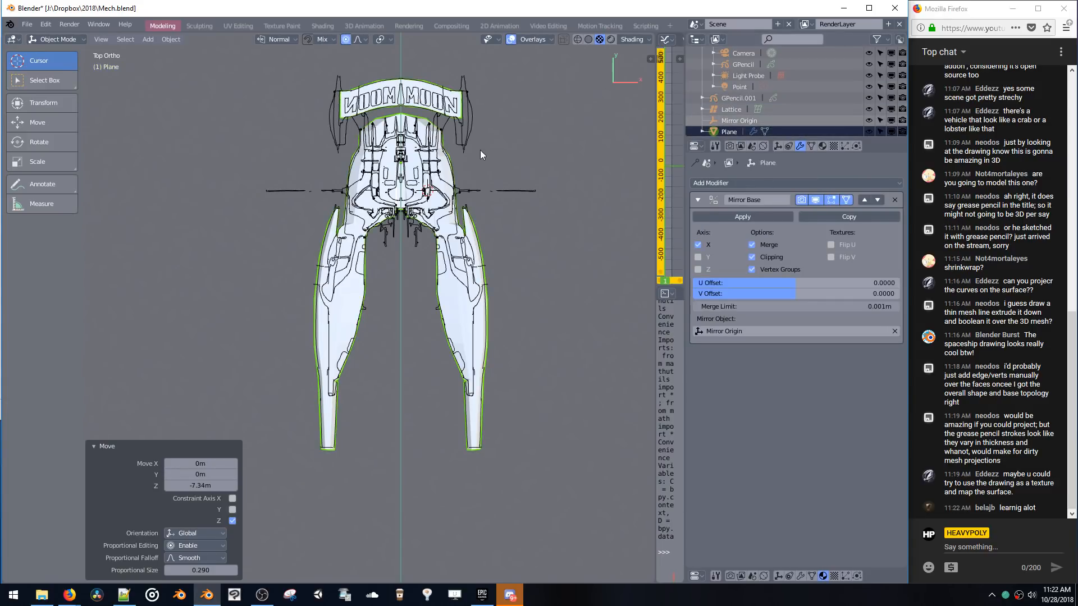
{"action": "key", "text": "h"}
{"action": "key", "text": "z"}
{"action": "left_click", "coordinate": [523, 167]}
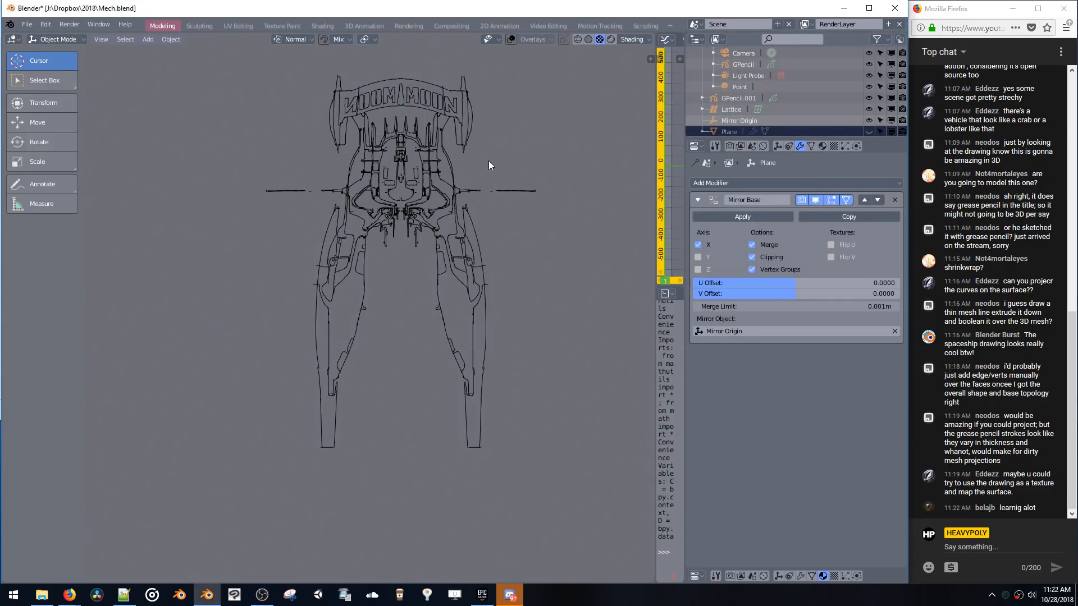
- Maximise the 3D viewport to fullscreen and frame the flat grease pencil sketch upright from above
{"action": "mouse_move", "coordinate": [488, 161]}
{"action": "middle_mouse_down", "text": "shift"}
{"action": "mouse_move", "coordinate": [477, 187]}
{"action": "mouse_move", "coordinate": [407, 196]}
{"action": "mouse_move", "coordinate": [339, 174]}
{"action": "mouse_move", "coordinate": [362, 184]}
{"action": "mouse_move", "coordinate": [373, 127]}
{"action": "mouse_move", "coordinate": [371, 142]}
{"action": "mouse_move", "coordinate": [409, 147]}
{"action": "mouse_move", "coordinate": [404, 165]}
{"action": "mouse_move", "coordinate": [352, 164]}
{"action": "mouse_move", "coordinate": [387, 167]}
{"action": "middle_mouse_up", "text": "shift"}
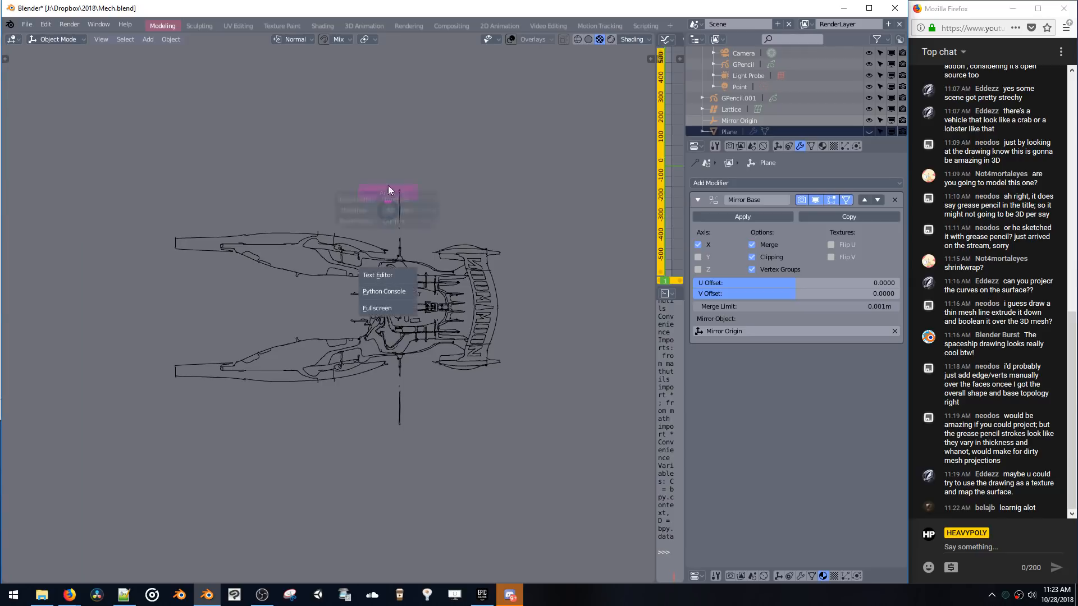
{"action": "key", "text": "ctrl+alt+space"}
{"action": "mouse_move", "coordinate": [534, 281]}
{"action": "middle_mouse_down"}
{"action": "mouse_move", "coordinate": [486, 272]}
{"action": "mouse_move", "coordinate": [487, 160]}
{"action": "mouse_move", "coordinate": [487, 183]}
{"action": "middle_mouse_up"}
{"action": "scroll", "coordinate": [486, 180], "scroll_direction": "up", "scroll_amount": 2}
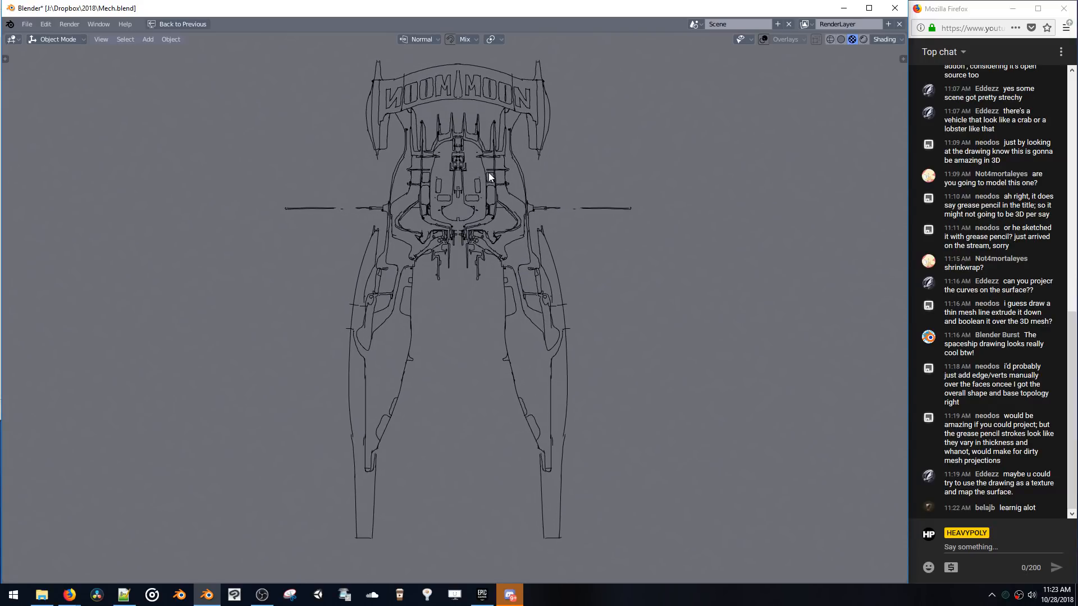
{"action": "middle_click_drag", "start_coordinate": [475, 192], "coordinate": [474, 204], "text": "shift"}
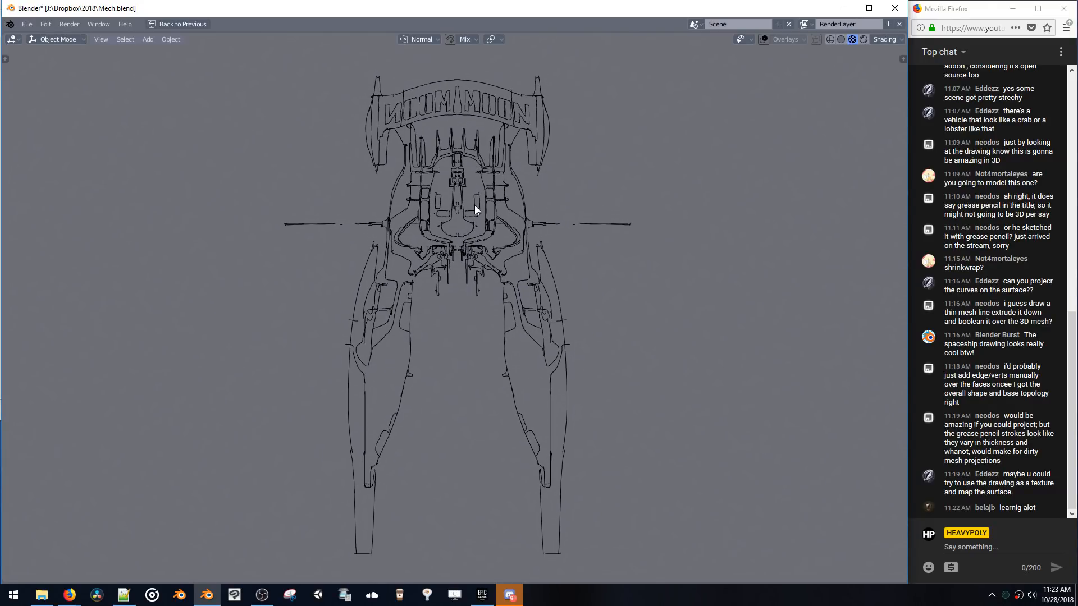
{"action": "left_click", "coordinate": [289, 595]}
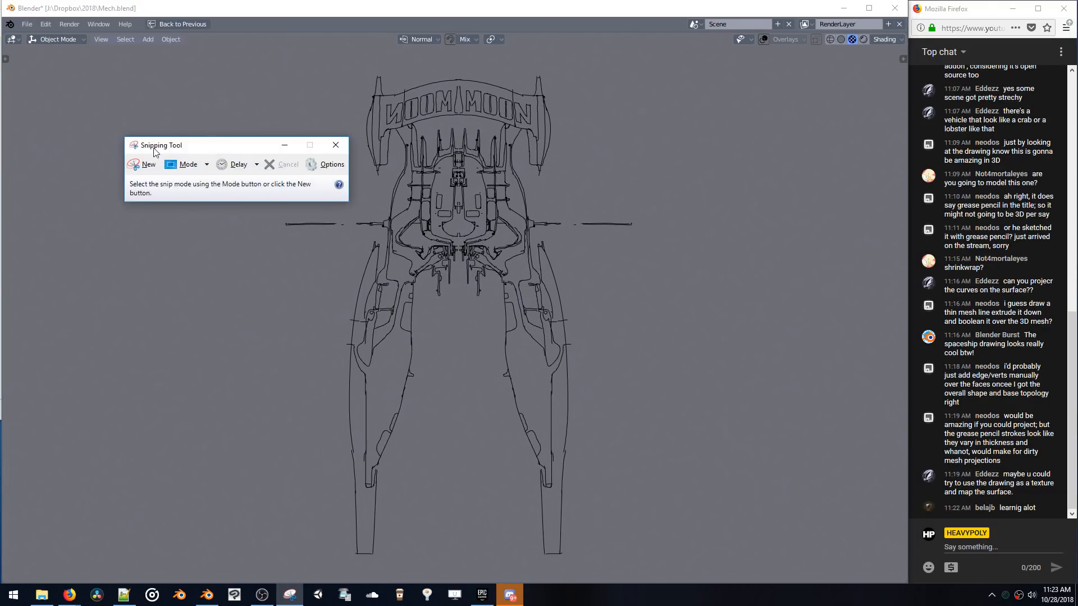
{"action": "left_click", "coordinate": [147, 165]}
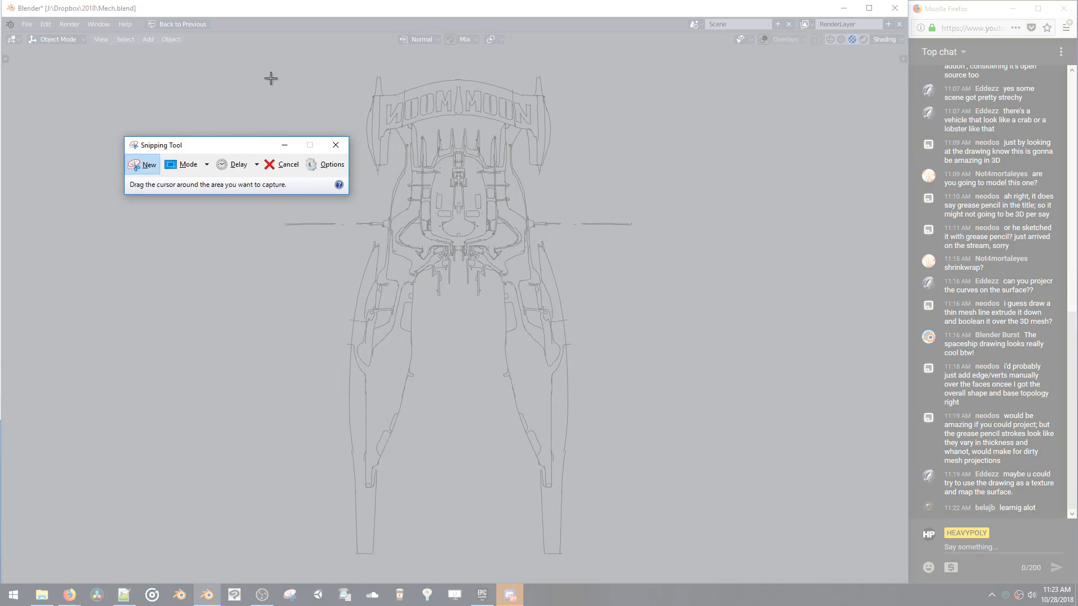
{"action": "key", "text": "Escape"}
{"action": "left_click", "coordinate": [333, 150]}
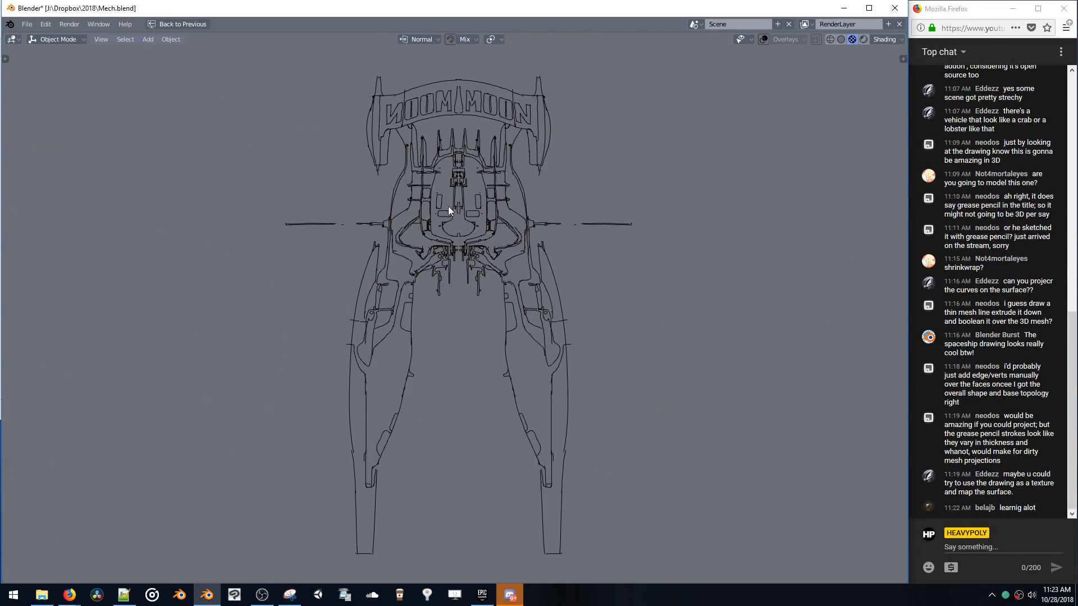
- Reframe the whole top-view sketch and try to capture it as a rectangular snip with the Snipping Tool
{"action": "middle_click_drag", "start_coordinate": [437, 206], "coordinate": [430, 199], "text": "shift"}
{"action": "scroll", "coordinate": [429, 199], "scroll_direction": "down", "scroll_amount": 1}
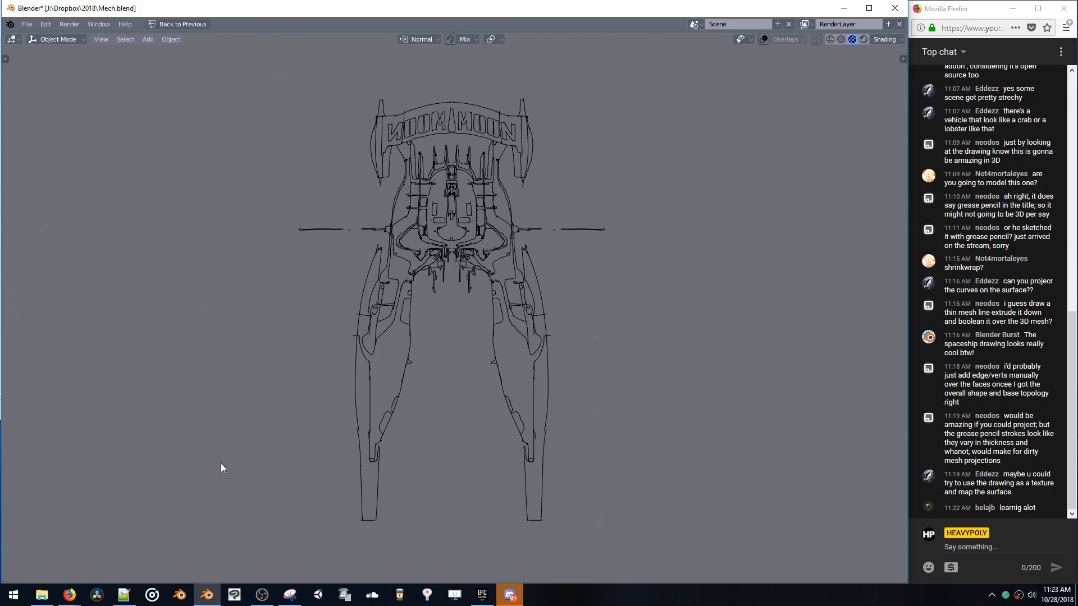
{"action": "mouse_move", "coordinate": [221, 464]}
{"action": "middle_mouse_down"}
{"action": "mouse_move", "coordinate": [293, 560]}
{"action": "mouse_move", "coordinate": [392, 301]}
{"action": "mouse_move", "coordinate": [374, 272]}
{"action": "mouse_move", "coordinate": [407, 275]}
{"action": "mouse_move", "coordinate": [410, 288]}
{"action": "middle_mouse_up"}
{"action": "left_click", "coordinate": [293, 597]}
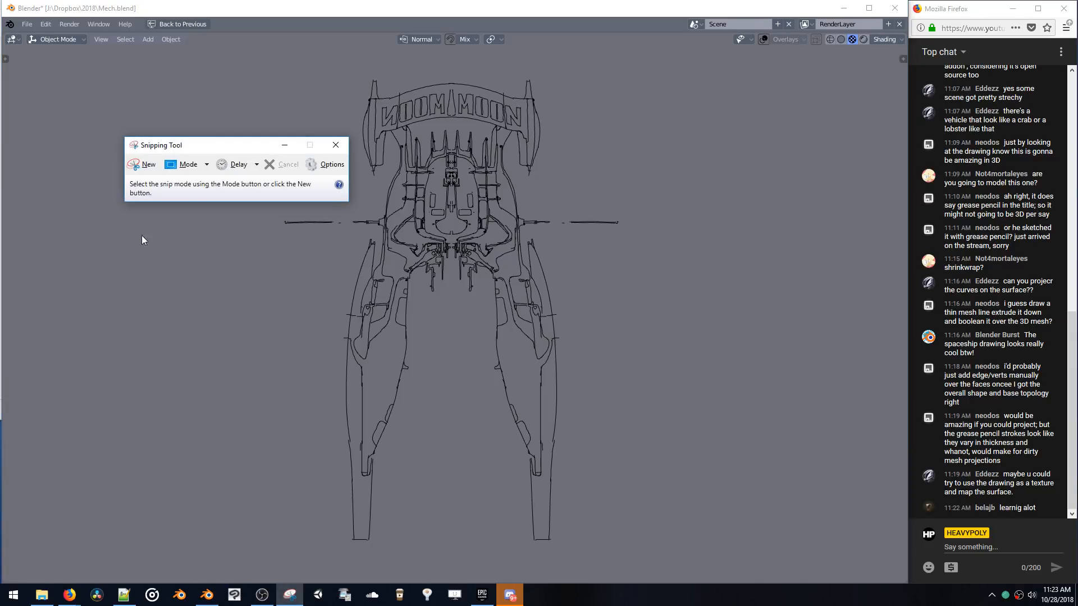
{"action": "left_click", "coordinate": [145, 165]}
{"action": "mouse_move", "coordinate": [270, 58]}
{"action": "left_mouse_down"}
{"action": "mouse_move", "coordinate": [599, 465]}
{"action": "mouse_move", "coordinate": [643, 559]}
{"action": "mouse_move", "coordinate": [620, 541]}
{"action": "left_mouse_up"}
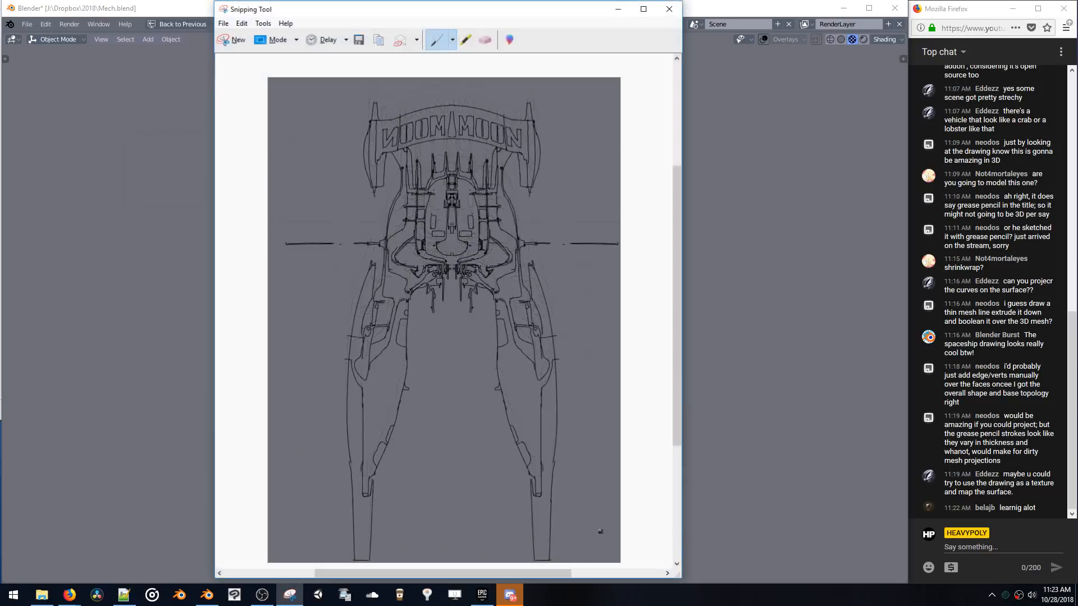
- Discard the snip with the stray pen stroke without saving it, and return to the Blender viewport
{"action": "left_click", "coordinate": [268, 43]}
{"action": "left_click", "coordinate": [263, 70]}
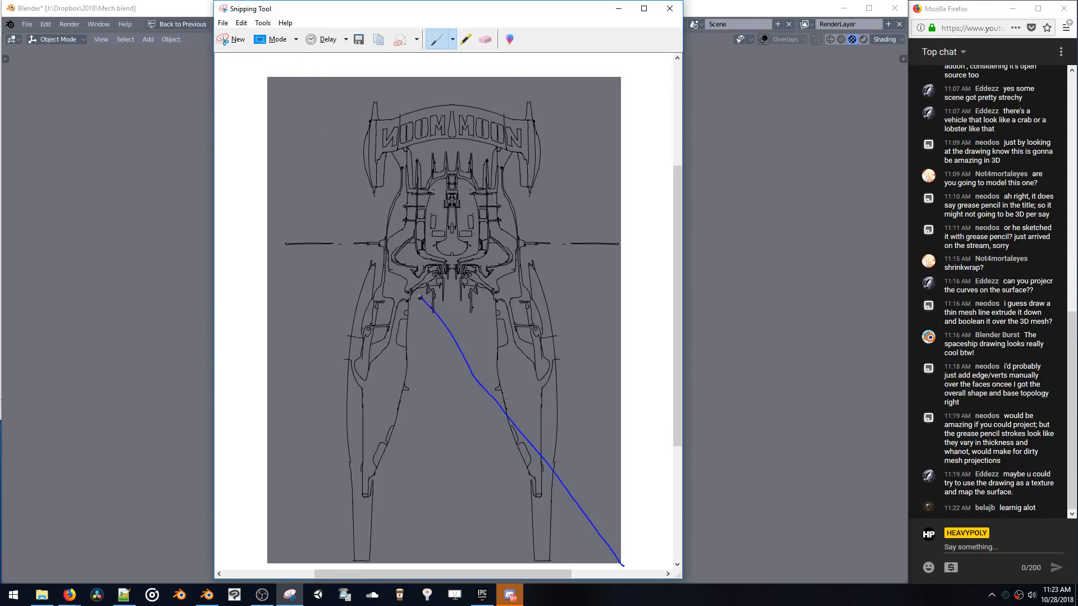
{"action": "left_click", "coordinate": [278, 38]}
{"action": "left_click", "coordinate": [262, 69]}
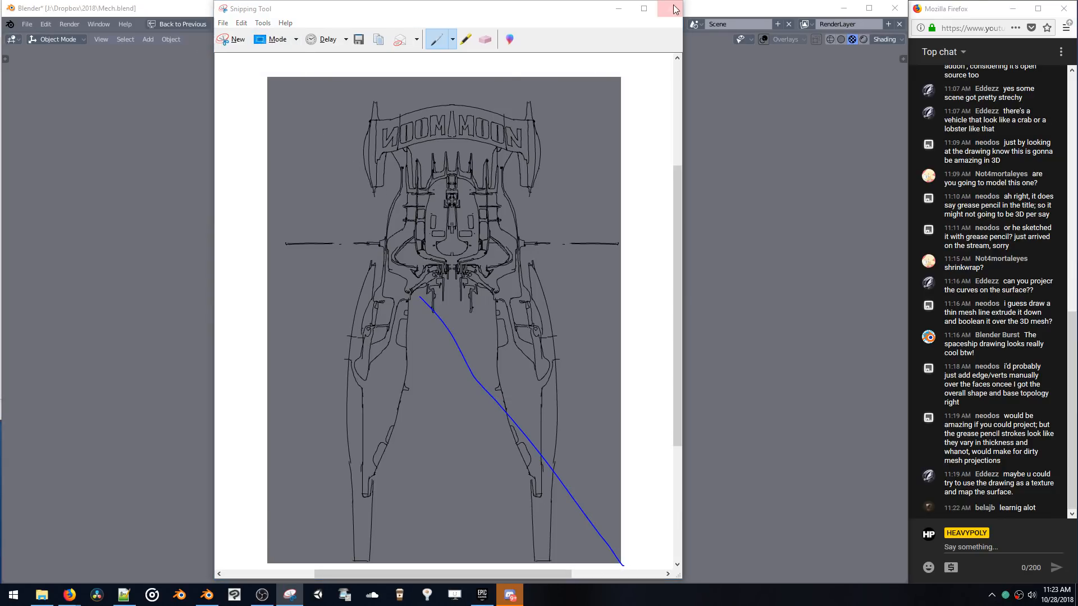
{"action": "left_click", "coordinate": [494, 303]}
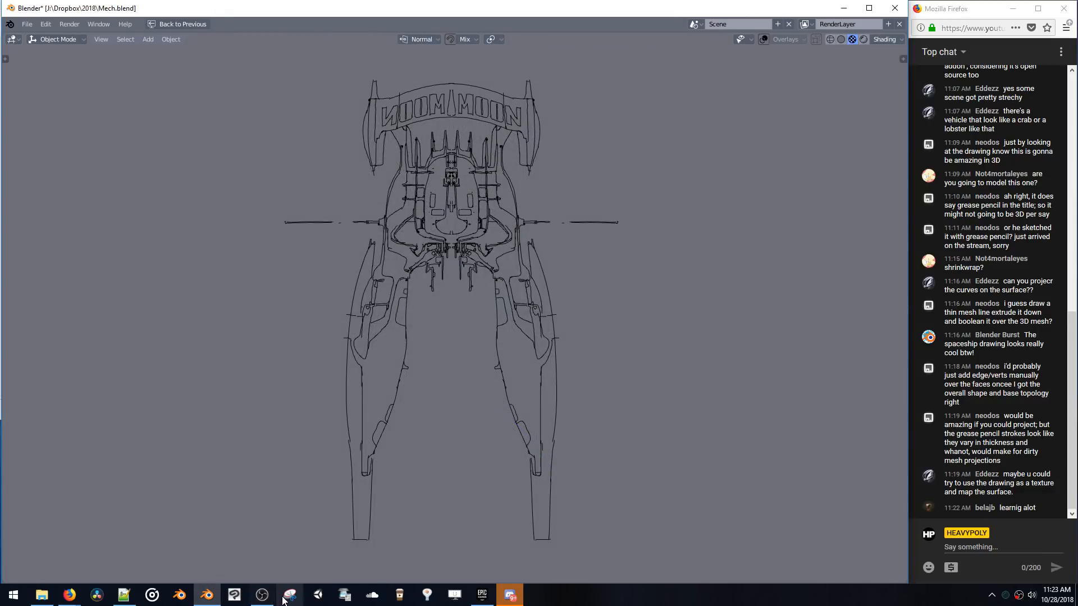
- Capture a new rectangular snip with the Snipping Tool, cropped closely around the sketch from its rear wing to its leg tips
{"action": "left_click", "coordinate": [284, 598]}
{"action": "left_click", "coordinate": [150, 165]}
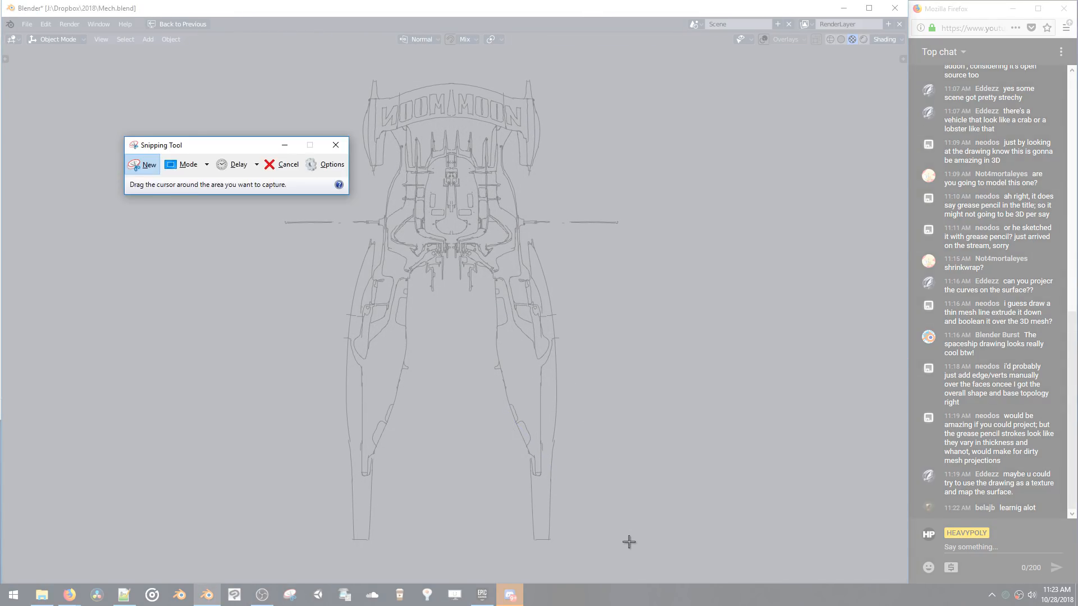
{"action": "mouse_move", "coordinate": [629, 541]}
{"action": "left_mouse_down"}
{"action": "mouse_move", "coordinate": [282, 121]}
{"action": "mouse_move", "coordinate": [270, 85]}
{"action": "mouse_move", "coordinate": [286, 79]}
{"action": "left_mouse_up"}
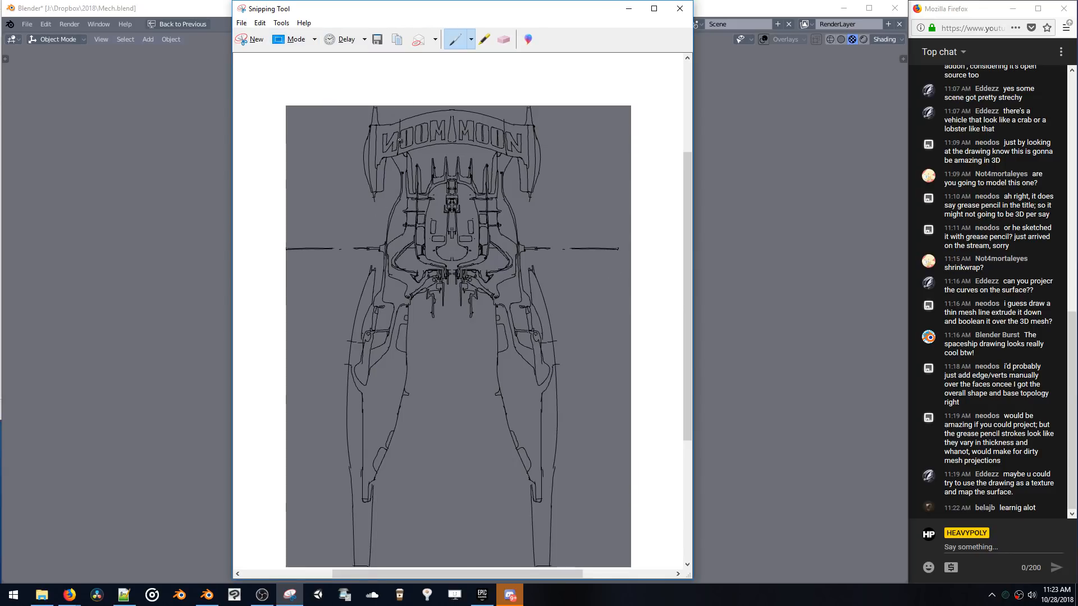
- Save the snip as a JPEG in the Dropbox 2018 folder, entering Ship as the file name
{"action": "left_click", "coordinate": [380, 45]}
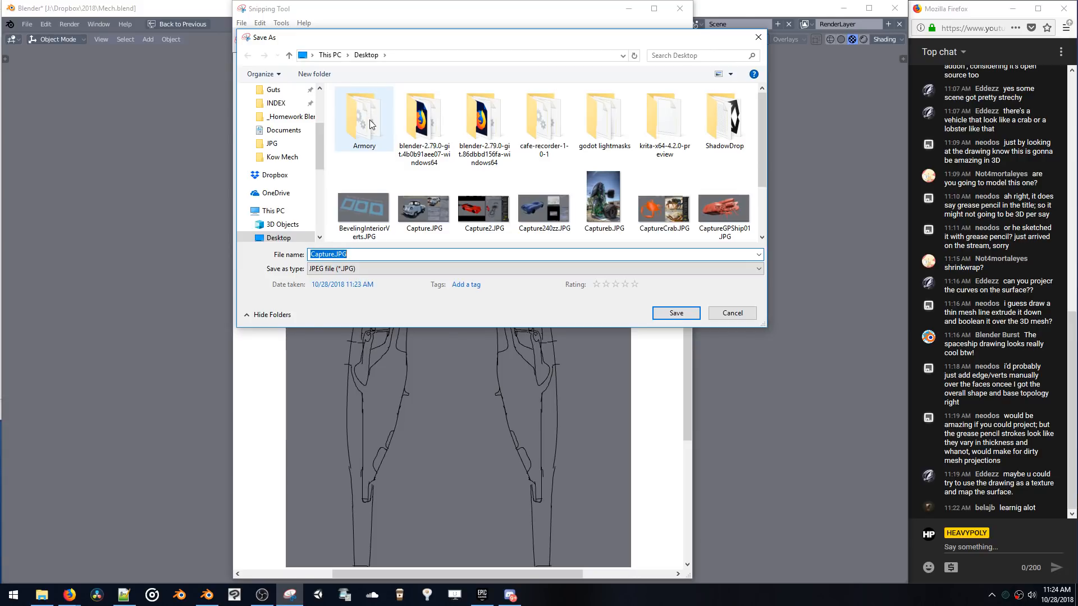
{"action": "scroll", "coordinate": [318, 113], "scroll_direction": "up", "scroll_amount": 1}
{"action": "scroll", "coordinate": [318, 113], "scroll_direction": "up", "scroll_amount": 2}
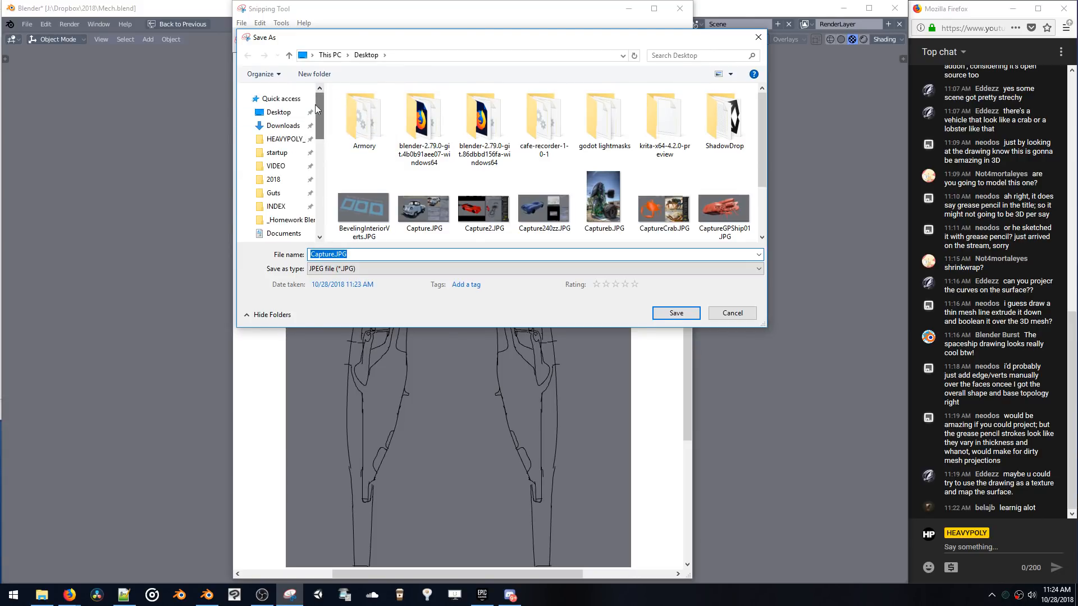
{"action": "scroll", "coordinate": [764, 150], "scroll_direction": "down", "scroll_amount": 1}
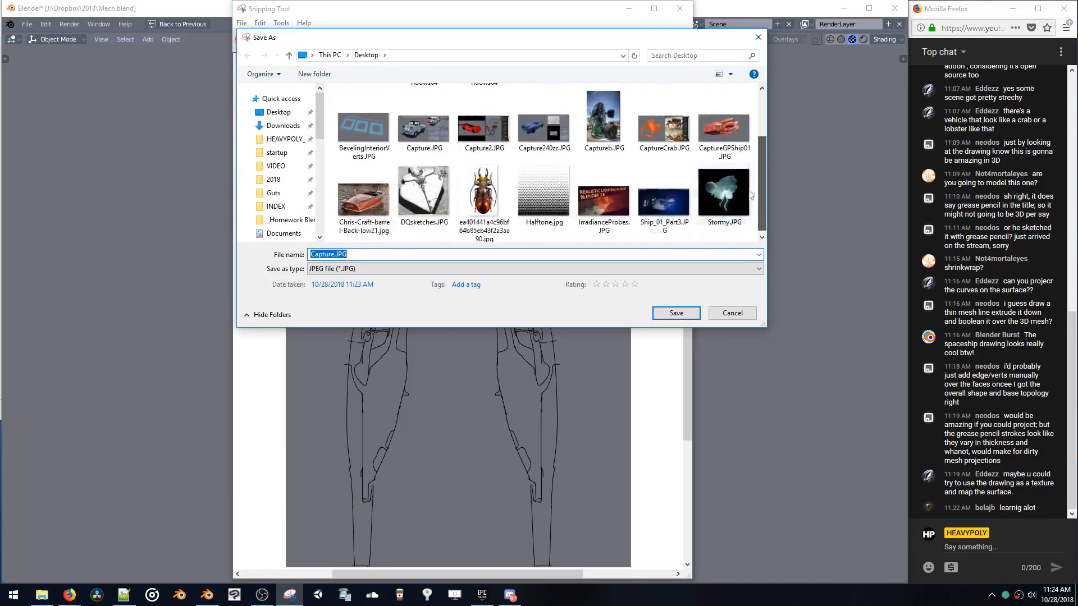
{"action": "left_click", "coordinate": [274, 179]}
{"action": "double_click", "coordinate": [331, 254]}
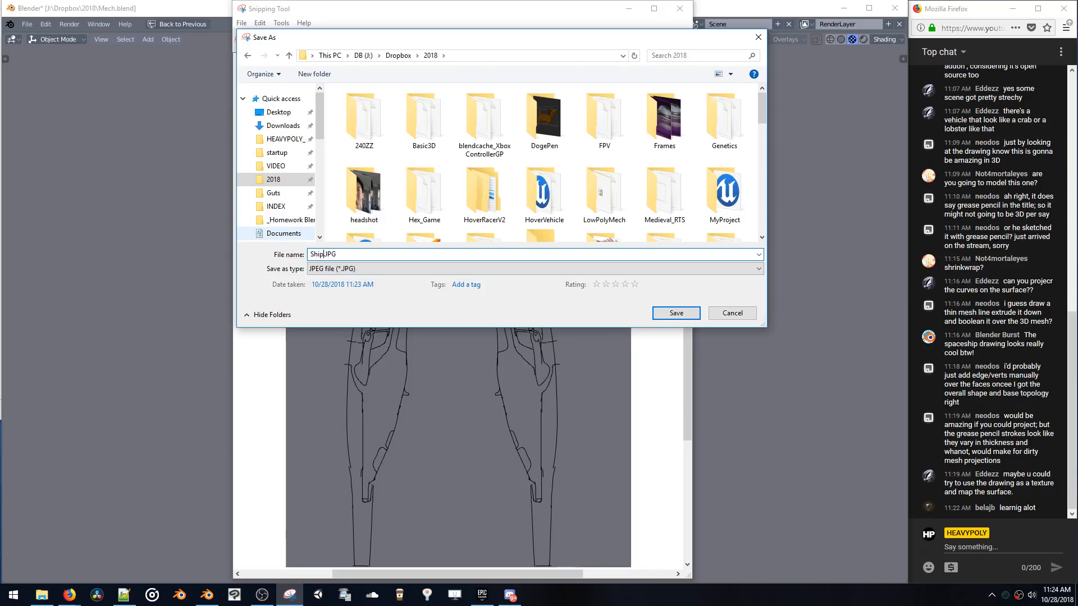
- Save the captured top-view line drawing as ShipTop.JPG in the Dropbox 2018 folder and return to Blender
{"action": "type", "text": "Ship"}
{"action": "key", "text": "Return"}
{"action": "left_click", "coordinate": [751, 145]}
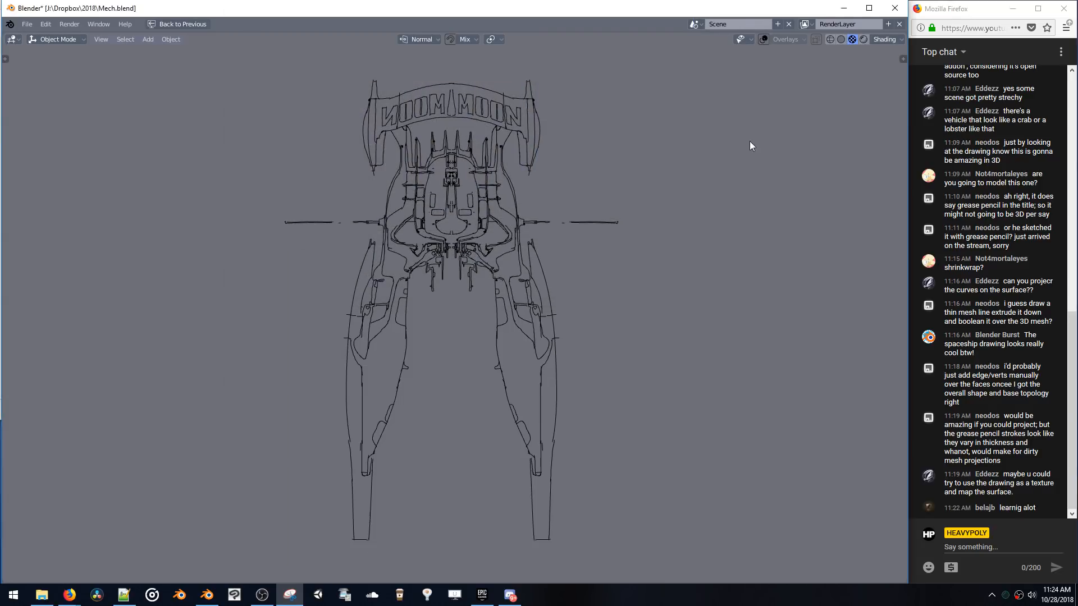
- Restore the full workspace layout from the maximized view and unhide the Plane mesh
{"action": "middle_click_drag", "start_coordinate": [463, 227], "coordinate": [470, 170]}
{"action": "key", "text": "ctrl+alt+shift+space"}
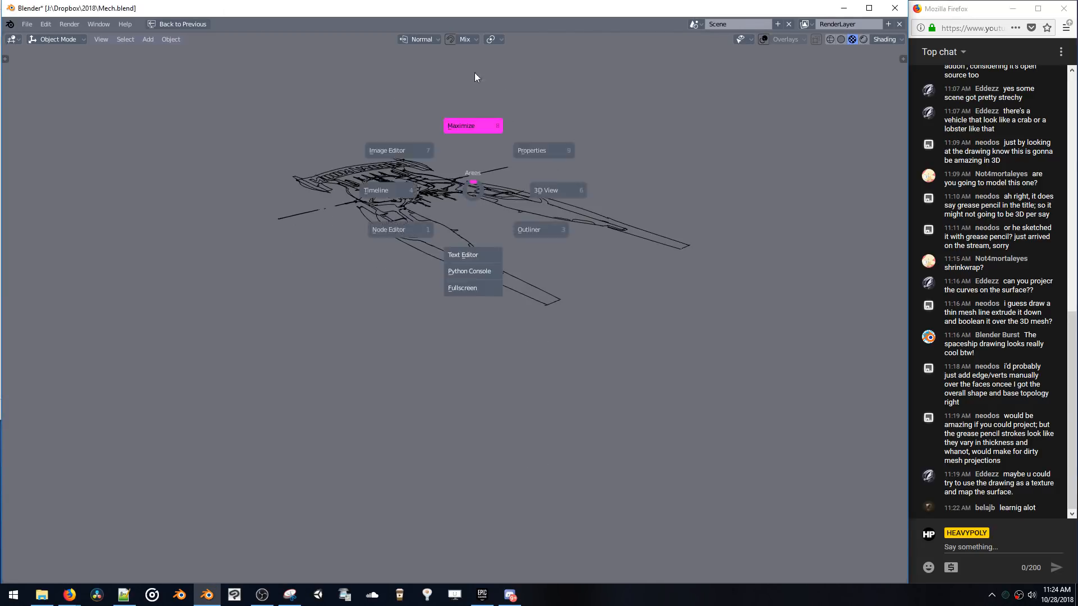
{"action": "middle_click_drag", "start_coordinate": [427, 218], "coordinate": [472, 223], "text": "shift"}
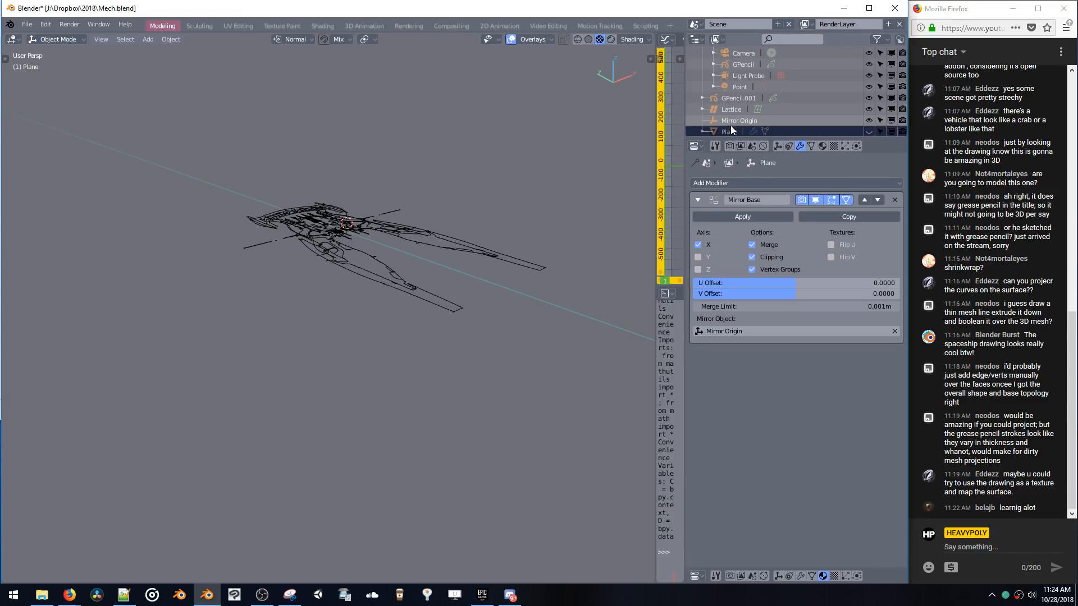
{"action": "left_click", "coordinate": [712, 133]}
{"action": "left_click", "coordinate": [868, 131]}
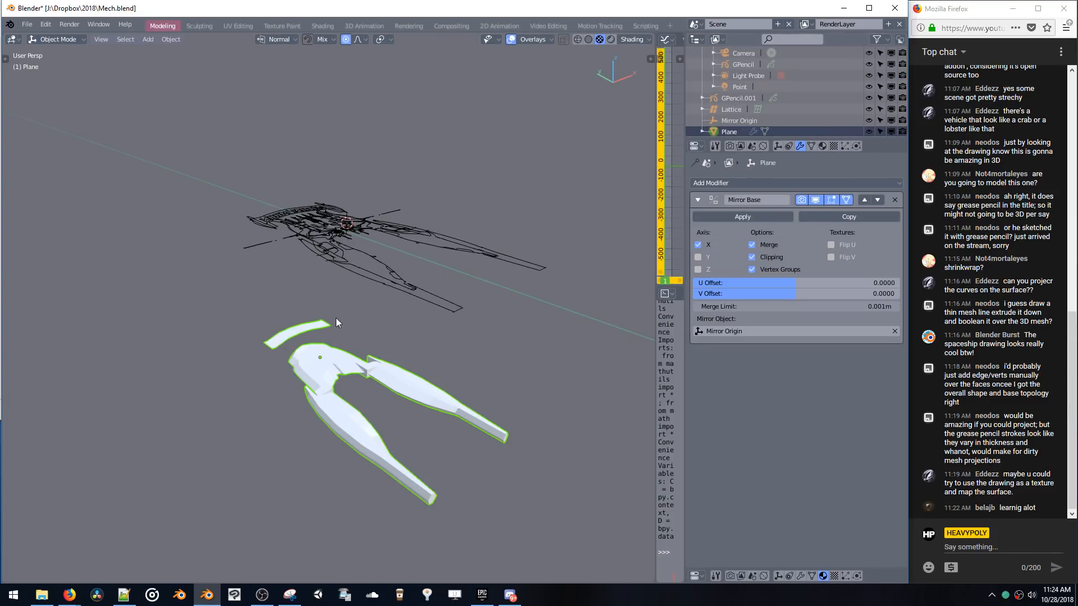
- Move the Plane mesh 6.36 m up along Z towards the grease pencil drawing
{"action": "middle_click_drag", "start_coordinate": [335, 318], "coordinate": [393, 331]}
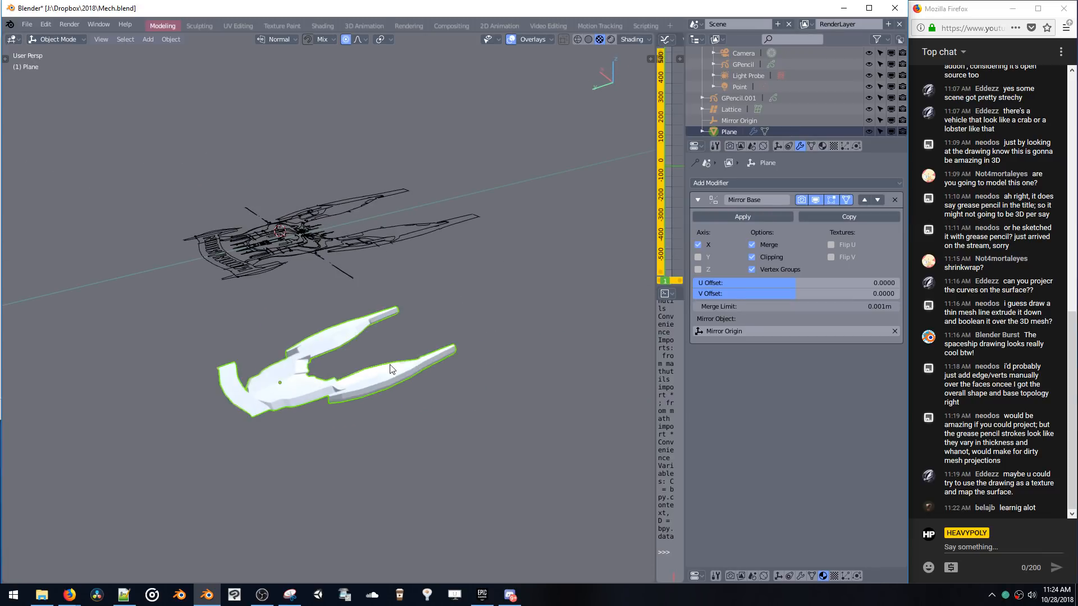
{"action": "key", "text": "g"}
{"action": "key", "text": "z"}
{"action": "left_click", "coordinate": [382, 257]}
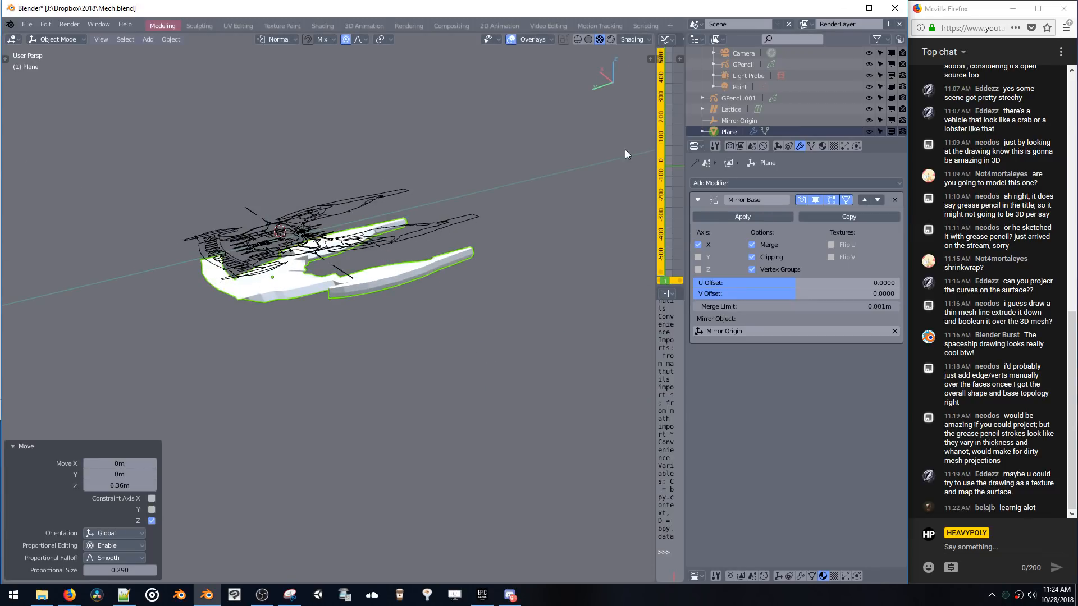
- Hide the GPencil.001 drawing so only the ship mesh is shown
{"action": "left_click", "coordinate": [868, 98]}
{"action": "middle_click_drag", "start_coordinate": [517, 181], "coordinate": [380, 182]}
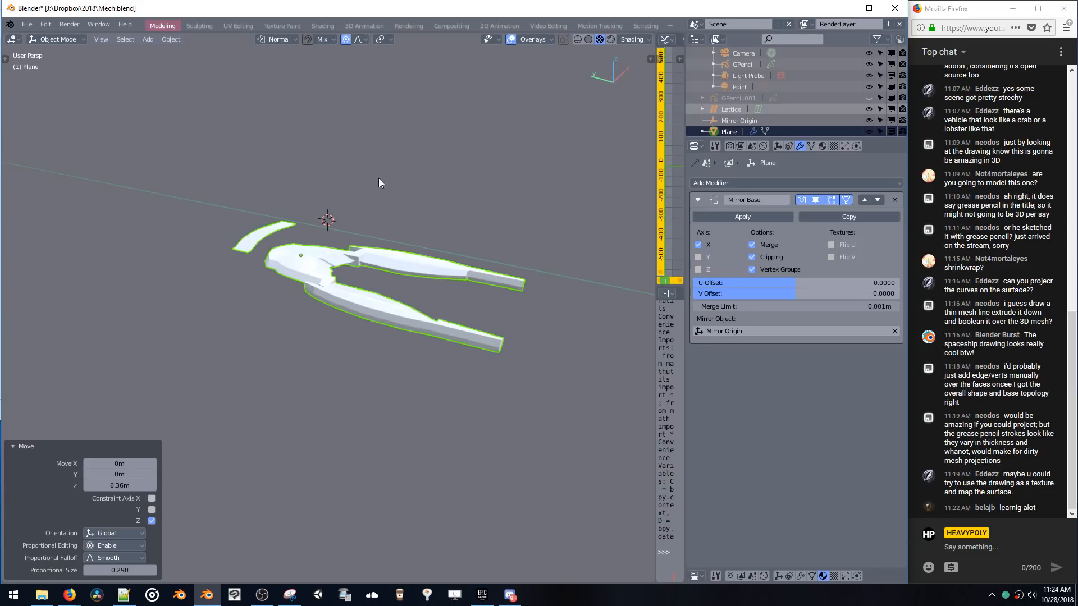
{"action": "middle_click_drag", "start_coordinate": [571, 177], "coordinate": [590, 168]}
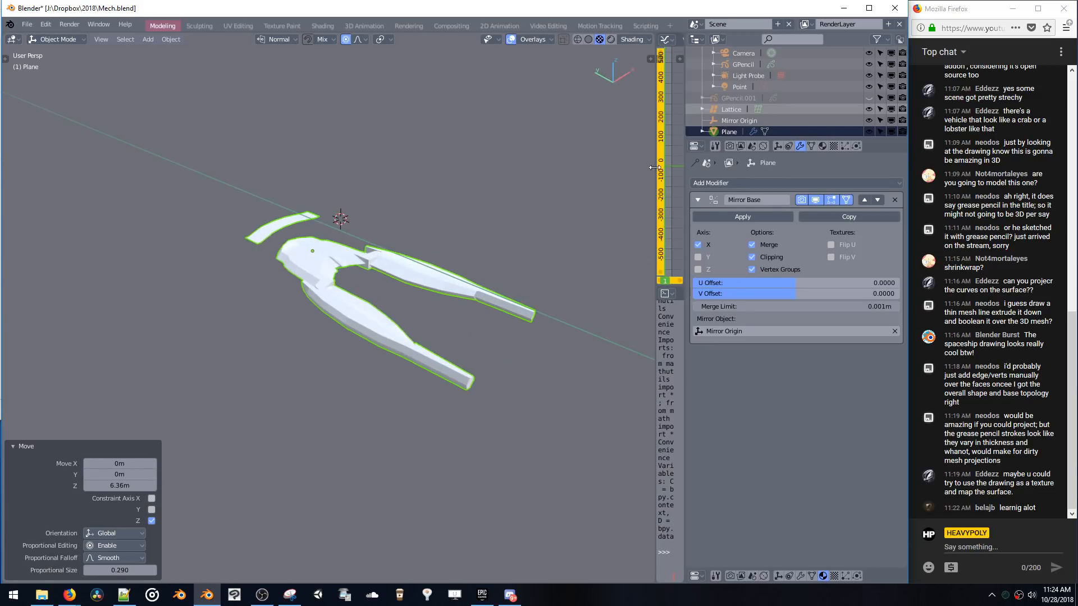
- Rename the Plane mesh's material to Lines
{"action": "left_click", "coordinate": [822, 146]}
{"action": "left_click", "coordinate": [716, 221]}
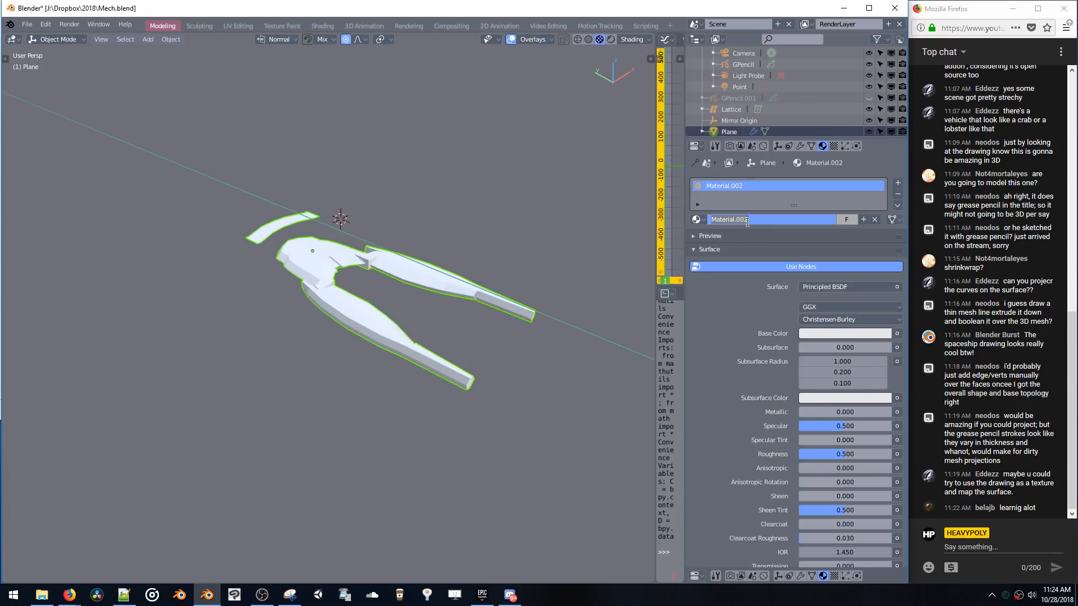
{"action": "key", "text": "Return"}
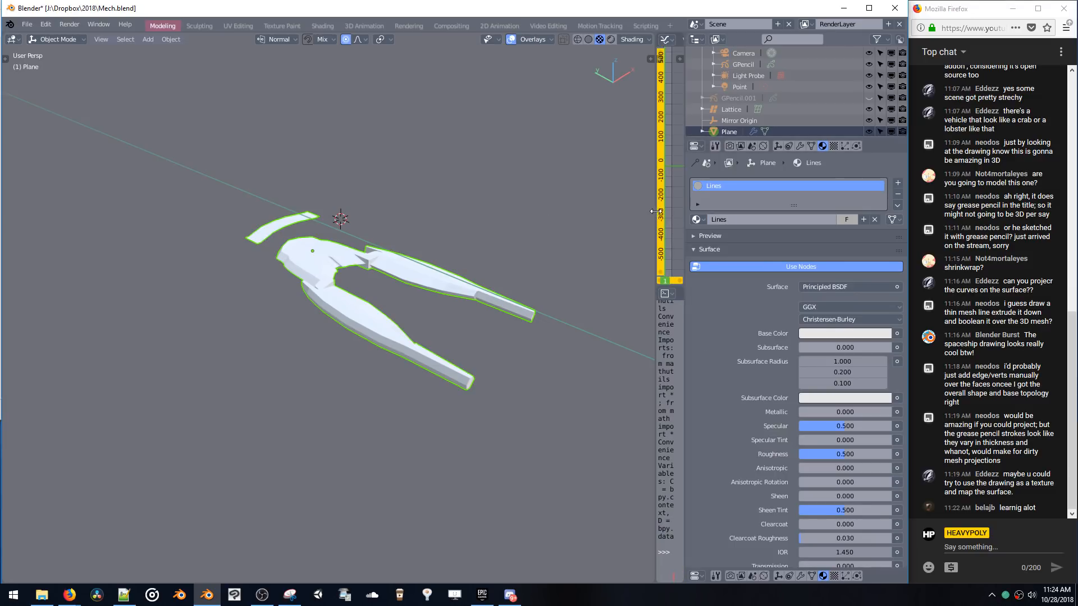
- Widen the middle editor column and change the Python console area into a node editor for the Lines material
{"action": "left_click_drag", "start_coordinate": [656, 211], "coordinate": [433, 207]}
{"action": "key", "text": "ctrl+Tab"}
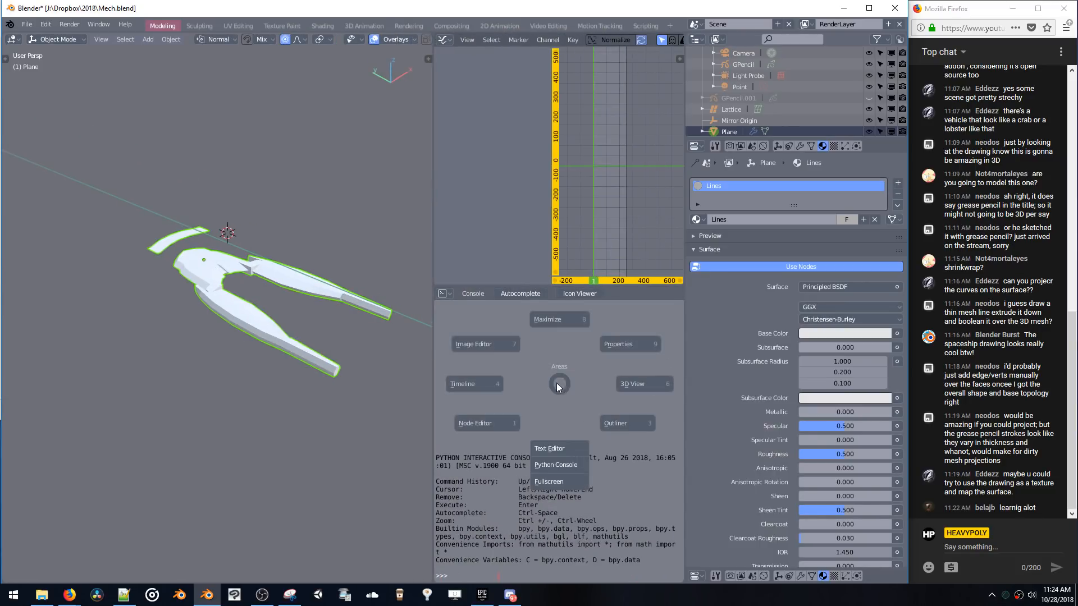
{"action": "left_click", "coordinate": [508, 416]}
{"action": "key", "text": "n"}
{"action": "scroll", "coordinate": [539, 382], "scroll_direction": "up", "scroll_amount": 7}
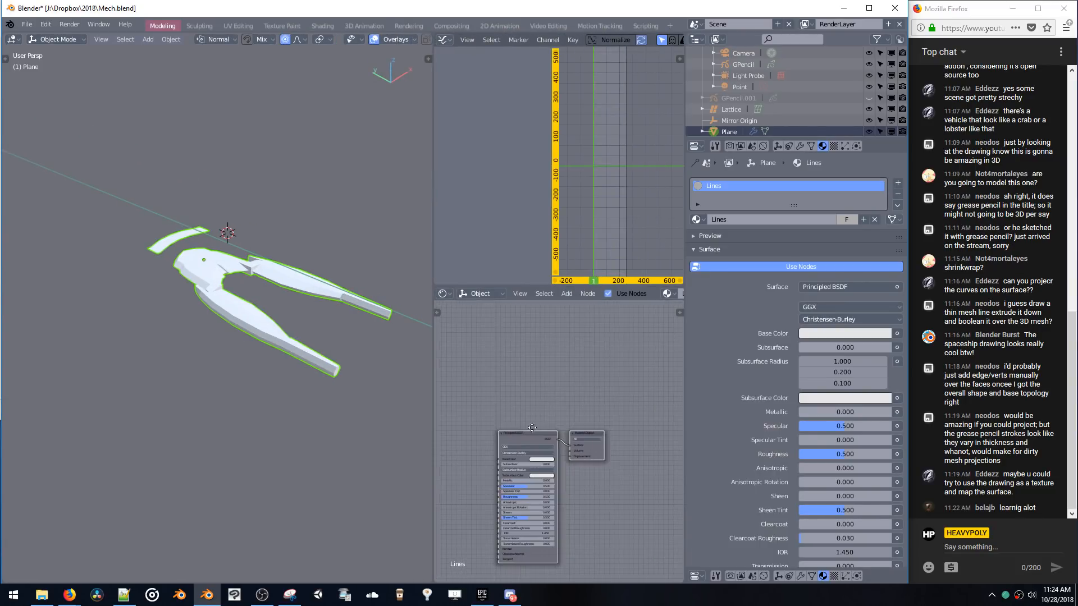
{"action": "middle_click_drag", "start_coordinate": [513, 461], "coordinate": [603, 381]}
{"action": "scroll", "coordinate": [595, 356], "scroll_direction": "up", "scroll_amount": 2}
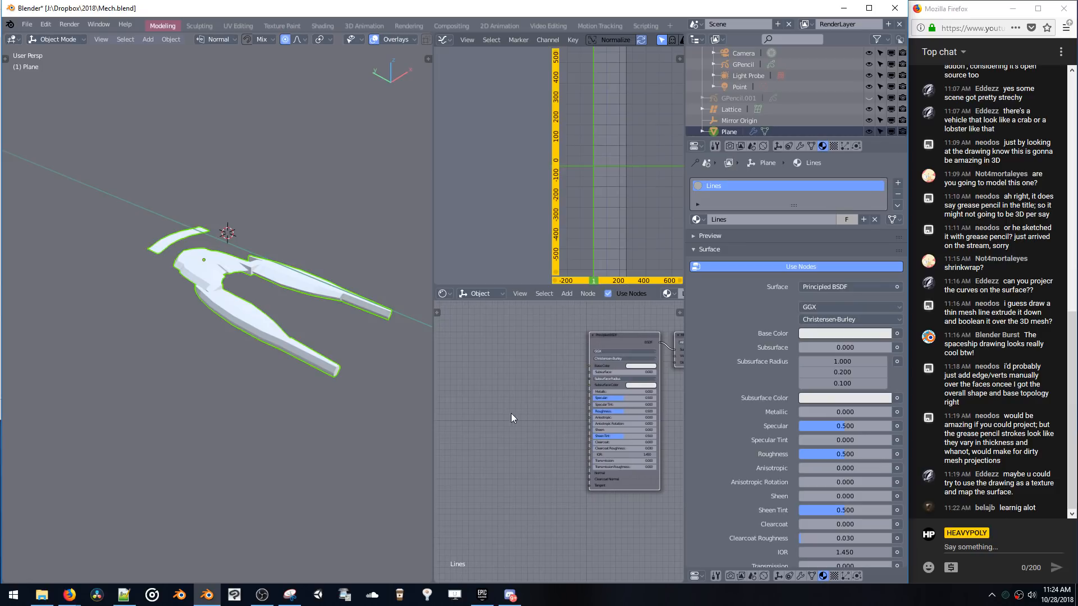
- Bring ShipTop.JPG from the Dropbox 2018 folder into the Lines material's node tree as an image texture node
{"action": "left_click", "coordinate": [42, 595]}
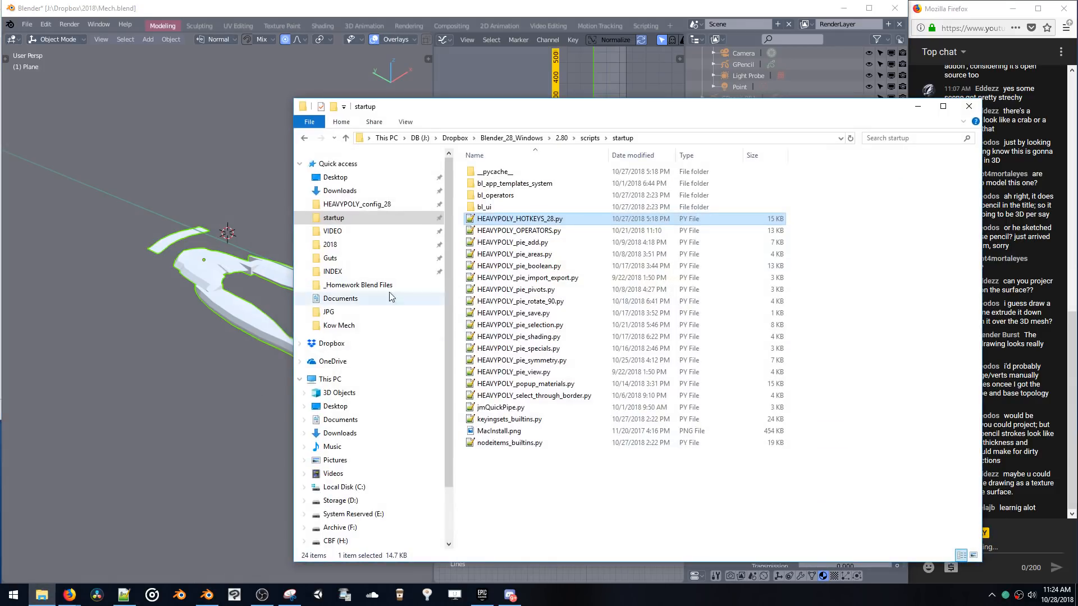
{"action": "left_click", "coordinate": [335, 176]}
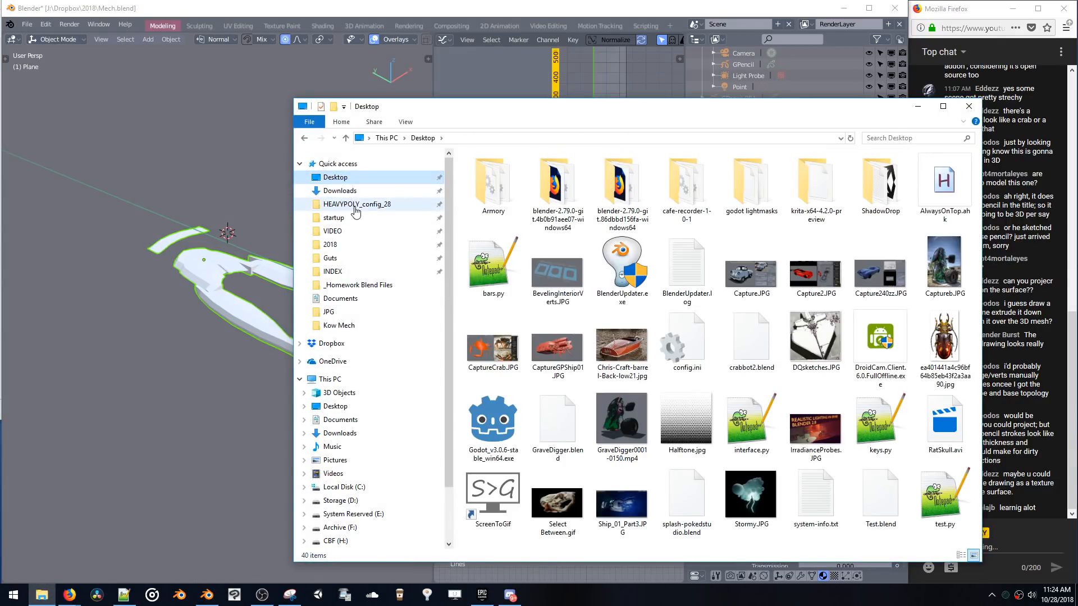
{"action": "left_click", "coordinate": [352, 245]}
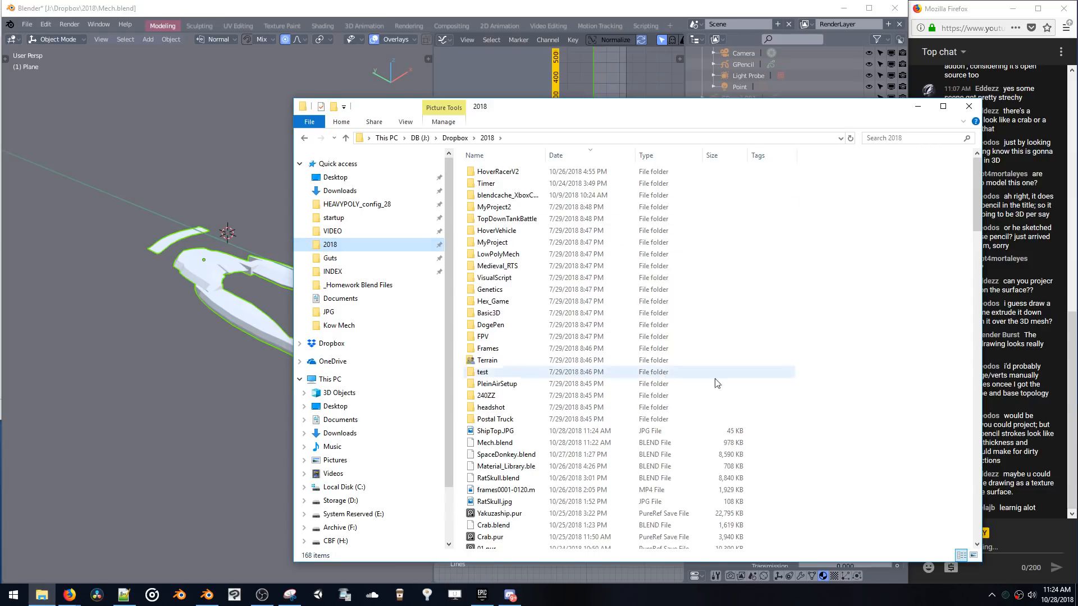
{"action": "left_click_drag", "start_coordinate": [522, 117], "coordinate": [816, 70]}
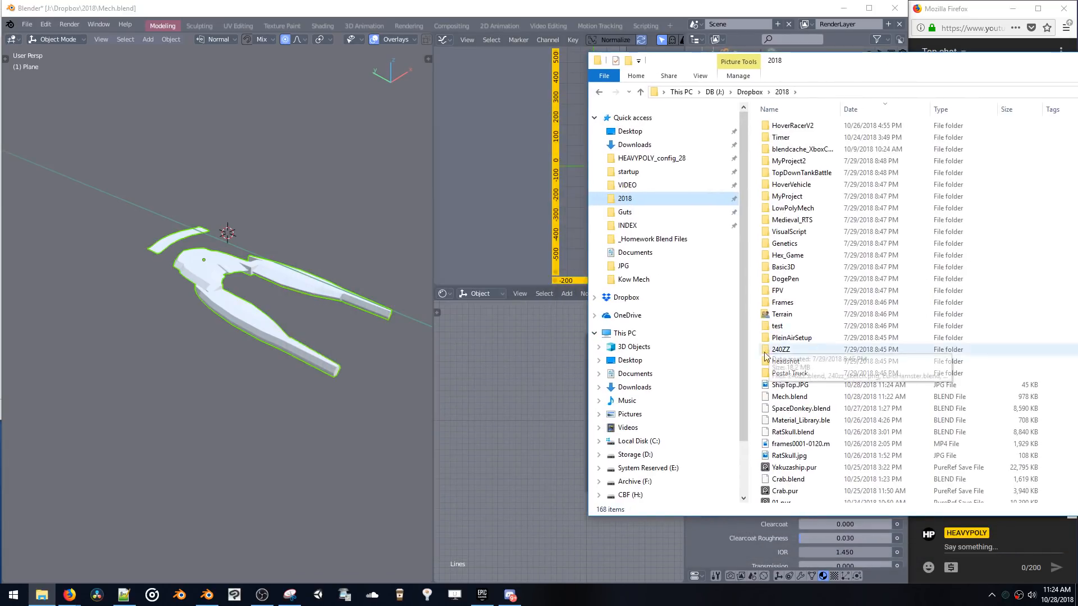
{"action": "left_click", "coordinate": [779, 386]}
{"action": "left_click_drag", "start_coordinate": [779, 387], "coordinate": [480, 362]}
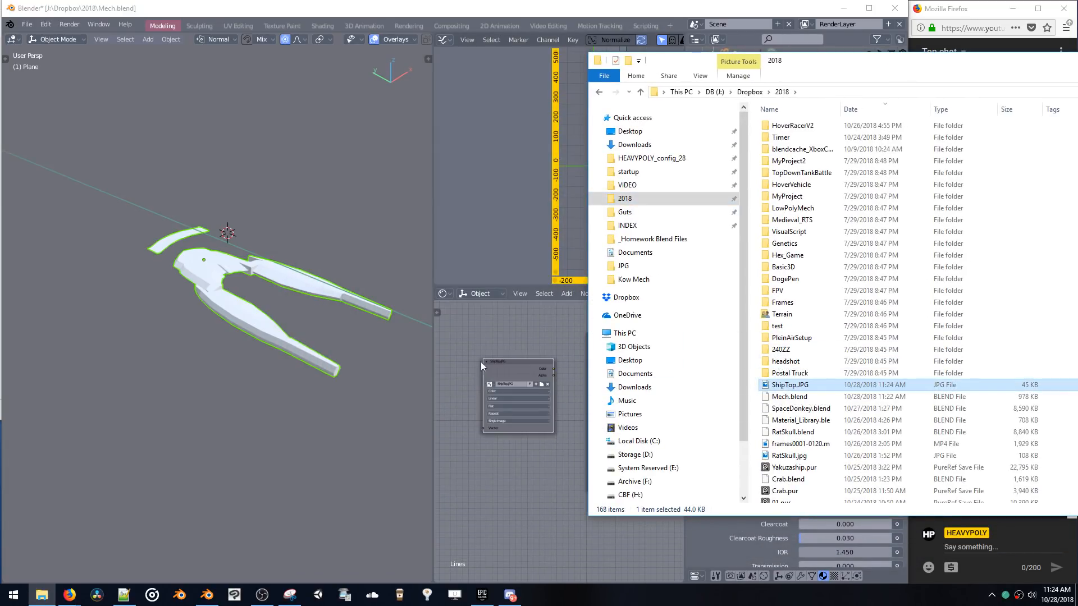
- Connect the ShipTop.JPG node's Color output to the Principled BSDF's Base Color and save the Blender file
{"action": "left_click_drag", "start_coordinate": [554, 368], "coordinate": [589, 365]}
{"action": "left_click", "coordinate": [26, 26]}
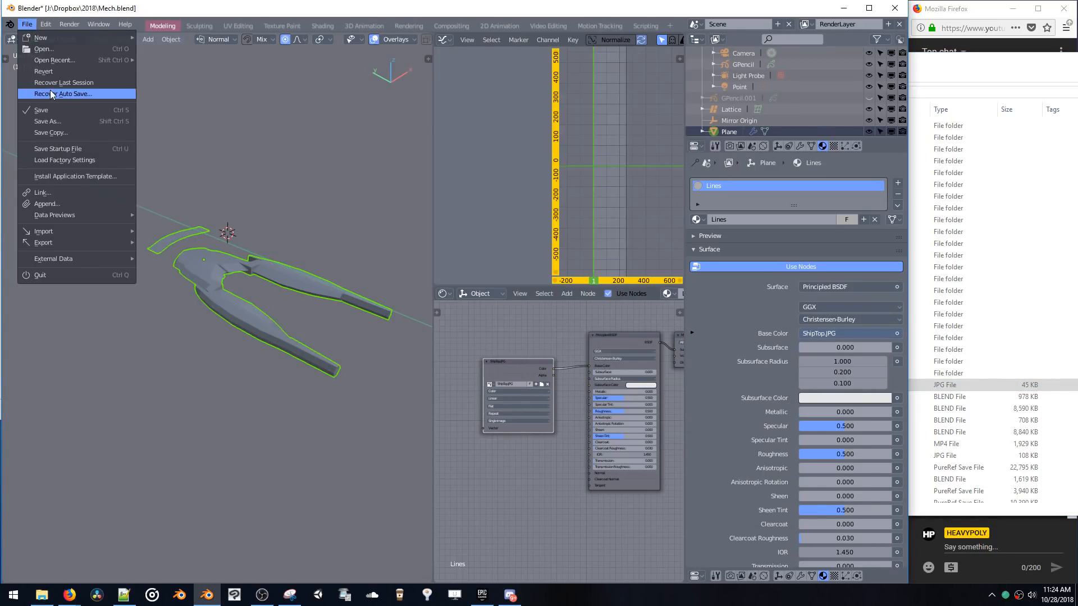
{"action": "left_click", "coordinate": [41, 110]}
- Enter Edit Mode on the ship mesh in top orthographic view and project its UVs from view with Scale to Bounds
{"action": "middle_click_drag", "start_coordinate": [181, 198], "coordinate": [358, 231]}
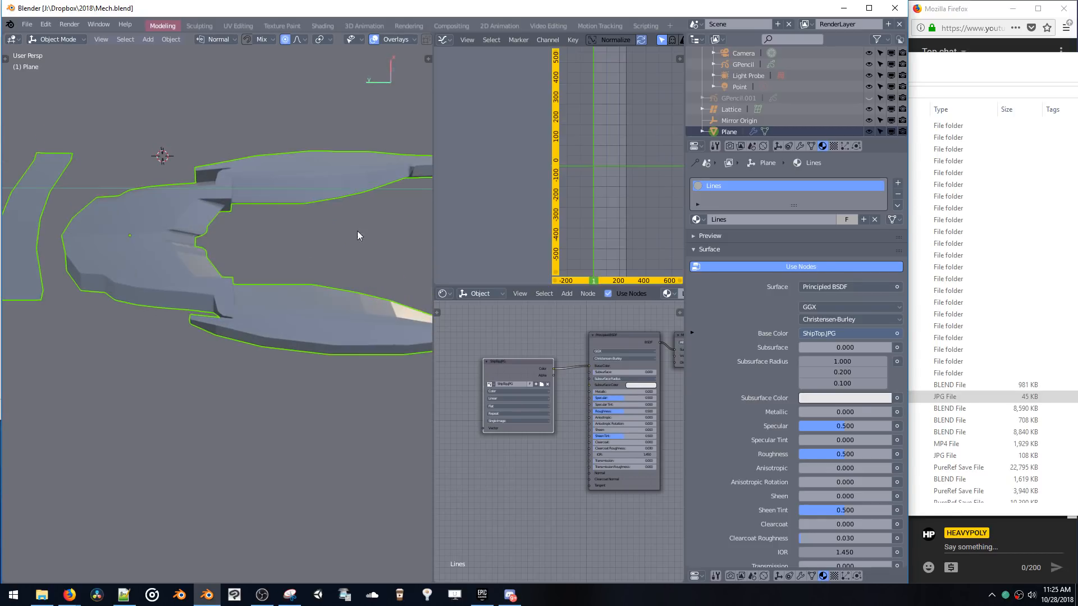
{"action": "key", "text": "v"}
{"action": "middle_click_drag", "start_coordinate": [345, 194], "coordinate": [318, 174], "text": "shift"}
{"action": "key", "text": "space"}
{"action": "key", "text": "Tab"}
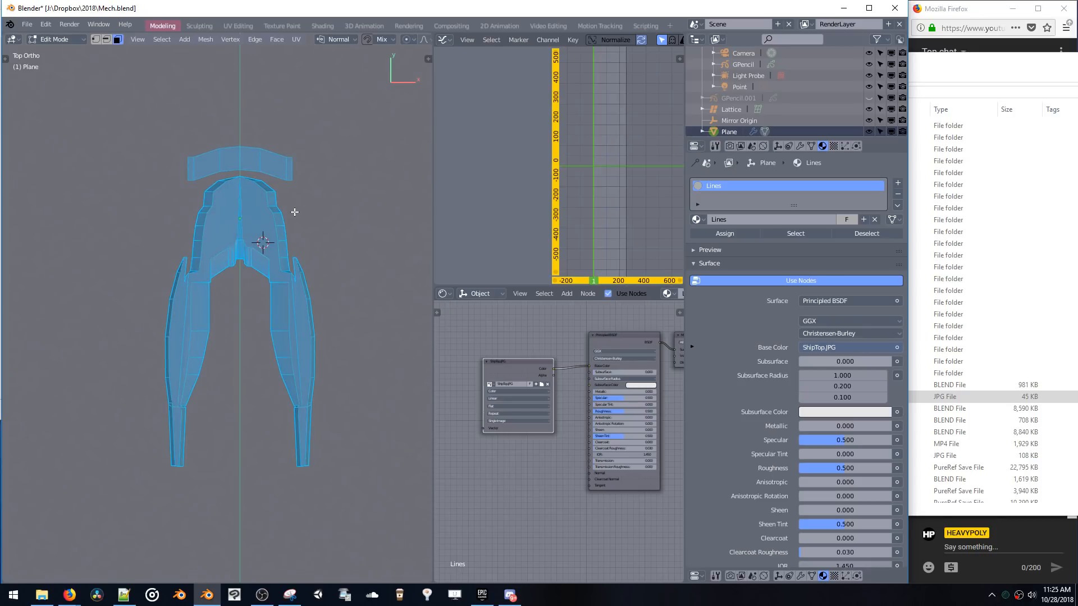
{"action": "key", "text": "u"}
{"action": "left_click", "coordinate": [290, 315]}
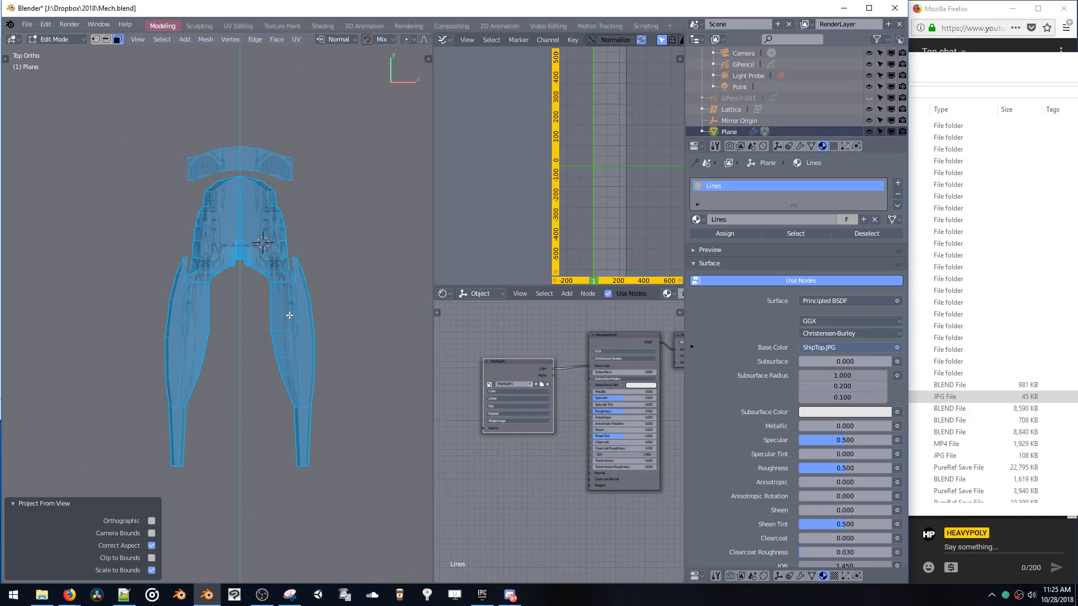
- Reproject the ship mesh's UVs with Project From View, leaving Scale to Bounds off
{"action": "middle_click_drag", "start_coordinate": [286, 287], "coordinate": [307, 210], "text": "ctrl"}
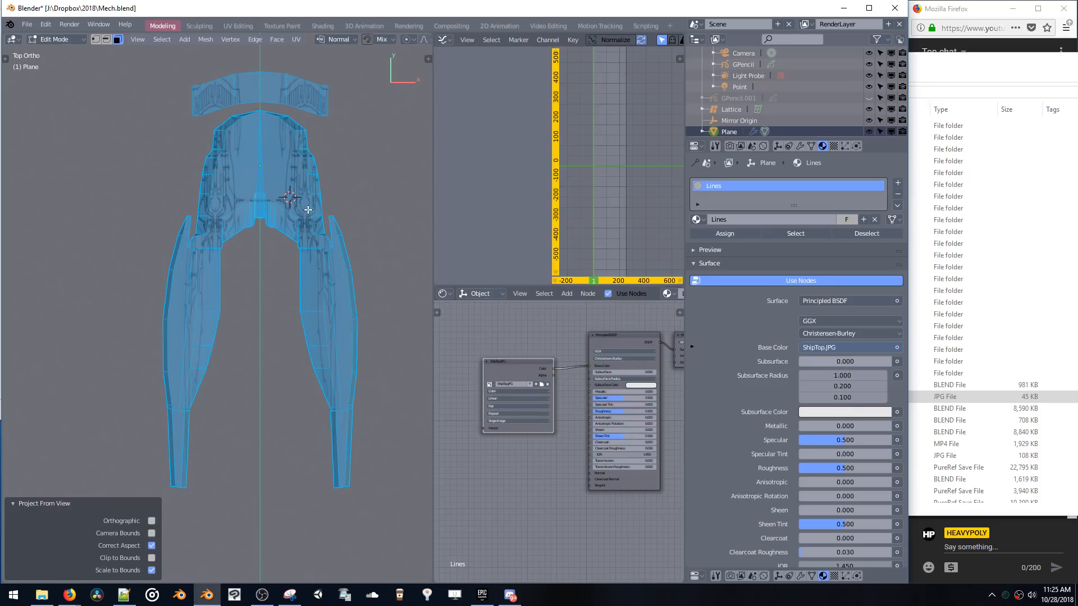
{"action": "key", "text": "u"}
{"action": "left_click", "coordinate": [308, 208]}
{"action": "key", "text": "u"}
{"action": "left_click", "coordinate": [298, 200]}
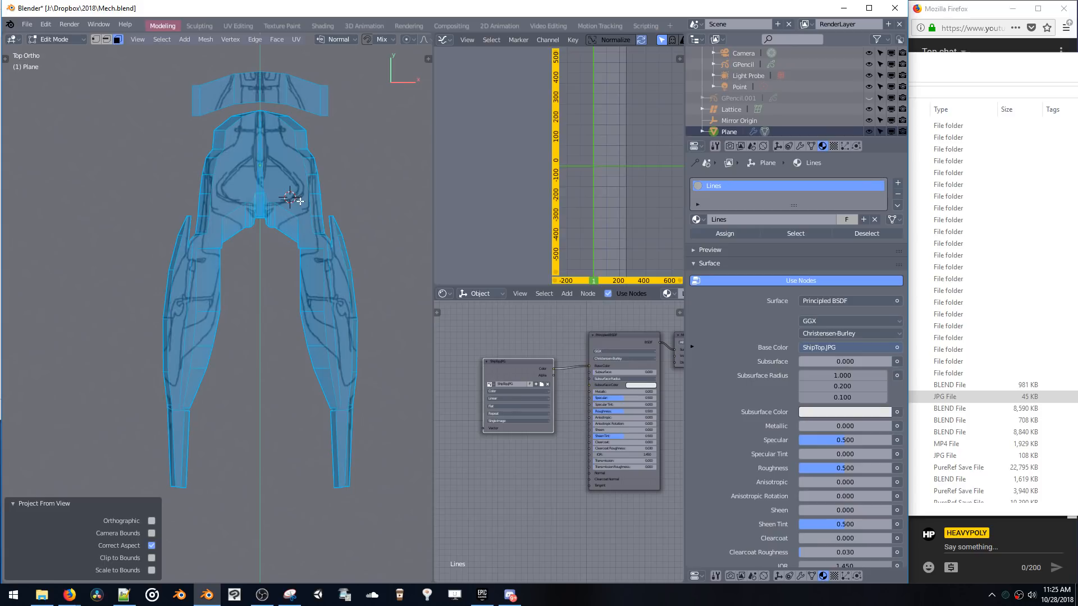
- Change the graph editor area to the UV/Image Editor and set it to UV Edit mode
{"action": "middle_click_drag", "start_coordinate": [299, 201], "coordinate": [307, 213], "text": "shift"}
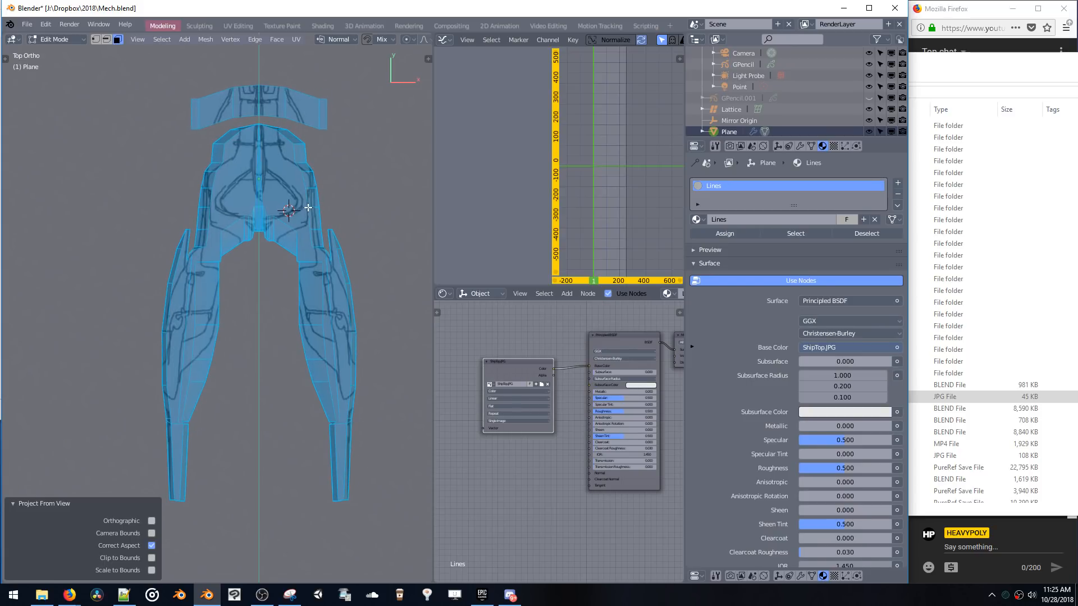
{"action": "scroll", "coordinate": [309, 208], "scroll_direction": "up", "scroll_amount": 2}
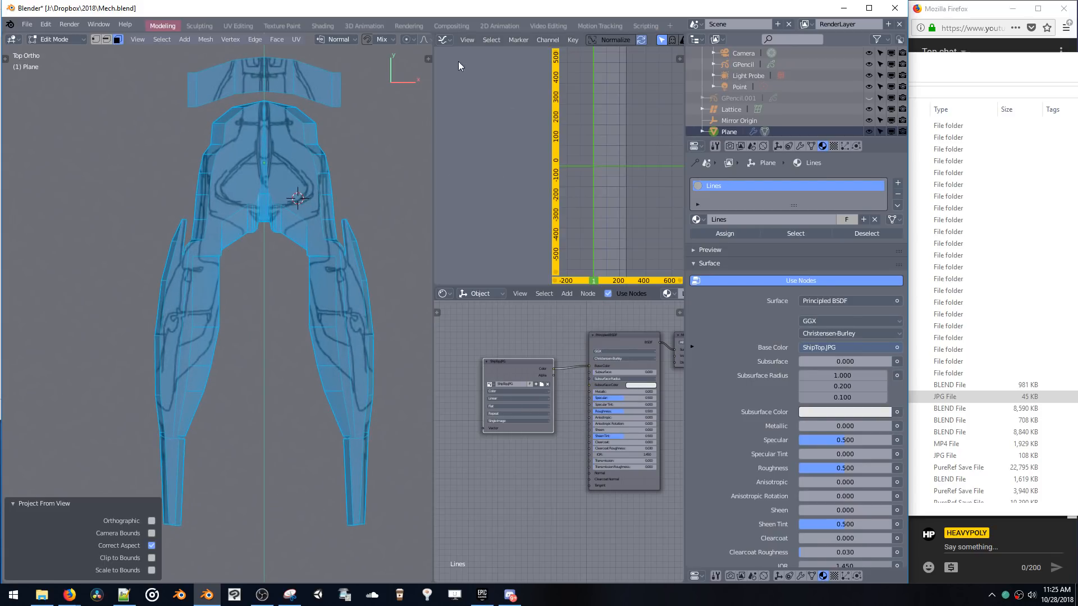
{"action": "left_click", "coordinate": [444, 39]}
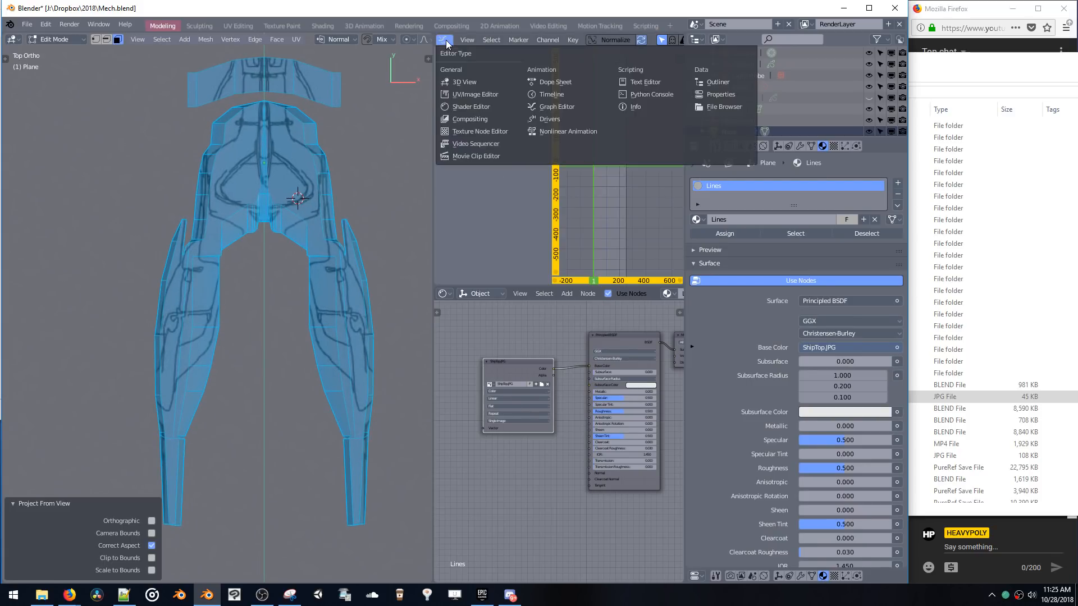
{"action": "left_click", "coordinate": [486, 94]}
{"action": "left_click", "coordinate": [476, 40]}
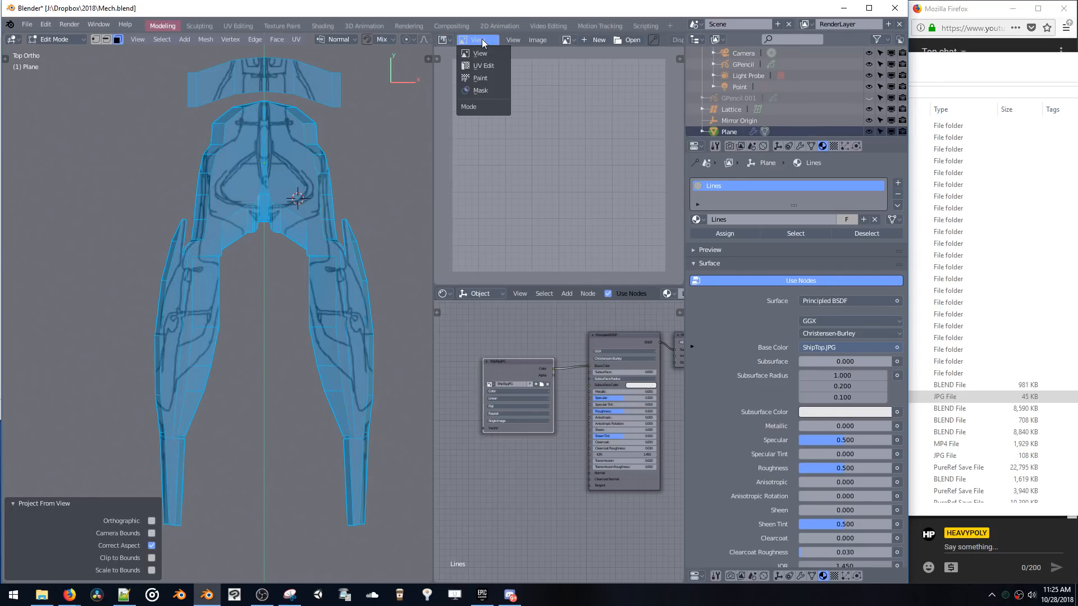
{"action": "left_click", "coordinate": [483, 52]}
- Scale all of the ship's UVs uniformly by about 1.665 and move them 0.008 in X and -0.0267 in Y
{"action": "mouse_move", "coordinate": [557, 107]}
{"action": "left_mouse_down"}
{"action": "mouse_move", "coordinate": [643, 257]}
{"action": "mouse_move", "coordinate": [541, 102]}
{"action": "left_mouse_up"}
{"action": "key", "text": "ctrl+z"}
{"action": "key", "text": "a"}
{"action": "key", "text": "s"}
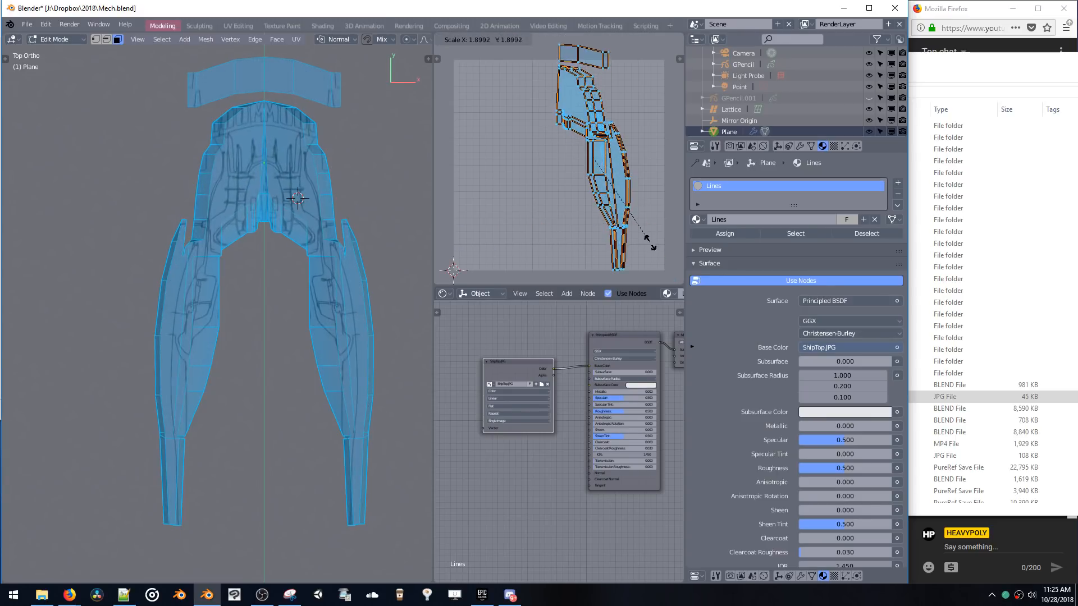
{"action": "left_click", "coordinate": [645, 240]}
{"action": "key", "text": "g"}
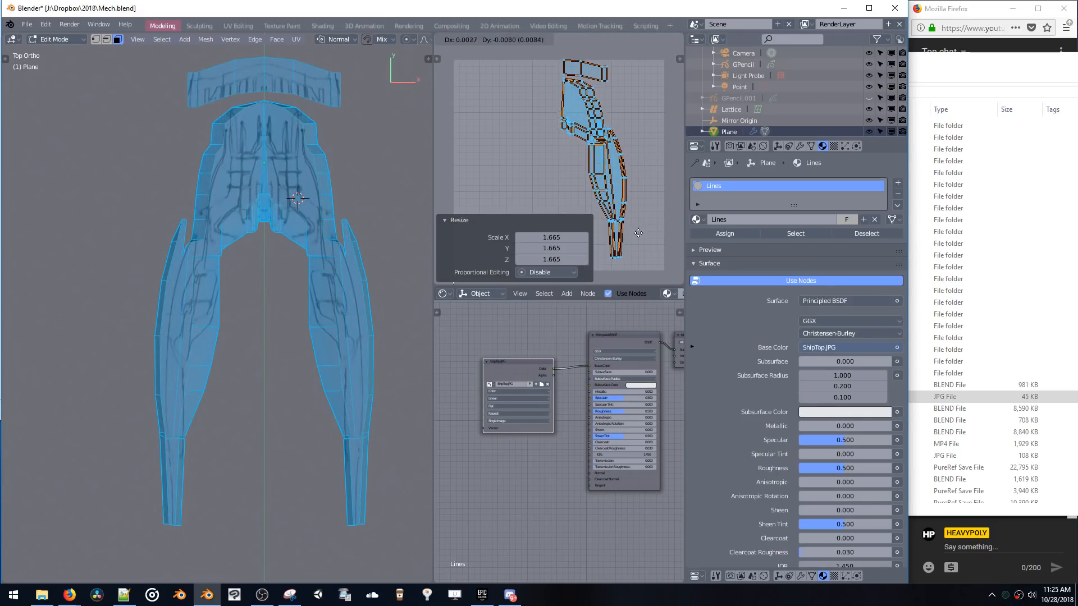
{"action": "left_click", "coordinate": [628, 218]}
- Stretch the UVs by about 1.538 along X and shift them about 0.0693 along X
{"action": "key", "text": "x"}
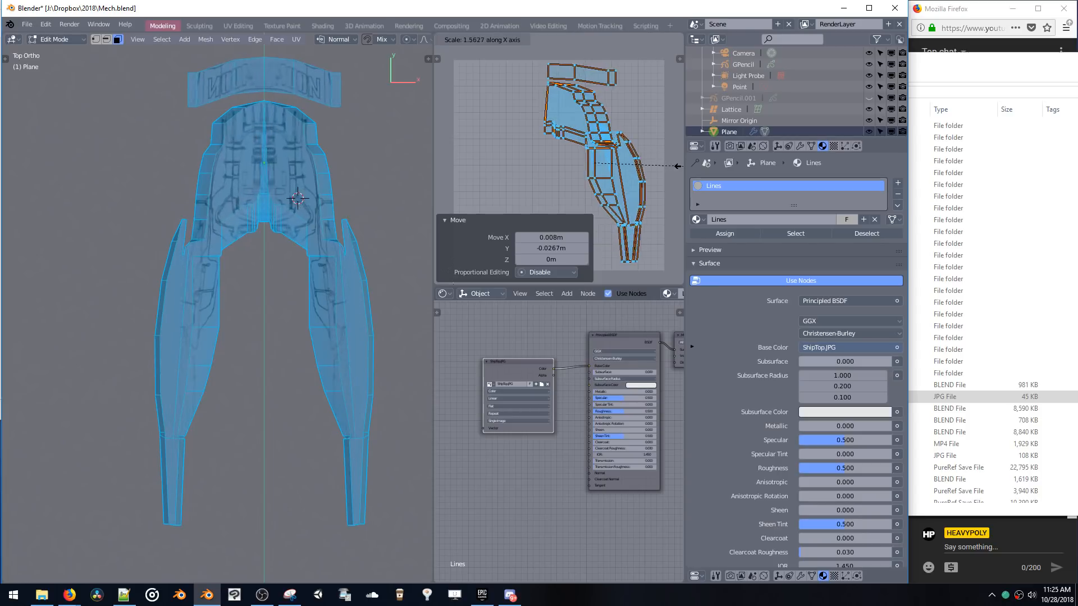
{"action": "left_click", "coordinate": [682, 173]}
{"action": "key", "text": "g"}
{"action": "key", "text": "x"}
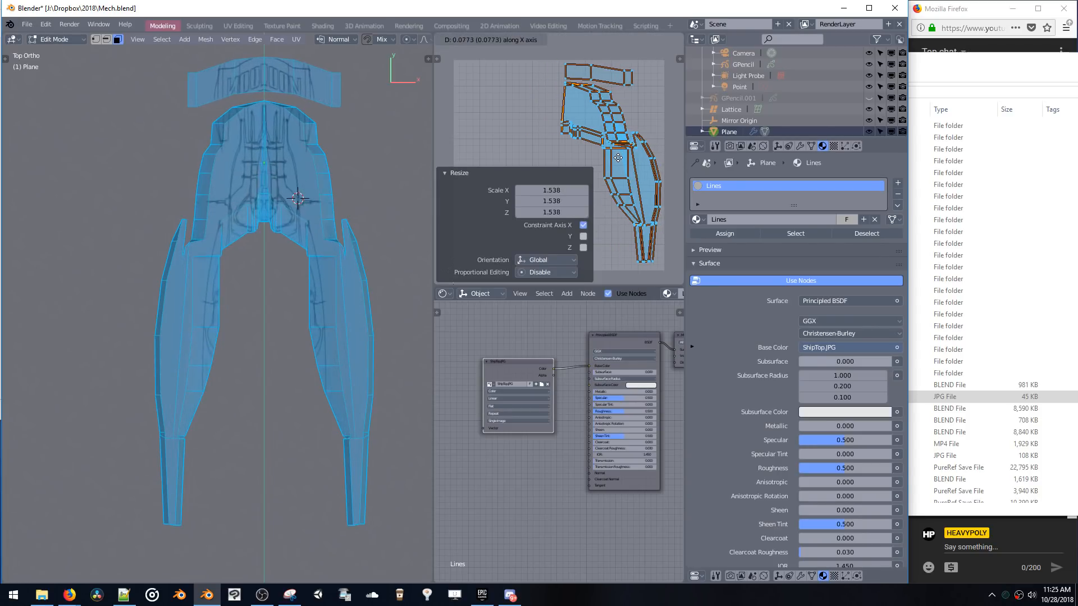
{"action": "left_click", "coordinate": [619, 167]}
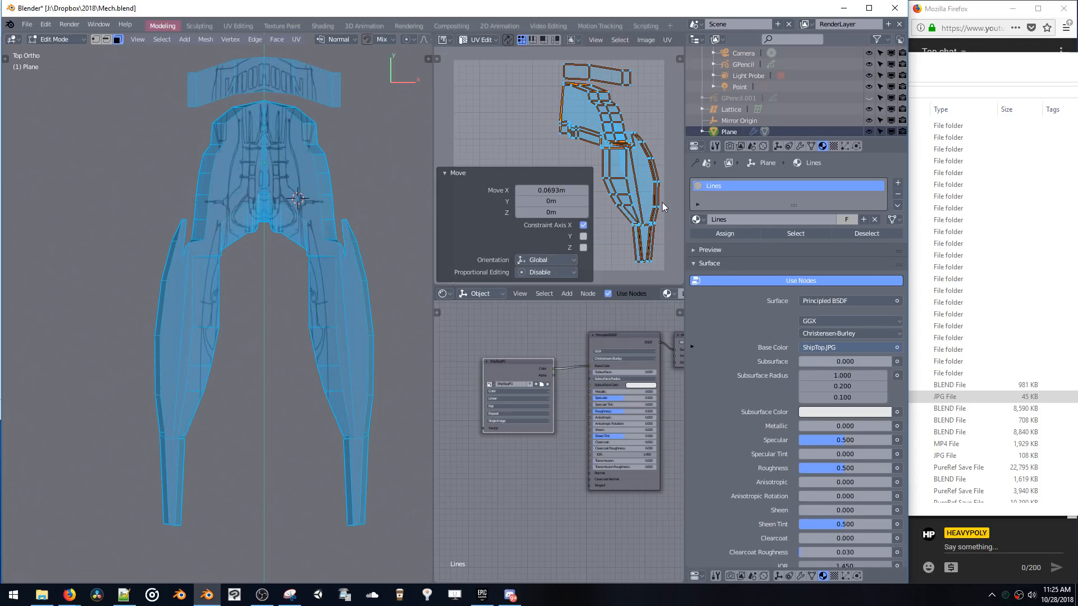
- Narrow the ship's UVs to 0.504 along X, move them -0.123 in X and 0.0133 in Y, then a further -0.016 in X and -0.00267 in Y
{"action": "key", "text": "s"}
{"action": "key", "text": "x"}
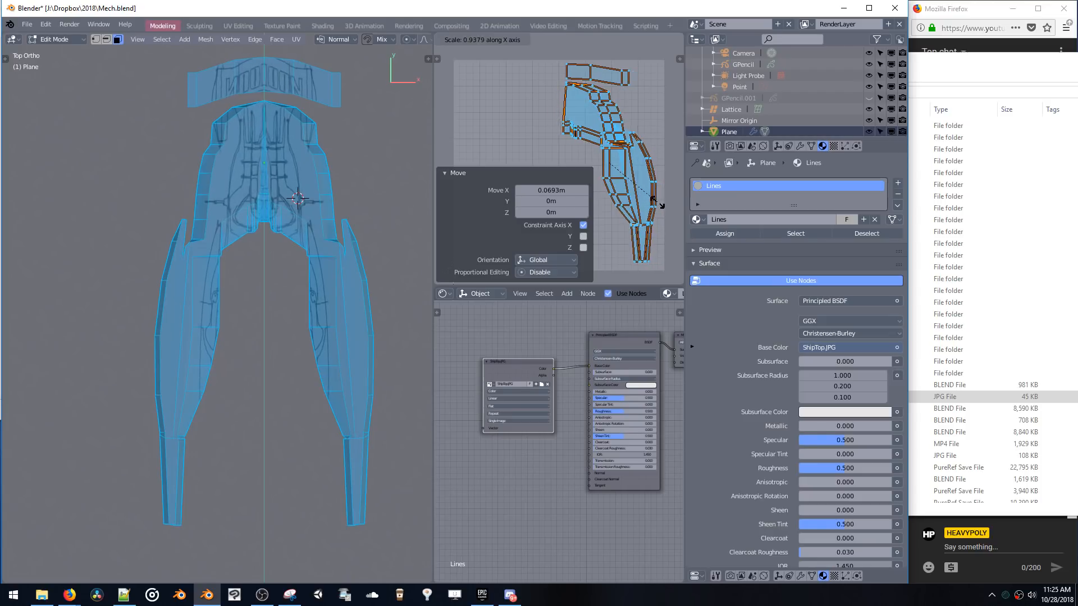
{"action": "left_click", "coordinate": [624, 187]}
{"action": "key", "text": "g"}
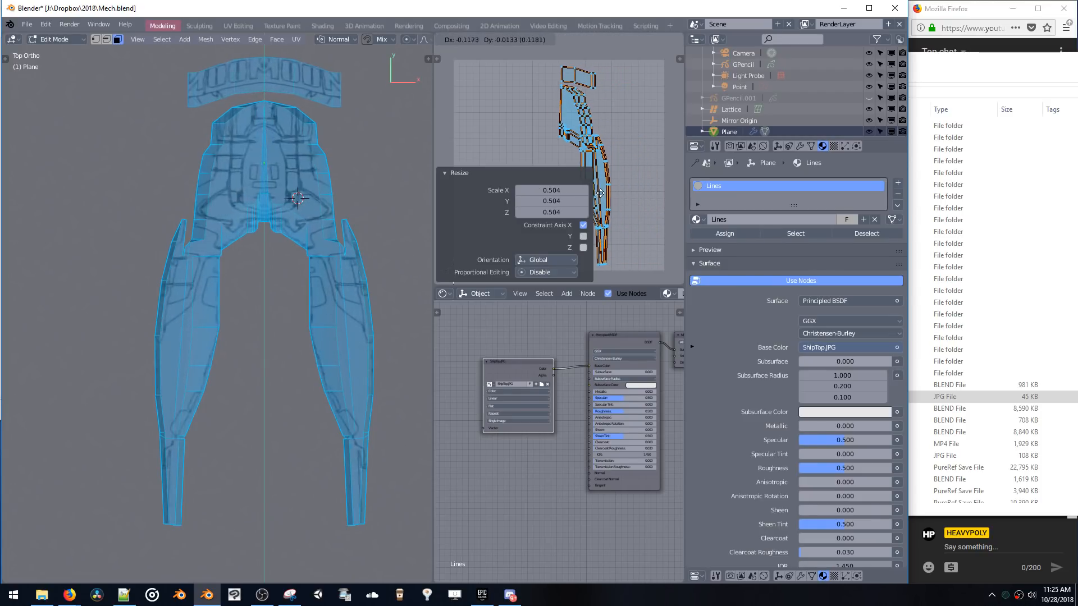
{"action": "left_click", "coordinate": [600, 190]}
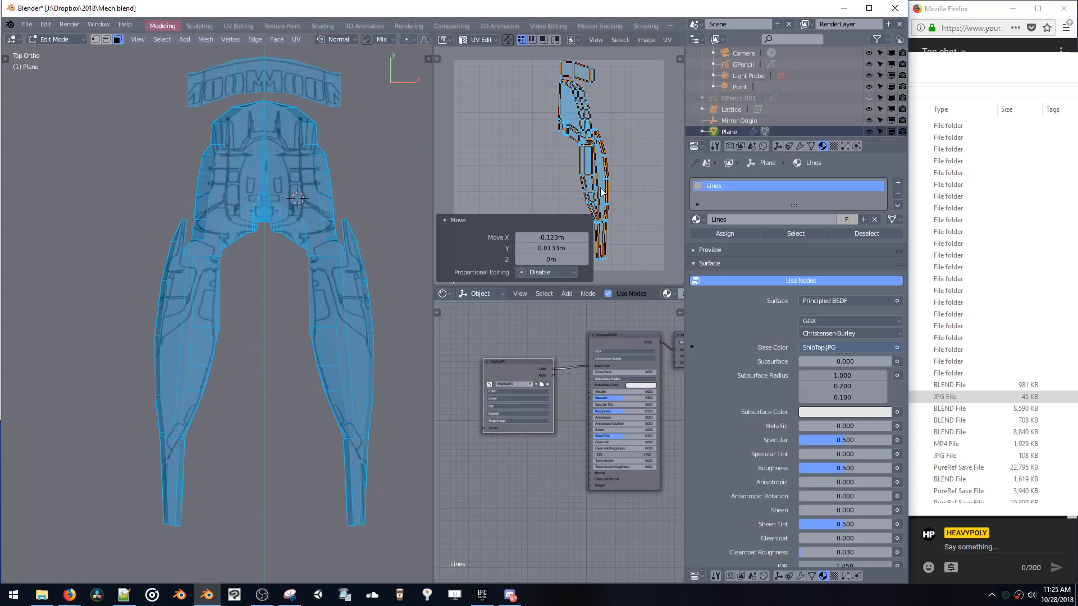
{"action": "key", "text": "g"}
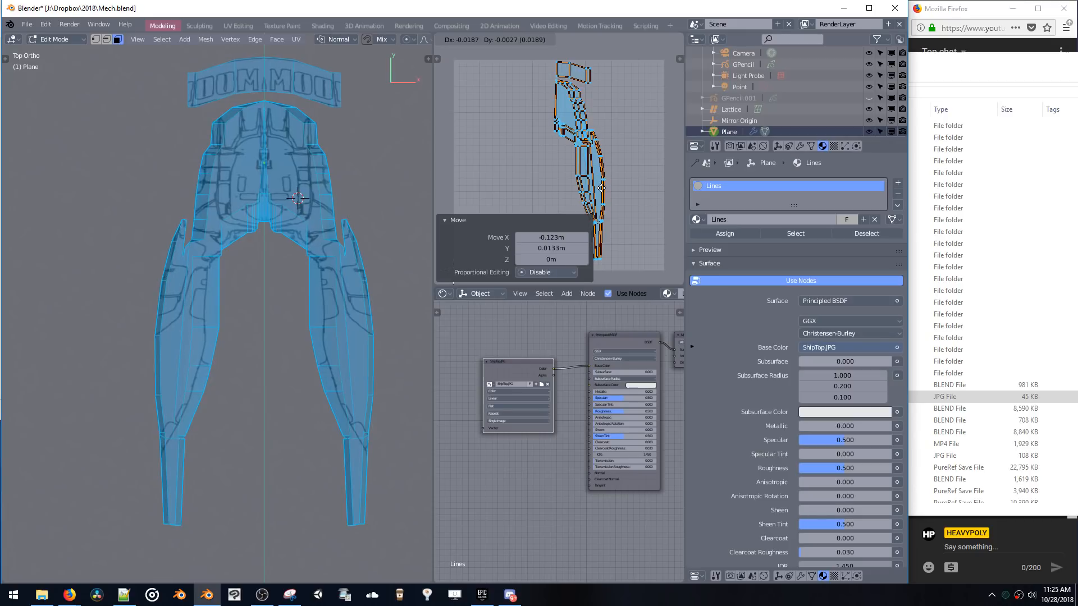
{"action": "left_click", "coordinate": [602, 191]}
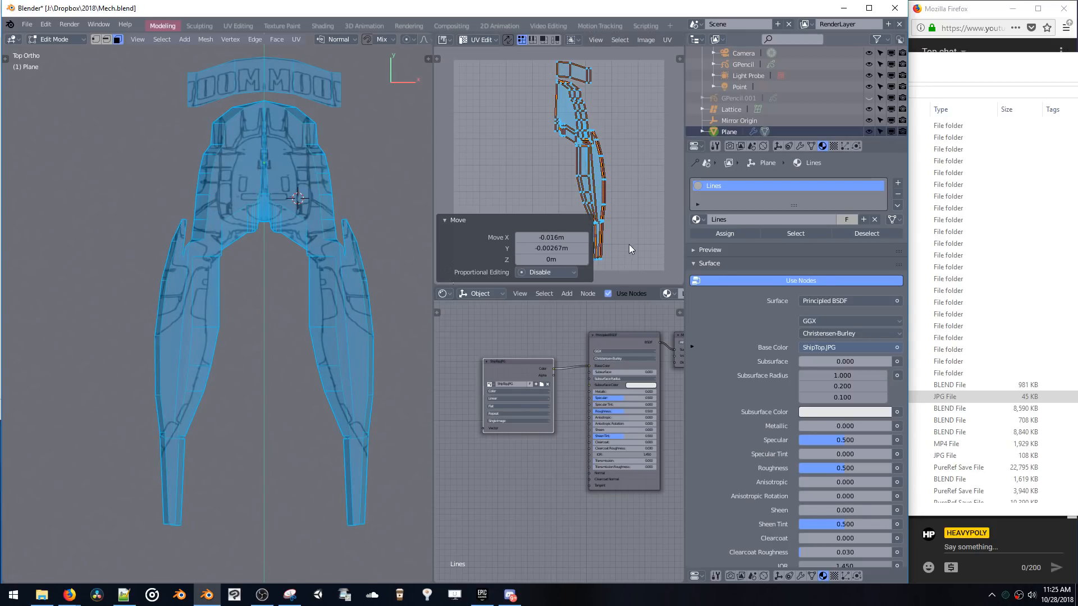
- Scale all of the ship's UVs uniformly by 1.276 and shift them 0.0213 along X
{"action": "key", "text": "s"}
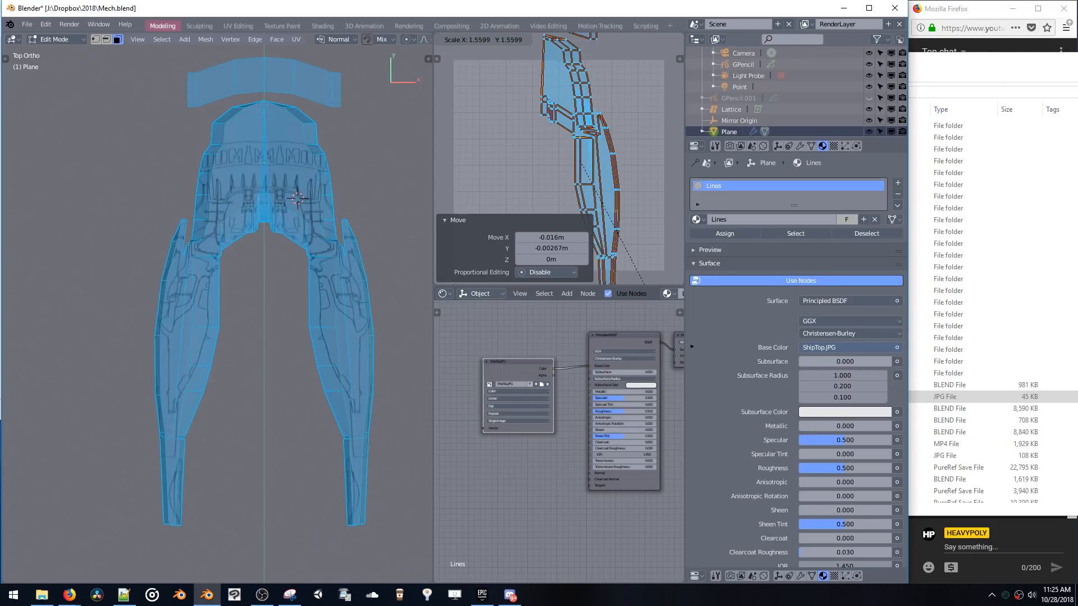
{"action": "left_click", "coordinate": [636, 248]}
{"action": "key", "text": "g"}
{"action": "key", "text": "x"}
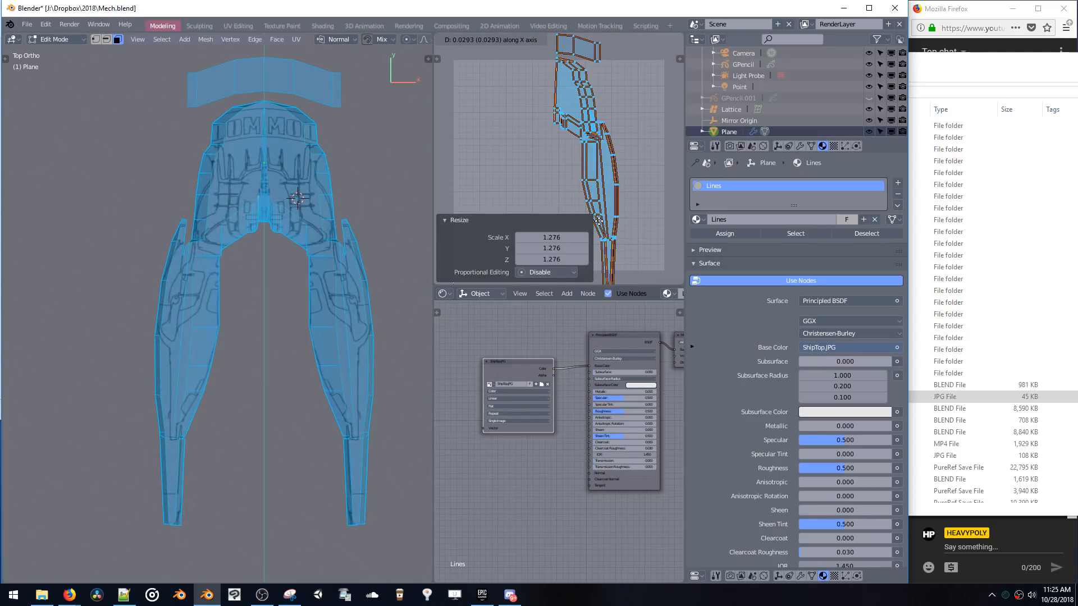
{"action": "left_click", "coordinate": [580, 223]}
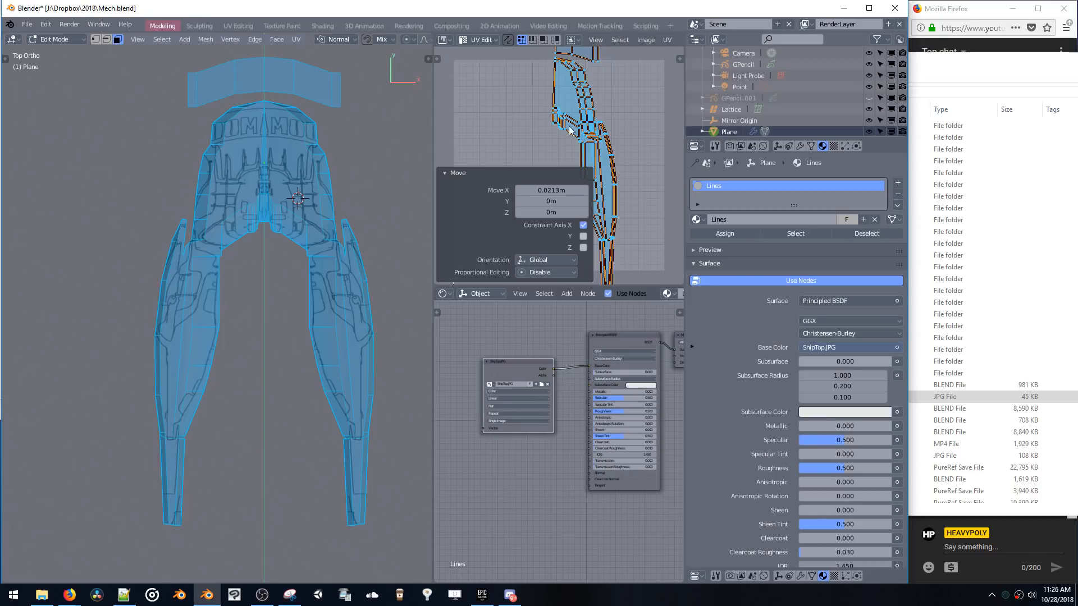
{"action": "middle_click_drag", "start_coordinate": [358, 119], "coordinate": [345, 165], "text": "shift"}
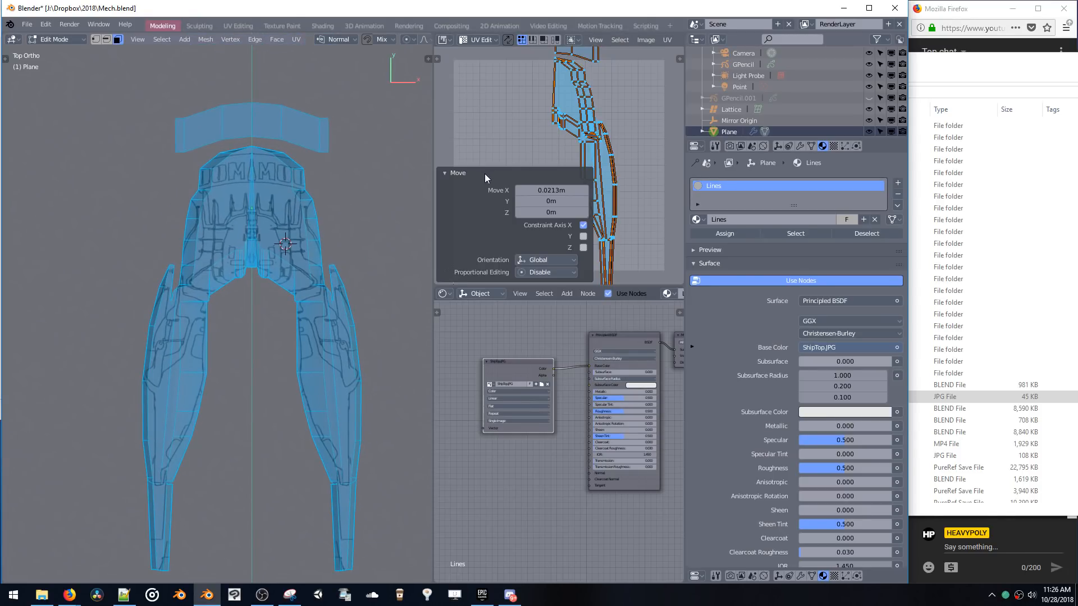
- Reposition the ship's UVs and scale them down uniformly until the layout spans the full height of the image square
{"action": "key", "text": "g"}
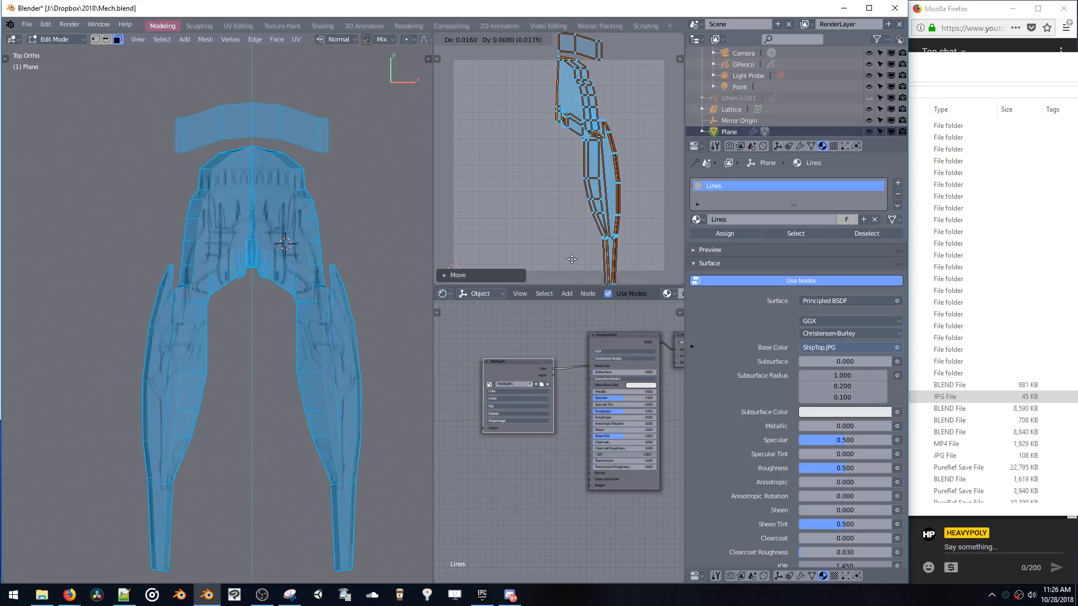
{"action": "left_click", "coordinate": [579, 211]}
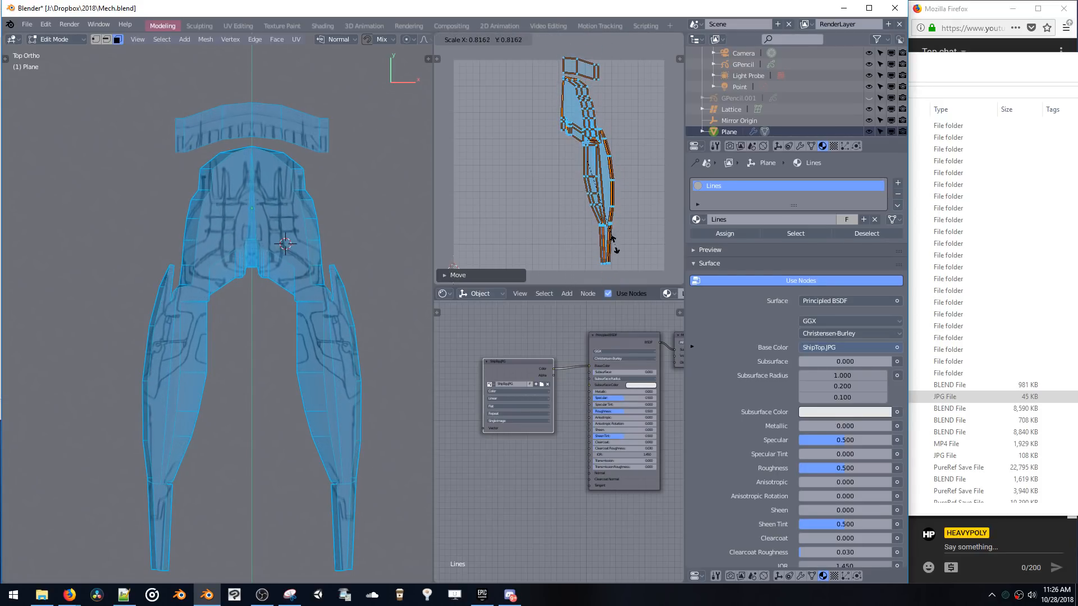
{"action": "left_click", "coordinate": [616, 267]}
{"action": "key", "text": "s"}
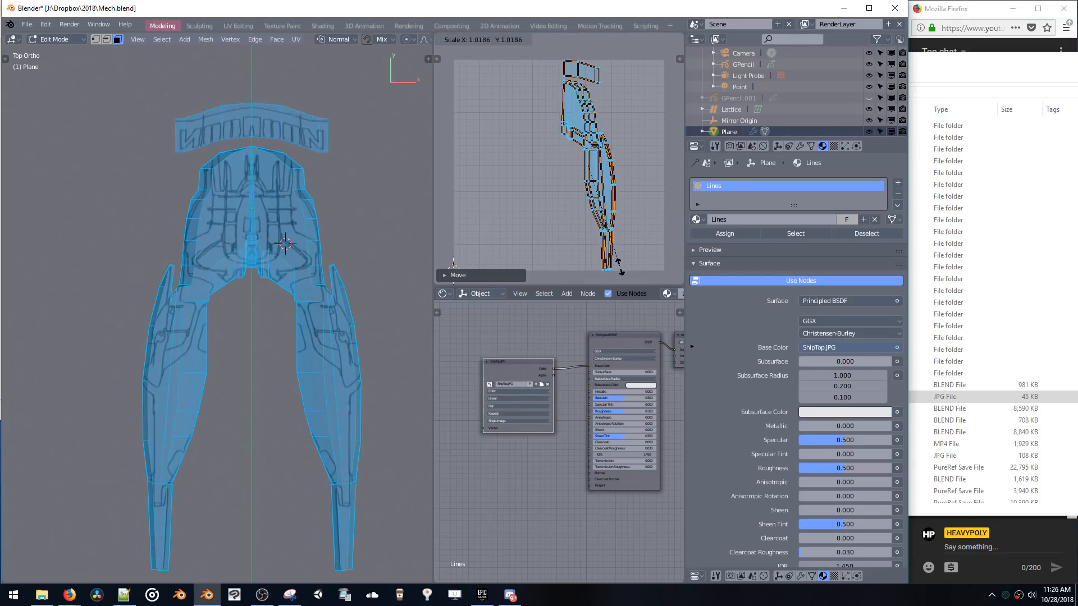
{"action": "left_click", "coordinate": [619, 269]}
{"action": "key", "text": "g"}
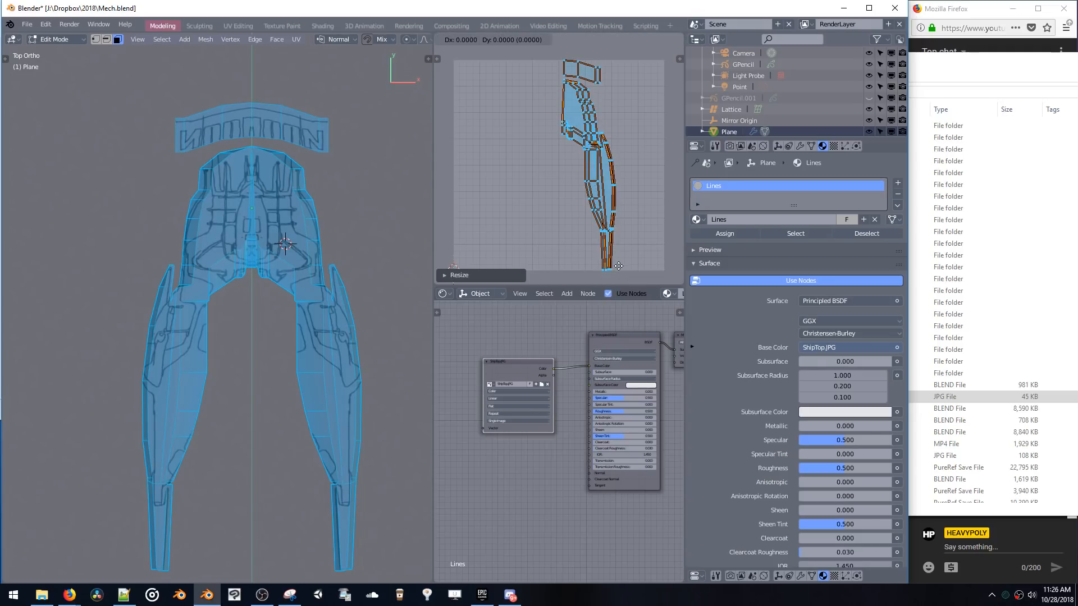
{"action": "left_click", "coordinate": [620, 274]}
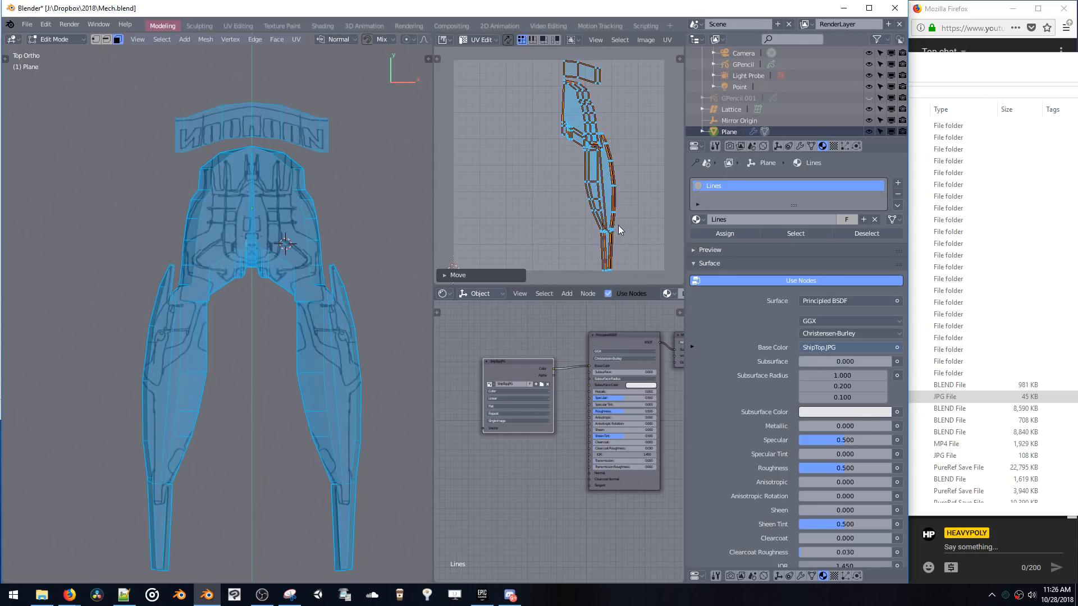
- Stretch the UVs by about 1.22 along X and shift them about -0.013 along X
{"action": "key", "text": "s"}
{"action": "key", "text": "x"}
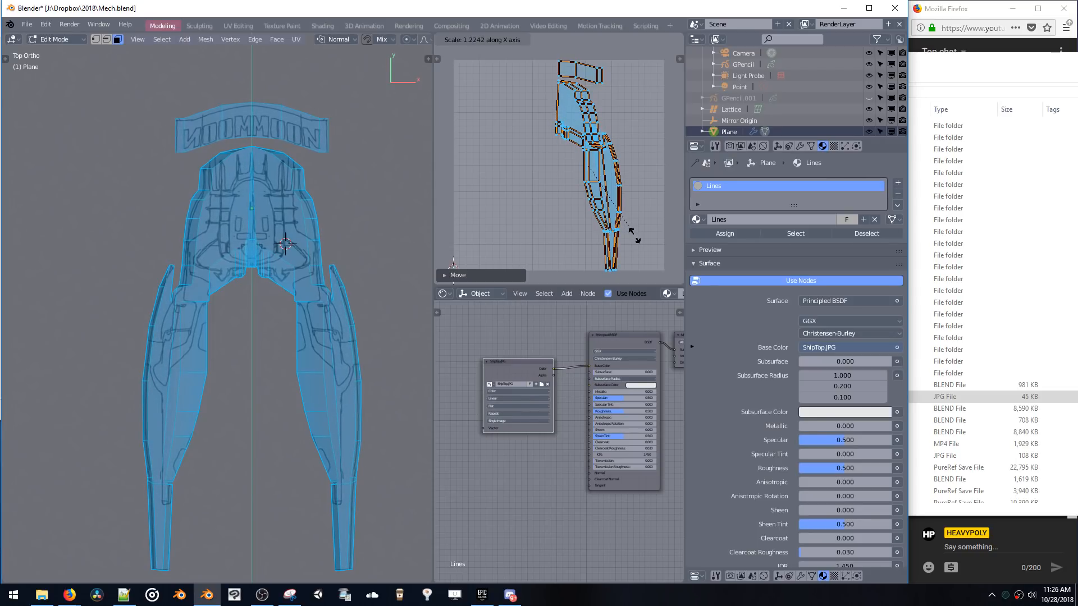
{"action": "left_click", "coordinate": [633, 237]}
{"action": "key", "text": "g"}
{"action": "key", "text": "x"}
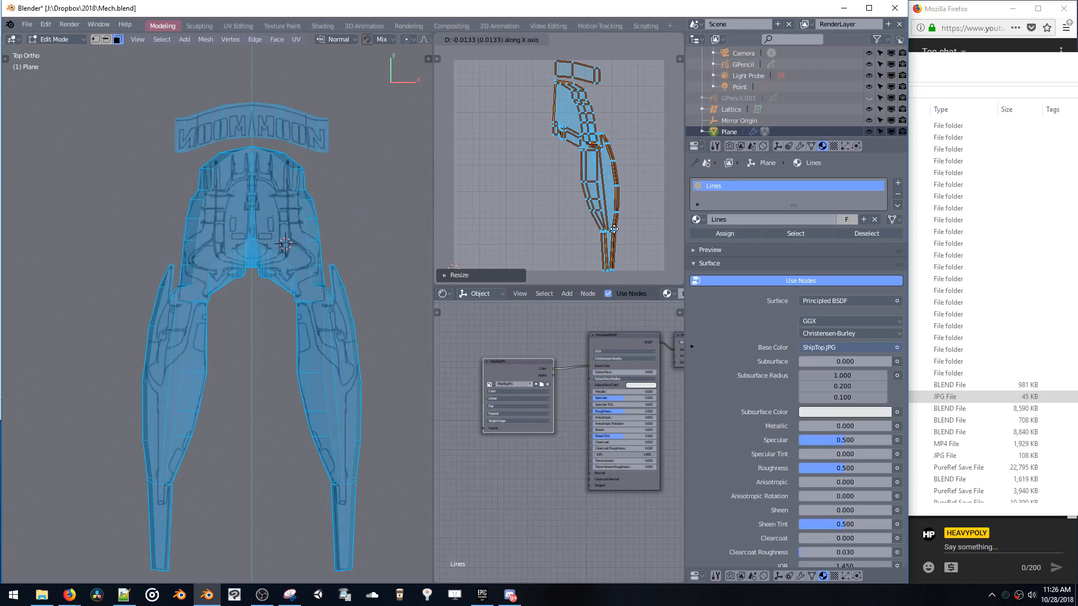
{"action": "left_click", "coordinate": [616, 232]}
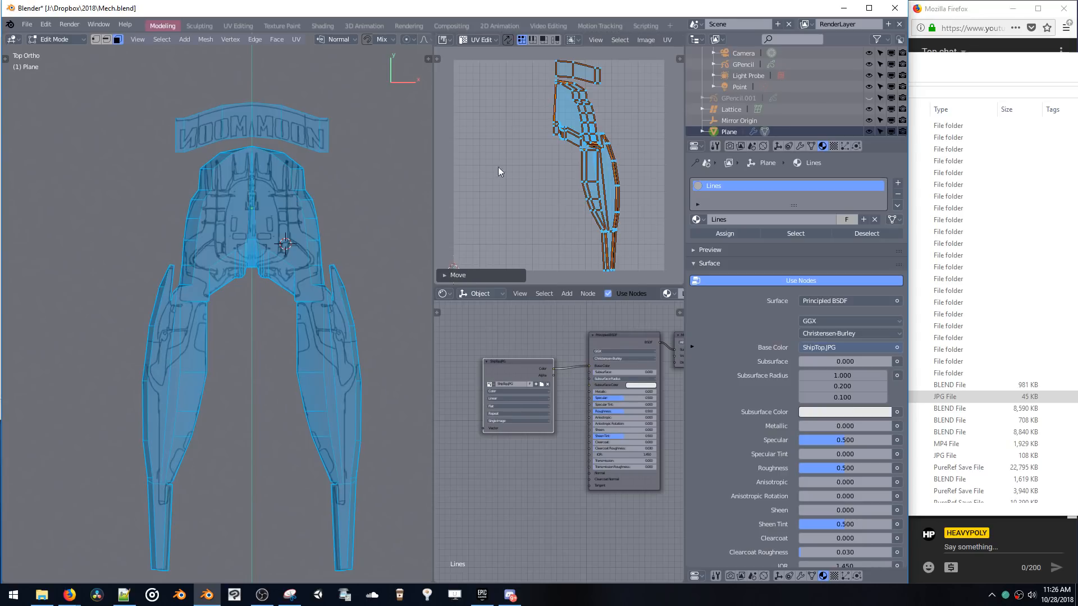
- Check the projected lines outside Edit Mode, then move the outer end edges of the lettered front panel outward 0.939 m along X in Top view
{"action": "middle_click_drag", "start_coordinate": [259, 318], "coordinate": [366, 334]}
{"action": "left_click", "coordinate": [279, 258]}
{"action": "key", "text": "Tab"}
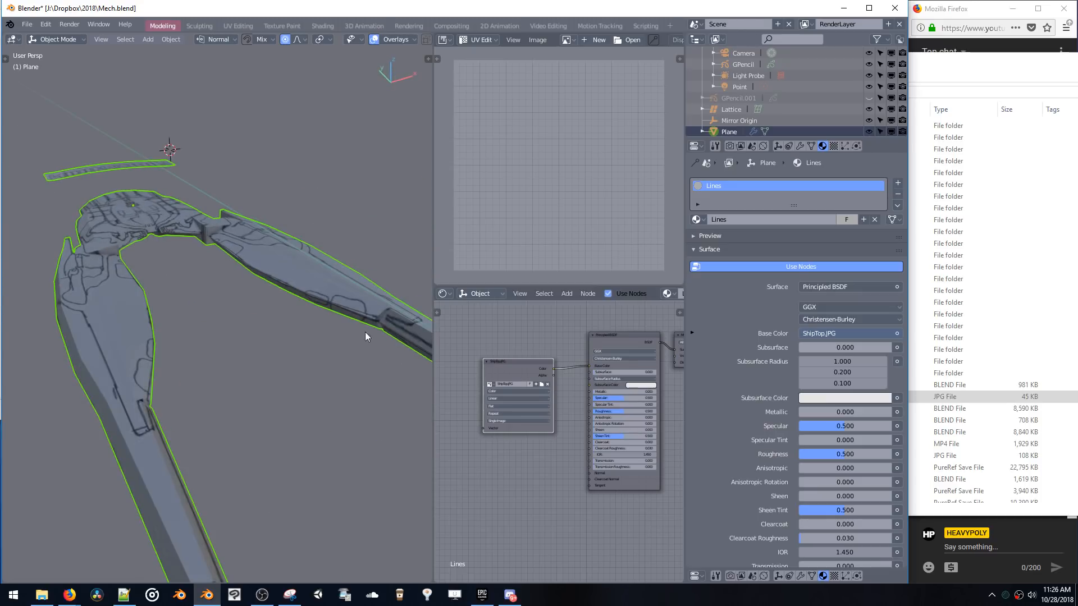
{"action": "middle_click_drag", "start_coordinate": [463, 368], "coordinate": [494, 364]}
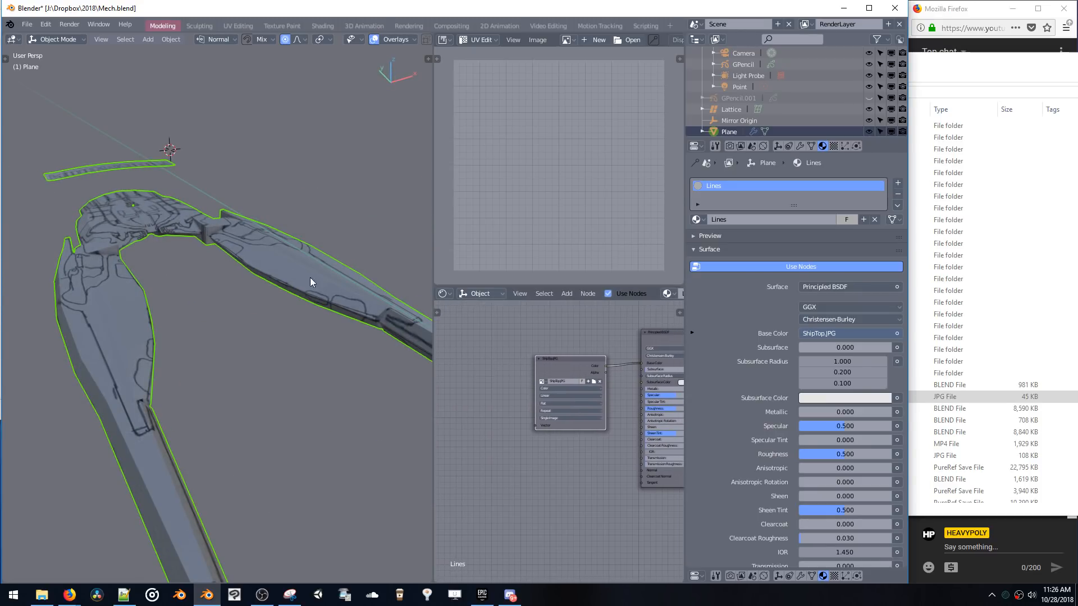
{"action": "middle_click_drag", "start_coordinate": [310, 279], "coordinate": [333, 256]}
{"action": "key", "text": "Tab"}
{"action": "key", "text": "grave"}
{"action": "key", "text": "grave"}
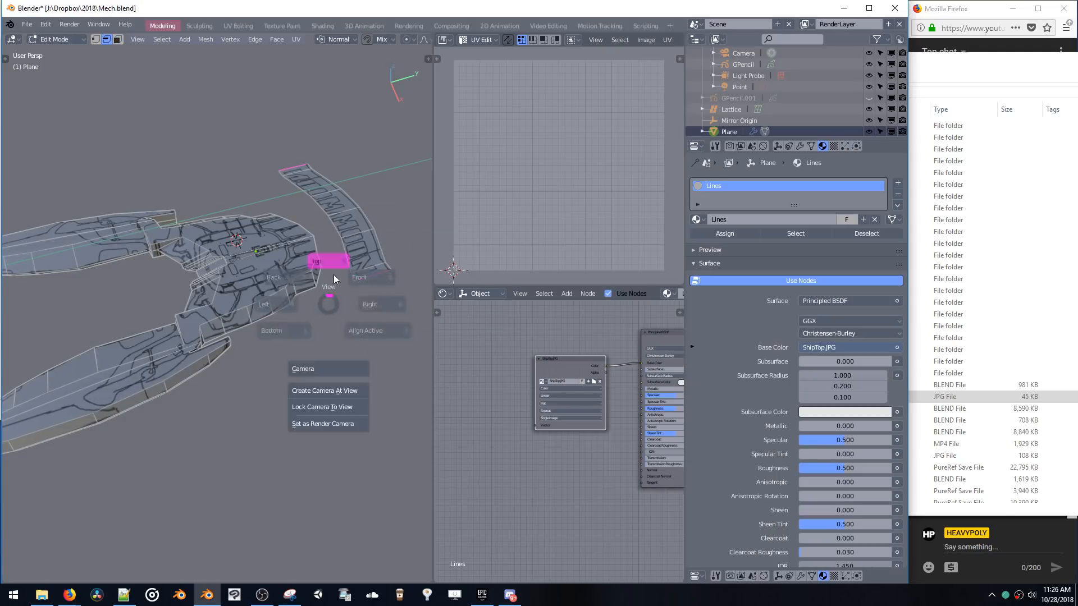
{"action": "left_click", "coordinate": [334, 276]}
{"action": "key", "text": "g"}
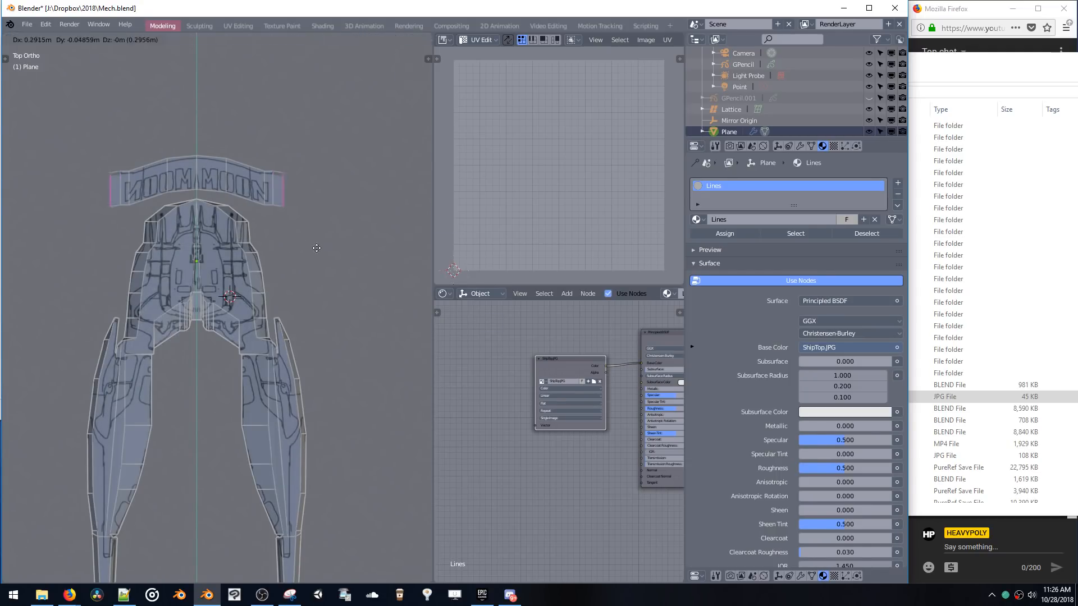
{"action": "key", "text": "x"}
{"action": "left_click", "coordinate": [326, 250]}
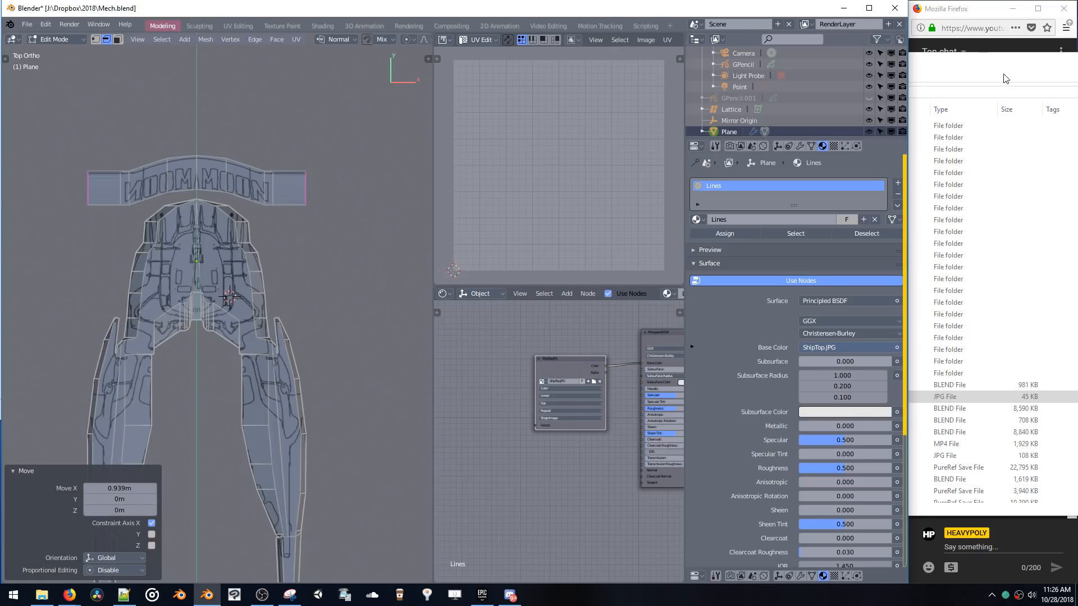
- Move the file explorer window off the live chat and dismiss it
{"action": "left_click_drag", "start_coordinate": [1004, 66], "coordinate": [491, 35]}
{"action": "left_click", "coordinate": [754, 32]}
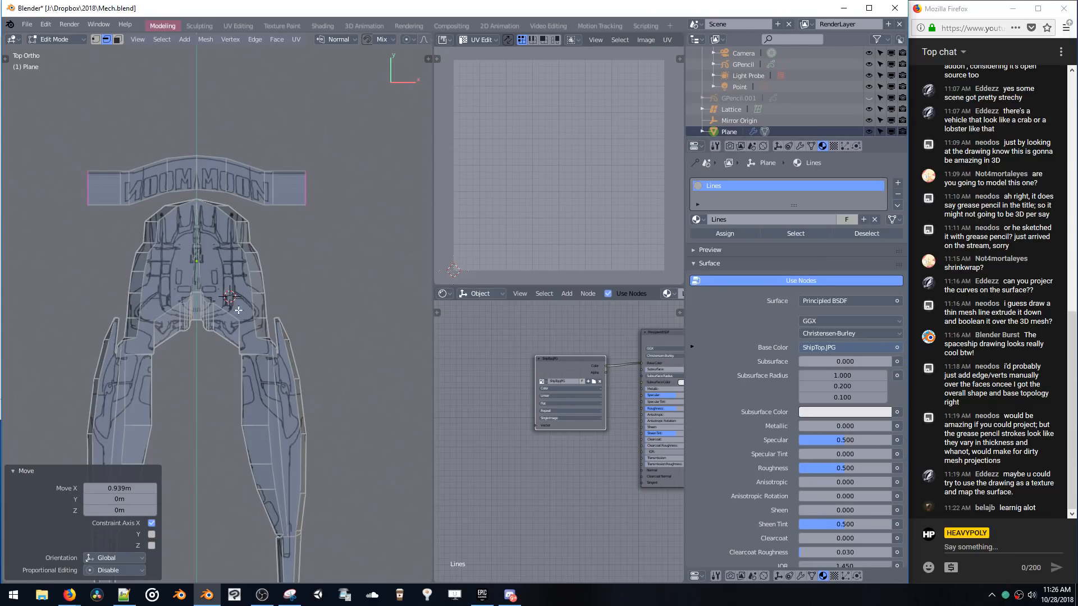
{"action": "middle_click_drag", "start_coordinate": [252, 285], "coordinate": [274, 230]}
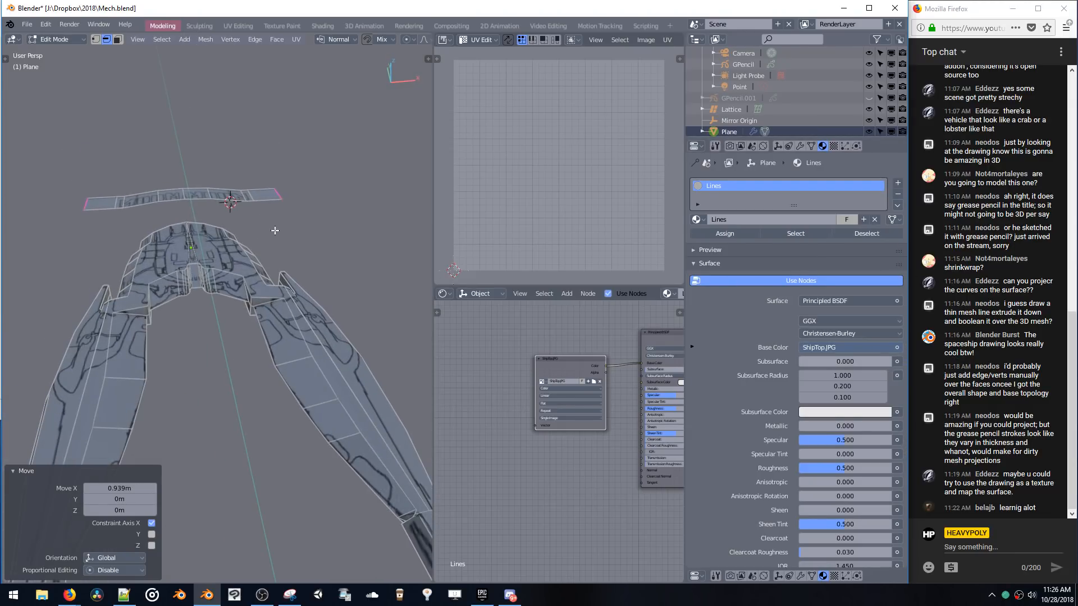
- Add a Geometry node ahead of the ShipTop image texture node in the Lines material
{"action": "middle_click_drag", "start_coordinate": [477, 371], "coordinate": [512, 359]}
{"action": "key", "text": "shift+a"}
{"action": "left_click", "coordinate": [484, 373]}
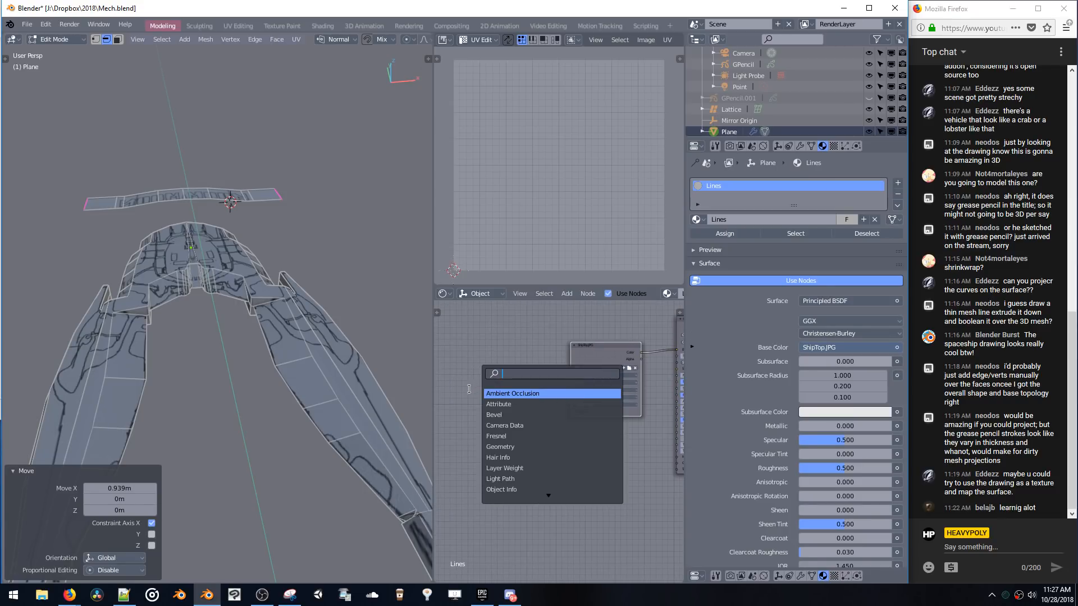
{"action": "type", "text": "ge"}
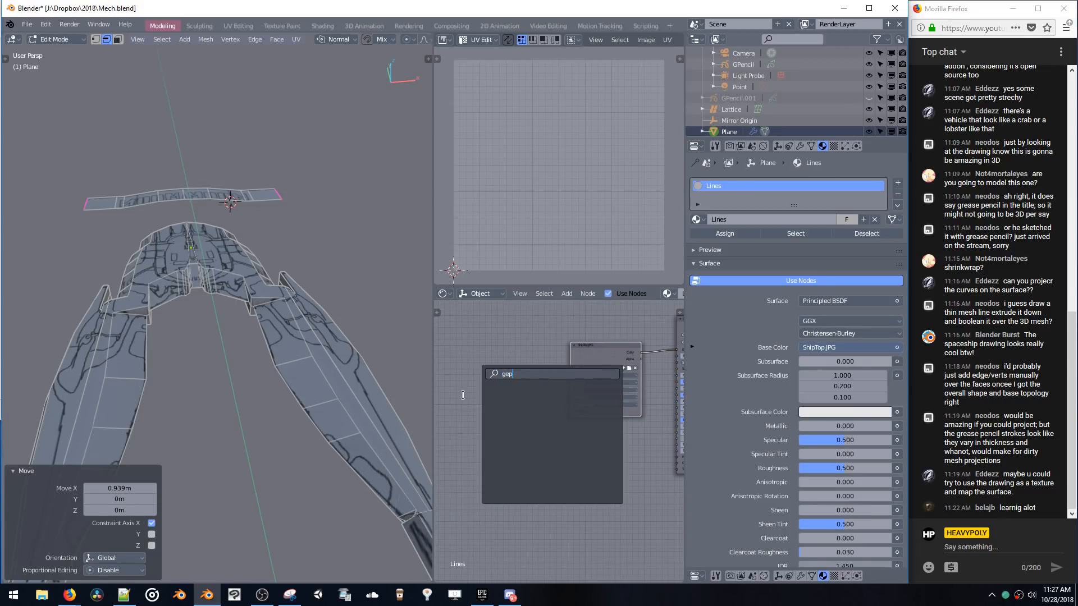
{"action": "left_click", "coordinate": [497, 396]}
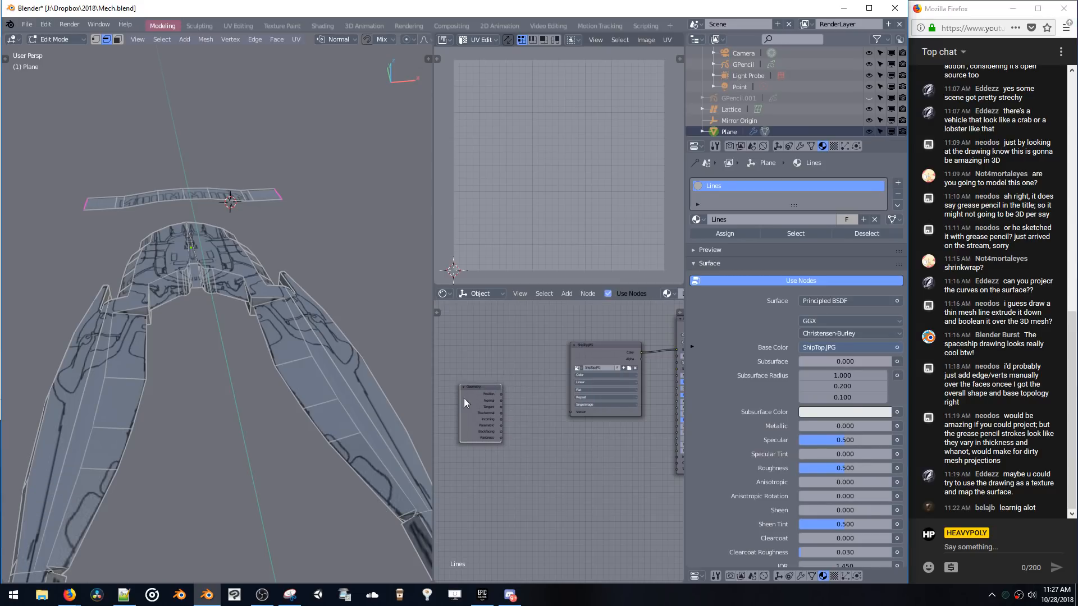
- Add a Texture Coordinate node below the Geometry node
{"action": "key", "text": "shift+a"}
{"action": "left_click", "coordinate": [472, 454]}
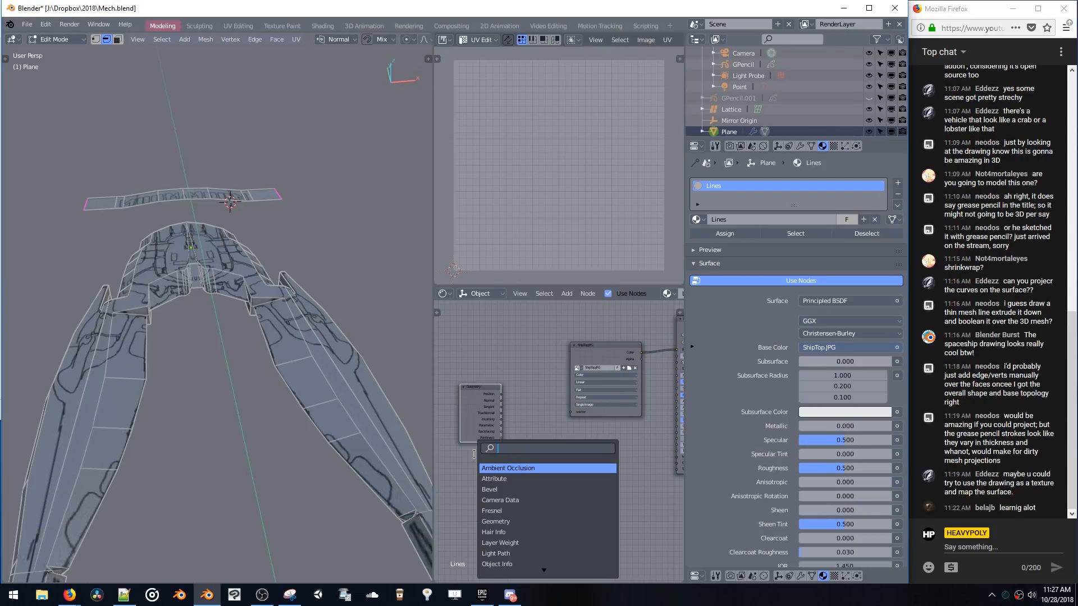
{"action": "type", "text": "text"}
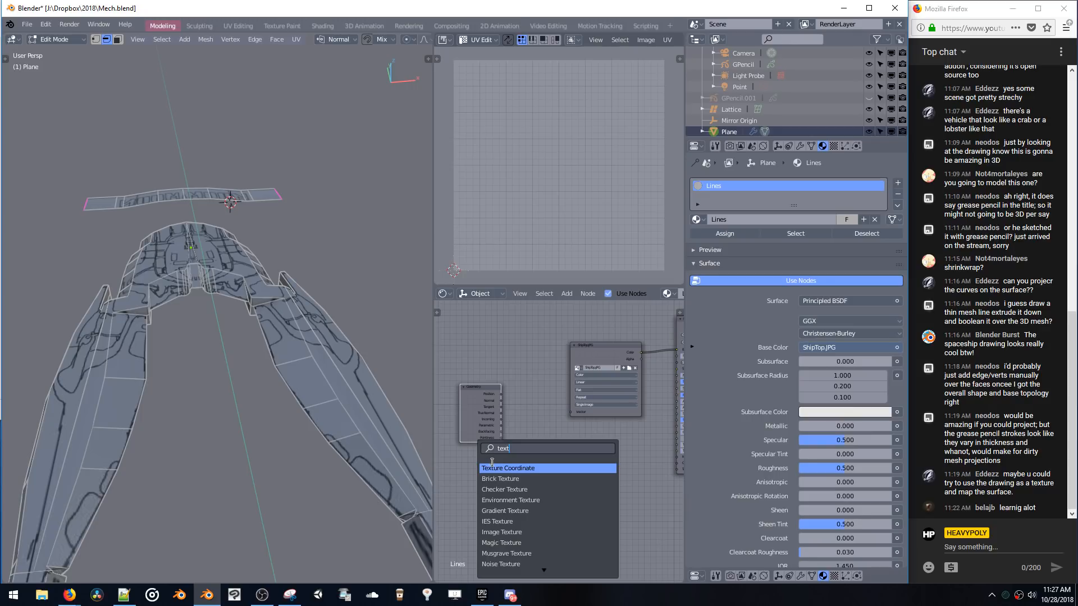
{"action": "key", "text": "Return"}
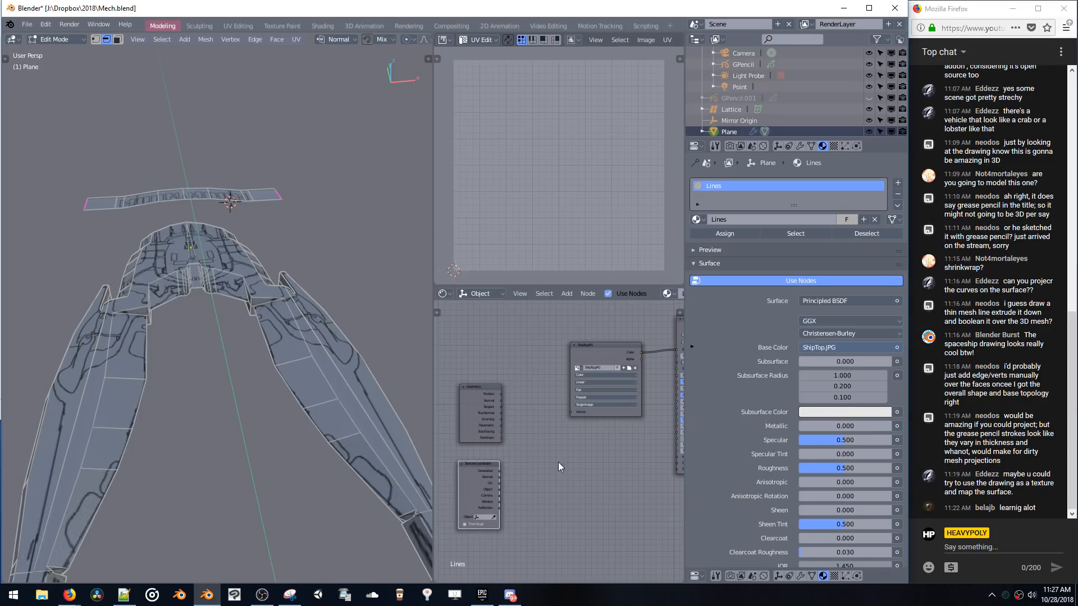
- Add a Mapping node beside the Texture Coordinate node in the Lines material
{"action": "key", "text": "shift+a"}
{"action": "left_click", "coordinate": [547, 460]}
{"action": "type", "text": "te"}
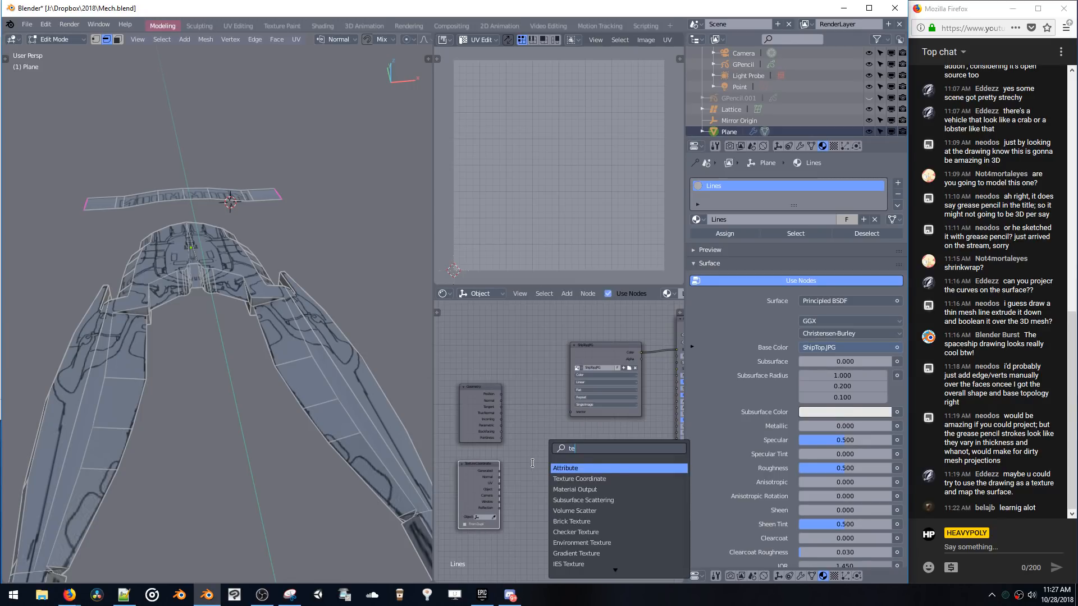
{"action": "type", "text": "xture"}
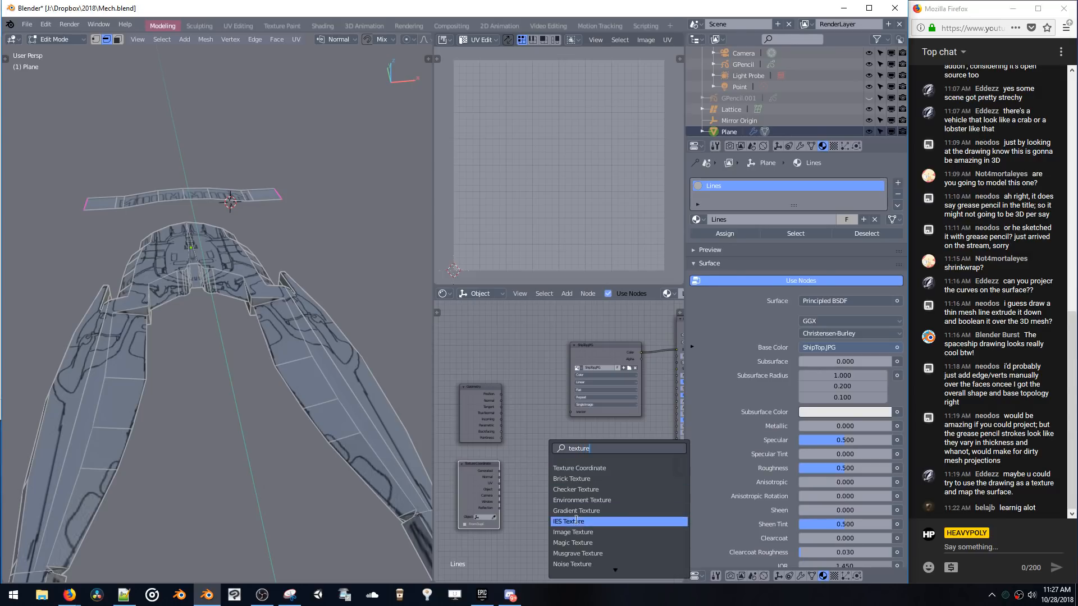
{"action": "type", "text": " ma"}
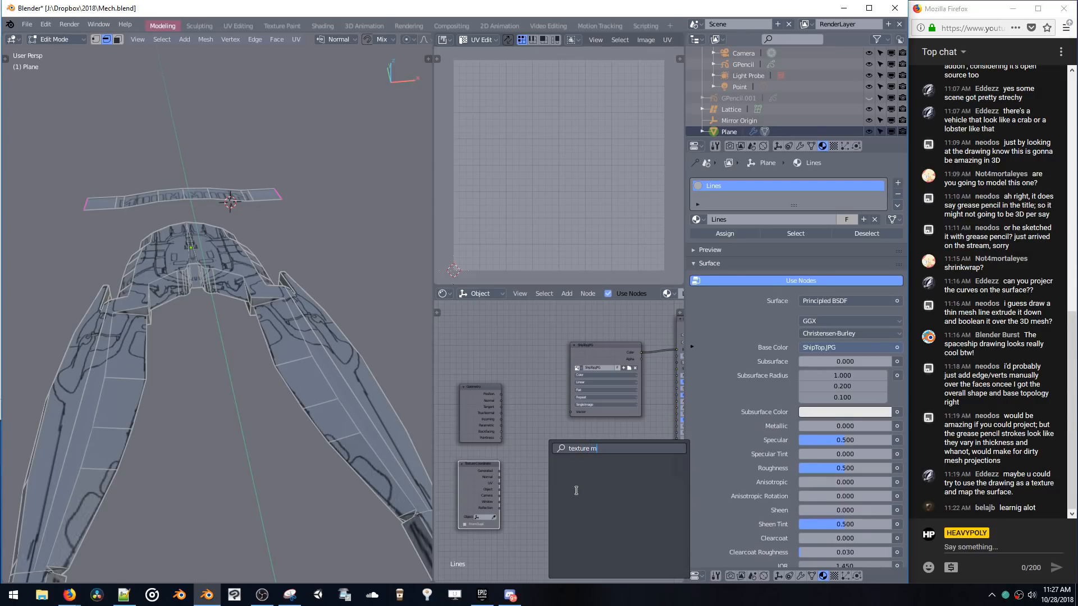
{"action": "key", "text": "BackSpace"}
{"action": "key", "text": "BackSpace"}
{"action": "key", "text": "BackSpace"}
{"action": "key", "text": "BackSpace"}
{"action": "key", "text": "BackSpace"}
{"action": "key", "text": "BackSpace"}
{"action": "key", "text": "BackSpace"}
{"action": "key", "text": "BackSpace"}
{"action": "key", "text": "BackSpace"}
{"action": "type", "text": "ma"}
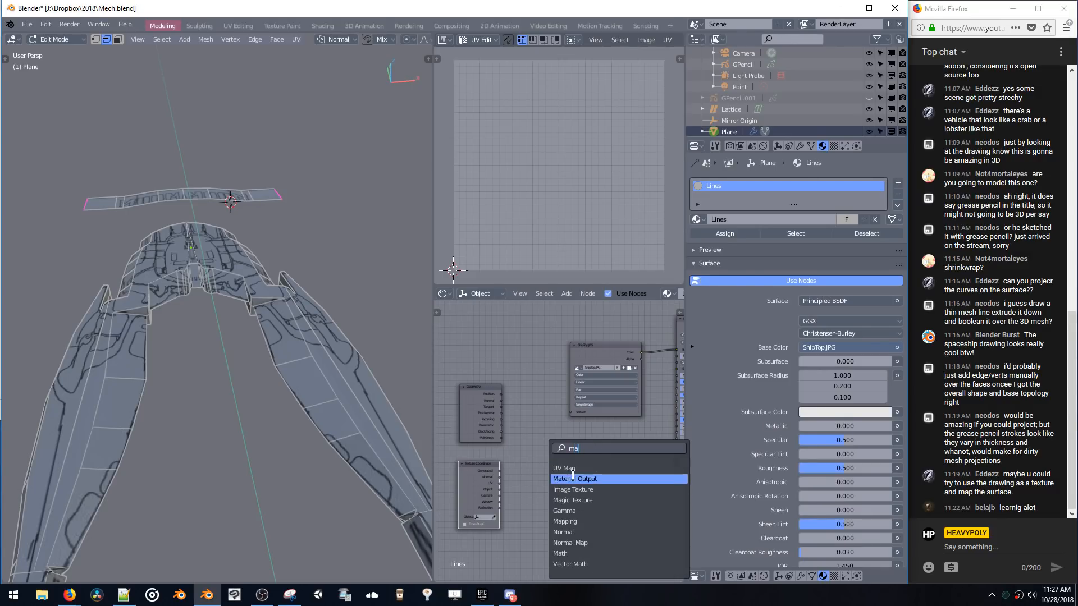
{"action": "type", "text": "pp"}
{"action": "left_click", "coordinate": [571, 472]}
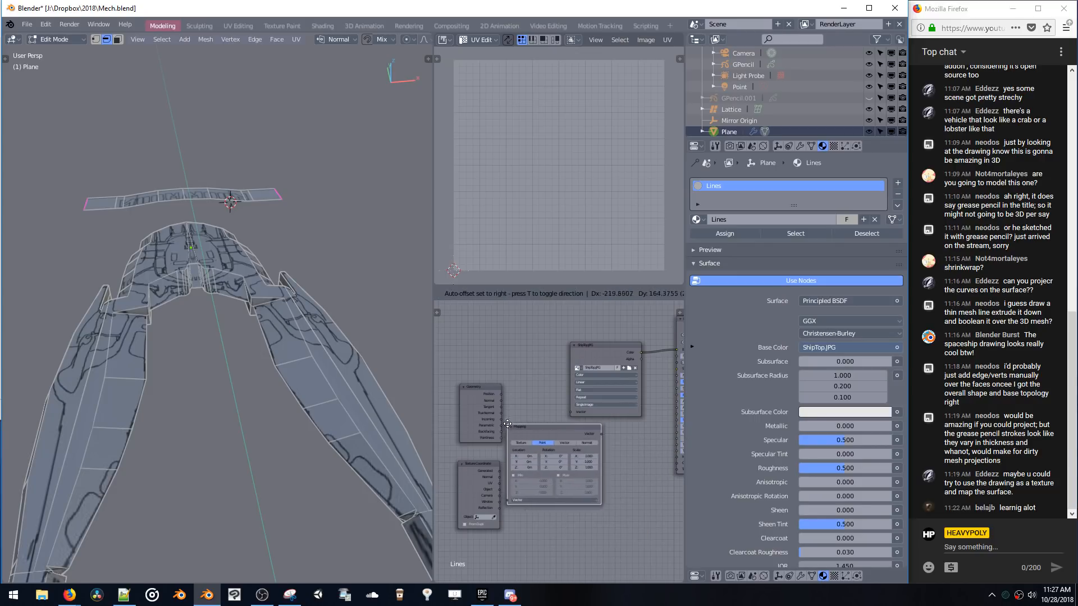
- Feed the Texture Coordinate node's Object output through the Mapping node into the ShipTop image texture's Vector input and inspect the tiling
{"action": "left_click_drag", "start_coordinate": [582, 352], "coordinate": [601, 338]}
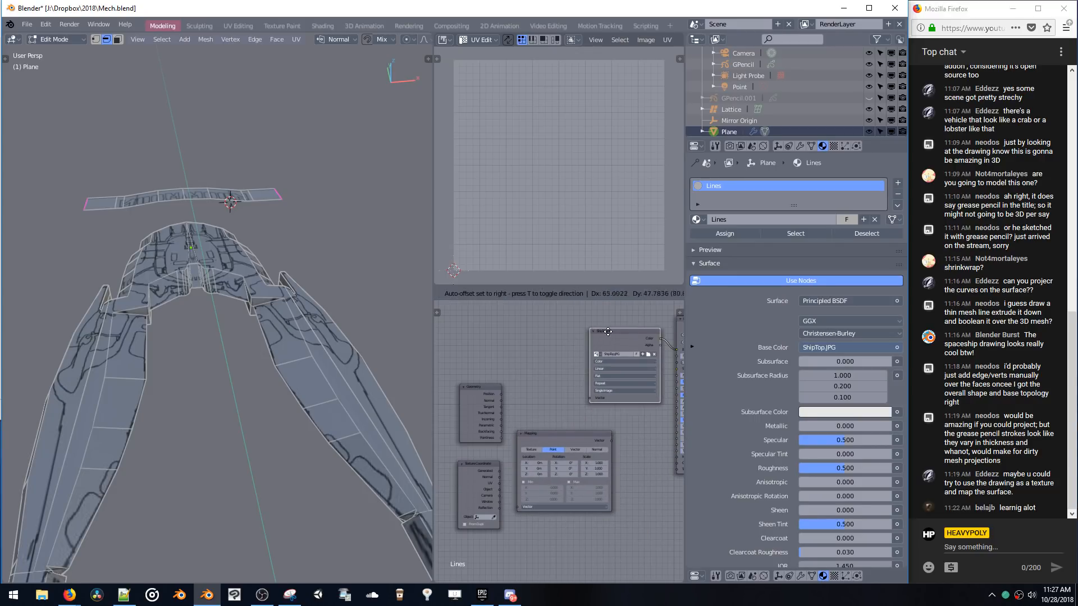
{"action": "left_click_drag", "start_coordinate": [612, 440], "coordinate": [591, 402]}
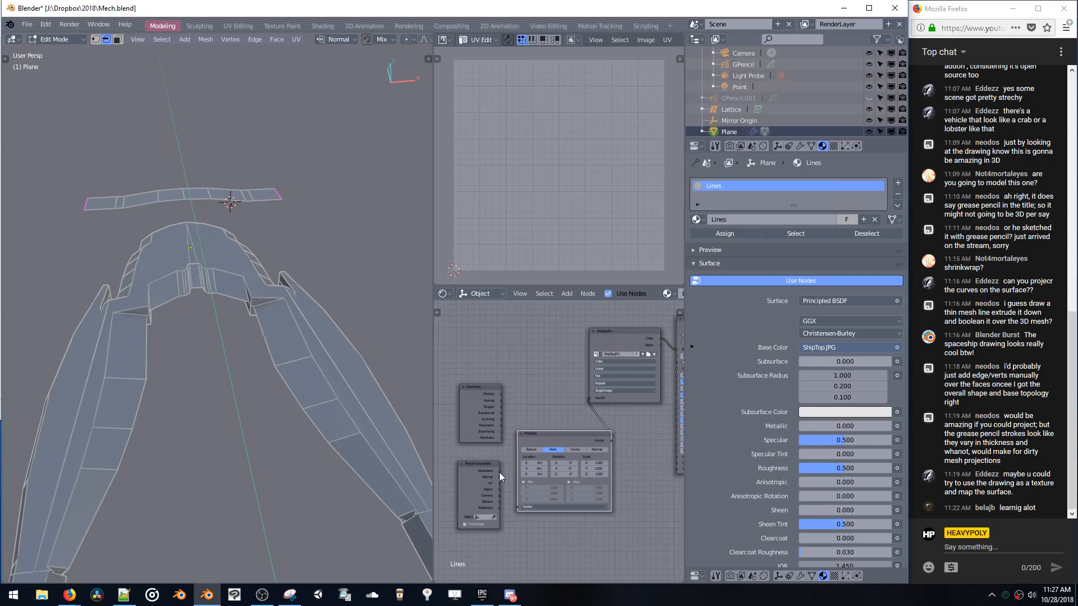
{"action": "left_click_drag", "start_coordinate": [499, 489], "coordinate": [517, 507]}
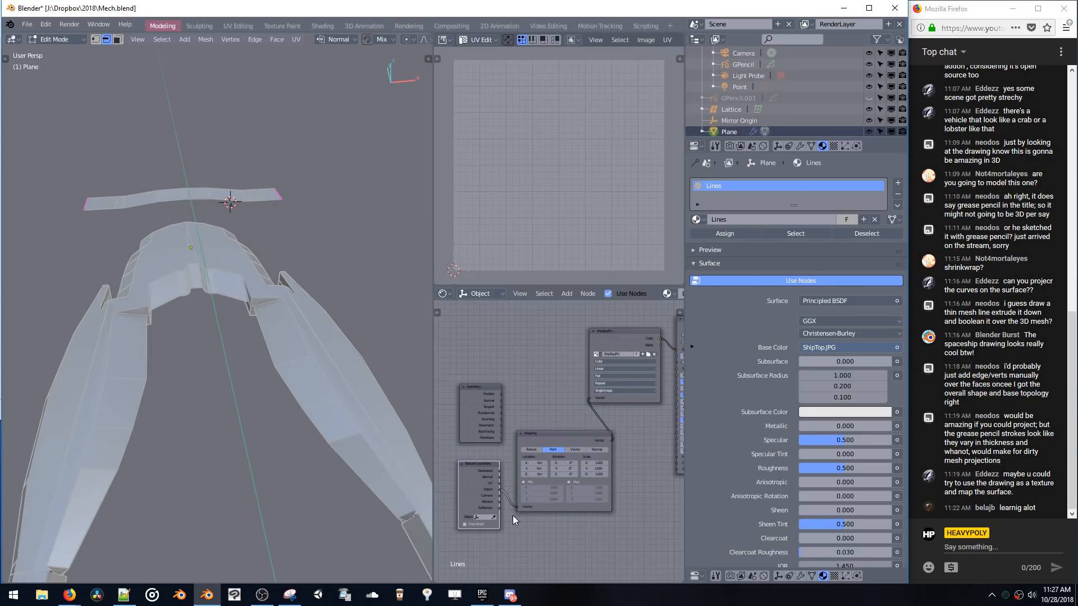
{"action": "middle_click_drag", "start_coordinate": [324, 277], "coordinate": [310, 338]}
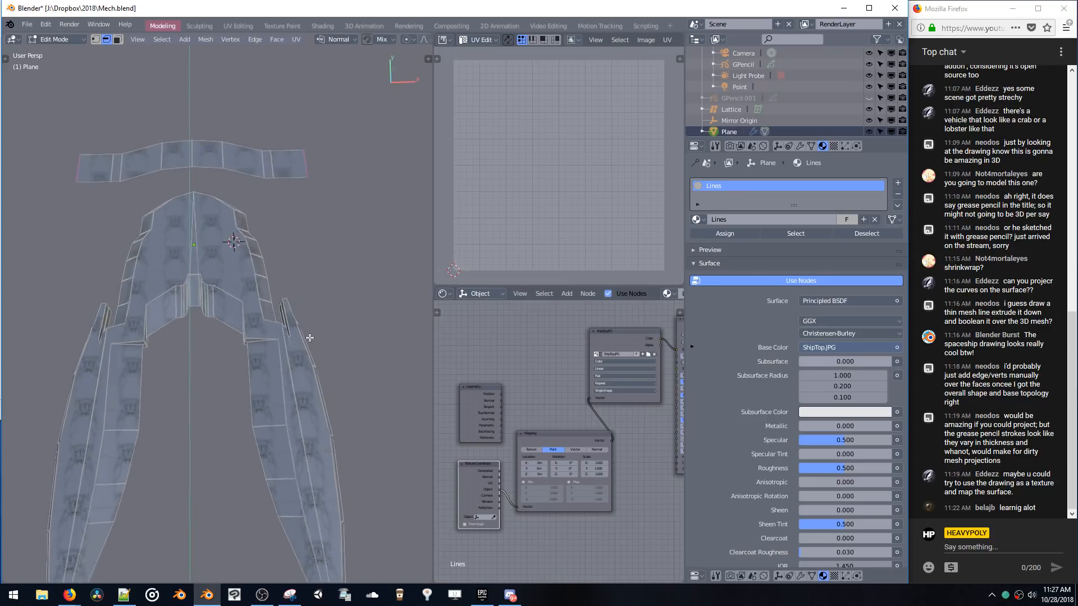
{"action": "scroll", "coordinate": [230, 181], "scroll_direction": "up", "scroll_amount": 5}
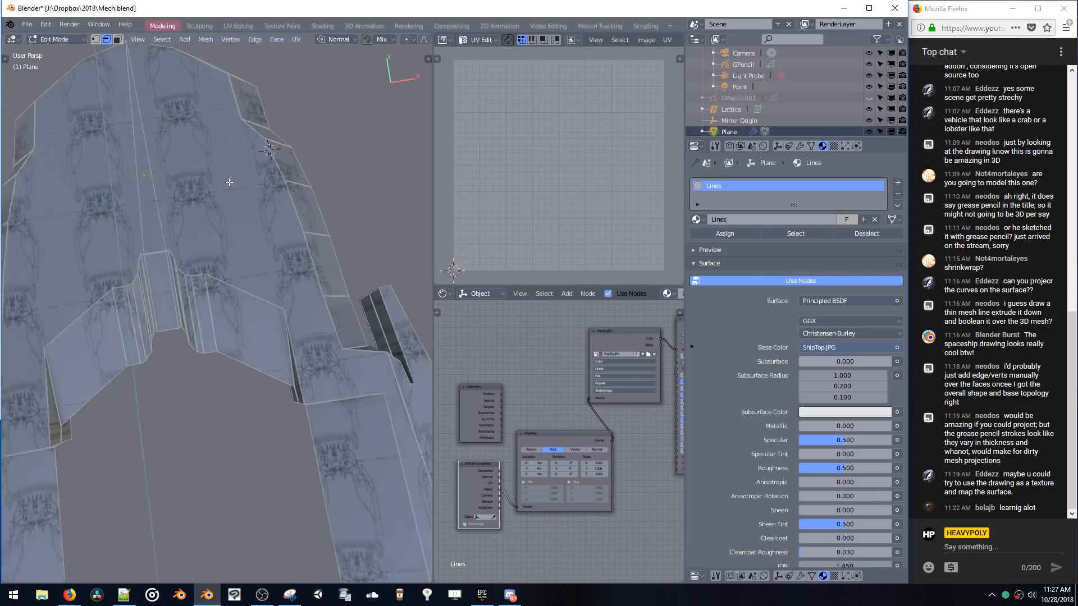
{"action": "middle_click_drag", "start_coordinate": [229, 182], "coordinate": [266, 340]}
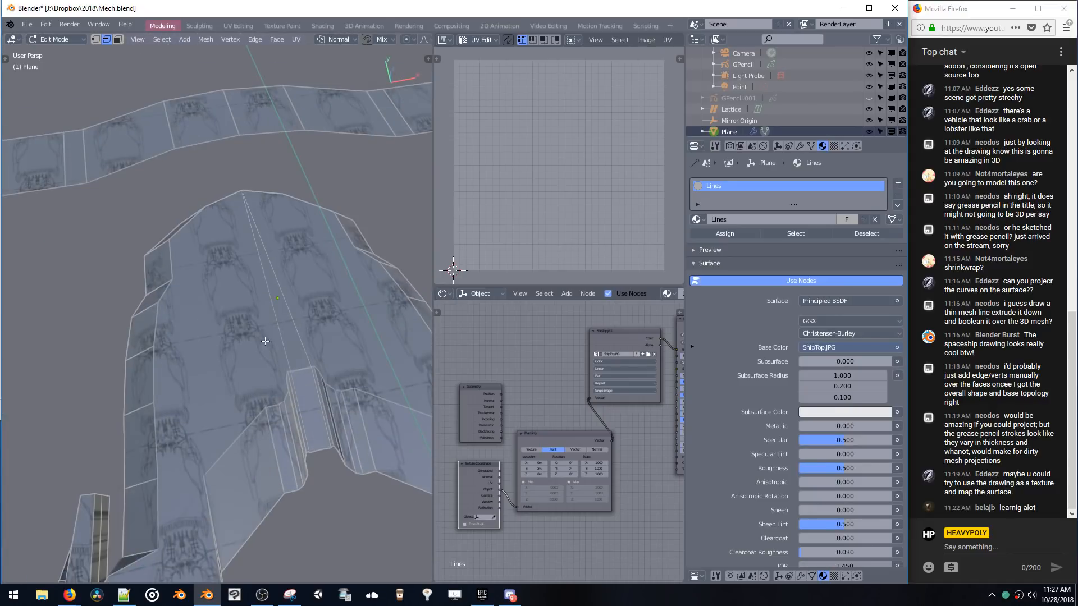
- Lower the Mapping node's Scale values to enlarge the projected ship drawing on the mesh
{"action": "middle_click_drag", "start_coordinate": [490, 519], "coordinate": [540, 490]}
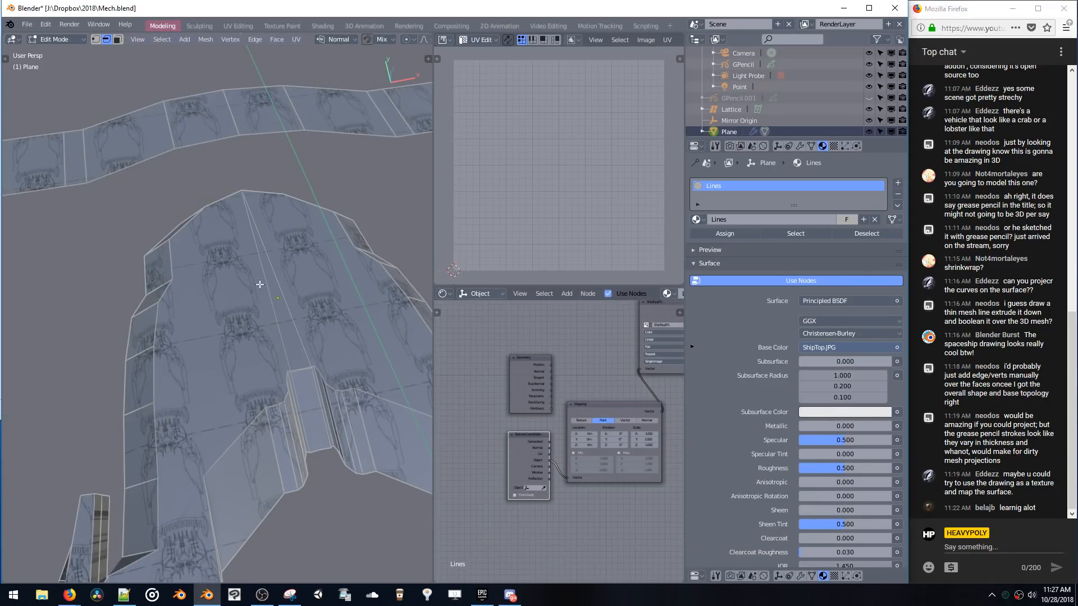
{"action": "middle_click_drag", "start_coordinate": [638, 465], "coordinate": [579, 472]}
{"action": "left_click_drag", "start_coordinate": [588, 442], "coordinate": [588, 442]}
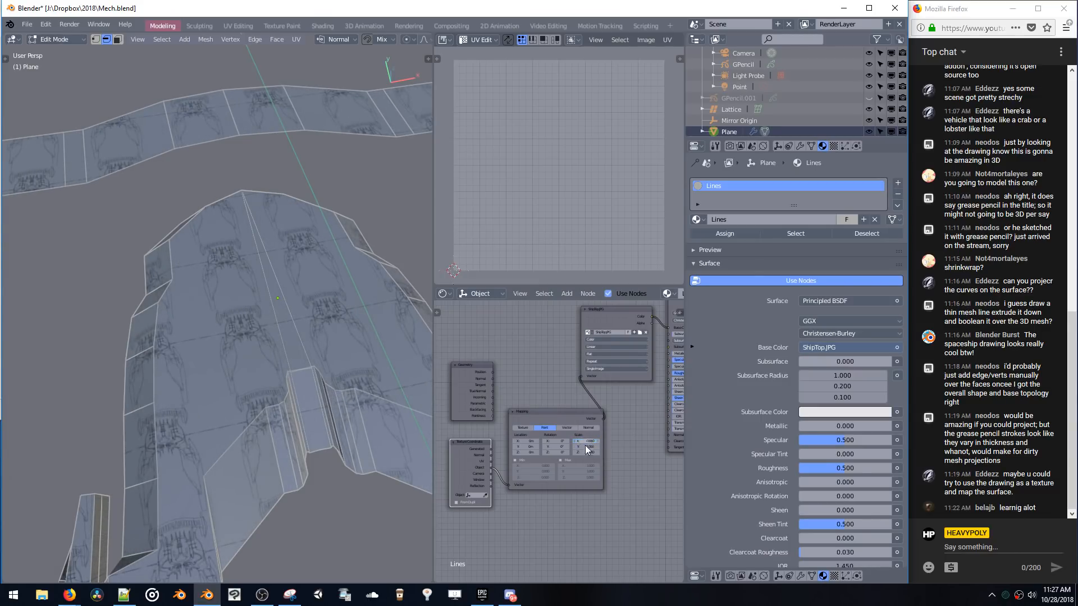
{"action": "left_click", "coordinate": [586, 442]}
{"action": "type", "text": "0"}
{"action": "key", "text": "Return"}
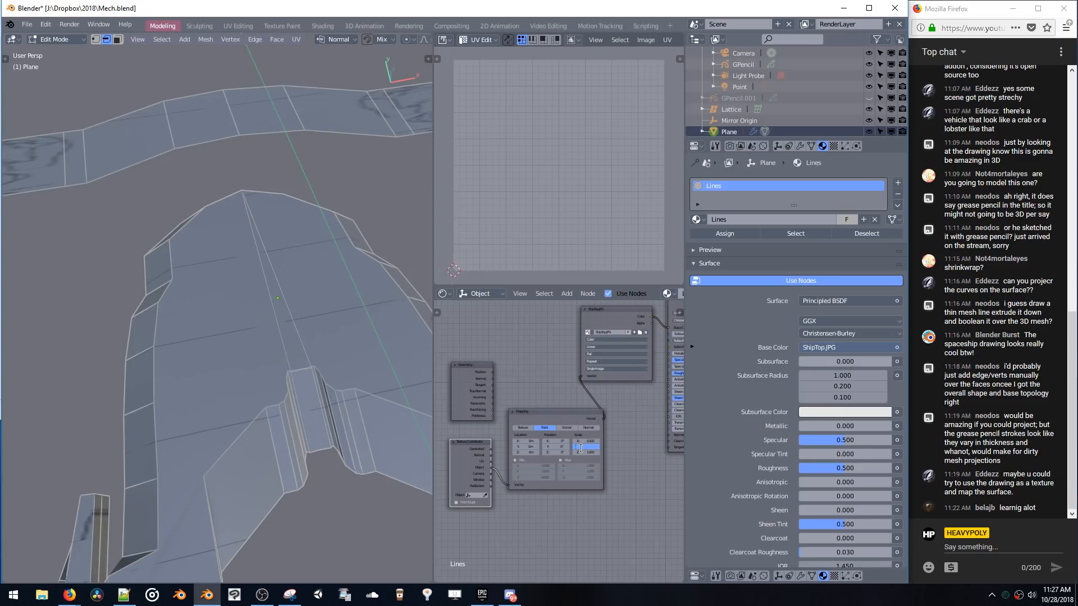
{"action": "key", "text": "Return"}
{"action": "scroll", "coordinate": [194, 329], "scroll_direction": "down", "scroll_amount": 5}
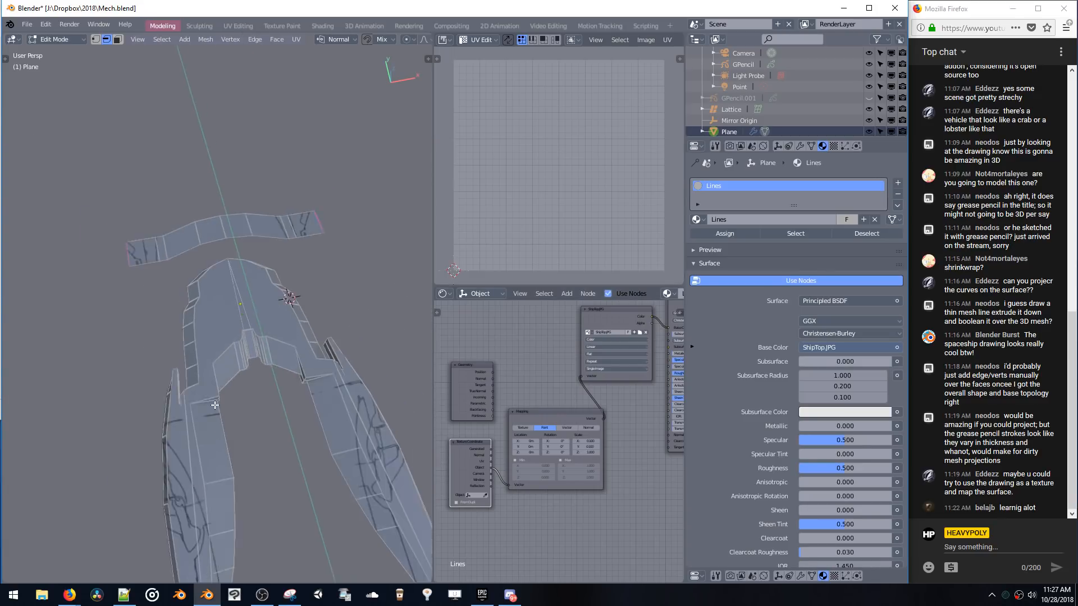
- Set the Mapping node's X location to 0.5 m and fine-tune it to 0.501 m against the ship in Top view
{"action": "middle_click_drag", "start_coordinate": [253, 390], "coordinate": [231, 306], "text": "shift"}
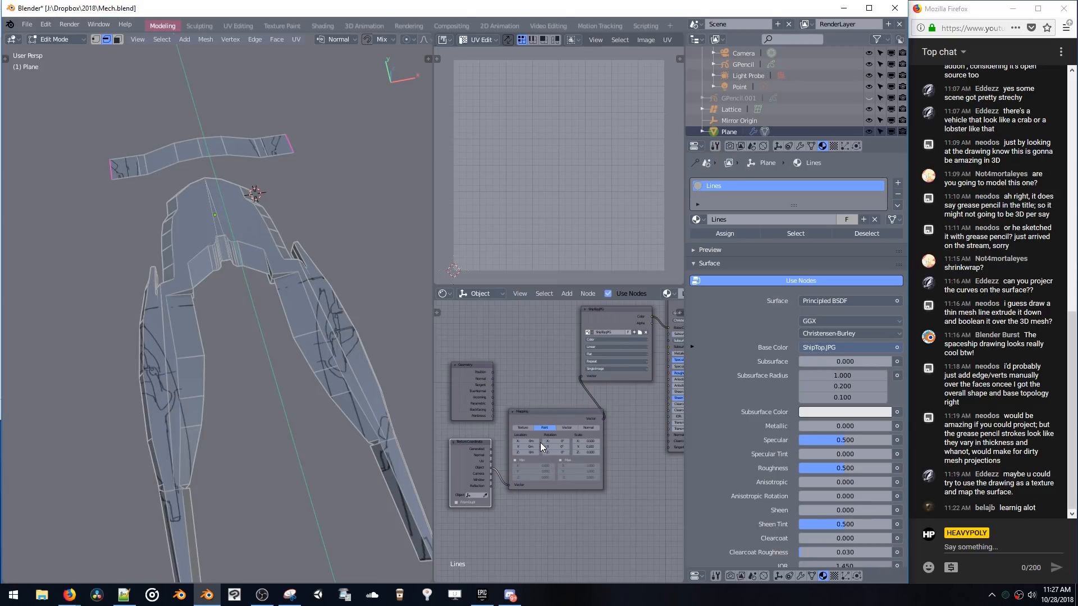
{"action": "left_click_drag", "start_coordinate": [530, 441], "coordinate": [530, 441]}
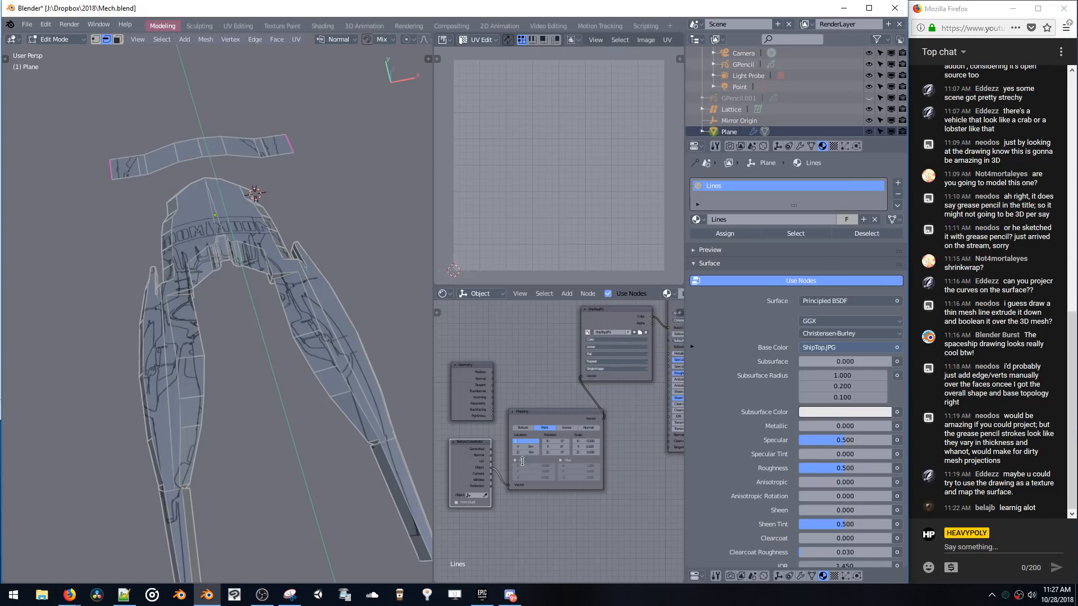
{"action": "key", "text": "Return"}
{"action": "middle_click_drag", "start_coordinate": [263, 224], "coordinate": [200, 199]}
{"action": "middle_click_drag", "start_coordinate": [224, 265], "coordinate": [243, 231], "text": "ctrl"}
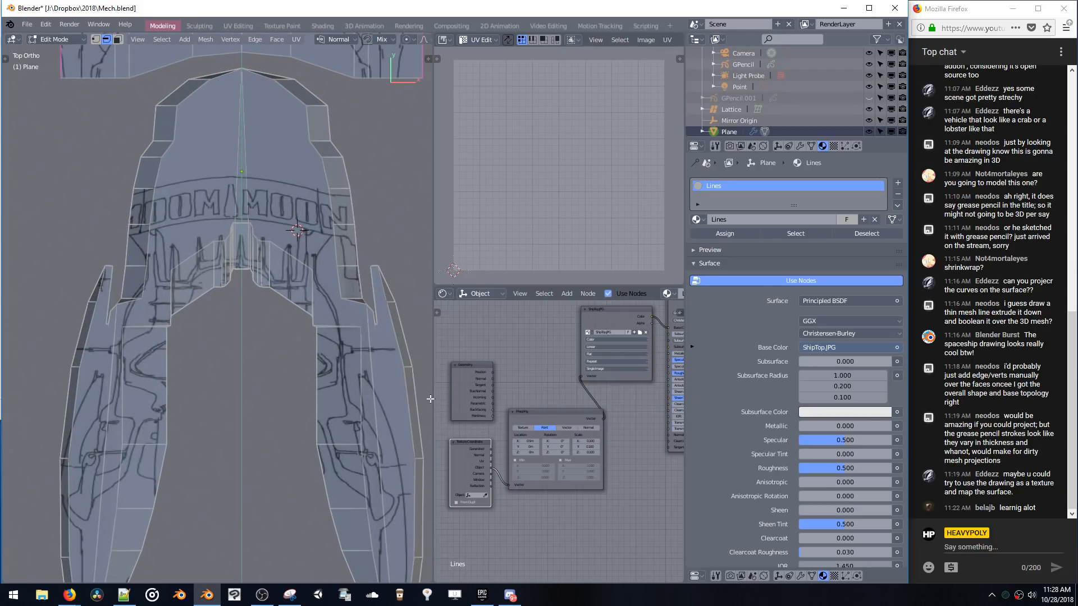
{"action": "scroll", "coordinate": [525, 447], "scroll_direction": "up", "scroll_amount": 6}
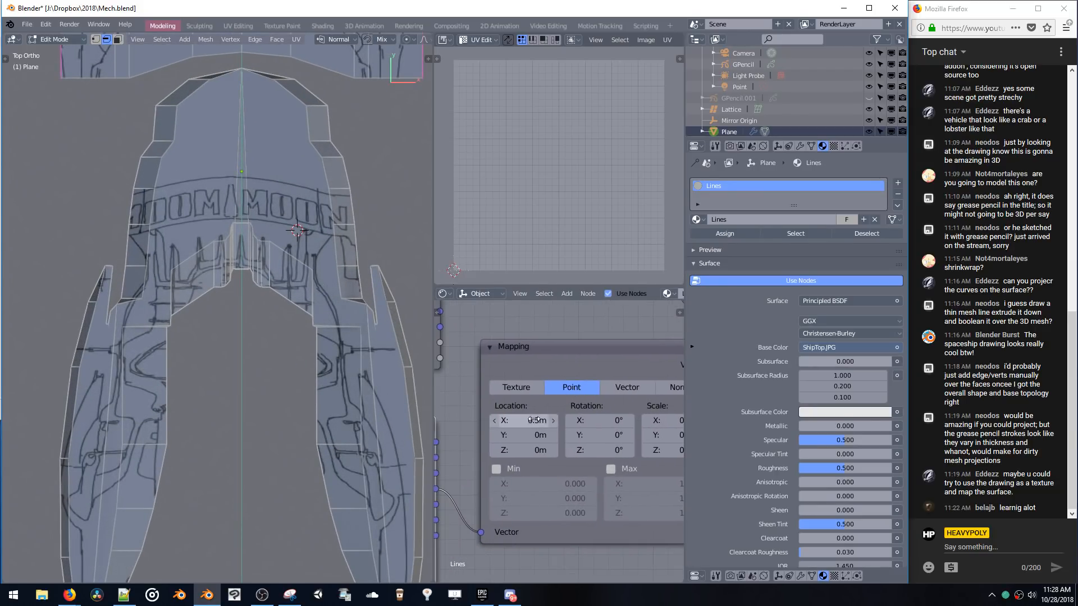
{"action": "middle_click_drag", "start_coordinate": [528, 422], "coordinate": [543, 396]}
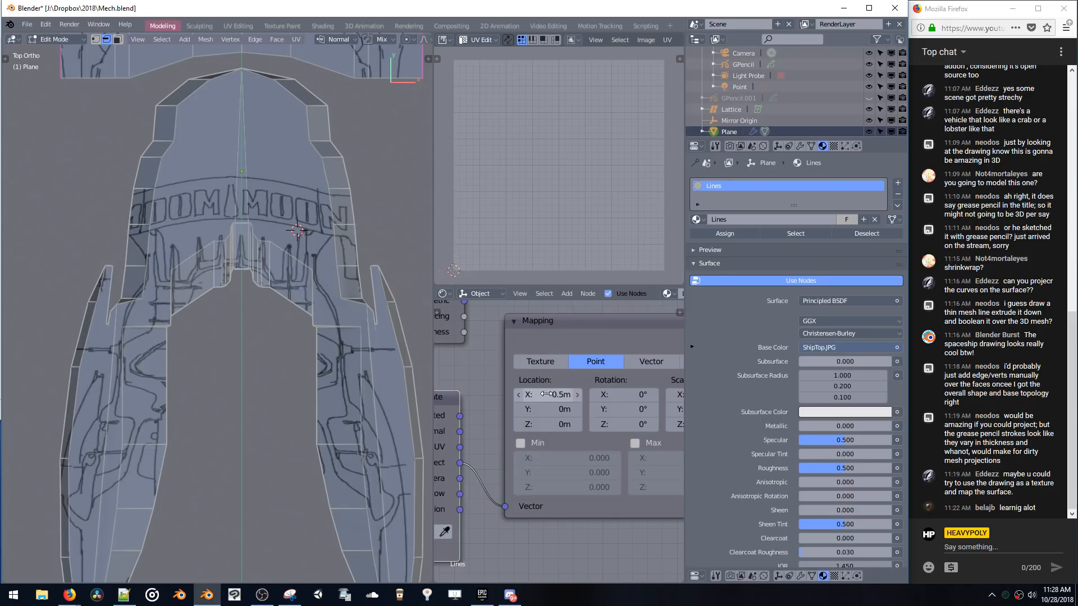
{"action": "left_click_drag", "start_coordinate": [545, 394], "coordinate": [548, 392]}
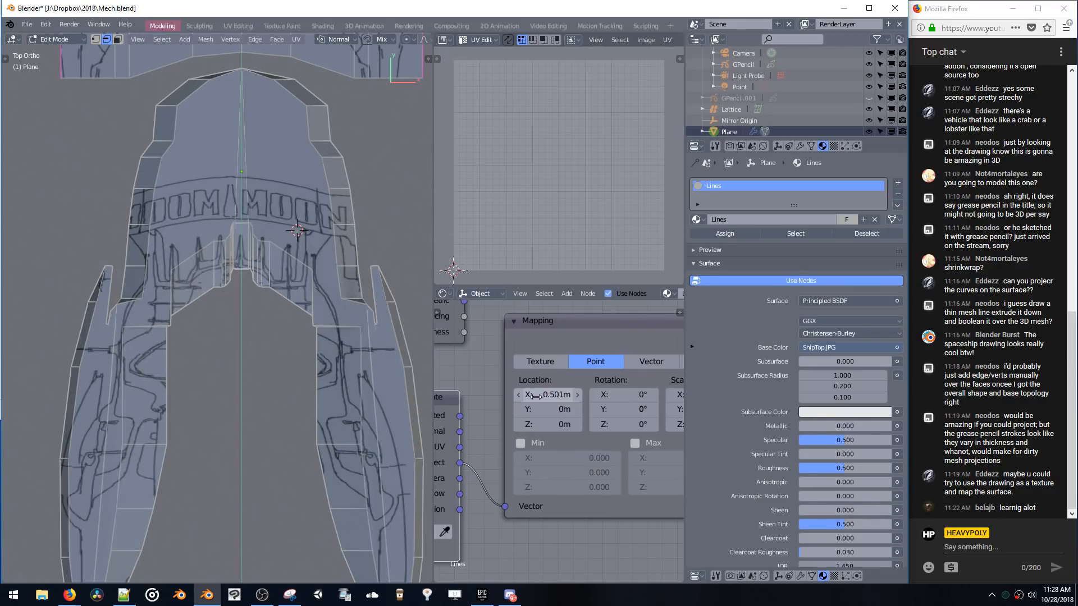
- Try the Texture Coordinate node's Generated, Camera and Window outputs as the Mapping node's vector source, finishing on Reflection
{"action": "middle_click_drag", "start_coordinate": [473, 391], "coordinate": [533, 355]}
{"action": "left_click_drag", "start_coordinate": [521, 381], "coordinate": [563, 469]}
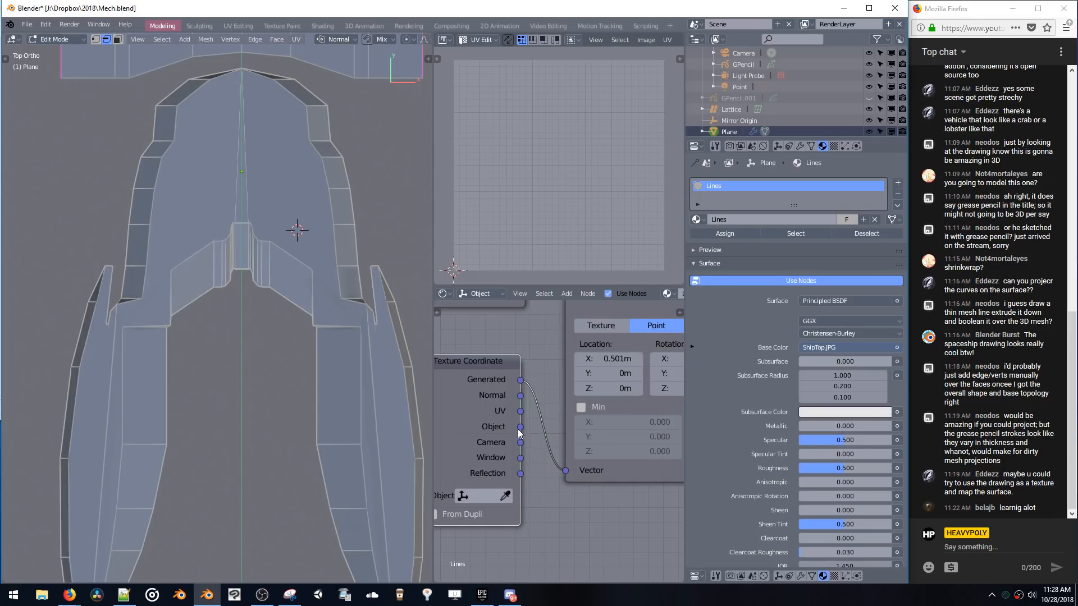
{"action": "left_click_drag", "start_coordinate": [556, 467], "coordinate": [565, 470]}
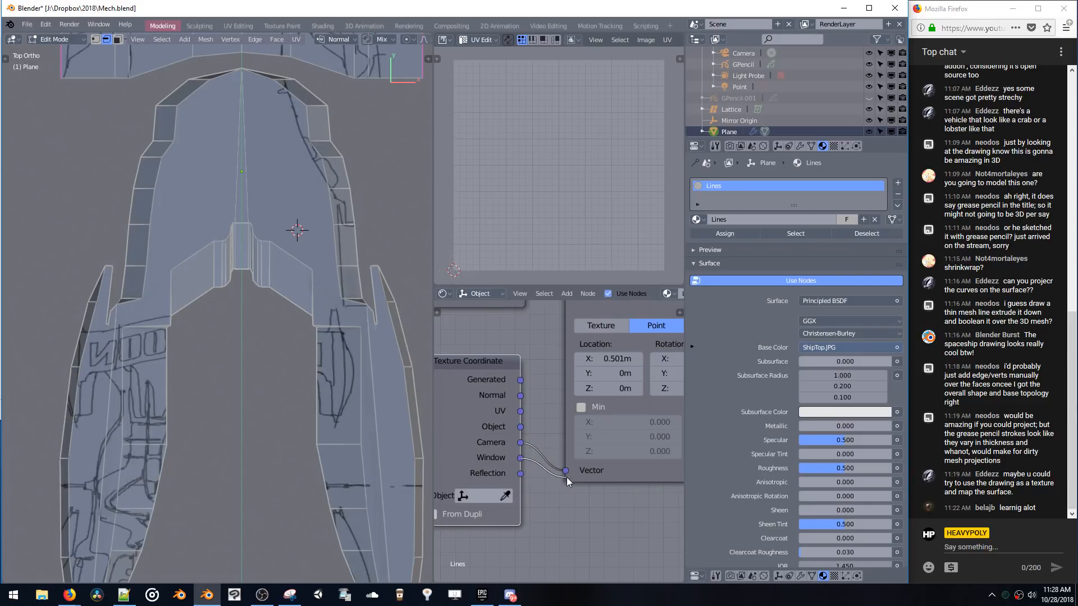
{"action": "left_click_drag", "start_coordinate": [553, 471], "coordinate": [545, 476]}
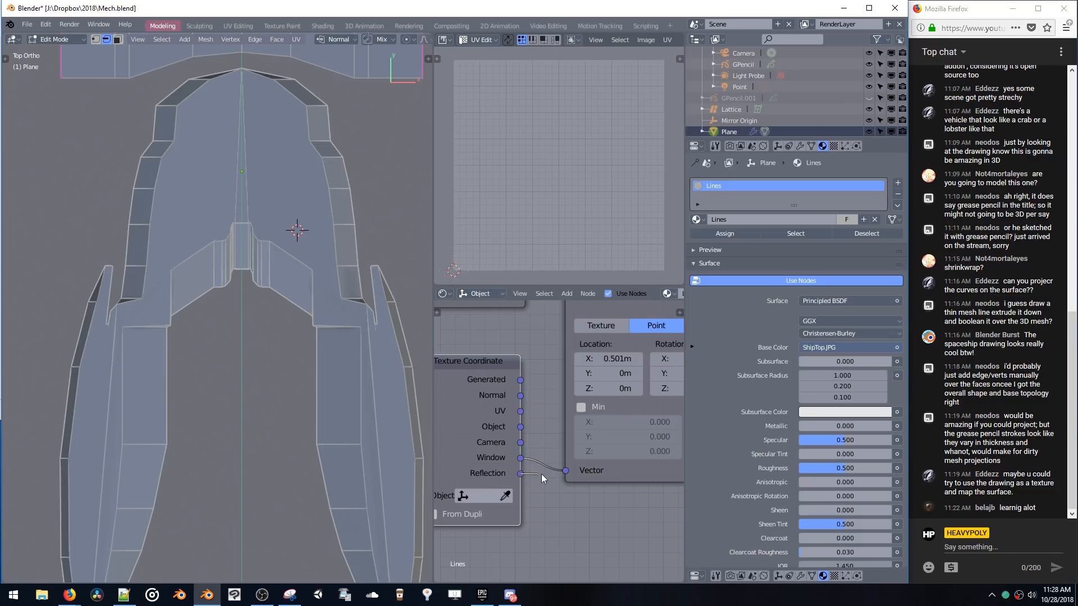
{"action": "left_click_drag", "start_coordinate": [543, 473], "coordinate": [566, 471]}
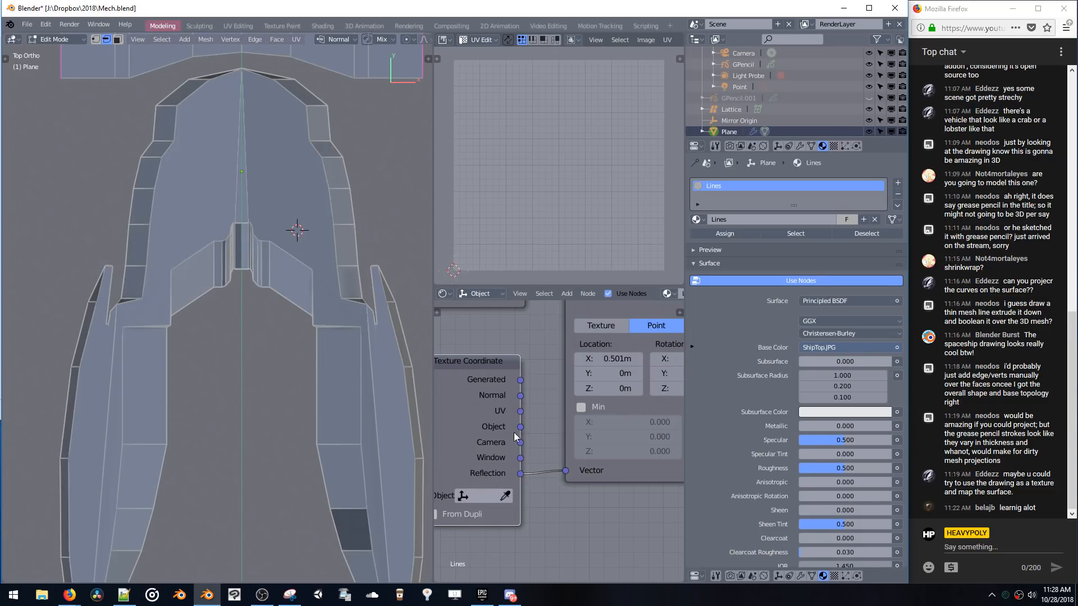
- In Object Mode, add a Plain Axes empty and move it about -0.97 m in X and -1.83 m in Y onto the ship's centreline
{"action": "middle_click_drag", "start_coordinate": [515, 436], "coordinate": [553, 407]}
{"action": "key", "text": "Tab"}
{"action": "key", "text": "shift+a"}
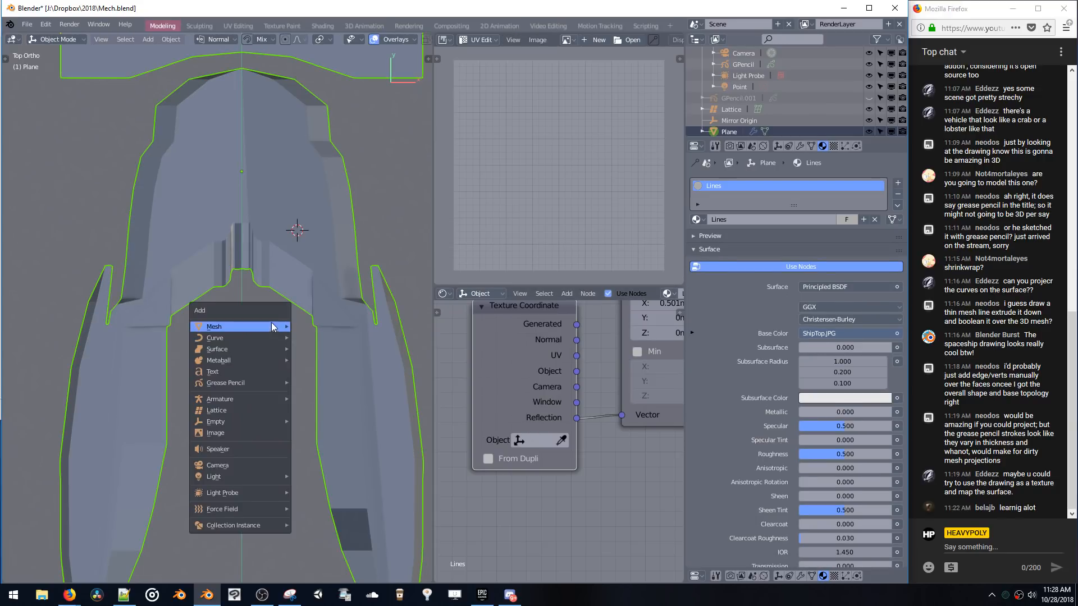
{"action": "mouse_move", "coordinate": [280, 327]}
{"action": "mouse_move", "coordinate": [247, 421]}
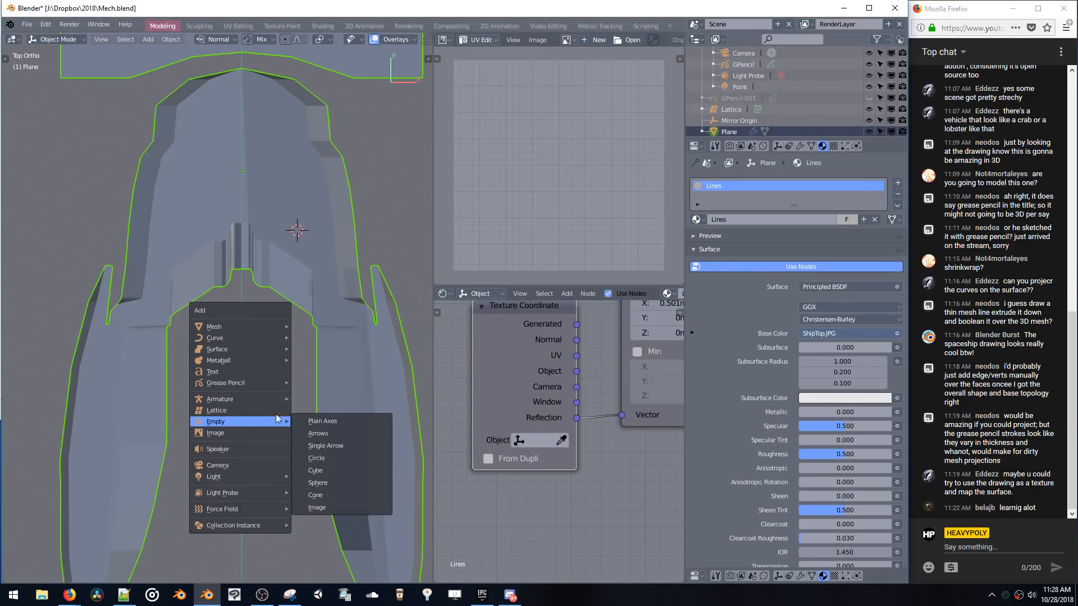
{"action": "left_click", "coordinate": [306, 421]}
{"action": "key", "text": "g"}
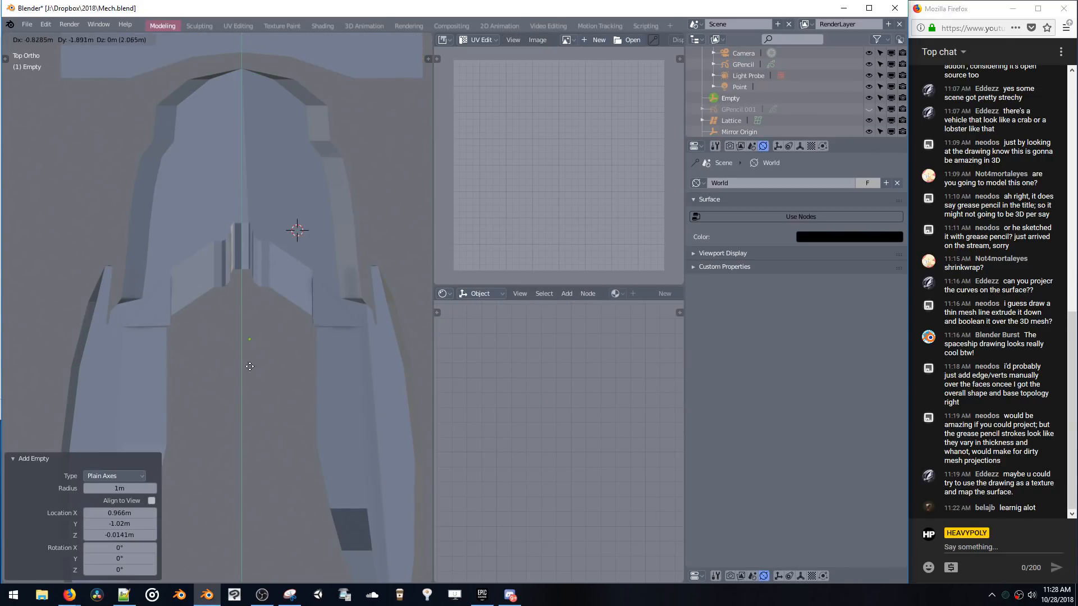
{"action": "left_click", "coordinate": [237, 352]}
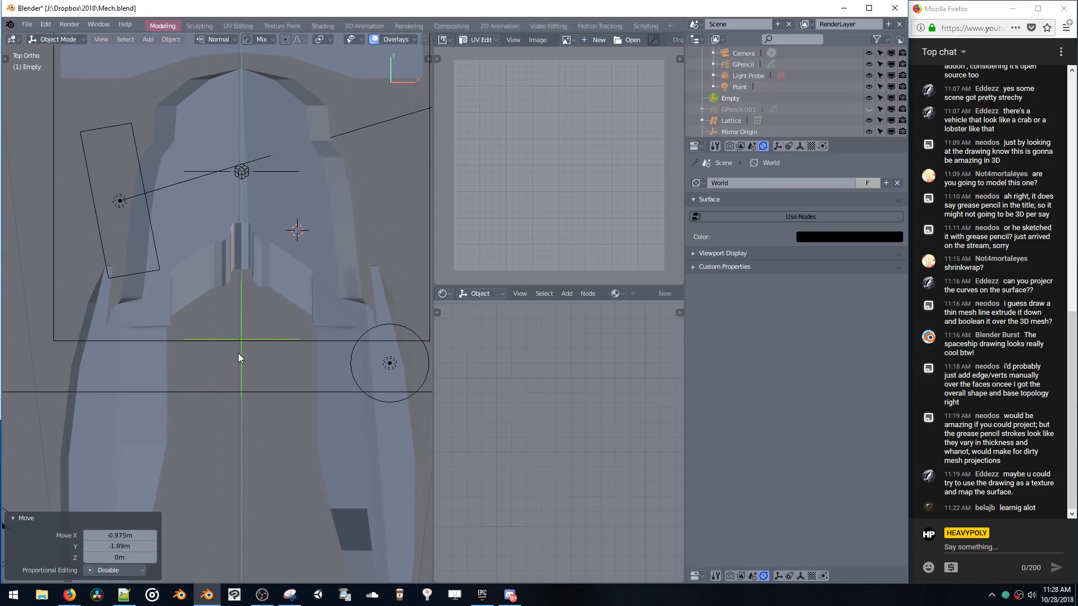
{"action": "key", "text": "g"}
{"action": "left_click", "coordinate": [261, 354]}
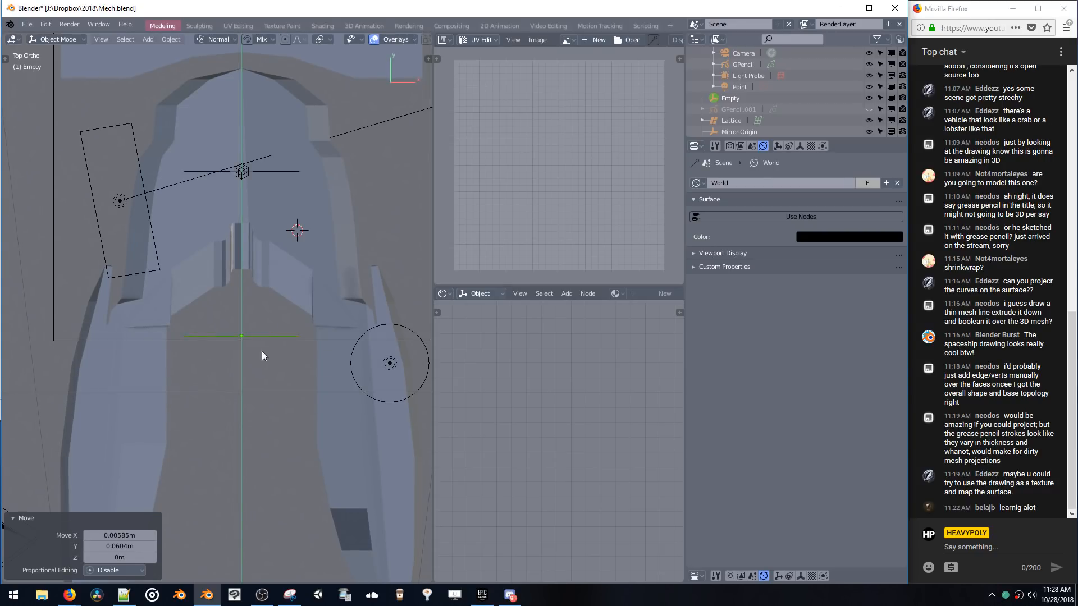
- Select the ship mesh and assign Empty as the reference object of its Texture Coordinate node
{"action": "left_click", "coordinate": [349, 298]}
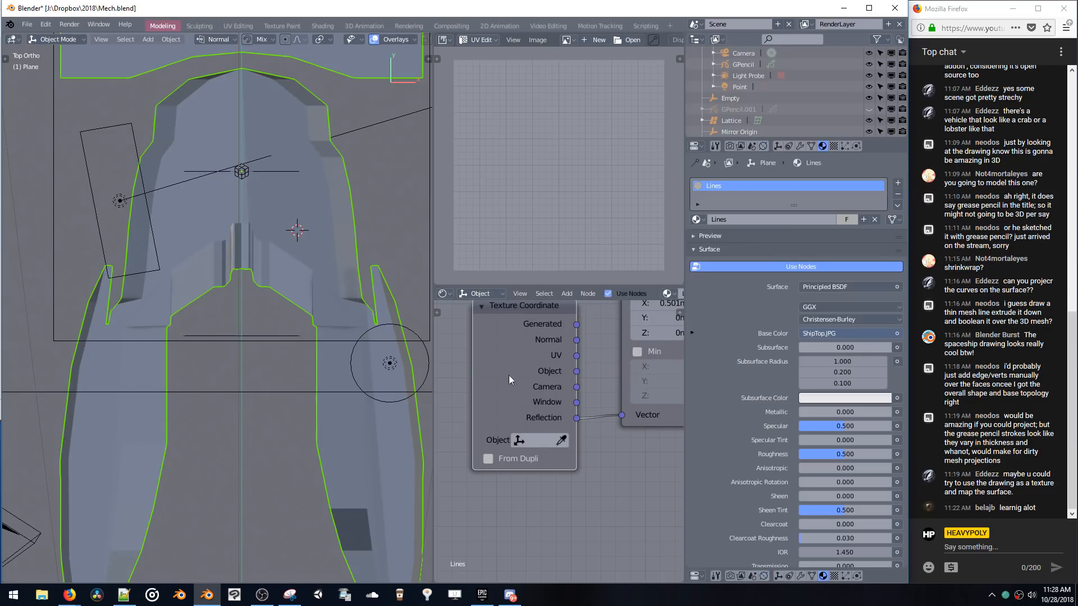
{"action": "left_click", "coordinate": [524, 443]}
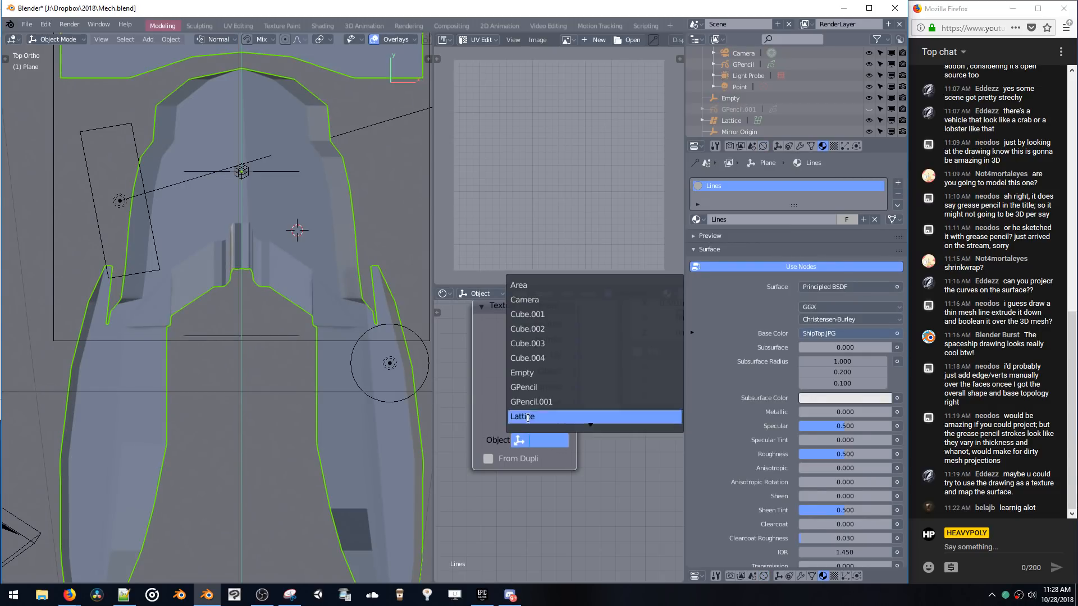
{"action": "left_click", "coordinate": [535, 378]}
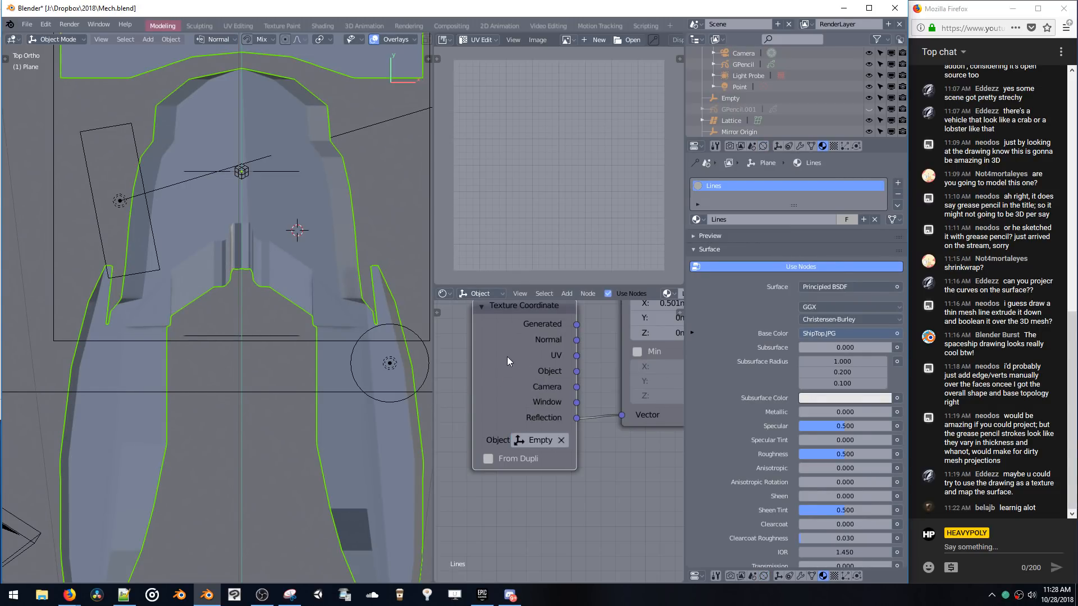
{"action": "scroll", "coordinate": [527, 388], "scroll_direction": "down", "scroll_amount": 2}
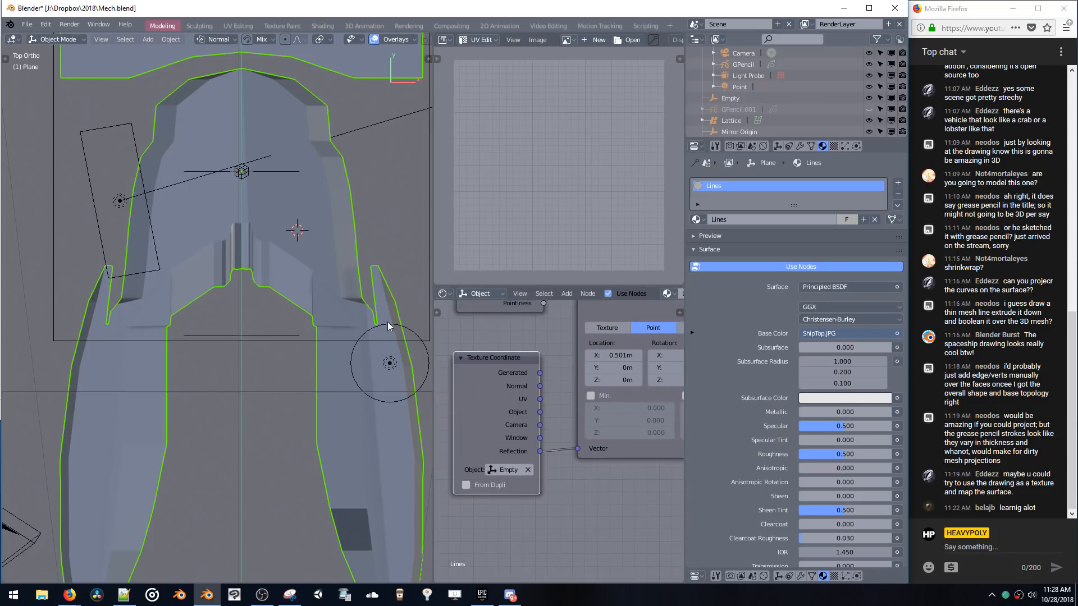
{"action": "middle_click_drag", "start_coordinate": [337, 285], "coordinate": [477, 395]}
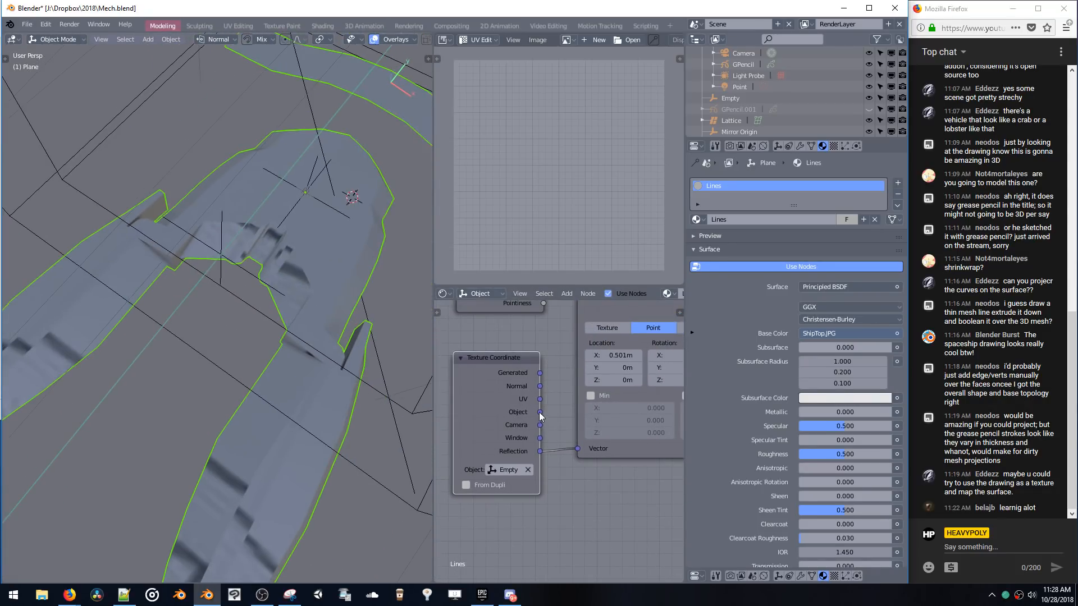
- Feed the Mapping node's Vector input from the Texture Coordinate node's Object output, and try moving the mirror origin empty along Y
{"action": "left_click_drag", "start_coordinate": [577, 452], "coordinate": [578, 449]}
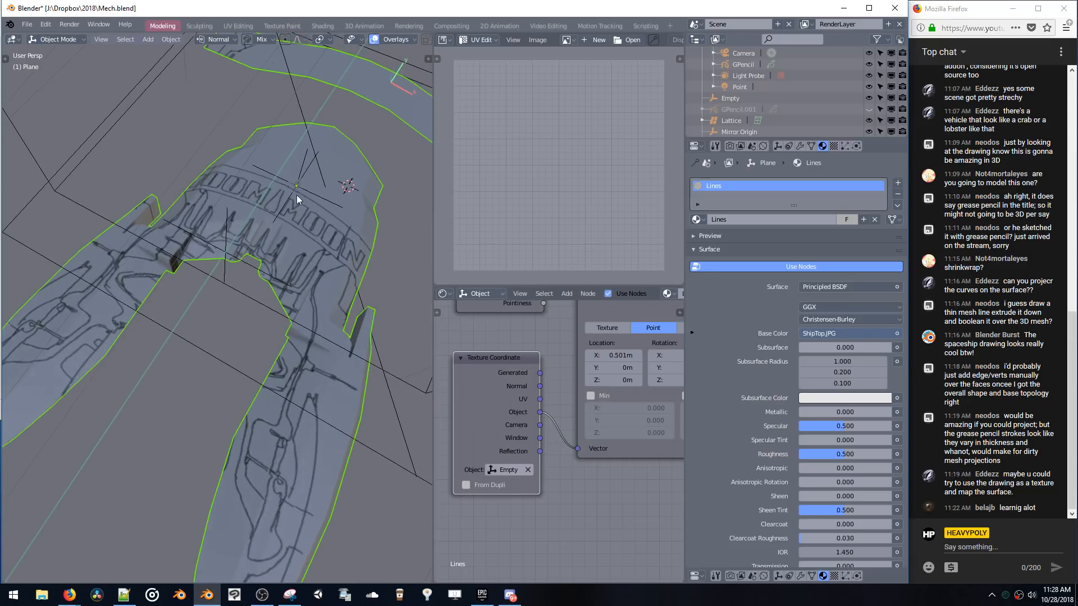
{"action": "left_click", "coordinate": [301, 168]}
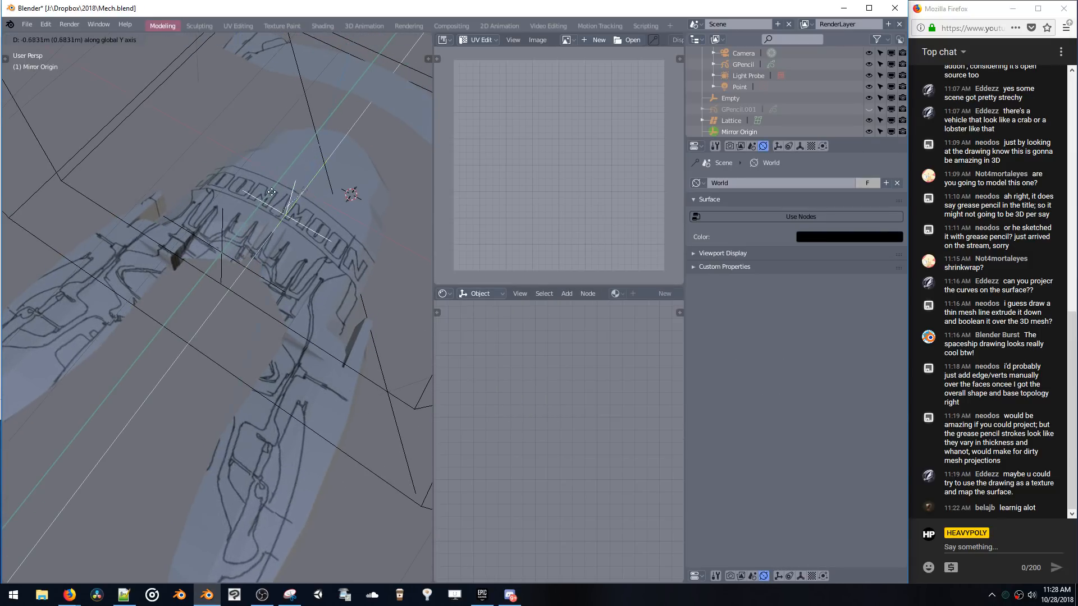
{"action": "middle_click_drag", "start_coordinate": [285, 215], "coordinate": [180, 282]}
- Shift the Empty along the global Y axis, and enable From Dupli on the ship mesh's Texture Coordinate node
{"action": "left_click", "coordinate": [214, 171]}
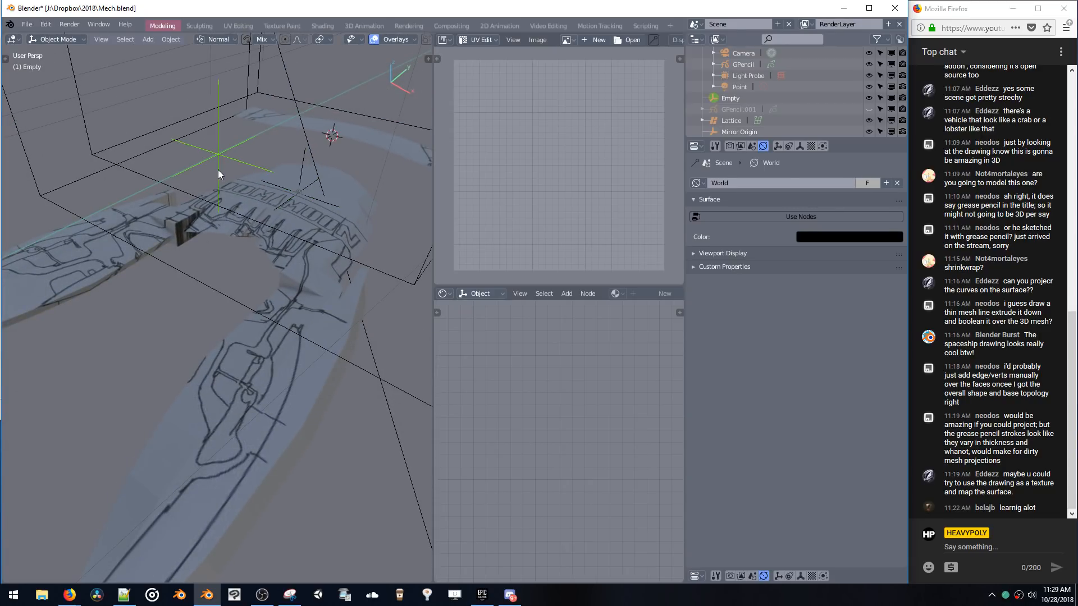
{"action": "key", "text": "g"}
{"action": "key", "text": "y"}
{"action": "middle_click_drag", "start_coordinate": [217, 170], "coordinate": [338, 321]}
{"action": "left_click", "coordinate": [257, 180]}
{"action": "left_click", "coordinate": [377, 353]}
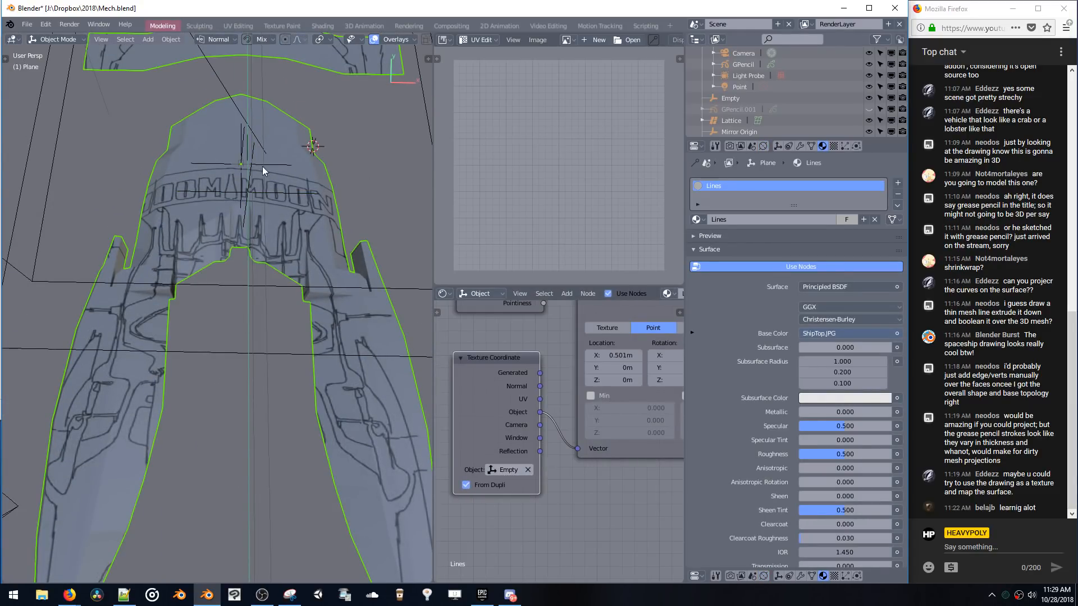
- Move the Empty about -2.3 m along the global Y axis and reselect the ship mesh to compare the projection
{"action": "middle_click_drag", "start_coordinate": [244, 155], "coordinate": [242, 119]}
{"action": "left_click", "coordinate": [224, 116]}
{"action": "key", "text": "g"}
{"action": "key", "text": "y"}
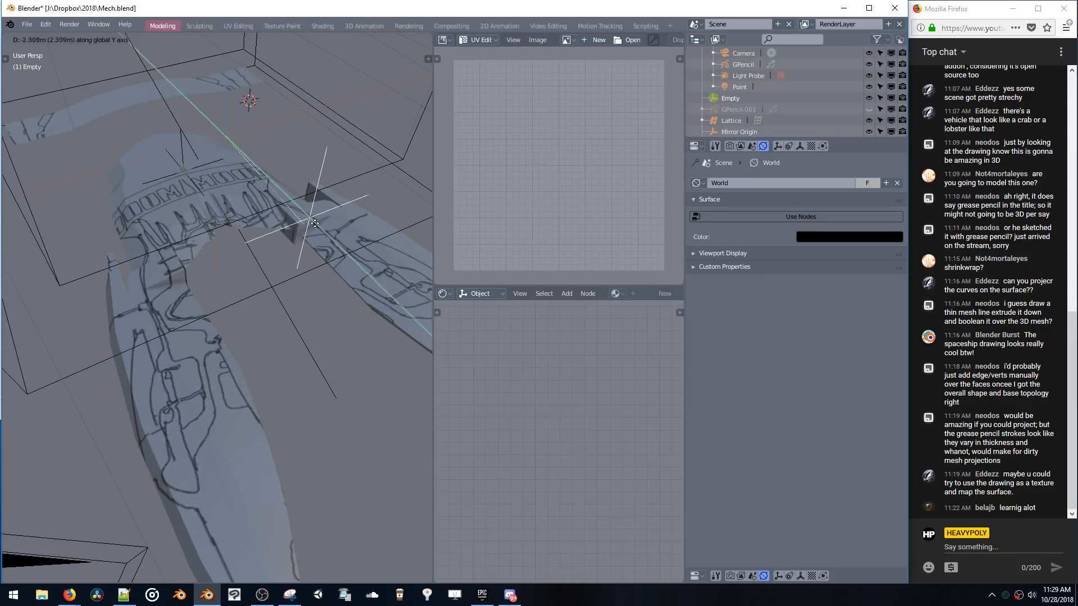
{"action": "left_click", "coordinate": [308, 229]}
{"action": "left_click", "coordinate": [260, 208]}
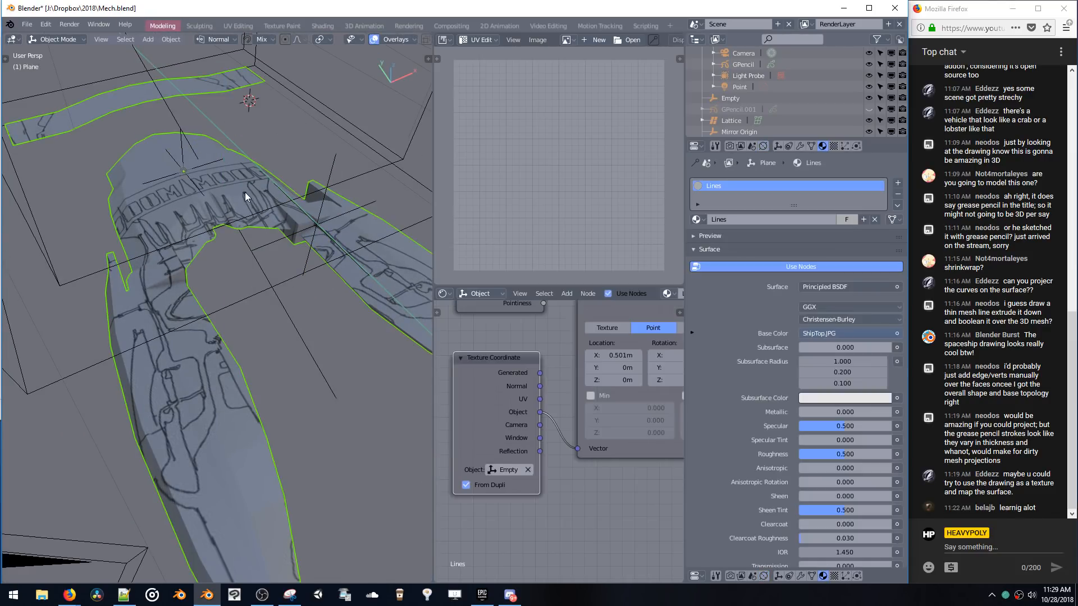
- Delete the Empty from the scene
{"action": "left_click", "coordinate": [351, 176]}
{"action": "key", "text": "x"}
{"action": "left_click", "coordinate": [329, 176]}
{"action": "middle_click_drag", "start_coordinate": [329, 177], "coordinate": [274, 170]}
{"action": "key", "text": "x"}
{"action": "left_click", "coordinate": [278, 205]}
- With the ship mesh in Top view, try the Normal, Generated and Camera outputs as the mapping source, finishing on Object
{"action": "middle_click_drag", "start_coordinate": [282, 210], "coordinate": [355, 301]}
{"action": "left_click", "coordinate": [299, 185]}
{"action": "left_click", "coordinate": [306, 231]}
{"action": "key", "text": "KP_7"}
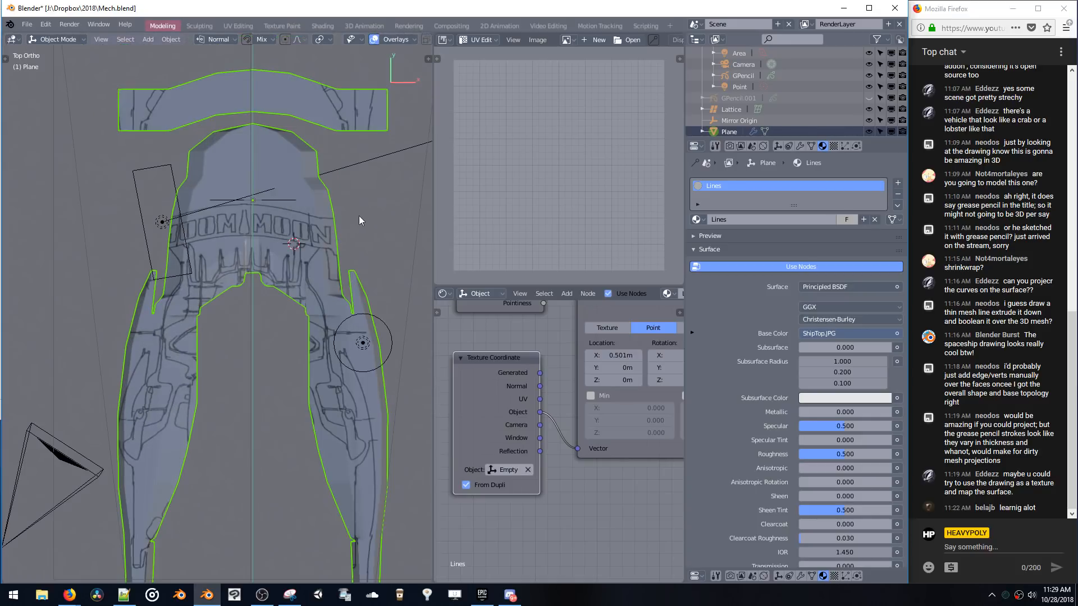
{"action": "scroll", "coordinate": [352, 213], "scroll_direction": "up", "scroll_amount": 2}
{"action": "middle_click_drag", "start_coordinate": [539, 388], "coordinate": [497, 420]}
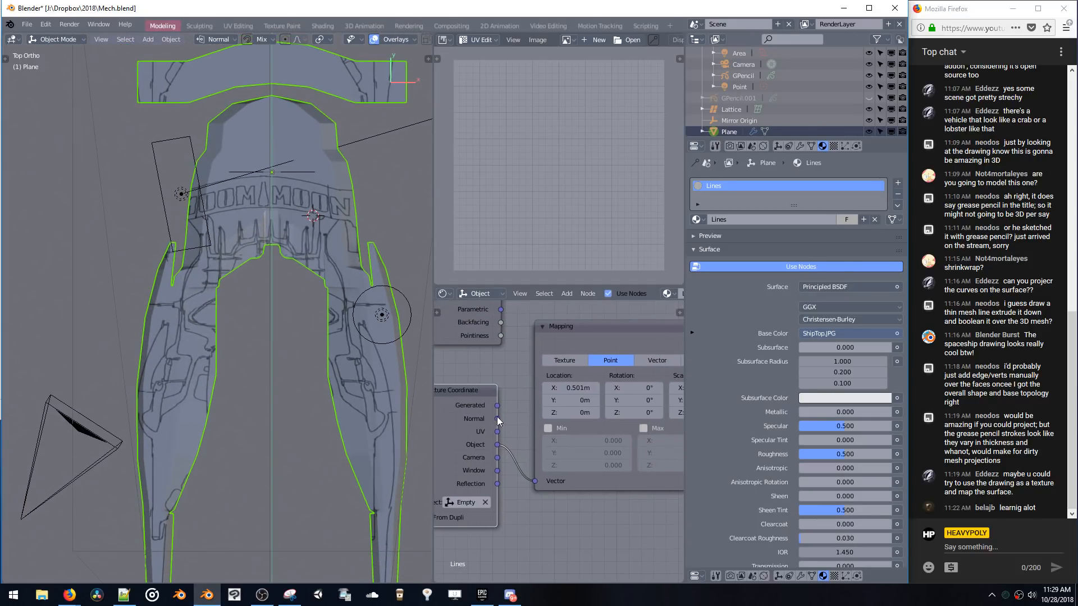
{"action": "left_click_drag", "start_coordinate": [498, 421], "coordinate": [535, 482]}
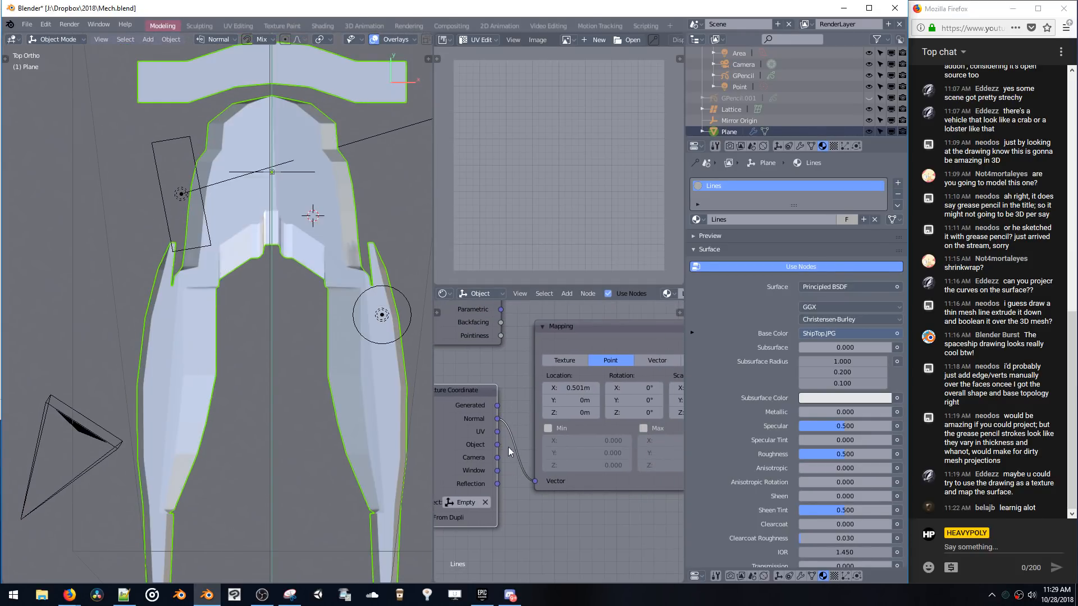
{"action": "left_click_drag", "start_coordinate": [498, 406], "coordinate": [535, 481]}
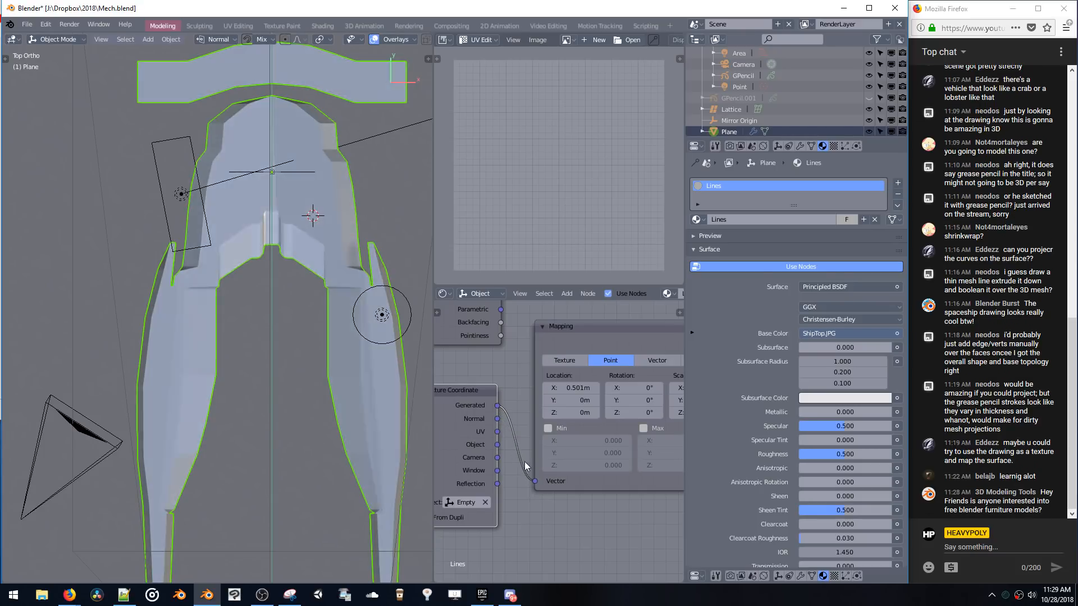
{"action": "mouse_move", "coordinate": [510, 386]}
{"action": "middle_mouse_down"}
{"action": "mouse_move", "coordinate": [499, 369]}
{"action": "mouse_move", "coordinate": [488, 400]}
{"action": "mouse_move", "coordinate": [518, 374]}
{"action": "mouse_move", "coordinate": [517, 395]}
{"action": "middle_mouse_up"}
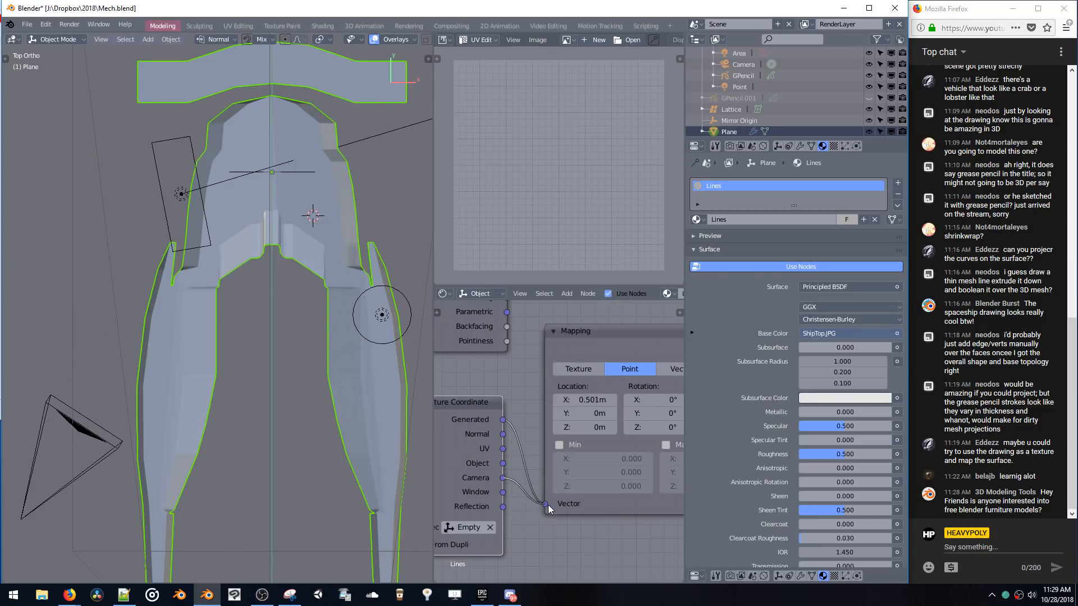
{"action": "left_click_drag", "start_coordinate": [549, 508], "coordinate": [545, 504]}
{"action": "left_click_drag", "start_coordinate": [503, 464], "coordinate": [514, 477]}
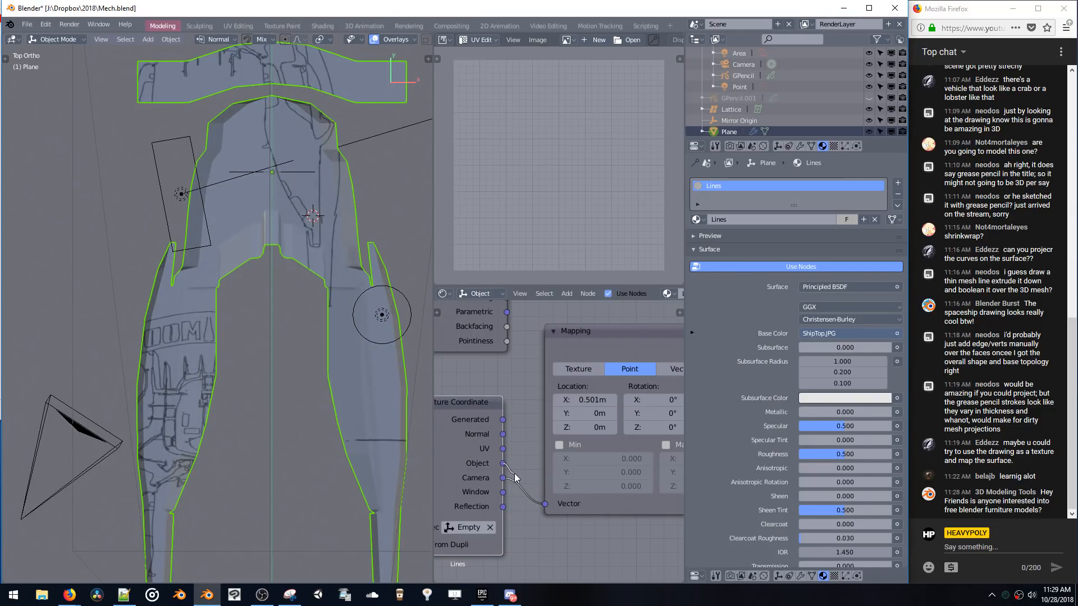
{"action": "left_click_drag", "start_coordinate": [543, 510], "coordinate": [544, 509]}
- Adjust the Mapping node's X location against the ship's projected drawing and set it to 0.4 m
{"action": "scroll", "coordinate": [538, 455], "scroll_direction": "right", "scroll_amount": 3, "text": "ctrl"}
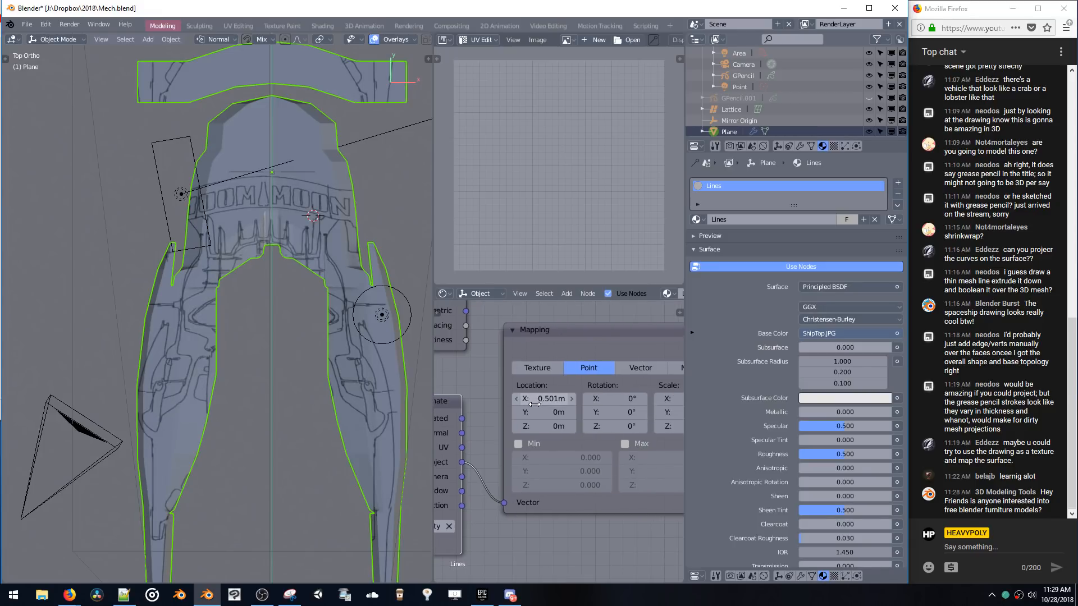
{"action": "left_click_drag", "start_coordinate": [544, 398], "coordinate": [544, 397]}
{"action": "key", "text": "ctrl+z"}
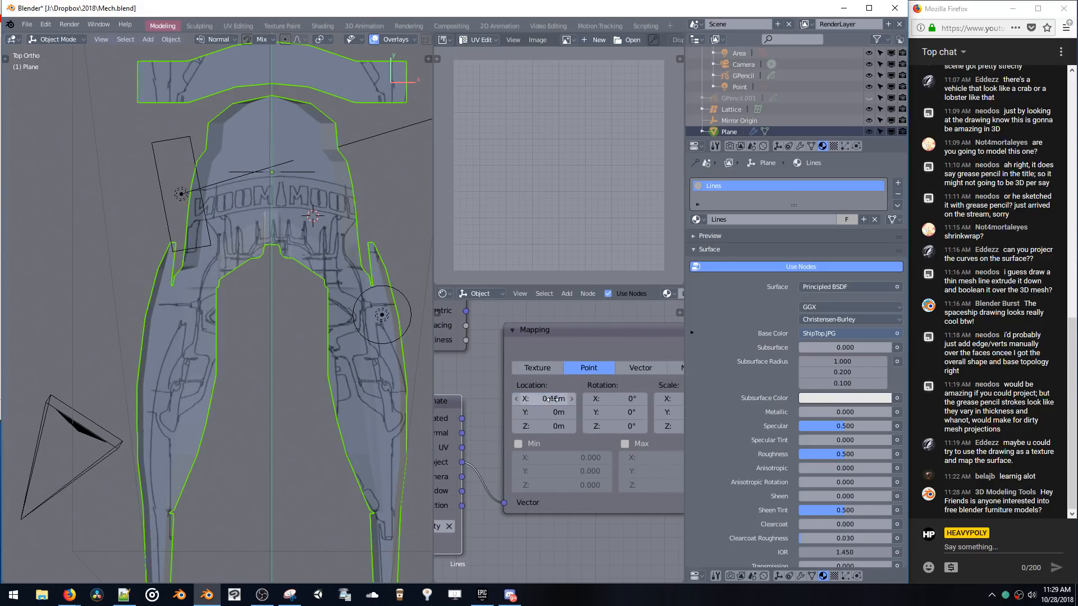
{"action": "scroll", "coordinate": [561, 441], "scroll_direction": "up", "scroll_amount": 3}
{"action": "left_click", "coordinate": [519, 383]}
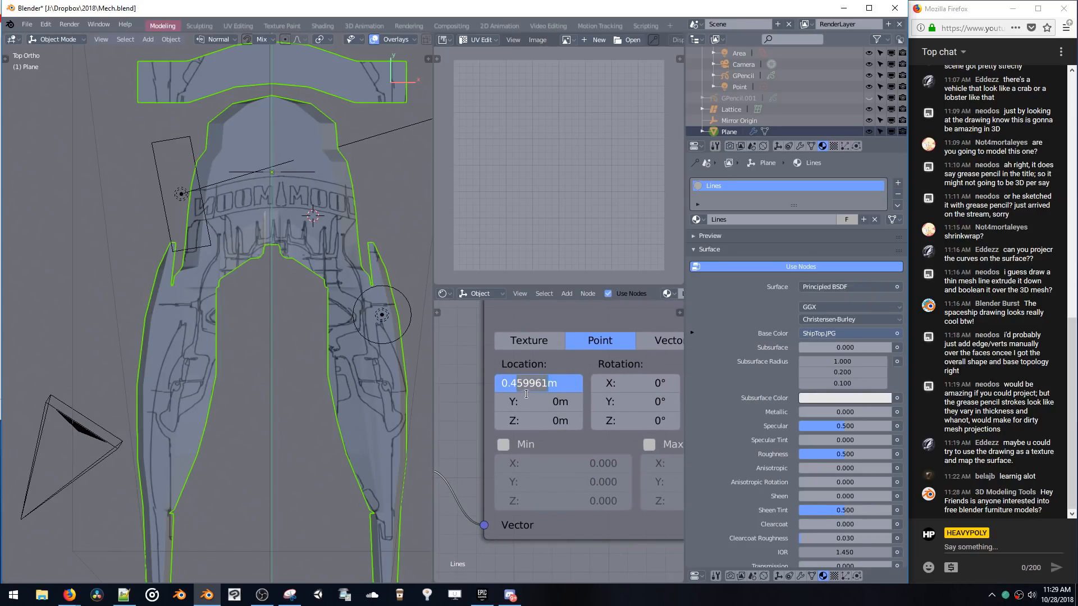
{"action": "key", "text": "Return"}
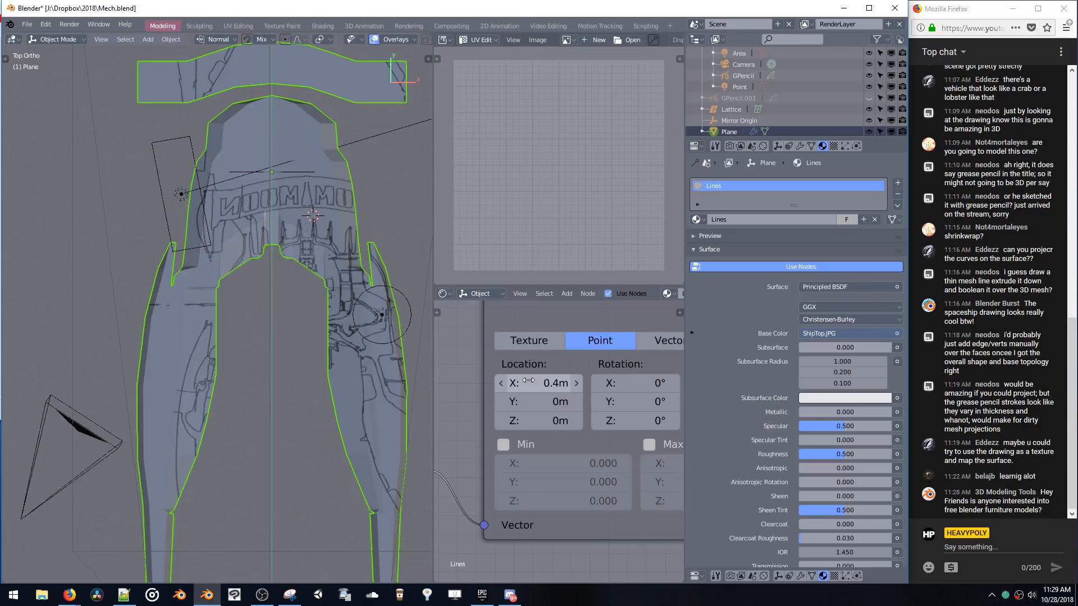
- Delete the lattice surrounding the ship
{"action": "scroll", "coordinate": [348, 169], "scroll_direction": "down", "scroll_amount": 3}
{"action": "middle_click_drag", "start_coordinate": [325, 233], "coordinate": [345, 225]}
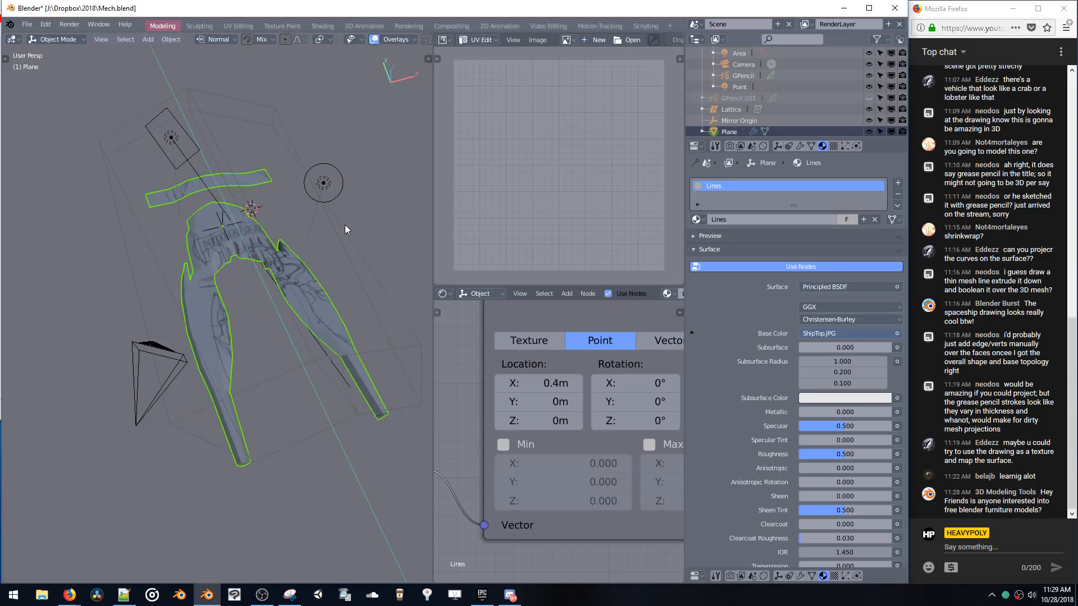
{"action": "left_click", "coordinate": [334, 229]}
{"action": "key", "text": "x"}
{"action": "left_click", "coordinate": [275, 250]}
{"action": "middle_click_drag", "start_coordinate": [295, 251], "coordinate": [297, 216]}
{"action": "scroll", "coordinate": [303, 239], "scroll_direction": "up", "scroll_amount": 2}
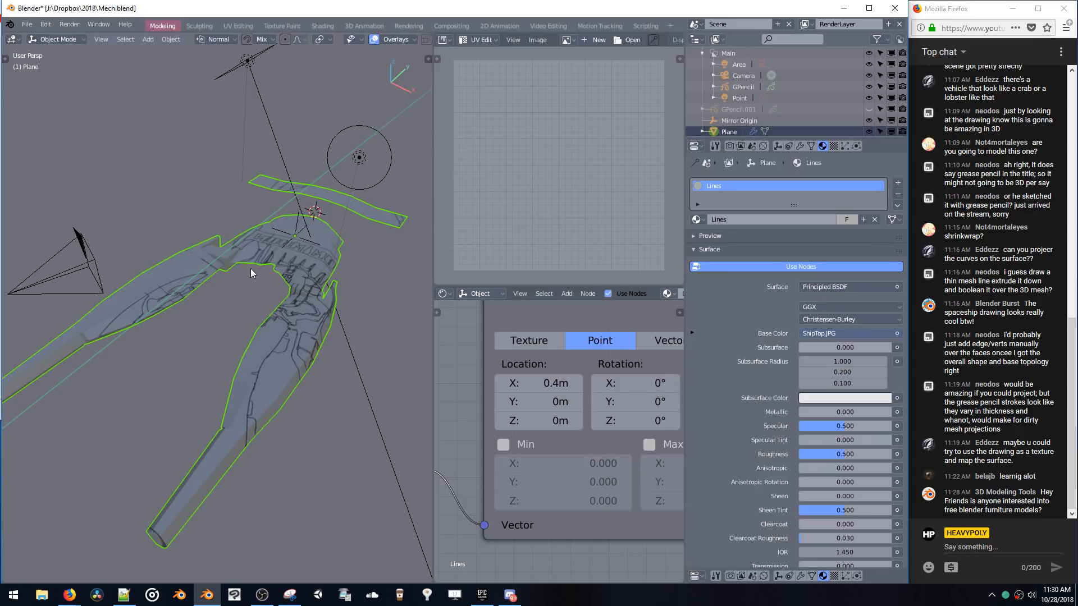
- Move the ship mesh 12.2 m along the global Y axis
{"action": "middle_click_drag", "start_coordinate": [267, 268], "coordinate": [322, 279]}
{"action": "key", "text": "g"}
{"action": "key", "text": "y"}
{"action": "left_click", "coordinate": [254, 252]}
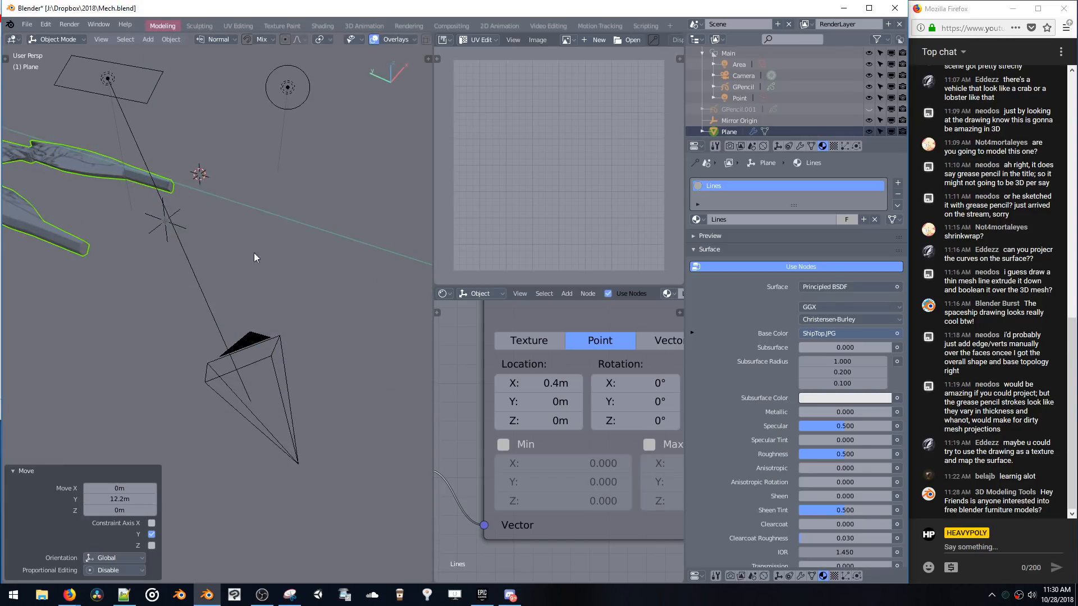
- Add a plane mesh and move it -4.3 m along the global Y axis
{"action": "key", "text": "shift+a"}
{"action": "mouse_move", "coordinate": [259, 260]}
{"action": "mouse_move", "coordinate": [254, 167]}
{"action": "left_click", "coordinate": [308, 167]}
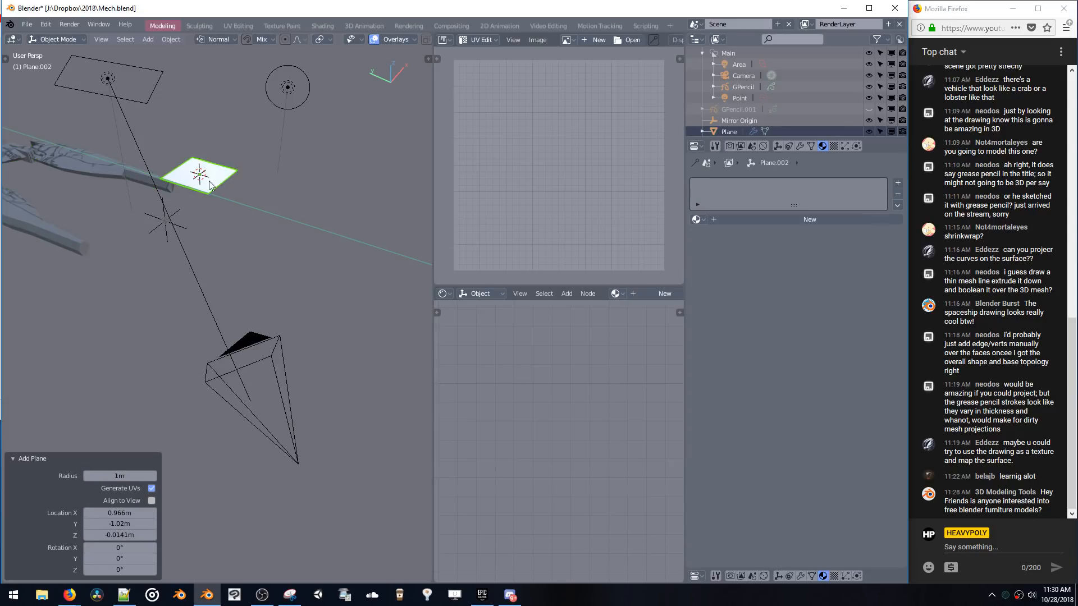
{"action": "key", "text": "g"}
{"action": "key", "text": "y"}
{"action": "left_click", "coordinate": [313, 245]}
{"action": "middle_click_drag", "start_coordinate": [313, 245], "coordinate": [234, 226]}
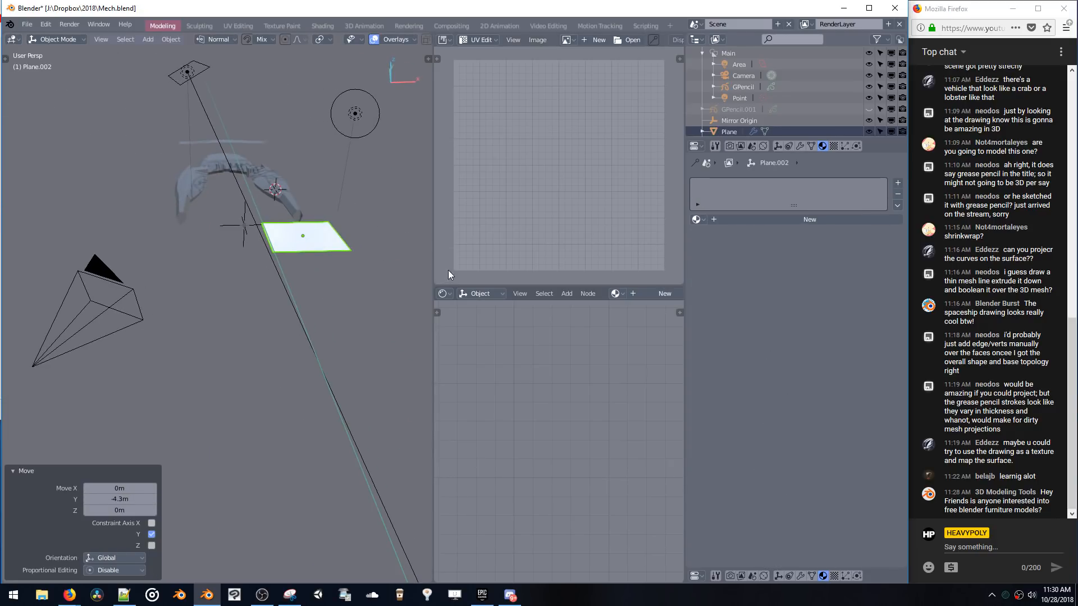
- Set the new plane's X, Y and Z location to 0 m
{"action": "left_click", "coordinate": [777, 146]}
{"action": "type", "text": "0"}
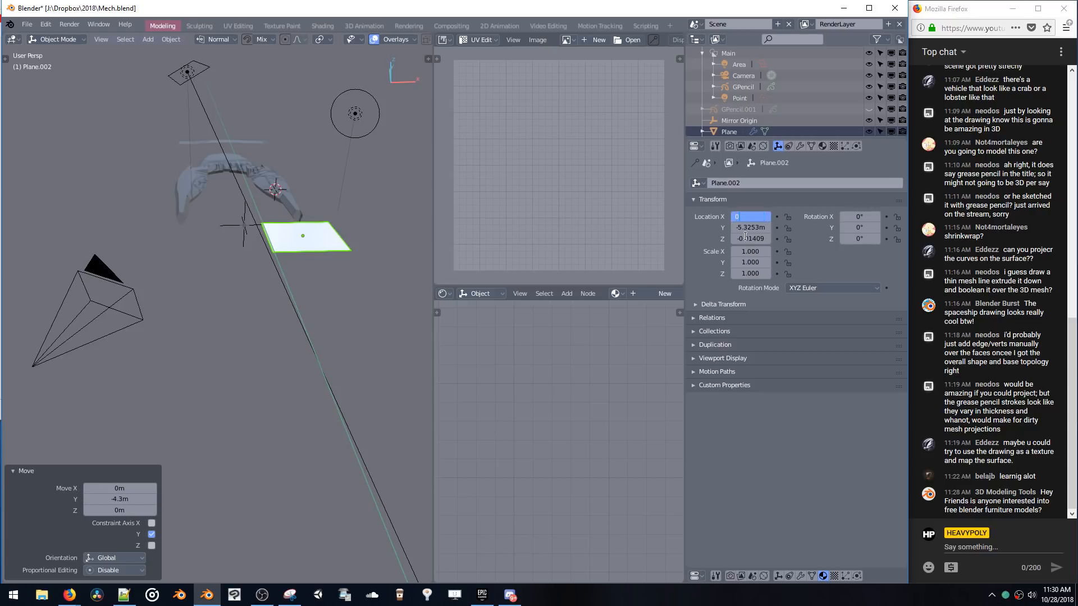
{"action": "key", "text": "Tab"}
{"action": "type", "text": "0"}
{"action": "key", "text": "Tab"}
{"action": "type", "text": "0"}
- In Edit Mode, scale the plane by 4.908 overall and stretch it by 1.769 along the Y axis
{"action": "middle_click_drag", "start_coordinate": [354, 193], "coordinate": [268, 259]}
{"action": "key", "text": "Tab"}
{"action": "key", "text": "s"}
{"action": "left_click", "coordinate": [334, 386]}
{"action": "key", "text": "s"}
{"action": "key", "text": "y"}
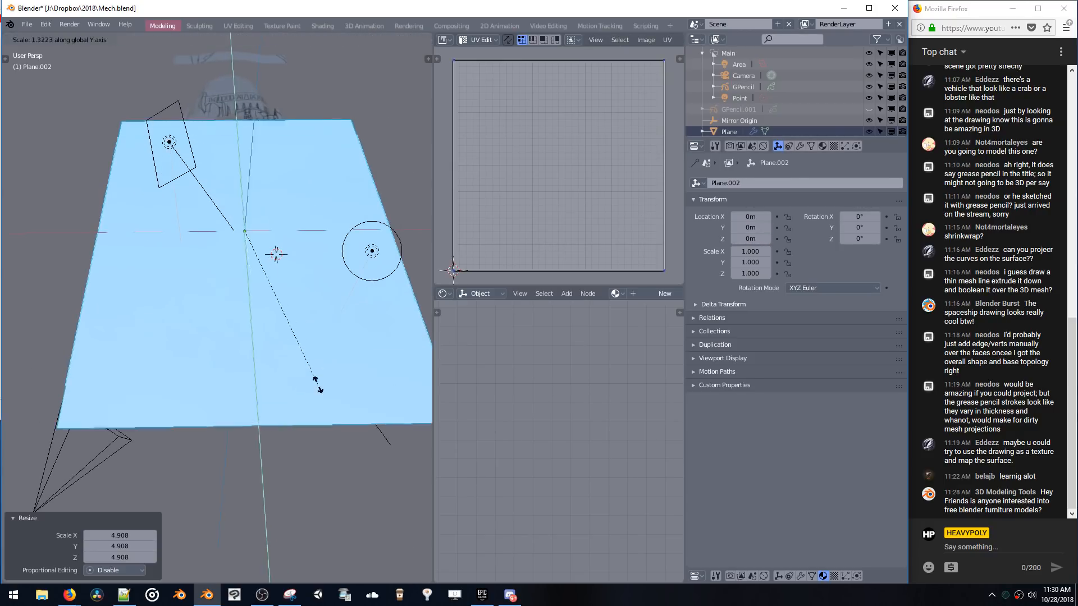
{"action": "left_click", "coordinate": [331, 440]}
- Unwrap the plane and assign the existing Lines material to it
{"action": "key", "text": "u"}
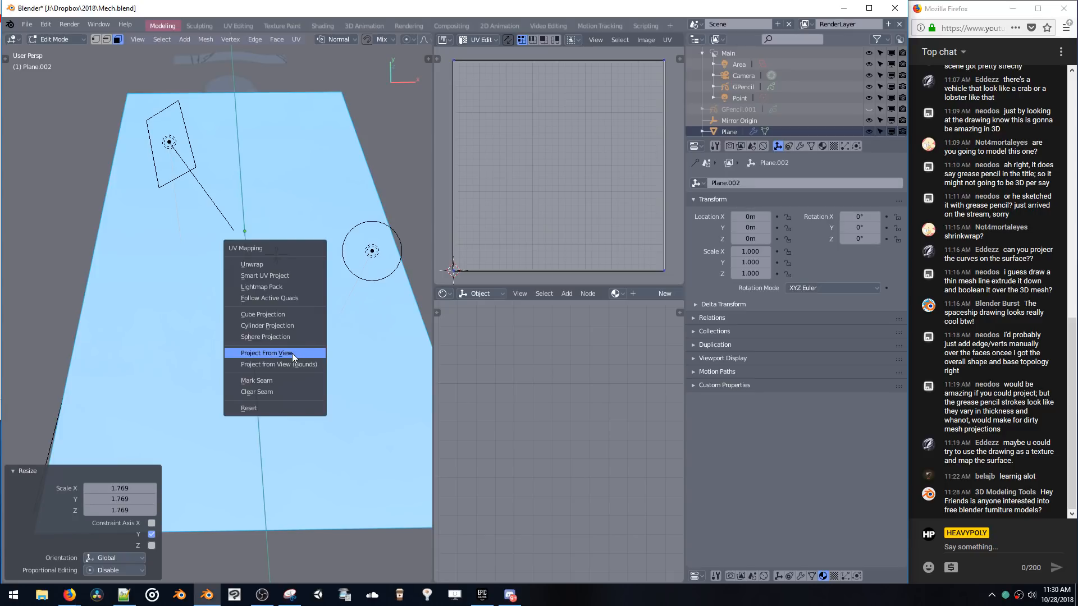
{"action": "left_click", "coordinate": [279, 264]}
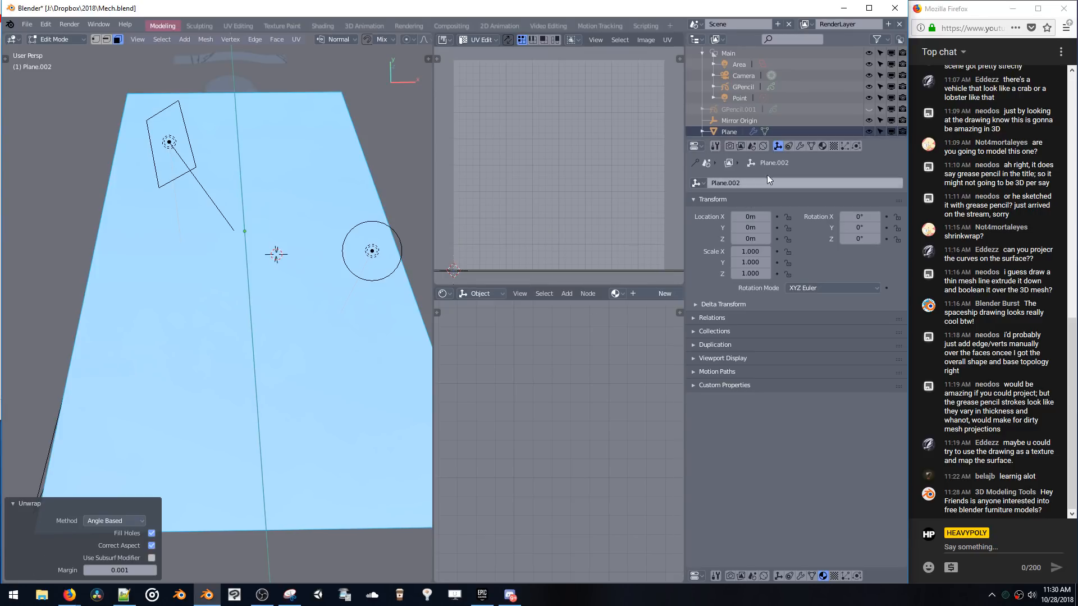
{"action": "left_click", "coordinate": [826, 146]}
{"action": "left_click", "coordinate": [696, 219]}
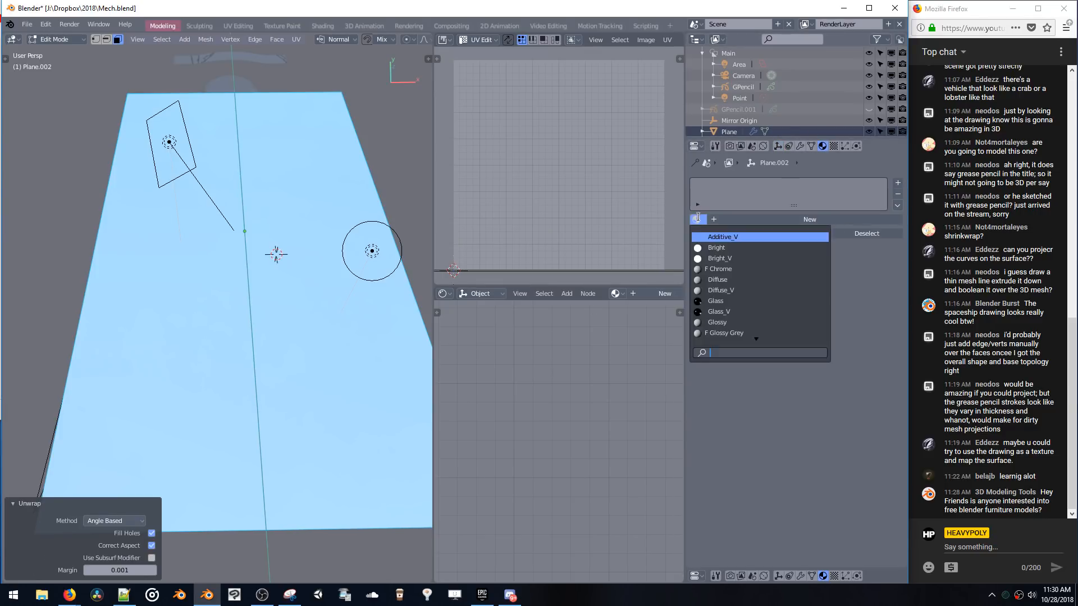
{"action": "type", "text": "to"}
{"action": "key", "text": "BackSpace"}
{"action": "key", "text": "BackSpace"}
{"action": "type", "text": "lin"}
{"action": "left_click", "coordinate": [715, 237]}
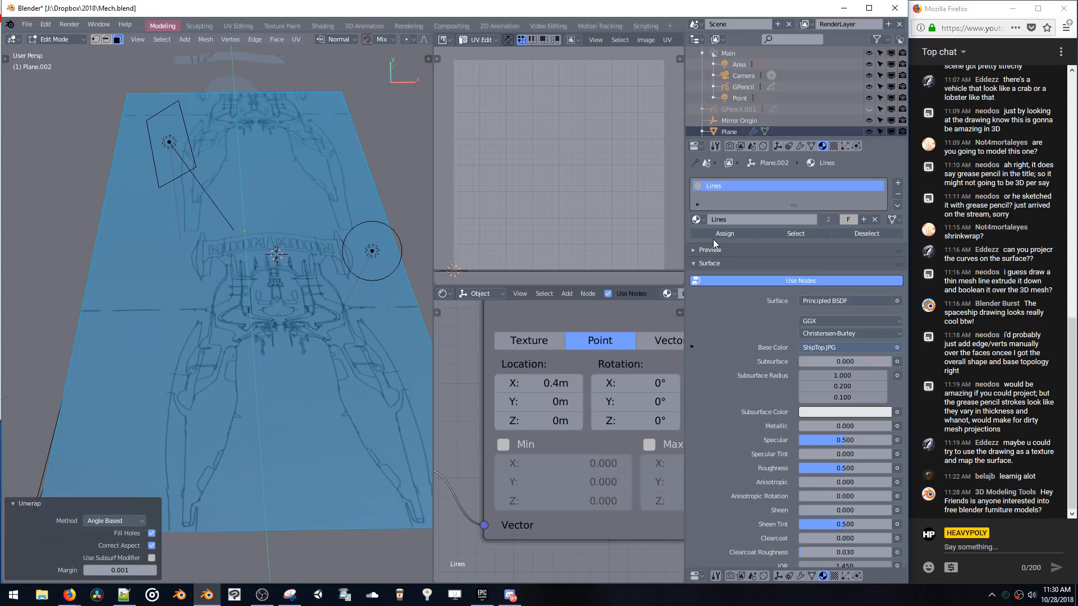
- Set the Mapping node's X location to 0 m
{"action": "middle_click_drag", "start_coordinate": [285, 232], "coordinate": [282, 184], "text": "shift"}
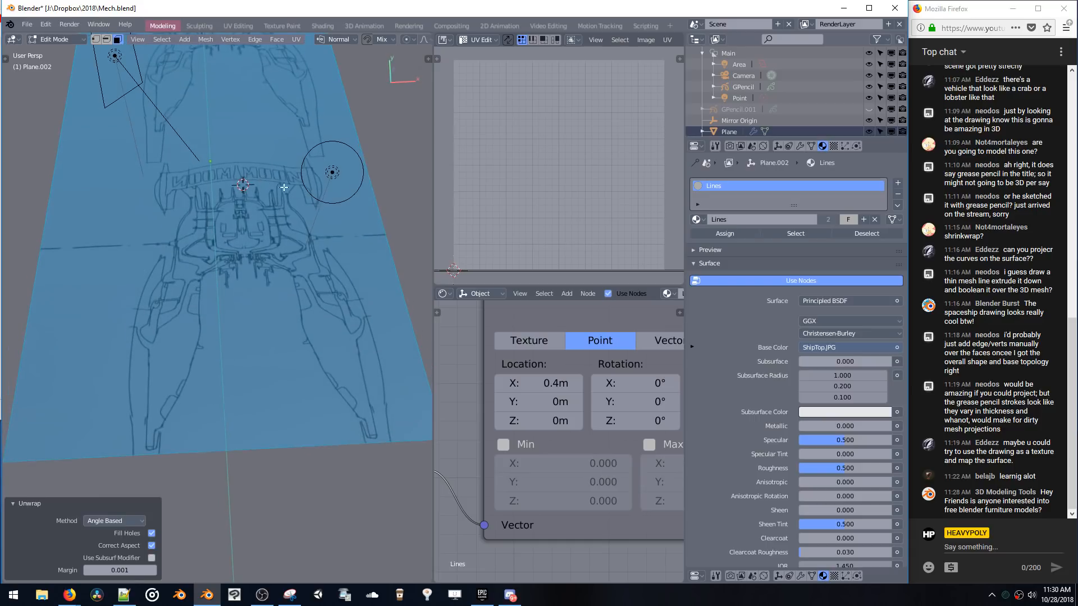
{"action": "left_click", "coordinate": [547, 382]}
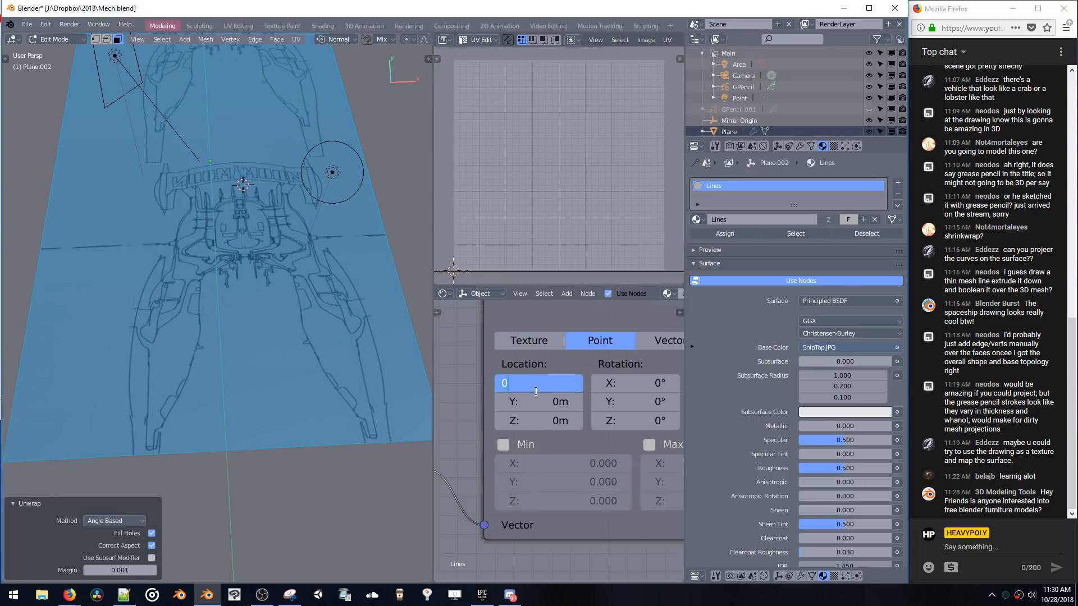
{"action": "key", "text": "Return"}
- Set the Mapping node's X, Y and Z scale to 1
{"action": "middle_click_drag", "start_coordinate": [264, 225], "coordinate": [425, 311]}
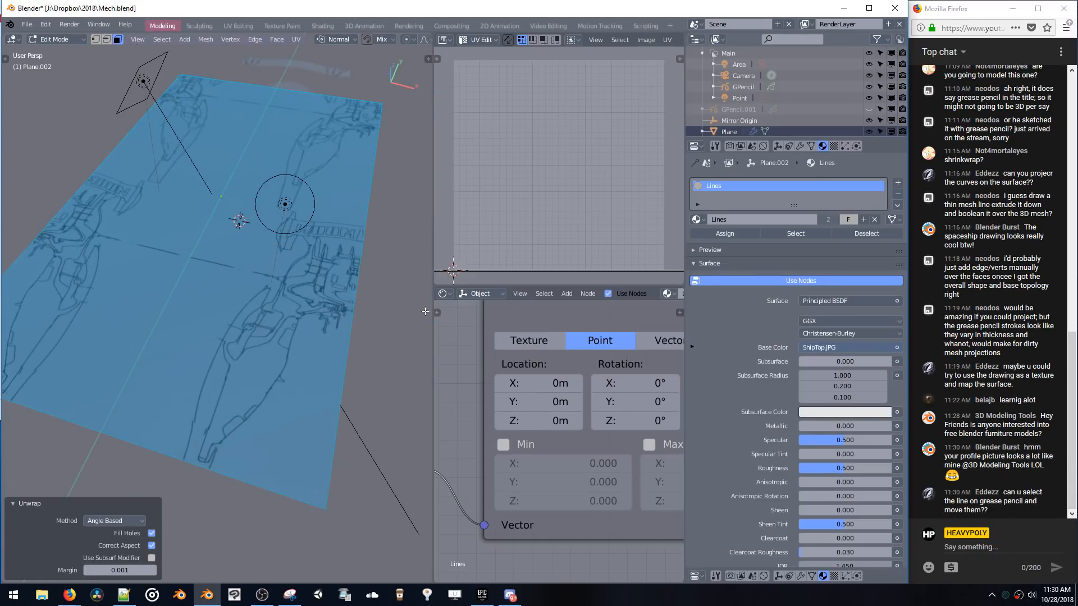
{"action": "middle_click_drag", "start_coordinate": [574, 383], "coordinate": [411, 371]}
{"action": "left_click", "coordinate": [574, 371]}
{"action": "type", "text": "1"}
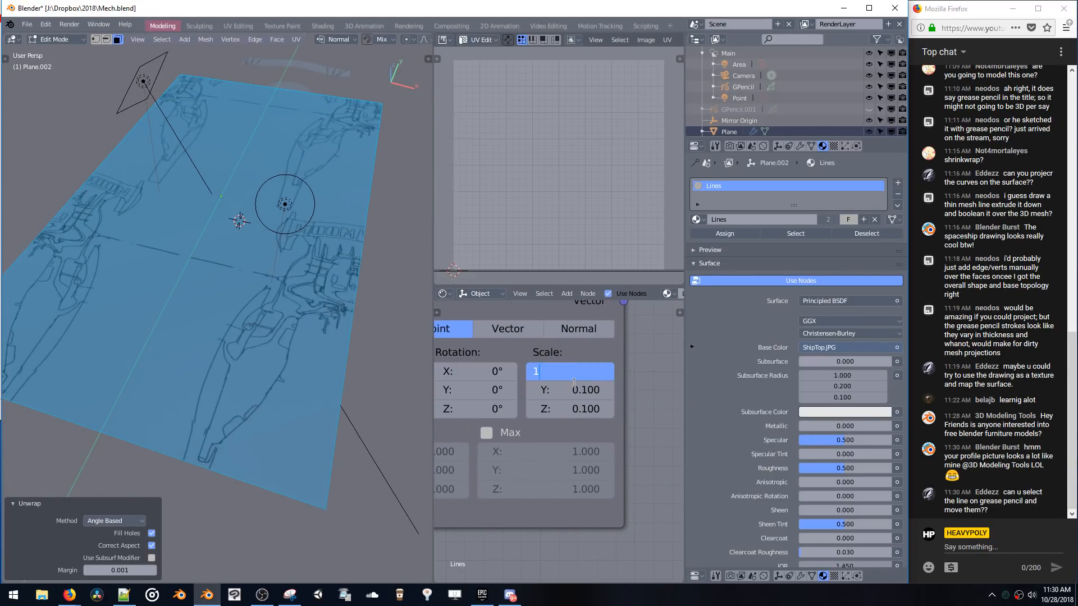
{"action": "key", "text": "Tab"}
{"action": "type", "text": "1"}
{"action": "key", "text": "Tab"}
{"action": "type", "text": "1"}
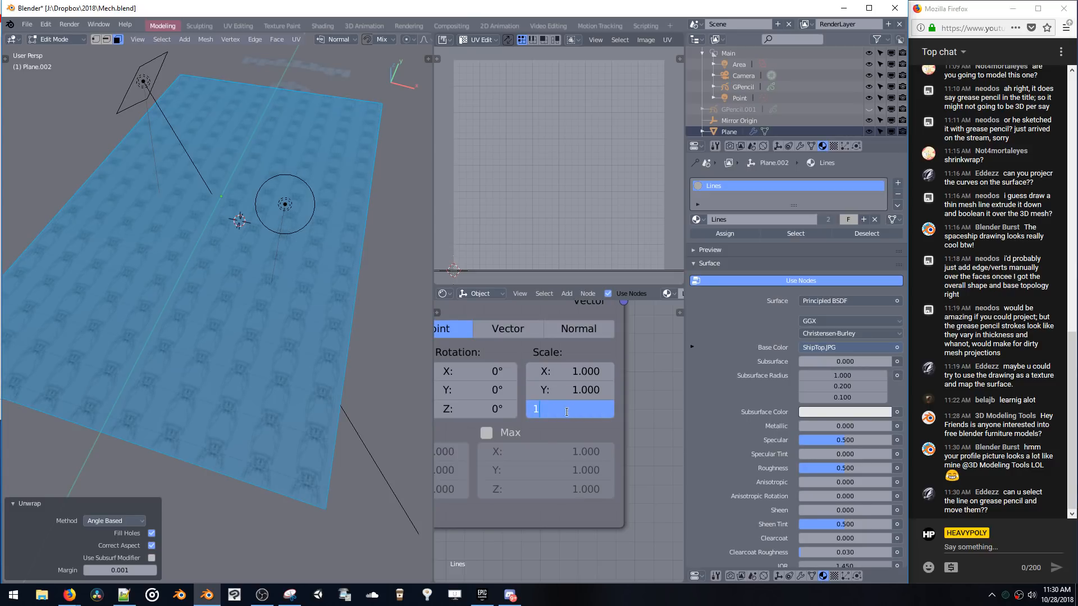
{"action": "key", "text": "Return"}
- Unwrap the plane again, and try moving its UVs in the UV editor before undoing the move
{"action": "middle_click_drag", "start_coordinate": [315, 241], "coordinate": [331, 194]}
{"action": "key", "text": "u"}
{"action": "left_click", "coordinate": [299, 202]}
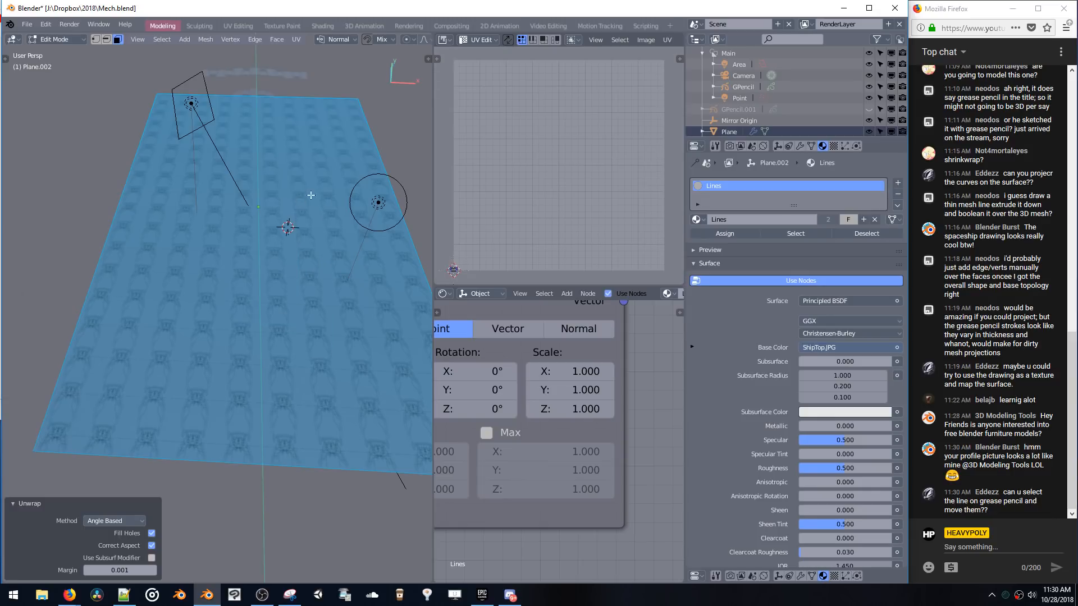
{"action": "key", "text": "g"}
{"action": "left_click", "coordinate": [458, 257]}
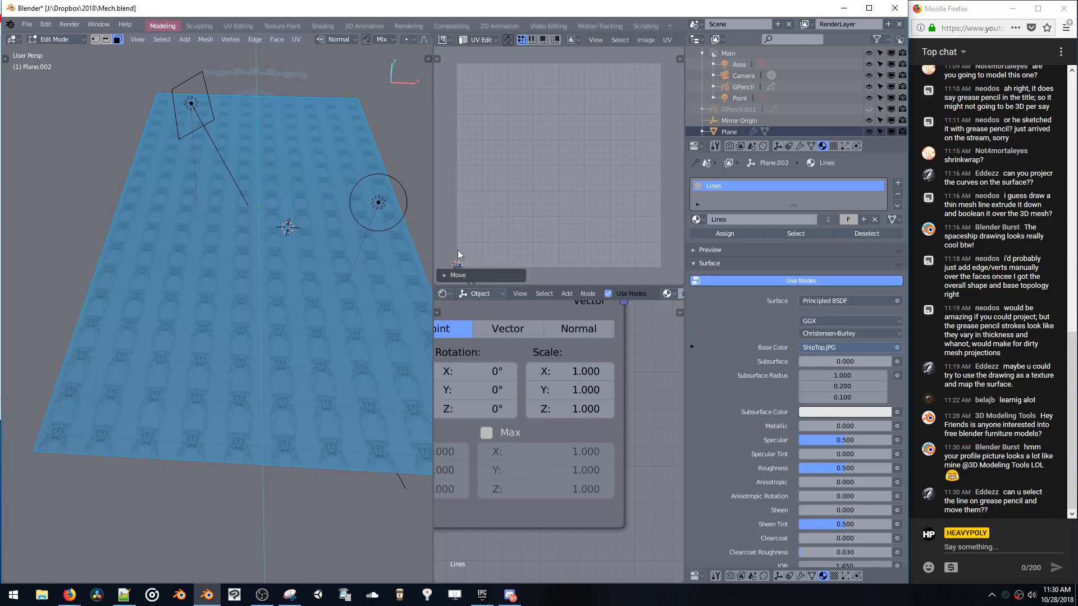
{"action": "key", "text": "ctrl+z"}
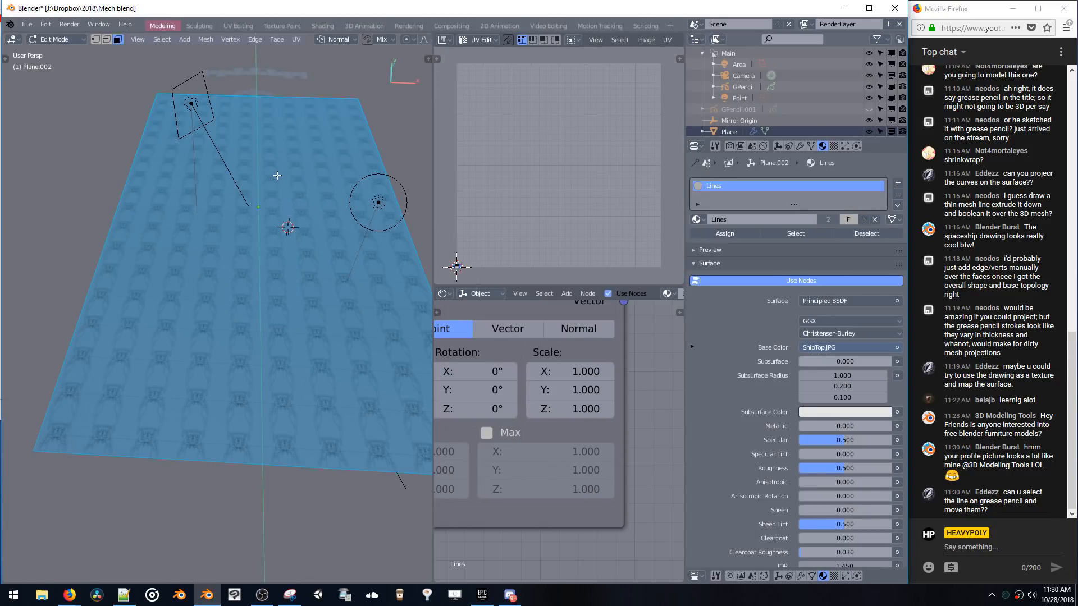
- Project the plane's UVs from the current view, scaled to bounds
{"action": "key", "text": "u"}
{"action": "left_click", "coordinate": [273, 275]}
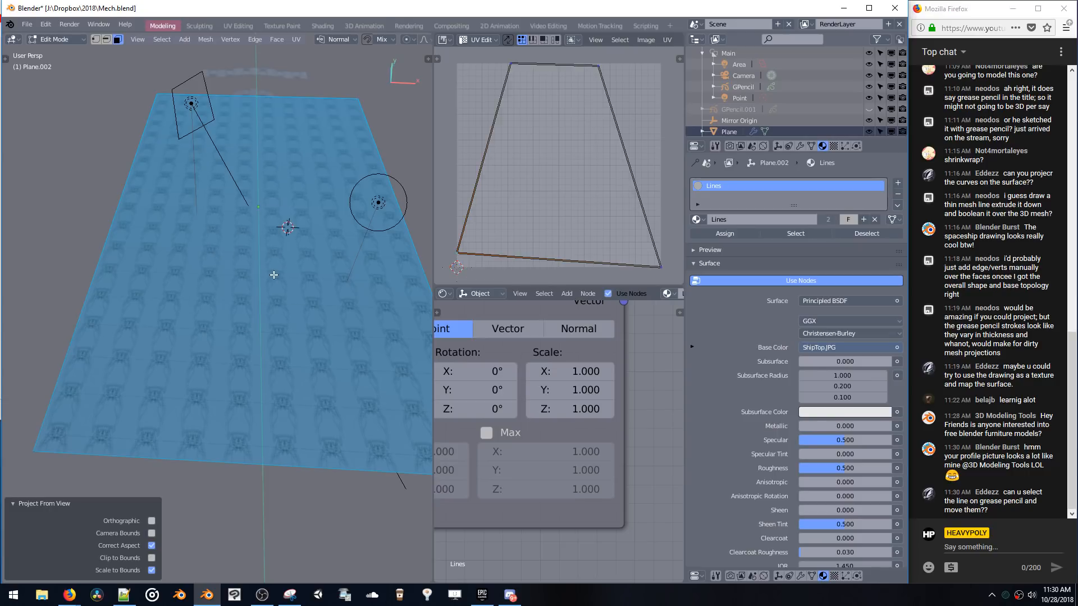
{"action": "middle_click_drag", "start_coordinate": [340, 209], "coordinate": [323, 189]}
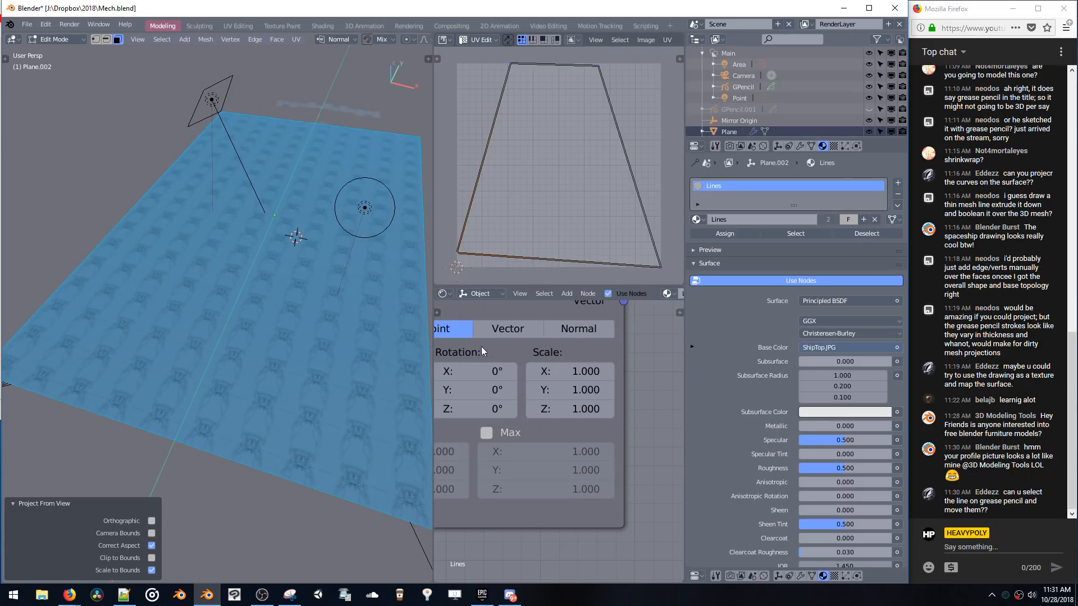
- Disconnect the Texture Coordinate node's Object output from the Mapping node
{"action": "middle_click_drag", "start_coordinate": [461, 340], "coordinate": [646, 353]}
{"action": "middle_click_drag", "start_coordinate": [490, 393], "coordinate": [584, 339]}
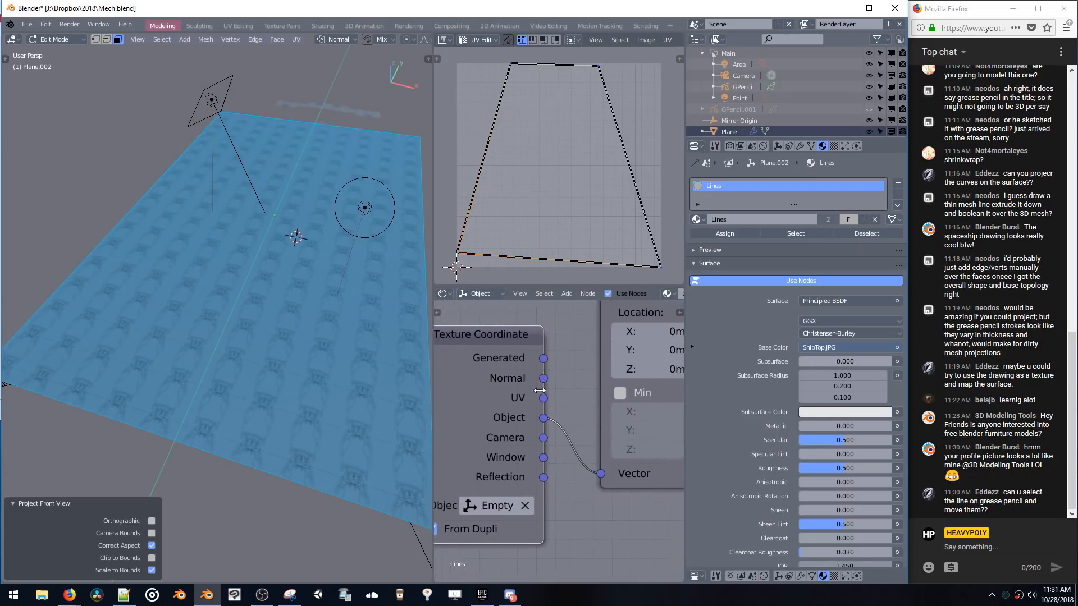
{"action": "left_click_drag", "start_coordinate": [598, 467], "coordinate": [577, 453]}
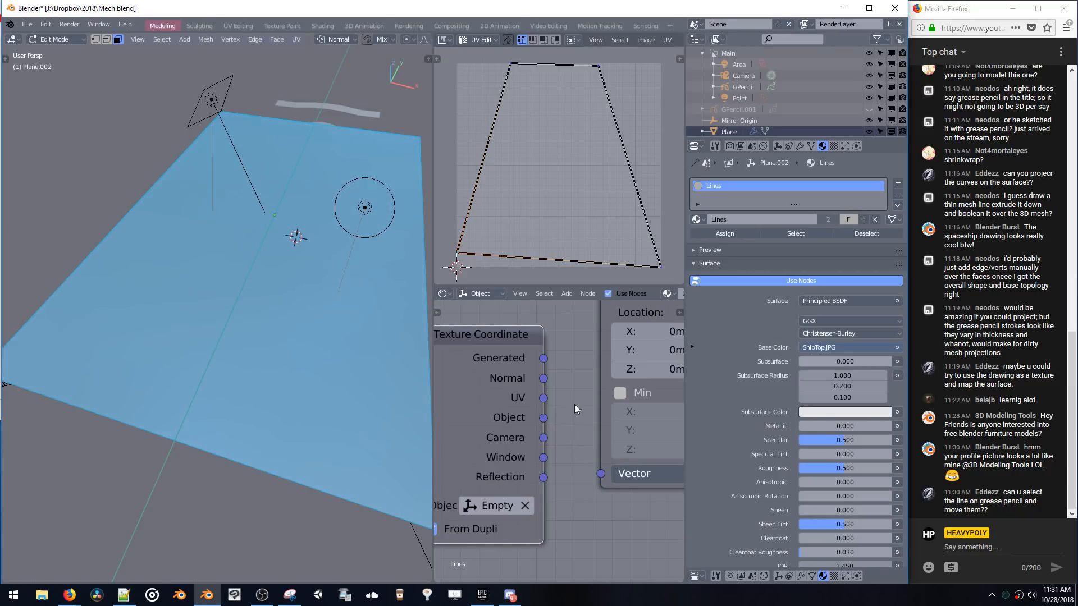
- Disconnect the Mapping node from the Vector input of the ShipTop.JPG image texture
{"action": "middle_click_drag", "start_coordinate": [588, 376], "coordinate": [472, 403]}
{"action": "middle_click_drag", "start_coordinate": [581, 355], "coordinate": [470, 379]}
{"action": "middle_click_drag", "start_coordinate": [623, 367], "coordinate": [474, 384]}
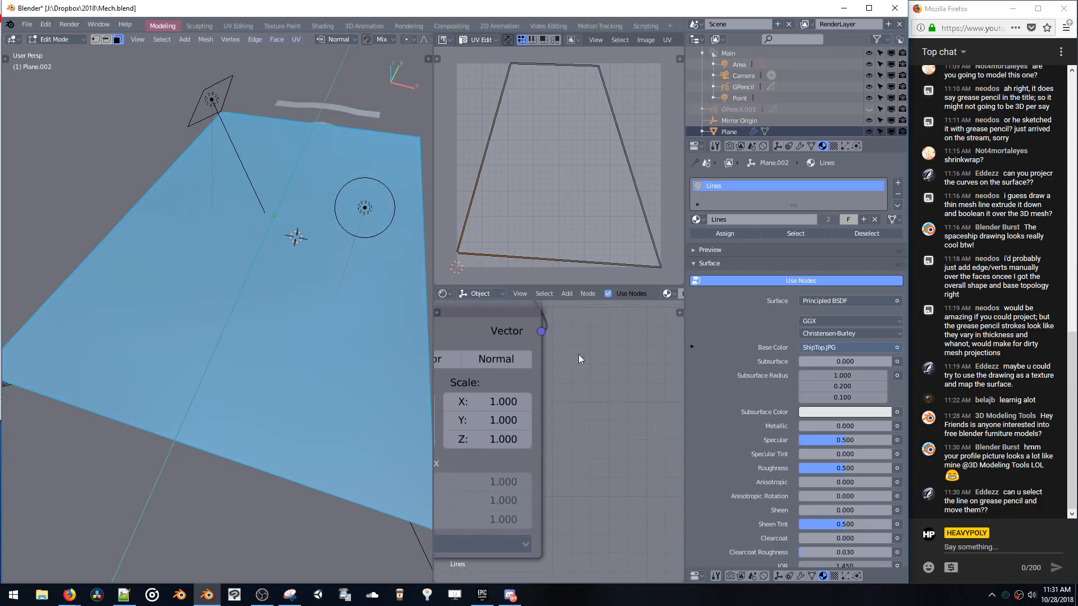
{"action": "middle_click_drag", "start_coordinate": [644, 409], "coordinate": [607, 446]}
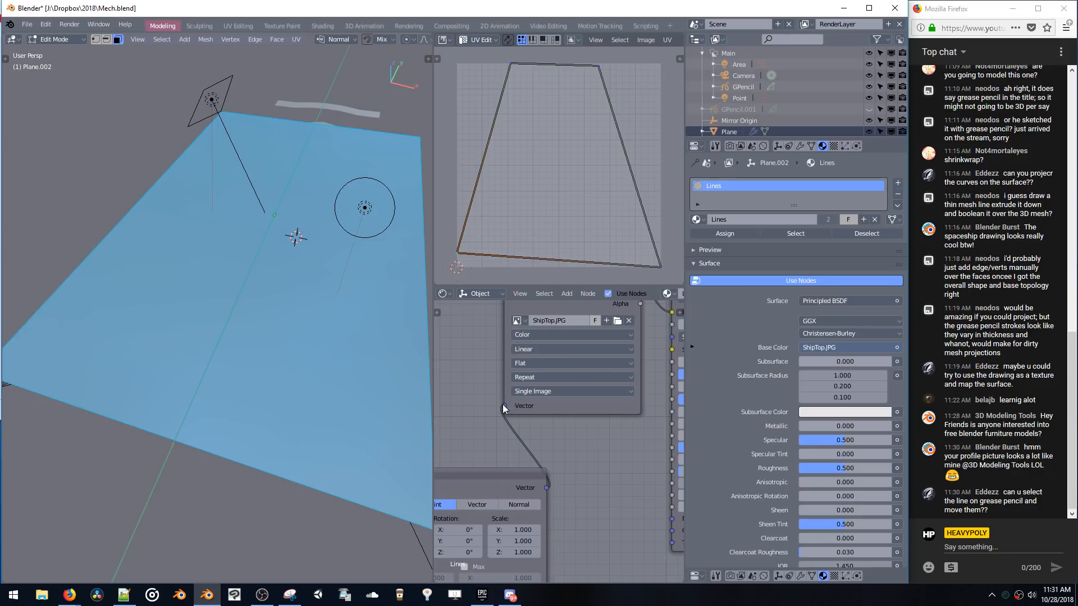
{"action": "left_click_drag", "start_coordinate": [503, 404], "coordinate": [504, 405]}
- Unwrap the plane's face with the Angle Based method
{"action": "middle_click_drag", "start_coordinate": [359, 209], "coordinate": [333, 301]}
{"action": "key", "text": "a"}
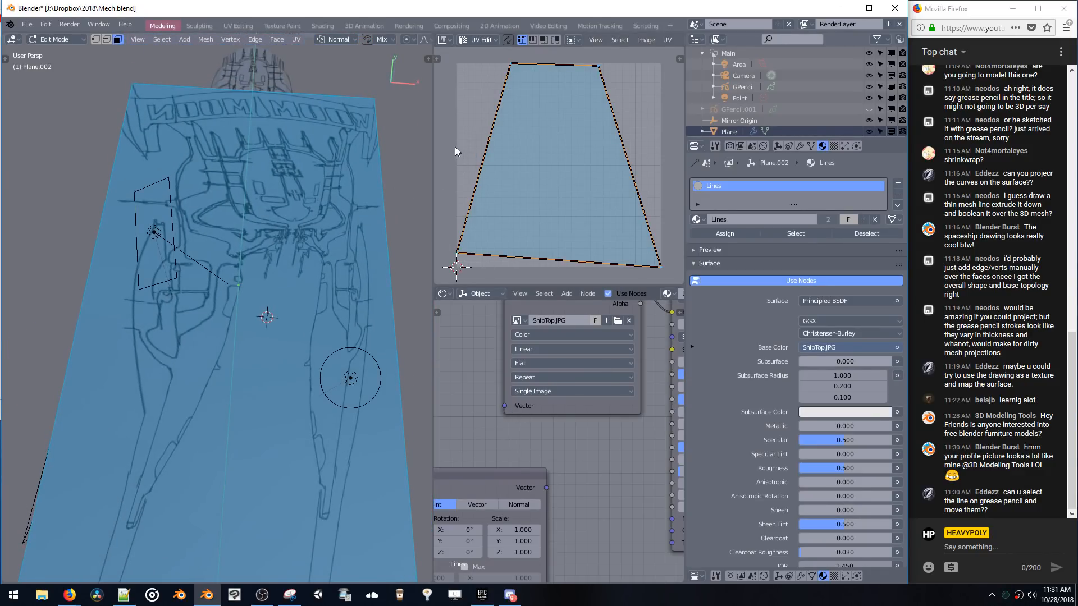
{"action": "key", "text": "e"}
{"action": "key", "text": "u"}
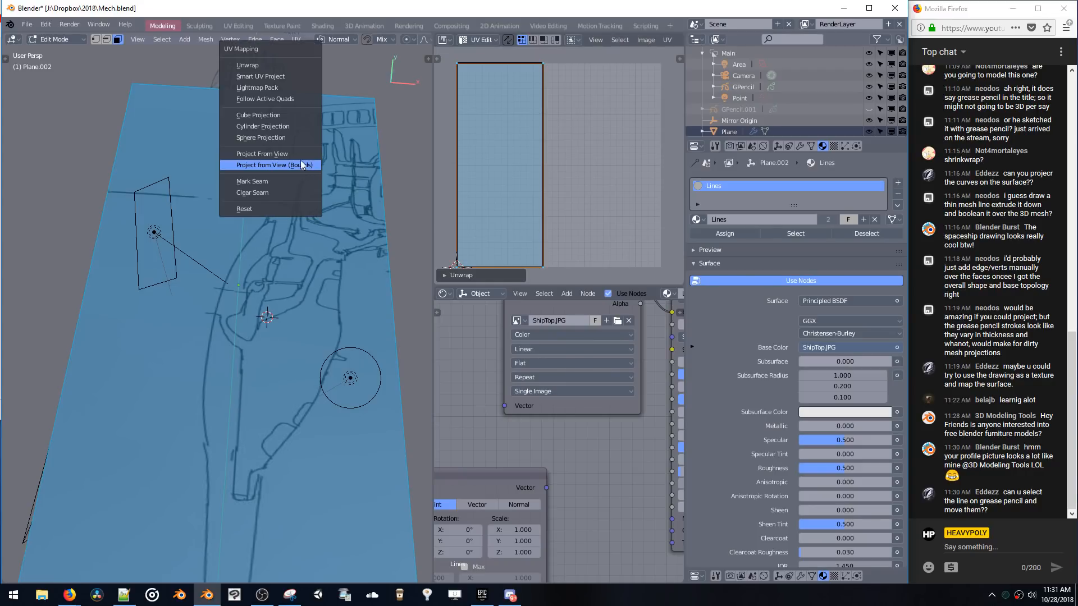
{"action": "left_click", "coordinate": [290, 64]}
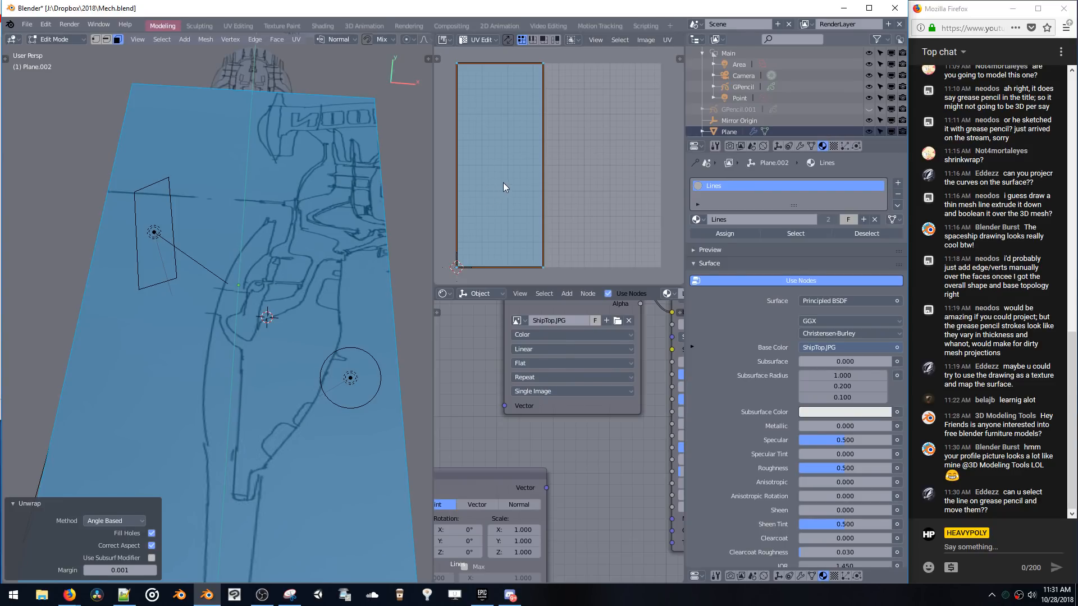
- Stretch the plane's UVs along X by about 0.57 so they fill the whole UV square
{"action": "left_click_drag", "start_coordinate": [541, 68], "coordinate": [567, 129]}
{"action": "key", "text": "ctrl+z"}
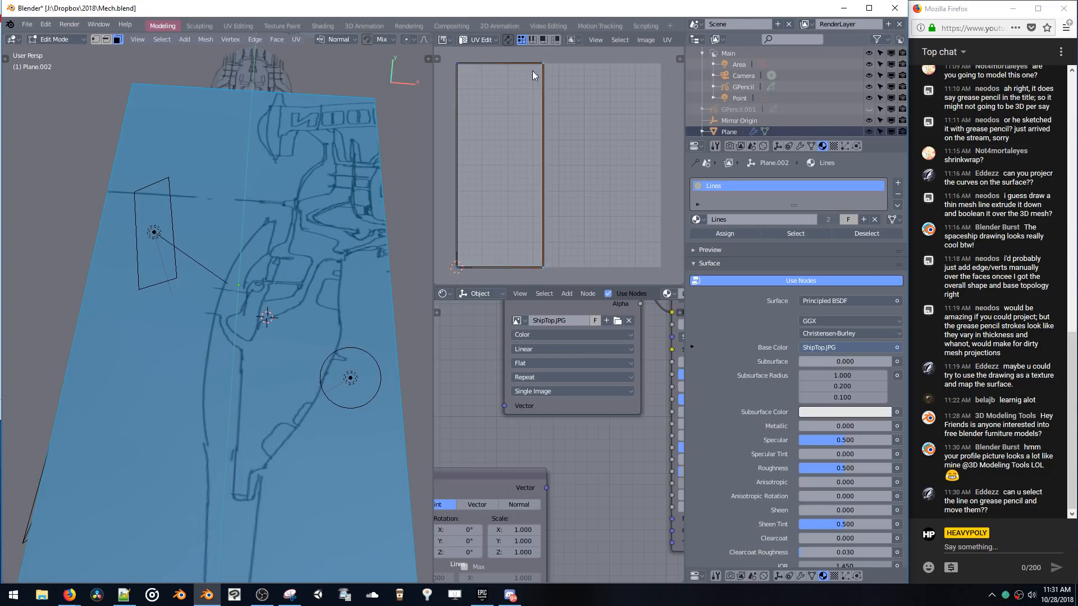
{"action": "key", "text": "g"}
{"action": "key", "text": "x"}
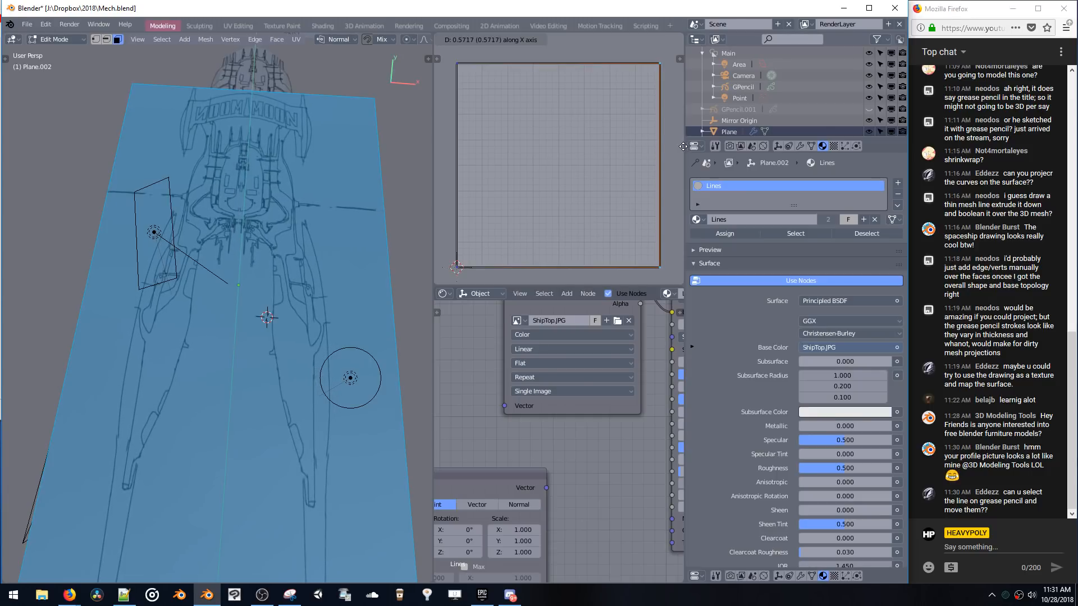
{"action": "left_click", "coordinate": [683, 147]}
{"action": "middle_click_drag", "start_coordinate": [314, 195], "coordinate": [362, 125], "text": "shift"}
{"action": "scroll", "coordinate": [360, 194], "scroll_direction": "down", "scroll_amount": 2}
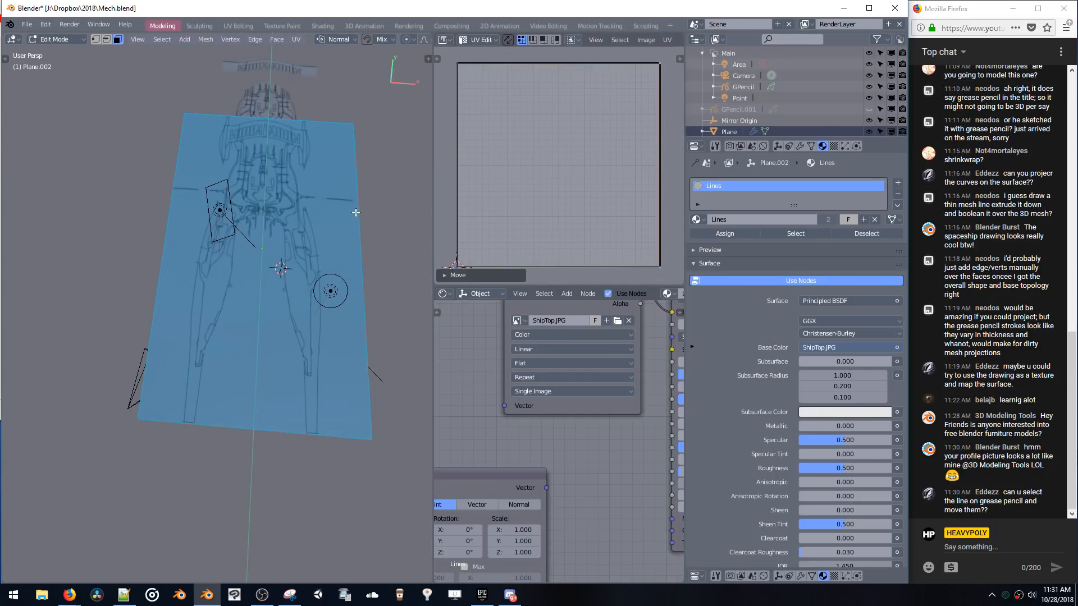
- Try moving the plane's side edge outward along X by about 0.354 m
{"action": "left_click", "coordinate": [355, 213]}
{"action": "key", "text": "g"}
{"action": "key", "text": "x"}
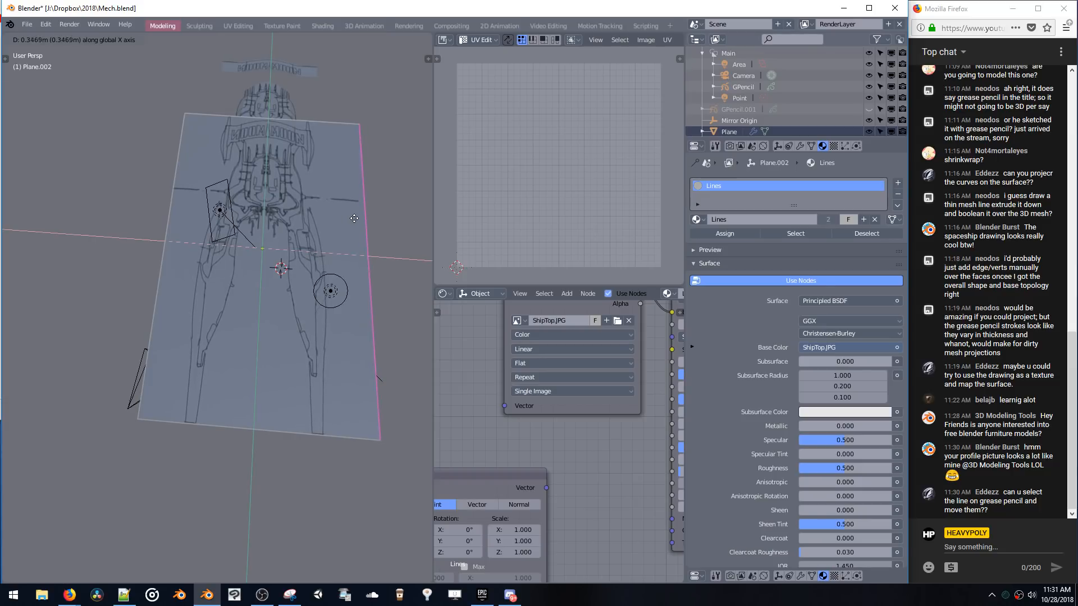
{"action": "left_click", "coordinate": [349, 218]}
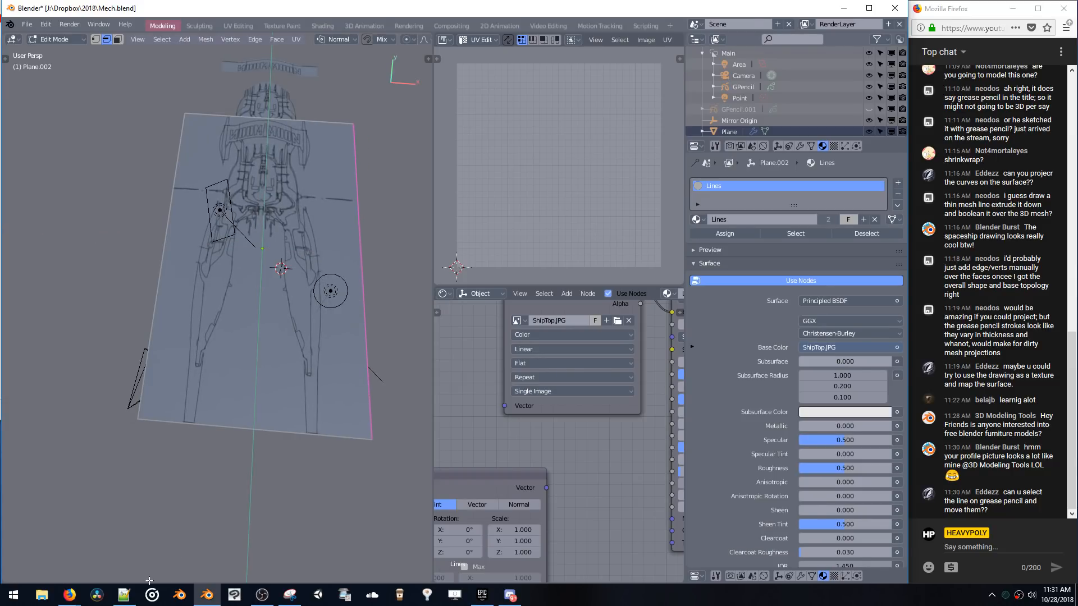
{"action": "key", "text": "g"}
{"action": "key", "text": "x"}
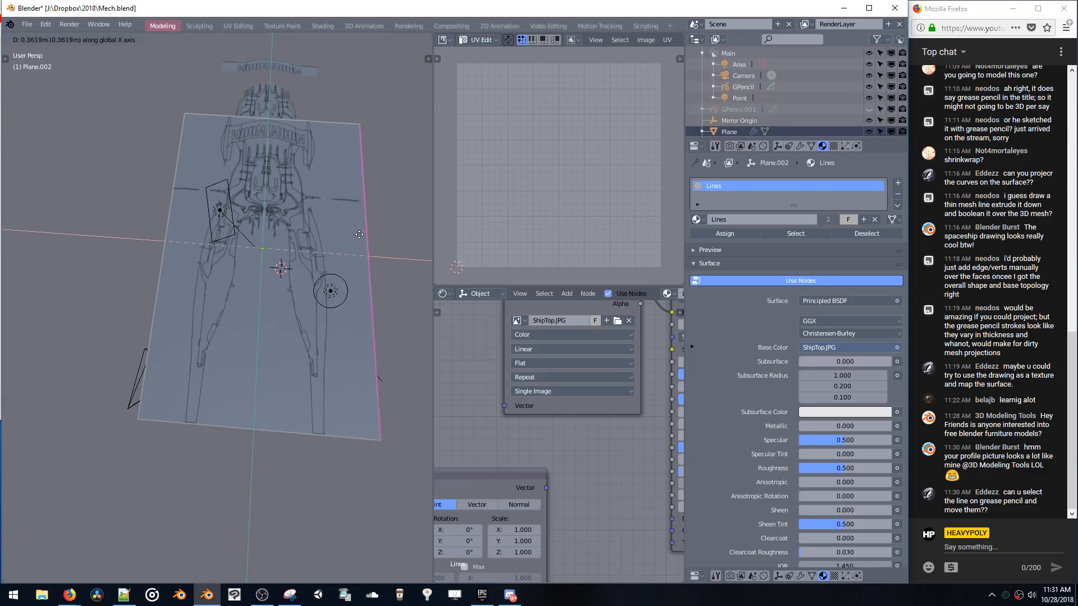
{"action": "left_click", "coordinate": [358, 240]}
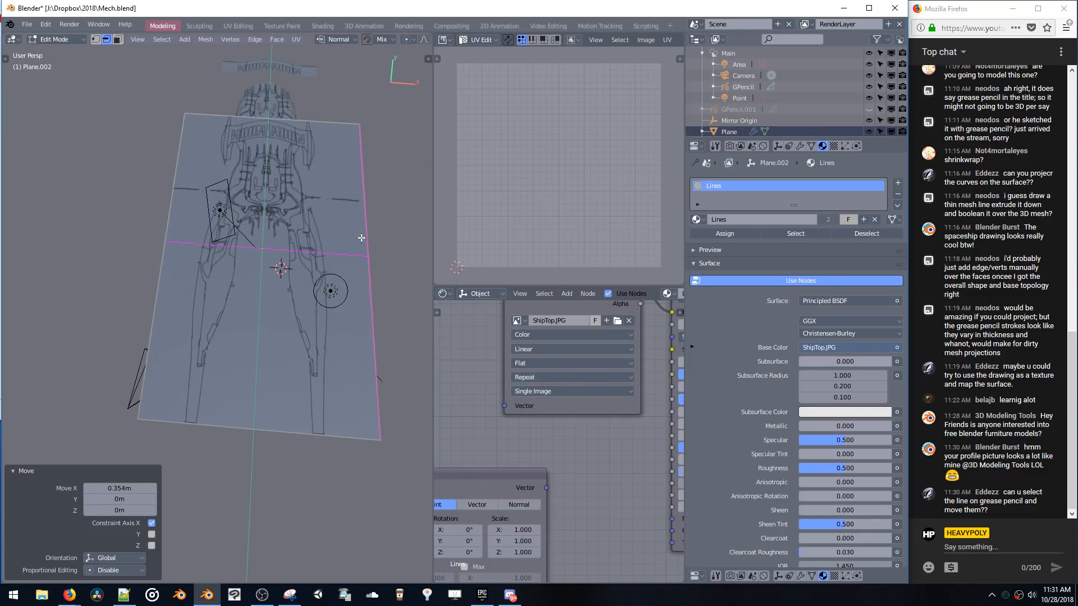
- Try edge-sliding the side edge to the plane's centerline, and undo the edge changes
{"action": "key", "text": "g"}
{"action": "key", "text": "g"}
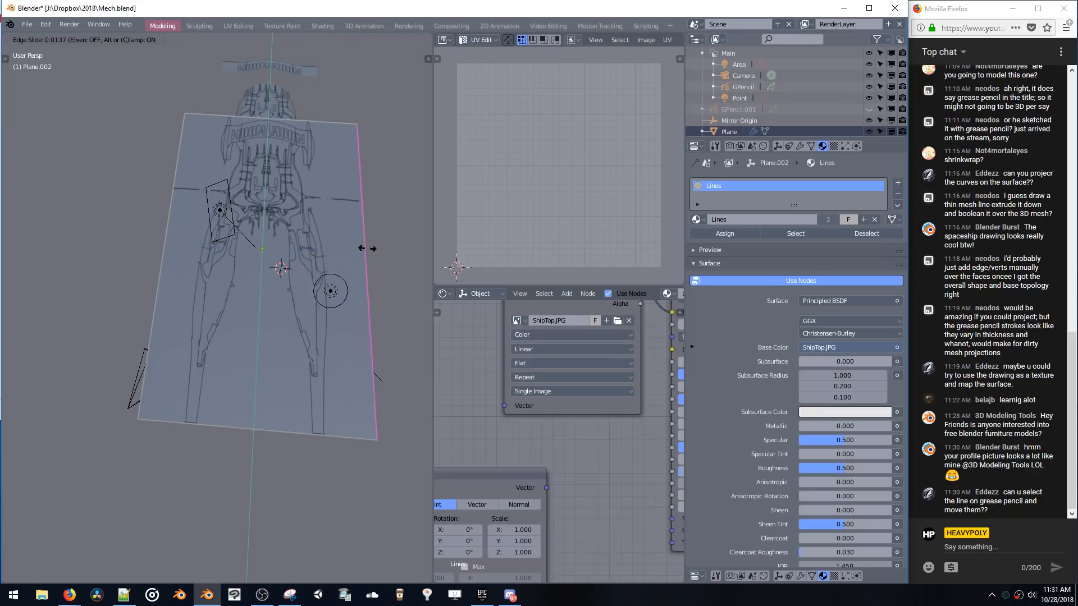
{"action": "left_click", "coordinate": [425, 262]}
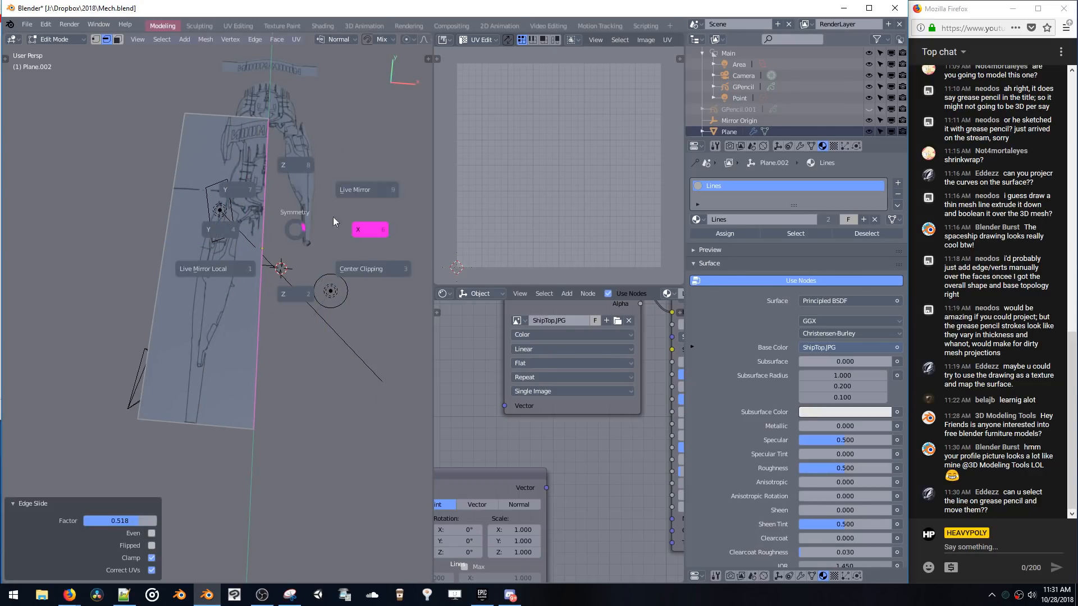
{"action": "key", "text": "ctrl+z"}
{"action": "mouse_move", "coordinate": [331, 202]}
{"action": "middle_mouse_down"}
{"action": "mouse_move", "coordinate": [332, 132]}
{"action": "mouse_move", "coordinate": [300, 146]}
{"action": "mouse_move", "coordinate": [295, 132]}
{"action": "mouse_move", "coordinate": [292, 170]}
{"action": "mouse_move", "coordinate": [339, 203]}
{"action": "middle_mouse_up"}
{"action": "key", "text": "ctrl+z"}
- Make the plane symmetric across the X axis with a live mirror
{"action": "key", "text": "alt+x"}
{"action": "left_click", "coordinate": [348, 118]}
{"action": "middle_click_drag", "start_coordinate": [328, 163], "coordinate": [310, 269], "text": "shift"}
{"action": "middle_click_drag", "start_coordinate": [316, 229], "coordinate": [318, 315]}
{"action": "key", "text": "a"}
{"action": "left_click", "coordinate": [319, 245]}
{"action": "key", "text": "h"}
{"action": "key", "text": "a"}
{"action": "left_click", "coordinate": [384, 200]}
{"action": "key", "text": "v"}
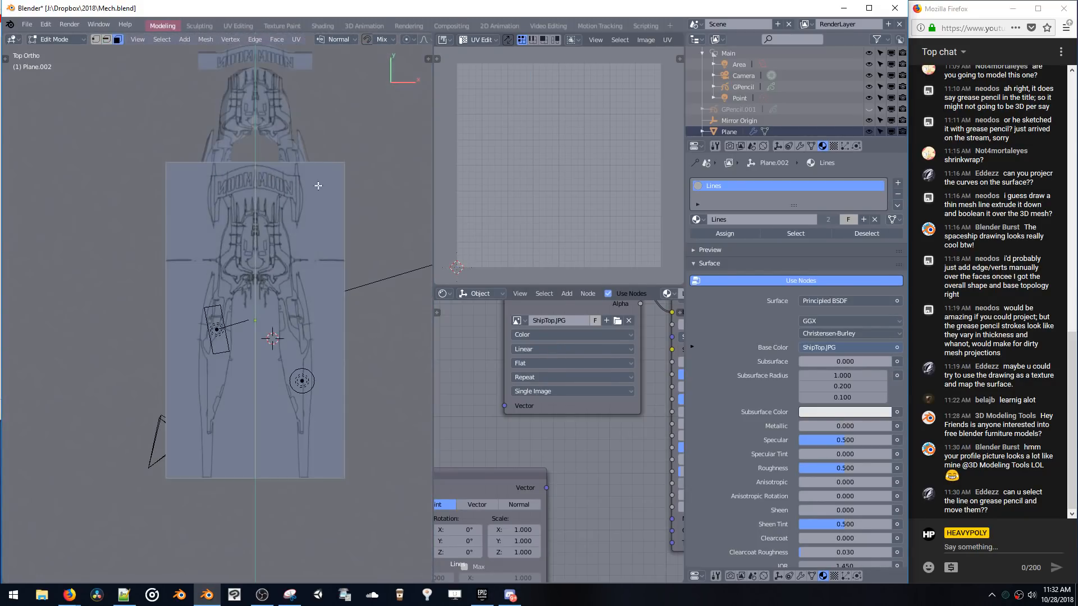
- Widen the mirrored plane by moving its side edge -1.2 m along X
{"action": "key", "text": "space"}
{"action": "left_click", "coordinate": [171, 278]}
{"action": "key", "text": "g"}
{"action": "key", "text": "x"}
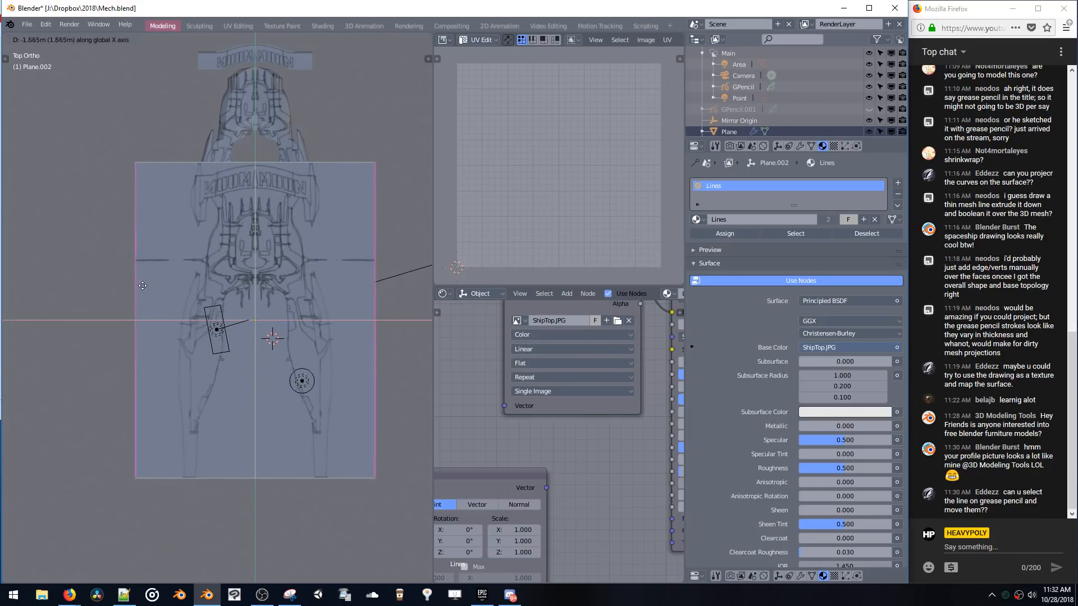
{"action": "left_click", "coordinate": [152, 285]}
{"action": "middle_click_drag", "start_coordinate": [212, 271], "coordinate": [229, 244], "text": "shift"}
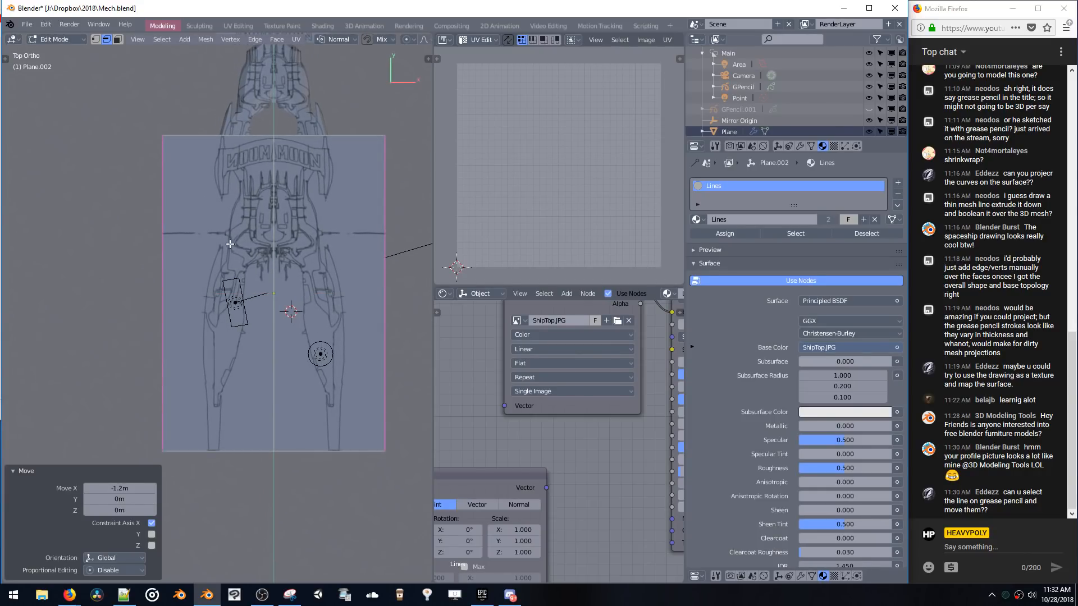
- Add three lengthwise loop cuts to the mirrored half of the plane
{"action": "key", "text": "ctrl+r"}
{"action": "left_click", "coordinate": [225, 142]}
{"action": "left_click", "coordinate": [240, 150]}
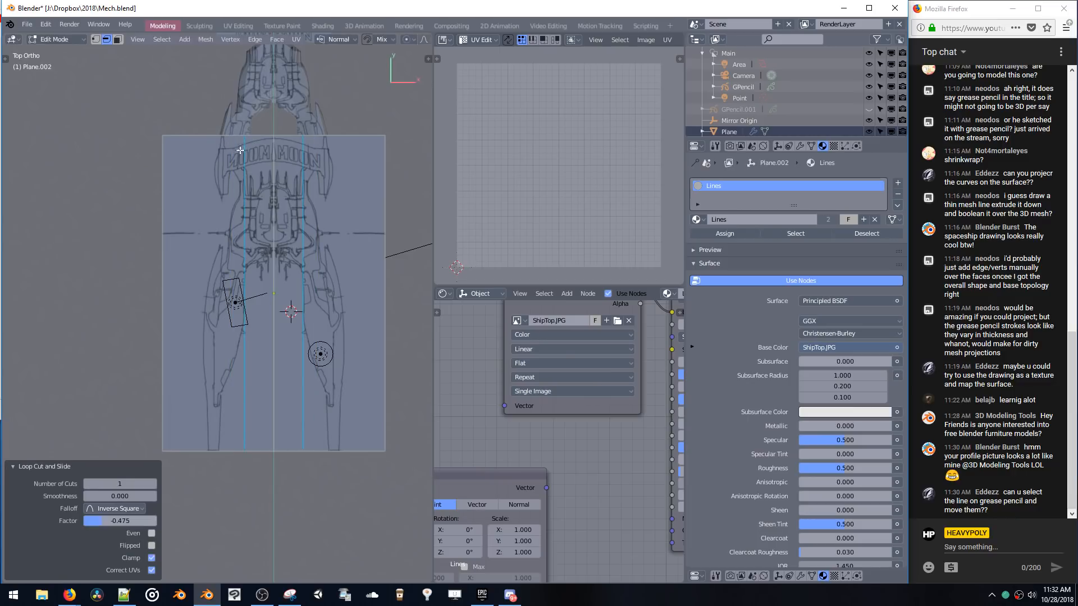
{"action": "left_click", "coordinate": [215, 147]}
{"action": "key", "text": "ctrl+r"}
{"action": "left_click", "coordinate": [187, 153]}
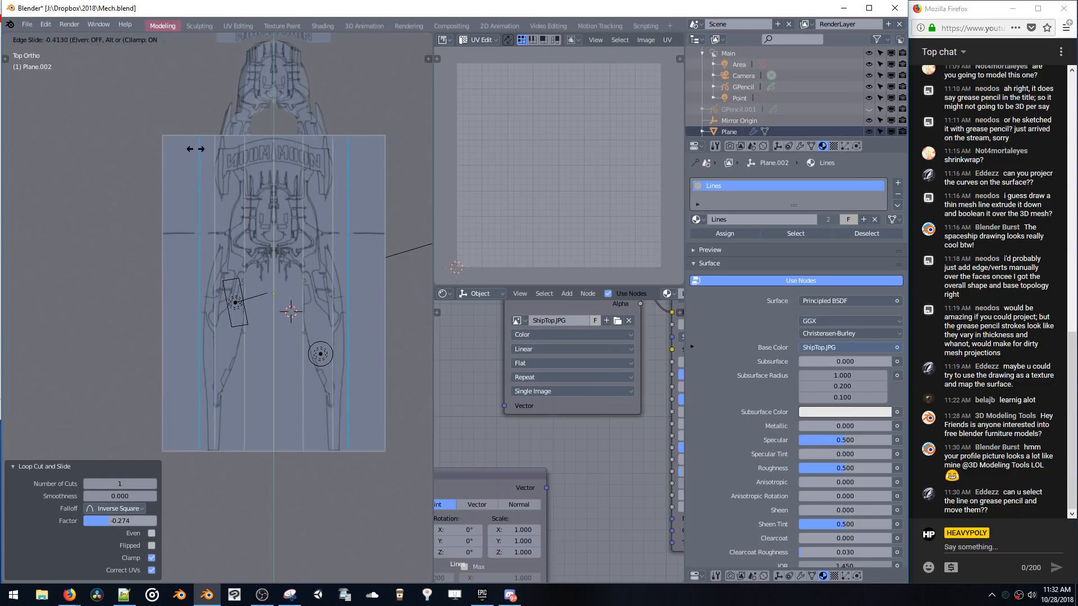
{"action": "left_click", "coordinate": [197, 150]}
- Lower the plane's outer edges and the neighbouring edge loops along Z to bend the sides down
{"action": "middle_click_drag", "start_coordinate": [197, 150], "coordinate": [176, 178]}
{"action": "left_click", "coordinate": [161, 257]}
{"action": "key", "text": "g"}
{"action": "key", "text": "z"}
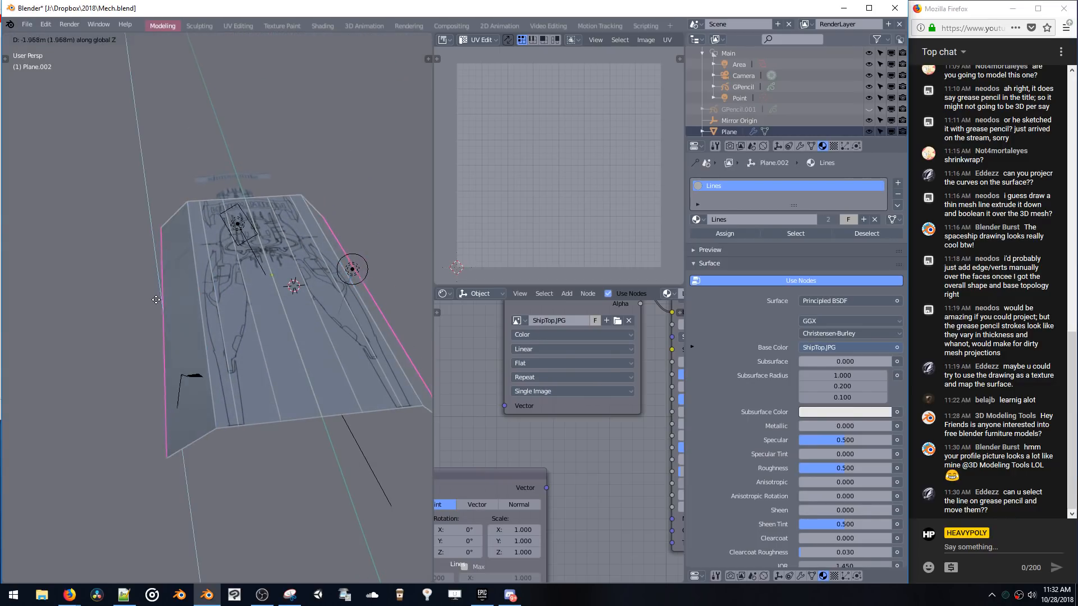
{"action": "left_click", "coordinate": [158, 299]}
{"action": "left_click", "coordinate": [196, 281]}
{"action": "key", "text": "g"}
{"action": "key", "text": "z"}
{"action": "left_click", "coordinate": [193, 285]}
- Select the middle edge loop on each half and lower it along Z
{"action": "left_click", "coordinate": [213, 273]}
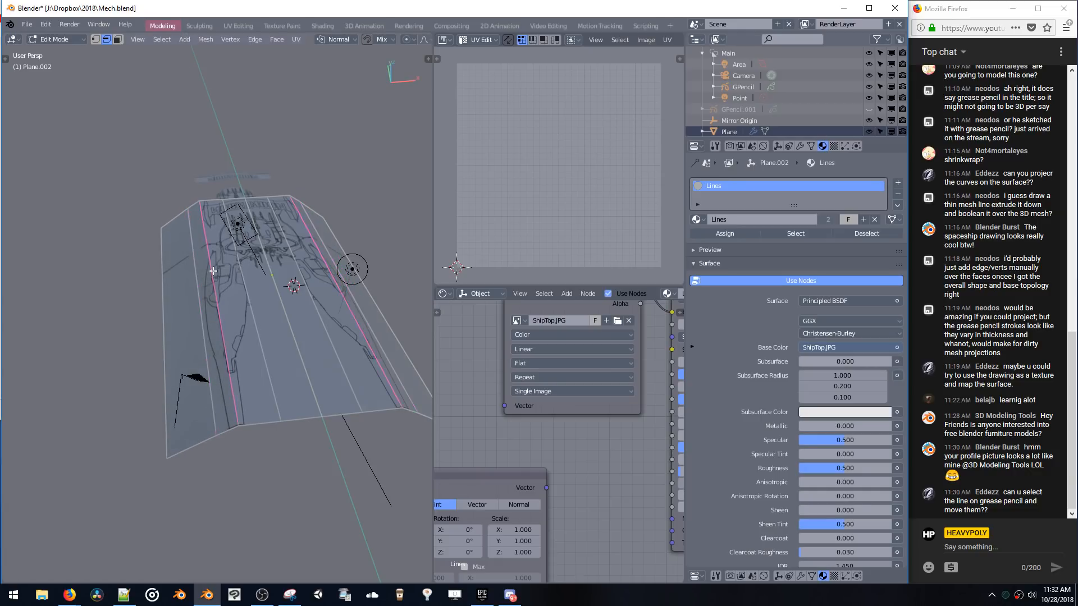
{"action": "key", "text": "g"}
{"action": "key", "text": "z"}
{"action": "left_click", "coordinate": [213, 281]}
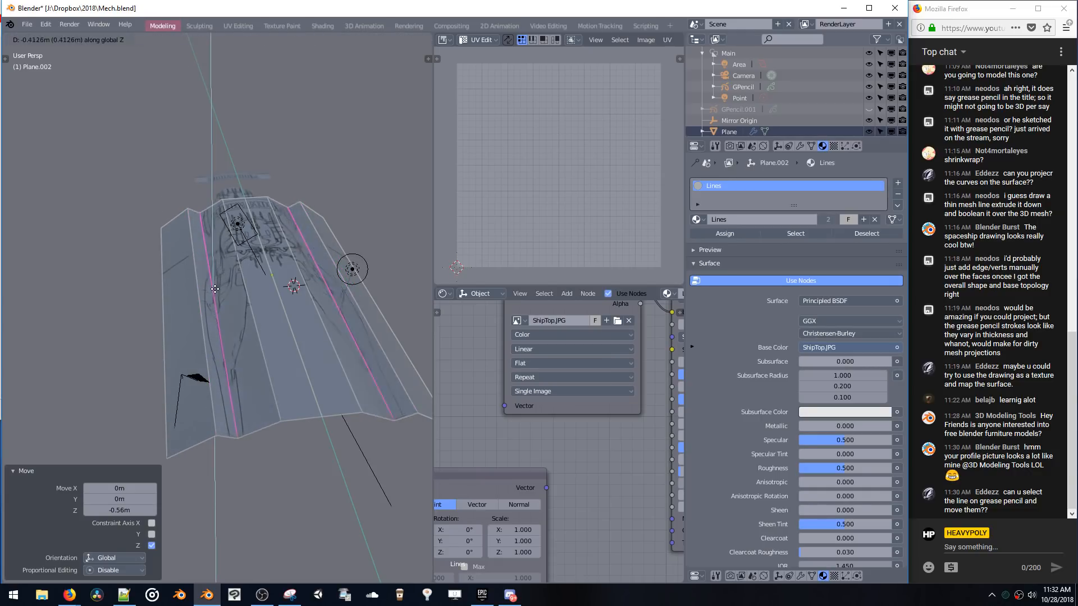
{"action": "middle_click_drag", "start_coordinate": [214, 282], "coordinate": [218, 245]}
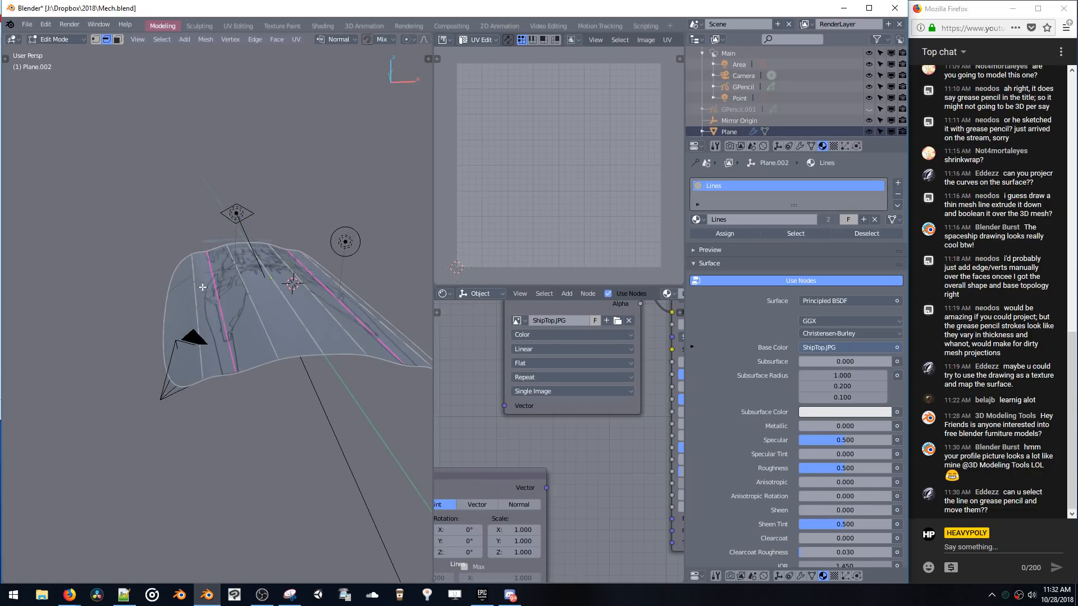
{"action": "key", "text": "g"}
{"action": "key", "text": "z"}
{"action": "left_click", "coordinate": [220, 298]}
- Adjust the height of the inner edge loops along Z, ending with a raise of about 0.02 m
{"action": "middle_click_drag", "start_coordinate": [221, 298], "coordinate": [223, 251]}
{"action": "scroll", "coordinate": [233, 270], "scroll_direction": "up", "scroll_amount": 3}
{"action": "key", "text": "z"}
{"action": "left_click", "coordinate": [224, 232]}
{"action": "key", "text": "g"}
{"action": "key", "text": "z"}
{"action": "left_click", "coordinate": [260, 265]}
{"action": "left_click", "coordinate": [246, 256]}
{"action": "key", "text": "g"}
{"action": "key", "text": "z"}
{"action": "left_click", "coordinate": [227, 253]}
{"action": "key", "text": "g"}
{"action": "key", "text": "x"}
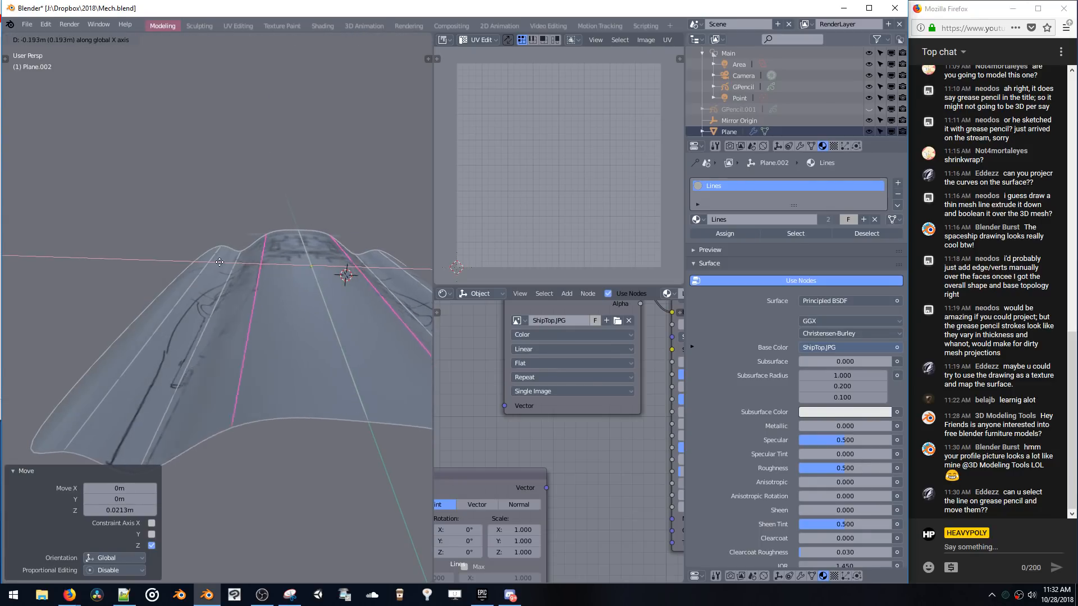
{"action": "right_click", "coordinate": [236, 272]}
- Edge-slide the innermost loops toward the centerline by a factor of about 0.69
{"action": "key", "text": "g"}
{"action": "key", "text": "g"}
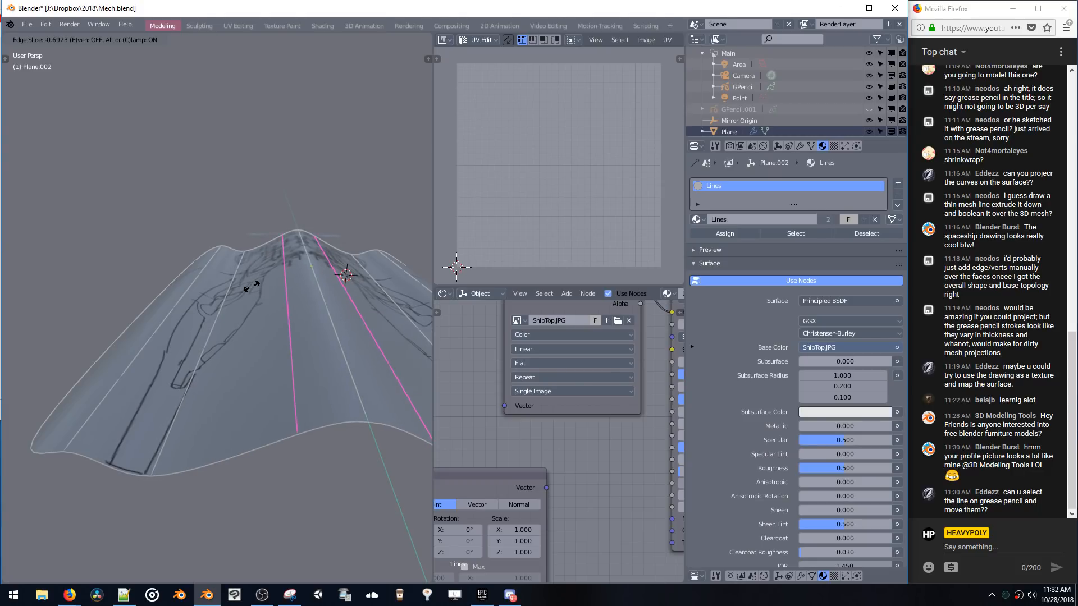
{"action": "left_click", "coordinate": [251, 286]}
- Raise the outer edges of the curved plane along Z by about 3 m
{"action": "left_click", "coordinate": [157, 299]}
{"action": "key", "text": "g"}
{"action": "key", "text": "z"}
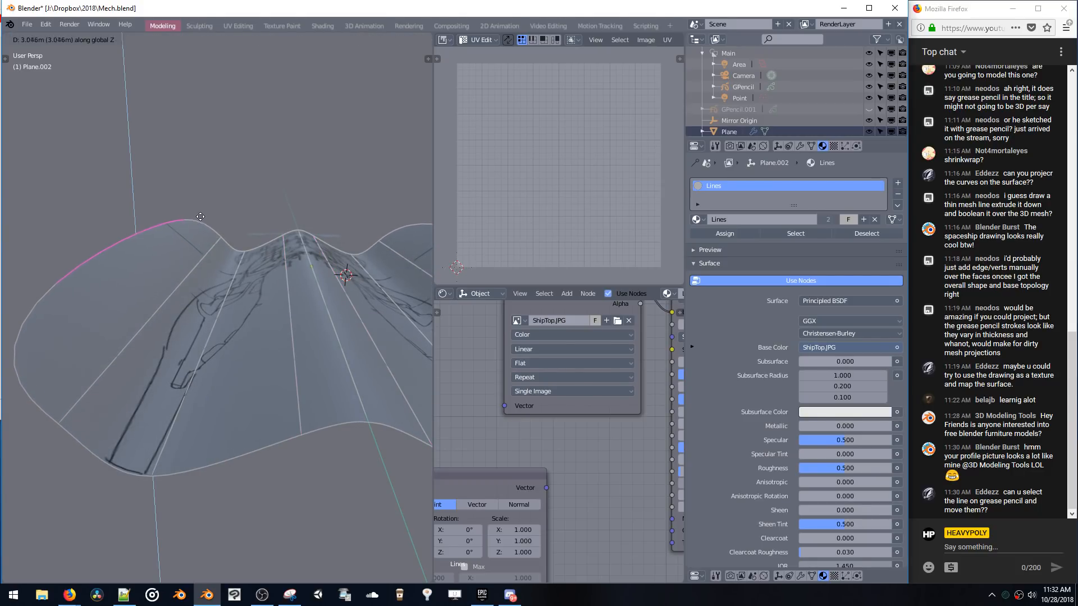
{"action": "left_click", "coordinate": [200, 218]}
- Delete the disconnected Mapping and Texture Coordinate nodes from the Lines material
{"action": "mouse_move", "coordinate": [201, 218]}
{"action": "middle_mouse_down"}
{"action": "mouse_move", "coordinate": [260, 231]}
{"action": "mouse_move", "coordinate": [262, 250]}
{"action": "mouse_move", "coordinate": [234, 258]}
{"action": "mouse_move", "coordinate": [198, 308]}
{"action": "mouse_move", "coordinate": [178, 192]}
{"action": "mouse_move", "coordinate": [128, 196]}
{"action": "mouse_move", "coordinate": [299, 192]}
{"action": "mouse_move", "coordinate": [283, 198]}
{"action": "middle_mouse_up"}
{"action": "mouse_move", "coordinate": [494, 444]}
{"action": "middle_mouse_down"}
{"action": "mouse_move", "coordinate": [484, 469]}
{"action": "mouse_move", "coordinate": [603, 420]}
{"action": "mouse_move", "coordinate": [485, 428]}
{"action": "middle_mouse_up"}
{"action": "left_click", "coordinate": [499, 508]}
{"action": "key", "text": "x"}
{"action": "scroll", "coordinate": [596, 422], "scroll_direction": "down", "scroll_amount": 5}
{"action": "left_click", "coordinate": [470, 476]}
{"action": "key", "text": "x"}
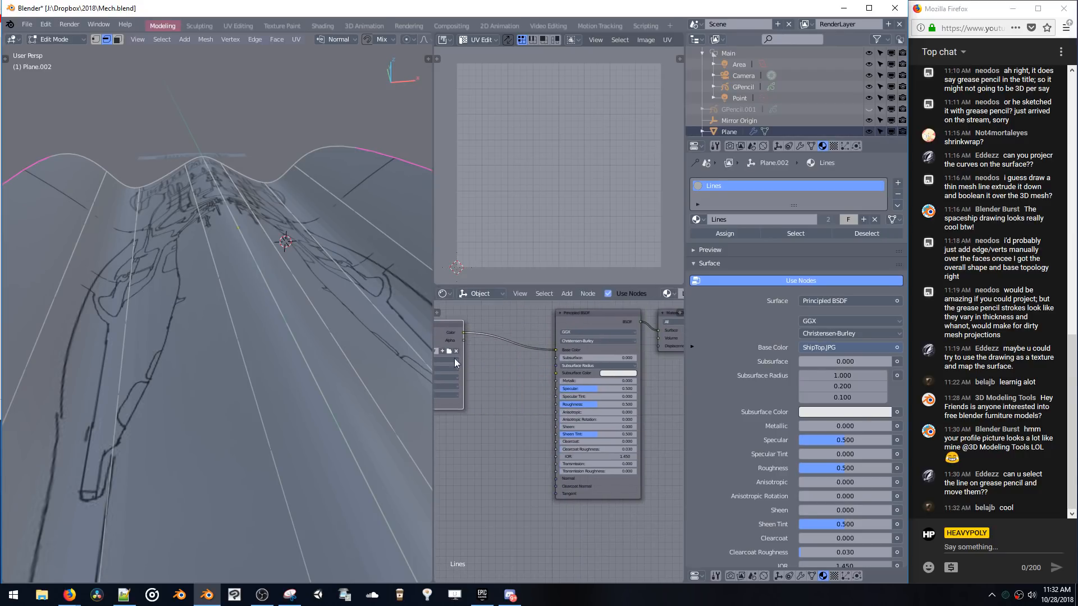
- Duplicate the ShipTop.JPG image texture node and place the copy below the original
{"action": "middle_click_drag", "start_coordinate": [455, 359], "coordinate": [523, 347]}
{"action": "middle_click_drag", "start_coordinate": [514, 440], "coordinate": [493, 427]}
{"action": "middle_click_drag", "start_coordinate": [467, 321], "coordinate": [477, 348]}
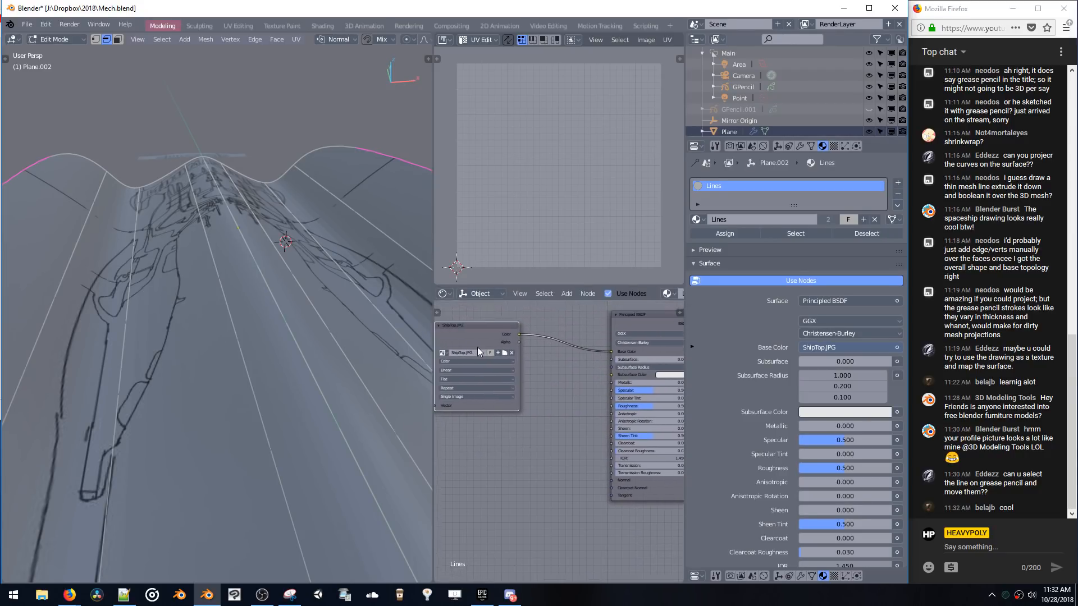
{"action": "key", "text": "shift+d"}
{"action": "left_click", "coordinate": [468, 464]}
{"action": "middle_click_drag", "start_coordinate": [531, 422], "coordinate": [520, 370]}
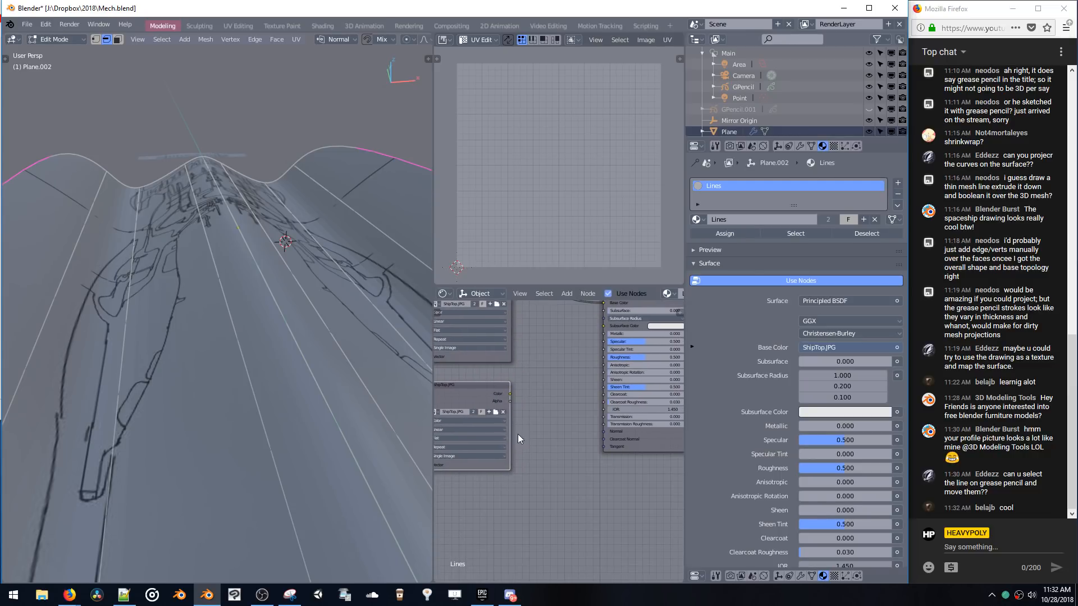
- Add a ColorRamp node and feed its Fac input from the duplicated image texture's Color output
{"action": "key", "text": "shift+a"}
{"action": "left_click", "coordinate": [502, 433]}
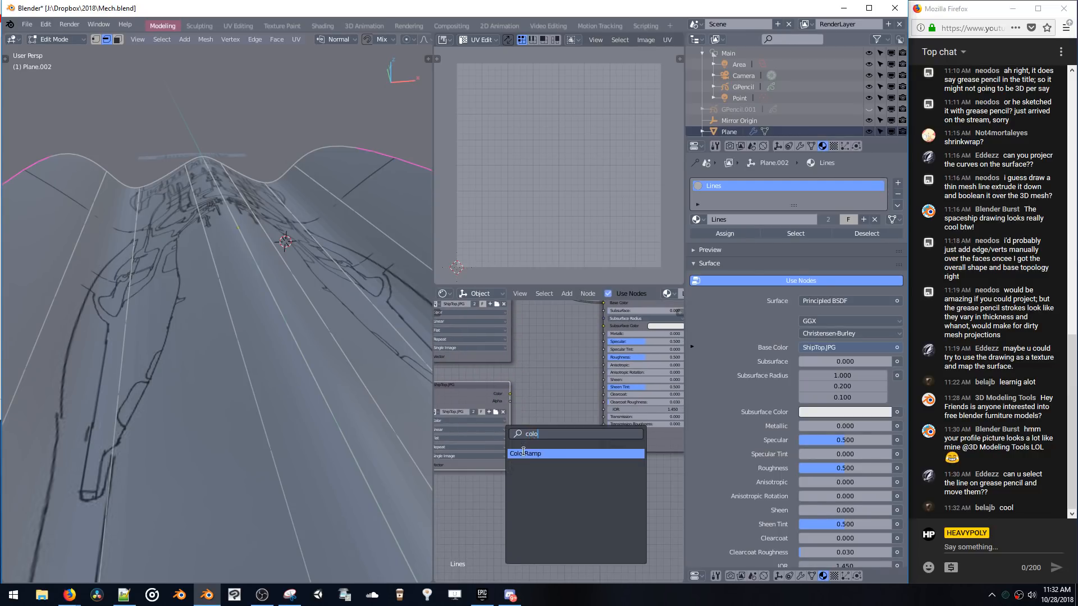
{"action": "left_click", "coordinate": [522, 454]}
{"action": "left_click", "coordinate": [507, 393]}
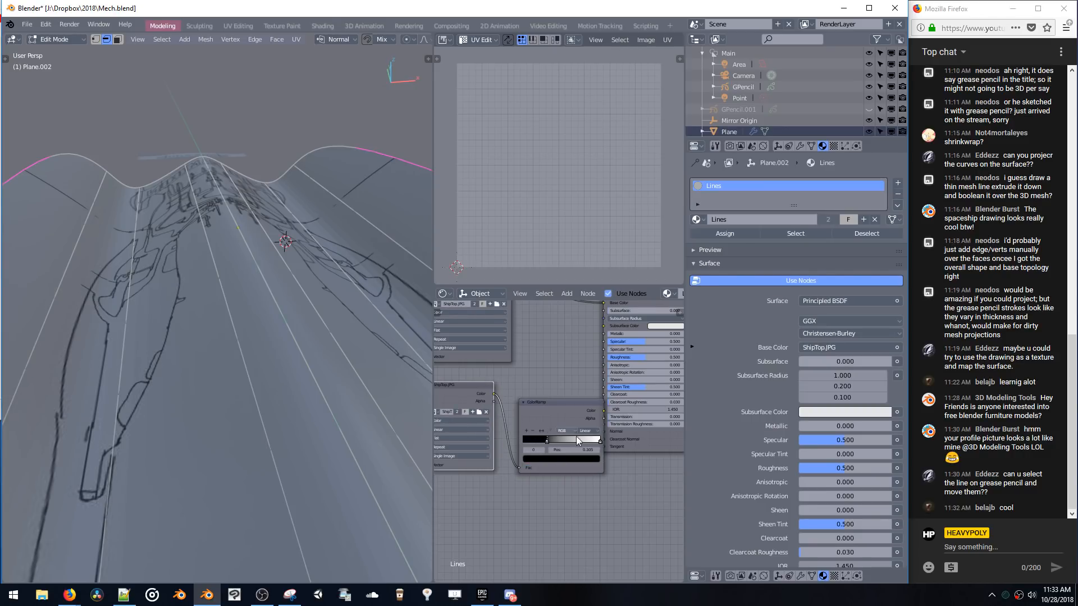
- Connect the ColorRamp's Color output to the Principled BSDF's Base Color and tighten its stops toward the dark end, white at 0.114
{"action": "left_click_drag", "start_coordinate": [583, 403], "coordinate": [554, 392]}
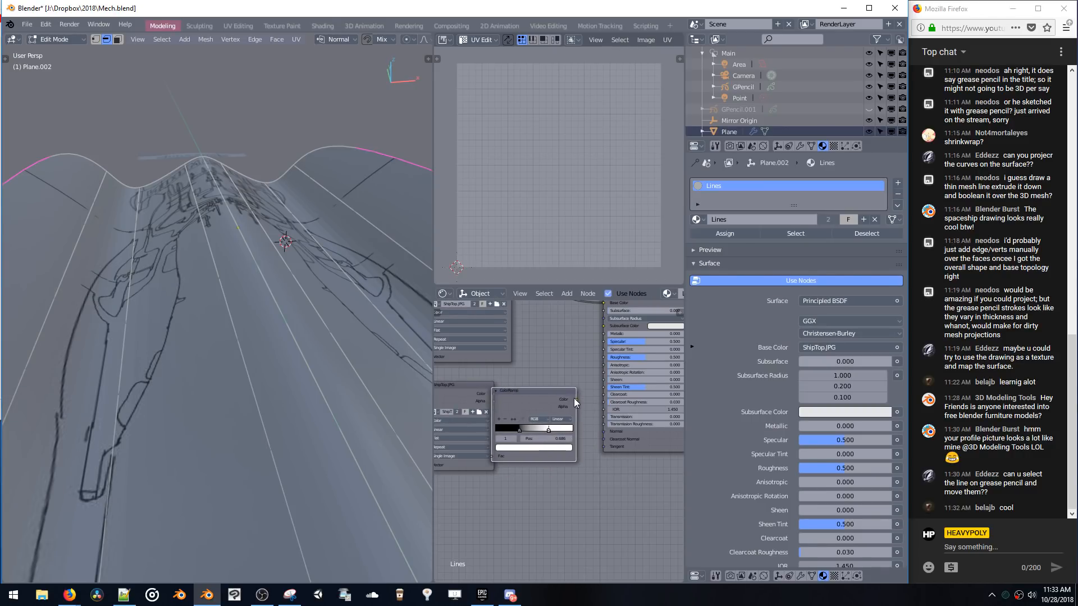
{"action": "left_click_drag", "start_coordinate": [600, 307], "coordinate": [603, 303]}
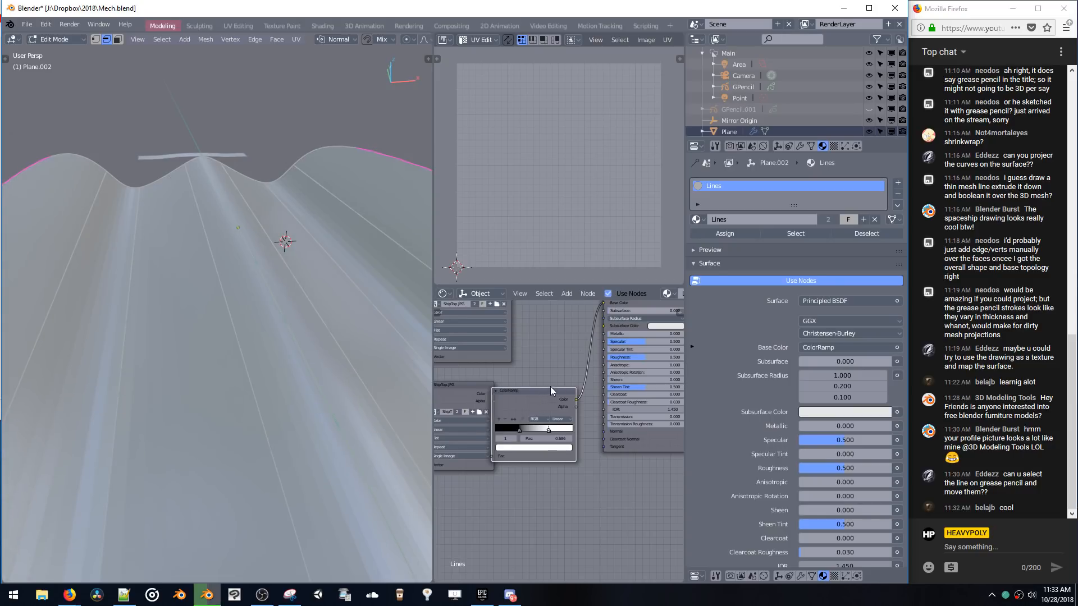
{"action": "left_click_drag", "start_coordinate": [550, 386], "coordinate": [554, 384]}
{"action": "mouse_move", "coordinate": [537, 420]}
{"action": "left_mouse_down"}
{"action": "mouse_move", "coordinate": [547, 419]}
{"action": "mouse_move", "coordinate": [497, 416]}
{"action": "left_mouse_up"}
{"action": "key", "text": "g"}
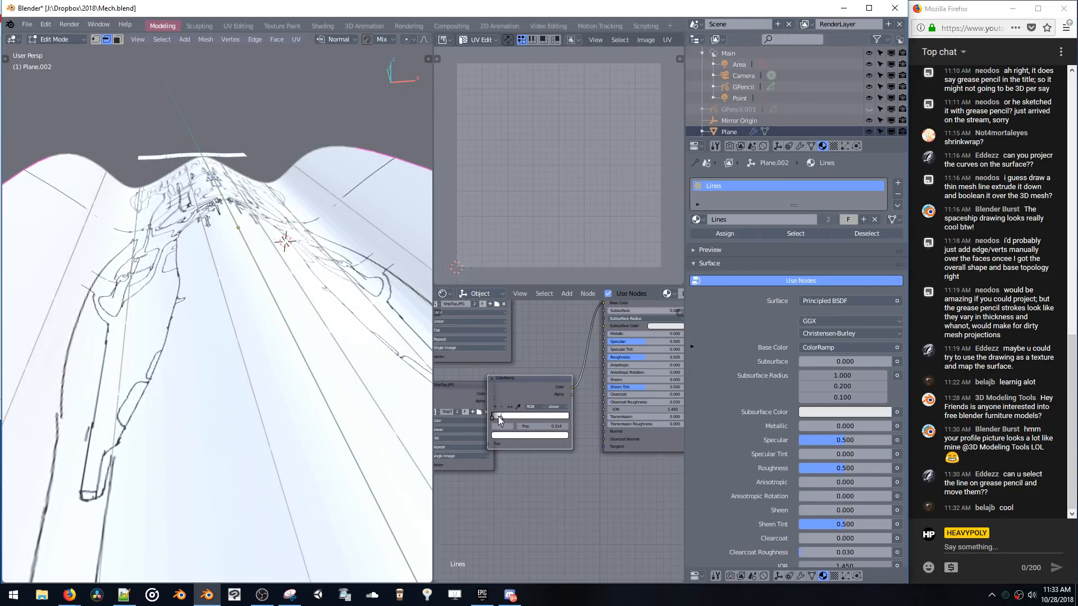
{"action": "left_click_drag", "start_coordinate": [498, 377], "coordinate": [521, 378]}
- Link the ColorRamp's Color output to the Principled BSDF's Transmission input as well
{"action": "middle_click_drag", "start_coordinate": [602, 318], "coordinate": [601, 337]}
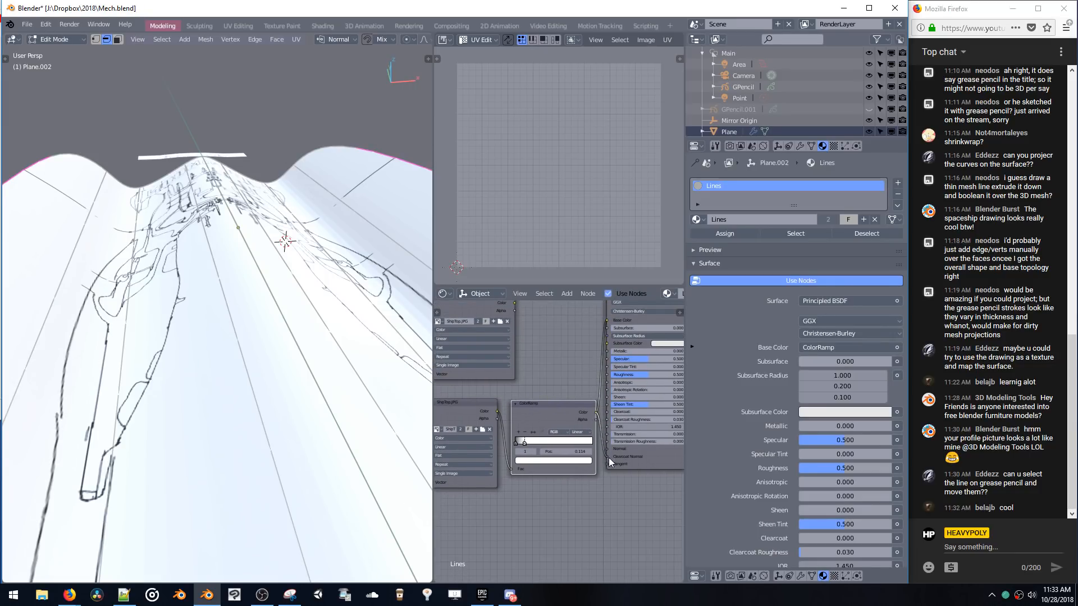
{"action": "left_click_drag", "start_coordinate": [608, 433], "coordinate": [608, 436]}
{"action": "left_click_drag", "start_coordinate": [561, 407], "coordinate": [554, 400]}
{"action": "mouse_move", "coordinate": [309, 260]}
{"action": "middle_mouse_down"}
{"action": "mouse_move", "coordinate": [321, 305]}
{"action": "mouse_move", "coordinate": [402, 324]}
{"action": "middle_mouse_up"}
- Try the Alpha Hashed blend mode on the Lines material and settle on Alpha Blend
{"action": "scroll", "coordinate": [731, 424], "scroll_direction": "down", "scroll_amount": 7}
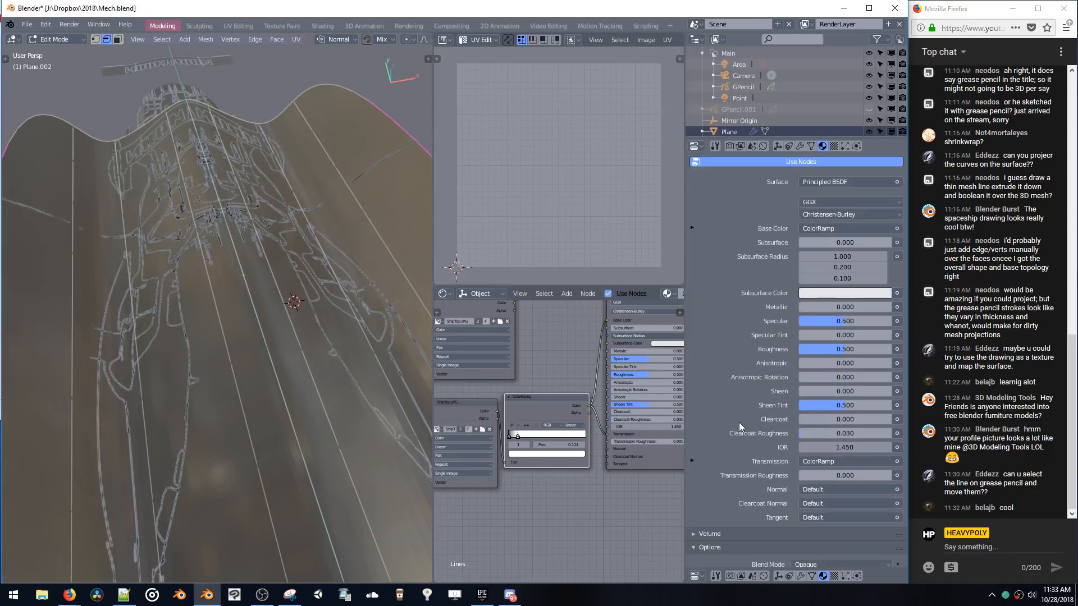
{"action": "left_click", "coordinate": [812, 491]}
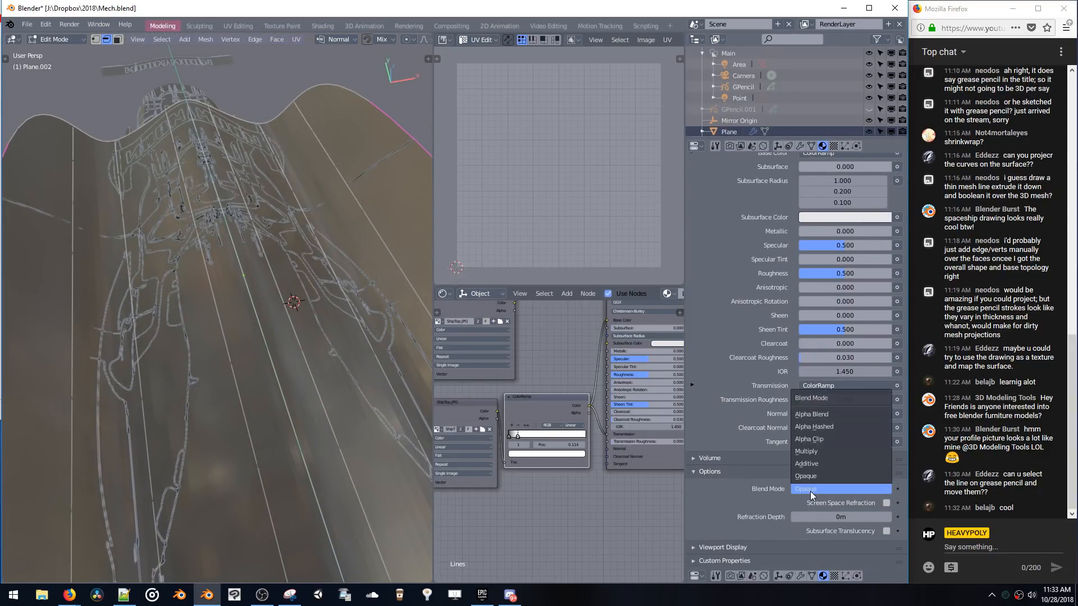
{"action": "left_click", "coordinate": [811, 415]}
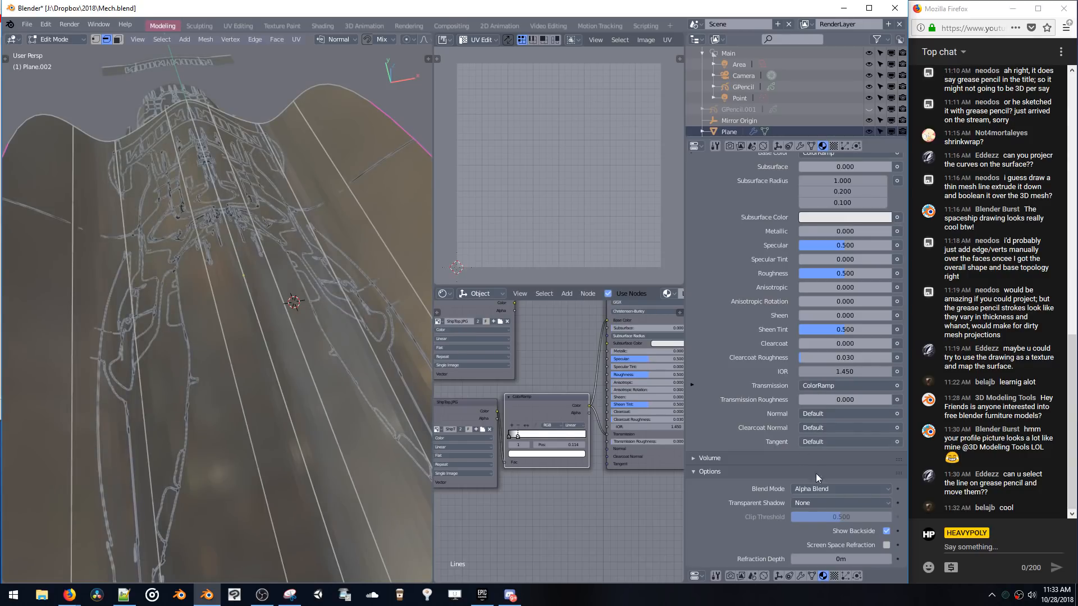
{"action": "left_click", "coordinate": [817, 489]}
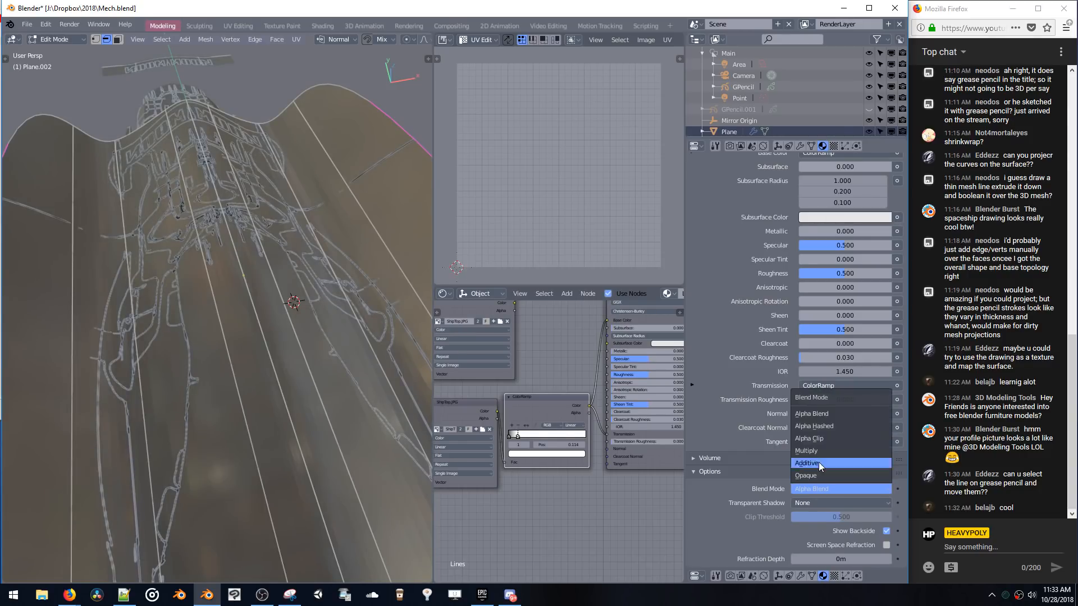
{"action": "left_click", "coordinate": [820, 428]}
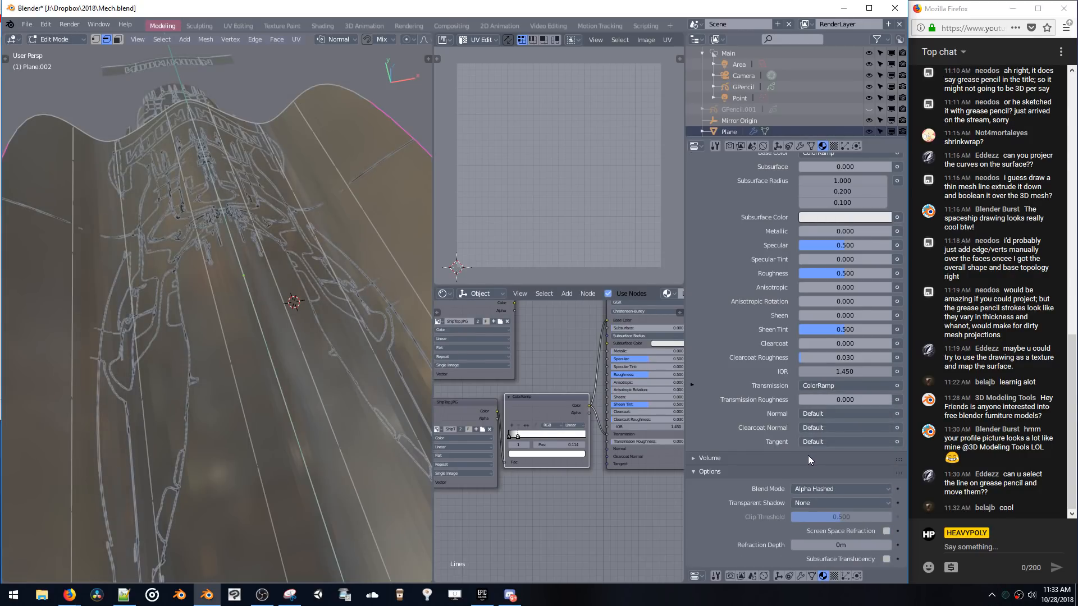
{"action": "left_click", "coordinate": [811, 488]}
{"action": "left_click", "coordinate": [818, 414]}
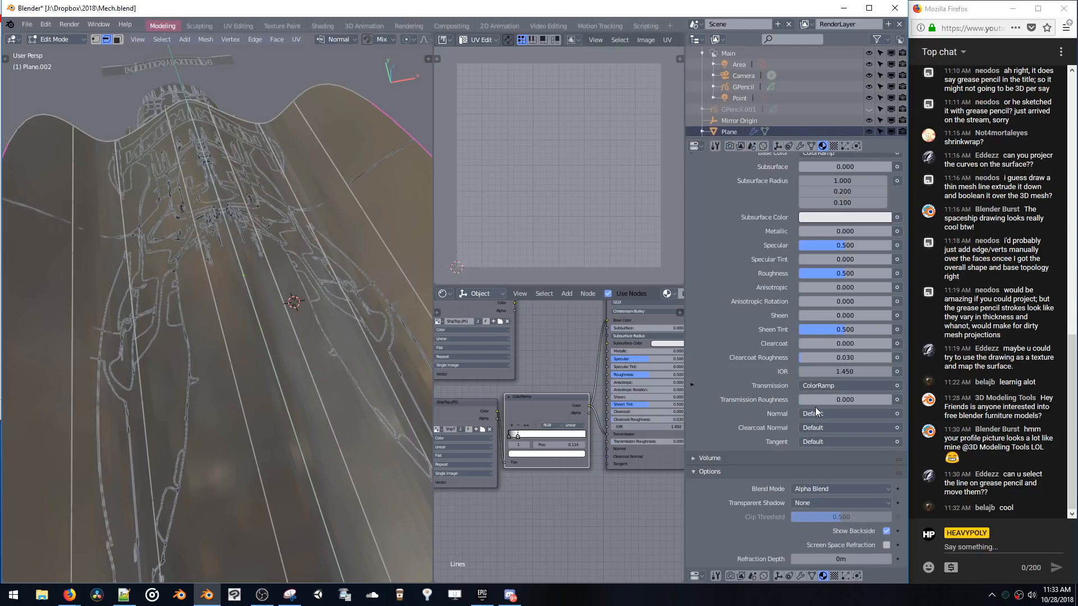
- Disconnect the ColorRamp from the Transmission input and add a Transparent BSDF node below the Principled BSDF
{"action": "middle_click_drag", "start_coordinate": [498, 496], "coordinate": [478, 528]}
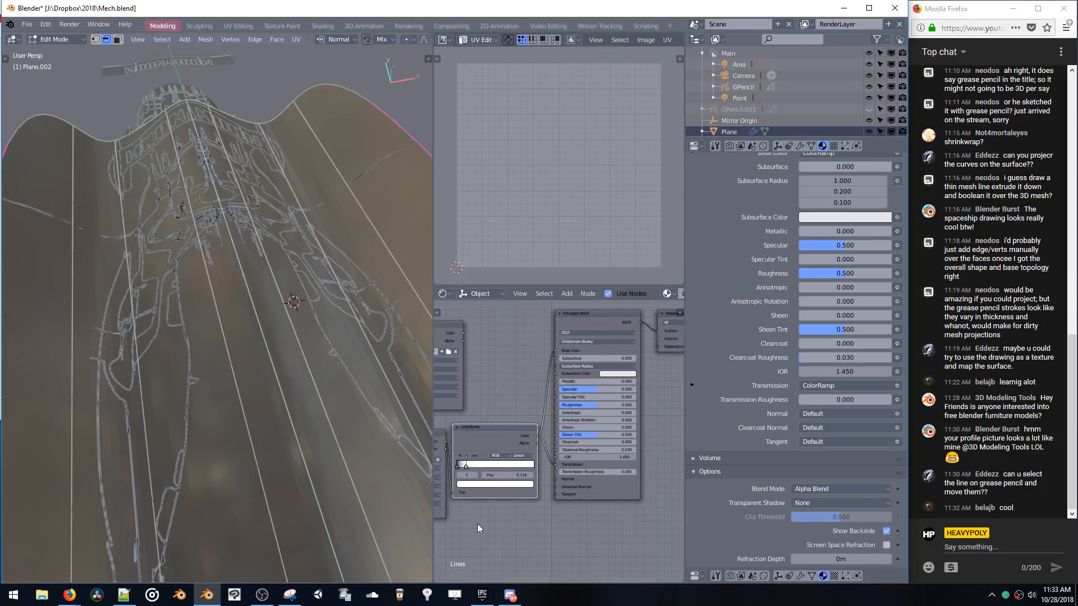
{"action": "left_click_drag", "start_coordinate": [555, 464], "coordinate": [522, 458]}
{"action": "middle_click_drag", "start_coordinate": [509, 535], "coordinate": [516, 503]}
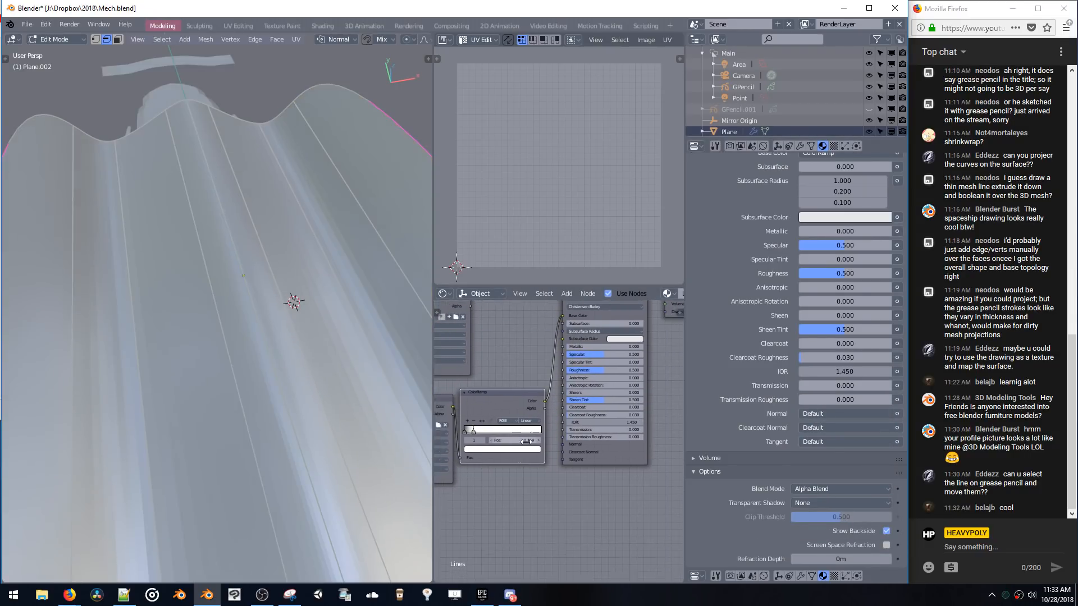
{"action": "key", "text": "shift+a"}
{"action": "left_click", "coordinate": [496, 458]}
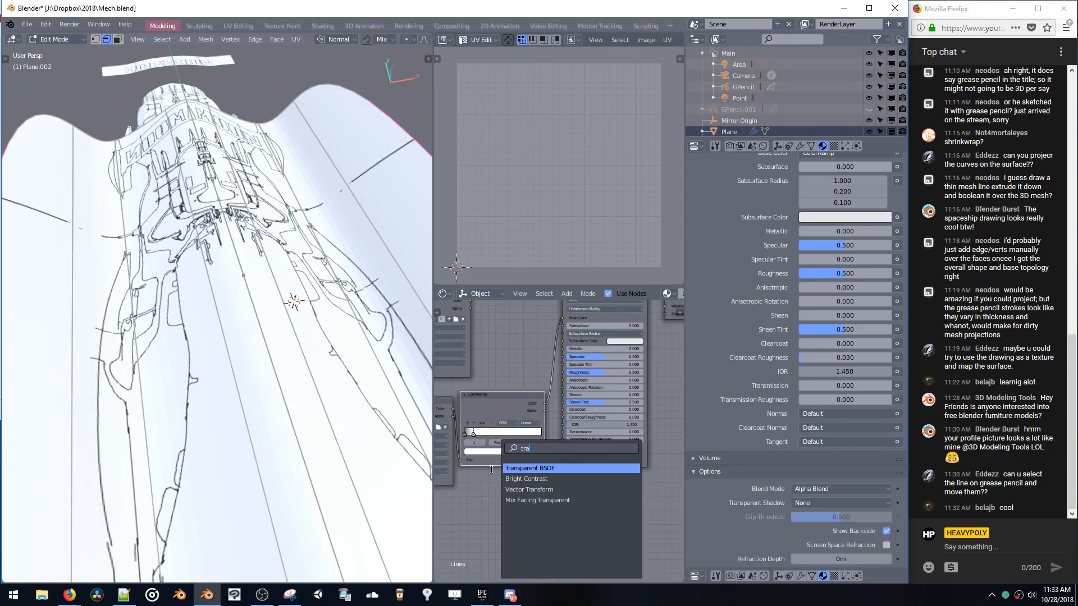
{"action": "left_click", "coordinate": [512, 468]}
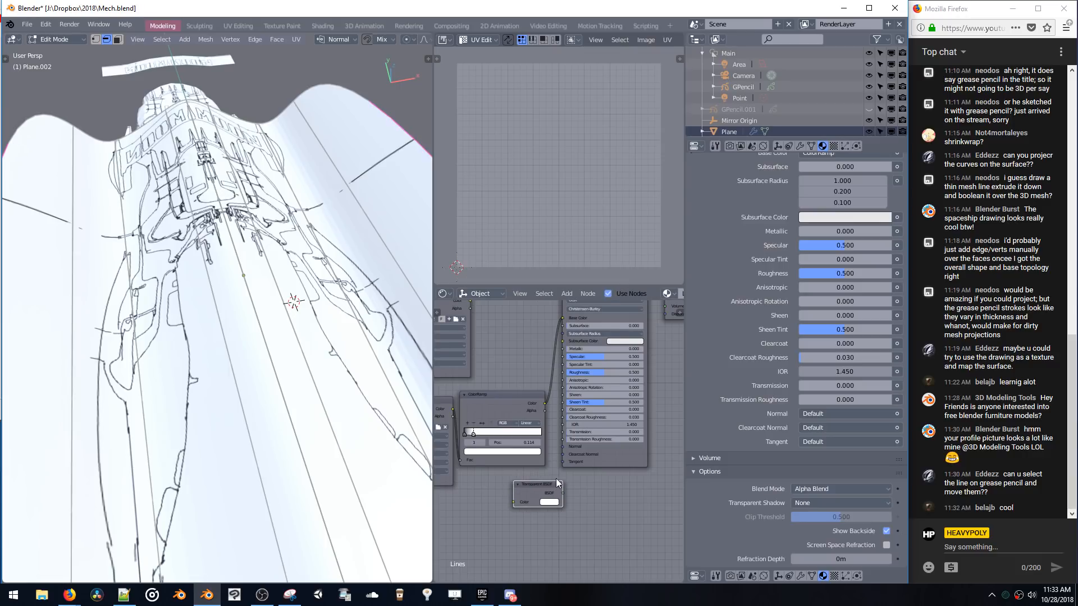
{"action": "middle_click_drag", "start_coordinate": [556, 478], "coordinate": [513, 508]}
{"action": "left_click_drag", "start_coordinate": [512, 515], "coordinate": [565, 513]}
- Add a Mix Shader node and feed it from the Principled BSDF and Transparent BSDF, with the ColorRamp driving its Fac
{"action": "key", "text": "shift+a"}
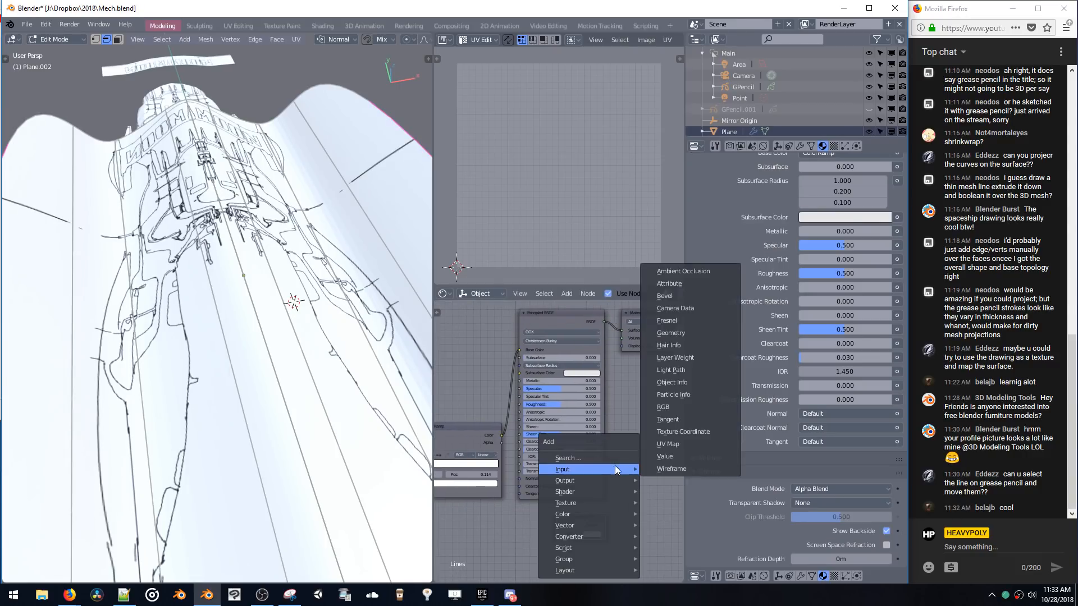
{"action": "left_click", "coordinate": [611, 459]}
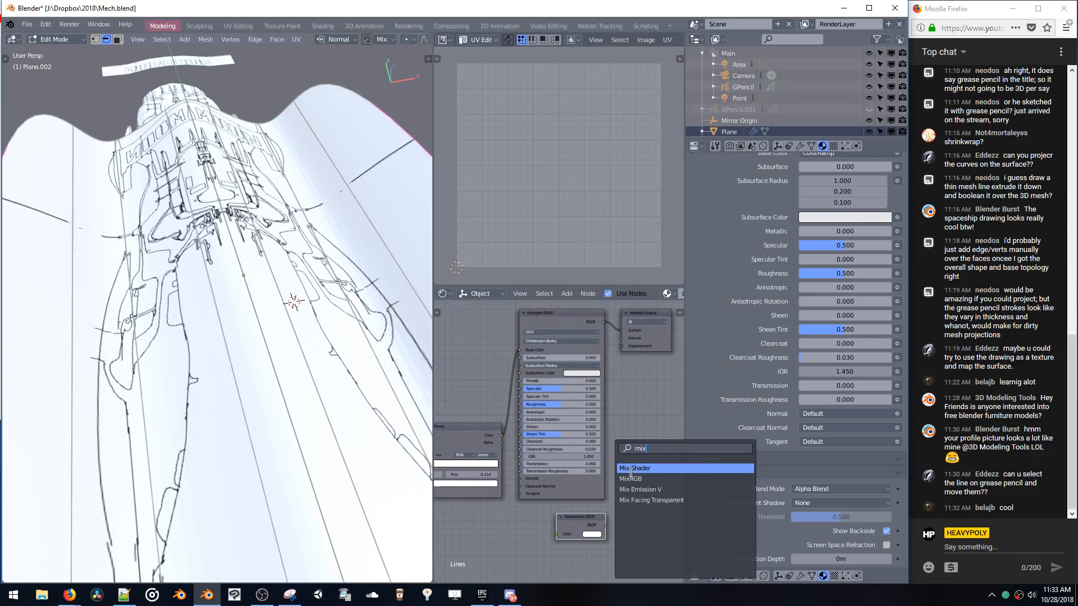
{"action": "type", "text": "mix"}
{"action": "left_click", "coordinate": [630, 469]}
{"action": "left_click_drag", "start_coordinate": [615, 359], "coordinate": [605, 525]}
{"action": "middle_click_drag", "start_coordinate": [486, 443], "coordinate": [510, 441]}
{"action": "left_click_drag", "start_coordinate": [633, 395], "coordinate": [632, 396]}
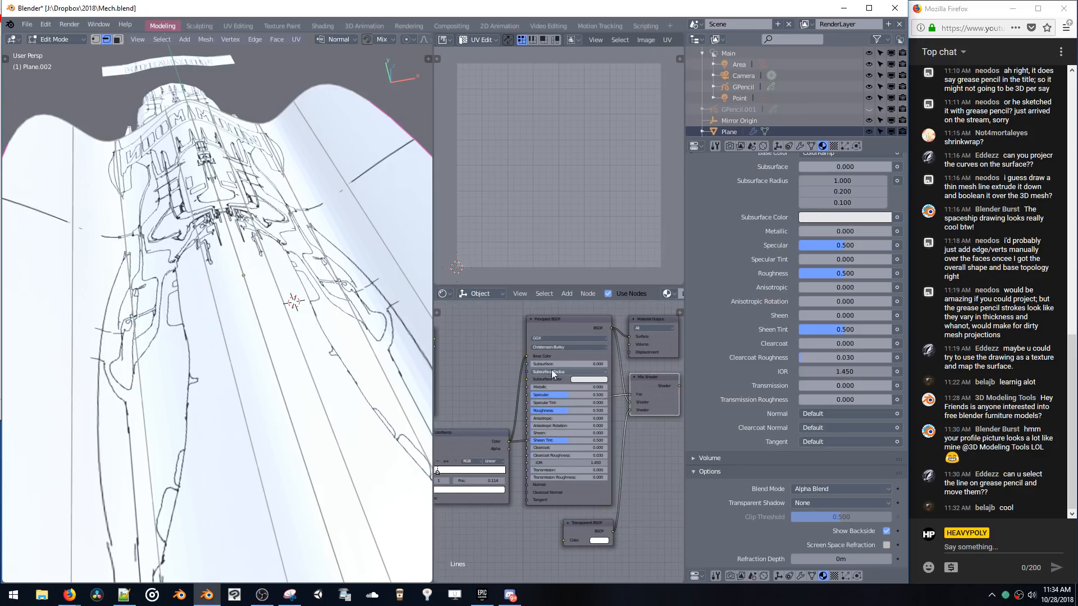
- Disconnect the ColorRamp from the Principled BSDF's Base Color and connect the Mix Shader to the Material Output's Surface
{"action": "left_click_drag", "start_coordinate": [525, 356], "coordinate": [488, 393]}
{"action": "middle_click_drag", "start_coordinate": [461, 433], "coordinate": [572, 379]}
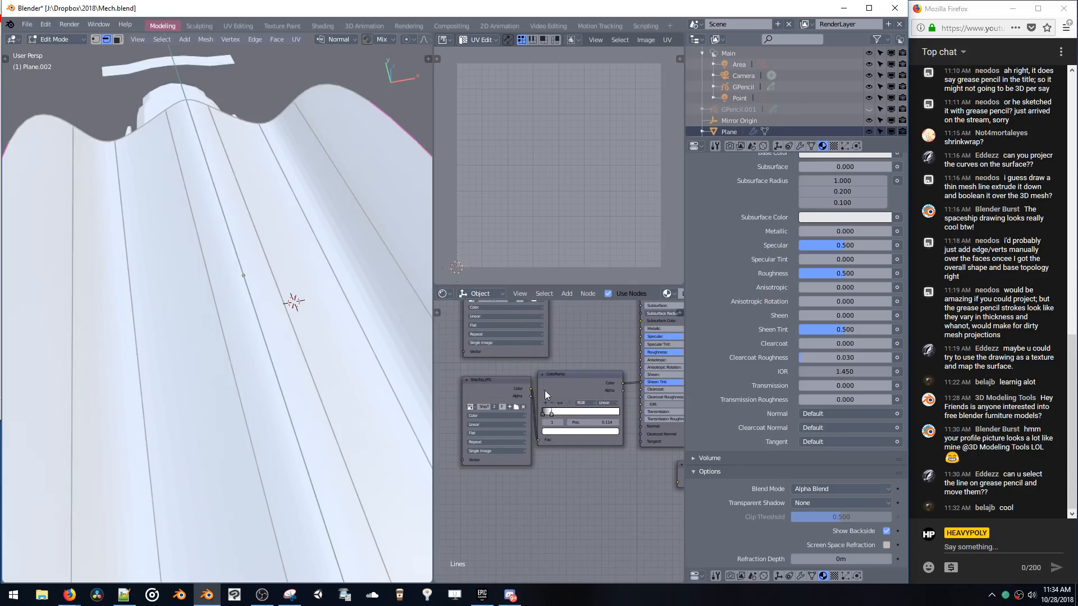
{"action": "left_click_drag", "start_coordinate": [547, 389], "coordinate": [558, 376]}
{"action": "middle_click_drag", "start_coordinate": [672, 343], "coordinate": [501, 408]}
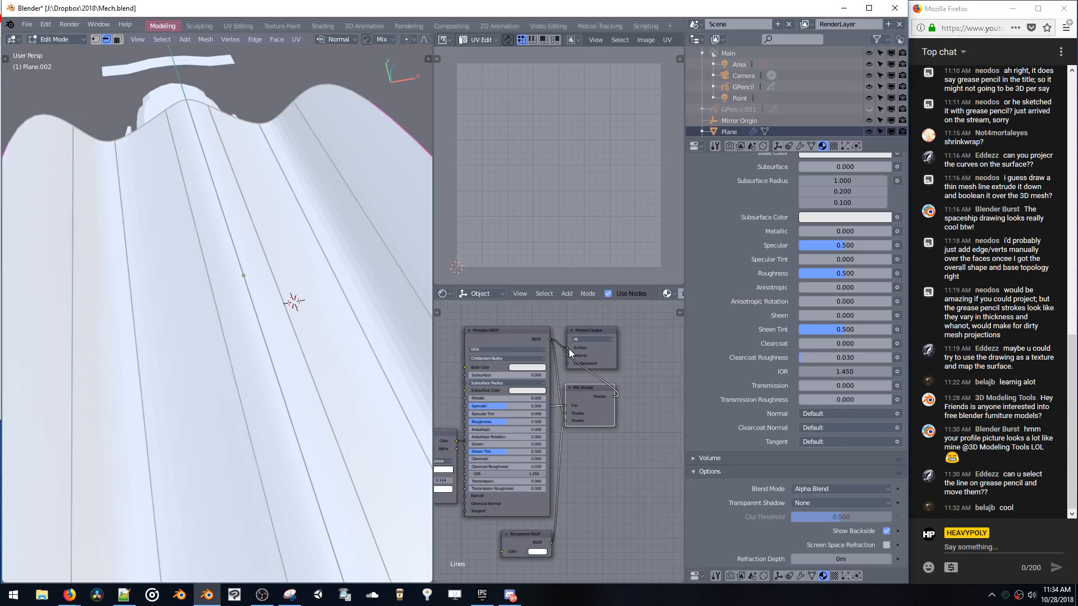
{"action": "left_click_drag", "start_coordinate": [569, 348], "coordinate": [656, 378]}
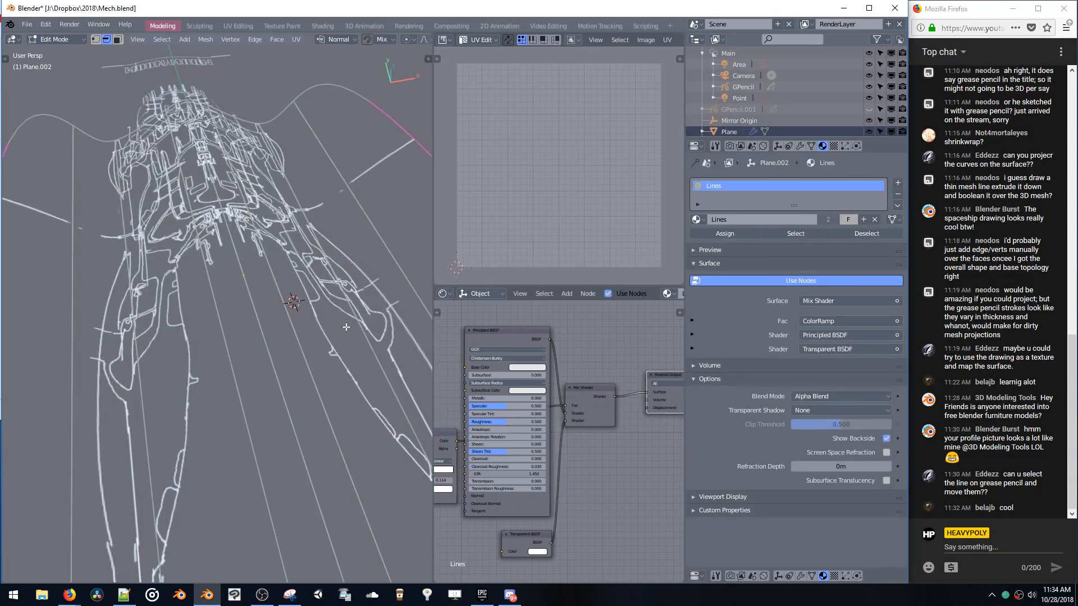
- Set the Principled BSDF's Base Color to orange
{"action": "middle_click_drag", "start_coordinate": [346, 327], "coordinate": [405, 345]}
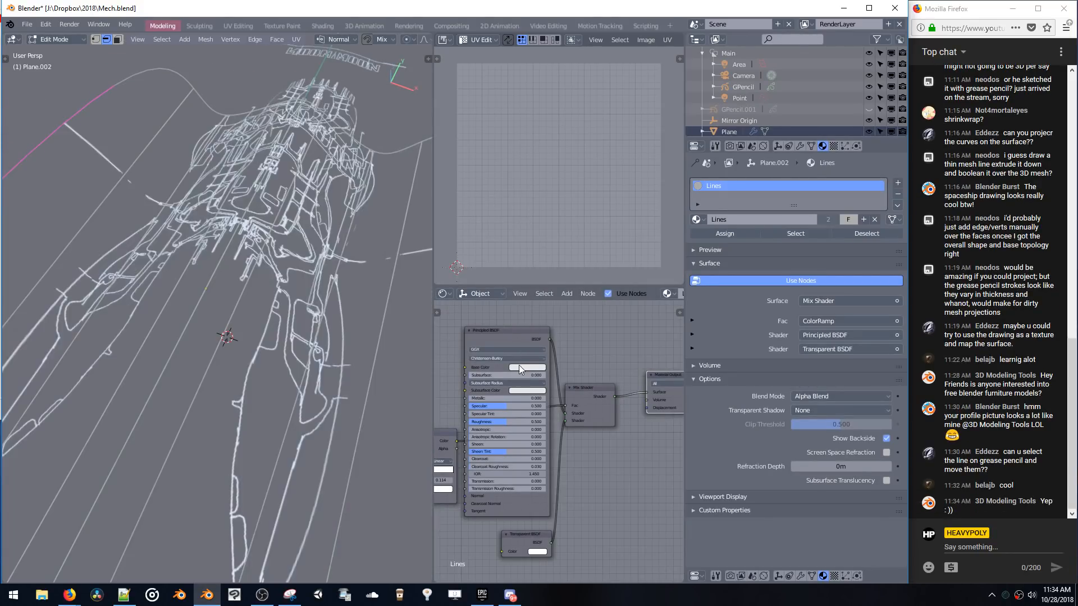
{"action": "left_click", "coordinate": [519, 366]}
{"action": "left_click_drag", "start_coordinate": [532, 291], "coordinate": [517, 267]}
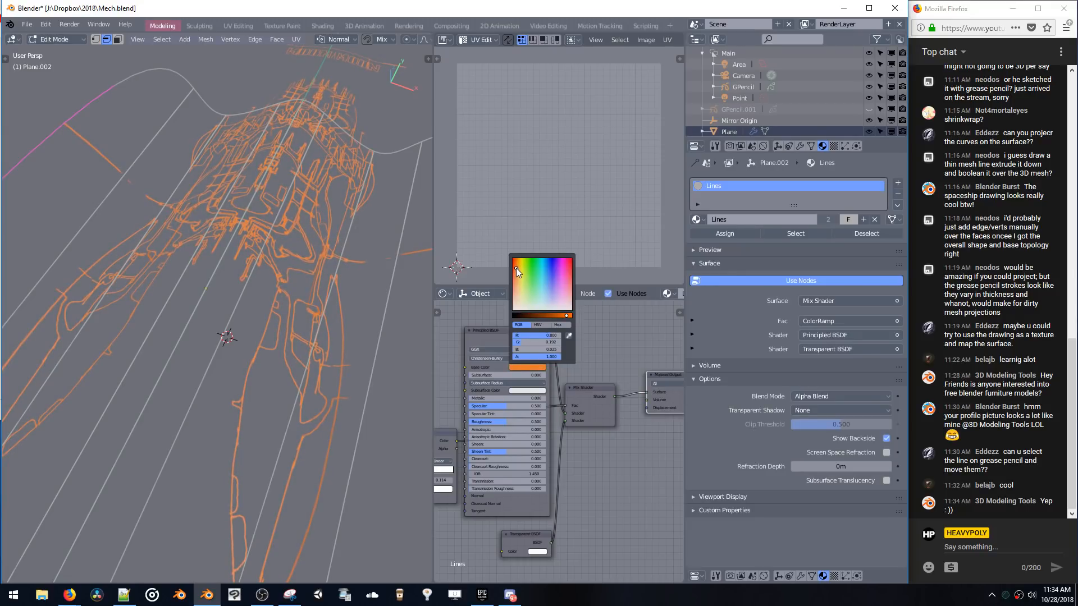
- Leave Edit Mode and move the line-drawing Plane object 4.99 m along the global Y axis
{"action": "middle_click_drag", "start_coordinate": [359, 264], "coordinate": [411, 262]}
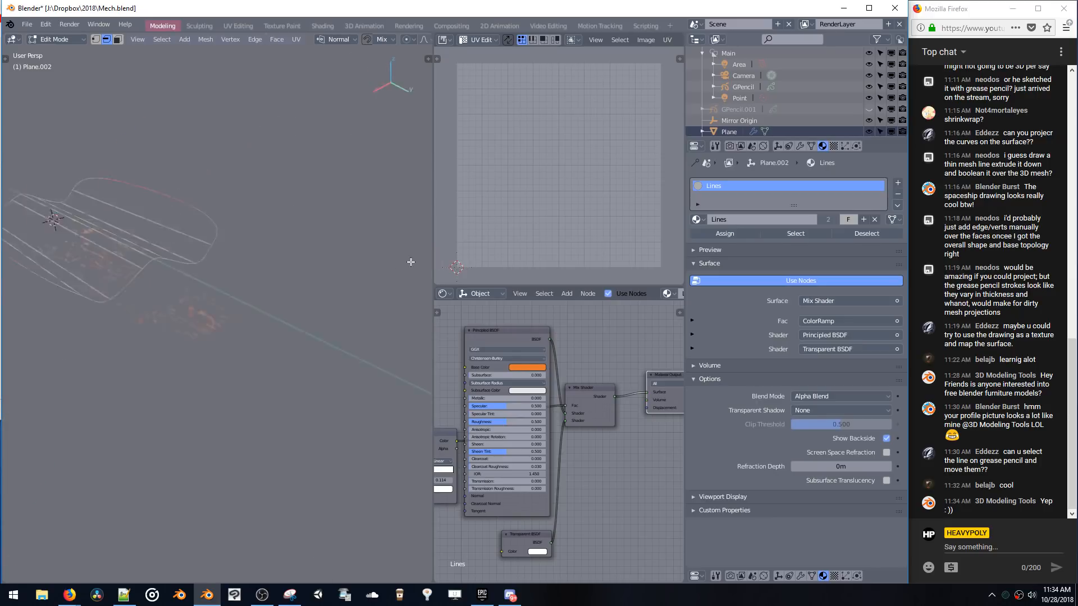
{"action": "middle_click_drag", "start_coordinate": [321, 286], "coordinate": [247, 301]}
{"action": "key", "text": "Tab"}
{"action": "middle_click_drag", "start_coordinate": [246, 385], "coordinate": [251, 399]}
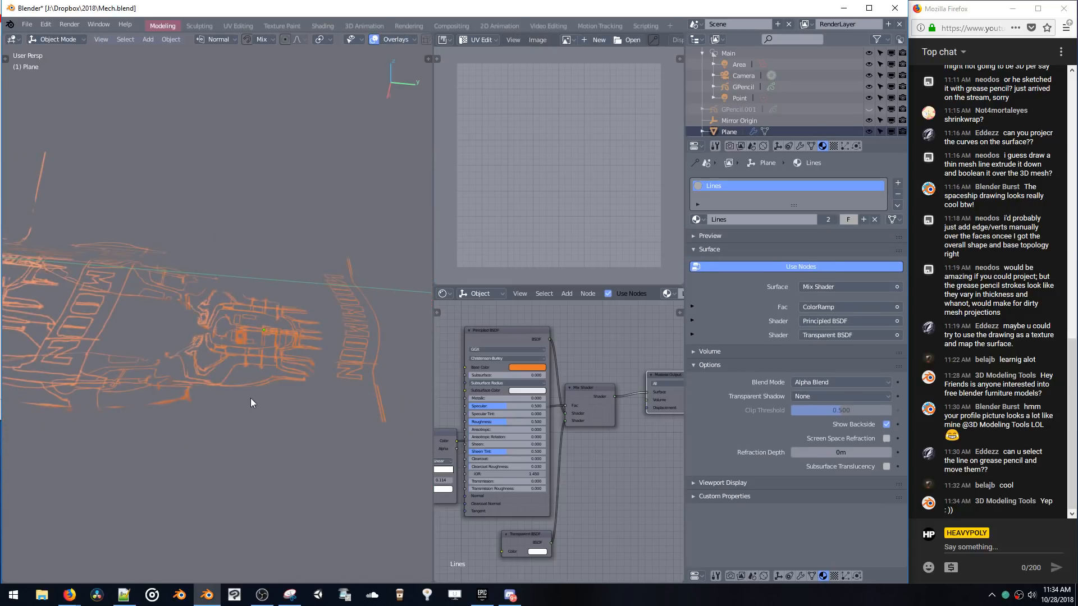
{"action": "left_click_drag", "start_coordinate": [251, 398], "coordinate": [253, 370]}
{"action": "mouse_move", "coordinate": [253, 369]}
{"action": "middle_mouse_down"}
{"action": "mouse_move", "coordinate": [394, 376]}
{"action": "mouse_move", "coordinate": [231, 321]}
{"action": "mouse_move", "coordinate": [331, 338]}
{"action": "mouse_move", "coordinate": [329, 266]}
{"action": "mouse_move", "coordinate": [379, 257]}
{"action": "mouse_move", "coordinate": [290, 293]}
{"action": "mouse_move", "coordinate": [252, 329]}
{"action": "middle_mouse_up"}
{"action": "left_click", "coordinate": [395, 376]}
{"action": "key", "text": "g"}
{"action": "left_click", "coordinate": [311, 321]}
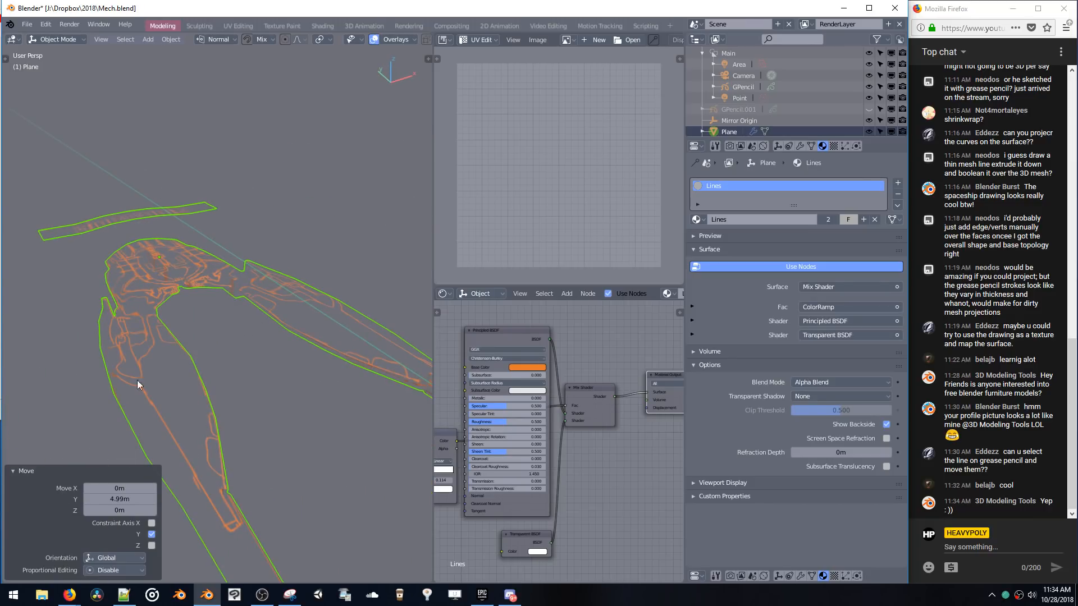
{"action": "mouse_move", "coordinate": [34, 472]}
{"action": "middle_mouse_down"}
{"action": "mouse_move", "coordinate": [272, 380]}
{"action": "mouse_move", "coordinate": [293, 395]}
{"action": "mouse_move", "coordinate": [282, 435]}
{"action": "middle_mouse_up"}
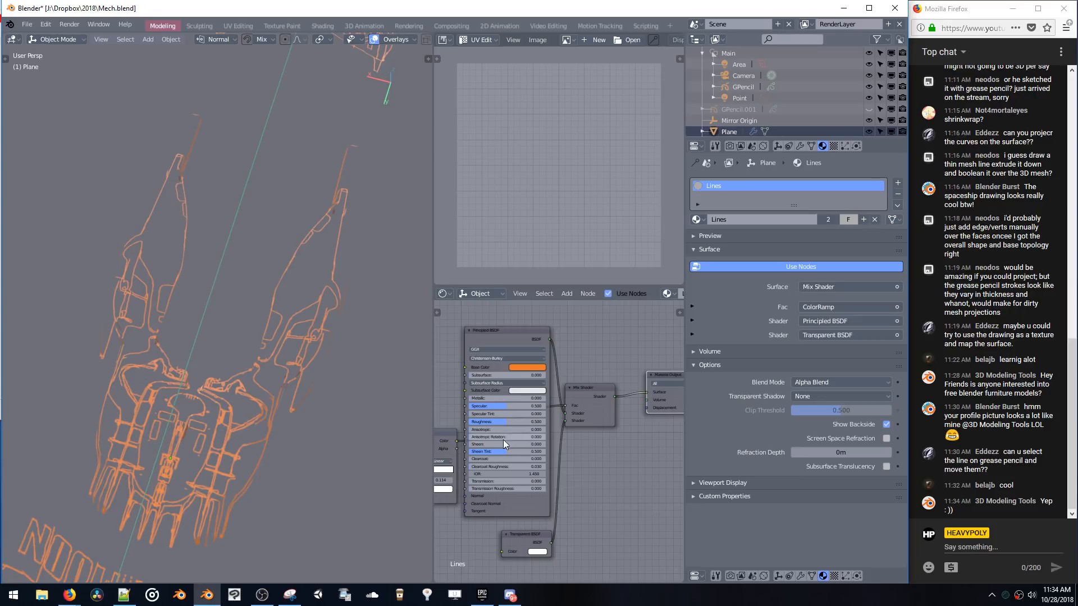
- Set the Principled BSDF's Specular and Roughness to 0 and hide the viewport overlays
{"action": "mouse_move", "coordinate": [498, 405]}
{"action": "left_mouse_down"}
{"action": "mouse_move", "coordinate": [426, 401]}
{"action": "mouse_move", "coordinate": [559, 419]}
{"action": "mouse_move", "coordinate": [401, 413]}
{"action": "left_mouse_up"}
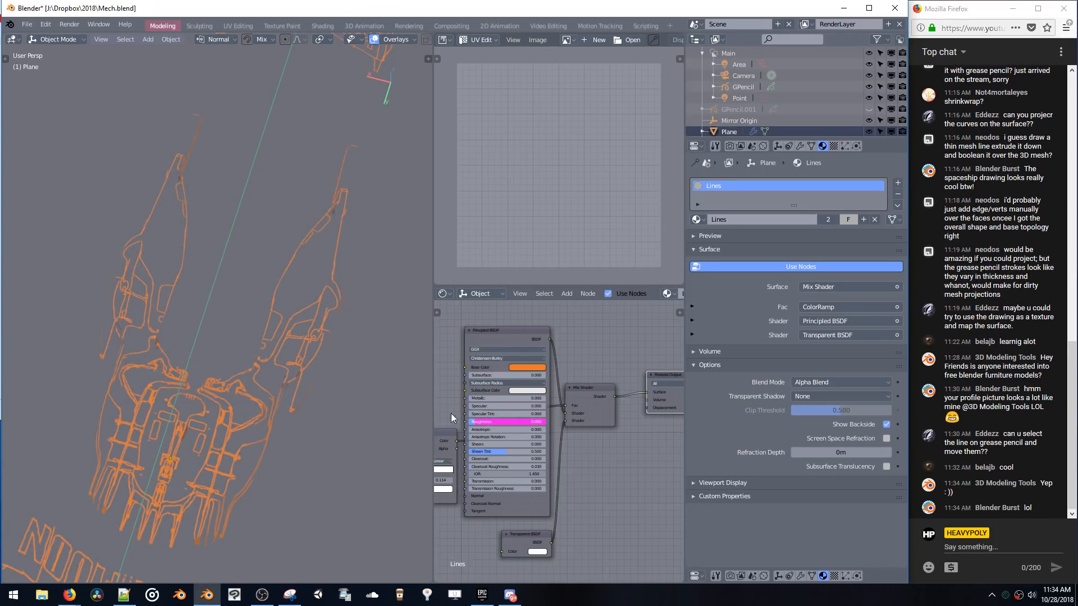
{"action": "middle_click_drag", "start_coordinate": [352, 384], "coordinate": [249, 315]}
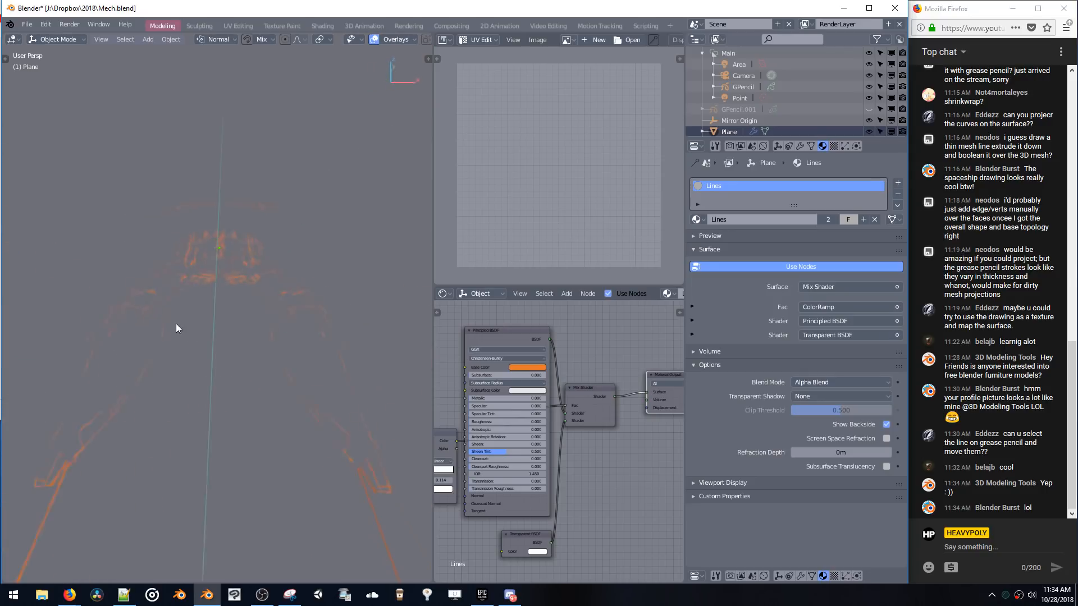
{"action": "key", "text": "z"}
{"action": "left_click", "coordinate": [238, 341]}
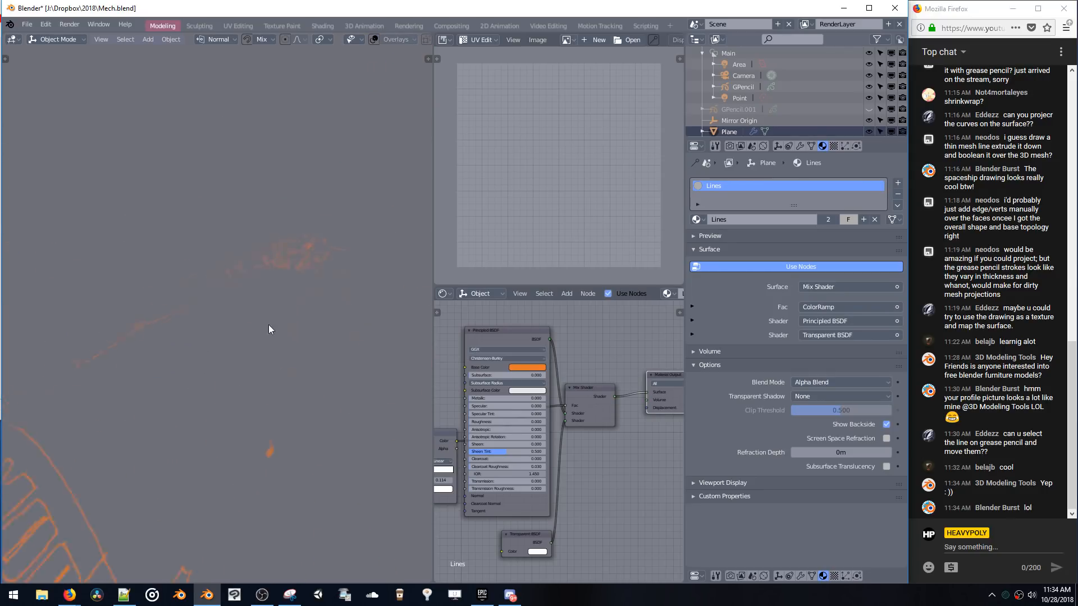
{"action": "mouse_move", "coordinate": [269, 330]}
{"action": "middle_mouse_down"}
{"action": "mouse_move", "coordinate": [289, 284]}
{"action": "mouse_move", "coordinate": [260, 337]}
{"action": "mouse_move", "coordinate": [301, 294]}
{"action": "mouse_move", "coordinate": [291, 342]}
{"action": "middle_mouse_up"}
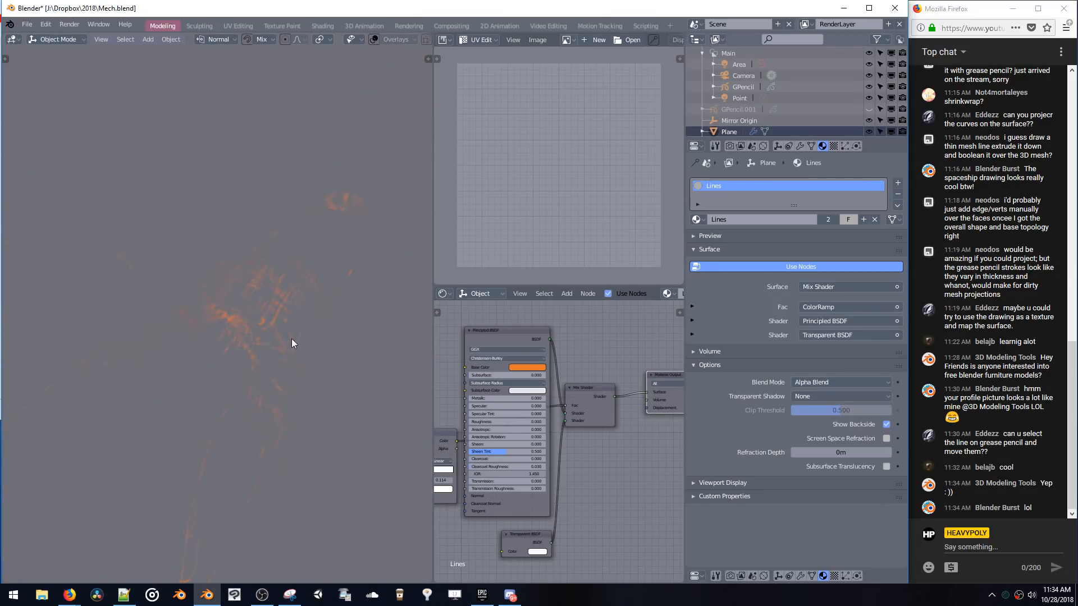
- Darken the Principled BSDF's Base Color to black
{"action": "left_click", "coordinate": [526, 367]}
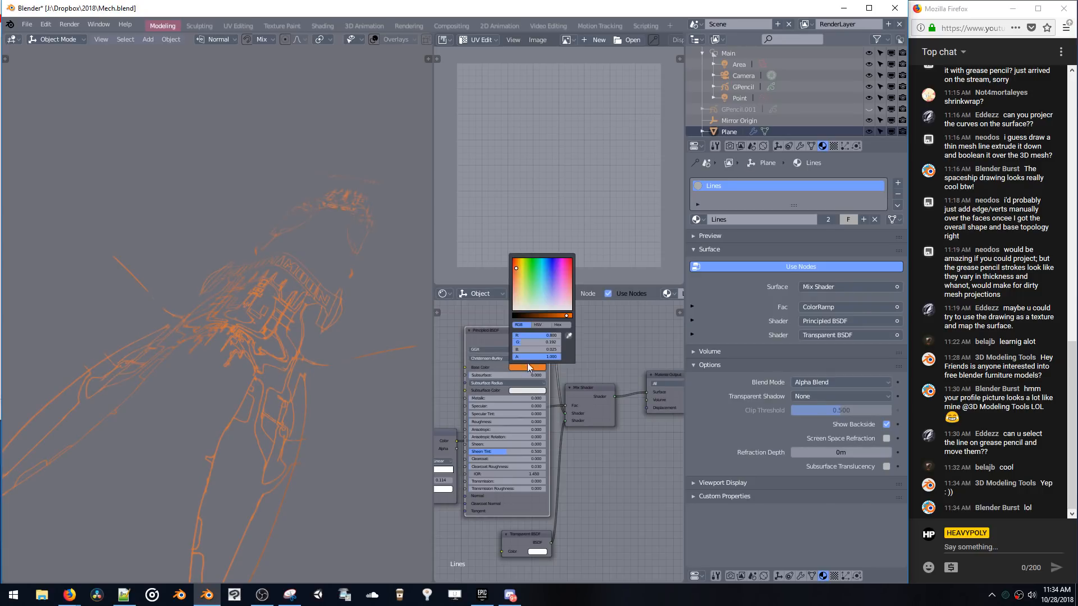
{"action": "left_click_drag", "start_coordinate": [532, 314], "coordinate": [434, 321]}
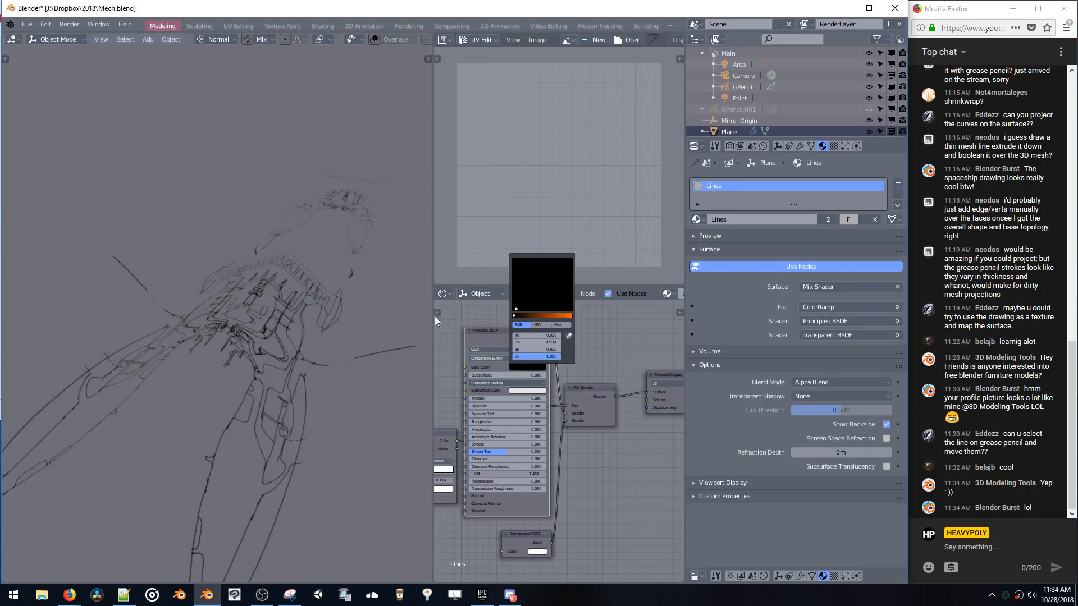
{"action": "middle_click_drag", "start_coordinate": [379, 294], "coordinate": [343, 283]}
- Brighten the Principled BSDF's Base Color to white
{"action": "left_click", "coordinate": [516, 367]}
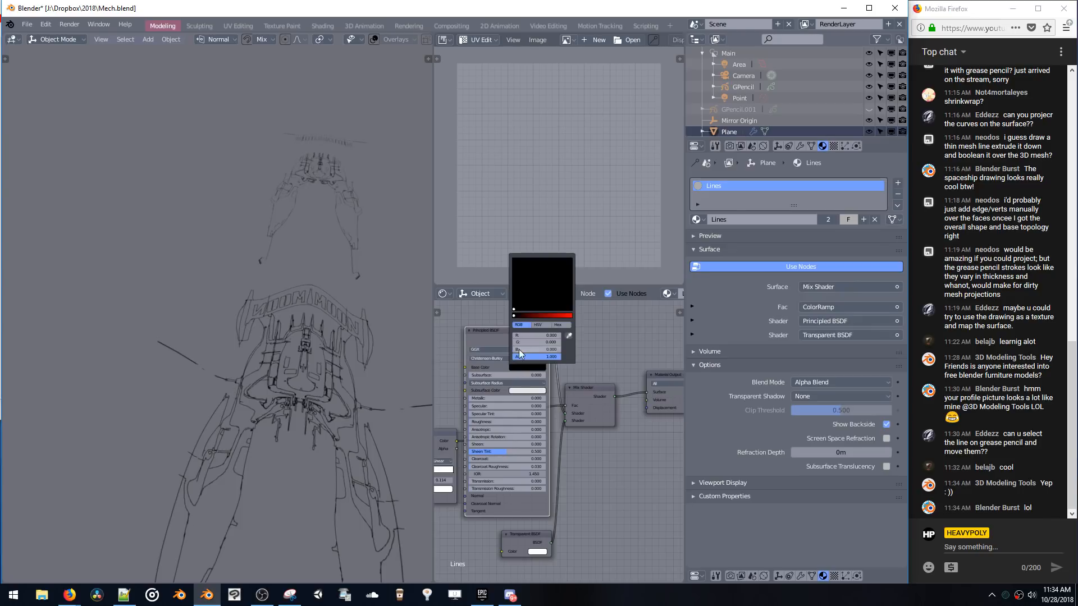
{"action": "left_click_drag", "start_coordinate": [561, 319], "coordinate": [585, 318]}
{"action": "mouse_move", "coordinate": [308, 302]}
{"action": "middle_mouse_down"}
{"action": "mouse_move", "coordinate": [347, 220]}
{"action": "mouse_move", "coordinate": [277, 221]}
{"action": "mouse_move", "coordinate": [287, 217]}
{"action": "middle_mouse_up"}
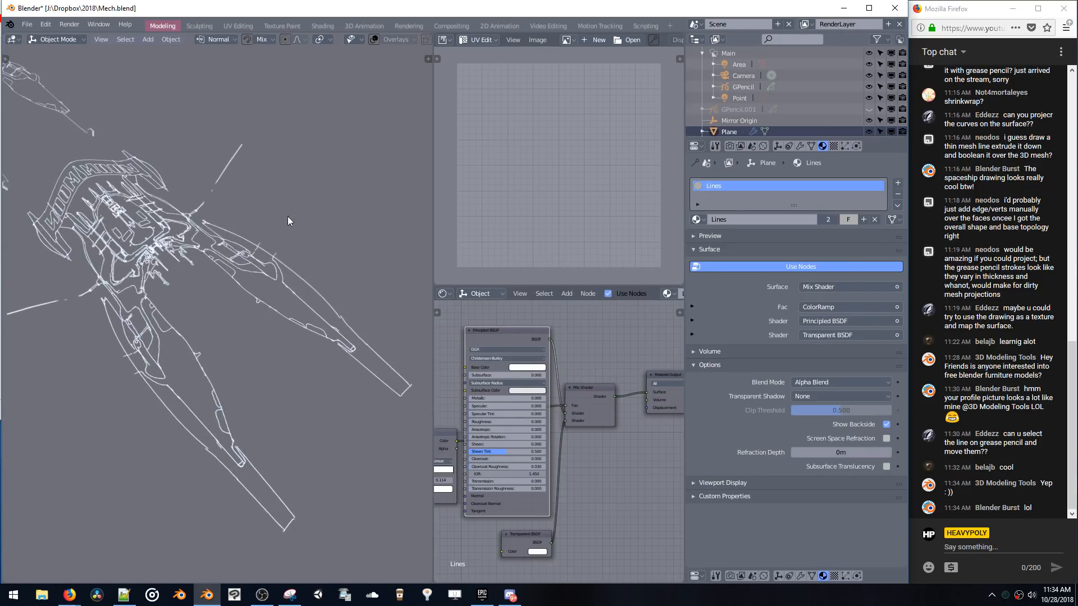
- Switch the 3D viewport to Rendered shading to show only the drawing's lines
{"action": "key", "text": "z"}
{"action": "left_click", "coordinate": [299, 140]}
{"action": "key", "text": "z"}
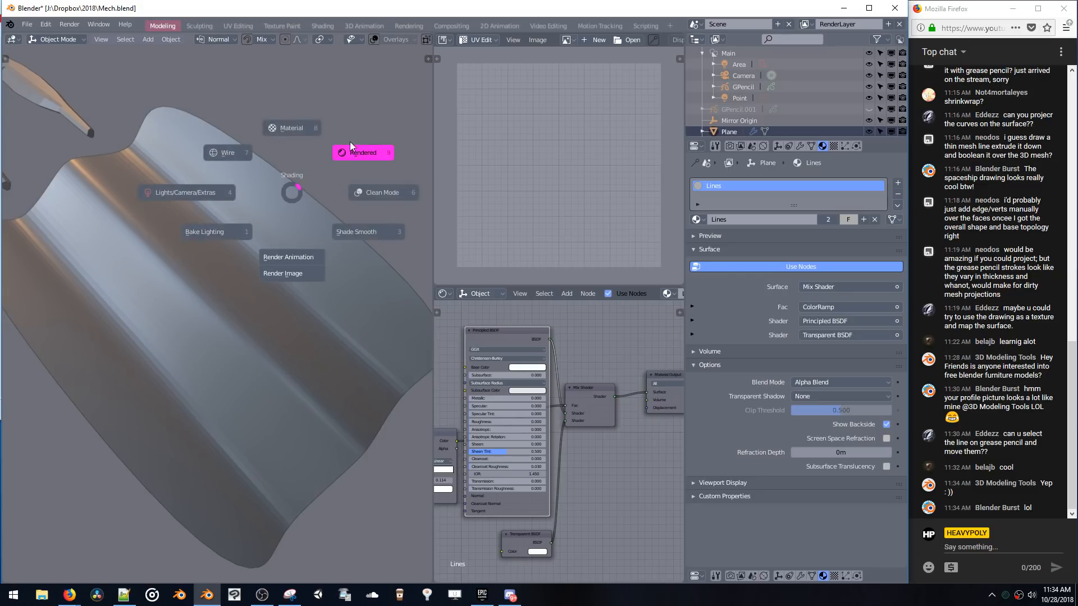
{"action": "left_click", "coordinate": [349, 141]}
{"action": "mouse_move", "coordinate": [271, 192]}
{"action": "middle_mouse_down"}
{"action": "mouse_move", "coordinate": [200, 158]}
{"action": "mouse_move", "coordinate": [261, 230]}
{"action": "mouse_move", "coordinate": [213, 231]}
{"action": "middle_mouse_up"}
{"action": "middle_click_drag", "start_coordinate": [213, 317], "coordinate": [255, 214]}
{"action": "key", "text": "shift+d"}
{"action": "key", "text": "ctrl+z"}
{"action": "key", "text": "shift+d"}
{"action": "key", "text": "x"}
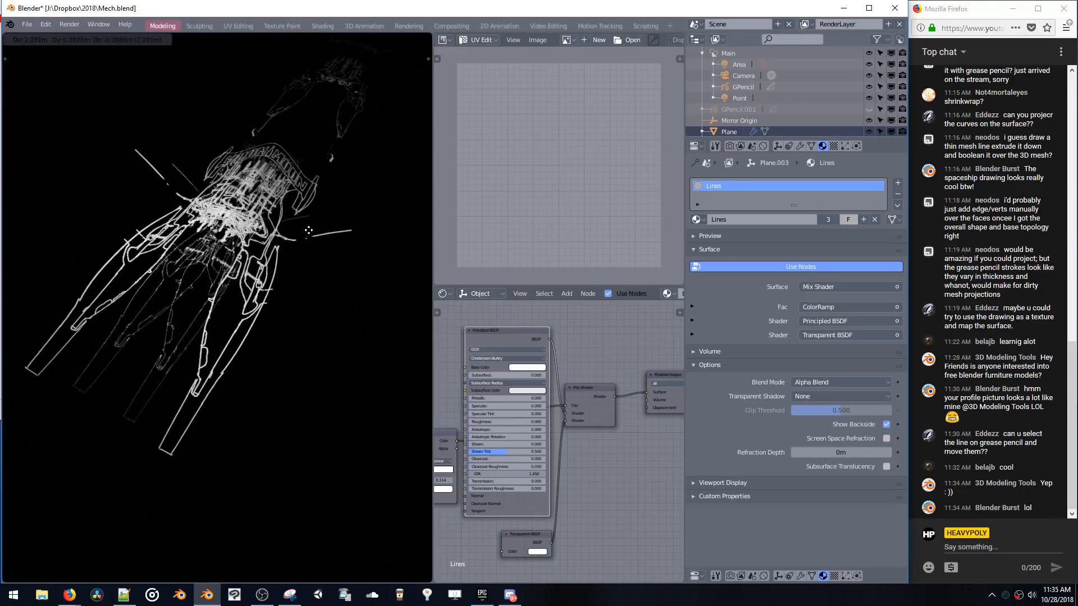
{"action": "right_click", "coordinate": [220, 202]}
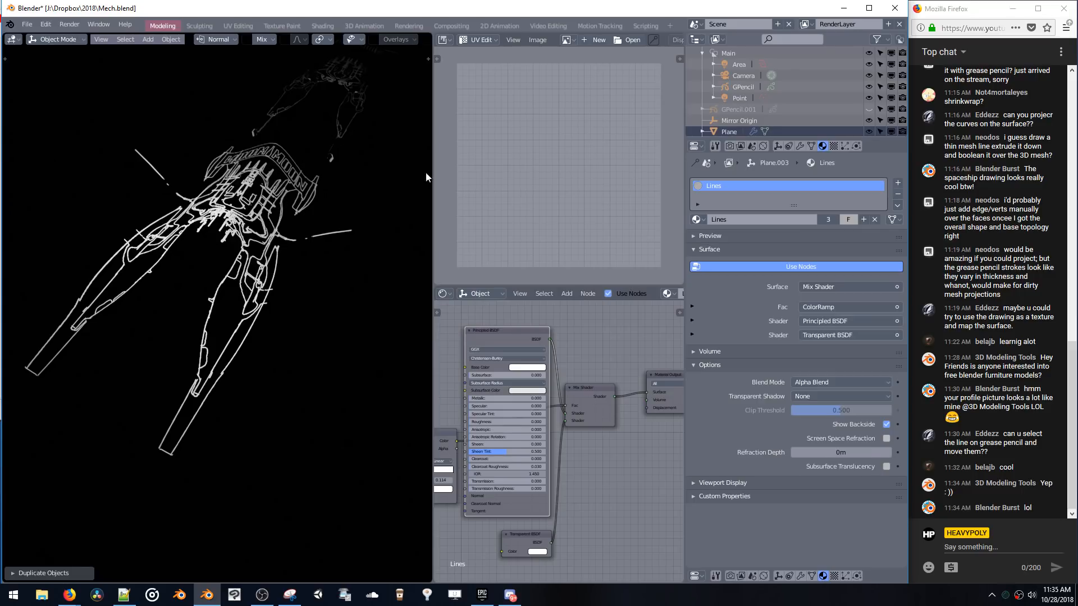
{"action": "key", "text": "Delete"}
- Select the large ship-drawing plane and move its selected pair of lengthwise edges along the global Z axis in Edit Mode
{"action": "left_click", "coordinate": [242, 207]}
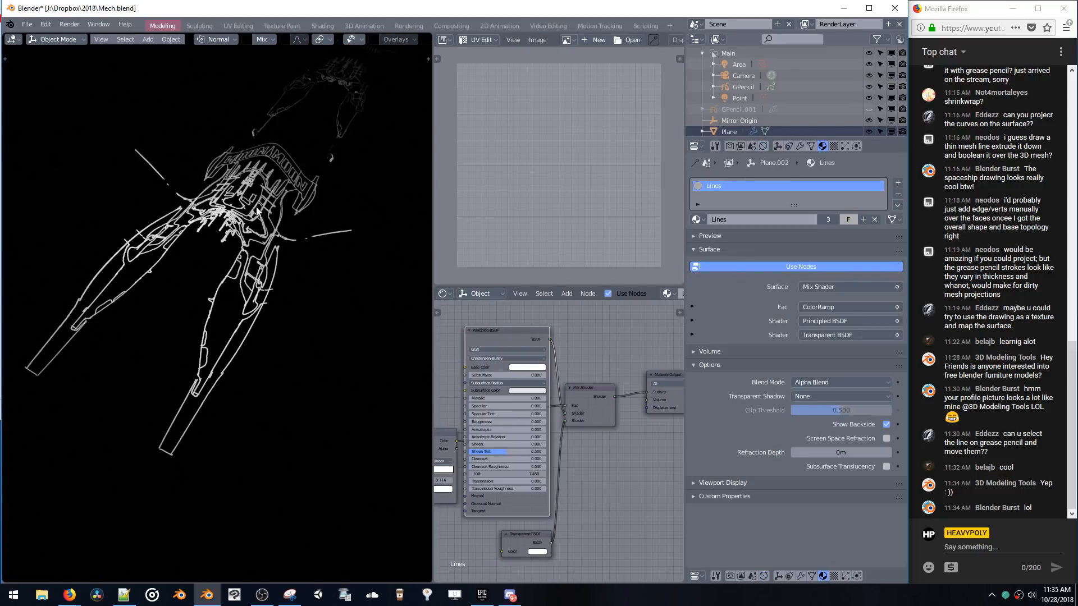
{"action": "mouse_move", "coordinate": [257, 210]}
{"action": "middle_mouse_down"}
{"action": "mouse_move", "coordinate": [359, 172]}
{"action": "mouse_move", "coordinate": [301, 155]}
{"action": "mouse_move", "coordinate": [315, 167]}
{"action": "mouse_move", "coordinate": [307, 203]}
{"action": "middle_mouse_up"}
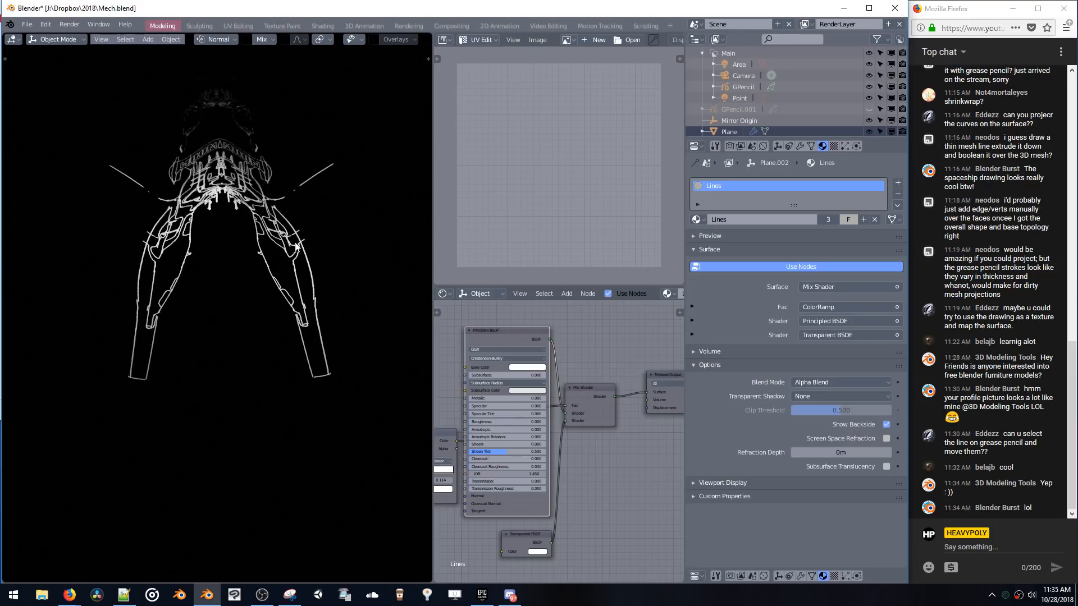
{"action": "key", "text": "Tab"}
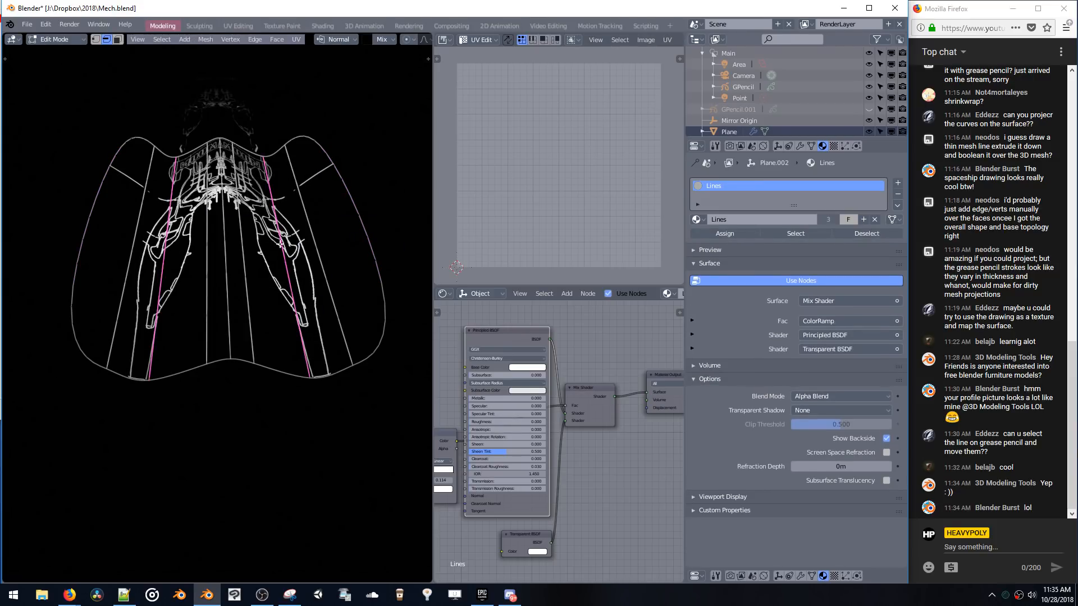
{"action": "middle_click_drag", "start_coordinate": [280, 244], "coordinate": [260, 210]}
{"action": "key", "text": "g"}
{"action": "key", "text": "z"}
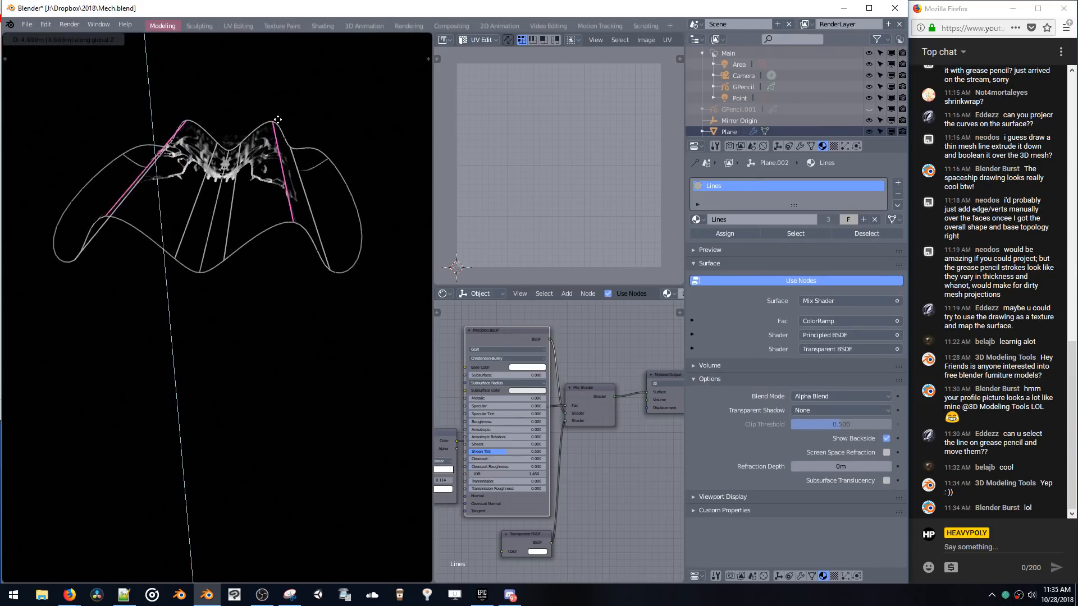
{"action": "left_click", "coordinate": [282, 127]}
- Adjust the height of the same lengthwise edges along global Z again and leave Edit Mode
{"action": "mouse_move", "coordinate": [283, 129]}
{"action": "middle_mouse_down"}
{"action": "mouse_move", "coordinate": [291, 209]}
{"action": "mouse_move", "coordinate": [360, 240]}
{"action": "mouse_move", "coordinate": [309, 220]}
{"action": "mouse_move", "coordinate": [282, 176]}
{"action": "mouse_move", "coordinate": [282, 265]}
{"action": "mouse_move", "coordinate": [71, 203]}
{"action": "mouse_move", "coordinate": [200, 184]}
{"action": "mouse_move", "coordinate": [363, 195]}
{"action": "middle_mouse_up"}
{"action": "key", "text": "Tab"}
{"action": "key", "text": "Tab"}
{"action": "key", "text": "g"}
{"action": "key", "text": "z"}
{"action": "left_click", "coordinate": [282, 176]}
{"action": "key", "text": "Tab"}
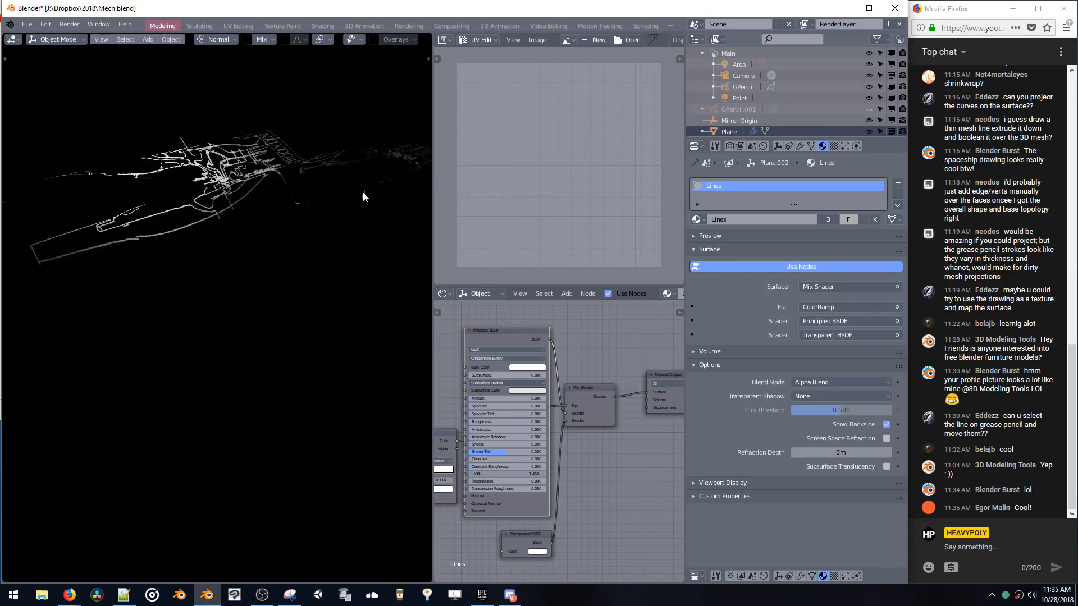
- Select the strip face carrying the ship's leg in Edit Mode and move it inward along the global X axis
{"action": "key", "text": "KP_7"}
{"action": "key", "text": "Tab"}
{"action": "key", "text": "Tab"}
{"action": "key", "text": "Tab"}
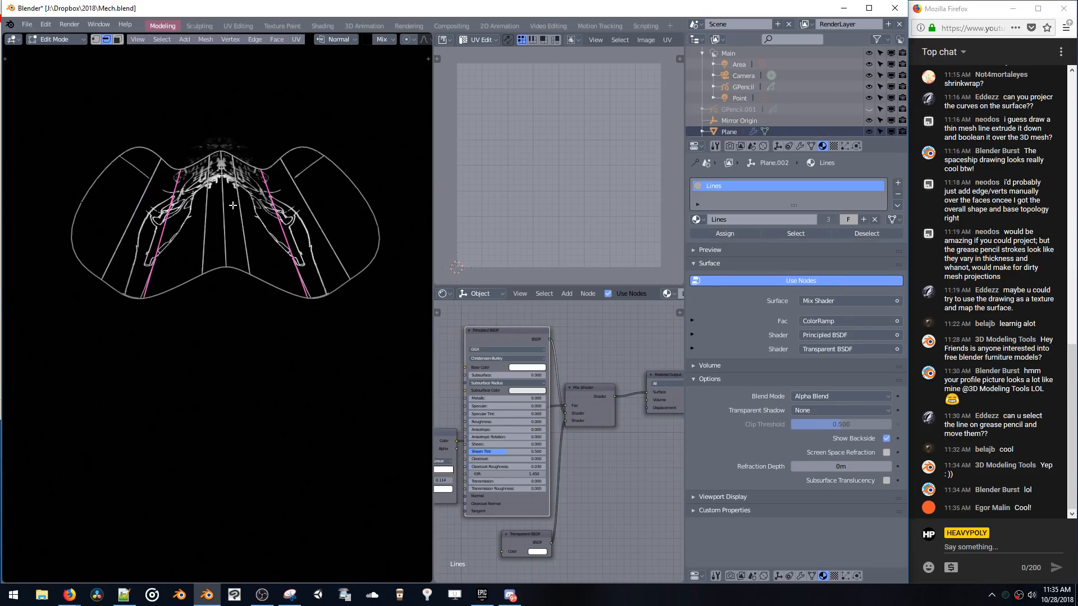
{"action": "middle_click_drag", "start_coordinate": [233, 206], "coordinate": [214, 194]}
{"action": "key", "text": "3"}
{"action": "left_click", "coordinate": [287, 228]}
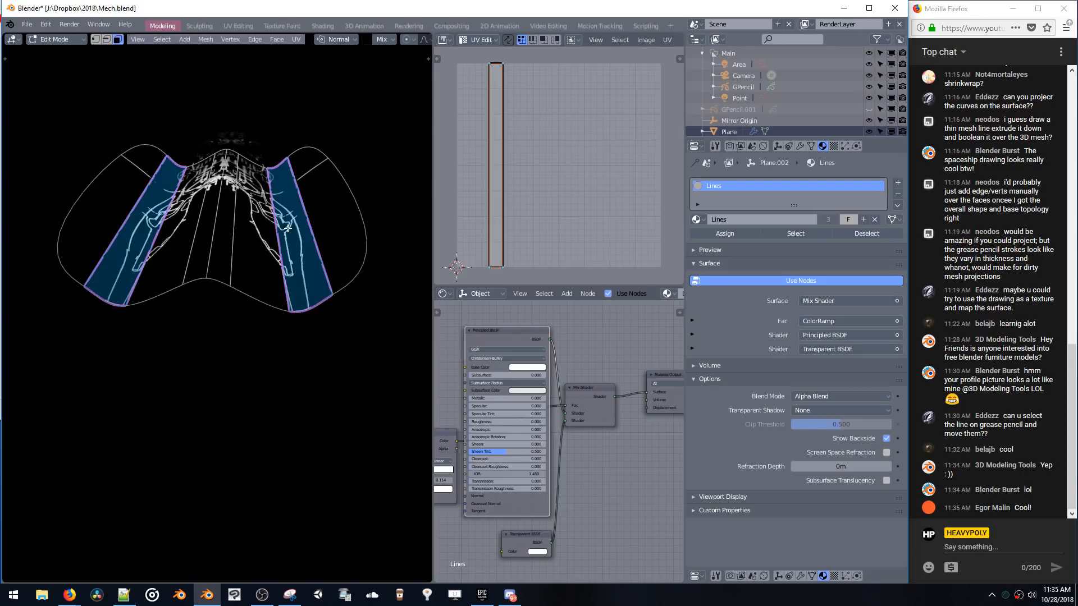
{"action": "key", "text": "g"}
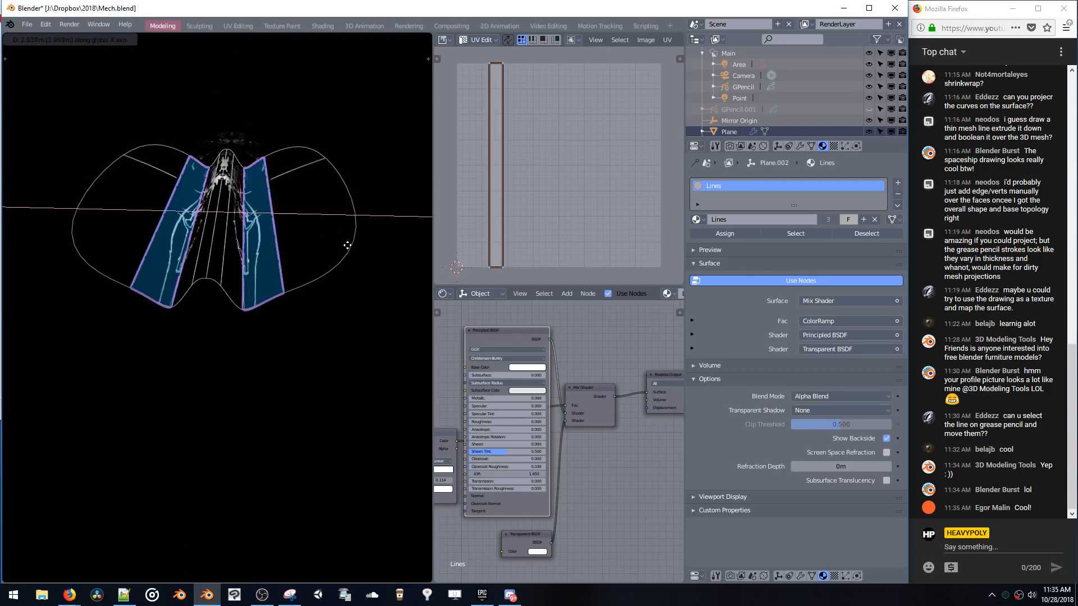
{"action": "left_click", "coordinate": [346, 247]}
{"action": "key", "text": "space"}
{"action": "middle_click_drag", "start_coordinate": [295, 290], "coordinate": [310, 270]}
{"action": "key", "text": "space"}
- Move the selected leg strip back outward along the global X axis
{"action": "key", "text": "g"}
{"action": "key", "text": "x"}
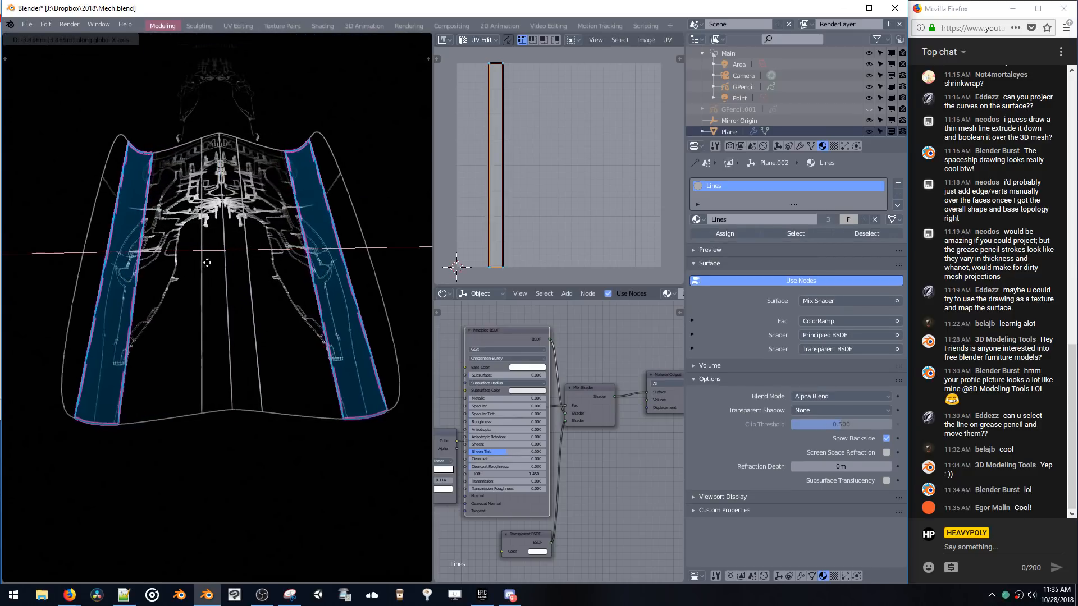
{"action": "left_click", "coordinate": [223, 261]}
{"action": "key", "text": "space"}
{"action": "mouse_move", "coordinate": [264, 250]}
{"action": "middle_mouse_down"}
{"action": "mouse_move", "coordinate": [429, 206]}
{"action": "mouse_move", "coordinate": [431, 190]}
{"action": "mouse_move", "coordinate": [428, 240]}
{"action": "mouse_move", "coordinate": [289, 201]}
{"action": "mouse_move", "coordinate": [223, 198]}
{"action": "mouse_move", "coordinate": [242, 215]}
{"action": "mouse_move", "coordinate": [232, 241]}
{"action": "mouse_move", "coordinate": [270, 232]}
{"action": "middle_mouse_up"}
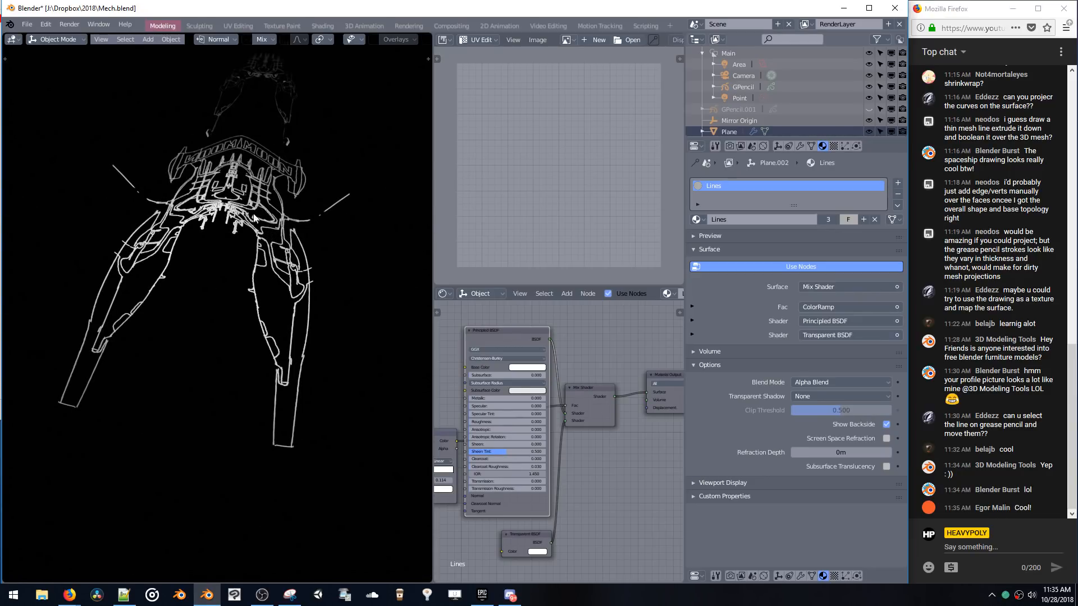
- Pull the centre edge at the plane's front end forward along the global Y axis, and return to Object Mode
{"action": "middle_click_drag", "start_coordinate": [251, 196], "coordinate": [254, 269]}
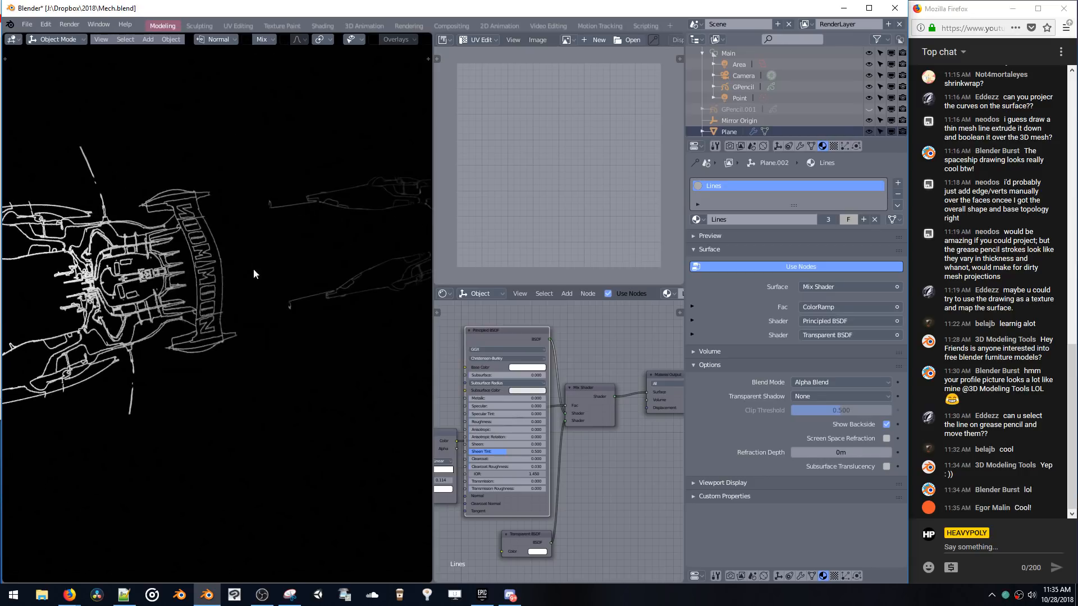
{"action": "key", "text": "Tab"}
{"action": "left_click", "coordinate": [226, 258]}
{"action": "key", "text": "g"}
{"action": "key", "text": "y"}
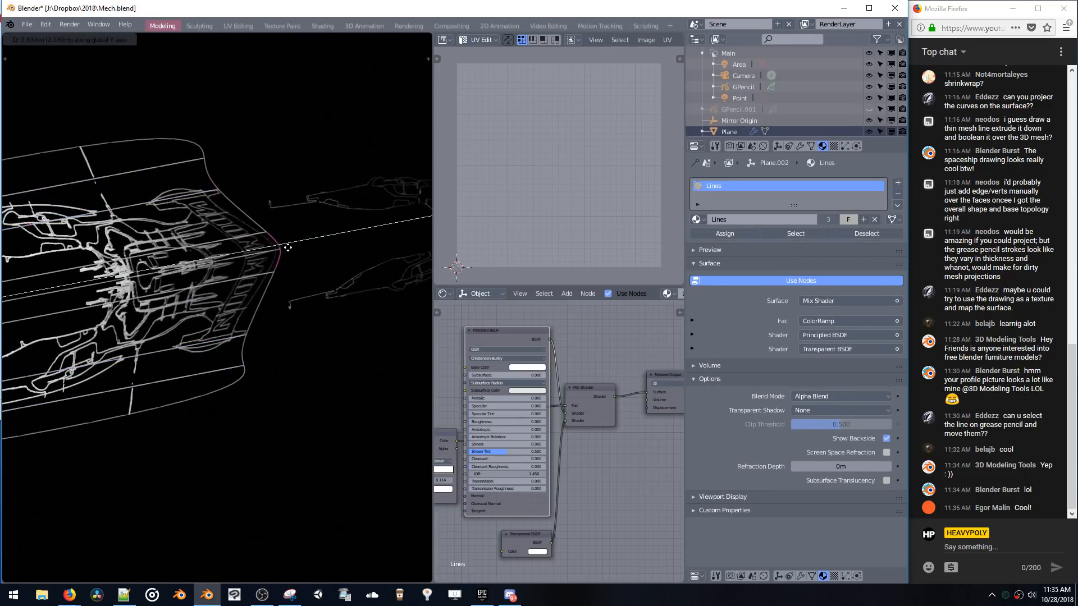
{"action": "left_click", "coordinate": [316, 243]}
{"action": "key", "text": "Tab"}
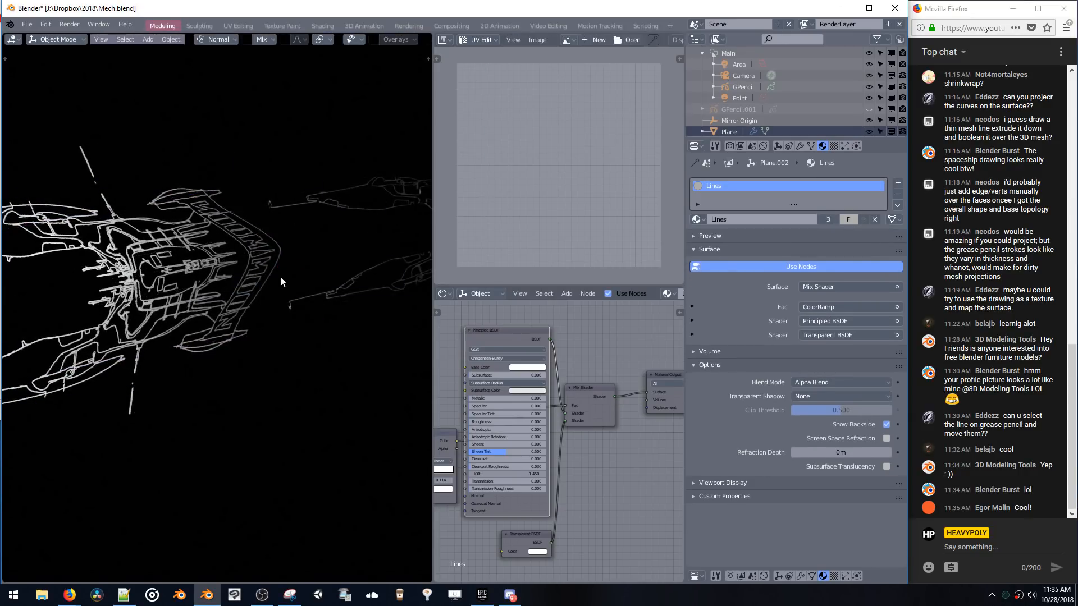
- Readjust the front centre edge along global Y and compare the drawing with and without Edit Mode
{"action": "mouse_move", "coordinate": [281, 276]}
{"action": "middle_mouse_down"}
{"action": "mouse_move", "coordinate": [383, 237]}
{"action": "mouse_move", "coordinate": [322, 240]}
{"action": "mouse_move", "coordinate": [343, 245]}
{"action": "mouse_move", "coordinate": [217, 229]}
{"action": "mouse_move", "coordinate": [179, 262]}
{"action": "mouse_move", "coordinate": [86, 273]}
{"action": "mouse_move", "coordinate": [80, 308]}
{"action": "mouse_move", "coordinate": [62, 289]}
{"action": "mouse_move", "coordinate": [116, 267]}
{"action": "mouse_move", "coordinate": [238, 264]}
{"action": "mouse_move", "coordinate": [221, 264]}
{"action": "mouse_move", "coordinate": [236, 235]}
{"action": "mouse_move", "coordinate": [233, 269]}
{"action": "mouse_move", "coordinate": [156, 236]}
{"action": "mouse_move", "coordinate": [213, 242]}
{"action": "middle_mouse_up"}
{"action": "key", "text": "Tab"}
{"action": "key", "text": "g"}
{"action": "key", "text": "y"}
{"action": "left_click", "coordinate": [179, 263]}
{"action": "key", "text": "Tab"}
{"action": "key", "text": "Tab"}
{"action": "key", "text": "Tab"}
- Select the smaller drawing plane and move it along the global Y axis towards the large ship drawing
{"action": "left_click", "coordinate": [323, 379]}
{"action": "middle_click_drag", "start_coordinate": [322, 378], "coordinate": [292, 350]}
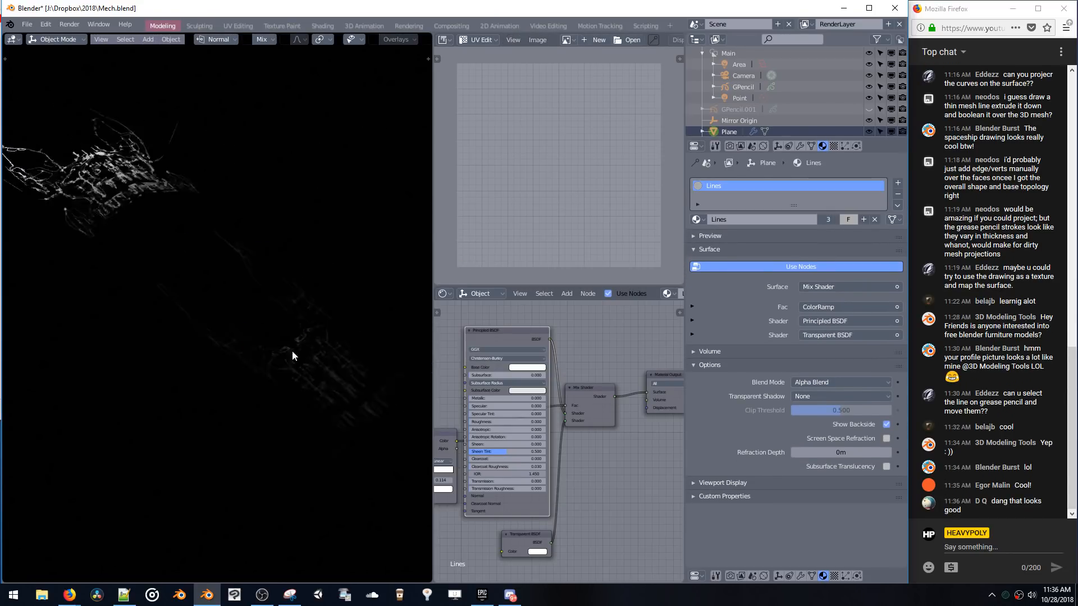
{"action": "key", "text": "g"}
{"action": "key", "text": "y"}
{"action": "left_click", "coordinate": [62, 127]}
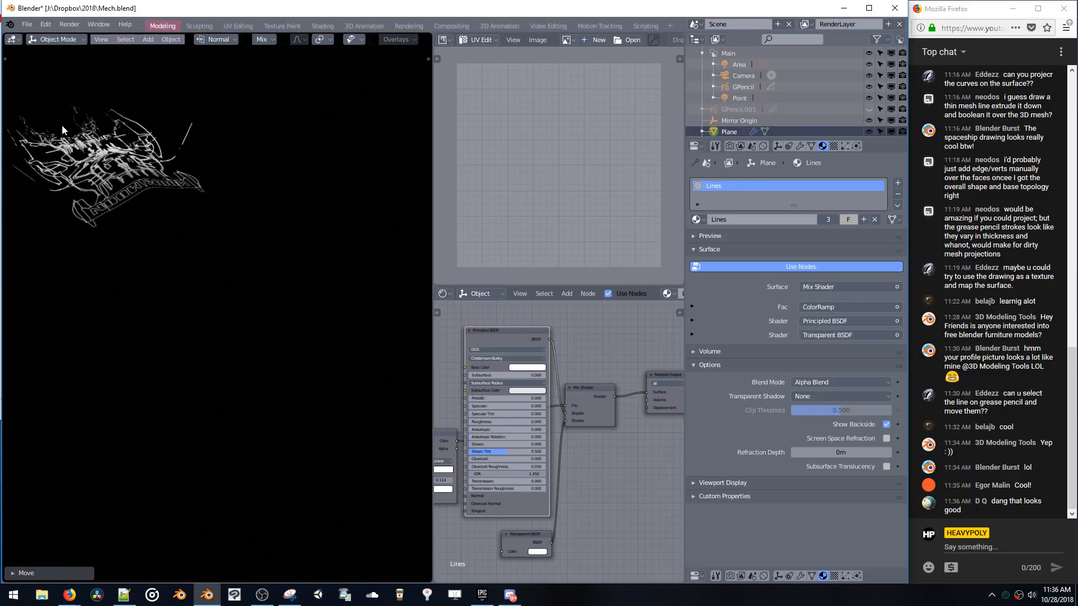
- Select the linked faces of the small curved strip in Edit Mode, move them along global Z, and return to Object Mode
{"action": "mouse_move", "coordinate": [61, 125]}
{"action": "middle_mouse_down"}
{"action": "mouse_move", "coordinate": [167, 220]}
{"action": "mouse_move", "coordinate": [259, 230]}
{"action": "mouse_move", "coordinate": [222, 260]}
{"action": "middle_mouse_up"}
{"action": "middle_click_drag", "start_coordinate": [254, 274], "coordinate": [149, 248], "text": "shift"}
{"action": "key", "text": "Tab"}
{"action": "double_click", "coordinate": [144, 248]}
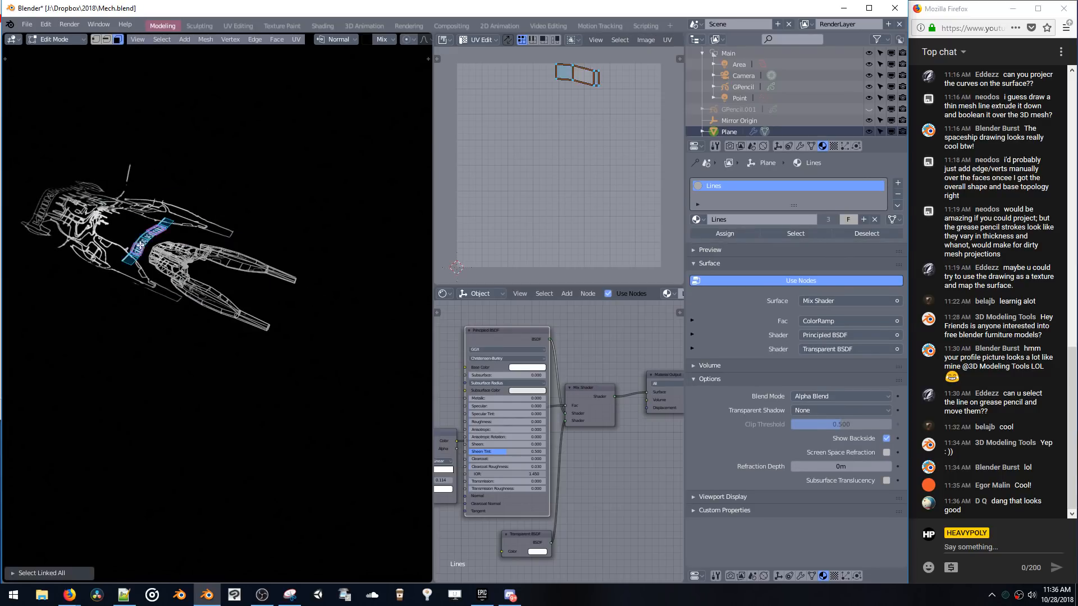
{"action": "key", "text": "g"}
{"action": "key", "text": "z"}
{"action": "left_click", "coordinate": [135, 242]}
{"action": "middle_click_drag", "start_coordinate": [136, 242], "coordinate": [216, 307]}
{"action": "key", "text": "Tab"}
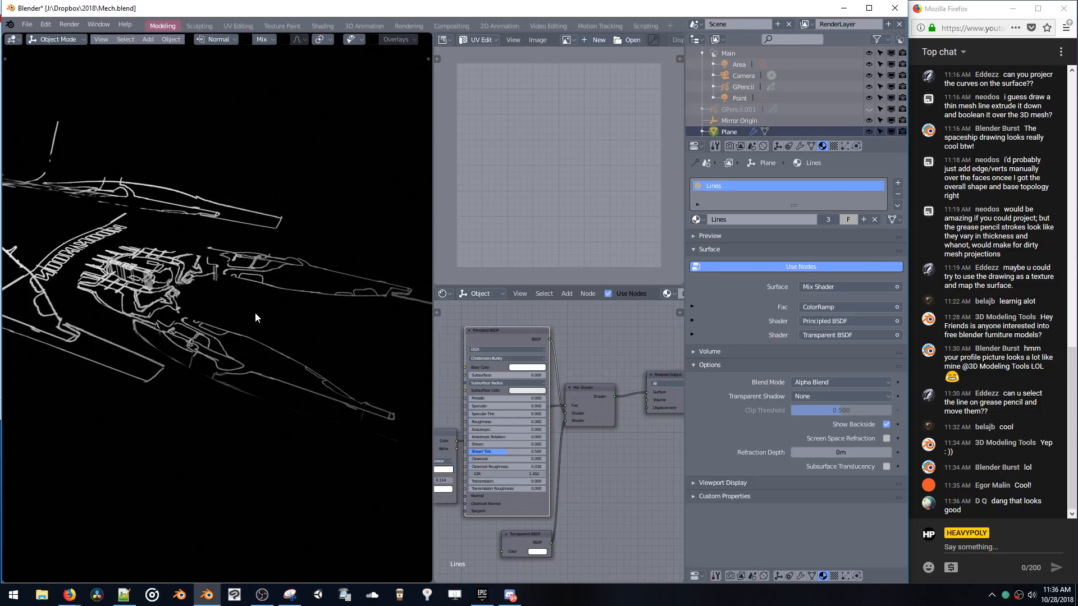
- Reposition the smaller drawing plane freely behind the large ship drawing
{"action": "mouse_move", "coordinate": [252, 324]}
{"action": "middle_mouse_down"}
{"action": "mouse_move", "coordinate": [148, 327]}
{"action": "mouse_move", "coordinate": [153, 319]}
{"action": "middle_mouse_up"}
{"action": "mouse_move", "coordinate": [185, 270]}
{"action": "middle_mouse_down"}
{"action": "mouse_move", "coordinate": [172, 290]}
{"action": "mouse_move", "coordinate": [207, 297]}
{"action": "mouse_move", "coordinate": [207, 338]}
{"action": "mouse_move", "coordinate": [224, 283]}
{"action": "mouse_move", "coordinate": [246, 275]}
{"action": "mouse_move", "coordinate": [235, 311]}
{"action": "mouse_move", "coordinate": [224, 271]}
{"action": "middle_mouse_up"}
{"action": "key", "text": "g"}
{"action": "left_click", "coordinate": [294, 287]}
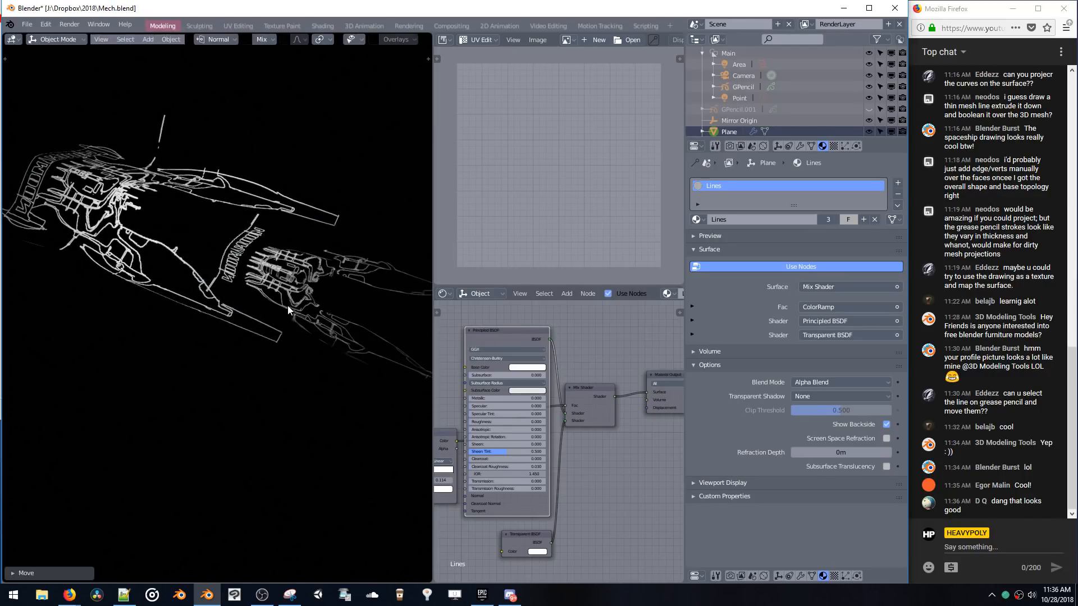
{"action": "key", "text": "g"}
{"action": "left_click", "coordinate": [277, 319]}
- Adjust the smaller drawing plane's height along global Z, and shift it along the global Y axis
{"action": "middle_click_drag", "start_coordinate": [278, 319], "coordinate": [208, 292]}
{"action": "key", "text": "g"}
{"action": "key", "text": "z"}
{"action": "left_click", "coordinate": [223, 137]}
{"action": "key", "text": "g"}
{"action": "key", "text": "z"}
{"action": "left_click", "coordinate": [246, 228]}
{"action": "key", "text": "g"}
{"action": "key", "text": "z"}
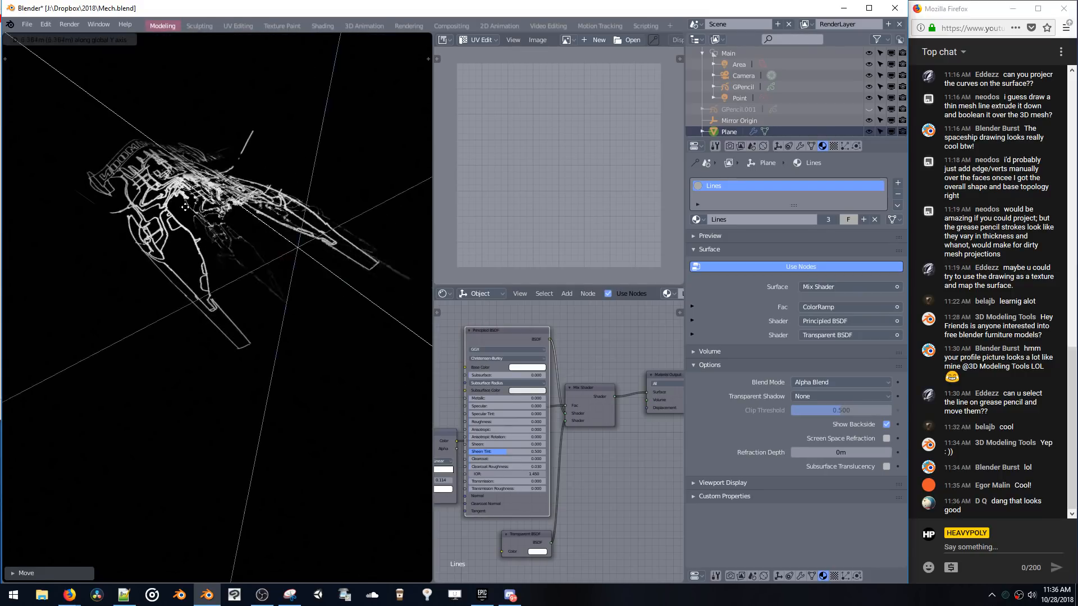
{"action": "left_click", "coordinate": [109, 150]}
- Duplicate all linked faces of the large ship-drawing plane in Edit Mode and place the copy beyond the ship's rear end
{"action": "middle_click_drag", "start_coordinate": [108, 150], "coordinate": [340, 320]}
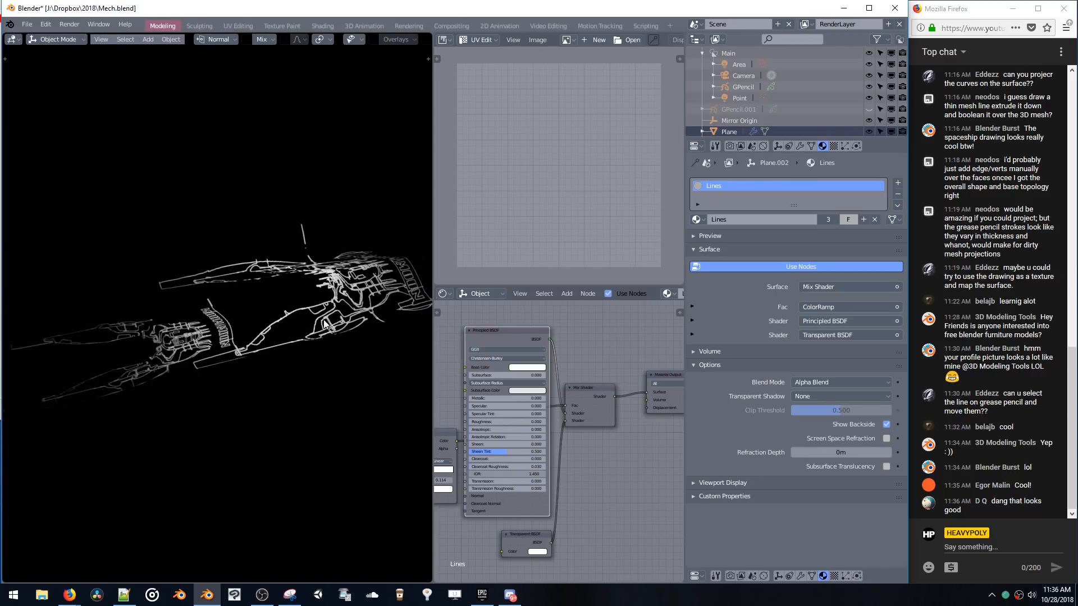
{"action": "key", "text": "Tab"}
{"action": "double_click", "coordinate": [330, 312]}
{"action": "scroll", "coordinate": [327, 316], "scroll_direction": "down", "scroll_amount": 3}
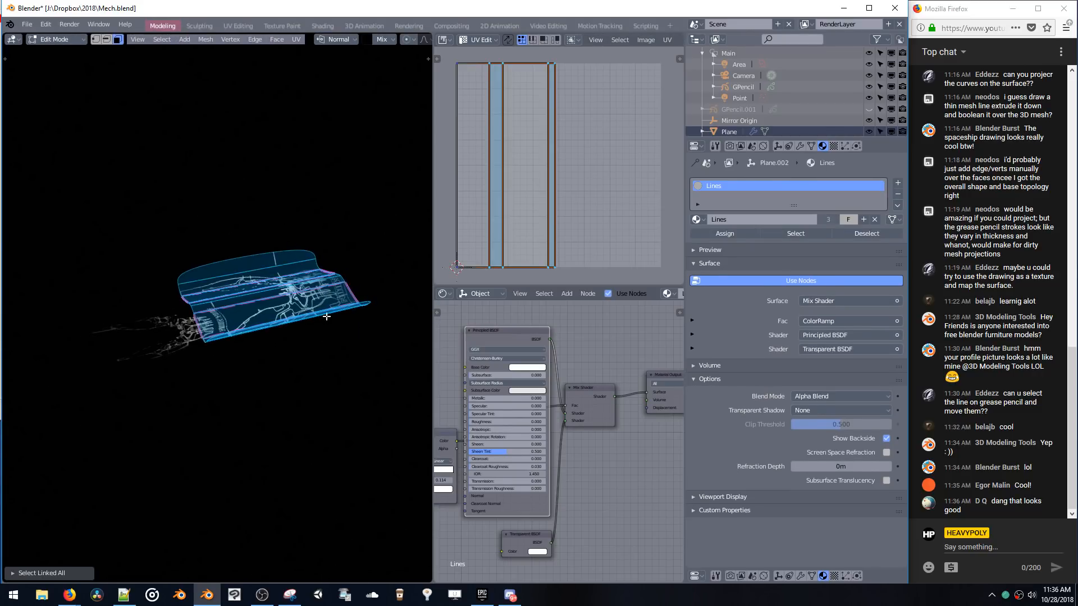
{"action": "key", "text": "shift+d"}
{"action": "left_click", "coordinate": [181, 349]}
{"action": "key", "text": "Tab"}
{"action": "middle_click_drag", "start_coordinate": [181, 349], "coordinate": [252, 364]}
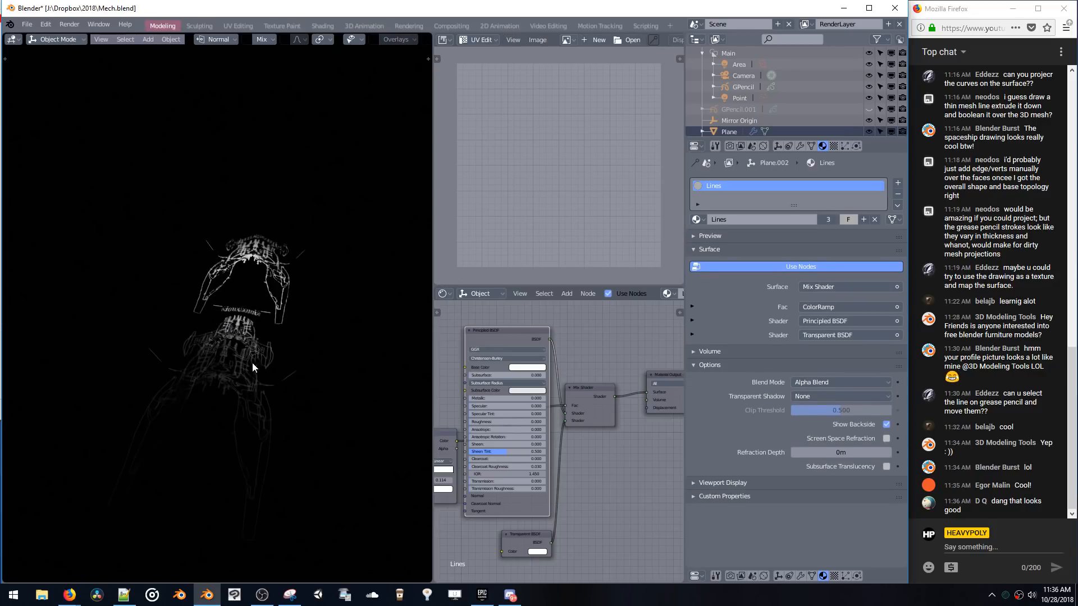
- Duplicate the large drawing plane's selected faces again, about 43.33 m along global Y, and leave Edit Mode
{"action": "key", "text": "space"}
{"action": "middle_click_drag", "start_coordinate": [300, 321], "coordinate": [160, 351]}
{"action": "key", "text": "shift+d"}
{"action": "key", "text": "y"}
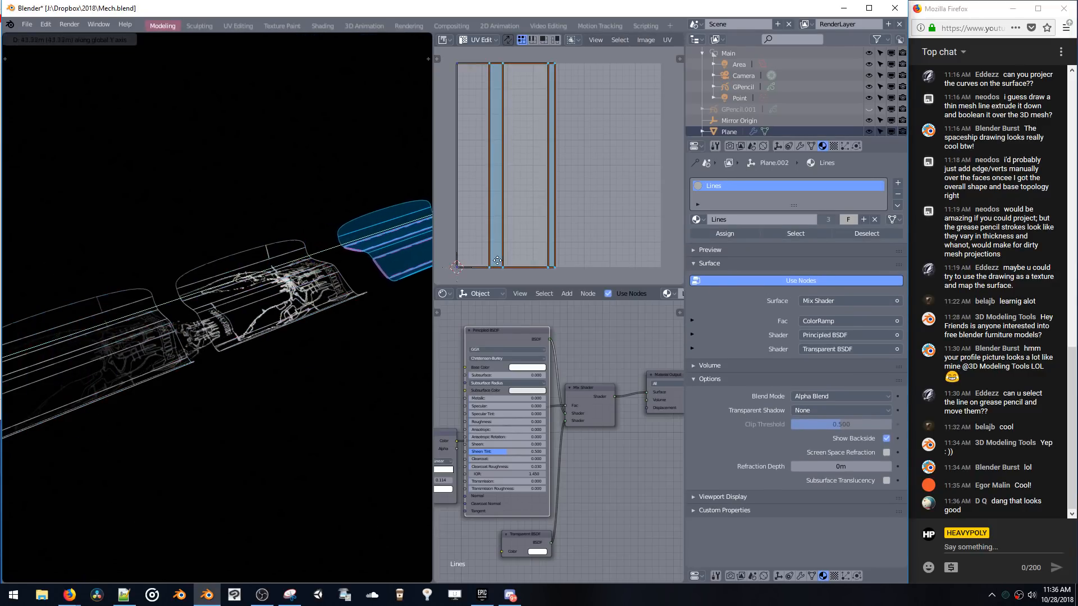
{"action": "left_click", "coordinate": [498, 261]}
{"action": "key", "text": "Tab"}
- Hide the smaller drawing Plane object
{"action": "left_click", "coordinate": [197, 348]}
{"action": "key", "text": "h"}
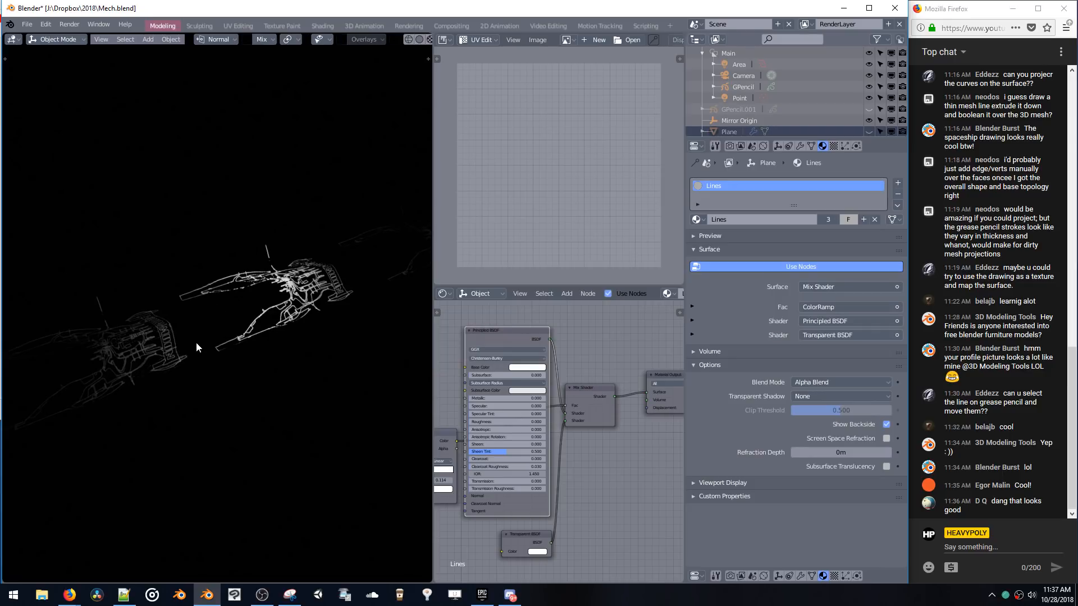
{"action": "middle_click_drag", "start_coordinate": [197, 347], "coordinate": [289, 273]}
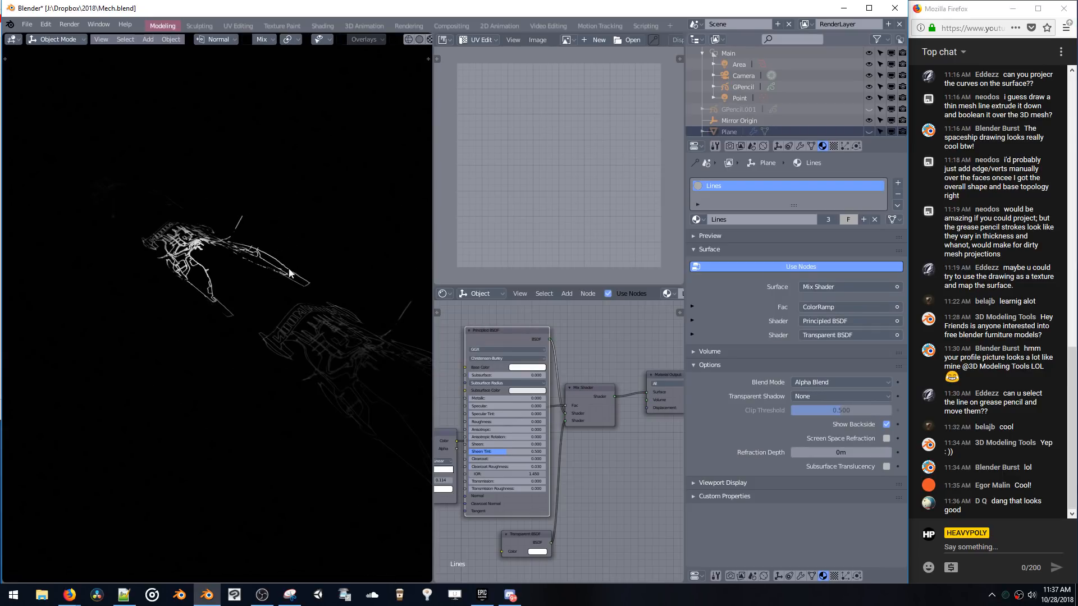
- Add a Spot light and move it along the global Z axis
{"action": "key", "text": "shift+a"}
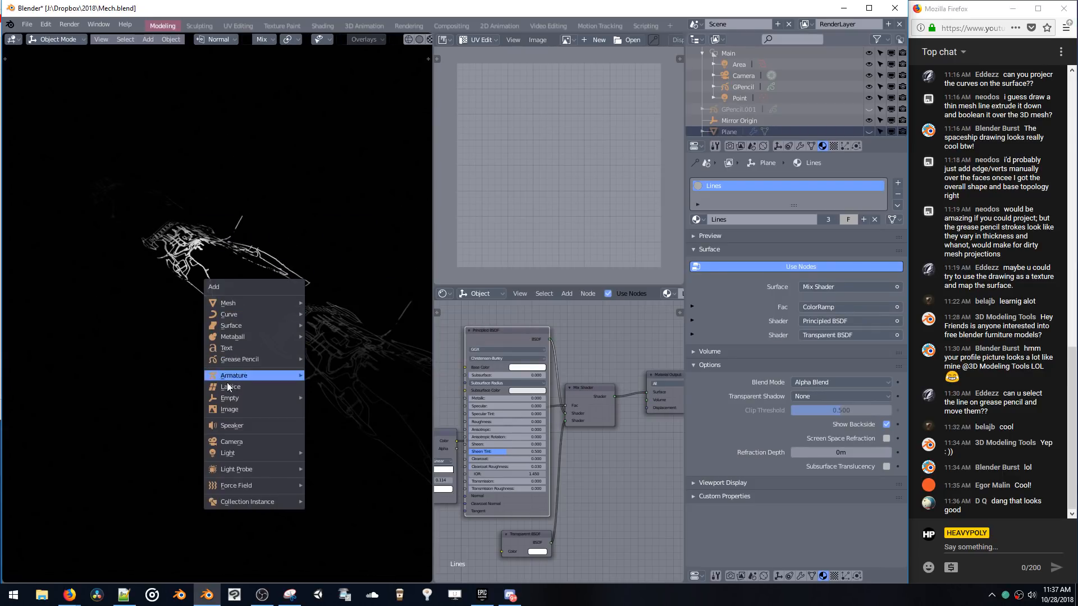
{"action": "mouse_move", "coordinate": [230, 453]}
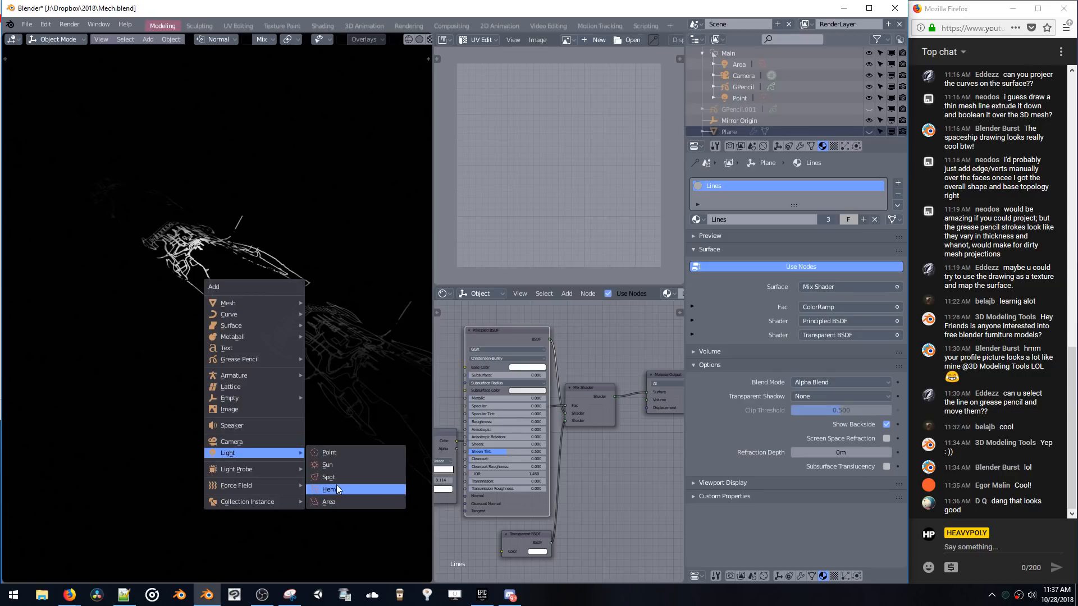
{"action": "left_click", "coordinate": [332, 479]}
{"action": "key", "text": "g"}
{"action": "key", "text": "z"}
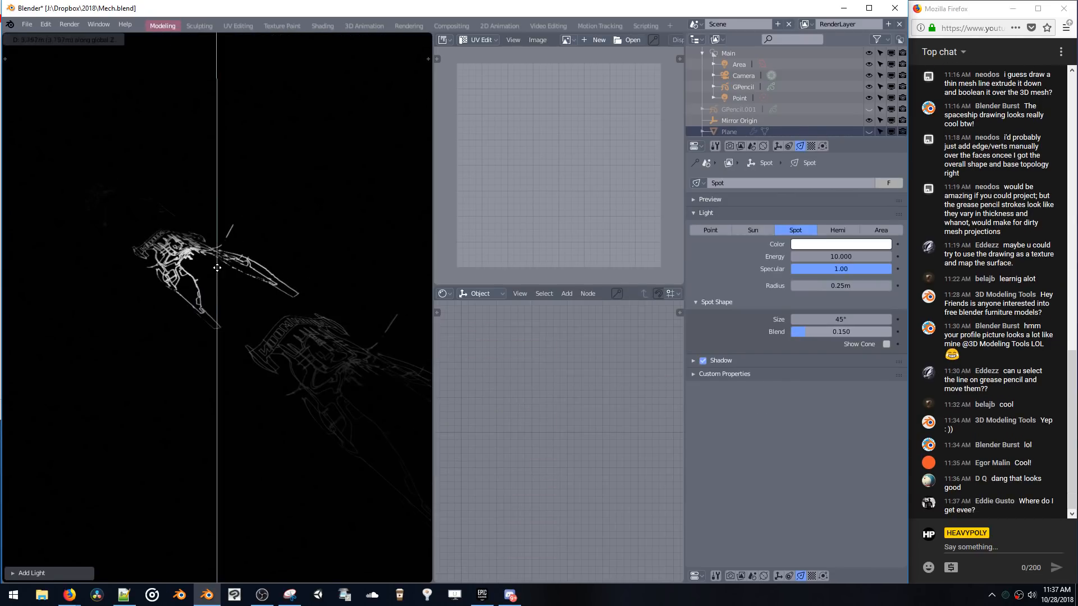
{"action": "left_click", "coordinate": [223, 252]}
- Show the viewport overlays and move the Spot light along the global Y axis over the ship-drawing copy
{"action": "key", "text": "z"}
{"action": "mouse_move", "coordinate": [236, 248]}
{"action": "middle_mouse_down"}
{"action": "mouse_move", "coordinate": [254, 208]}
{"action": "mouse_move", "coordinate": [230, 225]}
{"action": "mouse_move", "coordinate": [231, 240]}
{"action": "middle_mouse_up"}
{"action": "key", "text": "z"}
{"action": "left_click", "coordinate": [328, 219]}
{"action": "key", "text": "g"}
{"action": "key", "text": "x"}
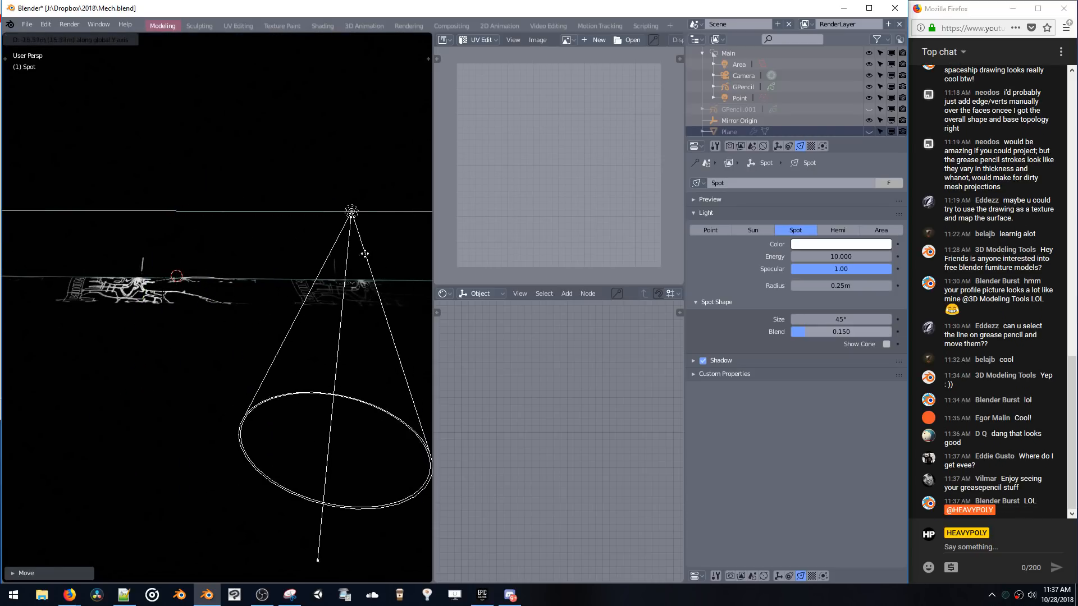
{"action": "left_click", "coordinate": [384, 241]}
- Tilt the Spot light slightly by rotating it, and change its light type to Sun
{"action": "middle_click_drag", "start_coordinate": [384, 242], "coordinate": [250, 281]}
{"action": "key", "text": "t"}
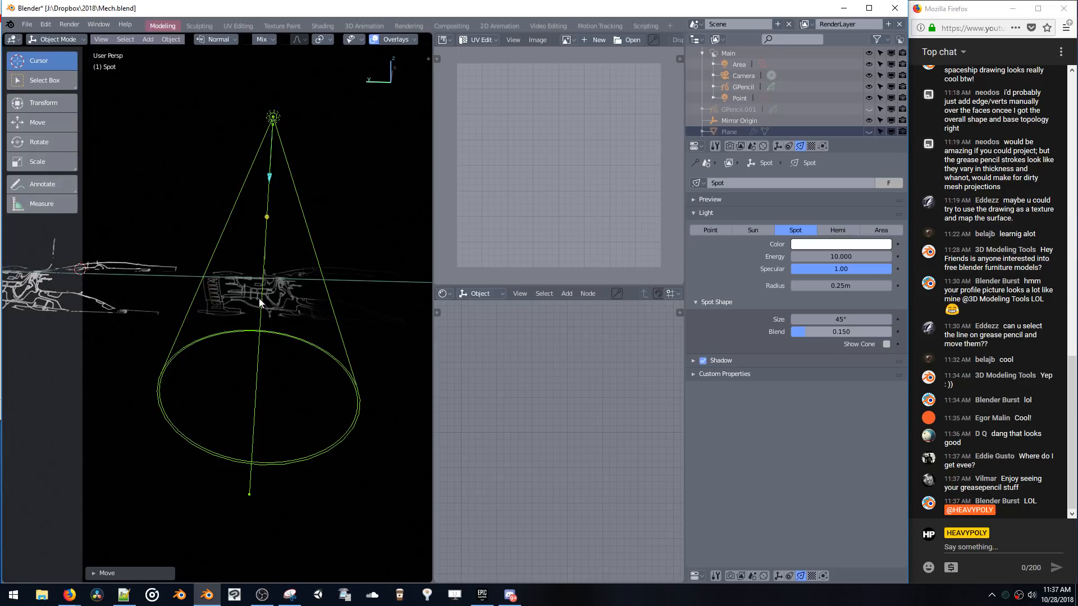
{"action": "key", "text": "t"}
{"action": "key", "text": "r"}
{"action": "left_click", "coordinate": [324, 295]}
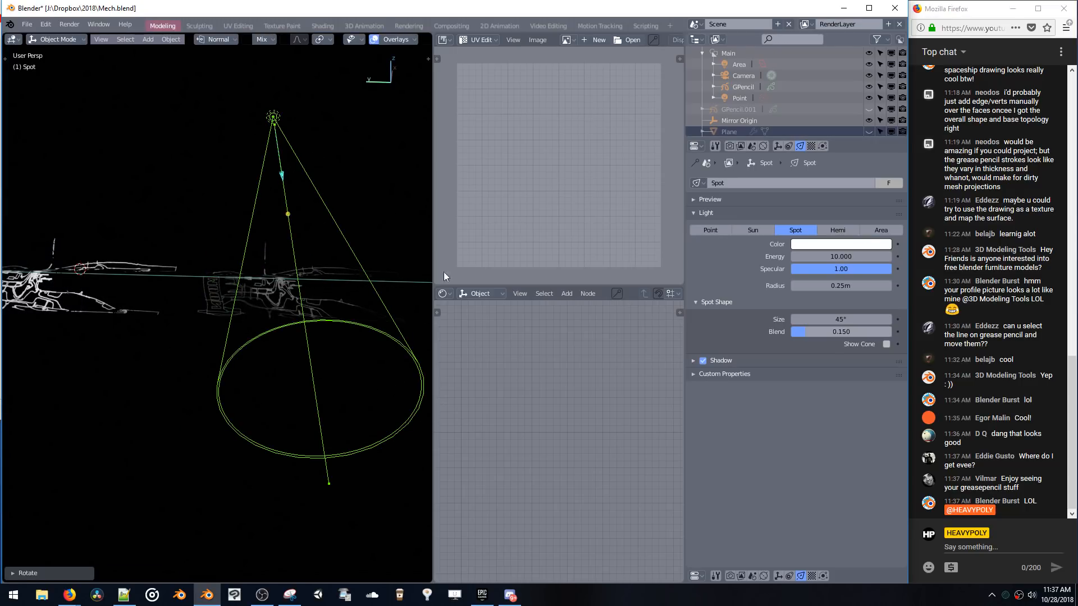
{"action": "left_click", "coordinate": [763, 230]}
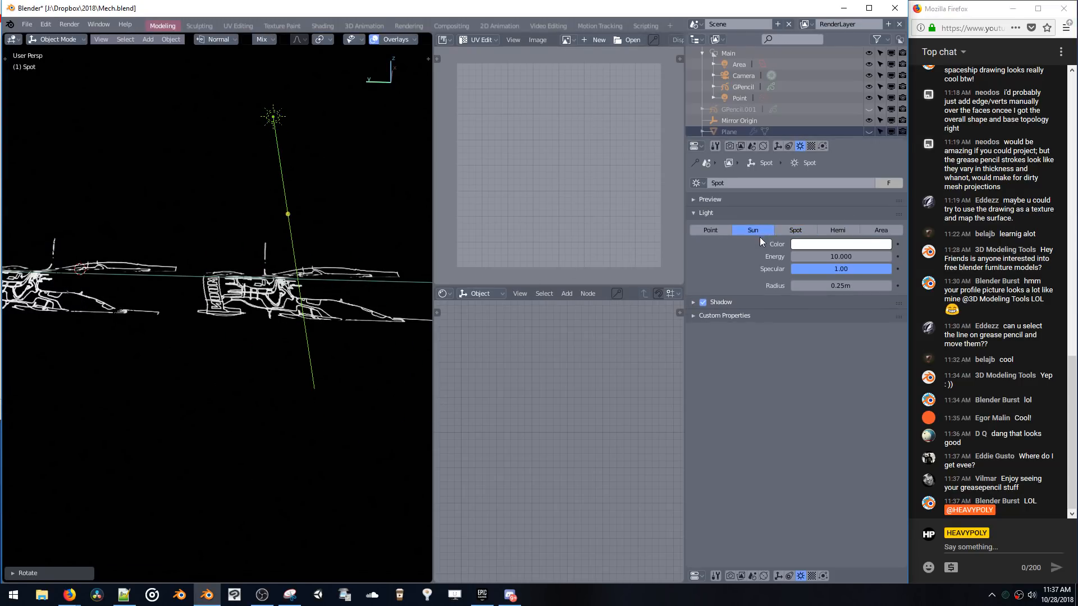
- Set the Spot light's type to Point after trying Spot, Hemi and Area, and move it close to the ship-drawing copy
{"action": "left_click", "coordinate": [795, 232]}
{"action": "left_click", "coordinate": [851, 232]}
{"action": "left_click", "coordinate": [890, 232]}
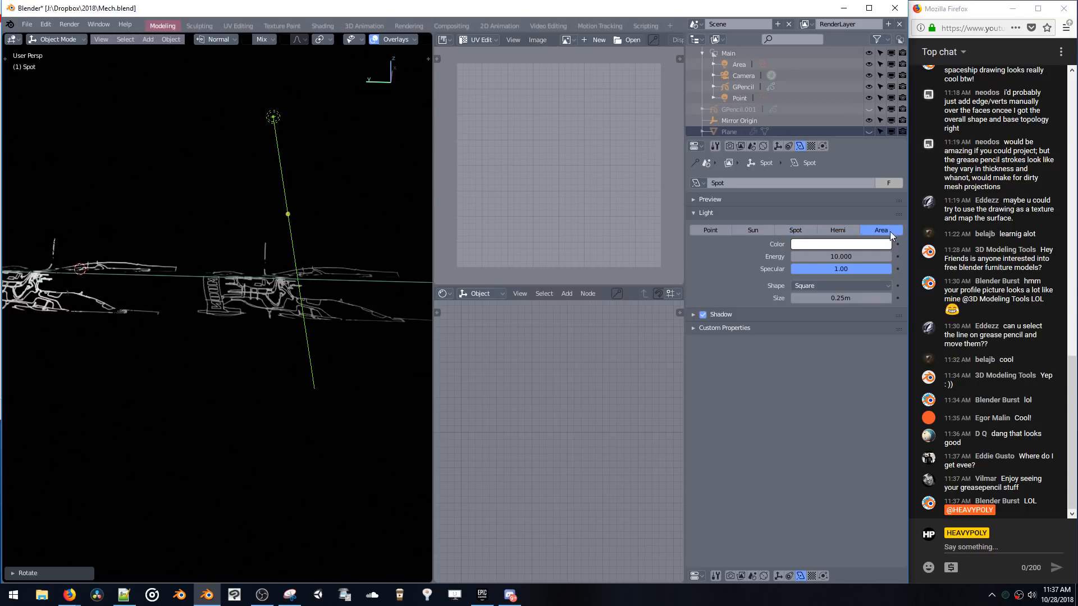
{"action": "left_click", "coordinate": [710, 234]}
{"action": "key", "text": "g"}
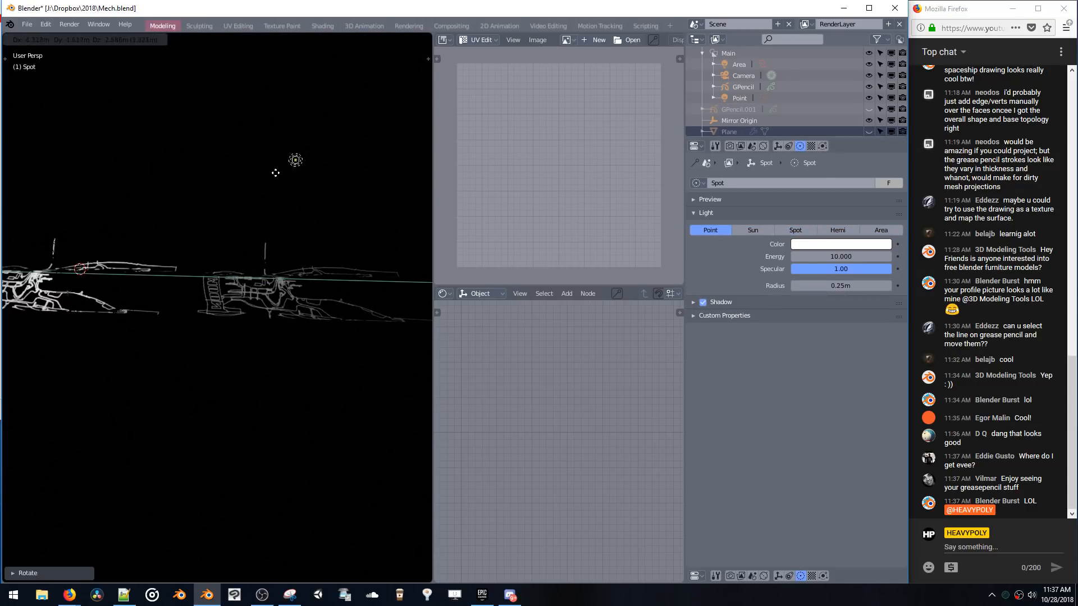
{"action": "left_click", "coordinate": [427, 243]}
- Set the point light's color to saturated red-orange and reposition it beside the legs of the ship-drawing copy
{"action": "left_click", "coordinate": [817, 245]}
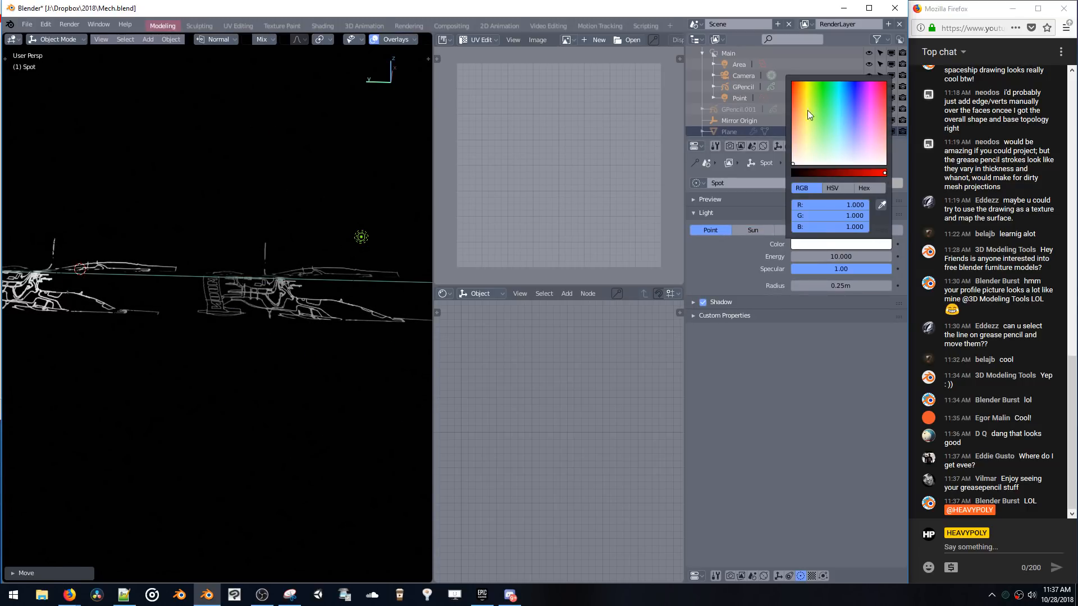
{"action": "left_click_drag", "start_coordinate": [808, 110], "coordinate": [795, 77]}
{"action": "middle_click_drag", "start_coordinate": [253, 250], "coordinate": [233, 283]}
{"action": "key", "text": "g"}
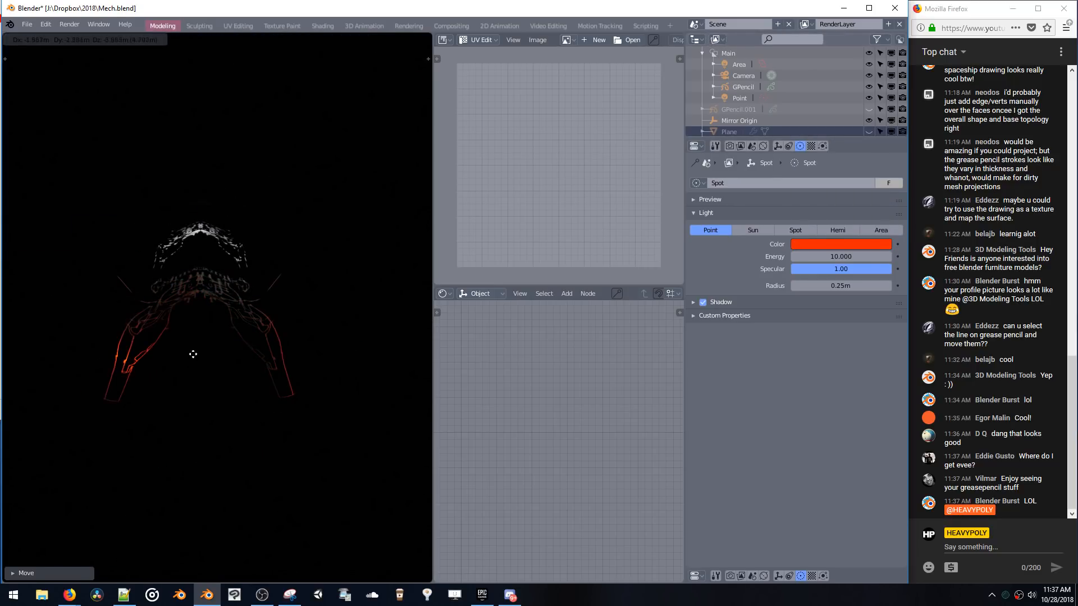
{"action": "left_click", "coordinate": [193, 311]}
- Change the point light's color to bright green
{"action": "left_click", "coordinate": [817, 244]}
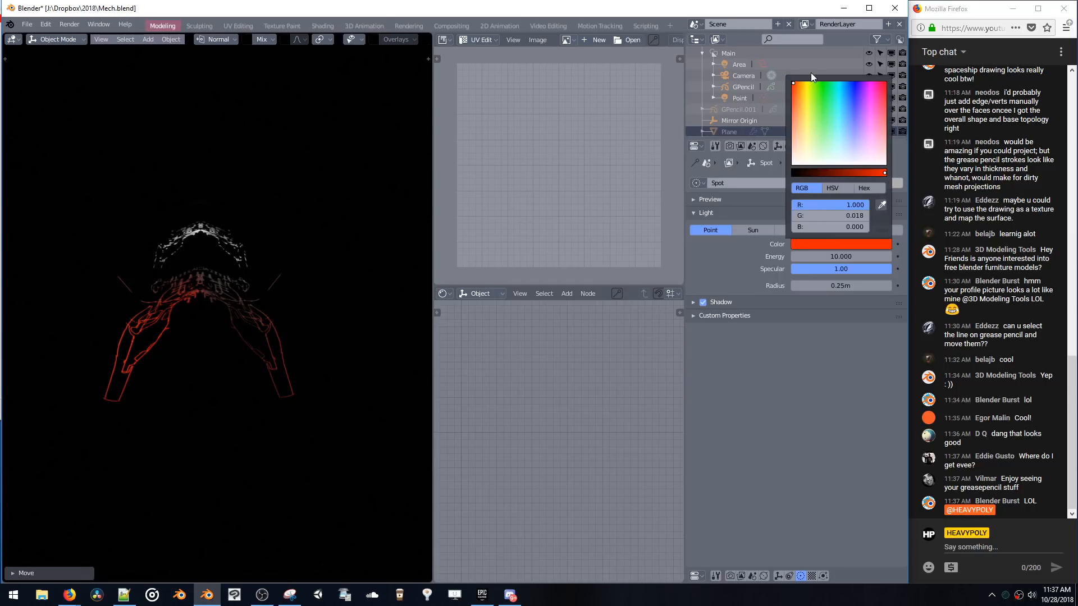
{"action": "left_click", "coordinate": [823, 106]}
{"action": "mouse_move", "coordinate": [823, 105]}
{"action": "left_mouse_down"}
{"action": "mouse_move", "coordinate": [820, 96]}
{"action": "mouse_move", "coordinate": [855, 92]}
{"action": "mouse_move", "coordinate": [827, 93]}
{"action": "left_mouse_up"}
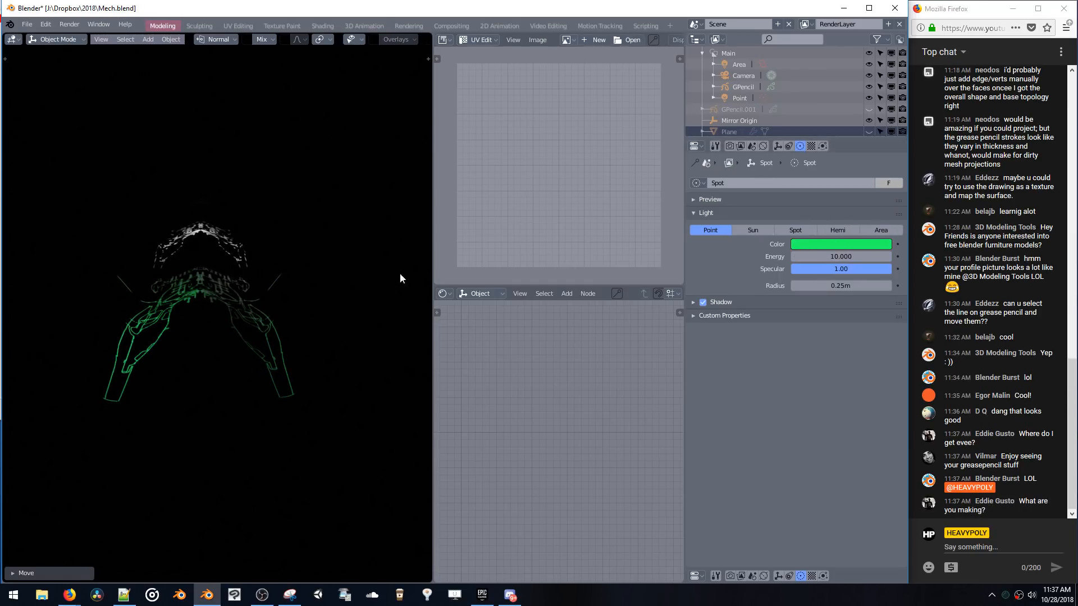
- Duplicate the green point light along the global Y axis and reposition the duplicate near the farthest ship drawing
{"action": "middle_click_drag", "start_coordinate": [400, 279], "coordinate": [209, 319]}
{"action": "key", "text": "shift+d"}
{"action": "key", "text": "y"}
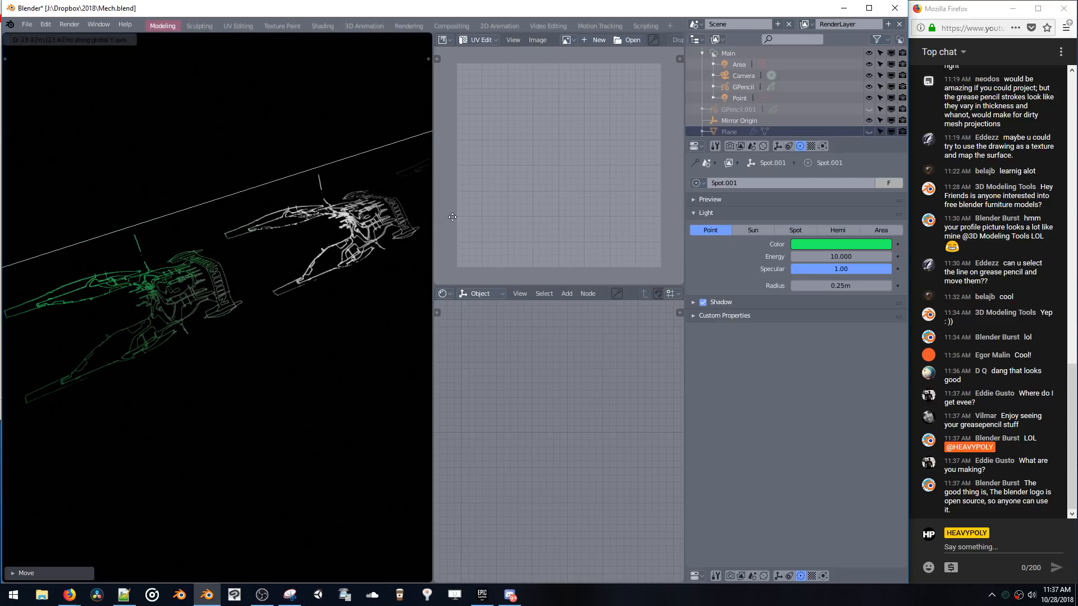
{"action": "left_click", "coordinate": [577, 187]}
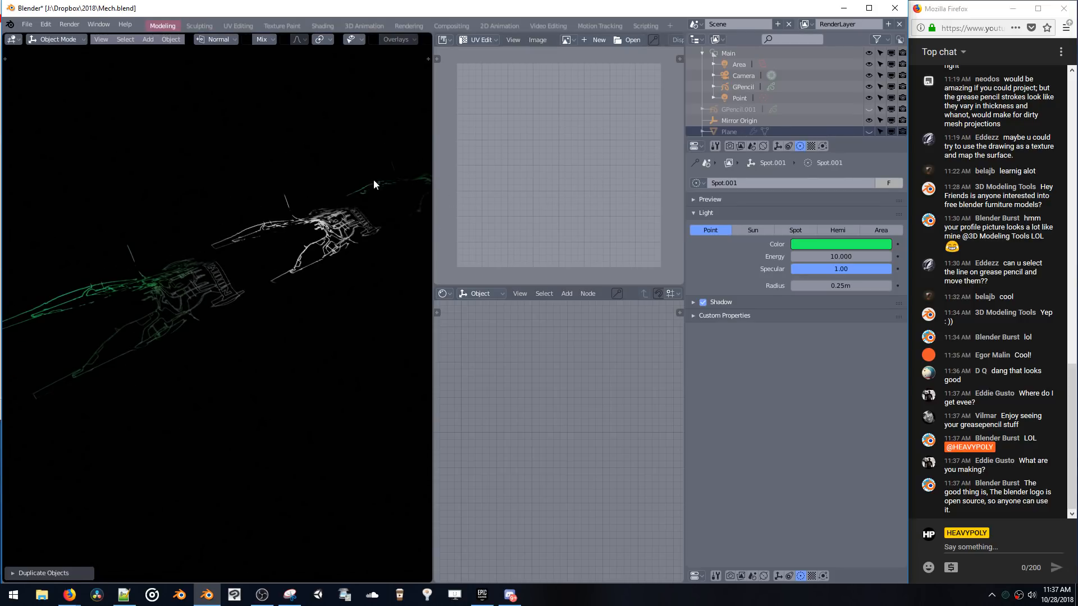
{"action": "key", "text": "g"}
{"action": "left_click", "coordinate": [397, 166]}
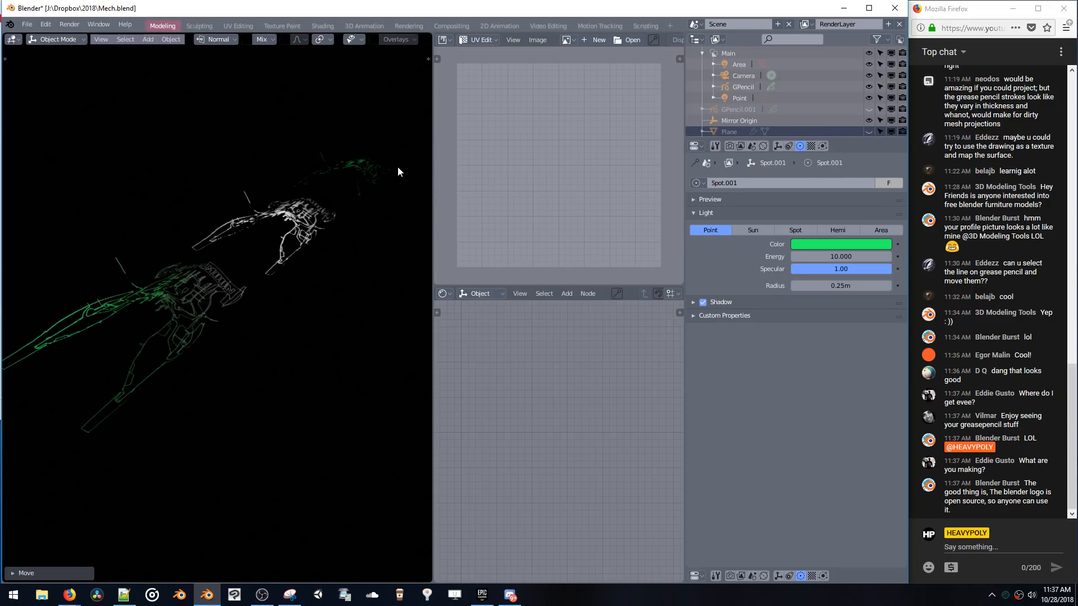
- Set the duplicated point light's color to white
{"action": "left_click", "coordinate": [809, 246]}
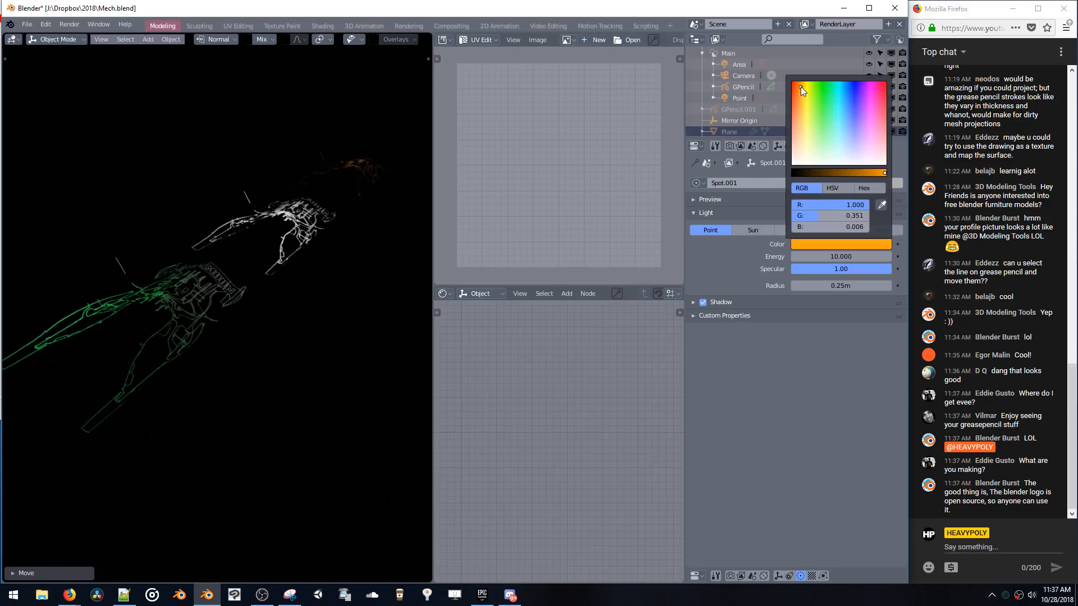
{"action": "left_click_drag", "start_coordinate": [801, 86], "coordinate": [821, 154]}
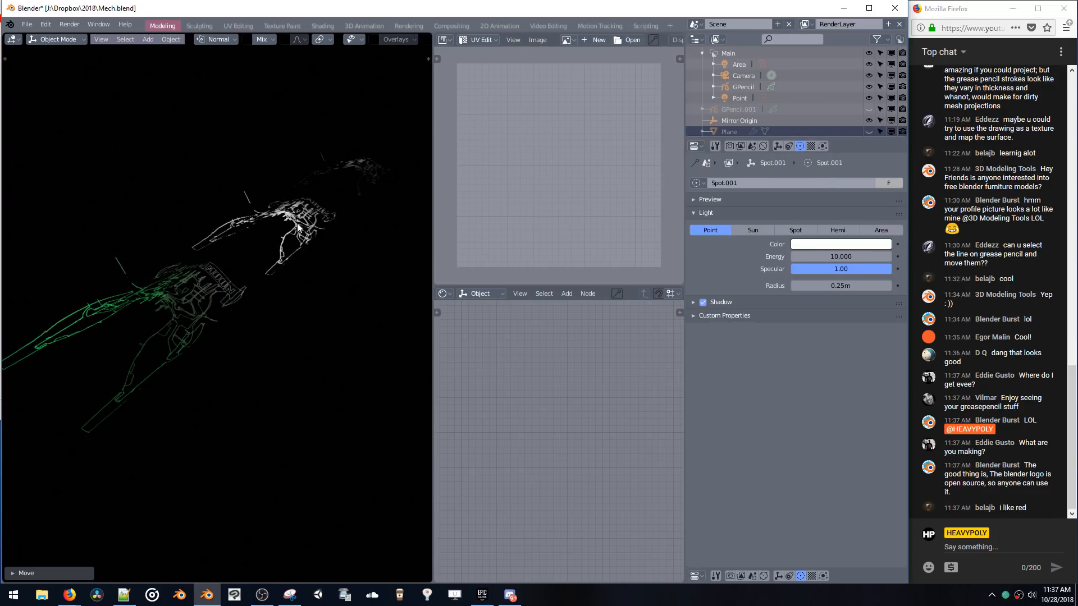
{"action": "middle_click_drag", "start_coordinate": [107, 233], "coordinate": [193, 230]}
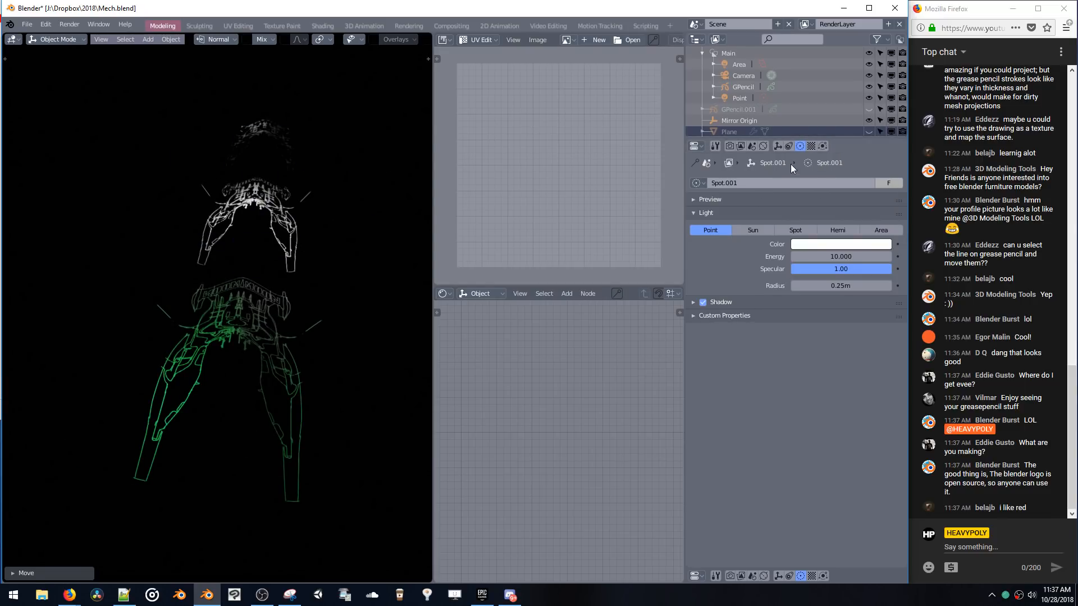
- Select the middle ship-drawing plane and show its modifiers
{"action": "left_click", "coordinate": [778, 147]}
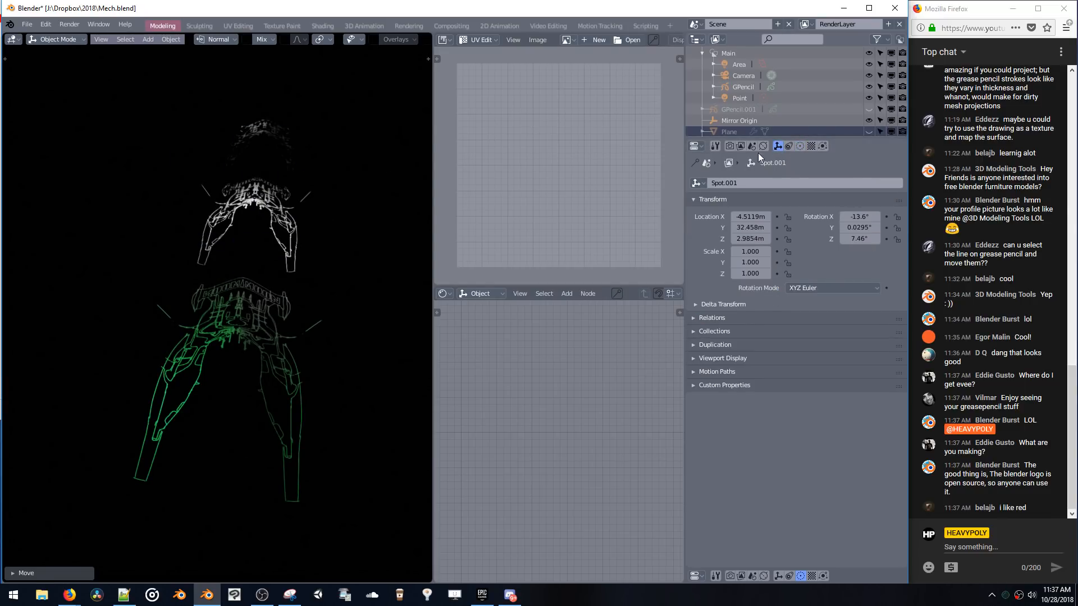
{"action": "left_click", "coordinate": [260, 197]}
{"action": "left_click", "coordinate": [800, 147]}
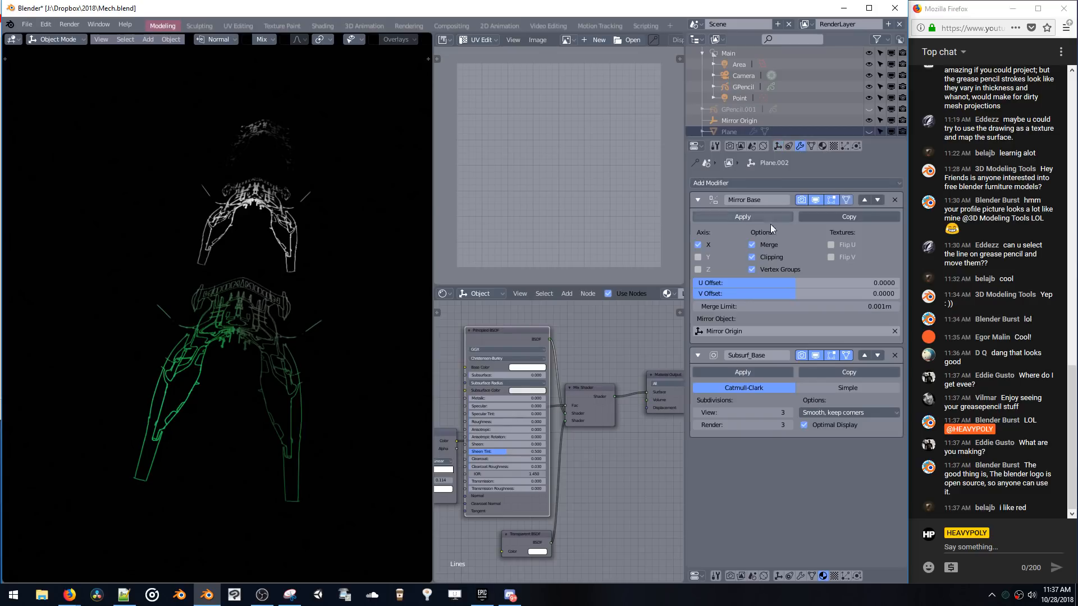
- Try an Array modifier on the ship-drawing plane and remove it again
{"action": "left_click", "coordinate": [745, 187]}
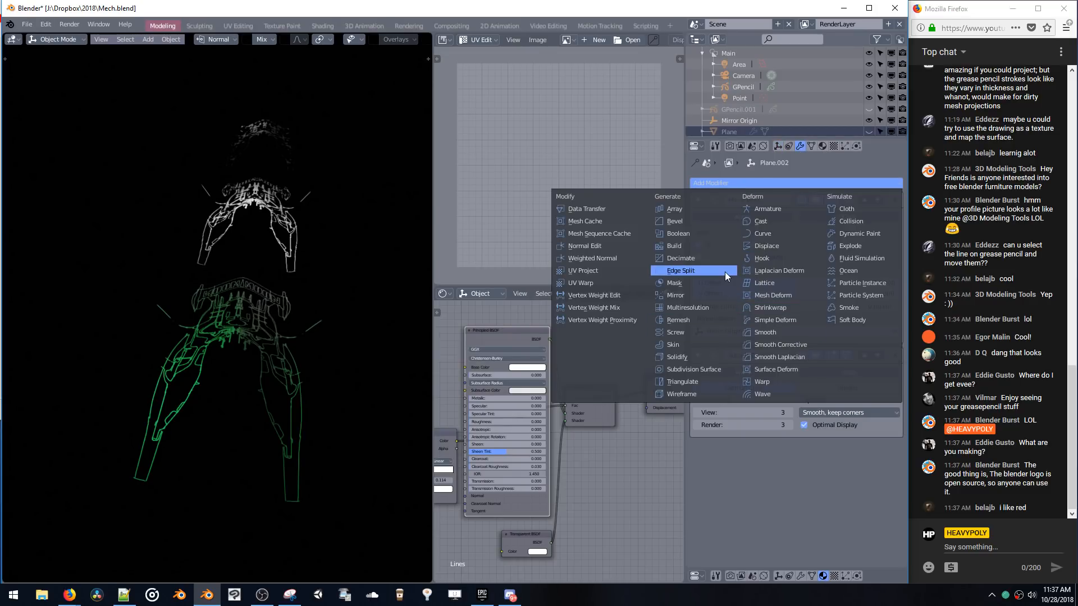
{"action": "left_click", "coordinate": [717, 203]}
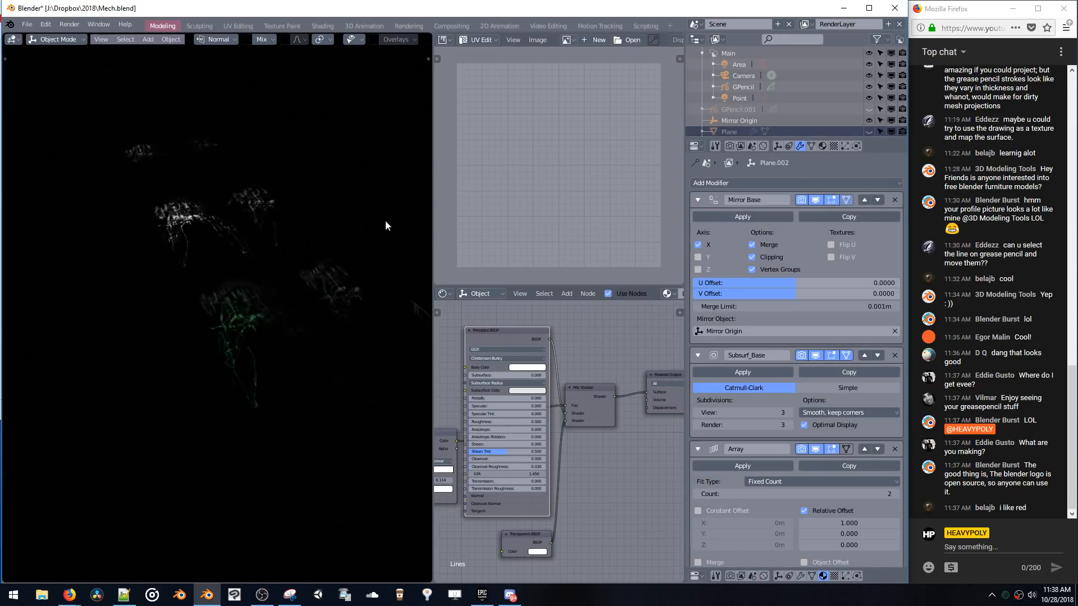
{"action": "left_click", "coordinate": [895, 450]}
- Add a Screw modifier to the ship-drawing plane
{"action": "left_click", "coordinate": [786, 179]}
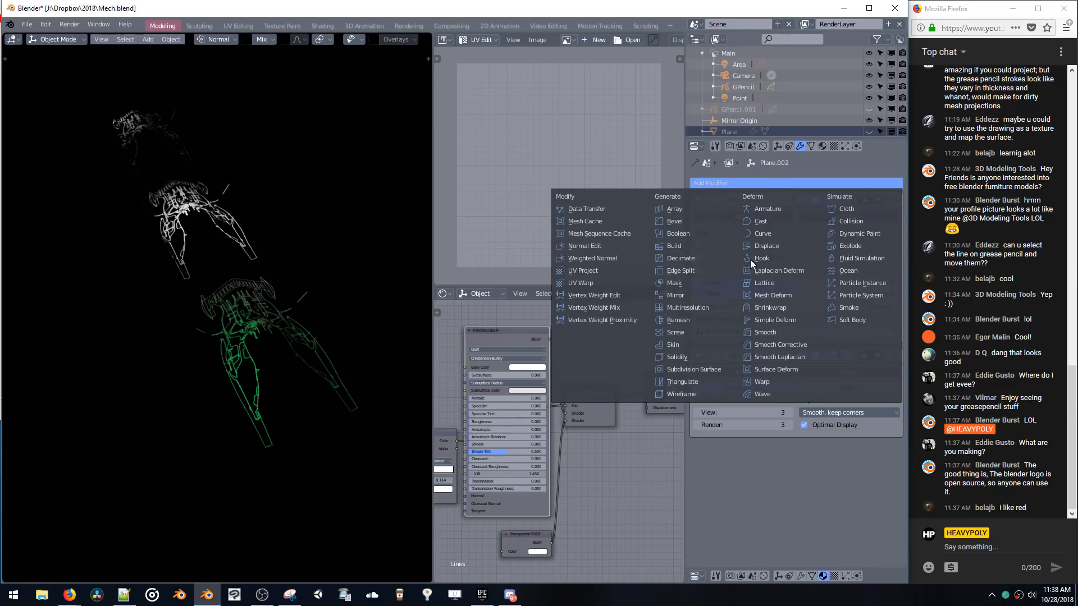
{"action": "left_click", "coordinate": [692, 330]}
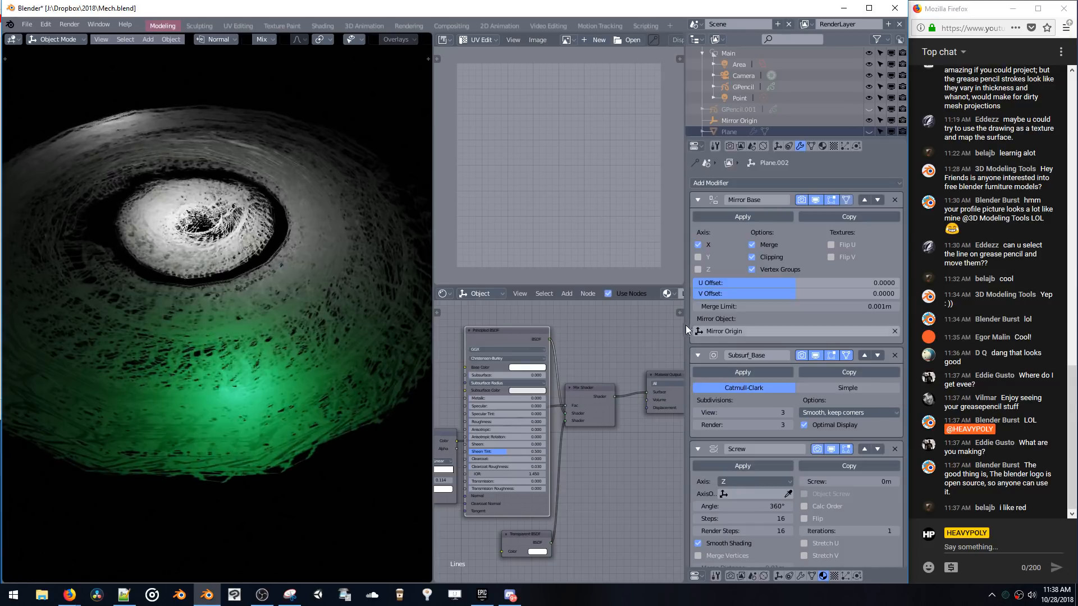
{"action": "middle_click_drag", "start_coordinate": [366, 229], "coordinate": [316, 223]}
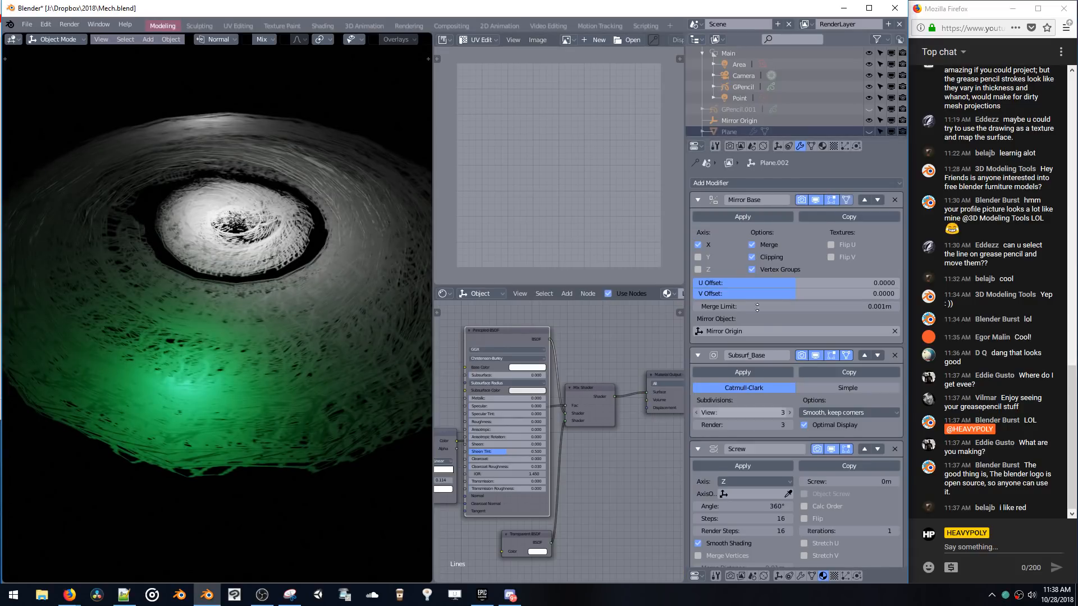
- Reduce the Screw modifier's viewport steps to 3
{"action": "scroll", "coordinate": [769, 455], "scroll_direction": "down", "scroll_amount": 1}
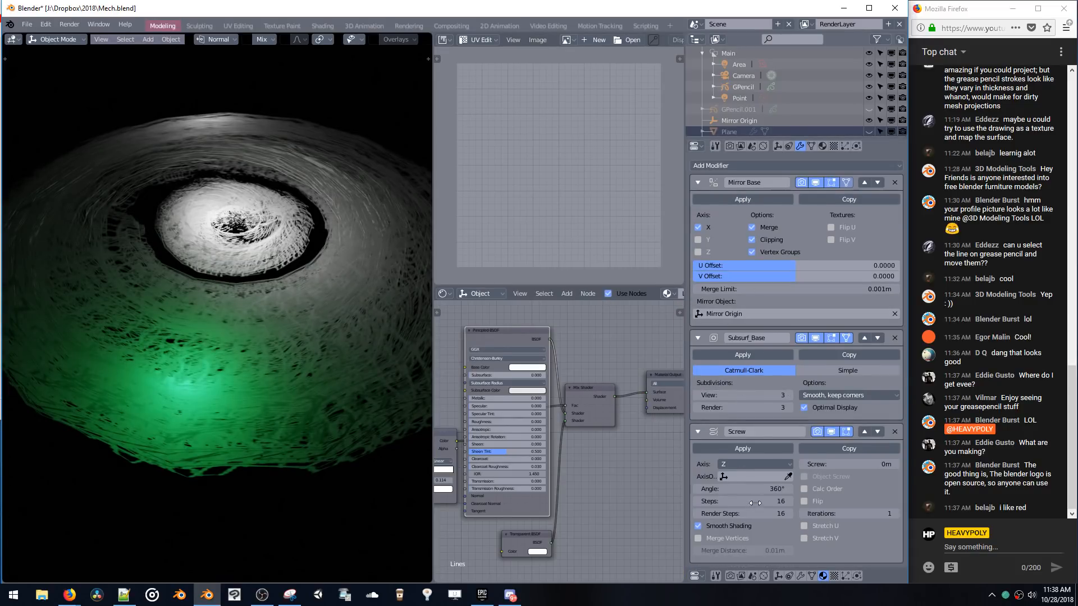
{"action": "left_click", "coordinate": [697, 501]}
{"action": "left_click", "coordinate": [697, 501]}
{"action": "left_click", "coordinate": [696, 501]}
{"action": "left_click", "coordinate": [696, 500]}
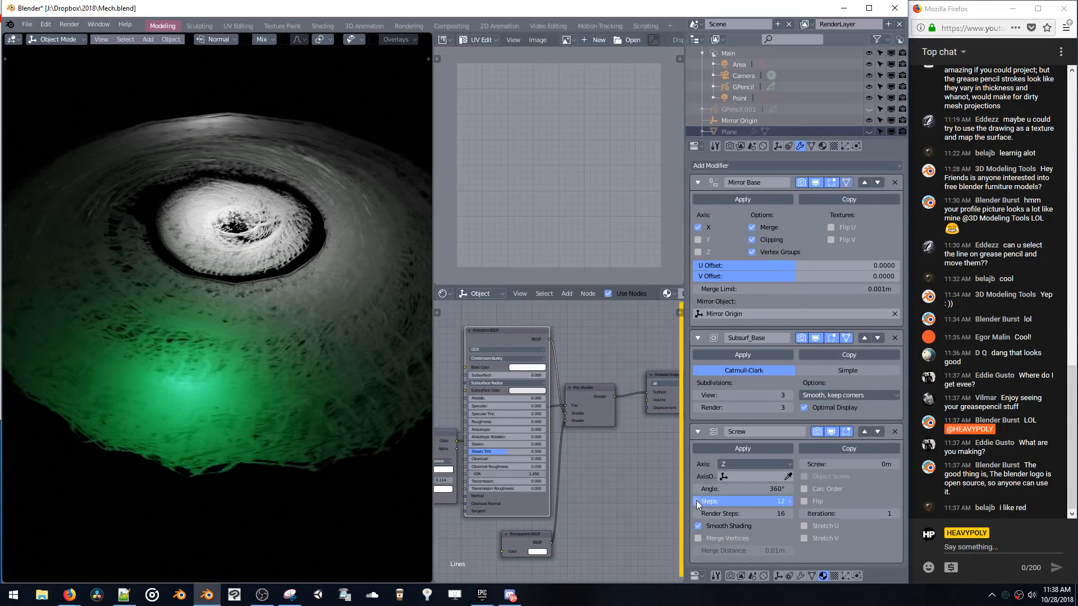
{"action": "left_click", "coordinate": [696, 500]}
{"action": "left_click", "coordinate": [696, 501]}
{"action": "left_click", "coordinate": [696, 501]}
{"action": "left_click", "coordinate": [696, 500]}
{"action": "left_click", "coordinate": [696, 501]}
{"action": "left_click", "coordinate": [695, 500]}
{"action": "left_click", "coordinate": [695, 500]}
{"action": "left_click", "coordinate": [695, 500]}
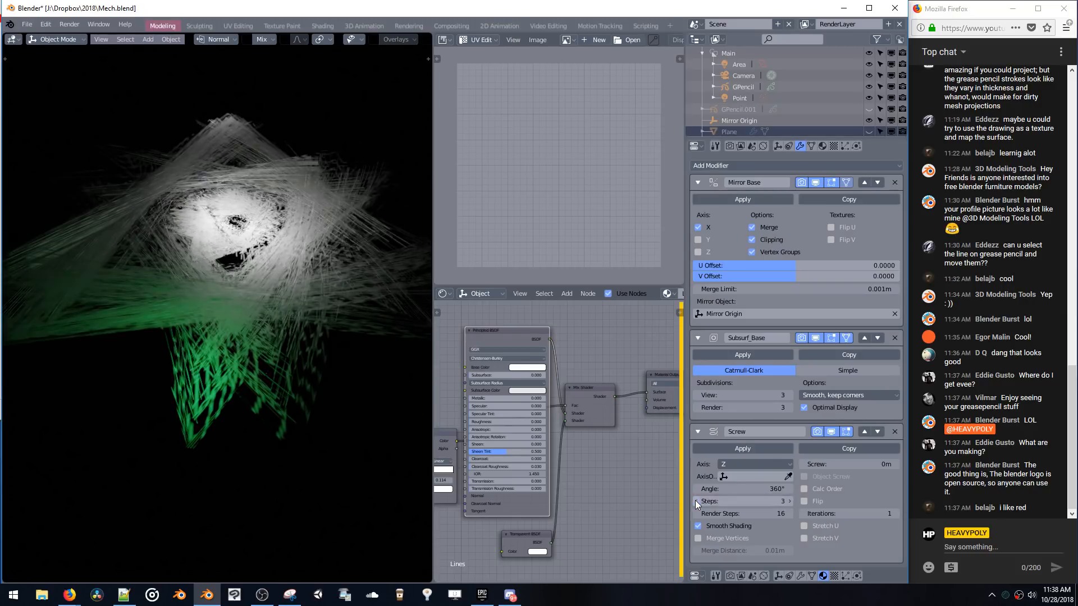
{"action": "middle_click_drag", "start_coordinate": [339, 260], "coordinate": [377, 225]}
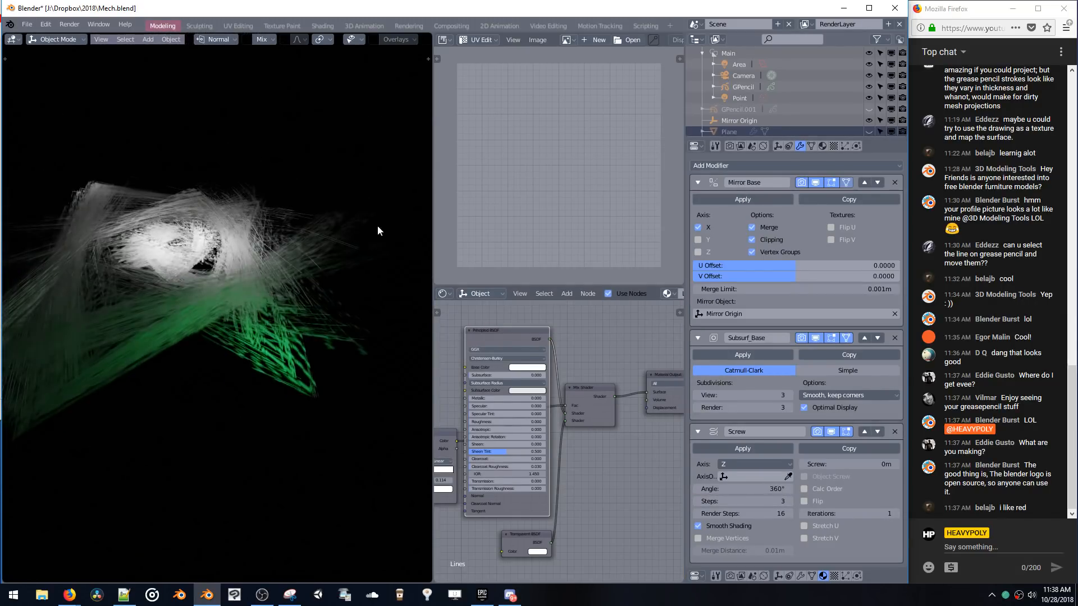
- Set the Screw modifier's steps to 8 and its angle to 50°
{"action": "left_click", "coordinate": [790, 500]}
{"action": "left_click", "coordinate": [790, 500]}
{"action": "left_click", "coordinate": [790, 501]}
{"action": "left_click", "coordinate": [790, 500]}
{"action": "left_click", "coordinate": [790, 501]}
{"action": "left_click", "coordinate": [765, 491]}
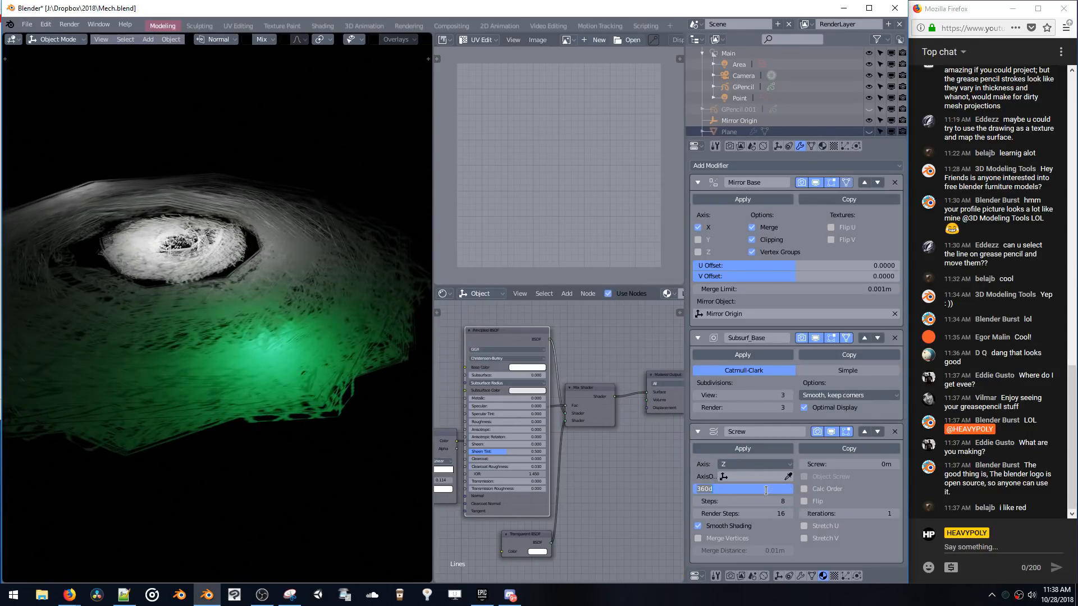
{"action": "type", "text": "50"}
{"action": "key", "text": "Return"}
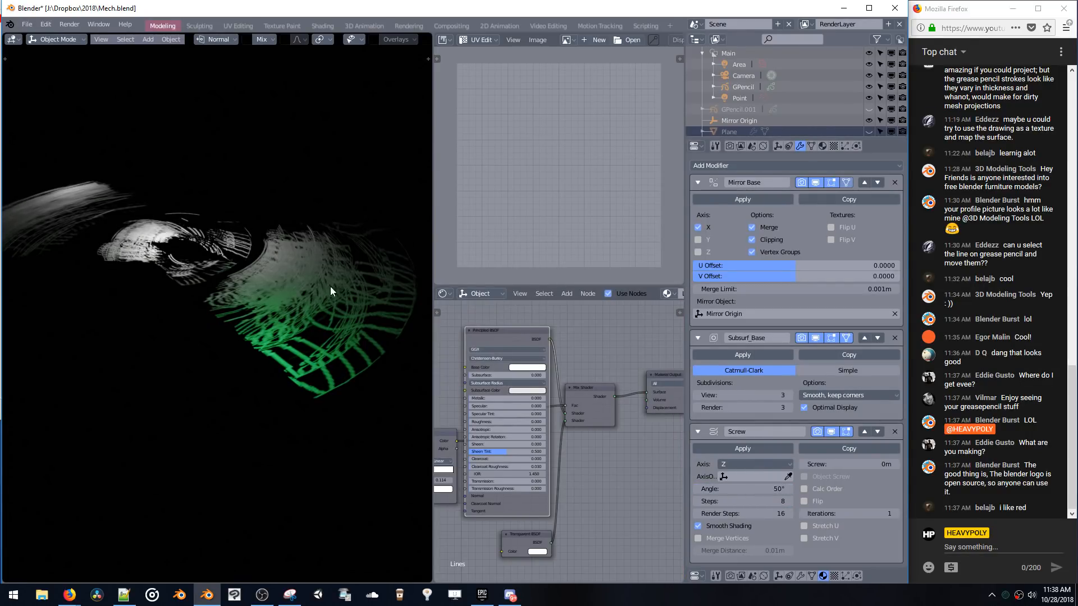
- Widen the 3D viewport over the UV and node editors to view the swept ship drawing larger
{"action": "middle_click_drag", "start_coordinate": [330, 286], "coordinate": [359, 264]}
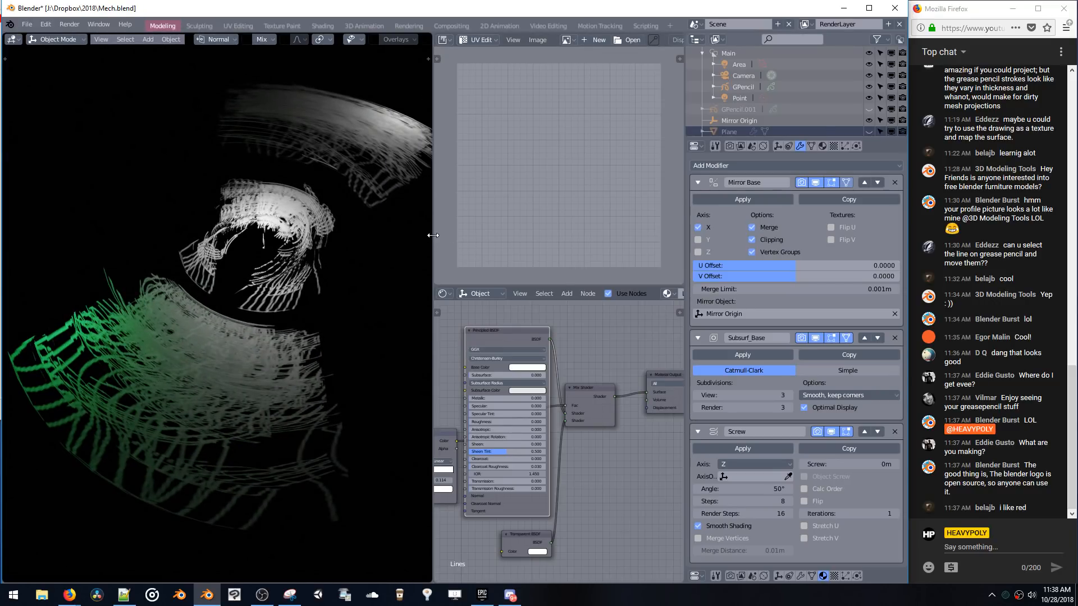
{"action": "left_click_drag", "start_coordinate": [432, 235], "coordinate": [675, 244]}
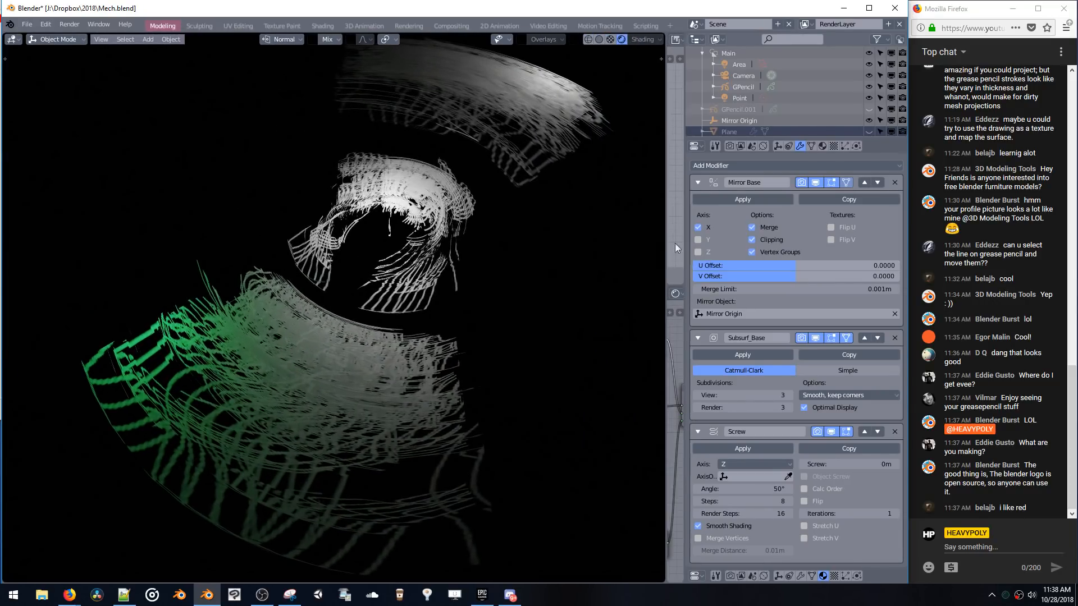
{"action": "middle_click_drag", "start_coordinate": [479, 232], "coordinate": [561, 264]}
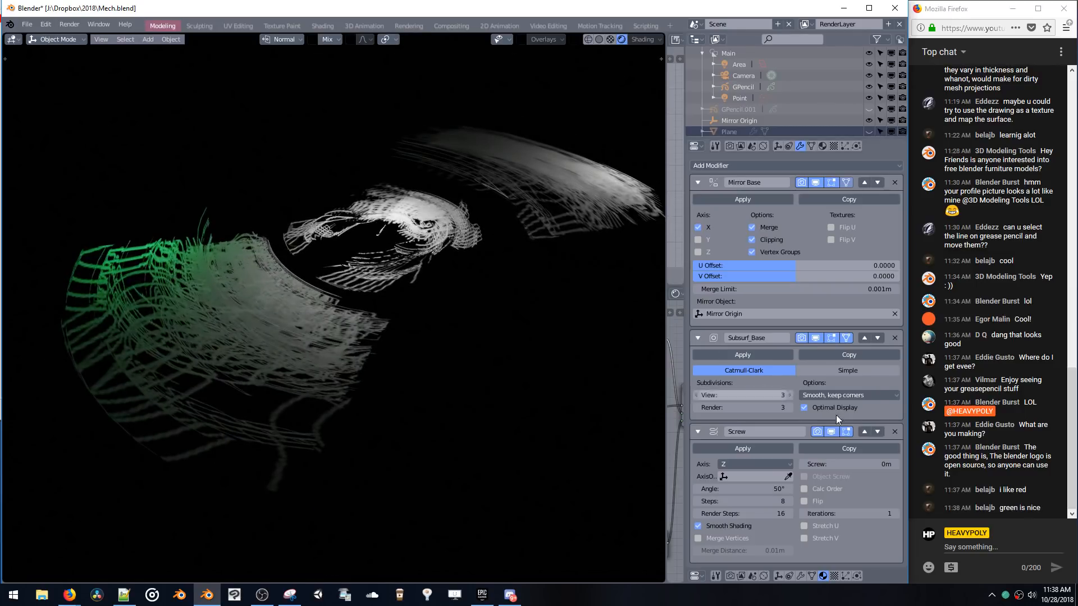
- Set the Screw modifier's screw offset to 18.8 m, its angle to 4075° and its steps to 79
{"action": "left_click_drag", "start_coordinate": [840, 464], "coordinate": [849, 455]}
{"action": "middle_click_drag", "start_coordinate": [423, 214], "coordinate": [289, 264]}
{"action": "left_click_drag", "start_coordinate": [752, 488], "coordinate": [808, 508]}
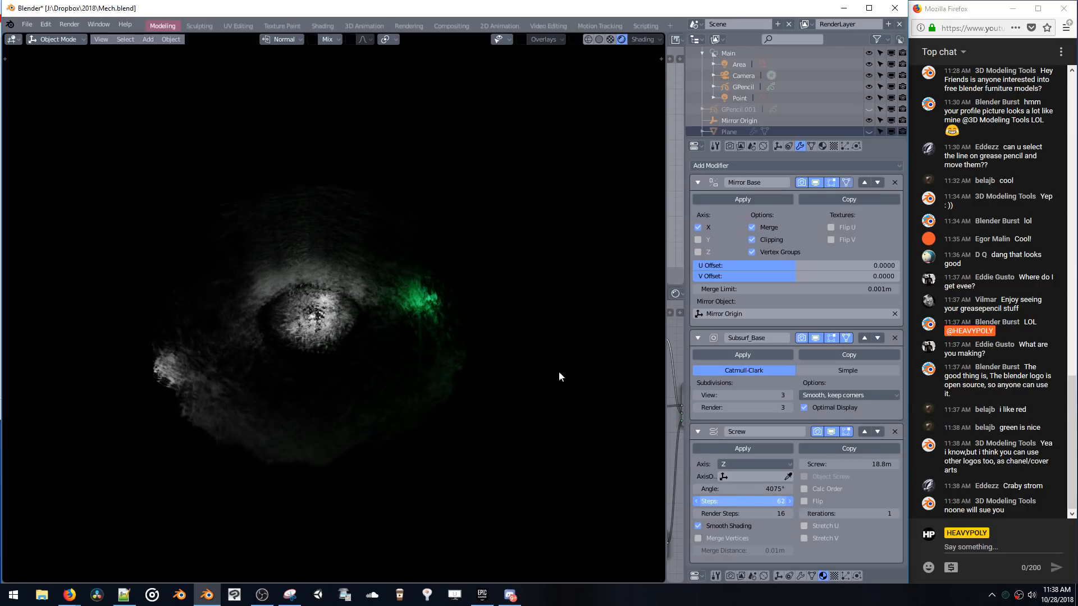
{"action": "left_click_drag", "start_coordinate": [558, 372], "coordinate": [408, 333]}
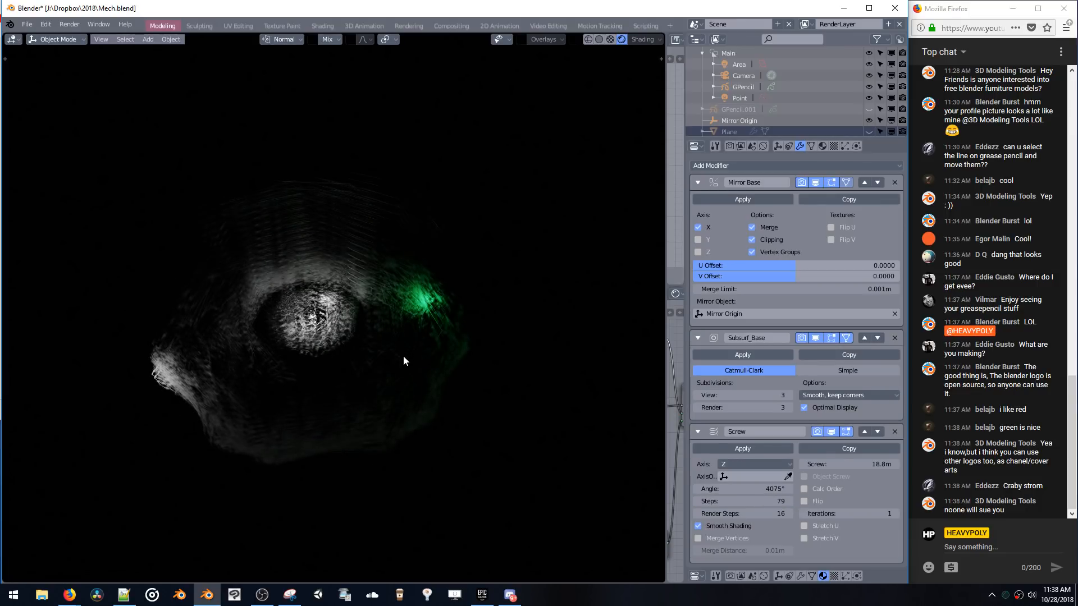
{"action": "middle_click_drag", "start_coordinate": [403, 357], "coordinate": [432, 363]}
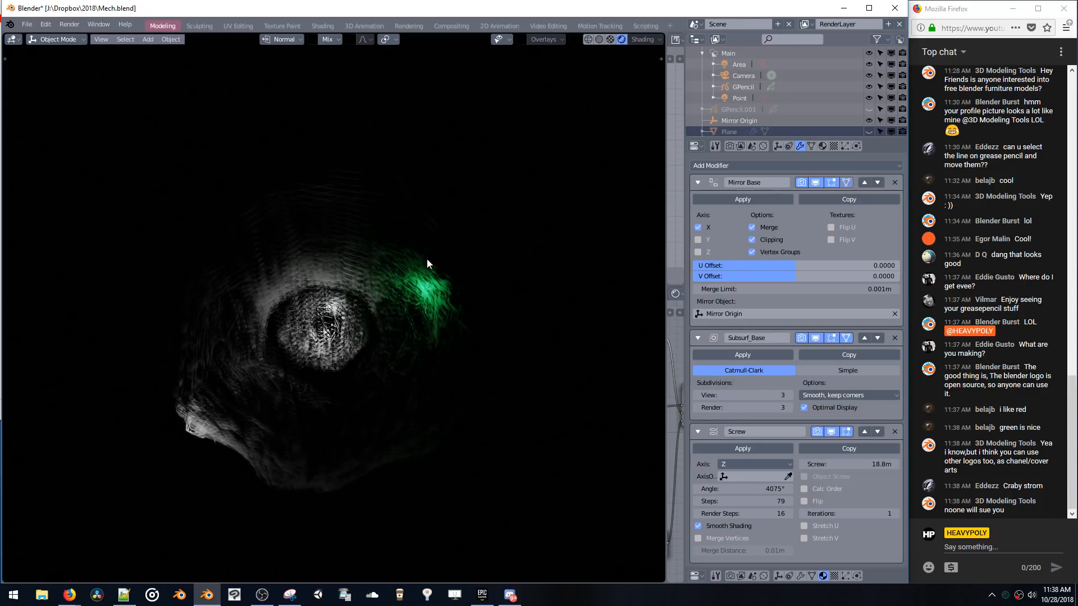
- Switch the viewport from rendered to LookDev shading to inspect the swept shape
{"action": "key", "text": "z"}
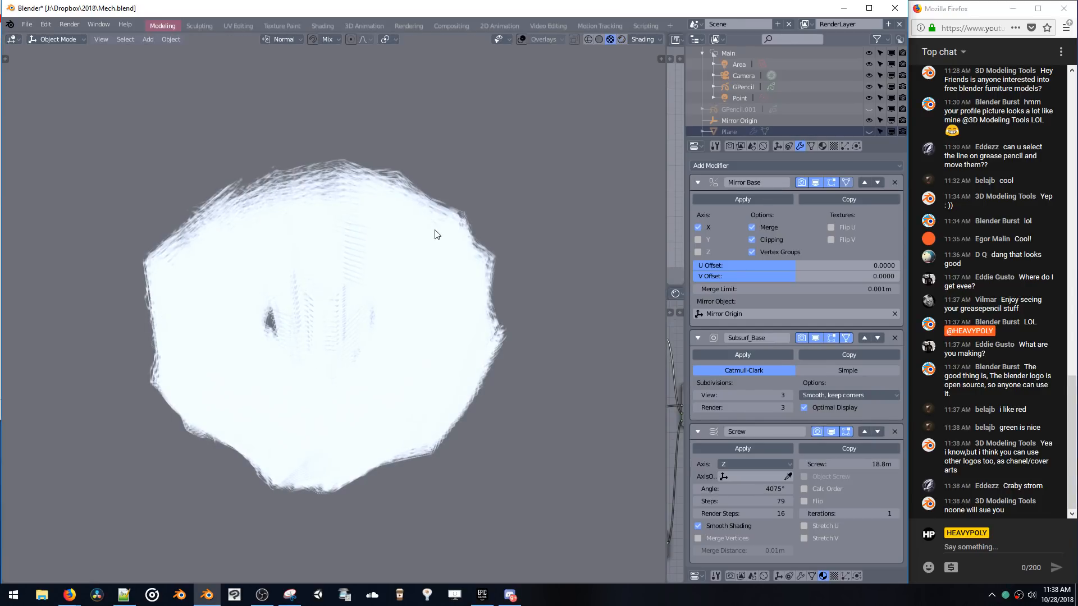
{"action": "middle_click_drag", "start_coordinate": [492, 224], "coordinate": [471, 241]}
{"action": "middle_click_drag", "start_coordinate": [394, 220], "coordinate": [631, 384]}
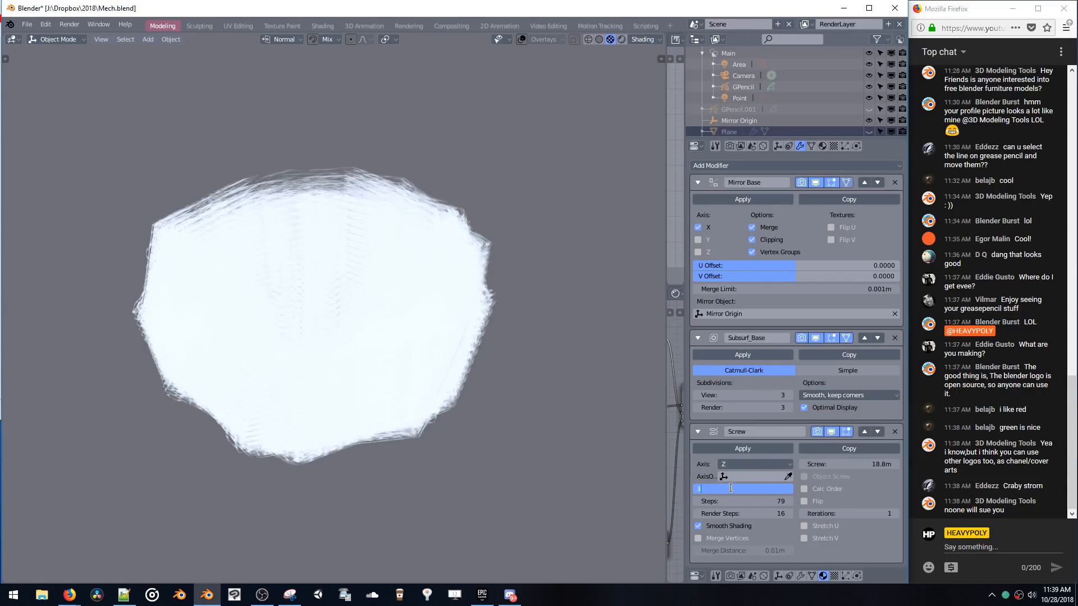
- Set the Screw modifier's angle to 3000° and its steps to 80
{"action": "key", "text": "Return"}
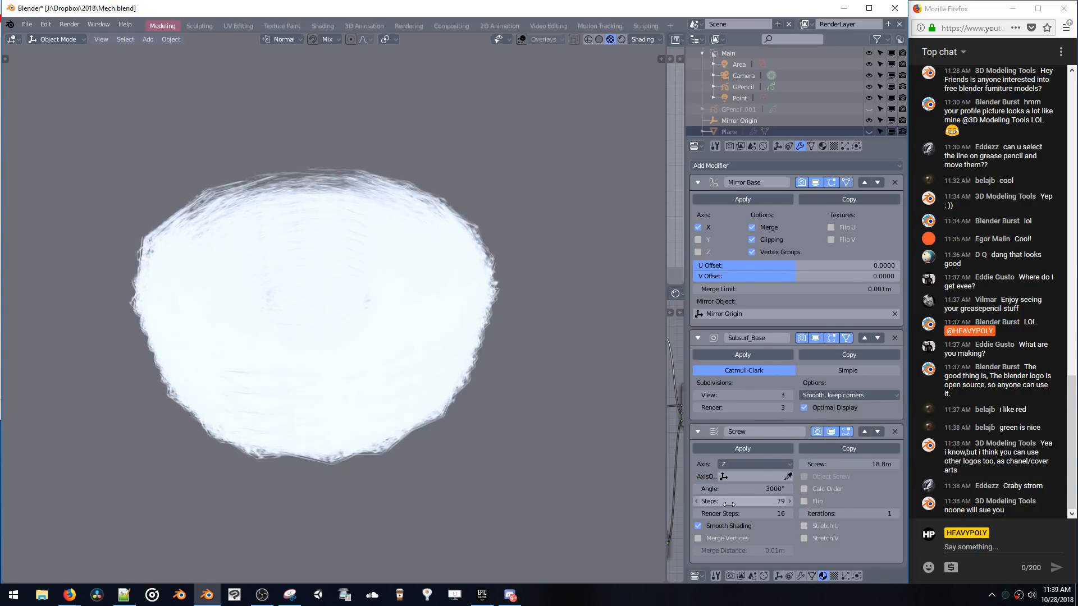
{"action": "key", "text": "Return"}
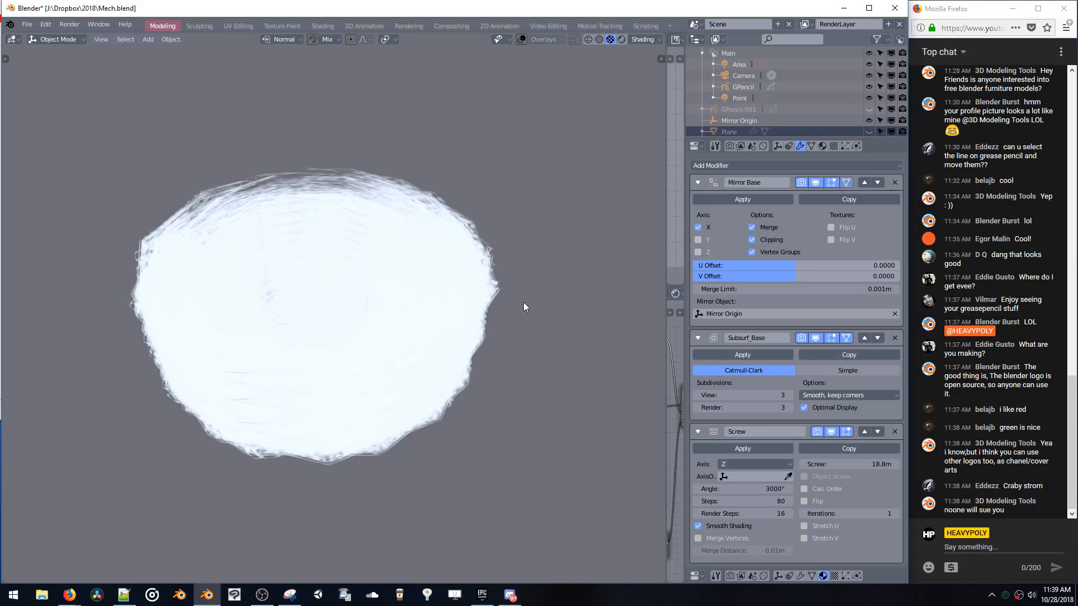
- Switch the viewport to rendered shading to view the swept ship drawing under the point lights
{"action": "middle_click_drag", "start_coordinate": [511, 301], "coordinate": [553, 319]}
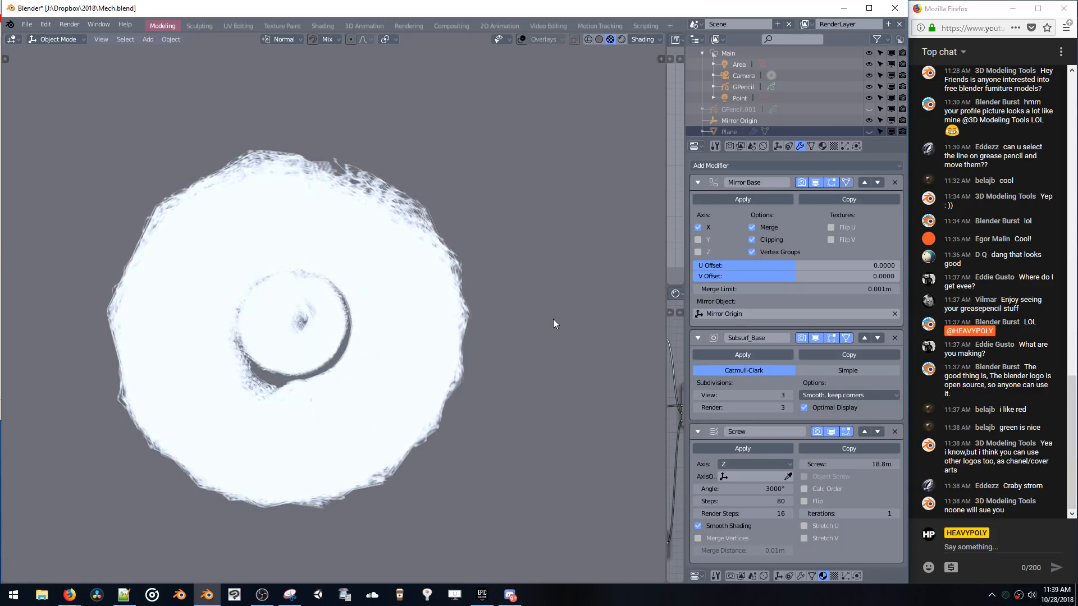
{"action": "key", "text": "z"}
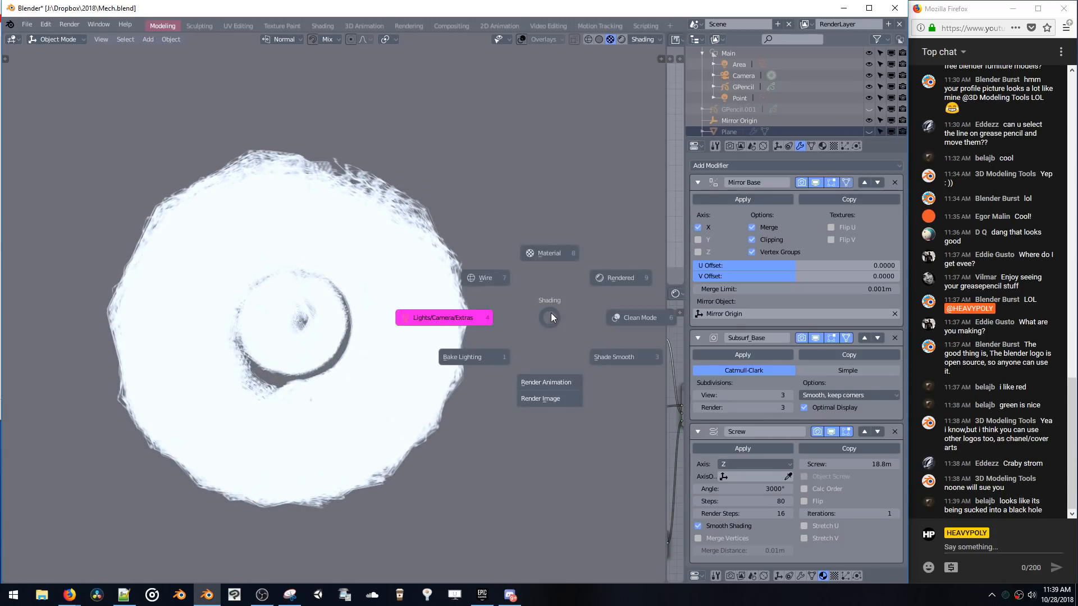
{"action": "left_click", "coordinate": [601, 281]}
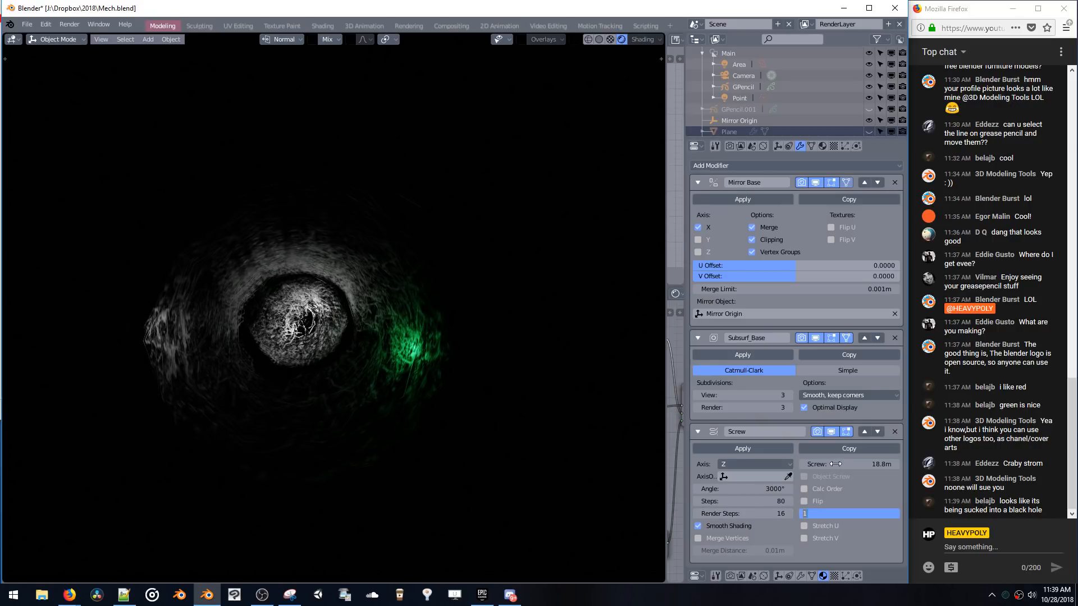
- Set the Screw modifier's screw offset to 0 m and its axis to X, and inspect the swept shape up close
{"action": "key", "text": "Return"}
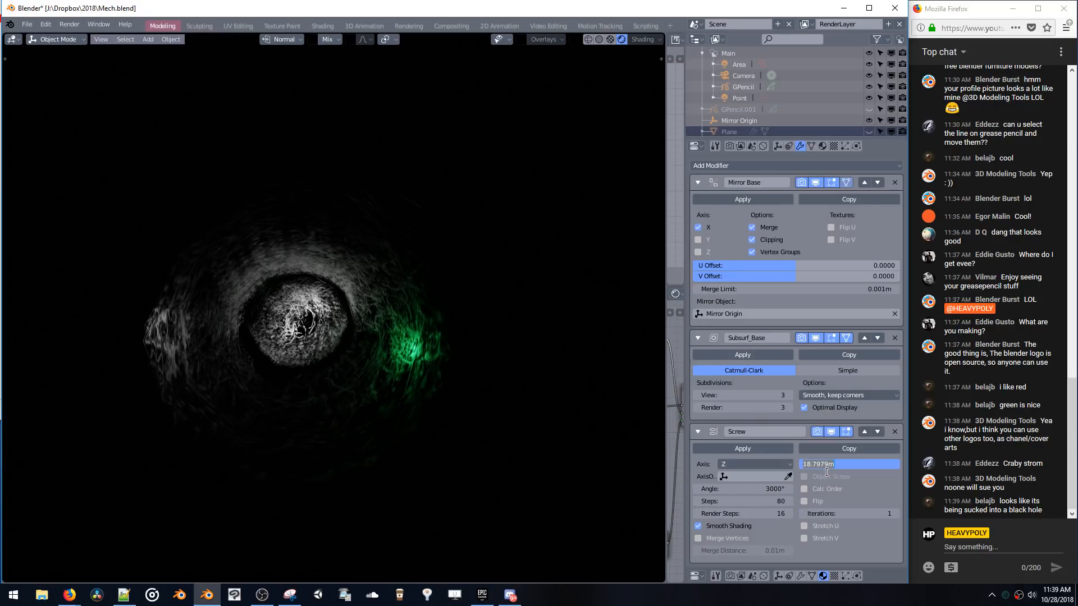
{"action": "type", "text": "0"}
{"action": "key", "text": "Return"}
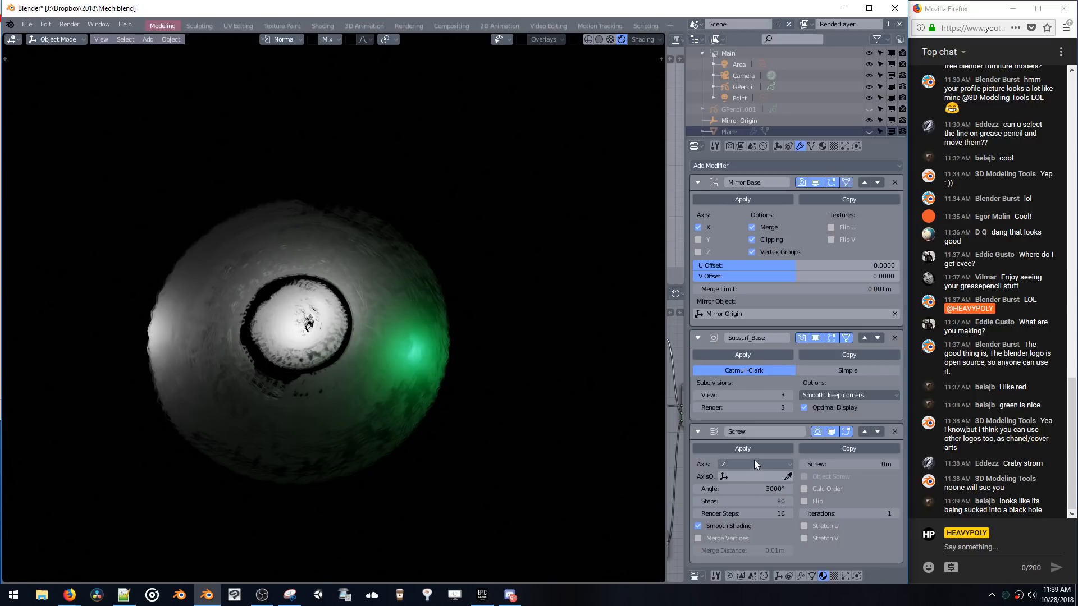
{"action": "left_click", "coordinate": [738, 464]}
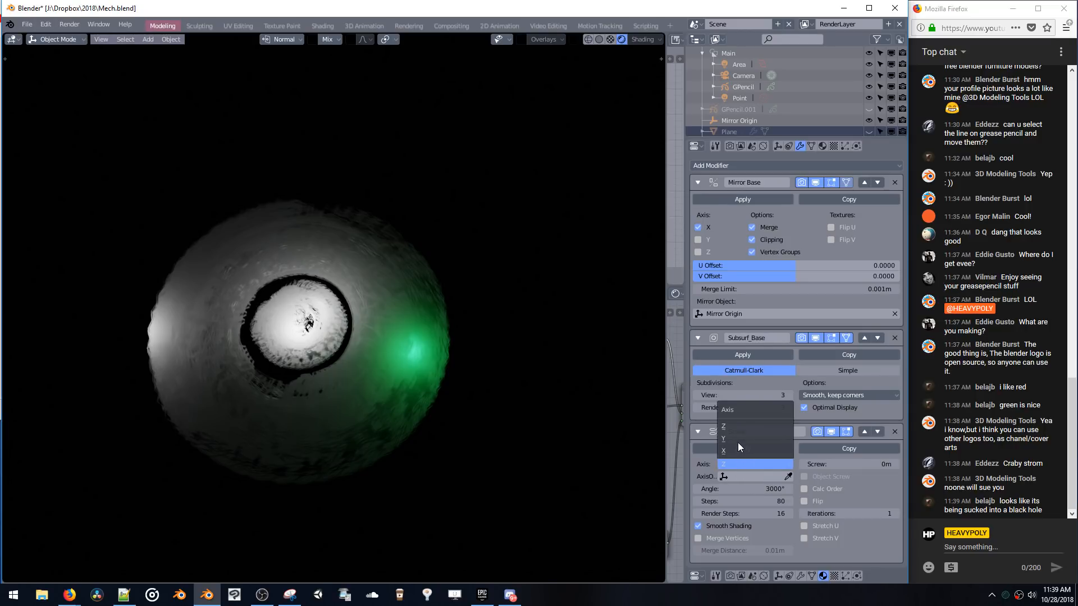
{"action": "left_click", "coordinate": [736, 451]}
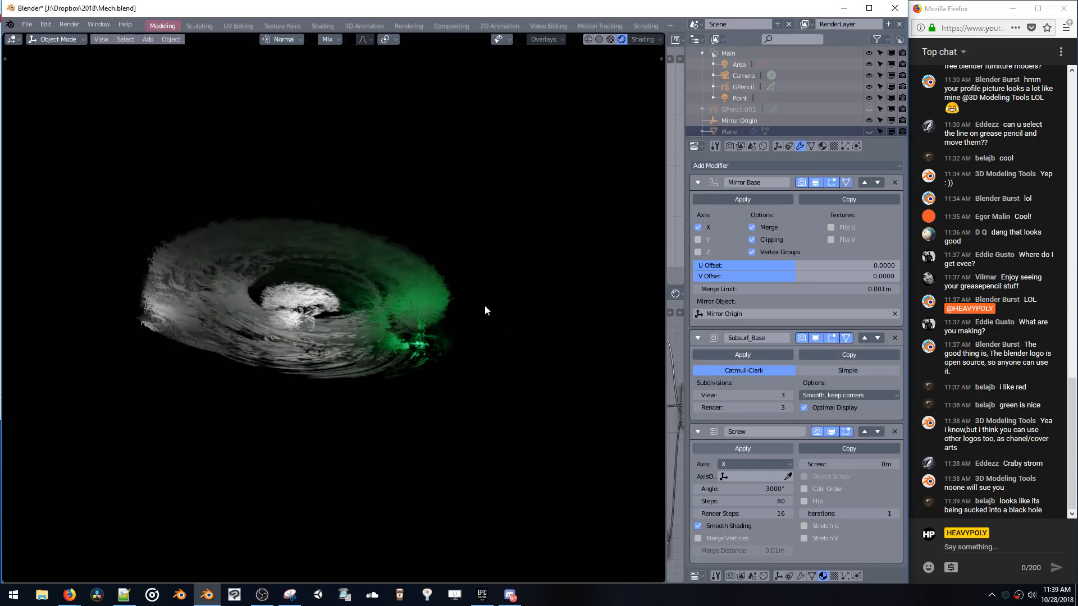
{"action": "middle_click_drag", "start_coordinate": [489, 331], "coordinate": [457, 328]}
{"action": "scroll", "coordinate": [458, 316], "scroll_direction": "up", "scroll_amount": 2}
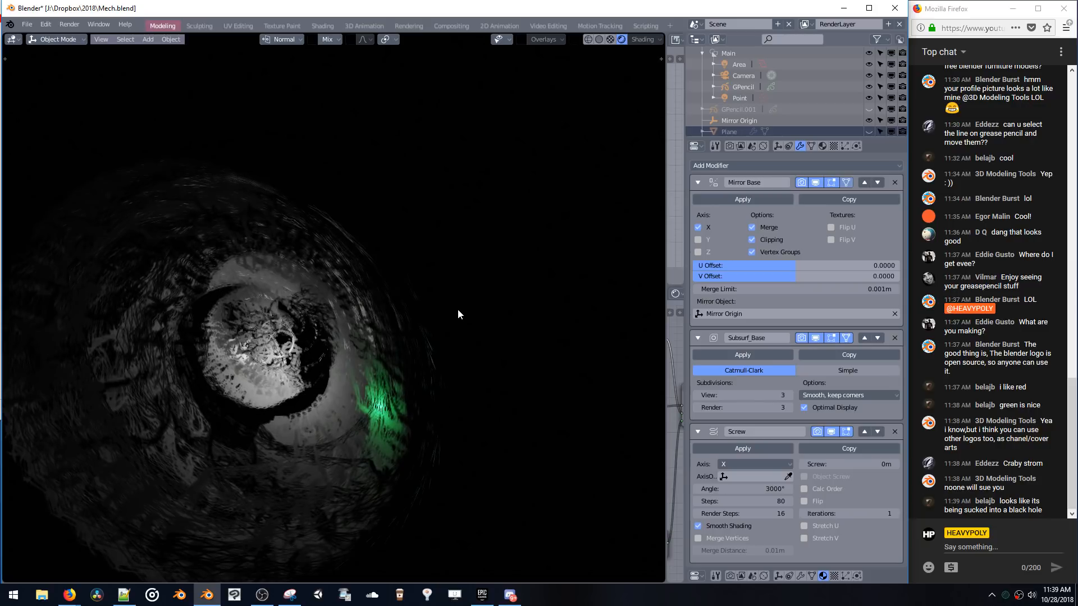
{"action": "scroll", "coordinate": [457, 319], "scroll_direction": "up", "scroll_amount": 1}
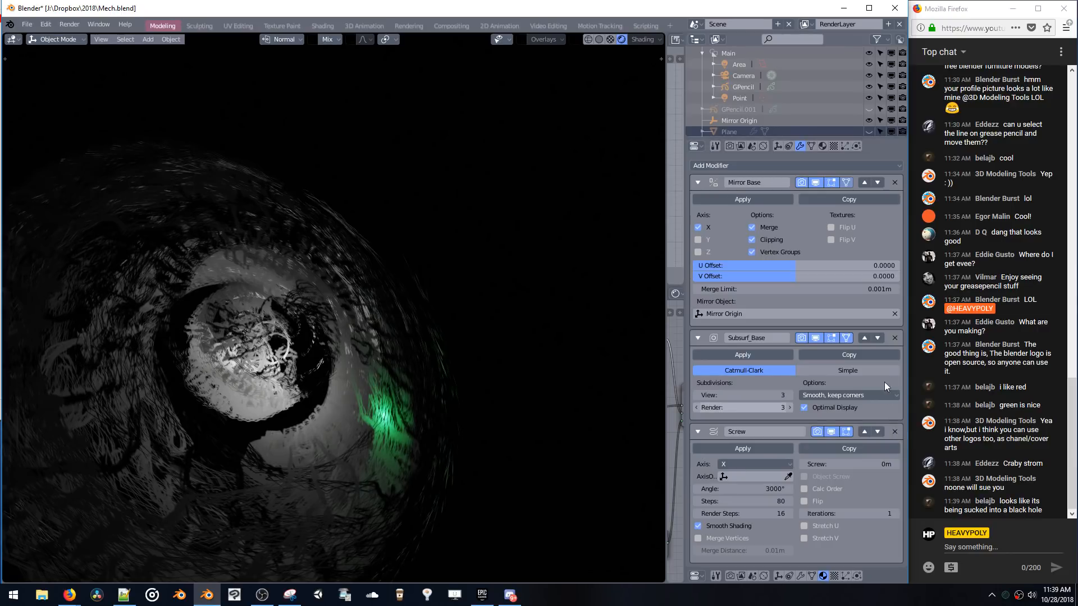
- Lower the Subsurf_Base modifier's view and render subdivisions to 1 and inspect the shape from other angles
{"action": "left_click", "coordinate": [697, 396]}
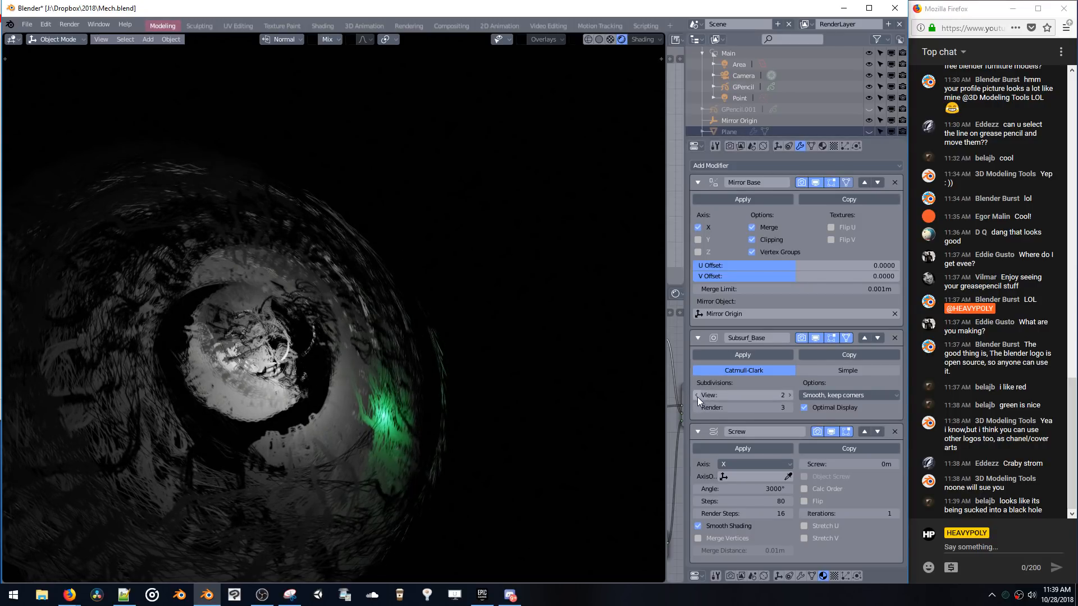
{"action": "left_click", "coordinate": [696, 408]}
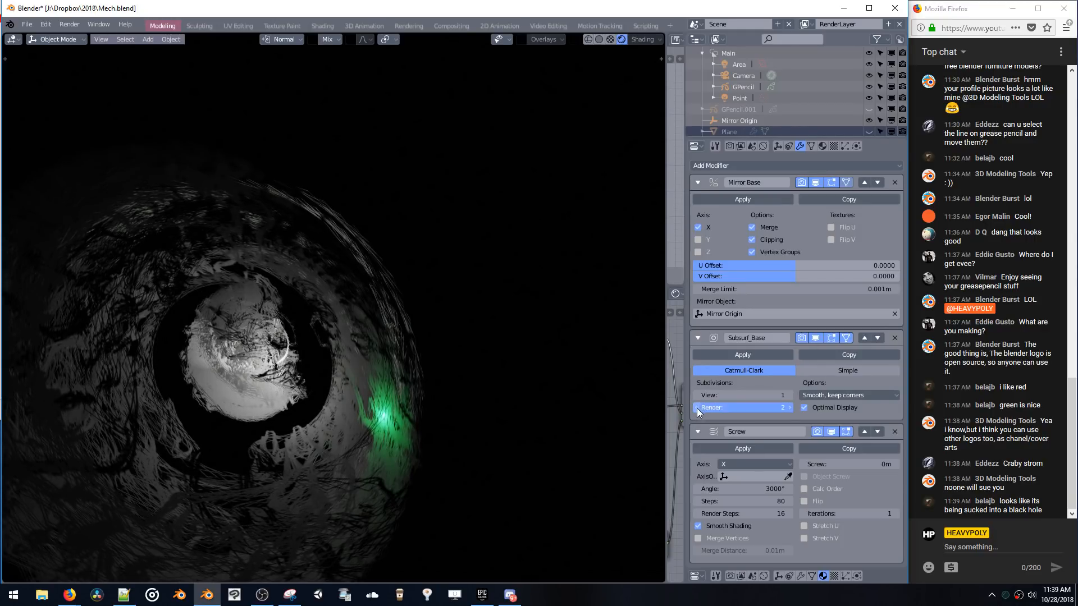
{"action": "middle_click_drag", "start_coordinate": [497, 328], "coordinate": [445, 413]}
{"action": "middle_click_drag", "start_coordinate": [365, 467], "coordinate": [406, 440]}
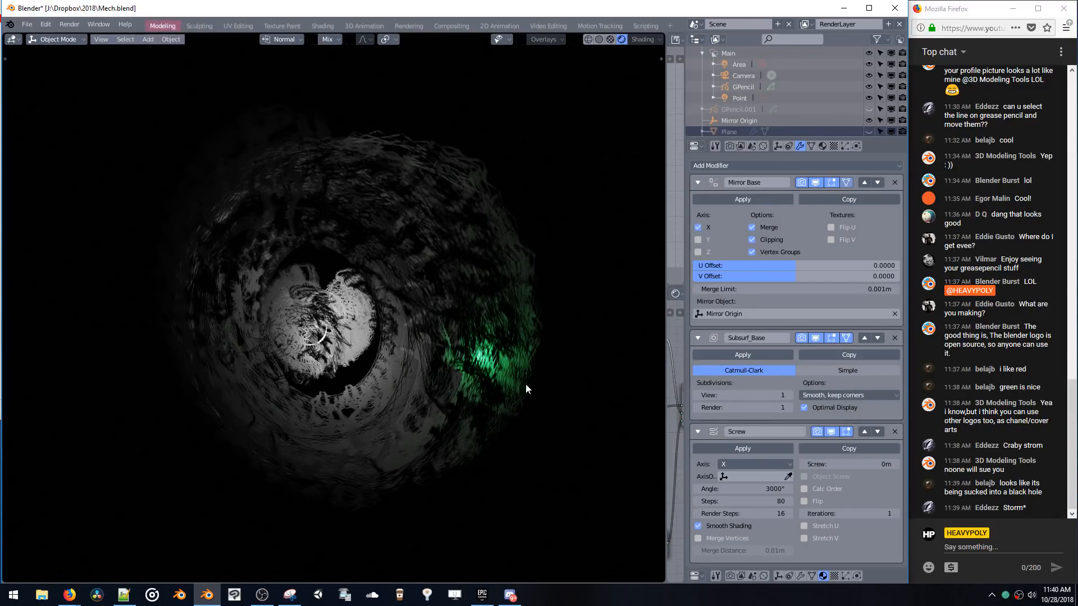
- Remove the Screw modifier from the plane object and turn the viewport overlays back on
{"action": "left_click", "coordinate": [895, 432]}
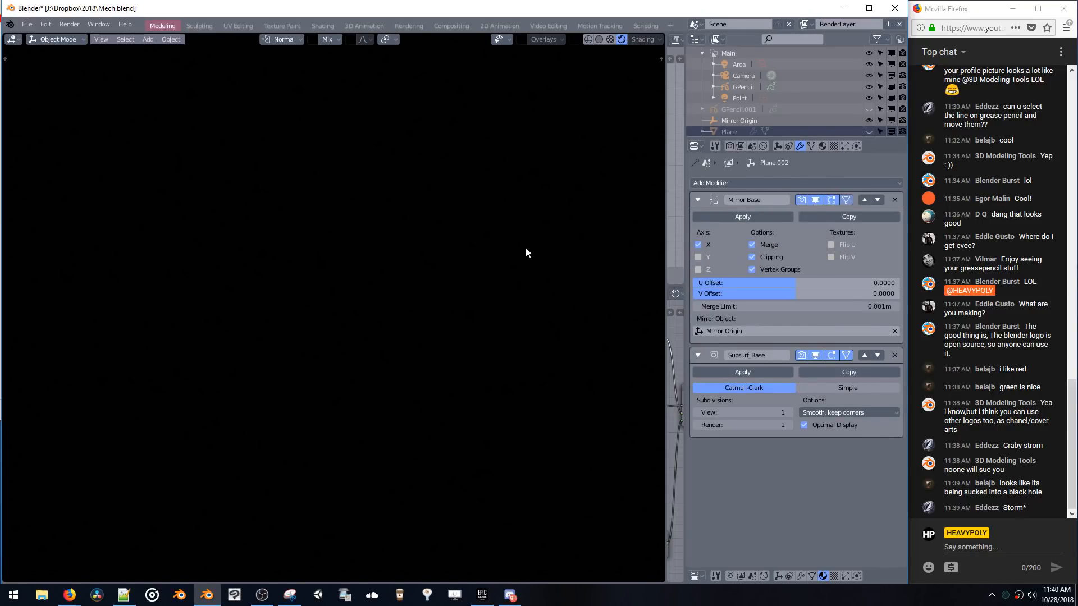
{"action": "key", "text": "z"}
{"action": "left_click", "coordinate": [460, 253]}
{"action": "key", "text": "z"}
{"action": "left_click", "coordinate": [412, 245]}
{"action": "mouse_move", "coordinate": [541, 247]}
{"action": "middle_mouse_down"}
{"action": "mouse_move", "coordinate": [500, 233]}
{"action": "mouse_move", "coordinate": [433, 258]}
{"action": "middle_mouse_up"}
- In Edit Mode, select all linked faces of the middle ship plane and frame them in the viewport
{"action": "key", "text": "Tab"}
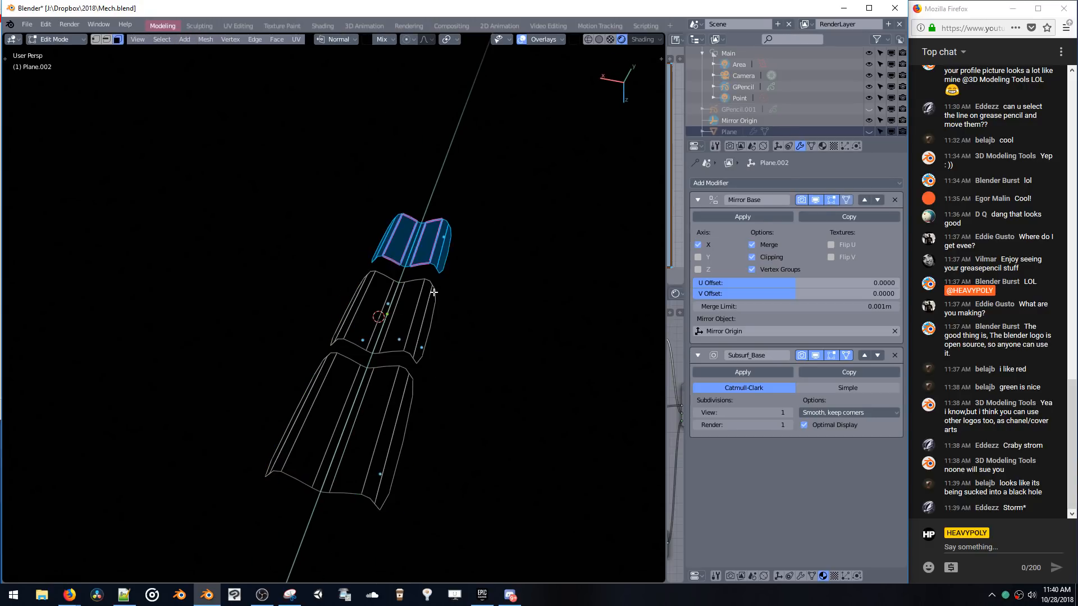
{"action": "left_click", "coordinate": [418, 307]}
{"action": "key", "text": "ctrl+l"}
{"action": "key", "text": "KP_Decimal"}
{"action": "middle_click_drag", "start_coordinate": [426, 308], "coordinate": [402, 268]}
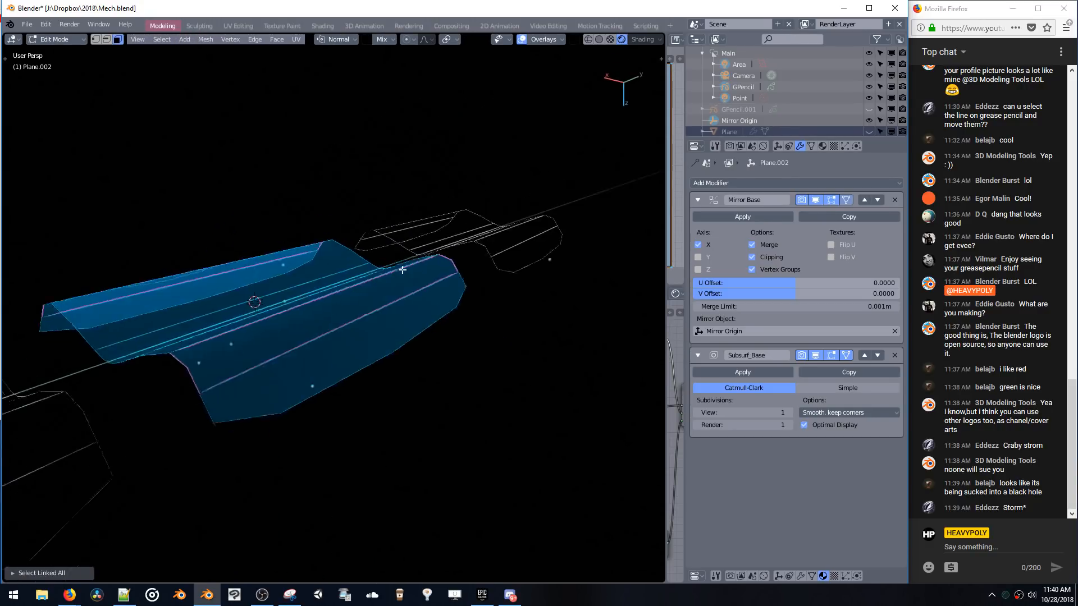
- Make the normals of the selected middle plane consistent and return to Object Mode
{"action": "key", "text": "Tab"}
{"action": "middle_click_drag", "start_coordinate": [416, 318], "coordinate": [501, 301]}
{"action": "key", "text": "Tab"}
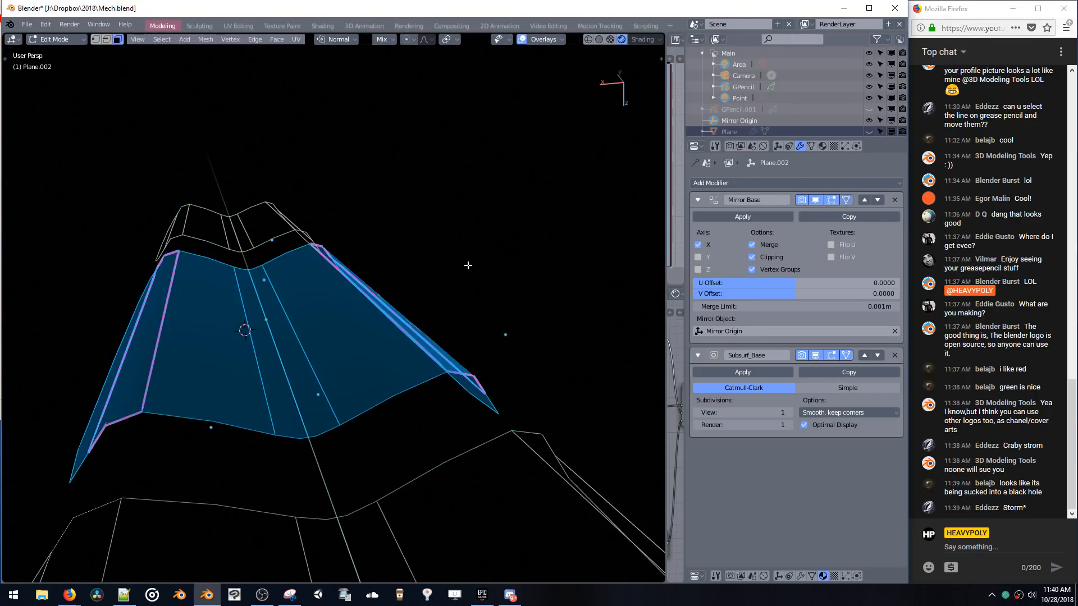
{"action": "key", "text": "shift+n"}
{"action": "middle_click_drag", "start_coordinate": [462, 254], "coordinate": [428, 228]}
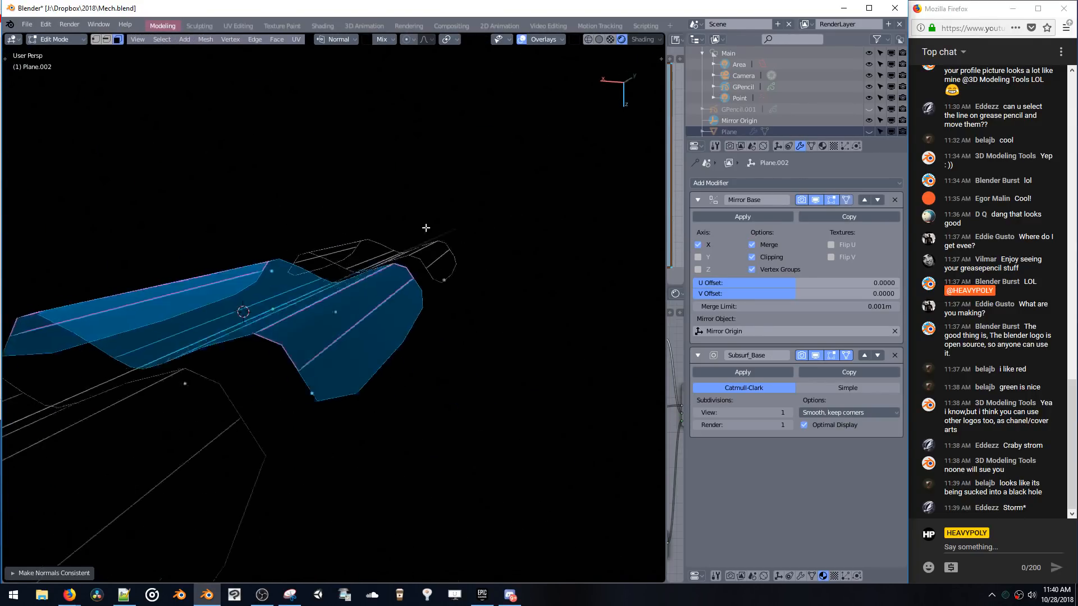
{"action": "key", "text": "Tab"}
- Set the Subsurf_Base modifier's view and render subdivisions to 2
{"action": "left_click", "coordinate": [791, 412]}
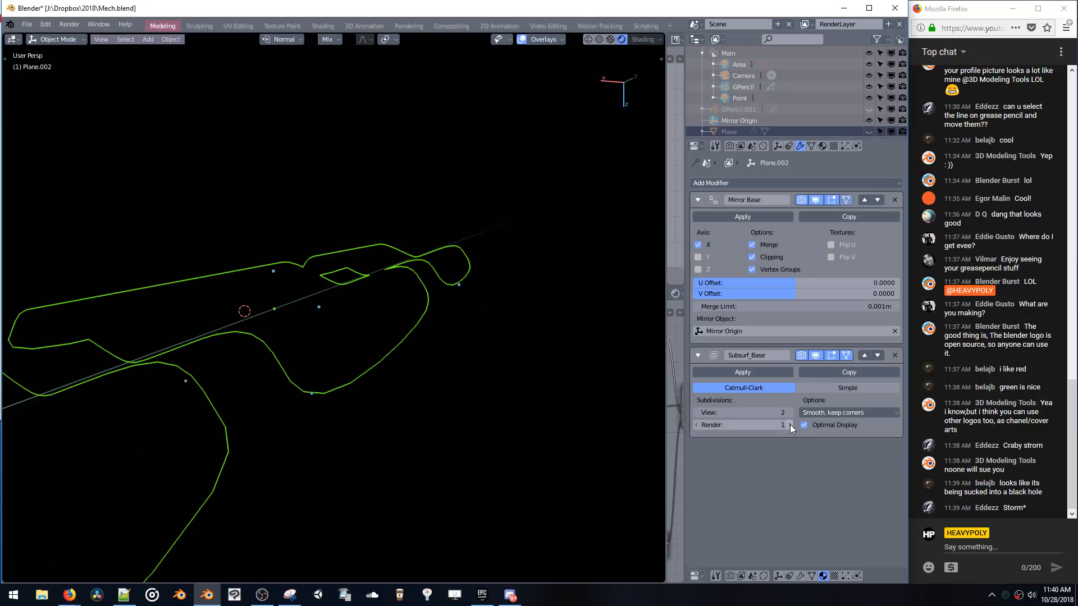
{"action": "left_click", "coordinate": [790, 425]}
{"action": "mouse_move", "coordinate": [483, 274]}
{"action": "middle_mouse_down"}
{"action": "mouse_move", "coordinate": [512, 296]}
{"action": "mouse_move", "coordinate": [541, 236]}
{"action": "mouse_move", "coordinate": [554, 140]}
{"action": "mouse_move", "coordinate": [531, 170]}
{"action": "mouse_move", "coordinate": [535, 147]}
{"action": "mouse_move", "coordinate": [463, 168]}
{"action": "mouse_move", "coordinate": [472, 208]}
{"action": "mouse_move", "coordinate": [369, 165]}
{"action": "mouse_move", "coordinate": [440, 279]}
{"action": "mouse_move", "coordinate": [473, 251]}
{"action": "mouse_move", "coordinate": [428, 233]}
{"action": "mouse_move", "coordinate": [503, 231]}
{"action": "mouse_move", "coordinate": [498, 286]}
{"action": "mouse_move", "coordinate": [512, 277]}
{"action": "middle_mouse_up"}
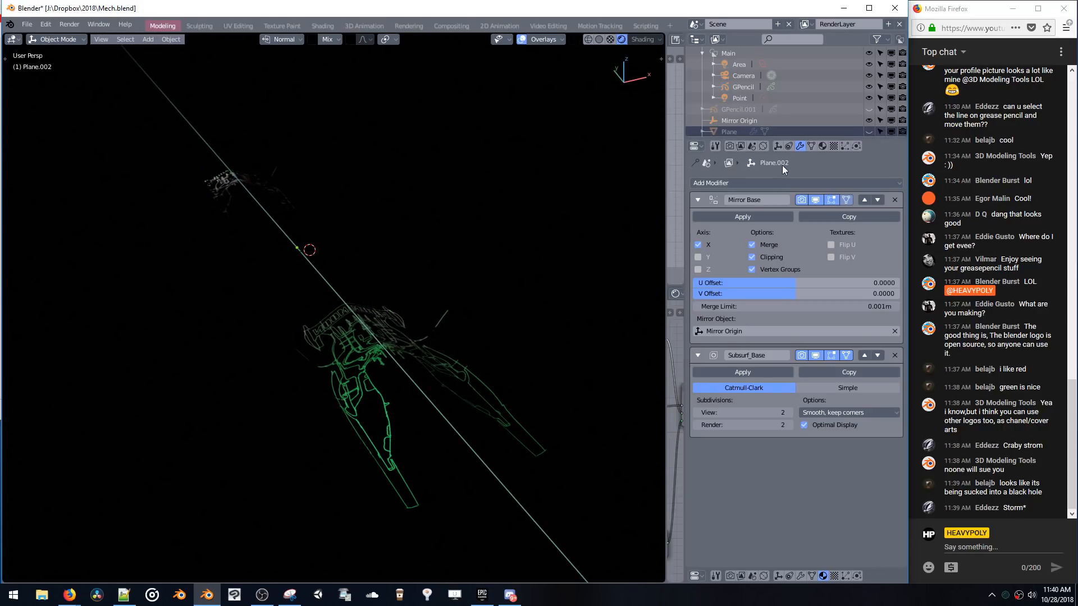
- Add a Solidify modifier to the planes with a thickness of about 1.394 m
{"action": "left_click", "coordinate": [769, 183]}
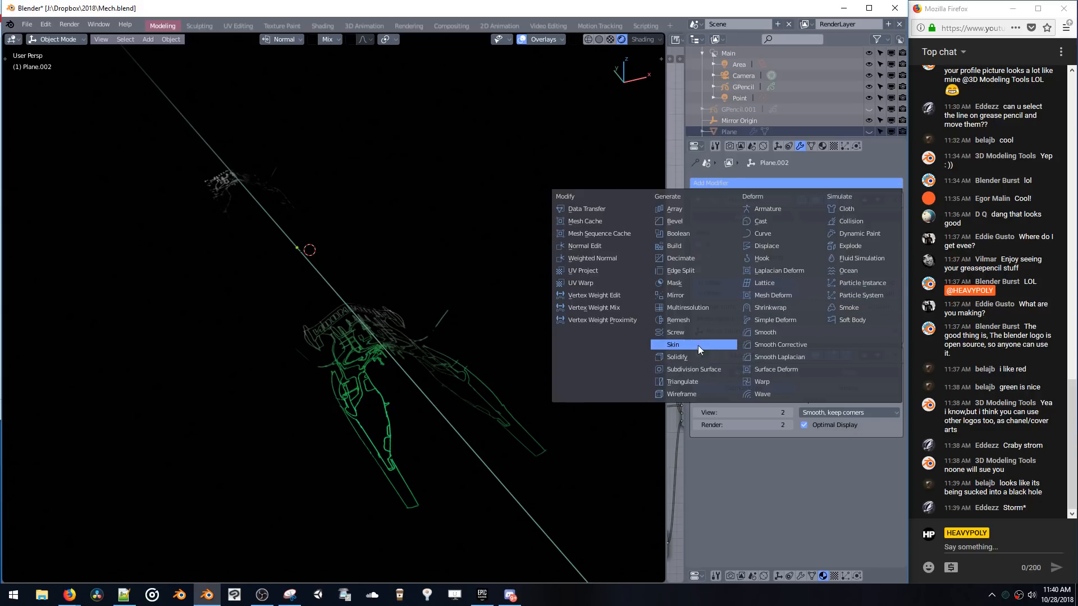
{"action": "left_click", "coordinate": [683, 357]}
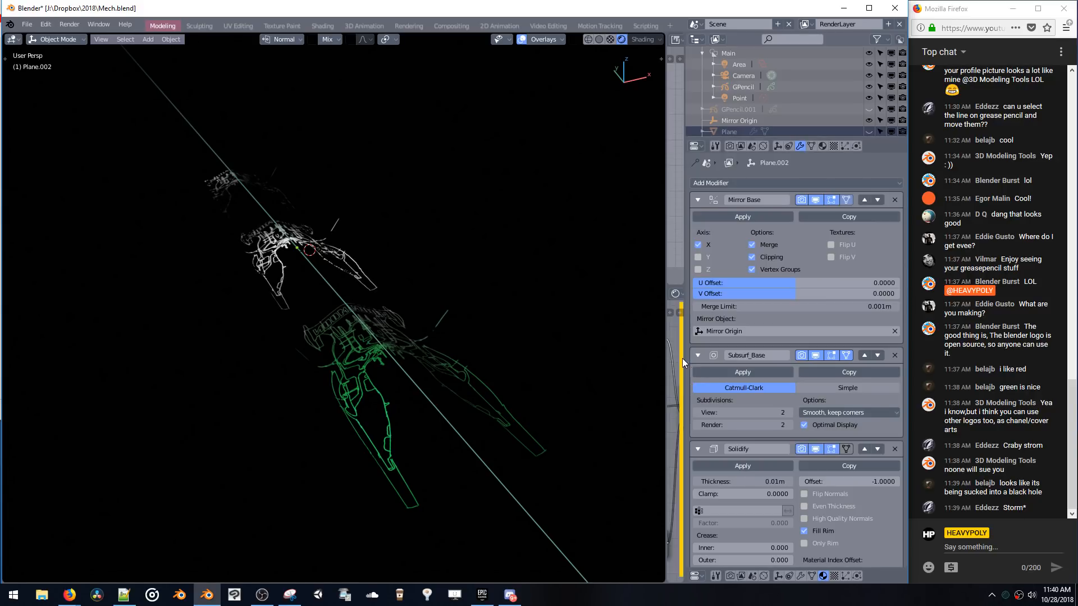
{"action": "scroll", "coordinate": [758, 403], "scroll_direction": "down", "scroll_amount": 1}
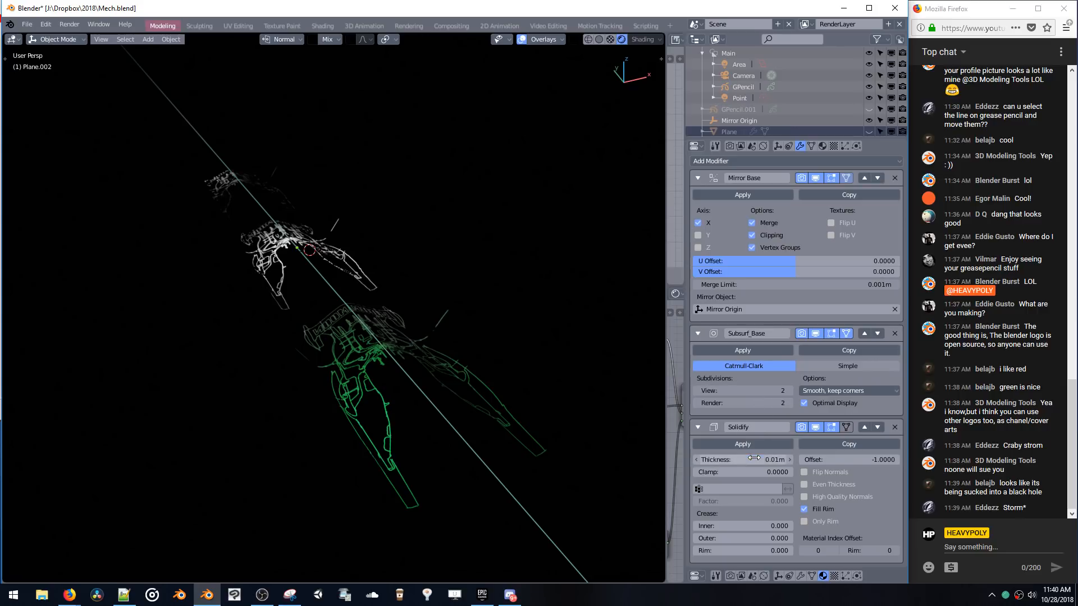
{"action": "left_click_drag", "start_coordinate": [741, 459], "coordinate": [853, 454]}
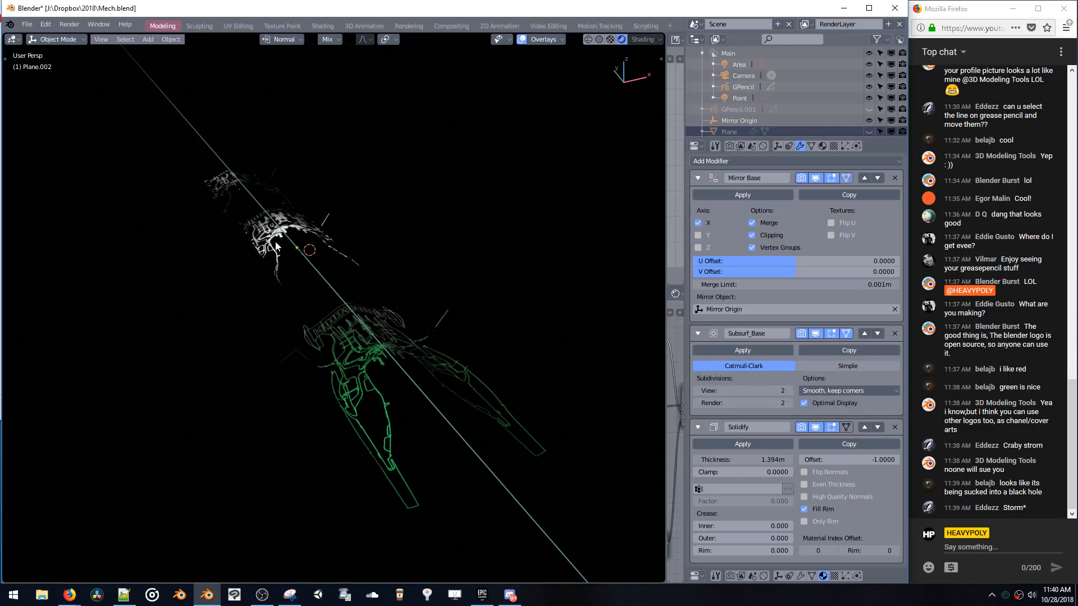
- Hide the viewport overlays and enter Edit Mode on the ship planes
{"action": "mouse_move", "coordinate": [277, 247]}
{"action": "middle_mouse_down"}
{"action": "mouse_move", "coordinate": [289, 268]}
{"action": "mouse_move", "coordinate": [476, 279]}
{"action": "mouse_move", "coordinate": [420, 289]}
{"action": "mouse_move", "coordinate": [443, 267]}
{"action": "mouse_move", "coordinate": [432, 211]}
{"action": "mouse_move", "coordinate": [402, 285]}
{"action": "middle_mouse_up"}
{"action": "key", "text": "alt+shift+z"}
{"action": "key", "text": "Tab"}
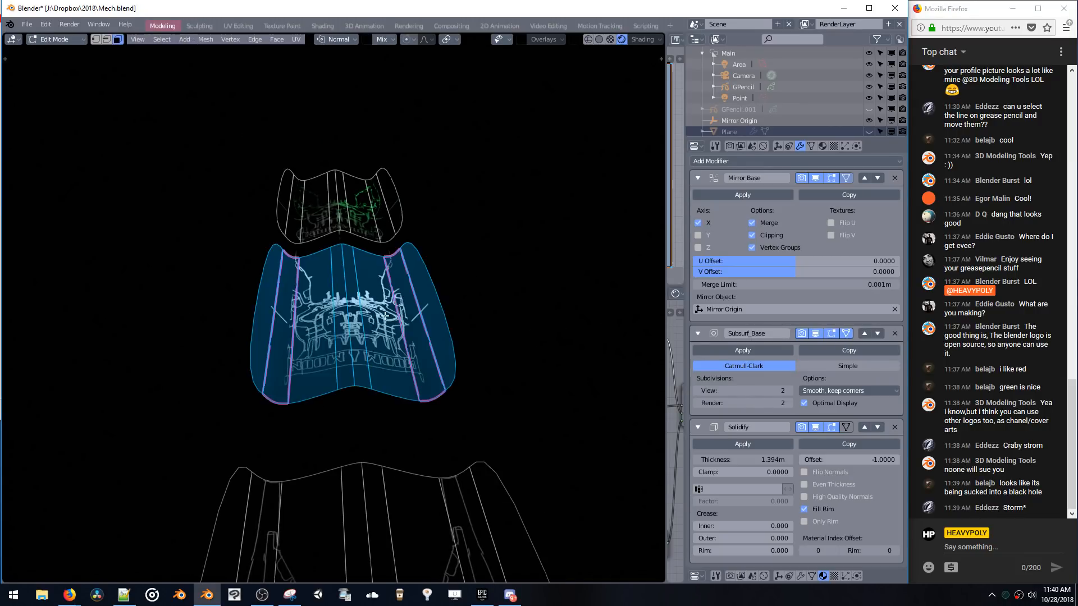
- Try to move the middle plane along the X axis and undo the changes
{"action": "key", "text": "g"}
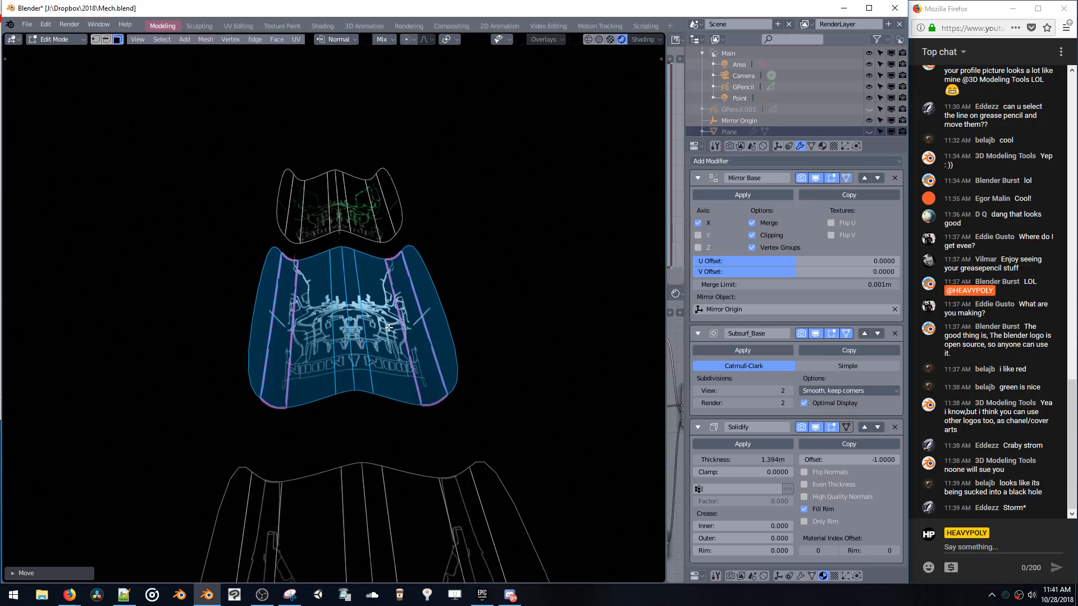
{"action": "key", "text": "x"}
{"action": "left_click", "coordinate": [530, 325]}
{"action": "key", "text": "ctrl+z"}
{"action": "key", "text": "ctrl+z"}
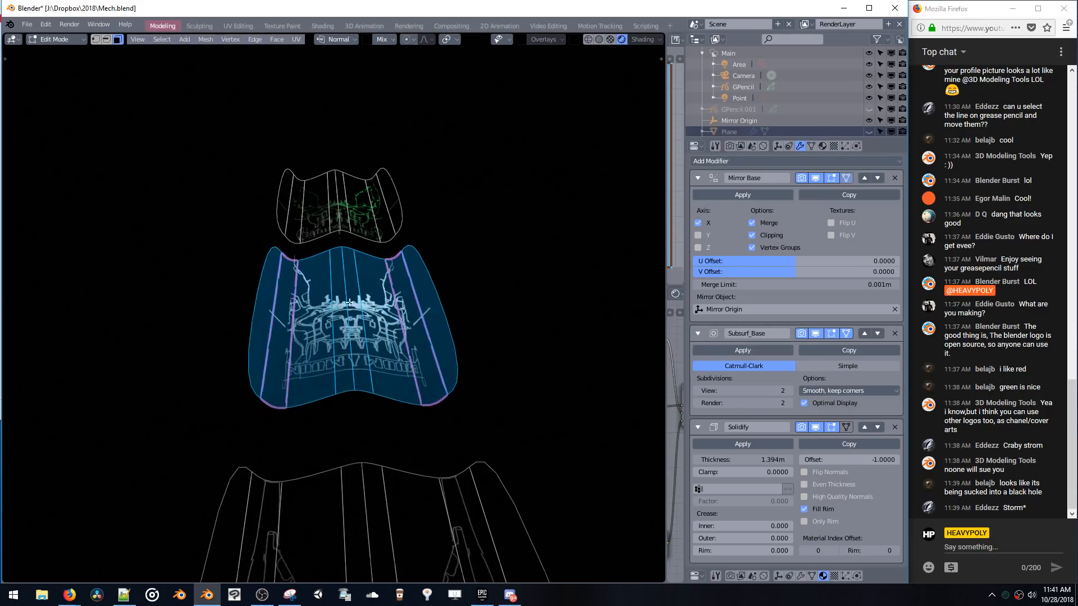
{"action": "middle_click_drag", "start_coordinate": [388, 324], "coordinate": [467, 335]}
{"action": "key", "text": "x"}
{"action": "key", "text": "ctrl+z"}
{"action": "key", "text": "ctrl+z"}
- Select the large front plane's linked faces, uncover the UV editor, and shift their UVs about 0.32 along X
{"action": "double_click", "coordinate": [546, 391]}
{"action": "middle_click_drag", "start_coordinate": [549, 375], "coordinate": [460, 327], "text": "shift"}
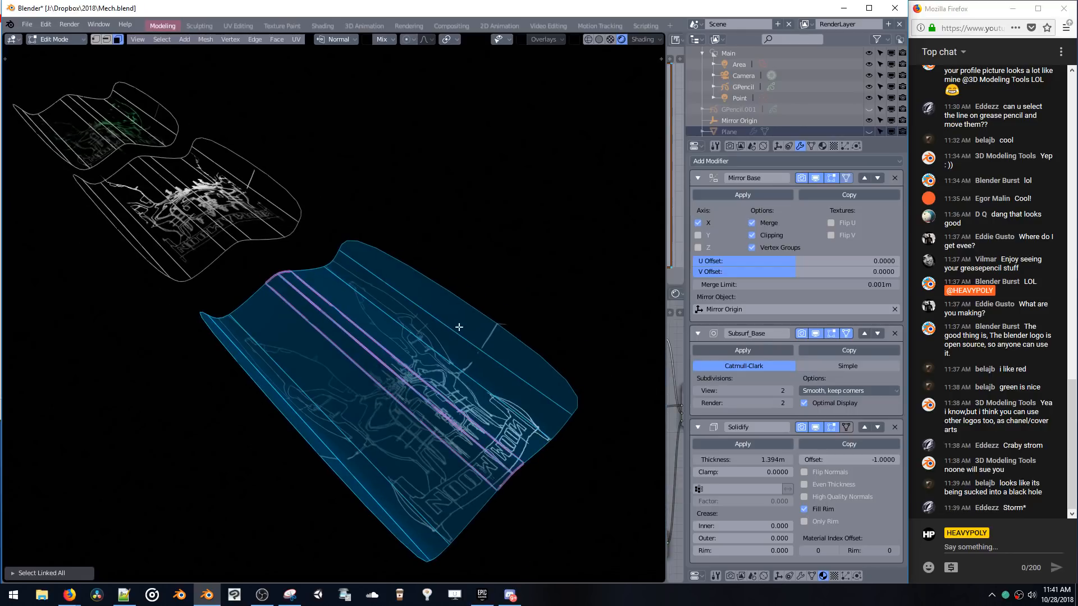
{"action": "left_click_drag", "start_coordinate": [683, 107], "coordinate": [890, 109]}
{"action": "key", "text": "g"}
{"action": "key", "text": "x"}
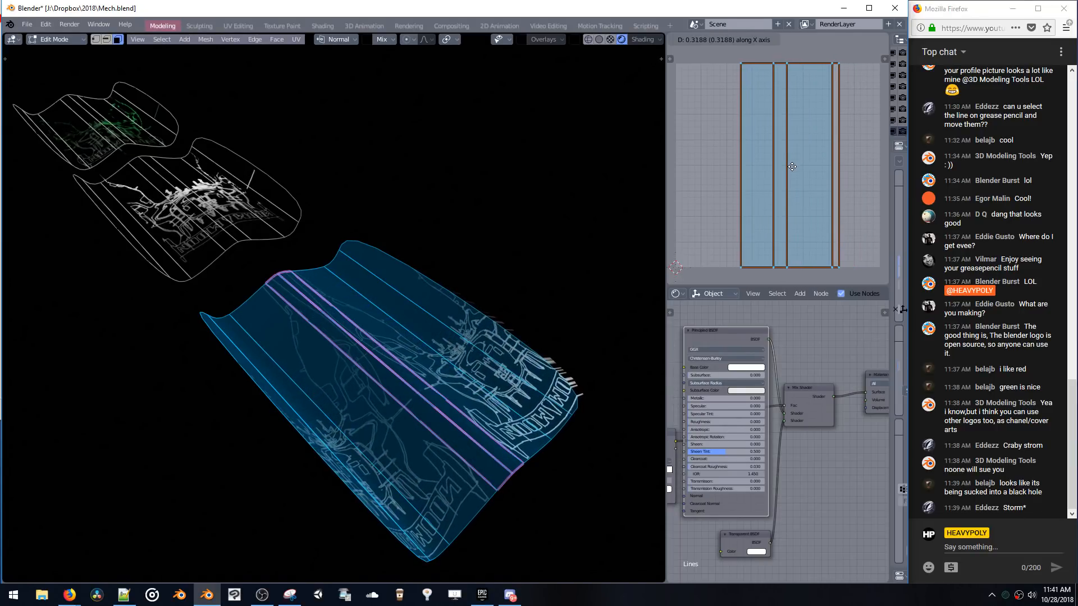
{"action": "left_click", "coordinate": [792, 165]}
{"action": "middle_click_drag", "start_coordinate": [478, 185], "coordinate": [383, 293]}
{"action": "key", "text": "Tab"}
{"action": "key", "text": "Tab"}
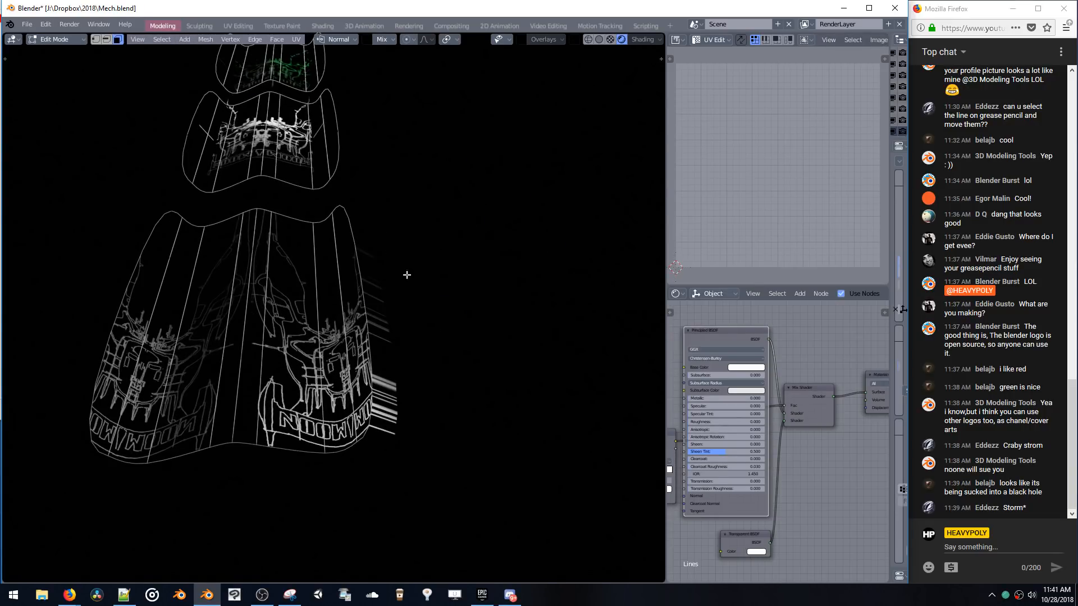
- Change the node editor area to Properties, remove the Solidify modifier from the planes, and return to Object Mode
{"action": "left_click", "coordinate": [678, 293]}
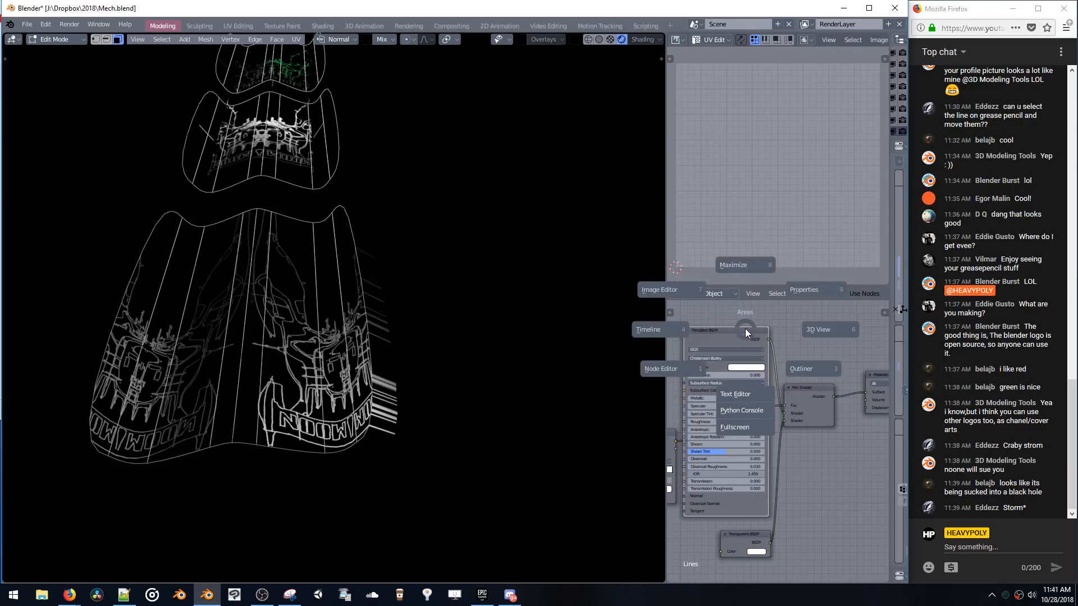
{"action": "left_click", "coordinate": [797, 289]}
{"action": "scroll", "coordinate": [818, 387], "scroll_direction": "down", "scroll_amount": 5}
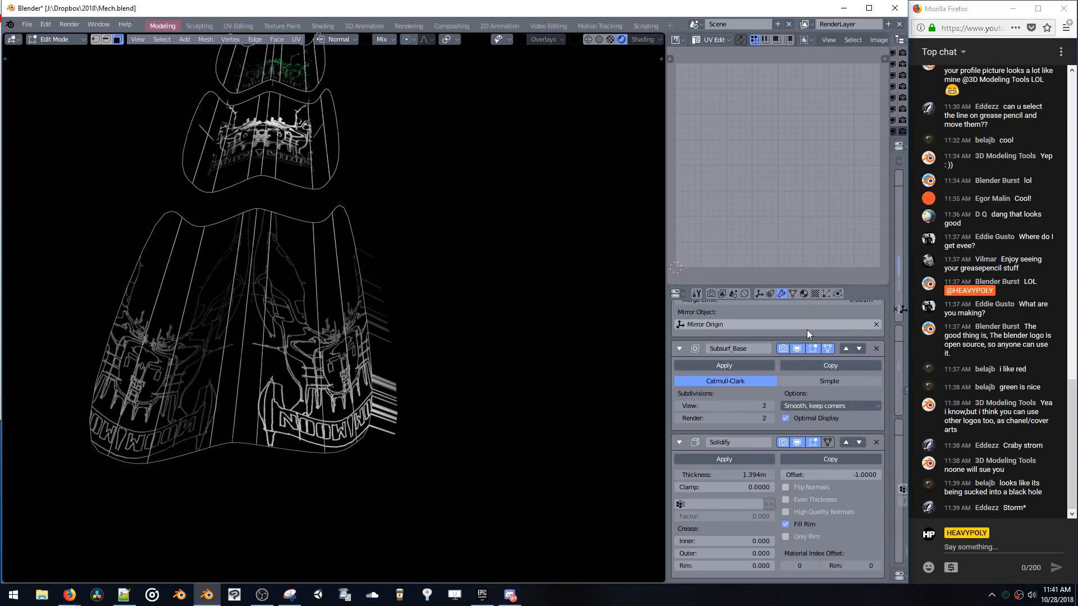
{"action": "scroll", "coordinate": [872, 436], "scroll_direction": "up", "scroll_amount": 5}
{"action": "mouse_move", "coordinate": [421, 205]}
{"action": "middle_mouse_down"}
{"action": "mouse_move", "coordinate": [529, 195]}
{"action": "mouse_move", "coordinate": [488, 219]}
{"action": "mouse_move", "coordinate": [541, 224]}
{"action": "mouse_move", "coordinate": [508, 341]}
{"action": "mouse_move", "coordinate": [405, 212]}
{"action": "middle_mouse_up"}
{"action": "key", "text": "Tab"}
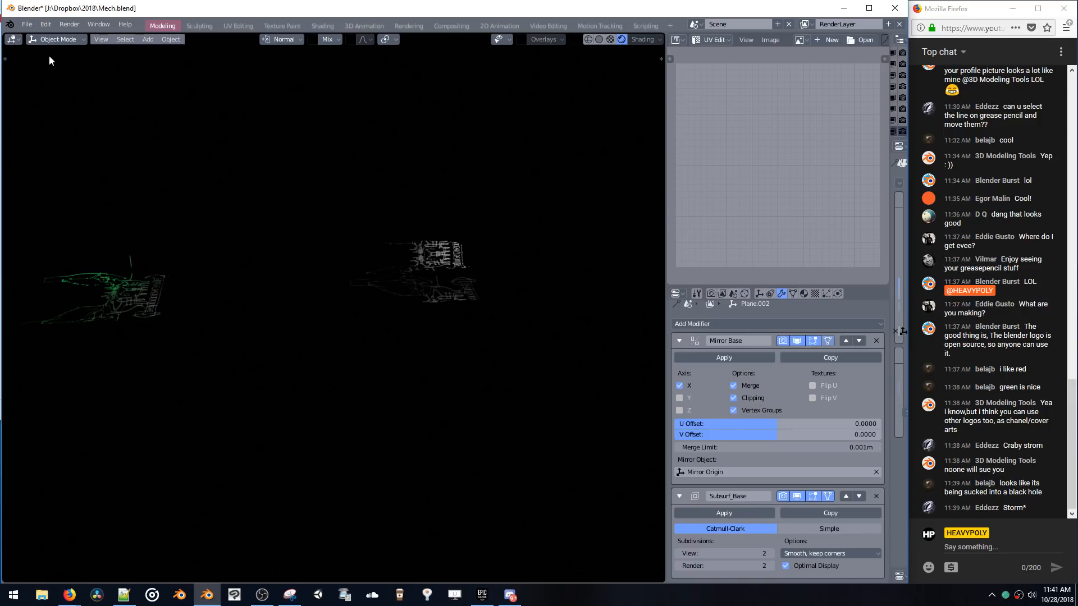
- Save the file and switch the viewport to Material shading
{"action": "key", "text": "ctrl+s"}
{"action": "left_click", "coordinate": [227, 151]}
{"action": "key", "text": "z"}
{"action": "left_click", "coordinate": [160, 69]}
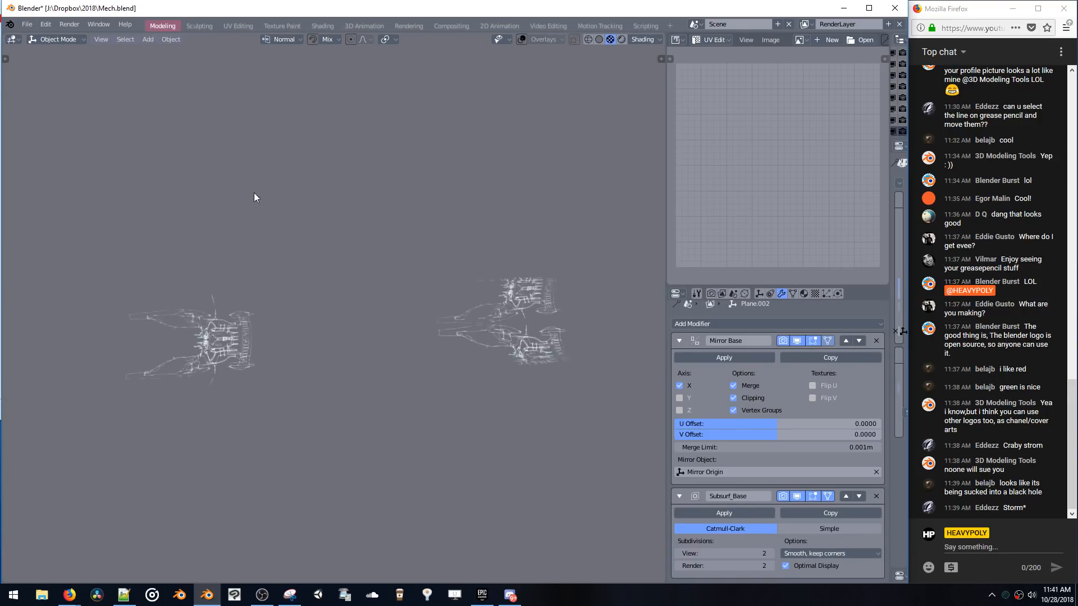
- Widen the outliner and unhide the GPencil.001 drawing between the projected planes
{"action": "key", "text": "v"}
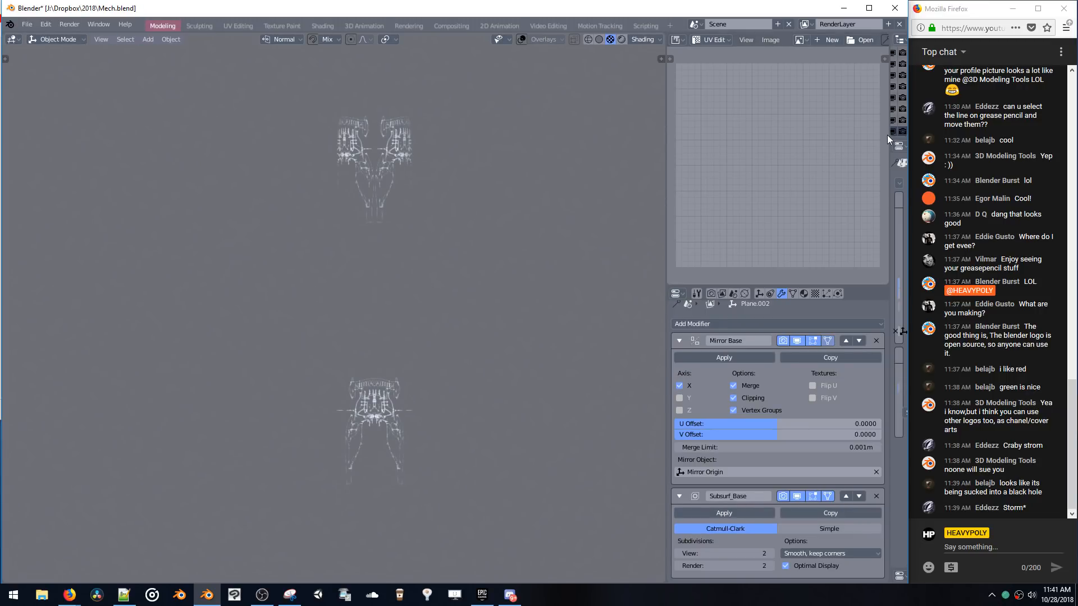
{"action": "left_click_drag", "start_coordinate": [888, 134], "coordinate": [741, 132]}
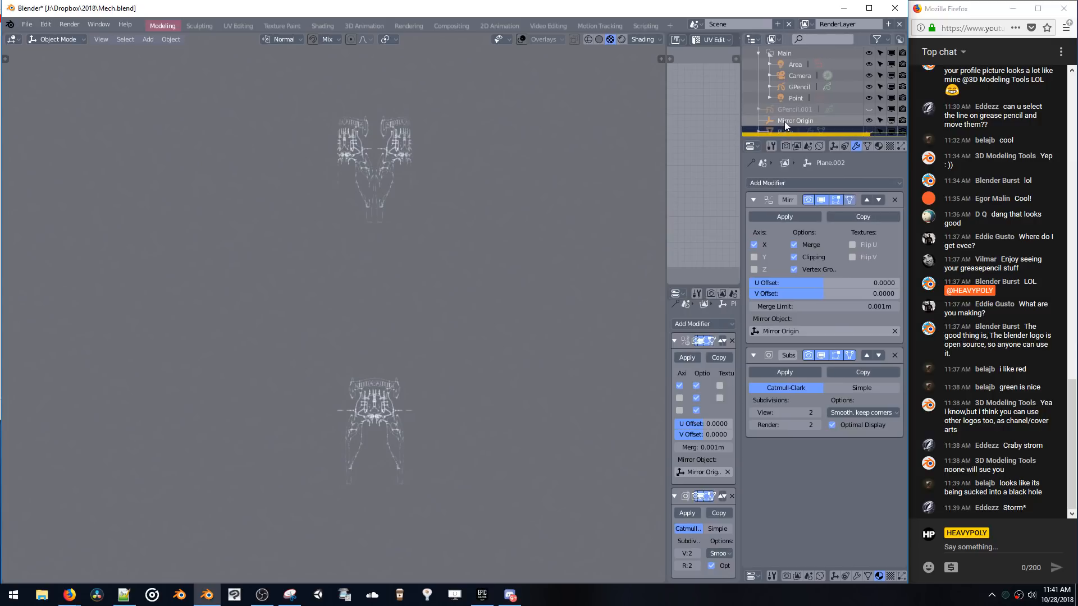
{"action": "left_click", "coordinate": [785, 119]}
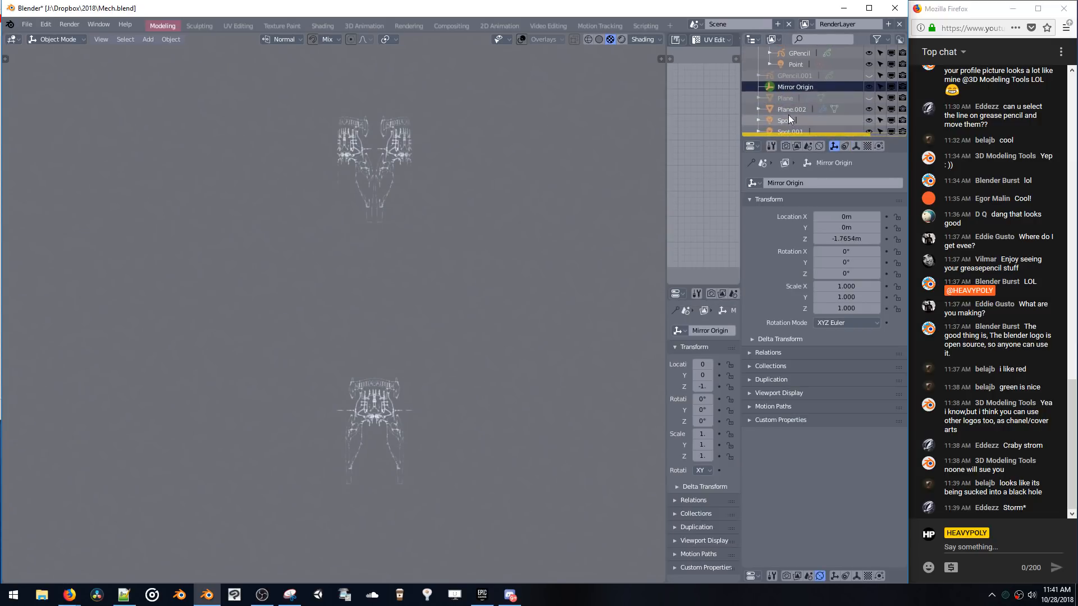
{"action": "scroll", "coordinate": [789, 115], "scroll_direction": "down", "scroll_amount": 1}
{"action": "scroll", "coordinate": [789, 95], "scroll_direction": "up", "scroll_amount": 1}
{"action": "left_click", "coordinate": [787, 102]}
{"action": "left_click", "coordinate": [868, 103]}
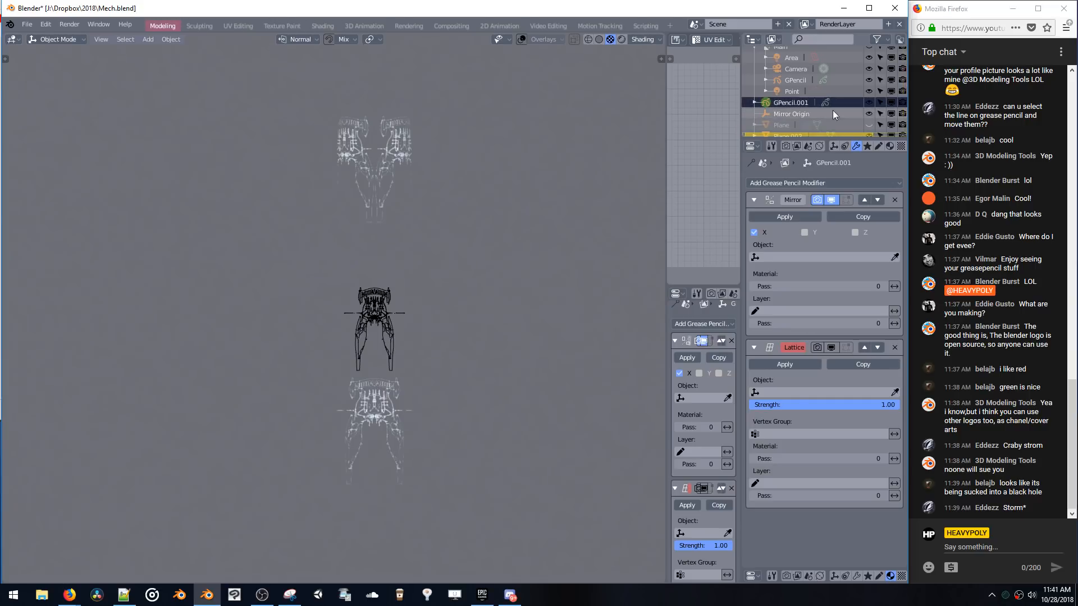
{"action": "scroll", "coordinate": [360, 284], "scroll_direction": "up", "scroll_amount": 6}
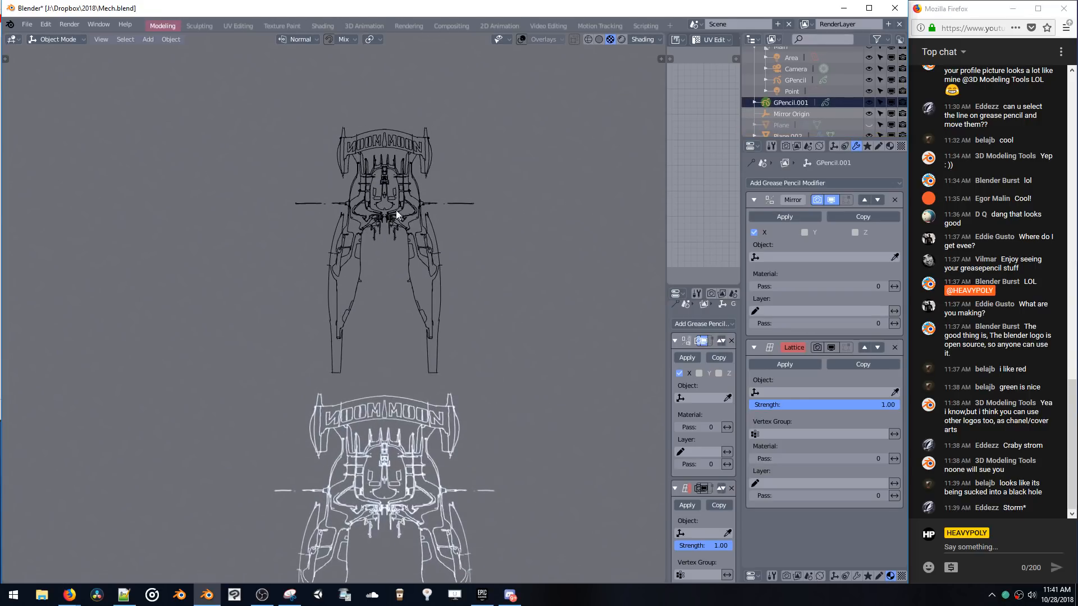
{"action": "middle_click_drag", "start_coordinate": [427, 243], "coordinate": [405, 147], "text": "shift"}
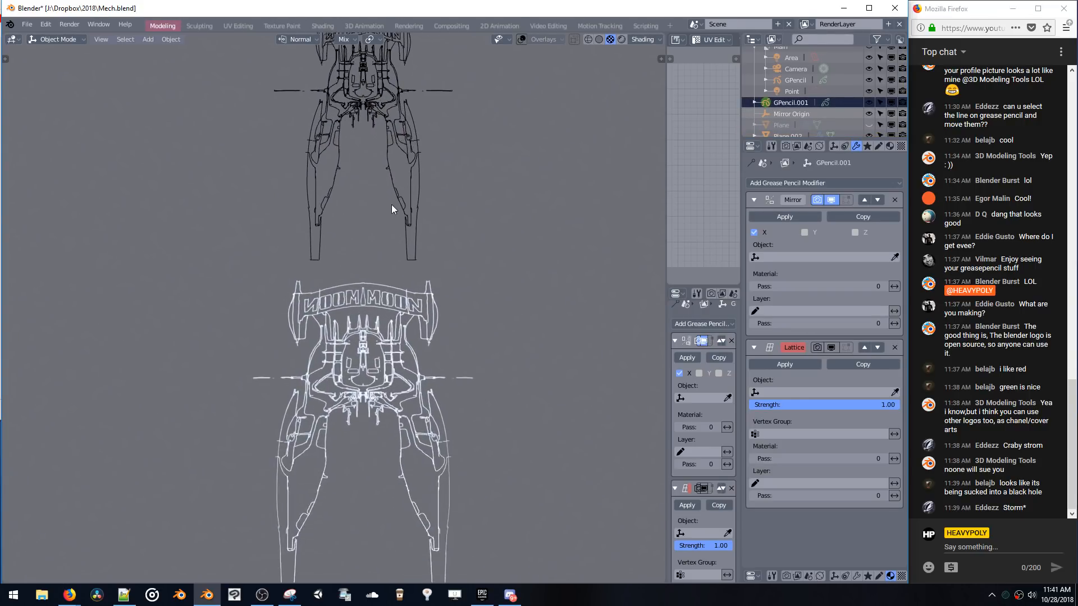
{"action": "scroll", "coordinate": [389, 236], "scroll_direction": "down", "scroll_amount": 1}
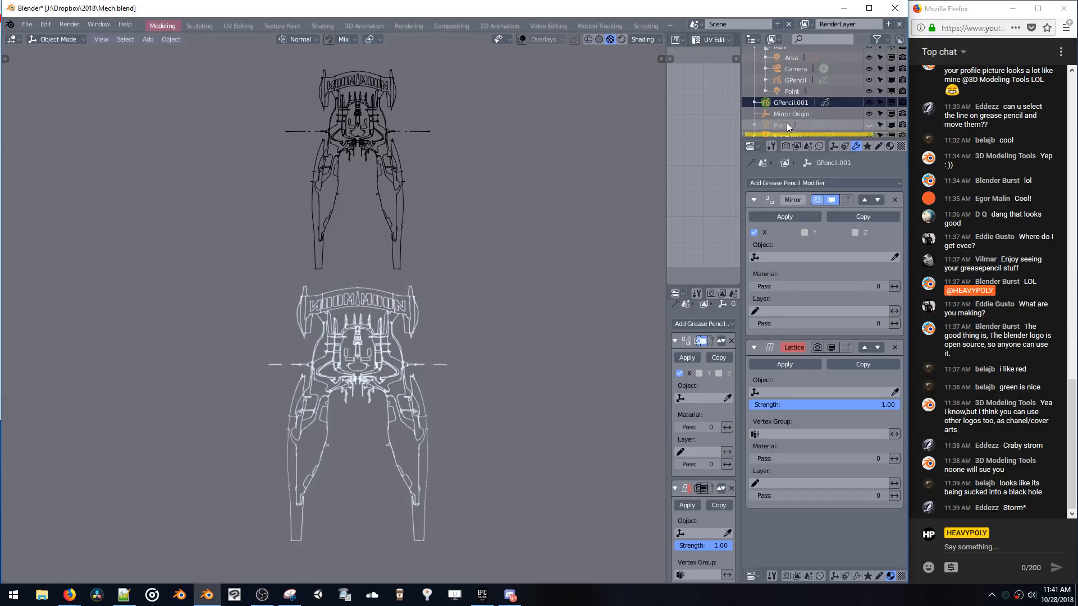
- Hide the planes and spot lights in the outliner and disable their selection, viewport display and rendering
{"action": "scroll", "coordinate": [800, 71], "scroll_direction": "down", "scroll_amount": 2}
{"action": "mouse_move", "coordinate": [869, 109]}
{"action": "left_mouse_down"}
{"action": "mouse_move", "coordinate": [869, 132]}
{"action": "mouse_move", "coordinate": [891, 121]}
{"action": "mouse_move", "coordinate": [891, 131]}
{"action": "left_mouse_up"}
{"action": "mouse_move", "coordinate": [882, 119]}
{"action": "middle_mouse_down"}
{"action": "mouse_move", "coordinate": [856, 104]}
{"action": "mouse_move", "coordinate": [902, 111]}
{"action": "middle_mouse_up"}
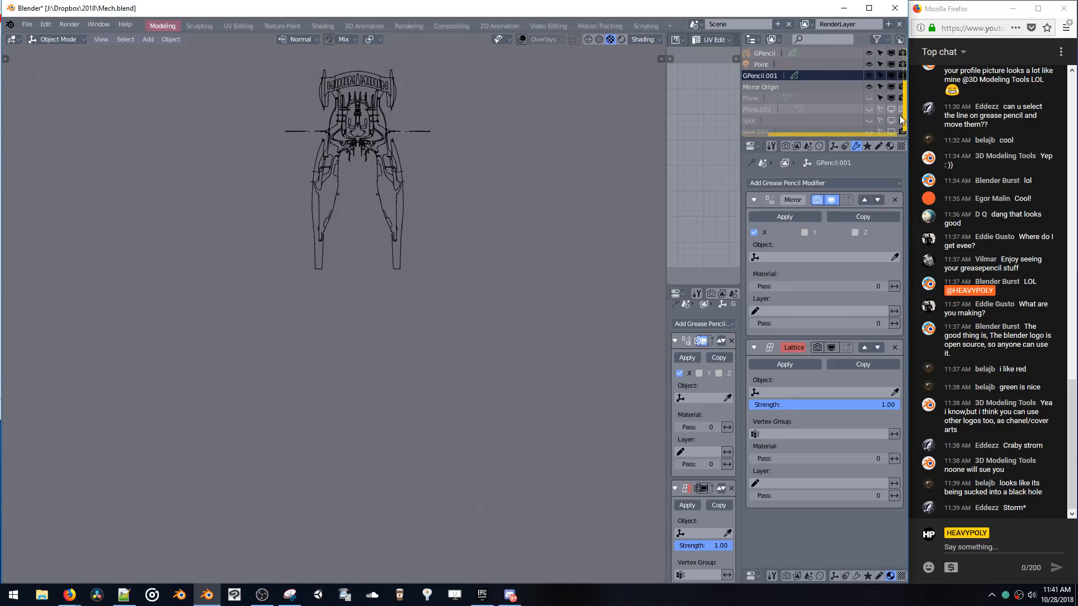
{"action": "left_click_drag", "start_coordinate": [900, 116], "coordinate": [901, 132]}
{"action": "middle_click_drag", "start_coordinate": [781, 89], "coordinate": [822, 87]}
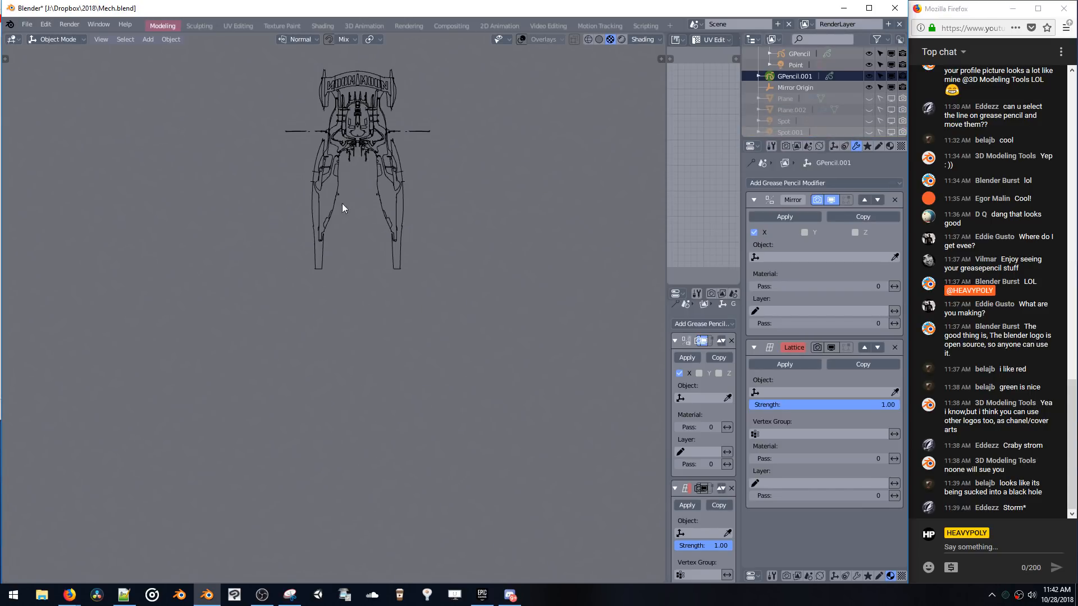
- Add a blank grease pencil object and switch it to Draw mode
{"action": "key", "text": "ctrl+Tab"}
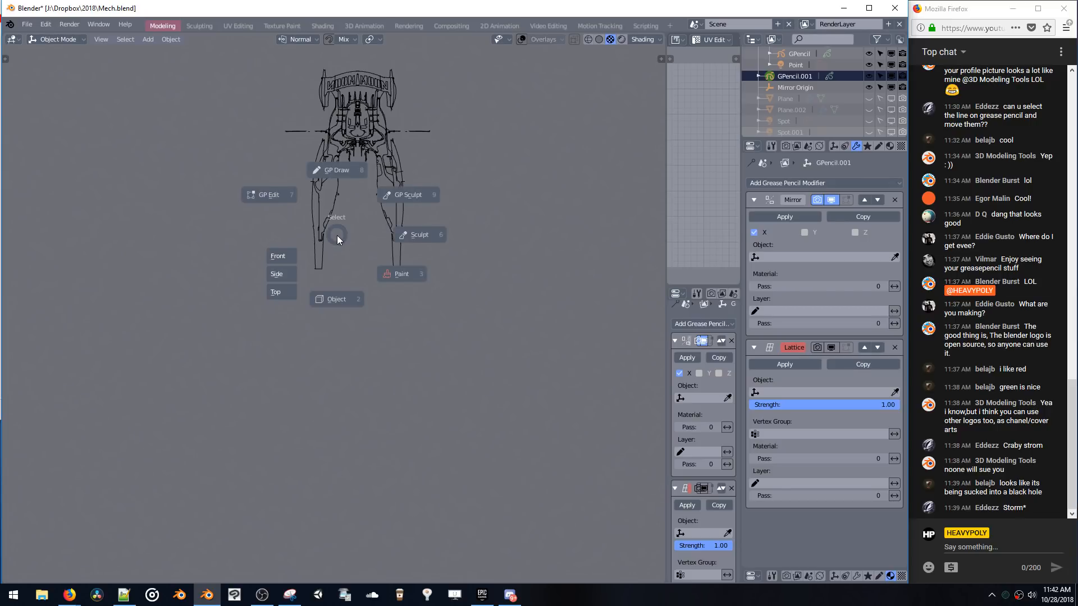
{"action": "key", "text": "Escape"}
{"action": "key", "text": "shift+a"}
{"action": "mouse_move", "coordinate": [343, 246]}
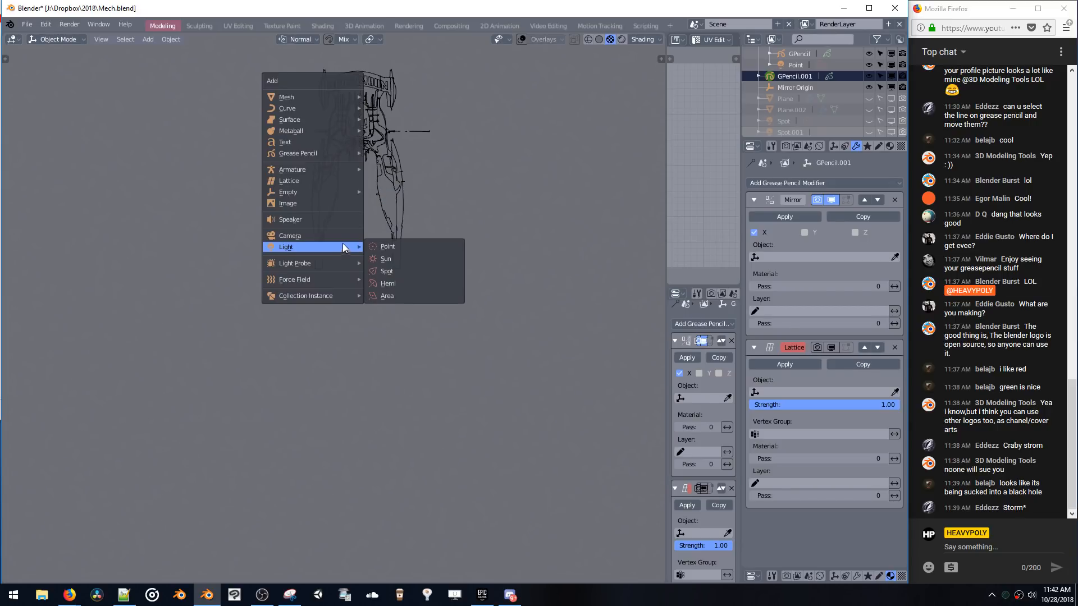
{"action": "mouse_move", "coordinate": [323, 152]}
{"action": "left_click", "coordinate": [379, 150]}
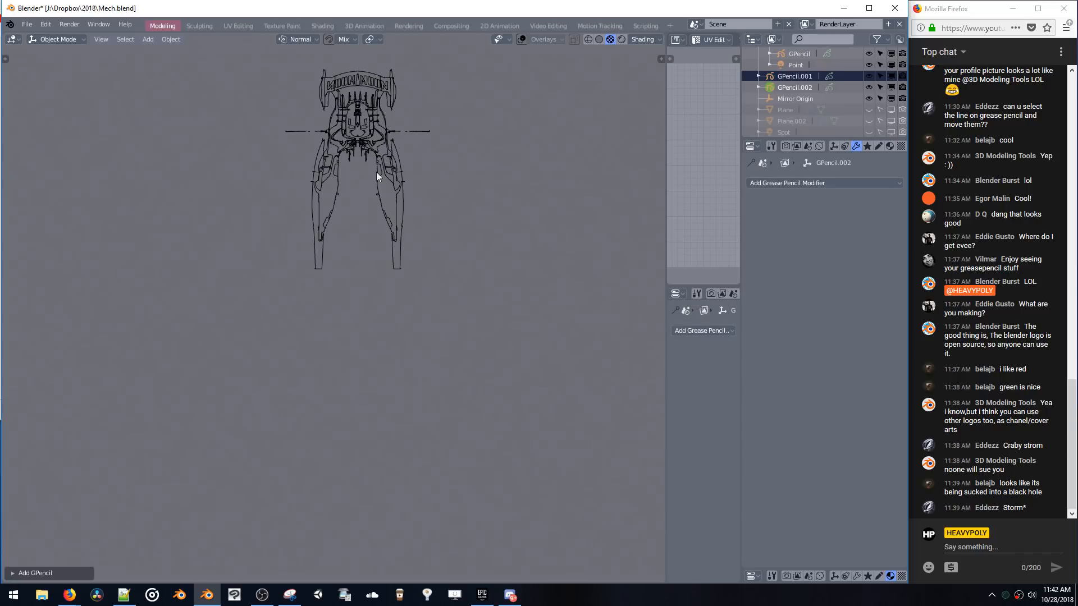
{"action": "key", "text": "ctrl+Tab"}
{"action": "left_click", "coordinate": [373, 258]}
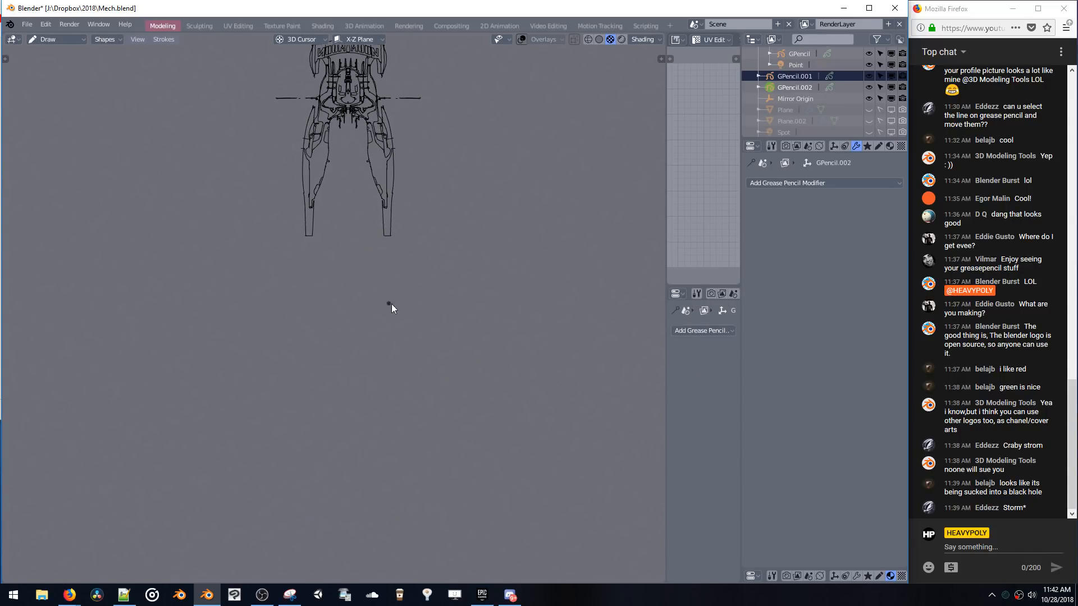
- Sketch half of a long-legged ship outline below the existing drawing and mirror it across X with a Mirror modifier
{"action": "left_click_drag", "start_coordinate": [397, 355], "coordinate": [367, 454]}
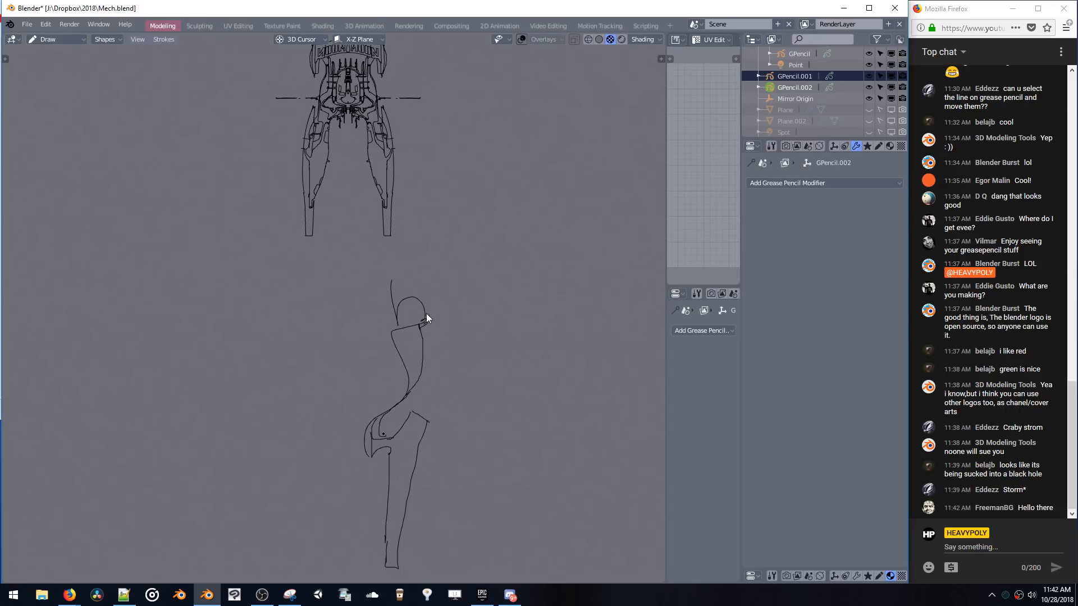
{"action": "scroll", "coordinate": [708, 293], "scroll_direction": "down", "scroll_amount": 3}
{"action": "left_click_drag", "start_coordinate": [742, 238], "coordinate": [665, 252]}
{"action": "left_click", "coordinate": [719, 183]}
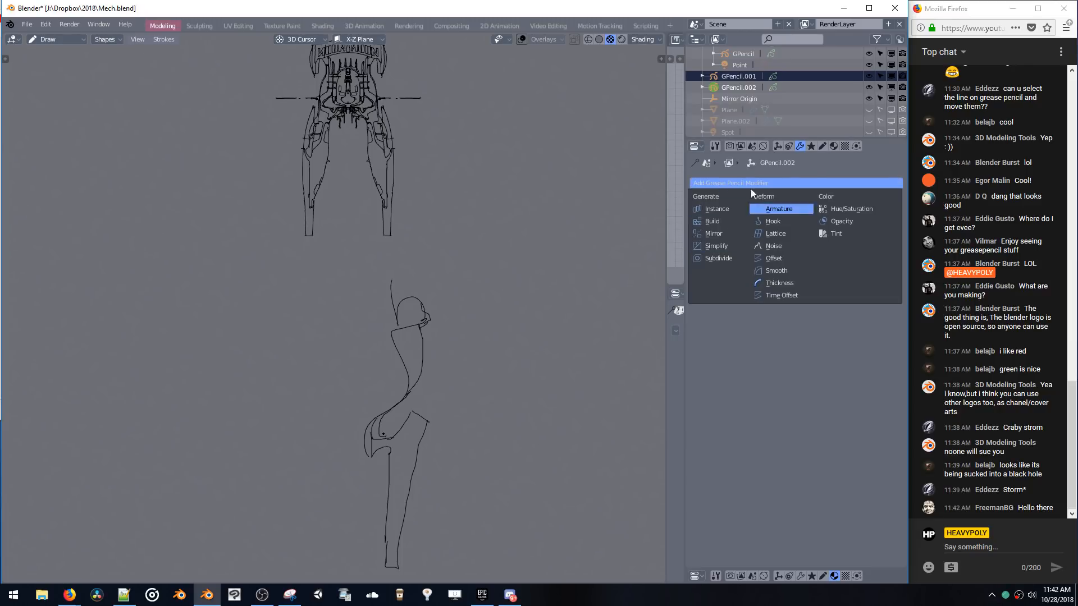
{"action": "left_click", "coordinate": [723, 231]}
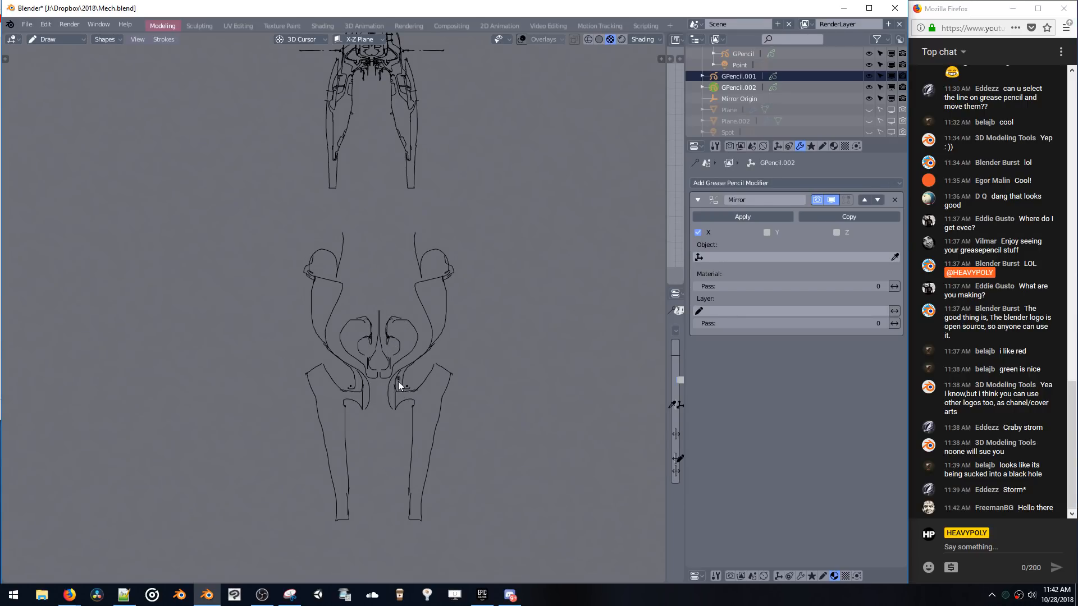
- Draw thin vertical detail strokes between the central shapes and the shoulders, undoing the unwanted ones
{"action": "mouse_move", "coordinate": [397, 328]}
{"action": "left_mouse_down"}
{"action": "mouse_move", "coordinate": [393, 271]}
{"action": "mouse_move", "coordinate": [394, 319]}
{"action": "left_mouse_up"}
{"action": "key", "text": "ctrl+z"}
{"action": "left_click_drag", "start_coordinate": [402, 233], "coordinate": [405, 292]}
{"action": "key", "text": "ctrl+z"}
- Try several curved strokes running from the inner body outward past the hip and undo them
{"action": "left_click", "coordinate": [408, 288]}
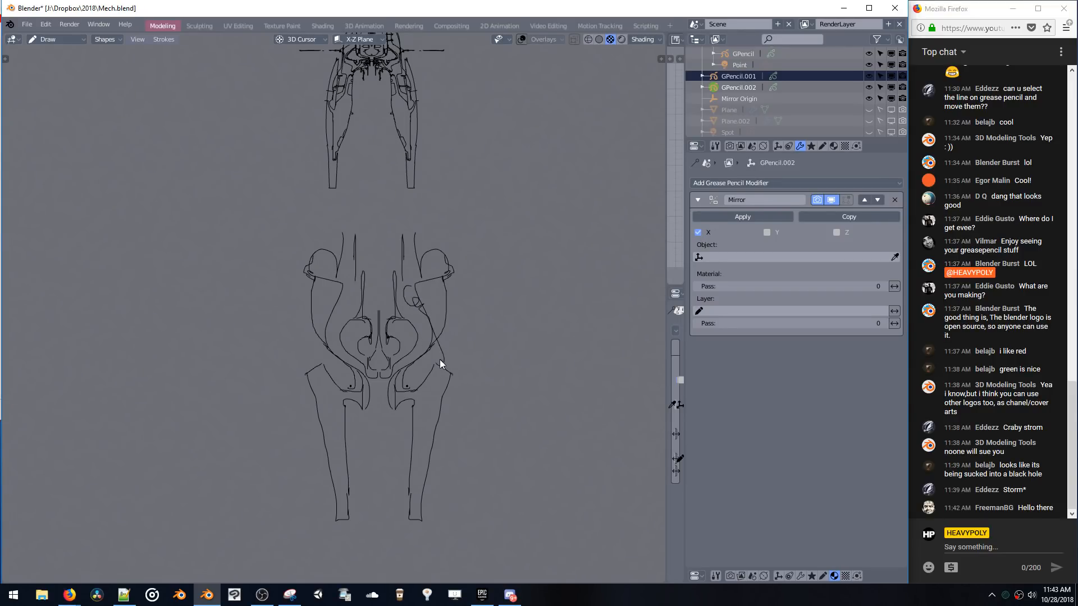
{"action": "left_click_drag", "start_coordinate": [440, 362], "coordinate": [480, 392]}
{"action": "left_click", "coordinate": [487, 487]}
{"action": "key", "text": "ctrl+z"}
{"action": "key", "text": "ctrl+z"}
{"action": "key", "text": "ctrl+z"}
{"action": "key", "text": "ctrl+shift+z"}
{"action": "key", "text": "ctrl+shift+z"}
{"action": "key", "text": "ctrl+z"}
{"action": "mouse_move", "coordinate": [448, 291]}
{"action": "left_mouse_down"}
{"action": "mouse_move", "coordinate": [451, 341]}
{"action": "mouse_move", "coordinate": [420, 364]}
{"action": "mouse_move", "coordinate": [419, 386]}
{"action": "left_mouse_up"}
{"action": "key", "text": "ctrl+z"}
{"action": "key", "text": "ctrl+z"}
{"action": "left_click_drag", "start_coordinate": [456, 327], "coordinate": [457, 329]}
{"action": "key", "text": "ctrl+z"}
- Draw a vertical fin outside the shoulder and a notched spike at the inner top of the leg
{"action": "left_click_drag", "start_coordinate": [458, 278], "coordinate": [457, 287]}
{"action": "middle_click_drag", "start_coordinate": [383, 348], "coordinate": [410, 297], "text": "shift"}
{"action": "middle_click_drag", "start_coordinate": [430, 395], "coordinate": [448, 347], "text": "shift"}
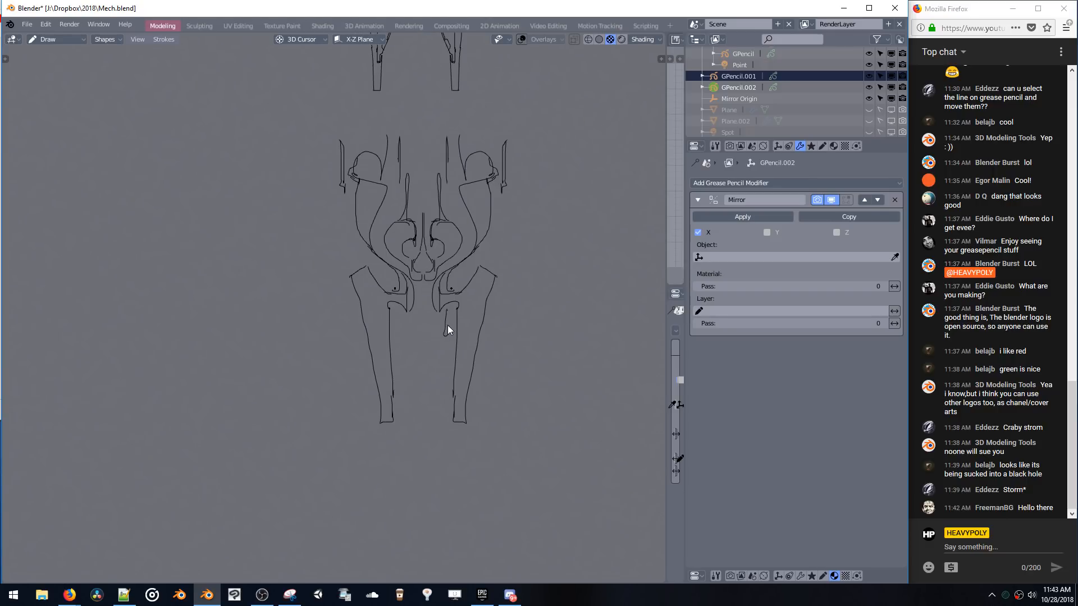
{"action": "left_click_drag", "start_coordinate": [446, 310], "coordinate": [443, 313]}
{"action": "key", "text": "ctrl+z"}
{"action": "left_click", "coordinate": [74, 297]}
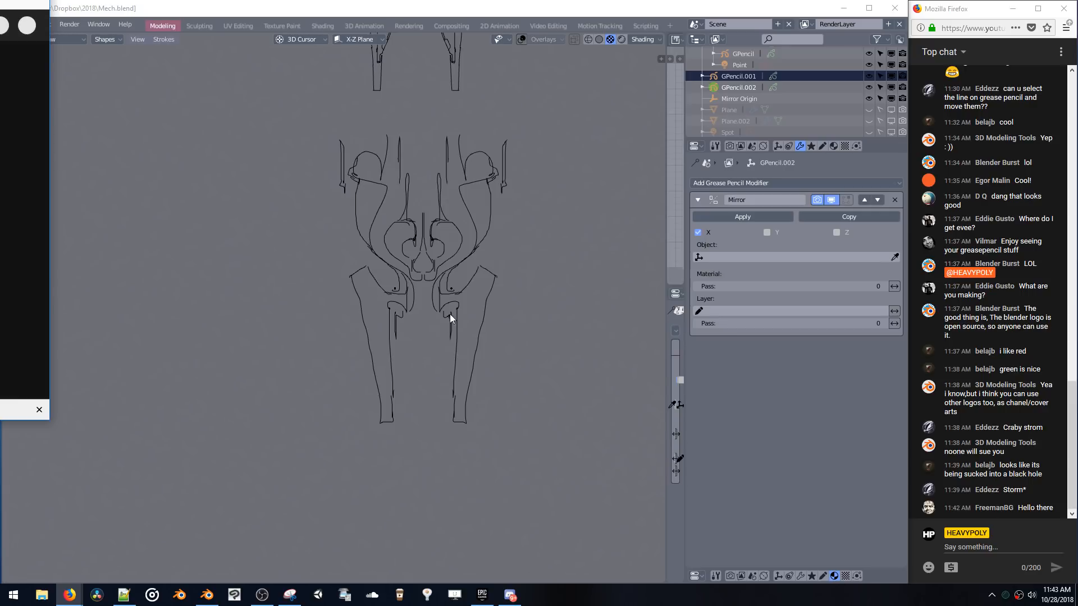
{"action": "left_click", "coordinate": [424, 282]}
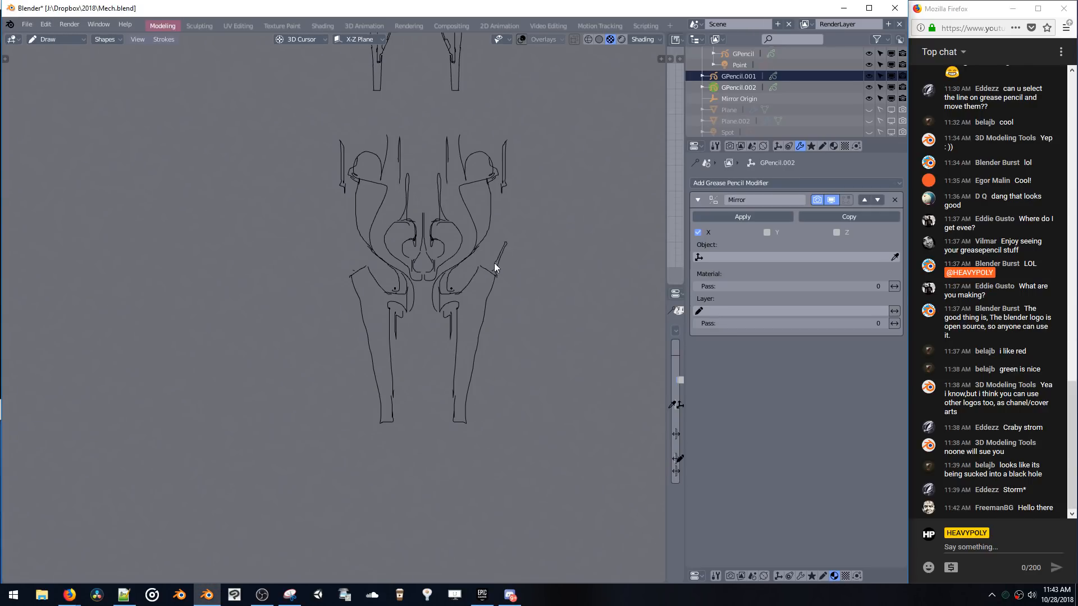
- Add an angled strut at the hip, tall spikes above the shoulder, and upright detail strokes around the centre
{"action": "left_click_drag", "start_coordinate": [494, 262], "coordinate": [491, 262]}
{"action": "mouse_move", "coordinate": [484, 119]}
{"action": "left_mouse_down"}
{"action": "mouse_move", "coordinate": [485, 150]}
{"action": "mouse_move", "coordinate": [445, 204]}
{"action": "mouse_move", "coordinate": [448, 173]}
{"action": "mouse_move", "coordinate": [451, 199]}
{"action": "left_mouse_up"}
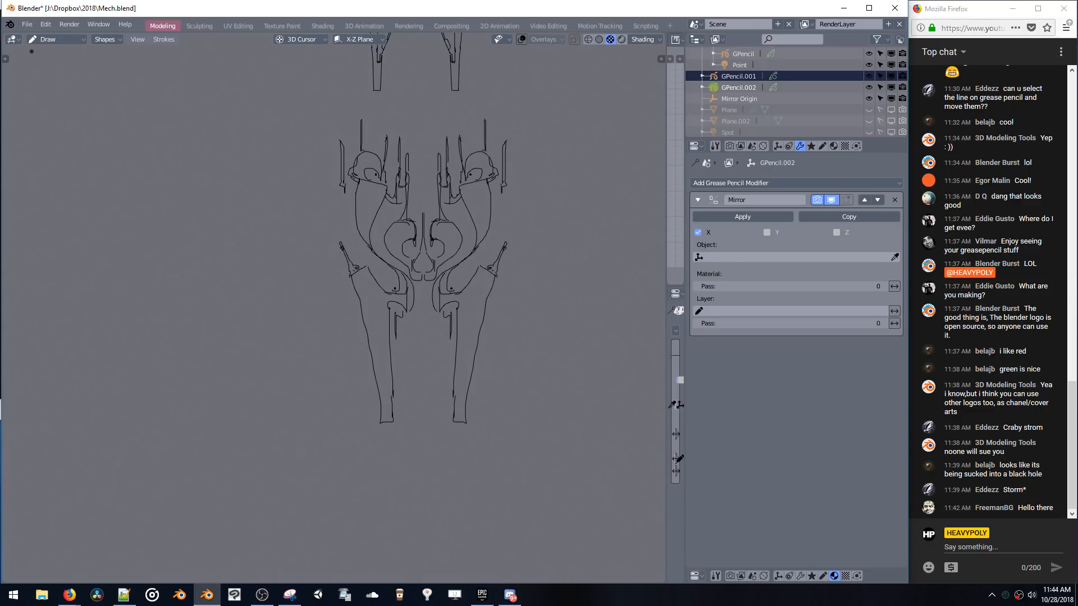
{"action": "left_click", "coordinate": [1, 51]}
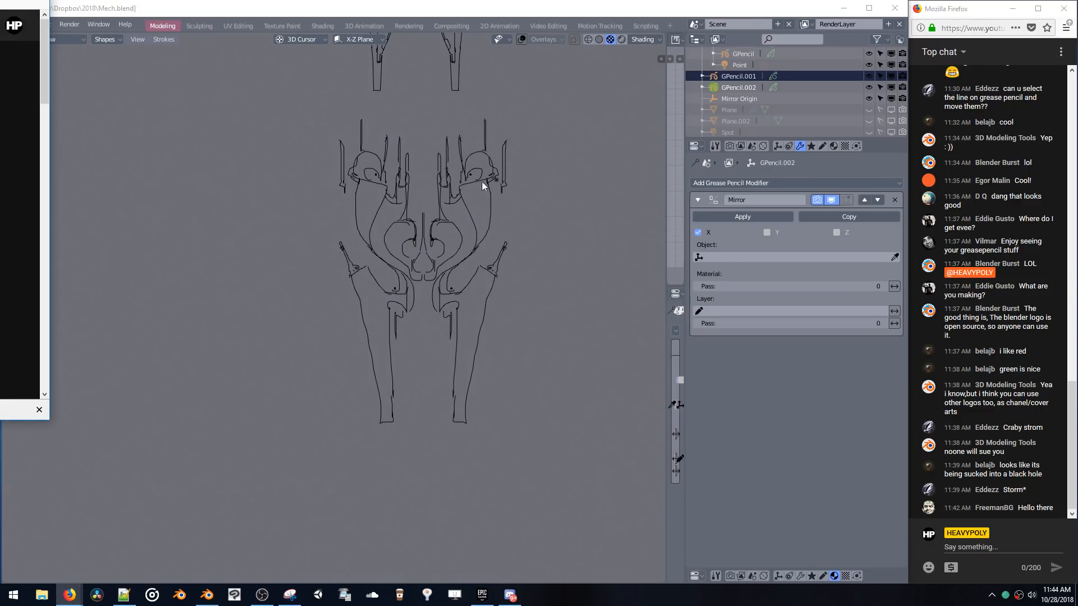
{"action": "left_click", "coordinate": [432, 192]}
{"action": "left_click_drag", "start_coordinate": [433, 171], "coordinate": [432, 190]}
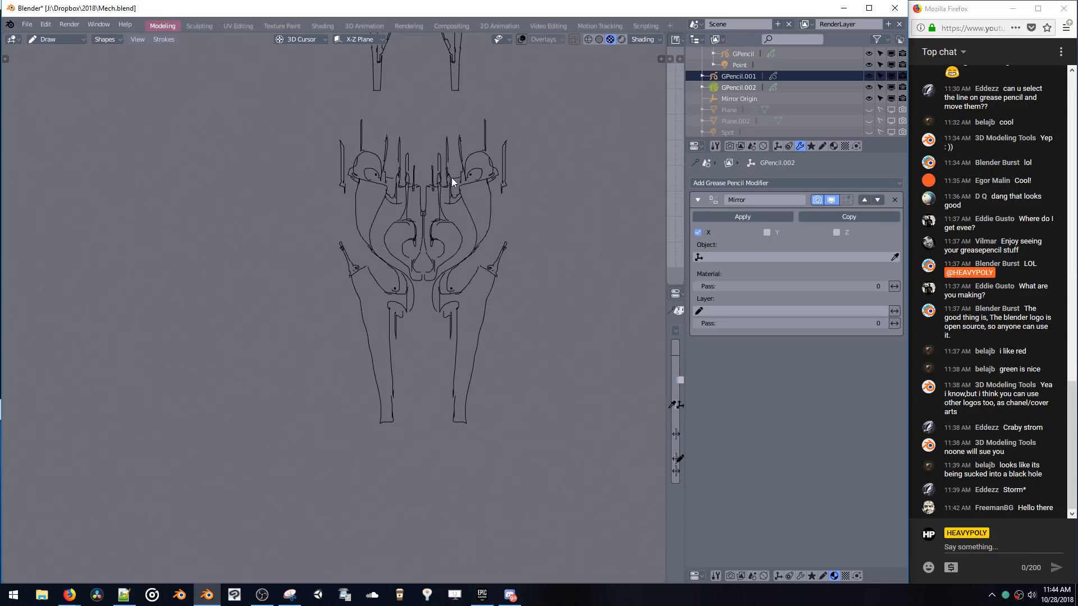
{"action": "left_click_drag", "start_coordinate": [452, 177], "coordinate": [453, 198]}
- Draw a narrow blade along the outer edge of the upper body and refine the outline above the shoulder
{"action": "scroll", "coordinate": [472, 183], "scroll_direction": "up", "scroll_amount": 2}
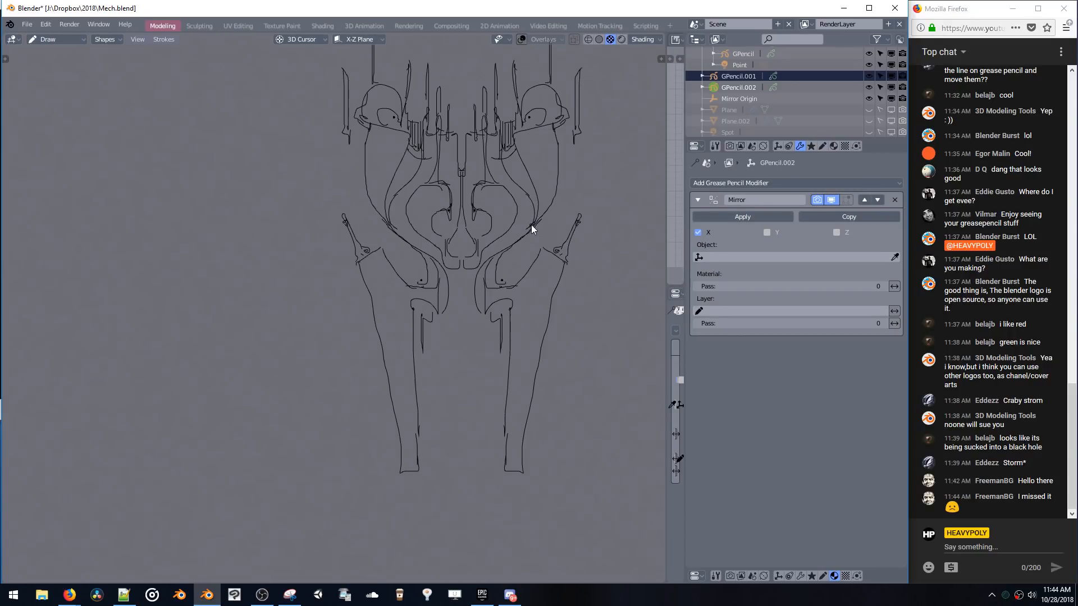
{"action": "left_click_drag", "start_coordinate": [574, 143], "coordinate": [563, 169]}
{"action": "left_click_drag", "start_coordinate": [560, 211], "coordinate": [560, 184]}
{"action": "key", "text": "ctrl+z"}
{"action": "left_click_drag", "start_coordinate": [571, 130], "coordinate": [574, 129]}
{"action": "middle_click_drag", "start_coordinate": [554, 89], "coordinate": [550, 133], "text": "shift"}
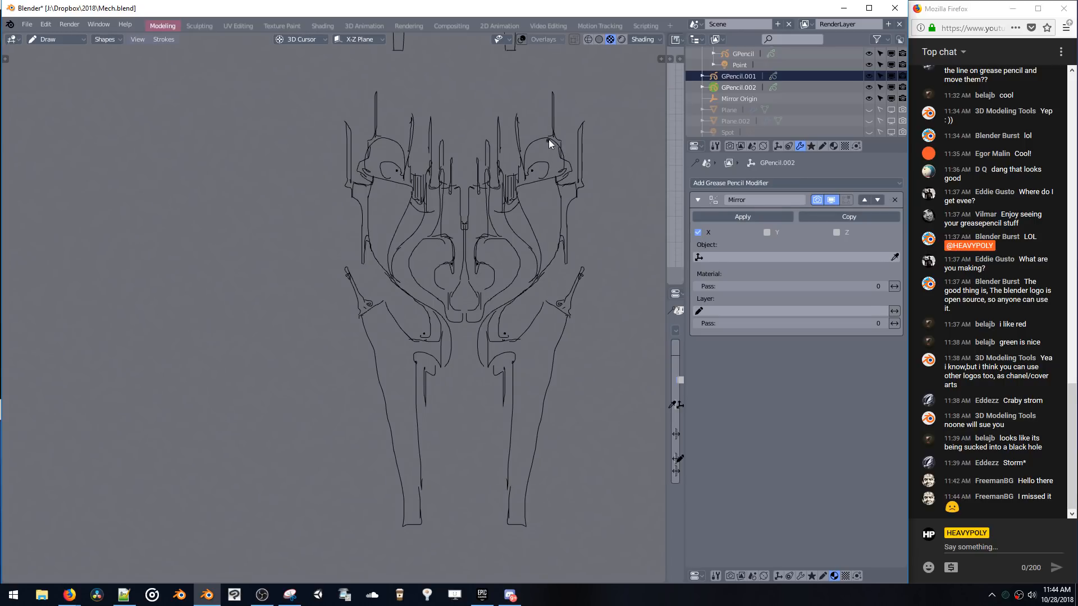
{"action": "left_click_drag", "start_coordinate": [540, 134], "coordinate": [528, 142]}
{"action": "left_click_drag", "start_coordinate": [517, 153], "coordinate": [497, 169]}
{"action": "key", "text": "ctrl+z"}
- Draw an outer contour line running down from the hip alongside the upper leg, undoing the unwanted versions
{"action": "mouse_move", "coordinate": [551, 242]}
{"action": "middle_mouse_down", "text": "shift"}
{"action": "mouse_move", "coordinate": [586, 186]}
{"action": "mouse_move", "coordinate": [572, 253]}
{"action": "middle_mouse_up", "text": "shift"}
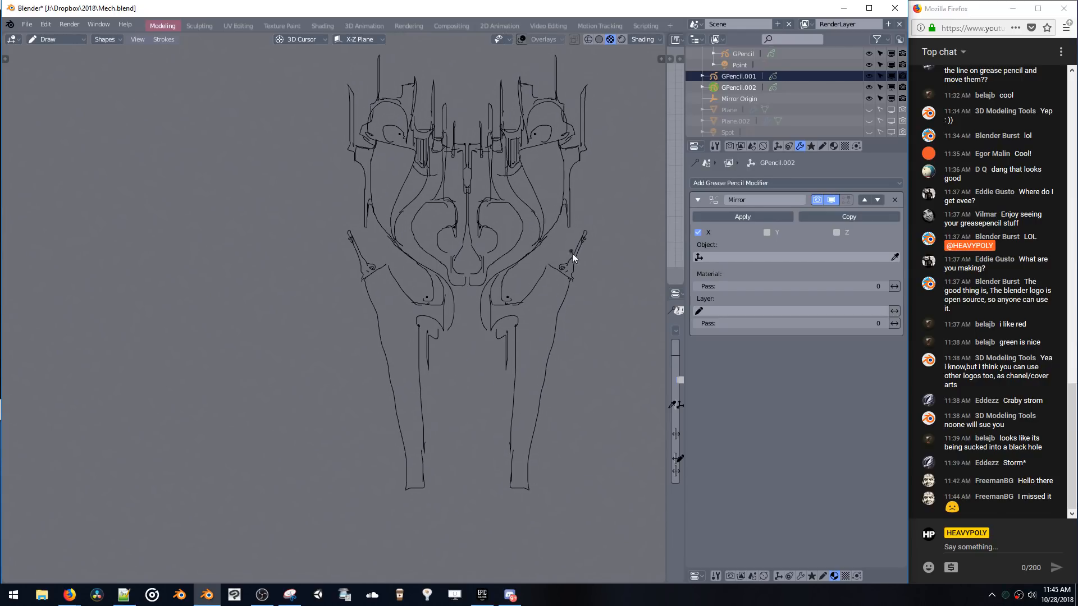
{"action": "left_click_drag", "start_coordinate": [574, 281], "coordinate": [561, 369]}
{"action": "key", "text": "ctrl+z"}
{"action": "left_click_drag", "start_coordinate": [580, 285], "coordinate": [557, 372]}
{"action": "key", "text": "ctrl+z"}
{"action": "mouse_move", "coordinate": [582, 282]}
{"action": "left_mouse_down"}
{"action": "mouse_move", "coordinate": [510, 551]}
{"action": "mouse_move", "coordinate": [506, 488]}
{"action": "left_mouse_up"}
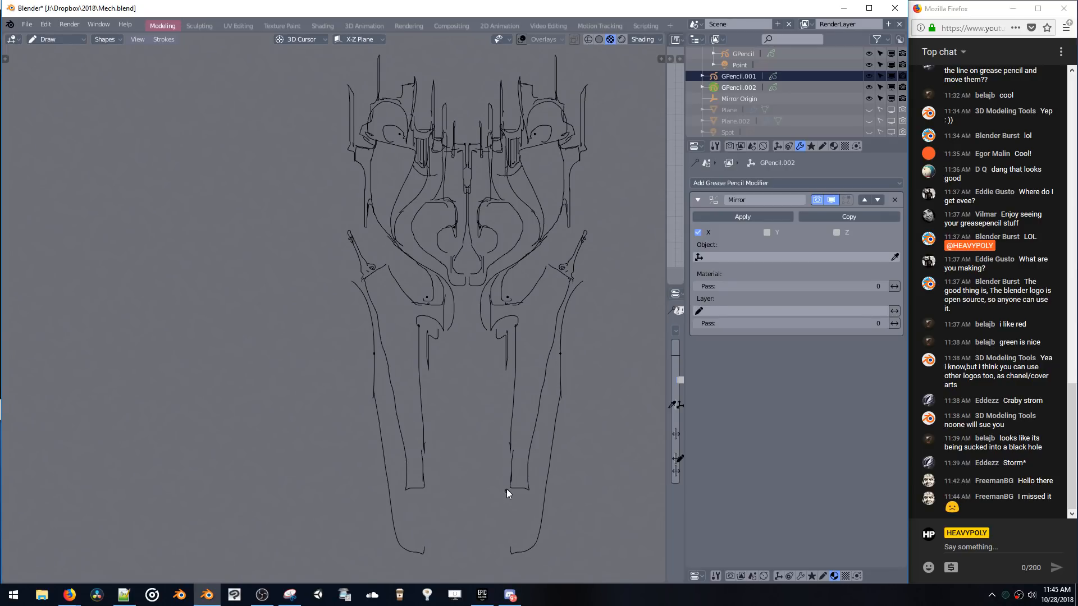
{"action": "key", "text": "ctrl+z"}
{"action": "key", "text": "ctrl+z"}
- Try extending the leg downward with a long lower-leg outline and undo the strokes
{"action": "middle_click_drag", "start_coordinate": [504, 452], "coordinate": [504, 400], "text": "shift"}
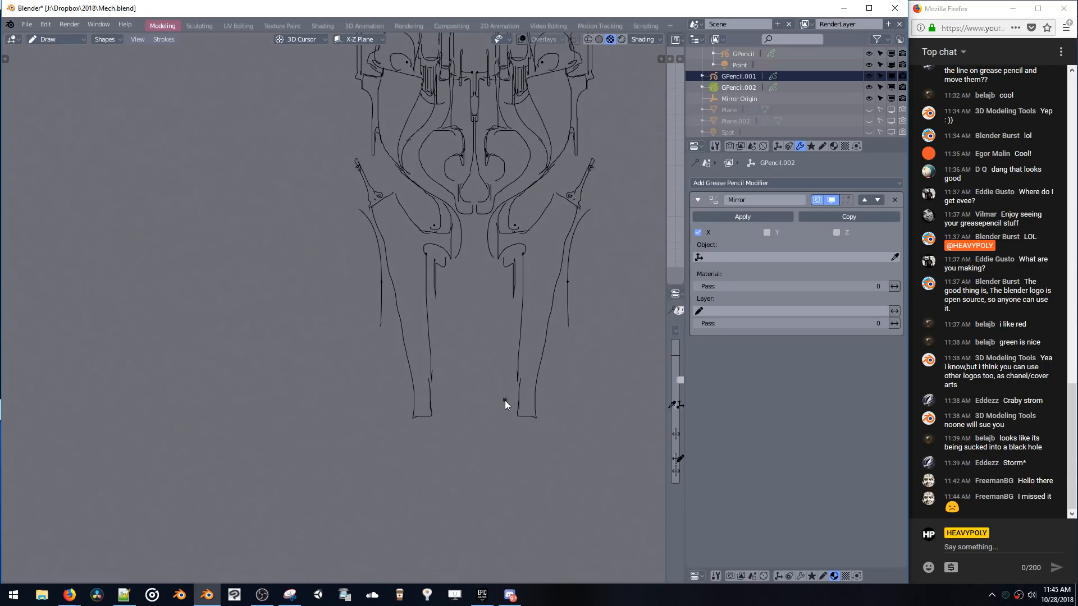
{"action": "left_click_drag", "start_coordinate": [511, 416], "coordinate": [513, 532]}
{"action": "left_click_drag", "start_coordinate": [532, 429], "coordinate": [516, 539]}
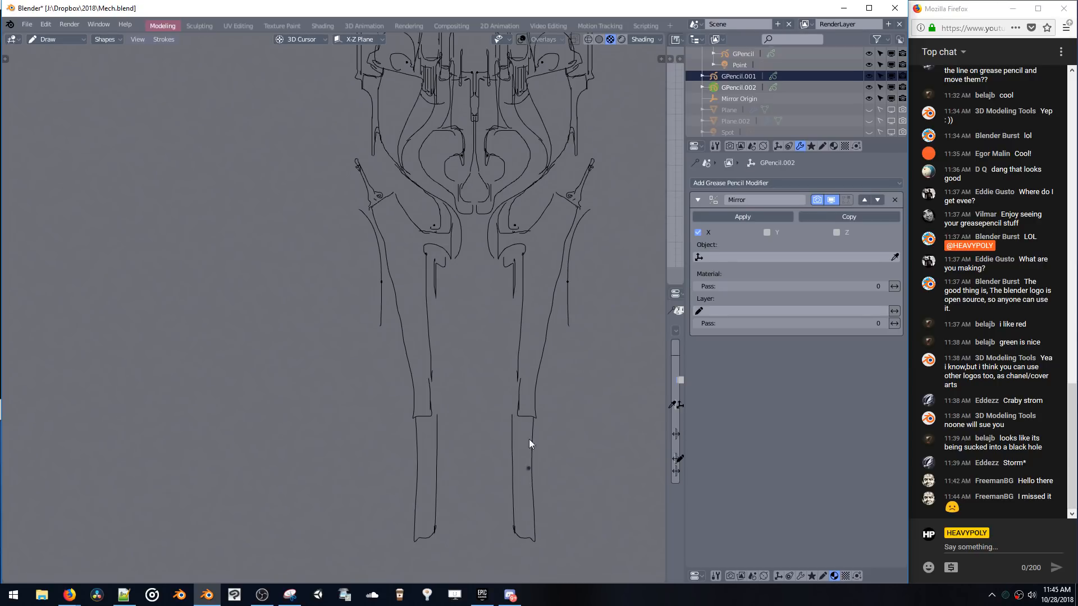
{"action": "key", "text": "ctrl+z"}
{"action": "key", "text": "ctrl+z"}
- Try sketching a triangular wing extending outward from the hip with a curved line beneath it
{"action": "middle_click_drag", "start_coordinate": [623, 166], "coordinate": [591, 259], "text": "shift"}
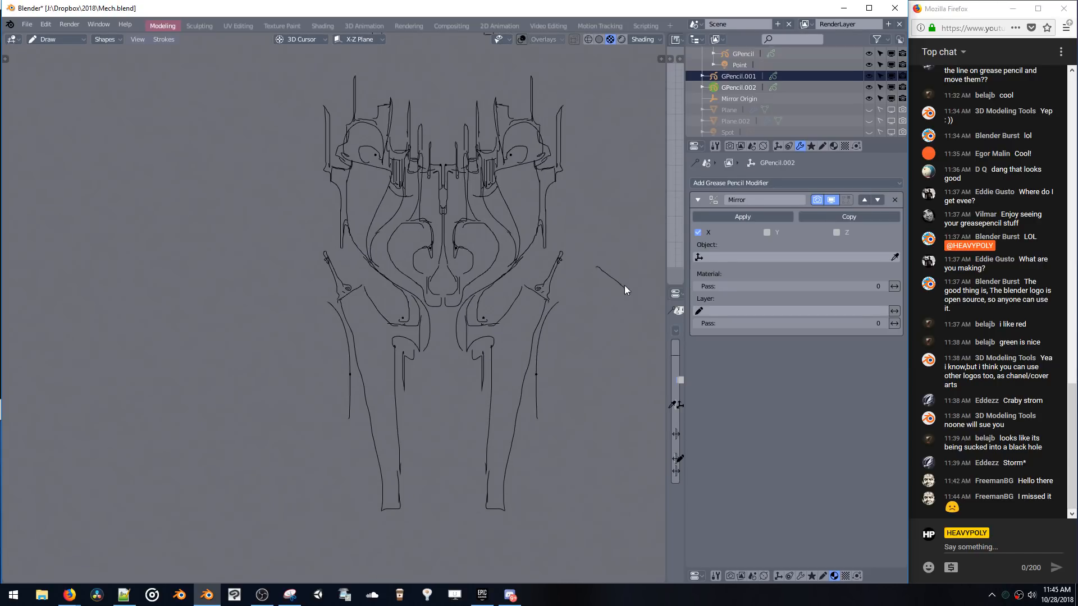
{"action": "key", "text": "ctrl+z"}
{"action": "left_click_drag", "start_coordinate": [565, 287], "coordinate": [615, 260]}
{"action": "left_click_drag", "start_coordinate": [568, 335], "coordinate": [576, 355]}
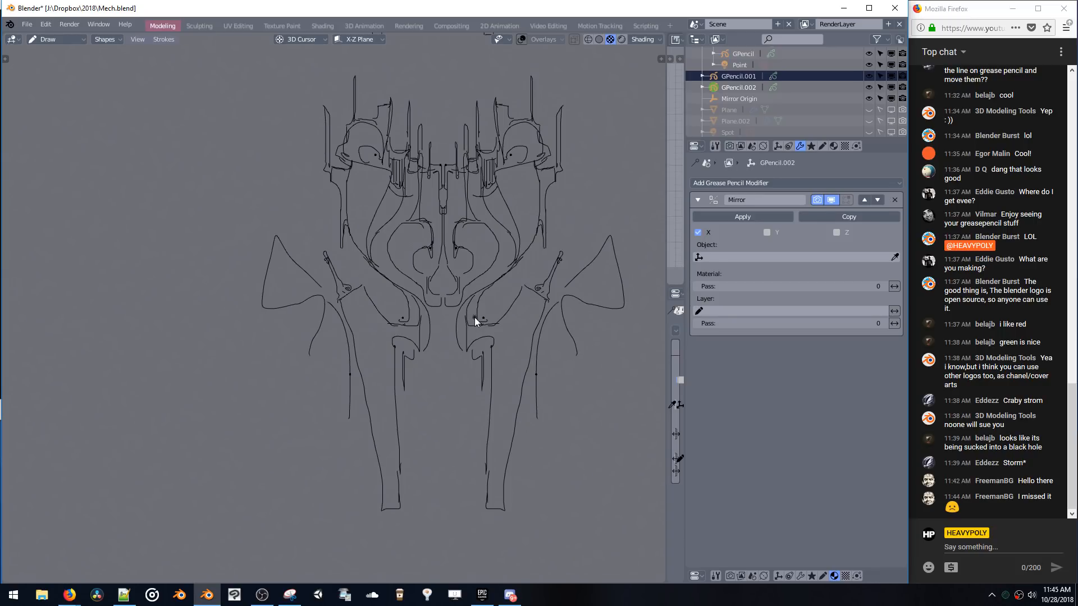
- Switch to Edit Mode and box-select the stroke points of the hip joint and upper outer leg
{"action": "key", "text": "ctrl+Tab"}
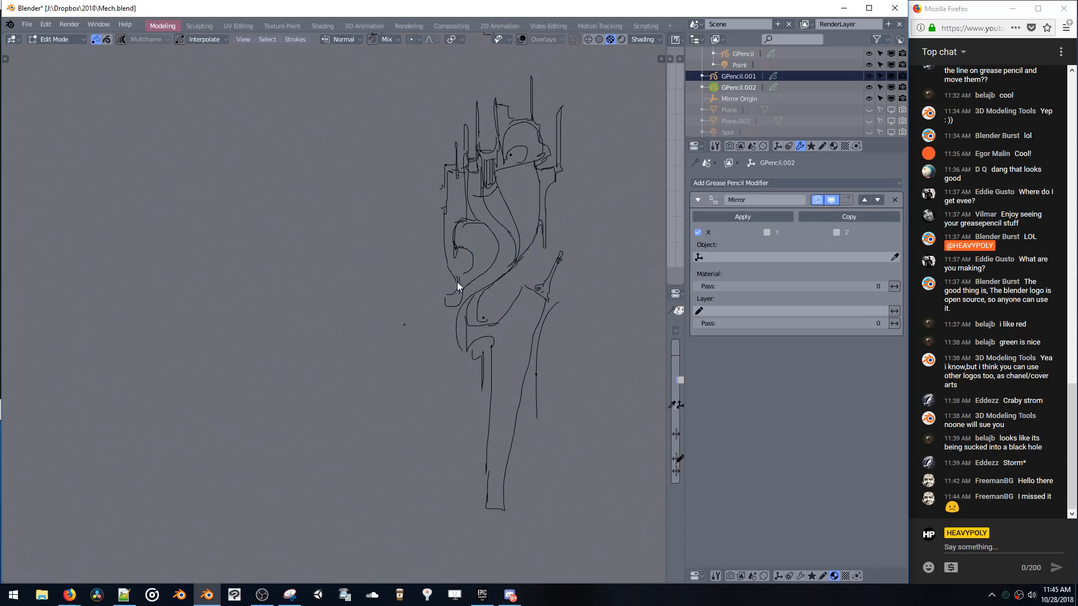
{"action": "middle_click_drag", "start_coordinate": [491, 276], "coordinate": [482, 233], "text": "shift"}
{"action": "left_click_drag", "start_coordinate": [506, 230], "coordinate": [575, 353]}
{"action": "left_click", "coordinate": [517, 228]}
{"action": "left_click_drag", "start_coordinate": [517, 228], "coordinate": [578, 343]}
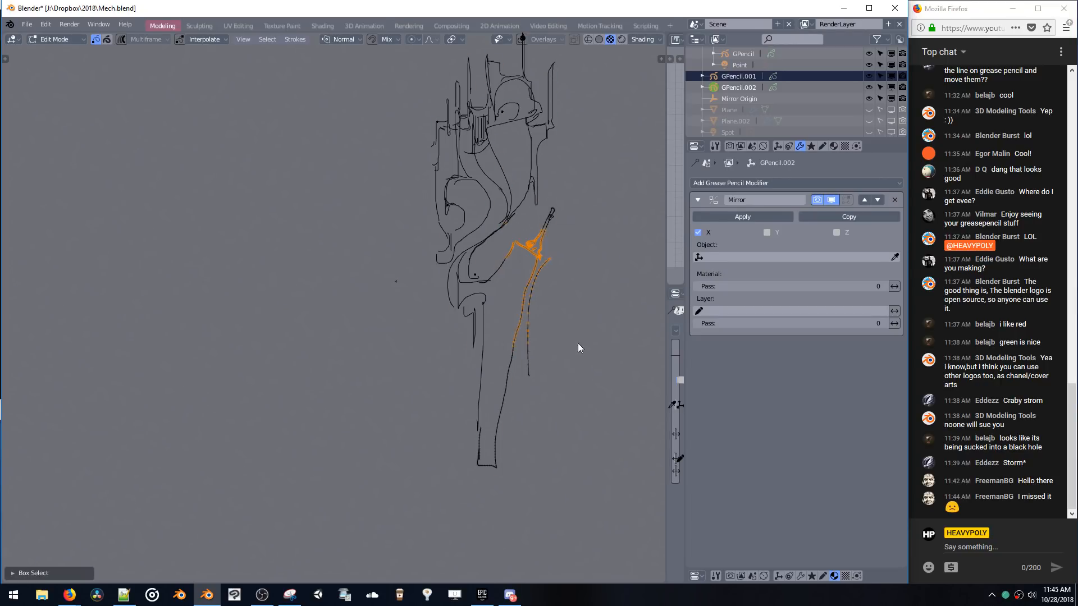
- Try moving the selected hip and leg points and undo the move
{"action": "key", "text": "g"}
{"action": "left_click", "coordinate": [550, 371]}
{"action": "key", "text": "ctrl+z"}
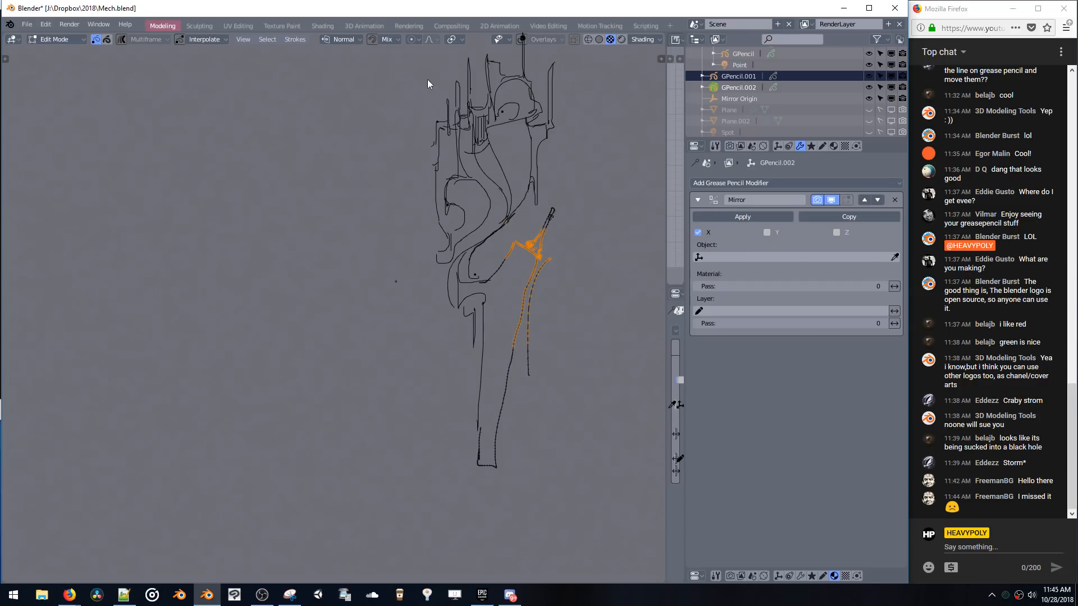
- Enable proportional editing and try moving the selected hip and leg points while adjusting the influence radius
{"action": "left_click", "coordinate": [419, 38]}
{"action": "left_click", "coordinate": [422, 65]}
{"action": "key", "text": "g"}
{"action": "scroll", "coordinate": [550, 336], "scroll_direction": "down", "scroll_amount": 3}
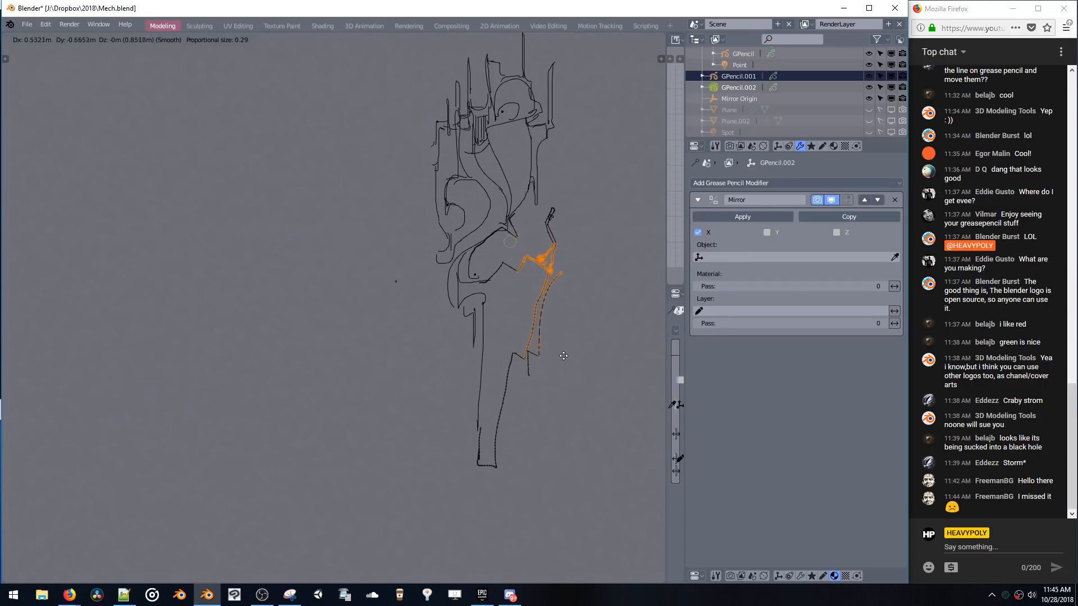
{"action": "scroll", "coordinate": [562, 360], "scroll_direction": "down", "scroll_amount": 20}
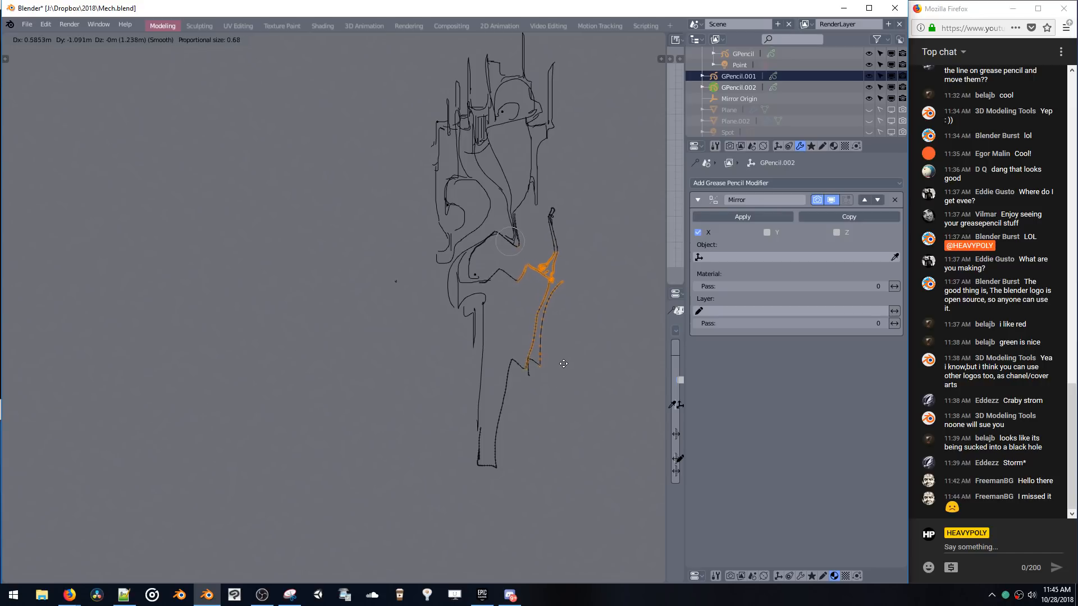
{"action": "scroll", "coordinate": [565, 367], "scroll_direction": "down", "scroll_amount": 14}
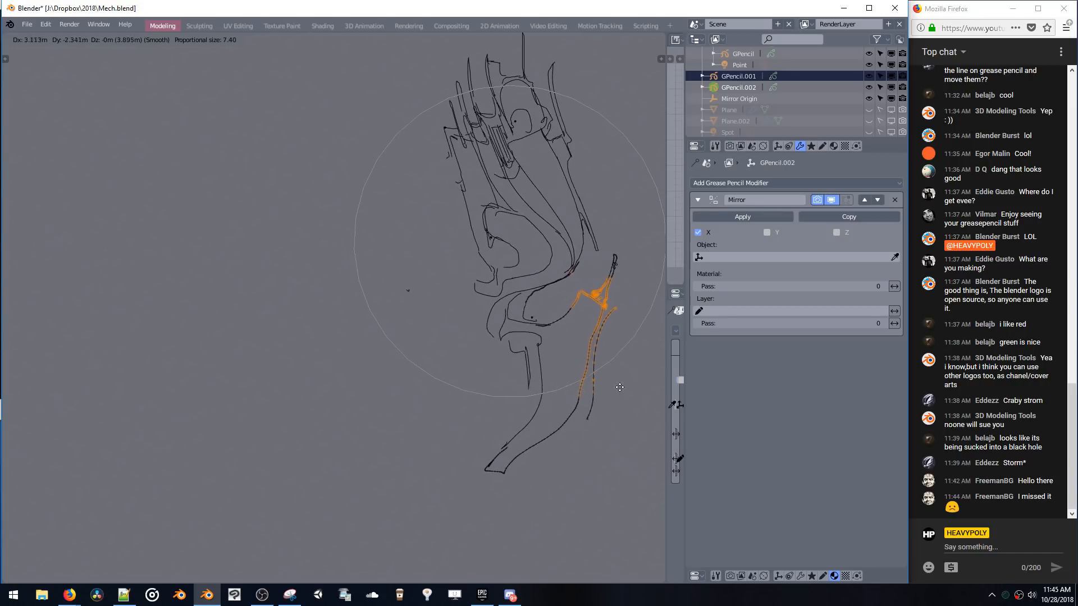
{"action": "scroll", "coordinate": [606, 360], "scroll_direction": "up", "scroll_amount": 10}
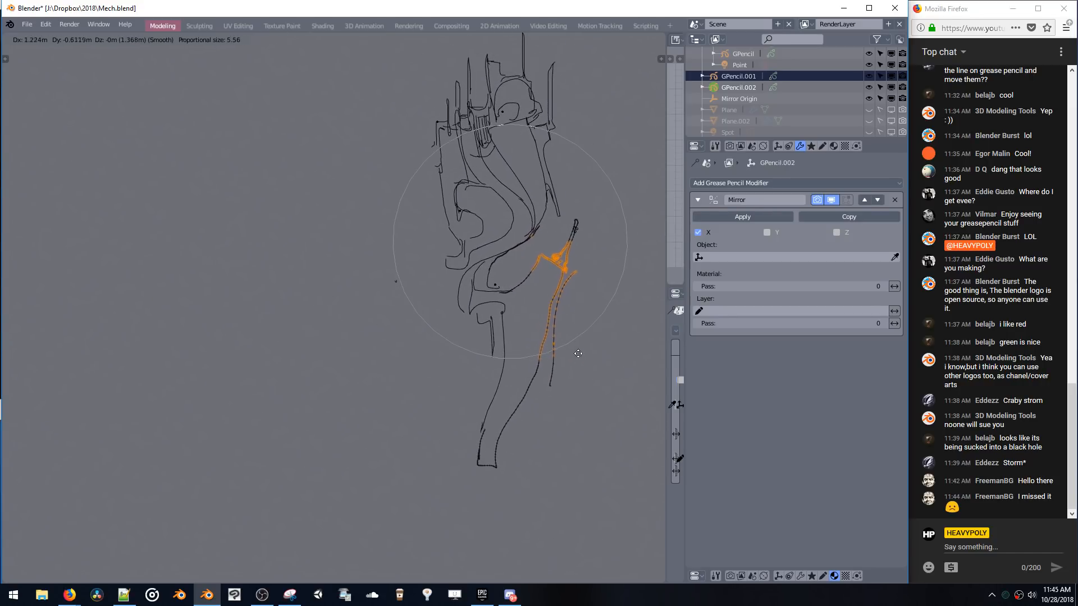
{"action": "right_click", "coordinate": [537, 340]}
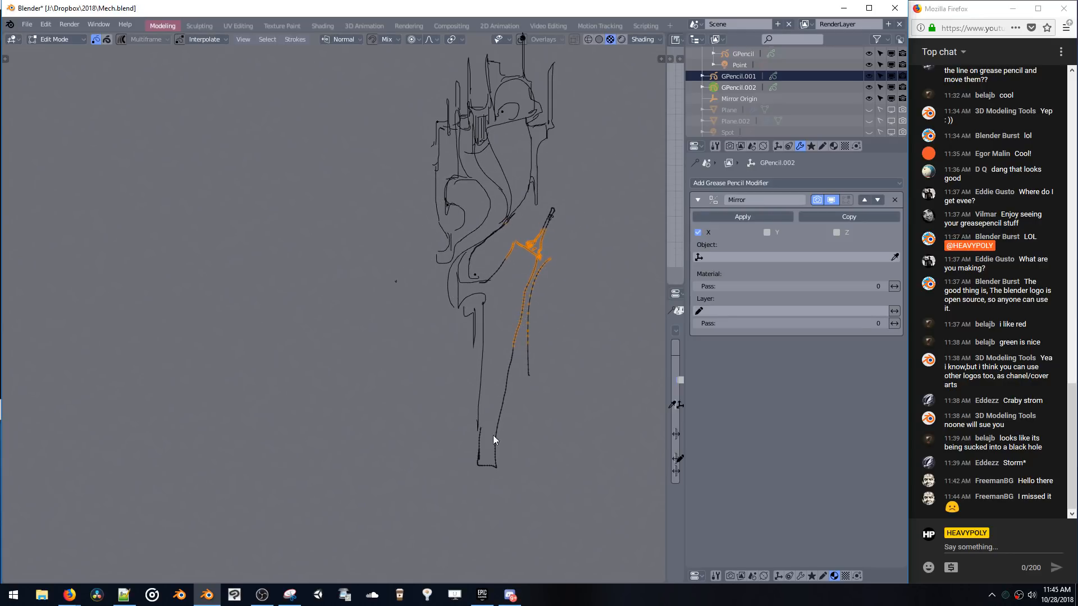
- Try bending the leg by moving single points on its outer line with proportional editing, and undo the moves
{"action": "left_click", "coordinate": [496, 448]}
{"action": "key", "text": "g"}
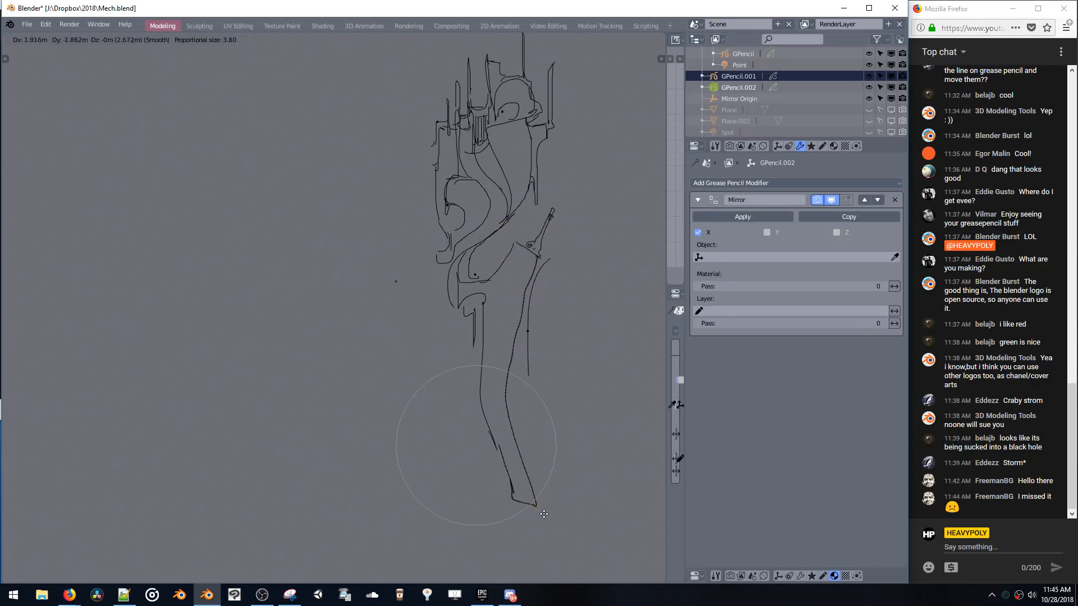
{"action": "left_click", "coordinate": [540, 475]}
{"action": "left_click", "coordinate": [511, 396]}
{"action": "key", "text": "g"}
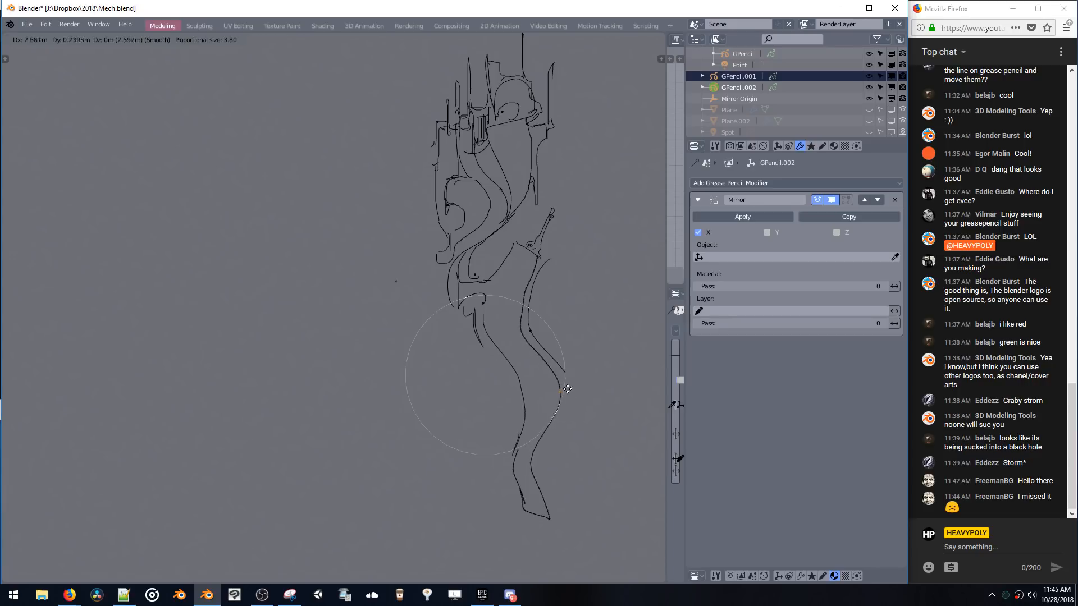
{"action": "left_click", "coordinate": [555, 387]}
{"action": "key", "text": "ctrl+z"}
{"action": "key", "text": "ctrl+z"}
{"action": "key", "text": "ctrl+z"}
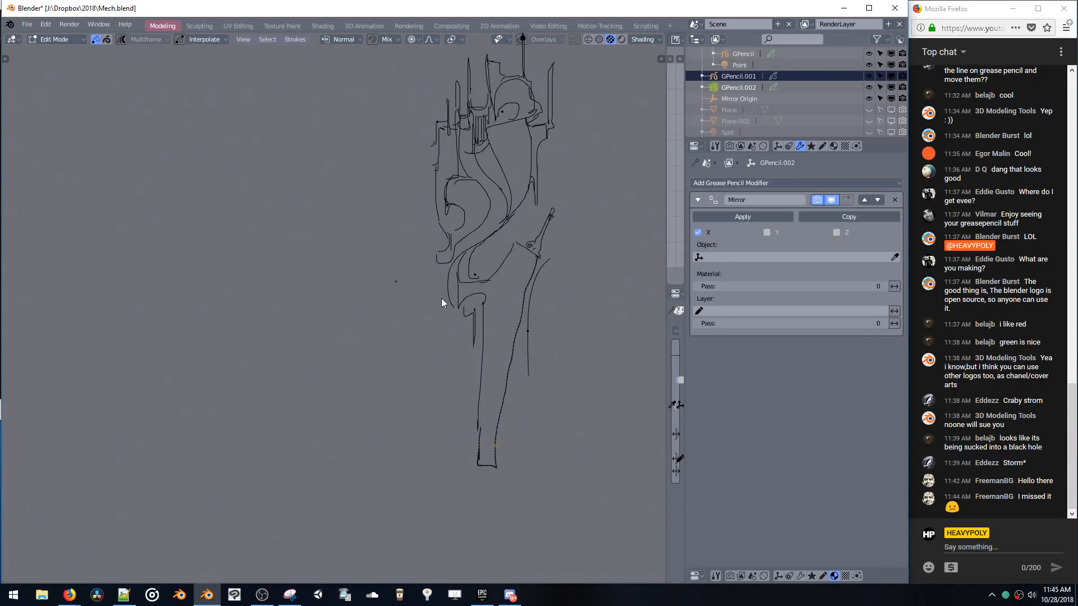
{"action": "key", "text": "g"}
{"action": "left_click", "coordinate": [494, 479]}
{"action": "key", "text": "ctrl+z"}
{"action": "key", "text": "ctrl+z"}
- Box-select the points at the leg's bottom end and move them downward with proportional editing to lengthen the leg
{"action": "left_click", "coordinate": [486, 468]}
{"action": "left_click_drag", "start_coordinate": [525, 526], "coordinate": [466, 459]}
{"action": "key", "text": "g"}
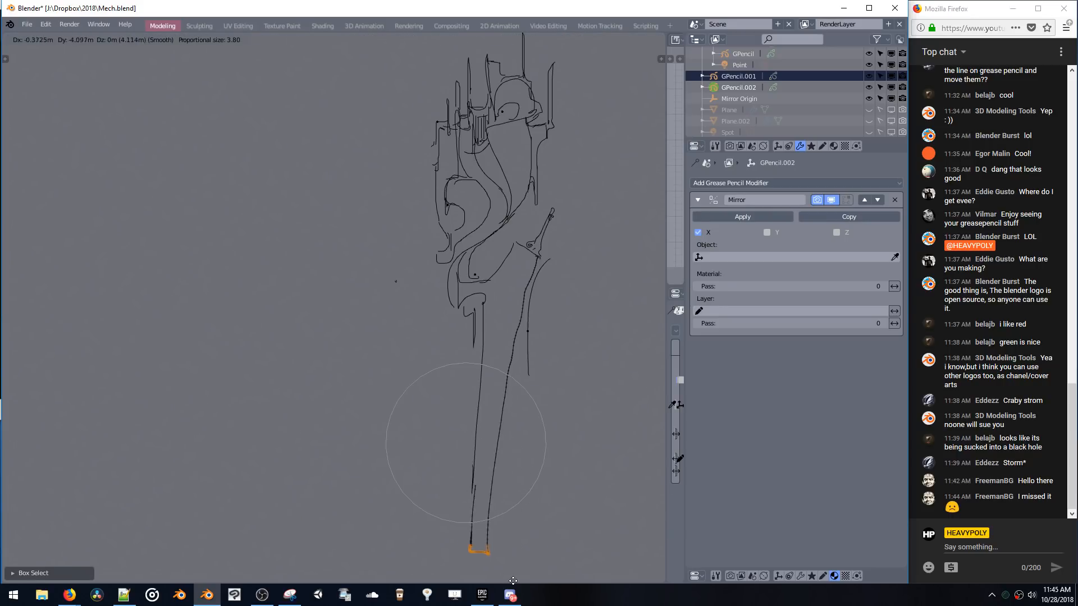
{"action": "left_click", "coordinate": [521, 536]}
{"action": "scroll", "coordinate": [500, 445], "scroll_direction": "down", "scroll_amount": 3}
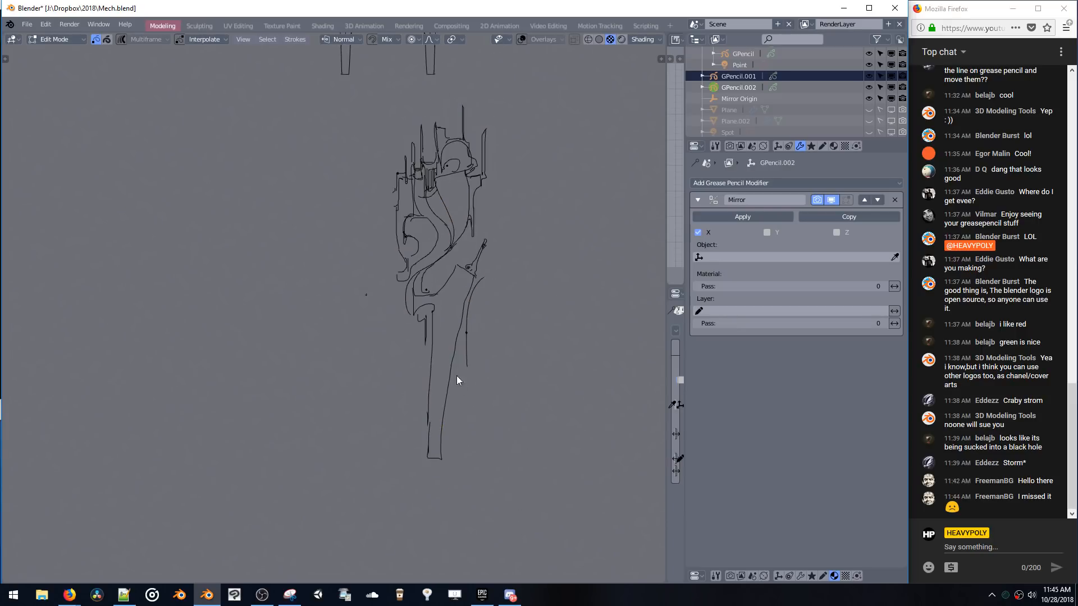
- Switch to Draw mode and sketch a flared lower-leg shell around the shin, plus a thin rod below the inner joint
{"action": "mouse_move", "coordinate": [455, 333]}
{"action": "middle_mouse_down", "text": "shift"}
{"action": "mouse_move", "coordinate": [455, 361]}
{"action": "mouse_move", "coordinate": [464, 347]}
{"action": "middle_mouse_up", "text": "shift"}
{"action": "key", "text": "Tab"}
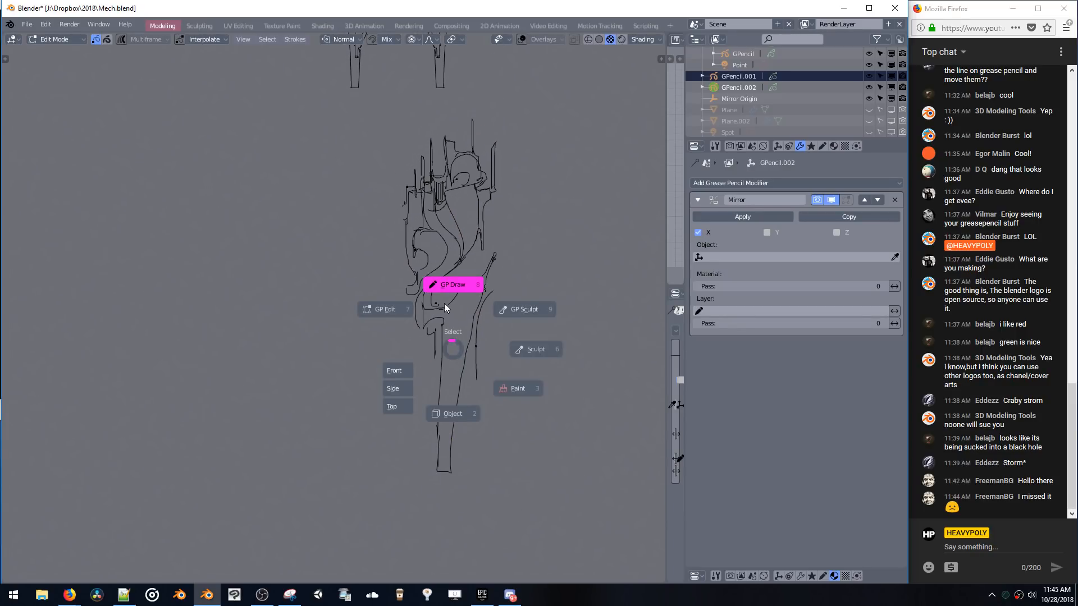
{"action": "left_click", "coordinate": [444, 307]}
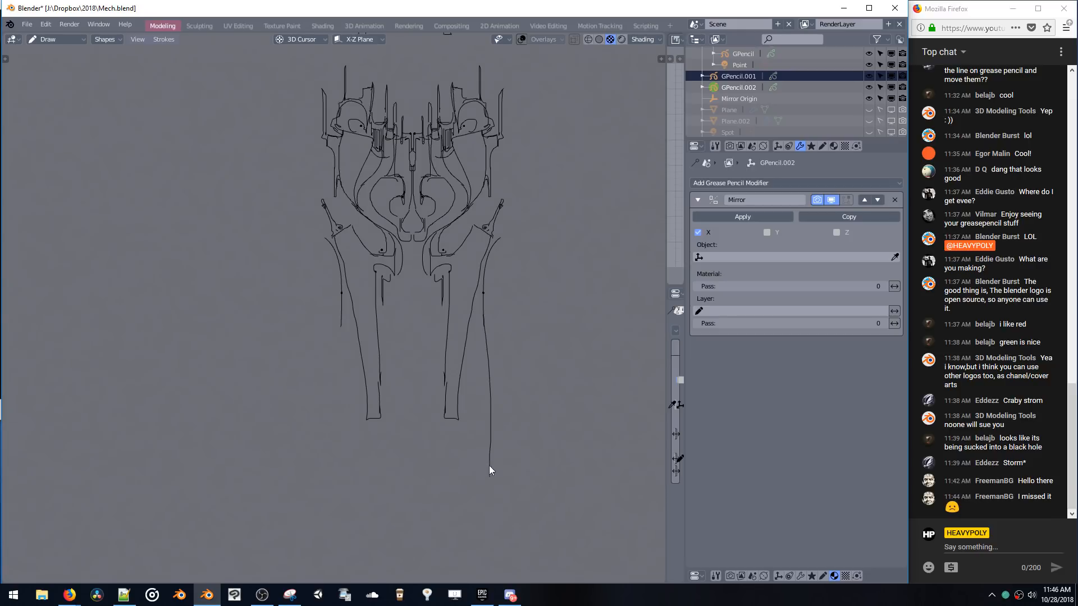
{"action": "left_click_drag", "start_coordinate": [440, 412], "coordinate": [465, 513]}
{"action": "scroll", "coordinate": [447, 449], "scroll_direction": "down", "scroll_amount": 2, "text": "shift"}
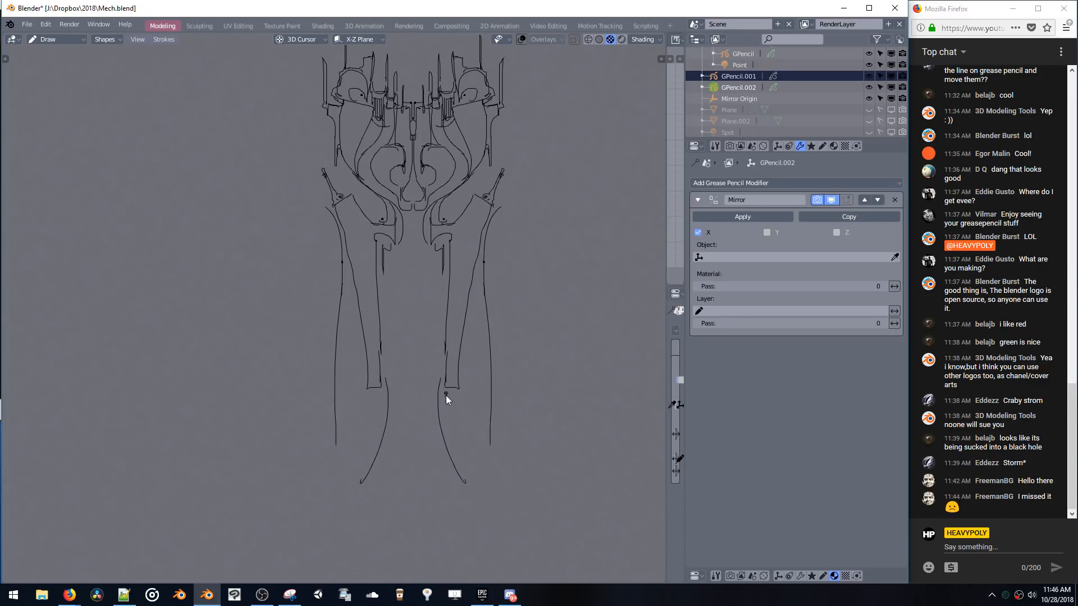
{"action": "mouse_move", "coordinate": [453, 473]}
{"action": "left_mouse_down"}
{"action": "mouse_move", "coordinate": [497, 505]}
{"action": "mouse_move", "coordinate": [511, 367]}
{"action": "mouse_move", "coordinate": [485, 263]}
{"action": "mouse_move", "coordinate": [507, 364]}
{"action": "mouse_move", "coordinate": [494, 387]}
{"action": "left_mouse_up"}
{"action": "key", "text": "ctrl+z"}
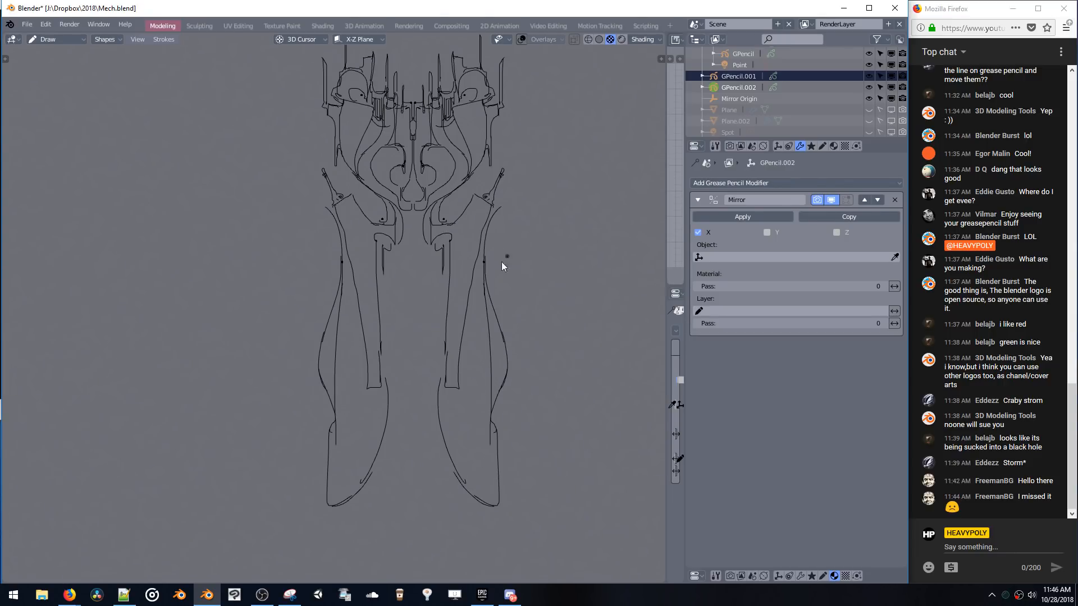
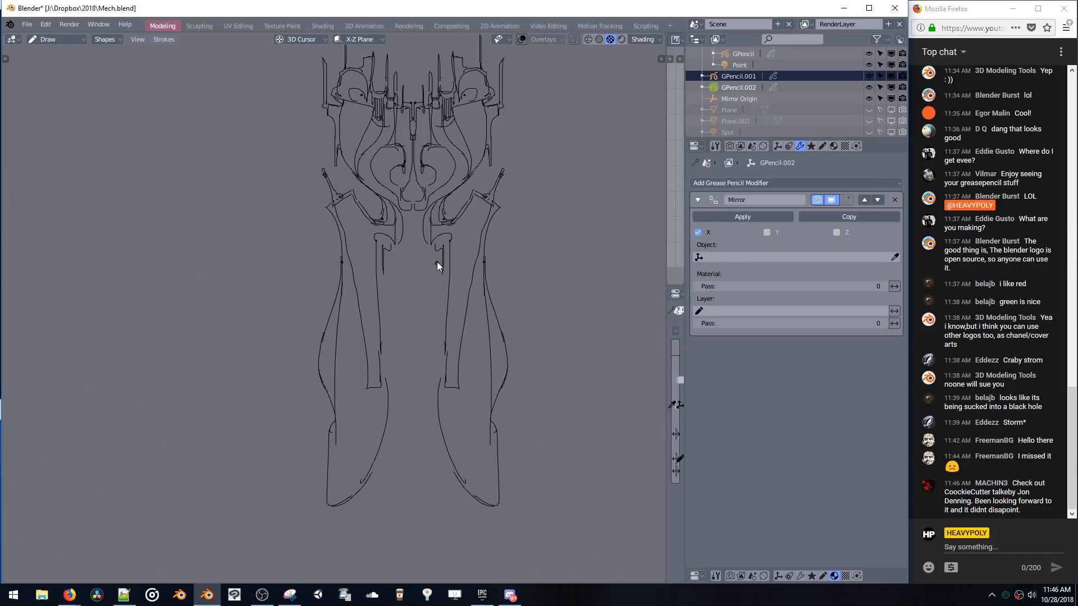
{"action": "left_click_drag", "start_coordinate": [439, 249], "coordinate": [438, 305]}
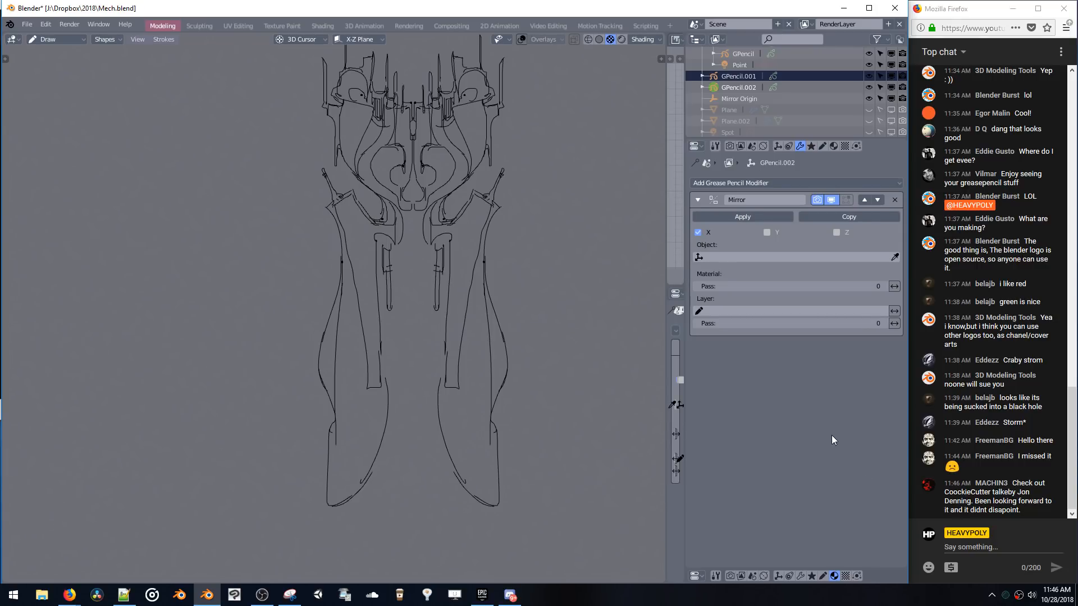
- Switch to Firefox, bring its window into view and search the web for the developer's name mentioned in the live chat
{"action": "mouse_move", "coordinate": [76, 578]}
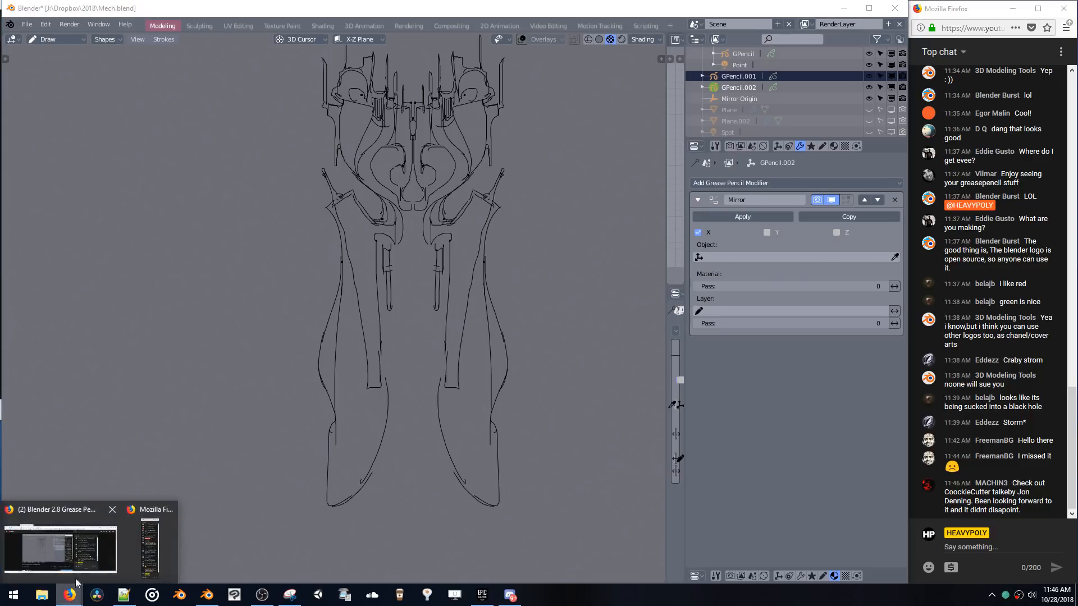
{"action": "left_click", "coordinate": [100, 553]}
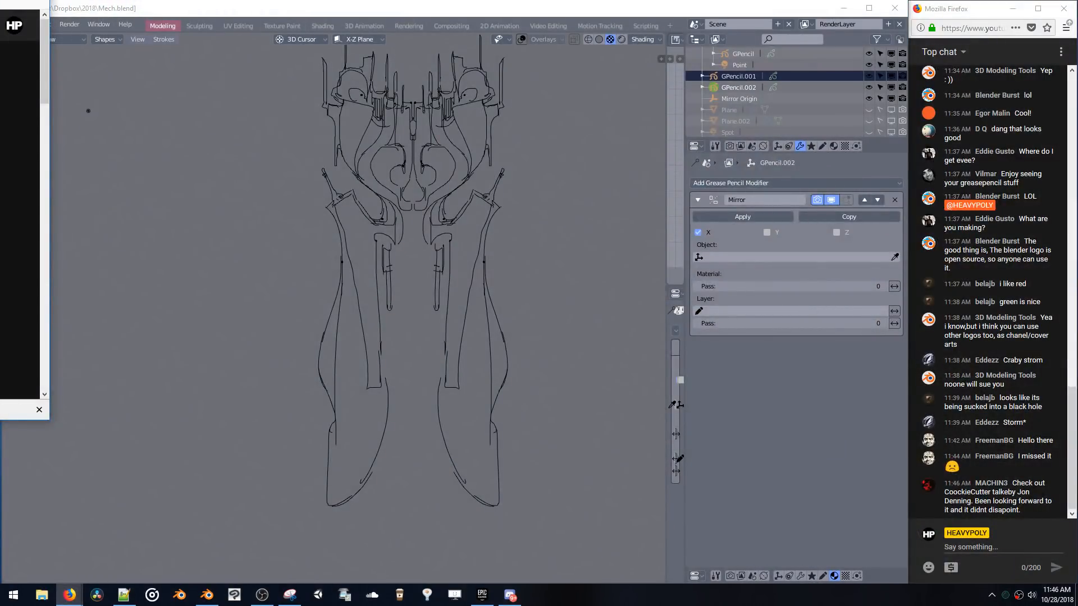
{"action": "left_click_drag", "start_coordinate": [0, 214], "coordinate": [377, 151]}
{"action": "type", "text": "con denning"}
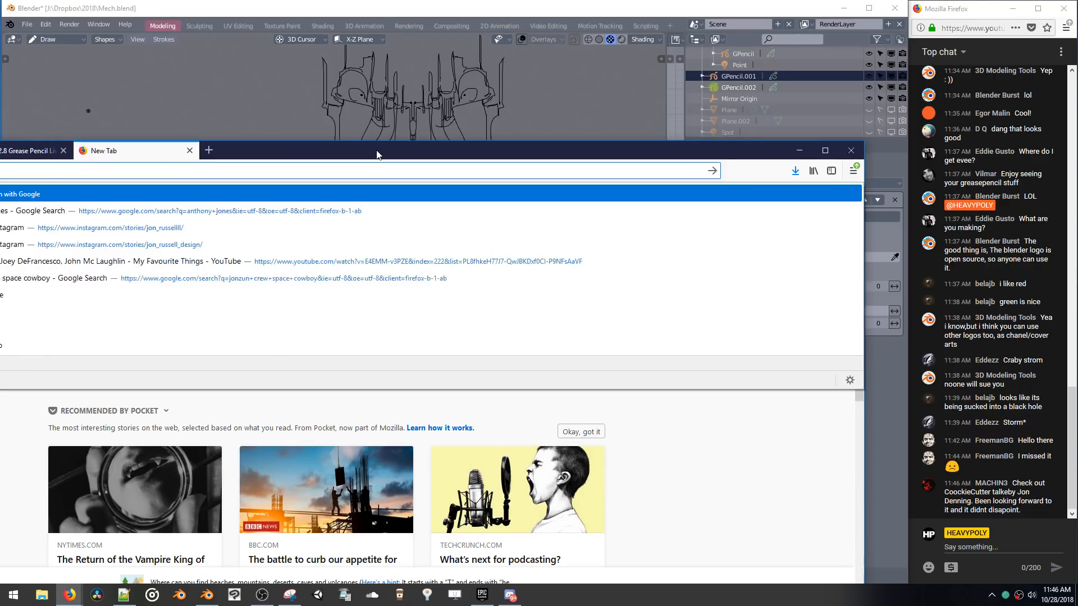
{"action": "key", "text": "Return"}
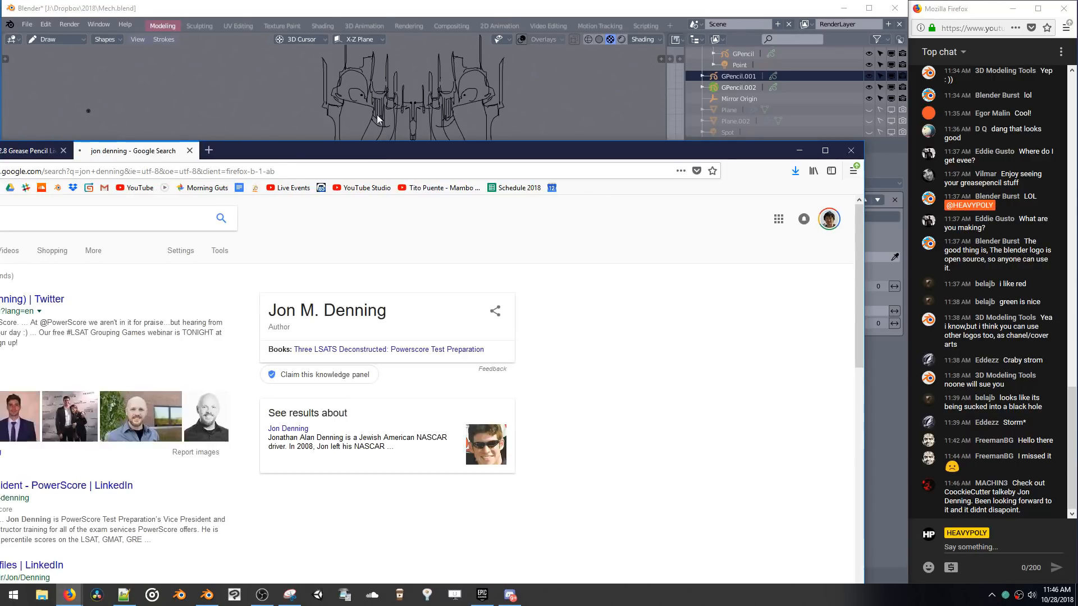
{"action": "left_click_drag", "start_coordinate": [235, 150], "coordinate": [426, 76]}
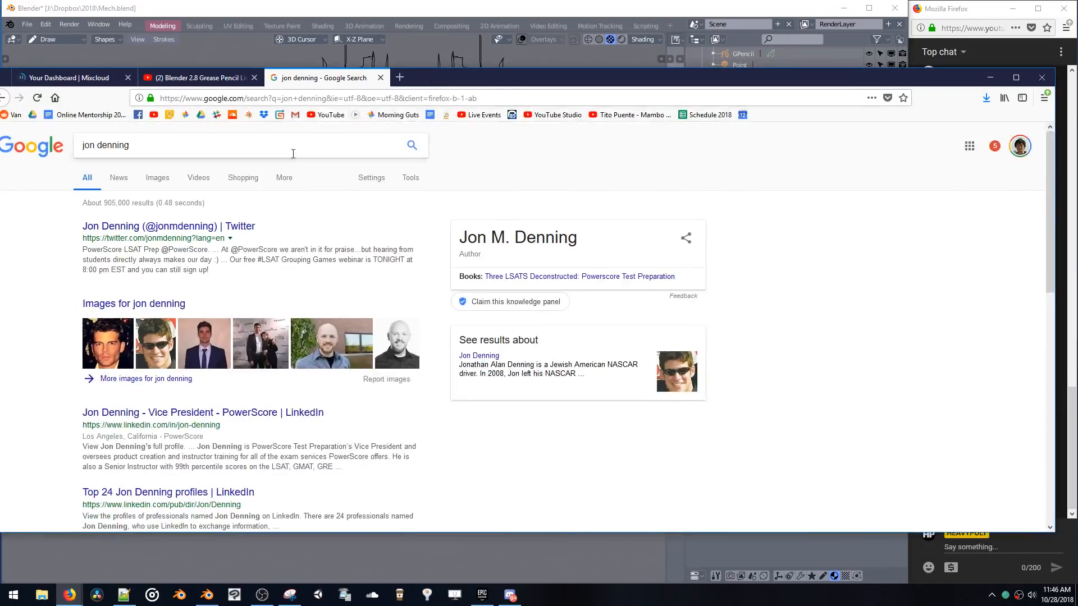
- Refine the existing web search by adding "blender" and open the talk "Developing and designing powerful modeling tools"
{"action": "left_click", "coordinate": [265, 146]}
{"action": "type", "text": "blender"}
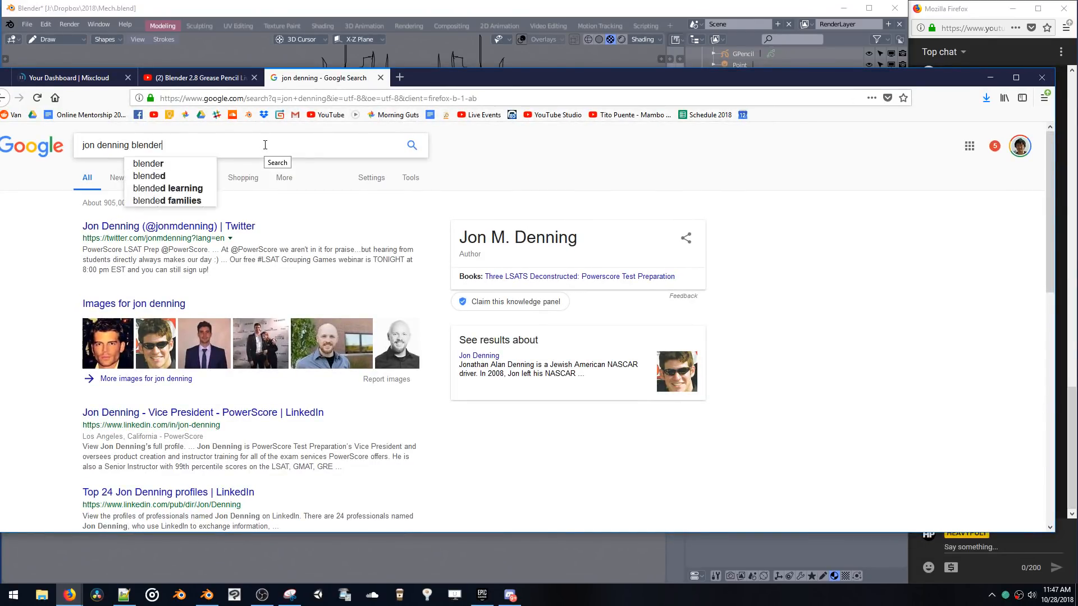
{"action": "key", "text": "Return"}
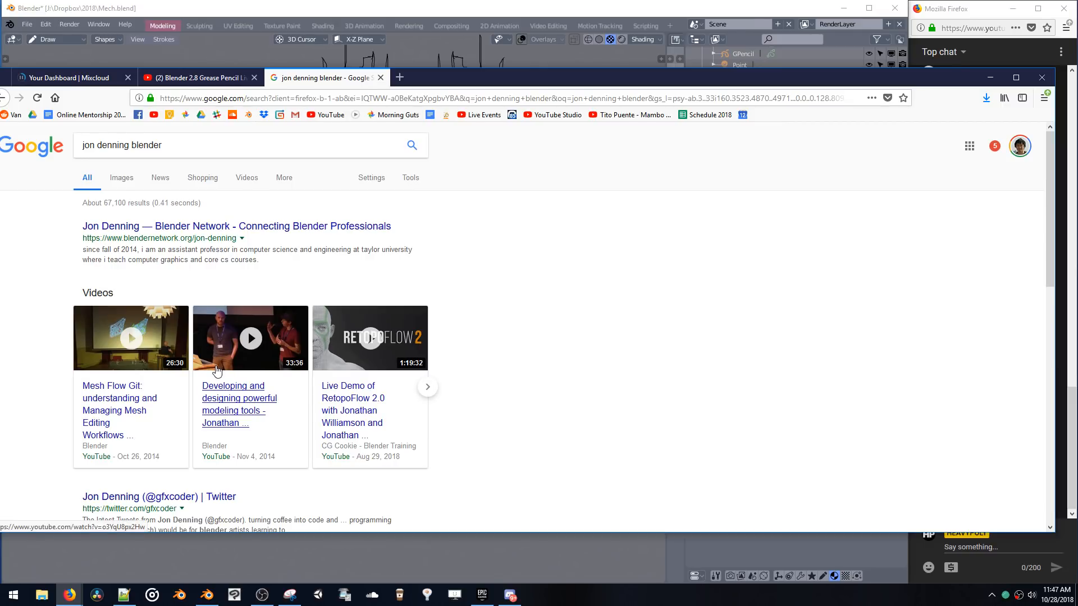
{"action": "left_click", "coordinate": [227, 397]}
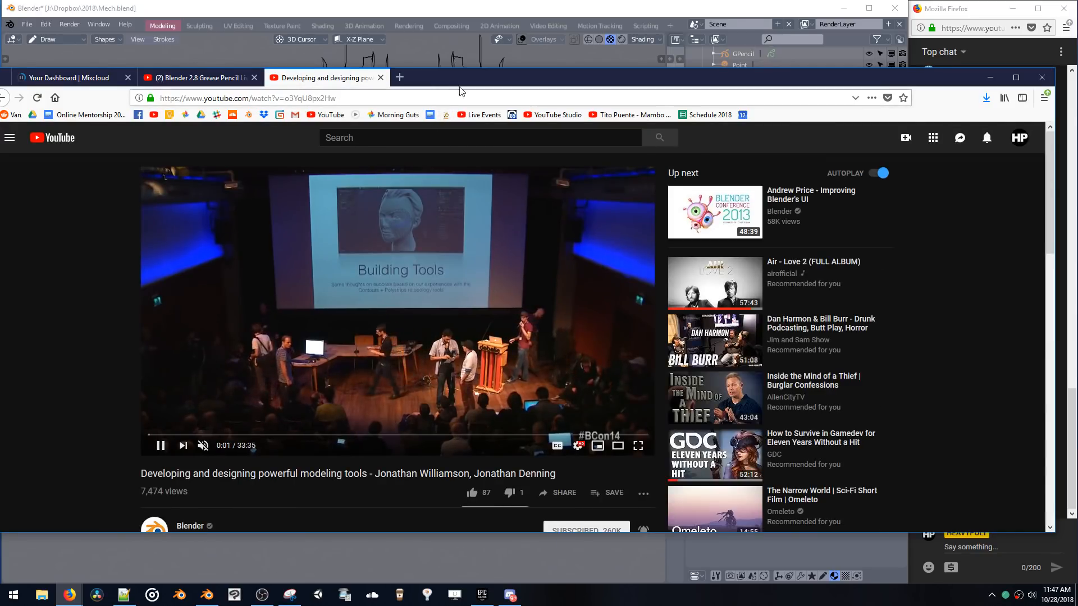
- Move the browser window over the drawing, make it taller so the video page fits, and pause the talk
{"action": "left_click_drag", "start_coordinate": [439, 79], "coordinate": [173, 59]}
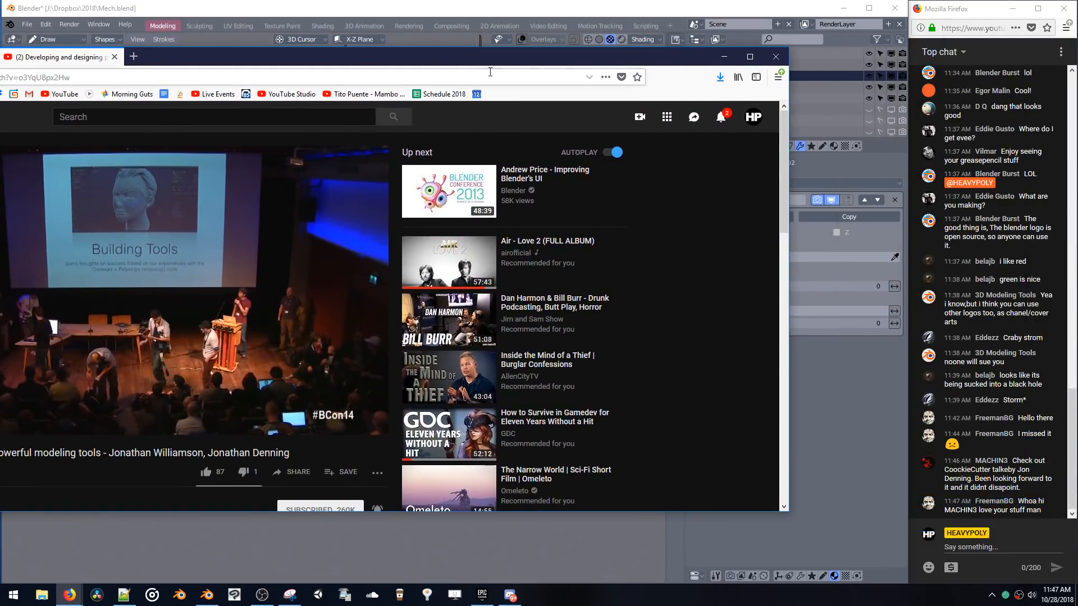
{"action": "left_click_drag", "start_coordinate": [789, 48], "coordinate": [391, 73]}
{"action": "left_click_drag", "start_coordinate": [245, 93], "coordinate": [727, 20]}
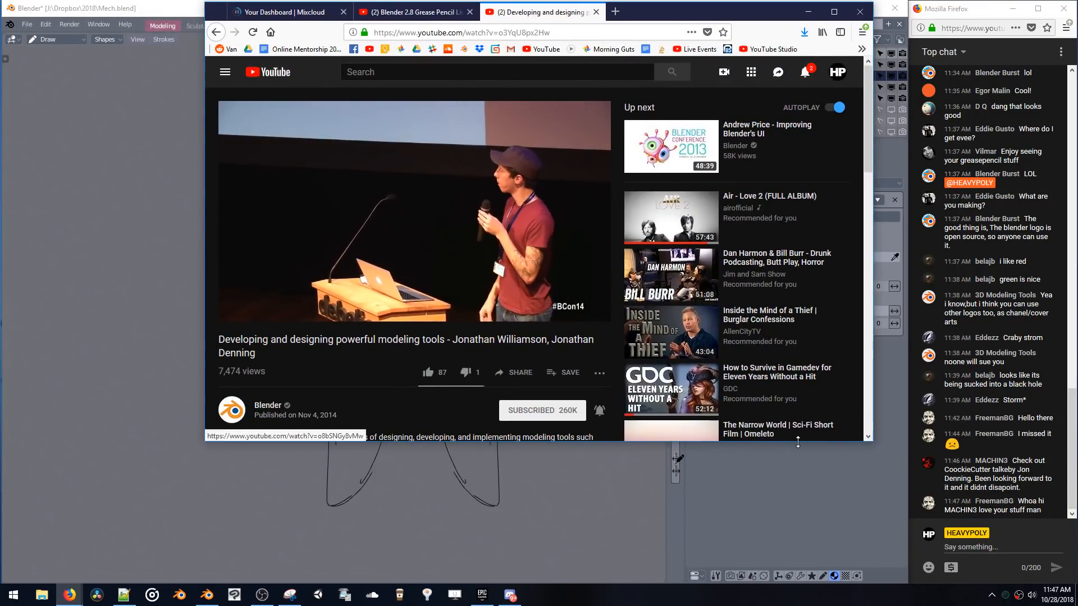
{"action": "left_click_drag", "start_coordinate": [798, 441], "coordinate": [794, 559]}
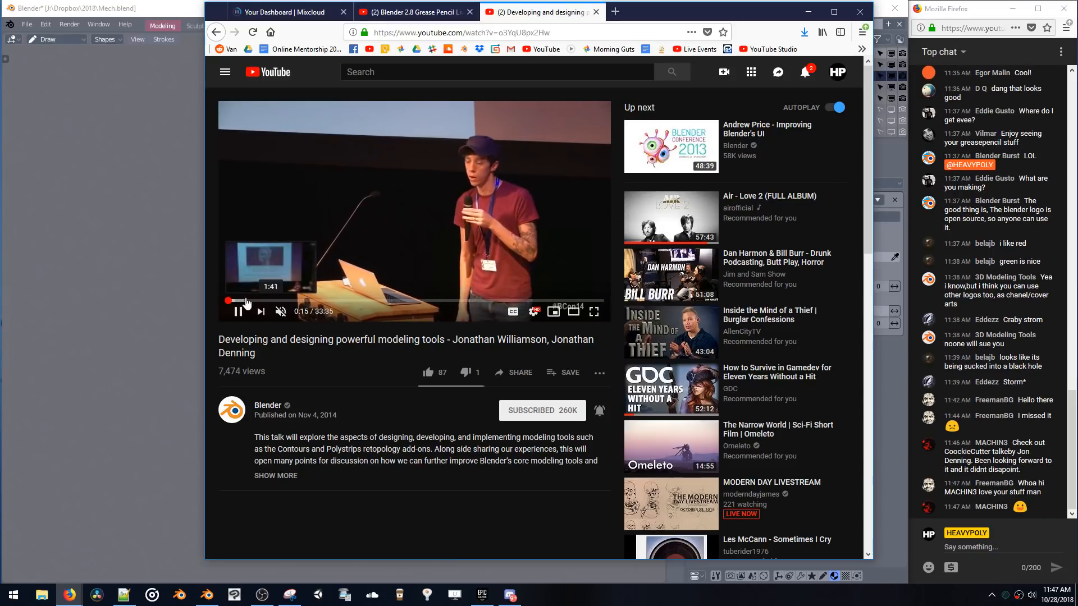
{"action": "left_click", "coordinate": [326, 190]}
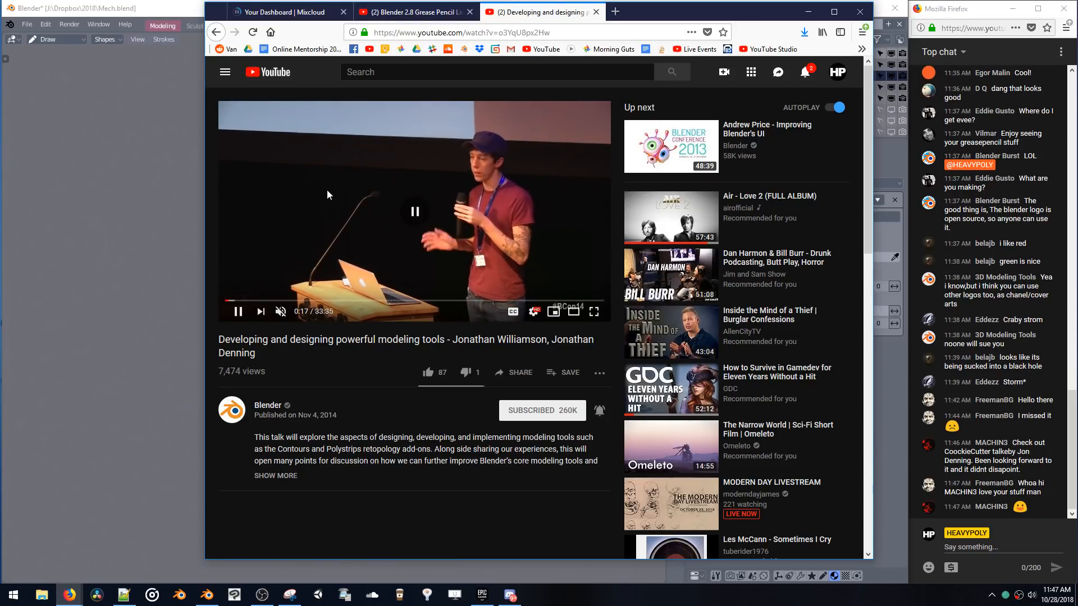
{"action": "left_click_drag", "start_coordinate": [750, 23], "coordinate": [0, 22]}
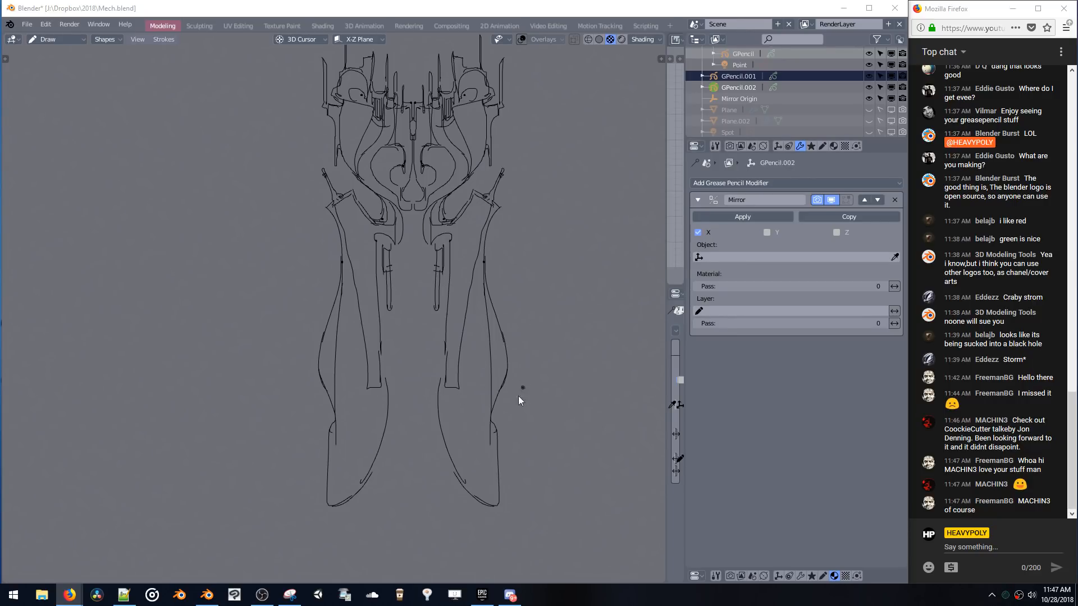
{"action": "left_click", "coordinate": [496, 425]}
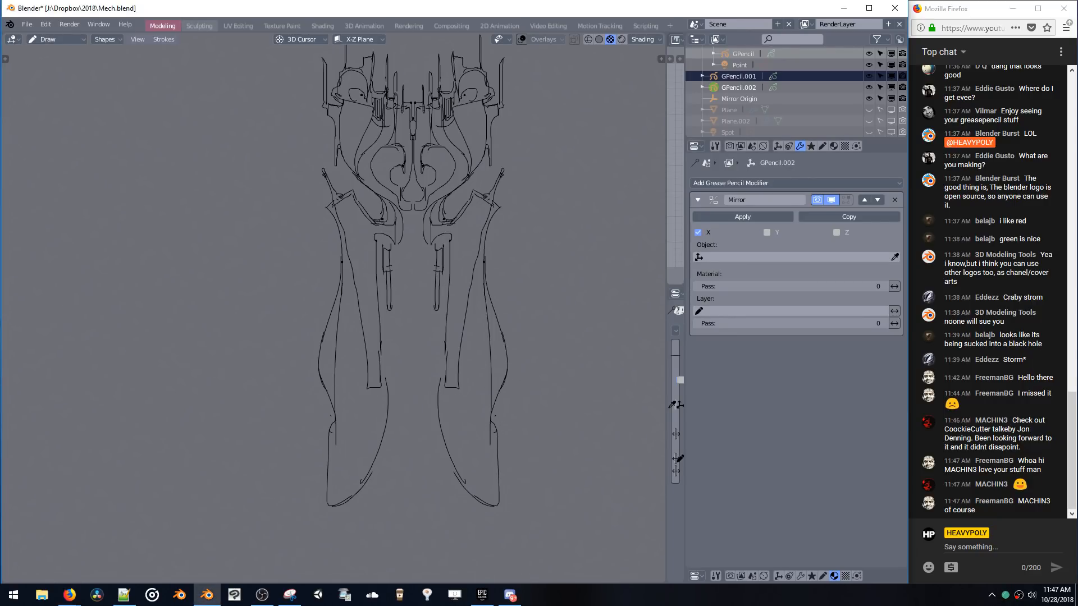
{"action": "key", "text": "alt+Tab"}
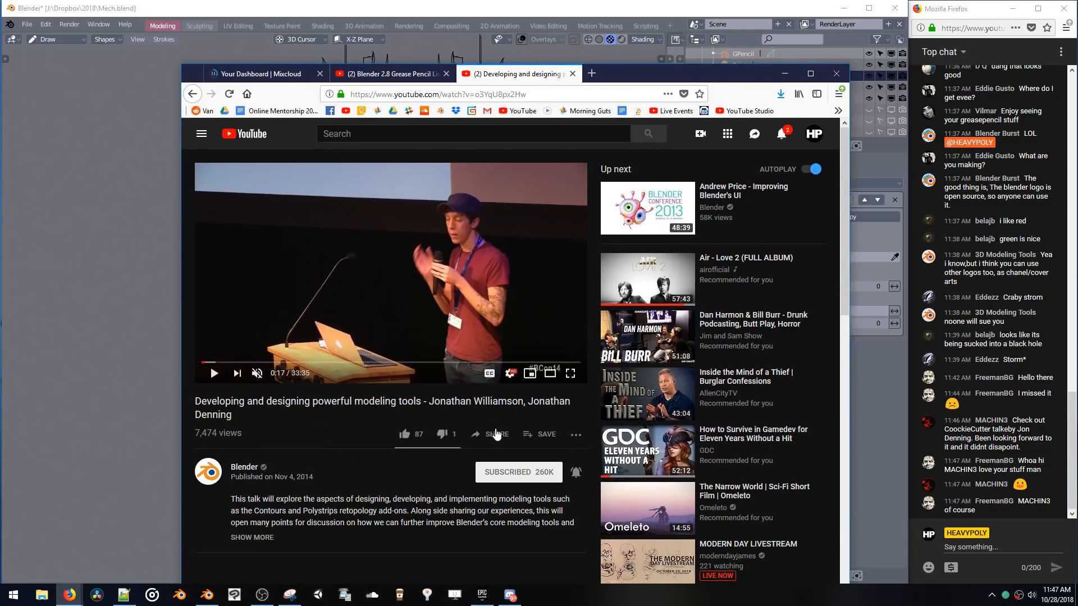
- Skim the modeling tools talk by jumping through it in stages from about 2:00 to 19:48
{"action": "left_click", "coordinate": [225, 363]}
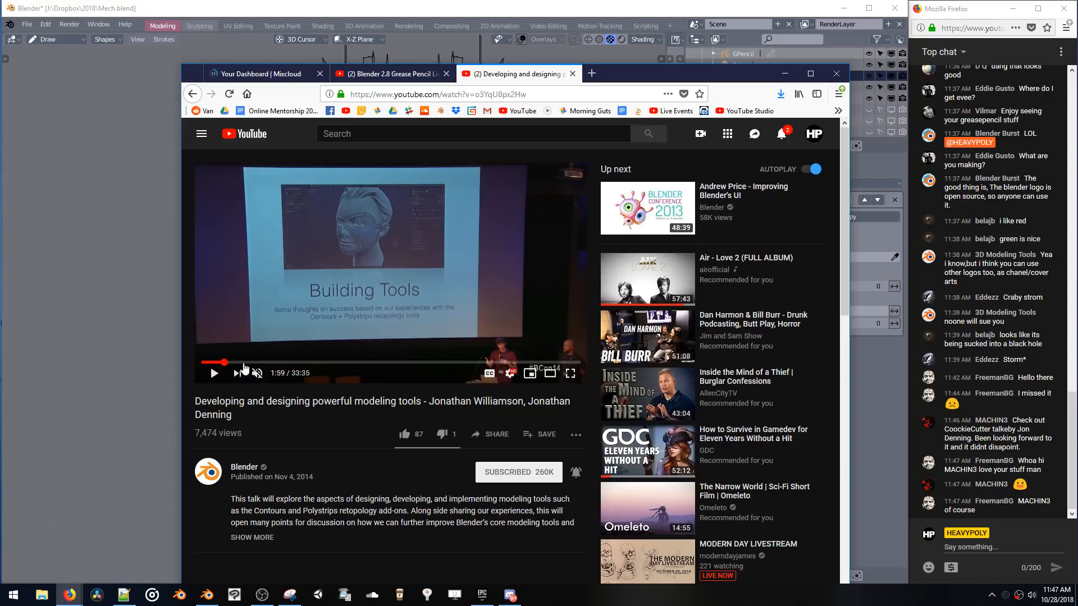
{"action": "left_click", "coordinate": [250, 363]}
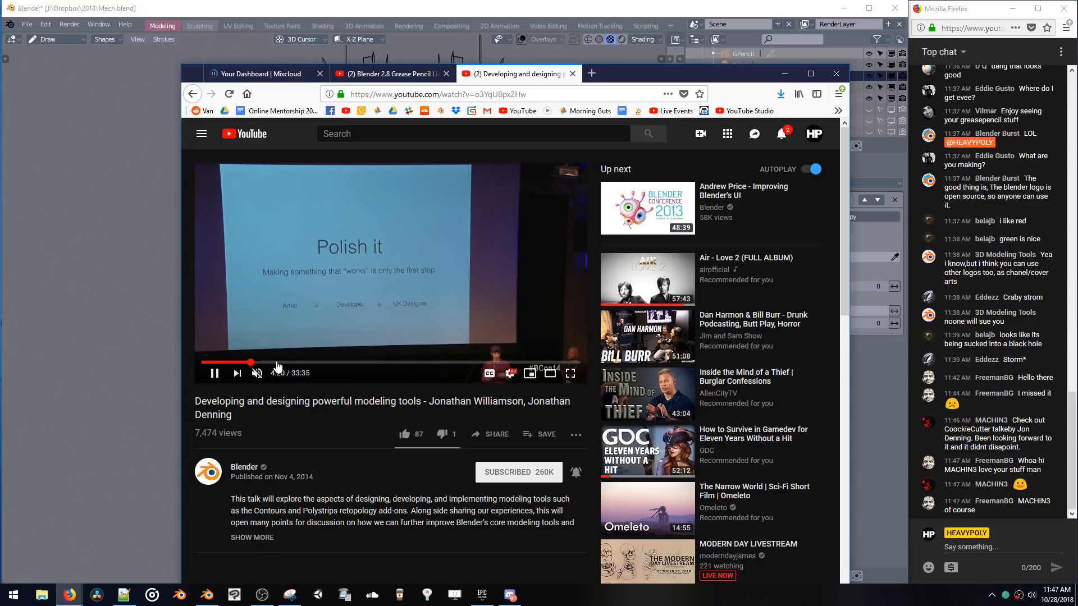
{"action": "left_click", "coordinate": [272, 362]}
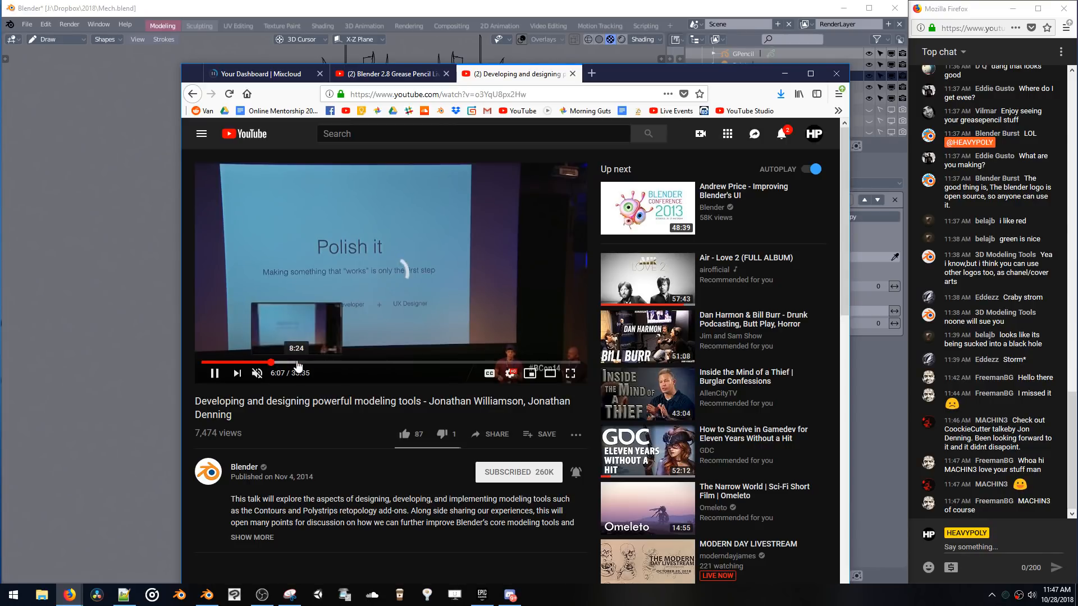
{"action": "left_click", "coordinate": [291, 363]}
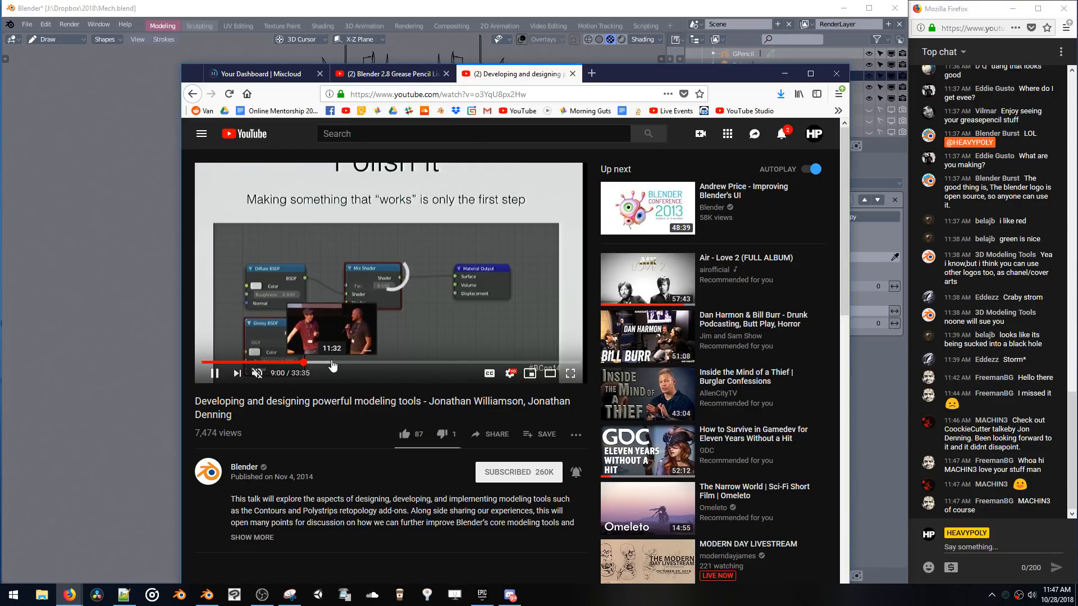
{"action": "left_click", "coordinate": [331, 363]}
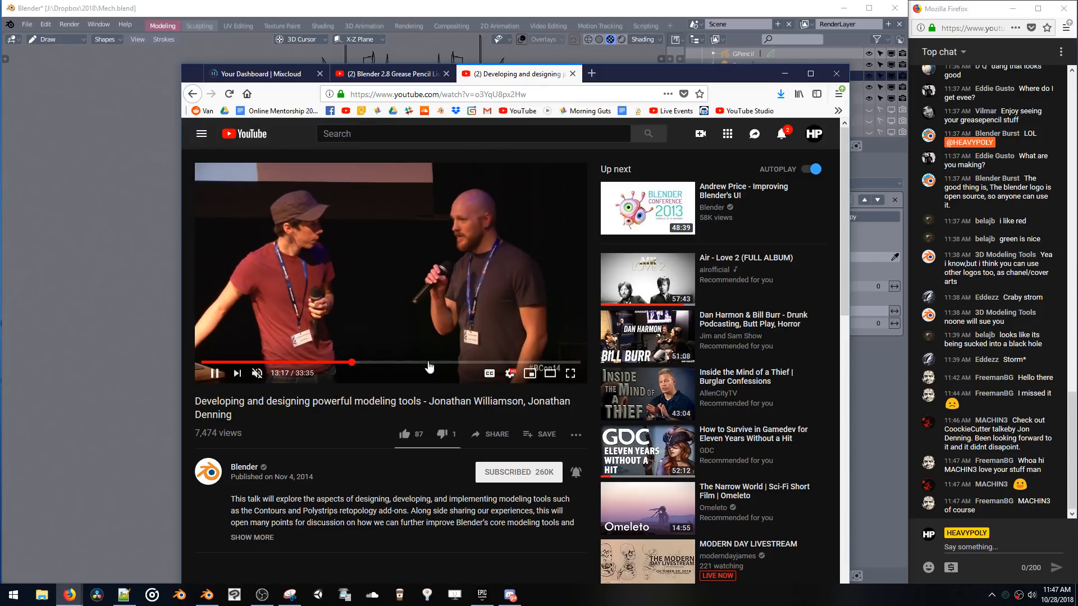
{"action": "left_click_drag", "start_coordinate": [1009, 484], "coordinate": [975, 494]}
{"action": "left_click", "coordinate": [368, 362]}
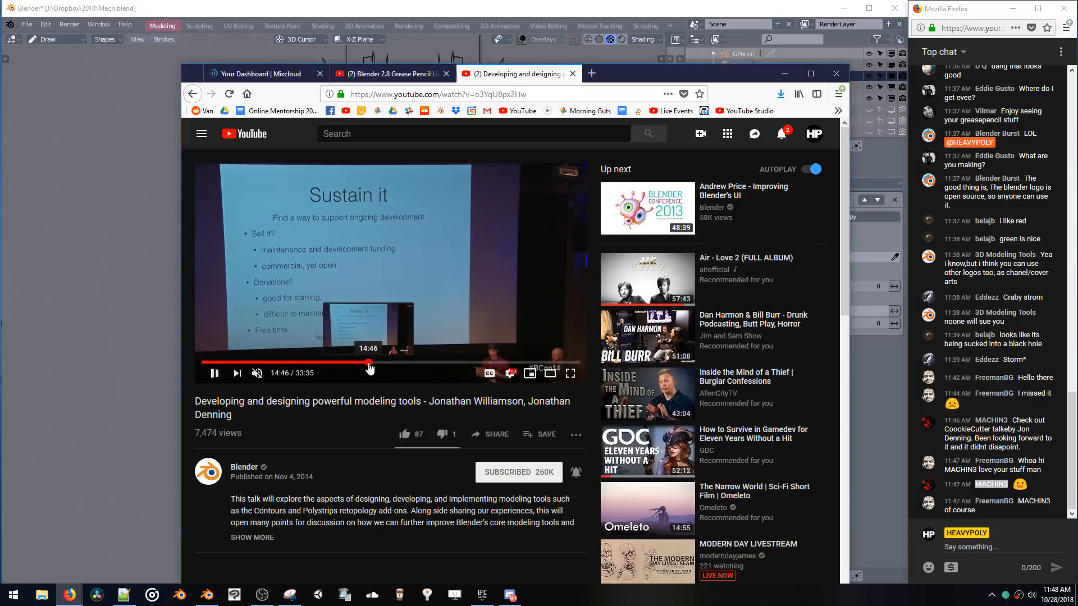
{"action": "left_click", "coordinate": [430, 291]}
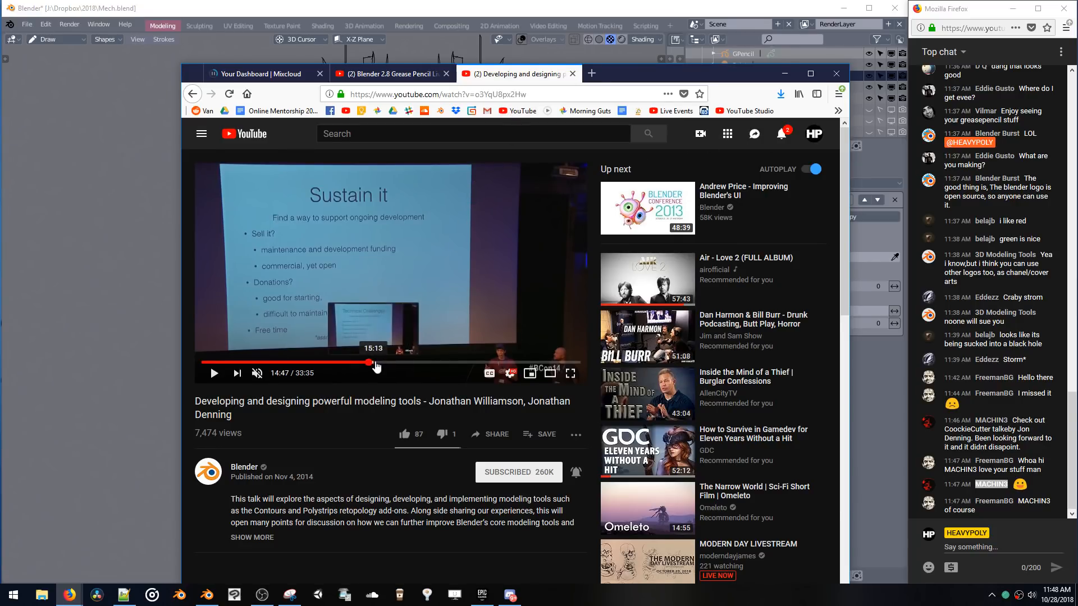
{"action": "left_click", "coordinate": [426, 364]}
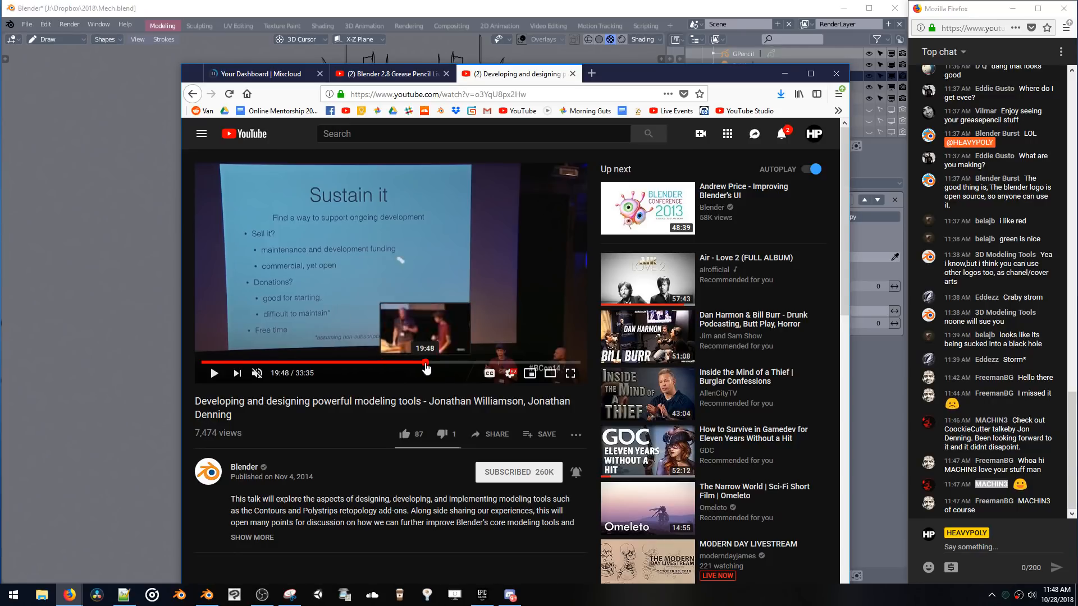
{"action": "left_click", "coordinate": [497, 201]}
{"action": "left_click", "coordinate": [498, 247]}
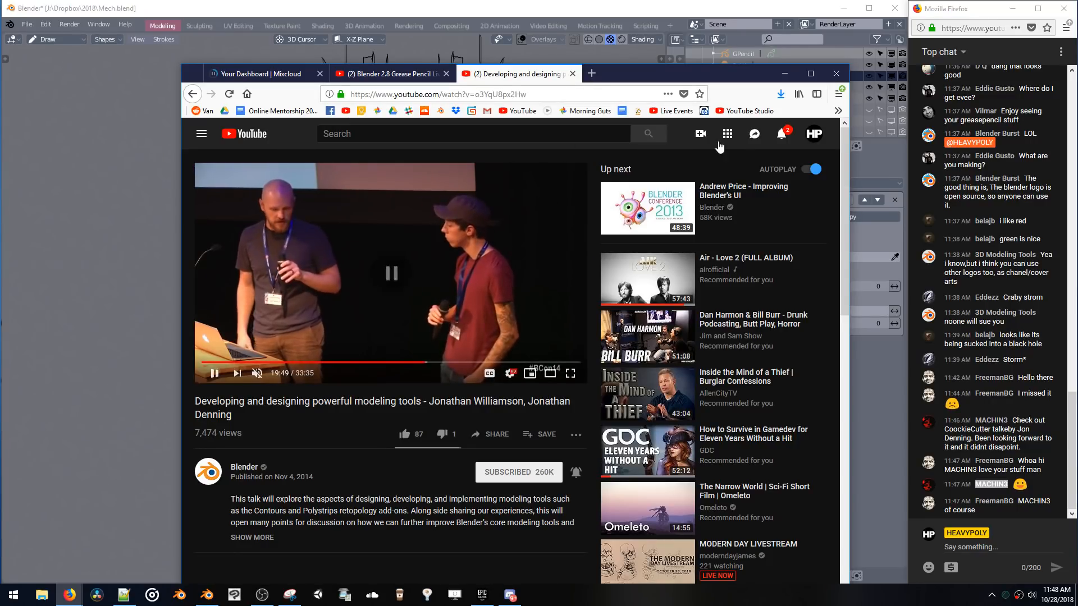
- Move the browser away, return to Blender and extend the outer shin line straight down past the rounded calf shape
{"action": "left_click_drag", "start_coordinate": [699, 77], "coordinate": [0, 168]}
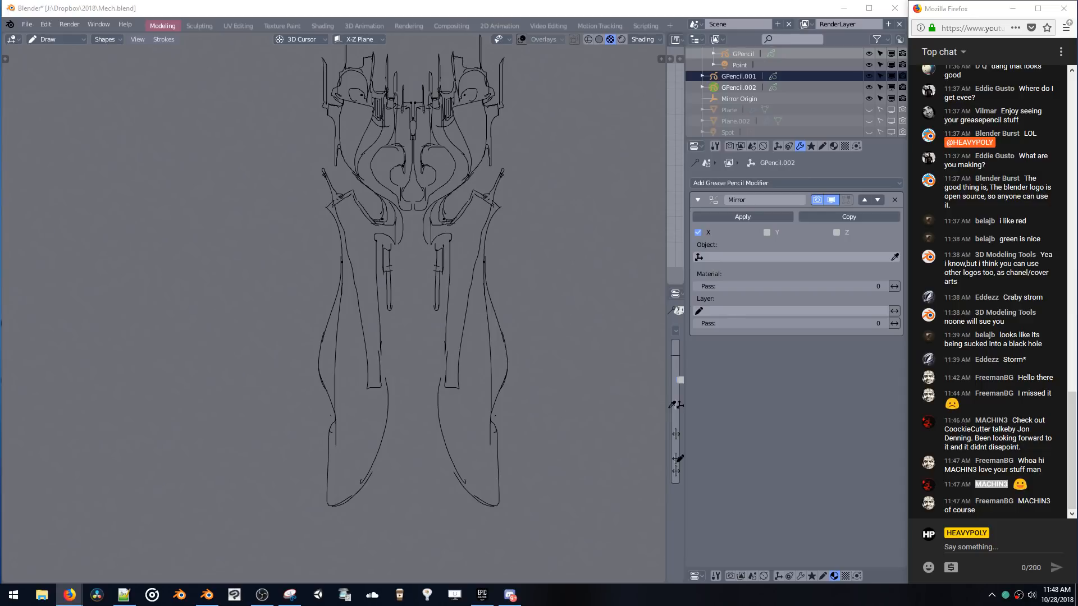
{"action": "left_click", "coordinate": [504, 355]}
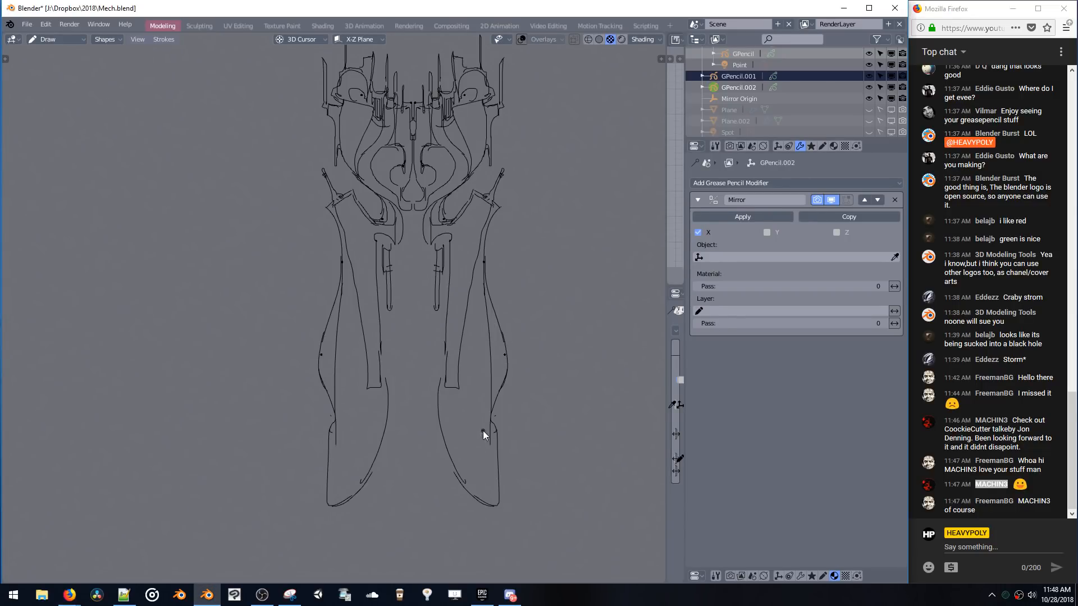
{"action": "left_click_drag", "start_coordinate": [480, 411], "coordinate": [472, 481]}
{"action": "key", "text": "ctrl+z"}
{"action": "mouse_move", "coordinate": [497, 440]}
{"action": "left_mouse_down"}
{"action": "mouse_move", "coordinate": [495, 502]}
{"action": "mouse_move", "coordinate": [485, 502]}
{"action": "left_mouse_up"}
{"action": "left_click_drag", "start_coordinate": [489, 443], "coordinate": [486, 547]}
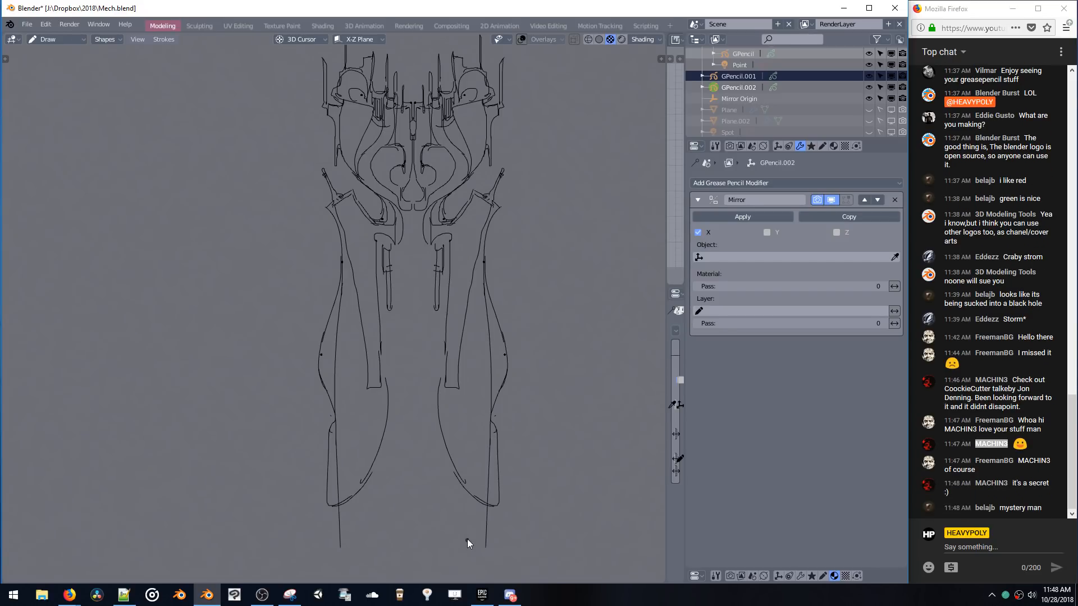
- Draw the short bottom edge of the lower leg and a slanted inner shin line down to it
{"action": "middle_click_drag", "start_coordinate": [525, 443], "coordinate": [548, 373], "text": "shift"}
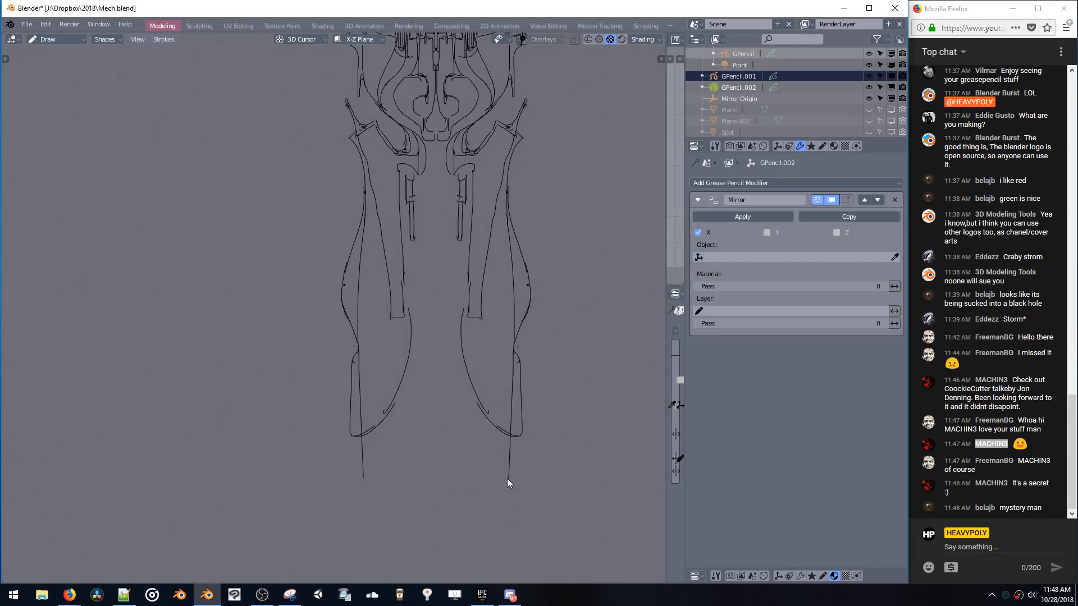
{"action": "mouse_move", "coordinate": [508, 479]}
{"action": "left_mouse_down"}
{"action": "mouse_move", "coordinate": [486, 483]}
{"action": "mouse_move", "coordinate": [480, 386]}
{"action": "left_mouse_up"}
{"action": "key", "text": "ctrl+z"}
{"action": "left_click_drag", "start_coordinate": [460, 351], "coordinate": [481, 483]}
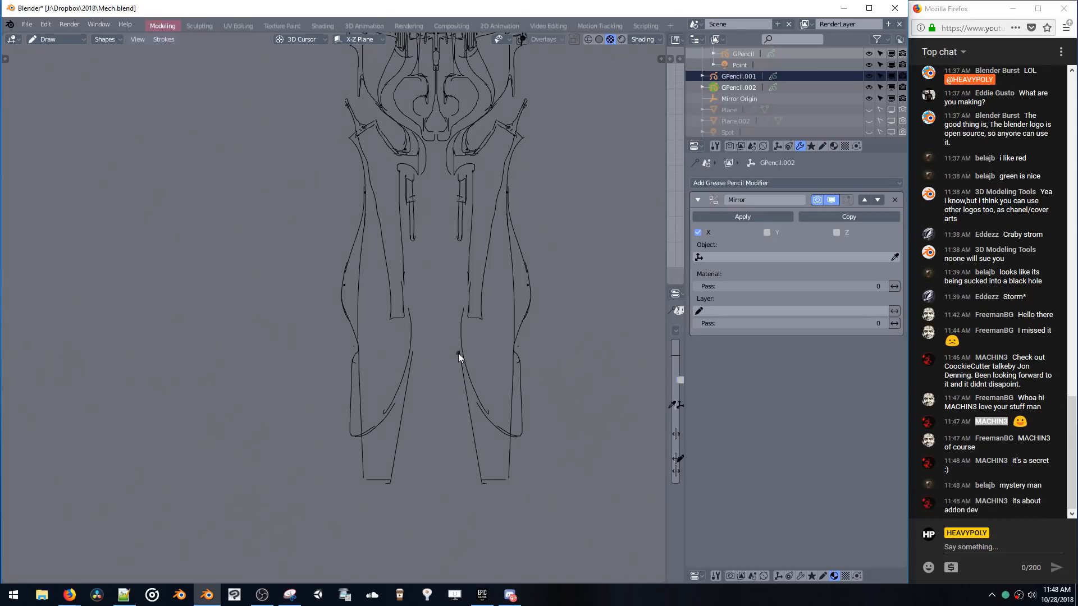
- Continue the inner shin line upward with short curved strokes along the inner side of the thigh plate
{"action": "left_click_drag", "start_coordinate": [458, 352], "coordinate": [460, 298]}
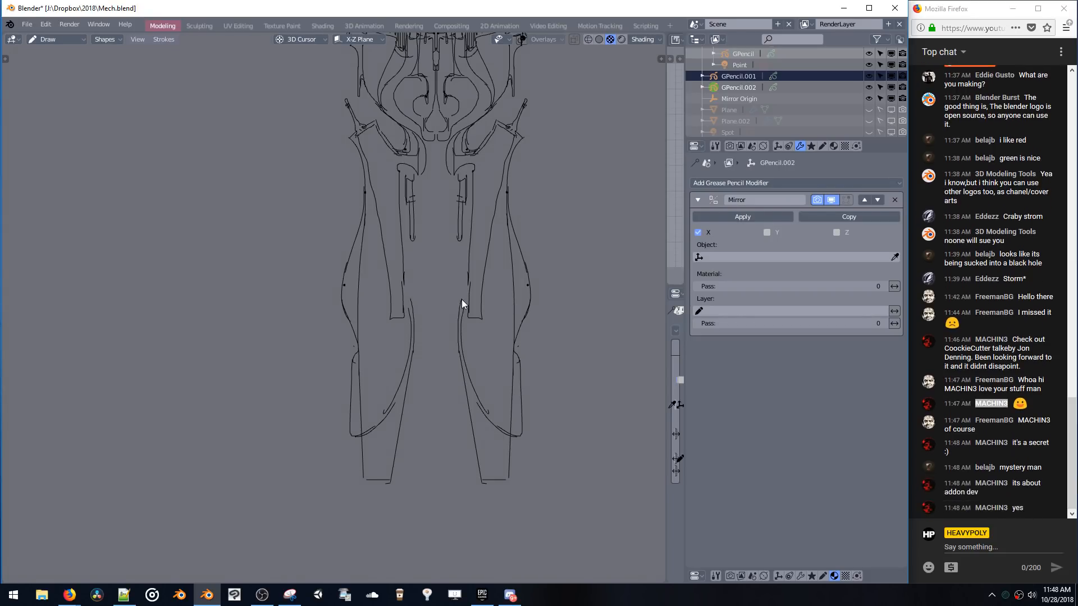
{"action": "left_click_drag", "start_coordinate": [462, 297], "coordinate": [466, 278]}
{"action": "left_click_drag", "start_coordinate": [467, 241], "coordinate": [467, 240]}
{"action": "key", "text": "ctrl+z"}
{"action": "left_click_drag", "start_coordinate": [467, 193], "coordinate": [474, 171]}
- Draw a slanted line across the knee, a second outer shin line and a short ankle piece below the lower leg
{"action": "middle_click_drag", "start_coordinate": [527, 203], "coordinate": [591, 153], "text": "shift"}
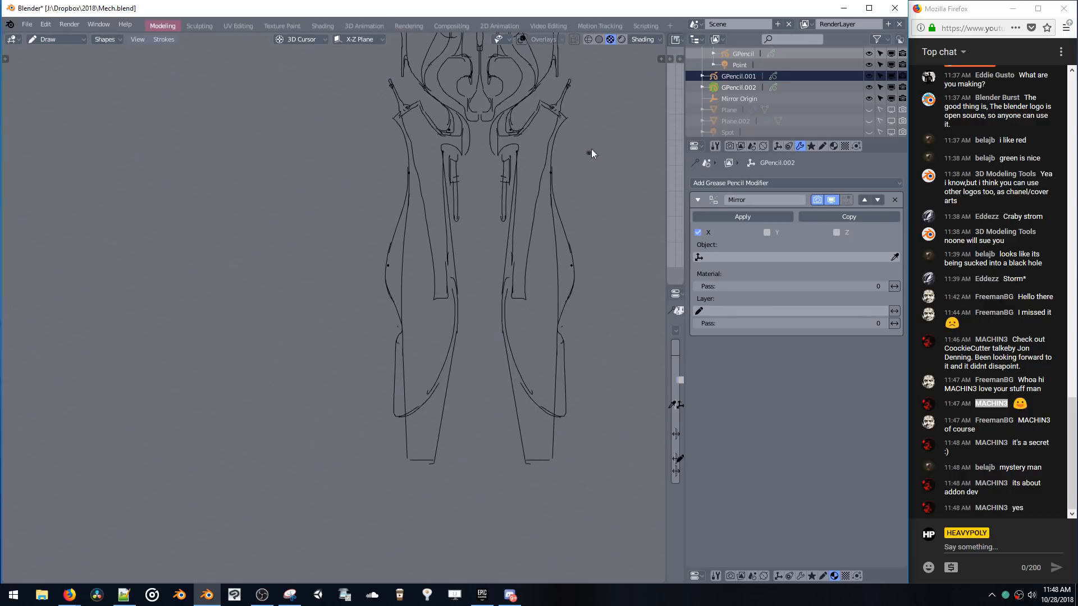
{"action": "mouse_move", "coordinate": [567, 317]}
{"action": "left_mouse_down"}
{"action": "mouse_move", "coordinate": [563, 308]}
{"action": "mouse_move", "coordinate": [555, 461]}
{"action": "left_mouse_up"}
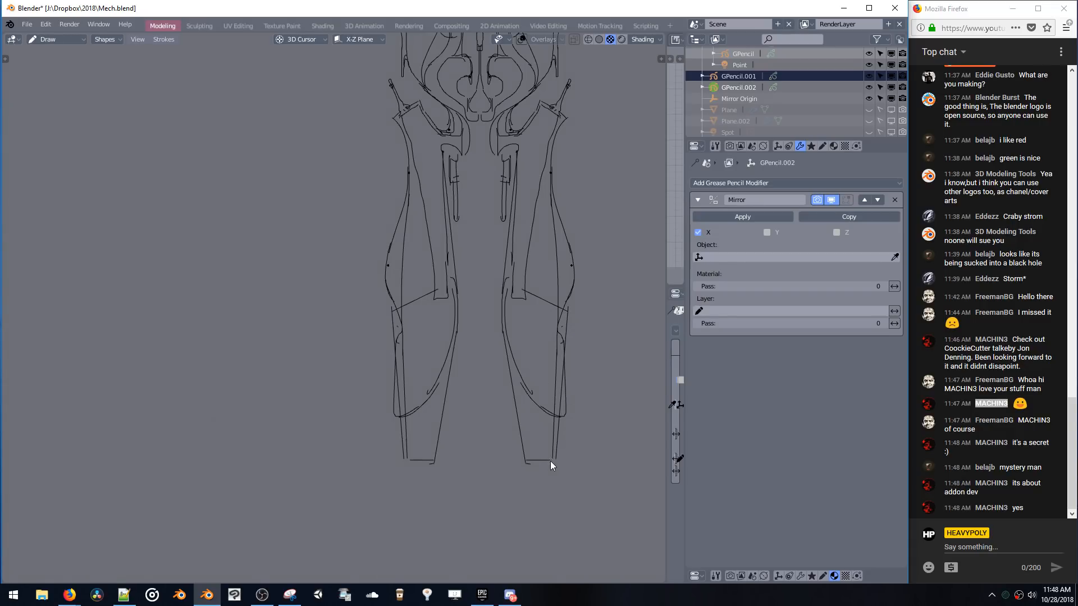
{"action": "left_click_drag", "start_coordinate": [549, 461], "coordinate": [550, 483]}
{"action": "left_click_drag", "start_coordinate": [561, 416], "coordinate": [558, 454]}
{"action": "key", "text": "ctrl+z"}
{"action": "left_click_drag", "start_coordinate": [567, 413], "coordinate": [558, 456]}
{"action": "left_click_drag", "start_coordinate": [567, 342], "coordinate": [567, 340]}
{"action": "key", "text": "ctrl+z"}
{"action": "key", "text": "ctrl+z"}
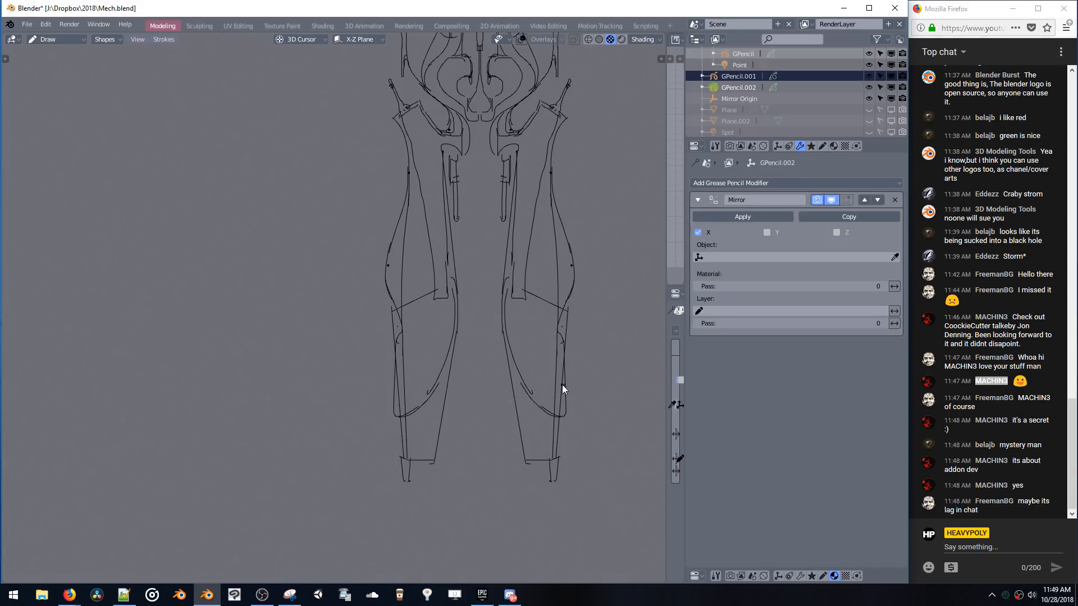
- Erase the rounded calf shape, the slanted knee line and the lower part of the bulging outer leg contour
{"action": "mouse_move", "coordinate": [549, 383]}
{"action": "left_mouse_down", "text": "ctrl"}
{"action": "mouse_move", "coordinate": [563, 413]}
{"action": "mouse_move", "coordinate": [561, 343]}
{"action": "mouse_move", "coordinate": [561, 375]}
{"action": "left_mouse_up", "text": "ctrl"}
{"action": "key", "text": "alt+Tab"}
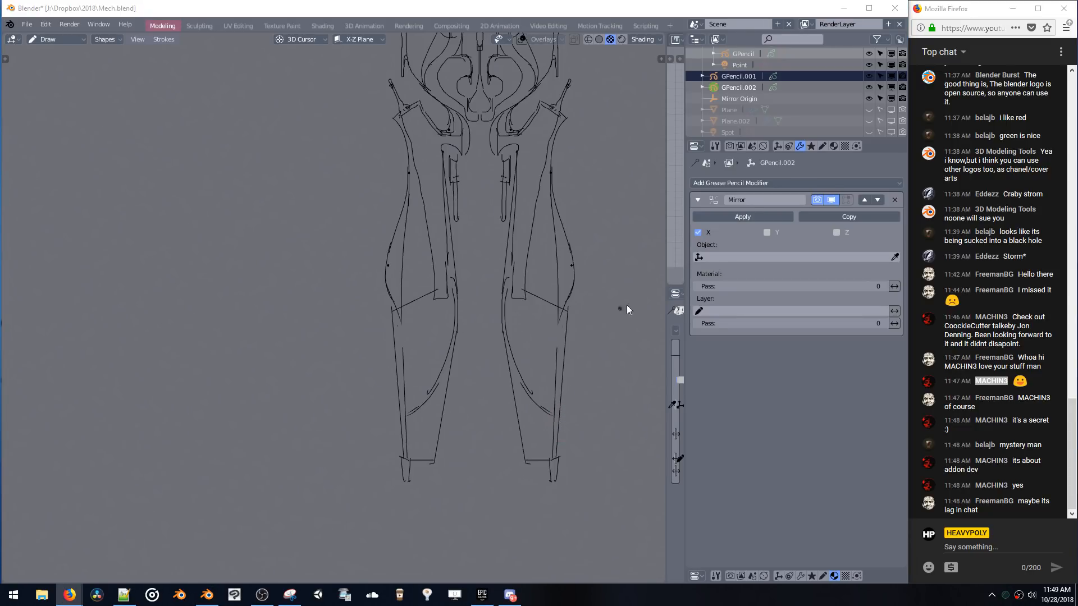
{"action": "left_click", "coordinate": [567, 303]}
{"action": "mouse_move", "coordinate": [563, 318]}
{"action": "left_mouse_down", "text": "ctrl"}
{"action": "mouse_move", "coordinate": [572, 275]}
{"action": "mouse_move", "coordinate": [549, 421]}
{"action": "mouse_move", "coordinate": [521, 362]}
{"action": "mouse_move", "coordinate": [525, 371]}
{"action": "left_mouse_up", "text": "ctrl"}
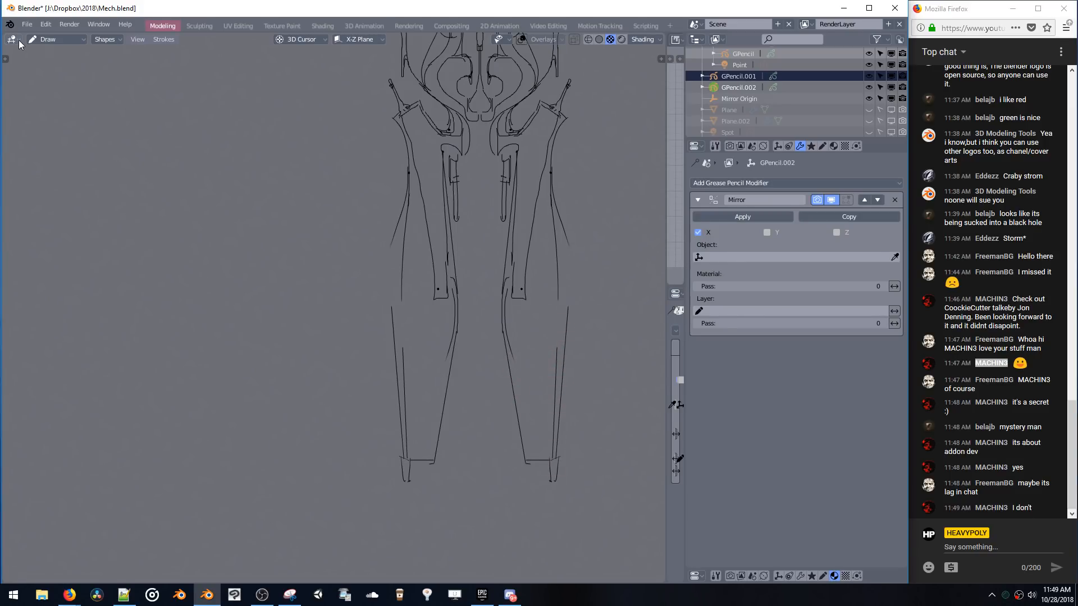
- Show the drawing tools and use Eraser Stroke to remove the leftover outer shin lines
{"action": "left_click", "coordinate": [7, 58]}
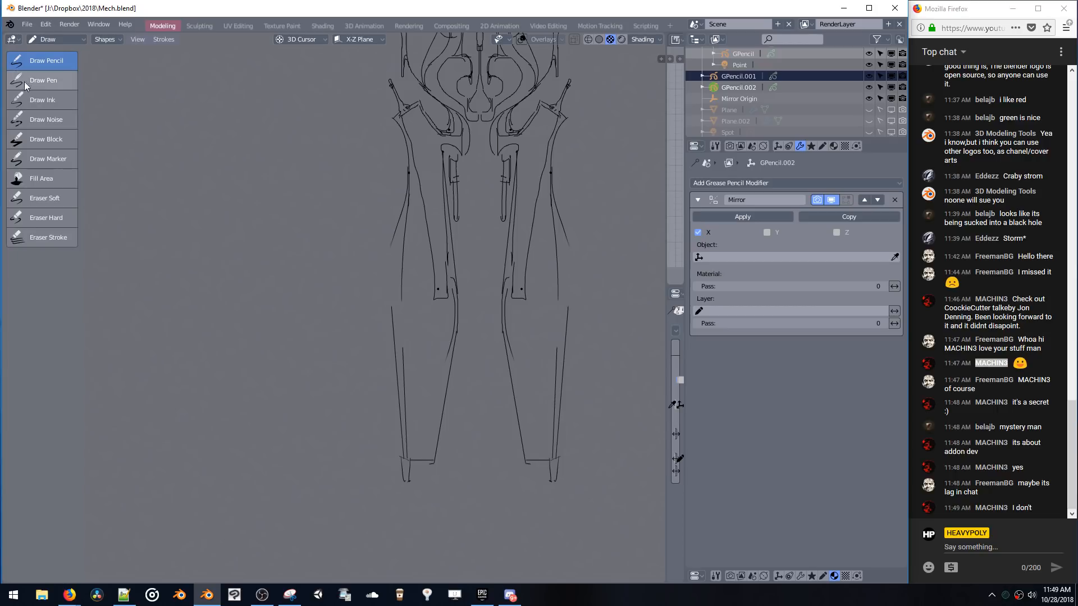
{"action": "left_click", "coordinate": [50, 221]}
{"action": "left_click", "coordinate": [50, 237]}
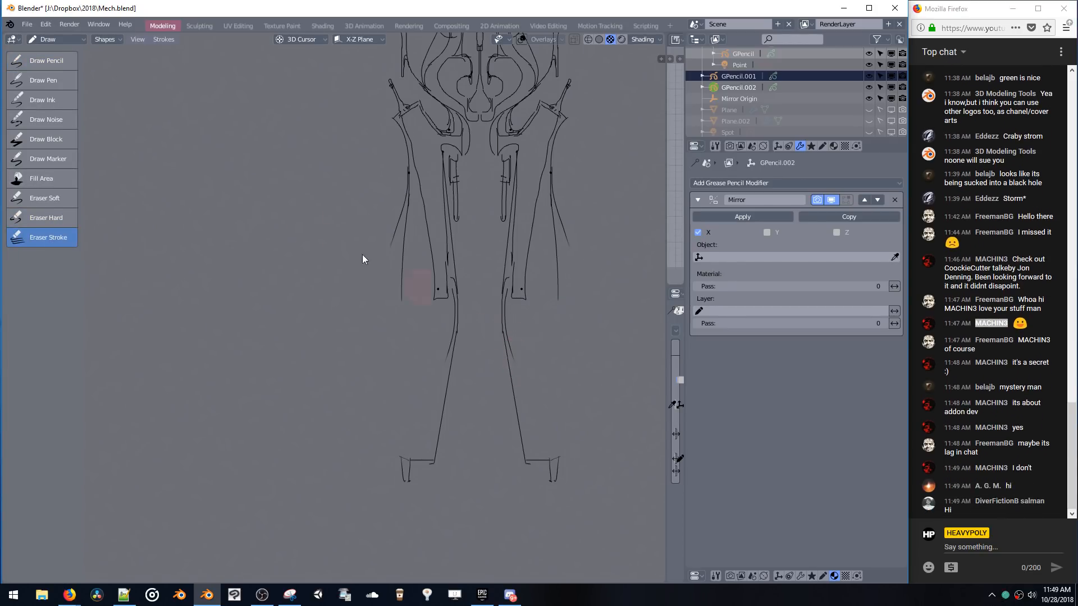
- Switch to Draw Pencil and redraw the outer leg contour as a smooth curve from the thigh down past the ankle
{"action": "left_click", "coordinate": [53, 82]}
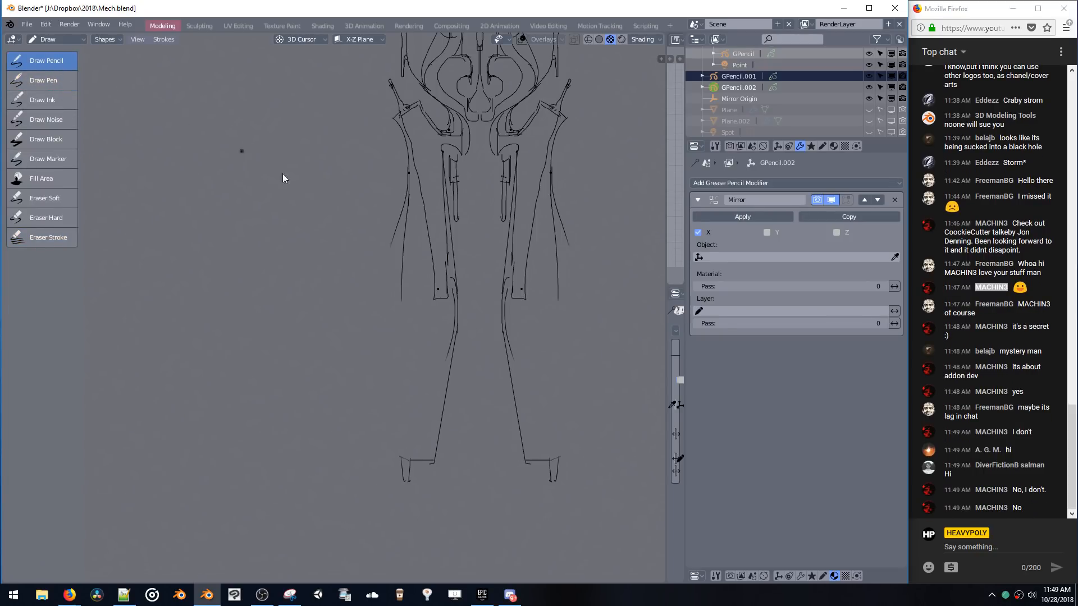
{"action": "left_click_drag", "start_coordinate": [562, 454], "coordinate": [566, 387]}
{"action": "key", "text": "ctrl+z"}
{"action": "mouse_move", "coordinate": [566, 351]}
{"action": "left_mouse_down"}
{"action": "mouse_move", "coordinate": [571, 304]}
{"action": "mouse_move", "coordinate": [549, 508]}
{"action": "left_mouse_up"}
{"action": "key", "text": "ctrl+z"}
{"action": "left_click_drag", "start_coordinate": [569, 334], "coordinate": [554, 501]}
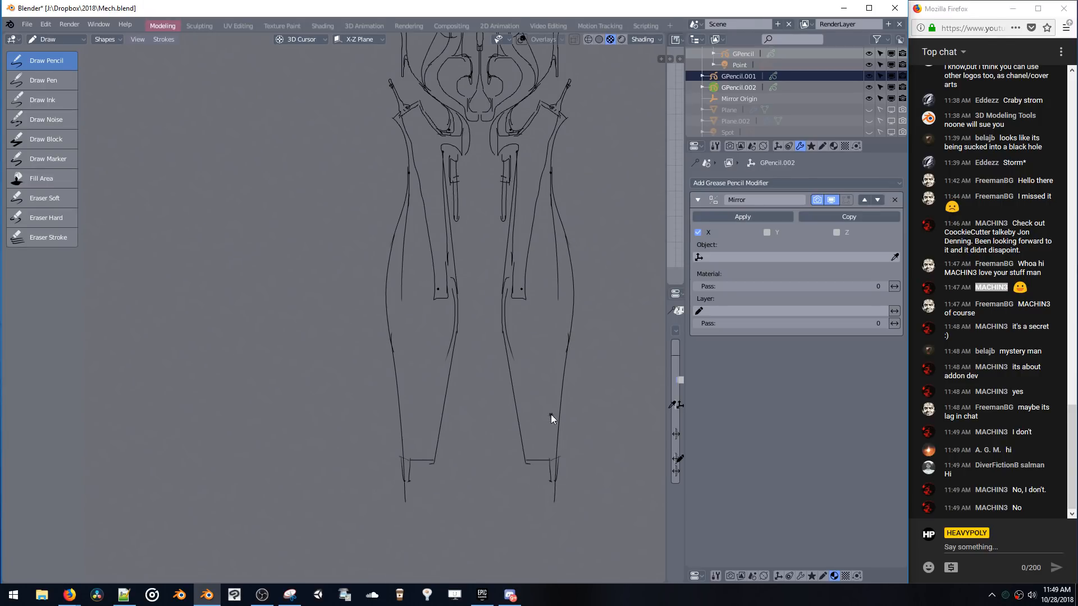
{"action": "middle_click_drag", "start_coordinate": [579, 70], "coordinate": [561, 167], "text": "shift"}
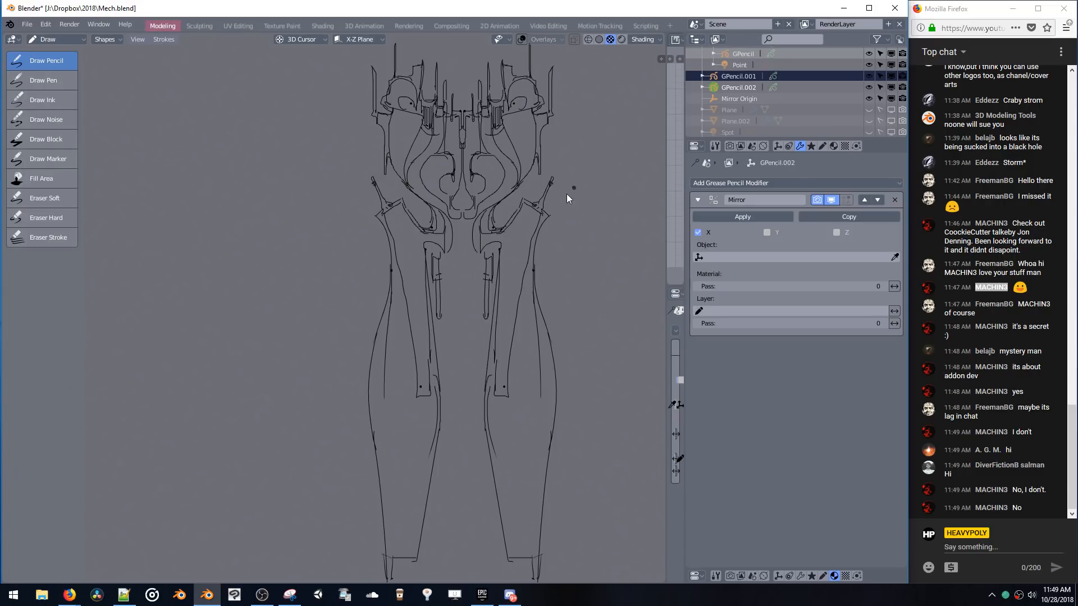
- Draw forked prongs spreading from both sides of the hip joint and choose Eraser Hard for cleanup
{"action": "left_click_drag", "start_coordinate": [542, 213], "coordinate": [571, 199]}
{"action": "key", "text": "ctrl+z"}
{"action": "left_click_drag", "start_coordinate": [520, 192], "coordinate": [523, 204]}
{"action": "left_click", "coordinate": [61, 220]}
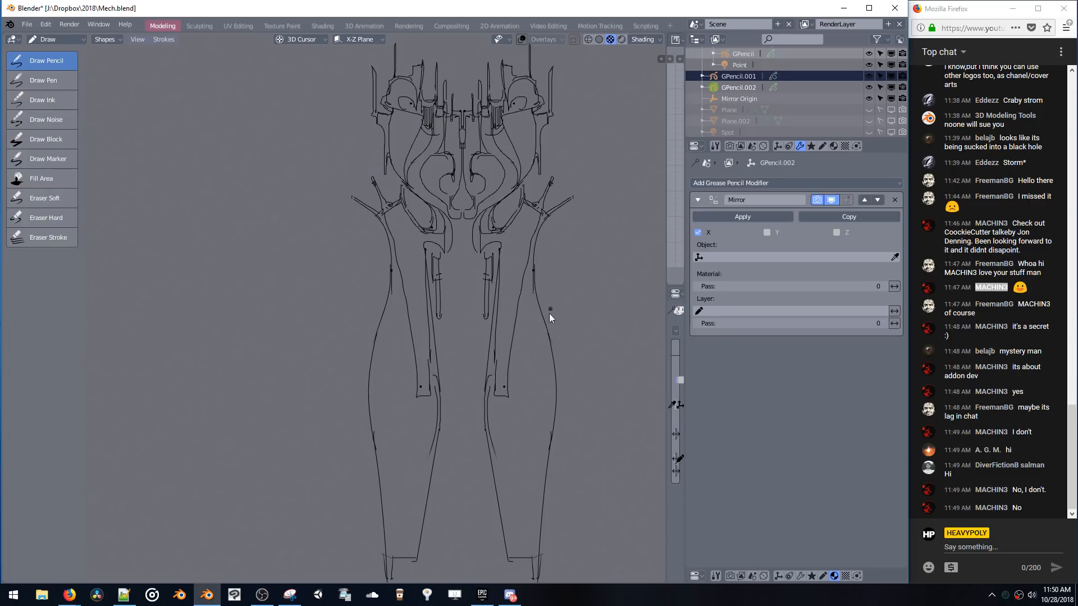
{"action": "mouse_move", "coordinate": [532, 291]}
{"action": "left_mouse_down"}
{"action": "mouse_move", "coordinate": [542, 390]}
{"action": "mouse_move", "coordinate": [513, 440]}
{"action": "mouse_move", "coordinate": [488, 440]}
{"action": "mouse_move", "coordinate": [513, 444]}
{"action": "left_mouse_up"}
{"action": "key", "text": "ctrl+z"}
{"action": "key", "text": "ctrl+z"}
{"action": "key", "text": "ctrl+z"}
{"action": "key", "text": "ctrl+z"}
{"action": "key", "text": "ctrl+z"}
{"action": "key", "text": "ctrl+z"}
{"action": "key", "text": "ctrl+z"}
- Erase the inner thigh bar with Eraser Hard and replace it with a long diagonal line running into a rounded calf contour
{"action": "left_click", "coordinate": [62, 219]}
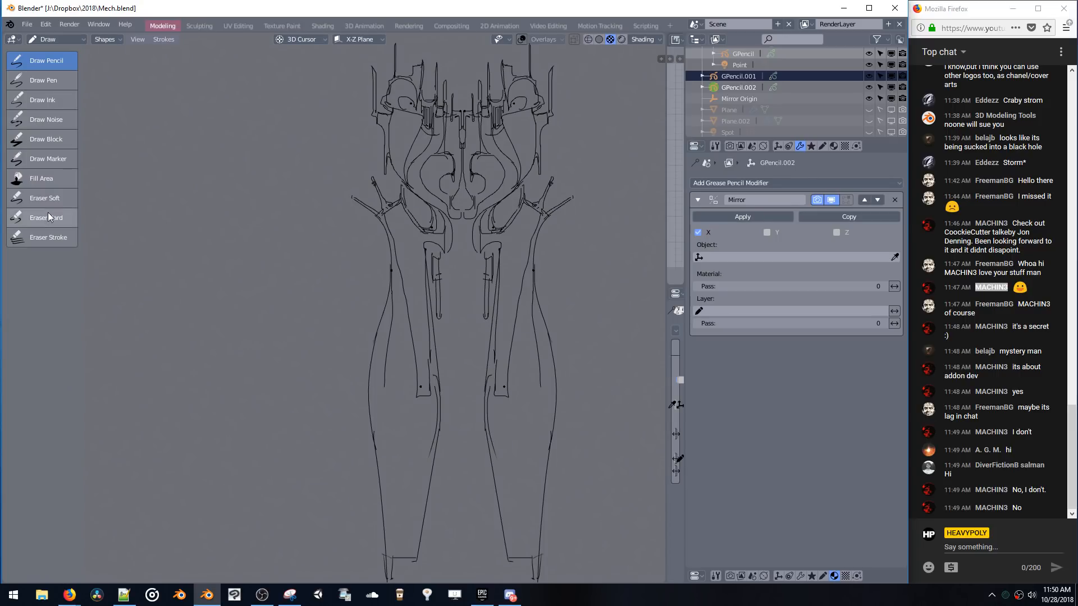
{"action": "mouse_move", "coordinate": [507, 383]}
{"action": "left_mouse_down"}
{"action": "mouse_move", "coordinate": [494, 389]}
{"action": "mouse_move", "coordinate": [494, 337]}
{"action": "mouse_move", "coordinate": [513, 320]}
{"action": "mouse_move", "coordinate": [517, 281]}
{"action": "left_mouse_up"}
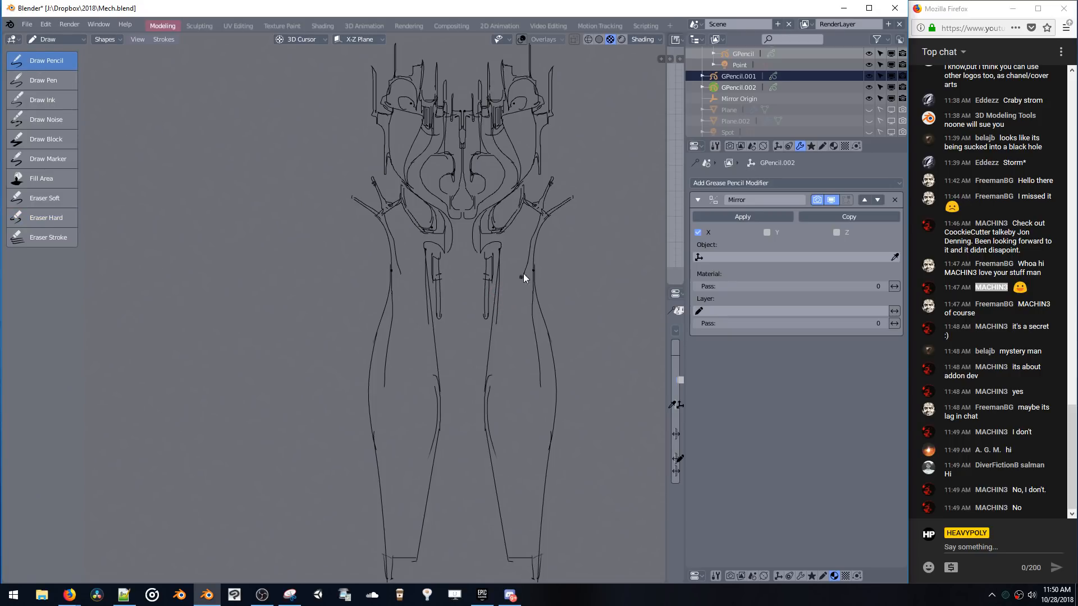
{"action": "left_click_drag", "start_coordinate": [523, 274], "coordinate": [487, 429]}
{"action": "mouse_move", "coordinate": [540, 376]}
{"action": "left_mouse_down"}
{"action": "mouse_move", "coordinate": [522, 483]}
{"action": "mouse_move", "coordinate": [494, 492]}
{"action": "mouse_move", "coordinate": [522, 490]}
{"action": "mouse_move", "coordinate": [497, 484]}
{"action": "left_mouse_up"}
{"action": "key", "text": "ctrl+z"}
{"action": "key", "text": "ctrl+z"}
{"action": "key", "text": "ctrl+z"}
{"action": "key", "text": "ctrl+z"}
{"action": "key", "text": "ctrl+z"}
{"action": "key", "text": "ctrl+z"}
{"action": "key", "text": "ctrl+z"}
{"action": "key", "text": "ctrl+z"}
{"action": "key", "text": "ctrl+z"}
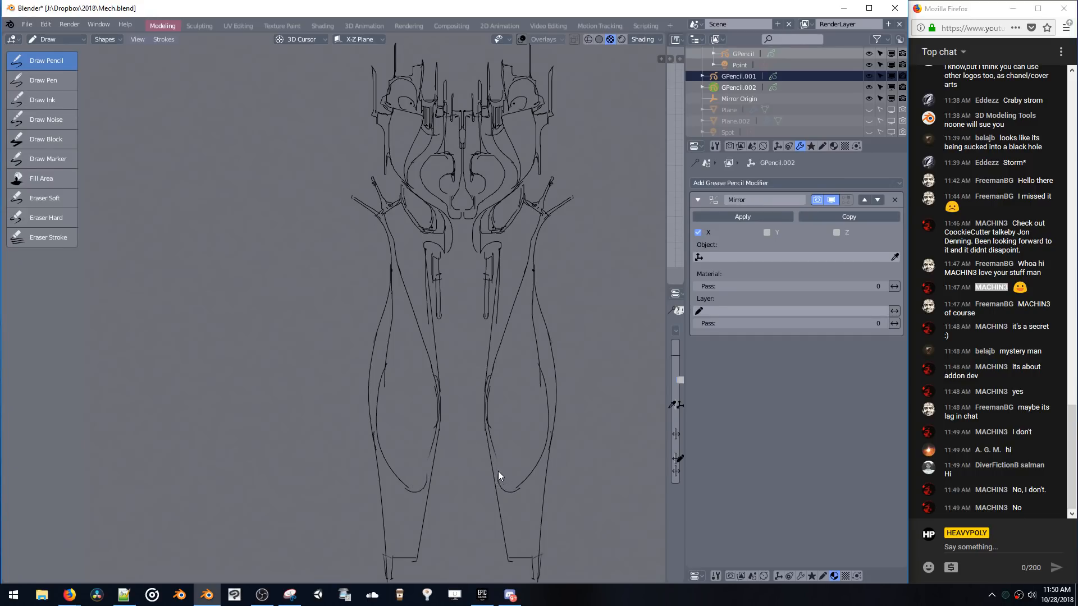
- Draw a small notched curve joining the lower end of the calf contour to the inner leg line
{"action": "mouse_move", "coordinate": [493, 446]}
{"action": "left_mouse_down"}
{"action": "mouse_move", "coordinate": [497, 483]}
{"action": "mouse_move", "coordinate": [494, 453]}
{"action": "mouse_move", "coordinate": [499, 482]}
{"action": "mouse_move", "coordinate": [506, 476]}
{"action": "mouse_move", "coordinate": [494, 449]}
{"action": "left_mouse_up"}
{"action": "key", "text": "ctrl+z"}
{"action": "key", "text": "ctrl+z"}
{"action": "key", "text": "ctrl+z"}
{"action": "key", "text": "ctrl+z"}
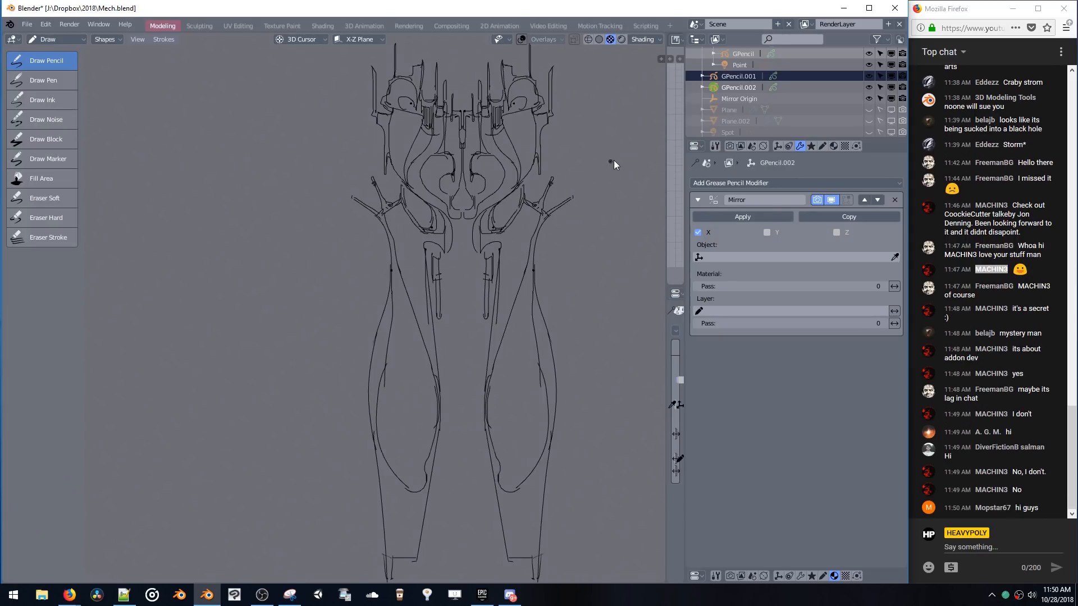
- Extend the outer hip prong into a curved arm that bends upward beside the torso
{"action": "left_click_drag", "start_coordinate": [584, 149], "coordinate": [574, 195]}
{"action": "key", "text": "ctrl+z"}
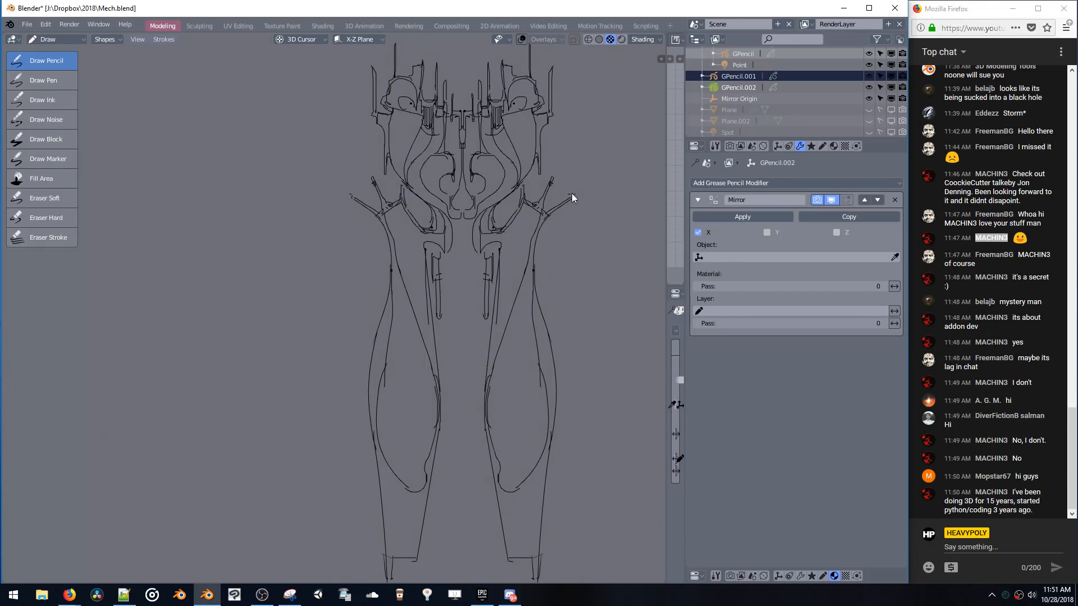
{"action": "left_click_drag", "start_coordinate": [579, 144], "coordinate": [580, 144]}
{"action": "left_click_drag", "start_coordinate": [573, 203], "coordinate": [579, 141]}
{"action": "key", "text": "ctrl+z"}
{"action": "left_click_drag", "start_coordinate": [579, 128], "coordinate": [579, 128]}
{"action": "left_click", "coordinate": [696, 24]}
{"action": "left_click", "coordinate": [580, 116]}
{"action": "left_click_drag", "start_coordinate": [576, 85], "coordinate": [580, 136]}
{"action": "key", "text": "ctrl+z"}
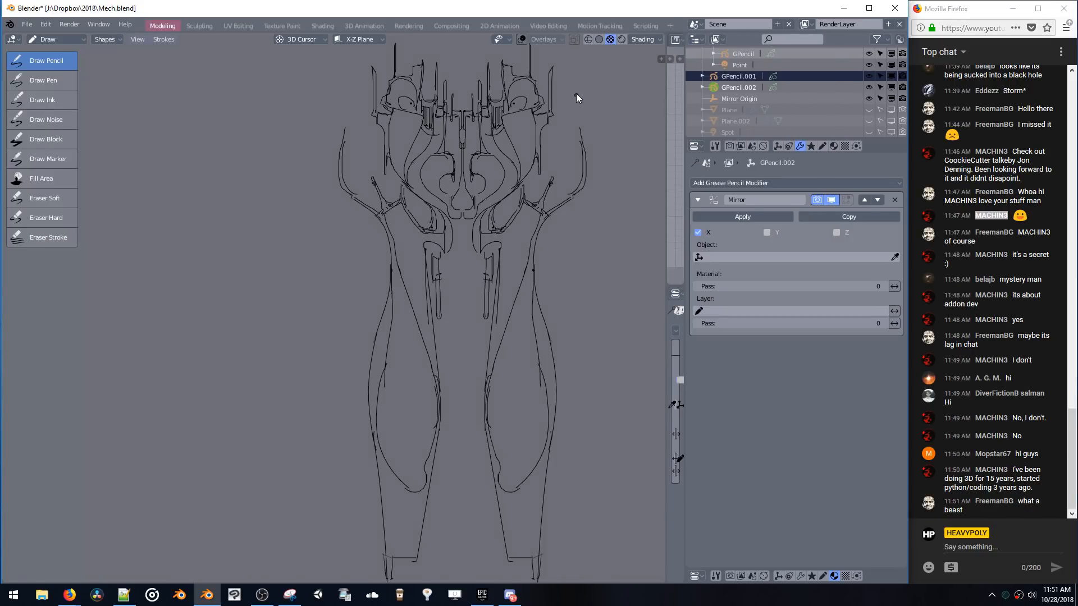
- Draw a tall thin spike above the curved hip arm and an elongated inner loop beside it
{"action": "left_click_drag", "start_coordinate": [577, 80], "coordinate": [574, 137]}
{"action": "mouse_move", "coordinate": [557, 174]}
{"action": "left_mouse_down"}
{"action": "mouse_move", "coordinate": [543, 181]}
{"action": "mouse_move", "coordinate": [547, 143]}
{"action": "mouse_move", "coordinate": [541, 153]}
{"action": "left_mouse_up"}
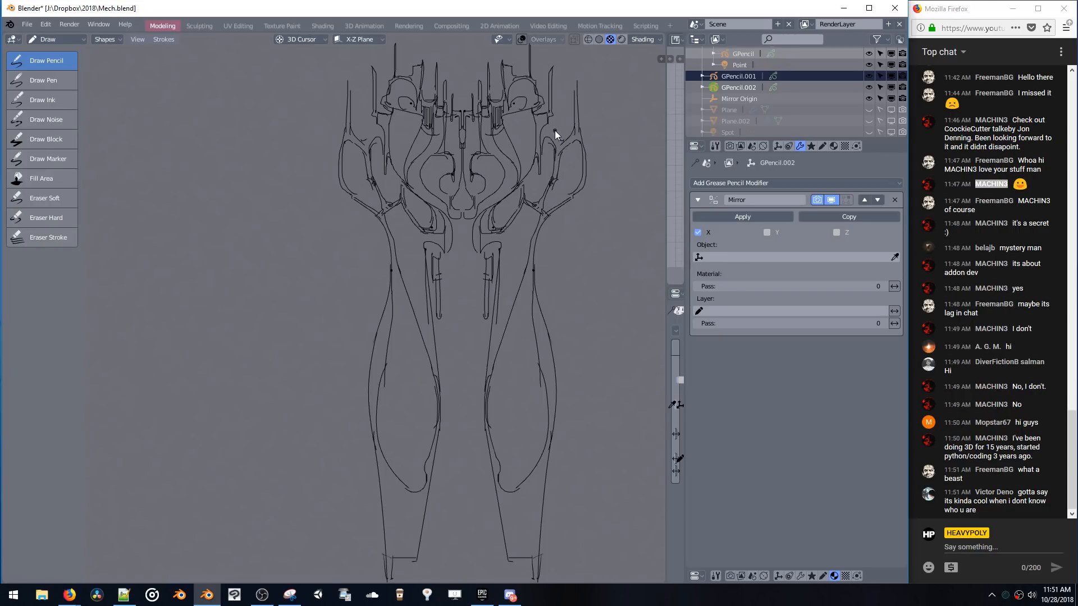
{"action": "mouse_move", "coordinate": [560, 137]}
{"action": "left_mouse_down"}
{"action": "mouse_move", "coordinate": [548, 123]}
{"action": "mouse_move", "coordinate": [558, 140]}
{"action": "left_mouse_up"}
{"action": "key", "text": "ctrl+z"}
{"action": "mouse_move", "coordinate": [522, 273]}
{"action": "middle_mouse_down", "text": "shift"}
{"action": "mouse_move", "coordinate": [480, 236]}
{"action": "mouse_move", "coordinate": [495, 245]}
{"action": "middle_mouse_up", "text": "shift"}
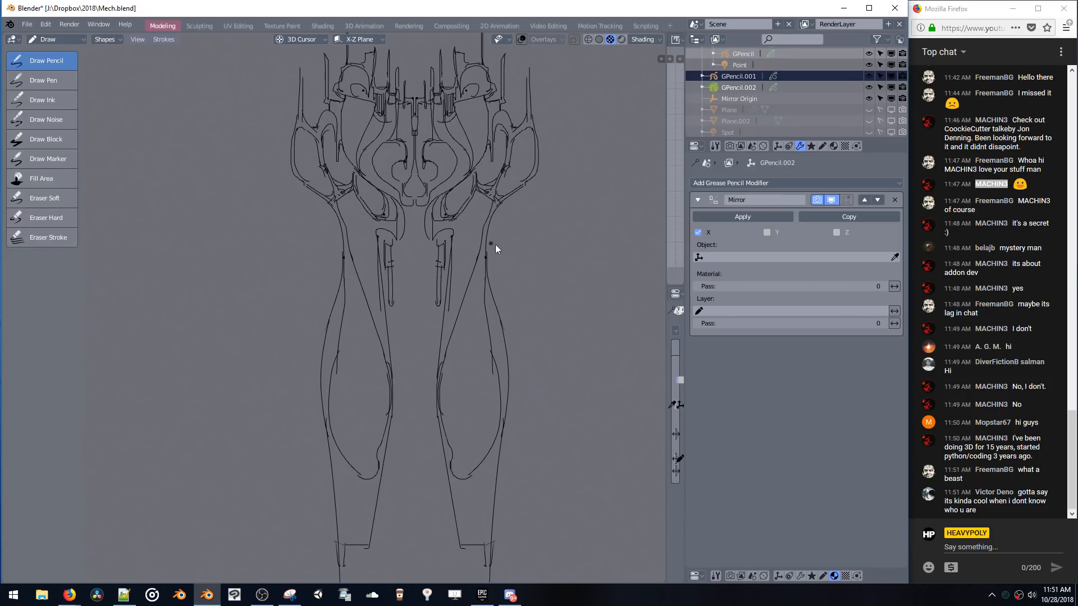
- Turn the view sideways to examine the torso and hips, trying two short strokes beyond the torso spikes
{"action": "mouse_move", "coordinate": [570, 284]}
{"action": "middle_mouse_down"}
{"action": "mouse_move", "coordinate": [533, 304]}
{"action": "mouse_move", "coordinate": [453, 305]}
{"action": "mouse_move", "coordinate": [416, 284]}
{"action": "mouse_move", "coordinate": [431, 276]}
{"action": "middle_mouse_up"}
{"action": "scroll", "coordinate": [439, 284], "scroll_direction": "down", "scroll_amount": 6}
{"action": "scroll", "coordinate": [466, 344], "scroll_direction": "up", "scroll_amount": 3}
{"action": "scroll", "coordinate": [449, 274], "scroll_direction": "up", "scroll_amount": 2}
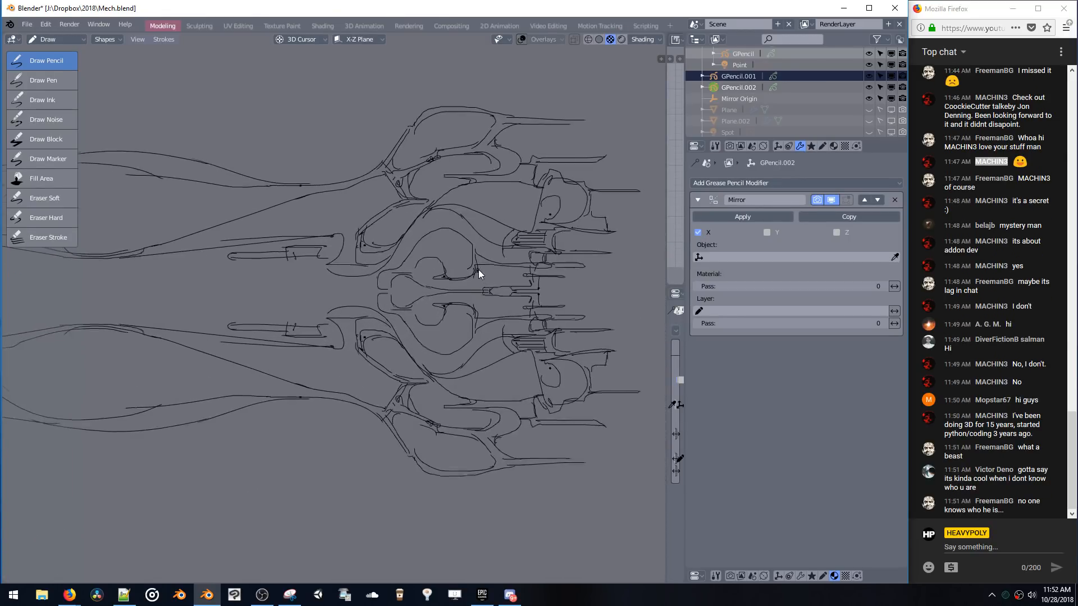
{"action": "middle_click_drag", "start_coordinate": [531, 280], "coordinate": [435, 284], "text": "shift"}
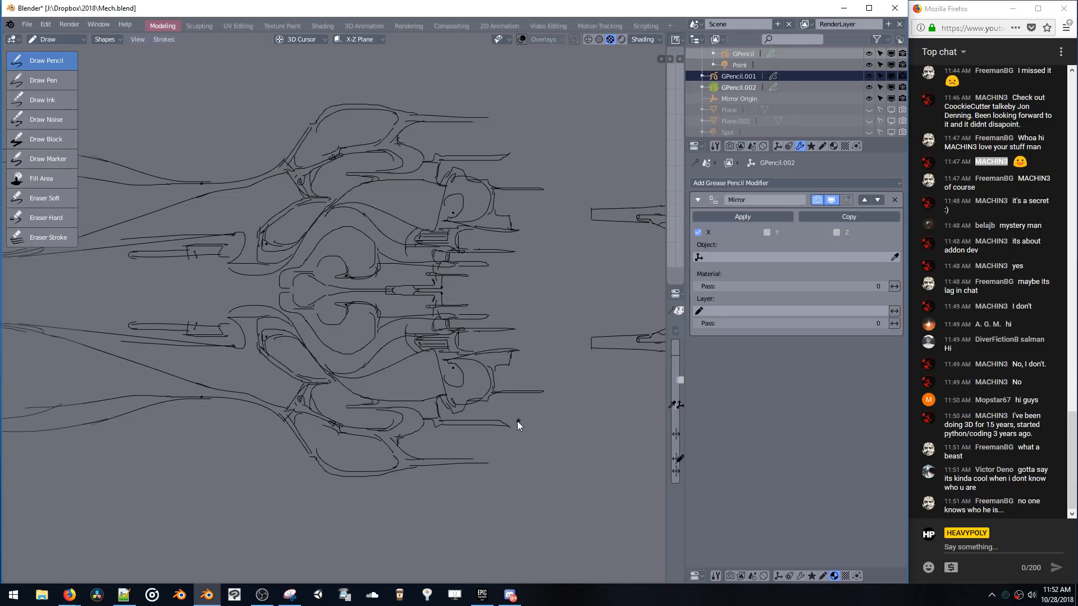
{"action": "mouse_move", "coordinate": [555, 400]}
{"action": "left_mouse_down"}
{"action": "mouse_move", "coordinate": [506, 425]}
{"action": "mouse_move", "coordinate": [541, 425]}
{"action": "left_mouse_up"}
{"action": "left_click_drag", "start_coordinate": [571, 372], "coordinate": [542, 389]}
{"action": "scroll", "coordinate": [447, 264], "scroll_direction": "down", "scroll_amount": 3}
{"action": "mouse_move", "coordinate": [447, 264]}
{"action": "middle_mouse_down"}
{"action": "mouse_move", "coordinate": [469, 343]}
{"action": "mouse_move", "coordinate": [424, 291]}
{"action": "mouse_move", "coordinate": [353, 322]}
{"action": "mouse_move", "coordinate": [465, 262]}
{"action": "mouse_move", "coordinate": [526, 332]}
{"action": "mouse_move", "coordinate": [370, 324]}
{"action": "mouse_move", "coordinate": [378, 291]}
{"action": "mouse_move", "coordinate": [336, 284]}
{"action": "mouse_move", "coordinate": [450, 289]}
{"action": "mouse_move", "coordinate": [376, 277]}
{"action": "mouse_move", "coordinate": [369, 299]}
{"action": "mouse_move", "coordinate": [401, 242]}
{"action": "middle_mouse_up"}
{"action": "scroll", "coordinate": [444, 318], "scroll_direction": "up", "scroll_amount": 2}
{"action": "key", "text": "ctrl+z"}
{"action": "key", "text": "ctrl+z"}
- Draw small details at the base of the outer hip loop and a rounded hook between it and the inner spike
{"action": "right_click", "coordinate": [368, 294]}
{"action": "scroll", "coordinate": [444, 237], "scroll_direction": "up", "scroll_amount": 4}
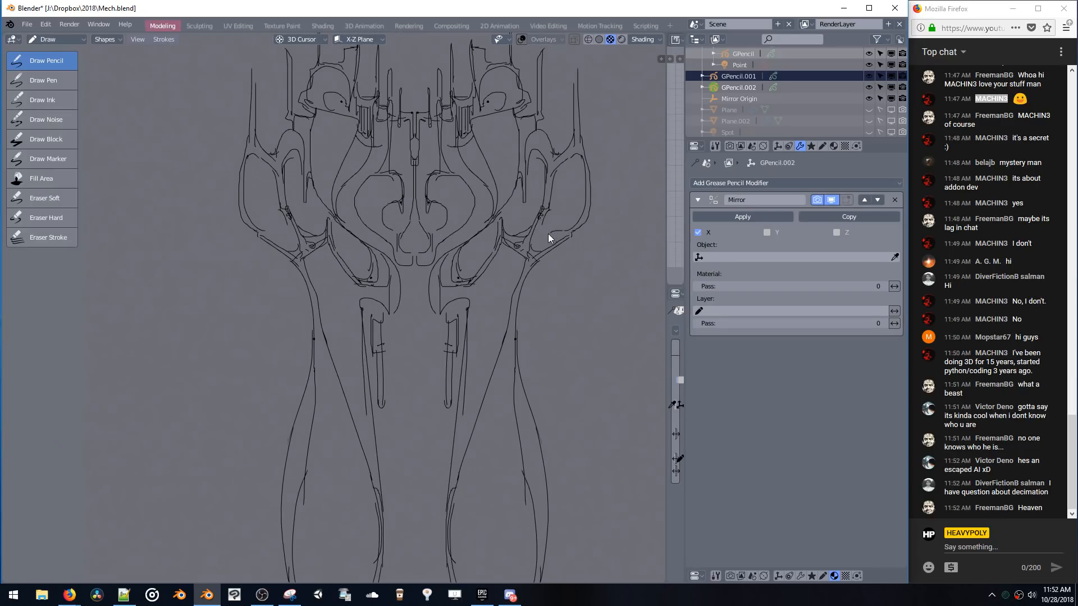
{"action": "left_click_drag", "start_coordinate": [548, 236], "coordinate": [527, 228]}
{"action": "key", "text": "ctrl+z"}
{"action": "key", "text": "ctrl+z"}
{"action": "mouse_move", "coordinate": [518, 231]}
{"action": "left_mouse_down"}
{"action": "mouse_move", "coordinate": [516, 221]}
{"action": "mouse_move", "coordinate": [515, 234]}
{"action": "left_mouse_up"}
{"action": "key", "text": "ctrl+z"}
{"action": "key", "text": "ctrl+z"}
{"action": "key", "text": "ctrl+z"}
{"action": "key", "text": "ctrl+z"}
{"action": "left_click_drag", "start_coordinate": [530, 226], "coordinate": [521, 182]}
{"action": "key", "text": "ctrl+z"}
{"action": "key", "text": "ctrl+z"}
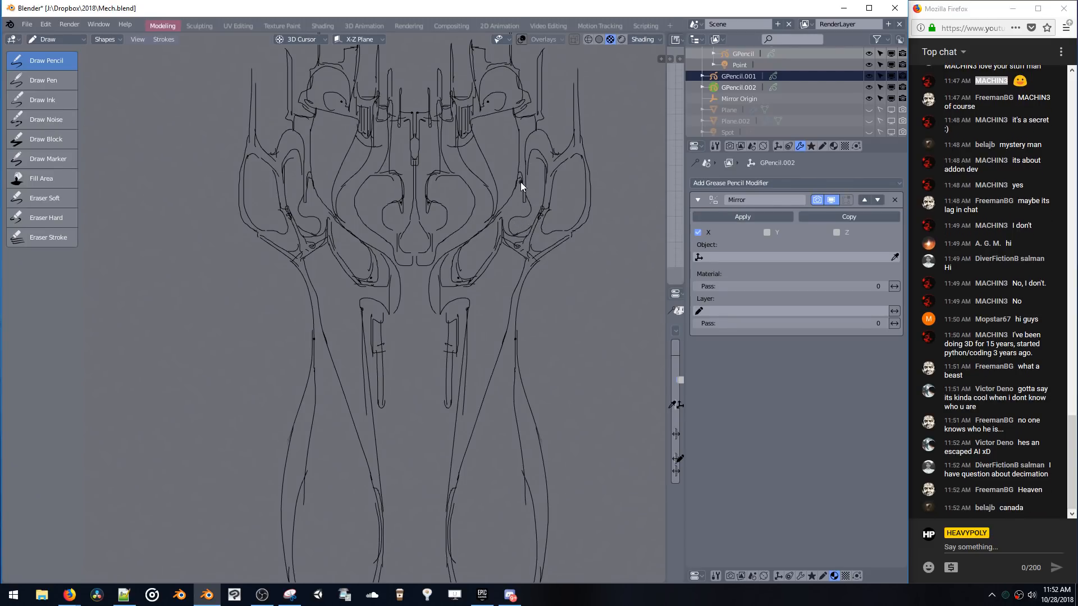
- Draw a long curved line from below the shoulder lobe down to the pelvis, inside the outer torso
{"action": "mouse_move", "coordinate": [486, 206]}
{"action": "middle_mouse_down", "text": "shift"}
{"action": "mouse_move", "coordinate": [512, 220]}
{"action": "mouse_move", "coordinate": [514, 252]}
{"action": "middle_mouse_up", "text": "shift"}
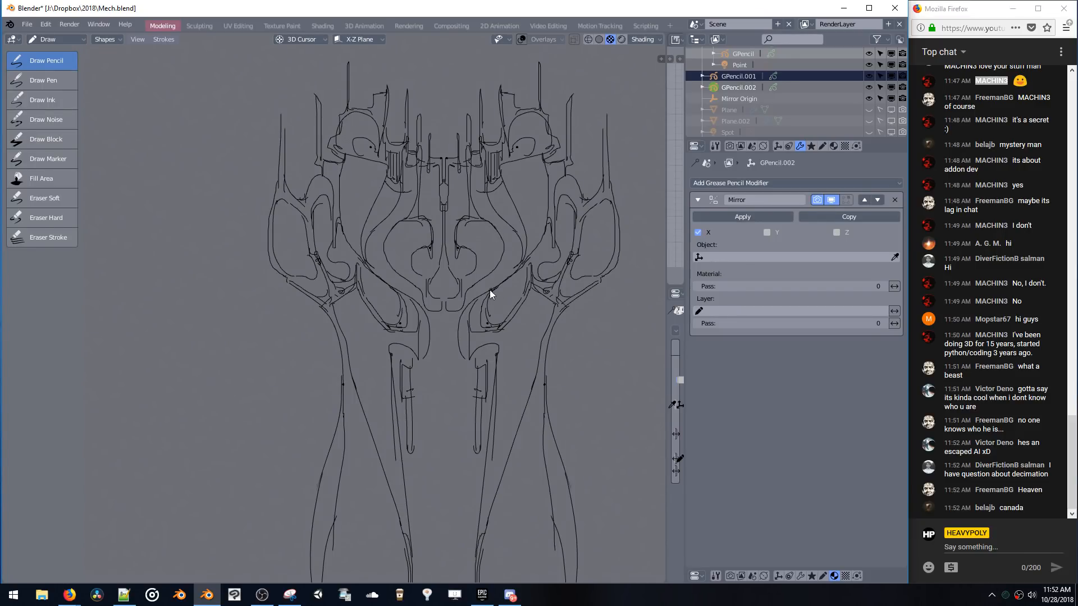
{"action": "middle_click_drag", "start_coordinate": [522, 196], "coordinate": [520, 222], "text": "shift"}
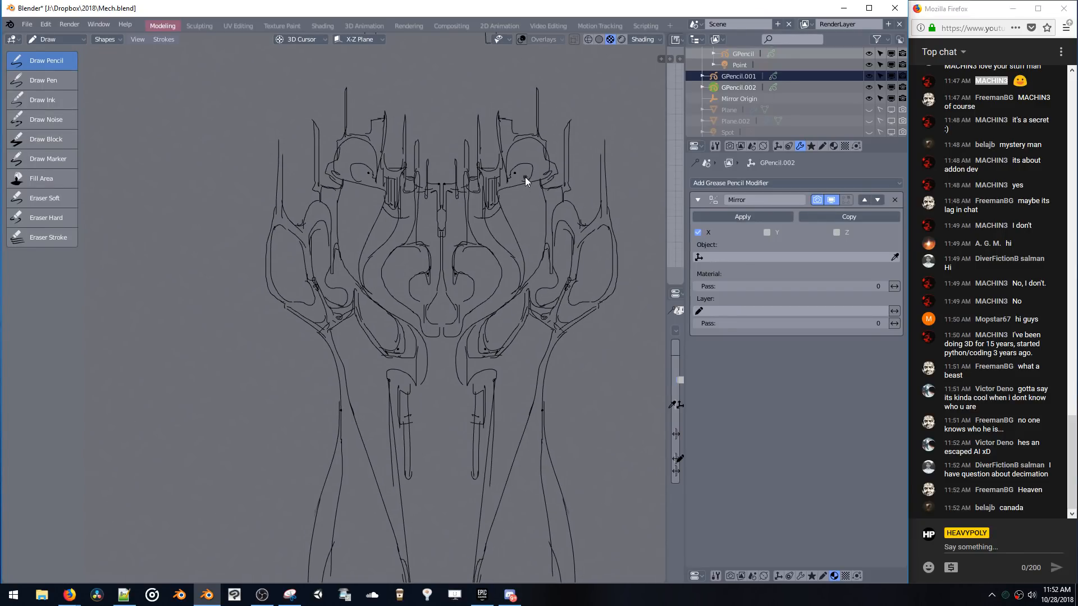
{"action": "left_click_drag", "start_coordinate": [524, 176], "coordinate": [535, 231]}
{"action": "key", "text": "ctrl+z"}
{"action": "mouse_move", "coordinate": [527, 180]}
{"action": "left_mouse_down"}
{"action": "mouse_move", "coordinate": [539, 234]}
{"action": "mouse_move", "coordinate": [527, 273]}
{"action": "left_mouse_up"}
{"action": "key", "text": "ctrl+z"}
{"action": "key", "text": "ctrl+z"}
{"action": "mouse_move", "coordinate": [522, 180]}
{"action": "left_mouse_down"}
{"action": "mouse_move", "coordinate": [542, 247]}
{"action": "mouse_move", "coordinate": [518, 295]}
{"action": "left_mouse_up"}
{"action": "key", "text": "ctrl+z"}
{"action": "left_click_drag", "start_coordinate": [542, 248], "coordinate": [526, 279]}
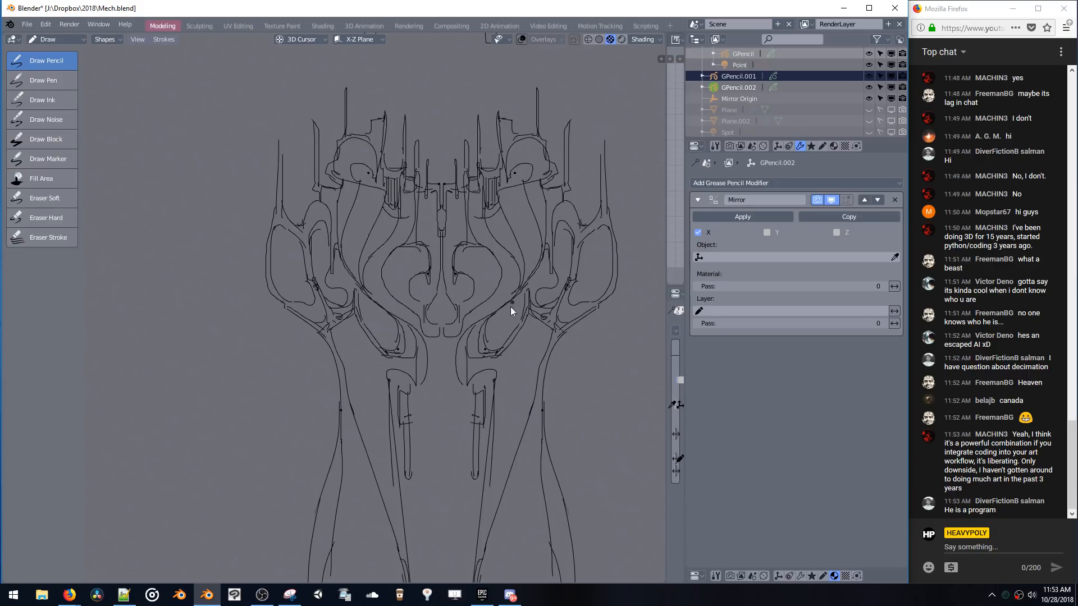
{"action": "middle_click_drag", "start_coordinate": [500, 288], "coordinate": [498, 254], "text": "shift"}
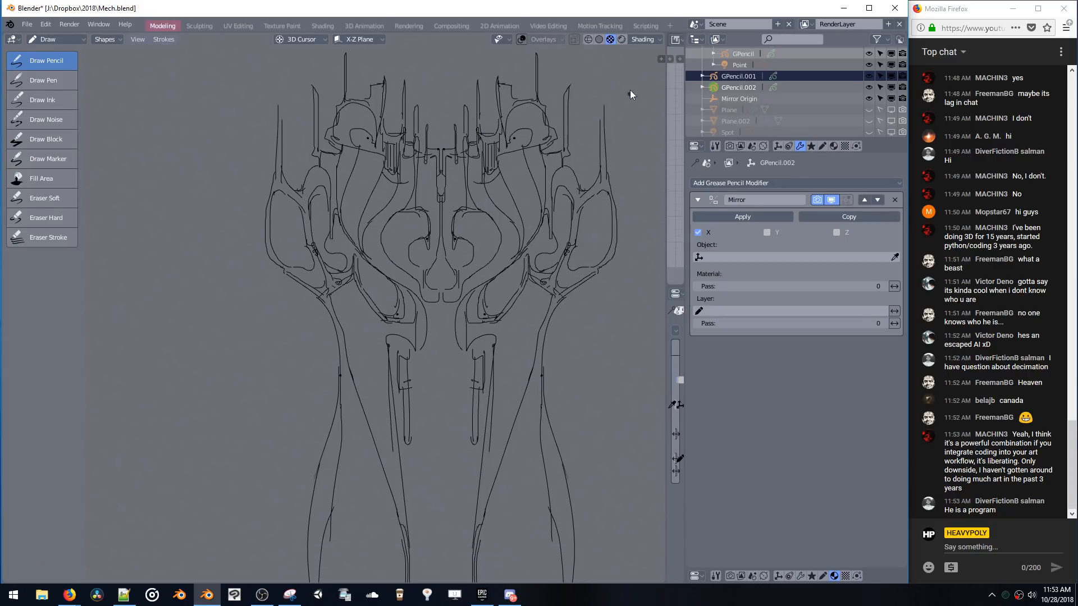
- Give the outer hip spike and the neighbouring torso spike taller, pointed blade shapes
{"action": "middle_click_drag", "start_coordinate": [584, 153], "coordinate": [591, 191], "text": "shift"}
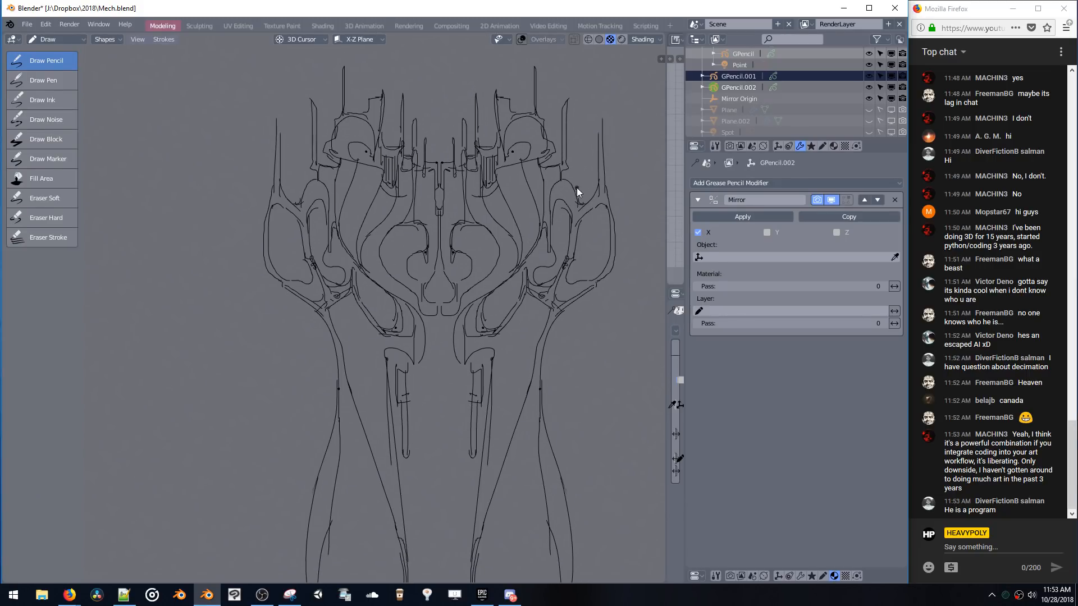
{"action": "mouse_move", "coordinate": [592, 181]}
{"action": "left_mouse_down"}
{"action": "mouse_move", "coordinate": [583, 187]}
{"action": "mouse_move", "coordinate": [588, 106]}
{"action": "mouse_move", "coordinate": [601, 89]}
{"action": "mouse_move", "coordinate": [609, 137]}
{"action": "left_mouse_up"}
{"action": "key", "text": "ctrl+z"}
{"action": "mouse_move", "coordinate": [602, 93]}
{"action": "left_mouse_down"}
{"action": "mouse_move", "coordinate": [604, 129]}
{"action": "mouse_move", "coordinate": [565, 73]}
{"action": "mouse_move", "coordinate": [561, 169]}
{"action": "left_mouse_up"}
{"action": "key", "text": "ctrl+z"}
{"action": "key", "text": "ctrl+z"}
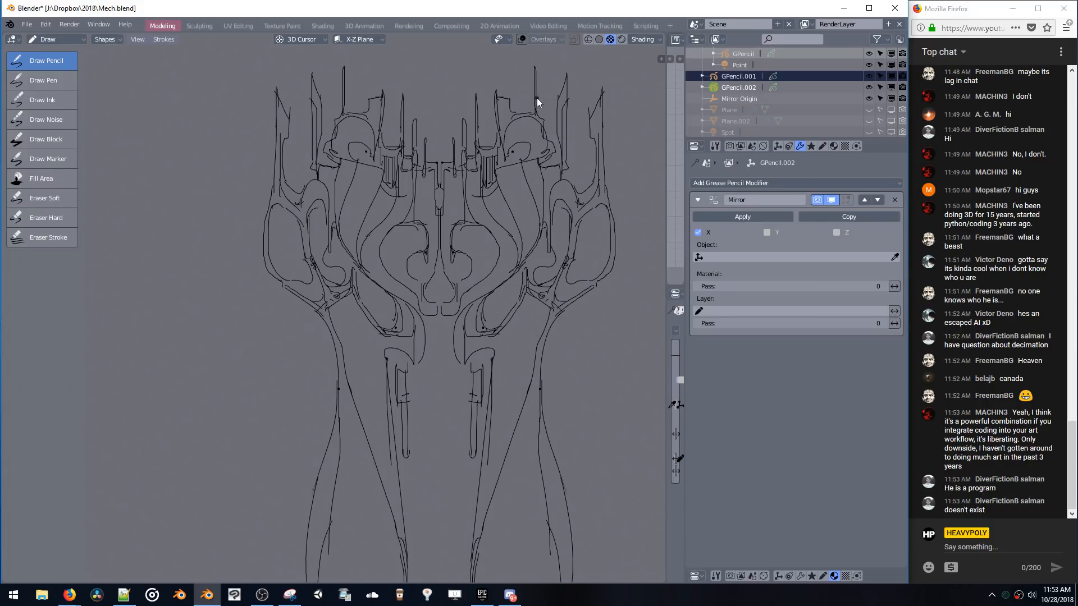
- Draw a second line alongside the tall spike above the shoulder lobe to give it thickness
{"action": "middle_click_drag", "start_coordinate": [536, 101], "coordinate": [549, 114], "text": "shift"}
{"action": "left_click_drag", "start_coordinate": [551, 102], "coordinate": [548, 165]}
{"action": "key", "text": "ctrl+z"}
{"action": "left_click_drag", "start_coordinate": [544, 117], "coordinate": [545, 163]}
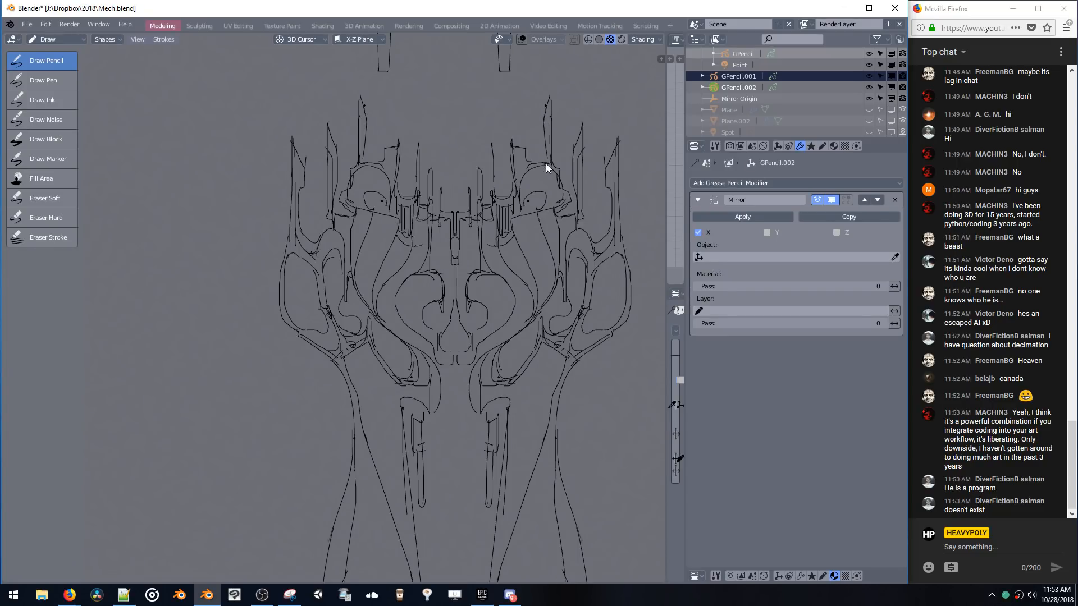
{"action": "key", "text": "ctrl+z"}
{"action": "left_click_drag", "start_coordinate": [543, 116], "coordinate": [542, 157]}
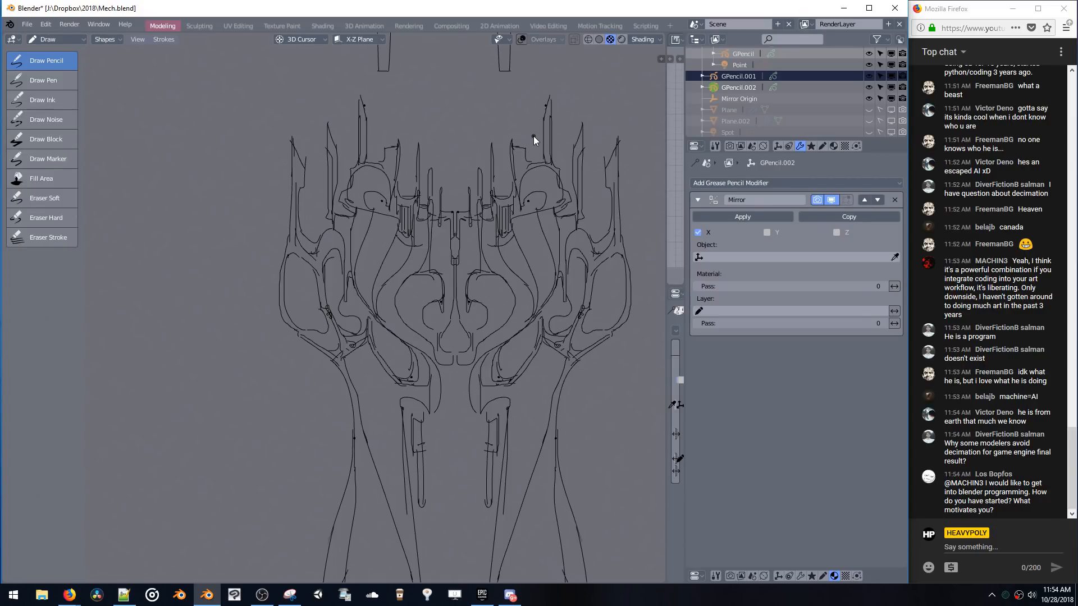
- Draw tapering lines below the pelvis beside the inner thigh piston and add an inner edge to its housing
{"action": "middle_click_drag", "start_coordinate": [501, 322], "coordinate": [500, 292], "text": "shift"}
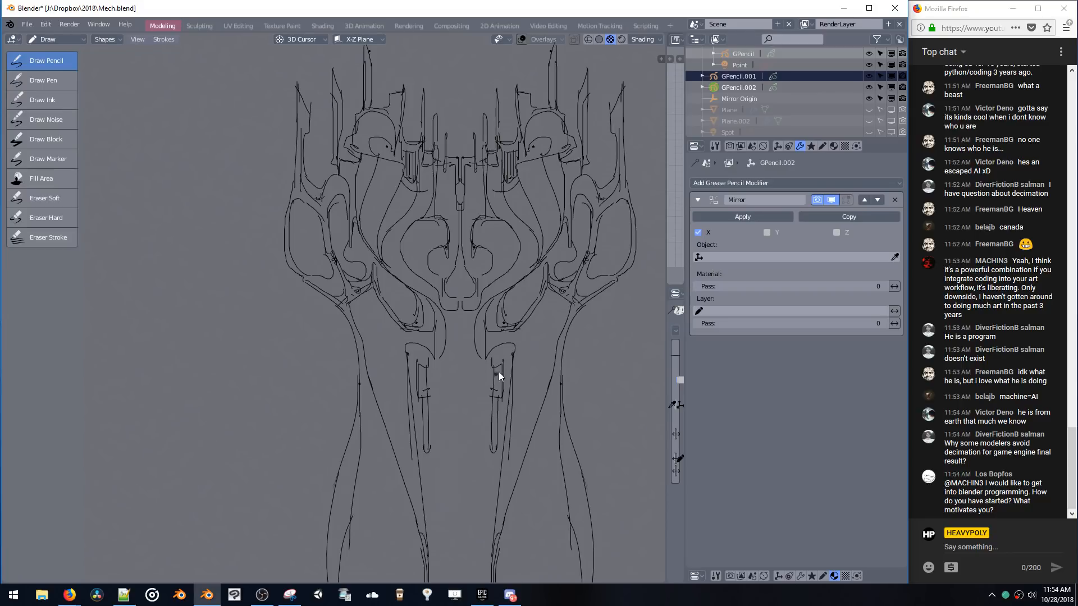
{"action": "mouse_move", "coordinate": [499, 372]}
{"action": "middle_mouse_down", "text": "ctrl"}
{"action": "mouse_move", "coordinate": [541, 362]}
{"action": "mouse_move", "coordinate": [497, 300]}
{"action": "middle_mouse_up", "text": "ctrl"}
{"action": "left_click_drag", "start_coordinate": [481, 302], "coordinate": [488, 350]}
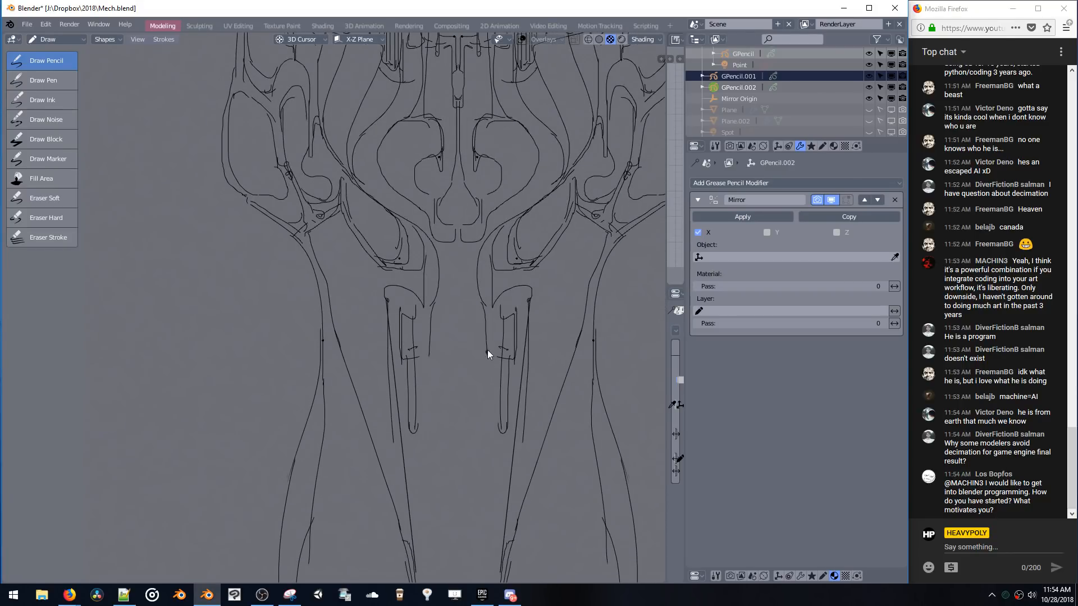
{"action": "left_click_drag", "start_coordinate": [494, 309], "coordinate": [487, 353]}
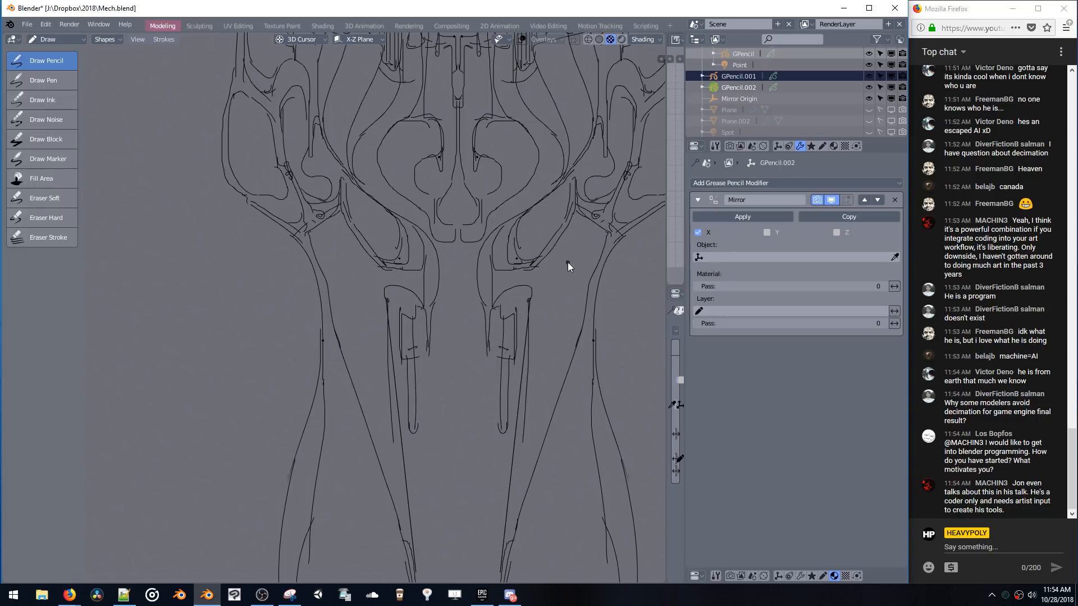
{"action": "left_click_drag", "start_coordinate": [510, 311], "coordinate": [515, 355]}
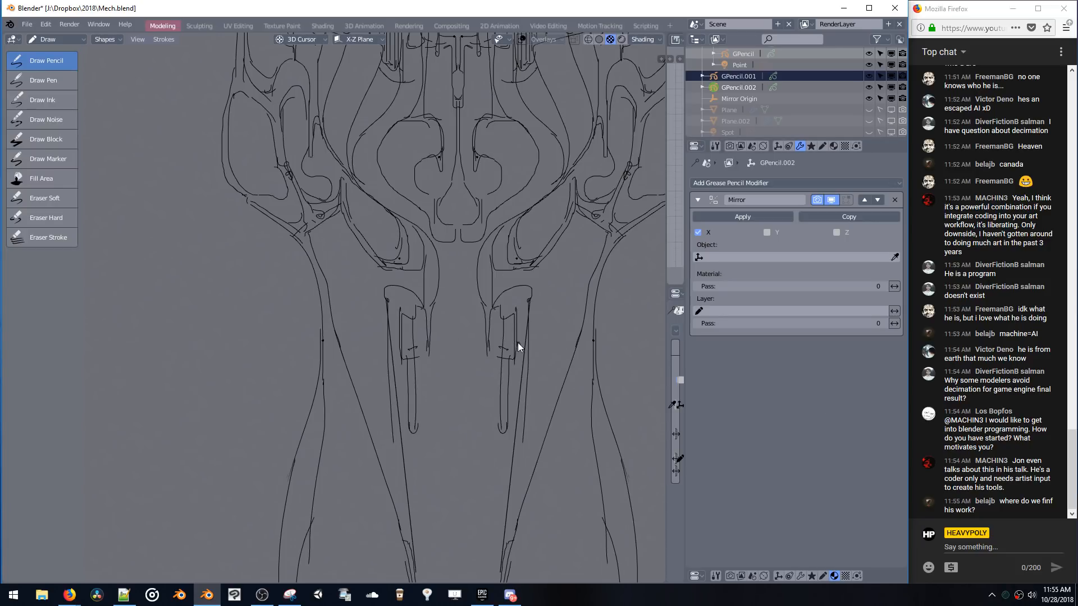
- Extend the tapering piece beside the inner thigh piston into a thin rod and connect it with short cross lines
{"action": "middle_click_drag", "start_coordinate": [491, 315], "coordinate": [484, 266], "text": "shift"}
{"action": "left_click_drag", "start_coordinate": [480, 300], "coordinate": [483, 346]}
{"action": "key", "text": "ctrl+z"}
{"action": "left_click", "coordinate": [482, 306]}
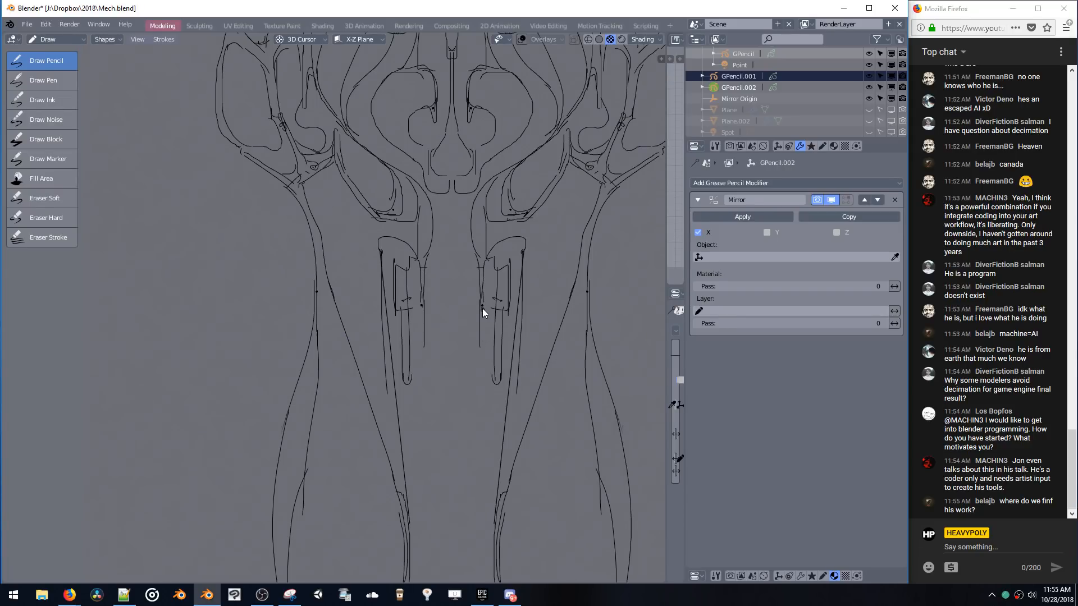
{"action": "left_click_drag", "start_coordinate": [482, 307], "coordinate": [479, 349]}
{"action": "left_click_drag", "start_coordinate": [497, 292], "coordinate": [484, 294]}
{"action": "mouse_move", "coordinate": [478, 343]}
{"action": "middle_mouse_down", "text": "shift"}
{"action": "mouse_move", "coordinate": [508, 329]}
{"action": "mouse_move", "coordinate": [448, 320]}
{"action": "middle_mouse_up", "text": "shift"}
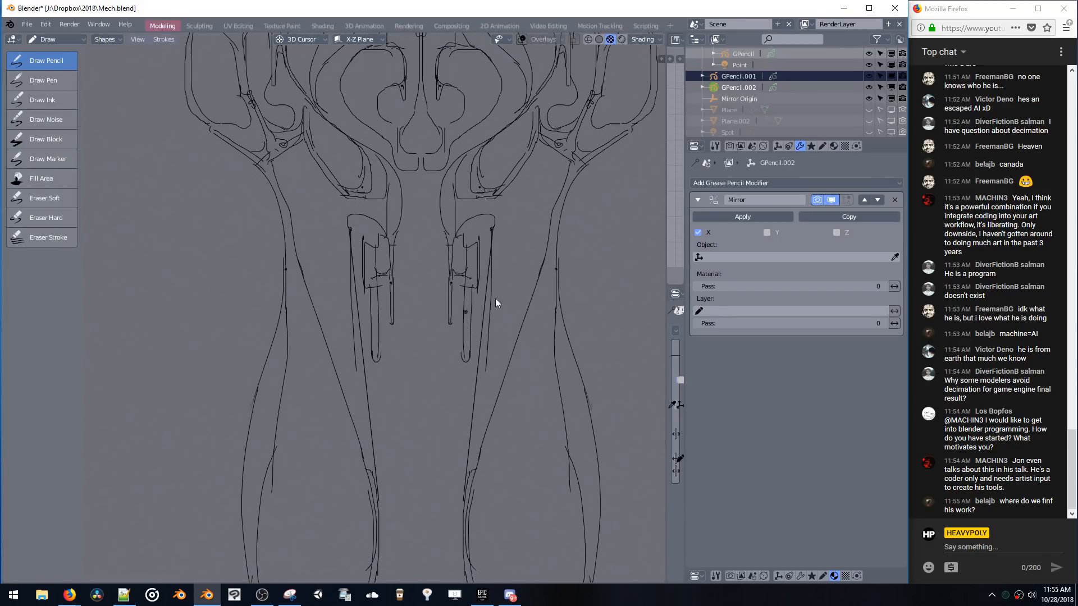
- Draw a second contour line along the outer upper thigh and a small circle just below the hip joint
{"action": "left_click_drag", "start_coordinate": [558, 256], "coordinate": [572, 188]}
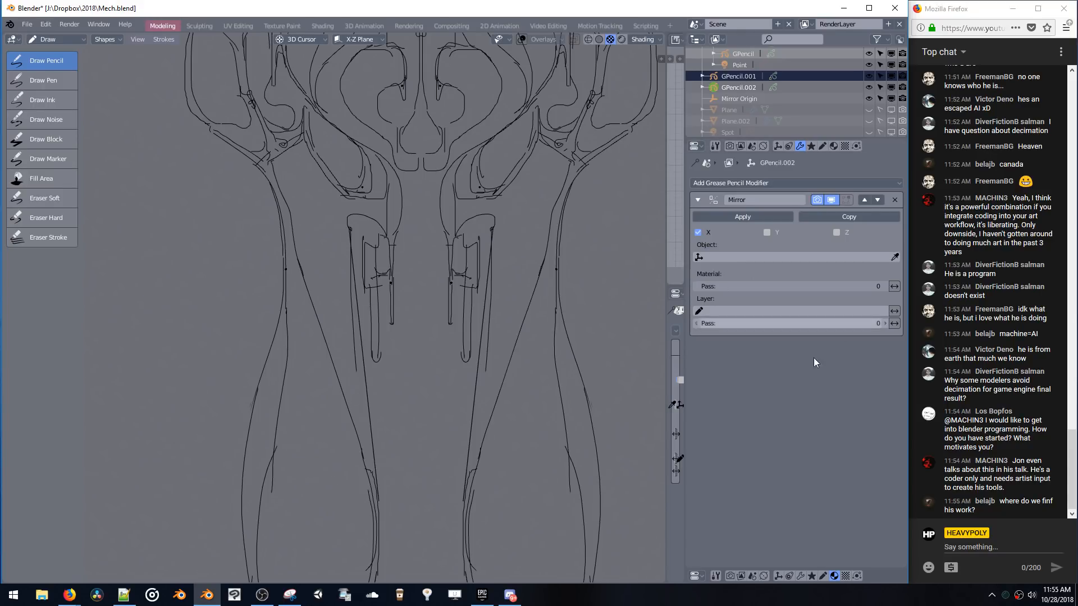
{"action": "middle_click_drag", "start_coordinate": [553, 191], "coordinate": [553, 212], "text": "shift"}
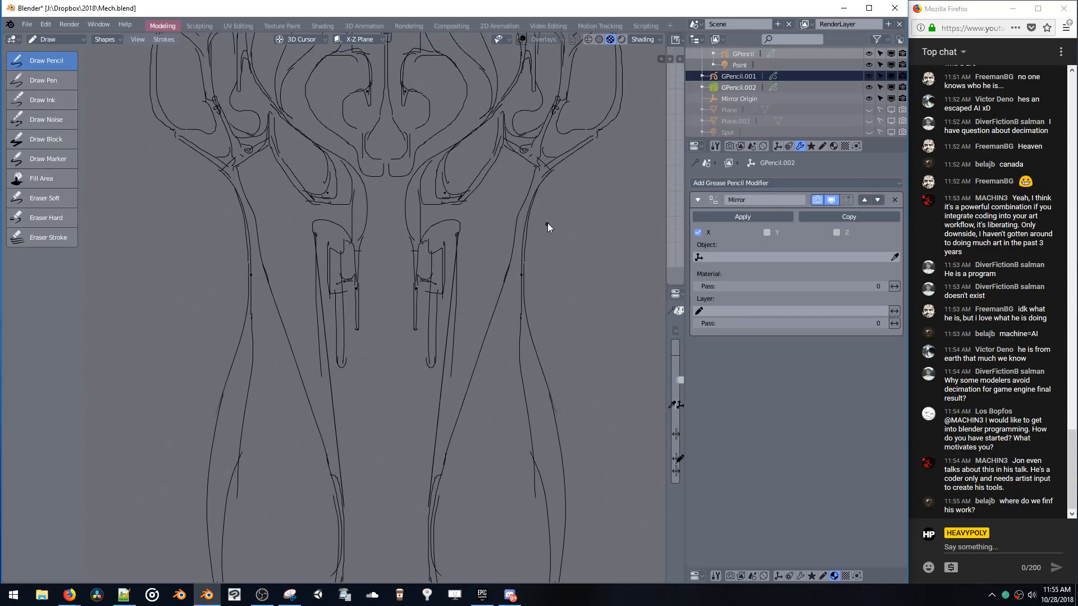
{"action": "mouse_move", "coordinate": [557, 202]}
{"action": "left_mouse_down"}
{"action": "mouse_move", "coordinate": [561, 230]}
{"action": "mouse_move", "coordinate": [564, 172]}
{"action": "mouse_move", "coordinate": [555, 174]}
{"action": "mouse_move", "coordinate": [565, 185]}
{"action": "mouse_move", "coordinate": [551, 179]}
{"action": "mouse_move", "coordinate": [578, 184]}
{"action": "mouse_move", "coordinate": [550, 187]}
{"action": "mouse_move", "coordinate": [562, 192]}
{"action": "left_mouse_up"}
{"action": "key", "text": "ctrl+z"}
{"action": "key", "text": "ctrl+z"}
{"action": "key", "text": "ctrl+z"}
{"action": "key", "text": "ctrl+z"}
{"action": "key", "text": "ctrl+z"}
{"action": "key", "text": "ctrl+z"}
{"action": "mouse_move", "coordinate": [562, 175]}
{"action": "middle_mouse_down", "text": "shift"}
{"action": "mouse_move", "coordinate": [544, 229]}
{"action": "mouse_move", "coordinate": [544, 198]}
{"action": "middle_mouse_up", "text": "shift"}
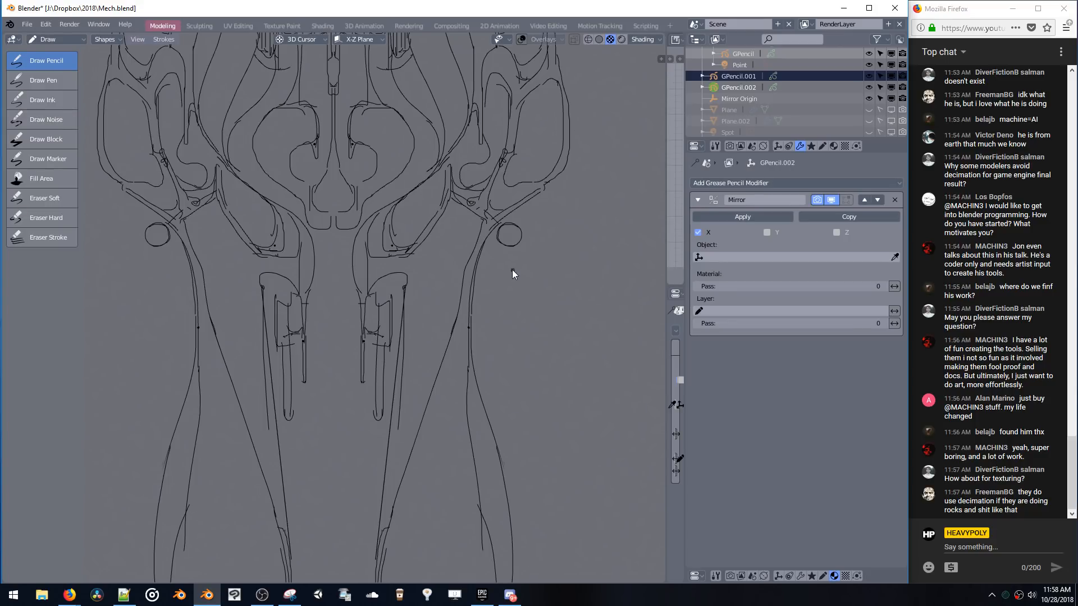
- Draw a rounded outer shell around the top of the inner thigh piston and continue it down to a rounded lower end
{"action": "middle_click_drag", "start_coordinate": [501, 276], "coordinate": [578, 233], "text": "shift"}
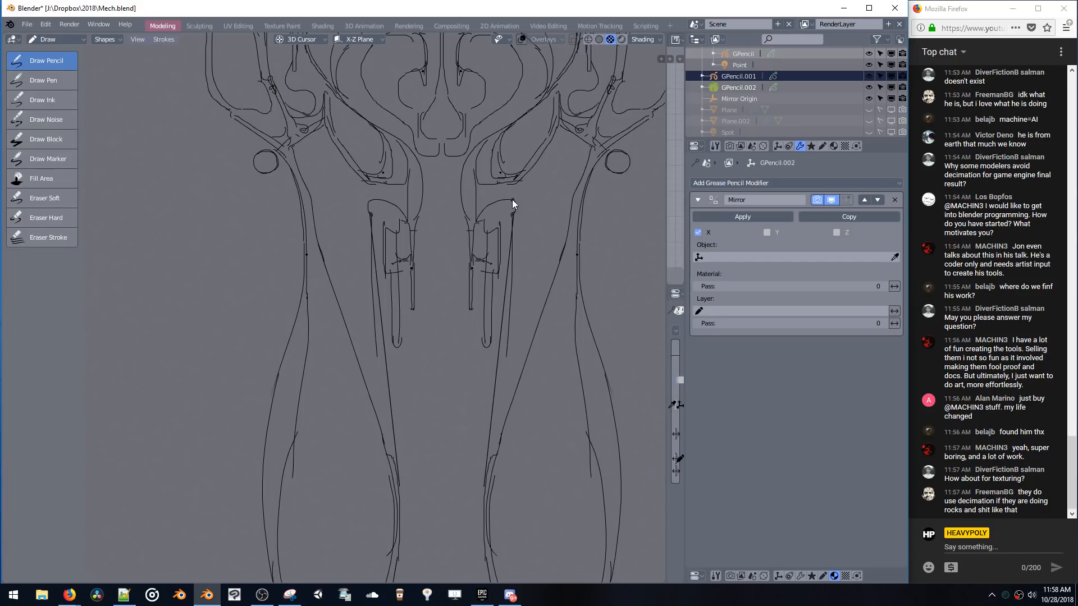
{"action": "mouse_move", "coordinate": [511, 199]}
{"action": "left_mouse_down"}
{"action": "mouse_move", "coordinate": [522, 224]}
{"action": "mouse_move", "coordinate": [512, 264]}
{"action": "left_mouse_up"}
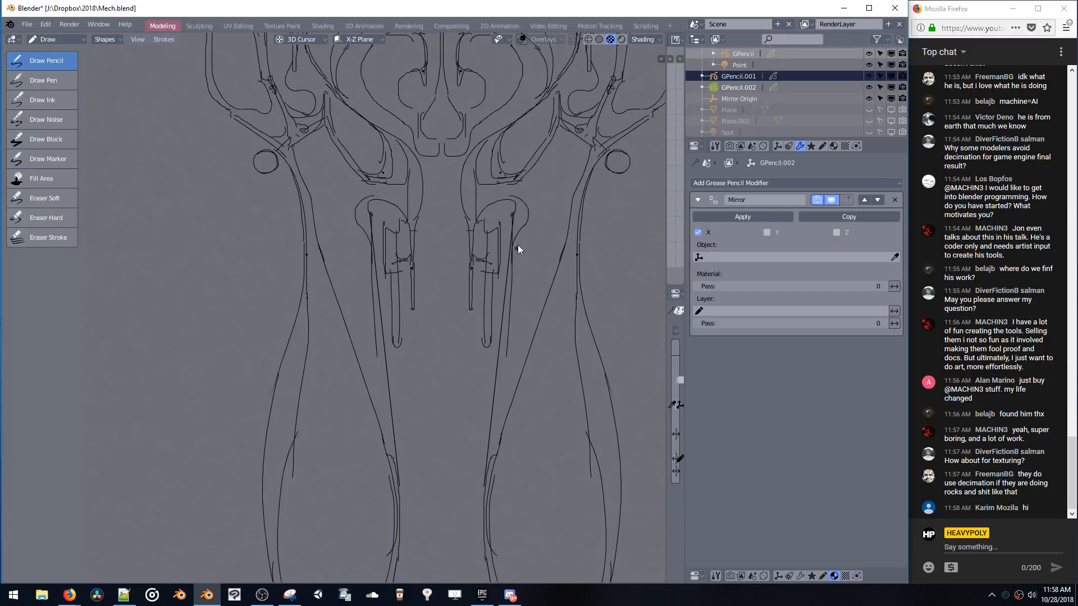
{"action": "key", "text": "ctrl+z"}
{"action": "left_click_drag", "start_coordinate": [526, 225], "coordinate": [512, 262]}
{"action": "left_click_drag", "start_coordinate": [507, 353], "coordinate": [489, 435]}
{"action": "key", "text": "ctrl+z"}
{"action": "middle_click_drag", "start_coordinate": [495, 341], "coordinate": [471, 387], "text": "shift"}
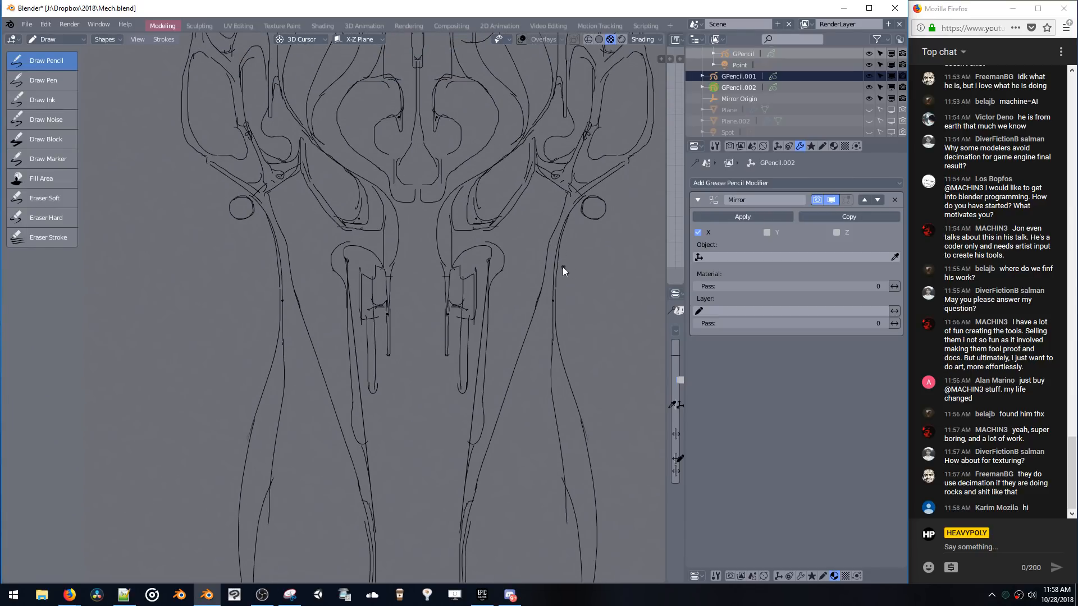
- Draw a short curved spur on the outer thigh and a contour line running down below it
{"action": "left_click_drag", "start_coordinate": [569, 274], "coordinate": [555, 334]}
{"action": "mouse_move", "coordinate": [615, 194]}
{"action": "middle_mouse_down", "text": "shift"}
{"action": "mouse_move", "coordinate": [594, 221]}
{"action": "mouse_move", "coordinate": [591, 206]}
{"action": "mouse_move", "coordinate": [580, 256]}
{"action": "middle_mouse_up", "text": "shift"}
{"action": "key", "text": "ctrl+z"}
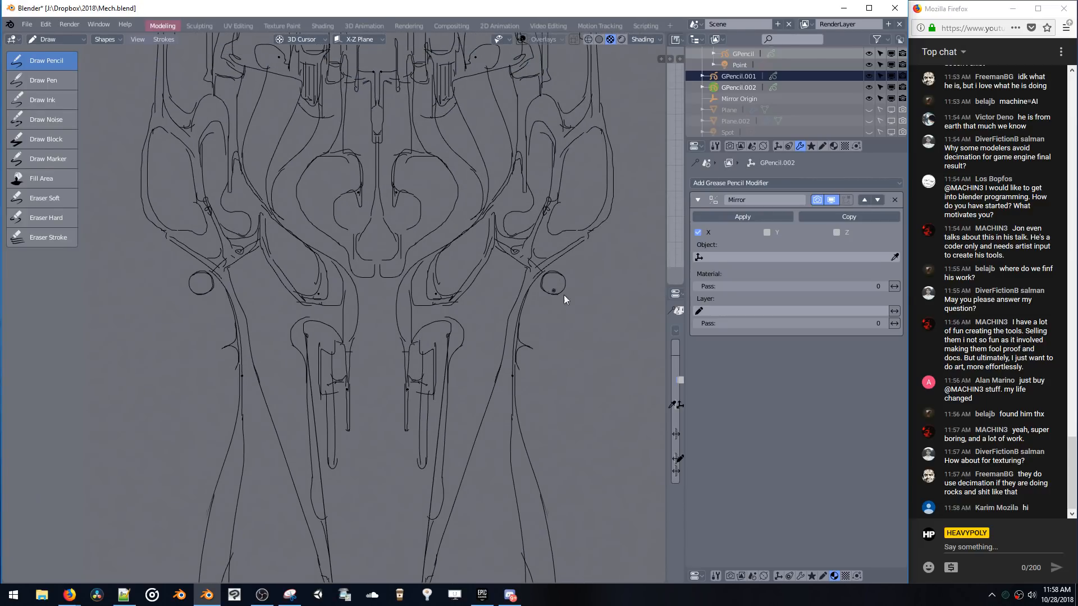
{"action": "left_click_drag", "start_coordinate": [519, 372], "coordinate": [526, 446]}
{"action": "mouse_move", "coordinate": [561, 268]}
{"action": "middle_mouse_down", "text": "shift"}
{"action": "mouse_move", "coordinate": [542, 278]}
{"action": "mouse_move", "coordinate": [560, 257]}
{"action": "middle_mouse_up", "text": "shift"}
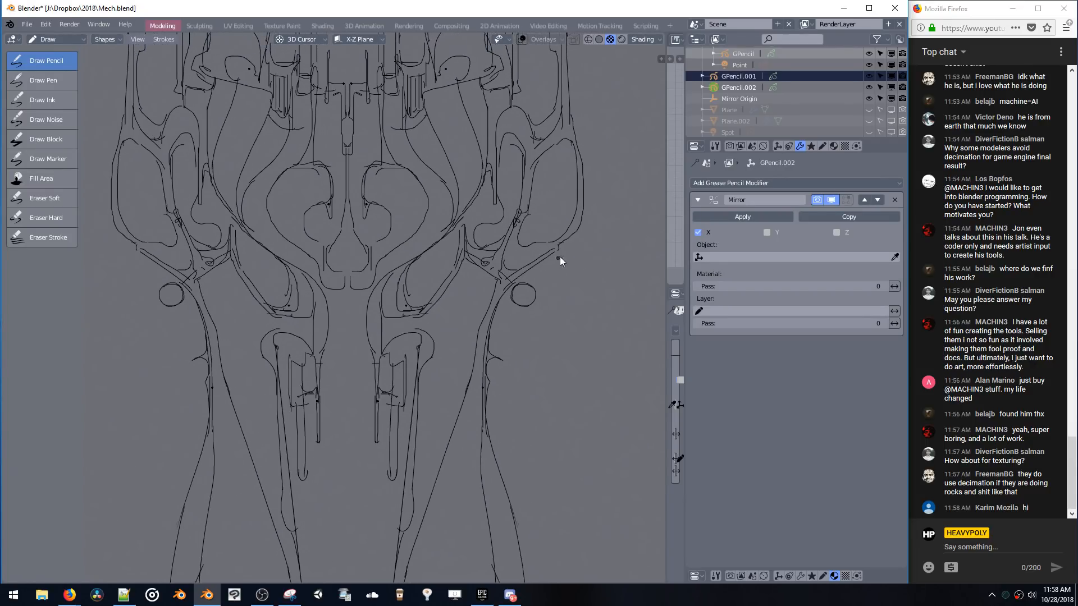
- Extend the outer hip guard with a straight spike stroke reaching outward and upward beside the hip joint
{"action": "left_click_drag", "start_coordinate": [558, 251], "coordinate": [597, 220]}
{"action": "scroll", "coordinate": [570, 237], "scroll_direction": "down", "scroll_amount": 5}
{"action": "scroll", "coordinate": [541, 215], "scroll_direction": "up", "scroll_amount": 3}
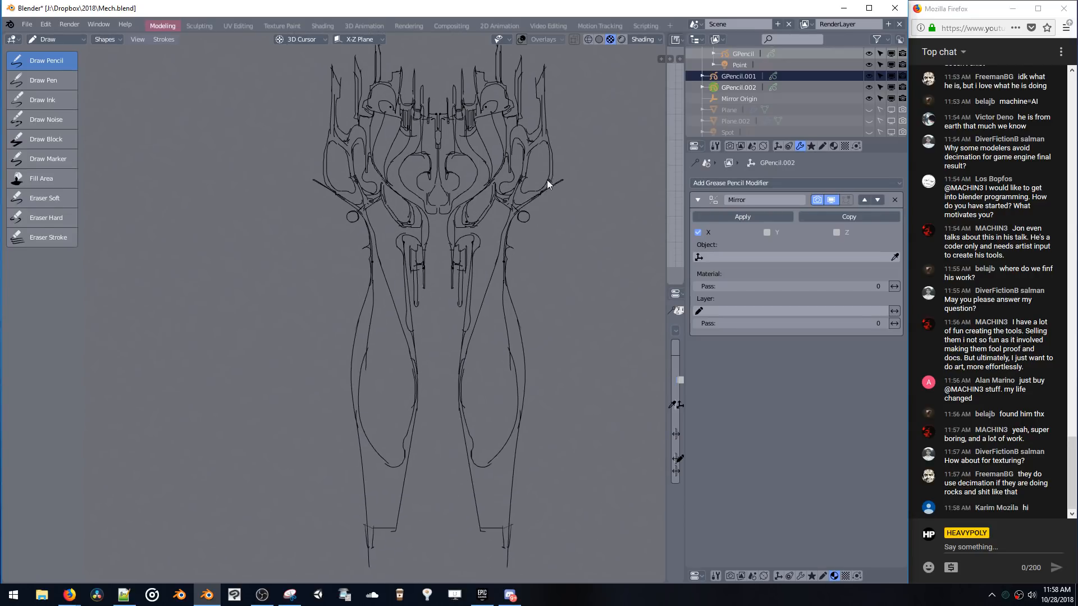
- Draw a contour line from the hip joint around the piston shell and down the inner thigh
{"action": "scroll", "coordinate": [533, 221], "scroll_direction": "down", "scroll_amount": 1}
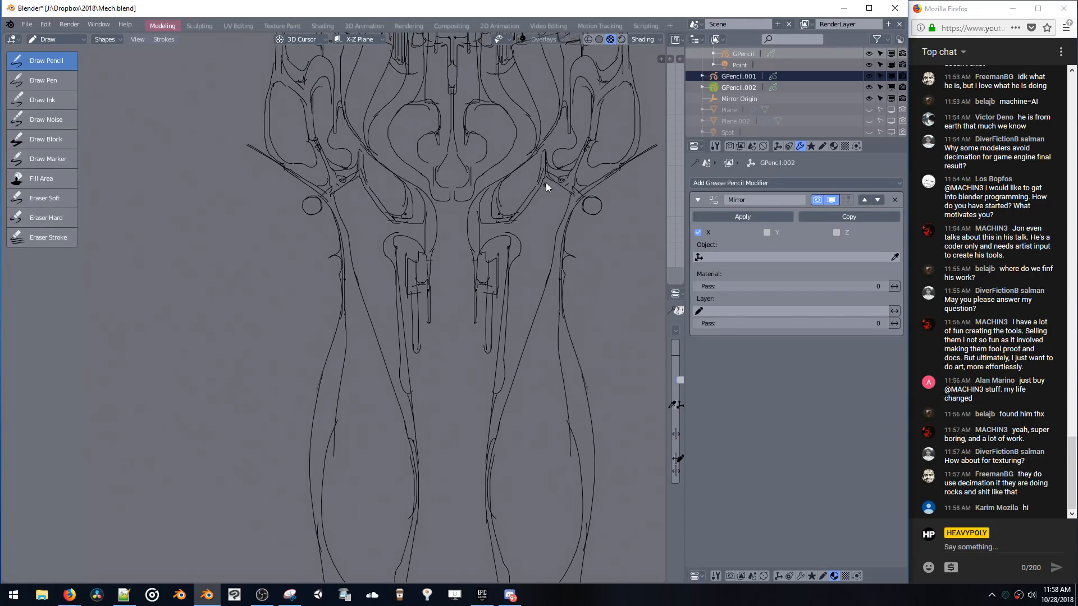
{"action": "left_click_drag", "start_coordinate": [486, 235], "coordinate": [486, 263]}
{"action": "left_click_drag", "start_coordinate": [547, 192], "coordinate": [525, 232]}
{"action": "key", "text": "ctrl+z"}
{"action": "left_click_drag", "start_coordinate": [552, 183], "coordinate": [513, 282]}
{"action": "left_click_drag", "start_coordinate": [497, 406], "coordinate": [492, 440]}
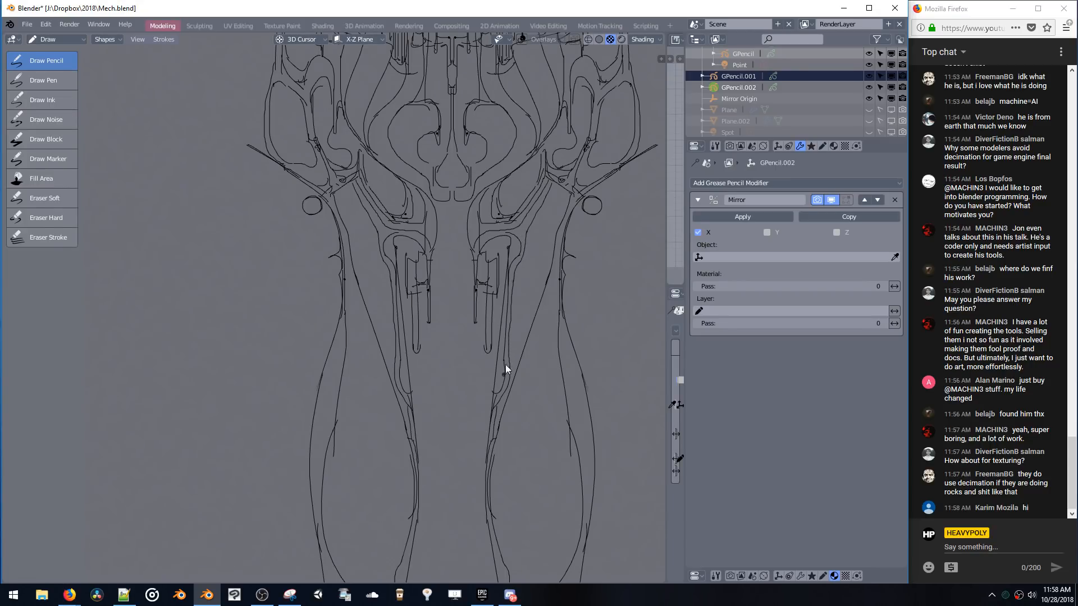
- Draw further wavy contour lines parallel to the first, running from the hip joint down the upper thigh
{"action": "mouse_move", "coordinate": [556, 186]}
{"action": "left_mouse_down"}
{"action": "mouse_move", "coordinate": [516, 285]}
{"action": "mouse_move", "coordinate": [515, 370]}
{"action": "left_mouse_up"}
{"action": "key", "text": "ctrl+z"}
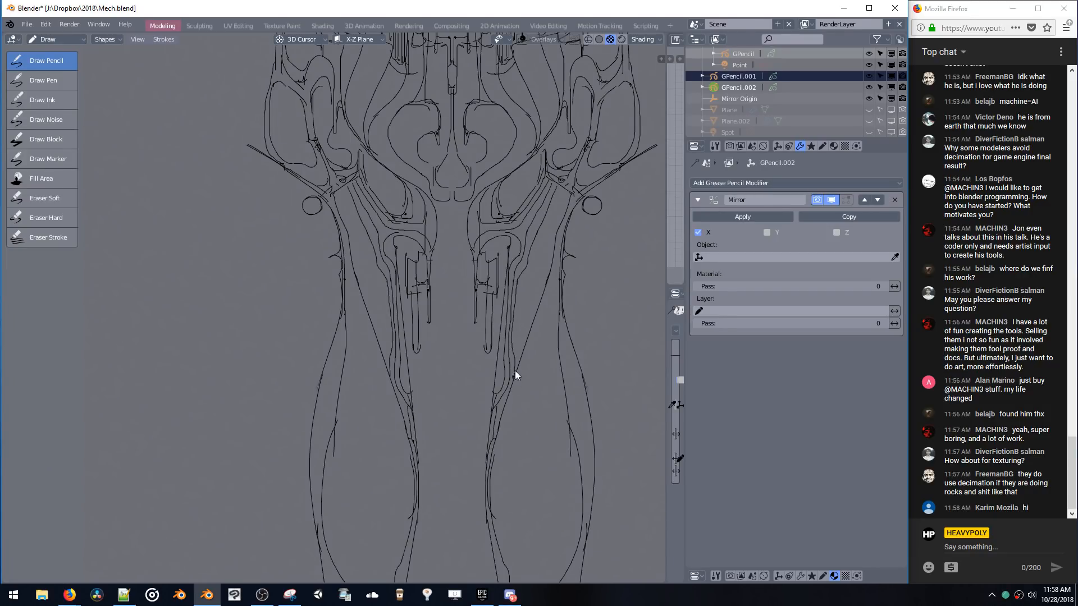
{"action": "left_click_drag", "start_coordinate": [561, 190], "coordinate": [526, 279]}
{"action": "key", "text": "ctrl+z"}
{"action": "left_click_drag", "start_coordinate": [527, 273], "coordinate": [522, 290]}
{"action": "key", "text": "ctrl+z"}
{"action": "left_click_drag", "start_coordinate": [521, 308], "coordinate": [515, 331]}
{"action": "key", "text": "ctrl+z"}
{"action": "left_click_drag", "start_coordinate": [519, 369], "coordinate": [519, 370]}
{"action": "left_click_drag", "start_coordinate": [592, 90], "coordinate": [586, 110]}
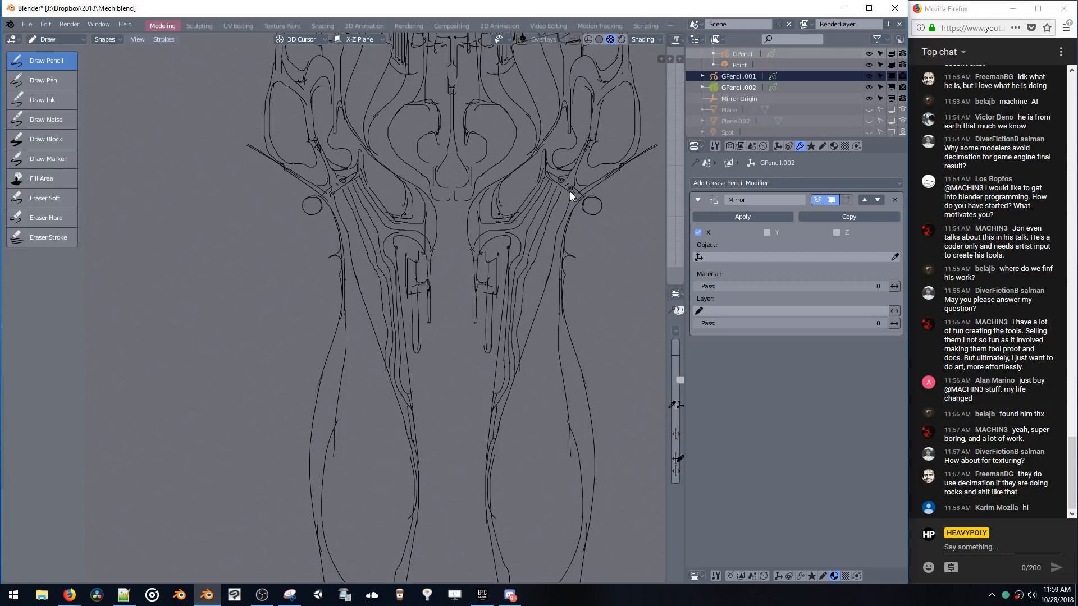
- Fill the outer part of the upper thigh with more flowing contour lines and a narrow leaf-shaped accent
{"action": "left_click_drag", "start_coordinate": [553, 232], "coordinate": [542, 262]}
{"action": "key", "text": "ctrl+z"}
{"action": "left_click_drag", "start_coordinate": [565, 193], "coordinate": [532, 275]}
{"action": "key", "text": "ctrl+z"}
{"action": "key", "text": "ctrl+z"}
{"action": "key", "text": "ctrl+z"}
{"action": "left_click_drag", "start_coordinate": [566, 193], "coordinate": [550, 243]}
{"action": "key", "text": "ctrl+z"}
{"action": "left_click_drag", "start_coordinate": [565, 193], "coordinate": [548, 248]}
{"action": "mouse_move", "coordinate": [523, 321]}
{"action": "left_mouse_down"}
{"action": "mouse_move", "coordinate": [521, 353]}
{"action": "mouse_move", "coordinate": [532, 308]}
{"action": "left_mouse_up"}
{"action": "left_click_drag", "start_coordinate": [546, 270], "coordinate": [545, 285]}
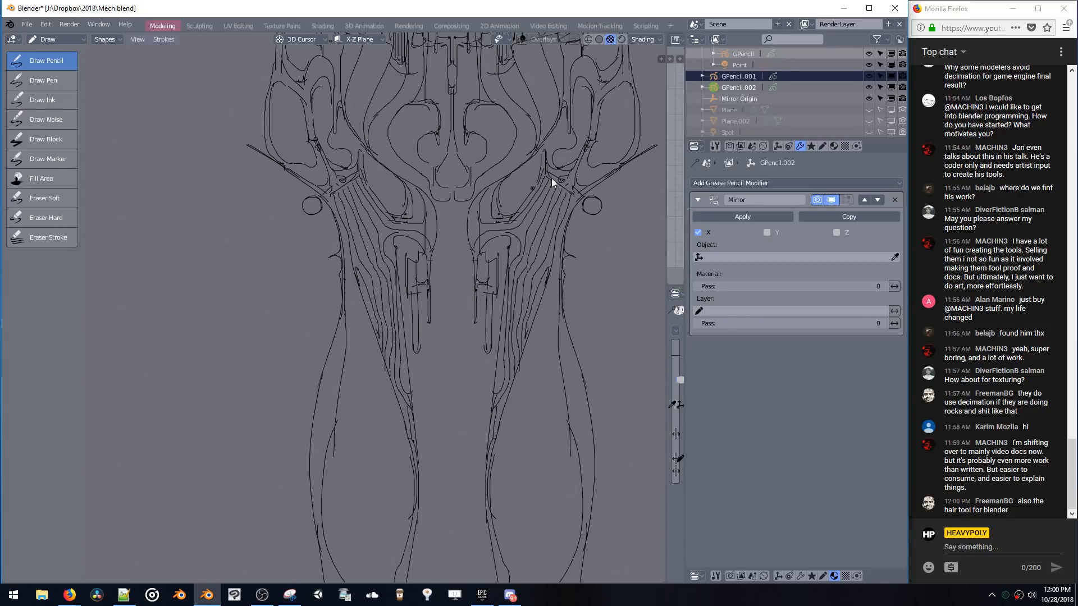
{"action": "left_click", "coordinate": [58, 224]}
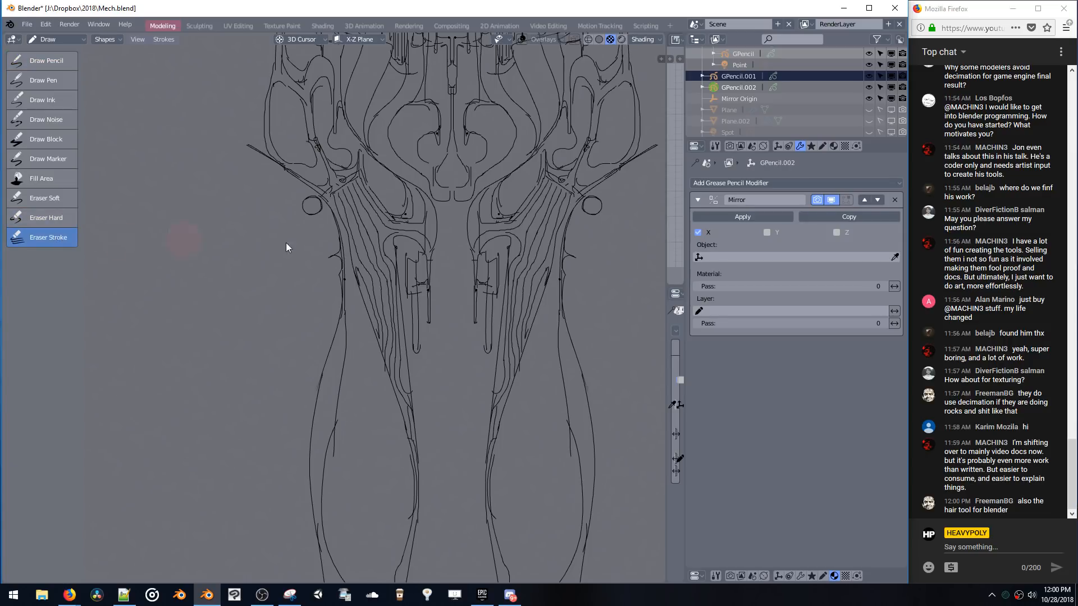
{"action": "left_click_drag", "start_coordinate": [478, 230], "coordinate": [475, 237]}
{"action": "key", "text": "ctrl+z"}
{"action": "left_click_drag", "start_coordinate": [477, 230], "coordinate": [476, 235]}
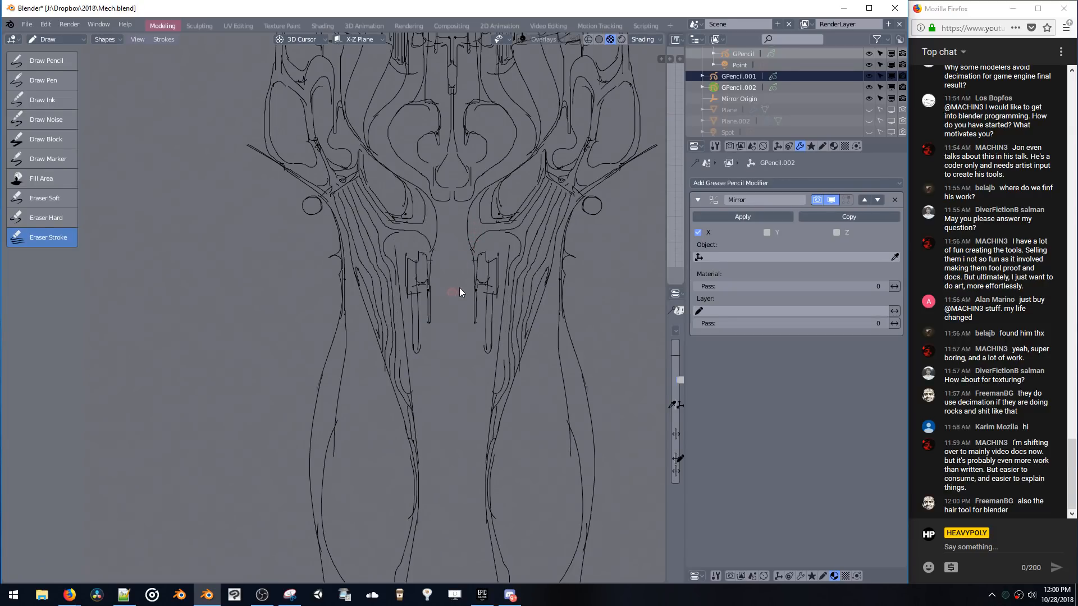
{"action": "key", "text": "ctrl+z"}
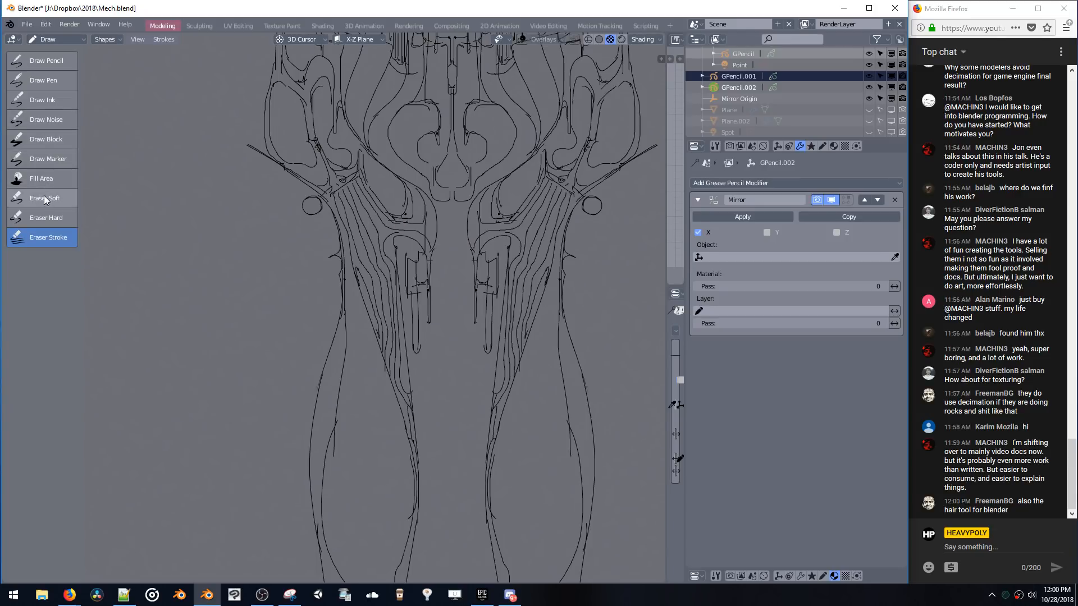
{"action": "left_click", "coordinate": [62, 216]}
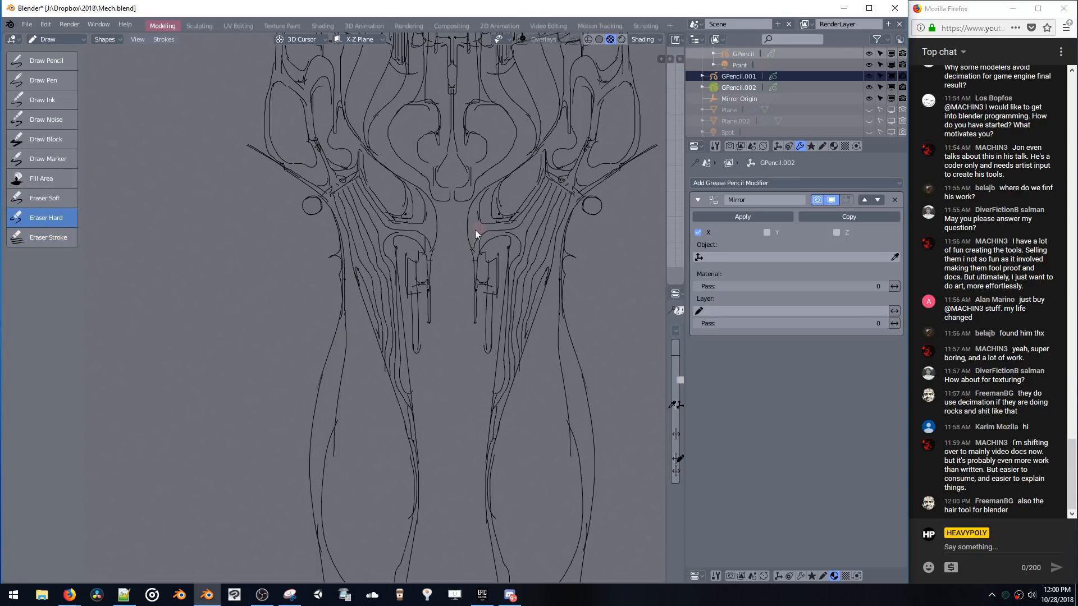
{"action": "scroll", "coordinate": [474, 256], "scroll_direction": "up", "scroll_amount": 5}
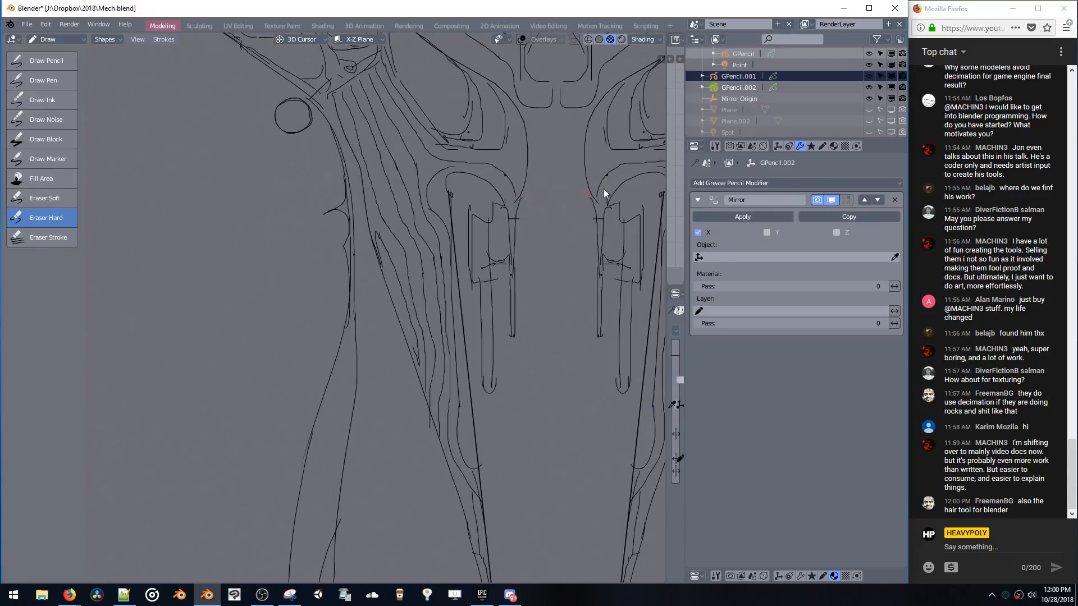
{"action": "left_click_drag", "start_coordinate": [543, 217], "coordinate": [533, 246]}
{"action": "key", "text": "ctrl+z"}
{"action": "key", "text": "ctrl+z"}
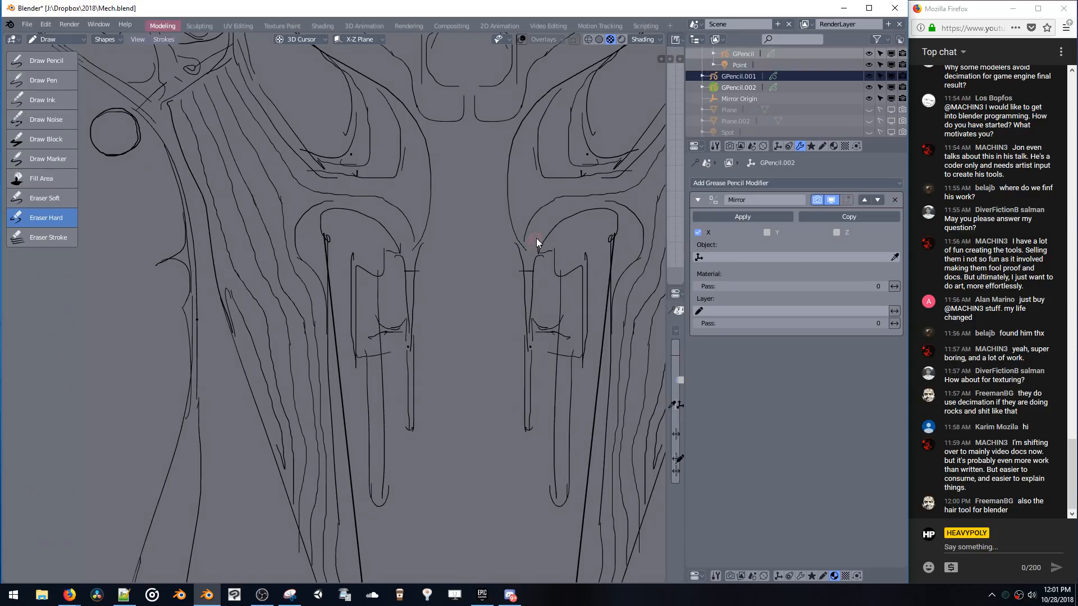
{"action": "middle_click_drag", "start_coordinate": [514, 237], "coordinate": [211, 153], "text": "shift"}
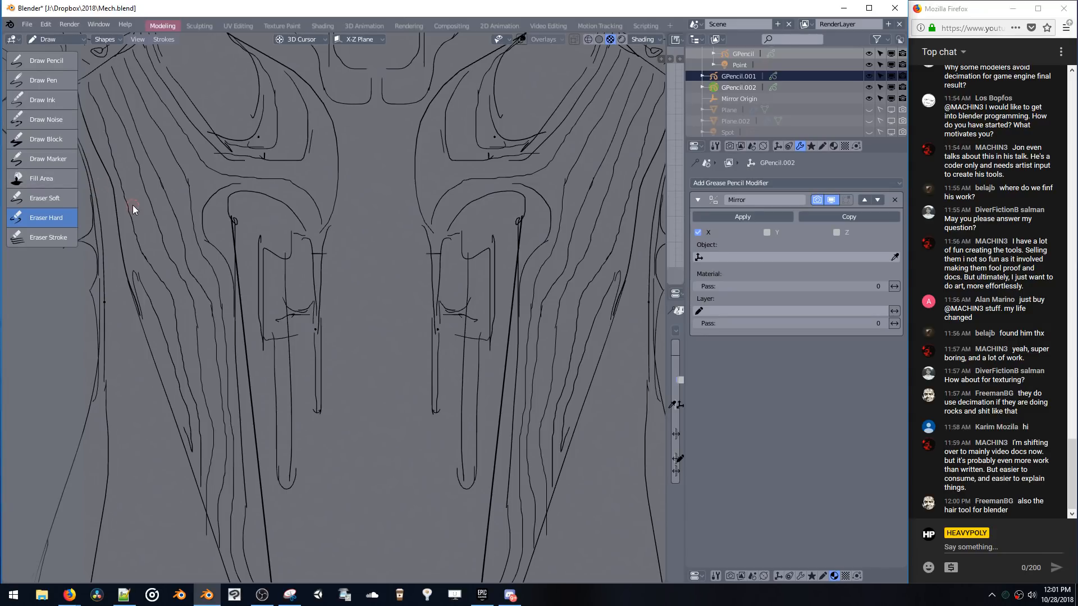
{"action": "left_click", "coordinate": [56, 60]}
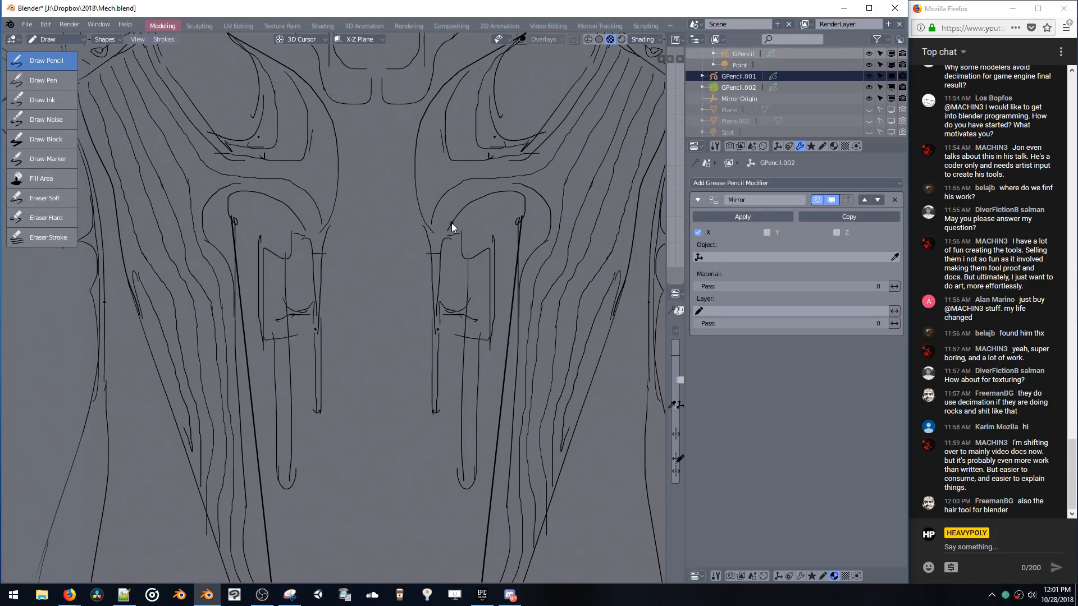
{"action": "left_click_drag", "start_coordinate": [450, 239], "coordinate": [449, 243]}
{"action": "key", "text": "ctrl+z"}
- Add short vertical pencil strokes in and beside the central pelvis piece between the hips
{"action": "middle_click_drag", "start_coordinate": [429, 64], "coordinate": [466, 154], "text": "shift"}
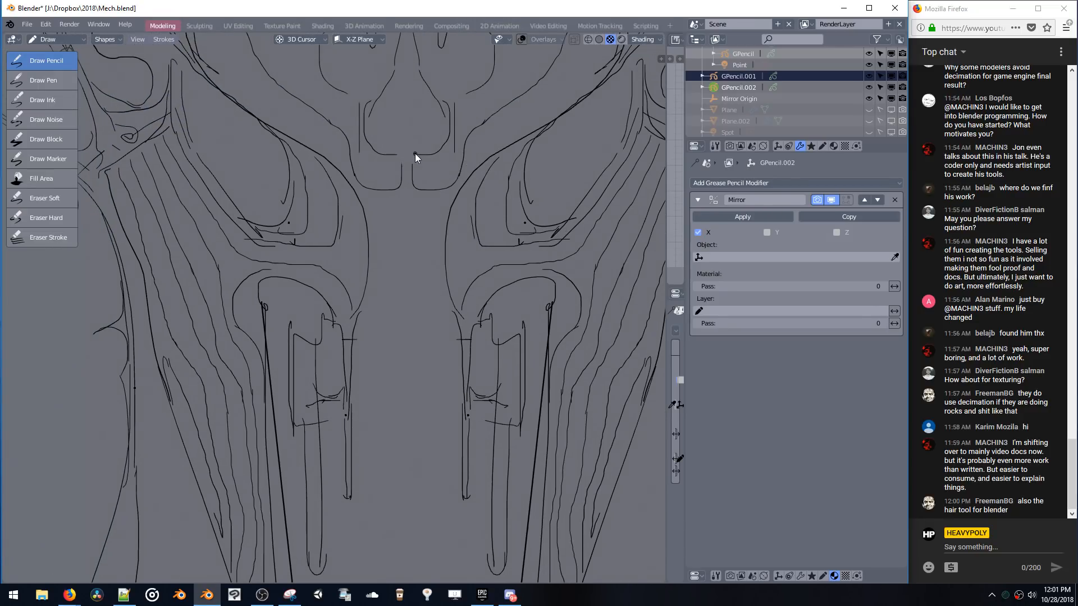
{"action": "left_click_drag", "start_coordinate": [413, 154], "coordinate": [413, 163]}
{"action": "scroll", "coordinate": [458, 217], "scroll_direction": "down", "scroll_amount": 3}
{"action": "scroll", "coordinate": [444, 224], "scroll_direction": "down", "scroll_amount": 4}
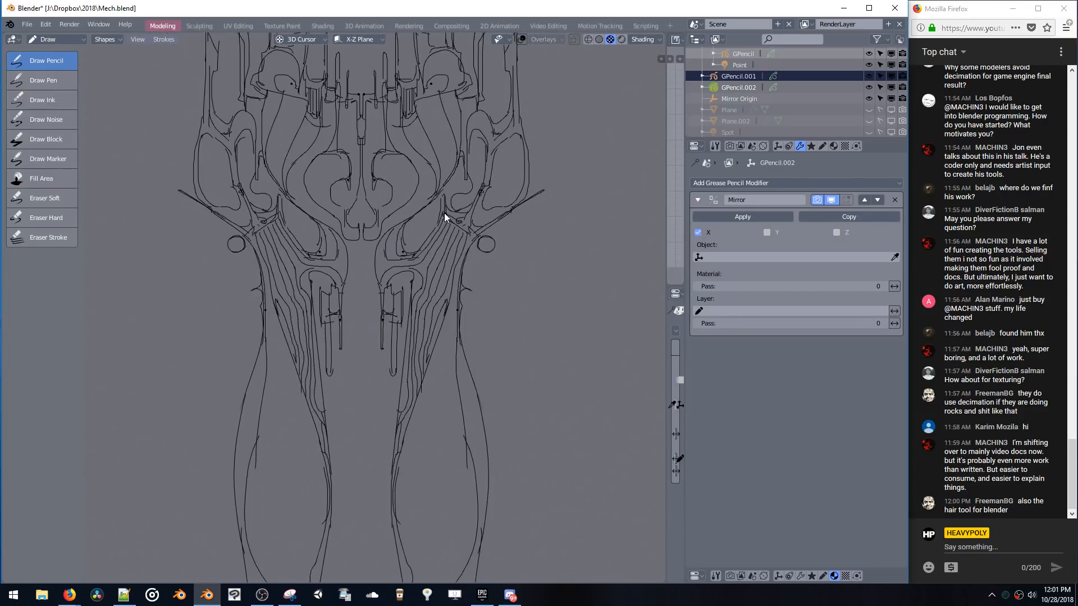
{"action": "scroll", "coordinate": [447, 226], "scroll_direction": "up", "scroll_amount": 6}
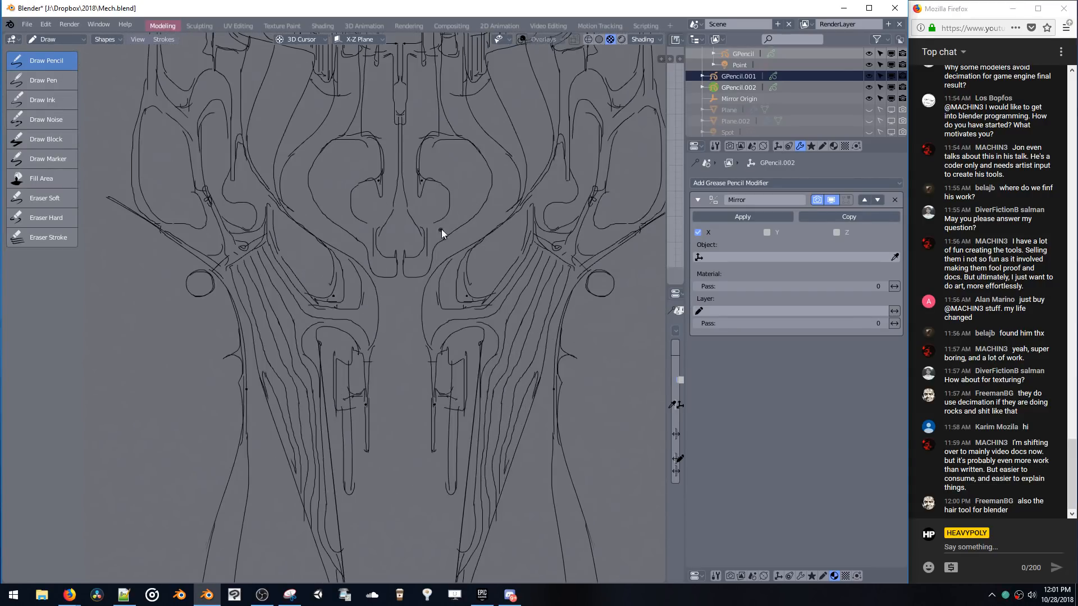
{"action": "left_click_drag", "start_coordinate": [490, 205], "coordinate": [484, 179]}
{"action": "mouse_move", "coordinate": [480, 204]}
{"action": "left_mouse_down"}
{"action": "mouse_move", "coordinate": [480, 175]}
{"action": "mouse_move", "coordinate": [478, 212]}
{"action": "left_mouse_up"}
{"action": "key", "text": "ctrl+z"}
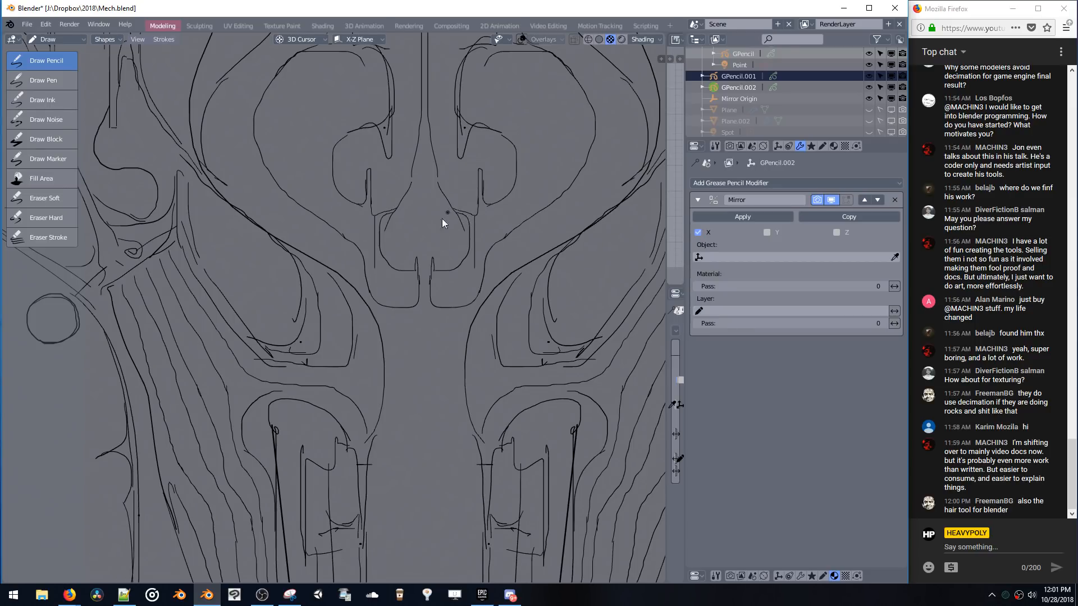
- Draw an egg-shaped piece in the centre between the two inner thigh pistons
{"action": "scroll", "coordinate": [470, 126], "scroll_direction": "down", "scroll_amount": 6}
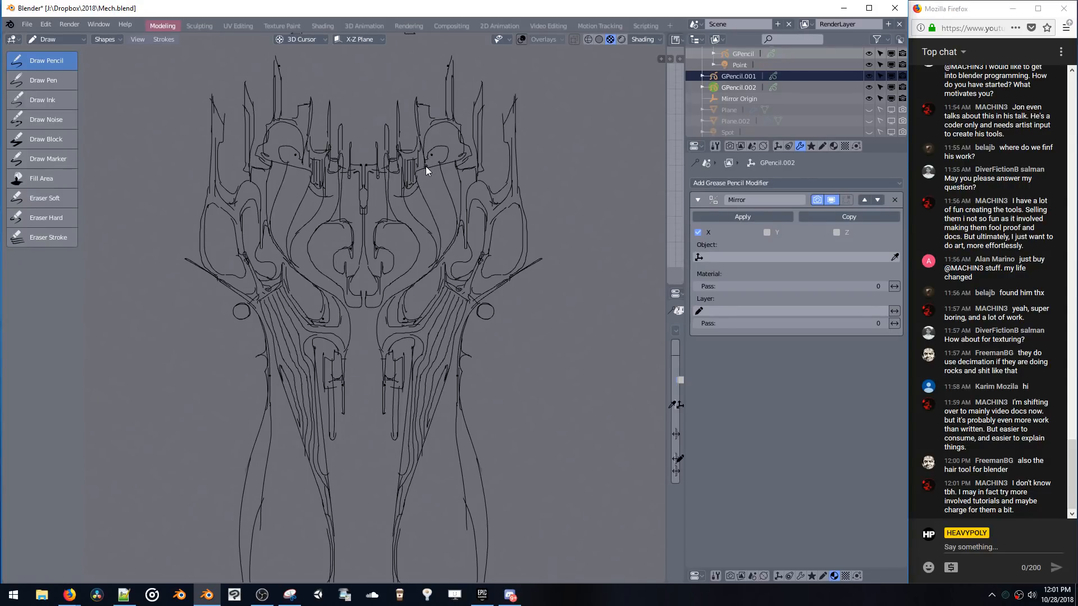
{"action": "scroll", "coordinate": [437, 213], "scroll_direction": "up", "scroll_amount": 5}
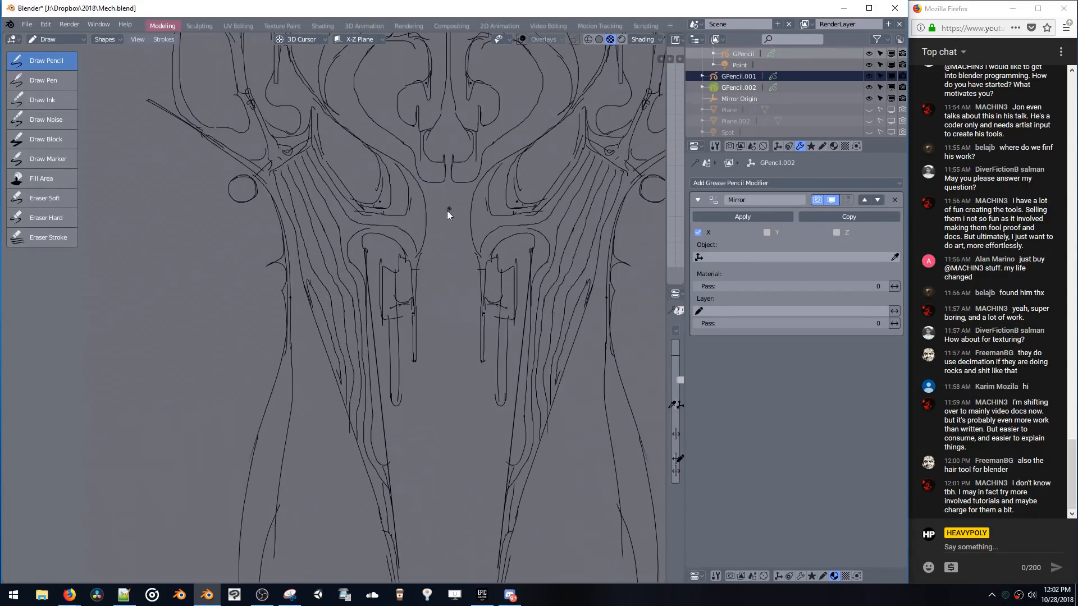
{"action": "scroll", "coordinate": [515, 208], "scroll_direction": "up", "scroll_amount": 2}
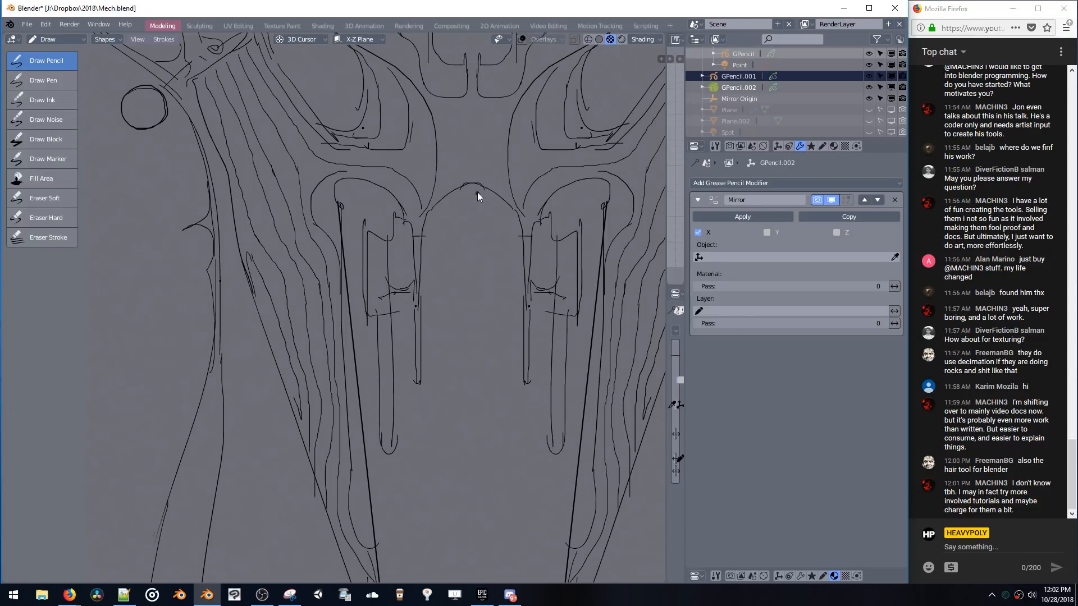
{"action": "mouse_move", "coordinate": [464, 186]}
{"action": "left_mouse_down"}
{"action": "mouse_move", "coordinate": [481, 188]}
{"action": "mouse_move", "coordinate": [471, 236]}
{"action": "left_mouse_up"}
{"action": "left_click_drag", "start_coordinate": [491, 197], "coordinate": [491, 225]}
{"action": "left_click_drag", "start_coordinate": [497, 213], "coordinate": [492, 220]}
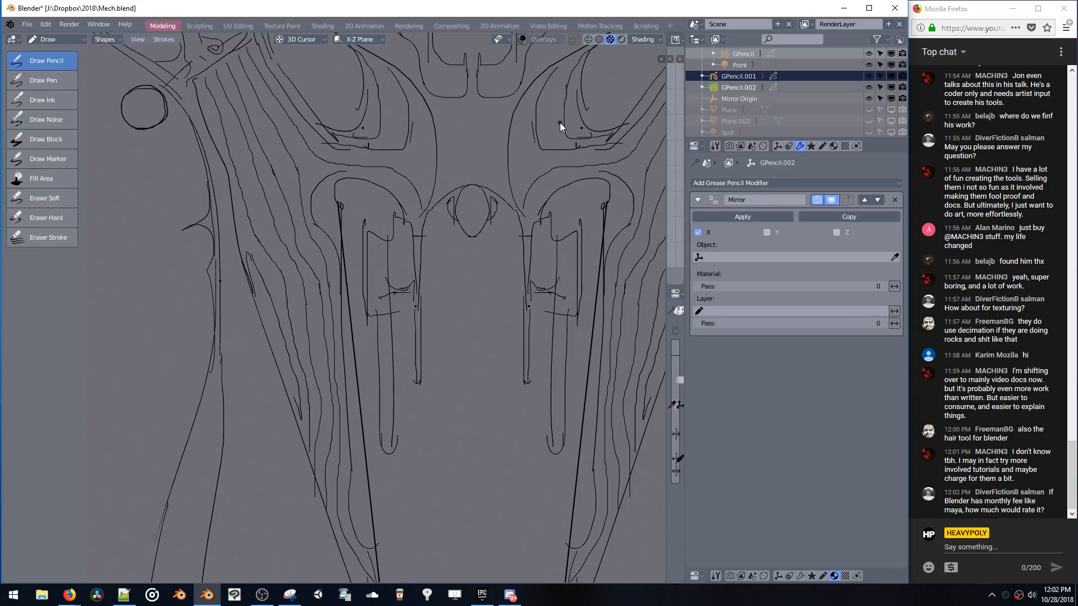
{"action": "middle_click_drag", "start_coordinate": [509, 169], "coordinate": [504, 221], "text": "shift"}
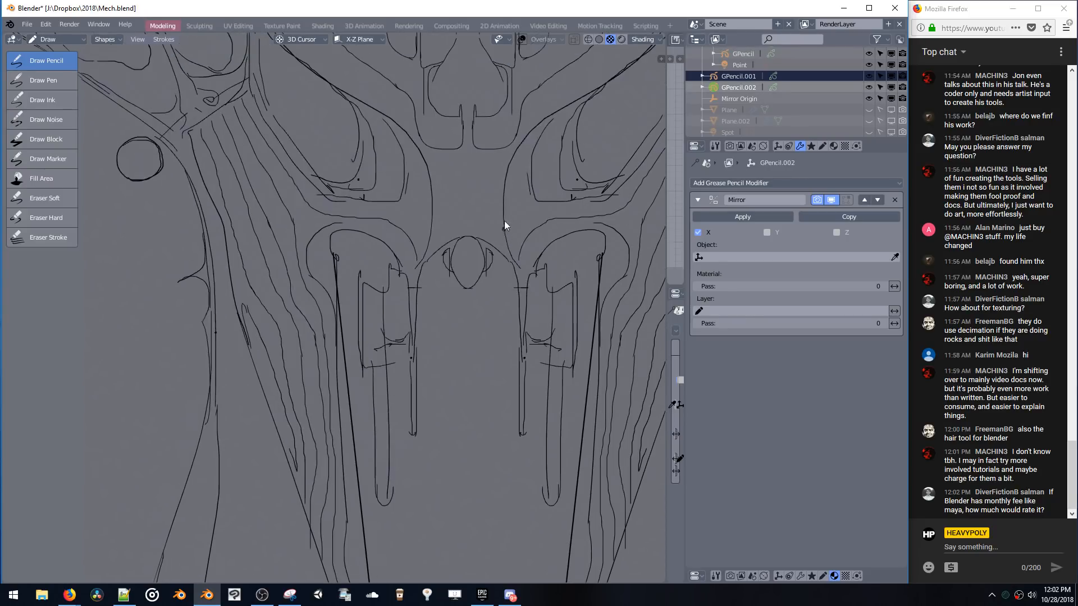
{"action": "key", "text": "ctrl+z"}
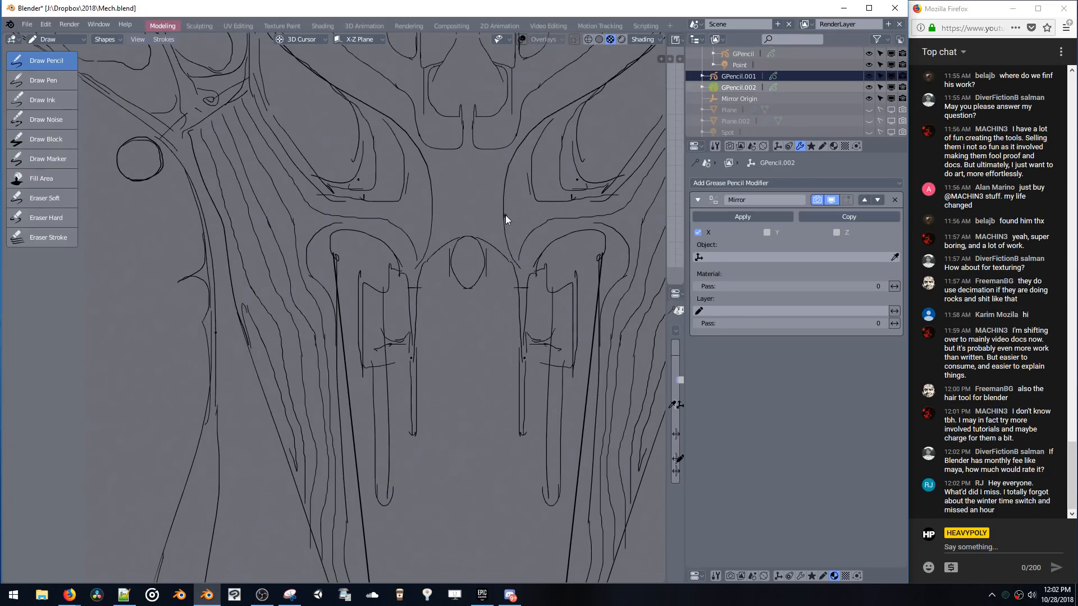
{"action": "key", "text": "ctrl+z"}
{"action": "middle_click_drag", "start_coordinate": [505, 246], "coordinate": [498, 207], "text": "shift"}
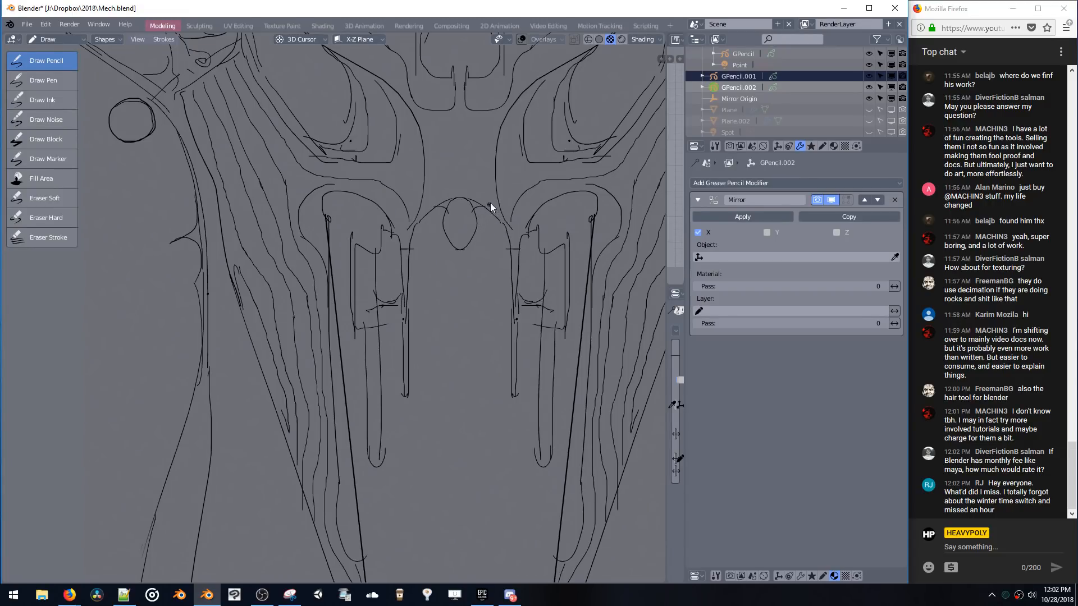
- Leave drawing mode, select Plane.002 and make it visible, selectable and enabled in the viewport
{"action": "scroll", "coordinate": [490, 204], "scroll_direction": "down", "scroll_amount": 5}
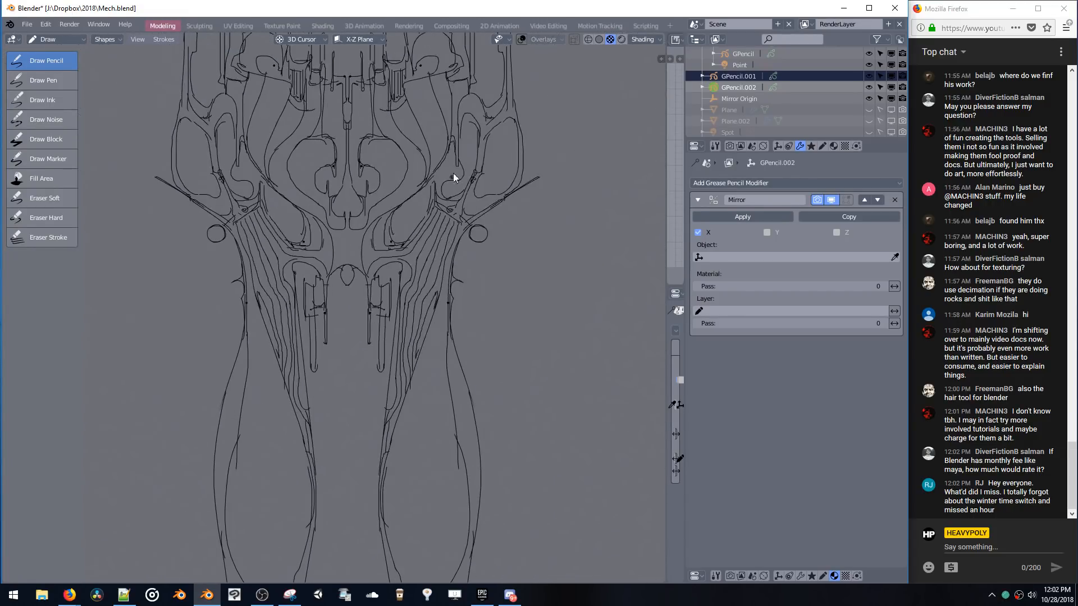
{"action": "scroll", "coordinate": [453, 177], "scroll_direction": "down", "scroll_amount": 5}
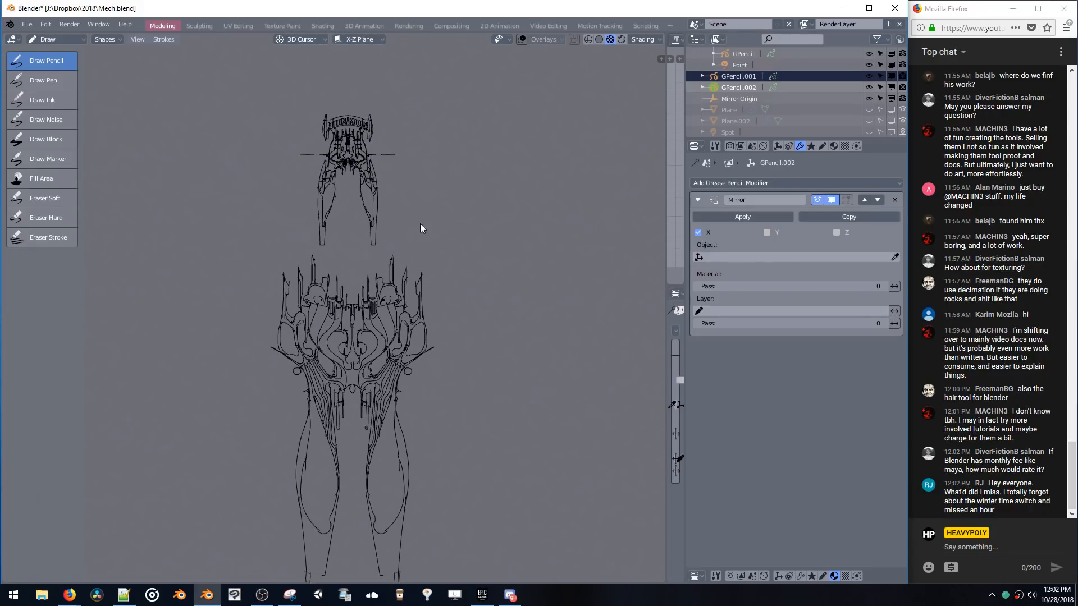
{"action": "mouse_move", "coordinate": [420, 224]}
{"action": "middle_mouse_down", "text": "shift"}
{"action": "mouse_move", "coordinate": [449, 262]}
{"action": "mouse_move", "coordinate": [478, 142]}
{"action": "mouse_move", "coordinate": [468, 261]}
{"action": "mouse_move", "coordinate": [436, 204]}
{"action": "middle_mouse_up", "text": "shift"}
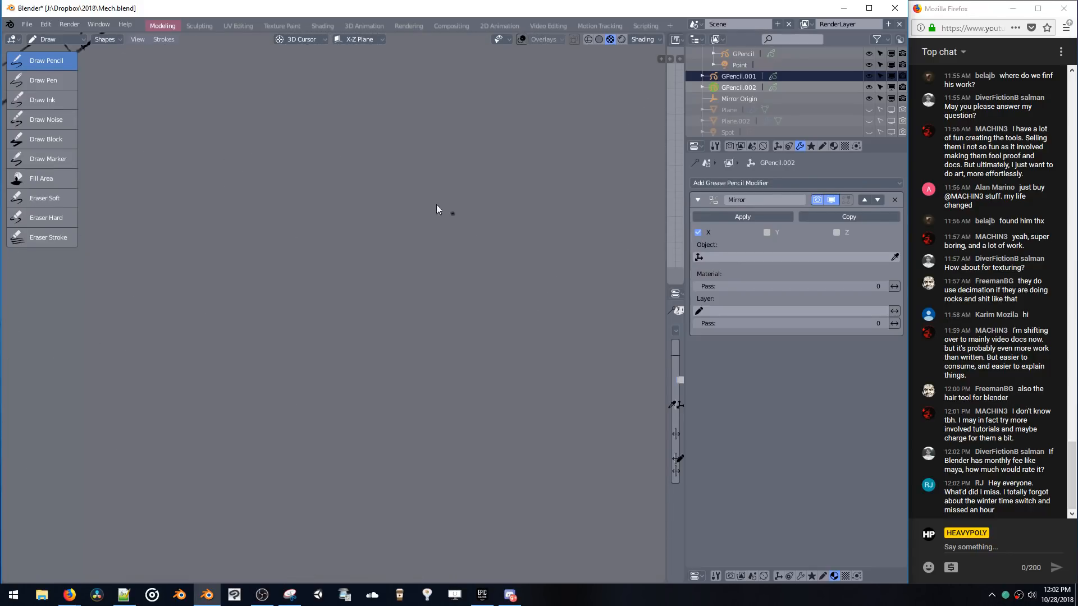
{"action": "mouse_move", "coordinate": [406, 154]}
{"action": "middle_mouse_down", "text": "ctrl"}
{"action": "mouse_move", "coordinate": [440, 199]}
{"action": "mouse_move", "coordinate": [520, 183]}
{"action": "mouse_move", "coordinate": [404, 159]}
{"action": "mouse_move", "coordinate": [385, 187]}
{"action": "mouse_move", "coordinate": [548, 192]}
{"action": "mouse_move", "coordinate": [464, 163]}
{"action": "middle_mouse_up", "text": "ctrl"}
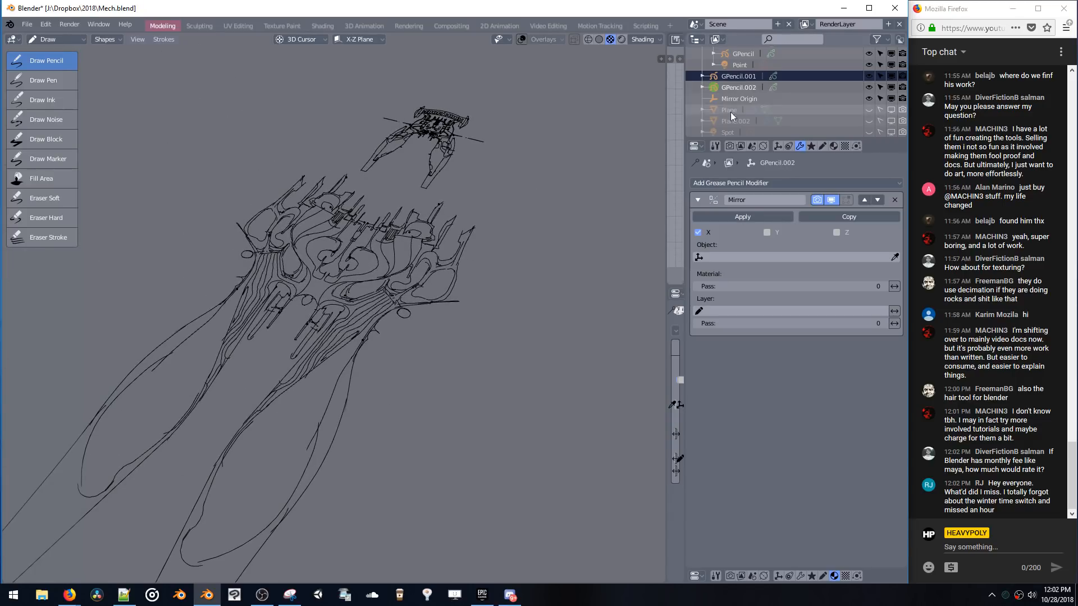
{"action": "key", "text": "Tab"}
{"action": "scroll", "coordinate": [730, 105], "scroll_direction": "down", "scroll_amount": 1}
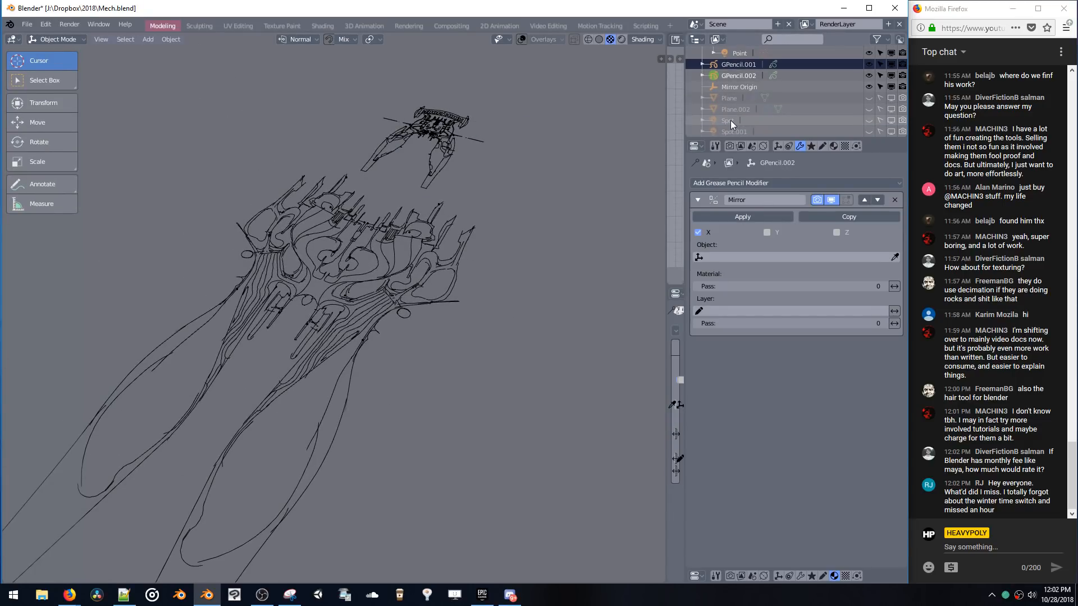
{"action": "left_click", "coordinate": [731, 110]}
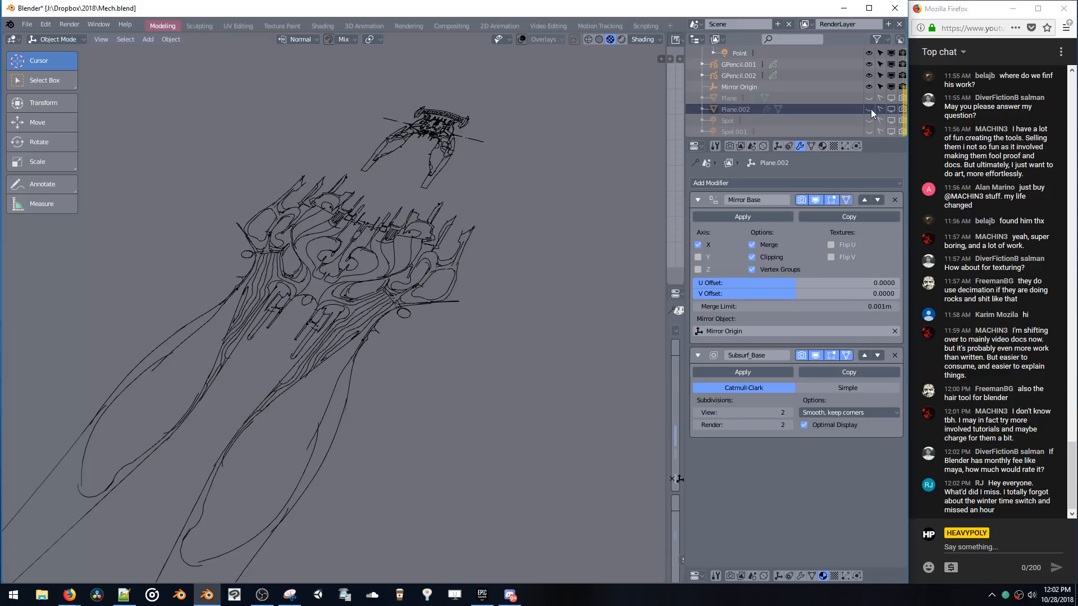
{"action": "left_click", "coordinate": [871, 110]}
{"action": "left_click", "coordinate": [880, 111]}
{"action": "left_click", "coordinate": [892, 111]}
- Move the Plane.002 mesh in the scene and save the Blender file
{"action": "middle_click_drag", "start_coordinate": [587, 125], "coordinate": [522, 93]}
{"action": "key", "text": "space"}
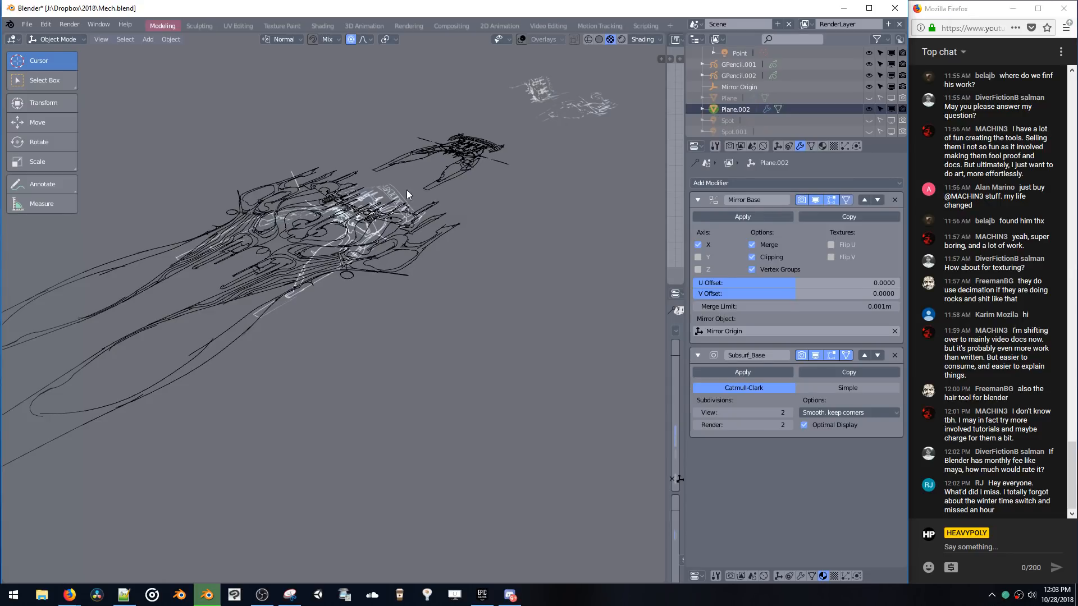
{"action": "left_click", "coordinate": [26, 24]}
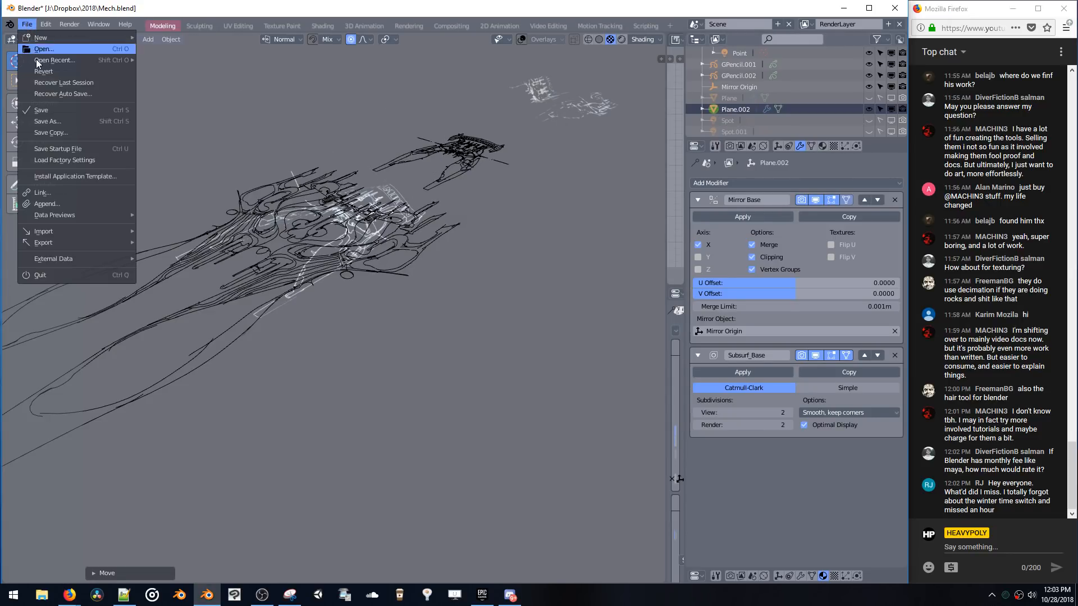
{"action": "left_click", "coordinate": [41, 110]}
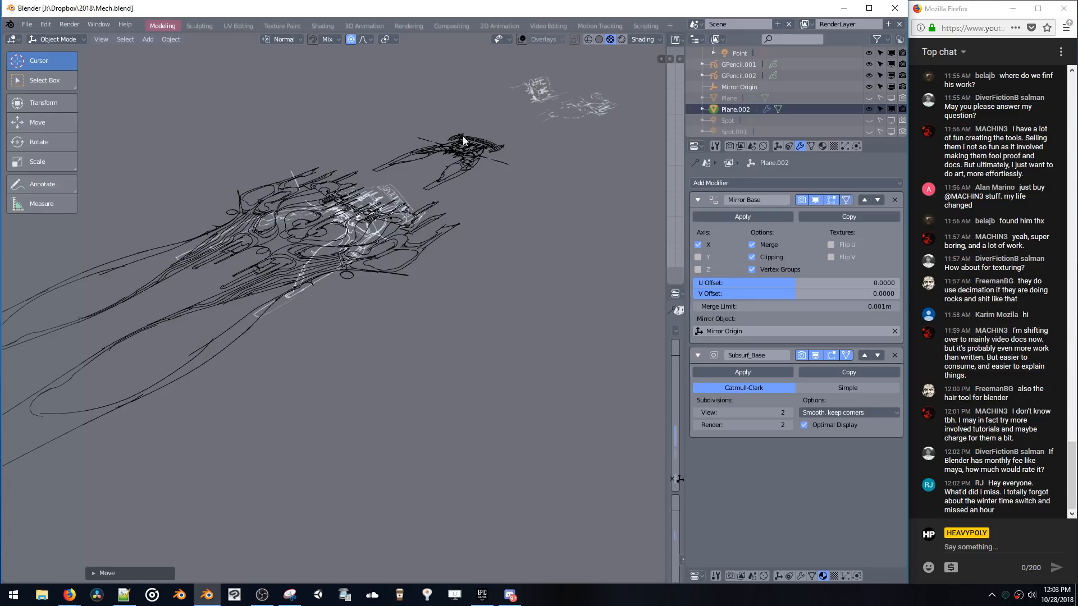
{"action": "key", "text": "g"}
{"action": "key", "text": "z"}
{"action": "key", "text": "Escape"}
- Turn off proportional editing and move Plane.002 along the Z axis
{"action": "left_click", "coordinate": [352, 40]}
{"action": "key", "text": "g"}
{"action": "key", "text": "z"}
{"action": "left_click", "coordinate": [554, 175]}
- Move Plane.002 along the global Y axis
{"action": "middle_click_drag", "start_coordinate": [554, 176], "coordinate": [497, 160]}
{"action": "key", "text": "g"}
{"action": "key", "text": "y"}
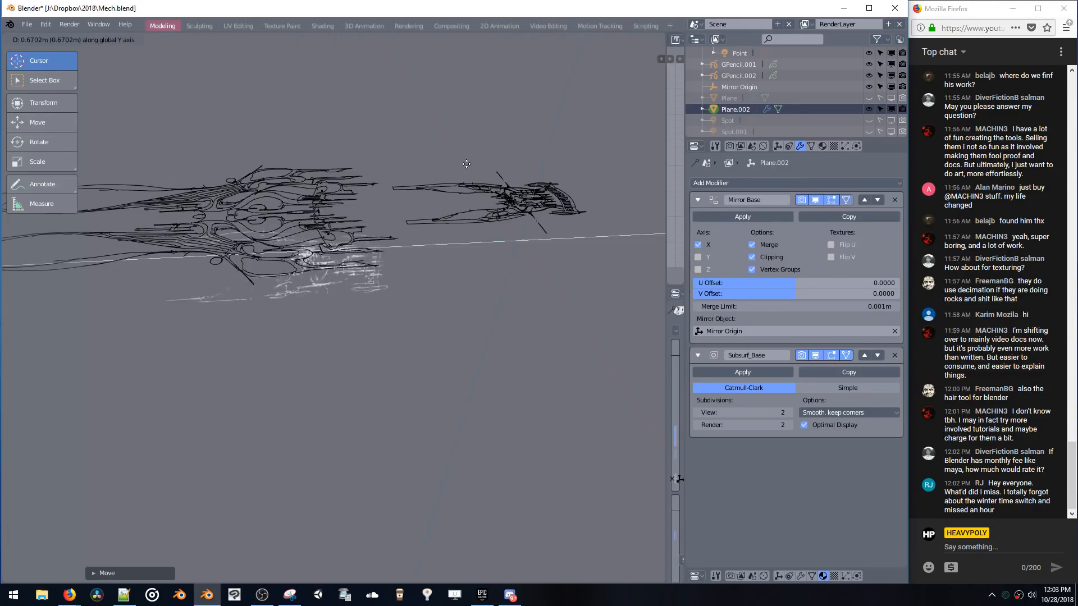
{"action": "left_click", "coordinate": [677, 181]}
- Scale the geometry of Plane.002 in edit mode and return to object mode
{"action": "mouse_move", "coordinate": [677, 181]}
{"action": "middle_mouse_down"}
{"action": "mouse_move", "coordinate": [419, 176]}
{"action": "mouse_move", "coordinate": [581, 172]}
{"action": "mouse_move", "coordinate": [536, 228]}
{"action": "mouse_move", "coordinate": [445, 159]}
{"action": "mouse_move", "coordinate": [350, 126]}
{"action": "mouse_move", "coordinate": [364, 138]}
{"action": "mouse_move", "coordinate": [547, 174]}
{"action": "mouse_move", "coordinate": [358, 136]}
{"action": "mouse_move", "coordinate": [416, 84]}
{"action": "middle_mouse_up"}
{"action": "key", "text": "Tab"}
{"action": "middle_click_drag", "start_coordinate": [373, 120], "coordinate": [425, 145]}
{"action": "double_click", "coordinate": [419, 181]}
{"action": "key", "text": "KP_Decimal"}
{"action": "middle_click_drag", "start_coordinate": [430, 183], "coordinate": [484, 169]}
{"action": "key", "text": "s"}
{"action": "key", "text": "Tab"}
{"action": "mouse_move", "coordinate": [466, 240]}
{"action": "middle_mouse_down"}
{"action": "mouse_move", "coordinate": [344, 214]}
{"action": "mouse_move", "coordinate": [299, 154]}
{"action": "mouse_move", "coordinate": [271, 180]}
{"action": "mouse_move", "coordinate": [351, 148]}
{"action": "mouse_move", "coordinate": [398, 176]}
{"action": "mouse_move", "coordinate": [431, 150]}
{"action": "mouse_move", "coordinate": [473, 147]}
{"action": "mouse_move", "coordinate": [407, 140]}
{"action": "mouse_move", "coordinate": [378, 210]}
{"action": "mouse_move", "coordinate": [406, 220]}
{"action": "mouse_move", "coordinate": [270, 163]}
{"action": "mouse_move", "coordinate": [451, 171]}
{"action": "mouse_move", "coordinate": [446, 224]}
{"action": "mouse_move", "coordinate": [479, 161]}
{"action": "middle_mouse_up"}
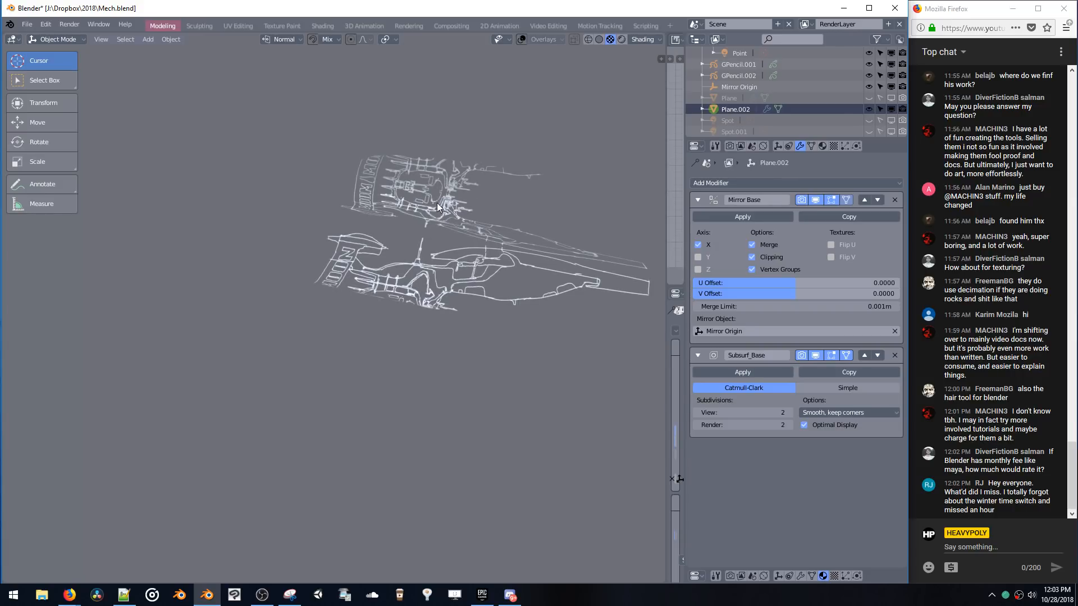
- Select all linked faces of Plane.002 in edit mode and widen the UV editor beside the viewport
{"action": "key", "text": "Tab"}
{"action": "key", "text": "l"}
{"action": "key", "text": "ctrl+l"}
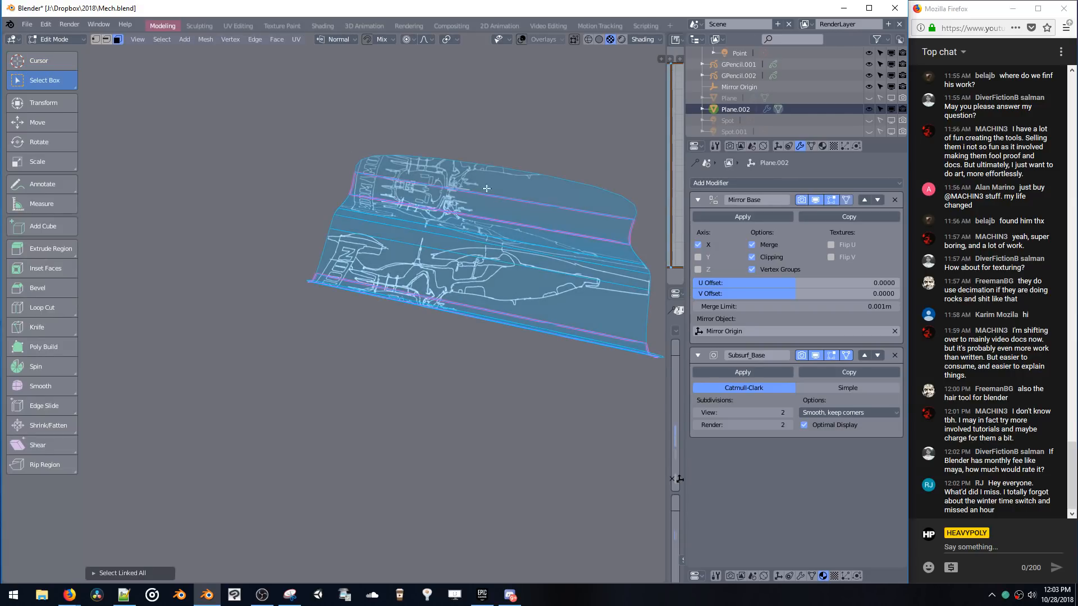
{"action": "left_click_drag", "start_coordinate": [665, 214], "coordinate": [386, 168]}
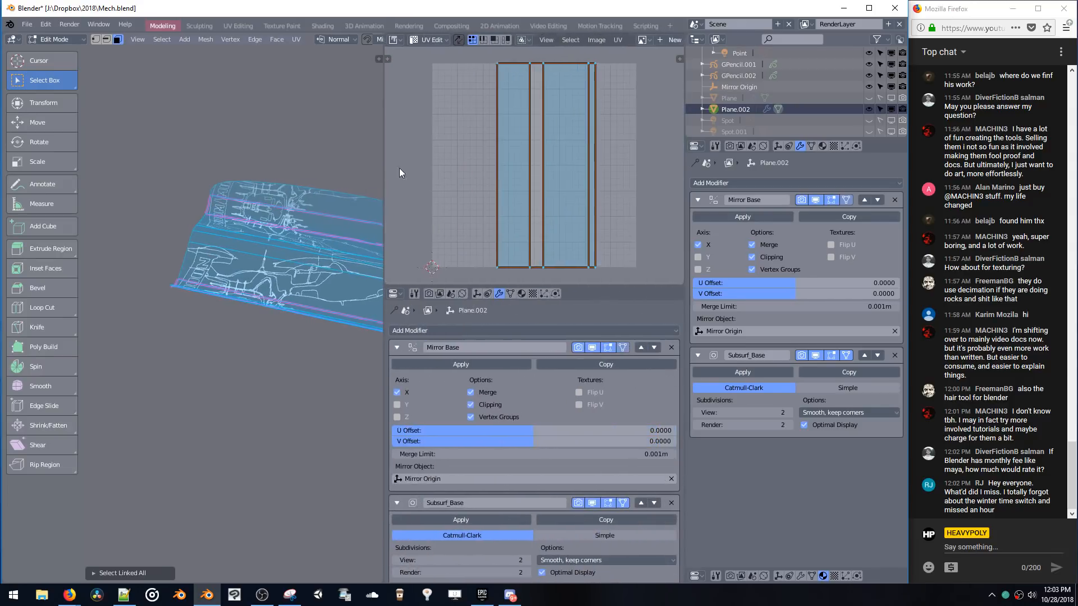
- Move the selected UVs of Plane.002 along the X axis and rotate them to a diagonal orientation
{"action": "key", "text": "g"}
{"action": "key", "text": "x"}
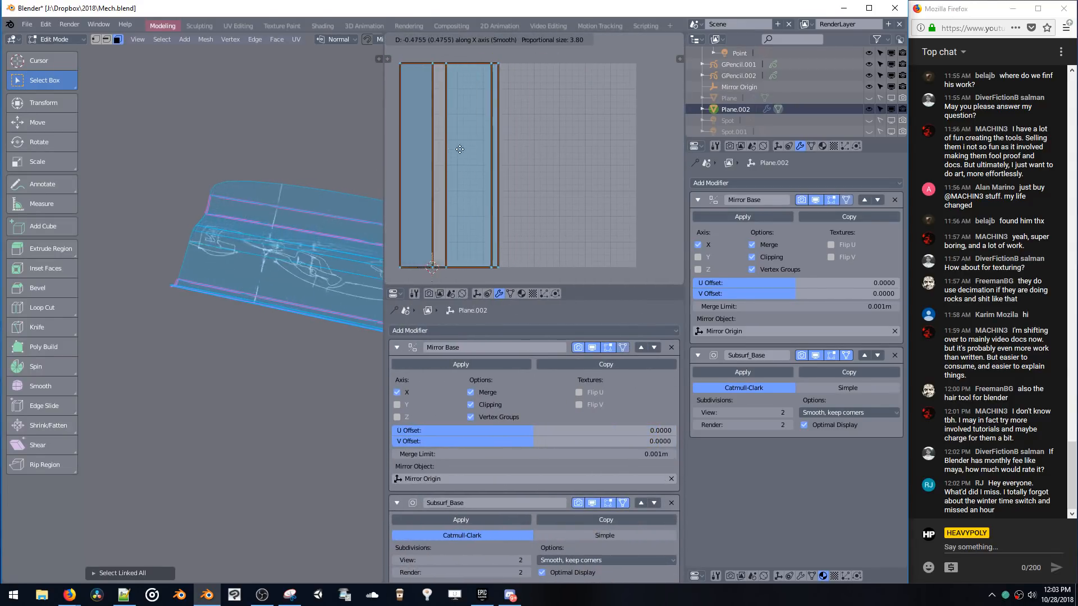
{"action": "left_click", "coordinate": [523, 152]}
{"action": "key", "text": "r"}
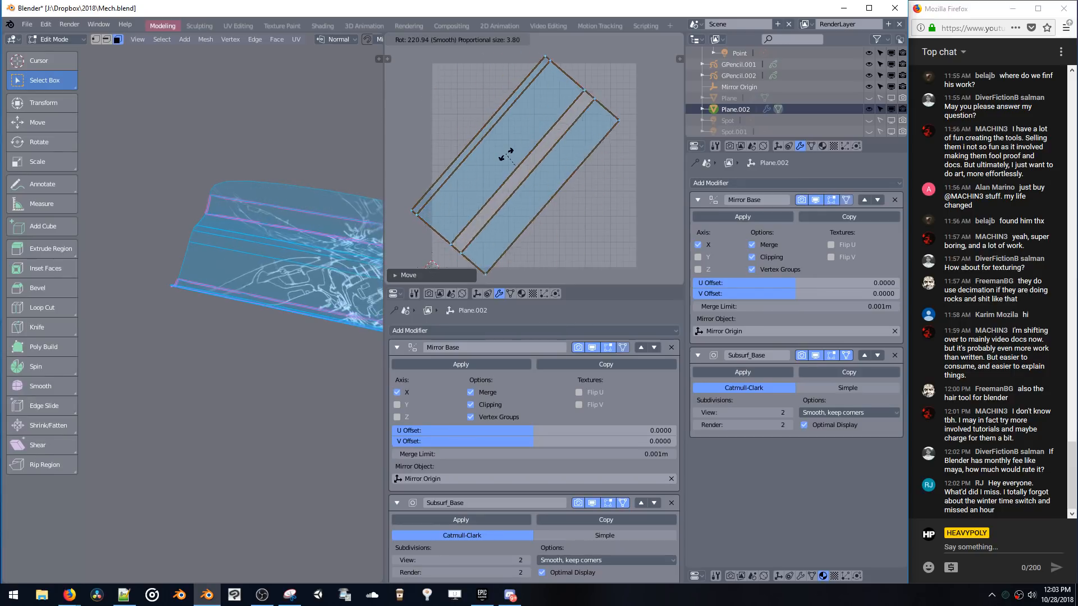
{"action": "left_click", "coordinate": [316, 173]}
- Shift the rotated UVs slightly along the X axis to reposition the line texture on Plane.002
{"action": "middle_click_drag", "start_coordinate": [248, 233], "coordinate": [219, 227]}
{"action": "key", "text": "g"}
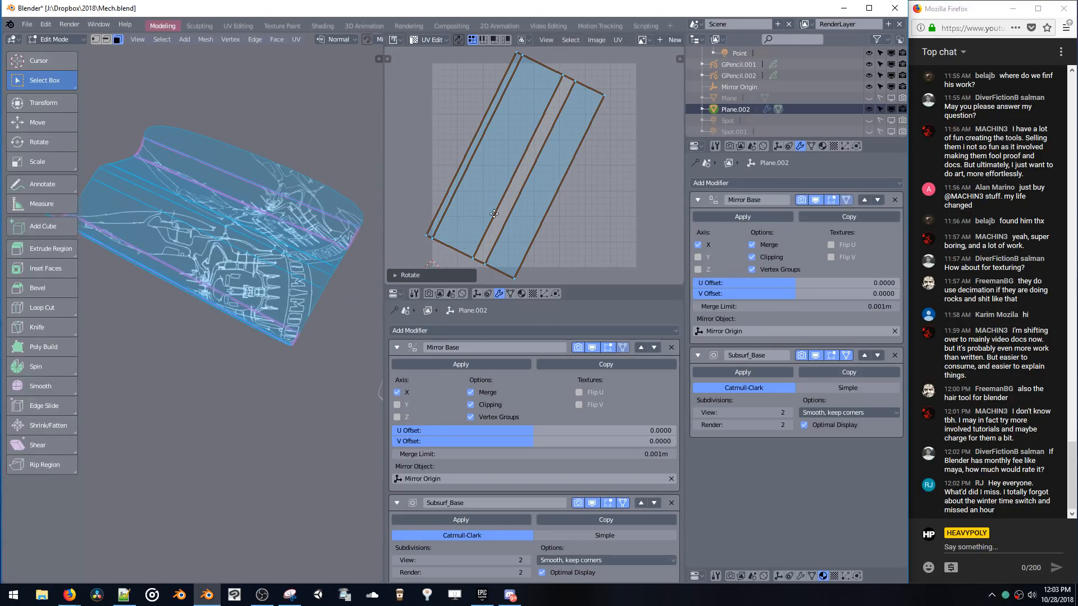
{"action": "key", "text": "x"}
{"action": "left_click", "coordinate": [491, 217]}
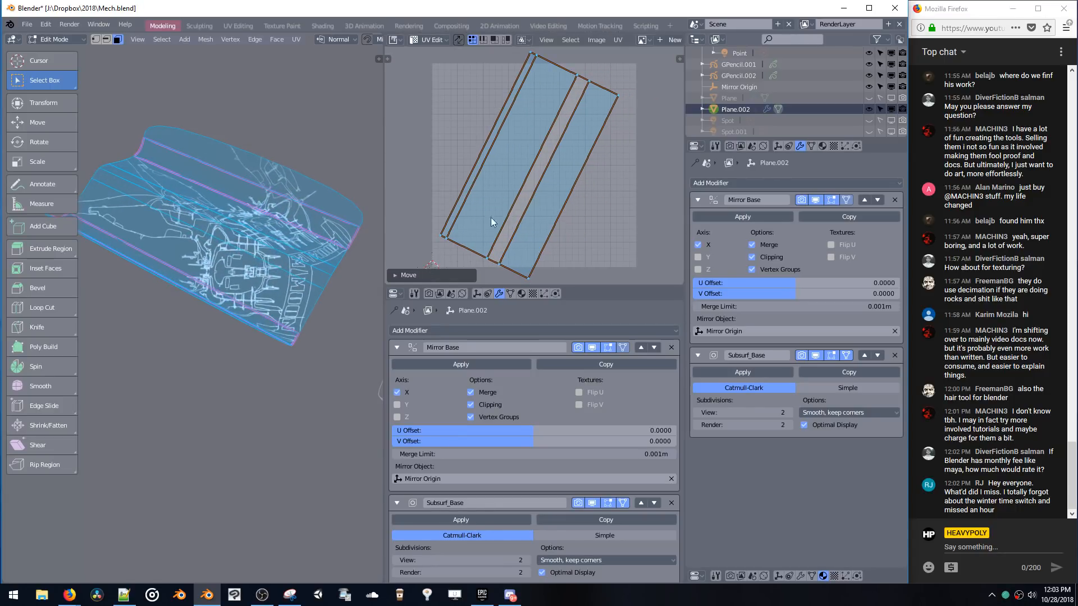
- Leave edit mode on Plane.002 and hide the viewport's toolbar
{"action": "key", "text": "Tab"}
{"action": "left_click", "coordinate": [242, 253]}
{"action": "mouse_move", "coordinate": [258, 249]}
{"action": "middle_mouse_down"}
{"action": "mouse_move", "coordinate": [190, 265]}
{"action": "mouse_move", "coordinate": [272, 180]}
{"action": "mouse_move", "coordinate": [258, 319]}
{"action": "middle_mouse_up"}
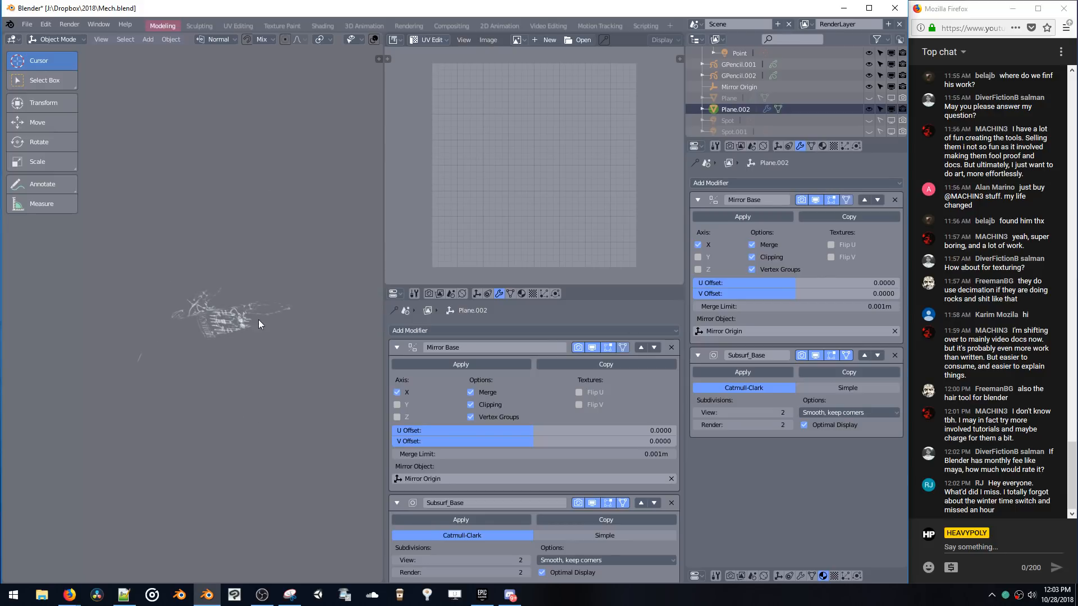
{"action": "key", "text": "t"}
{"action": "mouse_move", "coordinate": [245, 282]}
{"action": "middle_mouse_down"}
{"action": "mouse_move", "coordinate": [183, 326]}
{"action": "mouse_move", "coordinate": [213, 280]}
{"action": "mouse_move", "coordinate": [290, 301]}
{"action": "mouse_move", "coordinate": [228, 278]}
{"action": "mouse_move", "coordinate": [345, 280]}
{"action": "mouse_move", "coordinate": [348, 250]}
{"action": "mouse_move", "coordinate": [247, 213]}
{"action": "mouse_move", "coordinate": [255, 241]}
{"action": "mouse_move", "coordinate": [284, 267]}
{"action": "middle_mouse_up"}
- Select GPencil.002, widen the 3D viewport and enter Grease Pencil draw mode
{"action": "left_click", "coordinate": [730, 76]}
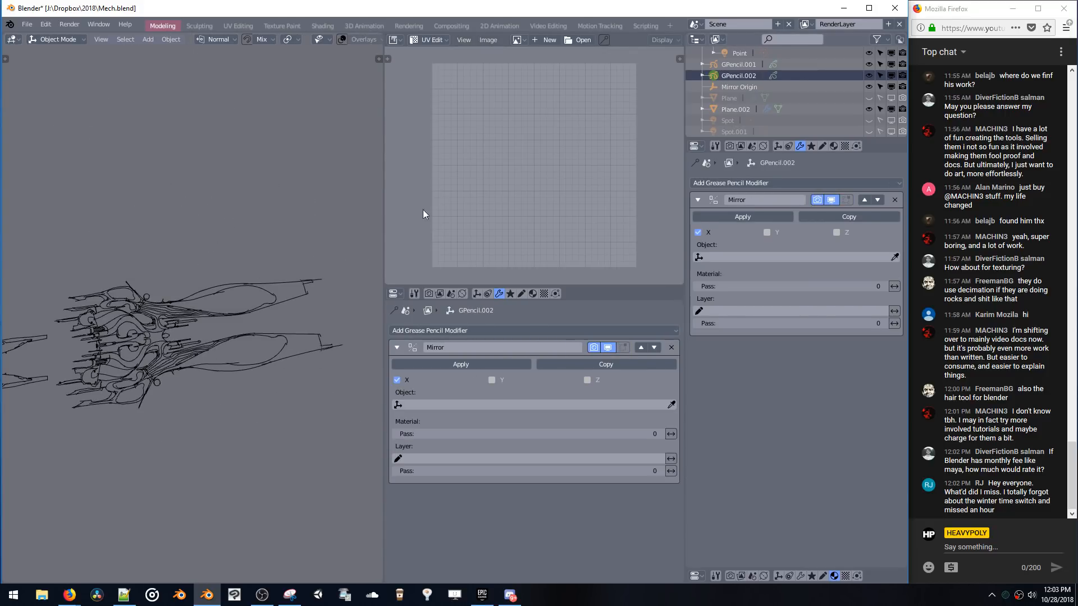
{"action": "left_click_drag", "start_coordinate": [383, 223], "coordinate": [584, 236]}
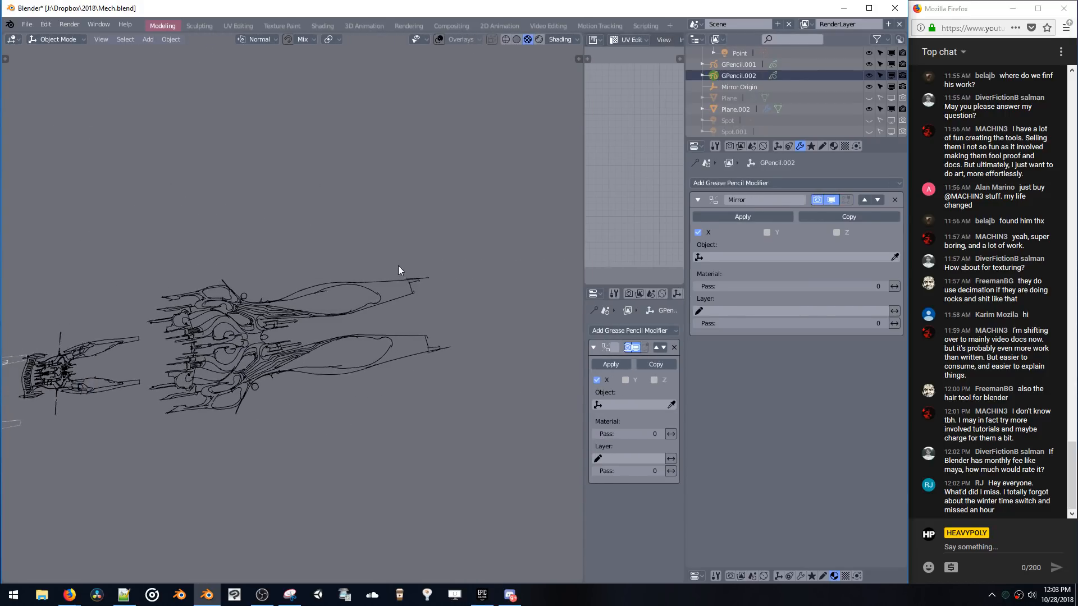
{"action": "key", "text": "space"}
{"action": "left_click", "coordinate": [329, 309]}
{"action": "key", "text": "ctrl+space"}
{"action": "left_click", "coordinate": [366, 103]}
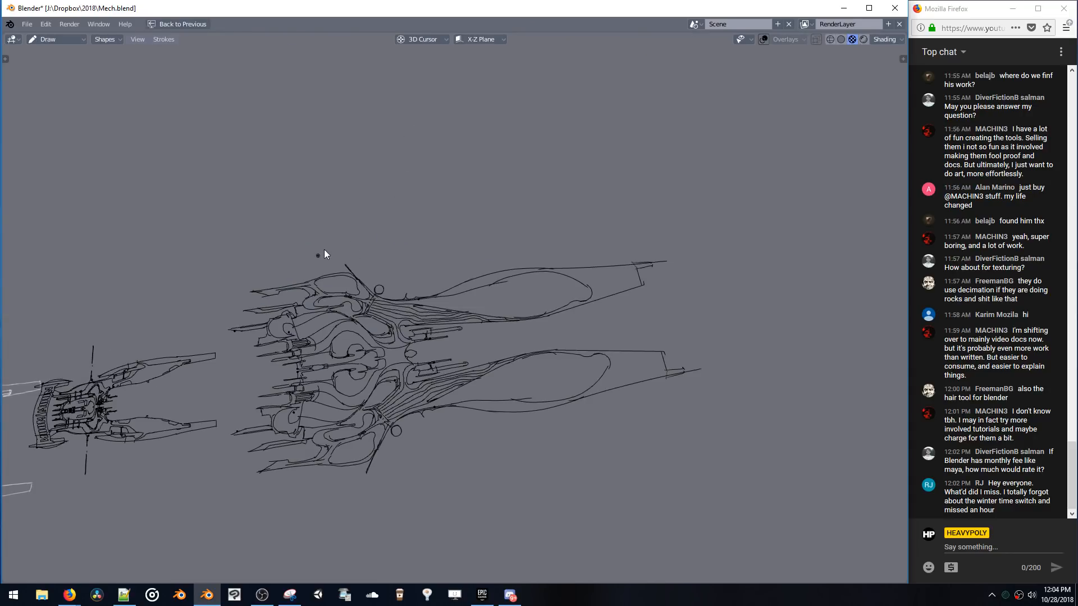
{"action": "mouse_move", "coordinate": [404, 246]}
{"action": "middle_mouse_down"}
{"action": "mouse_move", "coordinate": [405, 149]}
{"action": "mouse_move", "coordinate": [372, 216]}
{"action": "mouse_move", "coordinate": [440, 219]}
{"action": "middle_mouse_up"}
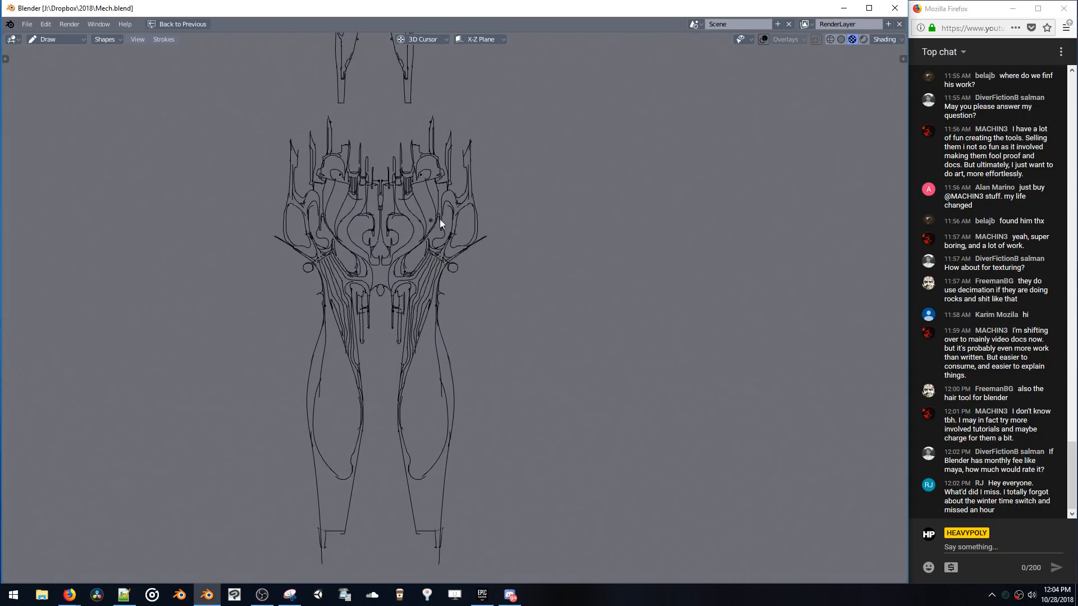
- Restore the full layout, try a curly mirrored stroke beside the hip and undo it
{"action": "key", "text": "ctrl+space"}
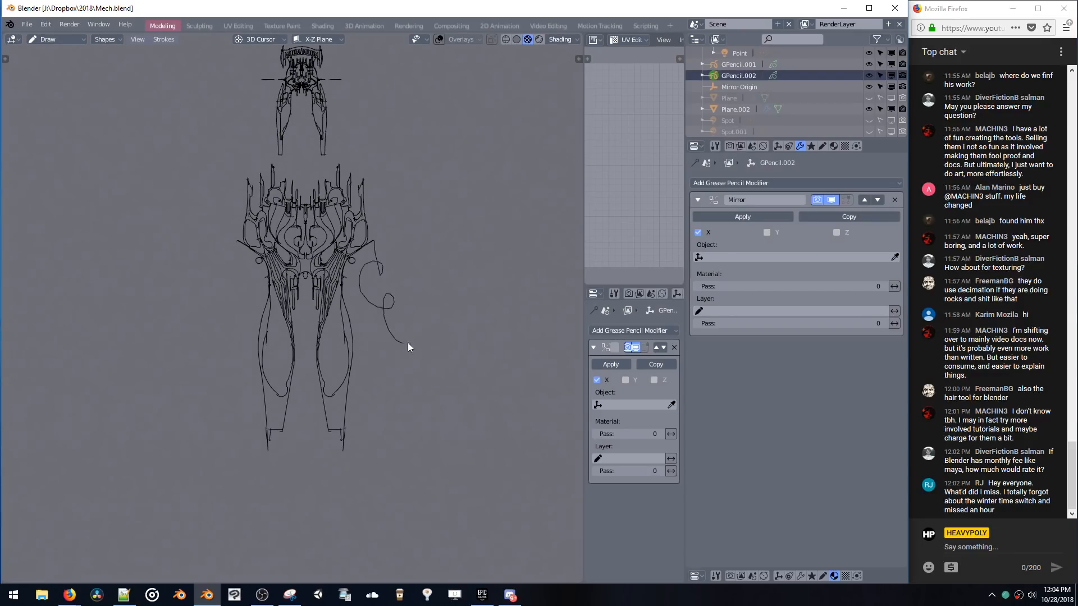
{"action": "left_click_drag", "start_coordinate": [409, 343], "coordinate": [408, 343]}
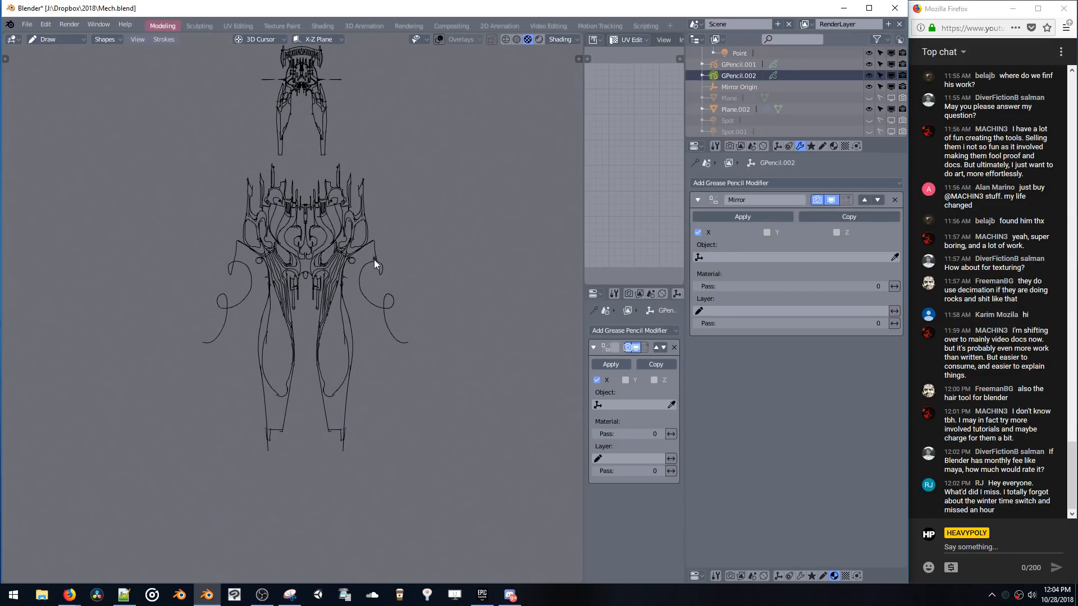
{"action": "scroll", "coordinate": [370, 247], "scroll_direction": "up", "scroll_amount": 5}
{"action": "key", "text": "ctrl+z"}
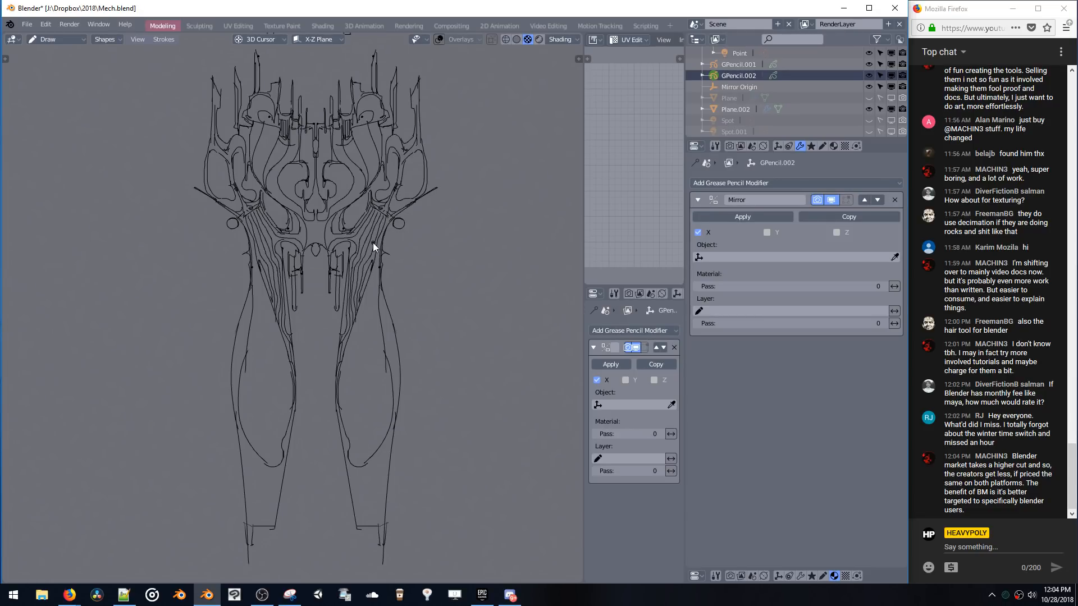
- Try an oval inside the end of the large leg panel and a short stroke beside the leg, undoing both
{"action": "middle_click_drag", "start_coordinate": [373, 240], "coordinate": [397, 224]}
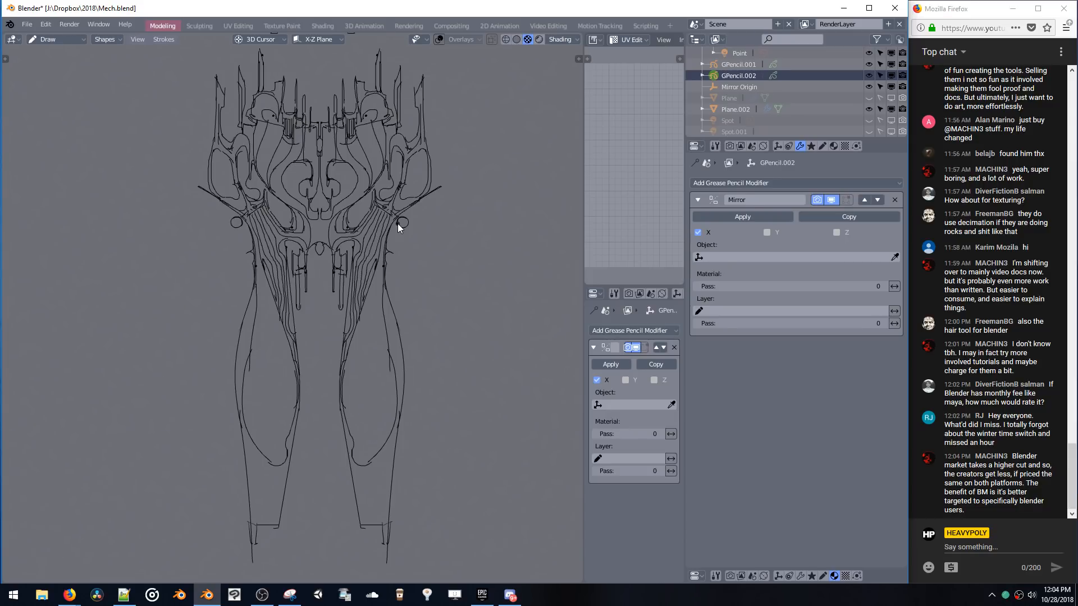
{"action": "mouse_move", "coordinate": [417, 216]}
{"action": "middle_mouse_down"}
{"action": "mouse_move", "coordinate": [425, 175]}
{"action": "mouse_move", "coordinate": [447, 191]}
{"action": "mouse_move", "coordinate": [446, 219]}
{"action": "mouse_move", "coordinate": [463, 199]}
{"action": "middle_mouse_up"}
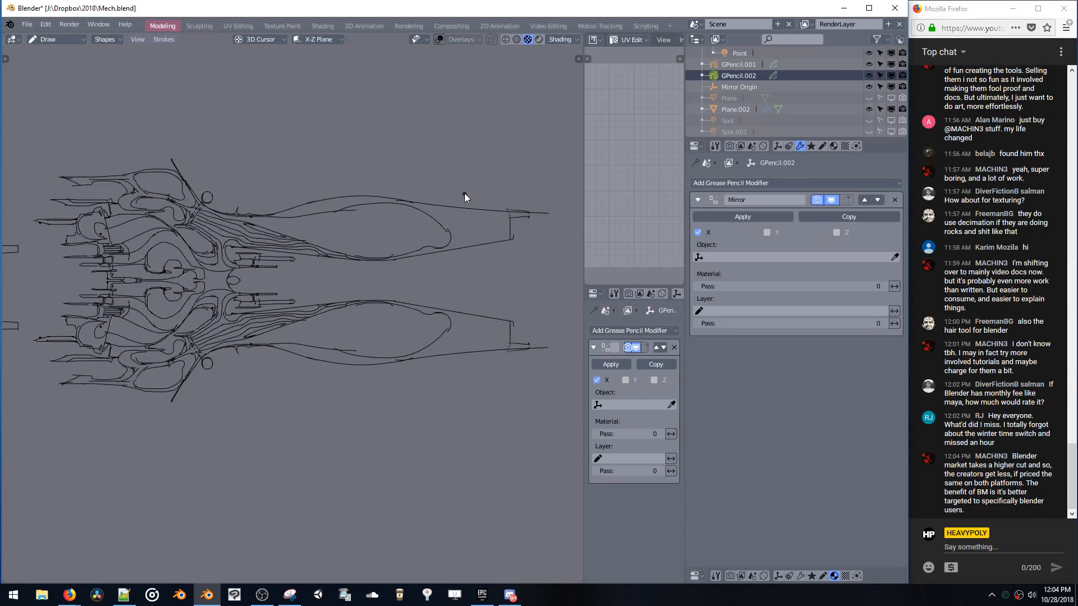
{"action": "key", "text": "ctrl+space"}
{"action": "middle_click_drag", "start_coordinate": [465, 161], "coordinate": [475, 182]}
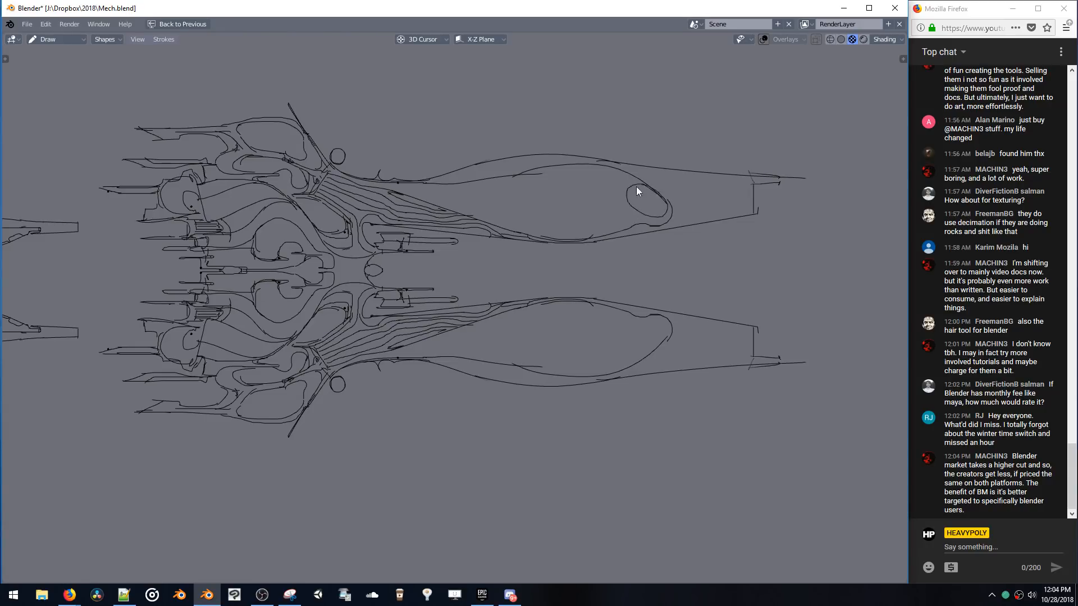
{"action": "key", "text": "ctrl+z"}
{"action": "key", "text": "ctrl+space"}
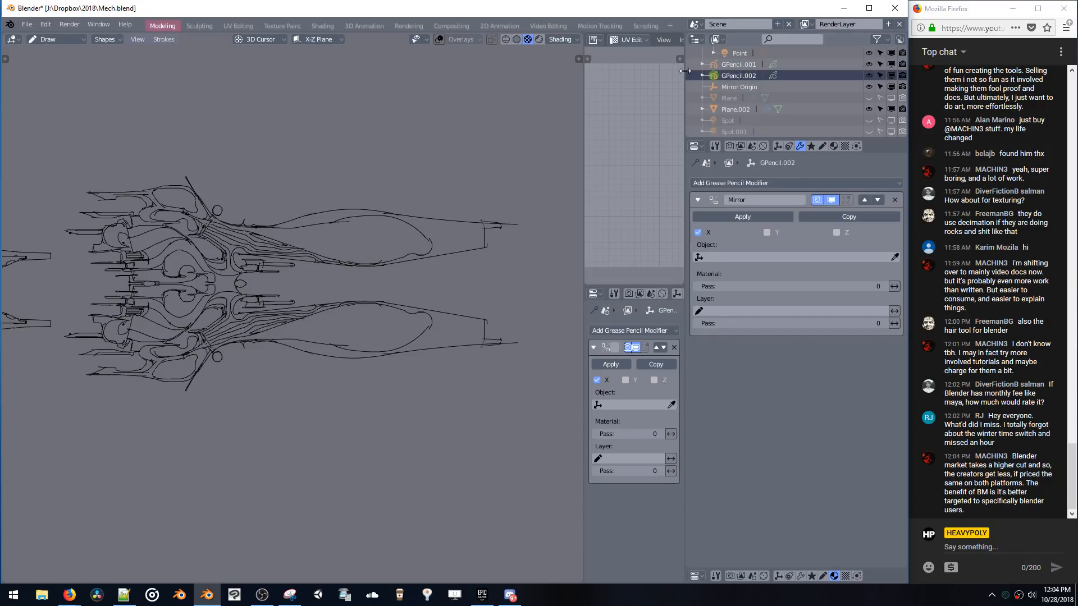
{"action": "middle_click_drag", "start_coordinate": [473, 136], "coordinate": [521, 119], "text": "shift"}
{"action": "mouse_move", "coordinate": [503, 122]}
{"action": "left_mouse_down"}
{"action": "mouse_move", "coordinate": [515, 189]}
{"action": "mouse_move", "coordinate": [531, 146]}
{"action": "left_mouse_up"}
{"action": "key", "text": "ctrl+z"}
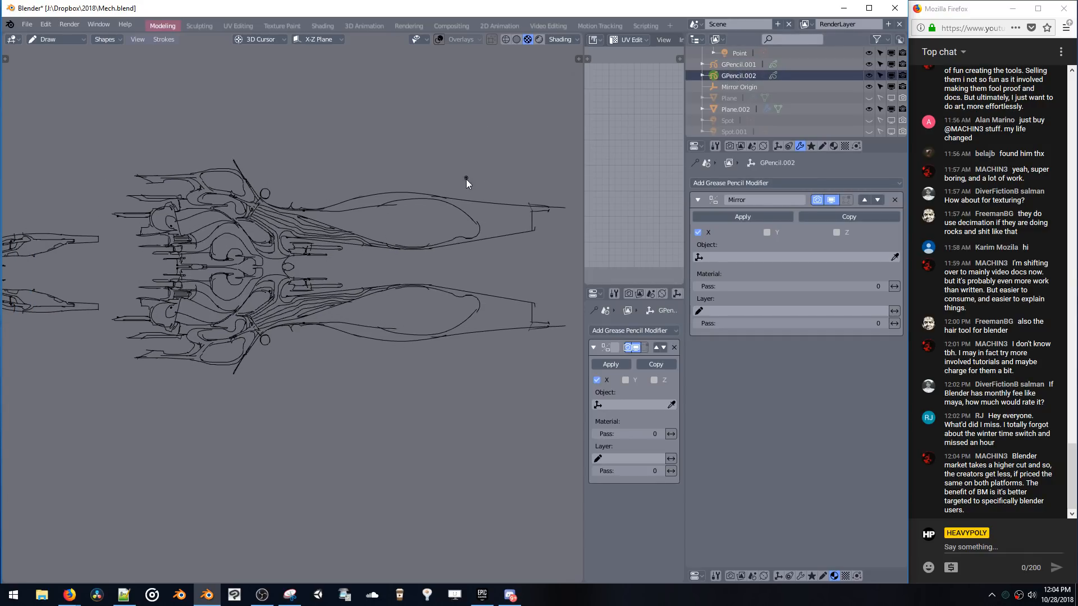
{"action": "key", "text": "ctrl+alt+shift+space"}
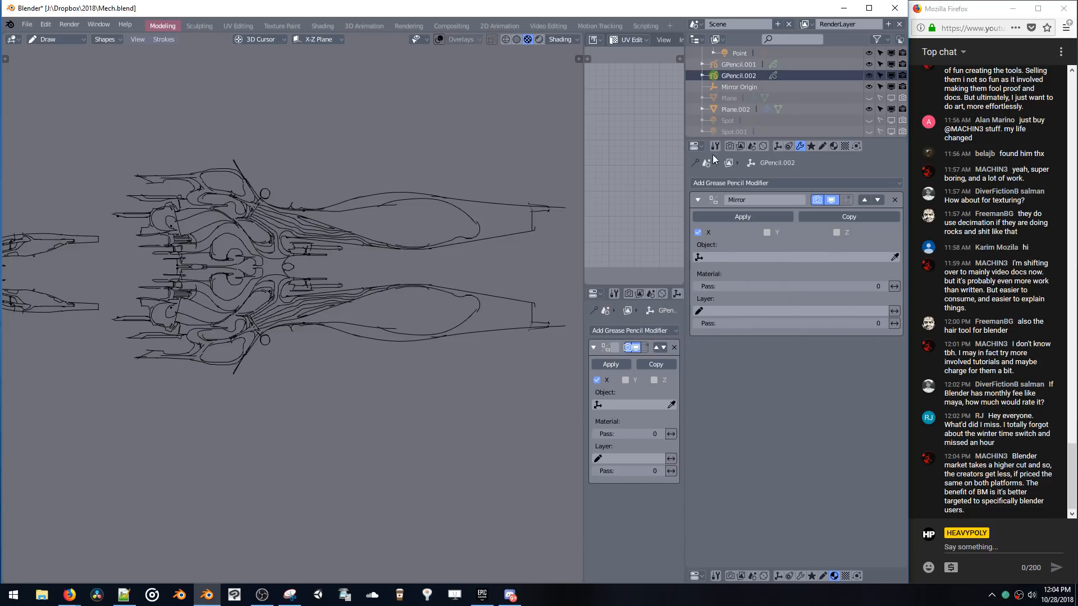
{"action": "left_click", "coordinate": [595, 40]}
{"action": "left_click", "coordinate": [696, 147]}
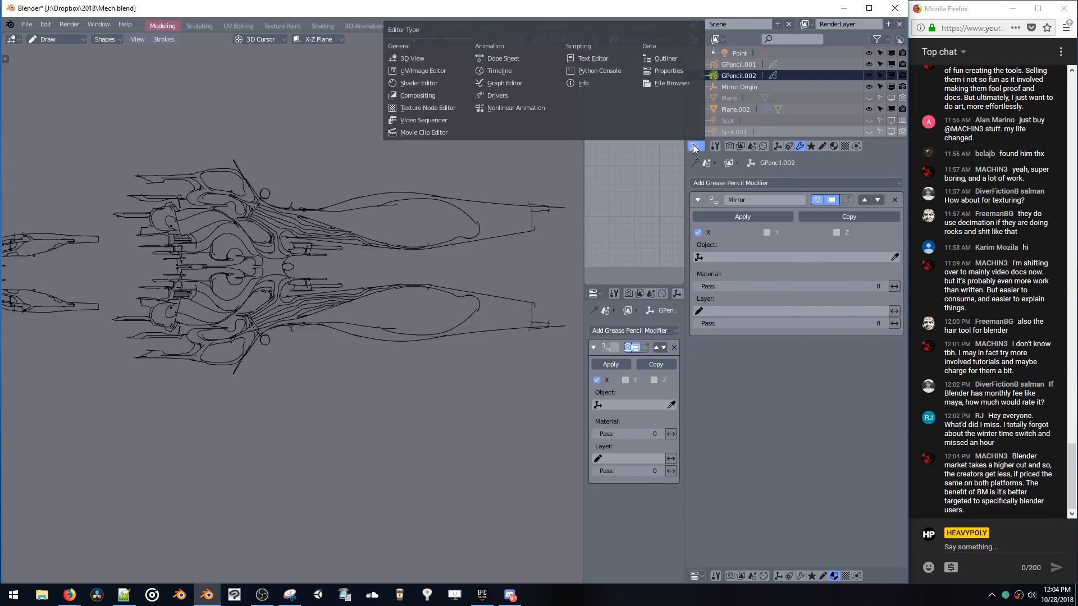
{"action": "left_click_drag", "start_coordinate": [901, 142], "coordinate": [900, 266]}
{"action": "left_click", "coordinate": [695, 146]}
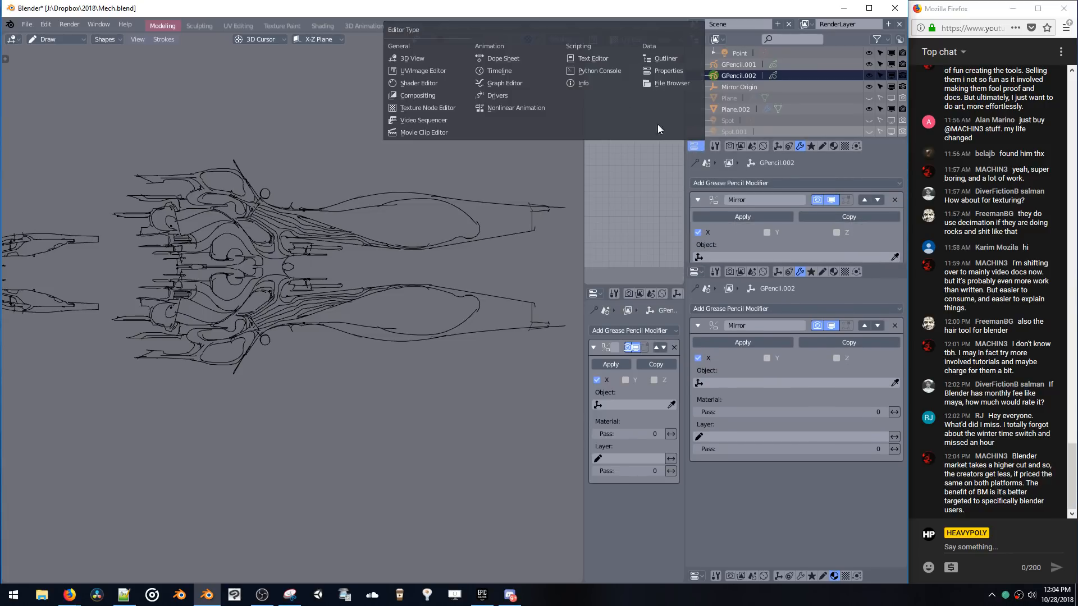
{"action": "left_click", "coordinate": [493, 67]}
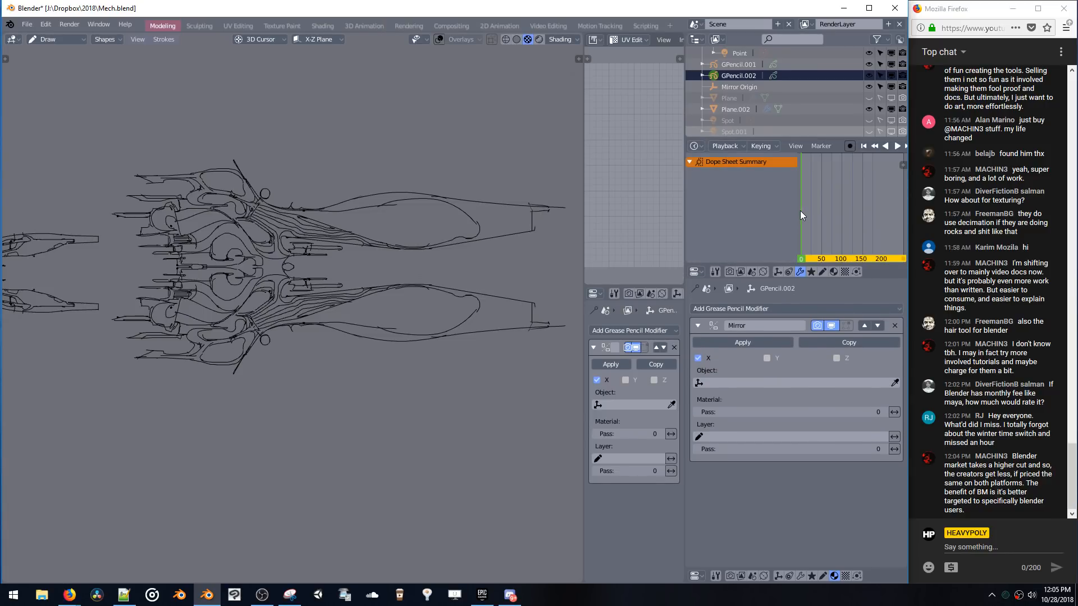
{"action": "left_click_drag", "start_coordinate": [801, 215], "coordinate": [696, 215]}
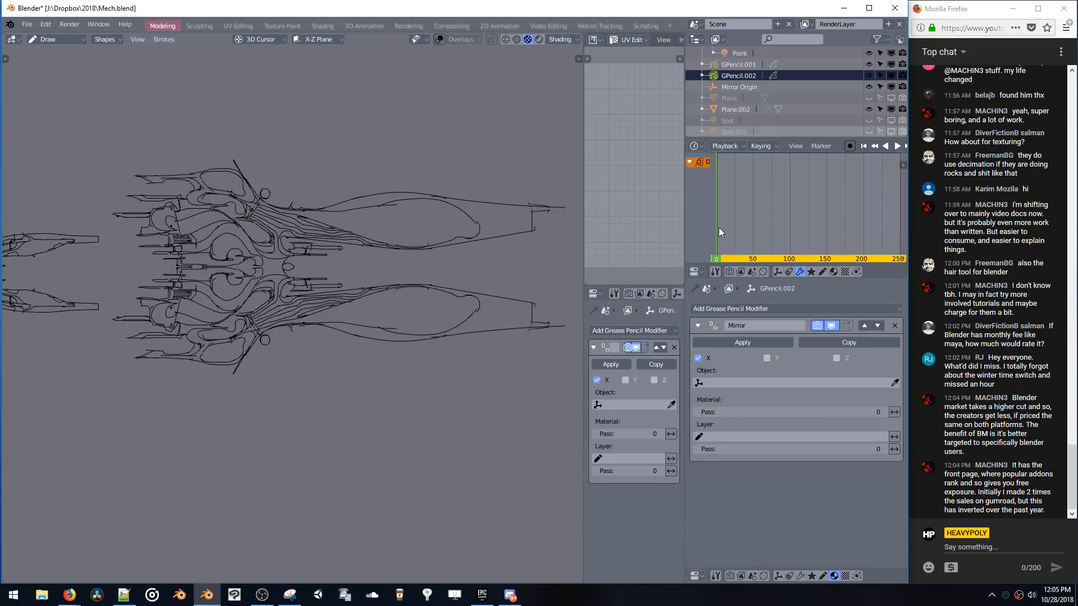
- Step back and forth through the first frames to check the Grease Pencil drawing over time
{"action": "key", "text": "Right"}
{"action": "key", "text": "Right"}
{"action": "key", "text": "Right"}
{"action": "key", "text": "Left"}
{"action": "key", "text": "Left"}
{"action": "key", "text": "Left"}
{"action": "key", "text": "Left"}
{"action": "key", "text": "Right"}
{"action": "key", "text": "Right"}
{"action": "key", "text": "Left"}
{"action": "key", "text": "ctrl+z"}
- Set the Grease Pencil drawing plane lock to X-Y Plane
{"action": "middle_click_drag", "start_coordinate": [432, 191], "coordinate": [437, 141]}
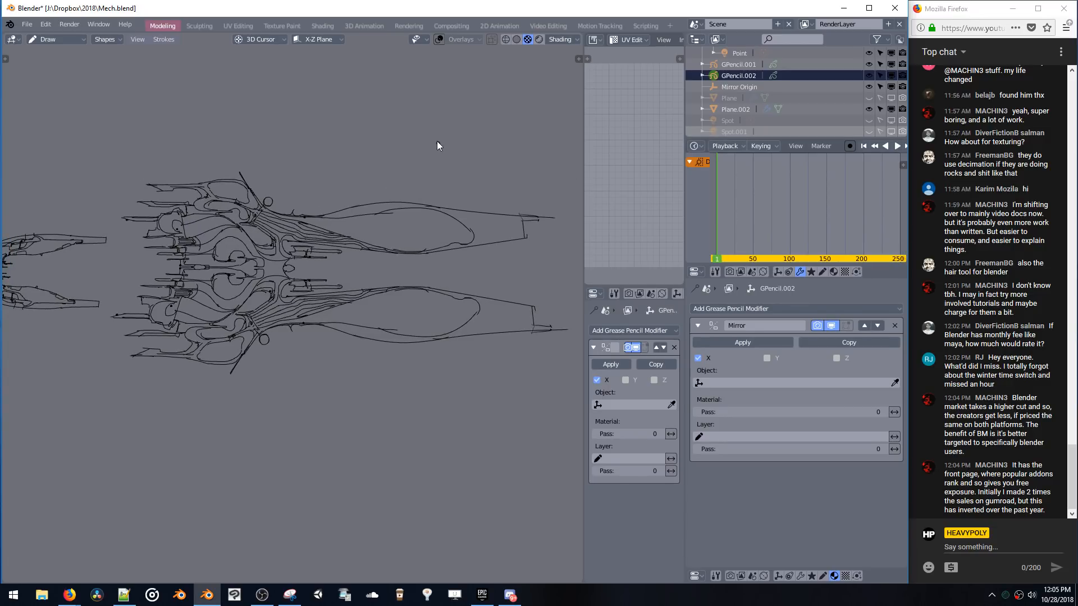
{"action": "left_click", "coordinate": [308, 40]}
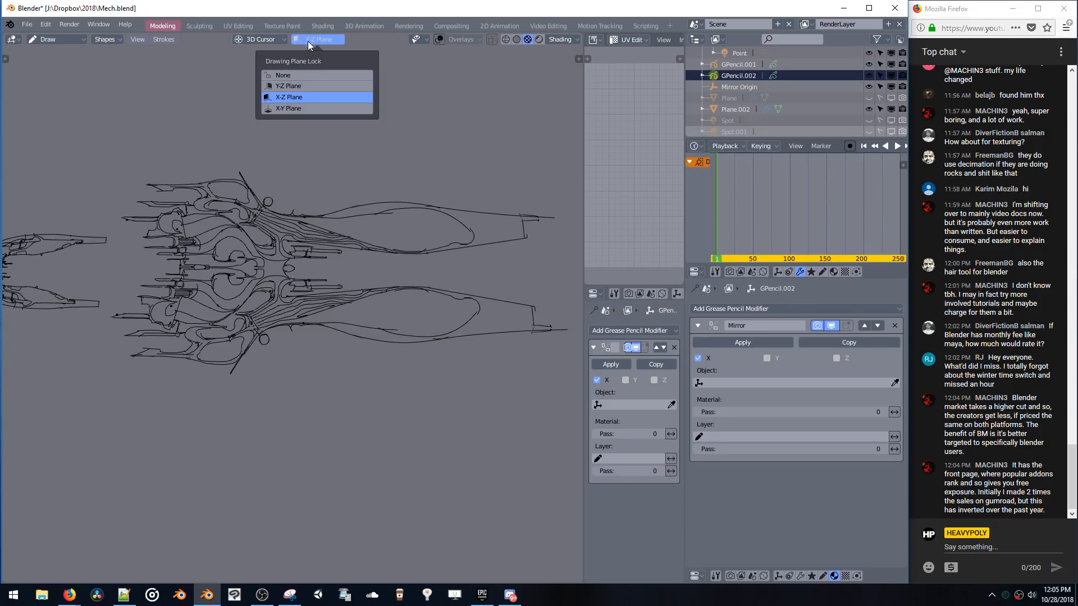
{"action": "left_click", "coordinate": [301, 109]}
{"action": "mouse_move", "coordinate": [460, 224]}
{"action": "middle_mouse_down"}
{"action": "mouse_move", "coordinate": [362, 80]}
{"action": "mouse_move", "coordinate": [364, 110]}
{"action": "mouse_move", "coordinate": [393, 197]}
{"action": "mouse_move", "coordinate": [405, 112]}
{"action": "mouse_move", "coordinate": [432, 73]}
{"action": "middle_mouse_up"}
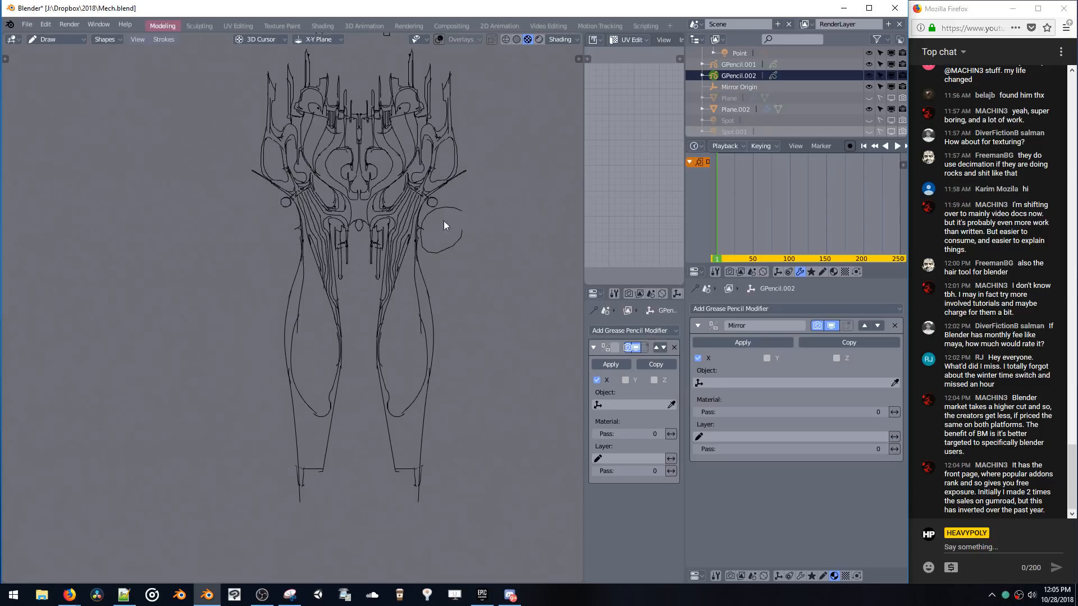
- Try drawing a circle beside the hip on the X-Y plane and inspect it from an angle
{"action": "mouse_move", "coordinate": [461, 244]}
{"action": "middle_mouse_down"}
{"action": "mouse_move", "coordinate": [432, 162]}
{"action": "mouse_move", "coordinate": [438, 173]}
{"action": "middle_mouse_up"}
{"action": "key", "text": "v"}
{"action": "left_click", "coordinate": [442, 133]}
{"action": "mouse_move", "coordinate": [452, 224]}
{"action": "left_mouse_down"}
{"action": "mouse_move", "coordinate": [475, 242]}
{"action": "mouse_move", "coordinate": [445, 243]}
{"action": "left_mouse_up"}
{"action": "mouse_move", "coordinate": [440, 257]}
{"action": "middle_mouse_down"}
{"action": "mouse_move", "coordinate": [441, 146]}
{"action": "mouse_move", "coordinate": [383, 96]}
{"action": "mouse_move", "coordinate": [387, 84]}
{"action": "mouse_move", "coordinate": [443, 144]}
{"action": "mouse_move", "coordinate": [499, 134]}
{"action": "mouse_move", "coordinate": [483, 143]}
{"action": "middle_mouse_up"}
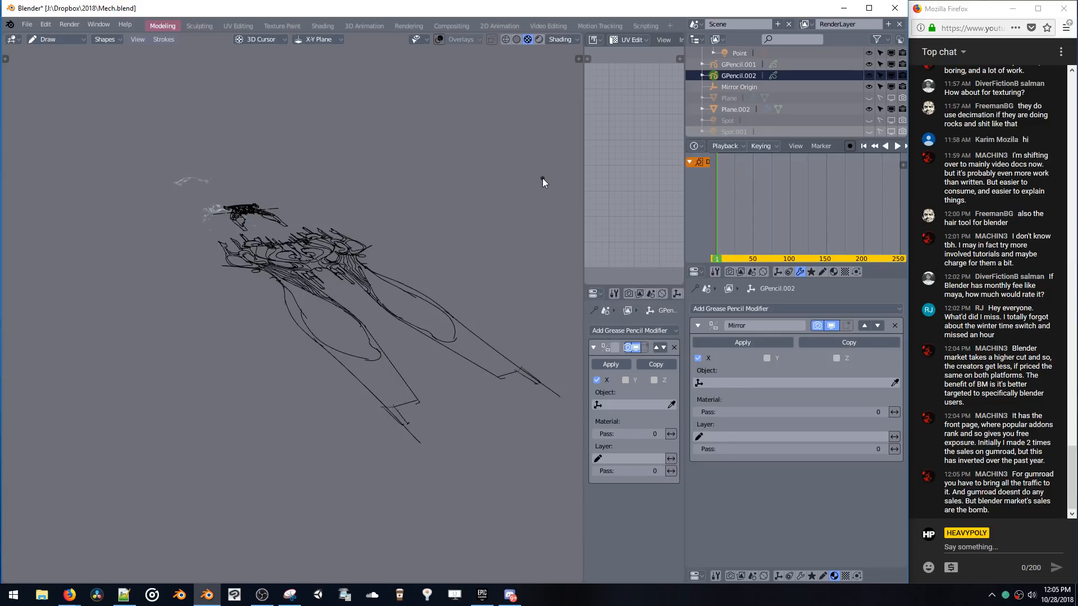
- Try a short stroke along the outer upper thigh on the X-Y plane and undo it
{"action": "mouse_move", "coordinate": [352, 190]}
{"action": "middle_mouse_down"}
{"action": "mouse_move", "coordinate": [385, 224]}
{"action": "mouse_move", "coordinate": [375, 184]}
{"action": "middle_mouse_up"}
{"action": "key", "text": "grave"}
{"action": "left_click", "coordinate": [412, 150]}
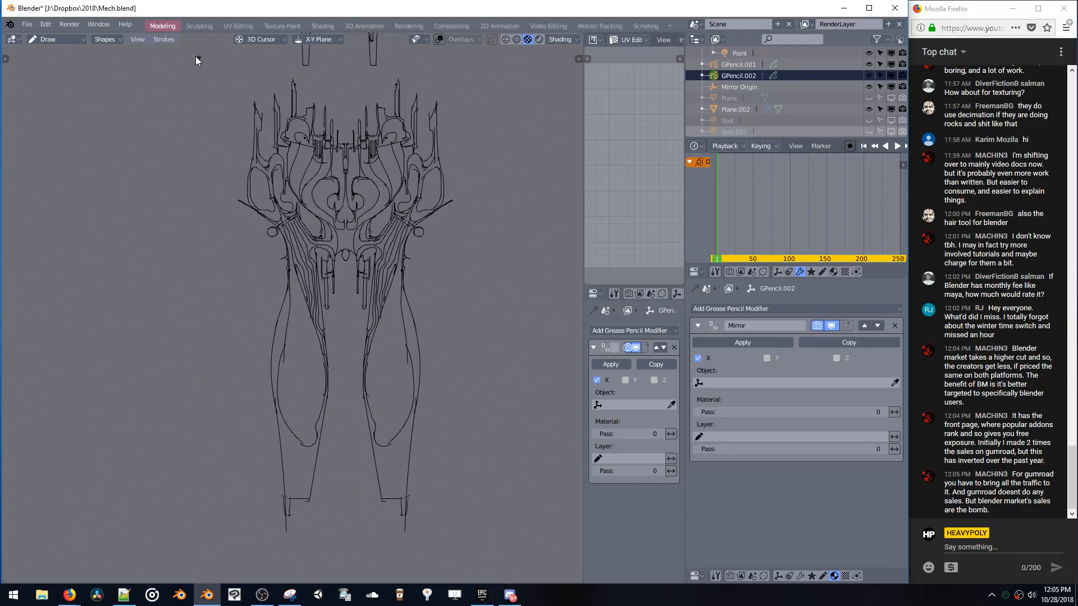
{"action": "left_click", "coordinate": [138, 40]}
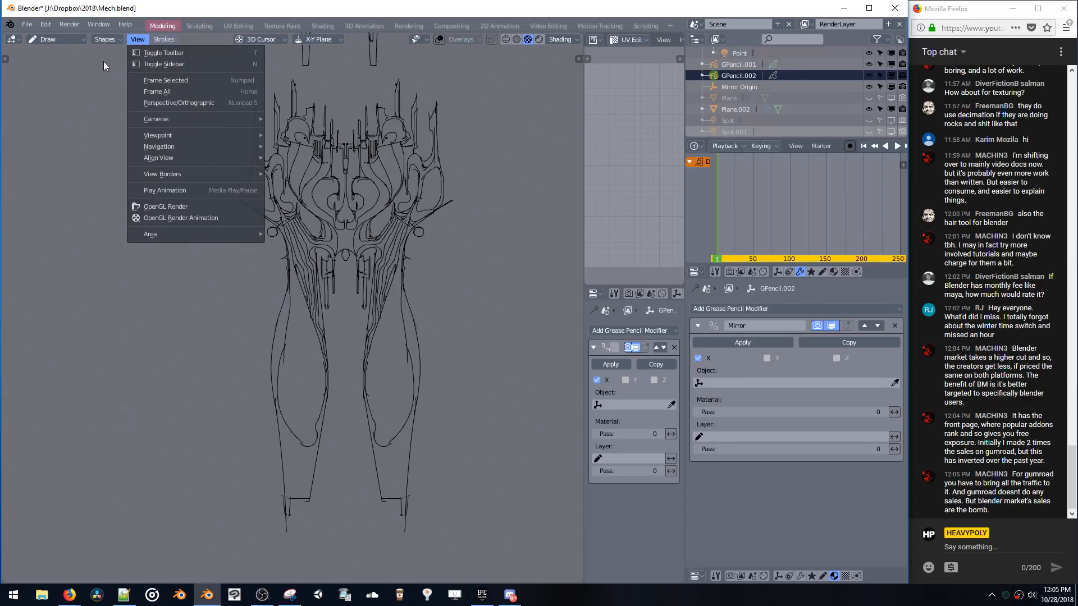
{"action": "left_click", "coordinate": [91, 86]}
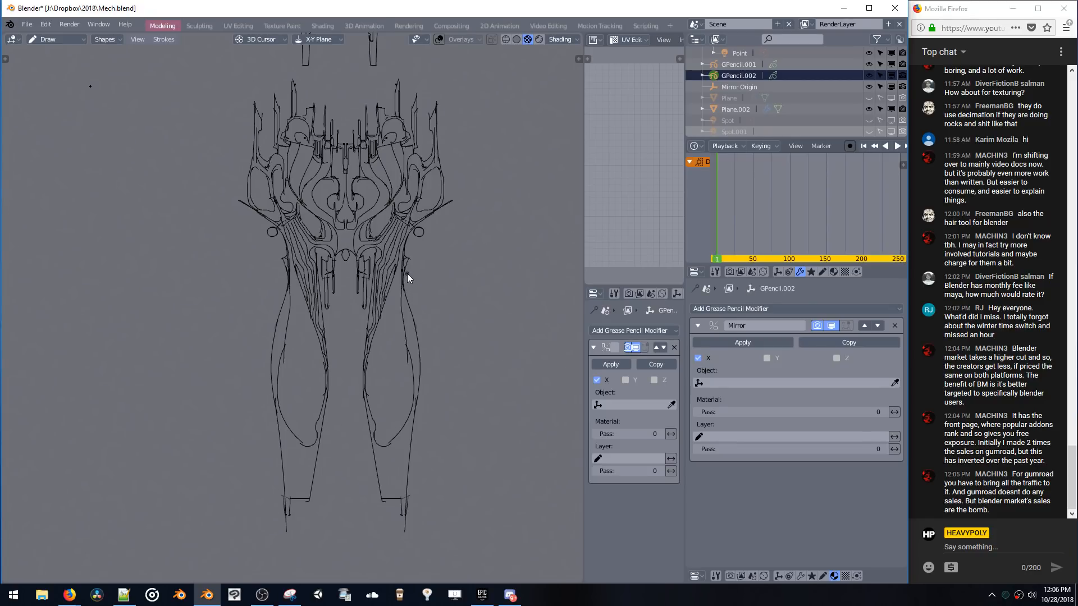
{"action": "left_click_drag", "start_coordinate": [411, 258], "coordinate": [410, 298]}
{"action": "key", "text": "ctrl+z"}
{"action": "key", "text": "ctrl+z"}
{"action": "key", "text": "ctrl+z"}
{"action": "key", "text": "ctrl+z"}
- Erase the arc across the top of the small central teardrop between the hips with the Eraser Hard brush
{"action": "middle_click_drag", "start_coordinate": [322, 242], "coordinate": [330, 241], "text": "shift"}
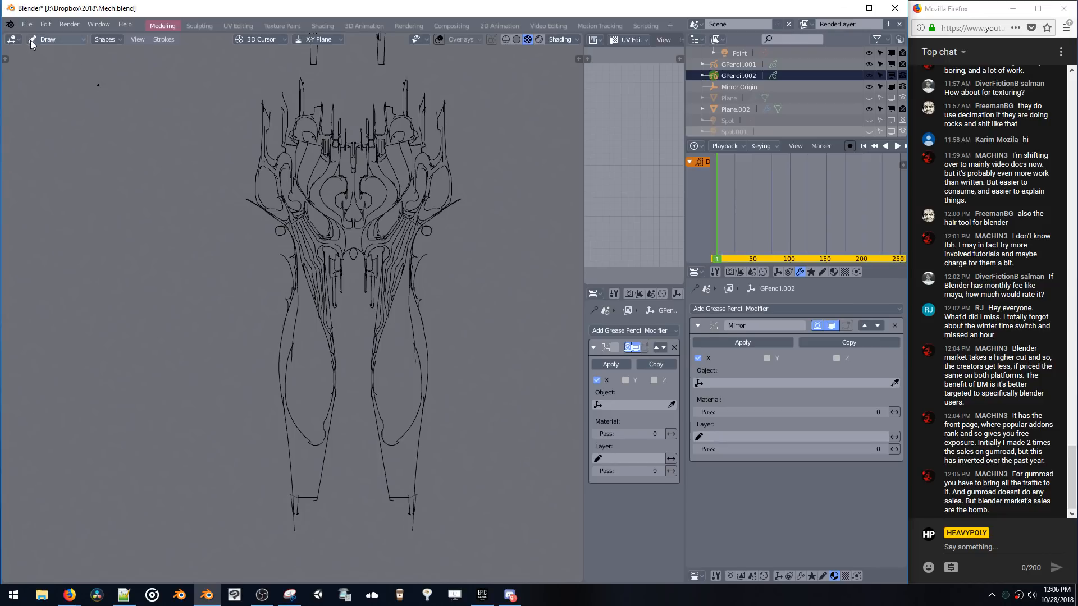
{"action": "left_click", "coordinate": [56, 39]}
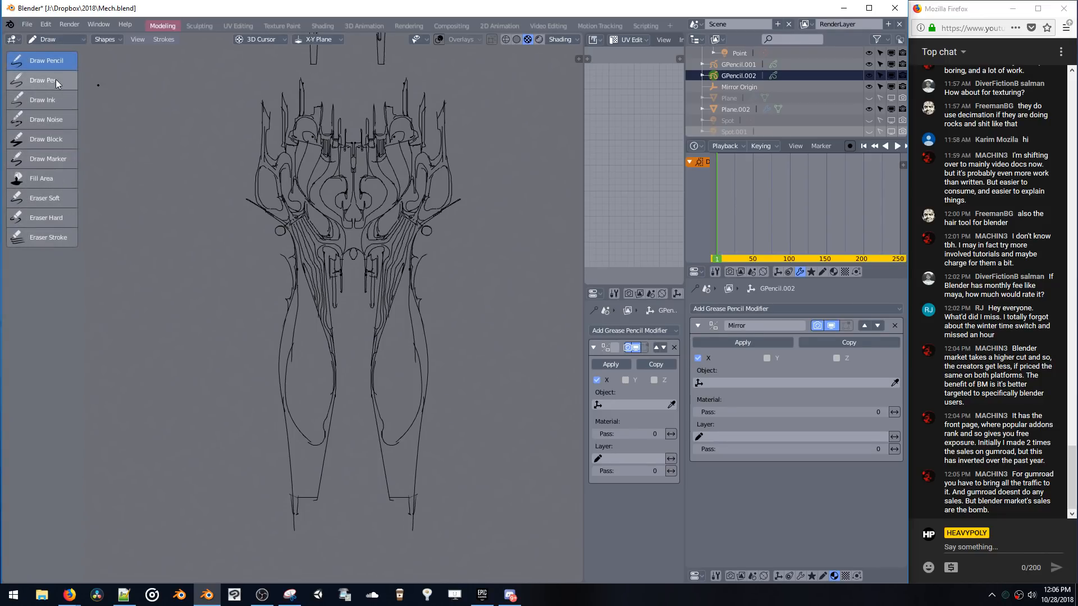
{"action": "left_click", "coordinate": [60, 219]}
{"action": "scroll", "coordinate": [378, 259], "scroll_direction": "up", "scroll_amount": 1}
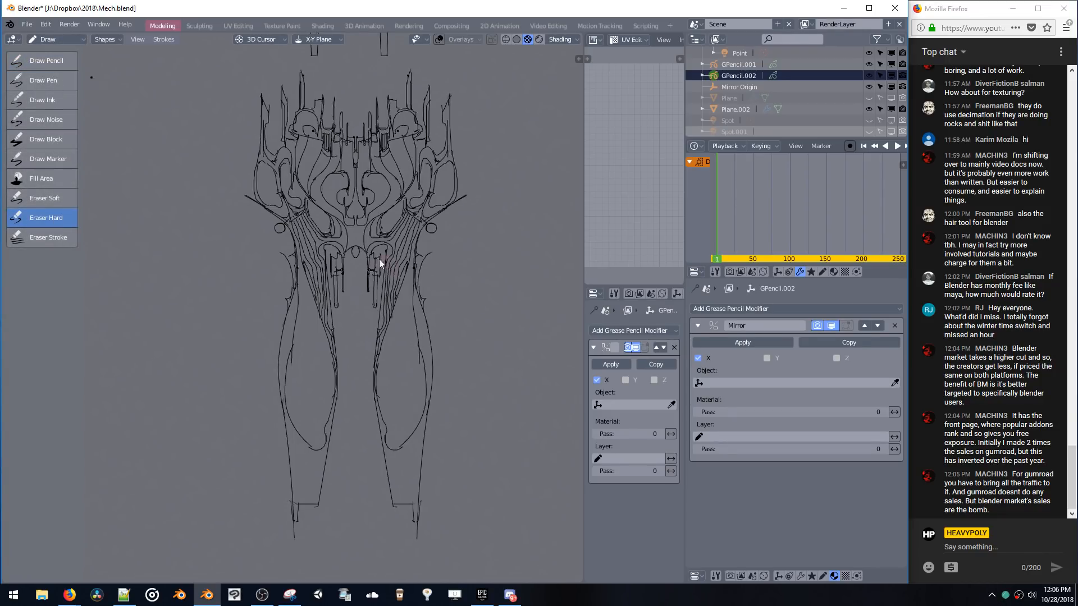
{"action": "scroll", "coordinate": [409, 207], "scroll_direction": "up", "scroll_amount": 5}
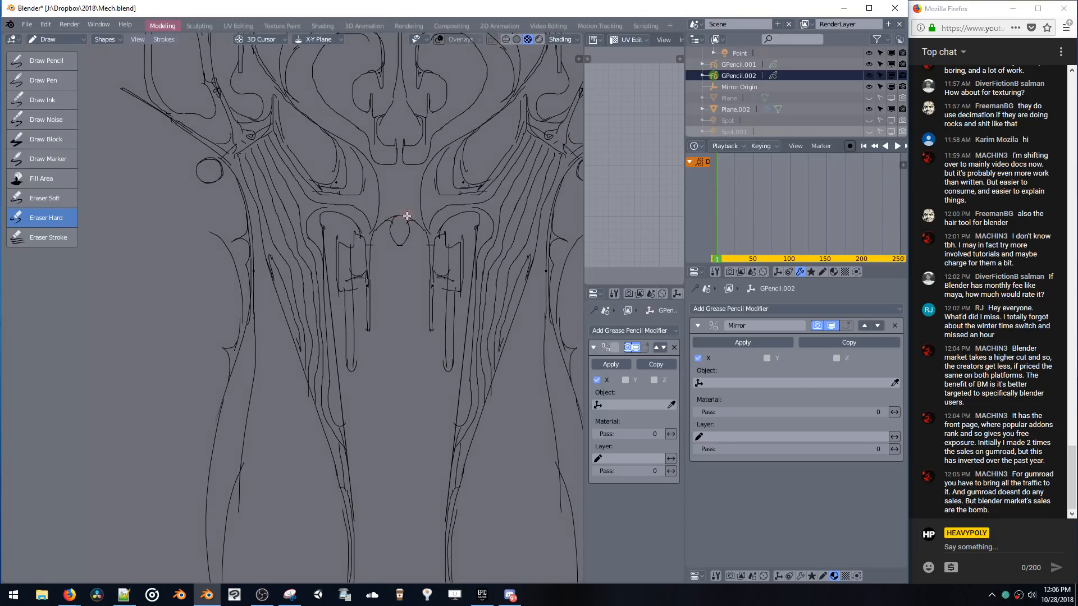
{"action": "left_click", "coordinate": [407, 216]}
{"action": "left_click_drag", "start_coordinate": [400, 213], "coordinate": [401, 218]}
{"action": "left_click", "coordinate": [404, 220]}
- Extend the central teardrop upward into a tapered shape with a rounded tip using the Draw Pencil brush
{"action": "left_click", "coordinate": [57, 59]}
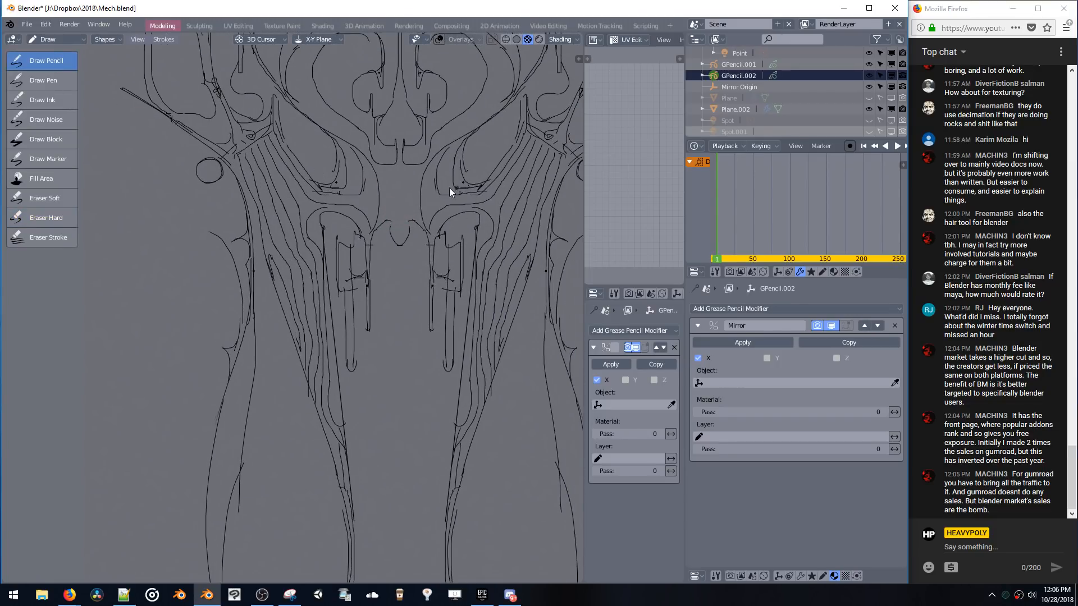
{"action": "scroll", "coordinate": [452, 185], "scroll_direction": "up", "scroll_amount": 3}
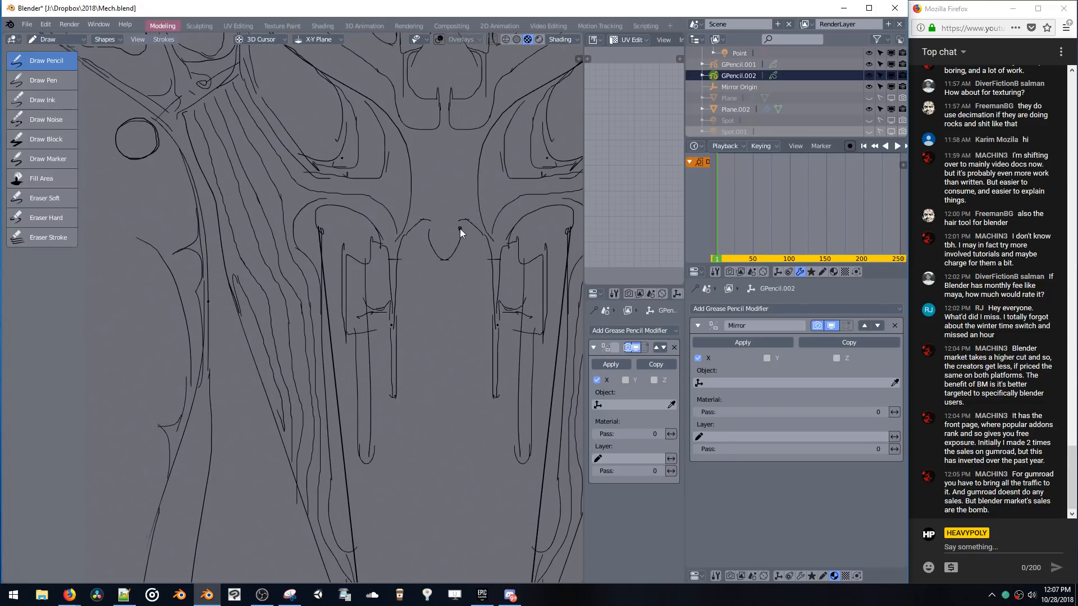
{"action": "left_click_drag", "start_coordinate": [459, 229], "coordinate": [449, 193]}
{"action": "mouse_move", "coordinate": [450, 173]}
{"action": "left_mouse_down"}
{"action": "mouse_move", "coordinate": [442, 194]}
{"action": "mouse_move", "coordinate": [454, 196]}
{"action": "mouse_move", "coordinate": [447, 177]}
{"action": "left_mouse_up"}
{"action": "scroll", "coordinate": [477, 183], "scroll_direction": "up", "scroll_amount": 4}
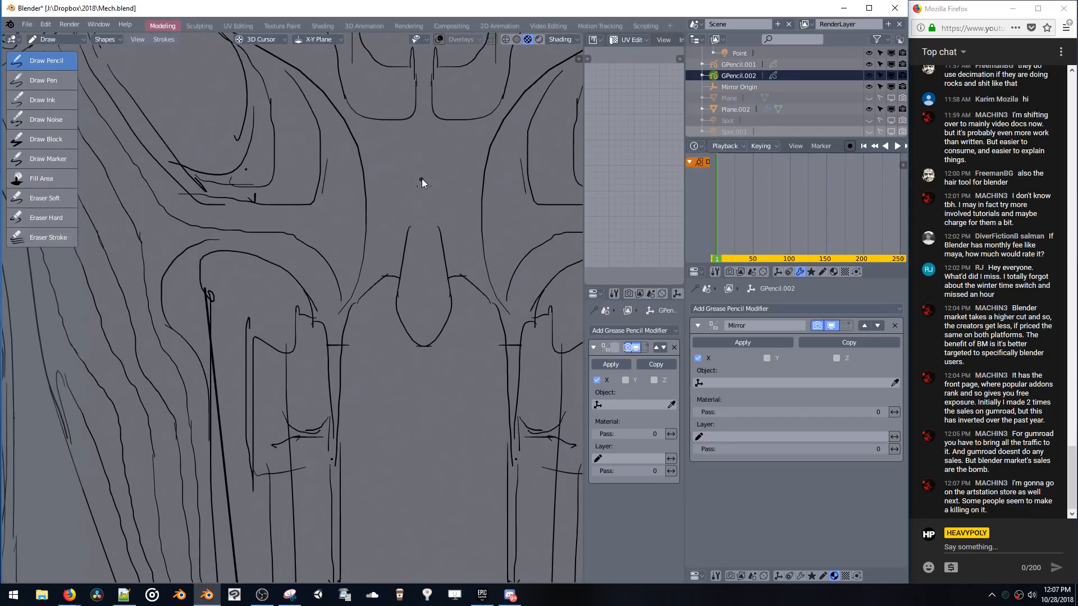
{"action": "left_click_drag", "start_coordinate": [416, 186], "coordinate": [418, 188]}
{"action": "key", "text": "ctrl+z"}
{"action": "key", "text": "ctrl+z"}
{"action": "mouse_move", "coordinate": [448, 191]}
{"action": "middle_mouse_down", "text": "shift"}
{"action": "mouse_move", "coordinate": [440, 213]}
{"action": "mouse_move", "coordinate": [452, 152]}
{"action": "middle_mouse_up", "text": "shift"}
{"action": "left_click", "coordinate": [429, 188]}
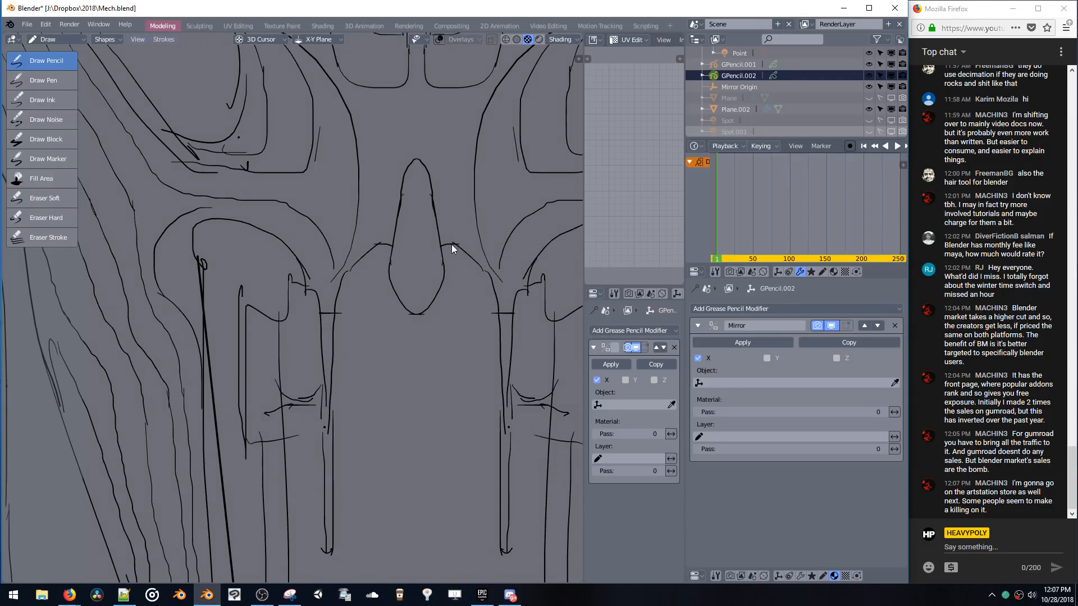
- Draw a curved arch from the side of the central teardrop to the inner hip and erase the leftover line beneath it with Eraser Hard
{"action": "left_click_drag", "start_coordinate": [443, 245], "coordinate": [445, 258]}
{"action": "key", "text": "ctrl+z"}
{"action": "left_click_drag", "start_coordinate": [473, 254], "coordinate": [482, 270]}
{"action": "left_click", "coordinate": [59, 219]}
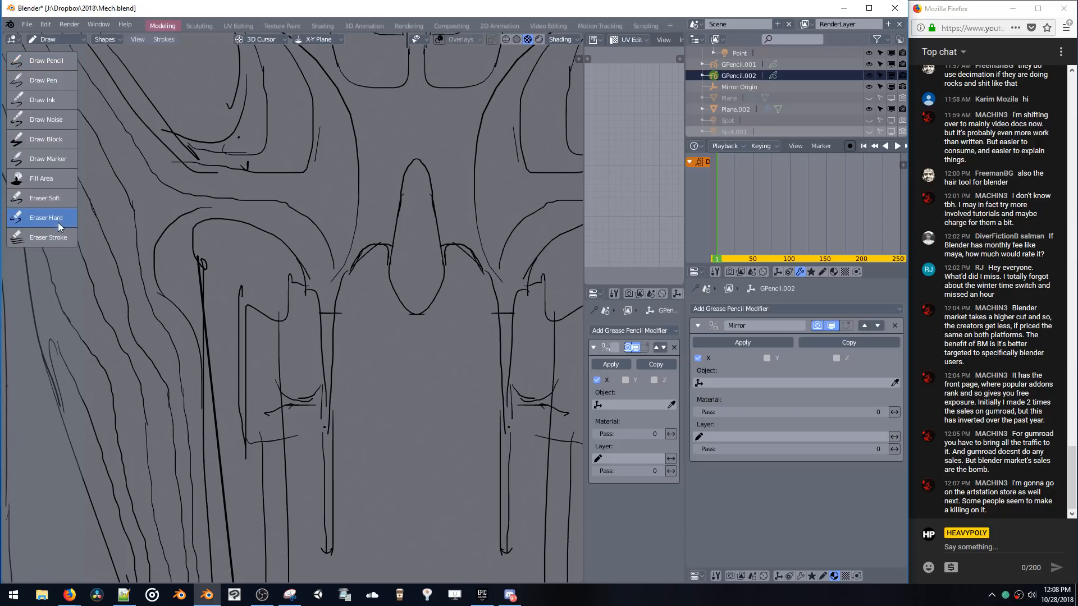
{"action": "left_click_drag", "start_coordinate": [472, 270], "coordinate": [470, 254]}
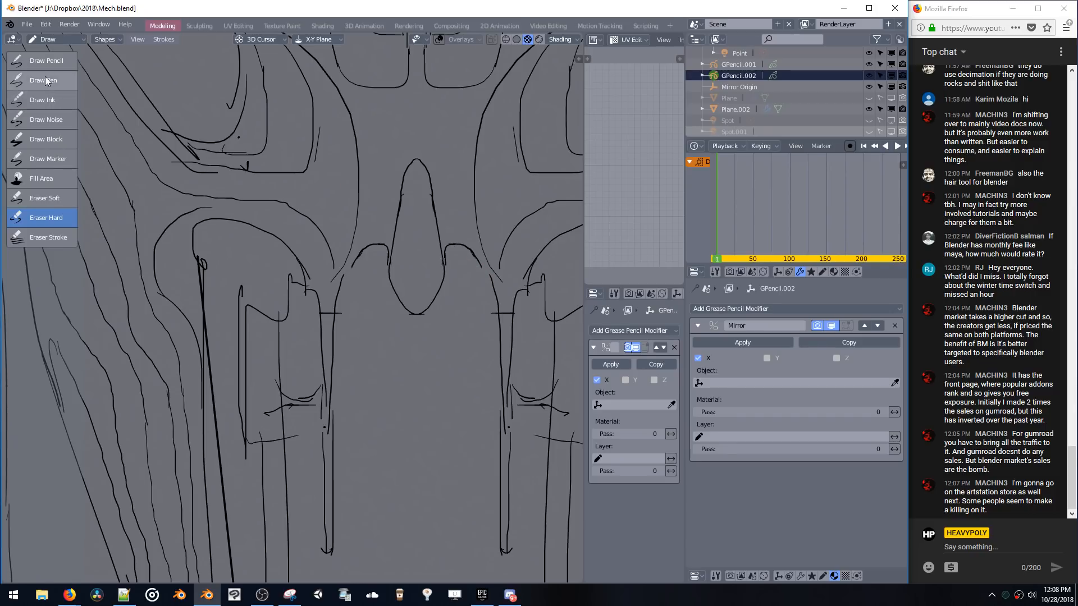
- Join the arch to the inner hip lines with Draw Pencil and sketch a narrow inverted V inside the central tapered shape
{"action": "left_click", "coordinate": [45, 61]}
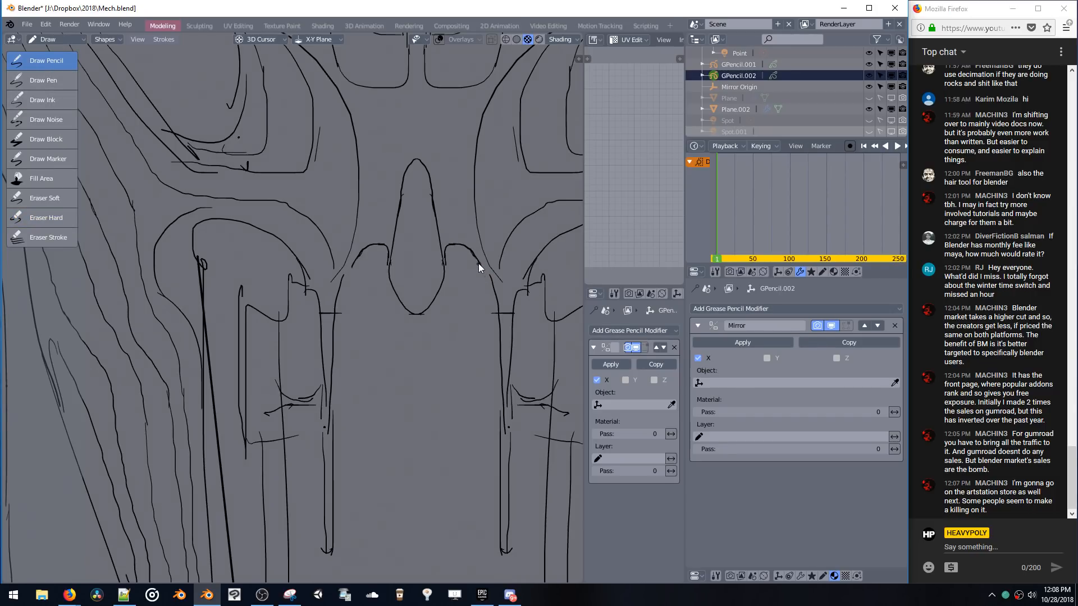
{"action": "mouse_move", "coordinate": [479, 264]}
{"action": "left_mouse_down"}
{"action": "mouse_move", "coordinate": [483, 289]}
{"action": "mouse_move", "coordinate": [490, 280]}
{"action": "left_mouse_up"}
{"action": "key", "text": "ctrl+z"}
{"action": "left_click_drag", "start_coordinate": [421, 195], "coordinate": [410, 197]}
- Remove the vertical line above the central tip and draw a small rounded rectangular panel beside the centreline there
{"action": "mouse_move", "coordinate": [428, 152]}
{"action": "middle_mouse_down", "text": "shift"}
{"action": "mouse_move", "coordinate": [443, 156]}
{"action": "mouse_move", "coordinate": [425, 208]}
{"action": "middle_mouse_up", "text": "shift"}
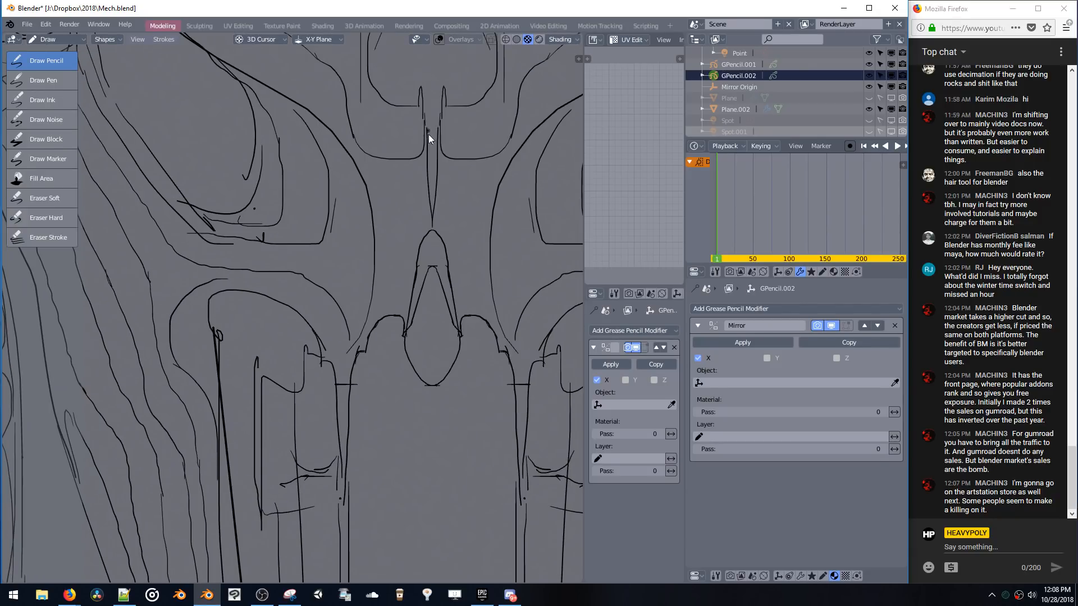
{"action": "key", "text": "ctrl+z"}
{"action": "mouse_move", "coordinate": [447, 210]}
{"action": "left_mouse_down"}
{"action": "mouse_move", "coordinate": [480, 224]}
{"action": "mouse_move", "coordinate": [484, 169]}
{"action": "left_mouse_up"}
{"action": "key", "text": "ctrl+z"}
{"action": "left_click_drag", "start_coordinate": [471, 174], "coordinate": [453, 167]}
{"action": "scroll", "coordinate": [498, 112], "scroll_direction": "down", "scroll_amount": 3}
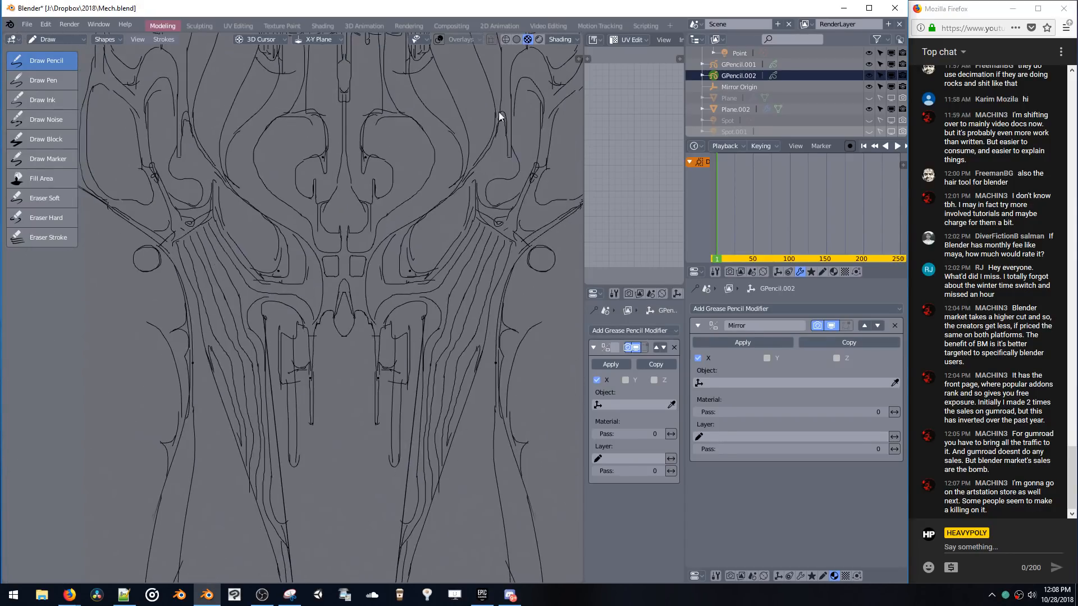
- Draw a closed inner loop inside the small hooked shape of the lower torso, undoing the rejected strokes
{"action": "scroll", "coordinate": [420, 237], "scroll_direction": "down", "scroll_amount": 2}
{"action": "scroll", "coordinate": [433, 195], "scroll_direction": "up", "scroll_amount": 4}
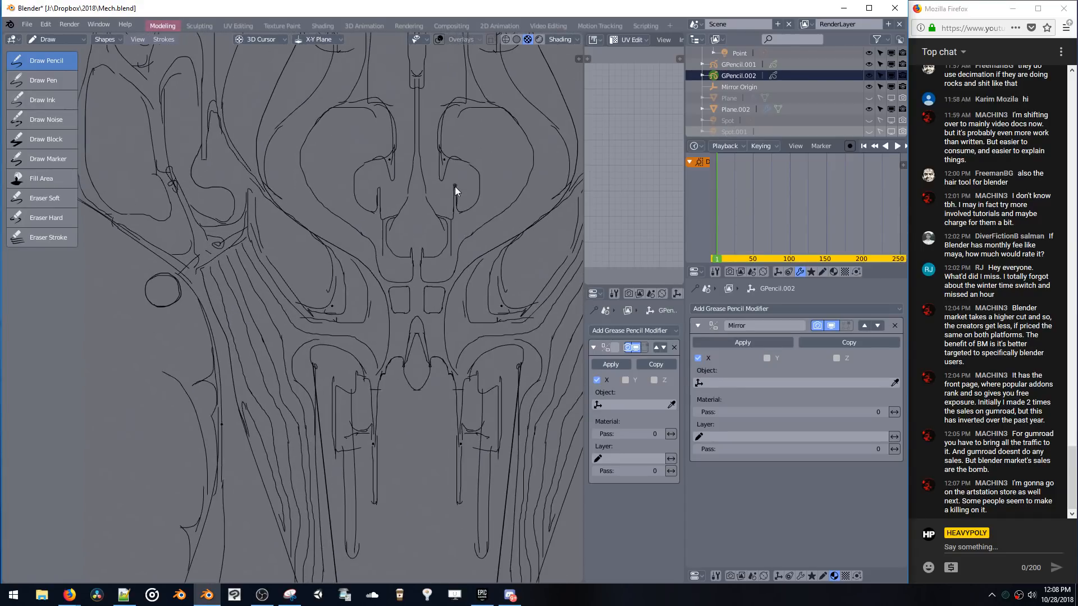
{"action": "middle_click_drag", "start_coordinate": [475, 208], "coordinate": [438, 250], "text": "shift"}
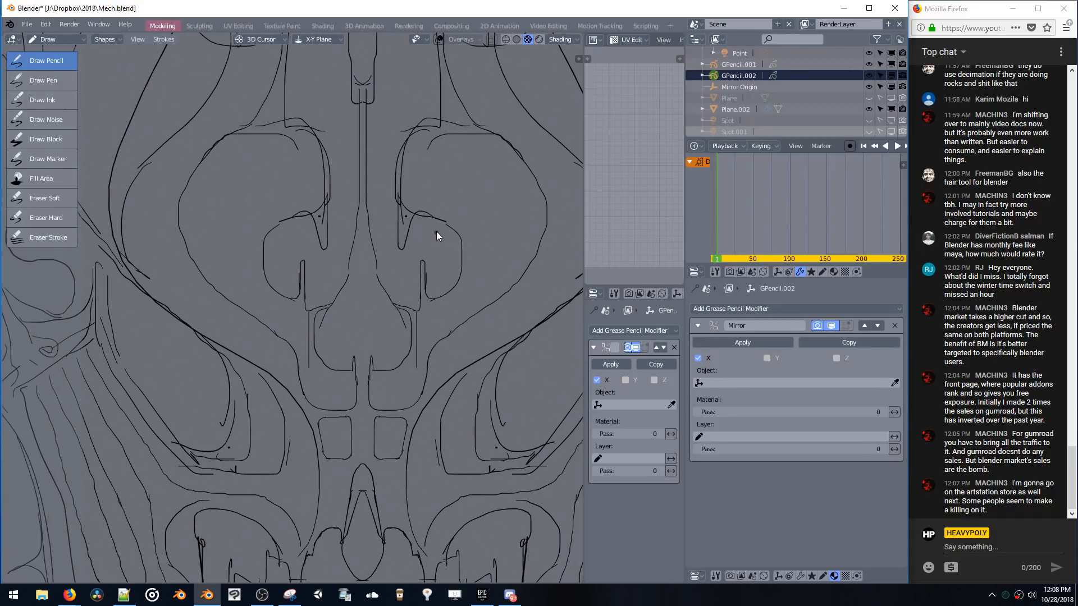
{"action": "mouse_move", "coordinate": [437, 232]}
{"action": "left_mouse_down"}
{"action": "mouse_move", "coordinate": [428, 289]}
{"action": "mouse_move", "coordinate": [429, 272]}
{"action": "mouse_move", "coordinate": [441, 292]}
{"action": "mouse_move", "coordinate": [454, 234]}
{"action": "left_mouse_up"}
{"action": "key", "text": "ctrl+z"}
{"action": "key", "text": "ctrl+z"}
{"action": "key", "text": "ctrl+z"}
{"action": "left_click_drag", "start_coordinate": [446, 234], "coordinate": [450, 278]}
- Add short detail strokes inside the domed shoulder shape and along the vertical fins of the upper torso
{"action": "scroll", "coordinate": [457, 218], "scroll_direction": "down", "scroll_amount": 5}
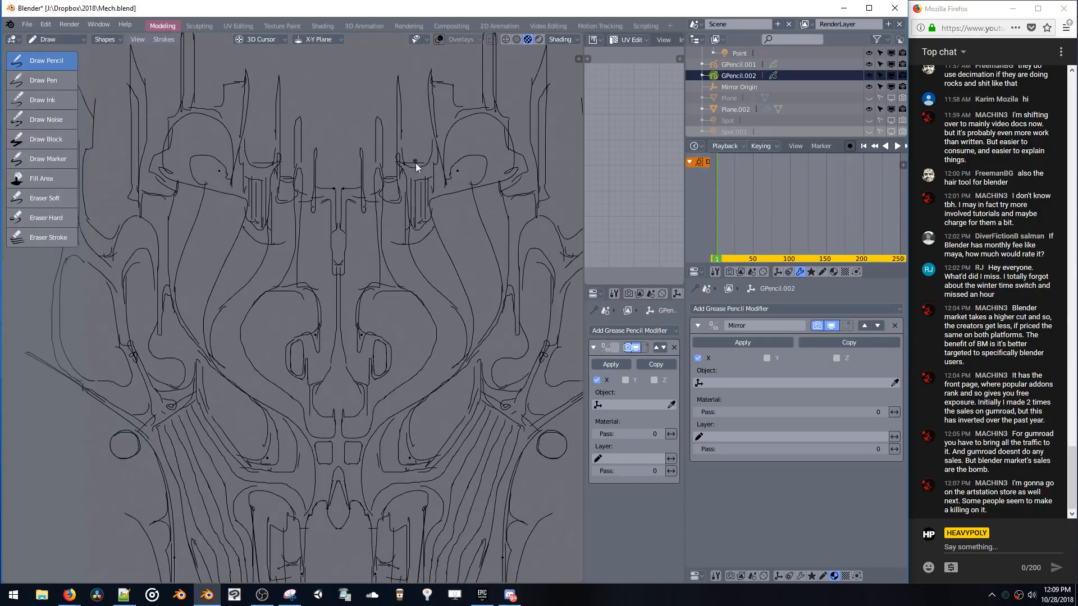
{"action": "middle_click_drag", "start_coordinate": [473, 92], "coordinate": [484, 116], "text": "shift"}
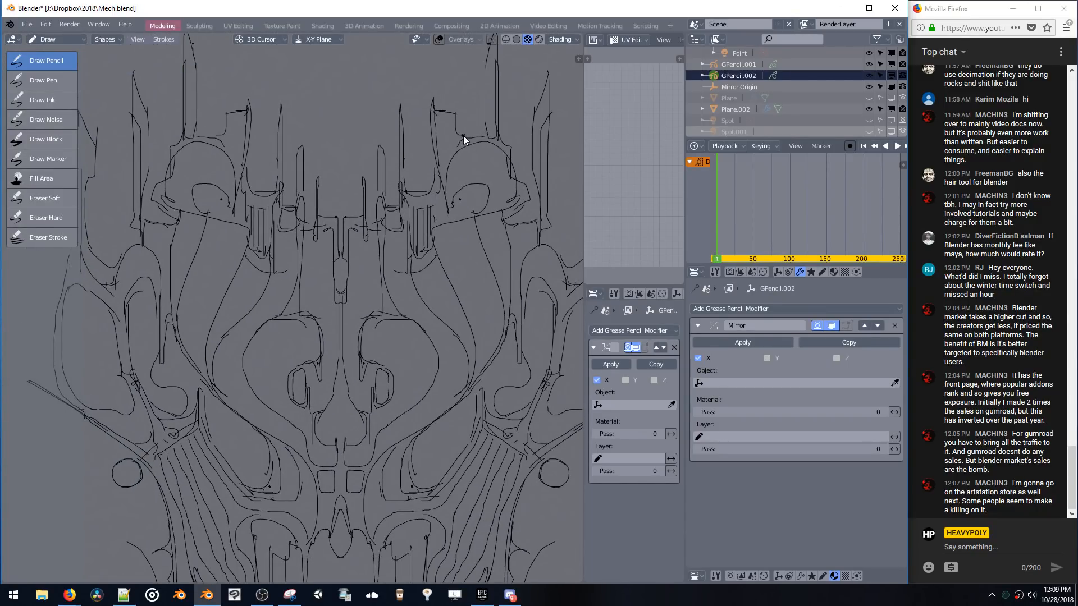
{"action": "left_click_drag", "start_coordinate": [482, 180], "coordinate": [477, 193]}
{"action": "key", "text": "space"}
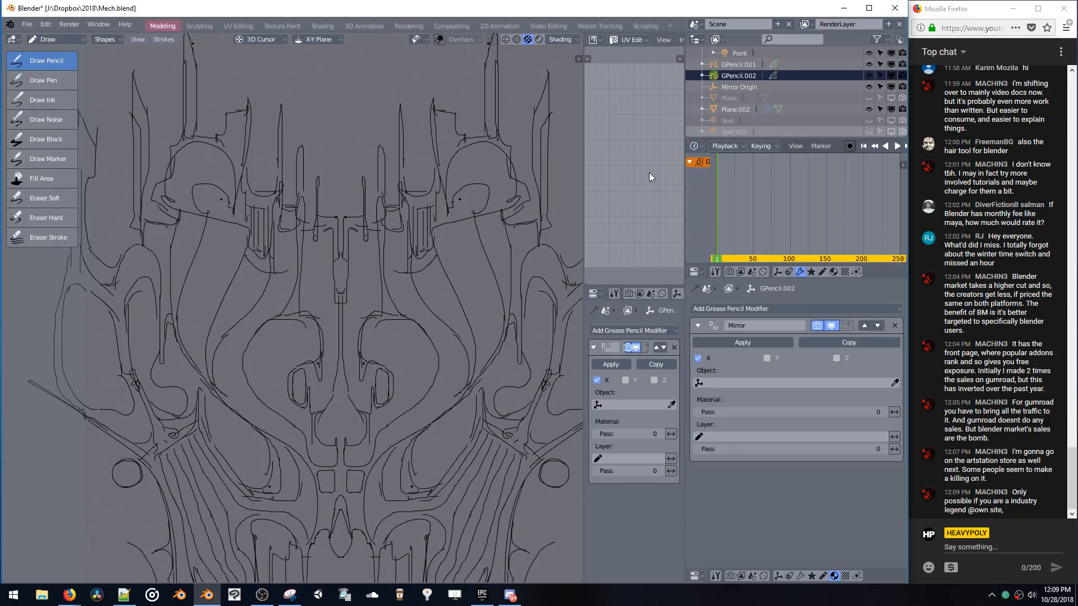
{"action": "scroll", "coordinate": [439, 130], "scroll_direction": "up", "scroll_amount": 6}
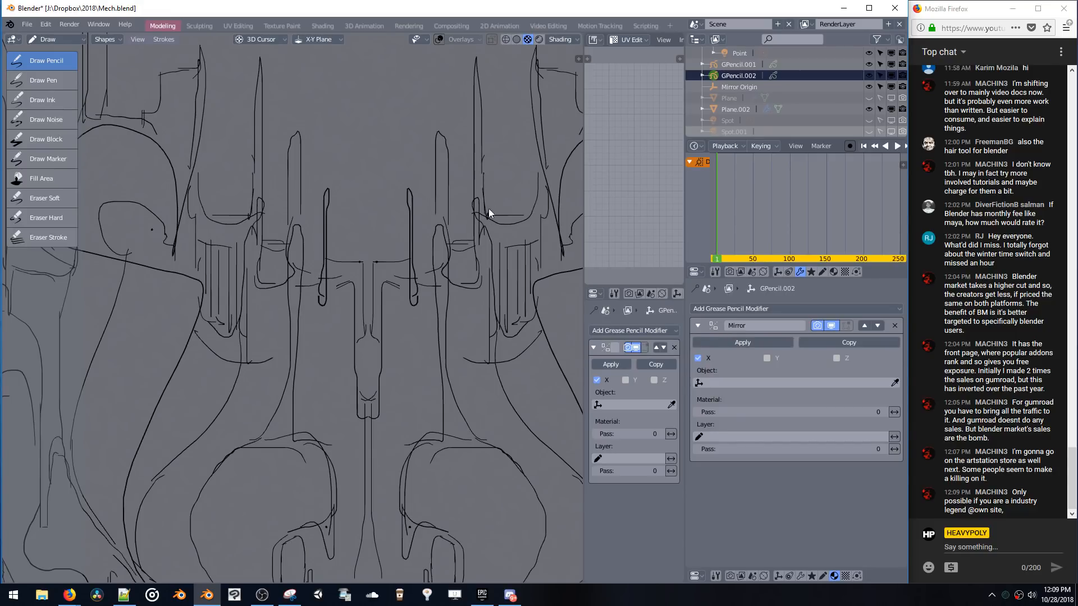
{"action": "left_click_drag", "start_coordinate": [536, 166], "coordinate": [538, 183]}
{"action": "left_click_drag", "start_coordinate": [436, 217], "coordinate": [449, 284]}
{"action": "scroll", "coordinate": [430, 132], "scroll_direction": "down", "scroll_amount": 6}
- Reshape the outer hip spike with strokes that curve its tip upward and thicken its lower edge
{"action": "scroll", "coordinate": [417, 229], "scroll_direction": "up", "scroll_amount": 6}
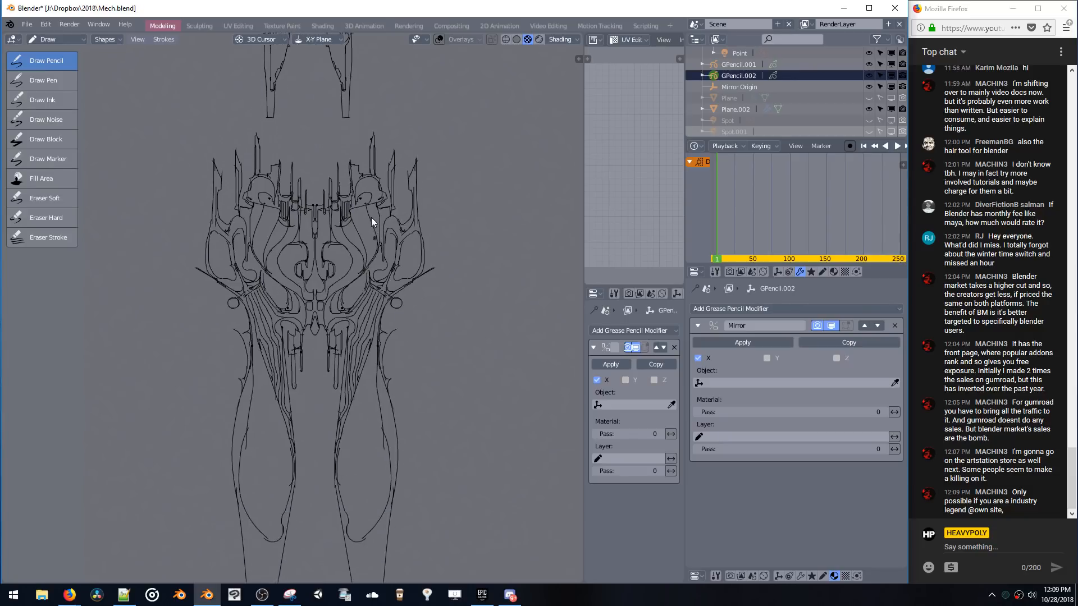
{"action": "middle_click_drag", "start_coordinate": [477, 174], "coordinate": [420, 220], "text": "shift"}
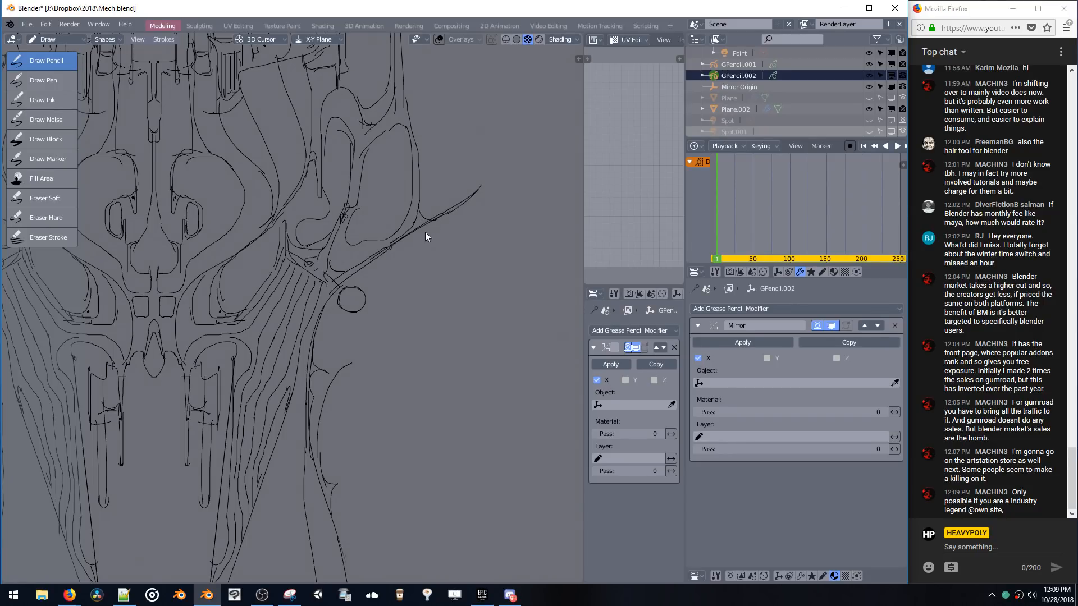
{"action": "scroll", "coordinate": [364, 220], "scroll_direction": "down", "scroll_amount": 6}
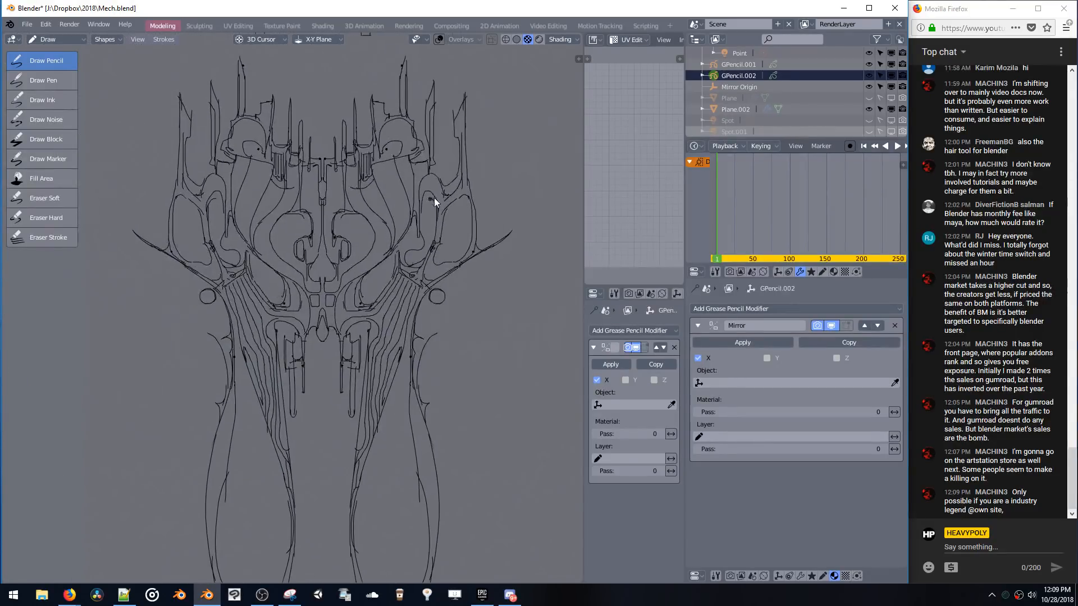
{"action": "scroll", "coordinate": [521, 203], "scroll_direction": "up", "scroll_amount": 3}
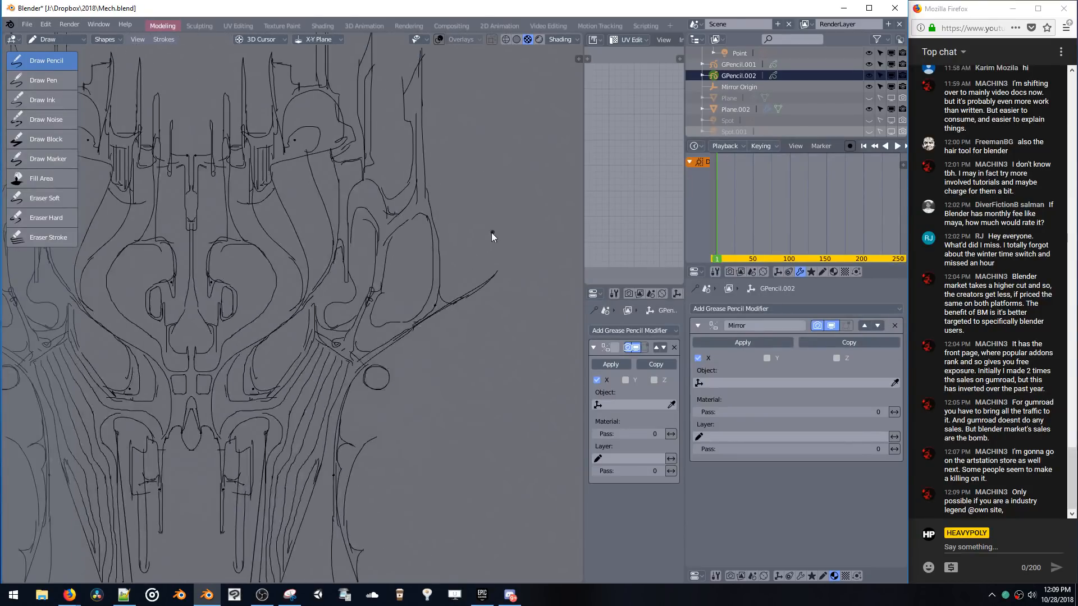
{"action": "mouse_move", "coordinate": [474, 314]}
{"action": "left_mouse_down"}
{"action": "mouse_move", "coordinate": [489, 273]}
{"action": "mouse_move", "coordinate": [444, 340]}
{"action": "left_mouse_up"}
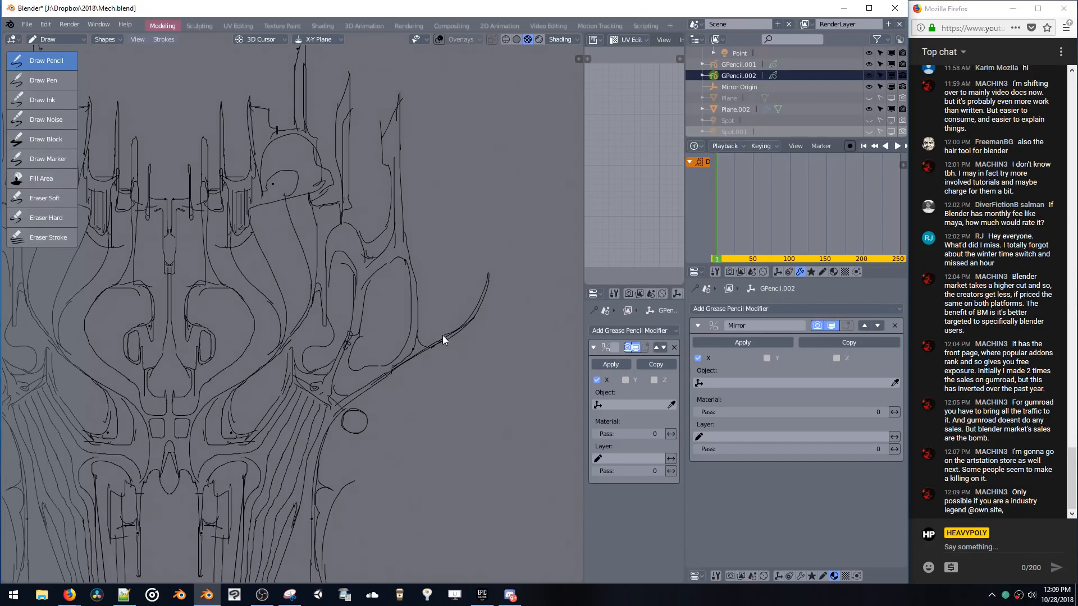
{"action": "left_click_drag", "start_coordinate": [443, 335], "coordinate": [418, 342]}
- Draw a pointed sliver running down the inner hip between the torso curve and the upper thigh lines
{"action": "mouse_move", "coordinate": [367, 242]}
{"action": "middle_mouse_down", "text": "shift"}
{"action": "mouse_move", "coordinate": [403, 170]}
{"action": "mouse_move", "coordinate": [404, 198]}
{"action": "middle_mouse_up", "text": "shift"}
{"action": "middle_click_drag", "start_coordinate": [292, 258], "coordinate": [387, 222], "text": "shift"}
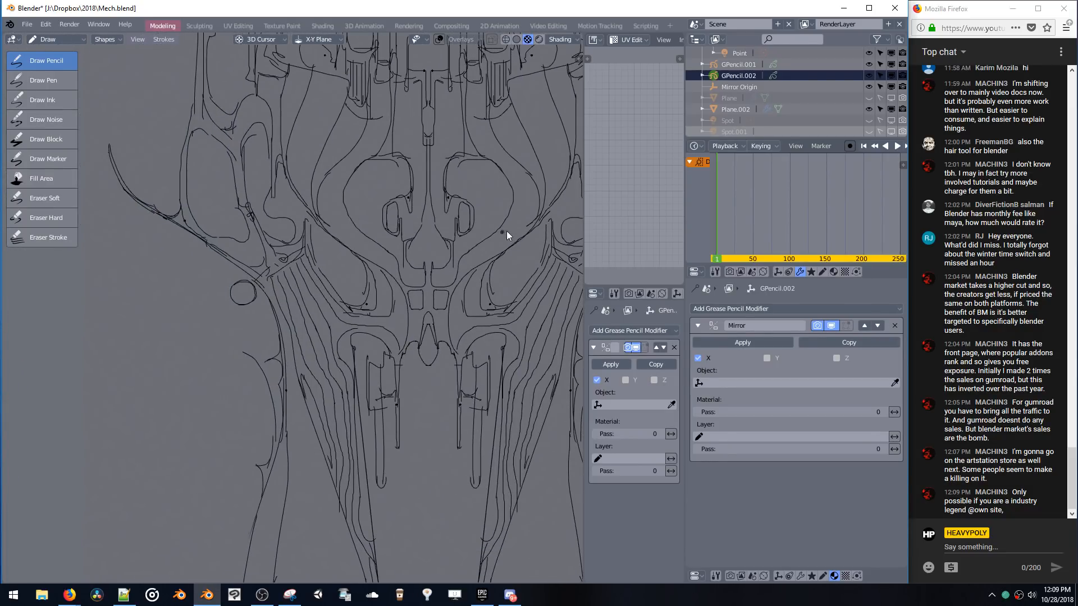
{"action": "scroll", "coordinate": [556, 213], "scroll_direction": "up", "scroll_amount": 4}
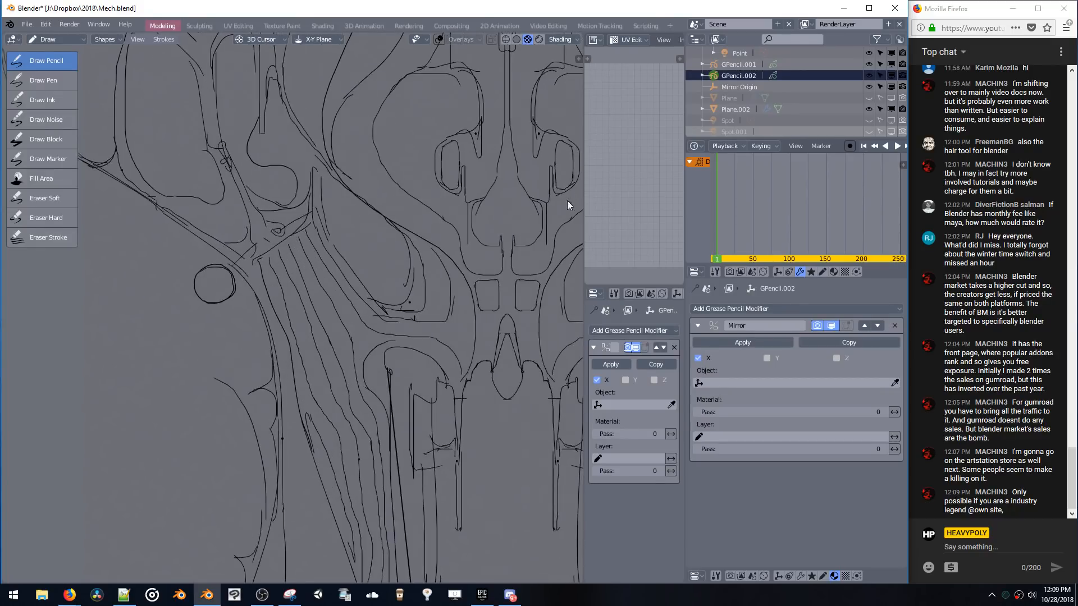
{"action": "left_click_drag", "start_coordinate": [483, 239], "coordinate": [485, 200]}
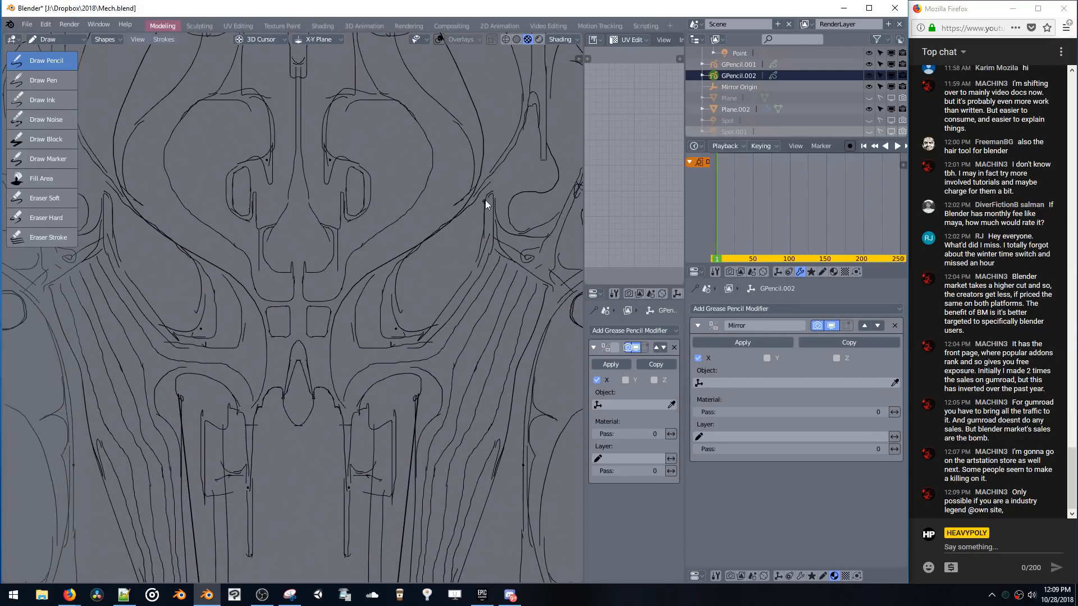
{"action": "left_click_drag", "start_coordinate": [478, 251], "coordinate": [454, 291]}
- Draw a second contour around the upper bend of the large hooked shape beside the torso centreline
{"action": "scroll", "coordinate": [454, 291], "scroll_direction": "down", "scroll_amount": 3}
{"action": "mouse_move", "coordinate": [476, 281]}
{"action": "middle_mouse_down", "text": "shift"}
{"action": "mouse_move", "coordinate": [464, 164]}
{"action": "mouse_move", "coordinate": [446, 173]}
{"action": "mouse_move", "coordinate": [432, 233]}
{"action": "middle_mouse_up", "text": "shift"}
{"action": "scroll", "coordinate": [421, 224], "scroll_direction": "up", "scroll_amount": 2}
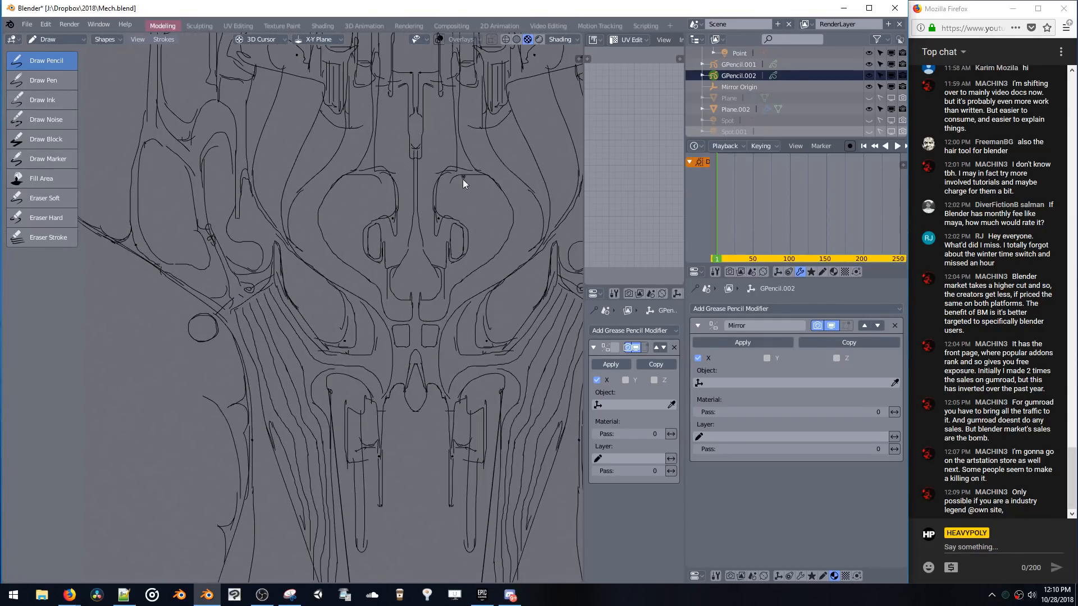
{"action": "left_click_drag", "start_coordinate": [451, 182], "coordinate": [447, 218]}
{"action": "scroll", "coordinate": [452, 221], "scroll_direction": "down", "scroll_amount": 4}
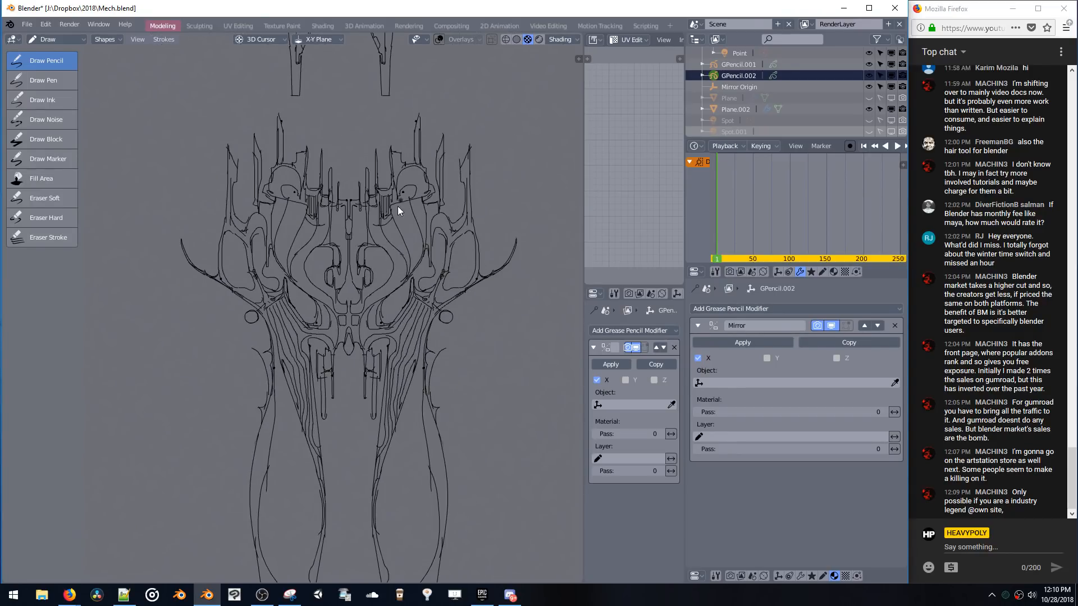
{"action": "mouse_move", "coordinate": [398, 207]}
{"action": "middle_mouse_down", "text": "shift"}
{"action": "mouse_move", "coordinate": [421, 134]}
{"action": "mouse_move", "coordinate": [405, 203]}
{"action": "middle_mouse_up", "text": "shift"}
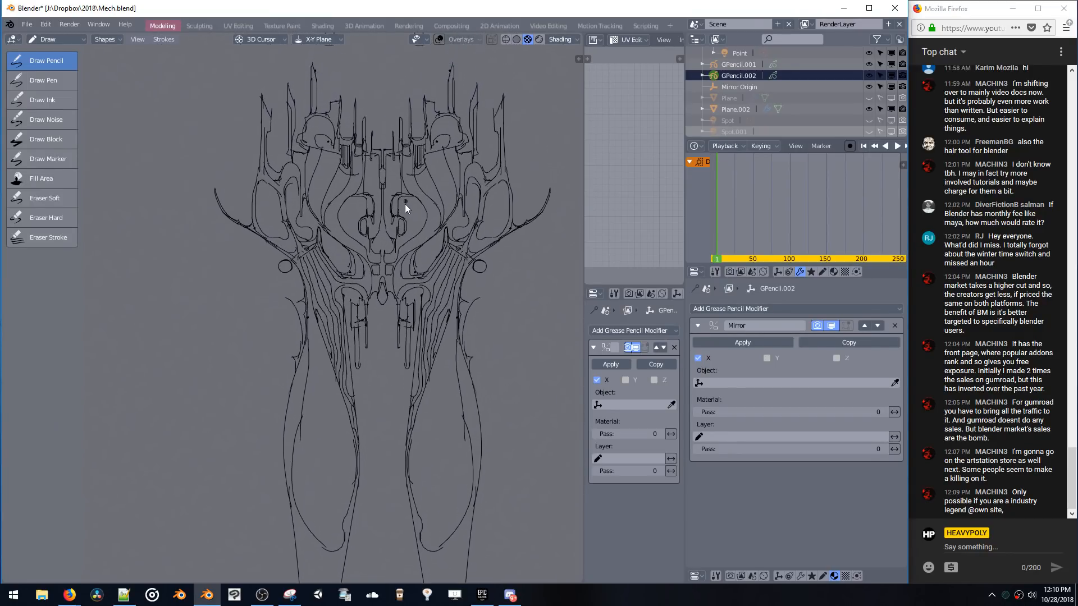
- Add short slit marks and contour lines to the abdomen panels beside the centre column, undoing the rejected strokes
{"action": "scroll", "coordinate": [406, 204], "scroll_direction": "up", "scroll_amount": 4}
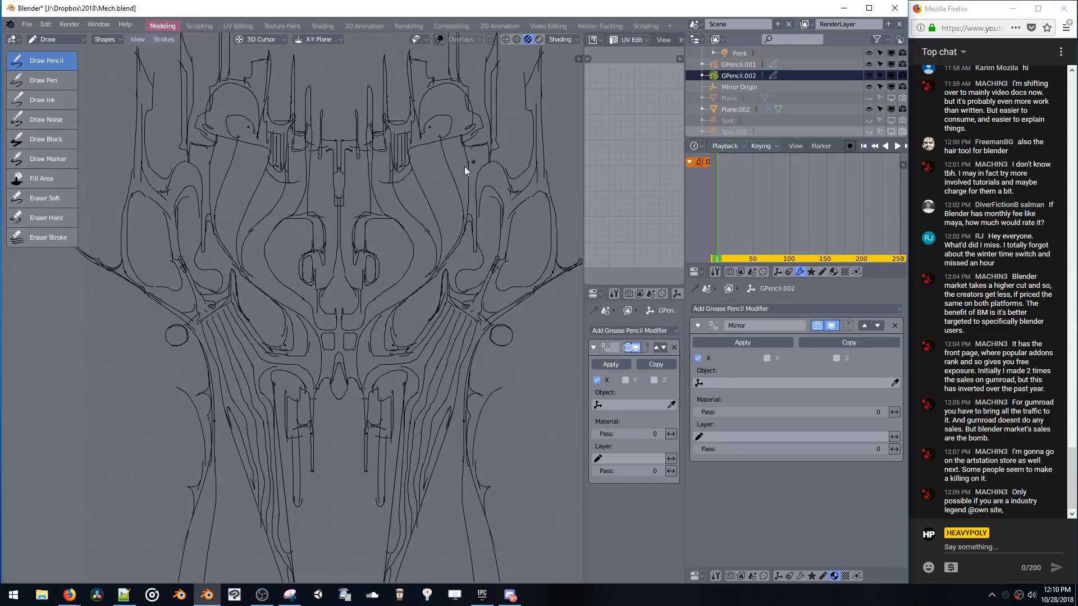
{"action": "left_click_drag", "start_coordinate": [456, 162], "coordinate": [420, 209]}
{"action": "key", "text": "ctrl+z"}
{"action": "left_click_drag", "start_coordinate": [366, 187], "coordinate": [363, 183]}
{"action": "key", "text": "ctrl+z"}
{"action": "middle_click_drag", "start_coordinate": [357, 204], "coordinate": [375, 188], "text": "shift"}
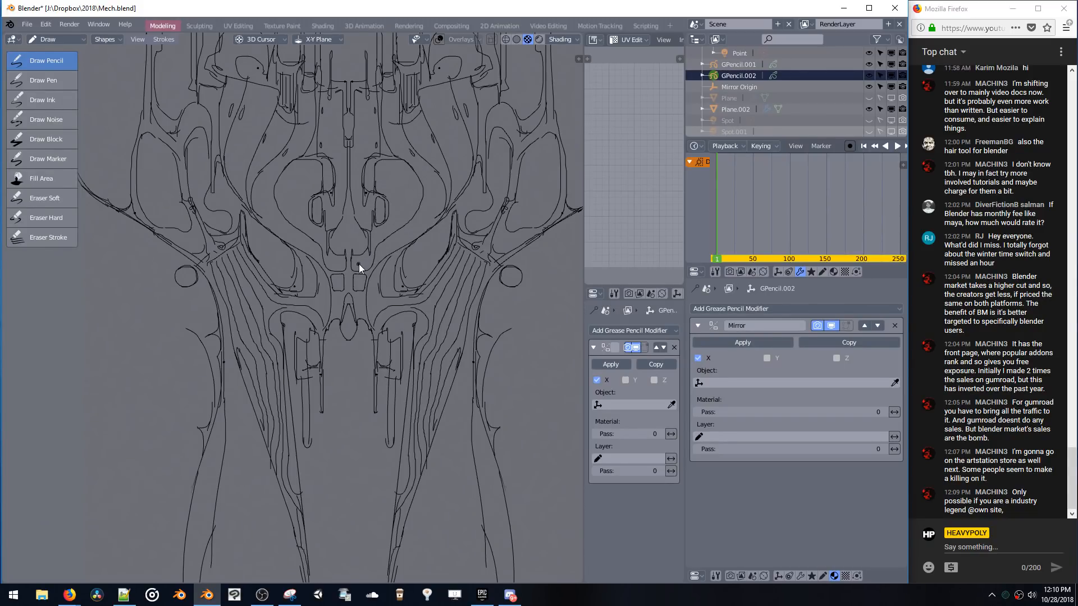
- Sketch a curved line inside the large rounded abdominal opening beside the hooked shape and undo the rejected stroke
{"action": "scroll", "coordinate": [383, 200], "scroll_direction": "up", "scroll_amount": 3}
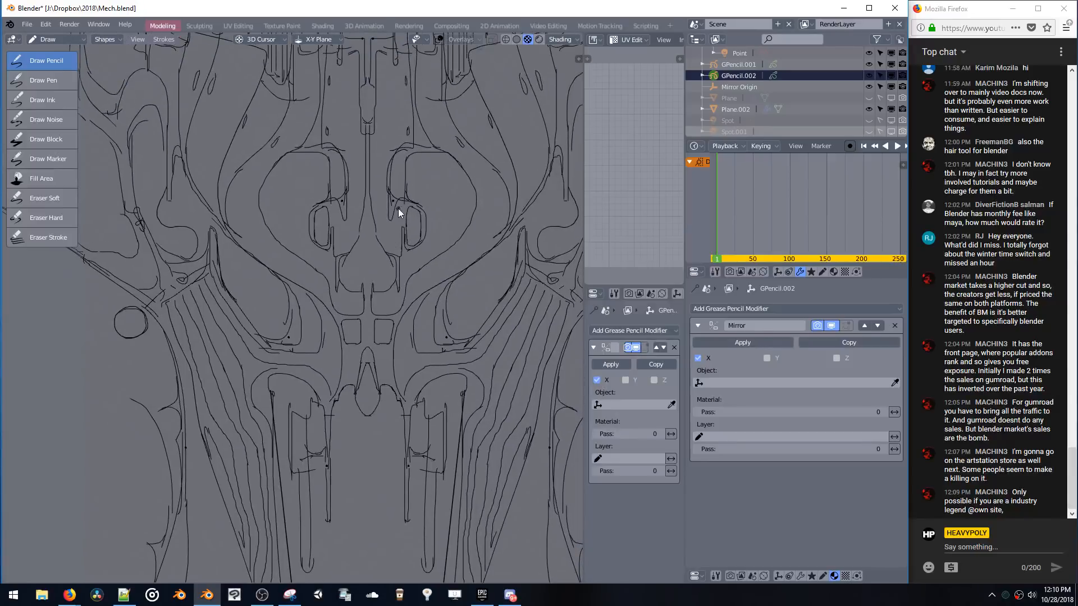
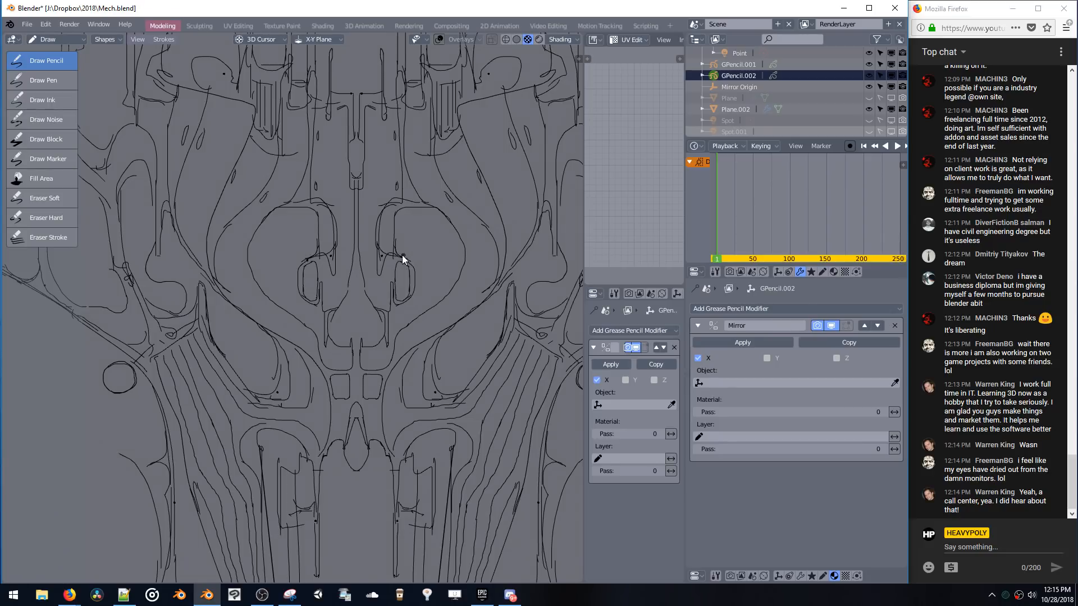
{"action": "mouse_move", "coordinate": [402, 255]}
{"action": "left_mouse_down"}
{"action": "mouse_move", "coordinate": [454, 231]}
{"action": "mouse_move", "coordinate": [453, 284]}
{"action": "left_mouse_up"}
{"action": "key", "text": "ctrl+z"}
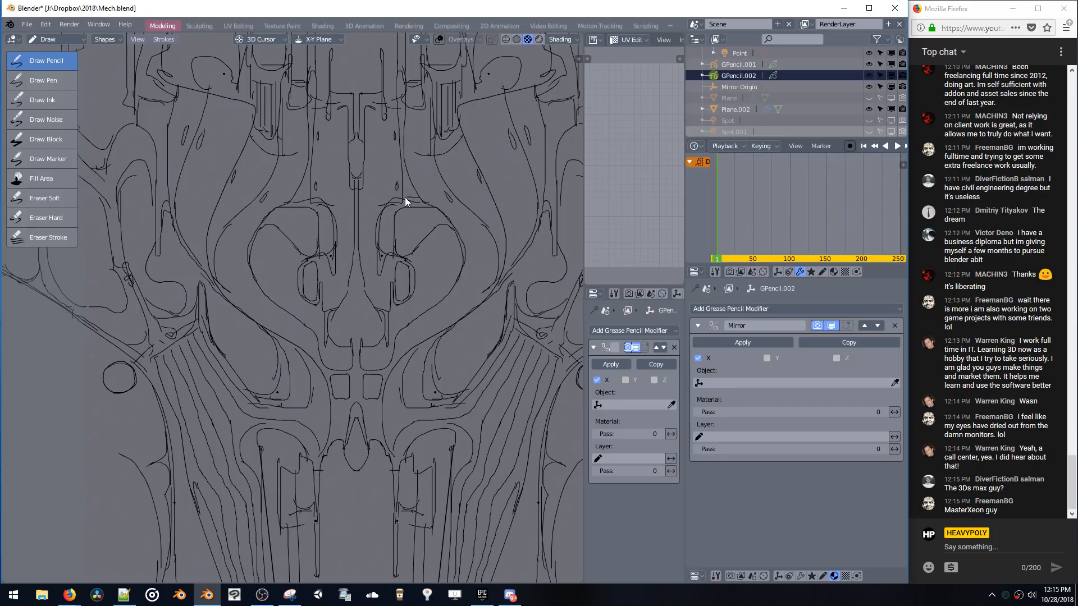
- Clean up the line ends at the upper edge of the rounded abdominal opening and try new contour strokes there, undoing the rejected ones
{"action": "left_click_drag", "start_coordinate": [405, 197], "coordinate": [402, 197]}
{"action": "left_click", "coordinate": [44, 218]}
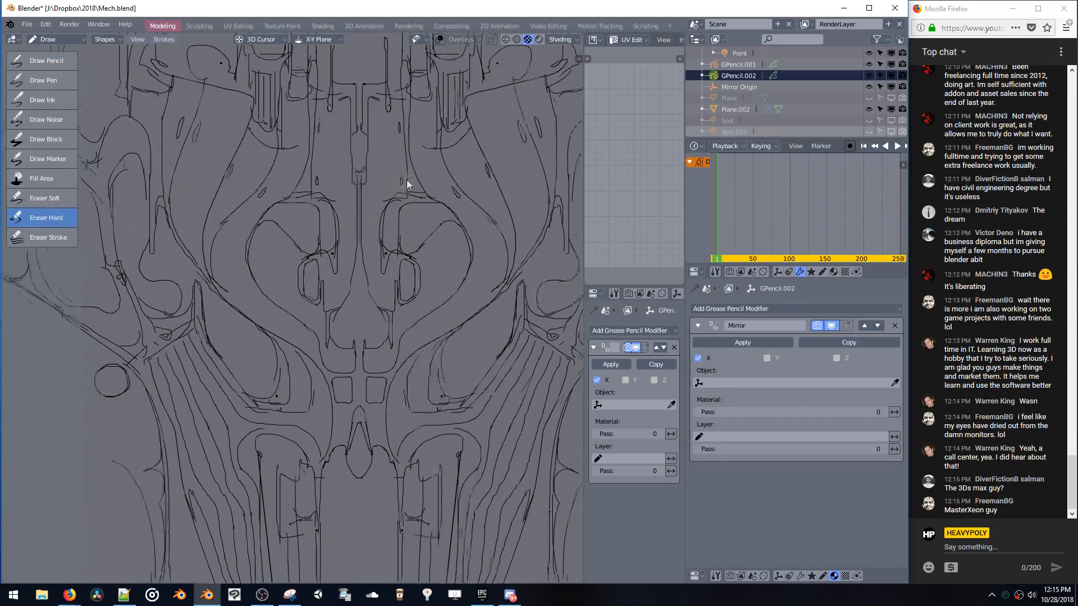
{"action": "scroll", "coordinate": [407, 180], "scroll_direction": "up", "scroll_amount": 2}
{"action": "mouse_move", "coordinate": [486, 136]}
{"action": "left_mouse_down"}
{"action": "mouse_move", "coordinate": [457, 130]}
{"action": "mouse_move", "coordinate": [436, 147]}
{"action": "mouse_move", "coordinate": [447, 137]}
{"action": "left_mouse_up"}
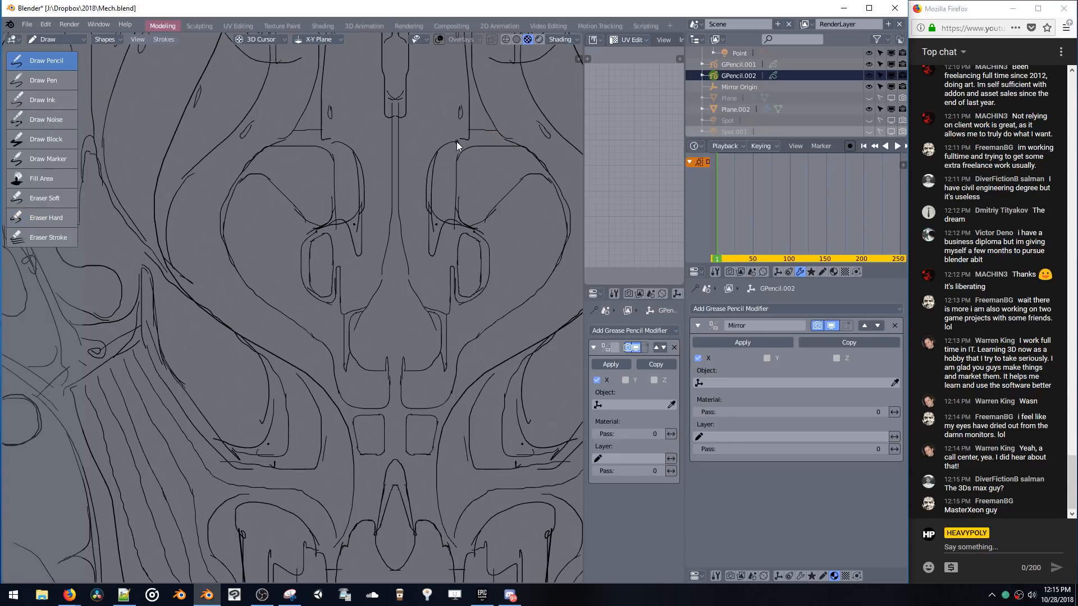
{"action": "left_click_drag", "start_coordinate": [461, 138], "coordinate": [432, 160]}
{"action": "key", "text": "ctrl+z"}
{"action": "key", "text": "ctrl+z"}
{"action": "key", "text": "ctrl+z"}
{"action": "key", "text": "ctrl+z"}
- Redraw the diagonal line inside the rounded abdominal opening down to the hooked shape, undoing the rejected strokes
{"action": "scroll", "coordinate": [438, 160], "scroll_direction": "up", "scroll_amount": 2}
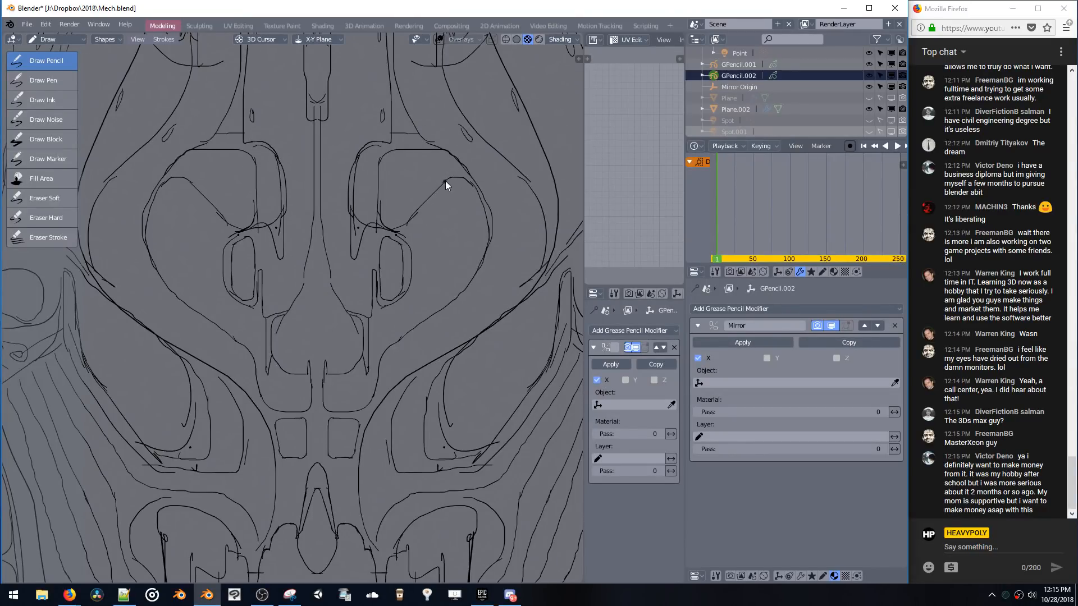
{"action": "left_click_drag", "start_coordinate": [406, 224], "coordinate": [405, 225]}
{"action": "key", "text": "ctrl+z"}
{"action": "left_click_drag", "start_coordinate": [446, 180], "coordinate": [406, 220]}
{"action": "key", "text": "ctrl+z"}
{"action": "left_click_drag", "start_coordinate": [445, 180], "coordinate": [400, 226]}
{"action": "key", "text": "ctrl+z"}
{"action": "key", "text": "ctrl+z"}
{"action": "left_click_drag", "start_coordinate": [446, 180], "coordinate": [393, 229]}
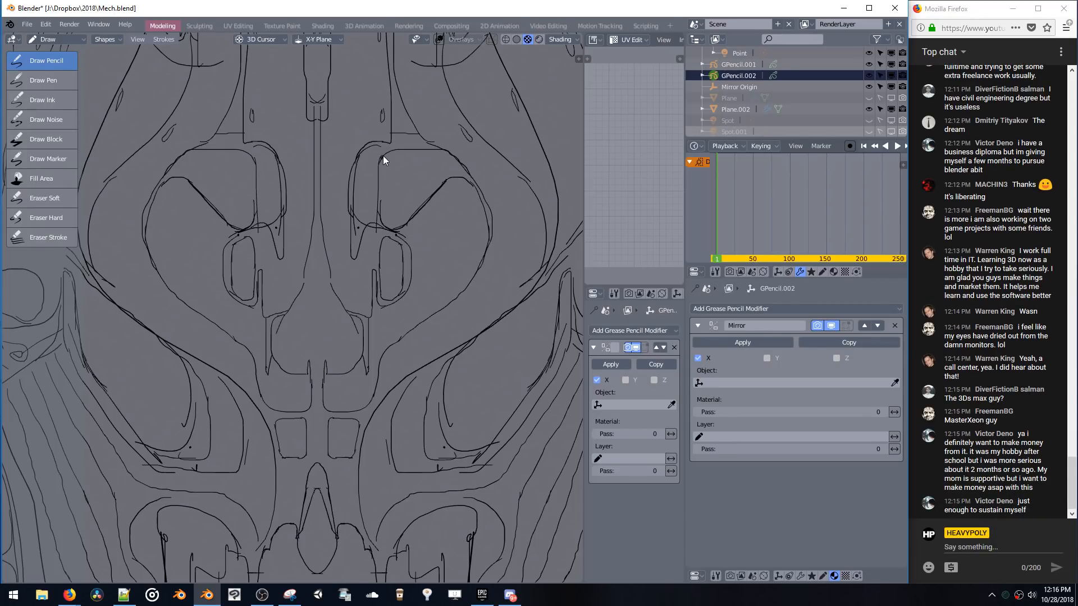
- Draw a vertical contour inside the upper bend of the hooked shape beside the centreline, undoing the rejected strokes
{"action": "mouse_move", "coordinate": [385, 152]}
{"action": "left_mouse_down"}
{"action": "mouse_move", "coordinate": [378, 180]}
{"action": "mouse_move", "coordinate": [380, 167]}
{"action": "left_mouse_up"}
{"action": "key", "text": "ctrl+z"}
{"action": "key", "text": "ctrl+z"}
{"action": "key", "text": "ctrl+z"}
{"action": "left_click_drag", "start_coordinate": [379, 208], "coordinate": [380, 215]}
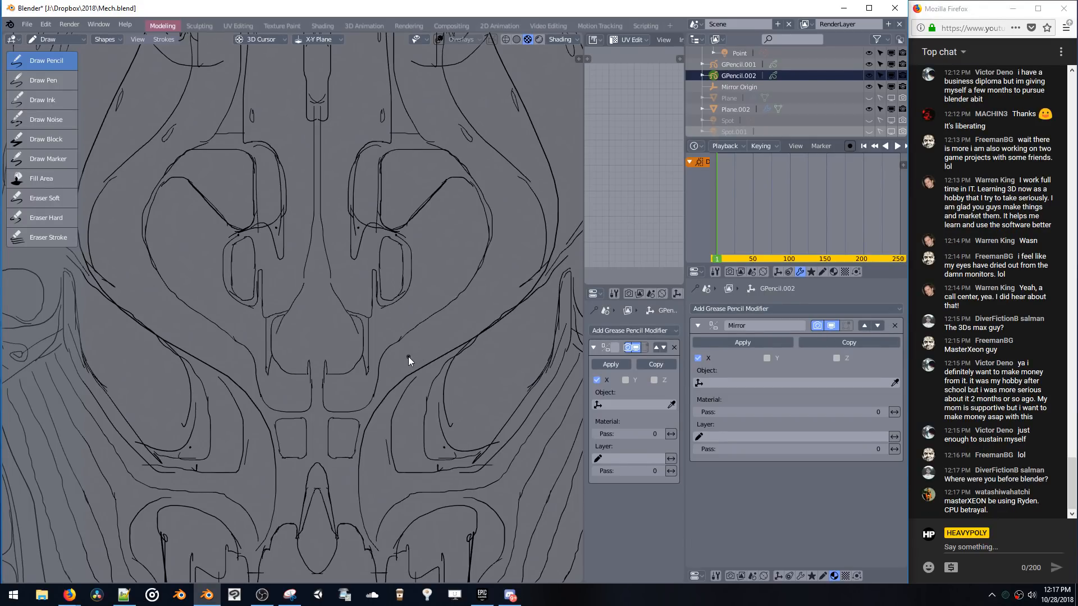
- Erase the long stray mirrored line that shoots out of the drawing plane above the thigh, using the hard eraser
{"action": "mouse_move", "coordinate": [409, 356]}
{"action": "middle_mouse_down"}
{"action": "mouse_move", "coordinate": [366, 330]}
{"action": "mouse_move", "coordinate": [366, 277]}
{"action": "mouse_move", "coordinate": [392, 274]}
{"action": "mouse_move", "coordinate": [397, 376]}
{"action": "mouse_move", "coordinate": [443, 355]}
{"action": "mouse_move", "coordinate": [418, 287]}
{"action": "mouse_move", "coordinate": [362, 251]}
{"action": "mouse_move", "coordinate": [325, 257]}
{"action": "mouse_move", "coordinate": [341, 261]}
{"action": "mouse_move", "coordinate": [319, 251]}
{"action": "mouse_move", "coordinate": [336, 261]}
{"action": "middle_mouse_up"}
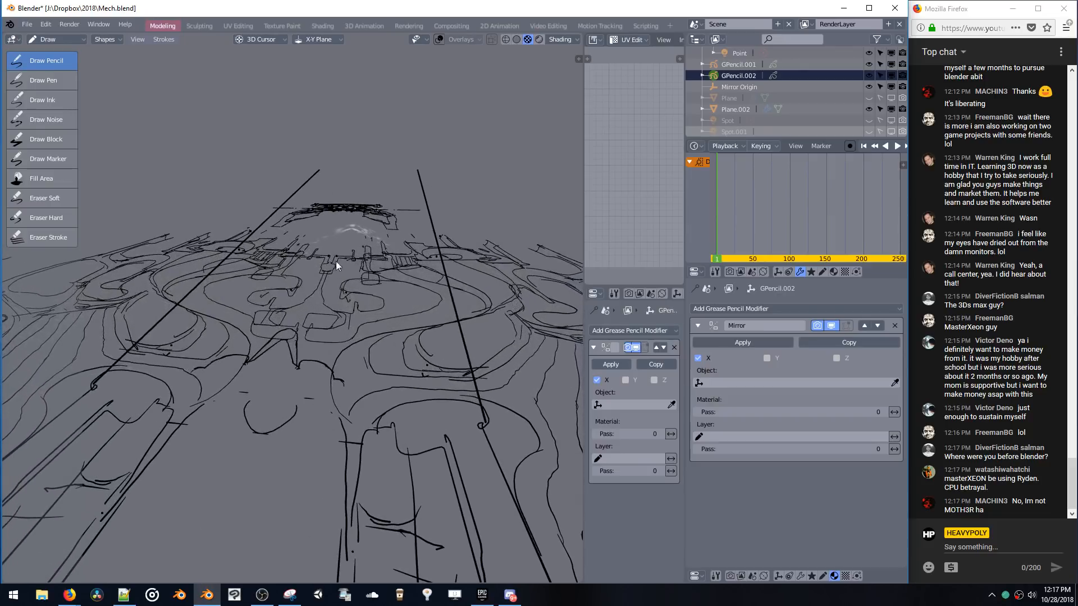
{"action": "left_click", "coordinate": [51, 235]}
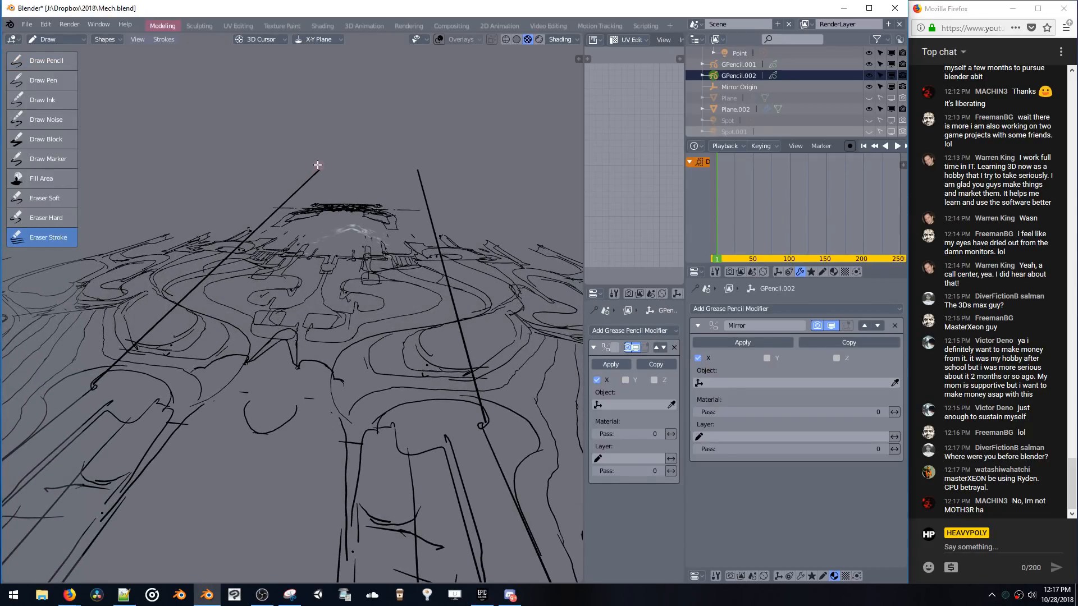
{"action": "left_click", "coordinate": [75, 218]}
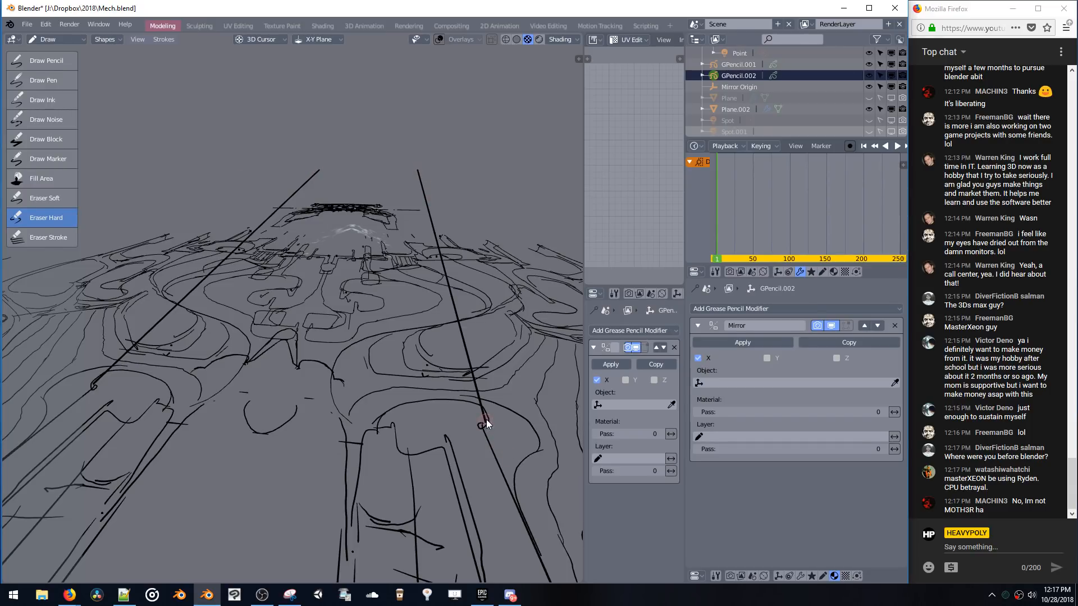
{"action": "left_click_drag", "start_coordinate": [486, 420], "coordinate": [486, 422]}
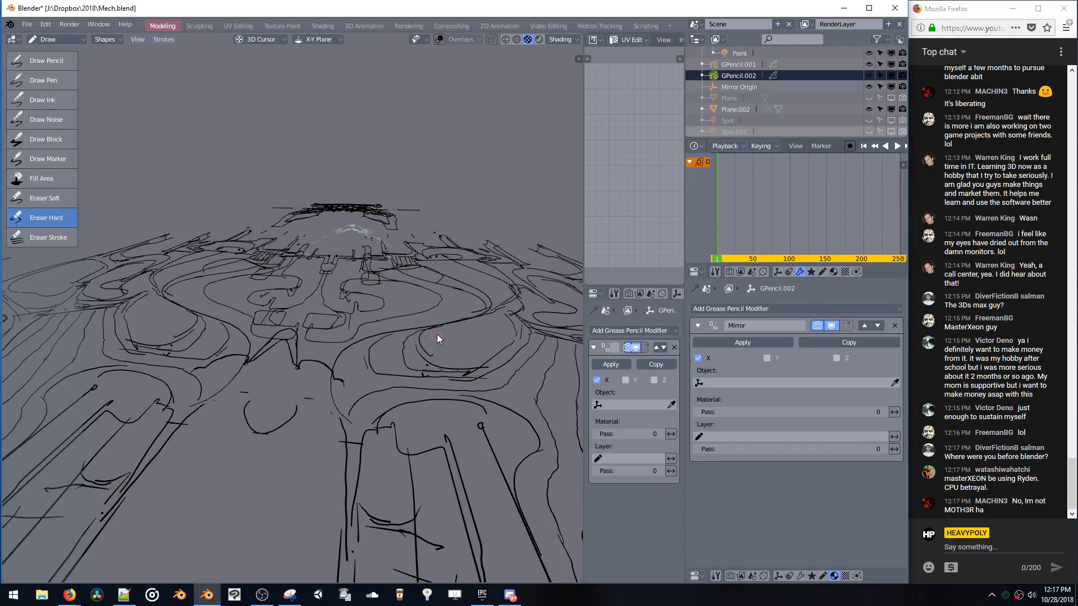
- Switch the sketch to Edit Mode and delete the stray points lying away from the mech strokes
{"action": "key", "text": "ctrl+space"}
{"action": "left_click", "coordinate": [359, 327]}
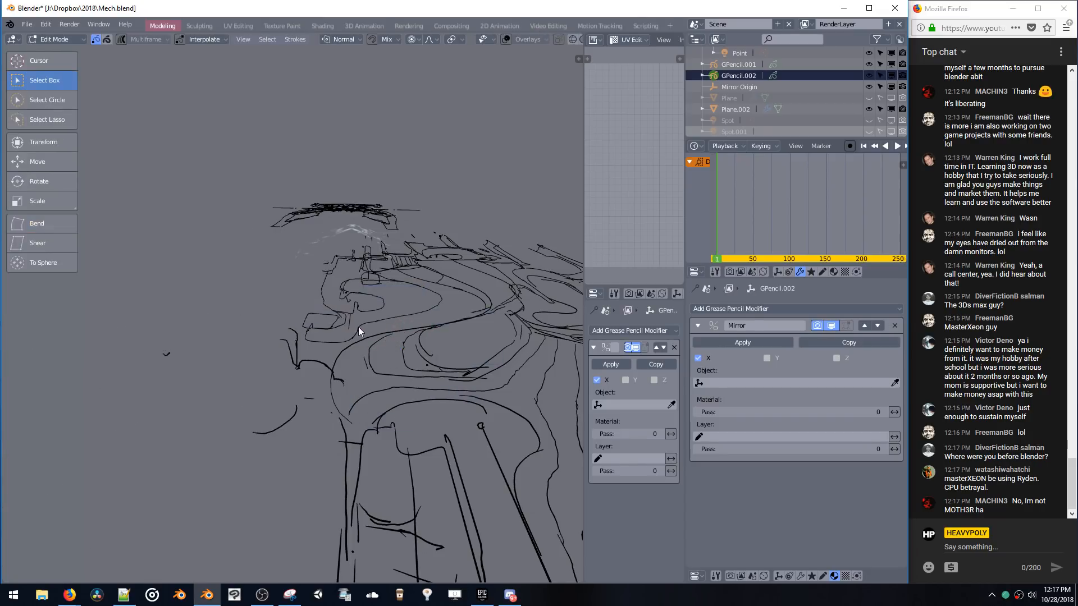
{"action": "key", "text": "a"}
{"action": "scroll", "coordinate": [395, 296], "scroll_direction": "down", "scroll_amount": 5}
{"action": "mouse_move", "coordinate": [395, 296]}
{"action": "middle_mouse_down"}
{"action": "mouse_move", "coordinate": [395, 315]}
{"action": "mouse_move", "coordinate": [383, 281]}
{"action": "mouse_move", "coordinate": [407, 474]}
{"action": "mouse_move", "coordinate": [416, 348]}
{"action": "middle_mouse_up"}
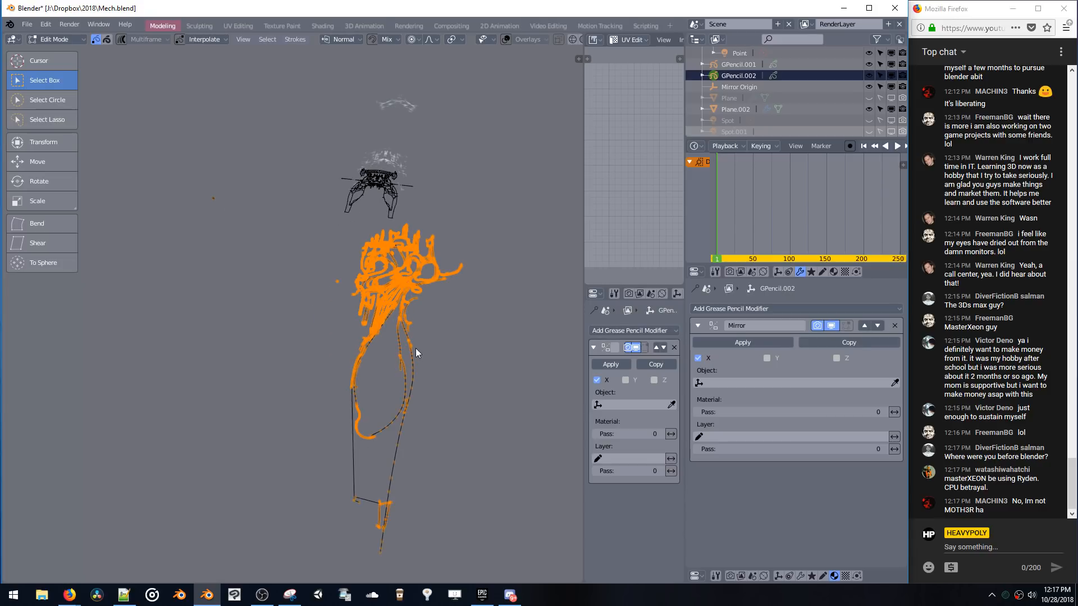
{"action": "mouse_move", "coordinate": [197, 188]}
{"action": "left_mouse_down"}
{"action": "mouse_move", "coordinate": [233, 208]}
{"action": "mouse_move", "coordinate": [252, 241]}
{"action": "left_mouse_up"}
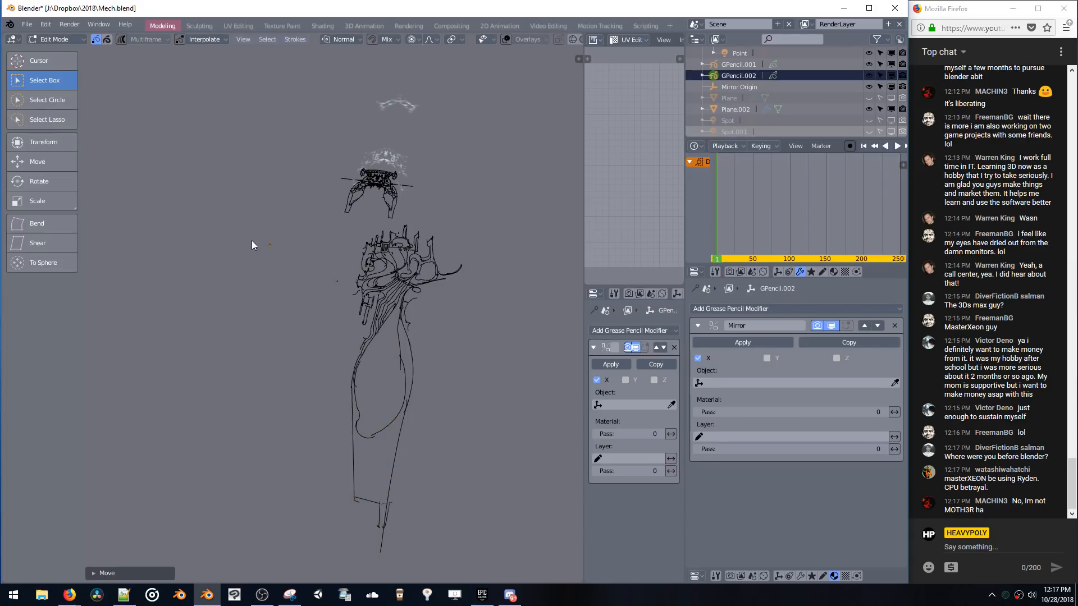
{"action": "key", "text": "x"}
{"action": "left_click", "coordinate": [246, 239]}
{"action": "mouse_move", "coordinate": [296, 271]}
{"action": "middle_mouse_down"}
{"action": "mouse_move", "coordinate": [299, 255]}
{"action": "mouse_move", "coordinate": [348, 299]}
{"action": "mouse_move", "coordinate": [315, 304]}
{"action": "mouse_move", "coordinate": [346, 324]}
{"action": "mouse_move", "coordinate": [399, 433]}
{"action": "middle_mouse_up"}
{"action": "key", "text": "x"}
{"action": "left_click", "coordinate": [346, 313]}
- Select all strokes and scale them down along the global Z axis with smooth proportional editing
{"action": "key", "text": "a"}
{"action": "key", "text": "s"}
{"action": "key", "text": "z"}
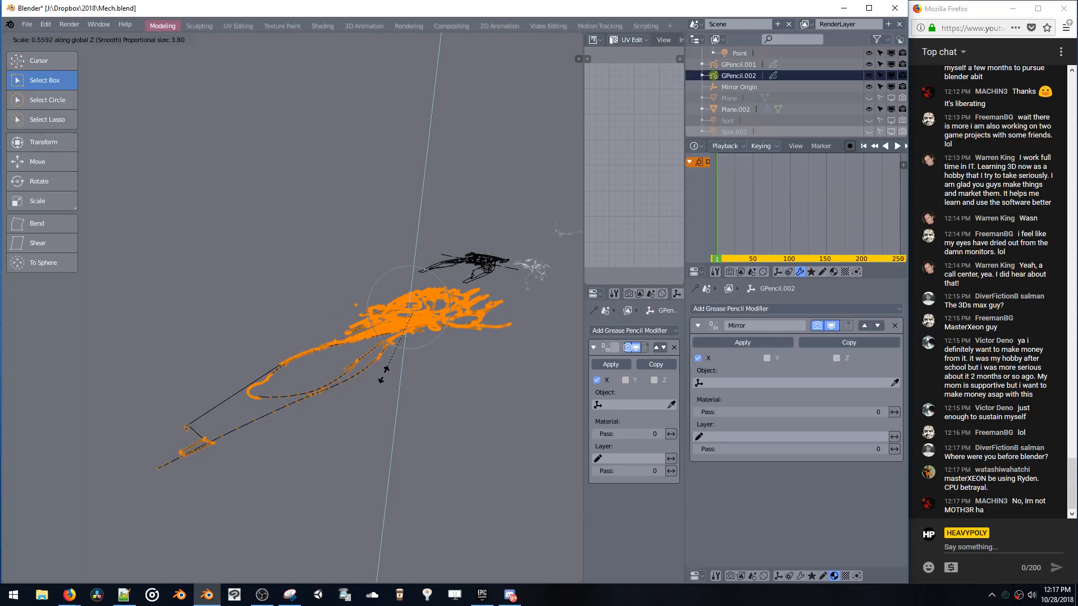
{"action": "left_click", "coordinate": [370, 346]}
- Frame the isolated stray dots away from the torso strokes, move them and delete them
{"action": "mouse_move", "coordinate": [370, 344]}
{"action": "middle_mouse_down"}
{"action": "mouse_move", "coordinate": [418, 349]}
{"action": "mouse_move", "coordinate": [379, 269]}
{"action": "mouse_move", "coordinate": [365, 278]}
{"action": "mouse_move", "coordinate": [357, 445]}
{"action": "mouse_move", "coordinate": [251, 259]}
{"action": "middle_mouse_up"}
{"action": "left_click", "coordinate": [365, 278]}
{"action": "key", "text": "KP_Decimal"}
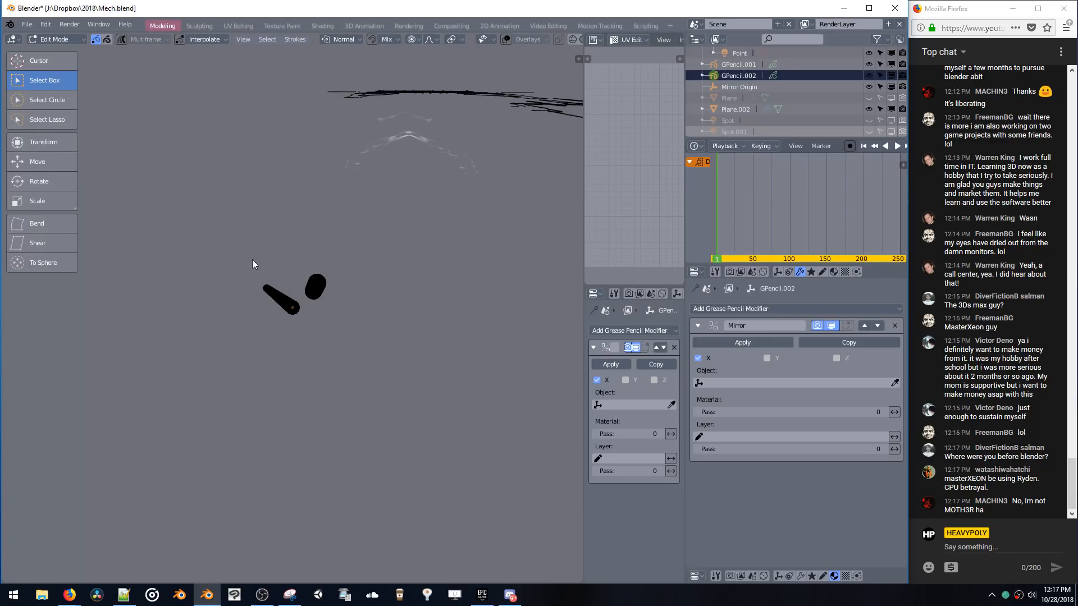
{"action": "key", "text": "g"}
{"action": "left_click", "coordinate": [248, 261]}
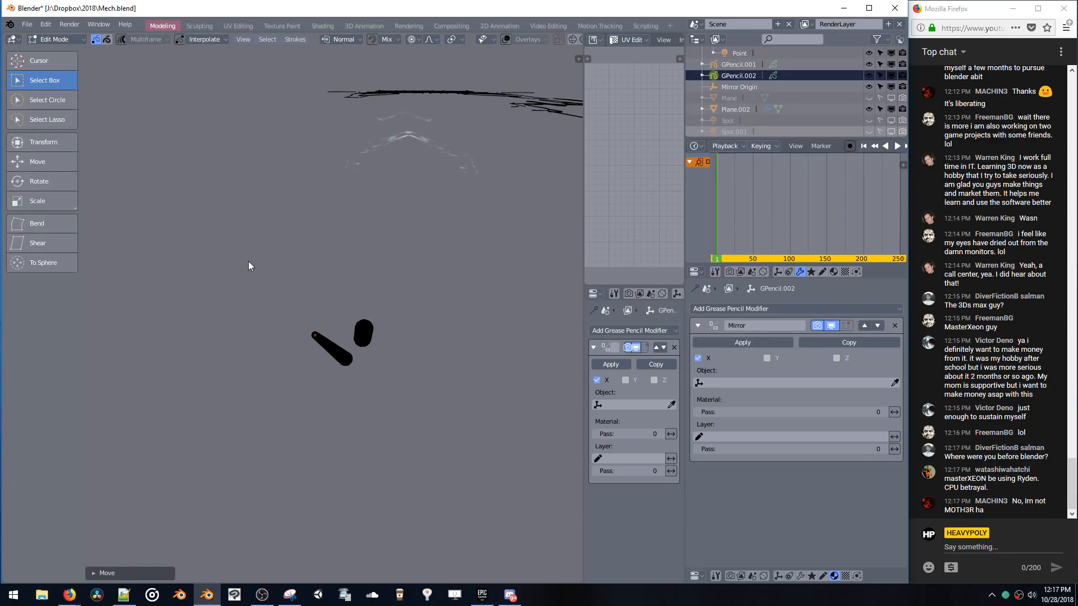
{"action": "double_click", "coordinate": [318, 335]}
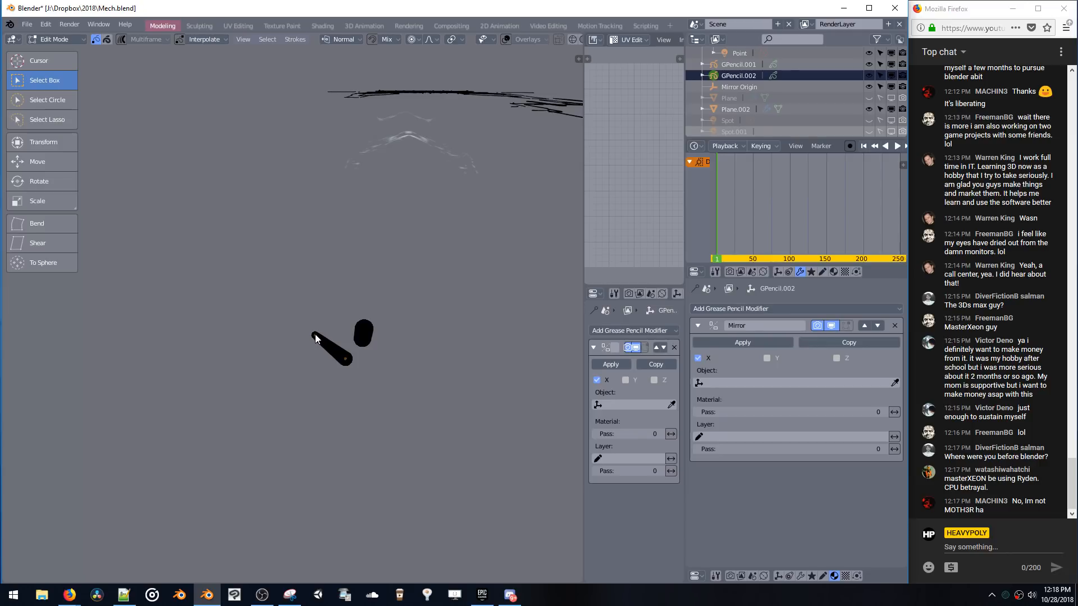
{"action": "key", "text": "x"}
{"action": "left_click", "coordinate": [339, 337]}
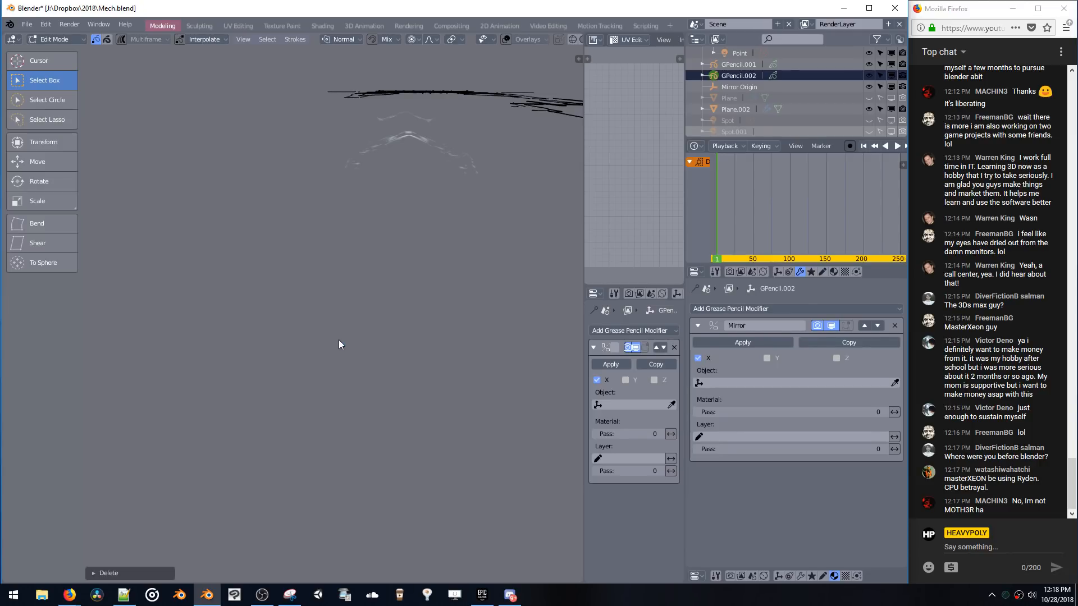
- Try to box-select and delete the stray points floating above the torso strokes, then undo the last change
{"action": "mouse_move", "coordinate": [338, 339]}
{"action": "middle_mouse_down", "text": "ctrl"}
{"action": "mouse_move", "coordinate": [386, 437]}
{"action": "mouse_move", "coordinate": [416, 338]}
{"action": "mouse_move", "coordinate": [339, 321]}
{"action": "mouse_move", "coordinate": [370, 304]}
{"action": "mouse_move", "coordinate": [362, 285]}
{"action": "mouse_move", "coordinate": [349, 300]}
{"action": "mouse_move", "coordinate": [275, 193]}
{"action": "mouse_move", "coordinate": [291, 291]}
{"action": "mouse_move", "coordinate": [320, 210]}
{"action": "mouse_move", "coordinate": [306, 261]}
{"action": "middle_mouse_up", "text": "ctrl"}
{"action": "key", "text": "a"}
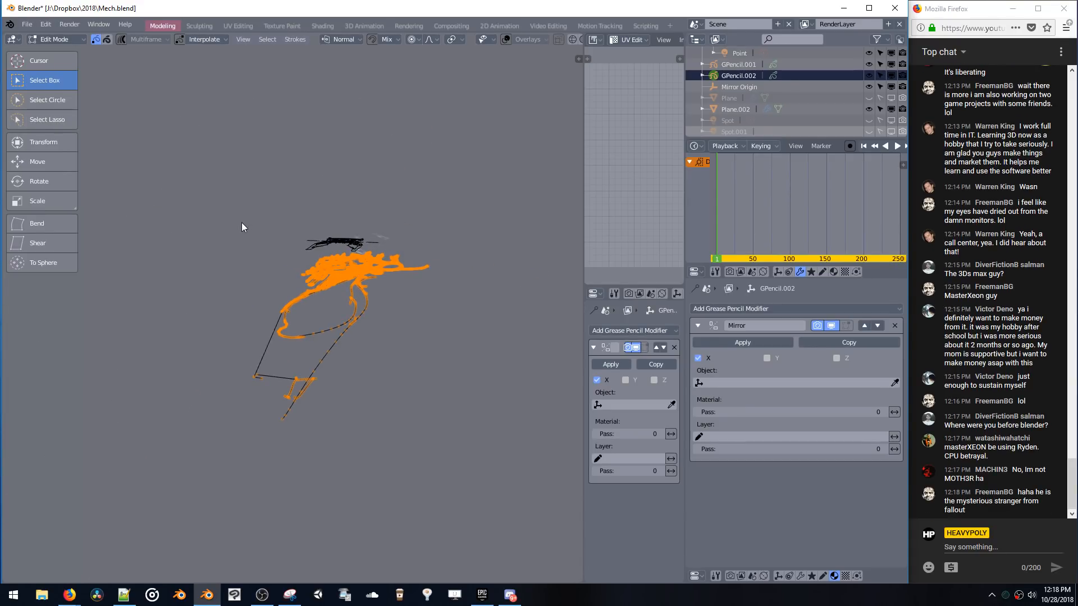
{"action": "mouse_move", "coordinate": [241, 222]}
{"action": "left_mouse_down"}
{"action": "mouse_move", "coordinate": [298, 301]}
{"action": "mouse_move", "coordinate": [242, 467]}
{"action": "left_mouse_up"}
{"action": "mouse_move", "coordinate": [341, 234]}
{"action": "middle_mouse_down"}
{"action": "mouse_move", "coordinate": [340, 181]}
{"action": "mouse_move", "coordinate": [321, 305]}
{"action": "mouse_move", "coordinate": [330, 315]}
{"action": "mouse_move", "coordinate": [339, 298]}
{"action": "mouse_move", "coordinate": [301, 285]}
{"action": "mouse_move", "coordinate": [212, 215]}
{"action": "middle_mouse_up"}
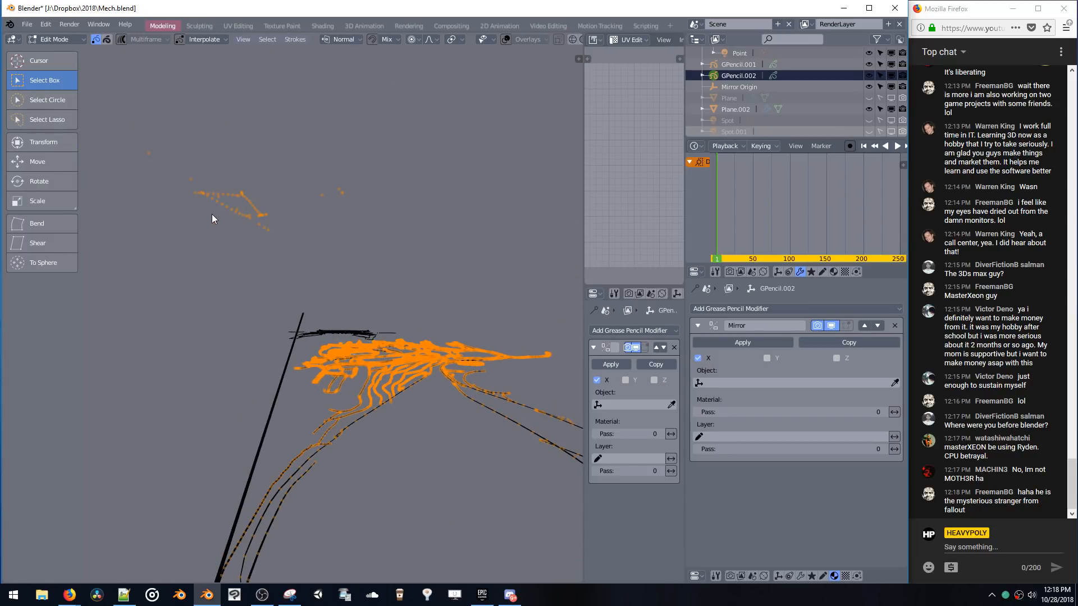
{"action": "left_click", "coordinate": [166, 155]}
{"action": "mouse_move", "coordinate": [126, 110]}
{"action": "left_mouse_down"}
{"action": "mouse_move", "coordinate": [323, 247]}
{"action": "mouse_move", "coordinate": [314, 241]}
{"action": "left_mouse_up"}
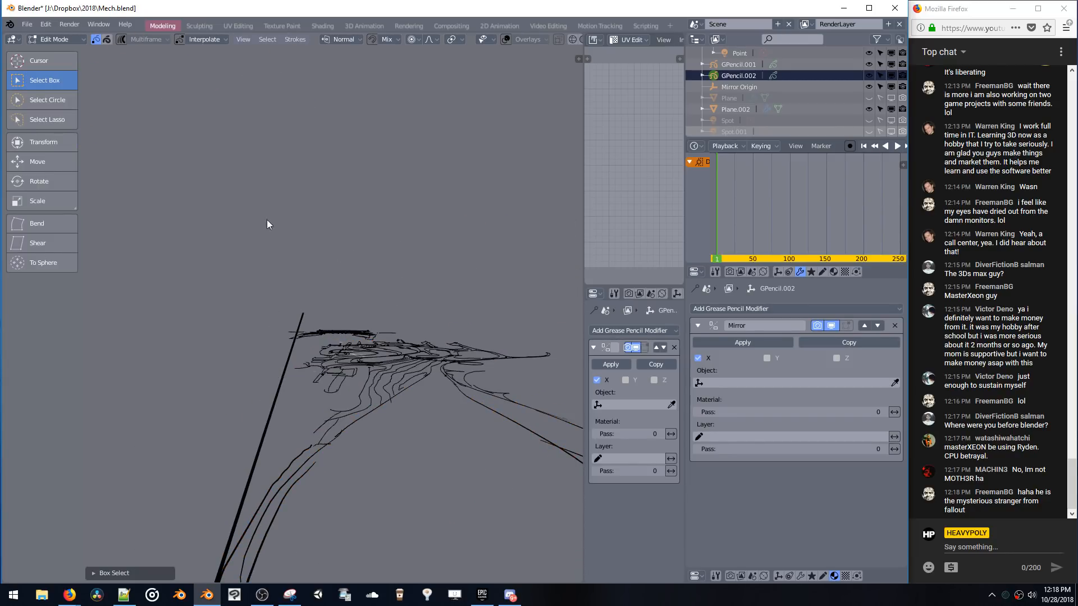
{"action": "key", "text": "x"}
{"action": "left_click", "coordinate": [234, 209]}
{"action": "mouse_move", "coordinate": [238, 210]}
{"action": "middle_mouse_down"}
{"action": "mouse_move", "coordinate": [281, 237]}
{"action": "mouse_move", "coordinate": [325, 369]}
{"action": "mouse_move", "coordinate": [366, 344]}
{"action": "mouse_move", "coordinate": [415, 374]}
{"action": "mouse_move", "coordinate": [407, 360]}
{"action": "middle_mouse_up"}
{"action": "key", "text": "ctrl+z"}
- Box-select only the main mech strokes and separate the selected points into a new Grease Pencil object
{"action": "key", "text": "alt+a"}
{"action": "key", "text": "b"}
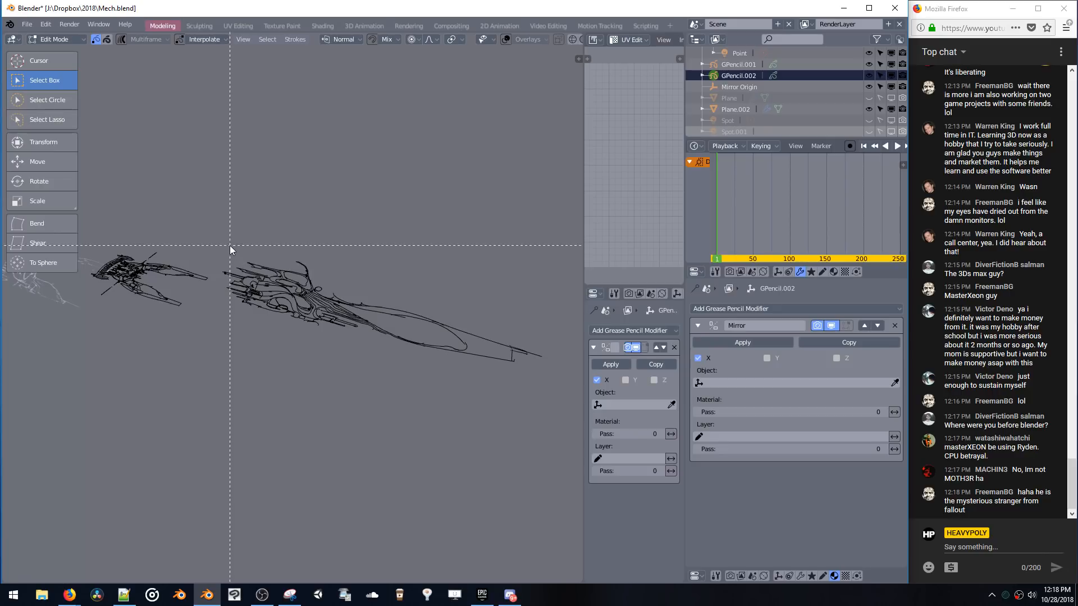
{"action": "mouse_move", "coordinate": [213, 236]}
{"action": "left_mouse_down"}
{"action": "mouse_move", "coordinate": [253, 275]}
{"action": "mouse_move", "coordinate": [566, 405]}
{"action": "left_mouse_up"}
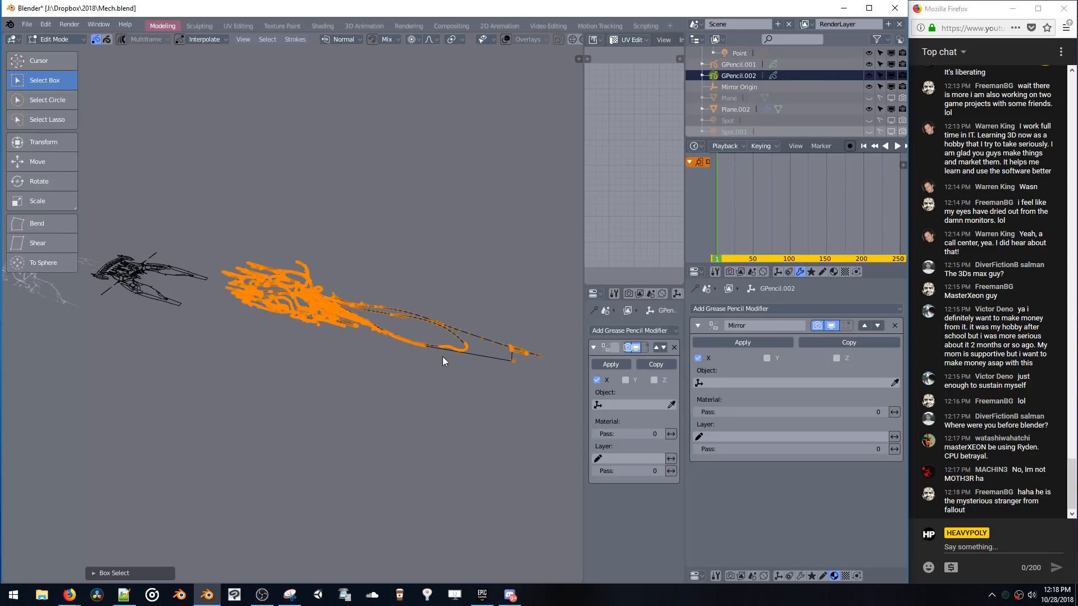
{"action": "key", "text": "p"}
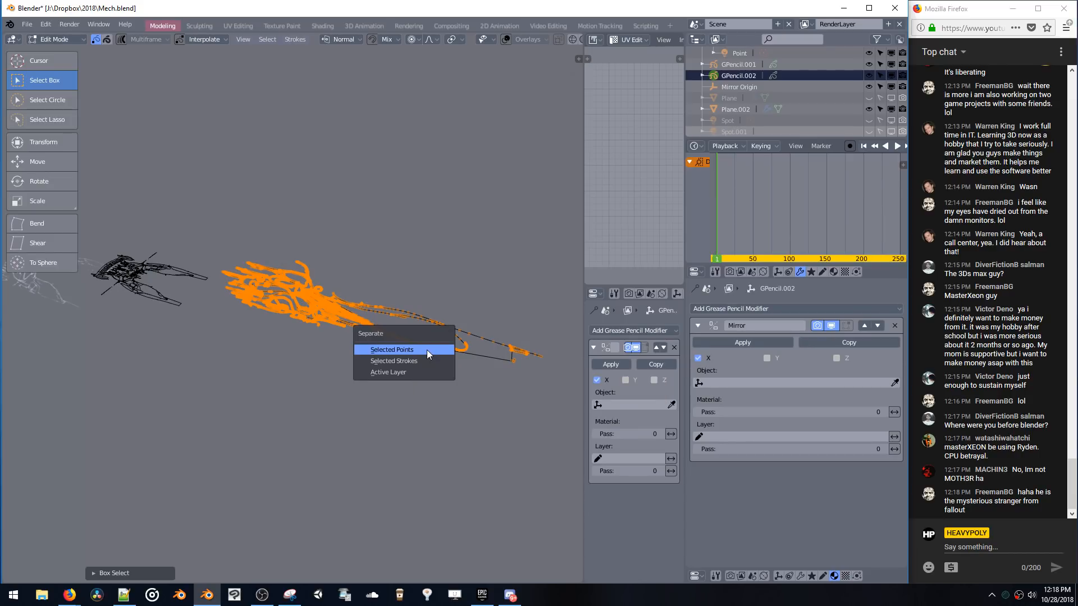
{"action": "left_click", "coordinate": [427, 349]}
{"action": "middle_click_drag", "start_coordinate": [409, 344], "coordinate": [368, 322]}
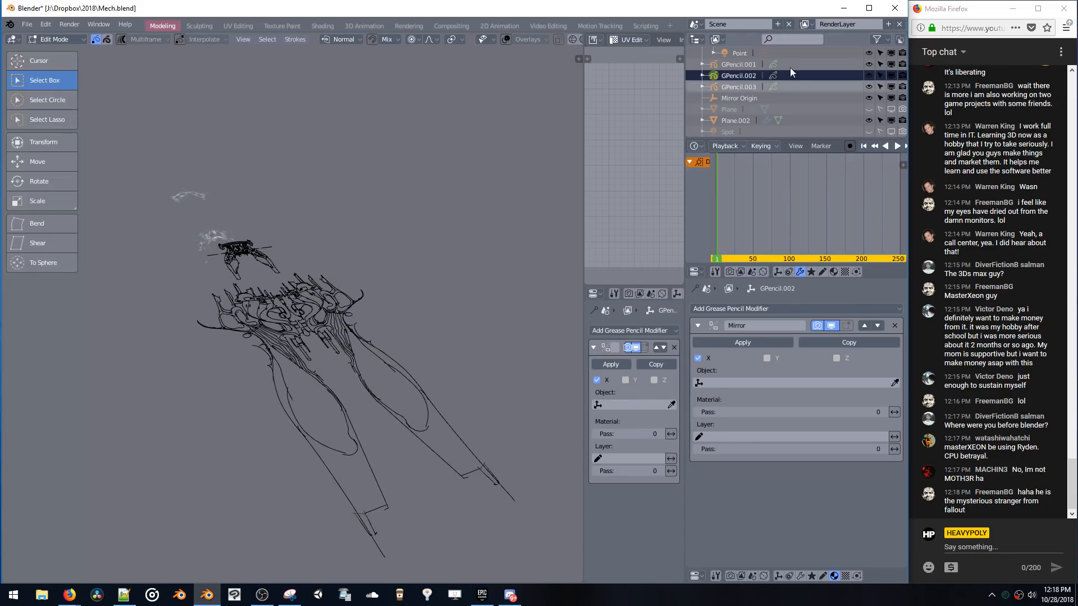
- Toggle the visibility of GPencil.001, GPencil.002 and GPencil.003 to check which strokes each object holds
{"action": "left_click", "coordinate": [728, 65]}
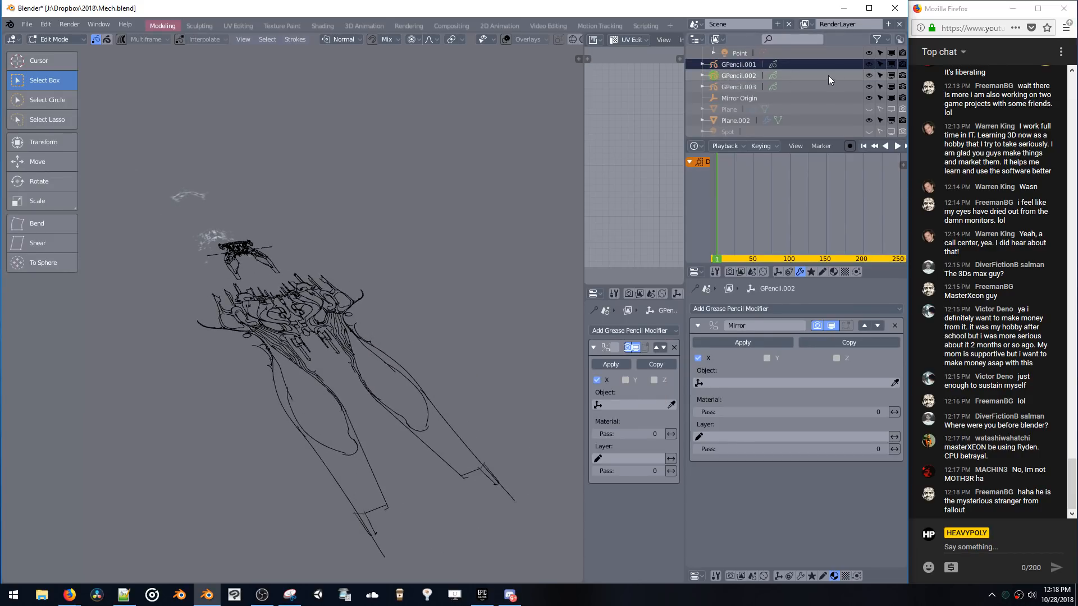
{"action": "left_click", "coordinate": [865, 63]}
{"action": "left_click", "coordinate": [865, 63]}
{"action": "left_click", "coordinate": [868, 76]}
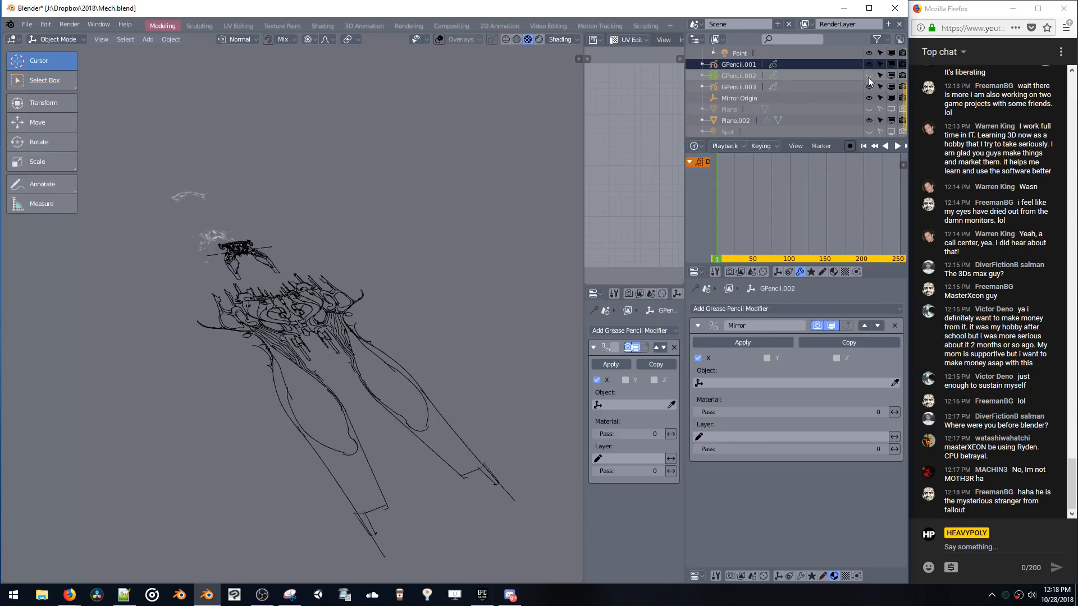
{"action": "key", "text": "Tab"}
{"action": "key", "text": "Tab"}
{"action": "key", "text": "Tab"}
{"action": "left_click", "coordinate": [869, 77]}
{"action": "left_click", "coordinate": [868, 87]}
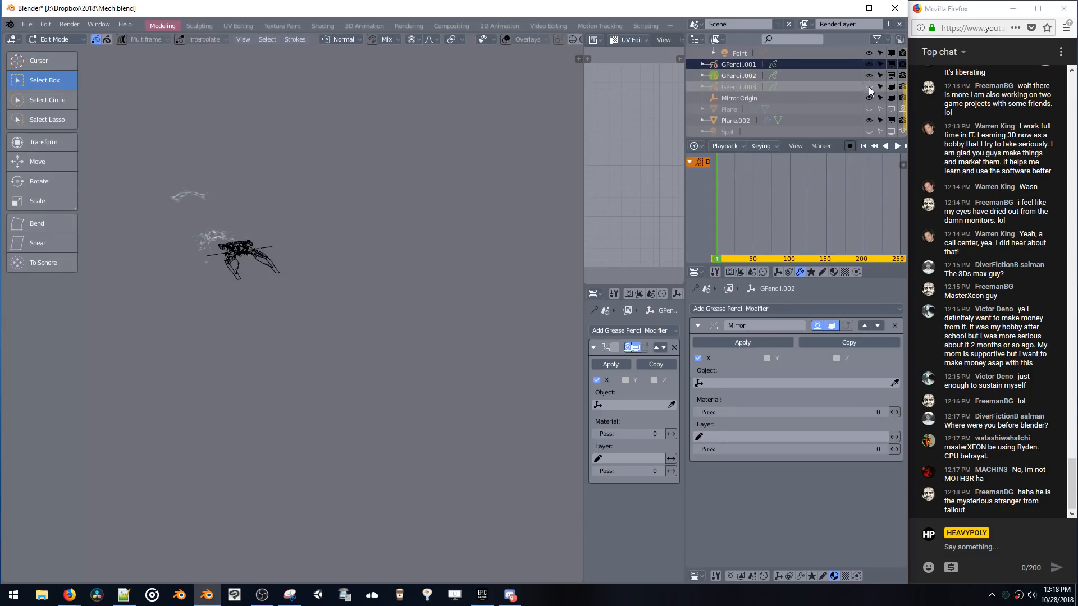
{"action": "left_click", "coordinate": [868, 87]}
{"action": "key", "text": "Tab"}
{"action": "key", "text": "Tab"}
- Delete the leftover GPencil.002 object from the scene
{"action": "left_click", "coordinate": [733, 75]}
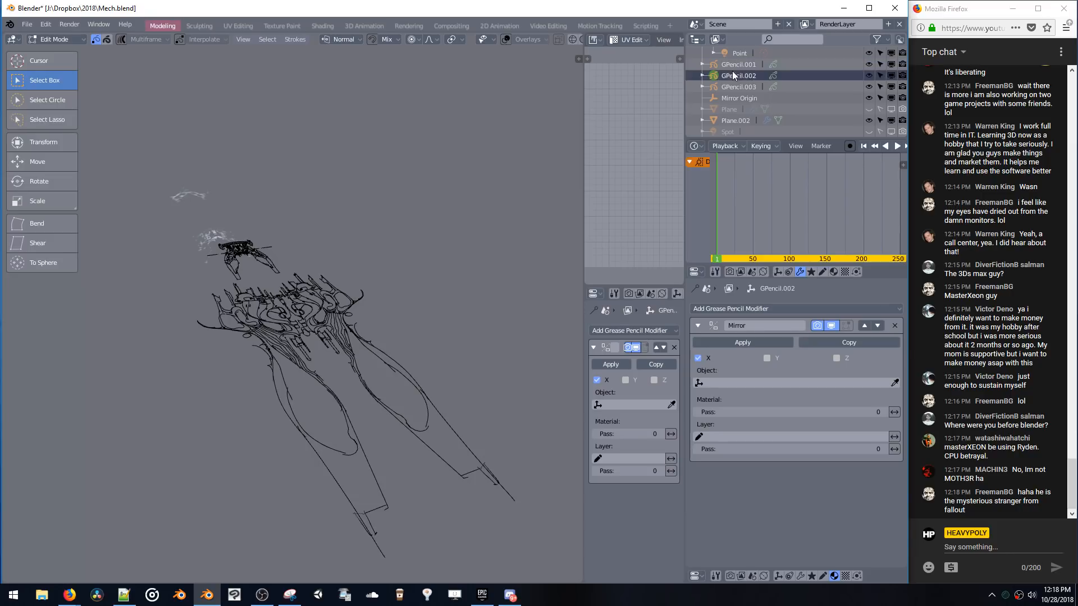
{"action": "key", "text": "x"}
{"action": "right_click", "coordinate": [743, 76]}
{"action": "left_click", "coordinate": [747, 74]}
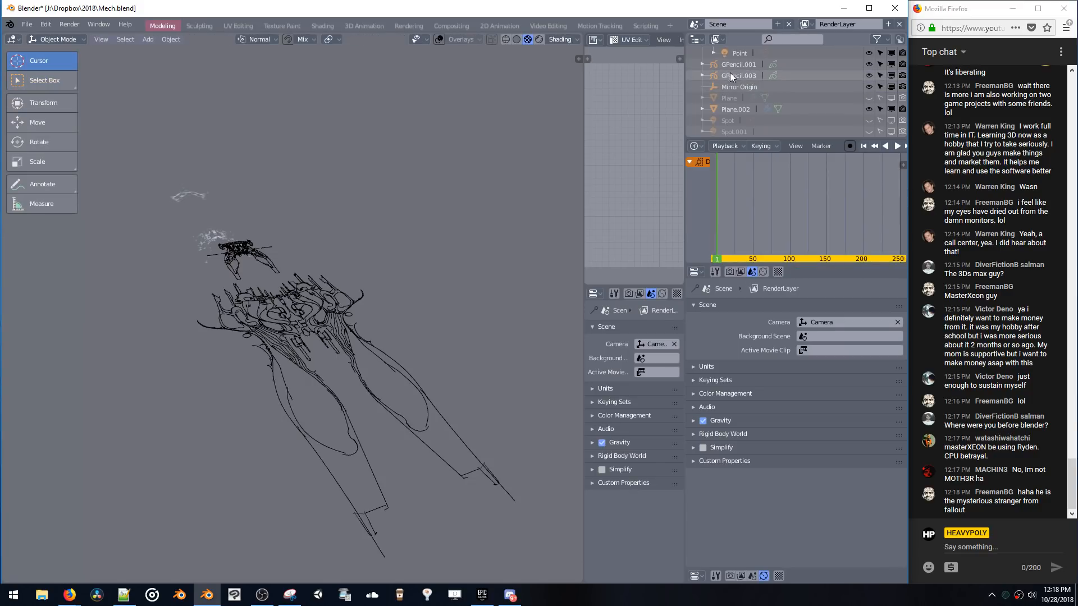
- Select GPencil.003 and check which interaction modes are available for it
{"action": "left_click", "coordinate": [712, 77]}
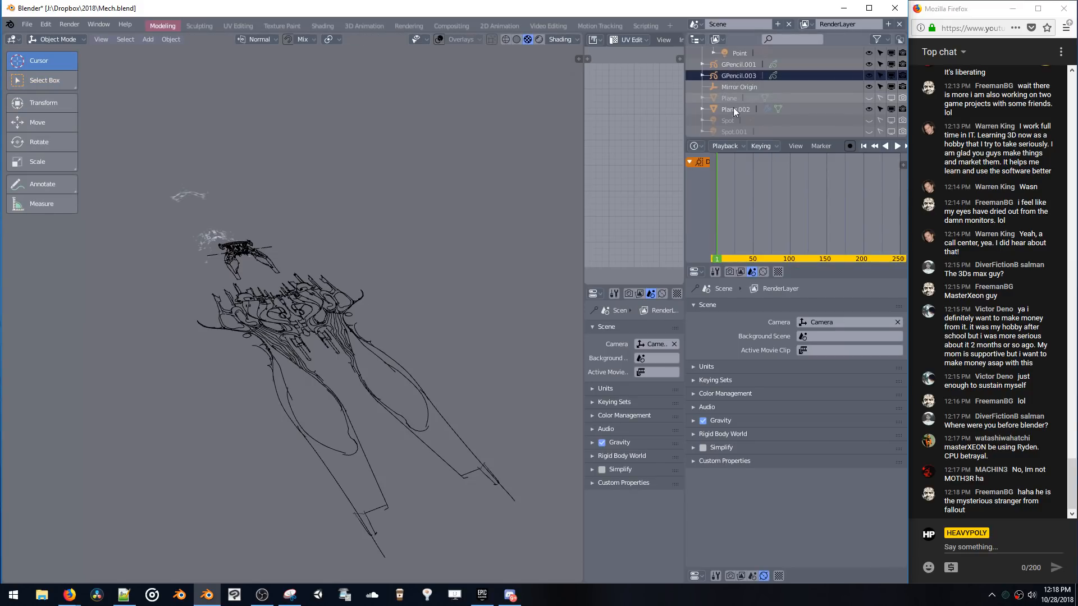
{"action": "key", "text": "z"}
{"action": "key", "text": "z"}
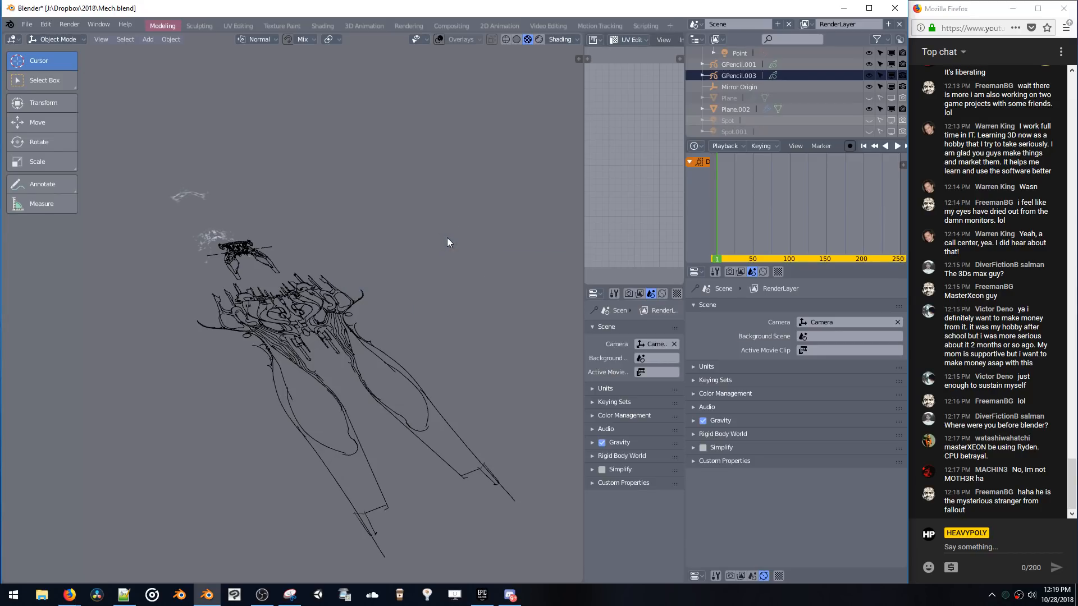
{"action": "key", "text": "space"}
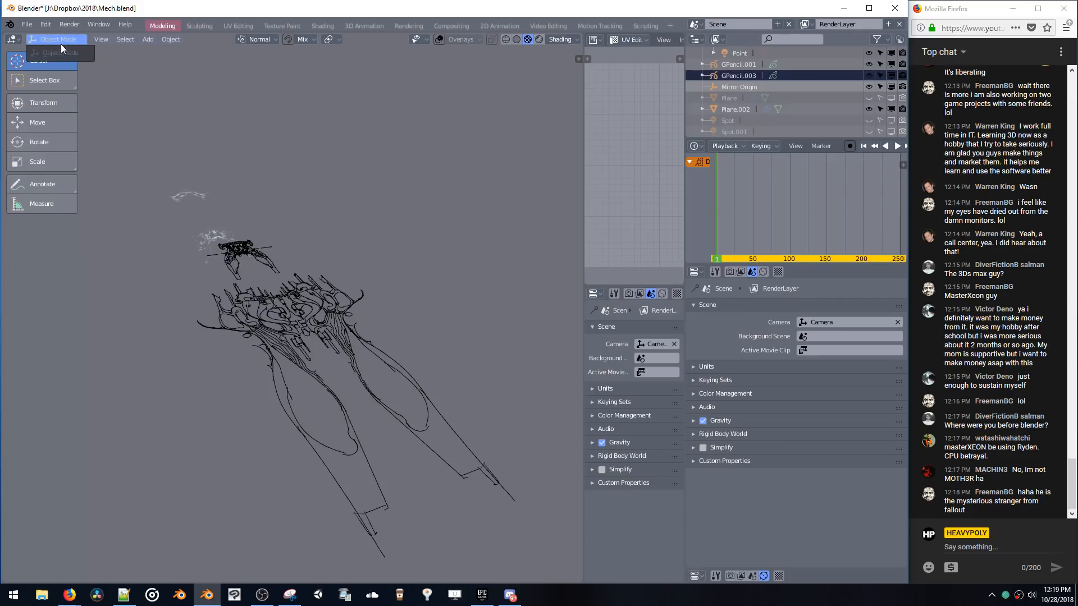
- Toggle the visibility of GPencil.001 and GPencil.003 to compare which strokes belong to each remaining object
{"action": "left_click", "coordinate": [742, 64]}
{"action": "left_click", "coordinate": [732, 76]}
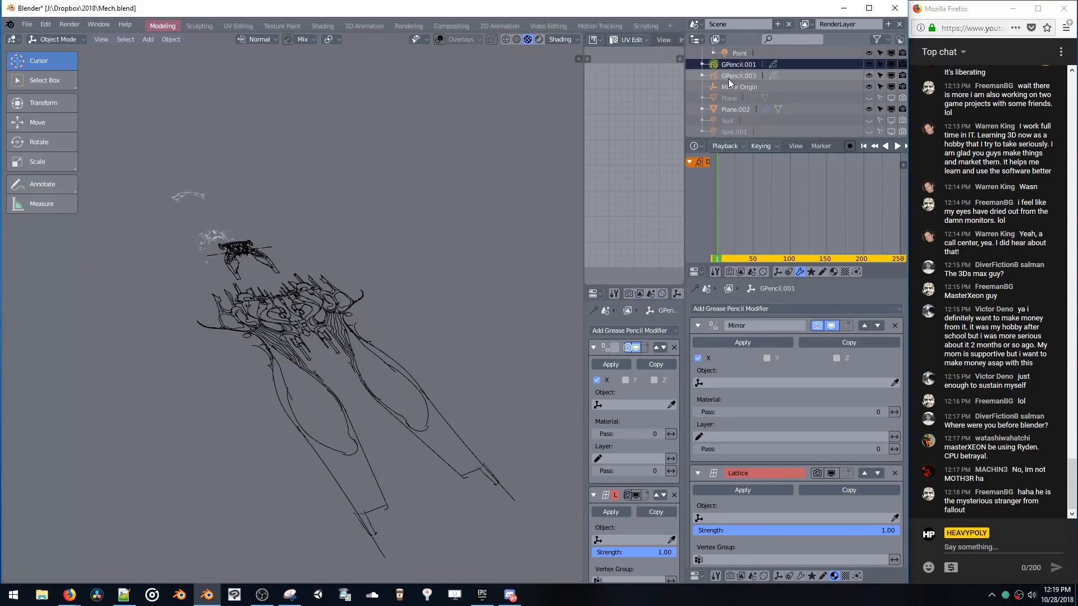
{"action": "left_click", "coordinate": [726, 86]}
{"action": "left_click", "coordinate": [726, 66]}
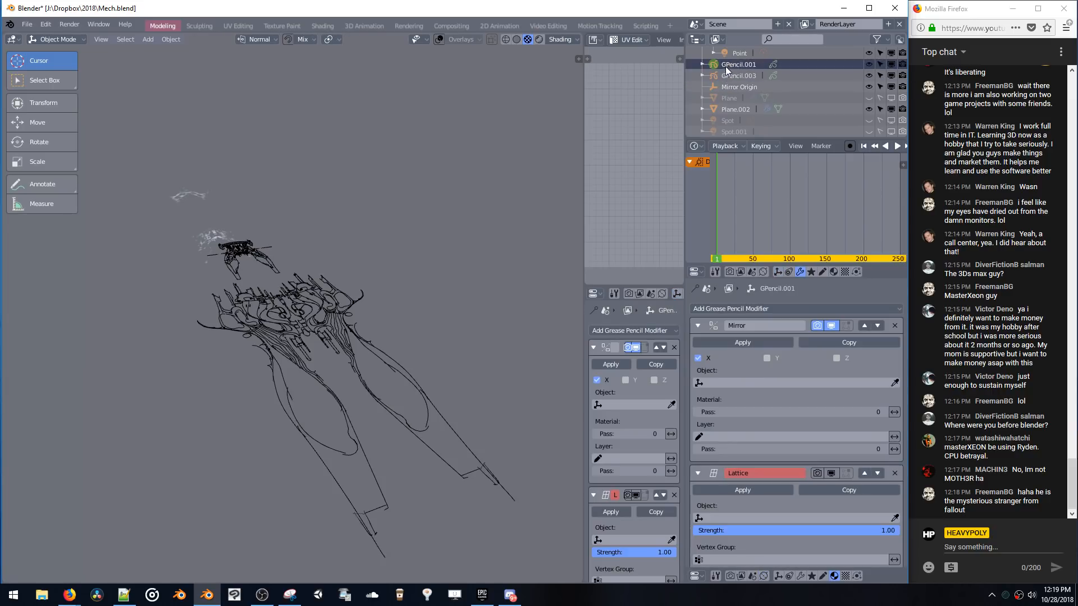
{"action": "left_click", "coordinate": [867, 65]}
{"action": "left_click", "coordinate": [868, 65]}
{"action": "left_click", "coordinate": [867, 73]}
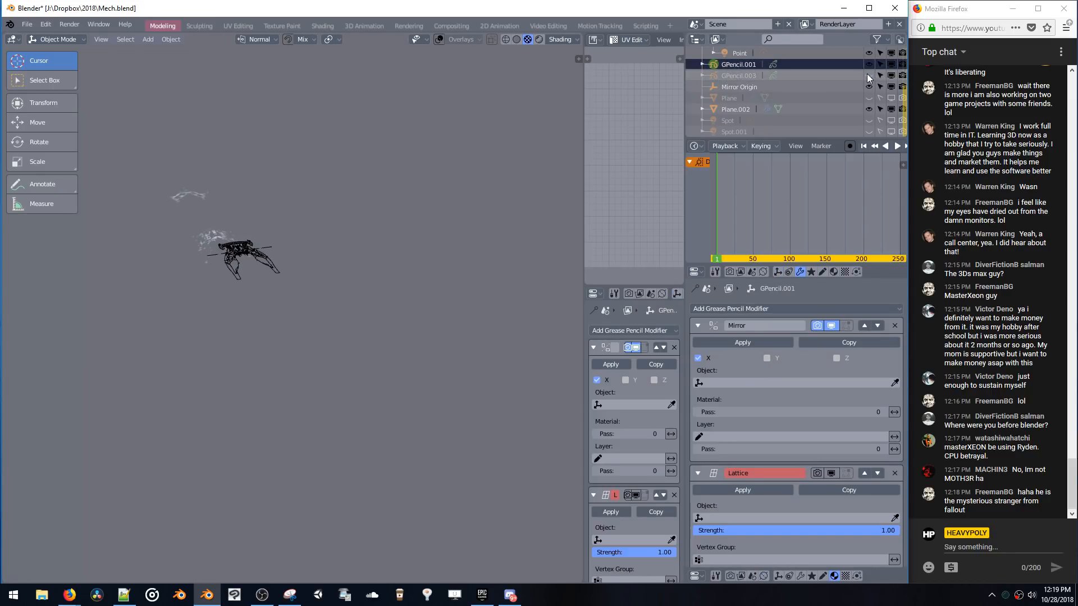
{"action": "left_click", "coordinate": [867, 74]}
{"action": "left_click", "coordinate": [821, 74]}
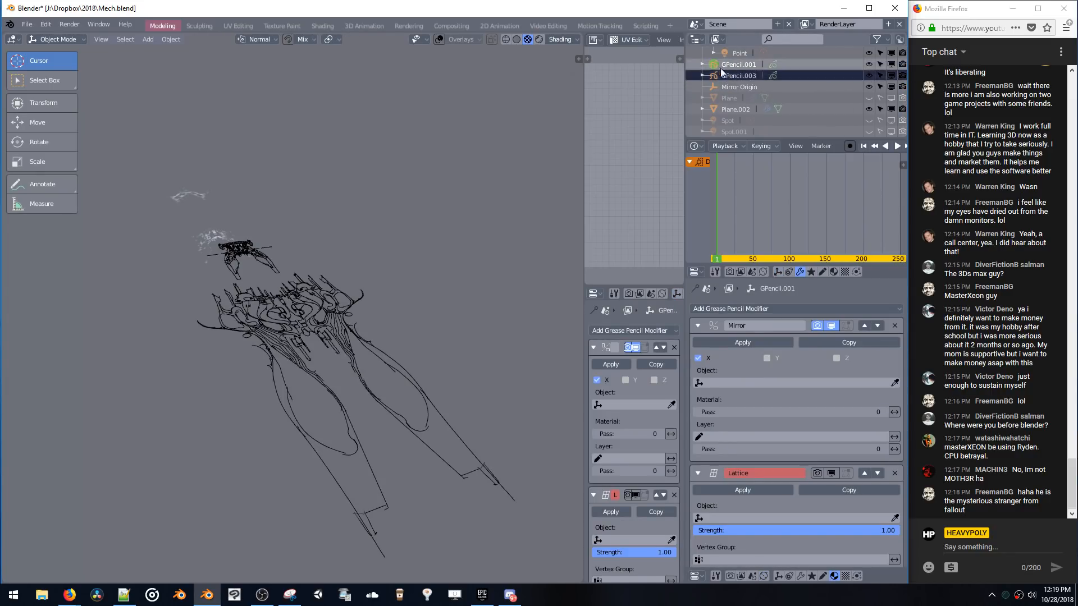
- Expand the GPencil.003 and GPencil.001 objects to inspect the Grease Pencil data inside each one
{"action": "left_click", "coordinate": [701, 76]}
{"action": "left_click", "coordinate": [708, 87]}
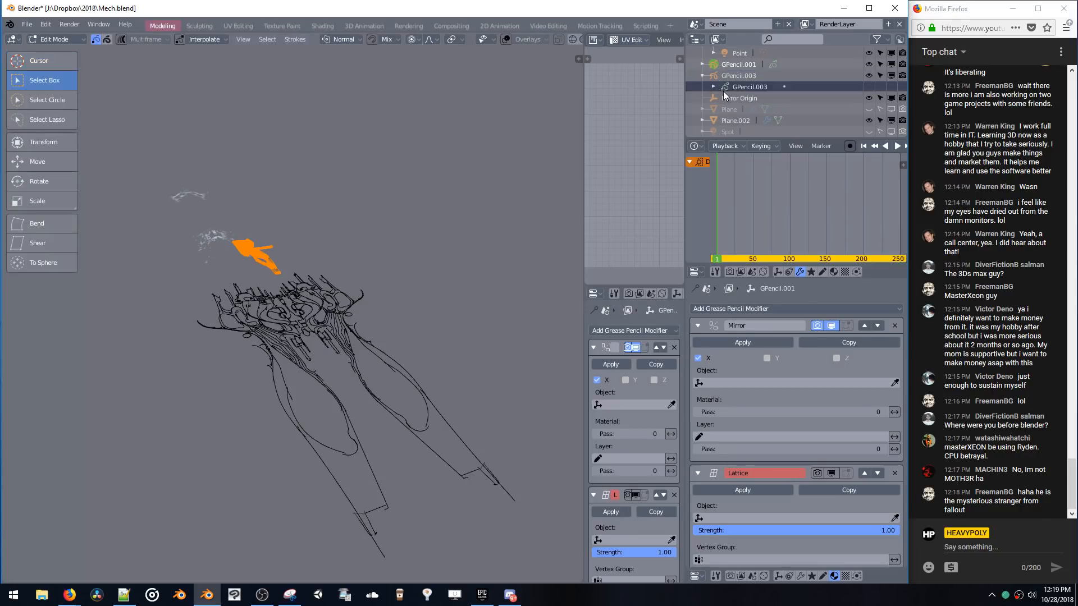
{"action": "left_click", "coordinate": [713, 87]}
{"action": "left_click", "coordinate": [713, 87]}
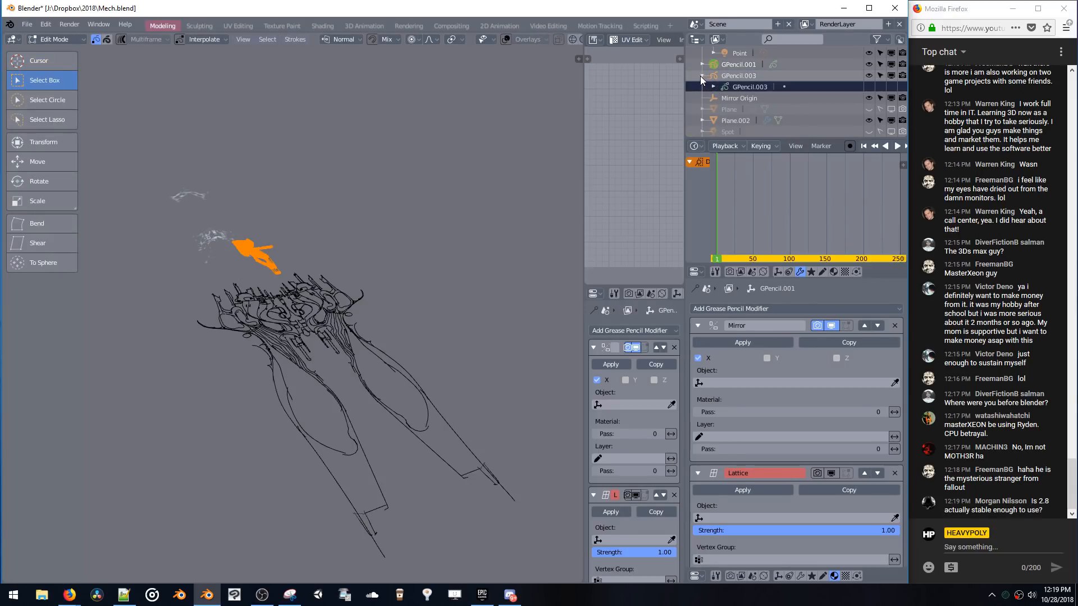
{"action": "middle_click_drag", "start_coordinate": [558, 99], "coordinate": [468, 227]}
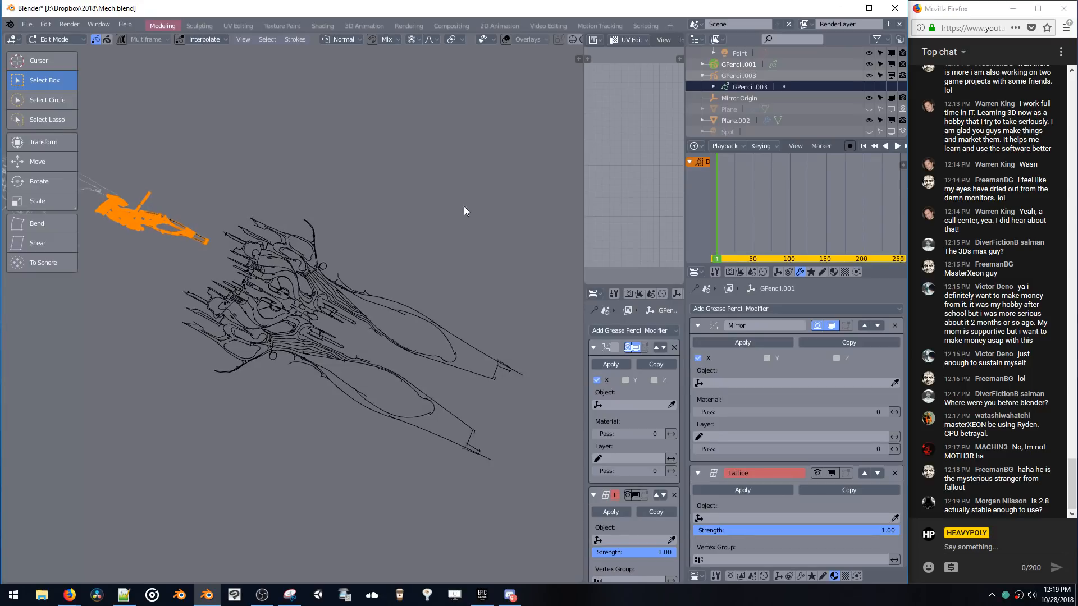
{"action": "left_click", "coordinate": [703, 75]}
{"action": "left_click", "coordinate": [703, 65]}
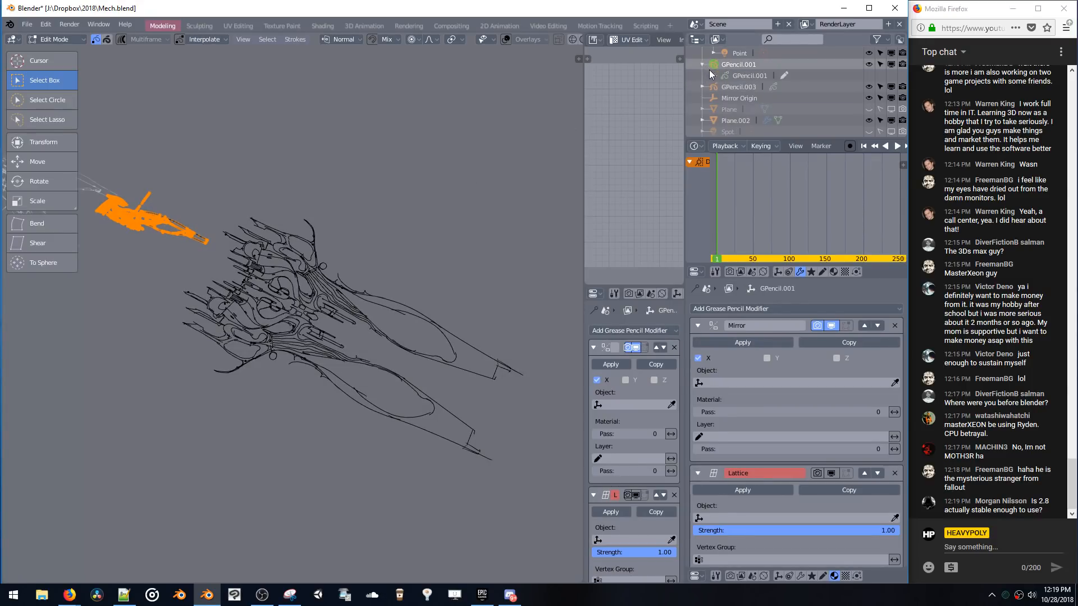
- Hide and show GPencil.001 and GPencil.003 one after the other to check which strokes are being edited
{"action": "left_click", "coordinate": [867, 64]}
{"action": "left_click", "coordinate": [867, 64]}
{"action": "left_click", "coordinate": [867, 64]}
{"action": "left_click", "coordinate": [868, 64]}
{"action": "left_click", "coordinate": [730, 87]}
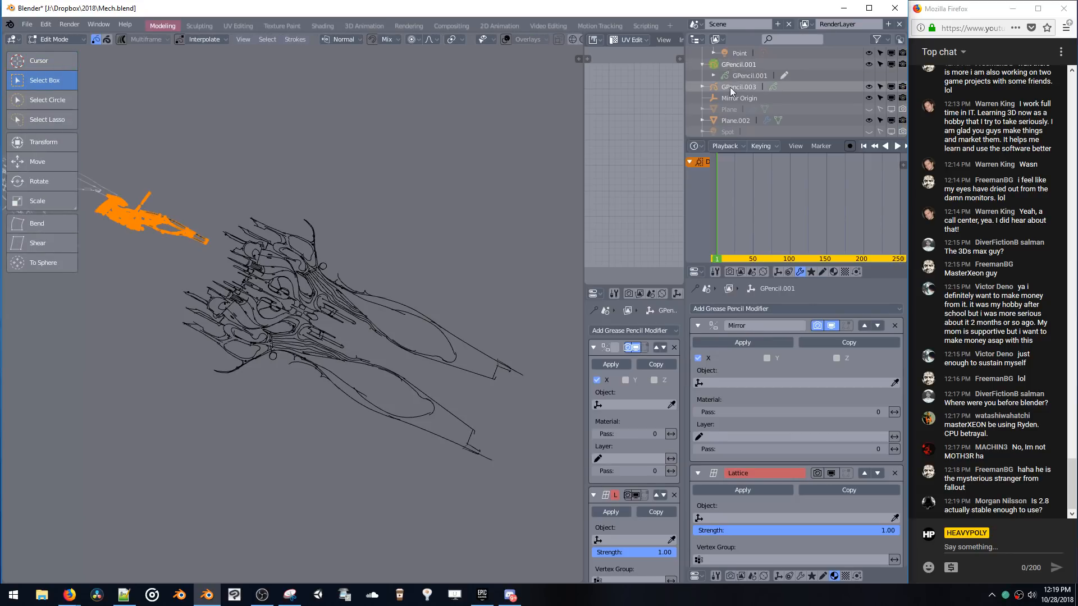
{"action": "left_click", "coordinate": [702, 86]}
{"action": "left_click", "coordinate": [717, 98]}
{"action": "left_click", "coordinate": [868, 86]}
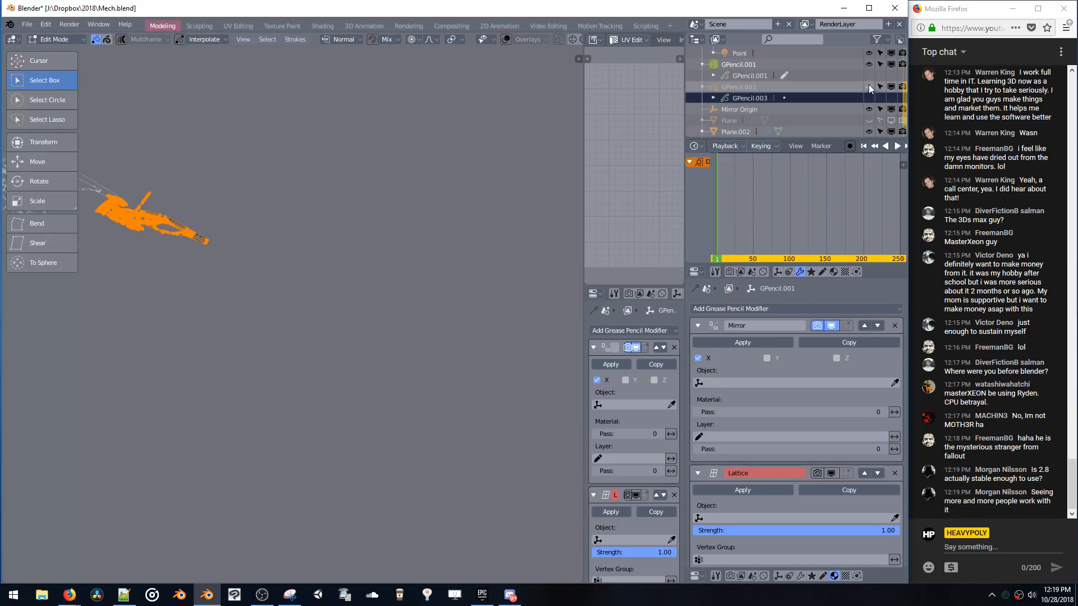
{"action": "left_click", "coordinate": [868, 86]}
{"action": "left_click", "coordinate": [868, 86]}
{"action": "left_click", "coordinate": [868, 86]}
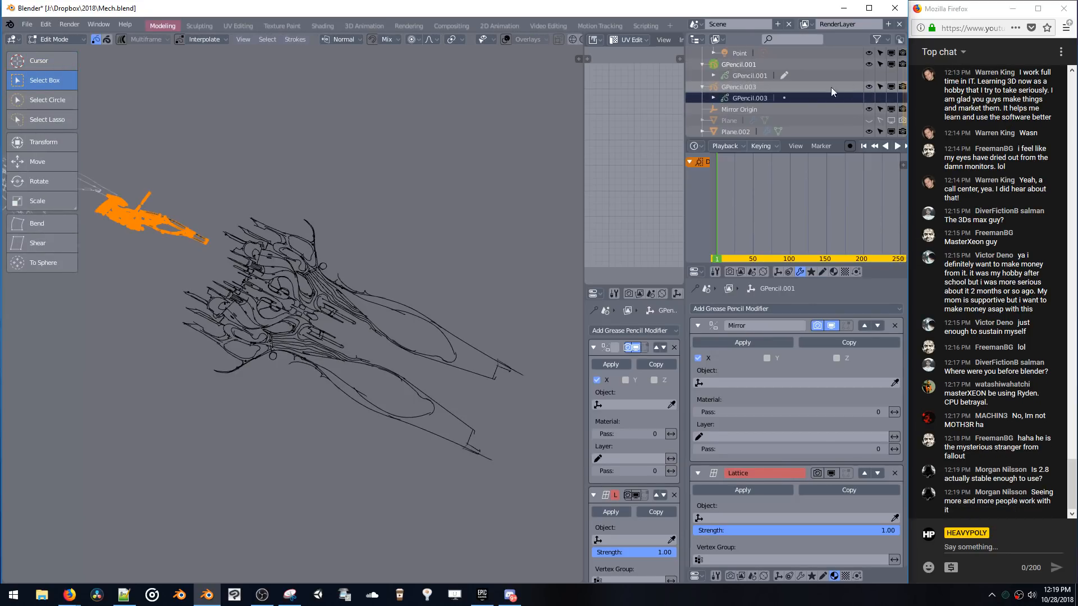
- Make GPencil.003 the active object, reveal the layers of both sketches and open GPencil.003 in Edit Mode
{"action": "left_click", "coordinate": [755, 98]}
{"action": "left_click", "coordinate": [714, 98]}
{"action": "left_click", "coordinate": [743, 109]}
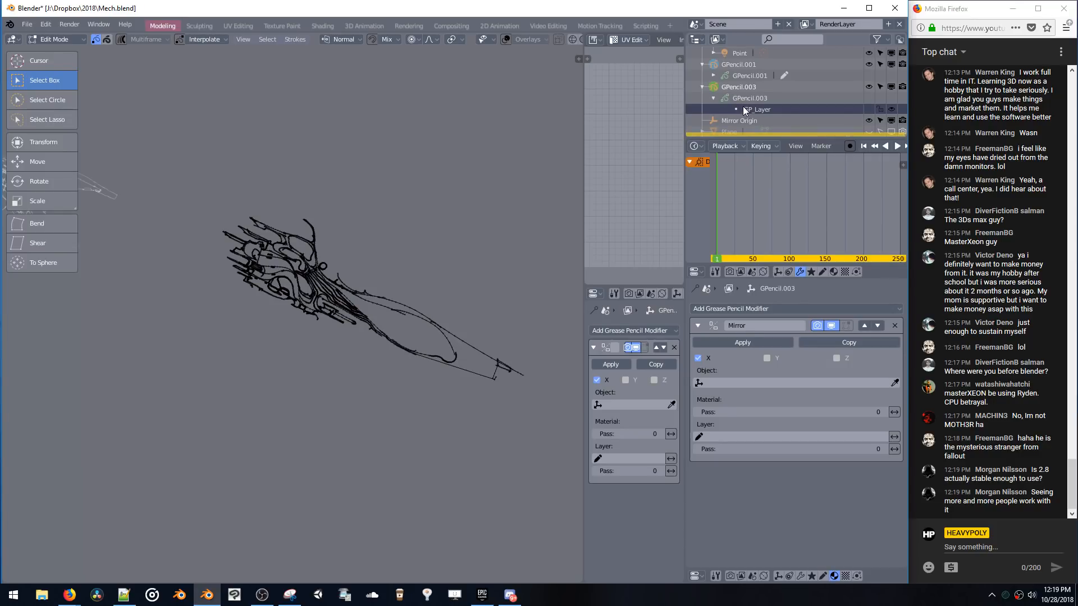
{"action": "left_click", "coordinate": [741, 99]}
{"action": "left_click", "coordinate": [714, 76]}
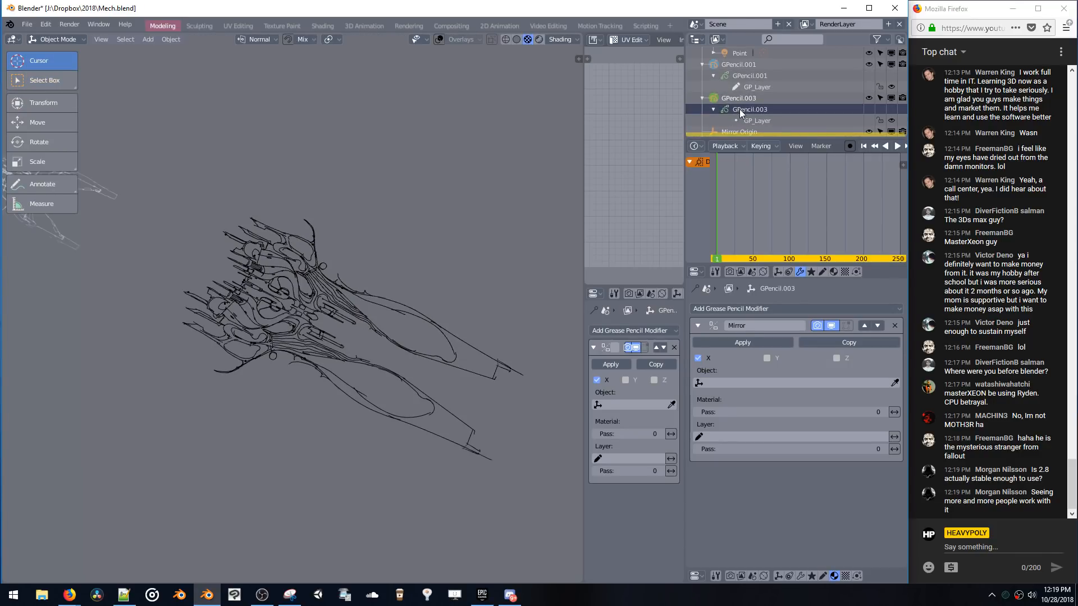
{"action": "left_click", "coordinate": [745, 89]}
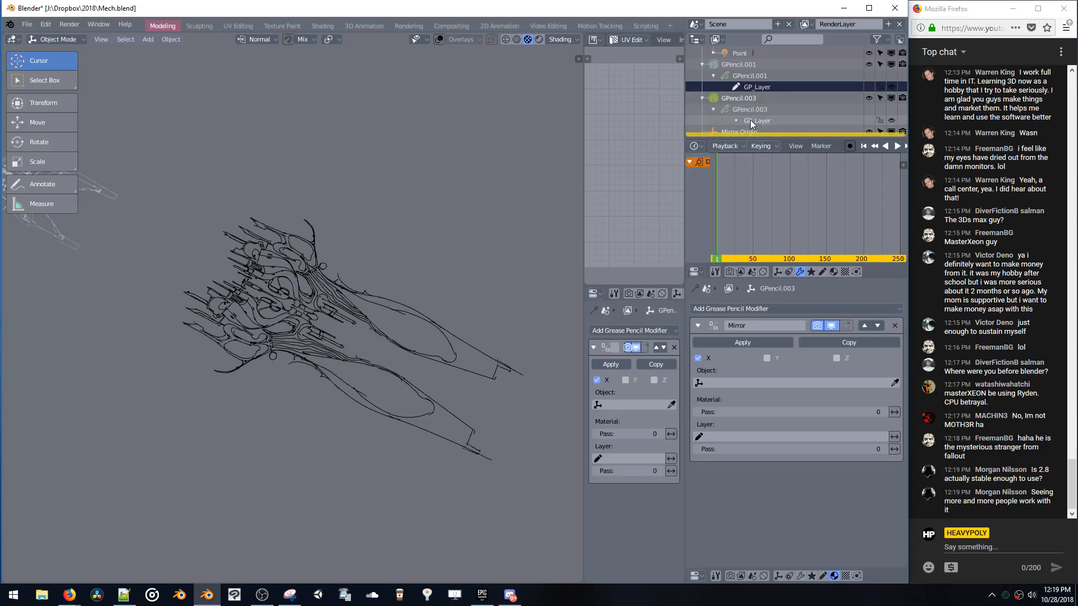
{"action": "left_click", "coordinate": [745, 108]}
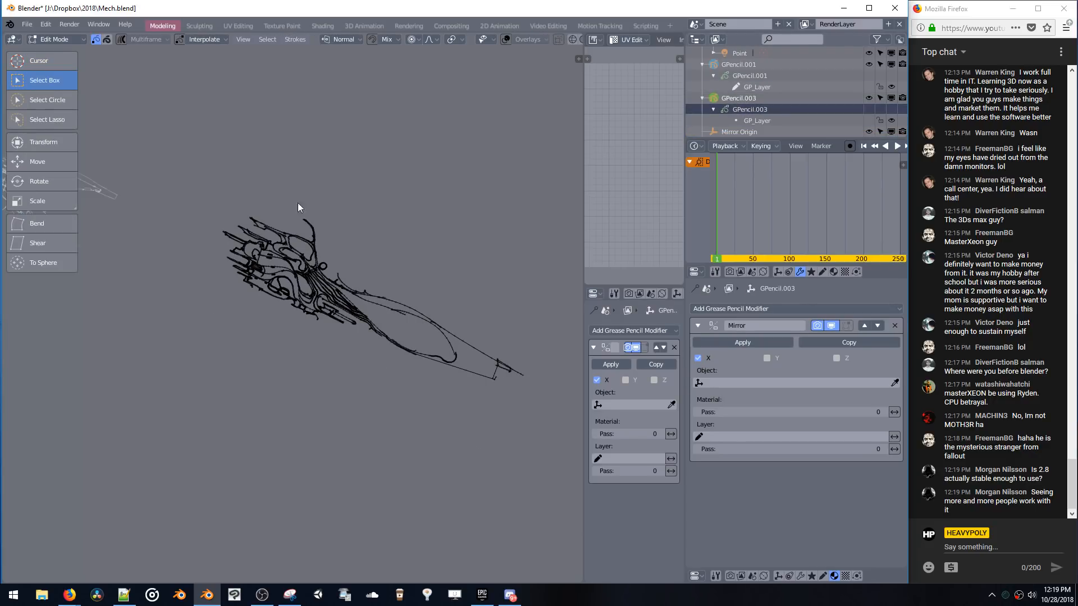
- Try to move a stroke point at the upper end of the GPencil.003 sketch
{"action": "left_click", "coordinate": [225, 232]}
{"action": "key", "text": "g"}
{"action": "left_click", "coordinate": [243, 159]}
{"action": "key", "text": "ctrl+z"}
- Switch GPencil.003 to Grease Pencil Draw mode and face the mirrored sketch straight on
{"action": "middle_click_drag", "start_coordinate": [408, 246], "coordinate": [339, 242]}
{"action": "key", "text": "space"}
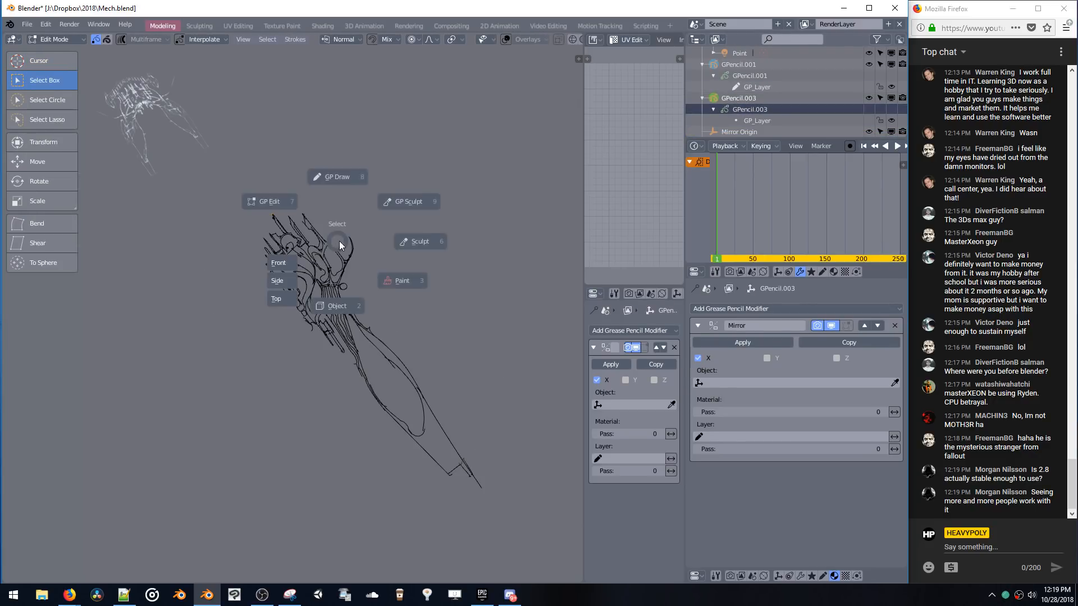
{"action": "left_click", "coordinate": [337, 164]}
{"action": "mouse_move", "coordinate": [337, 194]}
{"action": "middle_mouse_down"}
{"action": "mouse_move", "coordinate": [321, 216]}
{"action": "mouse_move", "coordinate": [288, 181]}
{"action": "mouse_move", "coordinate": [345, 167]}
{"action": "middle_mouse_up"}
{"action": "key", "text": "ctrl+space"}
{"action": "left_click", "coordinate": [336, 189]}
{"action": "scroll", "coordinate": [335, 205], "scroll_direction": "up", "scroll_amount": 5}
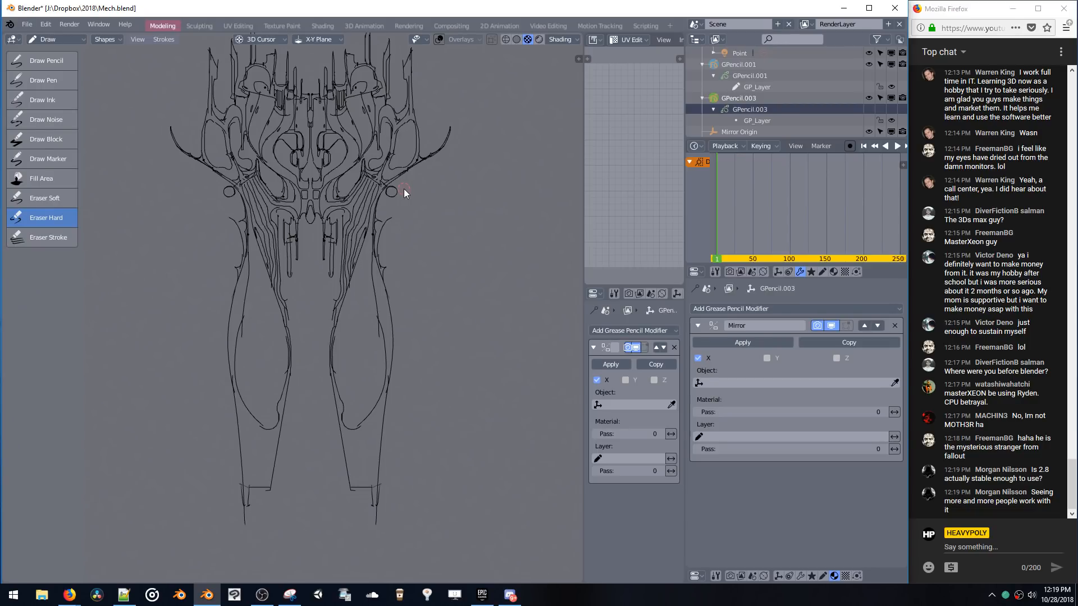
- Hide the drawing tool list and widen the 3D viewport by shrinking the UV editor beside it
{"action": "mouse_move", "coordinate": [409, 288]}
{"action": "middle_mouse_down"}
{"action": "mouse_move", "coordinate": [311, 268]}
{"action": "mouse_move", "coordinate": [287, 283]}
{"action": "mouse_move", "coordinate": [356, 317]}
{"action": "mouse_move", "coordinate": [385, 286]}
{"action": "middle_mouse_up"}
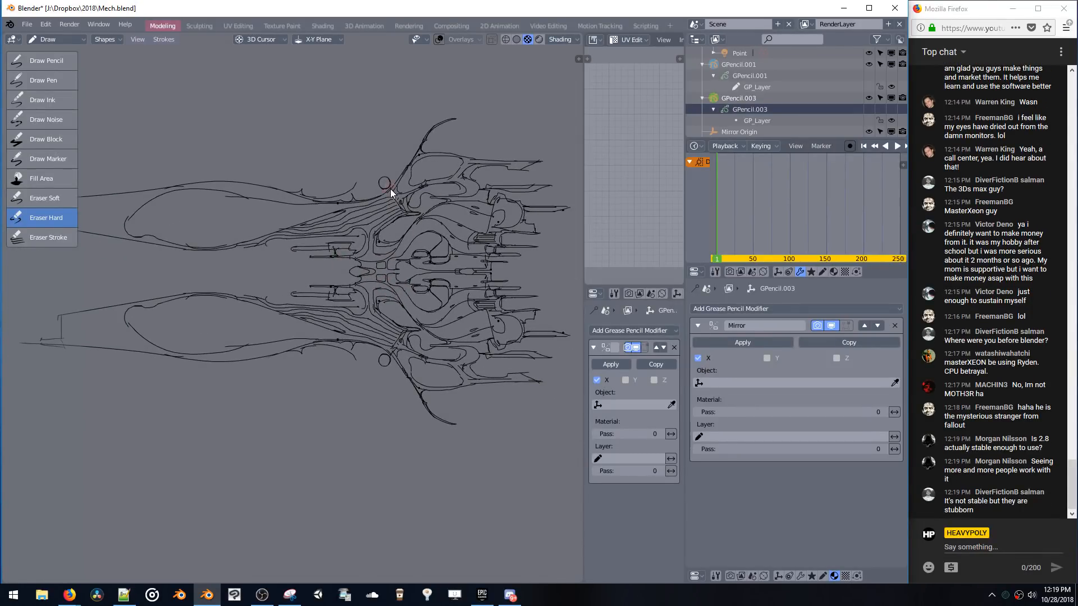
{"action": "key", "text": "t"}
{"action": "middle_click_drag", "start_coordinate": [425, 235], "coordinate": [433, 231], "text": "shift"}
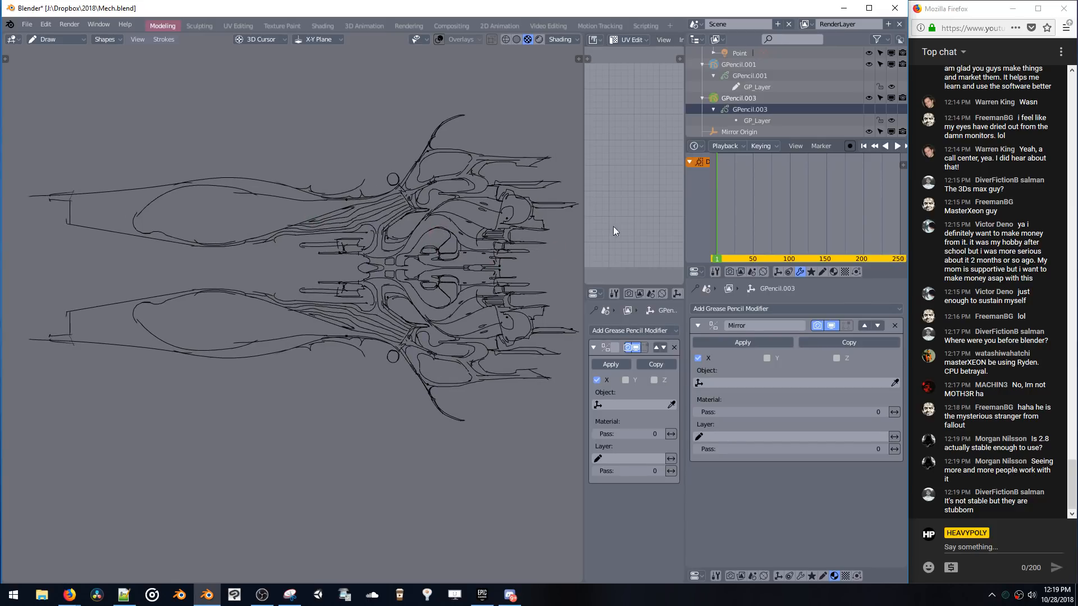
{"action": "left_click_drag", "start_coordinate": [584, 222], "coordinate": [668, 221]}
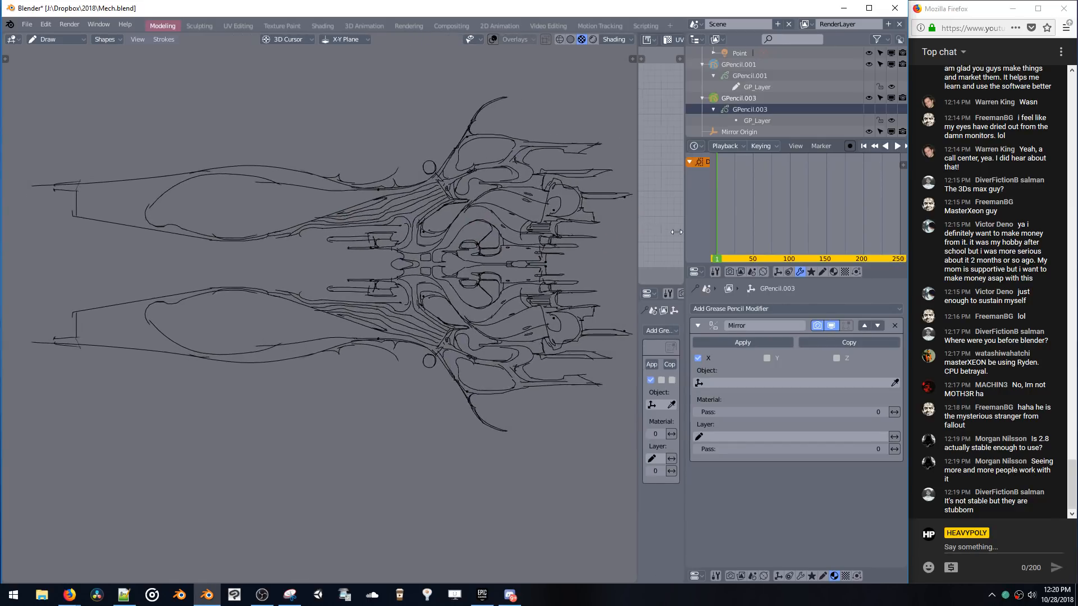
{"action": "mouse_move", "coordinate": [479, 271]}
{"action": "middle_mouse_down", "text": "shift"}
{"action": "mouse_move", "coordinate": [447, 261]}
{"action": "mouse_move", "coordinate": [409, 288]}
{"action": "middle_mouse_up", "text": "shift"}
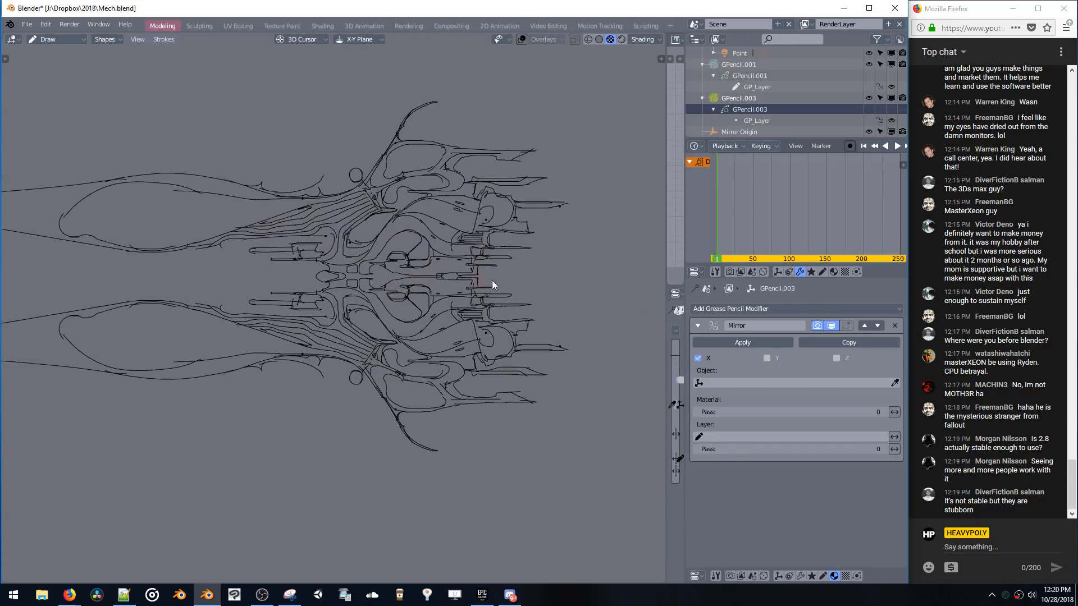
- Make GP_Layer.001 of GPencil.003 the active layer and return to Draw mode with the Draw Pencil tool available
{"action": "left_click", "coordinate": [599, 340]}
{"action": "key", "text": "space"}
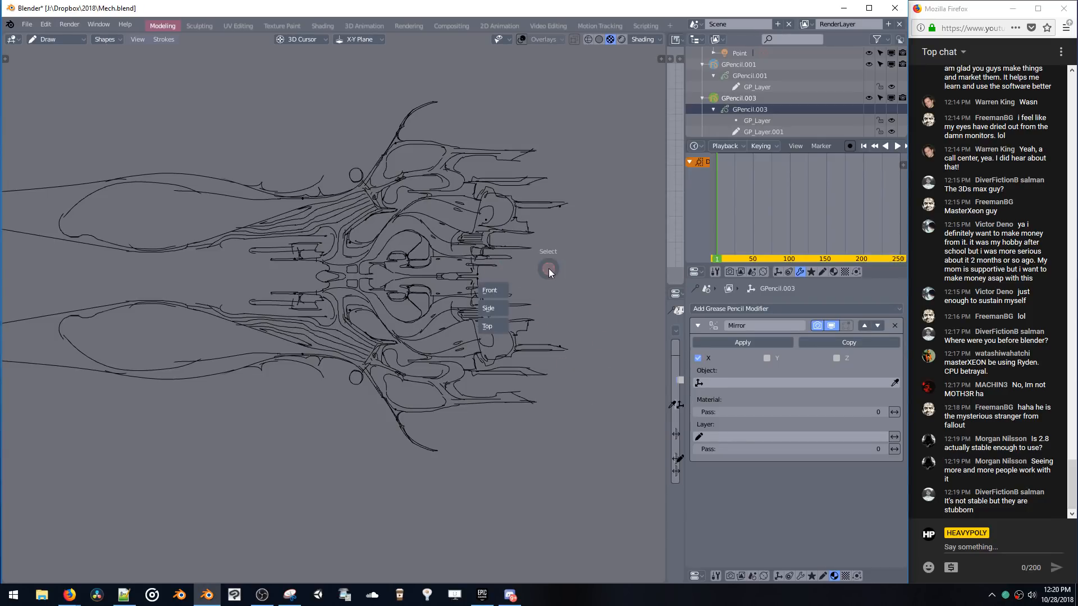
{"action": "left_click", "coordinate": [539, 230]}
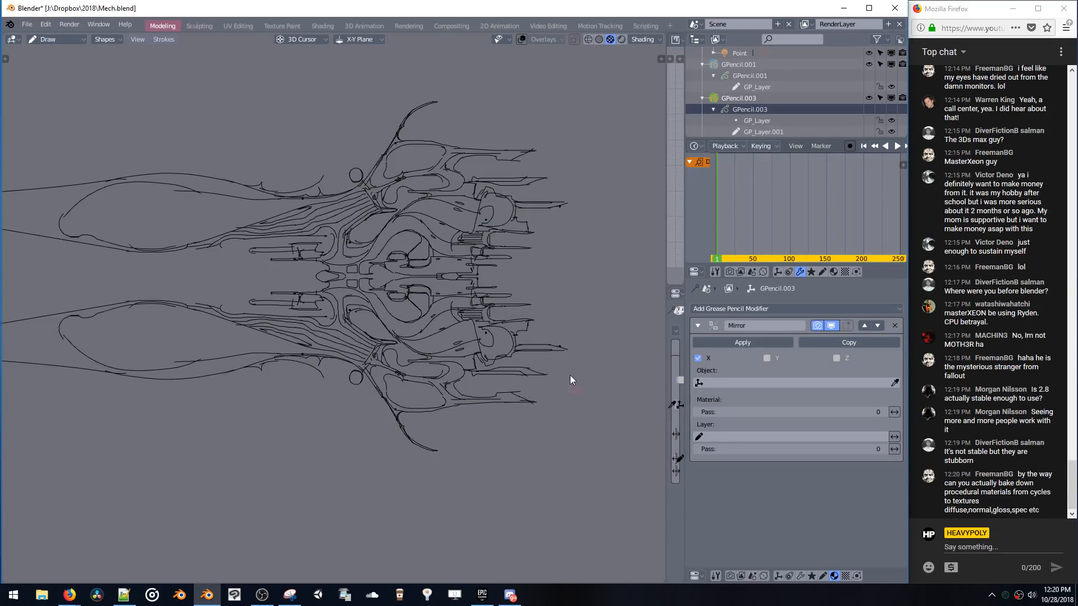
{"action": "key", "text": "space"}
{"action": "left_click", "coordinate": [549, 248]}
{"action": "left_click", "coordinate": [758, 128]}
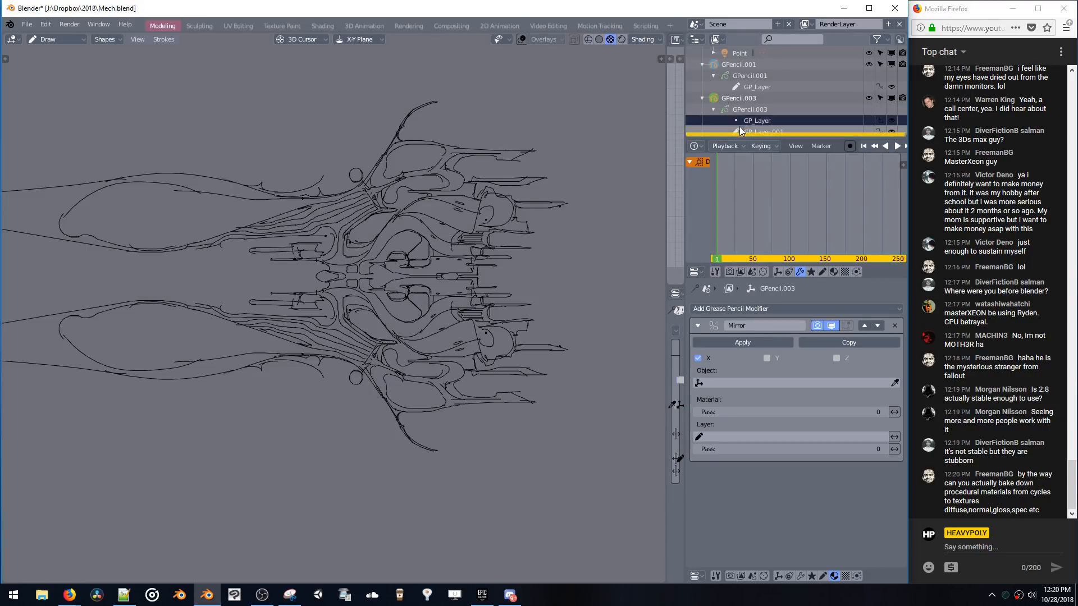
{"action": "key", "text": "space"}
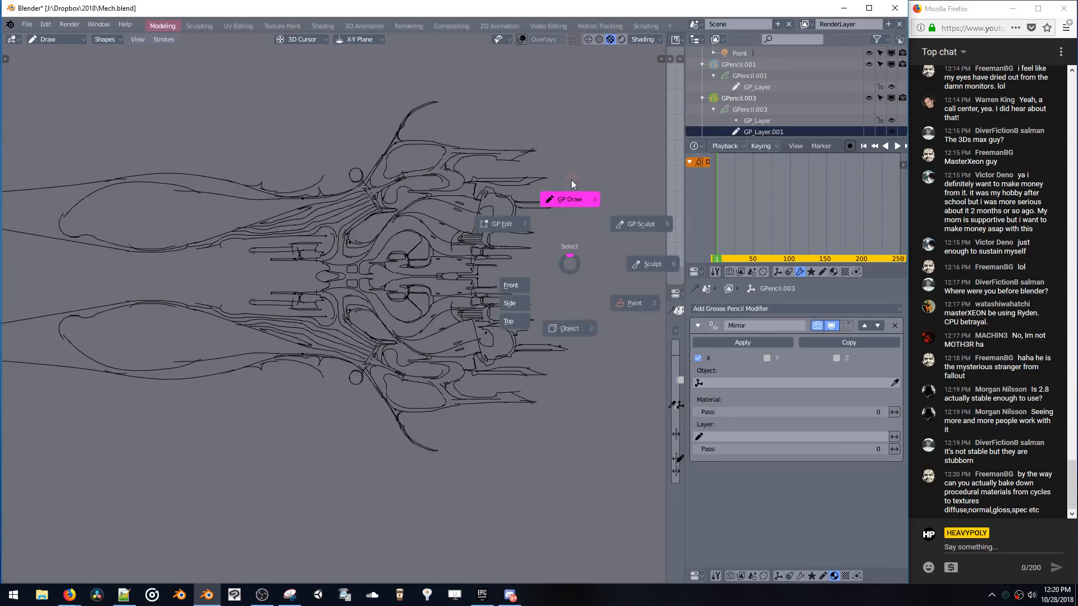
{"action": "left_click", "coordinate": [571, 181]}
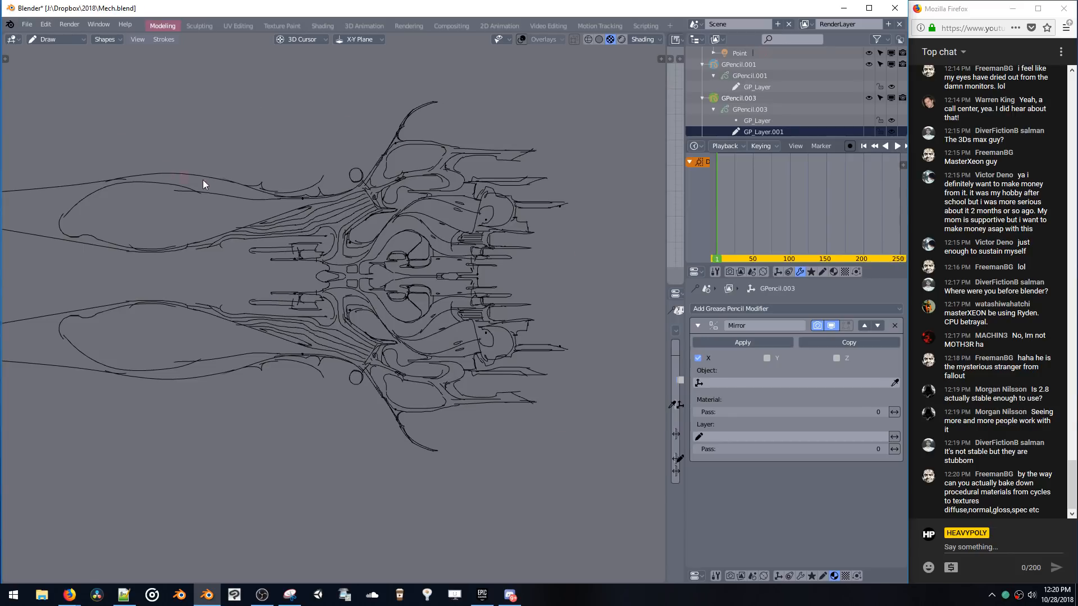
{"action": "key", "text": "t"}
- Try long freehand pencil strokes beside the mech, including a contour running down outside the leg
{"action": "left_click_drag", "start_coordinate": [636, 288], "coordinate": [547, 514]}
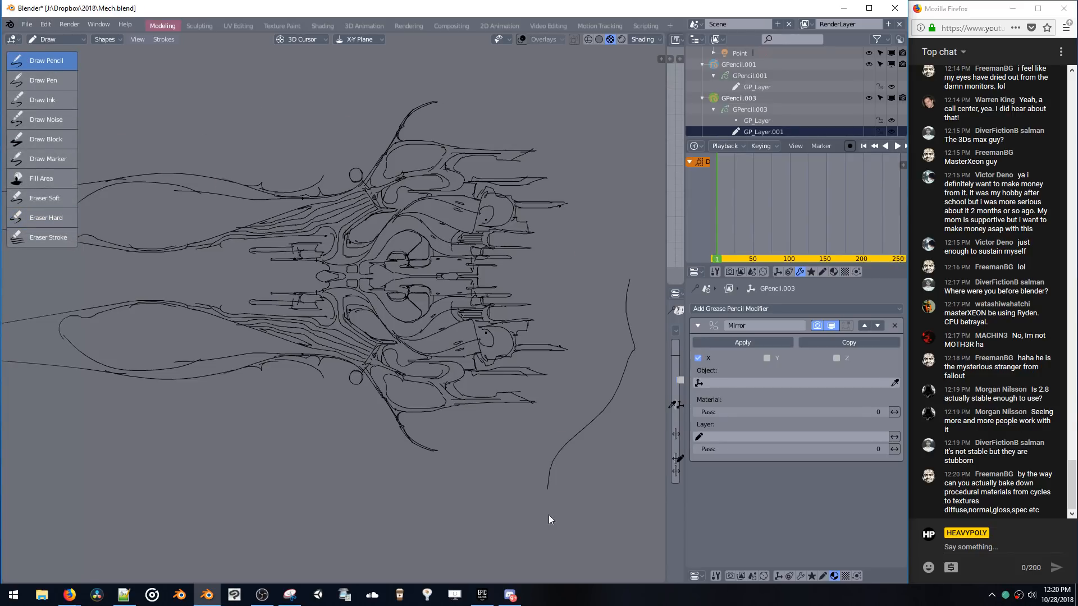
{"action": "mouse_move", "coordinate": [487, 315]}
{"action": "middle_mouse_down"}
{"action": "mouse_move", "coordinate": [534, 231]}
{"action": "mouse_move", "coordinate": [486, 189]}
{"action": "mouse_move", "coordinate": [510, 240]}
{"action": "mouse_move", "coordinate": [490, 218]}
{"action": "mouse_move", "coordinate": [564, 168]}
{"action": "middle_mouse_up"}
{"action": "left_click_drag", "start_coordinate": [547, 222], "coordinate": [548, 460]}
{"action": "mouse_move", "coordinate": [476, 291]}
{"action": "middle_mouse_down", "text": "shift"}
{"action": "mouse_move", "coordinate": [477, 208]}
{"action": "mouse_move", "coordinate": [480, 273]}
{"action": "middle_mouse_up", "text": "shift"}
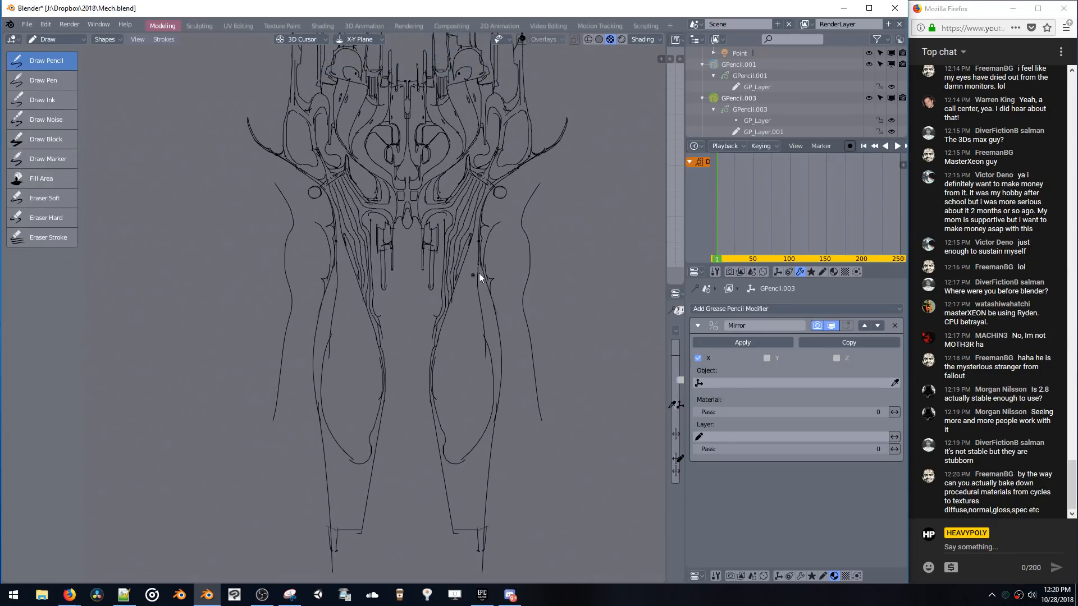
{"action": "key", "text": "ctrl+z"}
- Try a bulging, lobed outline extending outward from the upper leg
{"action": "left_click_drag", "start_coordinate": [517, 284], "coordinate": [571, 317]}
{"action": "key", "text": "ctrl+z"}
{"action": "mouse_move", "coordinate": [525, 272]}
{"action": "left_mouse_down"}
{"action": "mouse_move", "coordinate": [615, 275]}
{"action": "mouse_move", "coordinate": [615, 284]}
{"action": "left_mouse_up"}
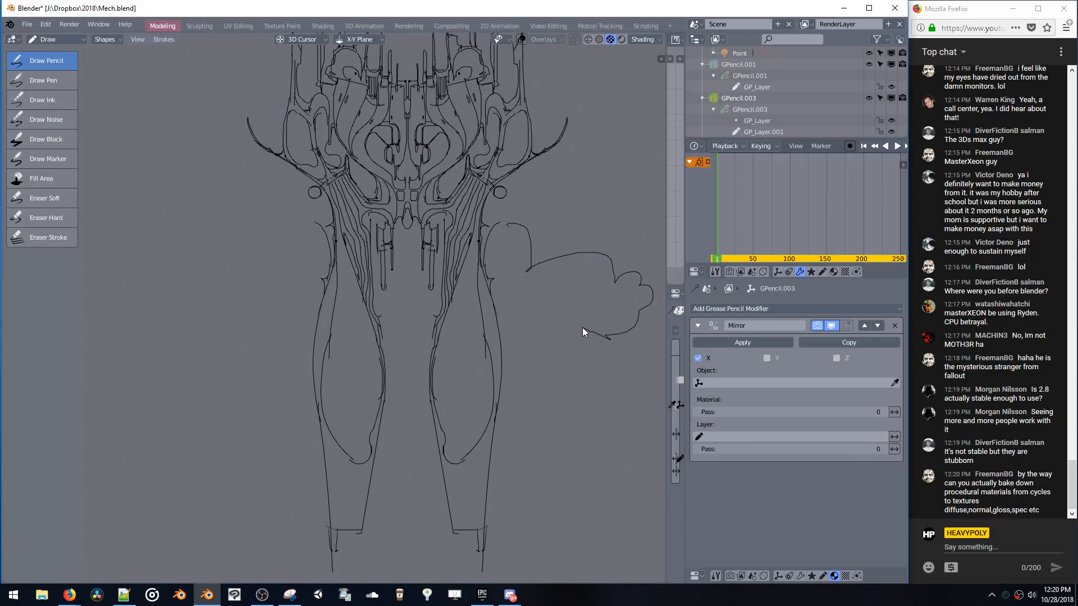
{"action": "left_click_drag", "start_coordinate": [494, 277], "coordinate": [493, 275]}
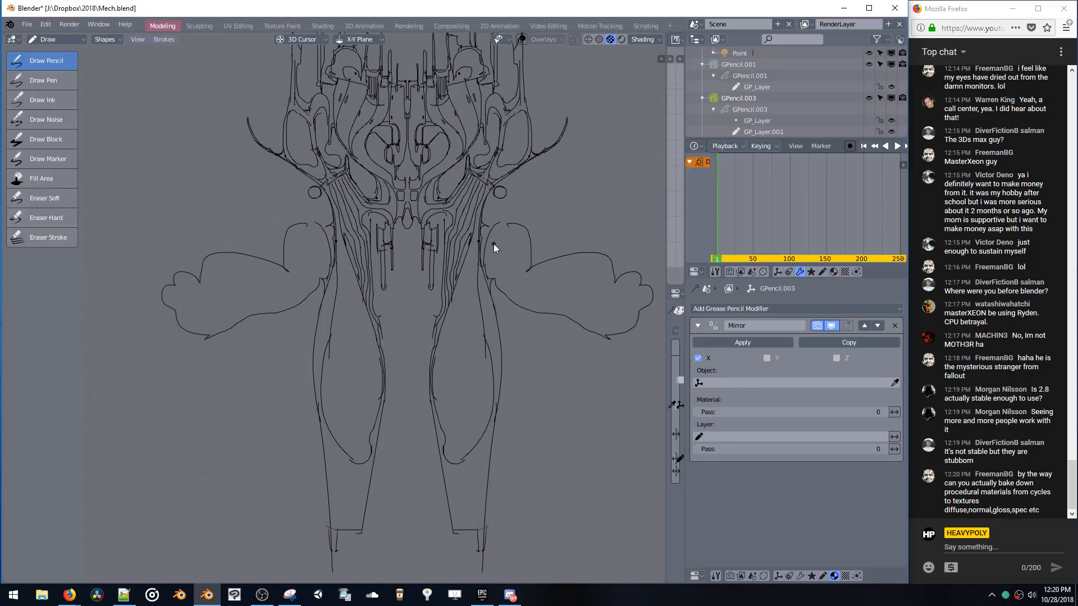
{"action": "key", "text": "ctrl+z"}
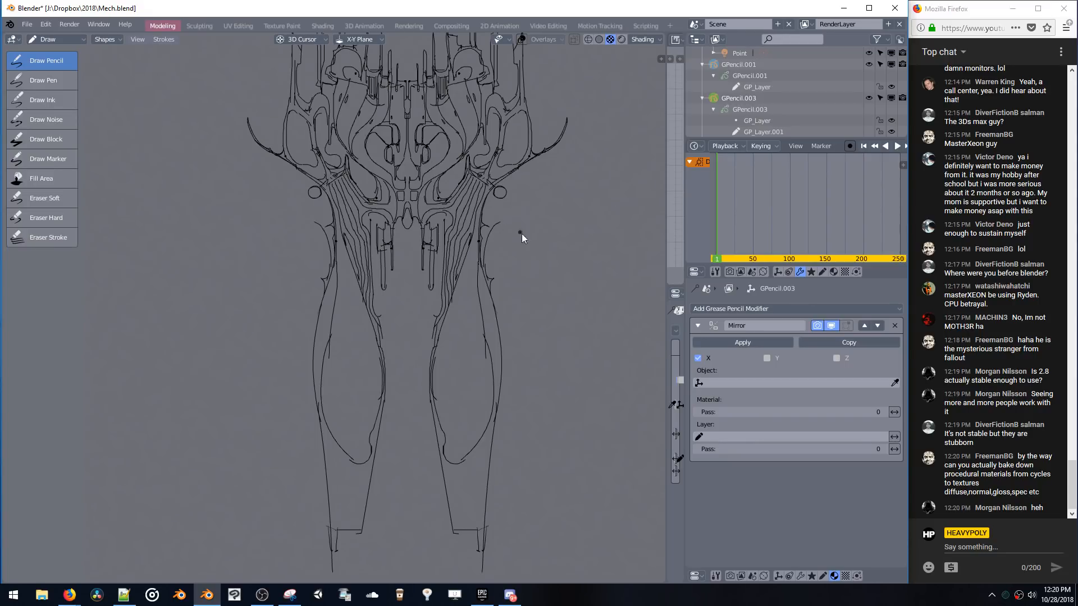
- Try a few small pencil marks in the gap between the lower legs
{"action": "middle_click_drag", "start_coordinate": [521, 233], "coordinate": [535, 127], "text": "shift"}
{"action": "middle_click_drag", "start_coordinate": [428, 356], "coordinate": [460, 314], "text": "shift"}
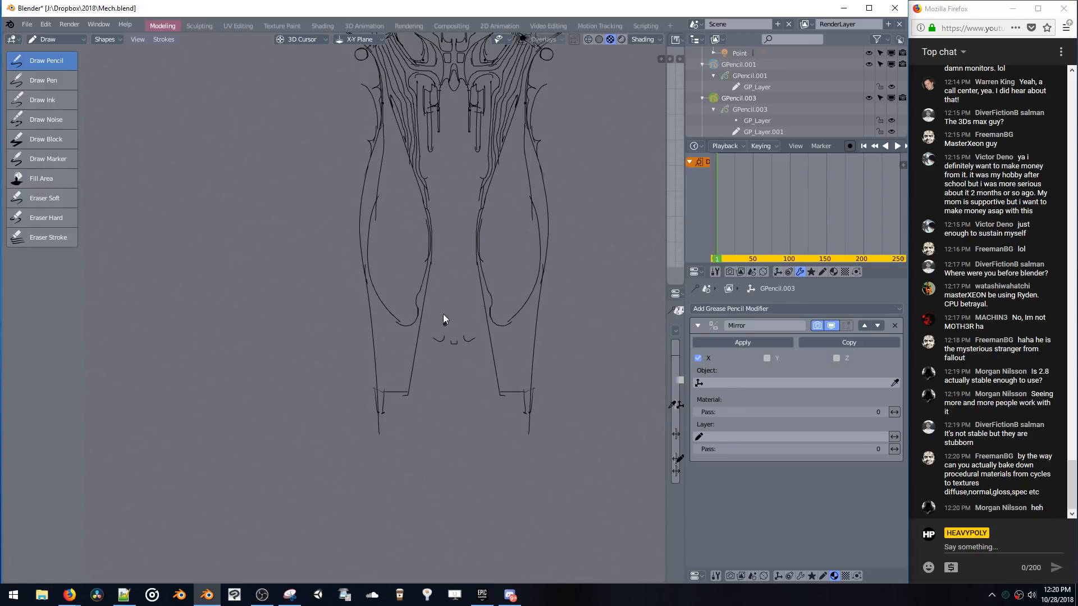
{"action": "left_click", "coordinate": [460, 313]}
{"action": "key", "text": "ctrl+z"}
{"action": "key", "text": "ctrl+z"}
{"action": "key", "text": "ctrl+z"}
{"action": "key", "text": "ctrl+z"}
{"action": "key", "text": "ctrl+z"}
- Pencil short contour details onto the mirrored mech, including the outer curved horns beside the upper body
{"action": "left_click_drag", "start_coordinate": [504, 397], "coordinate": [504, 398]}
{"action": "middle_click_drag", "start_coordinate": [550, 252], "coordinate": [523, 418], "text": "shift"}
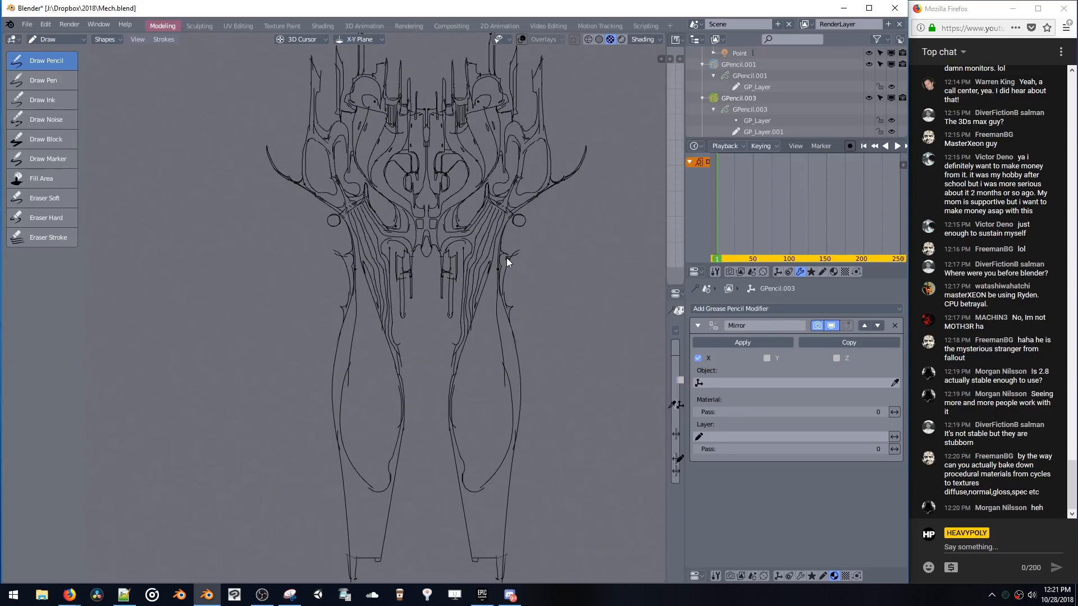
{"action": "mouse_move", "coordinate": [512, 257]}
{"action": "middle_mouse_down", "text": "shift"}
{"action": "mouse_move", "coordinate": [513, 292]}
{"action": "mouse_move", "coordinate": [514, 248]}
{"action": "mouse_move", "coordinate": [493, 287]}
{"action": "middle_mouse_up", "text": "shift"}
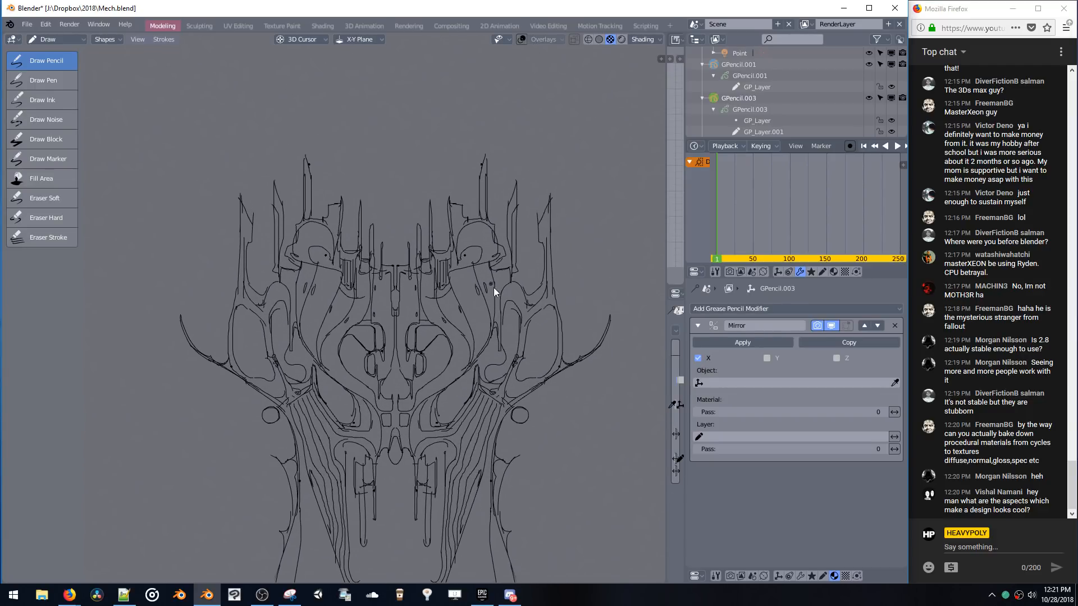
{"action": "left_click", "coordinate": [516, 268]}
{"action": "left_click_drag", "start_coordinate": [537, 213], "coordinate": [549, 278]}
{"action": "key", "text": "ctrl+z"}
{"action": "left_click_drag", "start_coordinate": [518, 276], "coordinate": [526, 285]}
{"action": "left_click_drag", "start_coordinate": [601, 322], "coordinate": [610, 315]}
{"action": "scroll", "coordinate": [430, 236], "scroll_direction": "down", "scroll_amount": 3}
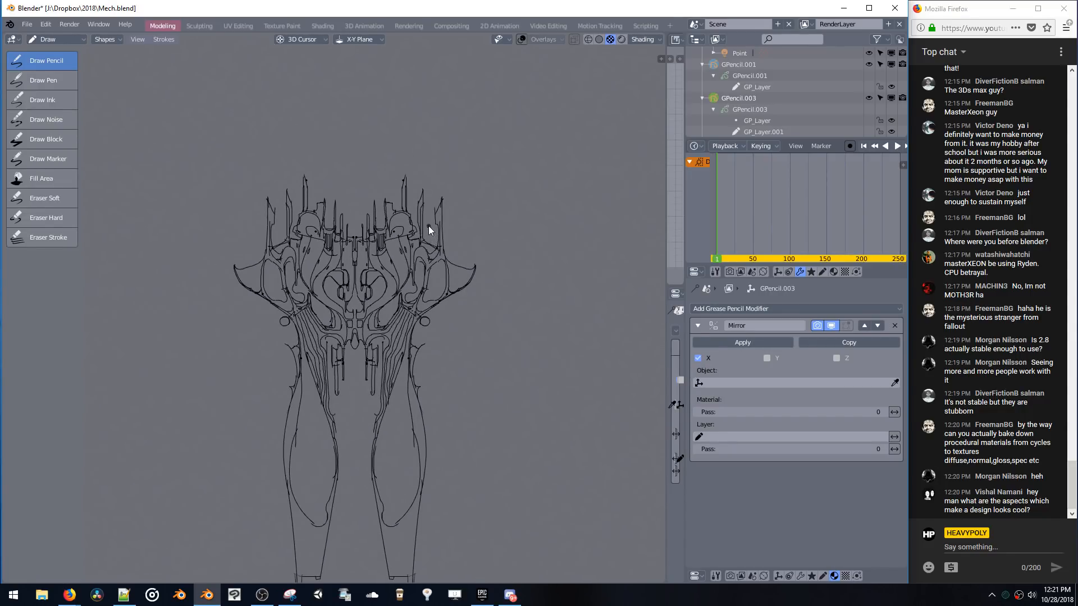
- Redraw the curved edge running from the mech's shoulder out to the tip of the outer horn, undoing unwanted strokes
{"action": "key", "text": "ctrl+z"}
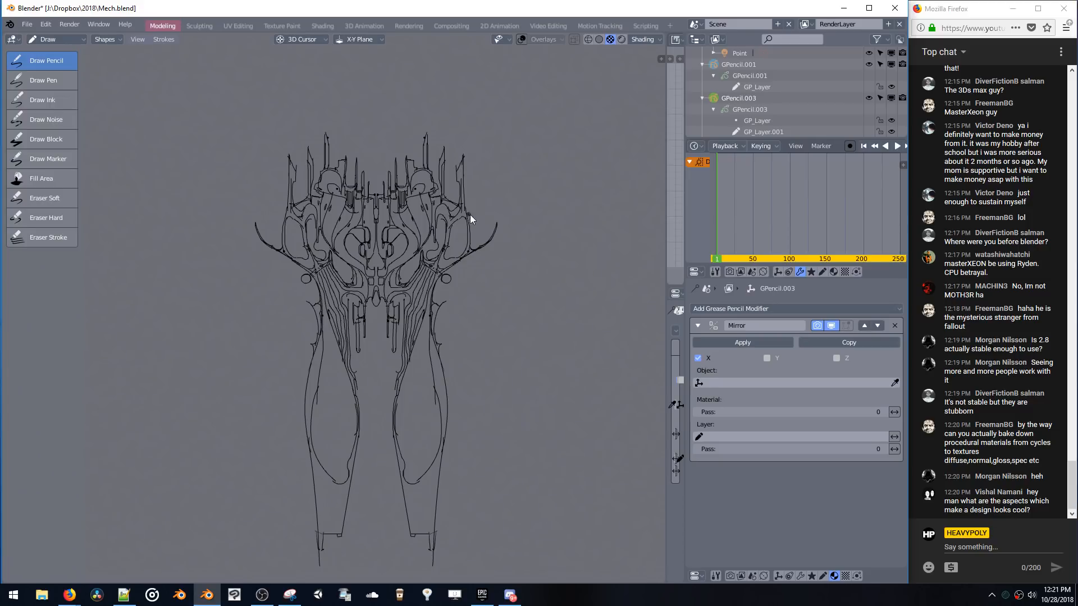
{"action": "scroll", "coordinate": [469, 215], "scroll_direction": "up", "scroll_amount": 4}
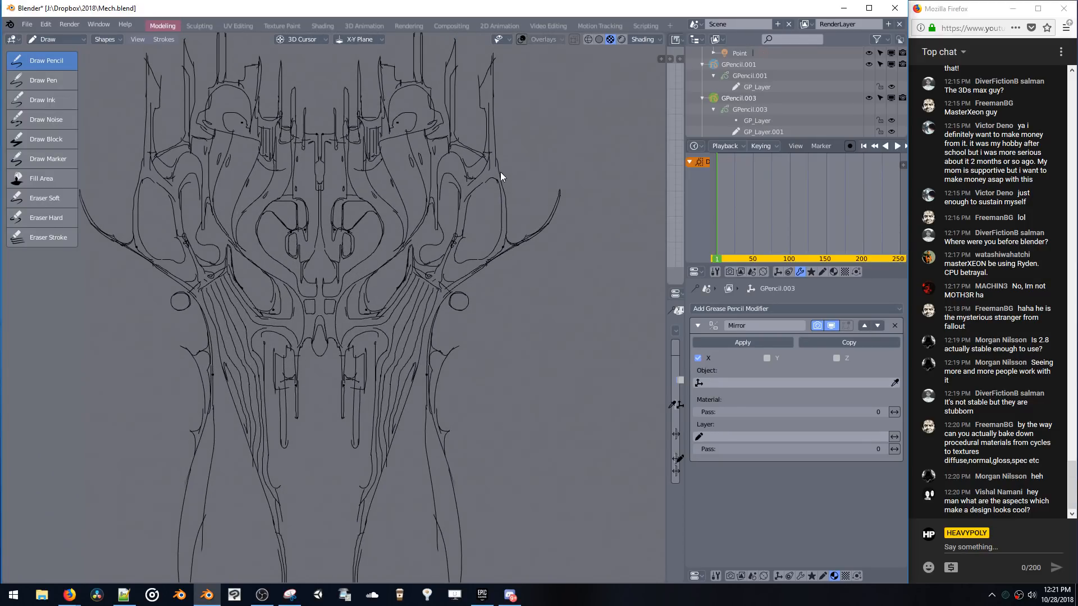
{"action": "left_click_drag", "start_coordinate": [500, 171], "coordinate": [555, 196]}
{"action": "middle_click_drag", "start_coordinate": [459, 184], "coordinate": [493, 254], "text": "shift"}
{"action": "key", "text": "ctrl+z"}
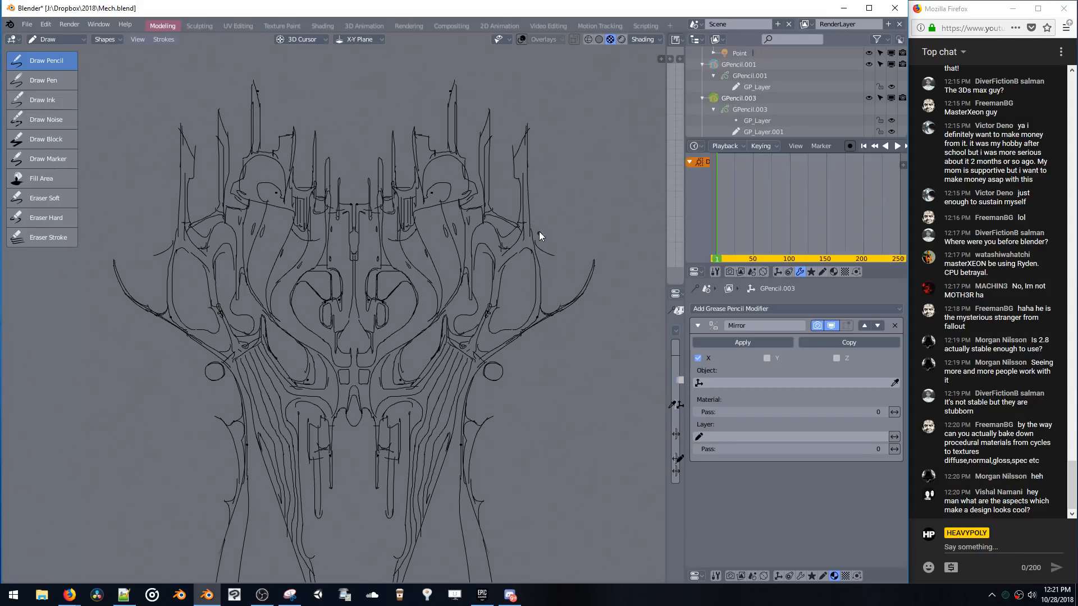
{"action": "mouse_move", "coordinate": [534, 247]}
{"action": "left_mouse_down"}
{"action": "mouse_move", "coordinate": [553, 264]}
{"action": "mouse_move", "coordinate": [595, 260]}
{"action": "left_mouse_up"}
{"action": "key", "text": "ctrl+z"}
{"action": "key", "text": "ctrl+z"}
{"action": "key", "text": "ctrl+z"}
{"action": "middle_click_drag", "start_coordinate": [519, 190], "coordinate": [553, 139], "text": "shift"}
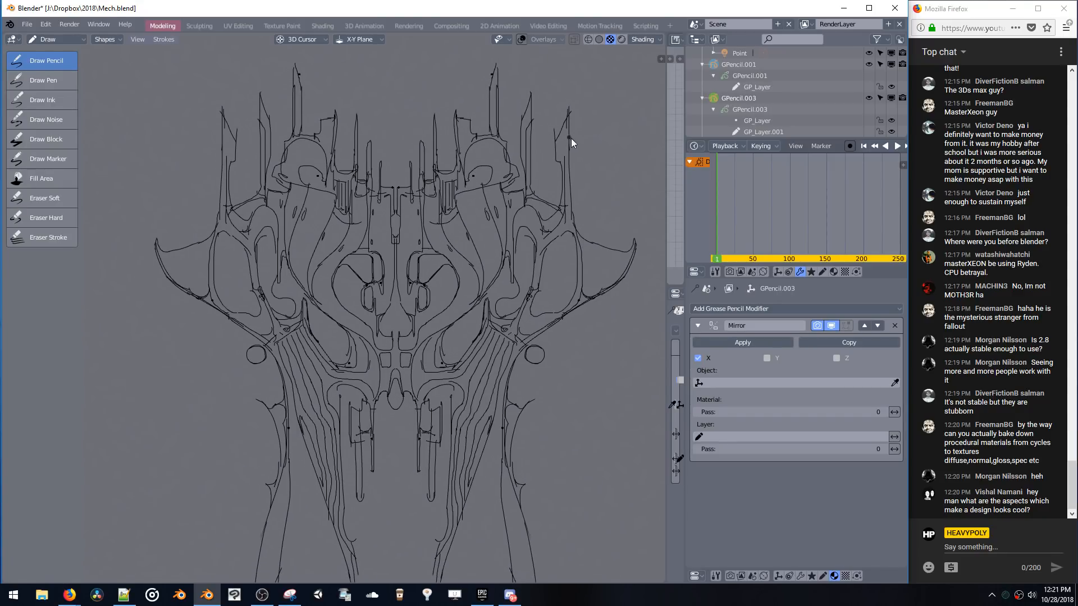
- Try a short pencil stroke along the inside of the tall outer spike
{"action": "mouse_move", "coordinate": [556, 131]}
{"action": "left_mouse_down"}
{"action": "mouse_move", "coordinate": [553, 200]}
{"action": "mouse_move", "coordinate": [535, 202]}
{"action": "mouse_move", "coordinate": [551, 178]}
{"action": "left_mouse_up"}
{"action": "key", "text": "ctrl+z"}
{"action": "key", "text": "ctrl+z"}
- Pencil a short contour stroke just beneath the rounded dome, retrying until the line fits
{"action": "scroll", "coordinate": [534, 191], "scroll_direction": "up", "scroll_amount": 2}
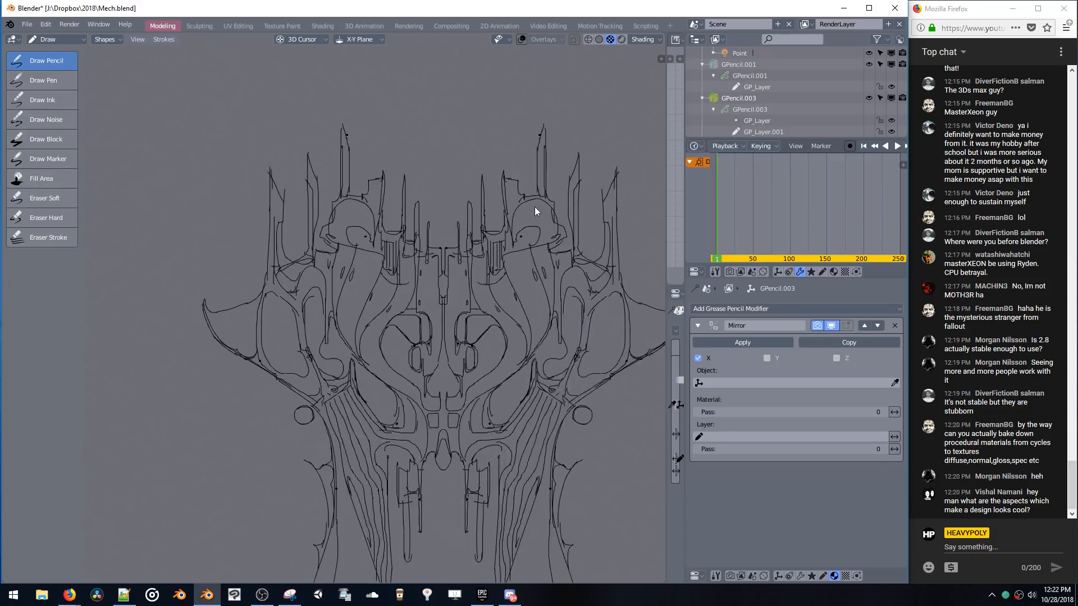
{"action": "scroll", "coordinate": [567, 146], "scroll_direction": "up", "scroll_amount": 2}
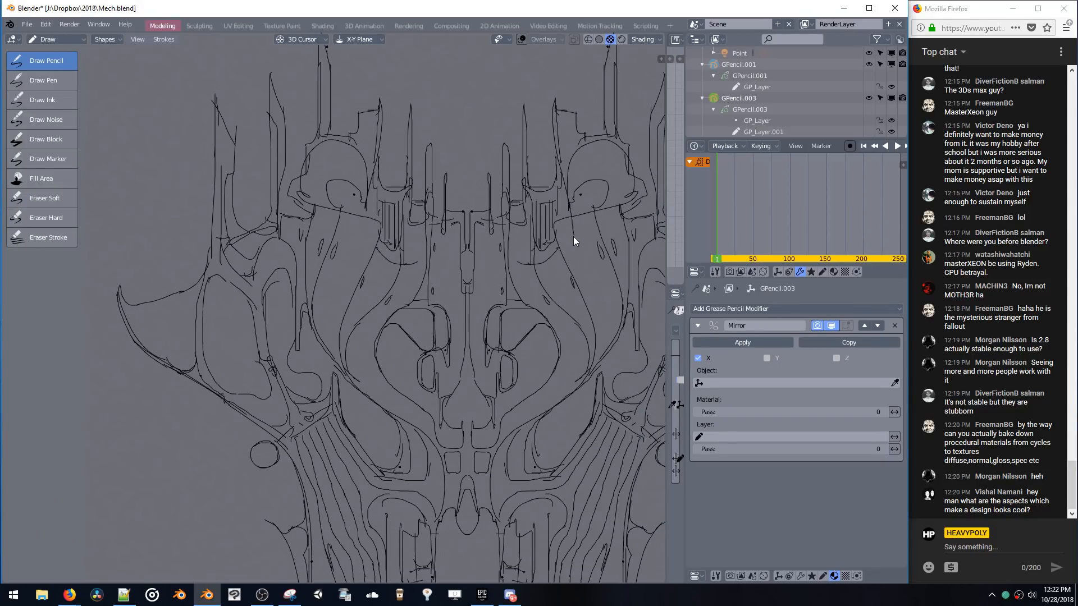
{"action": "mouse_move", "coordinate": [574, 238]}
{"action": "left_mouse_down"}
{"action": "mouse_move", "coordinate": [560, 220]}
{"action": "mouse_move", "coordinate": [567, 207]}
{"action": "left_mouse_up"}
{"action": "key", "text": "ctrl+z"}
{"action": "key", "text": "ctrl+z"}
{"action": "mouse_move", "coordinate": [572, 244]}
{"action": "left_mouse_down"}
{"action": "mouse_move", "coordinate": [568, 208]}
{"action": "mouse_move", "coordinate": [562, 217]}
{"action": "left_mouse_up"}
{"action": "mouse_move", "coordinate": [535, 172]}
{"action": "middle_mouse_down", "text": "shift"}
{"action": "mouse_move", "coordinate": [550, 211]}
{"action": "mouse_move", "coordinate": [518, 161]}
{"action": "mouse_move", "coordinate": [535, 152]}
{"action": "mouse_move", "coordinate": [507, 168]}
{"action": "mouse_move", "coordinate": [527, 162]}
{"action": "mouse_move", "coordinate": [516, 156]}
{"action": "middle_mouse_up", "text": "shift"}
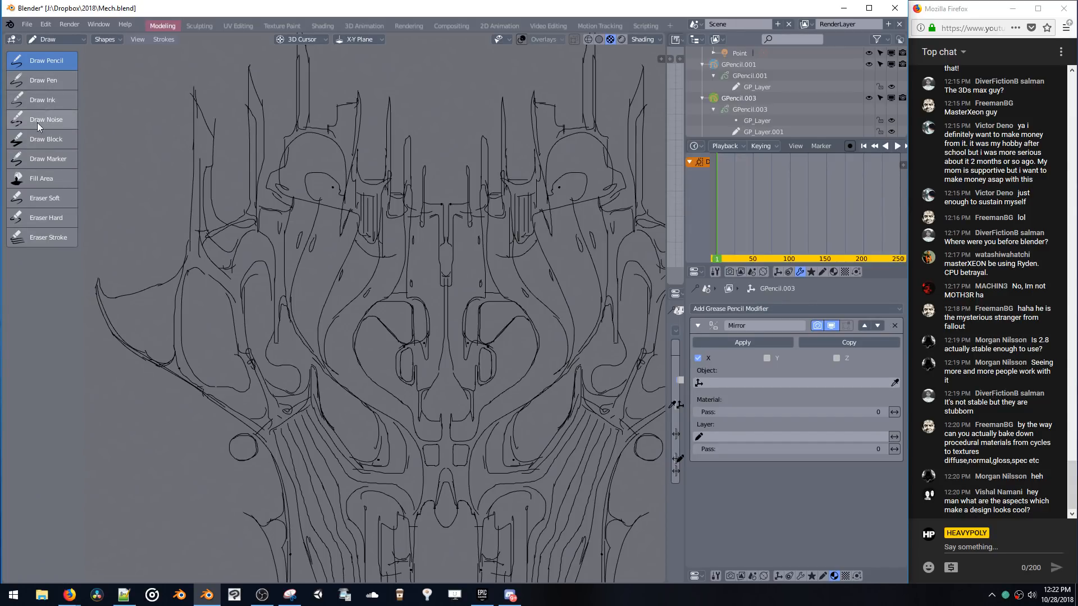
- Erase the stray marks inside the rounded dome with Eraser Hard and redraw the contour of its inner opening with Draw Pencil
{"action": "left_click", "coordinate": [55, 219]}
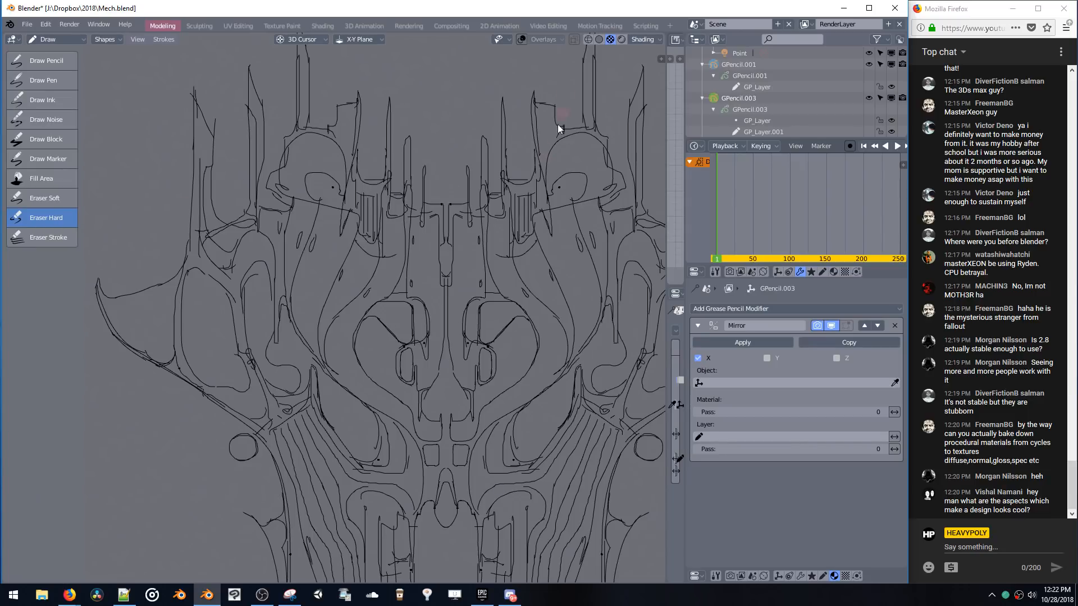
{"action": "mouse_move", "coordinate": [554, 181]}
{"action": "left_mouse_down"}
{"action": "mouse_move", "coordinate": [553, 192]}
{"action": "mouse_move", "coordinate": [544, 167]}
{"action": "left_mouse_up"}
{"action": "left_click", "coordinate": [56, 61]}
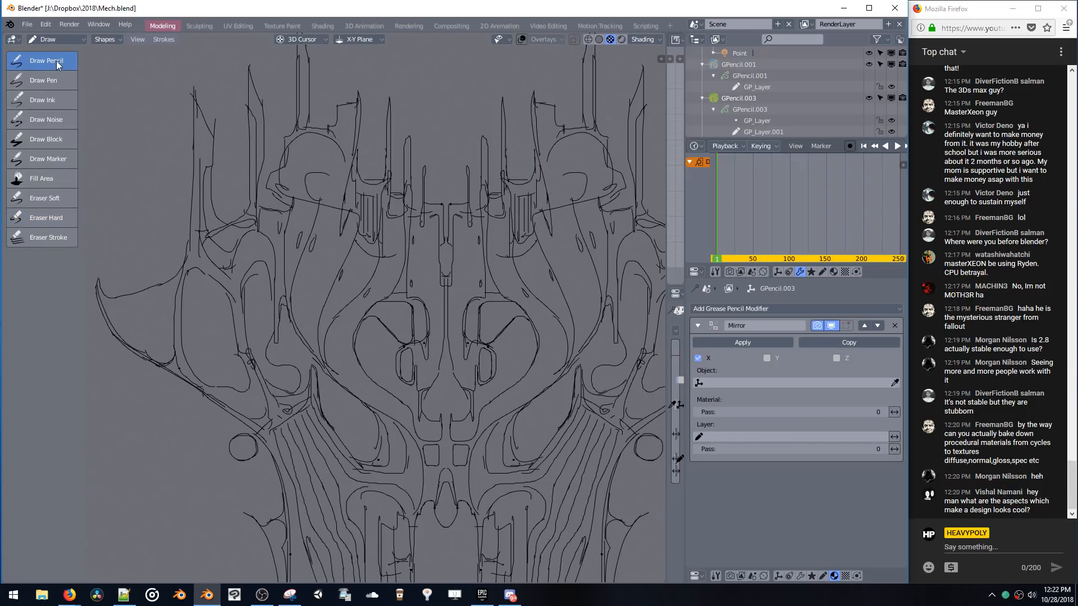
{"action": "left_click", "coordinate": [561, 196]}
{"action": "left_click_drag", "start_coordinate": [570, 191], "coordinate": [561, 200]}
{"action": "left_click_drag", "start_coordinate": [547, 160], "coordinate": [561, 202]}
{"action": "left_click", "coordinate": [543, 112]}
- Pencil a nearly vertical stroke along the slim inner spike between the dome and the centre, retrying until it fits
{"action": "scroll", "coordinate": [498, 220], "scroll_direction": "up", "scroll_amount": 5}
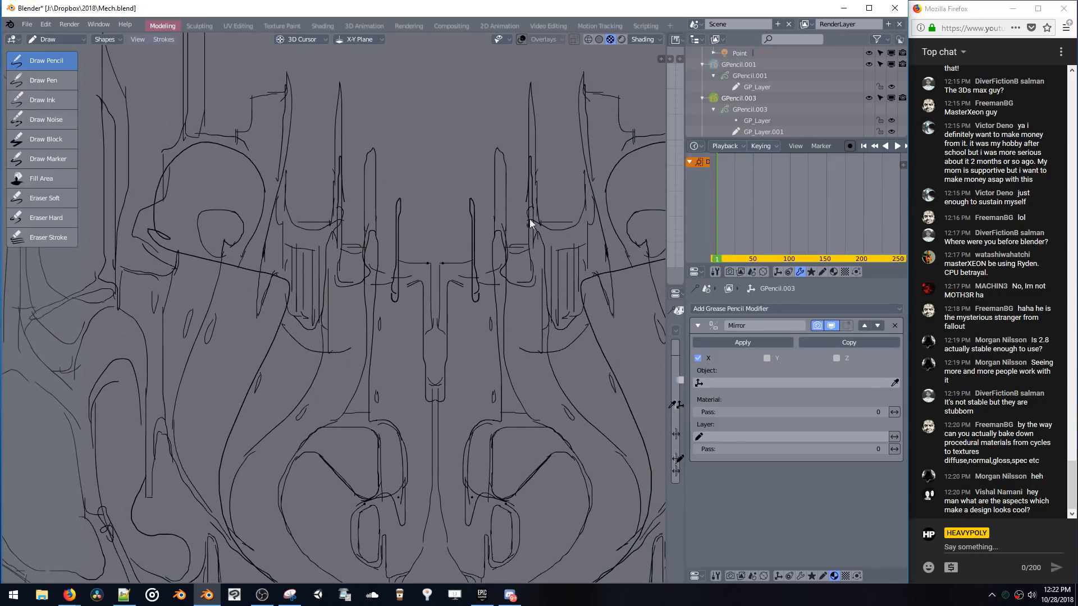
{"action": "left_click_drag", "start_coordinate": [527, 156], "coordinate": [525, 215]}
{"action": "key", "text": "ctrl+z"}
{"action": "left_click_drag", "start_coordinate": [528, 155], "coordinate": [525, 227]}
{"action": "key", "text": "ctrl+z"}
{"action": "left_click_drag", "start_coordinate": [530, 156], "coordinate": [525, 230]}
- Try a stroke beside the thin spike nearest the mech's centreline
{"action": "mouse_move", "coordinate": [497, 184]}
{"action": "middle_mouse_down", "text": "shift"}
{"action": "mouse_move", "coordinate": [517, 134]}
{"action": "mouse_move", "coordinate": [501, 185]}
{"action": "mouse_move", "coordinate": [517, 147]}
{"action": "middle_mouse_up", "text": "shift"}
{"action": "left_click_drag", "start_coordinate": [520, 133], "coordinate": [514, 181]}
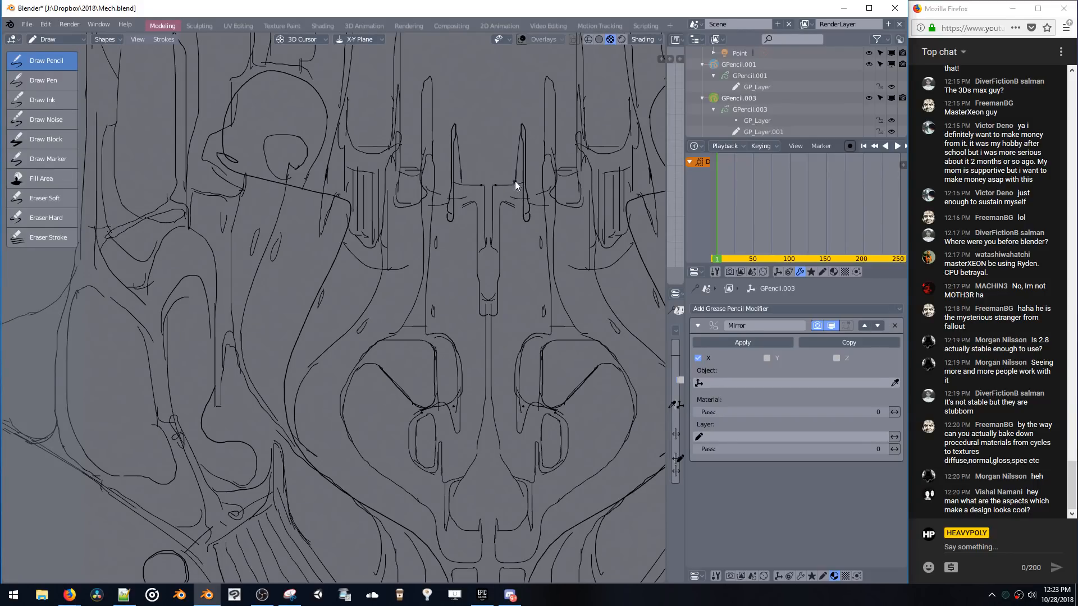
{"action": "key", "text": "ctrl+z"}
- Add small pencil marks to the upper thigh beside the long flowing contour lines
{"action": "mouse_move", "coordinate": [500, 137]}
{"action": "middle_mouse_down", "text": "ctrl"}
{"action": "mouse_move", "coordinate": [480, 210]}
{"action": "mouse_move", "coordinate": [506, 106]}
{"action": "mouse_move", "coordinate": [508, 134]}
{"action": "mouse_move", "coordinate": [546, 144]}
{"action": "mouse_move", "coordinate": [527, 150]}
{"action": "middle_mouse_up", "text": "ctrl"}
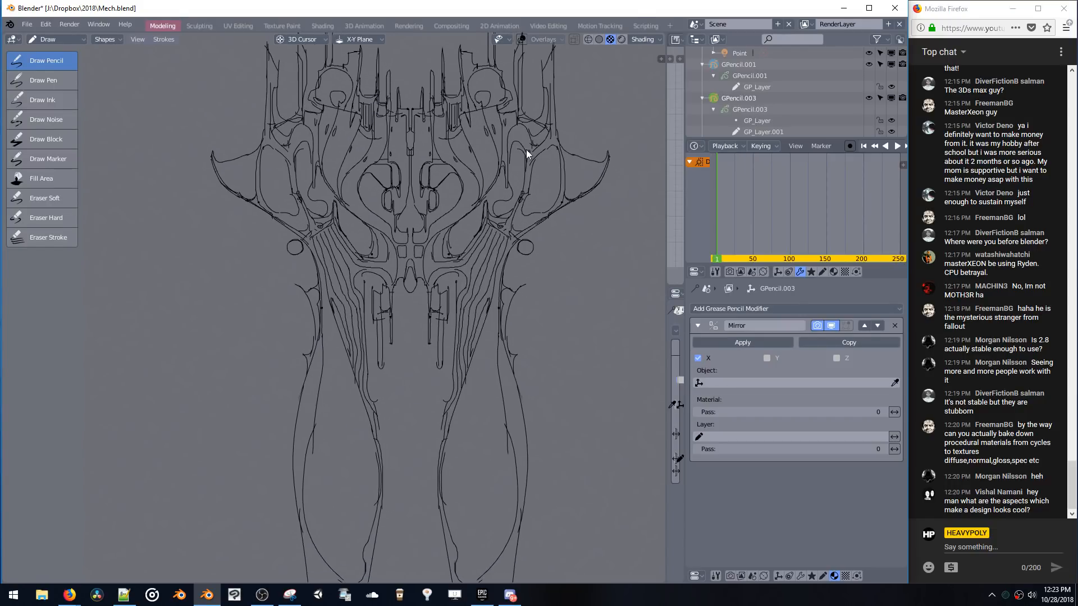
{"action": "mouse_move", "coordinate": [509, 205]}
{"action": "middle_mouse_down", "text": "shift"}
{"action": "mouse_move", "coordinate": [506, 135]}
{"action": "mouse_move", "coordinate": [523, 134]}
{"action": "middle_mouse_up", "text": "shift"}
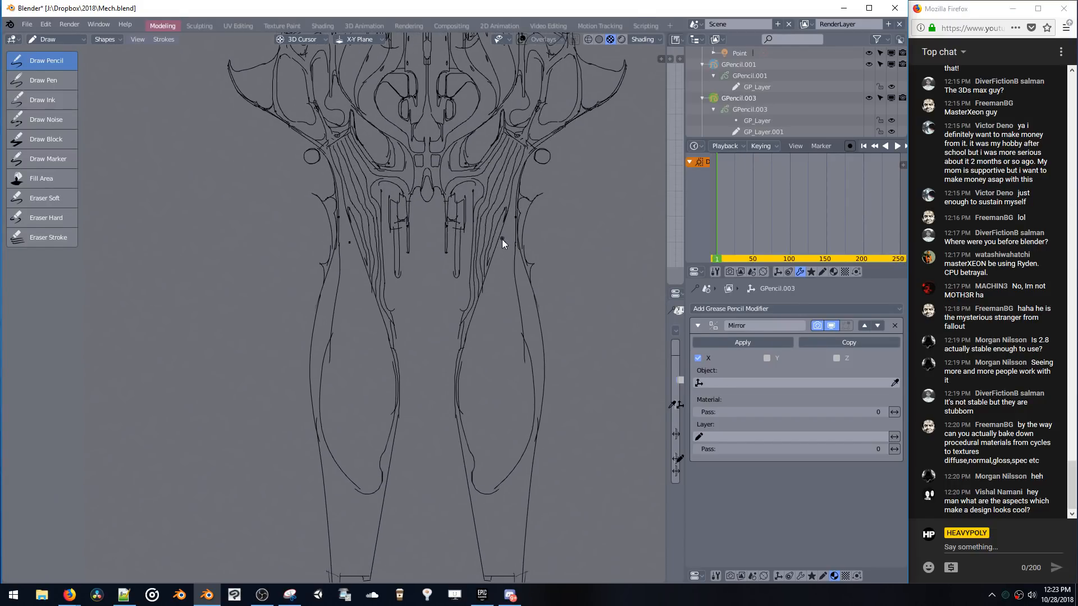
{"action": "left_click_drag", "start_coordinate": [496, 264], "coordinate": [497, 261]}
- Pencil a curved spur projecting outward from the outer edge of the lower leg
{"action": "middle_click_drag", "start_coordinate": [520, 304], "coordinate": [516, 184], "text": "shift"}
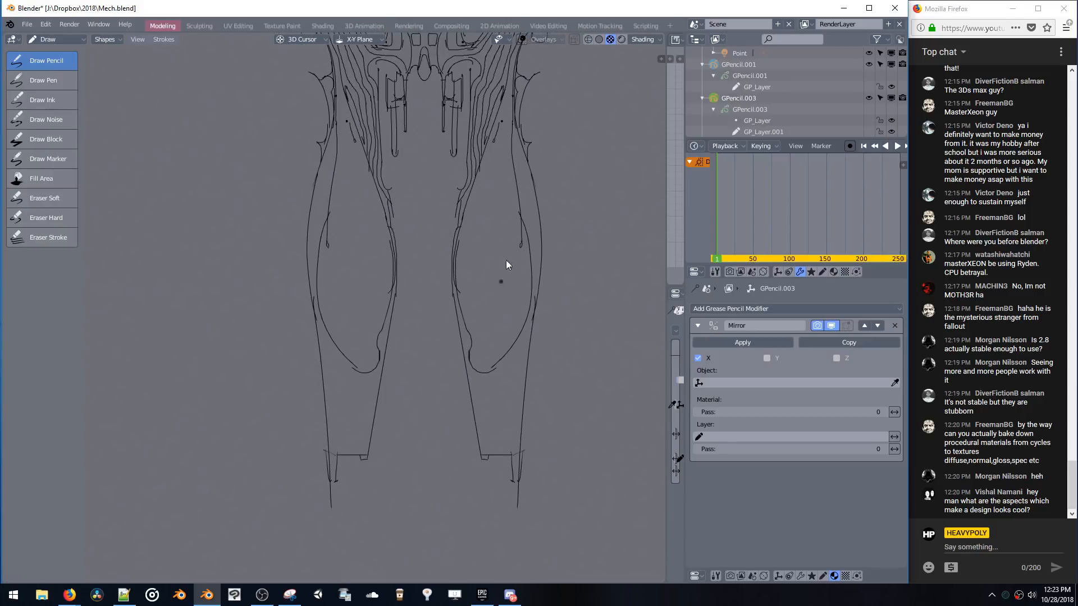
{"action": "middle_click_drag", "start_coordinate": [492, 332], "coordinate": [500, 244], "text": "shift"}
{"action": "mouse_move", "coordinate": [501, 250]}
{"action": "middle_mouse_down", "text": "ctrl"}
{"action": "mouse_move", "coordinate": [520, 293]}
{"action": "mouse_move", "coordinate": [472, 281]}
{"action": "mouse_move", "coordinate": [511, 274]}
{"action": "mouse_move", "coordinate": [481, 295]}
{"action": "middle_mouse_up", "text": "ctrl"}
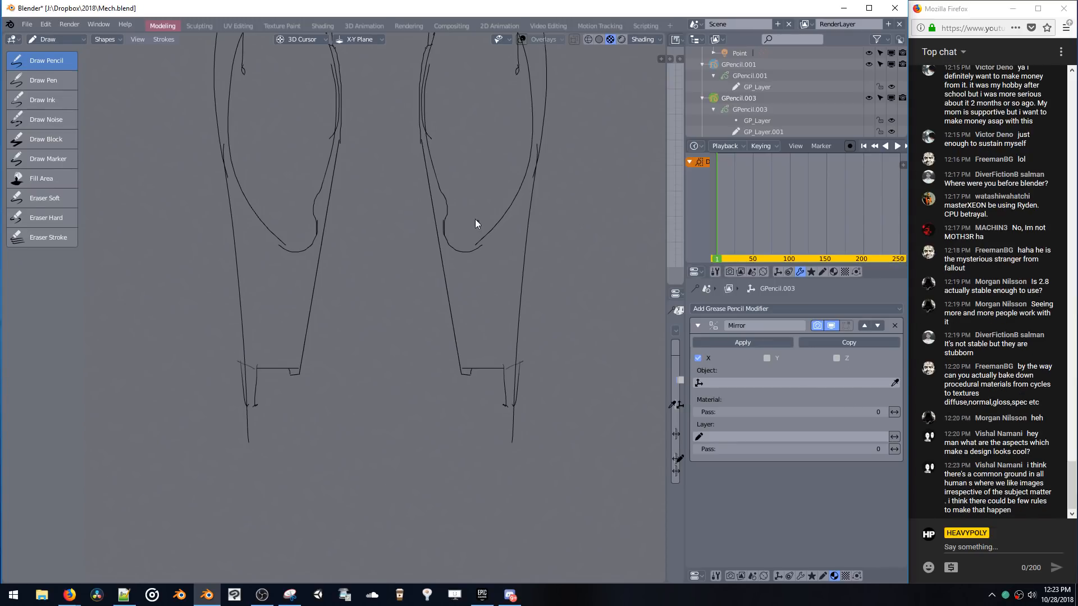
{"action": "middle_click_drag", "start_coordinate": [476, 222], "coordinate": [474, 245], "text": "shift"}
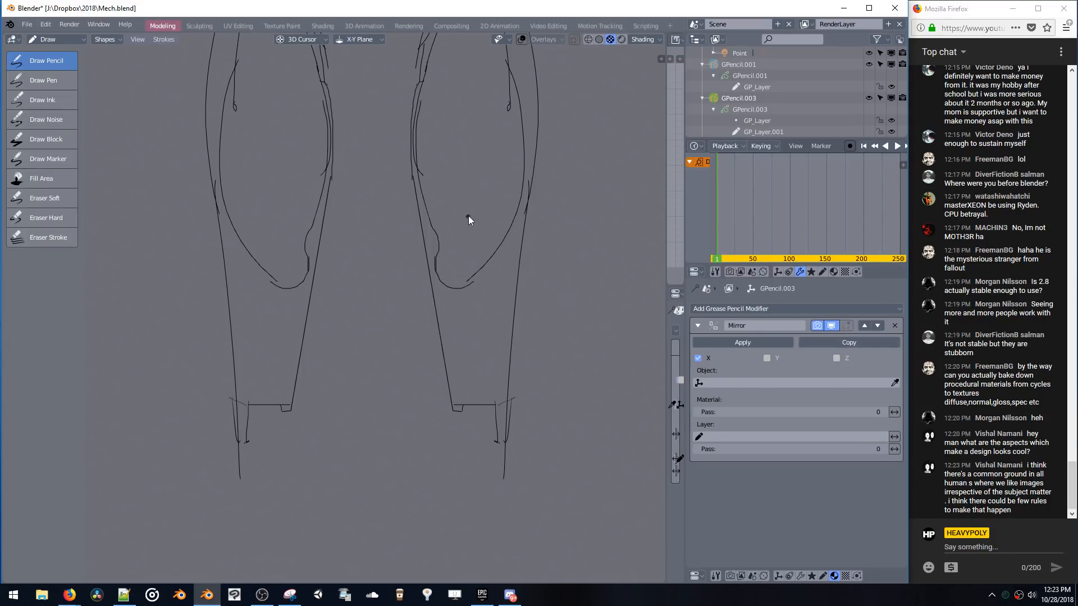
{"action": "left_click_drag", "start_coordinate": [523, 229], "coordinate": [560, 192]}
{"action": "middle_click_drag", "start_coordinate": [543, 169], "coordinate": [547, 275], "text": "shift"}
- Add a small pointed notch on the inner edge of the shin and short contour strokes along the inner thigh
{"action": "mouse_move", "coordinate": [550, 259]}
{"action": "middle_mouse_down", "text": "ctrl"}
{"action": "mouse_move", "coordinate": [494, 253]}
{"action": "mouse_move", "coordinate": [502, 223]}
{"action": "mouse_move", "coordinate": [490, 237]}
{"action": "mouse_move", "coordinate": [507, 210]}
{"action": "mouse_move", "coordinate": [491, 251]}
{"action": "mouse_move", "coordinate": [555, 200]}
{"action": "middle_mouse_up", "text": "ctrl"}
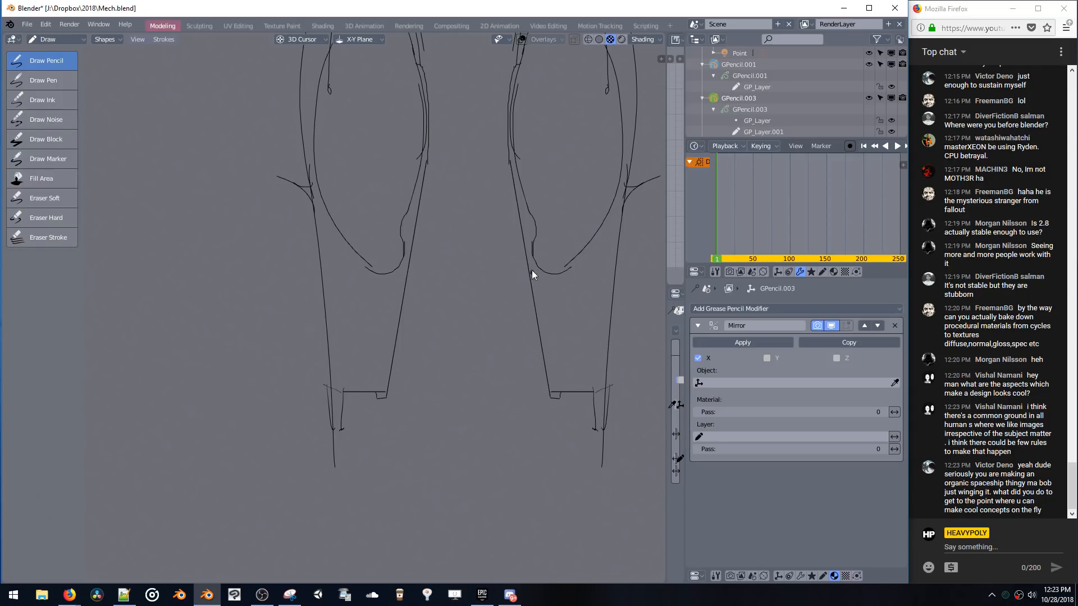
{"action": "left_click_drag", "start_coordinate": [527, 262], "coordinate": [530, 298]}
{"action": "middle_click_drag", "start_coordinate": [553, 171], "coordinate": [560, 227], "text": "shift"}
{"action": "middle_click_drag", "start_coordinate": [567, 174], "coordinate": [560, 220], "text": "shift"}
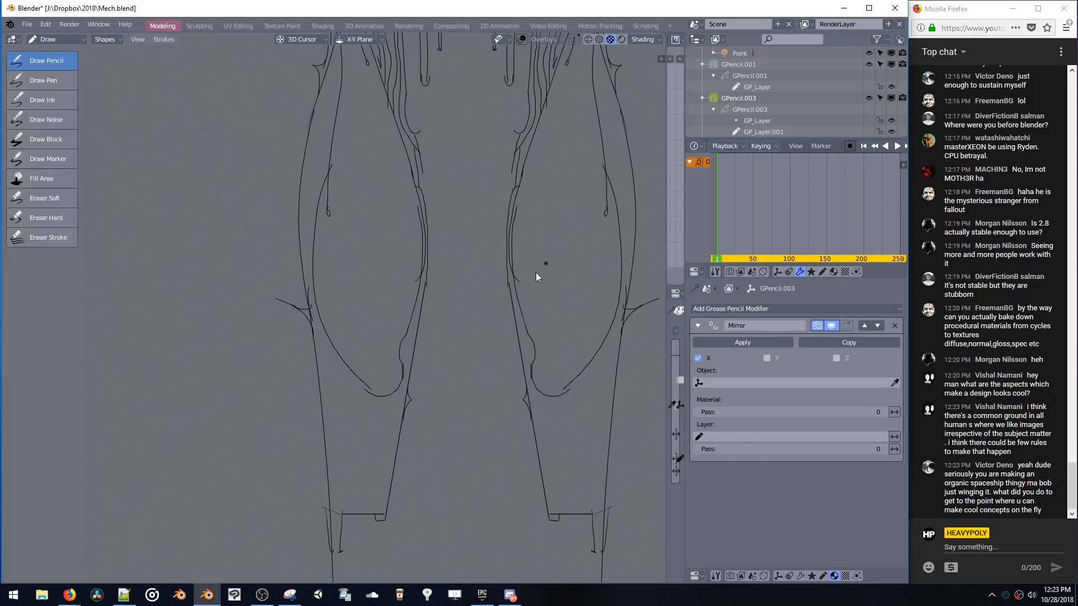
{"action": "middle_click_drag", "start_coordinate": [518, 146], "coordinate": [538, 231], "text": "shift"}
{"action": "left_click_drag", "start_coordinate": [531, 258], "coordinate": [530, 224]}
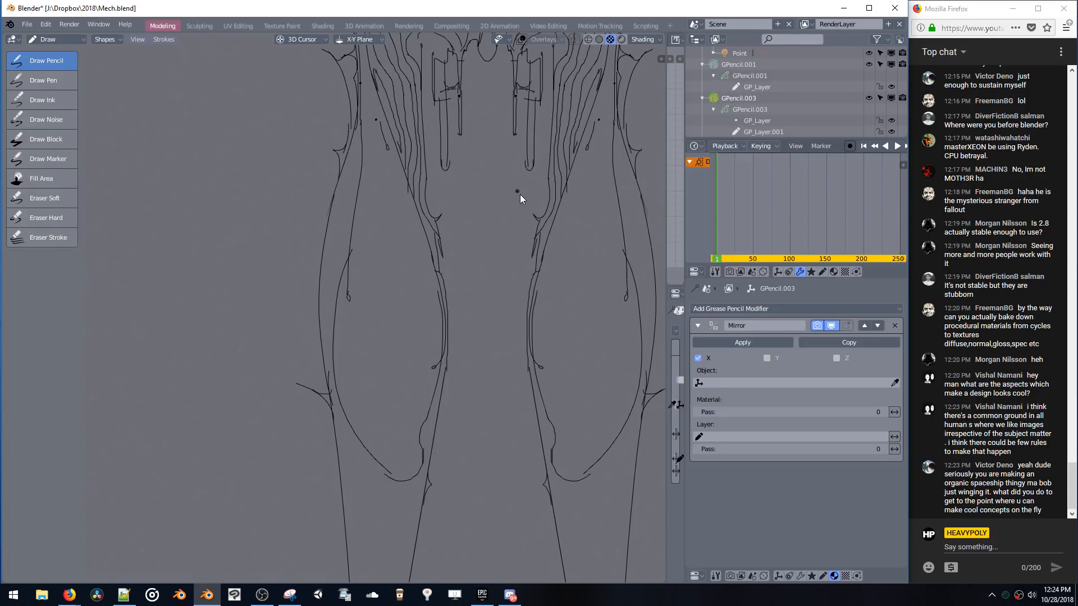
- Sketch a simplified leg study in the empty space beside the mech, with two bulging segments, section lines and a triangular foot
{"action": "middle_click_drag", "start_coordinate": [501, 175], "coordinate": [525, 258], "text": "shift"}
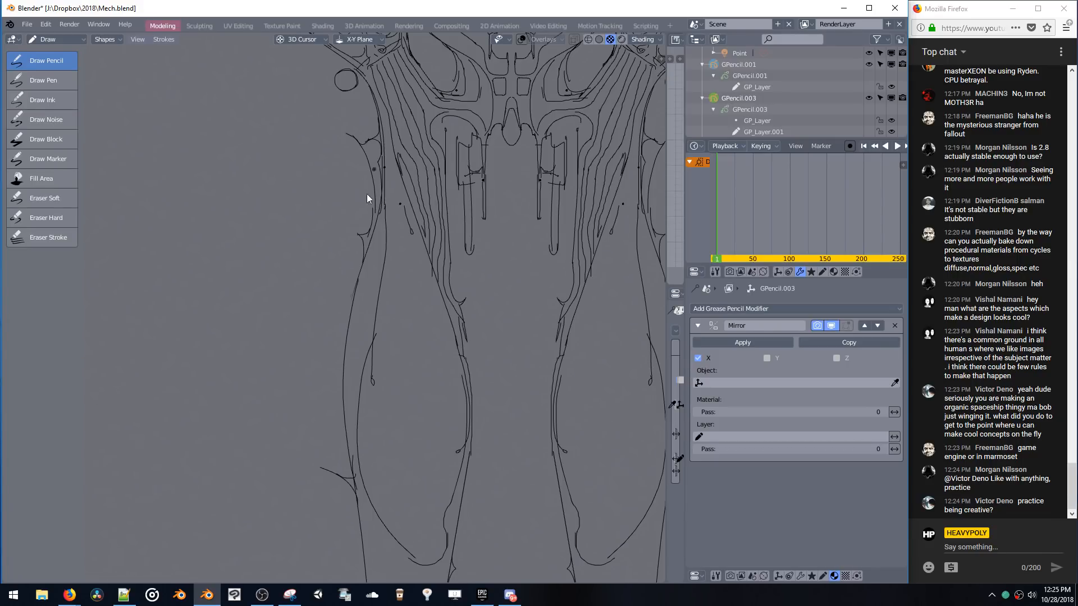
{"action": "mouse_move", "coordinate": [307, 224]}
{"action": "middle_mouse_down", "text": "shift"}
{"action": "mouse_move", "coordinate": [388, 216]}
{"action": "mouse_move", "coordinate": [430, 190]}
{"action": "middle_mouse_up", "text": "shift"}
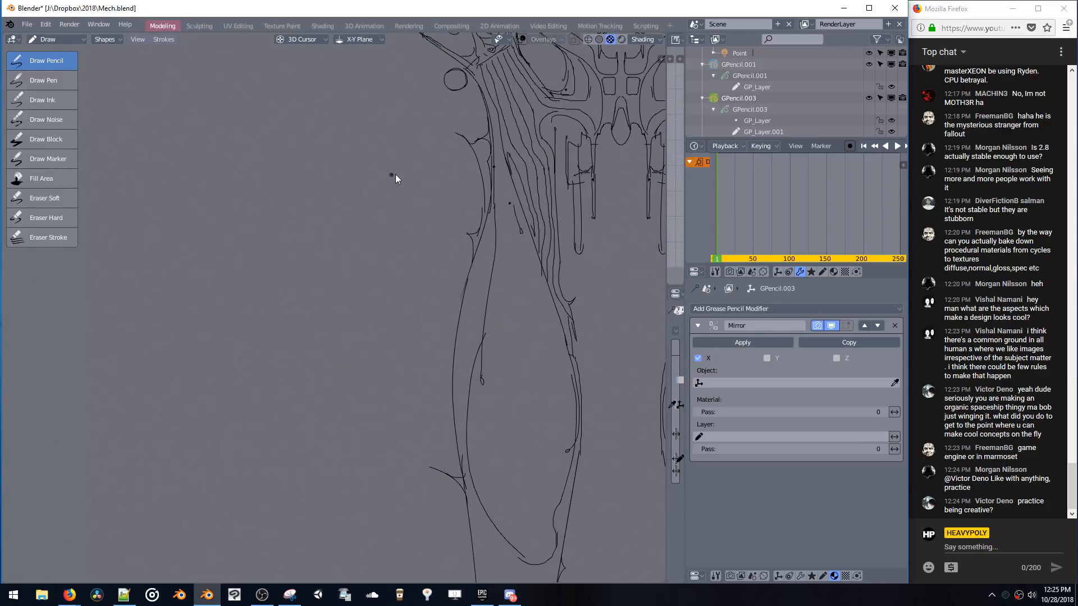
{"action": "left_click_drag", "start_coordinate": [348, 181], "coordinate": [341, 213]}
{"action": "mouse_move", "coordinate": [378, 181]}
{"action": "left_mouse_down"}
{"action": "mouse_move", "coordinate": [379, 247]}
{"action": "mouse_move", "coordinate": [345, 291]}
{"action": "mouse_move", "coordinate": [368, 323]}
{"action": "mouse_move", "coordinate": [367, 355]}
{"action": "left_mouse_up"}
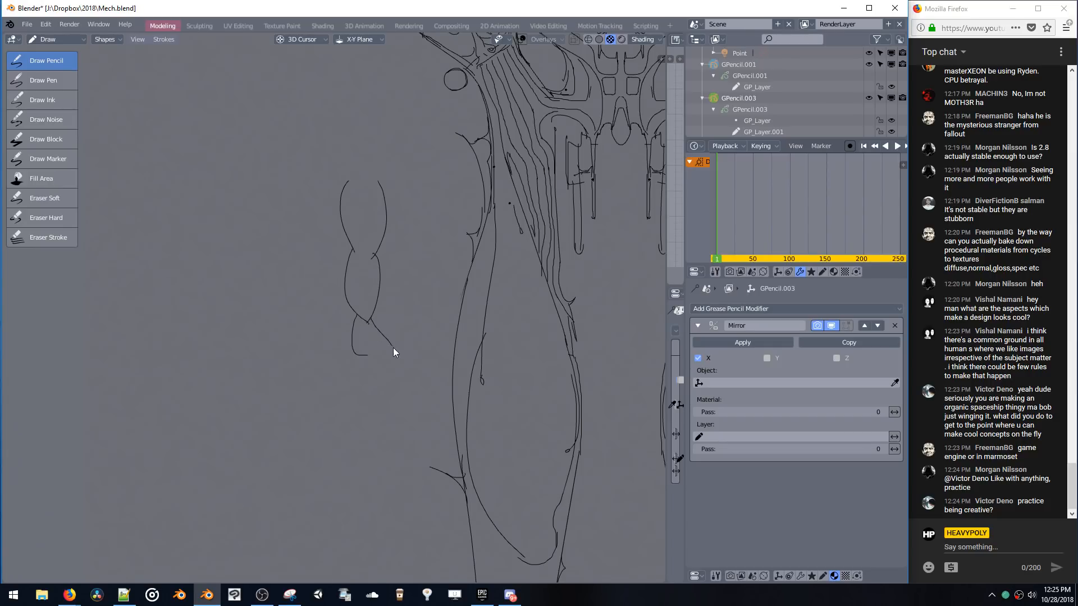
{"action": "middle_click_drag", "start_coordinate": [349, 265], "coordinate": [454, 262], "text": "shift"}
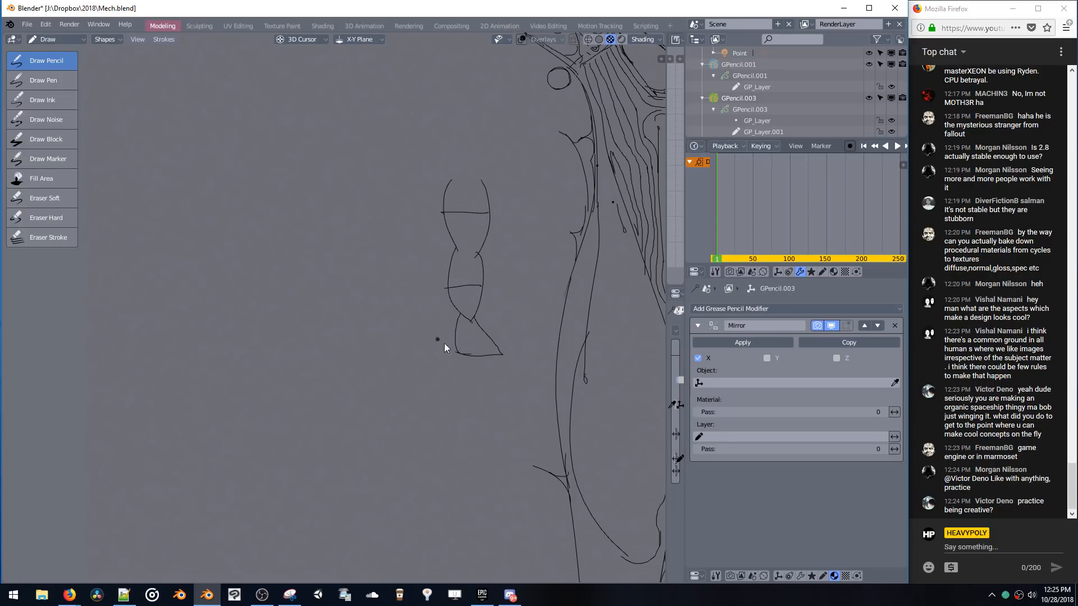
- Sketch a natural side-view leg with knee, calf and foot beside the simplified leg, and reinforce the simplified leg's section lines
{"action": "middle_click_drag", "start_coordinate": [333, 224], "coordinate": [370, 220], "text": "shift"}
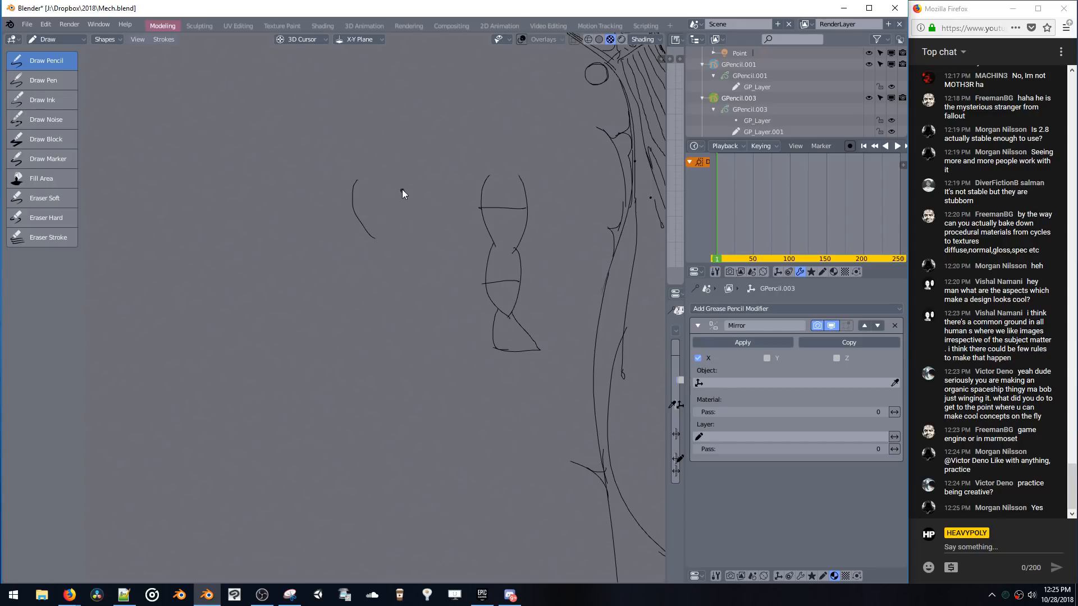
{"action": "mouse_move", "coordinate": [395, 244]}
{"action": "left_mouse_down"}
{"action": "mouse_move", "coordinate": [393, 256]}
{"action": "mouse_move", "coordinate": [372, 251]}
{"action": "left_mouse_up"}
{"action": "left_click_drag", "start_coordinate": [364, 292], "coordinate": [368, 293]}
{"action": "left_click_drag", "start_coordinate": [374, 341], "coordinate": [382, 336]}
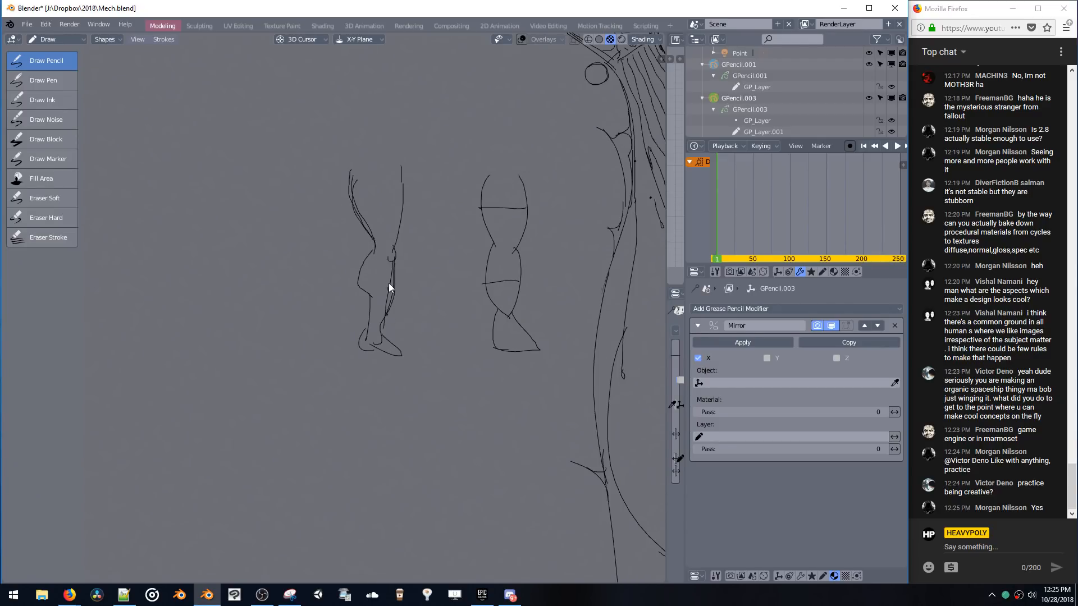
{"action": "left_click_drag", "start_coordinate": [401, 166], "coordinate": [402, 181]}
{"action": "middle_click_drag", "start_coordinate": [278, 199], "coordinate": [369, 200], "text": "shift"}
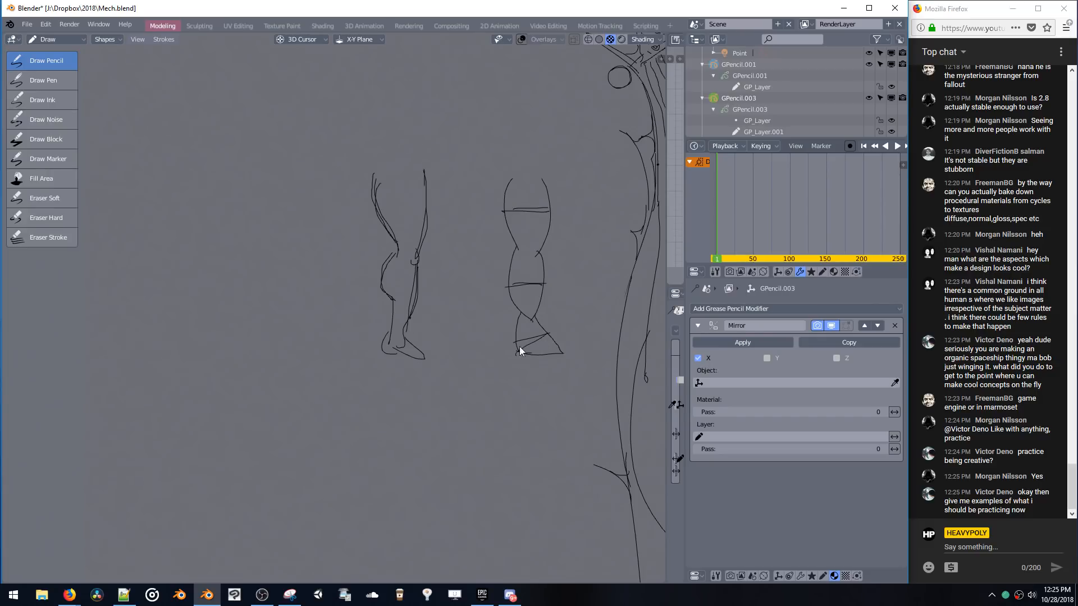
{"action": "left_click_drag", "start_coordinate": [505, 209], "coordinate": [547, 210]}
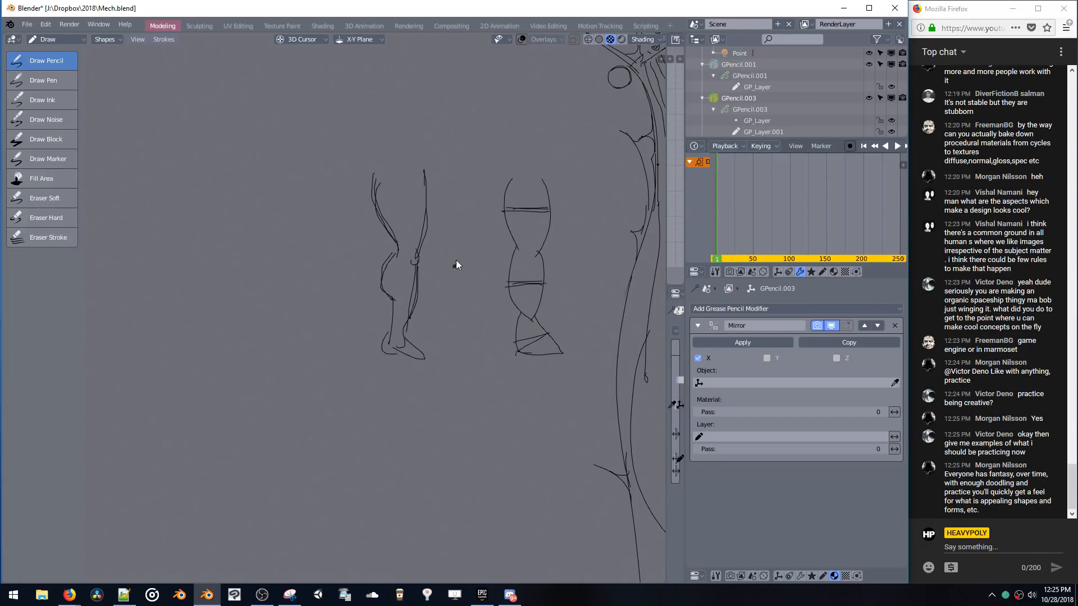
- Sketch a vertical stack of three similarly sized ovals below the leg studies, replacing the overlapping ovals
{"action": "middle_click_drag", "start_coordinate": [447, 294], "coordinate": [447, 263], "text": "shift"}
{"action": "left_click_drag", "start_coordinate": [438, 385], "coordinate": [420, 416]}
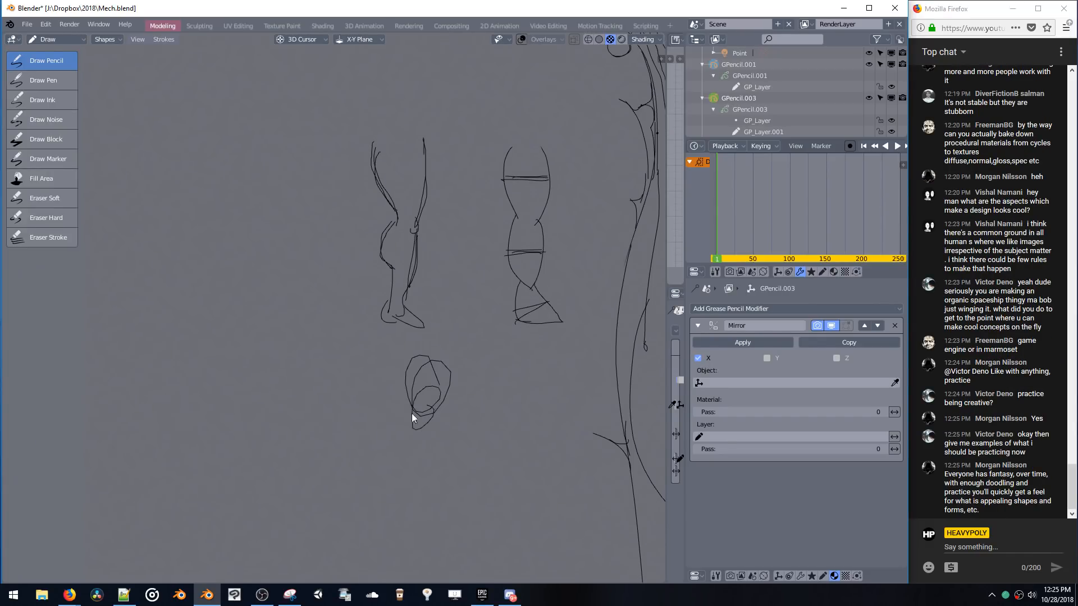
{"action": "key", "text": "ctrl+z"}
{"action": "left_click_drag", "start_coordinate": [466, 340], "coordinate": [450, 450]}
{"action": "left_click_drag", "start_coordinate": [458, 396], "coordinate": [469, 451]}
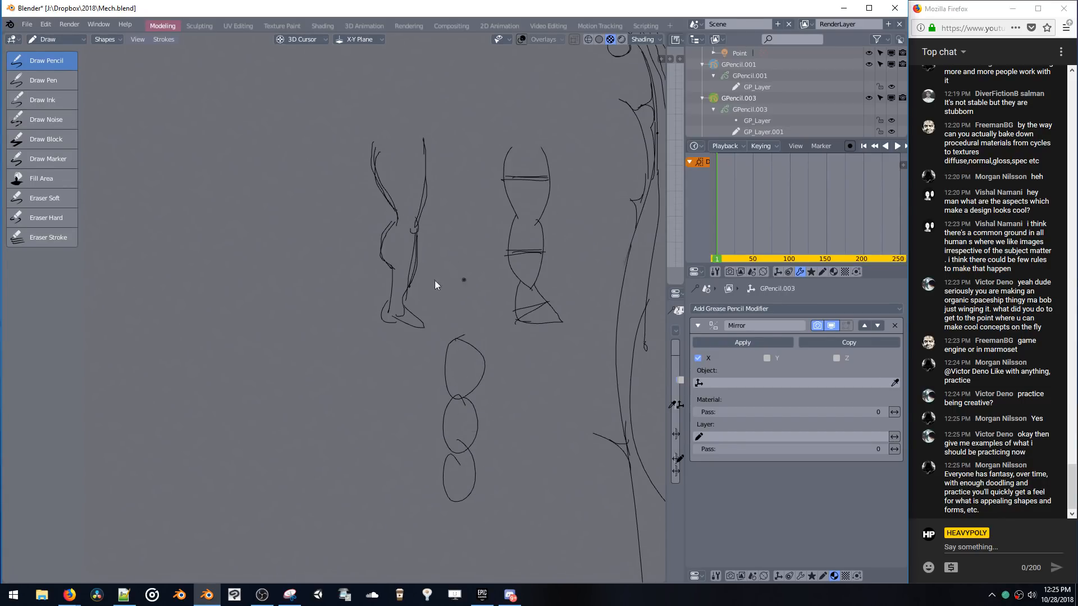
- Sketch two contrasting oval stacks on either side of the even stack, each with a large oval above a small one
{"action": "middle_click_drag", "start_coordinate": [460, 319], "coordinate": [474, 243], "text": "shift"}
{"action": "mouse_move", "coordinate": [503, 257]}
{"action": "left_mouse_down"}
{"action": "mouse_move", "coordinate": [498, 354]}
{"action": "mouse_move", "coordinate": [474, 363]}
{"action": "left_mouse_up"}
{"action": "left_click_drag", "start_coordinate": [330, 262], "coordinate": [331, 270]}
{"action": "left_click_drag", "start_coordinate": [323, 418], "coordinate": [337, 406]}
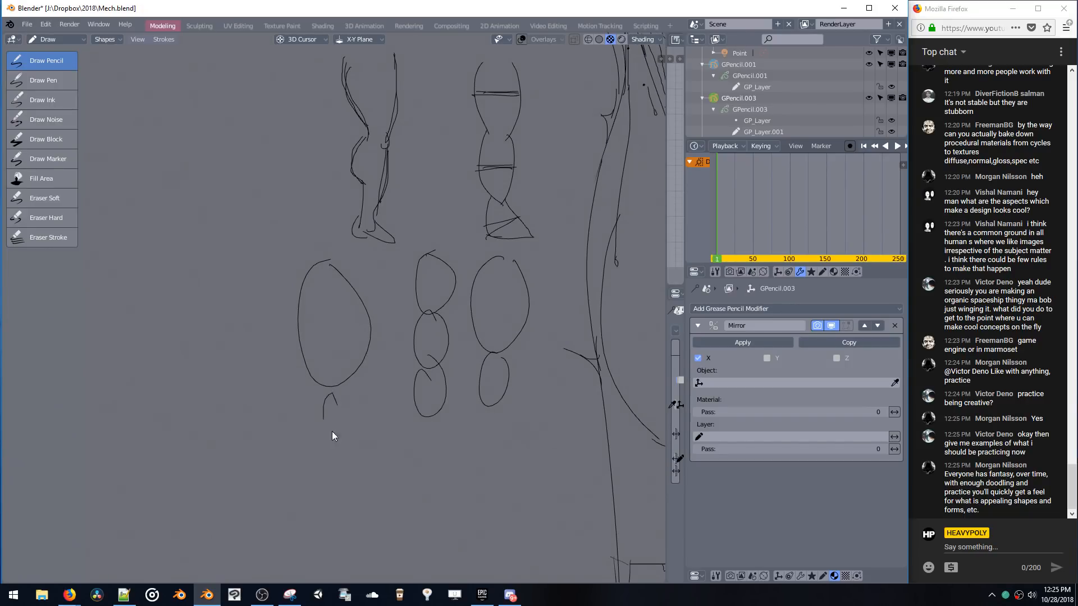
- Pencil a bolder contour around the slanted almond-shaped hollow on the mech's lower torso
{"action": "scroll", "coordinate": [393, 310], "scroll_direction": "down", "scroll_amount": 4}
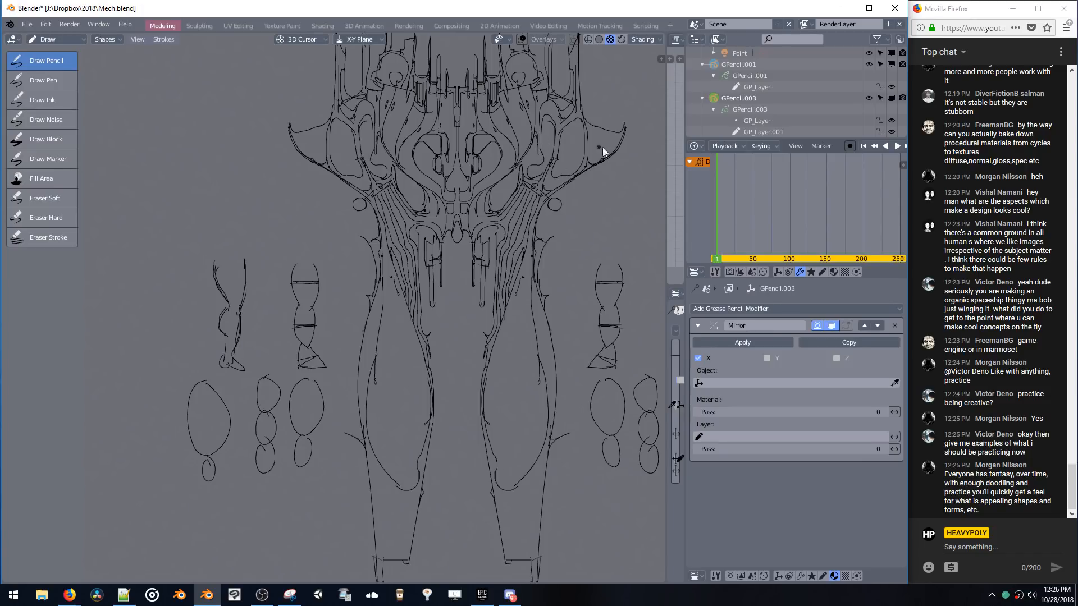
{"action": "scroll", "coordinate": [545, 163], "scroll_direction": "up", "scroll_amount": 4}
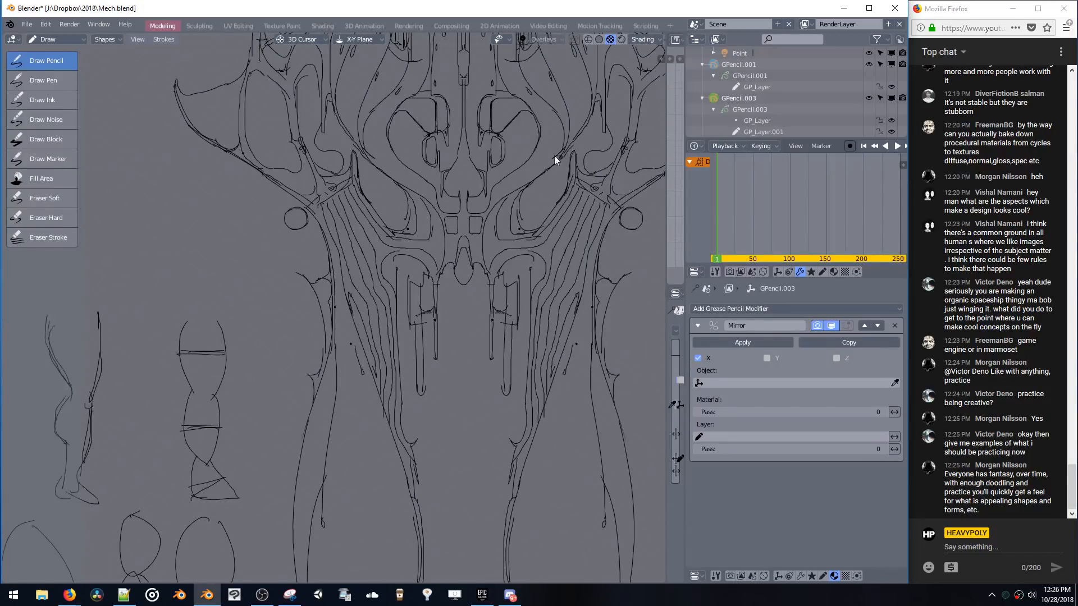
{"action": "middle_click_drag", "start_coordinate": [554, 156], "coordinate": [504, 193], "text": "shift"}
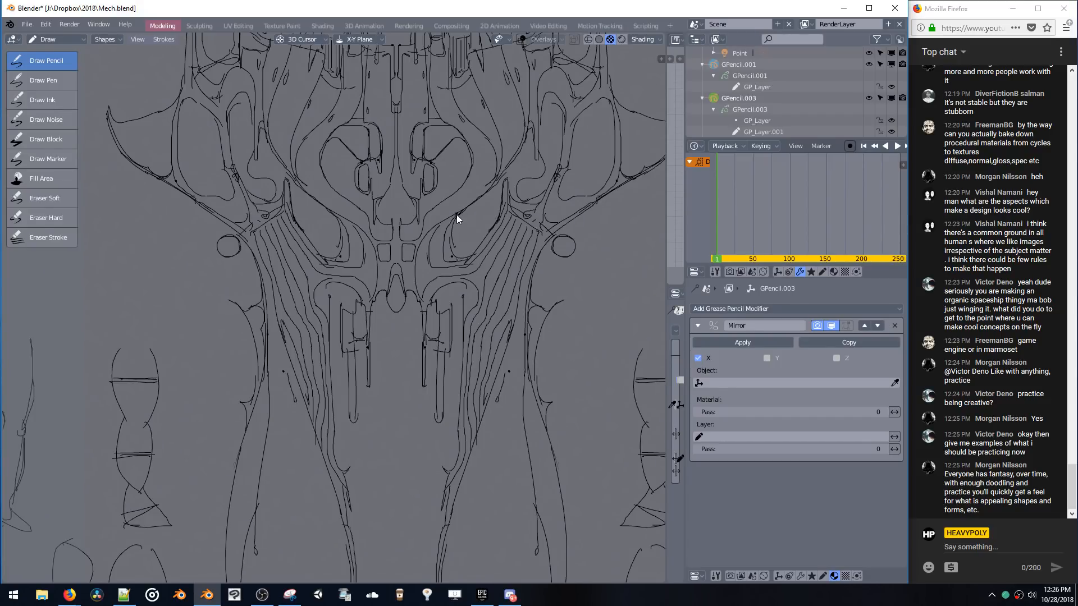
{"action": "left_click_drag", "start_coordinate": [453, 211], "coordinate": [449, 245]}
{"action": "left_click_drag", "start_coordinate": [487, 233], "coordinate": [493, 224]}
{"action": "left_click_drag", "start_coordinate": [491, 184], "coordinate": [462, 212]}
{"action": "scroll", "coordinate": [508, 185], "scroll_direction": "down", "scroll_amount": 8}
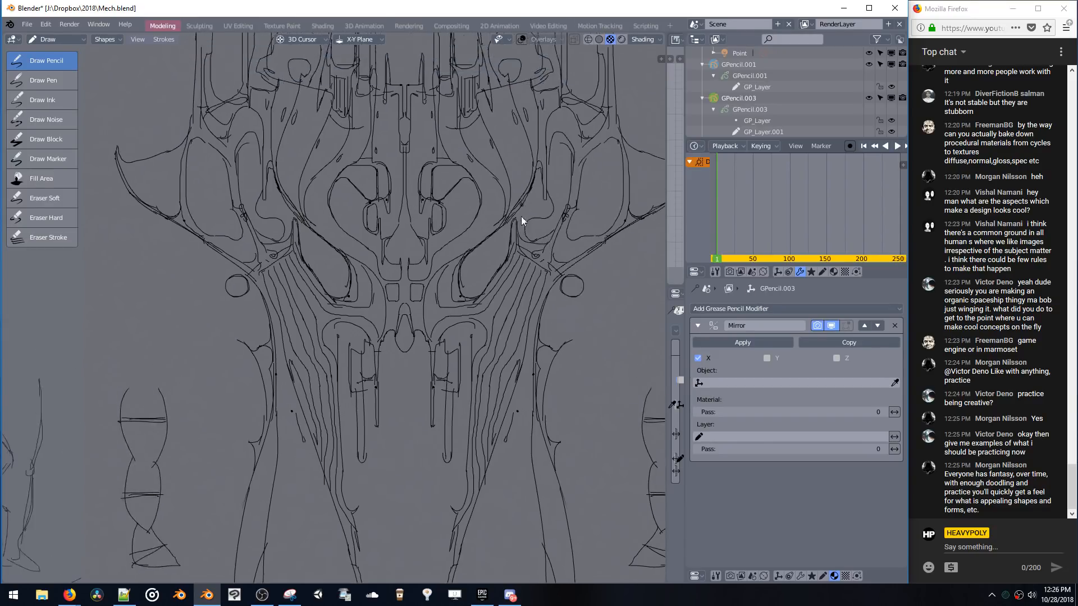
{"action": "middle_click_drag", "start_coordinate": [520, 192], "coordinate": [550, 140], "text": "shift"}
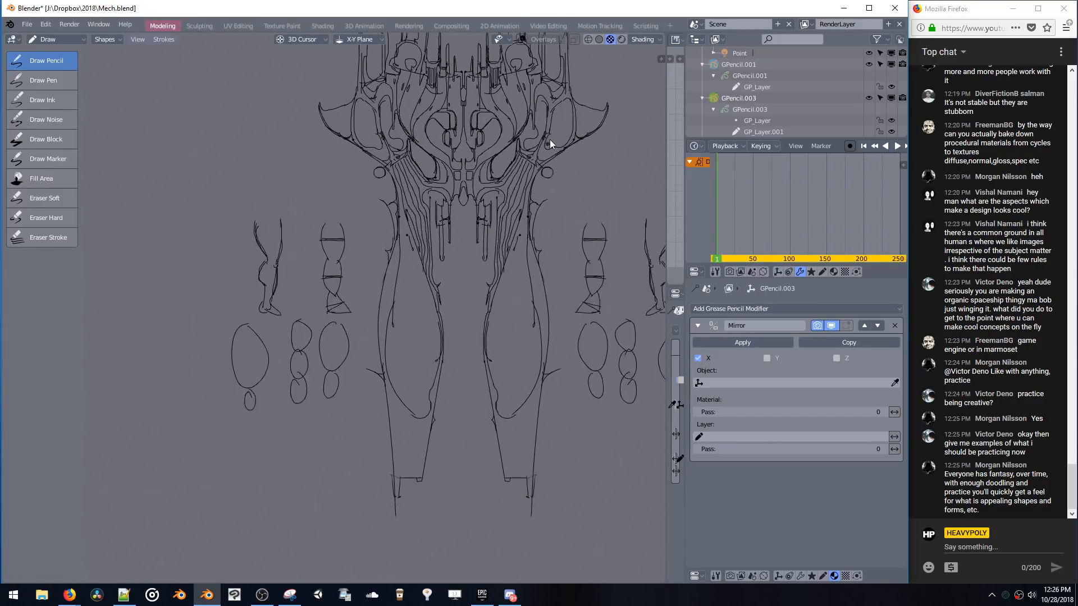
{"action": "mouse_move", "coordinate": [476, 206]}
{"action": "middle_mouse_down", "text": "shift"}
{"action": "mouse_move", "coordinate": [539, 179]}
{"action": "mouse_move", "coordinate": [530, 200]}
{"action": "middle_mouse_up", "text": "shift"}
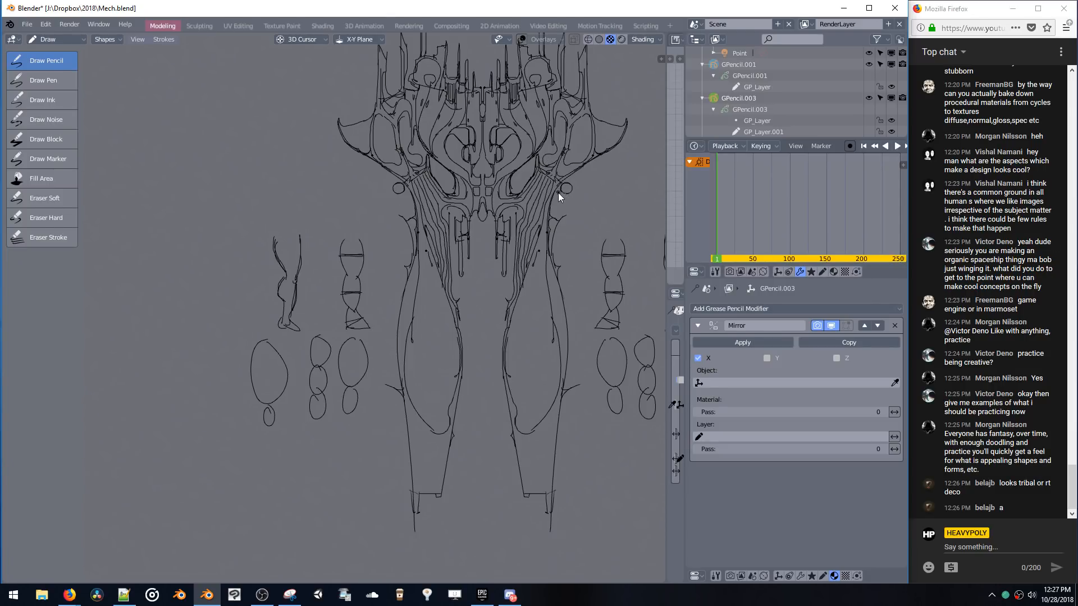
{"action": "scroll", "coordinate": [565, 233], "scroll_direction": "up", "scroll_amount": 3}
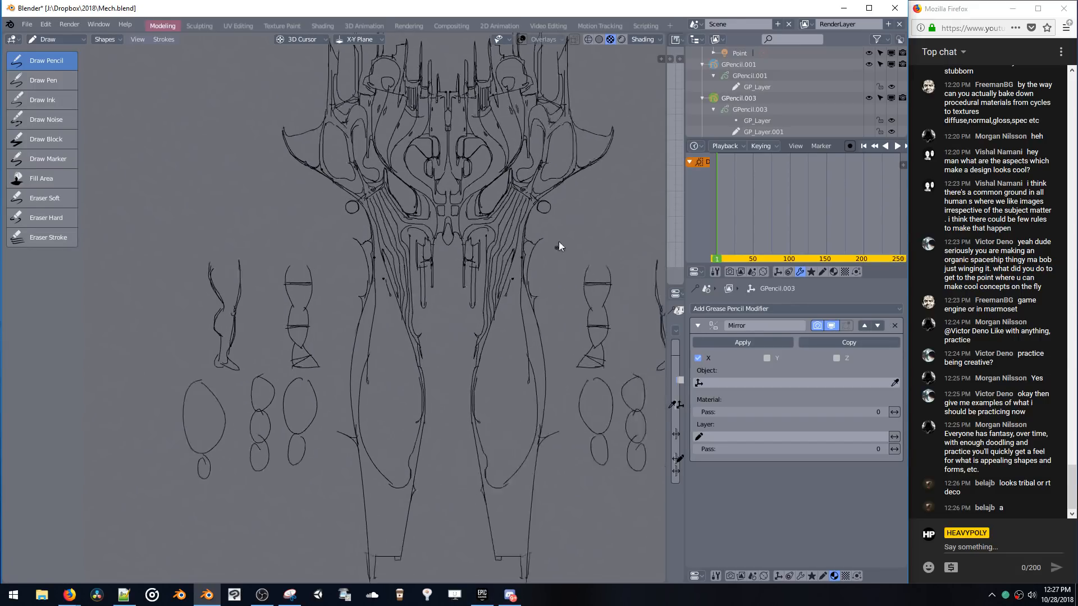
{"action": "middle_click_drag", "start_coordinate": [525, 248], "coordinate": [508, 256], "text": "shift"}
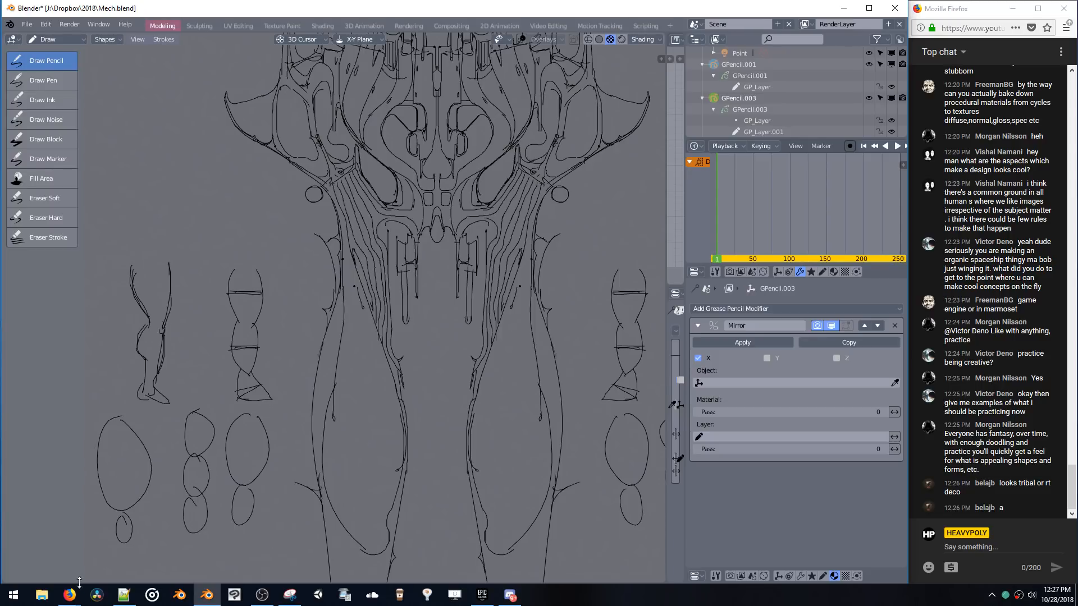
- Switch to Firefox, open the Morning Guts shared album in Google Photos and browse down to the aircraft and ship sketches
{"action": "mouse_move", "coordinate": [69, 595]}
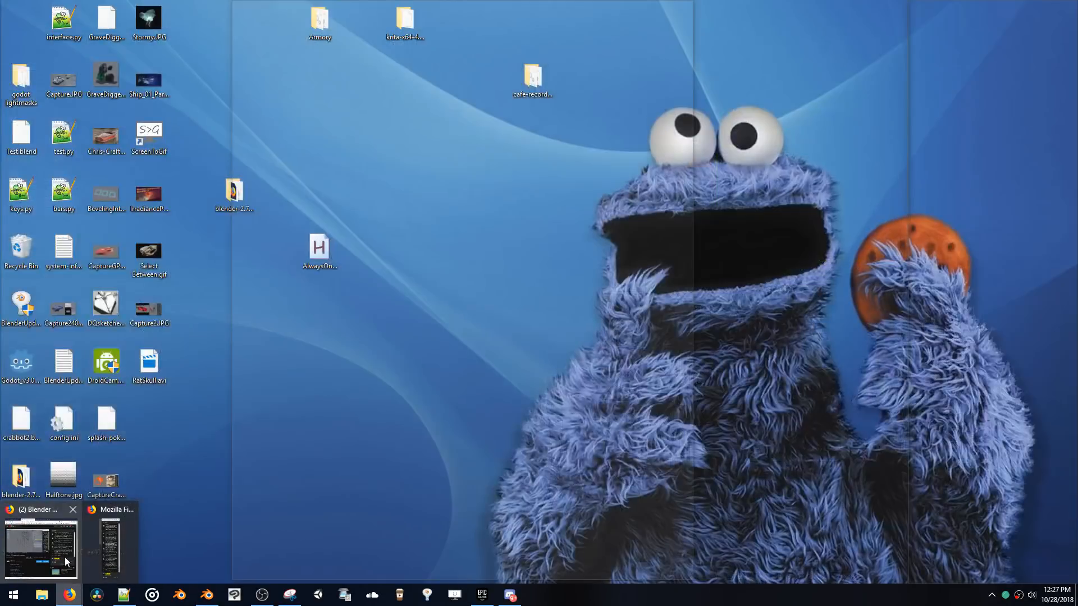
{"action": "left_click", "coordinate": [73, 558]}
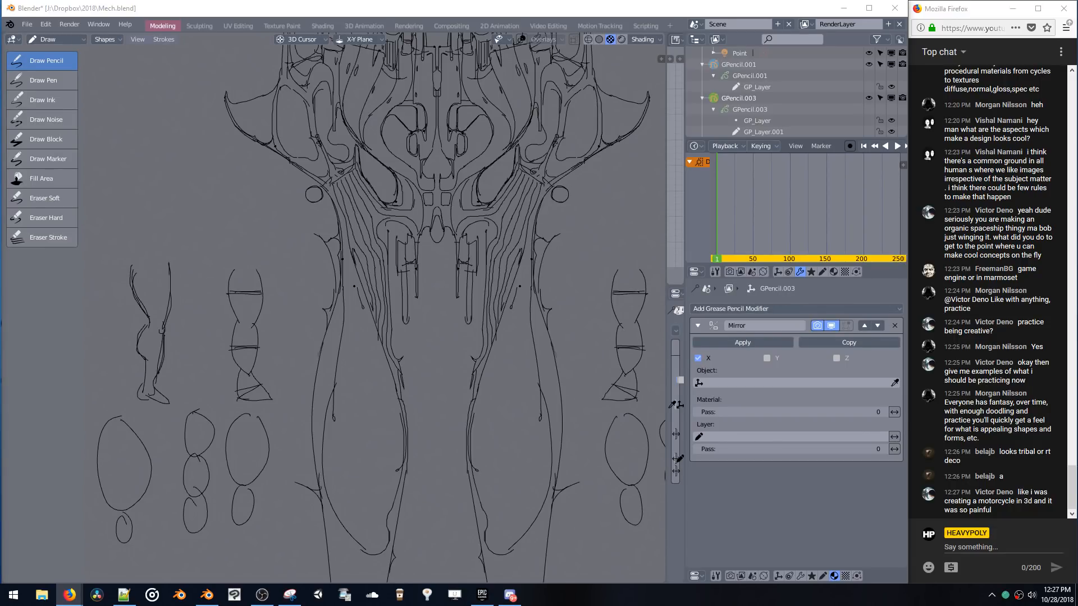
{"action": "left_click_drag", "start_coordinate": [0, 37], "coordinate": [521, 26]}
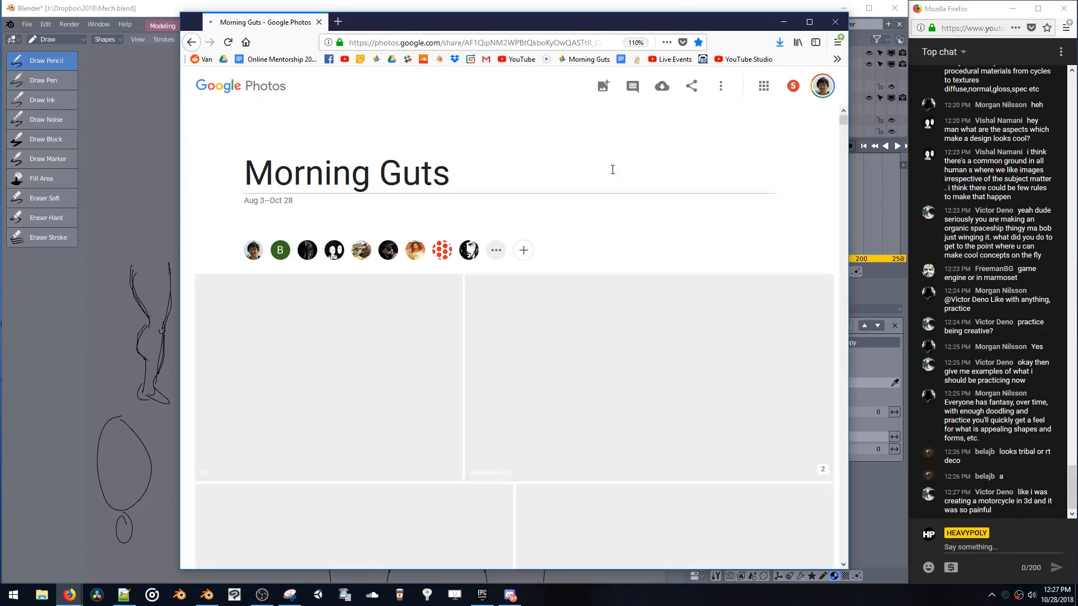
{"action": "scroll", "coordinate": [610, 170], "scroll_direction": "down", "scroll_amount": 5}
{"action": "scroll", "coordinate": [579, 167], "scroll_direction": "down", "scroll_amount": 15}
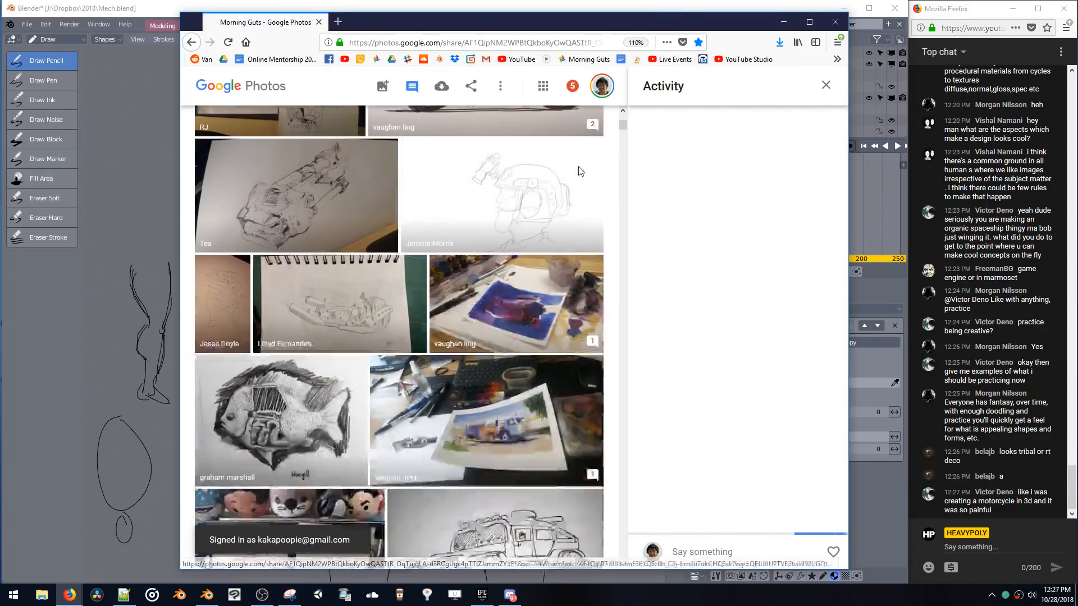
{"action": "scroll", "coordinate": [570, 175], "scroll_direction": "down", "scroll_amount": 4}
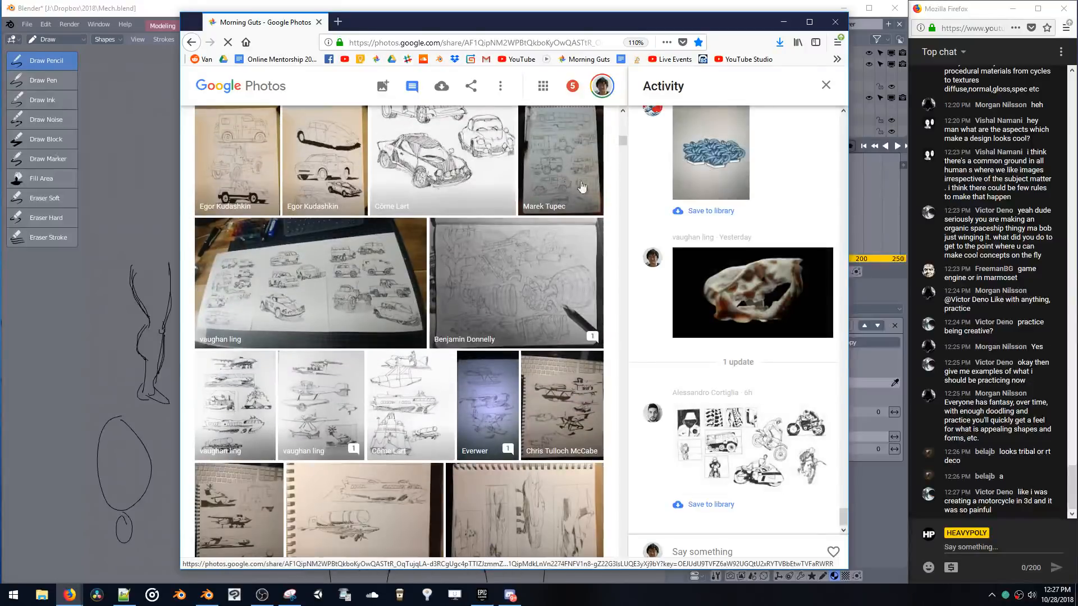
- View the skull render, the motorcycle sketch sheet and the seaplane and ship sketches at full size, returning to the album
{"action": "left_click", "coordinate": [747, 293]}
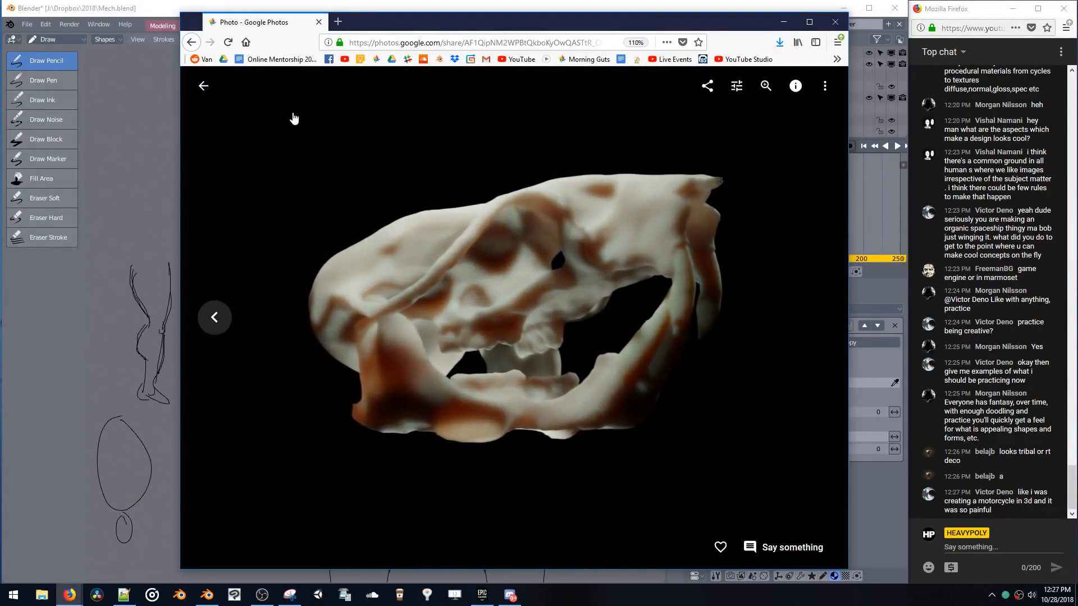
{"action": "left_click", "coordinate": [204, 86]}
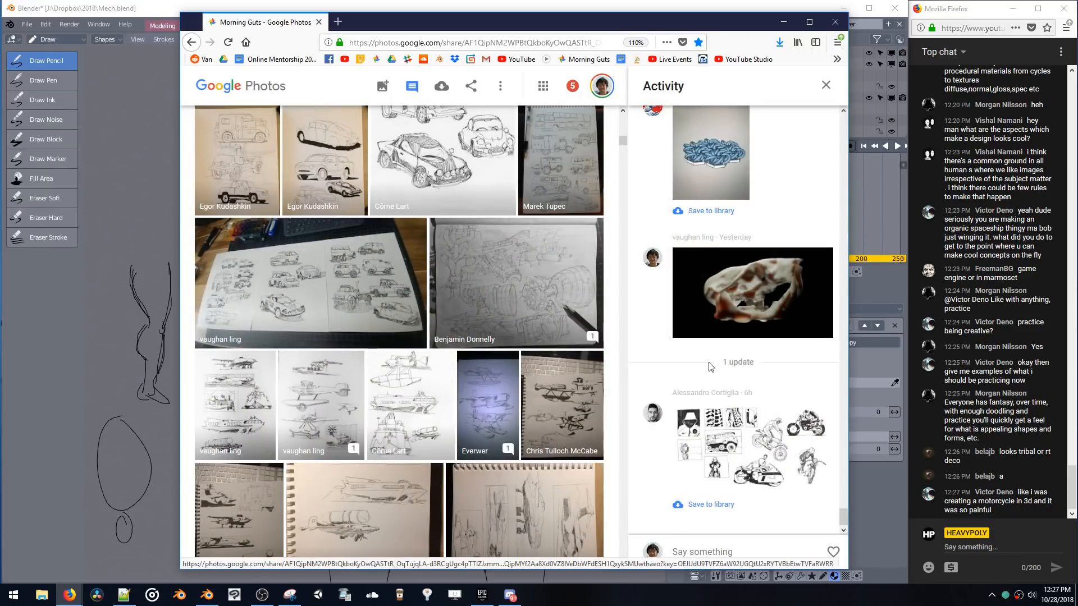
{"action": "left_click", "coordinate": [736, 462]}
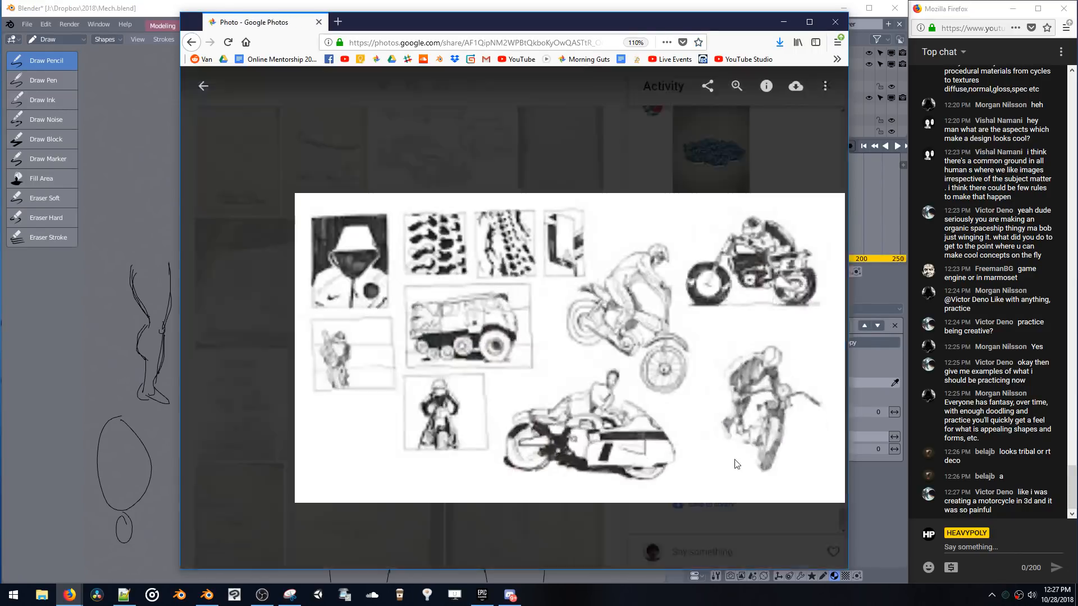
{"action": "left_click", "coordinate": [203, 87]}
{"action": "left_click", "coordinate": [405, 398]}
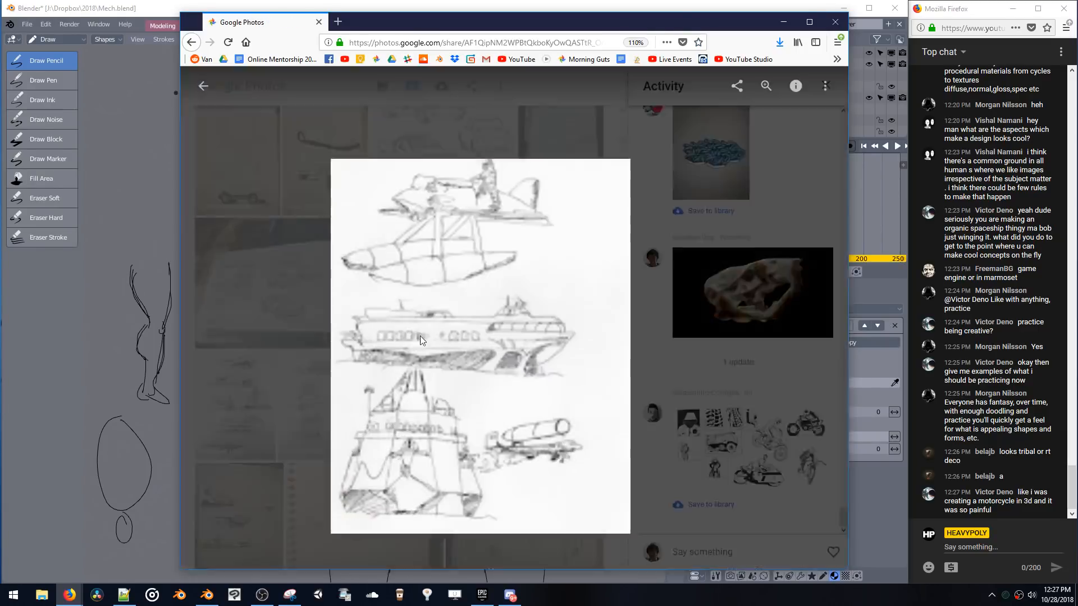
{"action": "left_click", "coordinate": [204, 88]}
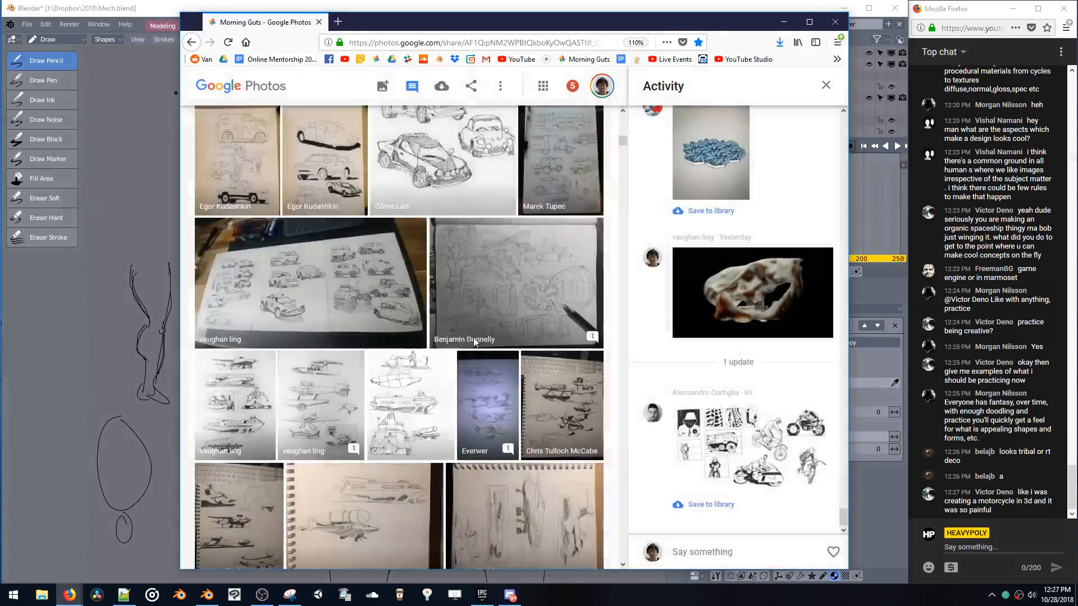
- Browse the album's car, truck and landscape sketches down to the section of crab studies
{"action": "scroll", "coordinate": [486, 256], "scroll_direction": "down", "scroll_amount": 10}
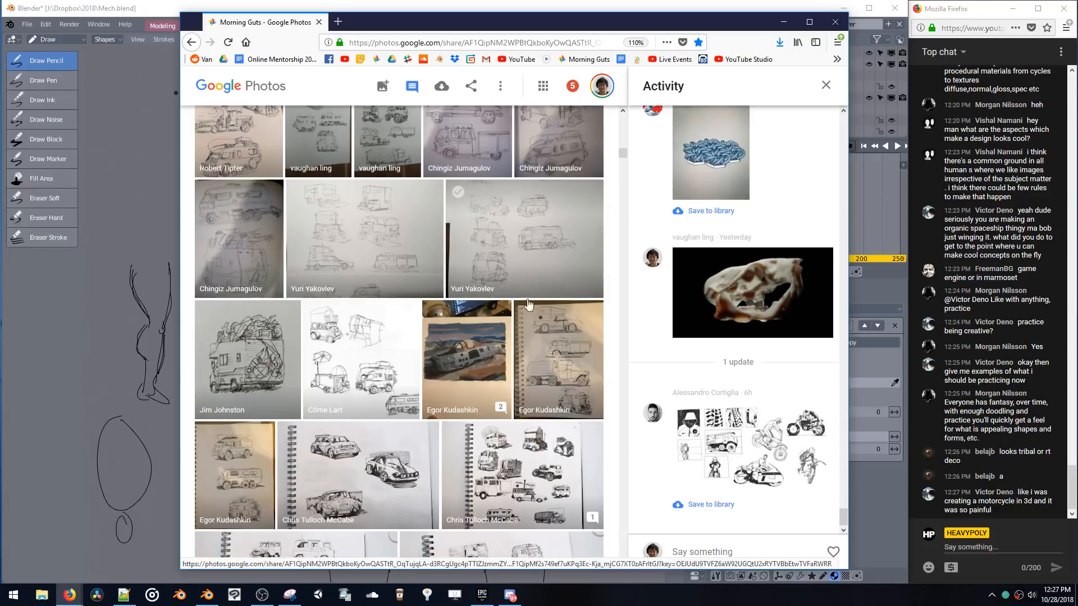
{"action": "scroll", "coordinate": [369, 314], "scroll_direction": "down", "scroll_amount": 7}
{"action": "scroll", "coordinate": [369, 315], "scroll_direction": "down", "scroll_amount": 10}
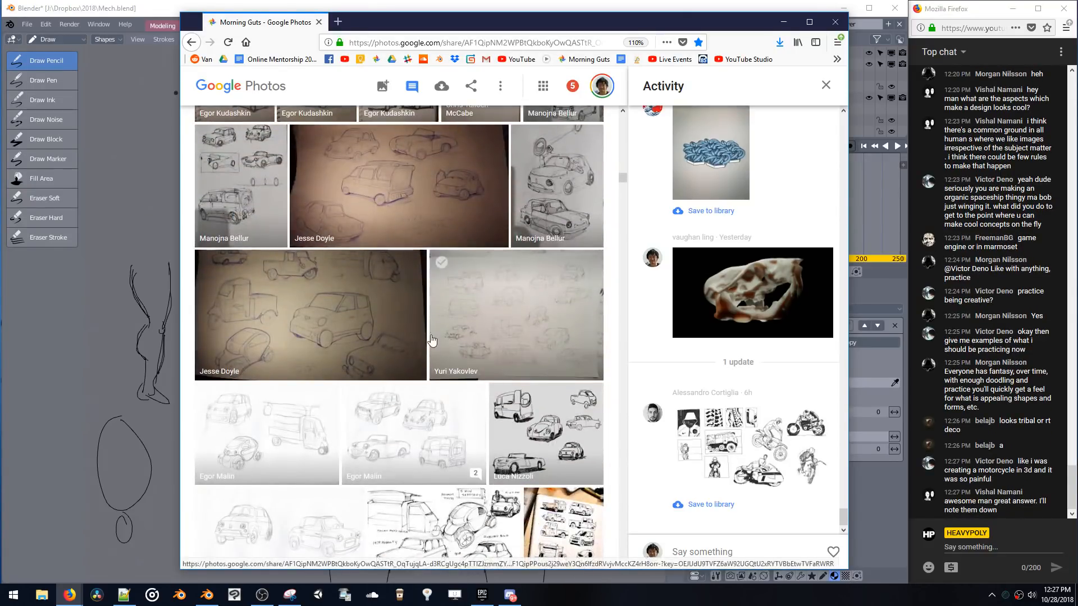
{"action": "scroll", "coordinate": [433, 335], "scroll_direction": "up", "scroll_amount": 5}
{"action": "scroll", "coordinate": [429, 339], "scroll_direction": "down", "scroll_amount": 5}
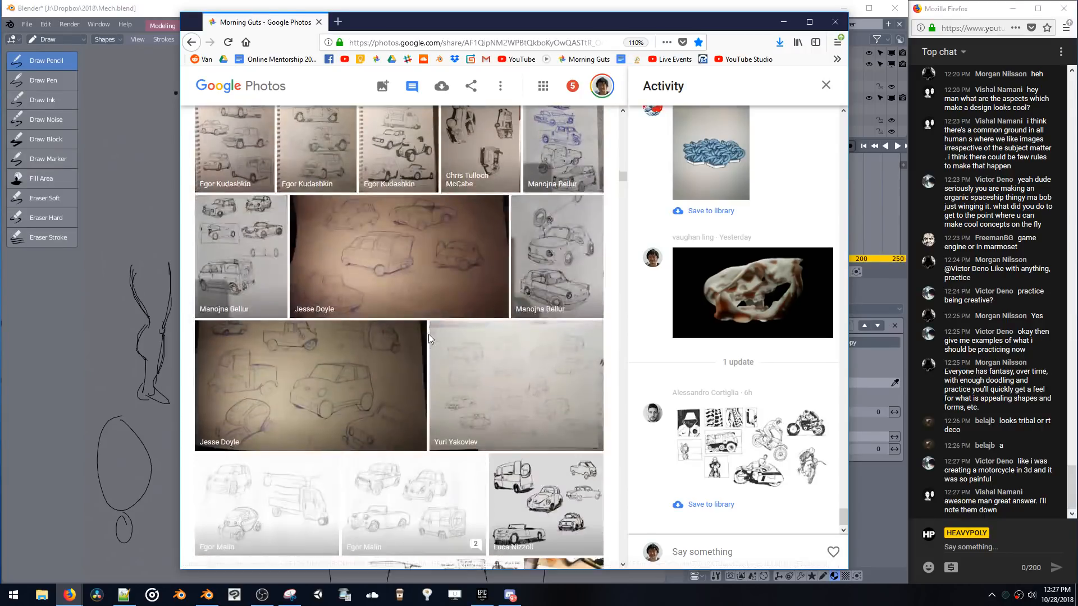
{"action": "scroll", "coordinate": [429, 336], "scroll_direction": "down", "scroll_amount": 5}
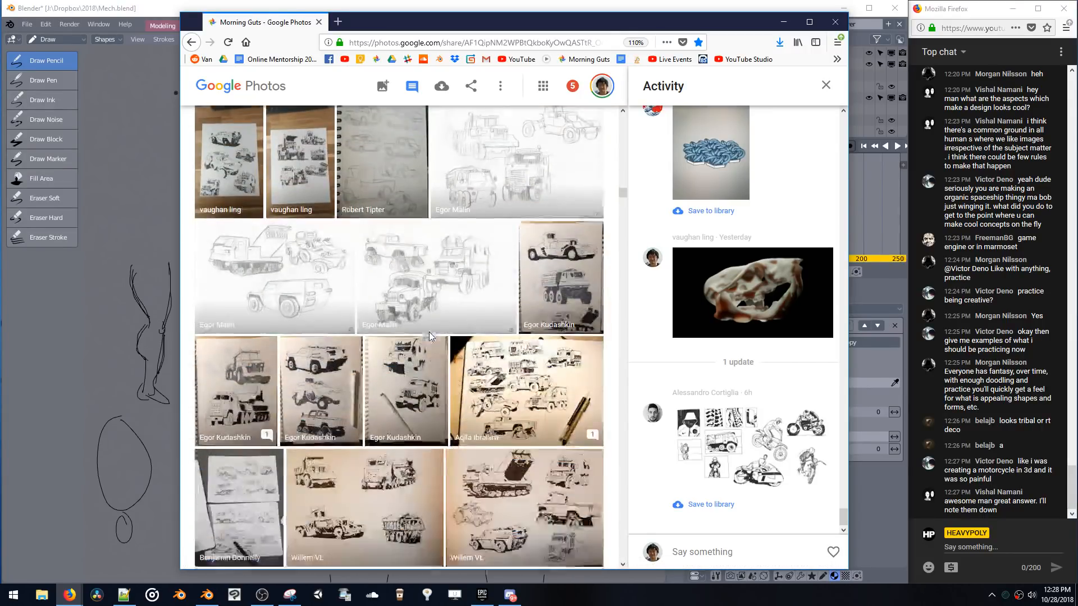
{"action": "scroll", "coordinate": [429, 335], "scroll_direction": "down", "scroll_amount": 5}
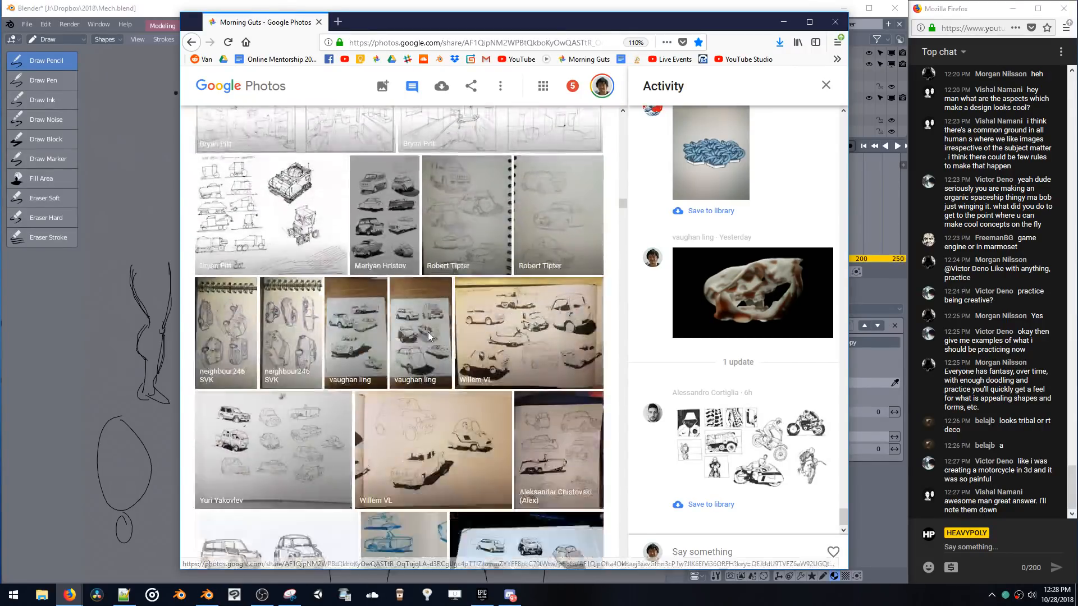
{"action": "scroll", "coordinate": [377, 372], "scroll_direction": "down", "scroll_amount": 3}
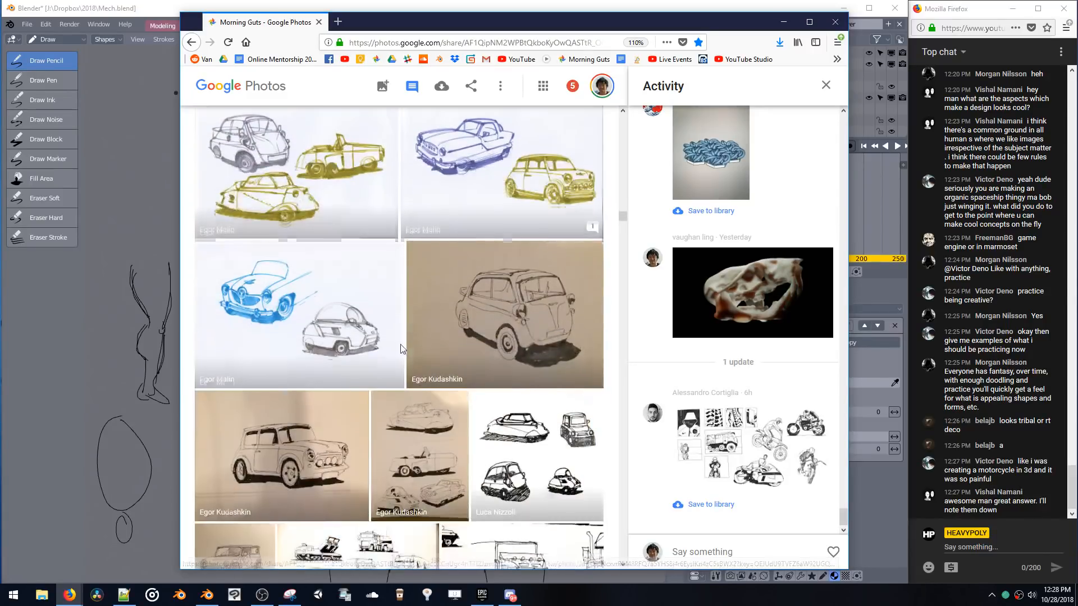
{"action": "scroll", "coordinate": [402, 342], "scroll_direction": "down", "scroll_amount": 5}
{"action": "scroll", "coordinate": [402, 342], "scroll_direction": "down", "scroll_amount": 10}
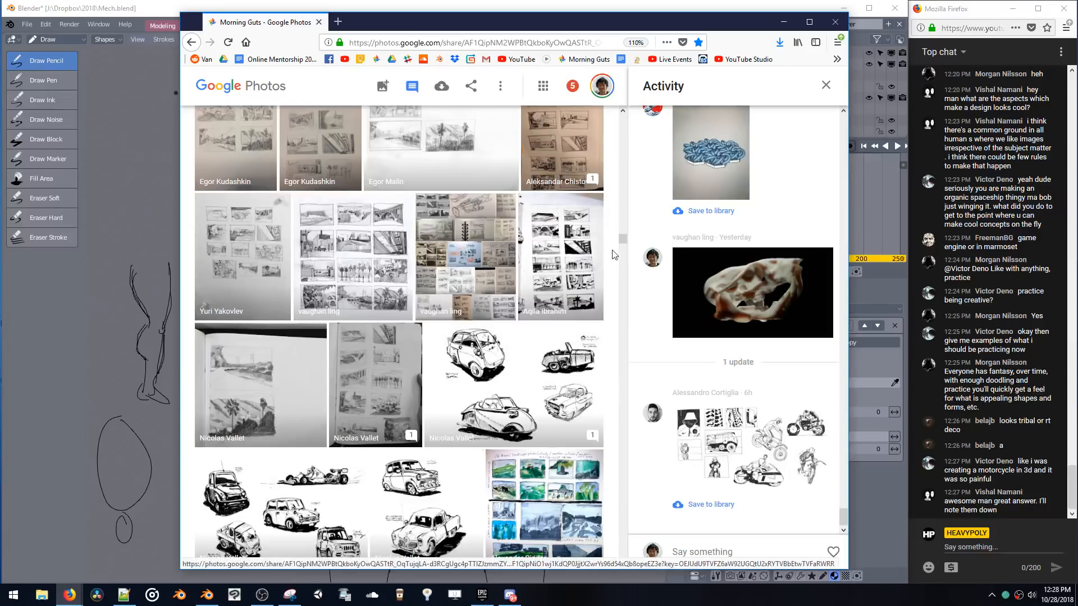
{"action": "mouse_move", "coordinate": [622, 240]}
{"action": "left_mouse_down"}
{"action": "mouse_move", "coordinate": [618, 159]}
{"action": "mouse_move", "coordinate": [622, 295]}
{"action": "left_mouse_up"}
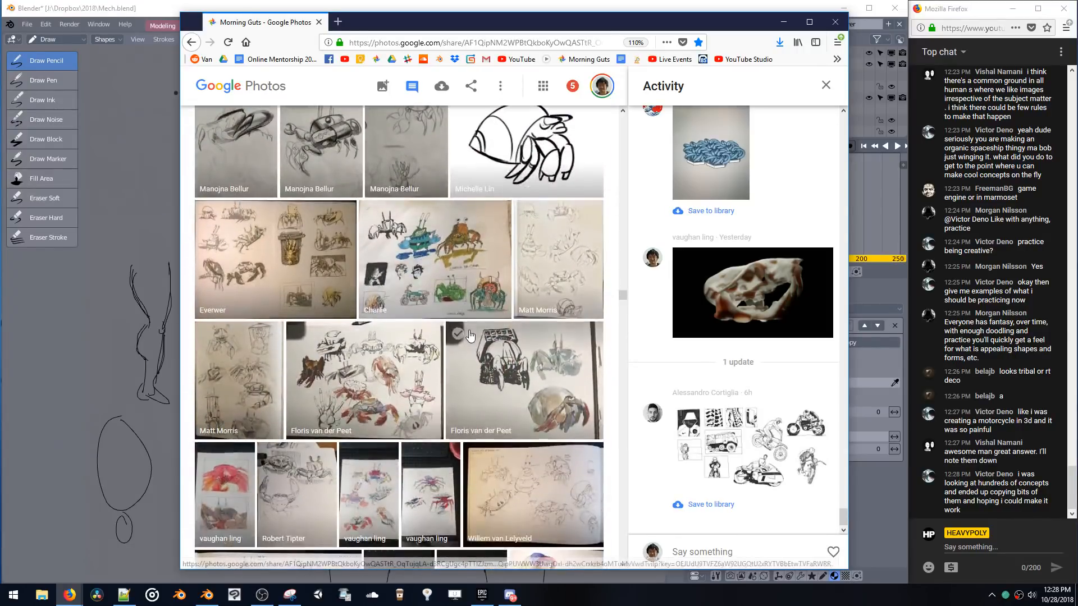
- View the coloured crab sketch sheet and the mechanical hermit crab painting at full size, returning to the album
{"action": "left_click", "coordinate": [476, 310]}
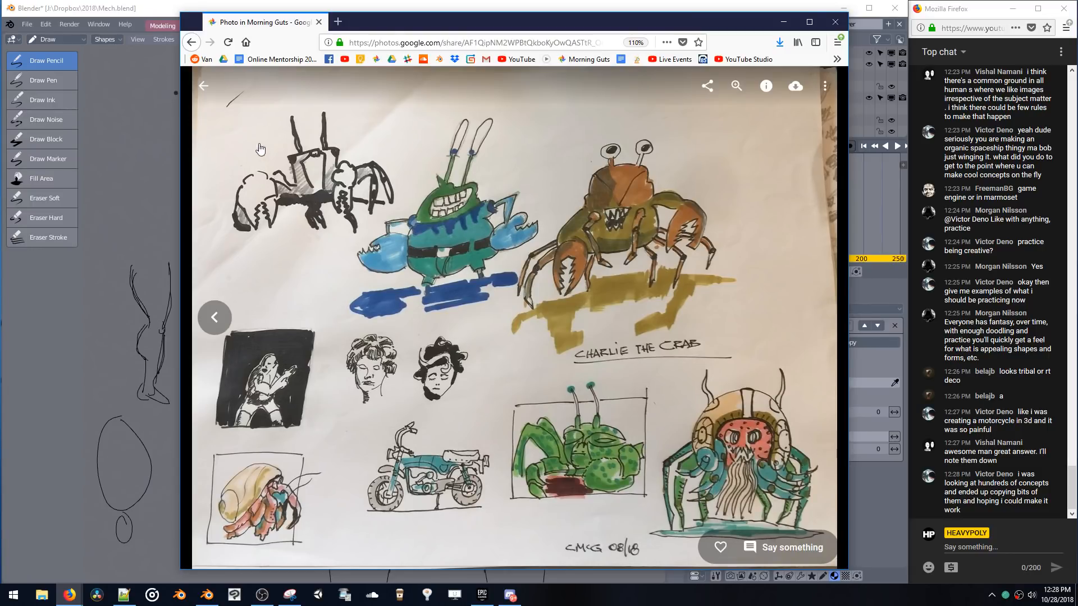
{"action": "left_click", "coordinate": [203, 86]}
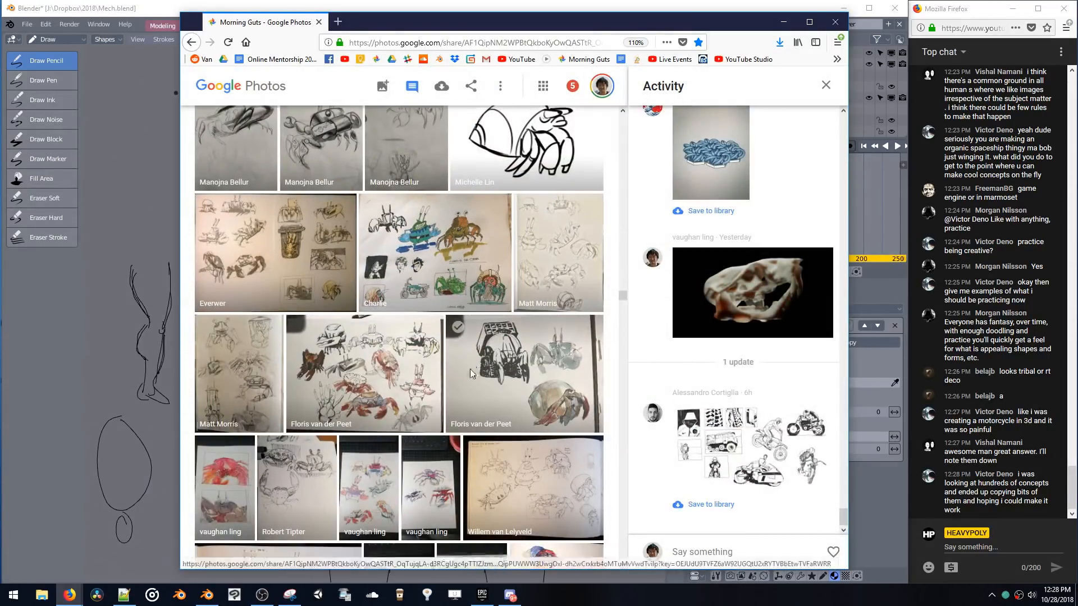
{"action": "scroll", "coordinate": [464, 367], "scroll_direction": "down", "scroll_amount": 10}
{"action": "scroll", "coordinate": [459, 340], "scroll_direction": "up", "scroll_amount": 5}
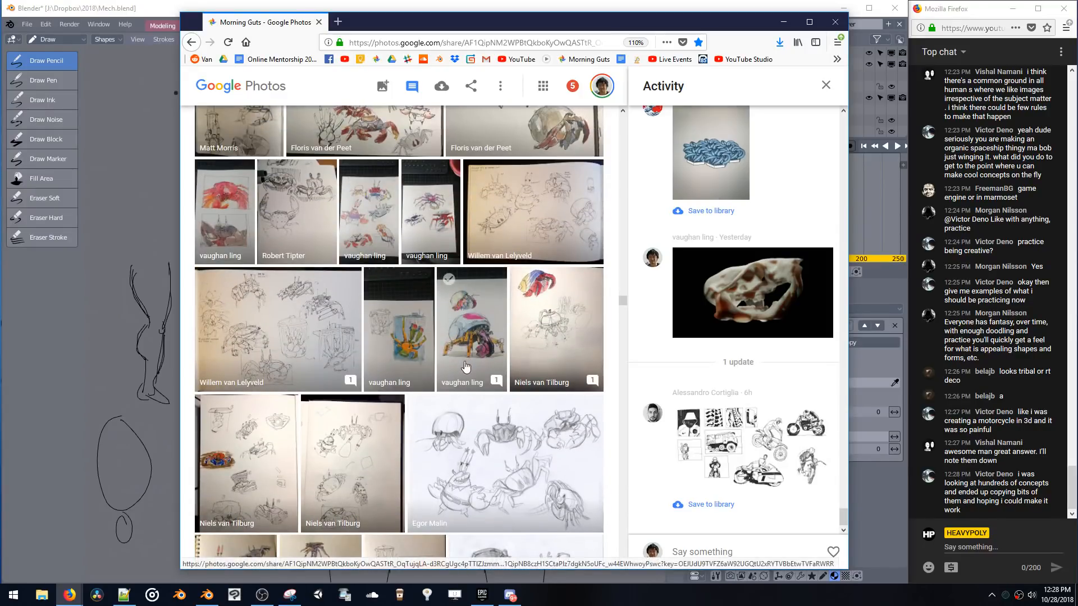
{"action": "left_click", "coordinate": [464, 359]}
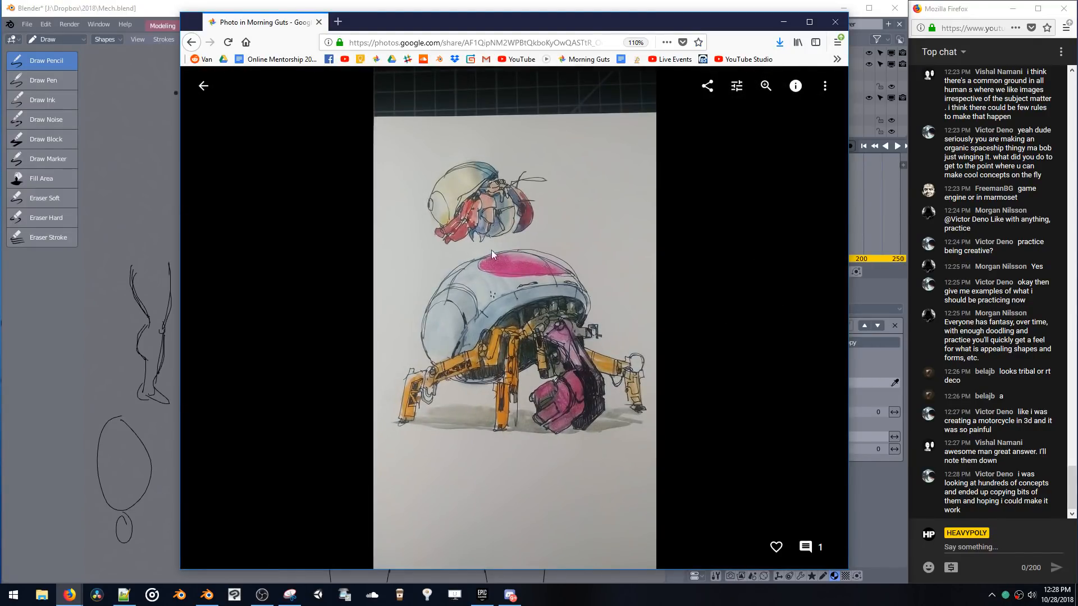
{"action": "left_click", "coordinate": [203, 89]}
- Browse past the excavator drawings to the tank sketches and highlight the chat message about copying bits of concepts
{"action": "scroll", "coordinate": [486, 443], "scroll_direction": "down", "scroll_amount": 3}
{"action": "scroll", "coordinate": [483, 440], "scroll_direction": "down", "scroll_amount": 10}
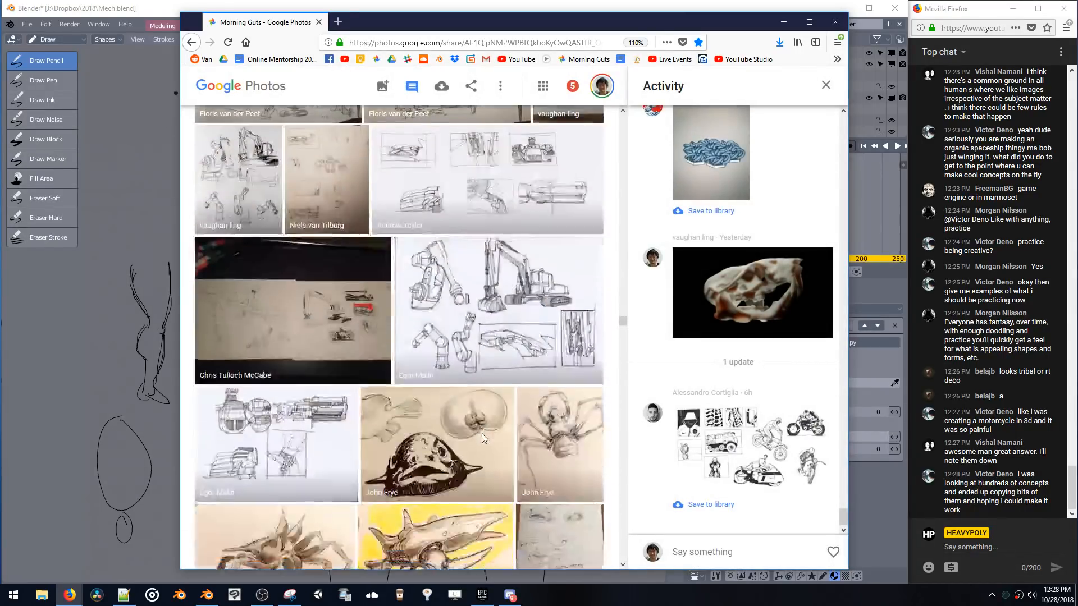
{"action": "scroll", "coordinate": [482, 436], "scroll_direction": "down", "scroll_amount": 10}
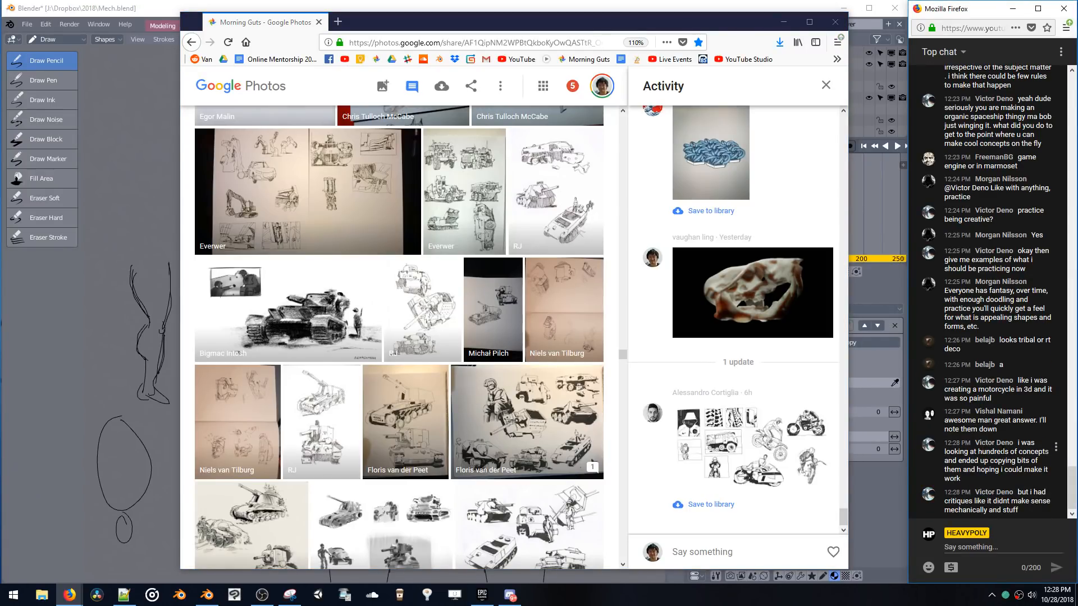
{"action": "left_click_drag", "start_coordinate": [1004, 451], "coordinate": [1011, 476]}
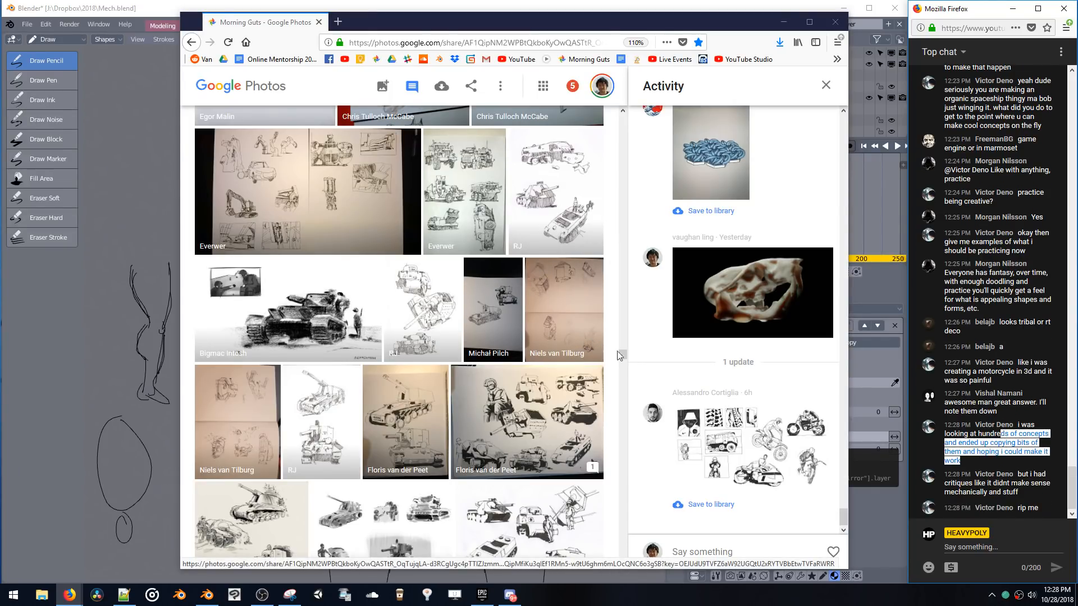
{"action": "left_click", "coordinate": [949, 451]}
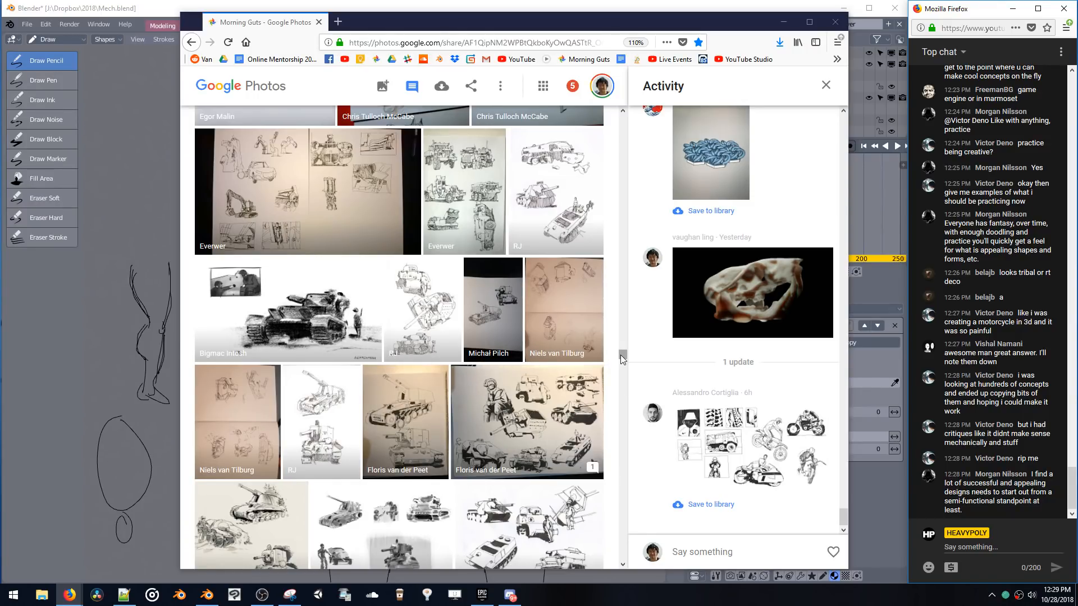
- Browse from the tank sketches through the album's fish, beetle, car and tractor studies
{"action": "scroll", "coordinate": [618, 359], "scroll_direction": "down", "scroll_amount": 3}
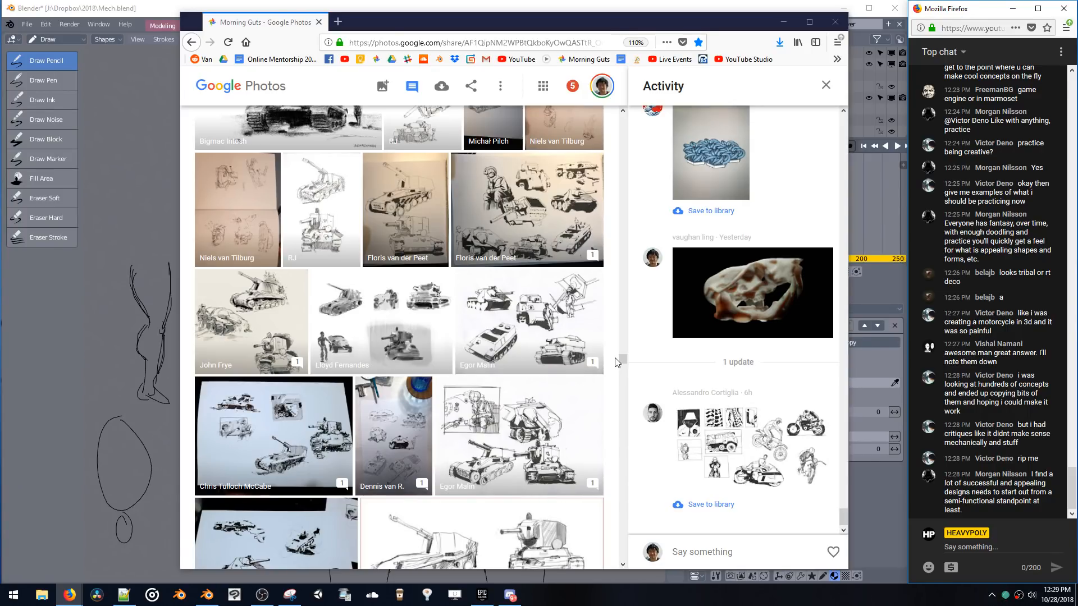
{"action": "left_click_drag", "start_coordinate": [618, 361], "coordinate": [617, 365]}
{"action": "scroll", "coordinate": [618, 365], "scroll_direction": "down", "scroll_amount": 10}
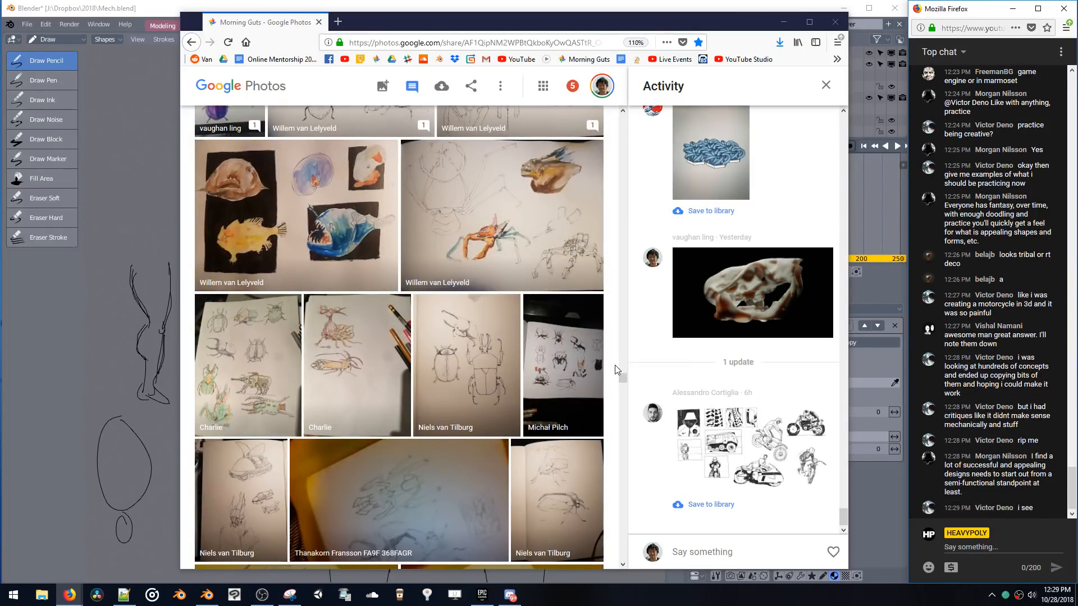
{"action": "scroll", "coordinate": [615, 366], "scroll_direction": "down", "scroll_amount": 4}
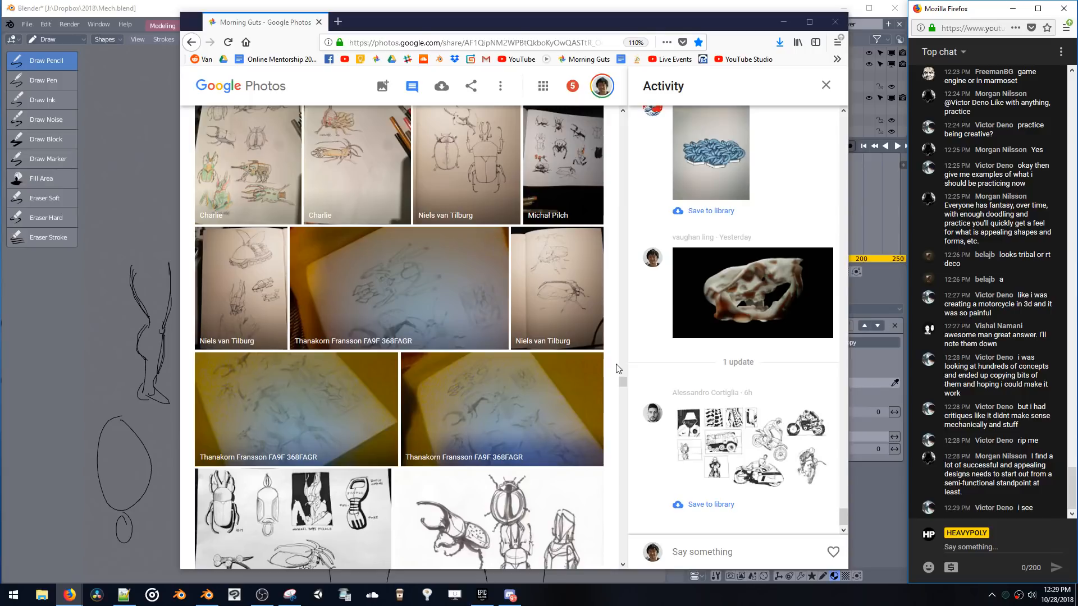
{"action": "scroll", "coordinate": [618, 368], "scroll_direction": "down", "scroll_amount": 10}
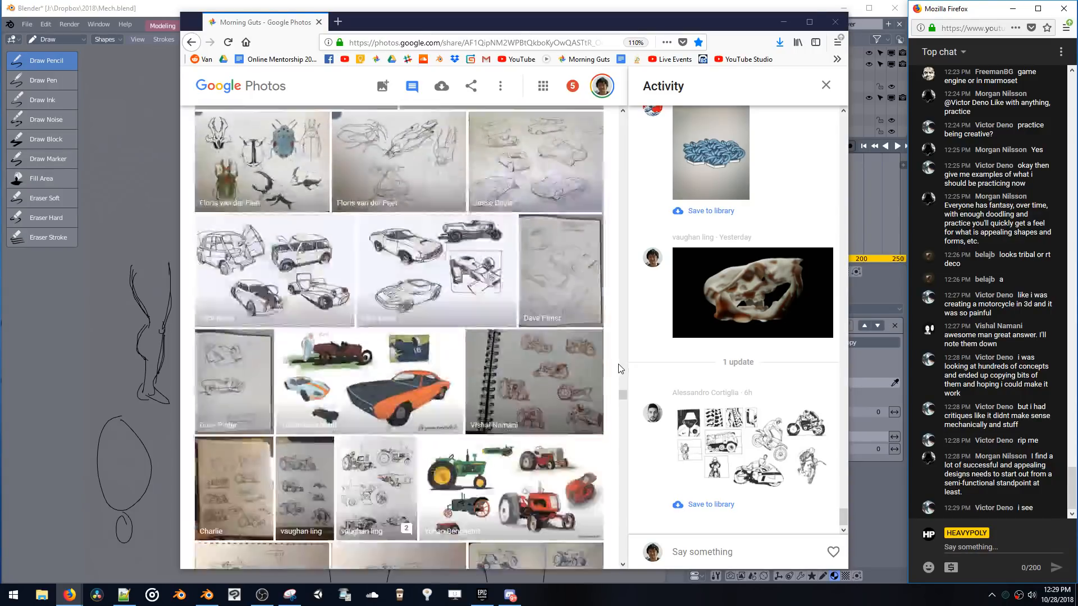
{"action": "scroll", "coordinate": [605, 334], "scroll_direction": "down", "scroll_amount": 5}
- Close the album window and return to the mech's torso in the Blender sketch
{"action": "left_click", "coordinate": [835, 21]}
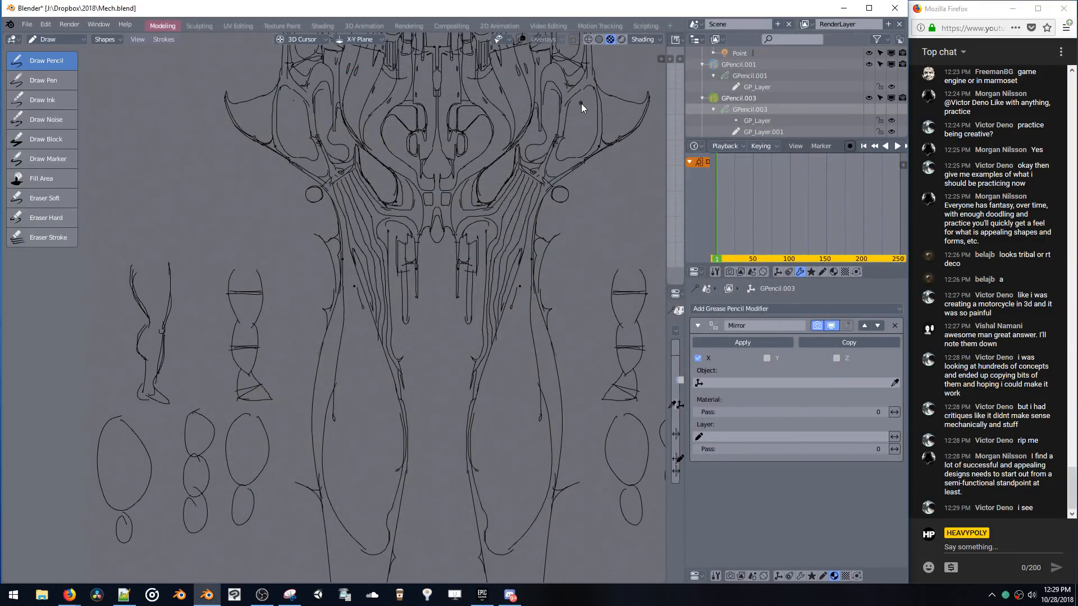
{"action": "scroll", "coordinate": [538, 181], "scroll_direction": "up", "scroll_amount": 3}
{"action": "middle_click_drag", "start_coordinate": [549, 162], "coordinate": [517, 205], "text": "shift"}
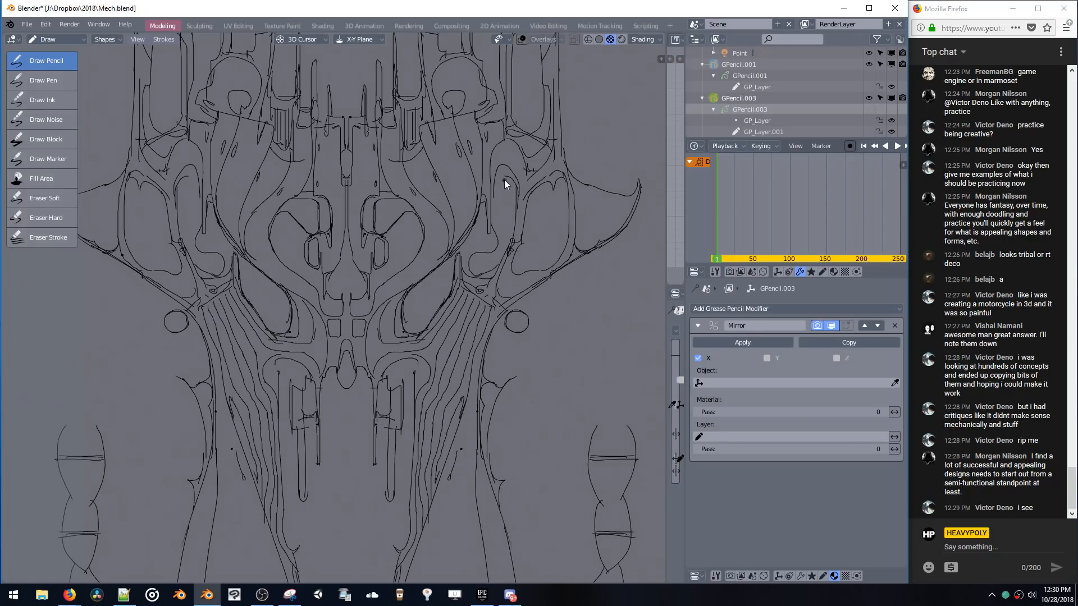
- Redraw the pencil contour strokes inside the outer shoulder panel, undoing the rejected lines
{"action": "left_click_drag", "start_coordinate": [498, 180], "coordinate": [492, 249]}
{"action": "key", "text": "ctrl+z"}
{"action": "key", "text": "ctrl+z"}
{"action": "left_click_drag", "start_coordinate": [529, 197], "coordinate": [519, 241]}
{"action": "middle_click_drag", "start_coordinate": [550, 177], "coordinate": [584, 147], "text": "shift"}
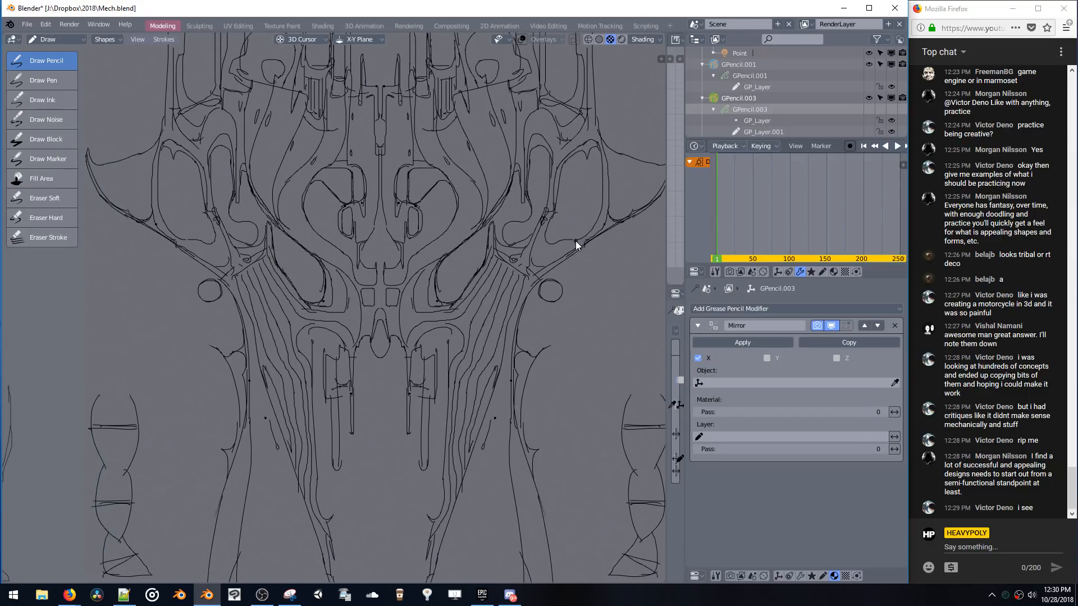
{"action": "left_click_drag", "start_coordinate": [559, 244], "coordinate": [532, 259]}
{"action": "key", "text": "ctrl+z"}
{"action": "mouse_move", "coordinate": [548, 217]}
{"action": "left_mouse_down"}
{"action": "mouse_move", "coordinate": [534, 254]}
{"action": "mouse_move", "coordinate": [584, 236]}
{"action": "left_mouse_up"}
{"action": "mouse_move", "coordinate": [572, 181]}
{"action": "middle_mouse_down"}
{"action": "mouse_move", "coordinate": [578, 173]}
{"action": "mouse_move", "coordinate": [572, 190]}
{"action": "mouse_move", "coordinate": [544, 197]}
{"action": "middle_mouse_up"}
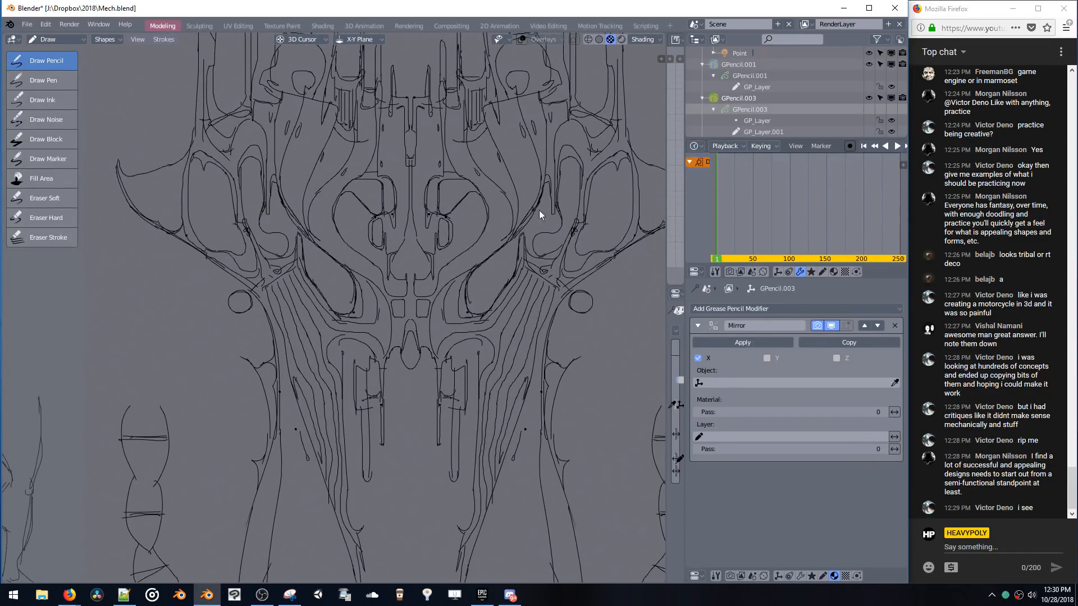
- Try two more contour strokes beside the shoulder panel's inner edge and undo them
{"action": "left_click_drag", "start_coordinate": [573, 225], "coordinate": [561, 246]}
{"action": "key", "text": "ctrl+z"}
{"action": "left_click_drag", "start_coordinate": [561, 247], "coordinate": [576, 162]}
{"action": "key", "text": "ctrl+z"}
- Add a small inner loop to the round joint below the shoulder and short detail marks along the curved chest plates
{"action": "mouse_move", "coordinate": [642, 158]}
{"action": "middle_mouse_down", "text": "shift"}
{"action": "mouse_move", "coordinate": [503, 152]}
{"action": "mouse_move", "coordinate": [530, 139]}
{"action": "mouse_move", "coordinate": [544, 199]}
{"action": "middle_mouse_up", "text": "shift"}
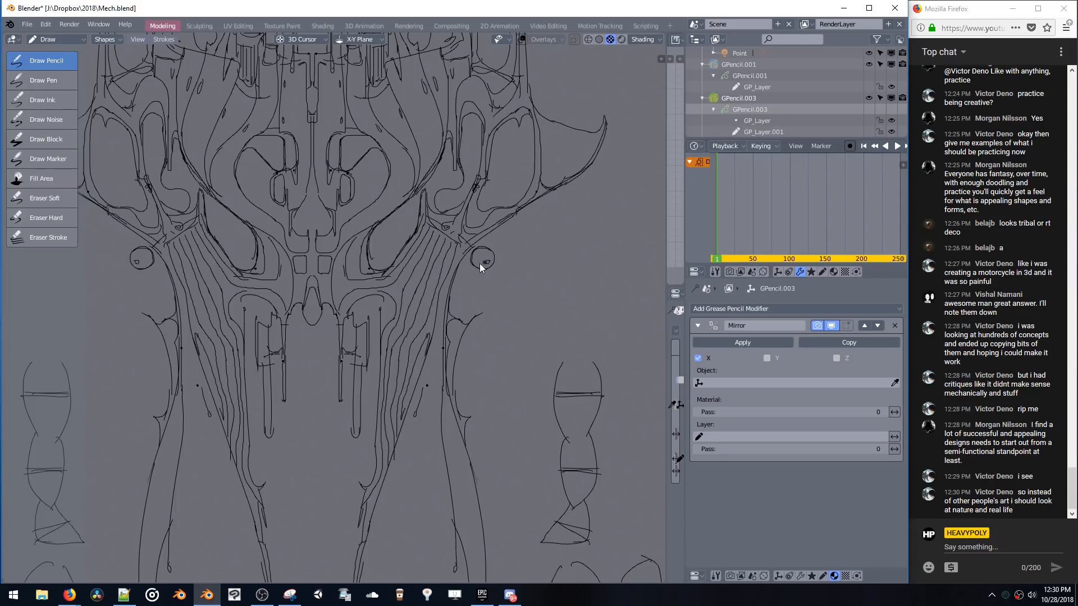
{"action": "mouse_move", "coordinate": [479, 186]}
{"action": "middle_mouse_down", "text": "shift"}
{"action": "mouse_move", "coordinate": [501, 203]}
{"action": "mouse_move", "coordinate": [541, 192]}
{"action": "mouse_move", "coordinate": [521, 180]}
{"action": "middle_mouse_up", "text": "shift"}
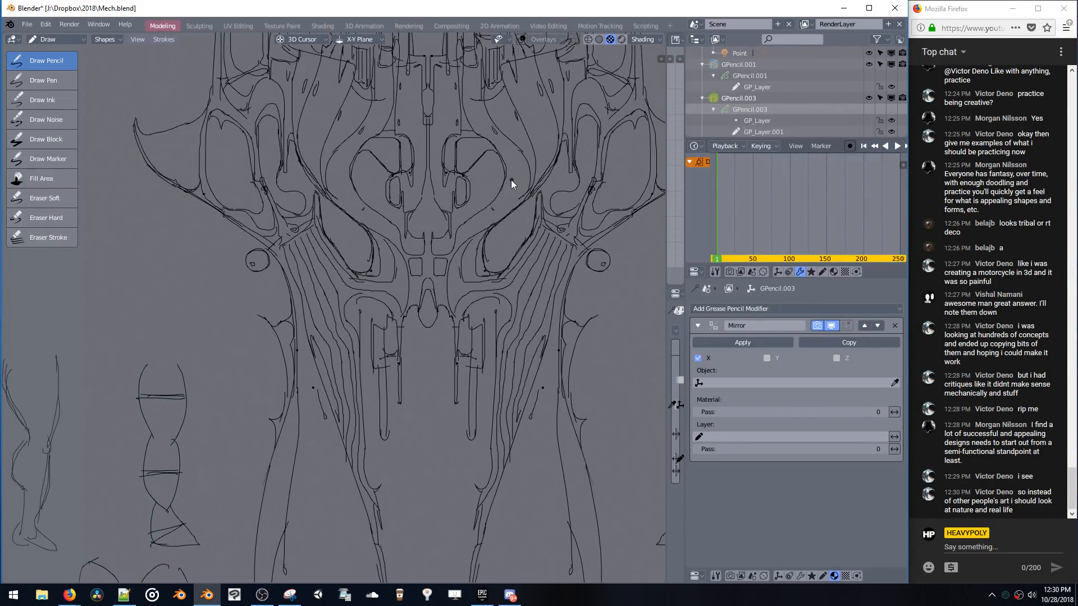
{"action": "scroll", "coordinate": [484, 178], "scroll_direction": "up", "scroll_amount": 3}
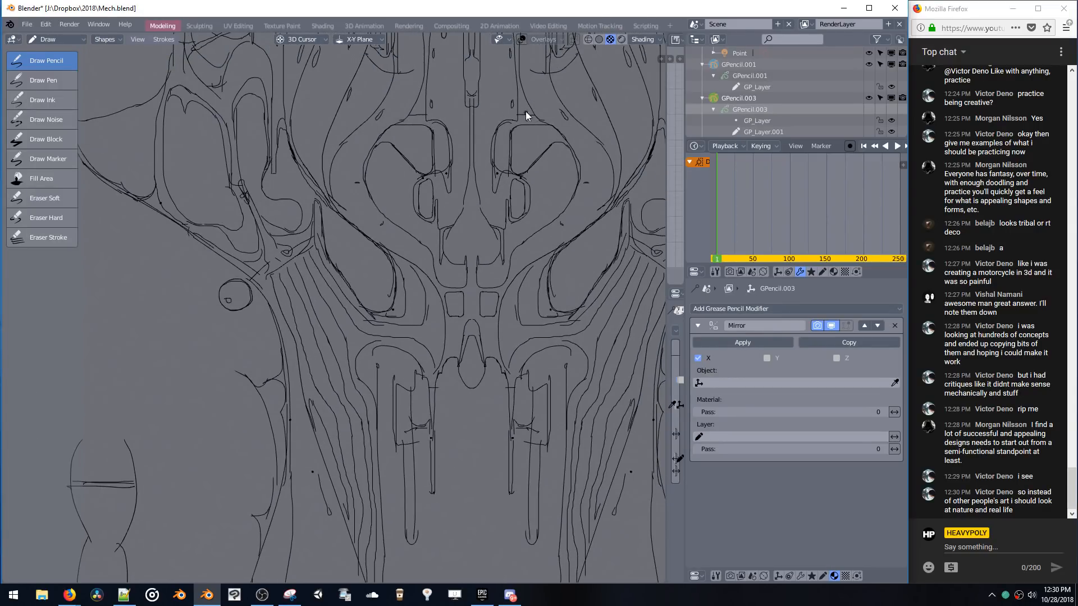
{"action": "middle_click_drag", "start_coordinate": [525, 112], "coordinate": [525, 167], "text": "shift"}
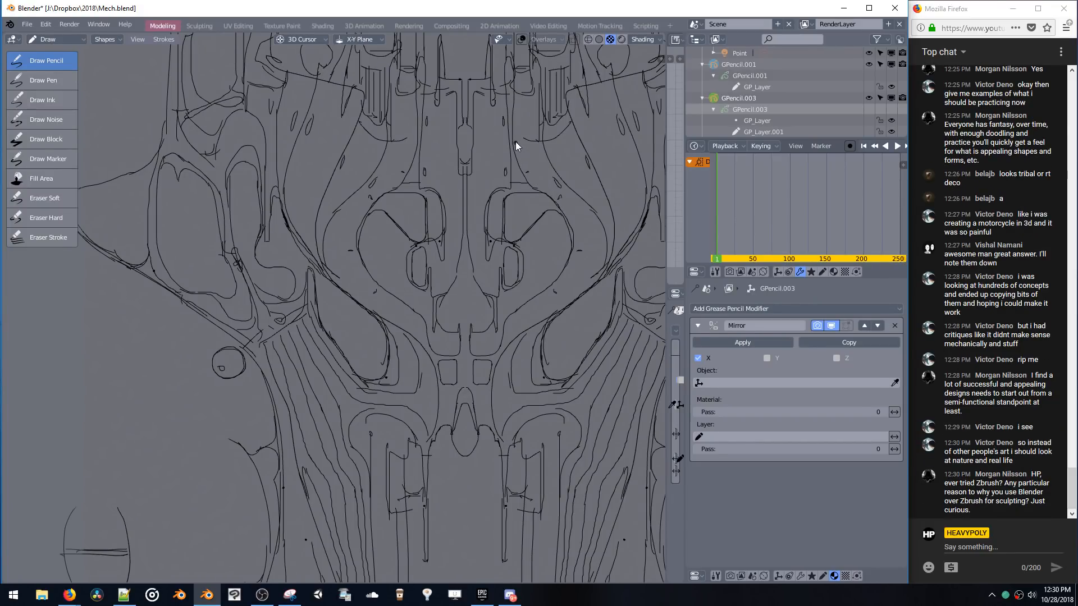
{"action": "middle_click_drag", "start_coordinate": [518, 101], "coordinate": [521, 148], "text": "shift"}
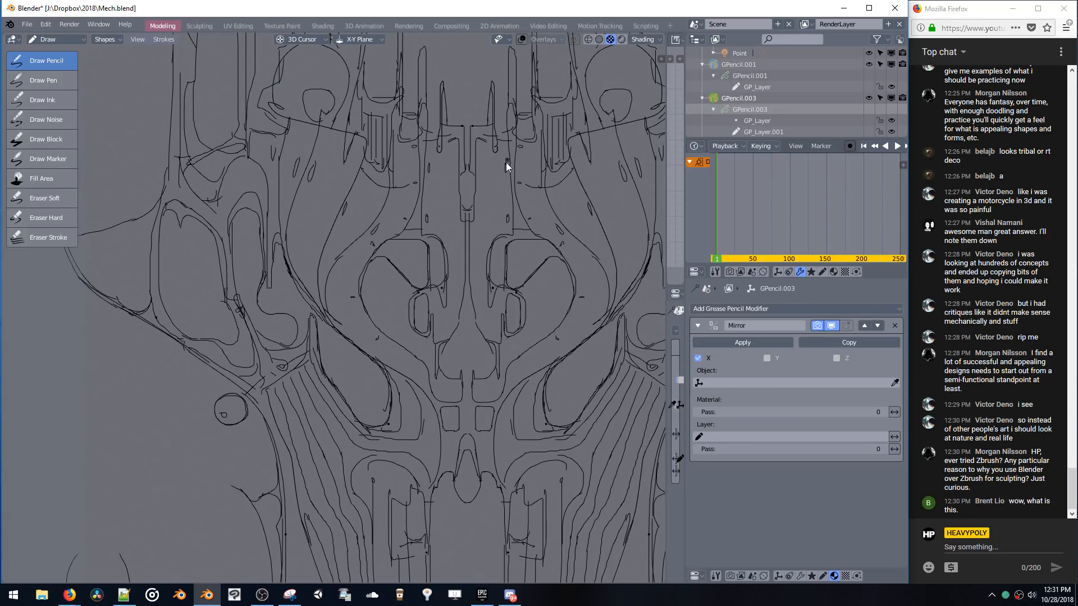
{"action": "middle_click_drag", "start_coordinate": [533, 185], "coordinate": [488, 136], "text": "shift"}
{"action": "middle_click_drag", "start_coordinate": [567, 159], "coordinate": [564, 127], "text": "shift"}
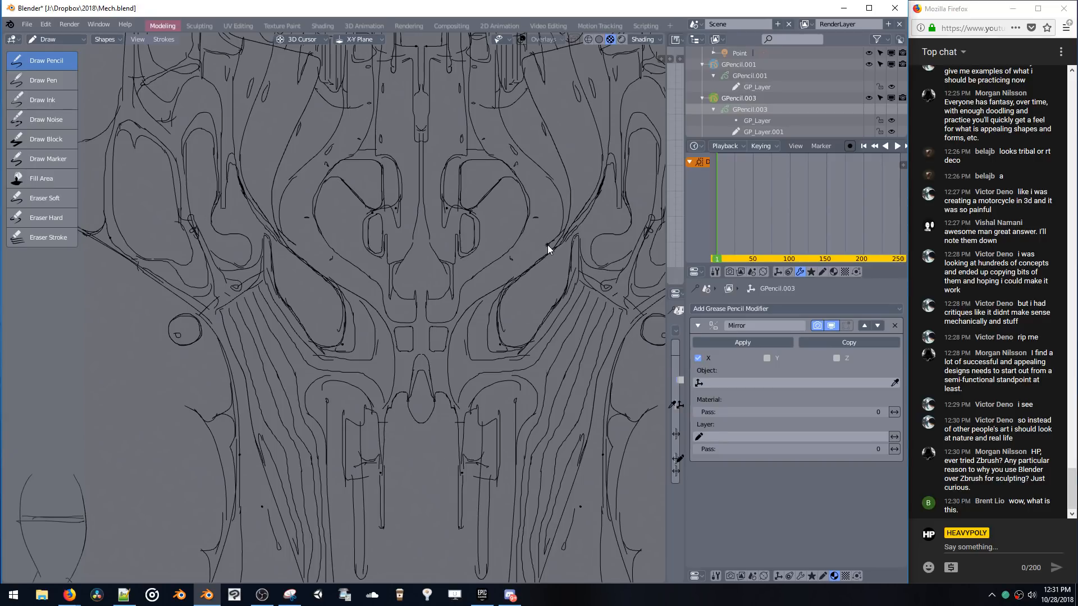
- Undo a trial stroke by the lower chest curve, clean up the line with Eraser Hard and return to Draw Pencil
{"action": "left_click_drag", "start_coordinate": [510, 283], "coordinate": [521, 274]}
{"action": "key", "text": "ctrl+z"}
{"action": "left_click", "coordinate": [49, 218]}
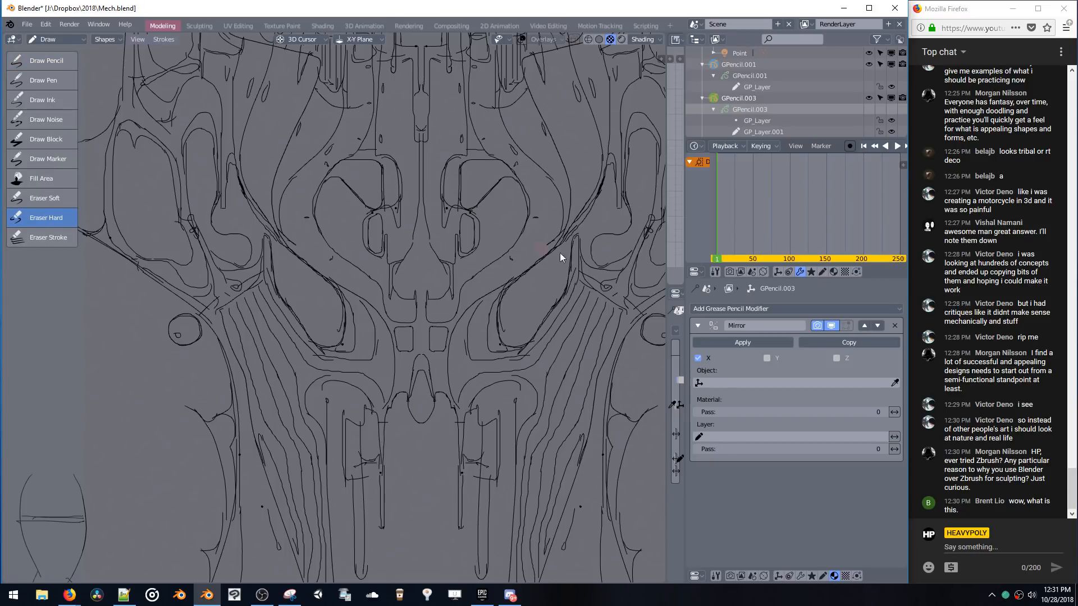
{"action": "left_click", "coordinate": [72, 62]}
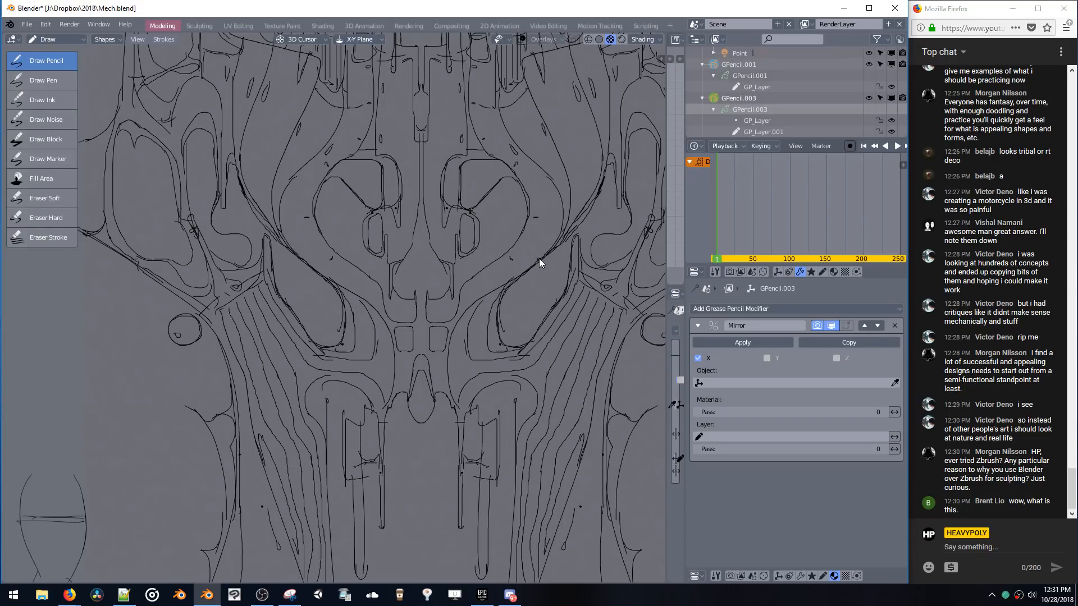
- Draw curved contour lines inside the pointed shoulder fin, following its outer edge
{"action": "scroll", "coordinate": [521, 273], "scroll_direction": "down", "scroll_amount": 2}
{"action": "middle_click_drag", "start_coordinate": [513, 249], "coordinate": [493, 251], "text": "shift"}
{"action": "mouse_move", "coordinate": [550, 209]}
{"action": "middle_mouse_down", "text": "shift"}
{"action": "mouse_move", "coordinate": [478, 259]}
{"action": "mouse_move", "coordinate": [548, 227]}
{"action": "middle_mouse_up", "text": "shift"}
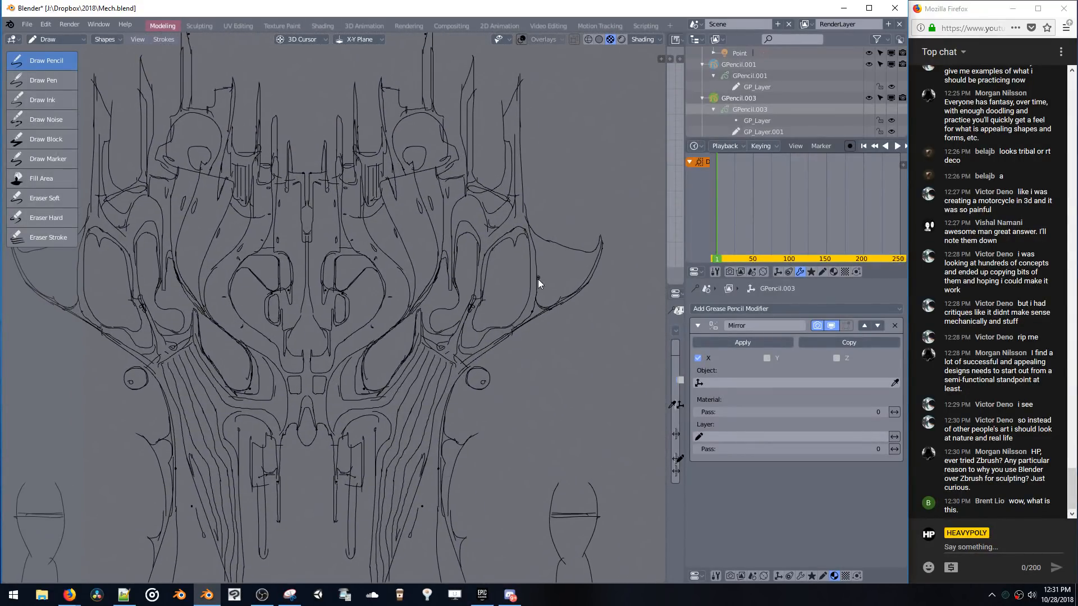
{"action": "mouse_move", "coordinate": [544, 298]}
{"action": "left_mouse_down"}
{"action": "mouse_move", "coordinate": [542, 246]}
{"action": "mouse_move", "coordinate": [544, 295]}
{"action": "left_mouse_up"}
{"action": "left_click_drag", "start_coordinate": [590, 251], "coordinate": [551, 306]}
{"action": "left_click_drag", "start_coordinate": [561, 245], "coordinate": [551, 291]}
{"action": "scroll", "coordinate": [515, 187], "scroll_direction": "down", "scroll_amount": 4}
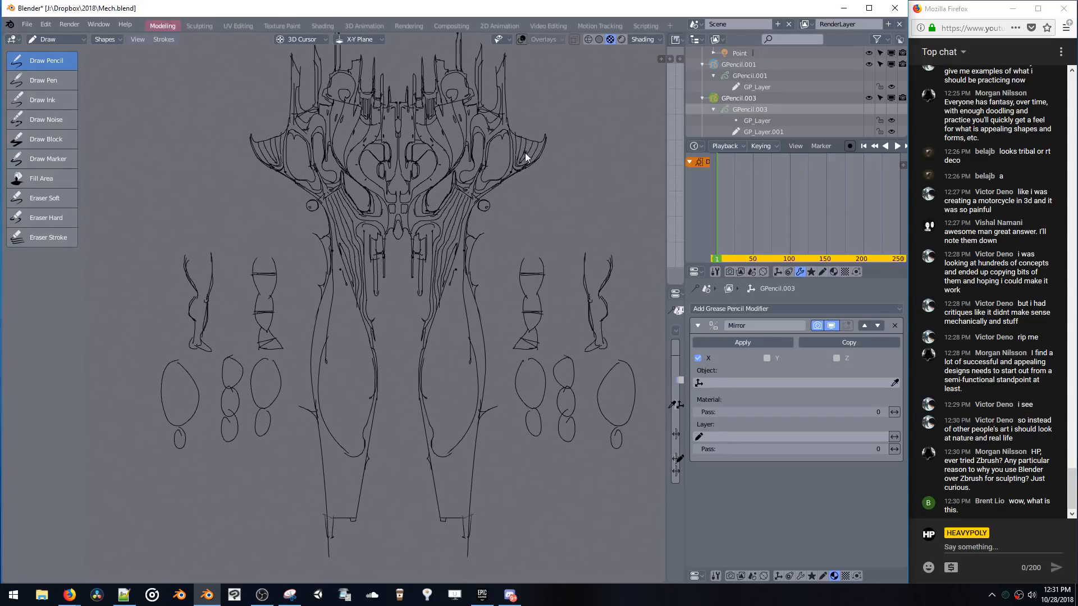
- Draw small details in the central plates between the chest and the pelvis
{"action": "scroll", "coordinate": [536, 143], "scroll_direction": "up", "scroll_amount": 3}
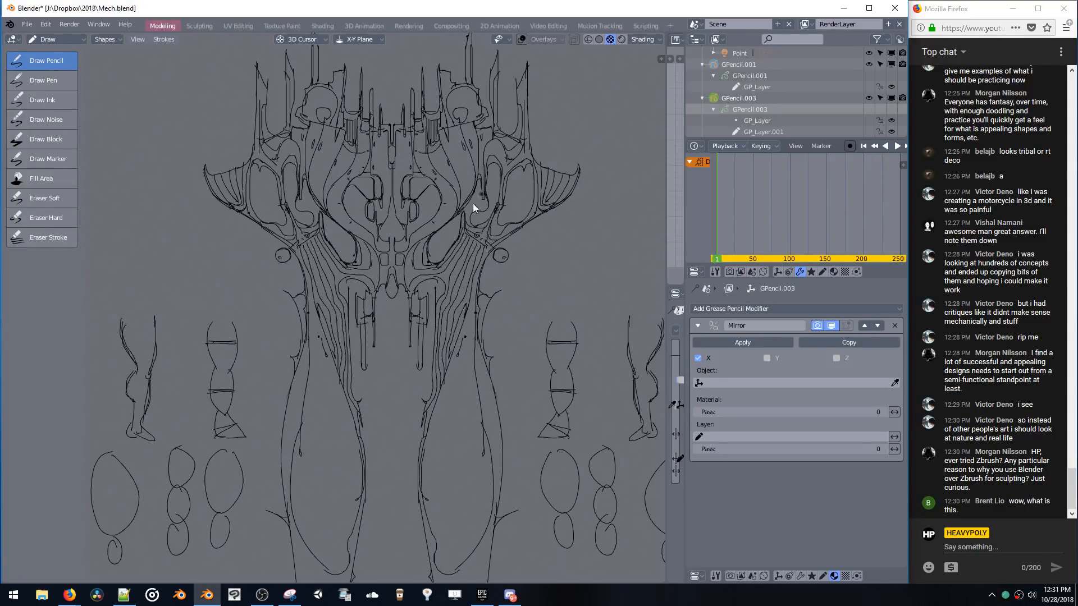
{"action": "scroll", "coordinate": [415, 278], "scroll_direction": "up", "scroll_amount": 4}
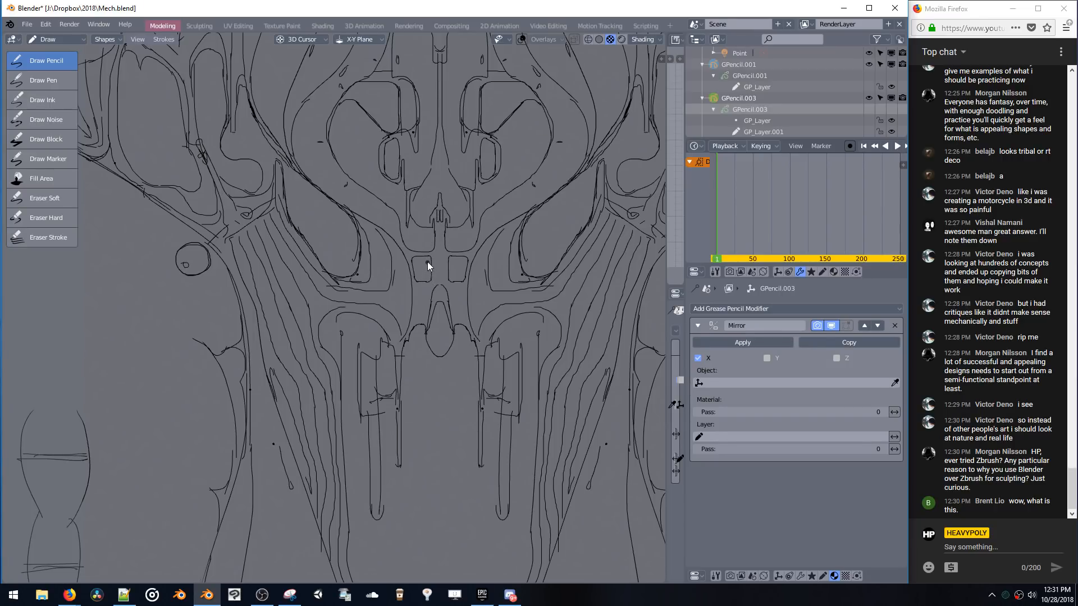
{"action": "left_click", "coordinate": [461, 256]}
{"action": "scroll", "coordinate": [449, 322], "scroll_direction": "down", "scroll_amount": 3}
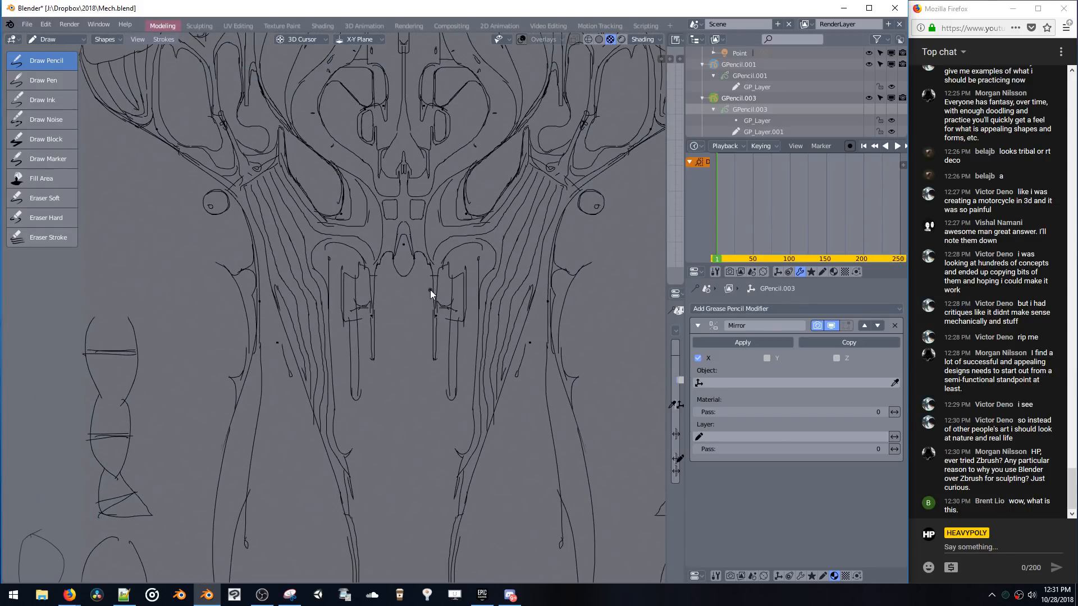
- Review the earlier live chat questions about design and creative practice, returning to the newest messages
{"action": "scroll", "coordinate": [975, 238], "scroll_direction": "up", "scroll_amount": 3}
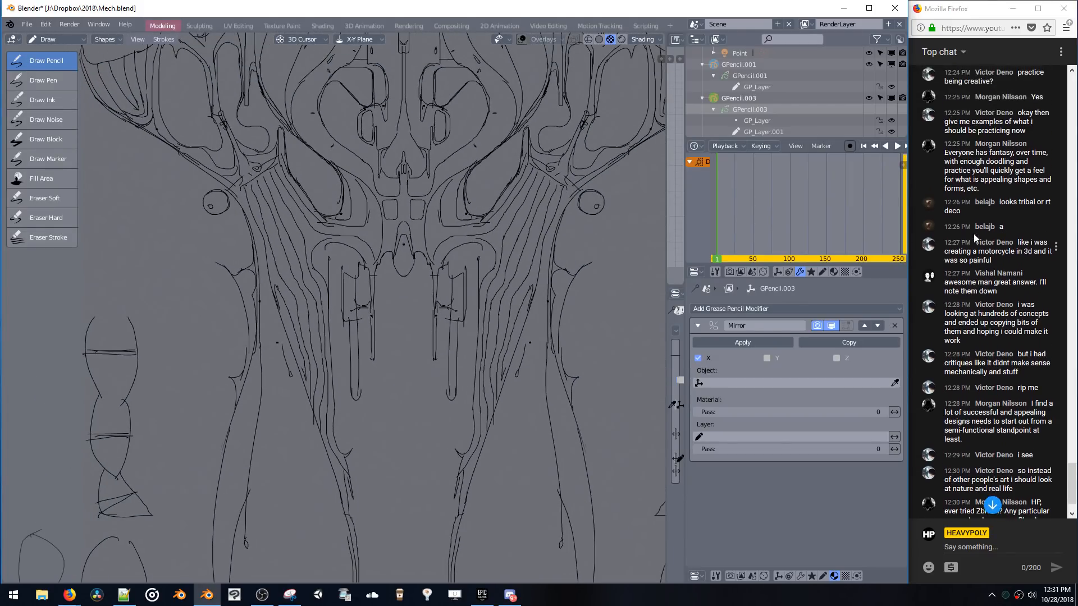
{"action": "scroll", "coordinate": [975, 239], "scroll_direction": "up", "scroll_amount": 1}
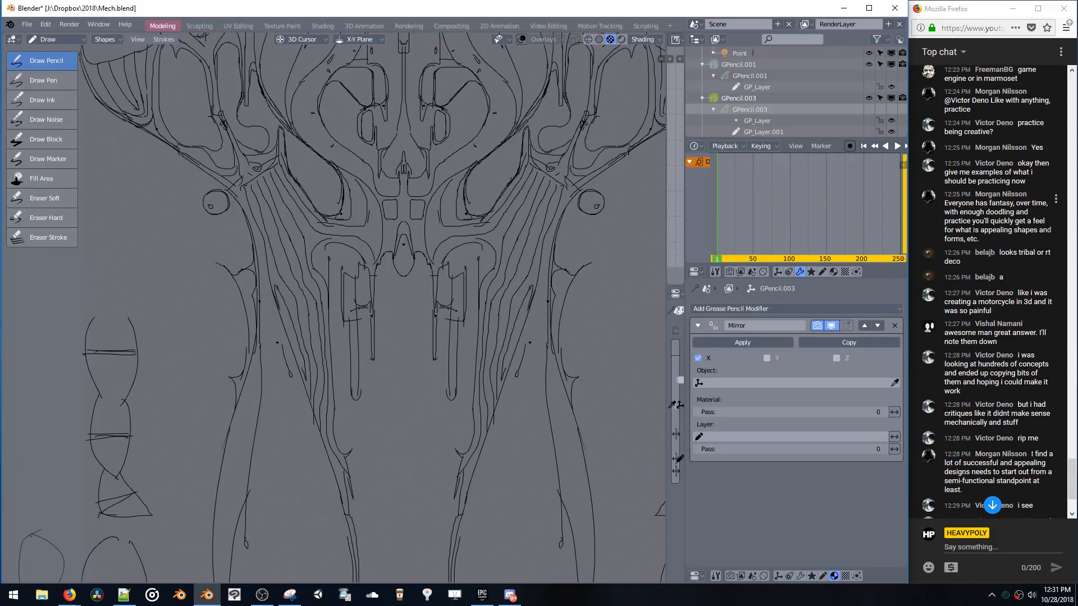
{"action": "scroll", "coordinate": [988, 281], "scroll_direction": "up", "scroll_amount": 5}
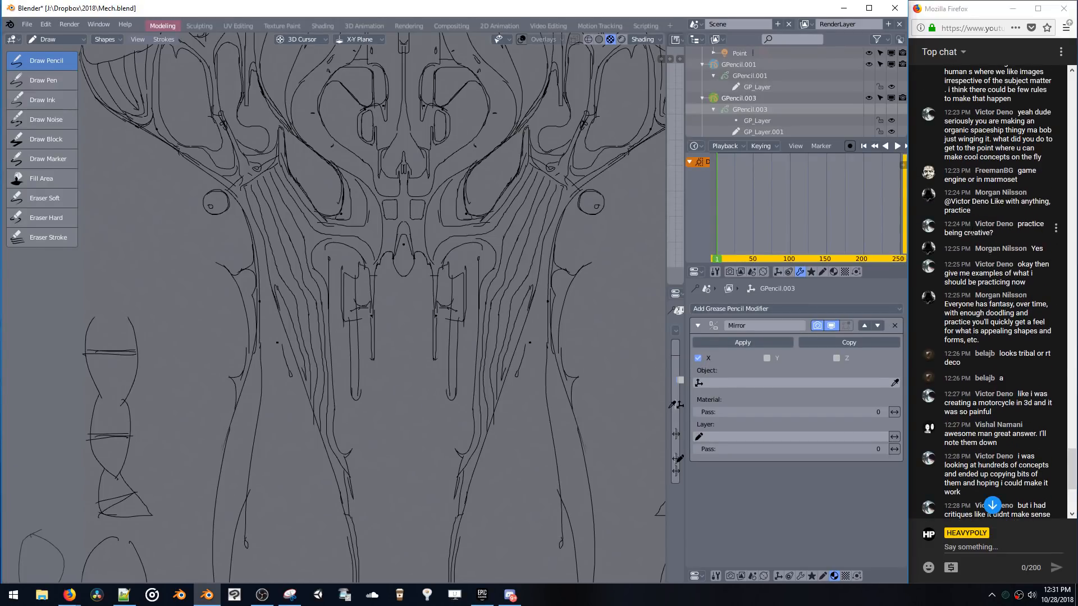
{"action": "scroll", "coordinate": [968, 232], "scroll_direction": "up", "scroll_amount": 2}
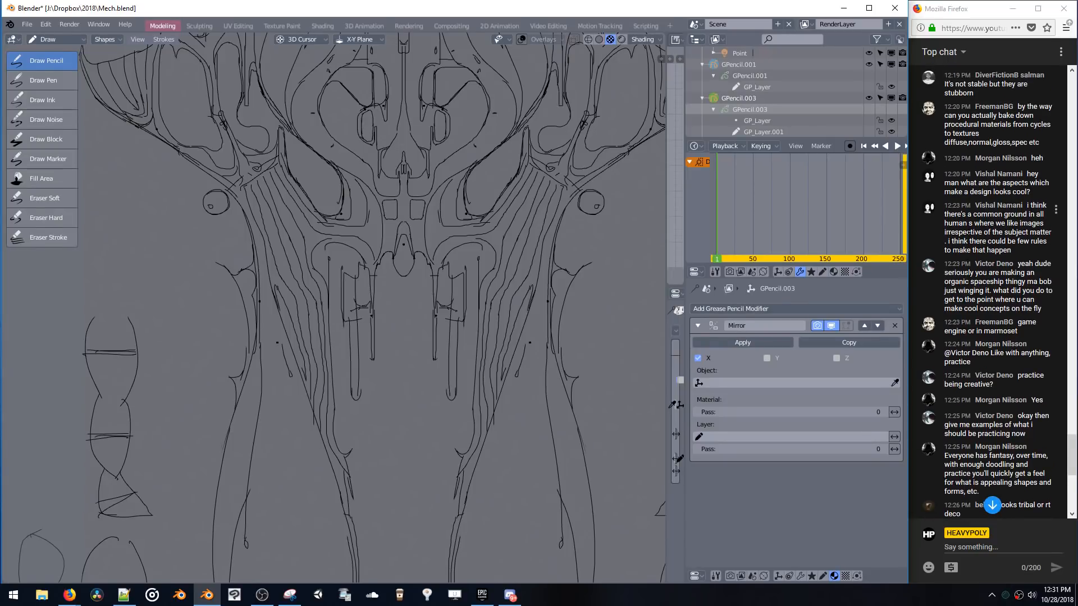
{"action": "scroll", "coordinate": [1004, 247], "scroll_direction": "down", "scroll_amount": 3}
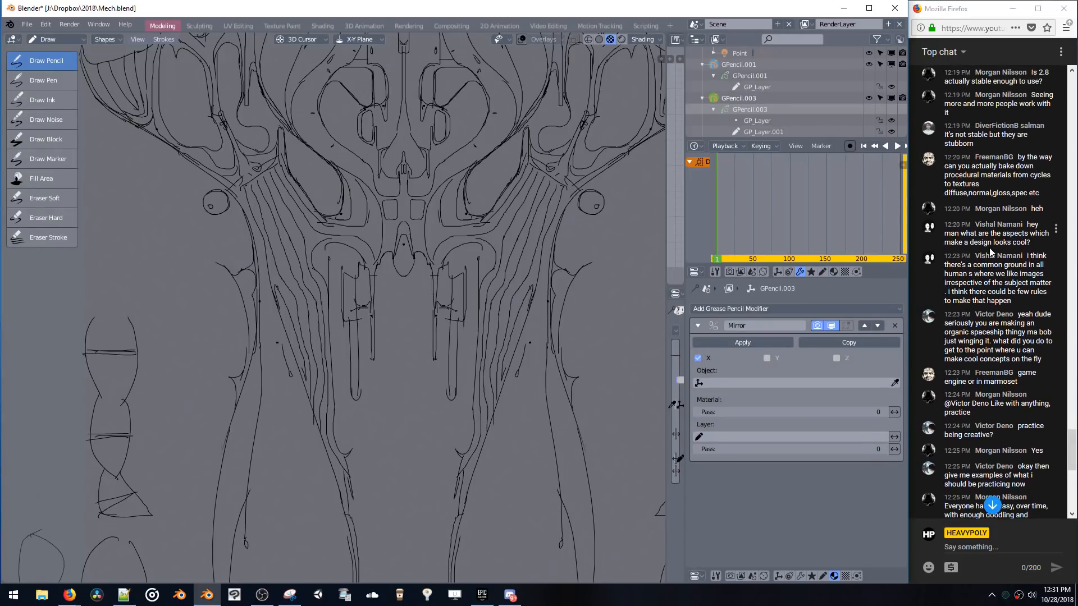
{"action": "left_click", "coordinate": [992, 505]}
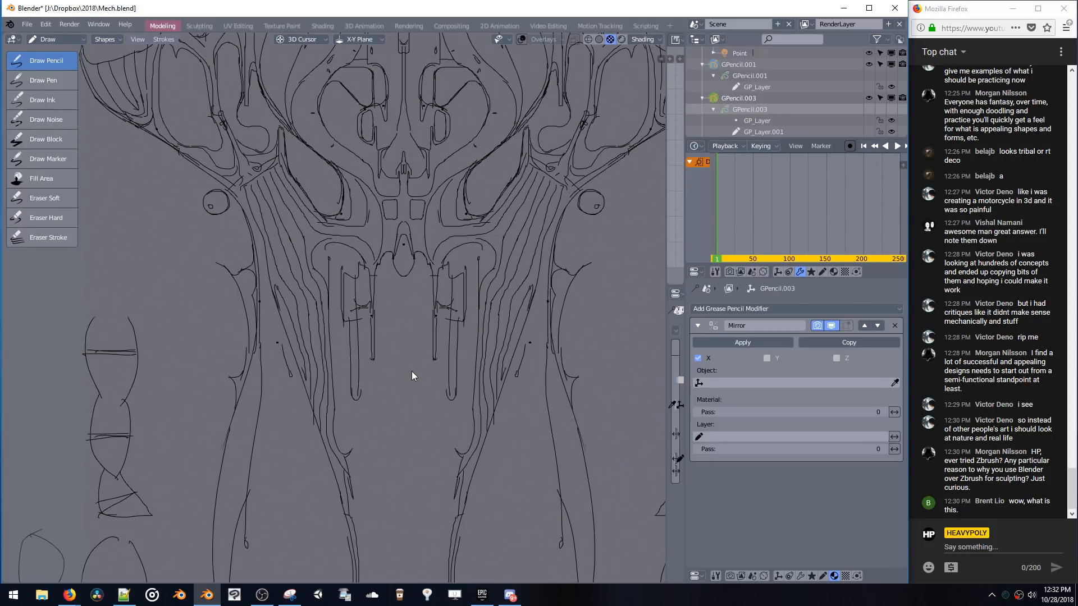
- Delete the points of all leg proportion studies beside the mech in Edit Mode and return to Object Mode
{"action": "scroll", "coordinate": [406, 342], "scroll_direction": "down", "scroll_amount": 6}
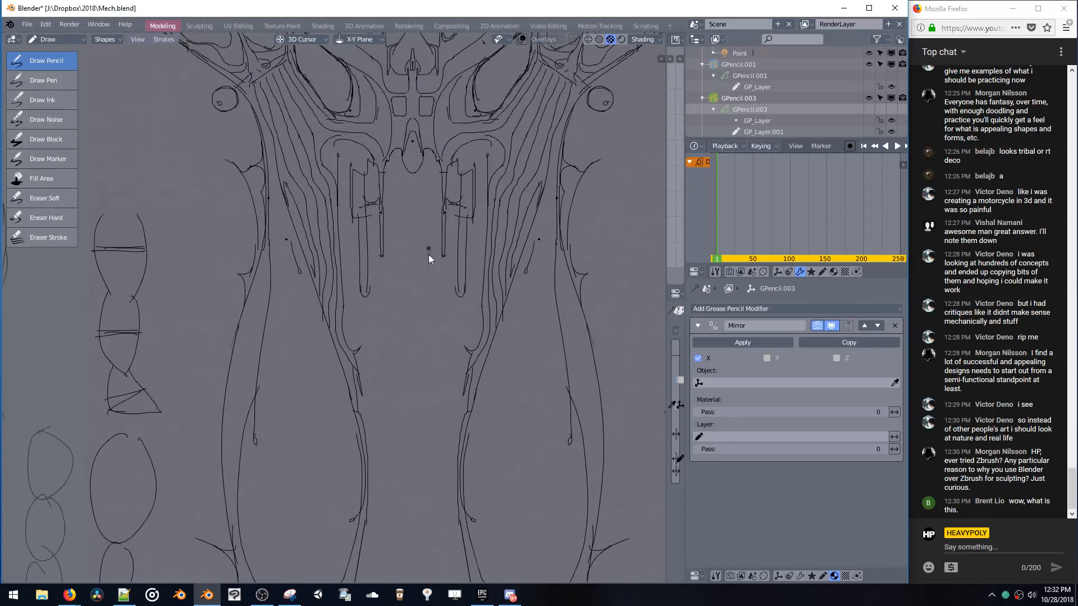
{"action": "scroll", "coordinate": [425, 311], "scroll_direction": "down", "scroll_amount": 2}
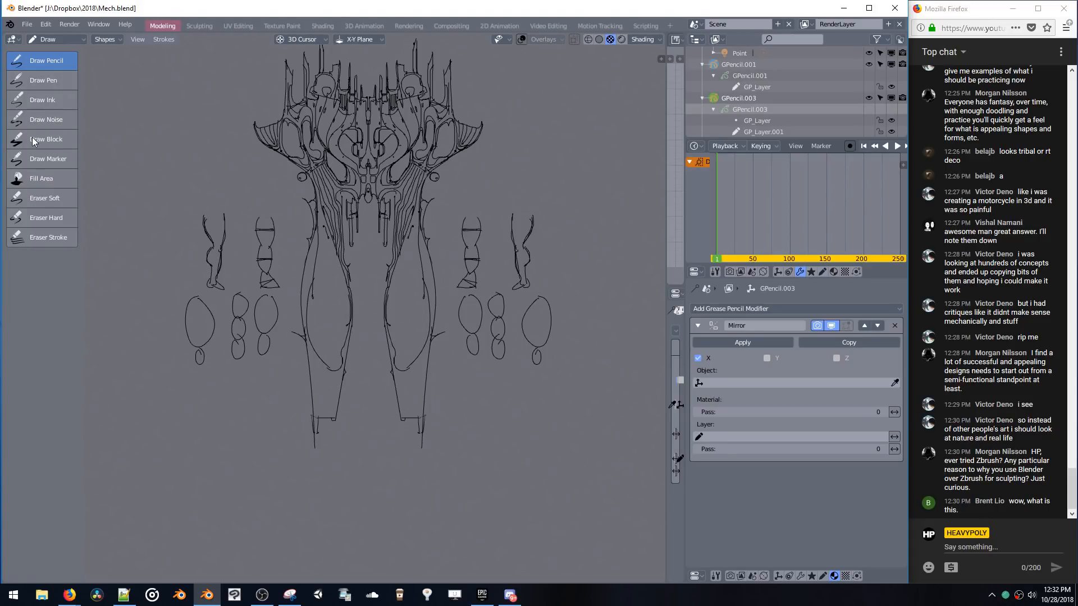
{"action": "key", "text": "ctrl+Tab"}
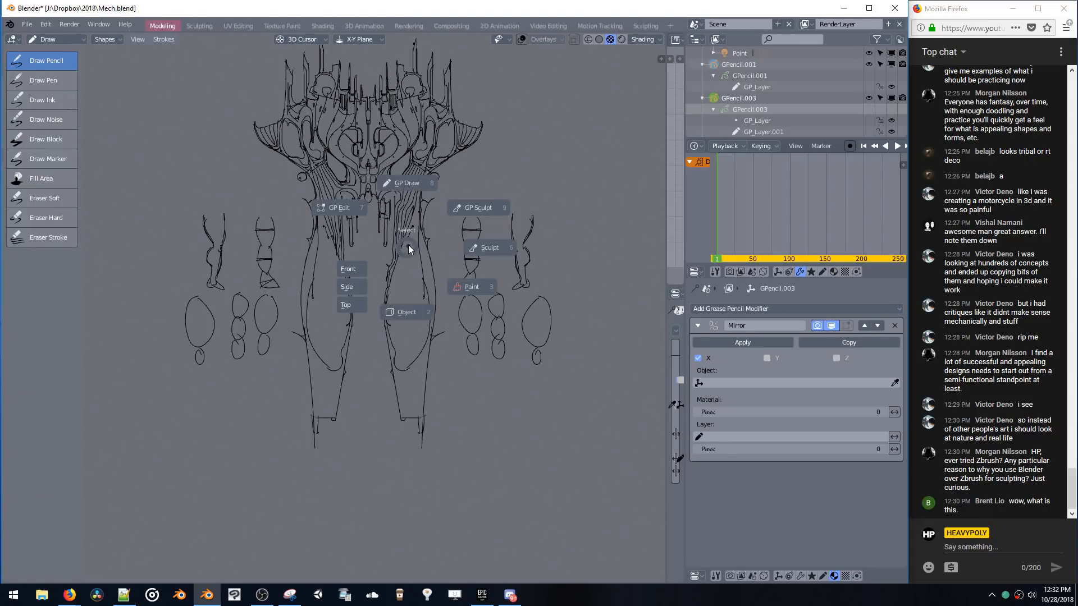
{"action": "left_click", "coordinate": [348, 212]}
{"action": "left_click", "coordinate": [158, 184]}
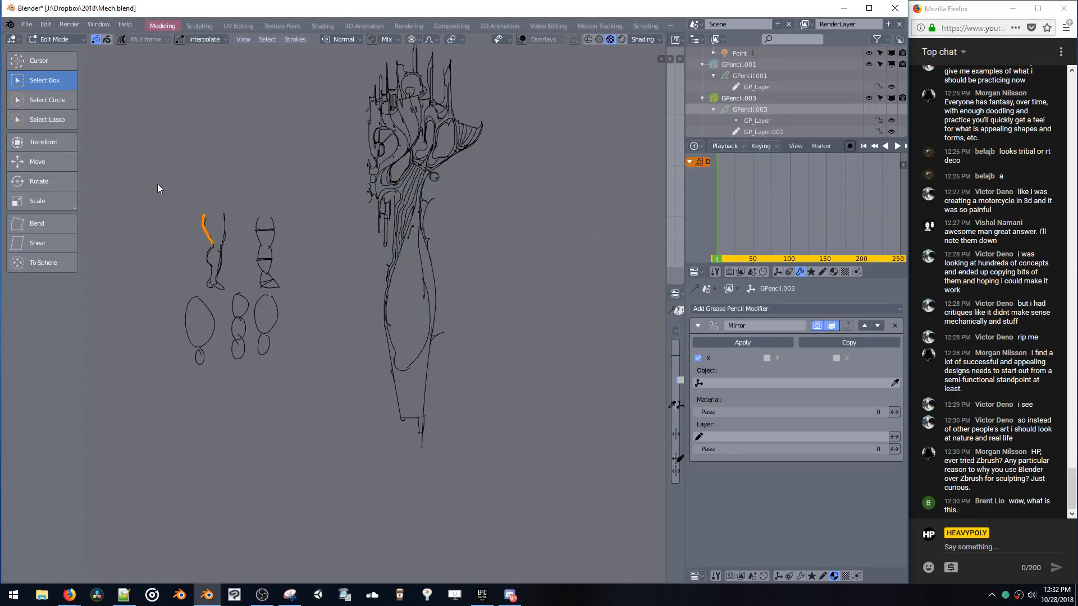
{"action": "key", "text": "x"}
{"action": "left_click", "coordinate": [165, 212]}
{"action": "key", "text": "m"}
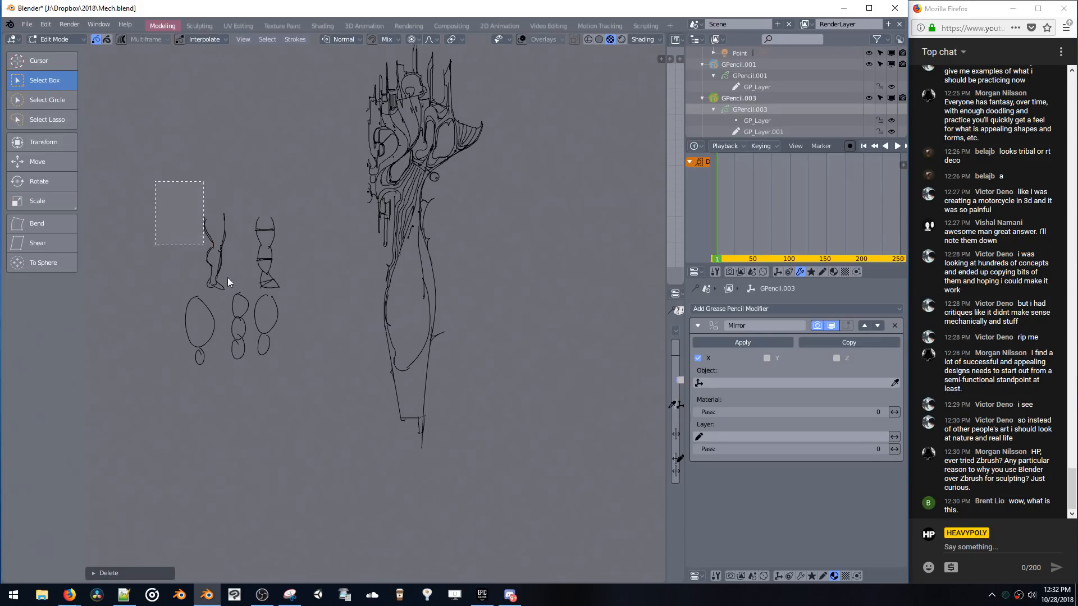
{"action": "left_click_drag", "start_coordinate": [228, 277], "coordinate": [291, 334]}
{"action": "key", "text": "x"}
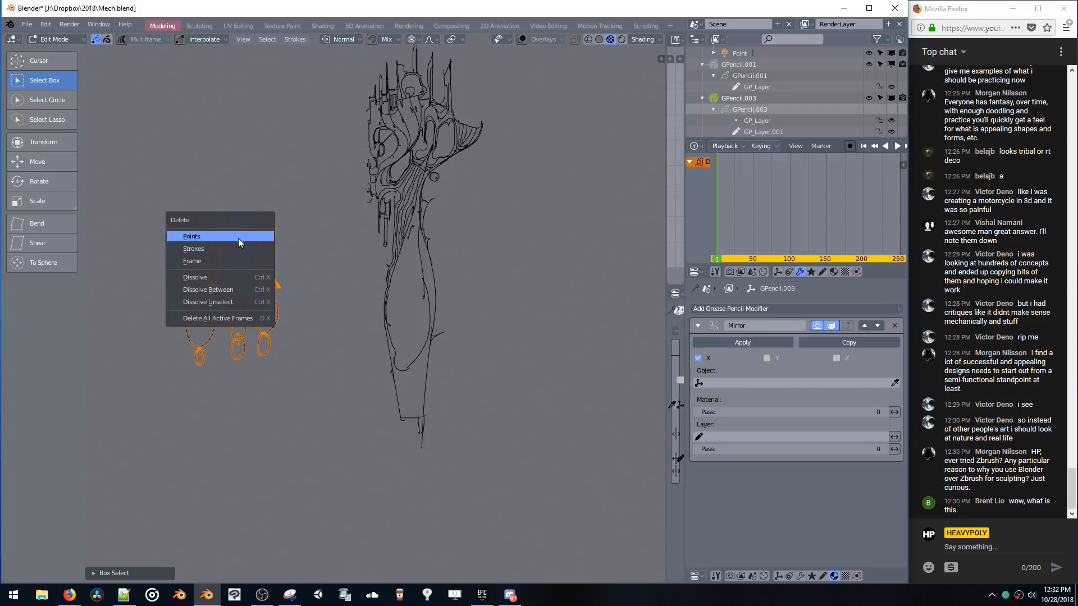
{"action": "left_click", "coordinate": [238, 236]}
{"action": "key", "text": "Tab"}
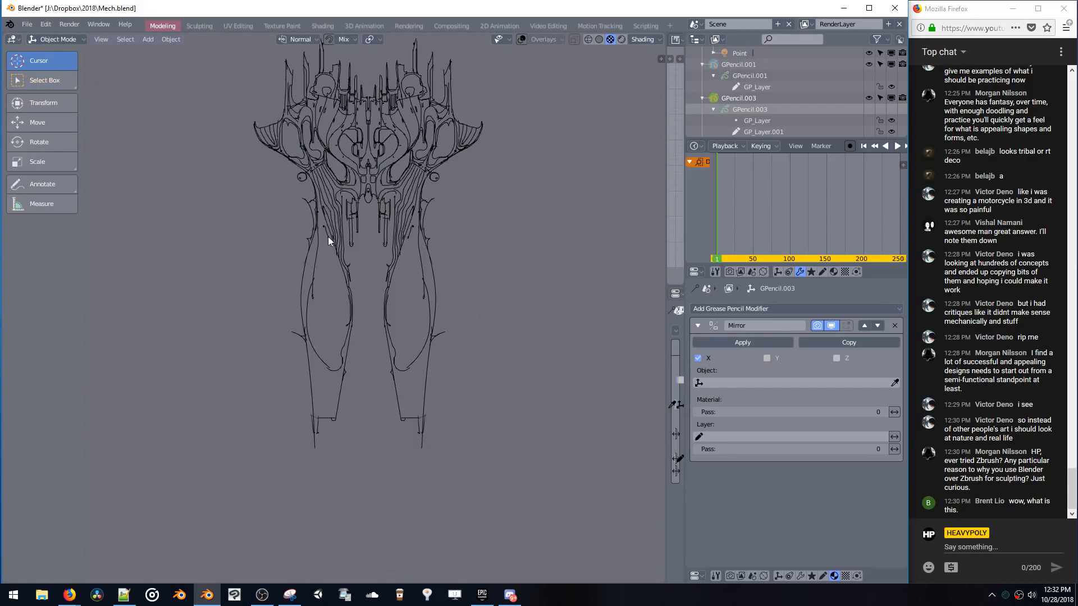
- Save the cleaned-up mech sketch to Mech.blend
{"action": "middle_click_drag", "start_coordinate": [328, 237], "coordinate": [313, 290], "text": "shift"}
{"action": "left_click", "coordinate": [740, 308]}
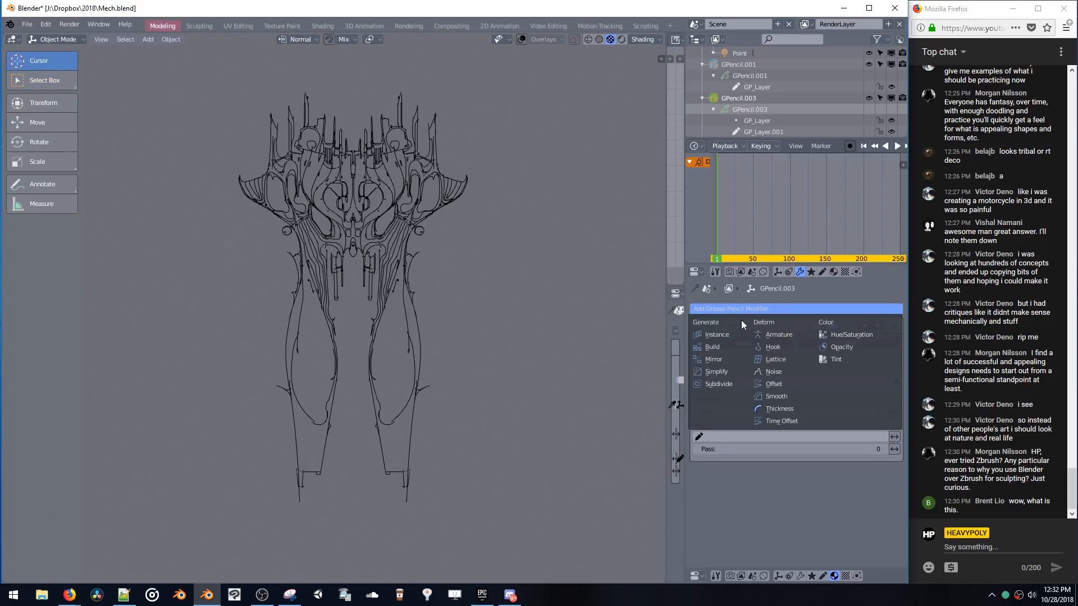
{"action": "left_click", "coordinate": [714, 359]}
{"action": "key", "text": "ctrl+s"}
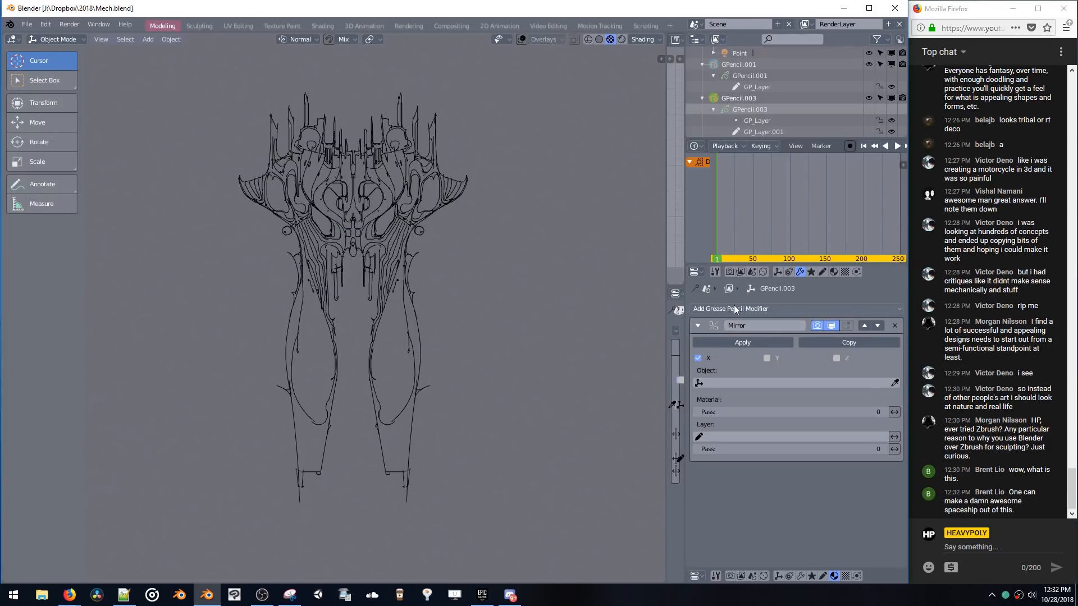
- Add a Build modifier to GPencil.003 and play the drawing animation
{"action": "left_click", "coordinate": [734, 308]}
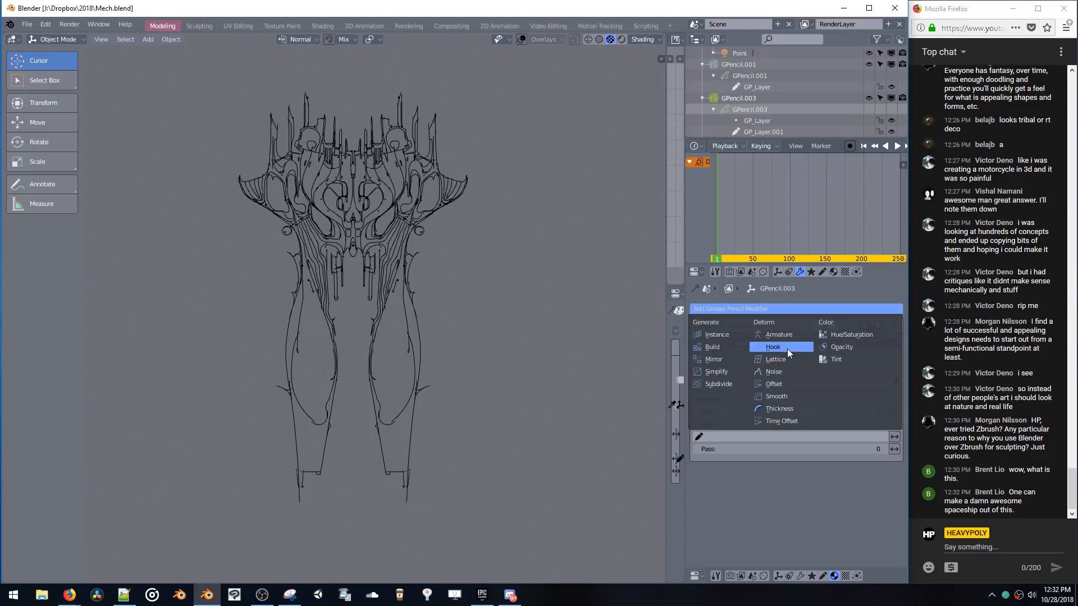
{"action": "left_click", "coordinate": [729, 347]}
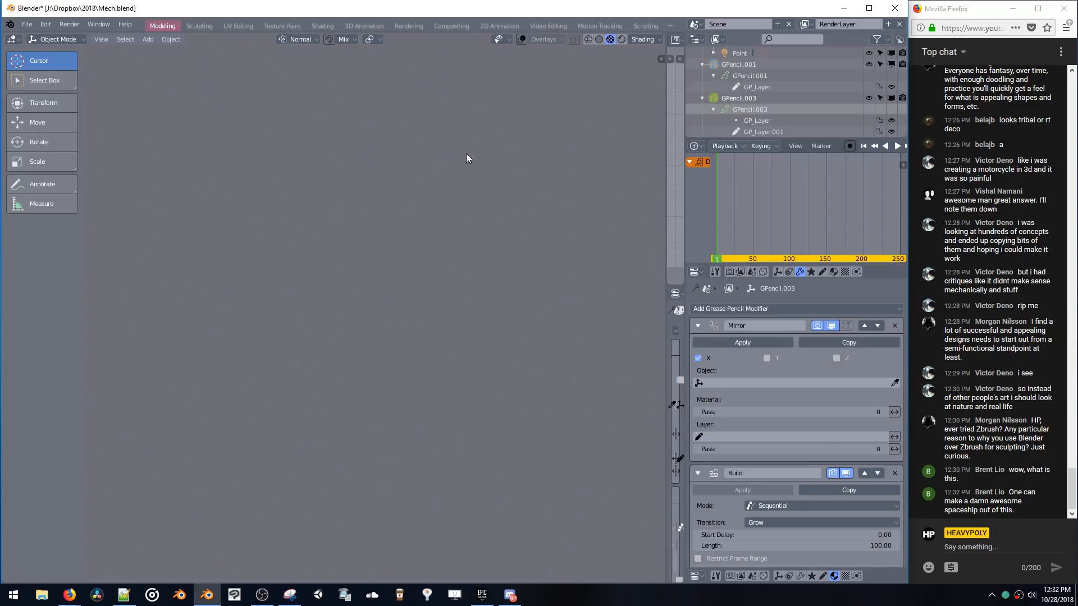
{"action": "key", "text": "space"}
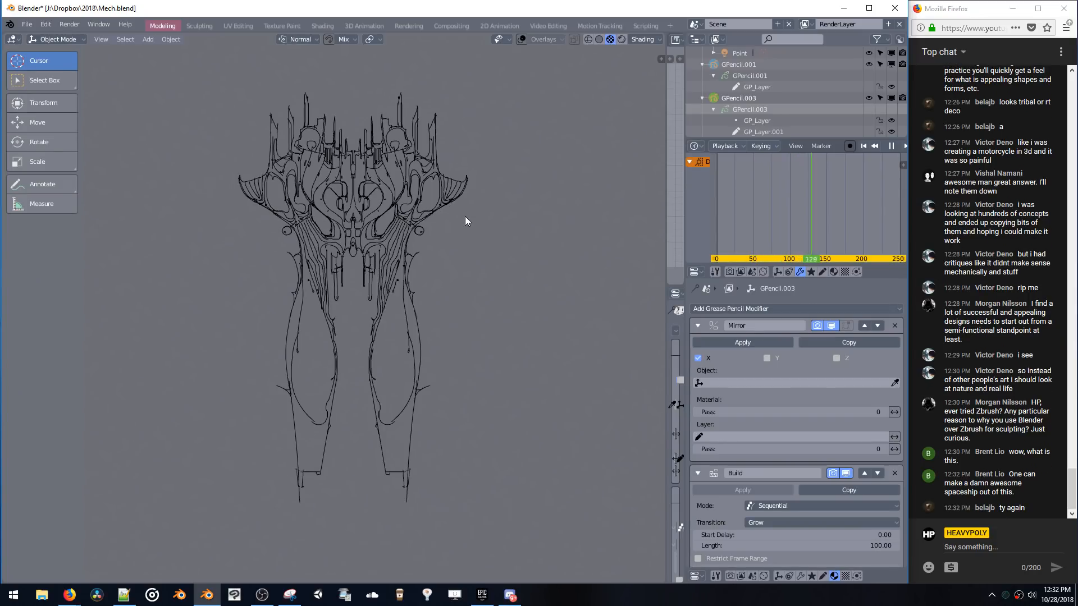
- Test the Mirror modifier below Build, move it back above Build and restart playback from the first frame
{"action": "left_click", "coordinate": [878, 326]}
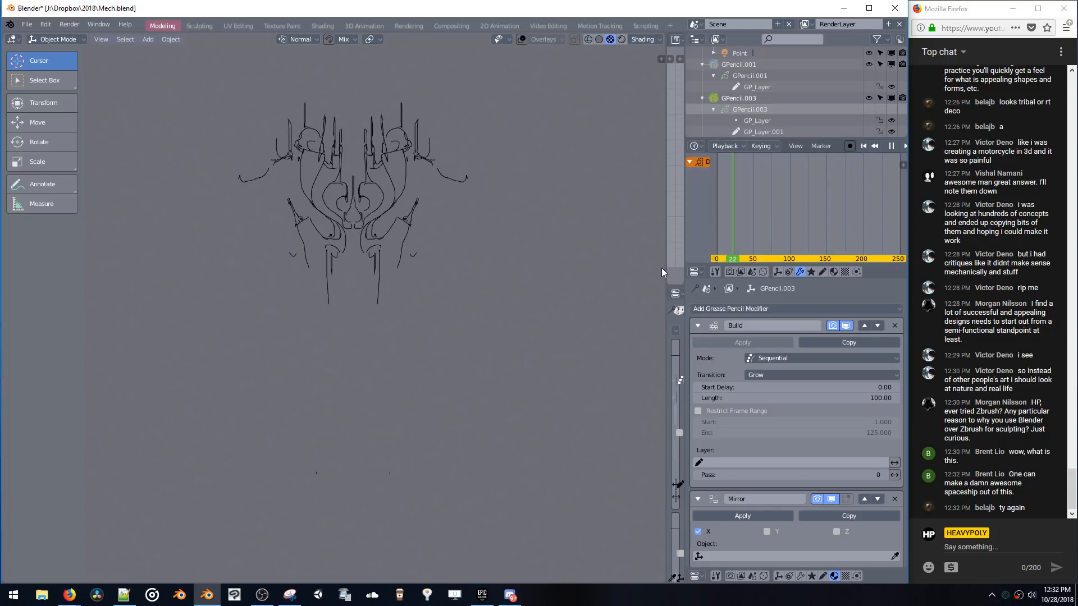
{"action": "left_click", "coordinate": [864, 499]}
{"action": "key", "text": "shift+Left"}
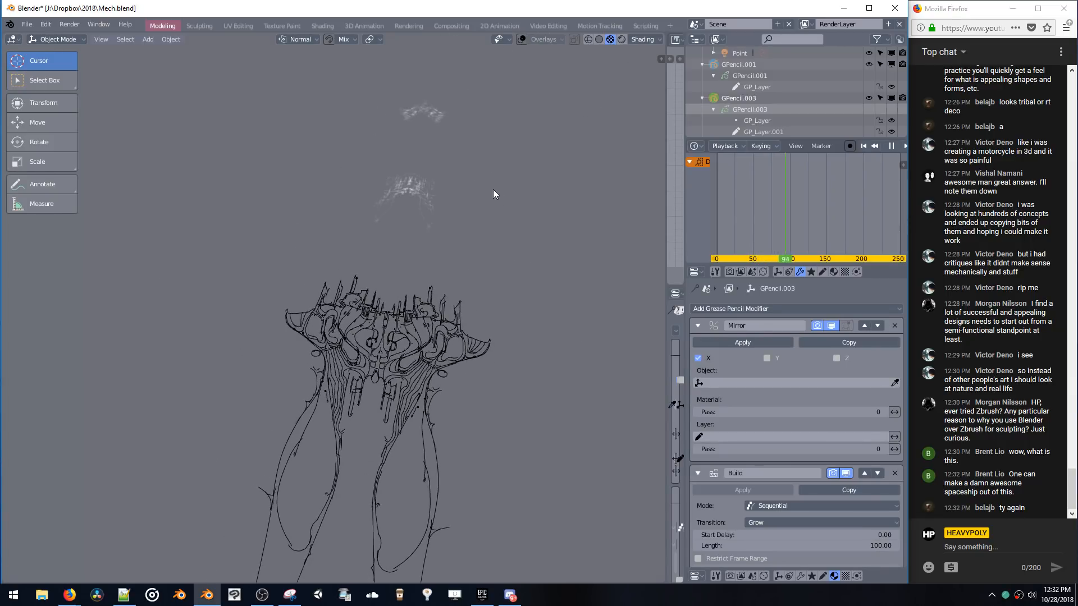
- Make the earlier mech sketch GPencil.001 the active object in place of GPencil.003 and leave it in Object Mode
{"action": "left_click", "coordinate": [836, 65]}
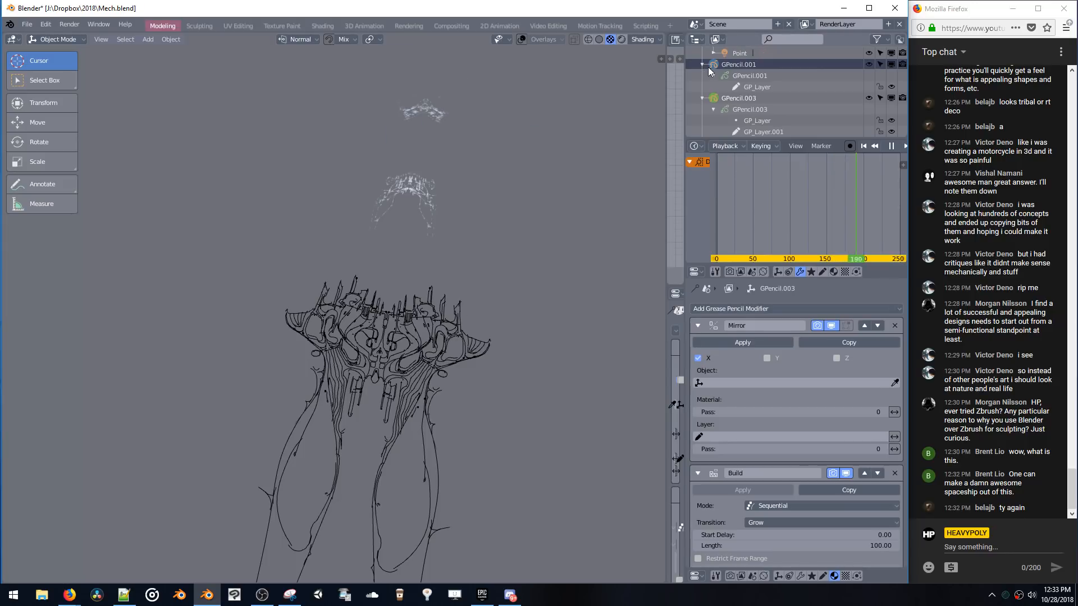
{"action": "left_click", "coordinate": [712, 100]}
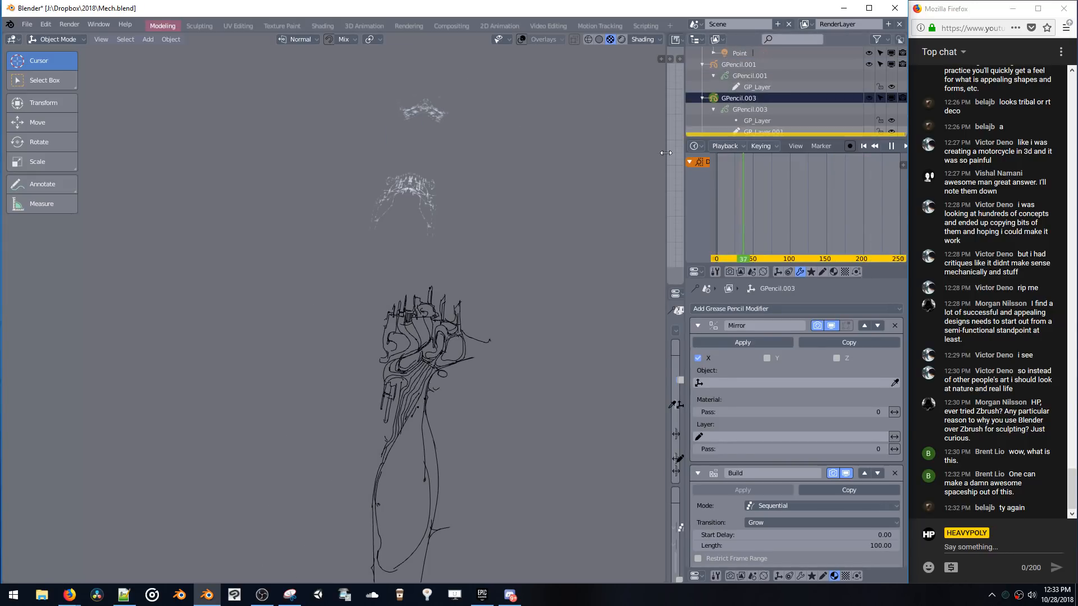
{"action": "left_click", "coordinate": [717, 67]}
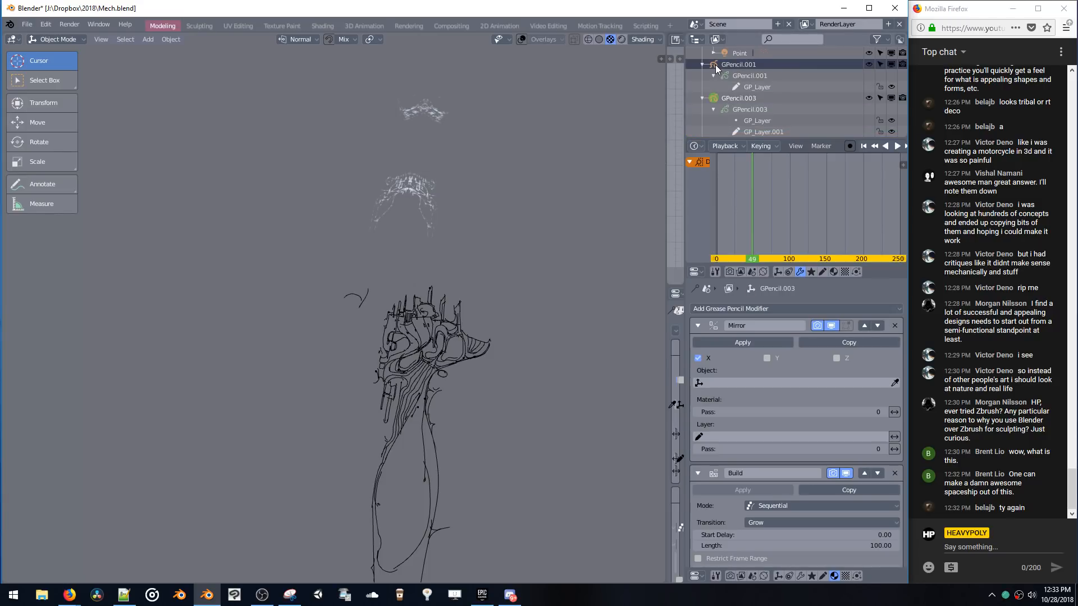
{"action": "left_click", "coordinate": [738, 97]}
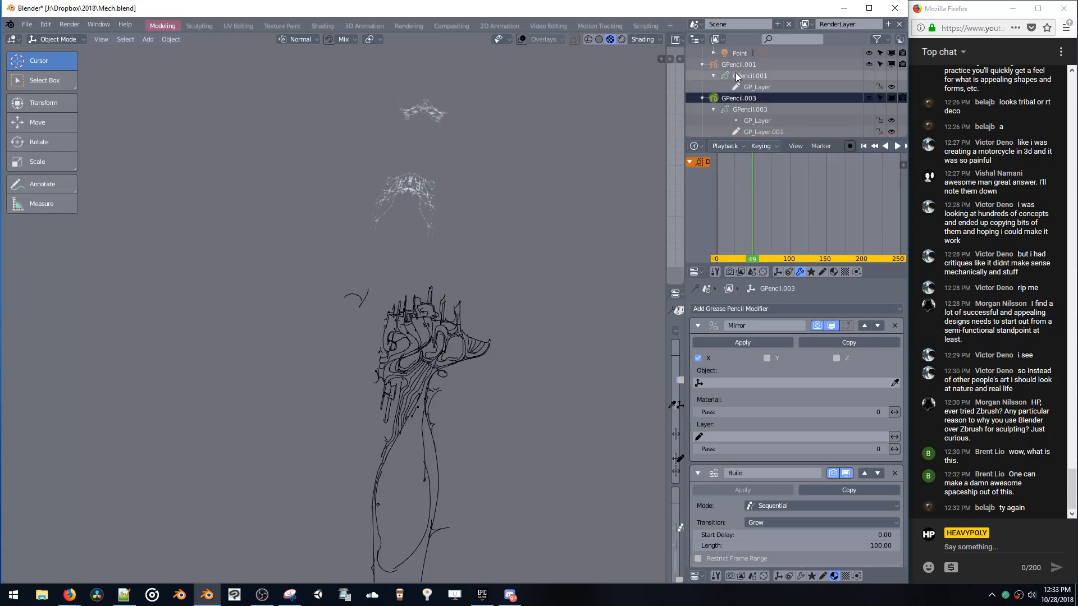
{"action": "scroll", "coordinate": [752, 78], "scroll_direction": "up", "scroll_amount": 2}
{"action": "left_click", "coordinate": [750, 87]}
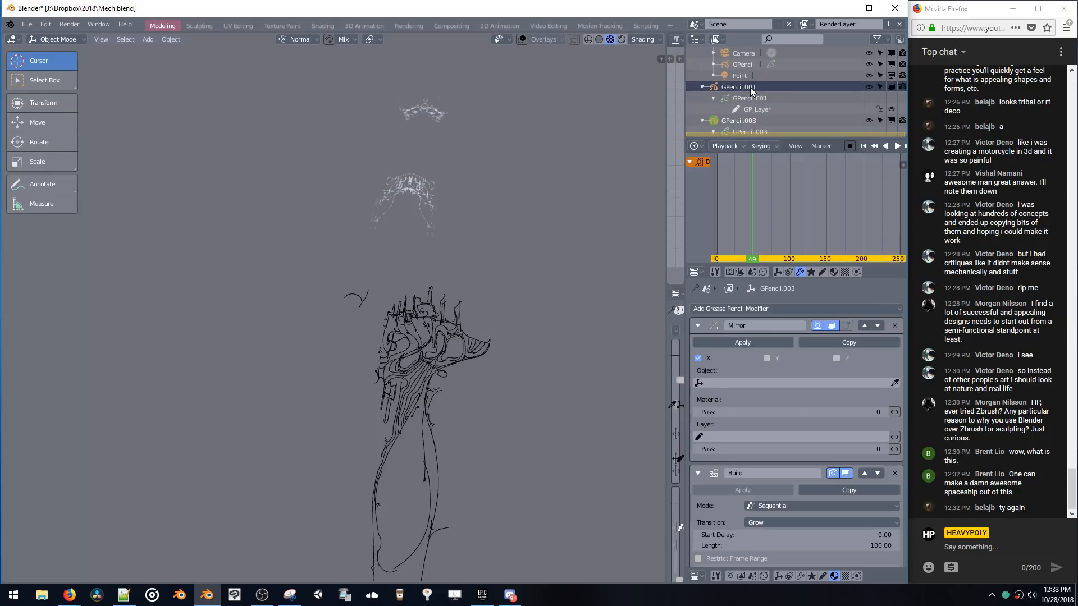
{"action": "mouse_move", "coordinate": [440, 149]}
{"action": "middle_mouse_down"}
{"action": "mouse_move", "coordinate": [459, 196]}
{"action": "mouse_move", "coordinate": [355, 215]}
{"action": "mouse_move", "coordinate": [231, 211]}
{"action": "mouse_move", "coordinate": [369, 245]}
{"action": "mouse_move", "coordinate": [438, 202]}
{"action": "middle_mouse_up"}
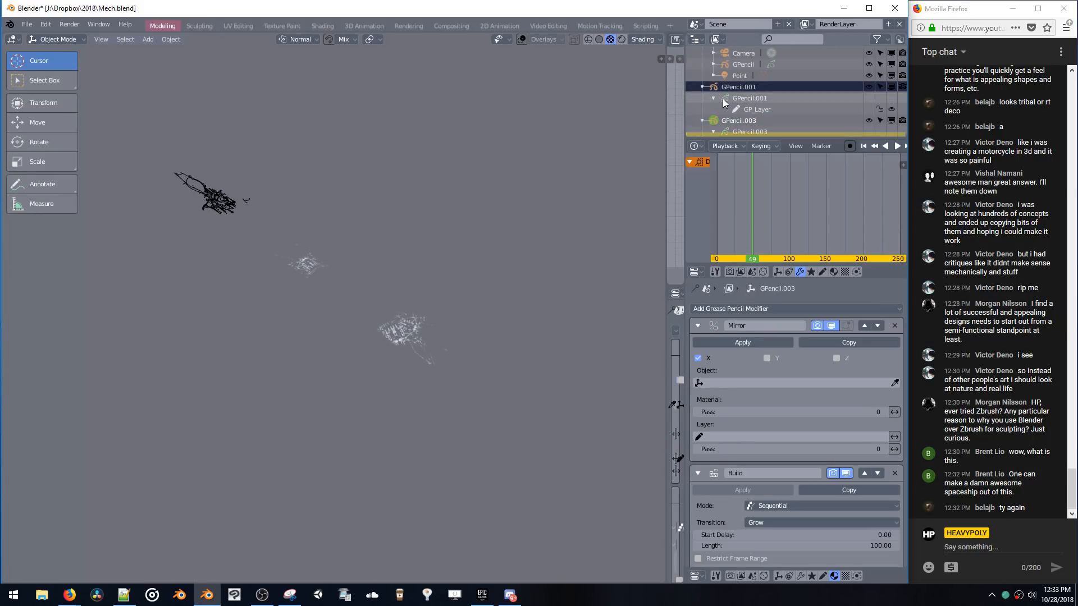
{"action": "left_click", "coordinate": [744, 109]}
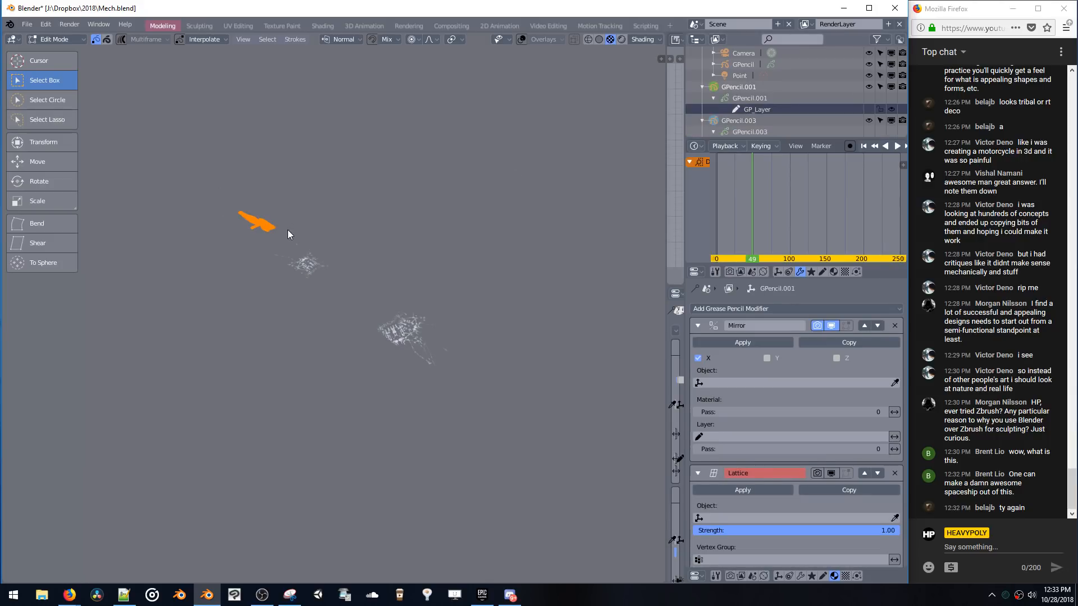
{"action": "mouse_move", "coordinate": [288, 230]}
{"action": "middle_mouse_down"}
{"action": "mouse_move", "coordinate": [408, 254]}
{"action": "mouse_move", "coordinate": [476, 242]}
{"action": "mouse_move", "coordinate": [351, 375]}
{"action": "mouse_move", "coordinate": [361, 335]}
{"action": "middle_mouse_up"}
{"action": "key", "text": "ctrl+Tab"}
{"action": "left_click", "coordinate": [370, 391]}
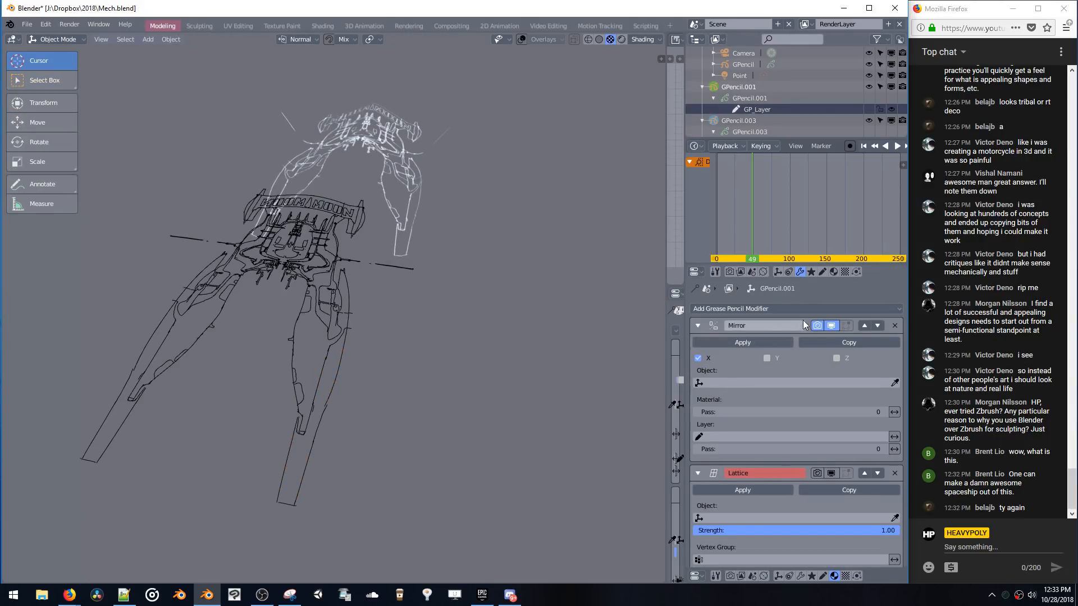
- Remove the Lattice modifier from GPencil.001 and add a Build modifier below its Mirror modifier
{"action": "left_click", "coordinate": [894, 473]}
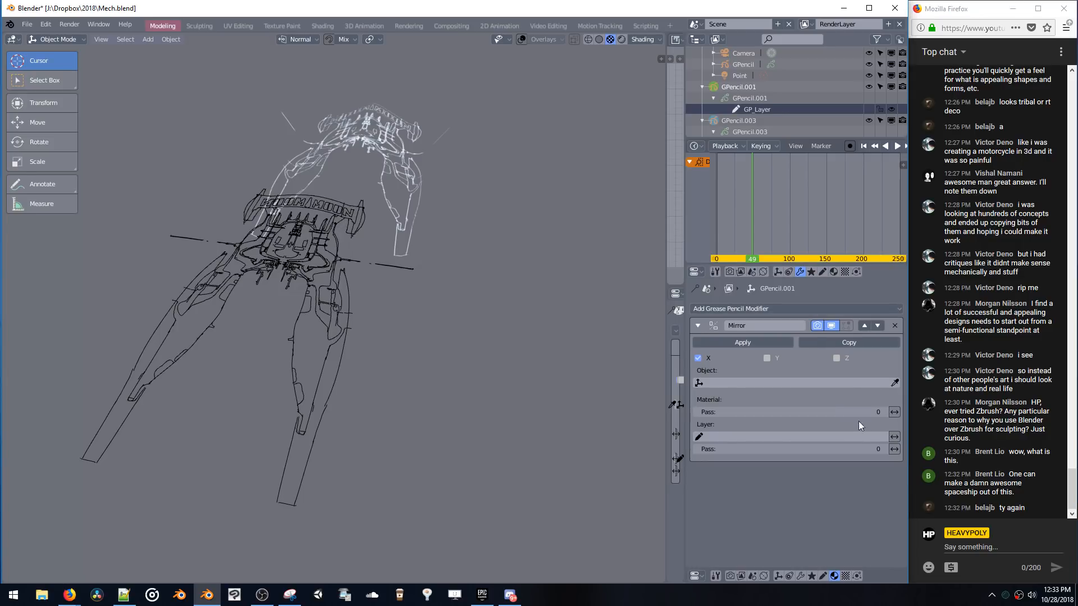
{"action": "left_click", "coordinate": [783, 308]}
{"action": "left_click", "coordinate": [718, 348]}
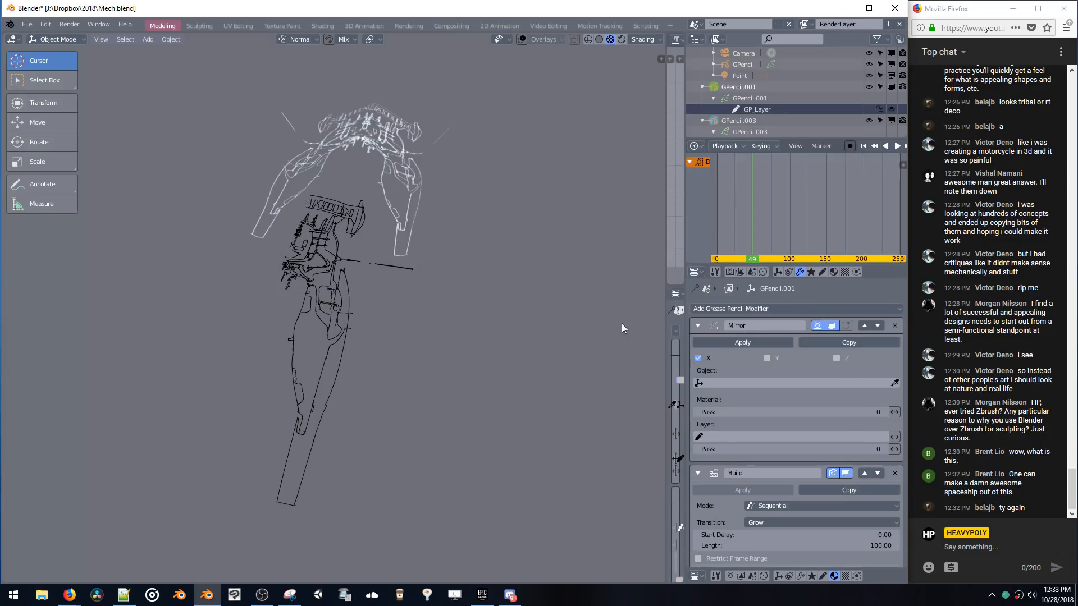
- Play the Build animation of GPencil.001, replay it from the start and scrub through its frames
{"action": "key", "text": "space"}
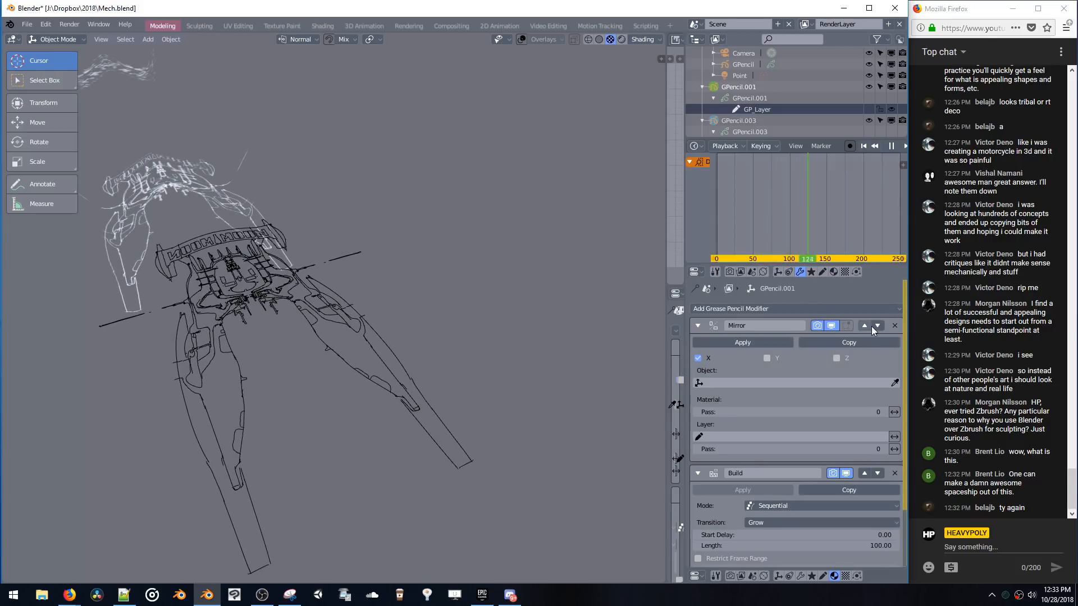
{"action": "left_click_drag", "start_coordinate": [728, 227], "coordinate": [706, 234]}
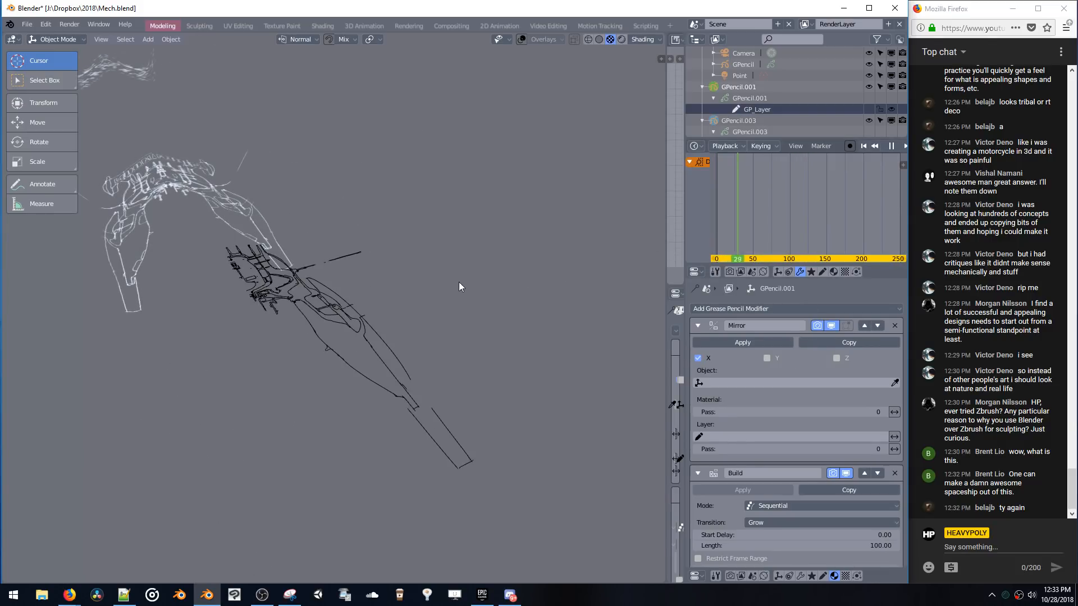
{"action": "mouse_move", "coordinate": [459, 281]}
{"action": "middle_mouse_down"}
{"action": "mouse_move", "coordinate": [547, 295]}
{"action": "mouse_move", "coordinate": [390, 349]}
{"action": "mouse_move", "coordinate": [460, 298]}
{"action": "middle_mouse_up"}
{"action": "key", "text": "space"}
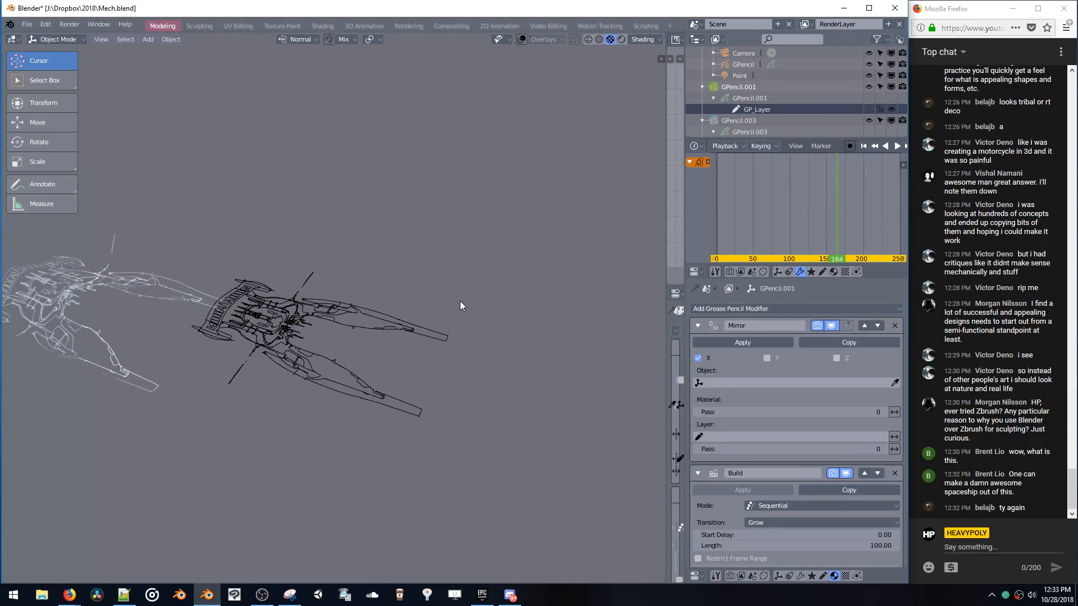
{"action": "key", "text": "shift+Left"}
{"action": "key", "text": "space"}
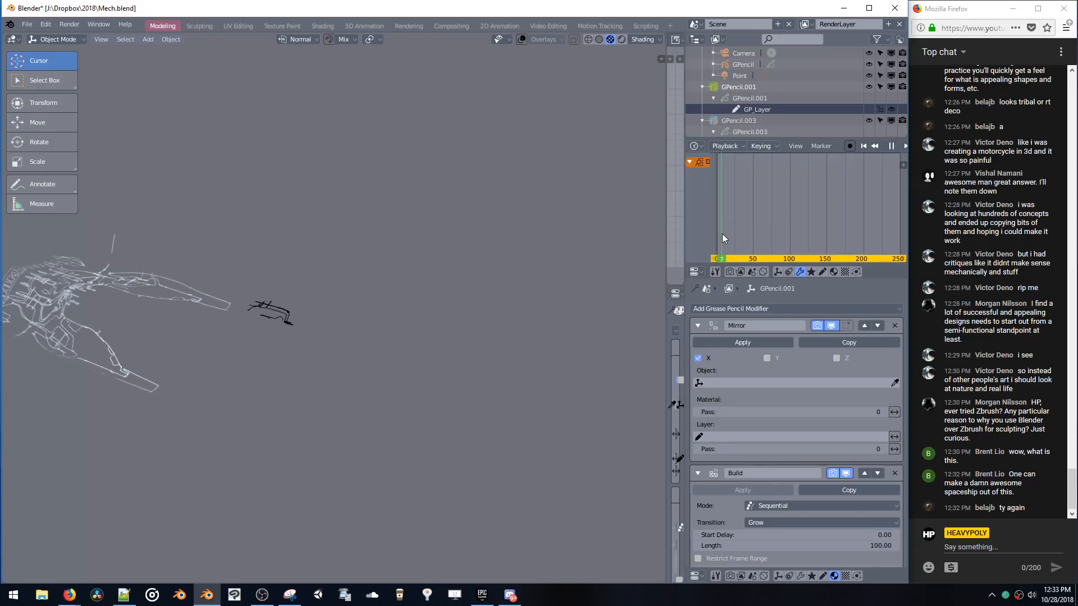
{"action": "mouse_move", "coordinate": [757, 215]}
{"action": "left_mouse_down"}
{"action": "mouse_move", "coordinate": [732, 214]}
{"action": "mouse_move", "coordinate": [798, 184]}
{"action": "mouse_move", "coordinate": [766, 186]}
{"action": "mouse_move", "coordinate": [777, 185]}
{"action": "left_mouse_up"}
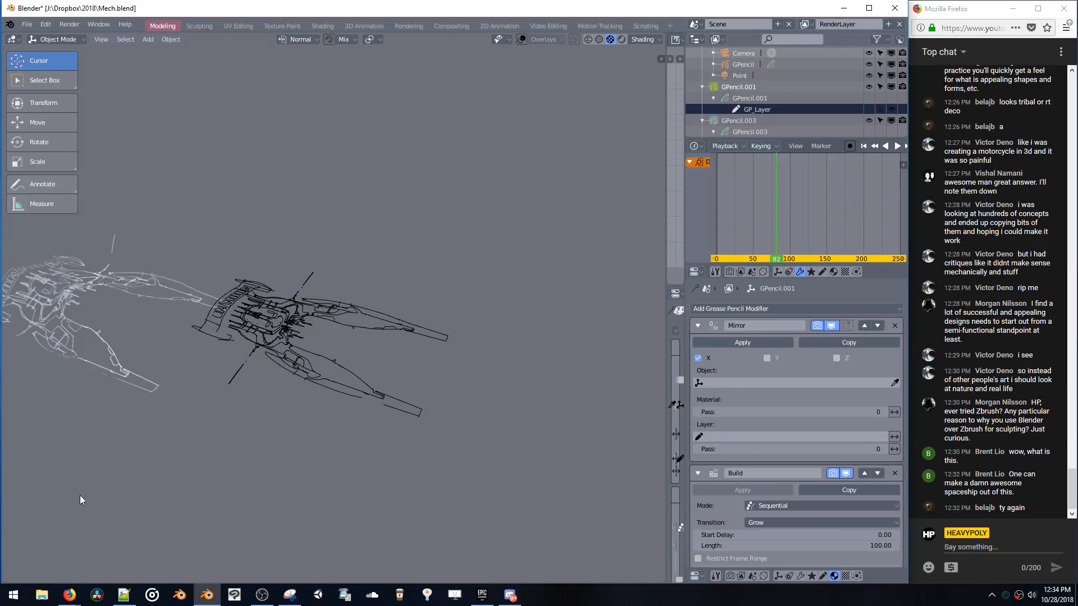
{"action": "right_click", "coordinate": [1017, 601]}
{"action": "left_click", "coordinate": [1017, 556]}
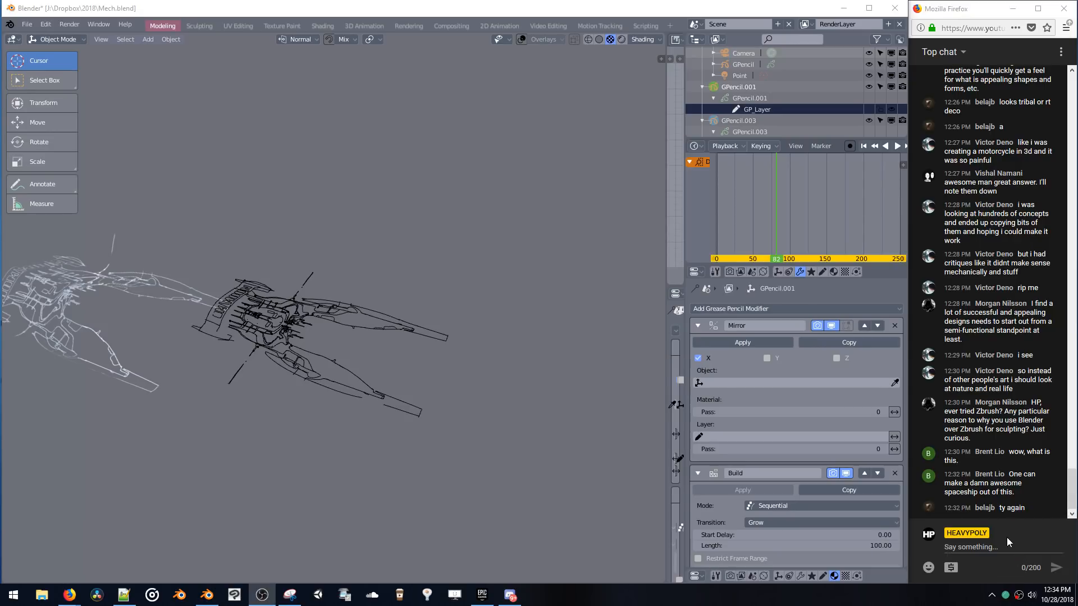